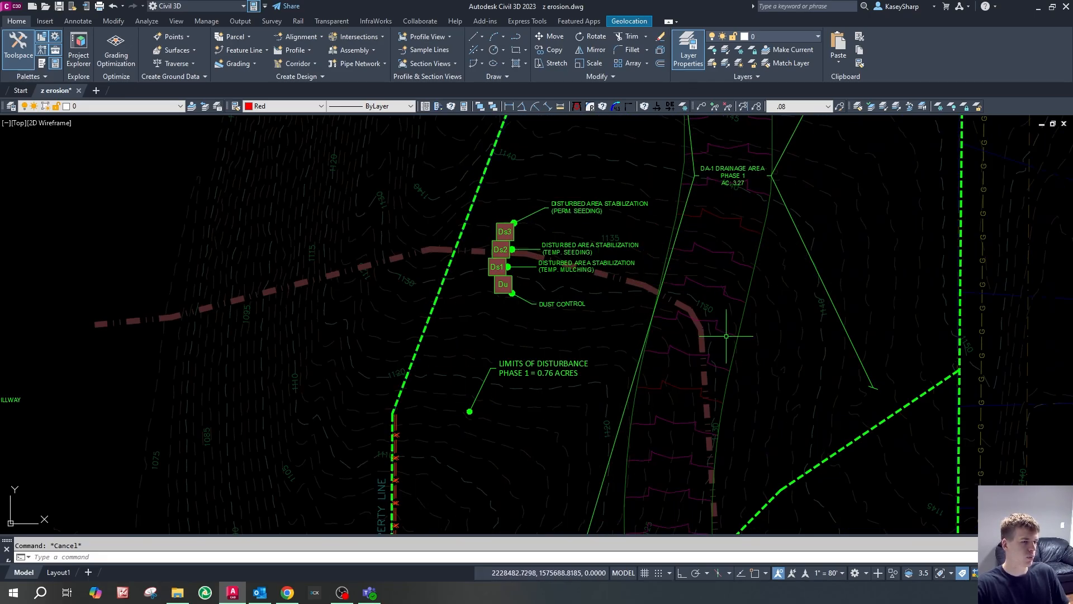
- Examine the phase 1 erosion plan around the construction exit and concrete washdown area at the site's north end
scroll(654, 330, "down", 6)
scroll(684, 293, "up", 4)
scroll(684, 294, "up", 2)
middle_click_drag(633, 337, 594, 488)
scroll(633, 352, "down", 8)
scroll(640, 277, "up", 8)
middle_click_drag(556, 309, 581, 458)
scroll(660, 335, "up", 4)
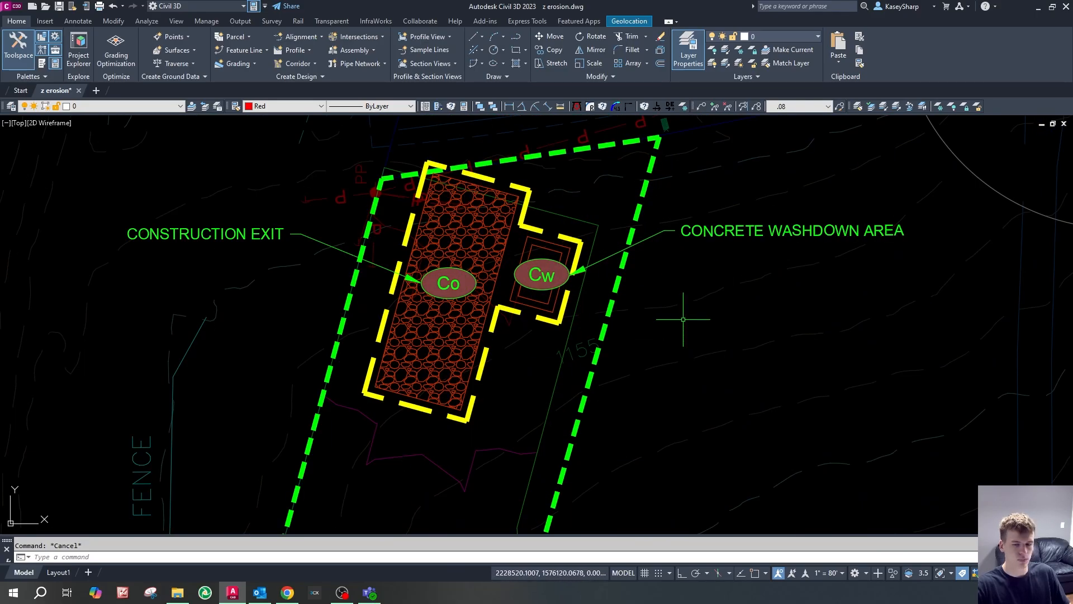
scroll(699, 312, "down", 3)
scroll(585, 284, "up", 3)
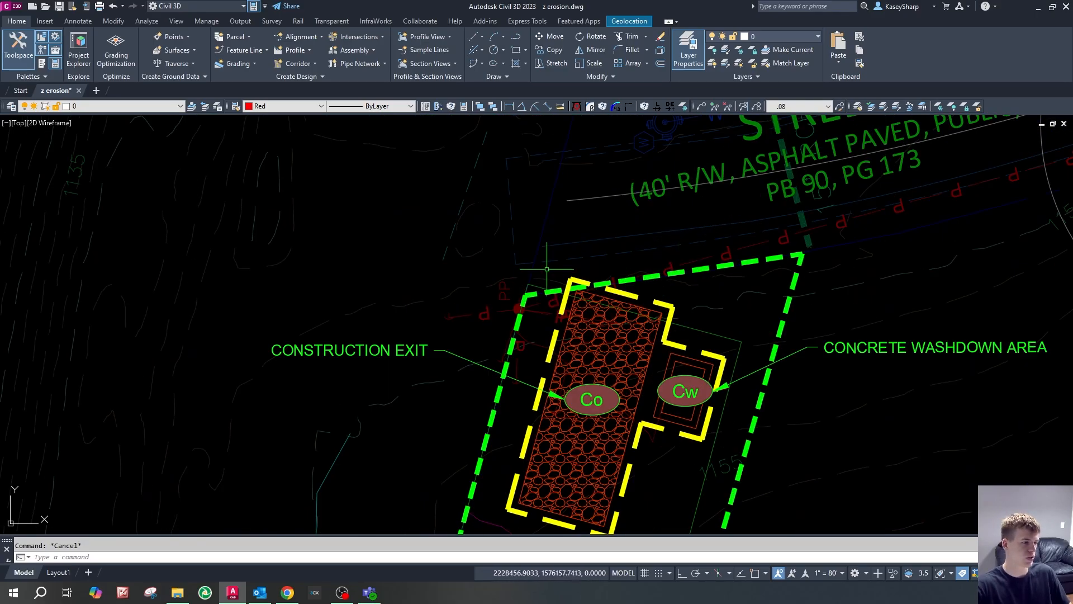
scroll(631, 280, "down", 5)
scroll(594, 285, "up", 6)
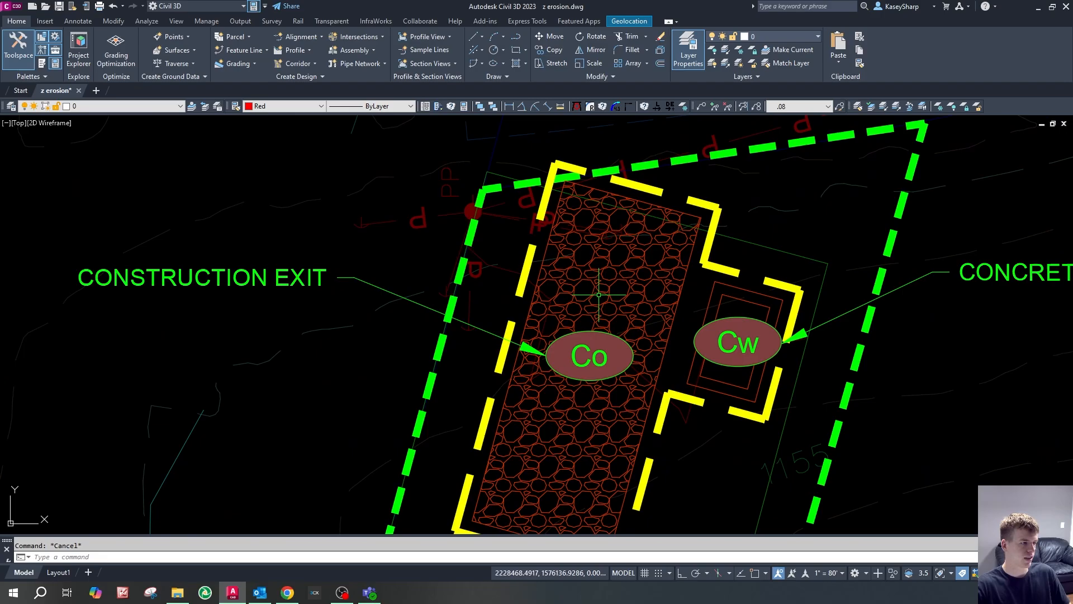
- Review the phase 1 limits of disturbance, double-row silt fence and stabilization symbols along the rest of the site
scroll(591, 304, "down", 3)
scroll(593, 302, "down", 5)
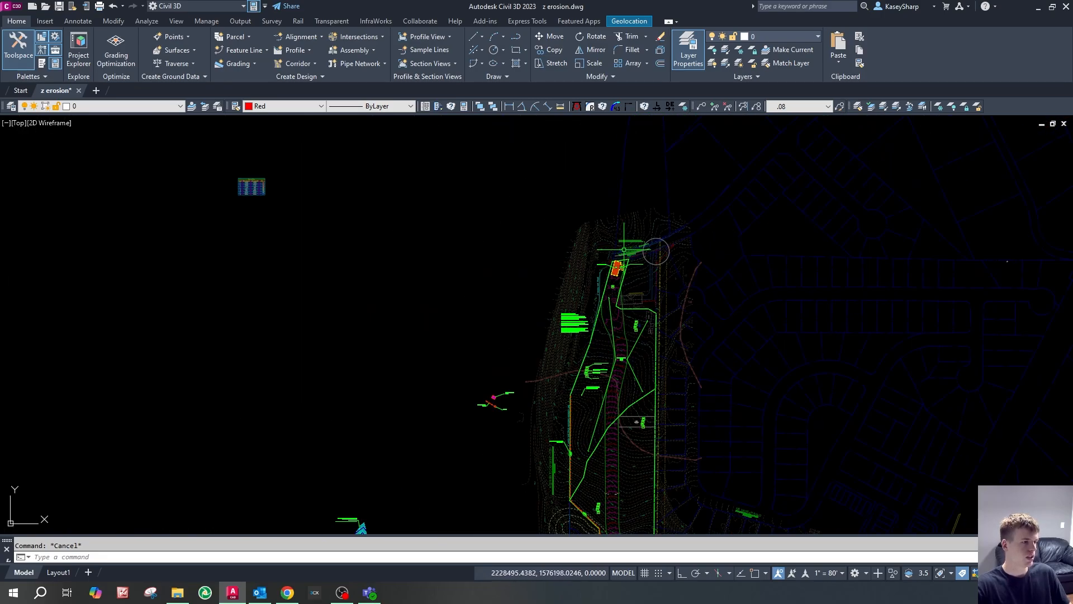
scroll(622, 363, "up", 5)
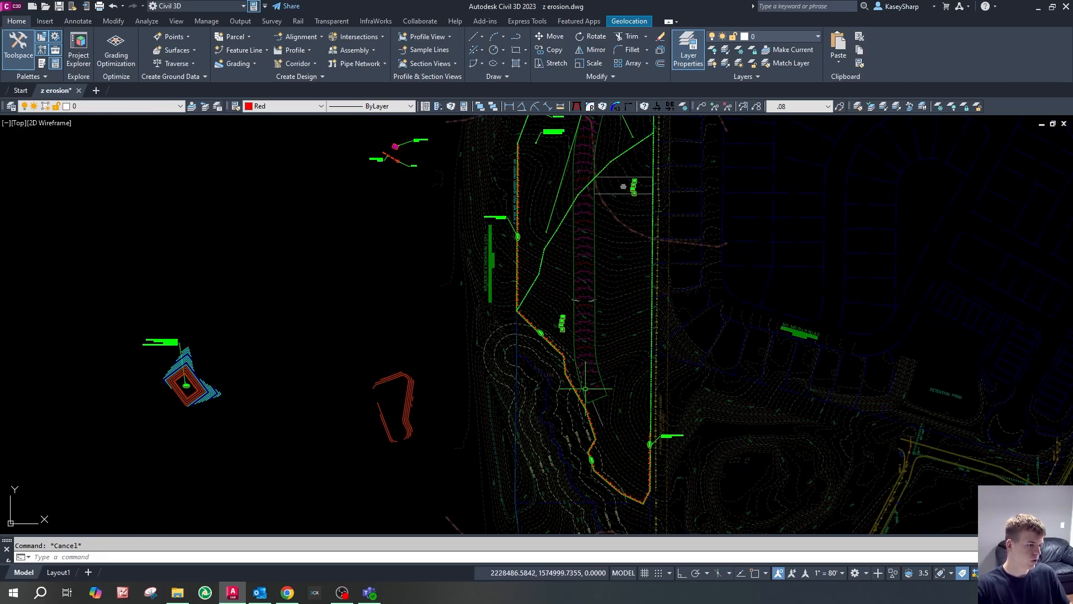
scroll(615, 402, "up", 4)
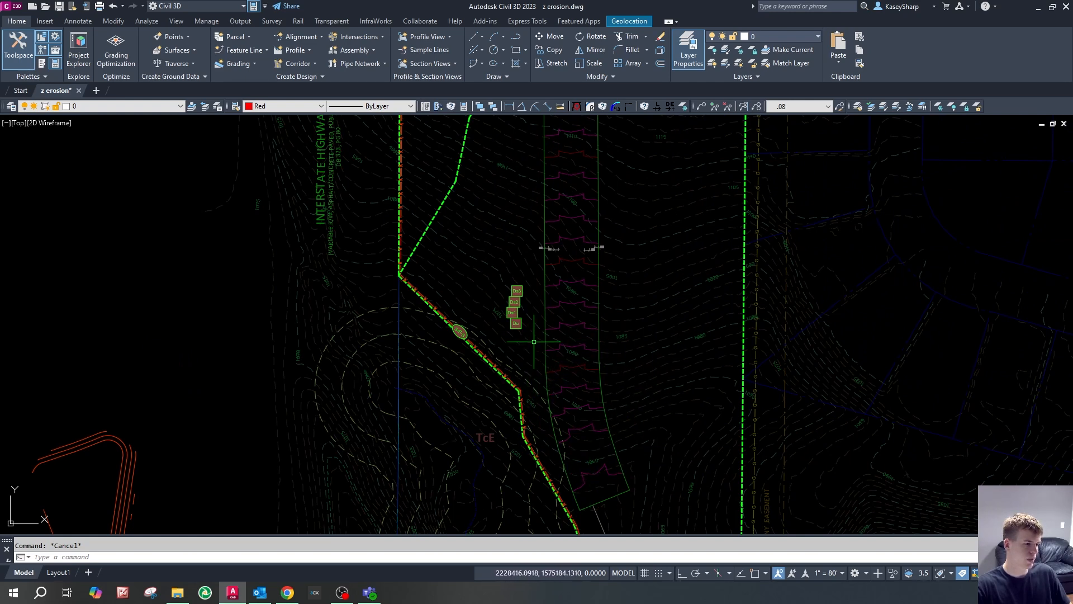
scroll(570, 391, "down", 3)
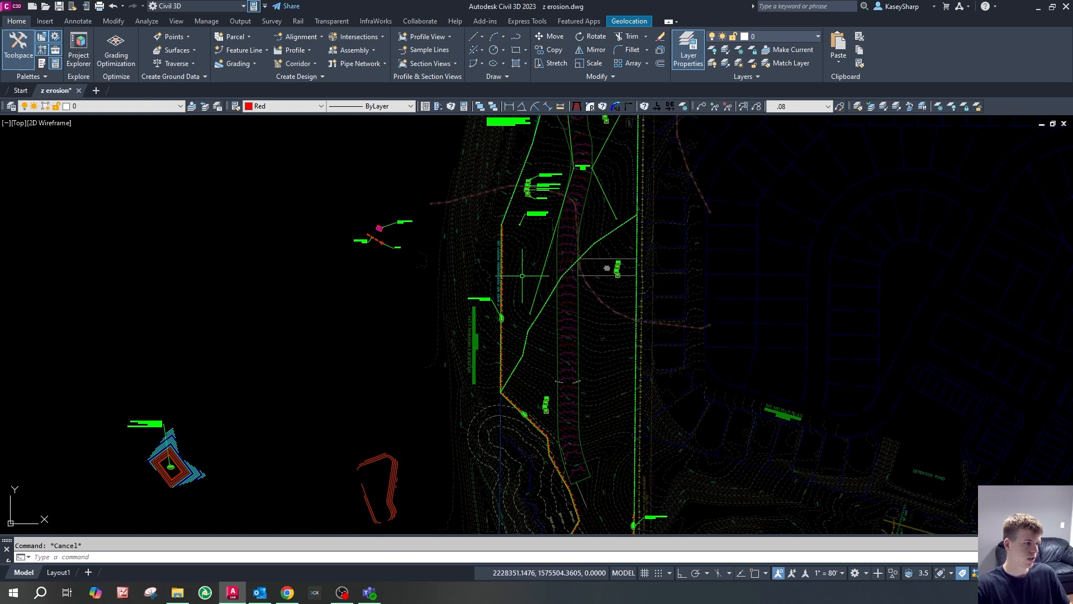
scroll(514, 254, "up", 3)
scroll(515, 287, "down", 2)
scroll(554, 246, "up", 3)
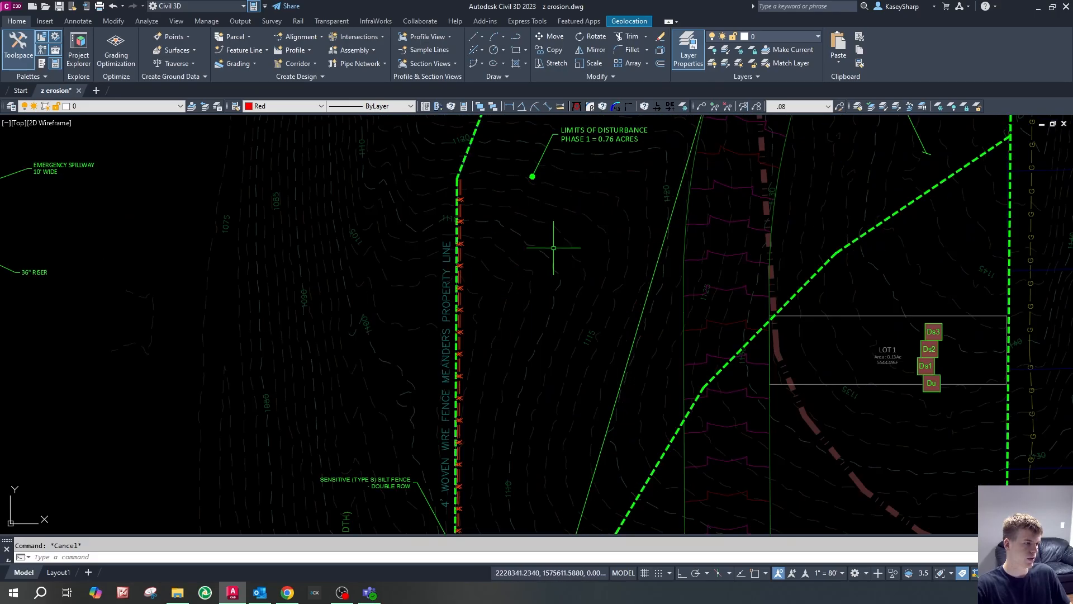
scroll(508, 328, "down", 5)
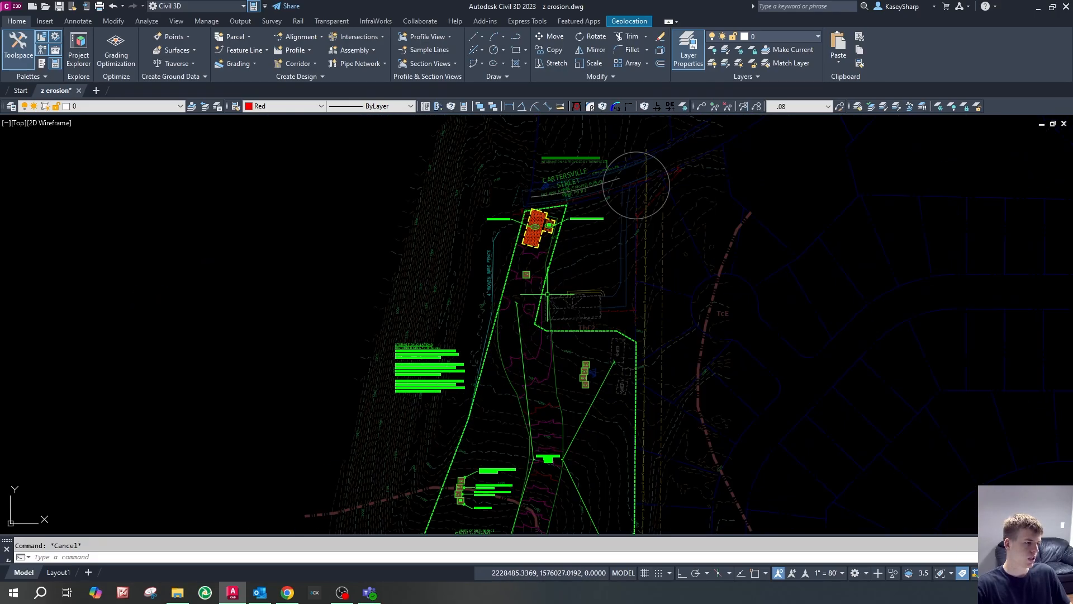
- Switch the drawing display to the ephase2 configuration
type("e3")
key("Return")
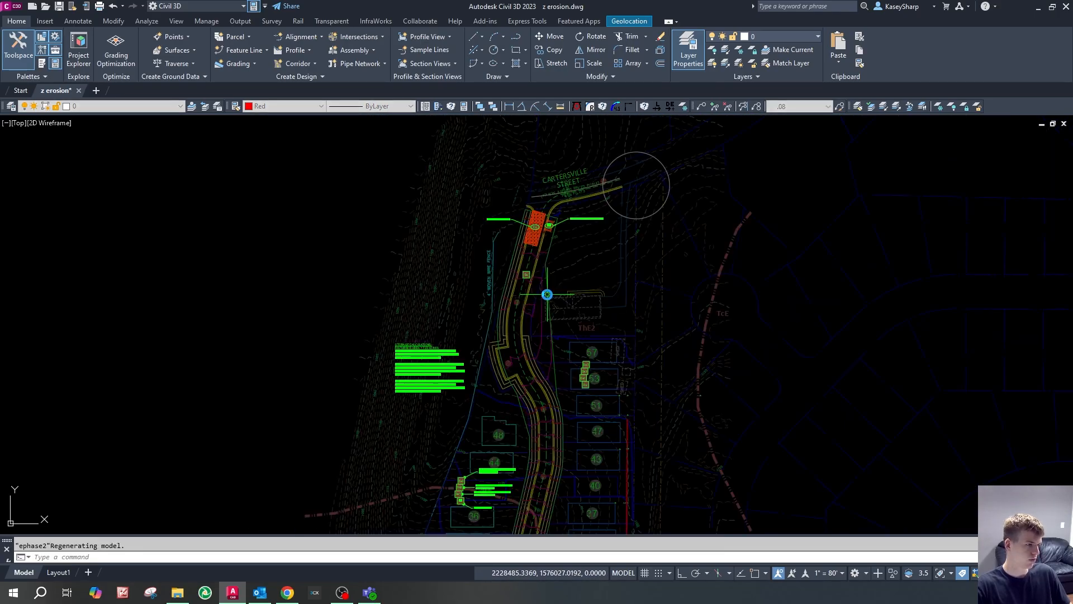
scroll(537, 289, "down", 2)
scroll(626, 413, "up", 6)
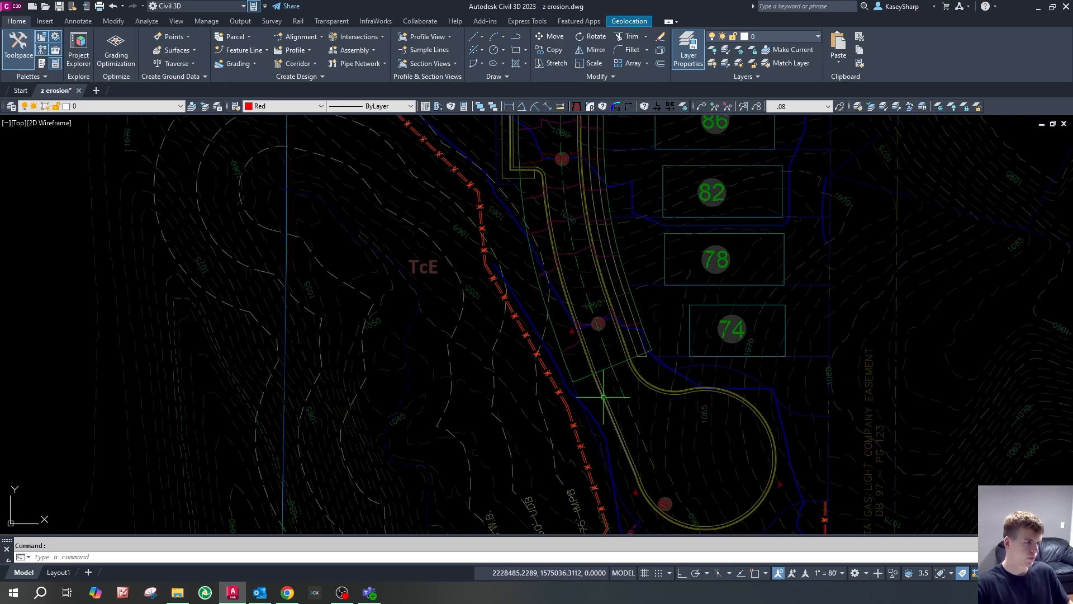
- Examine the phase 2 cul-de-sac and the proposed grading south of it in relation to the overall site
scroll(587, 246, "down", 3)
scroll(594, 280, "up", 2)
scroll(556, 240, "down", 3)
scroll(581, 240, "up", 4)
scroll(616, 325, "down", 4)
scroll(615, 325, "up", 5)
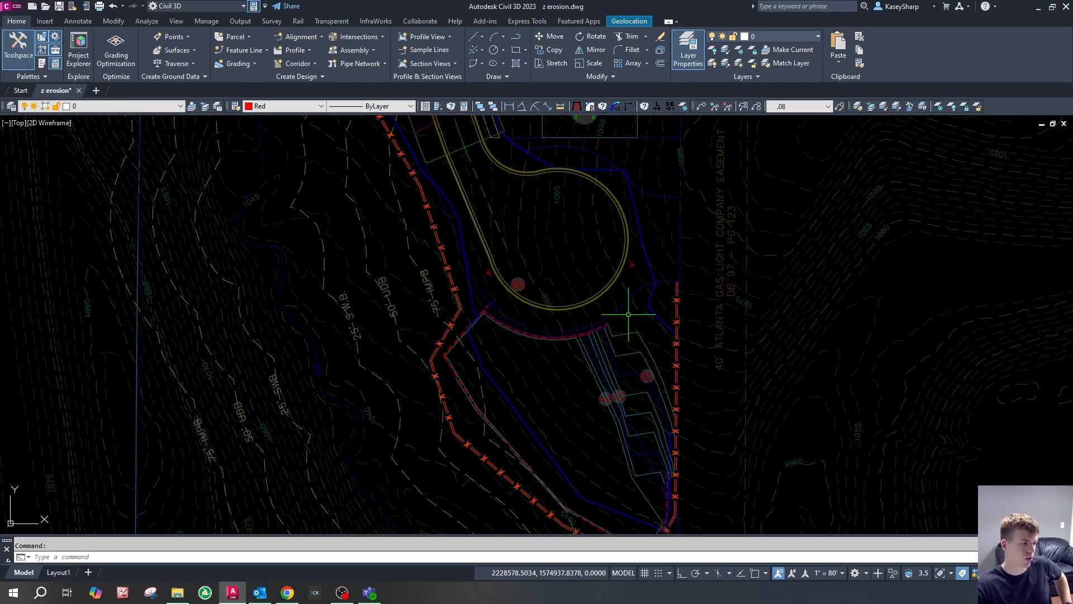
scroll(599, 383, "down", 2)
scroll(592, 379, "up", 3)
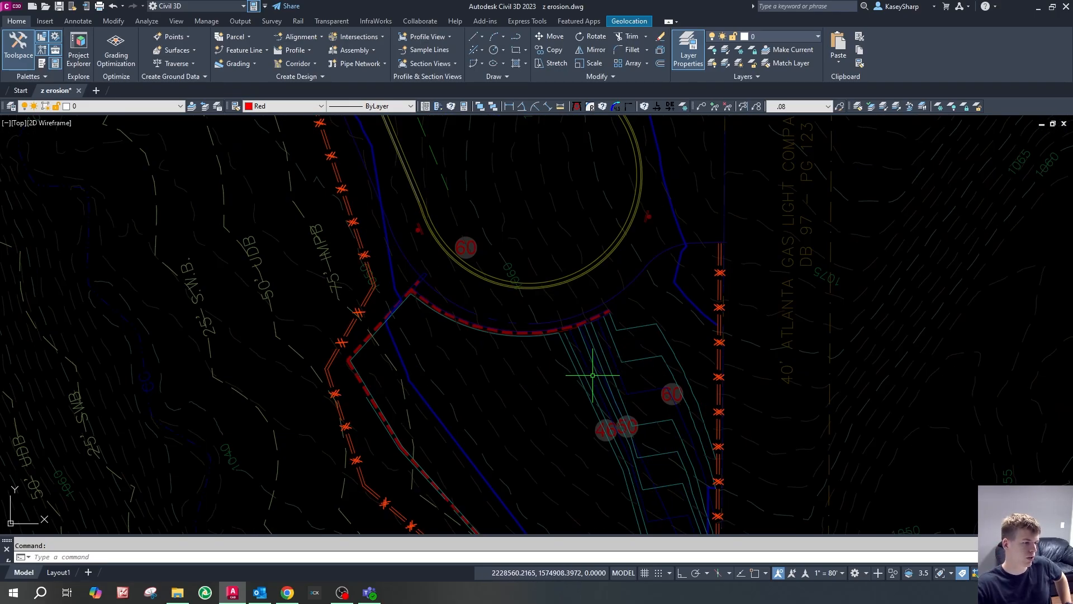
scroll(592, 376, "down", 6)
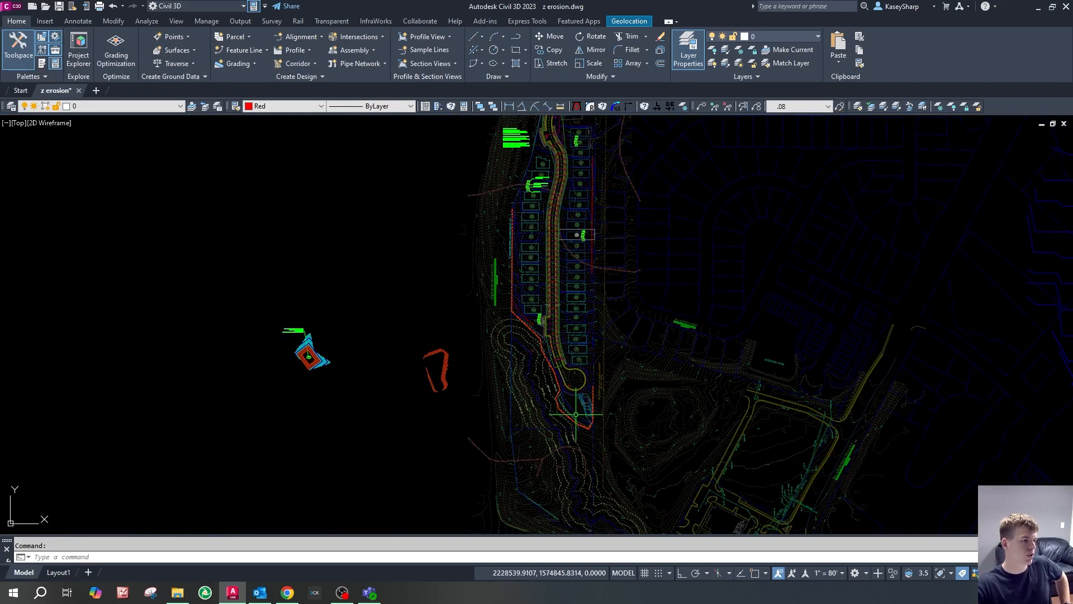
scroll(576, 414, "down", 3)
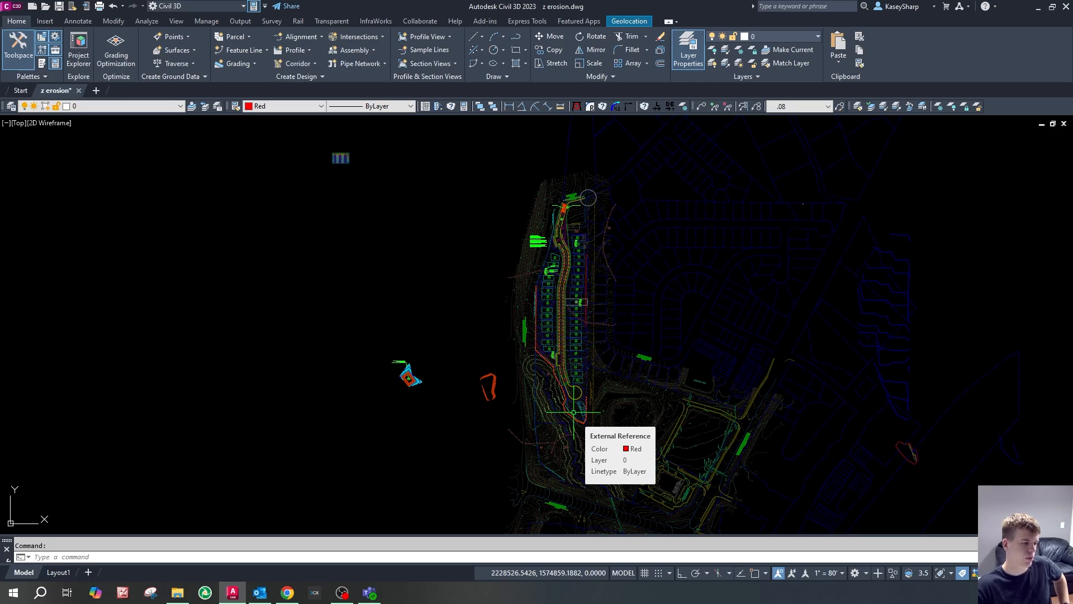
- Inspect the silt fence line enclosing the graded area south of the cul-de-sac in the phase 2 plan
scroll(587, 396, "up", 5)
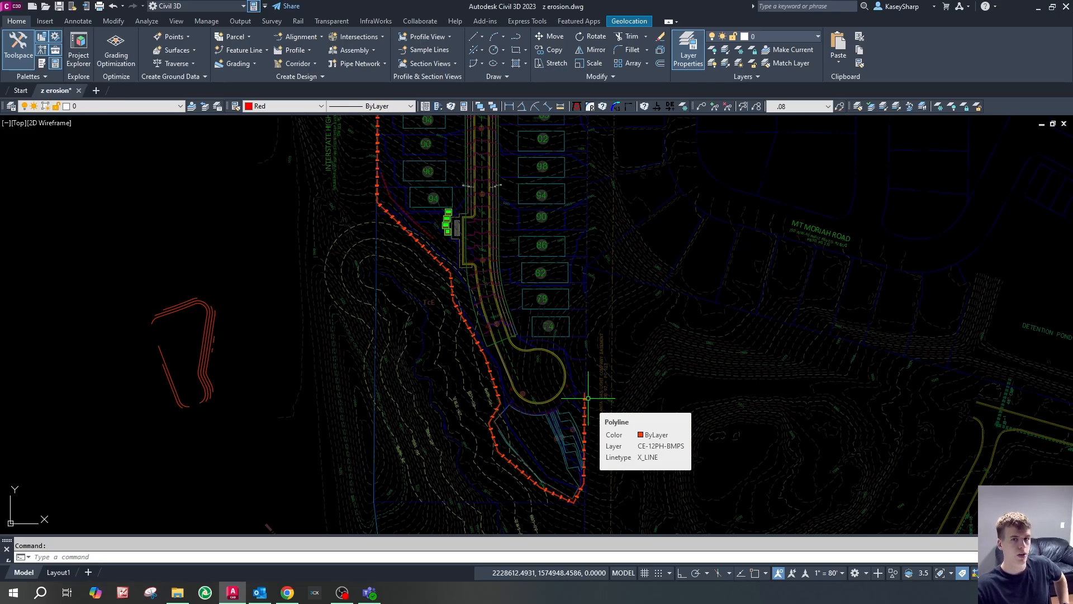
scroll(588, 398, "up", 5)
scroll(555, 439, "down", 5)
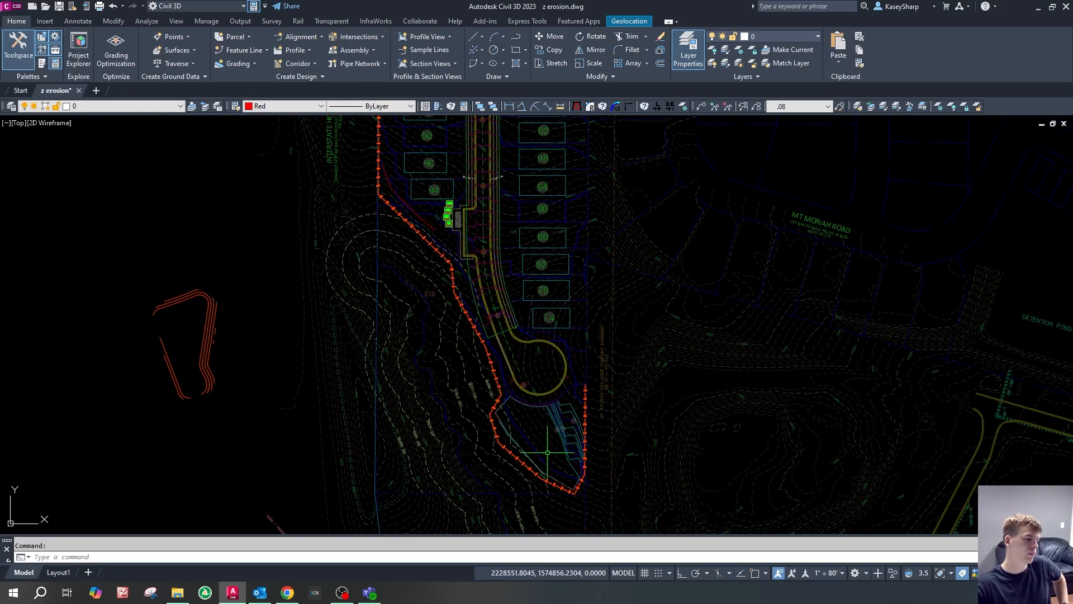
scroll(559, 447, "up", 2)
scroll(570, 432, "up", 2)
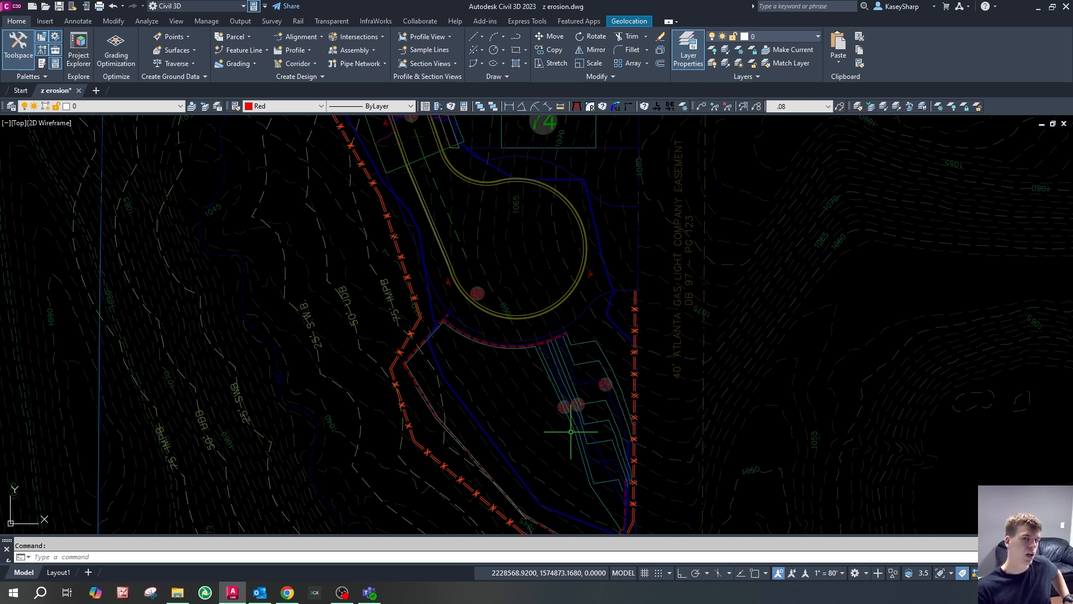
scroll(571, 431, "down", 2)
scroll(575, 408, "up", 2)
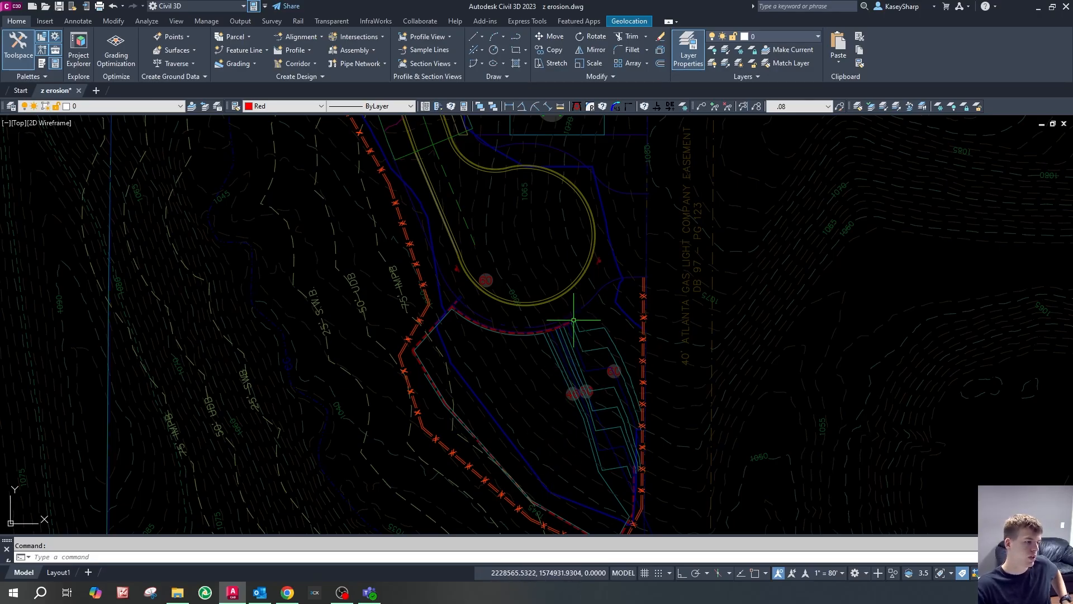
scroll(572, 370, "down", 2)
scroll(570, 374, "up", 2)
scroll(570, 374, "up", 3)
scroll(568, 371, "down", 5)
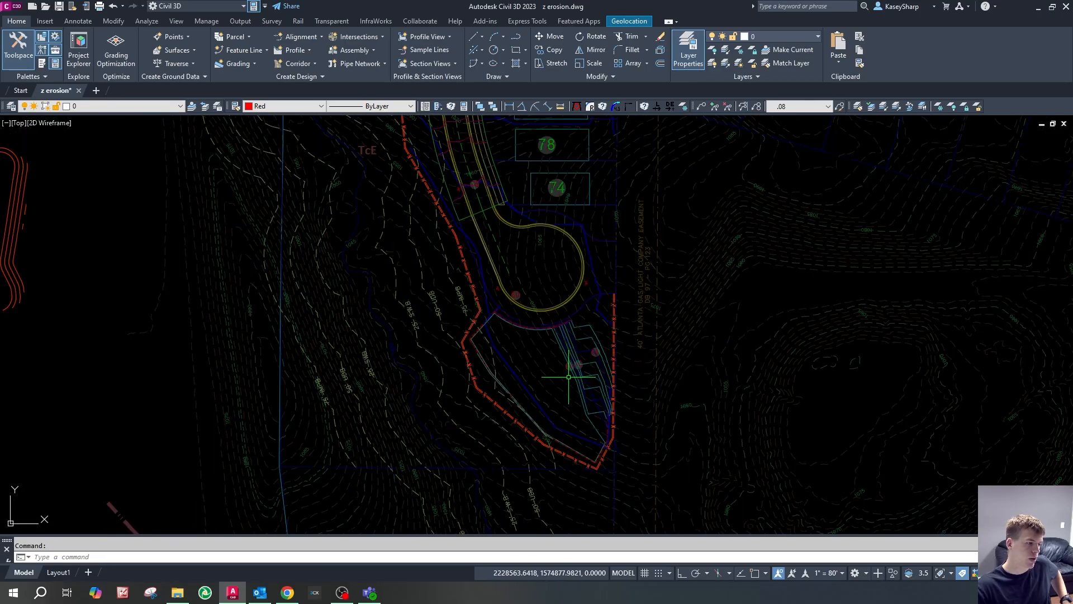
scroll(568, 374, "up", 2)
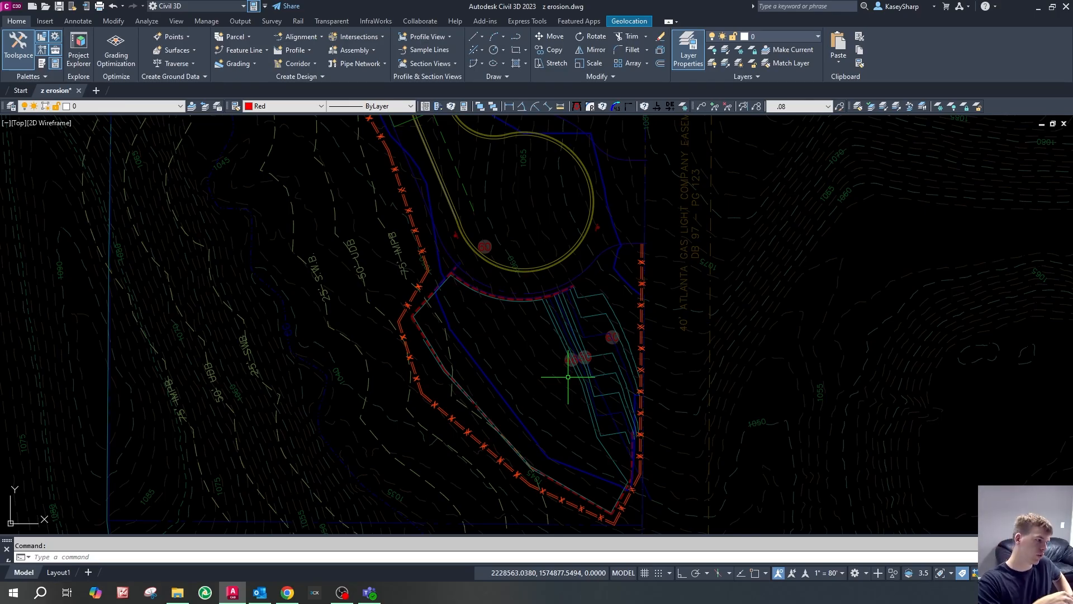
scroll(568, 377, "down", 8)
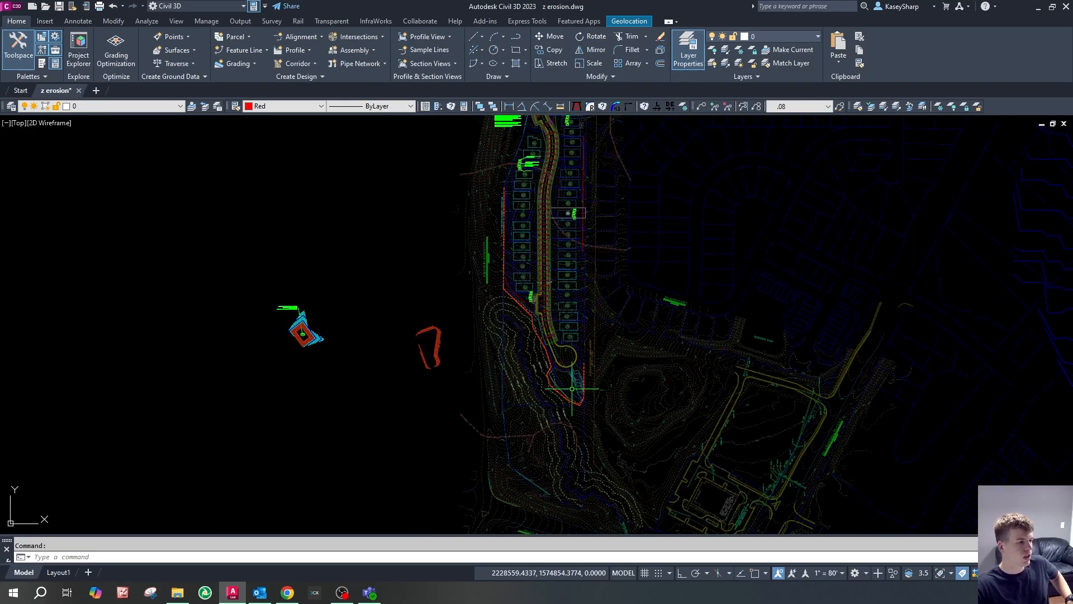
scroll(587, 173, "up", 4)
scroll(606, 358, "down", 2)
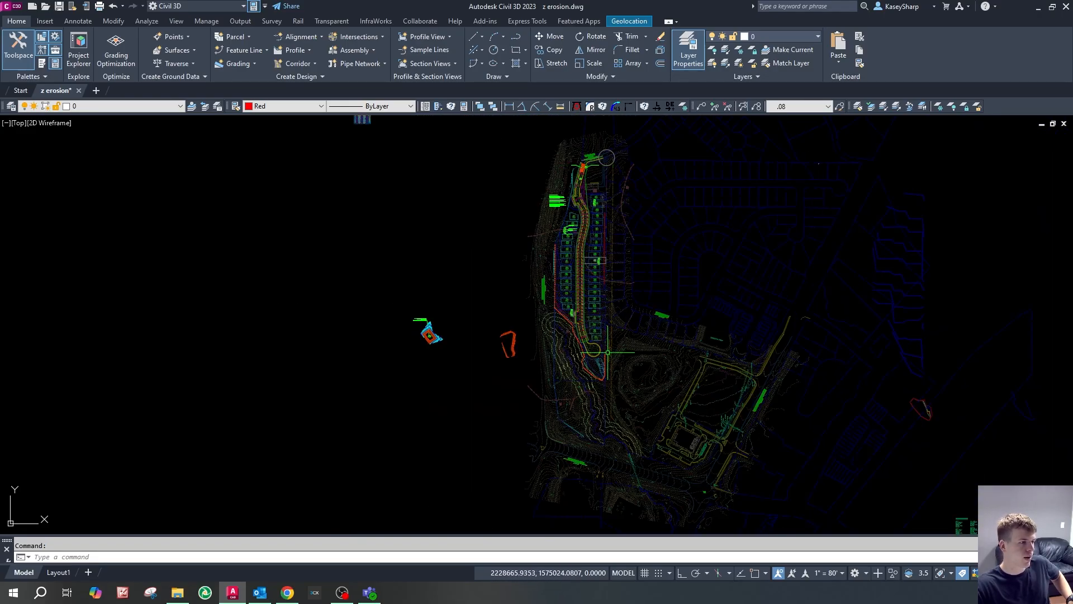
- Inspect the red dashed line and proposed contours bounding the area between the cul-de-sac and the southern silt fence
scroll(609, 492, "up", 8)
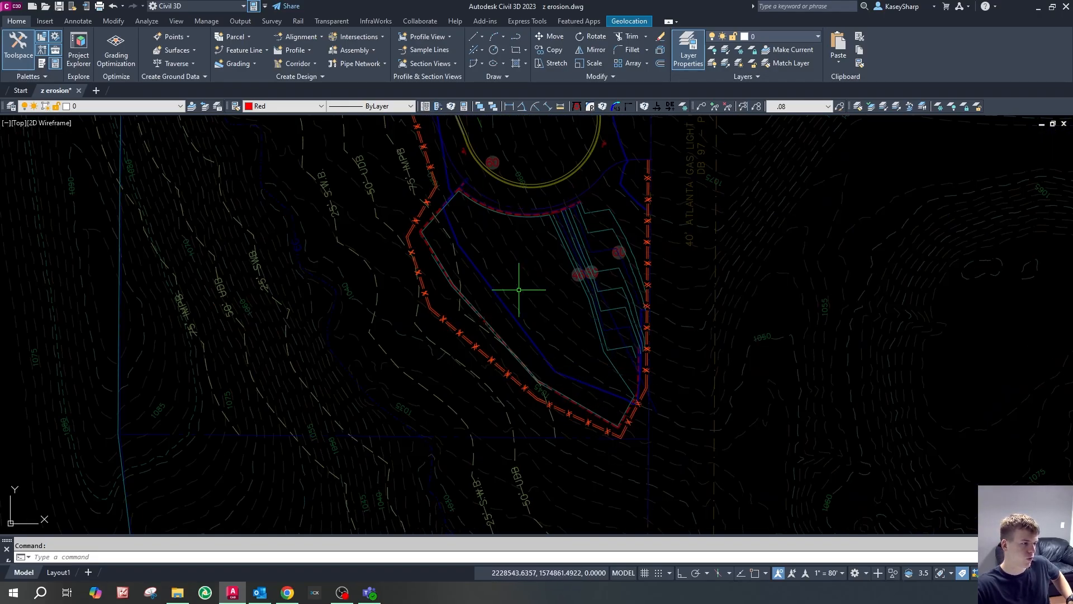
scroll(588, 377, "down", 2)
scroll(583, 290, "up", 4)
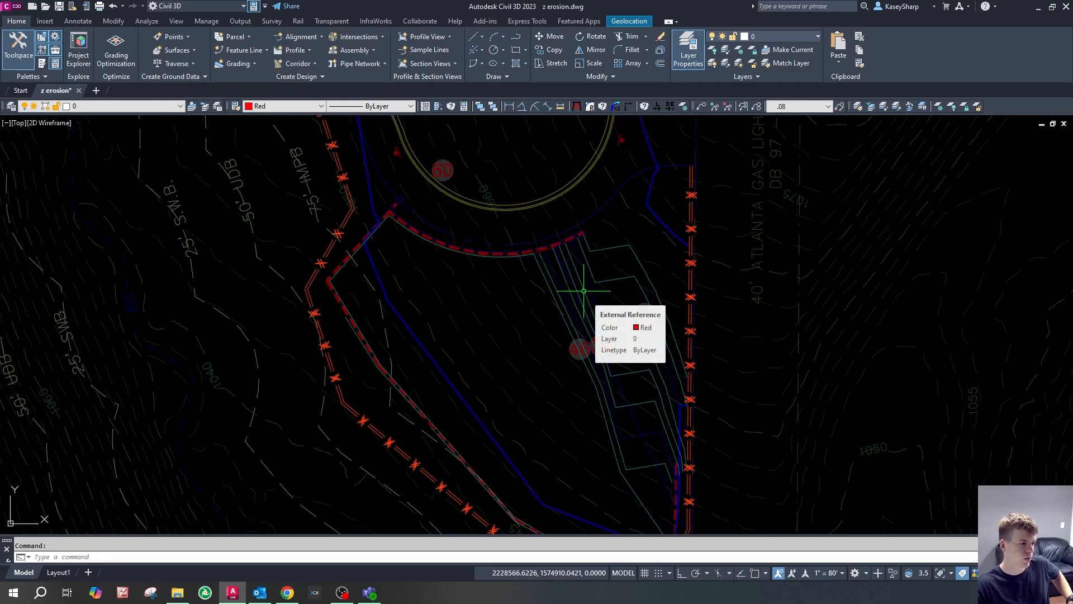
scroll(578, 296, "down", 3)
scroll(575, 276, "up", 5)
scroll(556, 240, "down", 5)
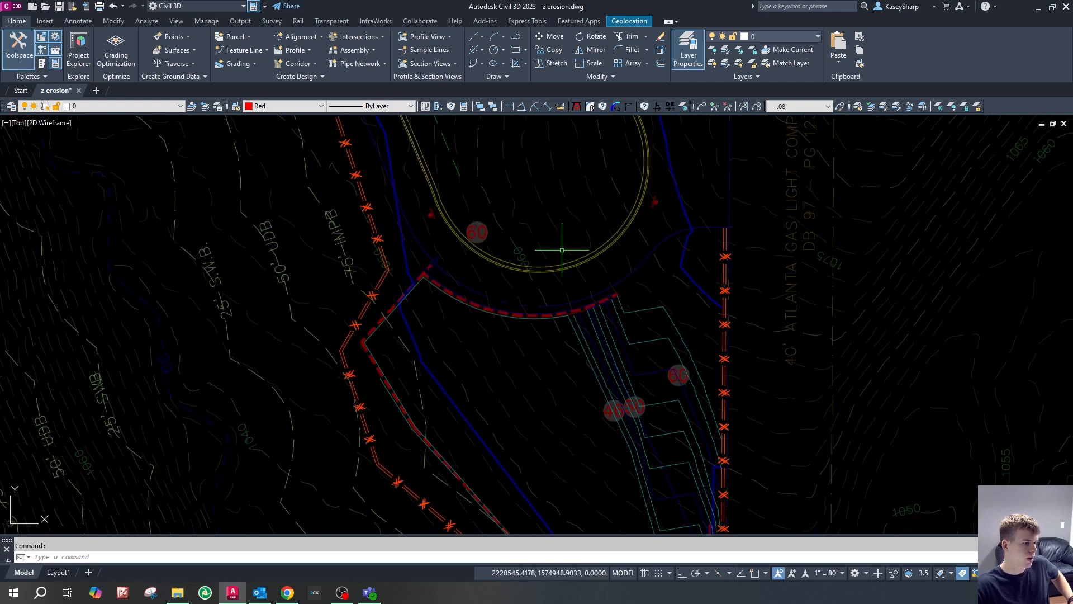
scroll(591, 301, "up", 3)
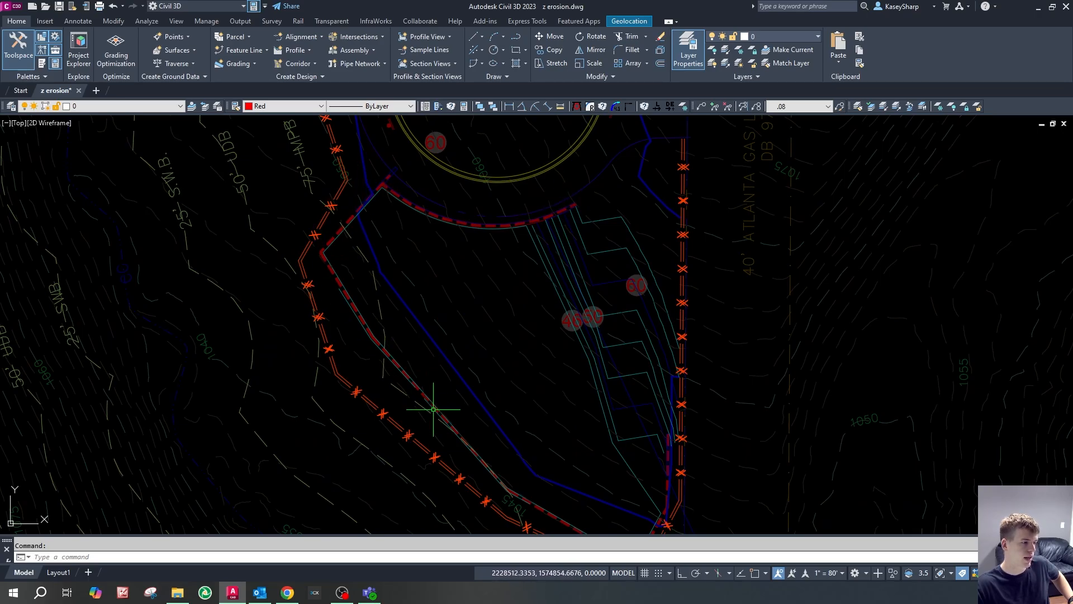
scroll(587, 299, "down", 2)
scroll(587, 299, "up", 6)
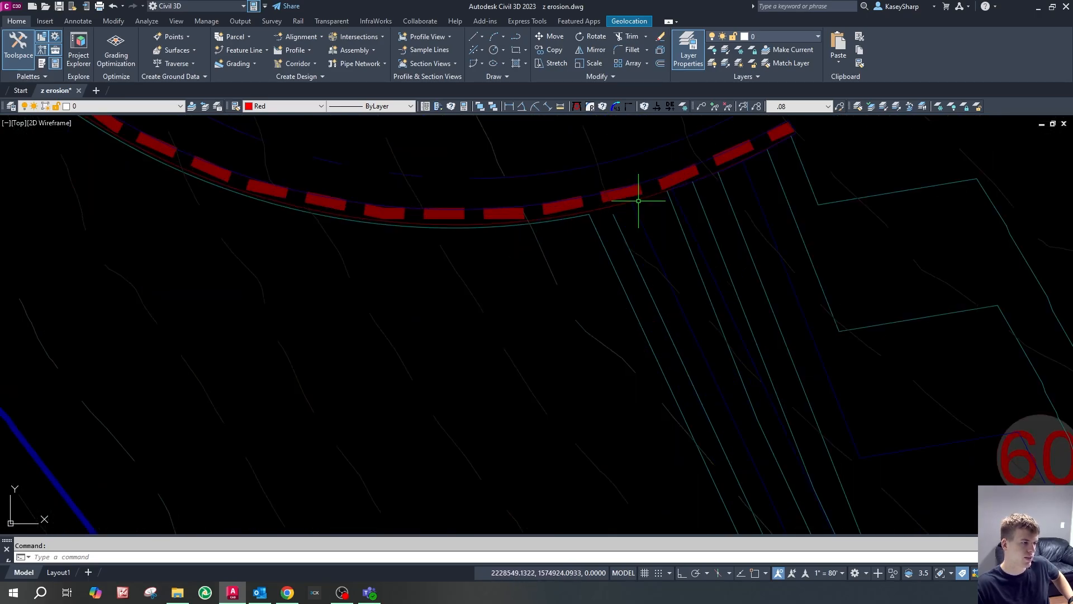
scroll(455, 216, "down", 2)
scroll(251, 268, "down", 4)
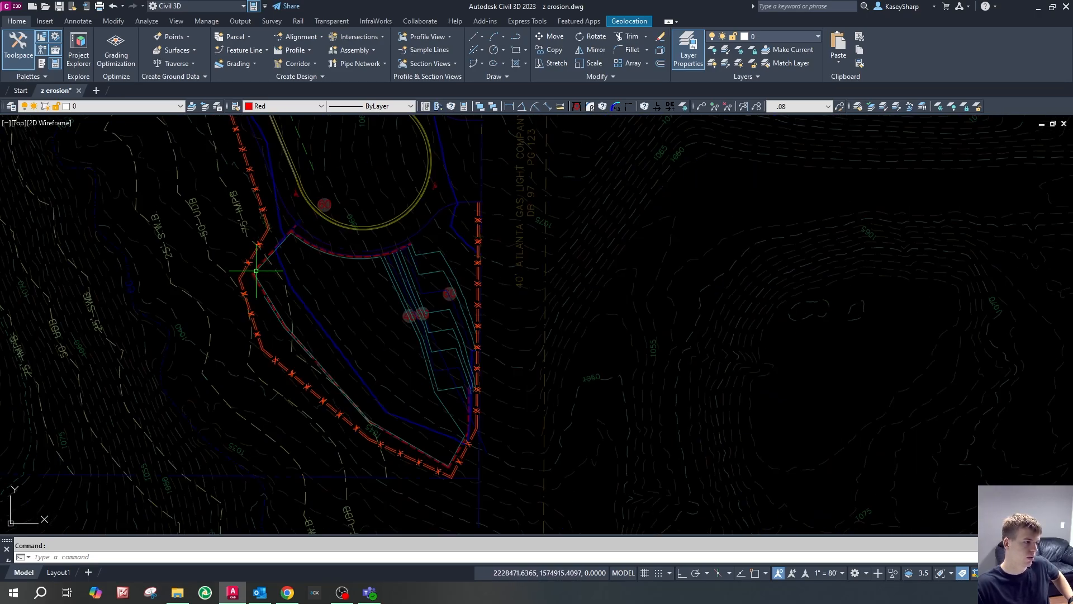
scroll(444, 360, "up", 2)
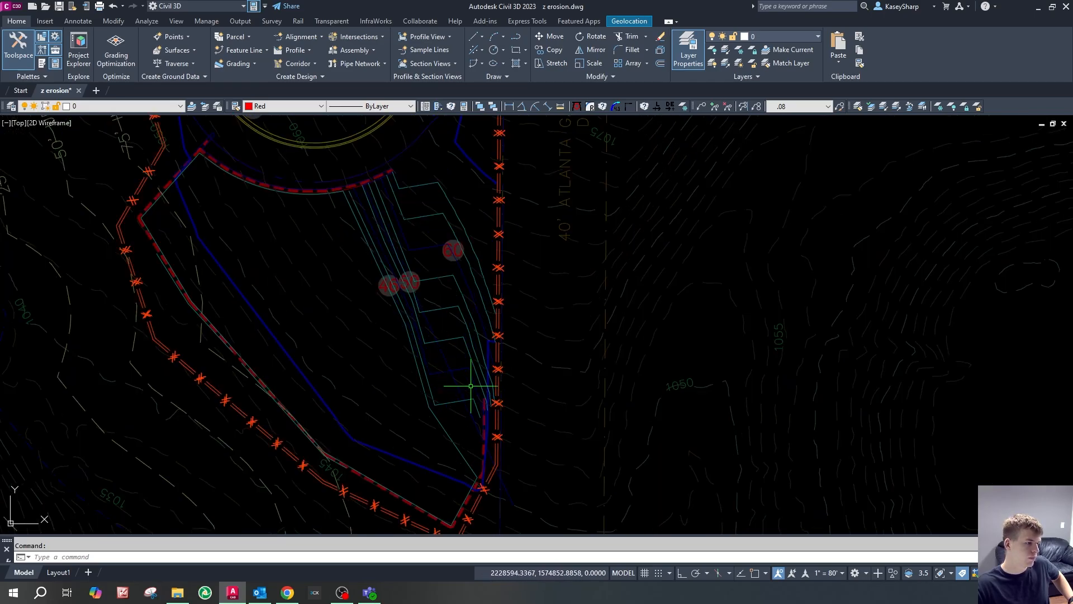
scroll(467, 383, "down", 2)
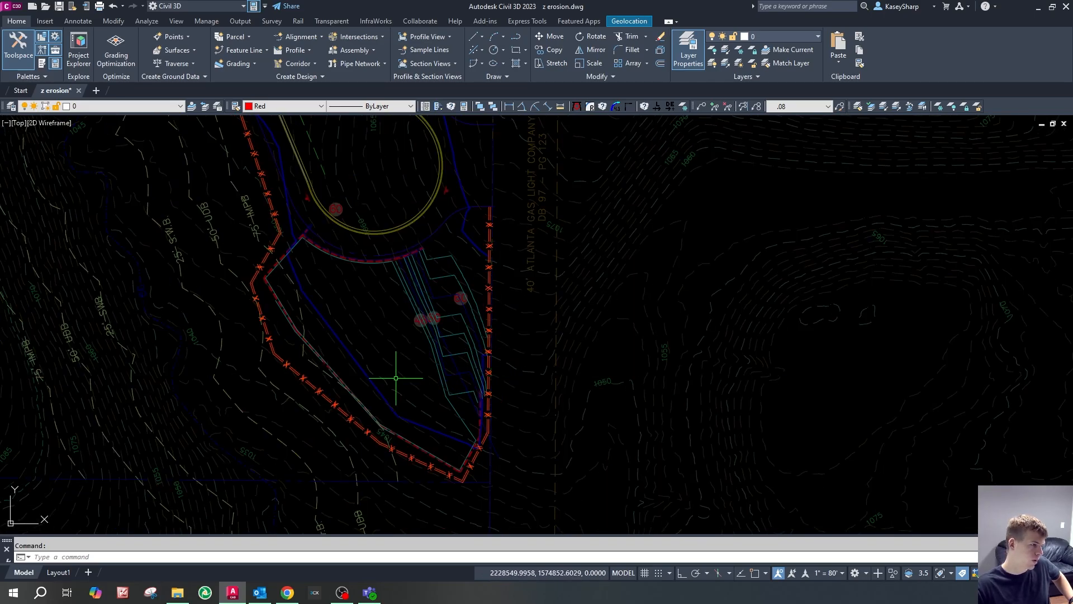
scroll(395, 372, "up", 2)
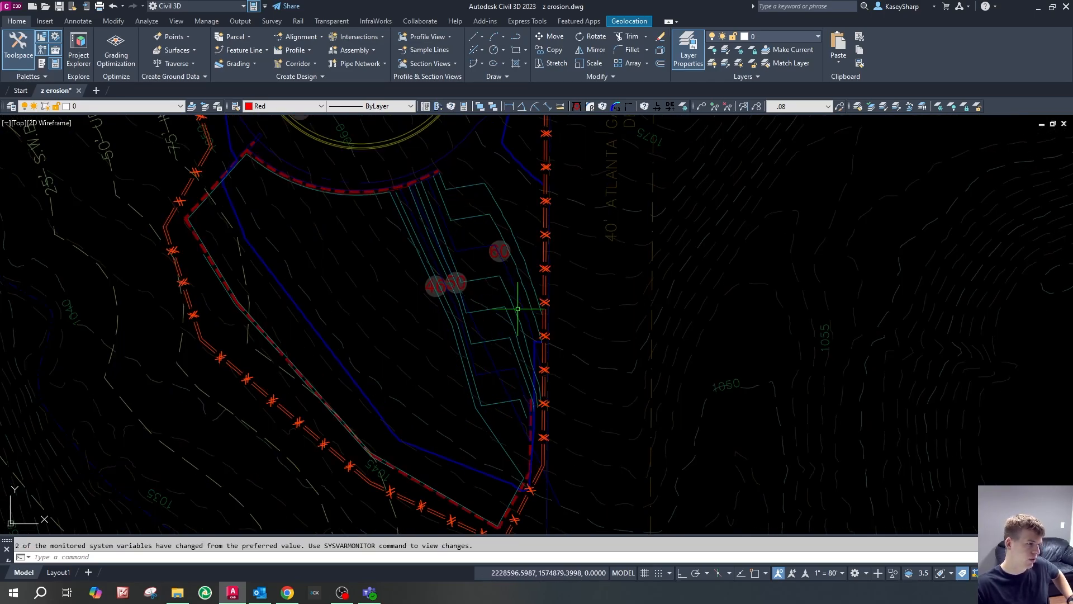
- Display the ephase1 configuration to compare the site's south end, and restore ephase2 with the CS command
key("Return")
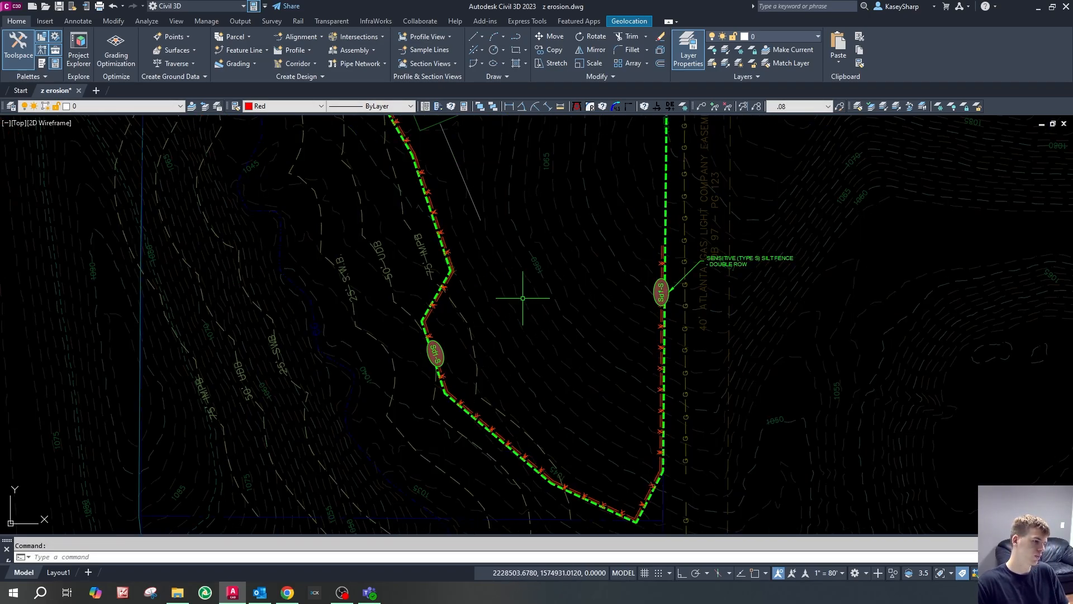
scroll(538, 303, "up", 2)
key("Return")
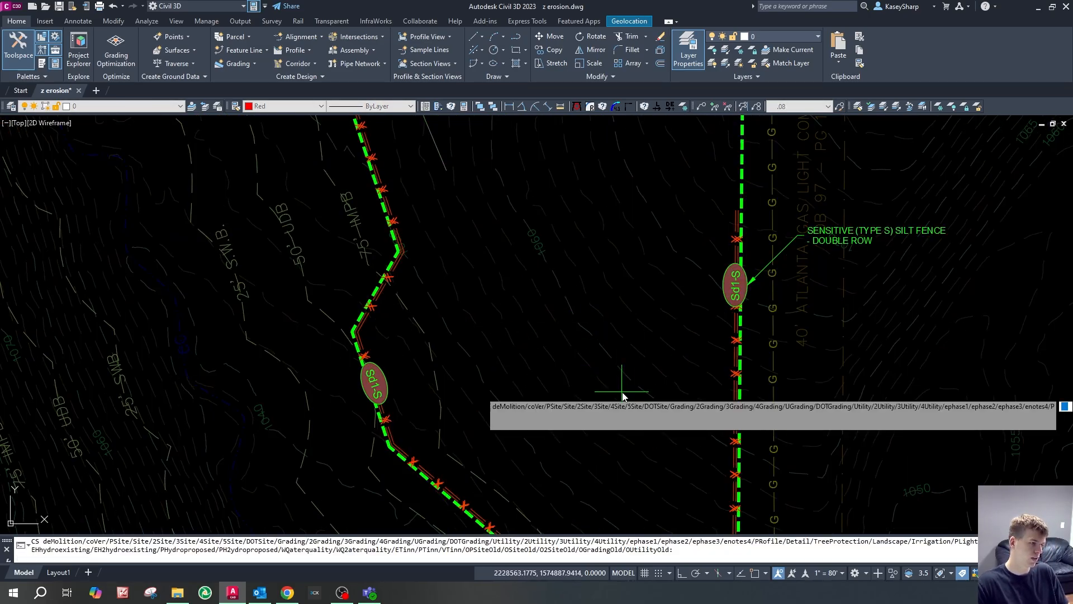
type("2")
key("Return")
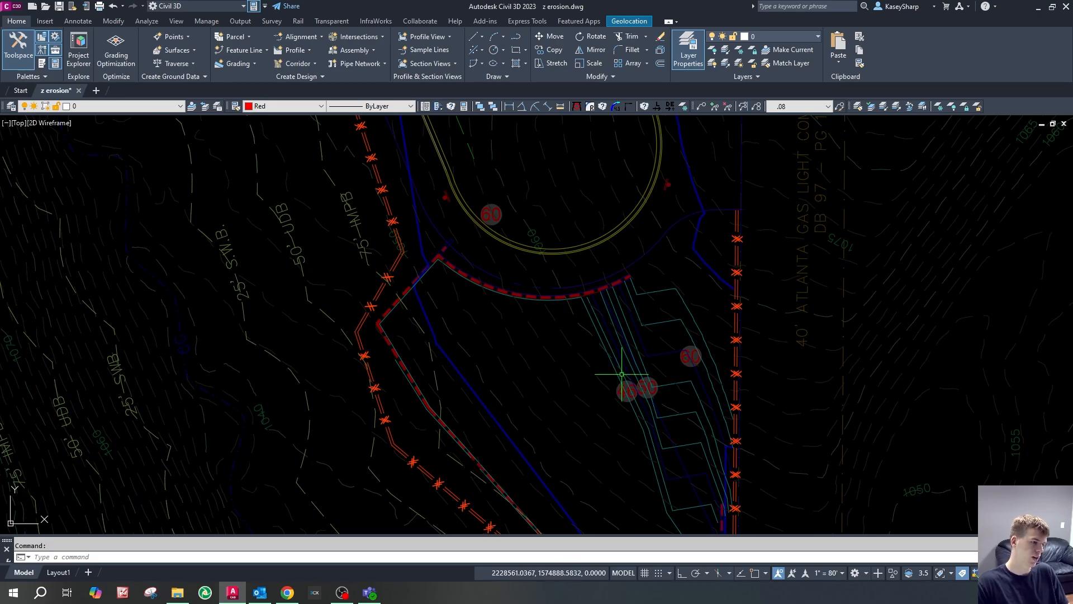
- Examine the phase 2 contours around labels 46 and 50 south of the cul-de-sac, and display the phase 1 configuration for comparison
scroll(616, 389, "down", 4)
scroll(643, 335, "up", 10)
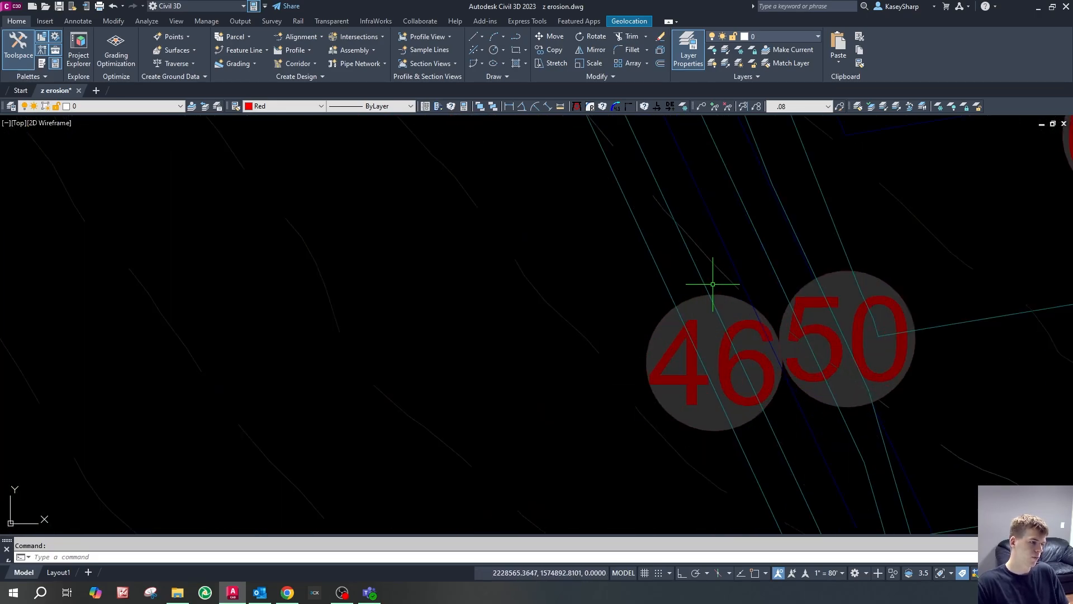
scroll(668, 289, "down", 4)
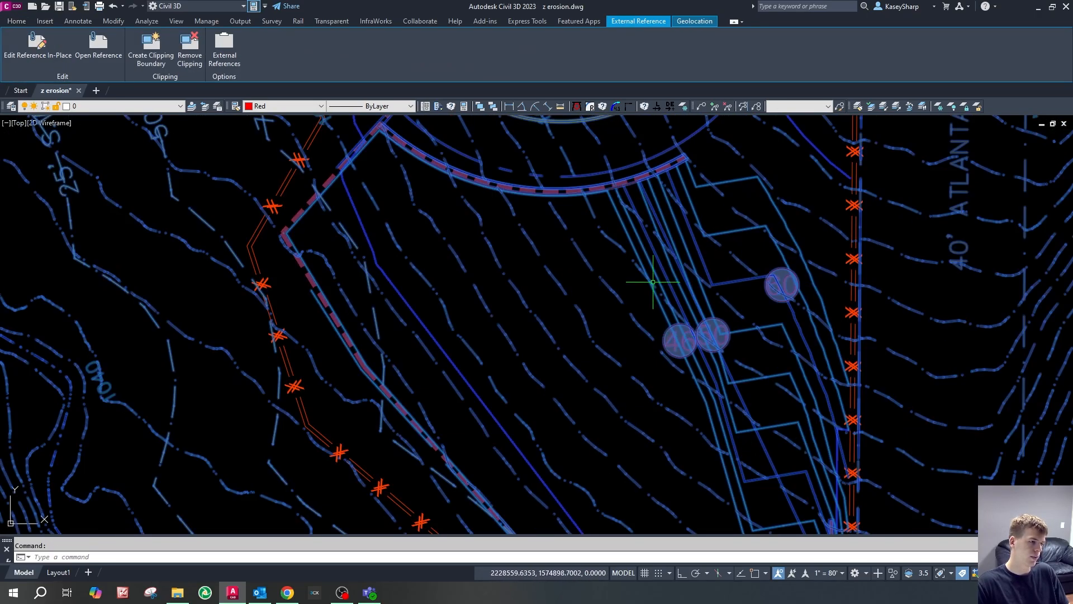
scroll(688, 382, "down", 2)
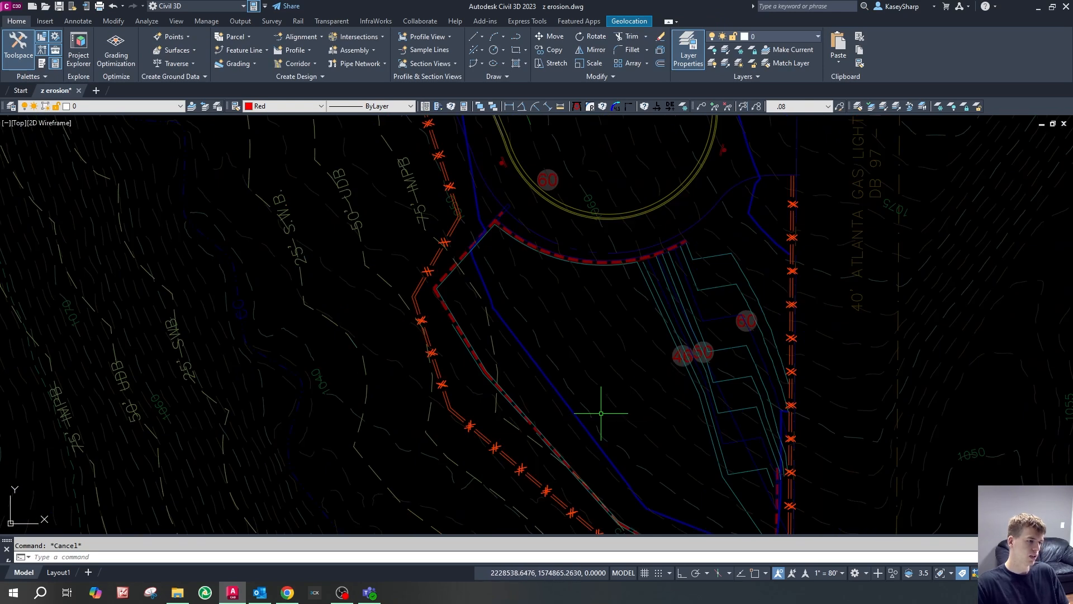
scroll(629, 330, "down", 3)
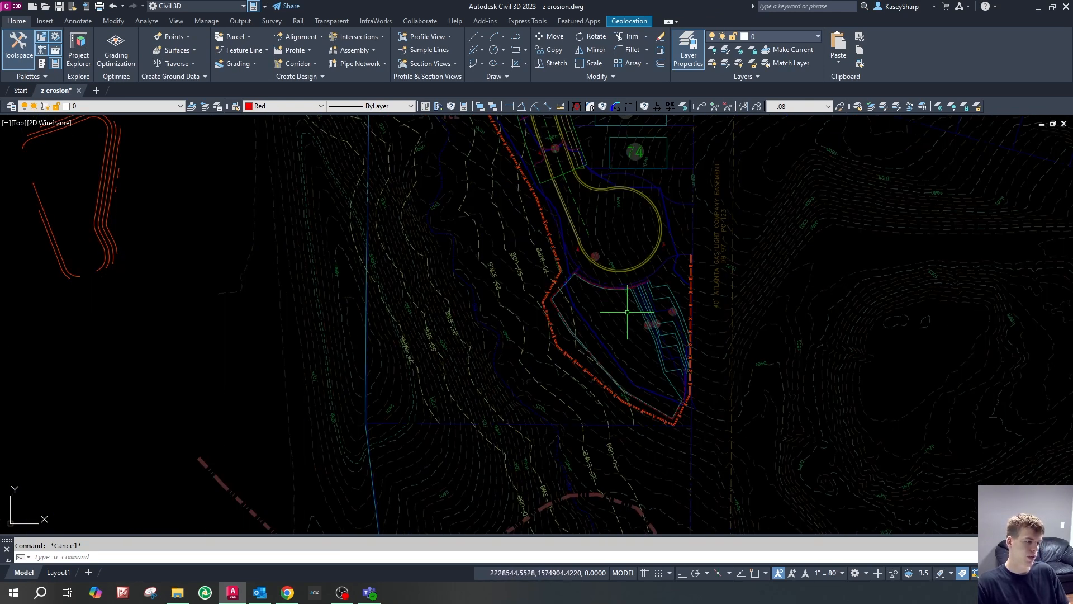
scroll(620, 310, "up", 3)
key("Return")
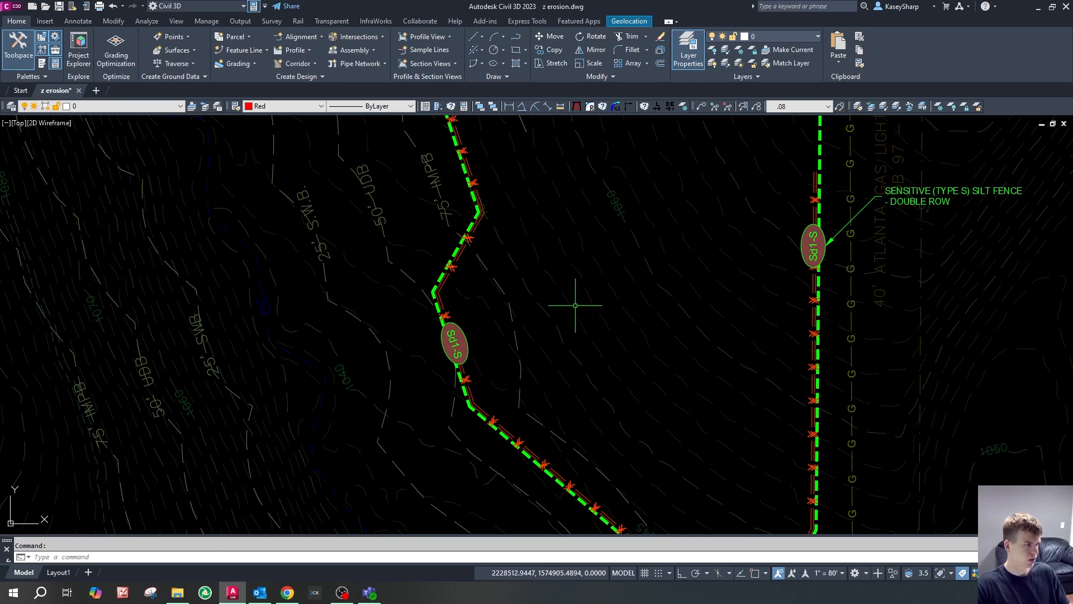
left_click(561, 299)
key("Escape")
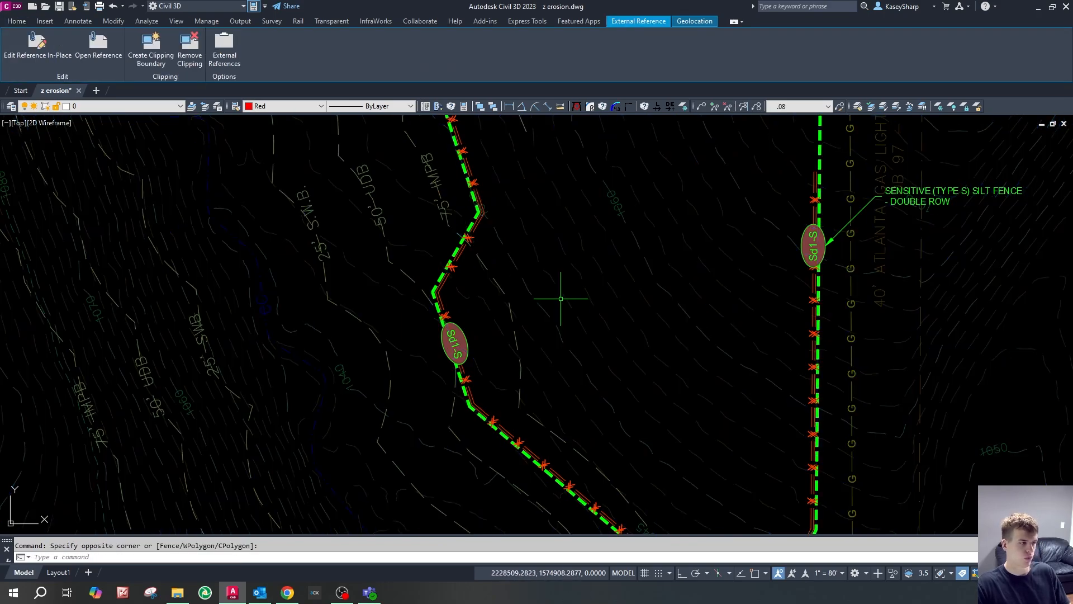
- Inspect the phase 1 double-row Sd1-S silt fence around the site's southern tip, including its corner near the 1045 contour
scroll(528, 210, "down", 3)
scroll(554, 290, "up", 3)
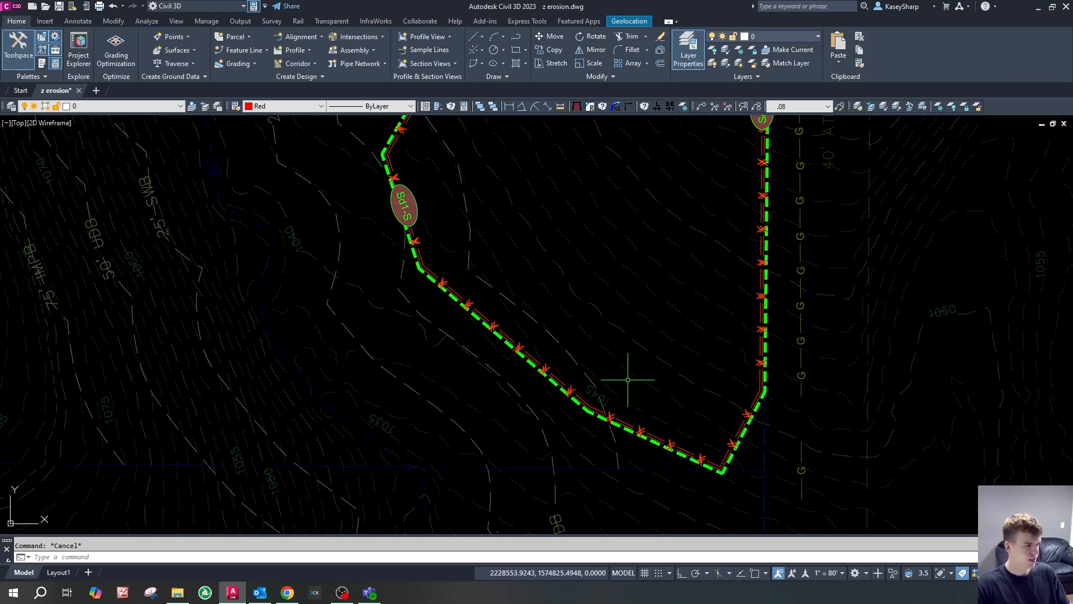
scroll(634, 415, "up", 2)
scroll(572, 388, "up", 2)
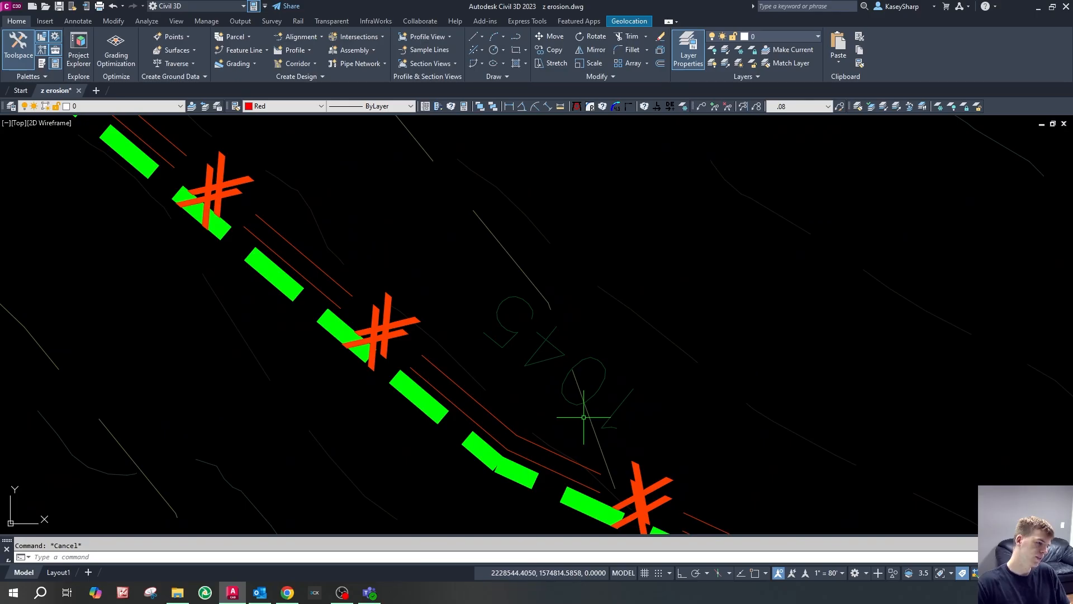
scroll(579, 385, "down", 2)
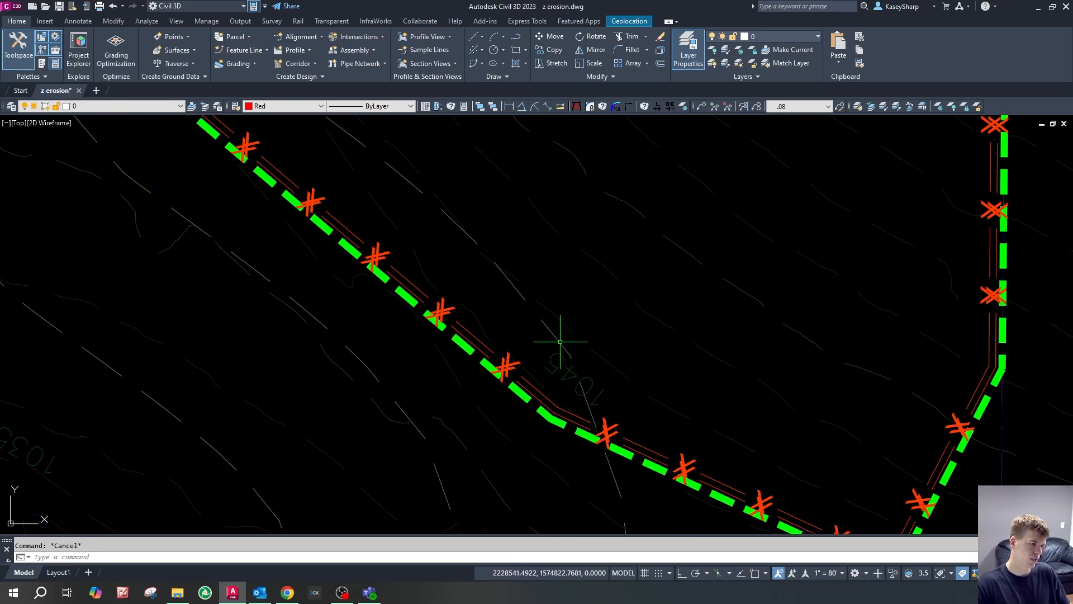
scroll(651, 441, "down", 3)
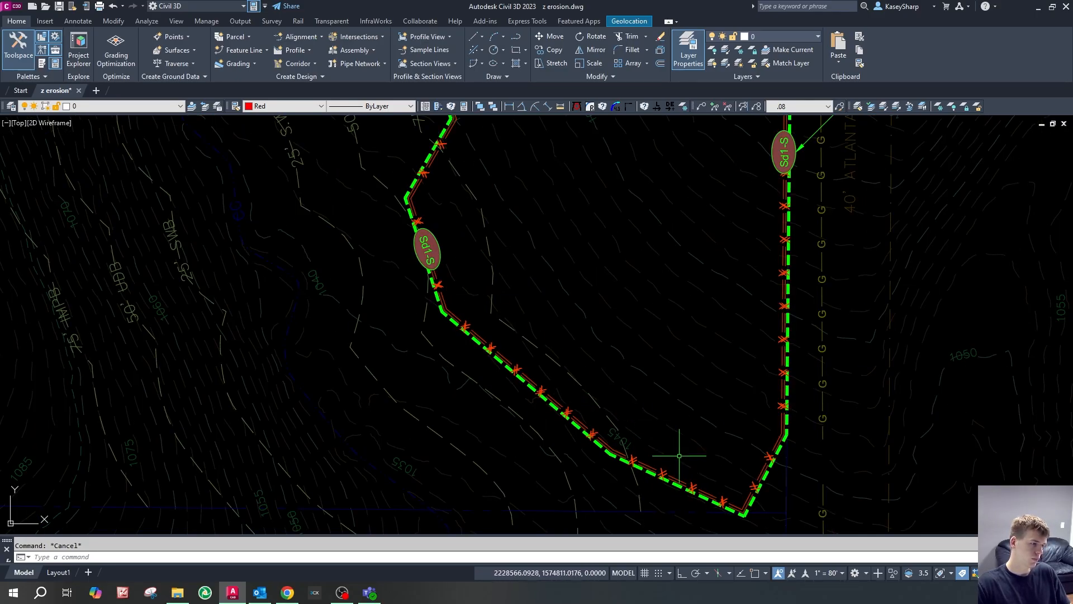
scroll(539, 374, "down", 2)
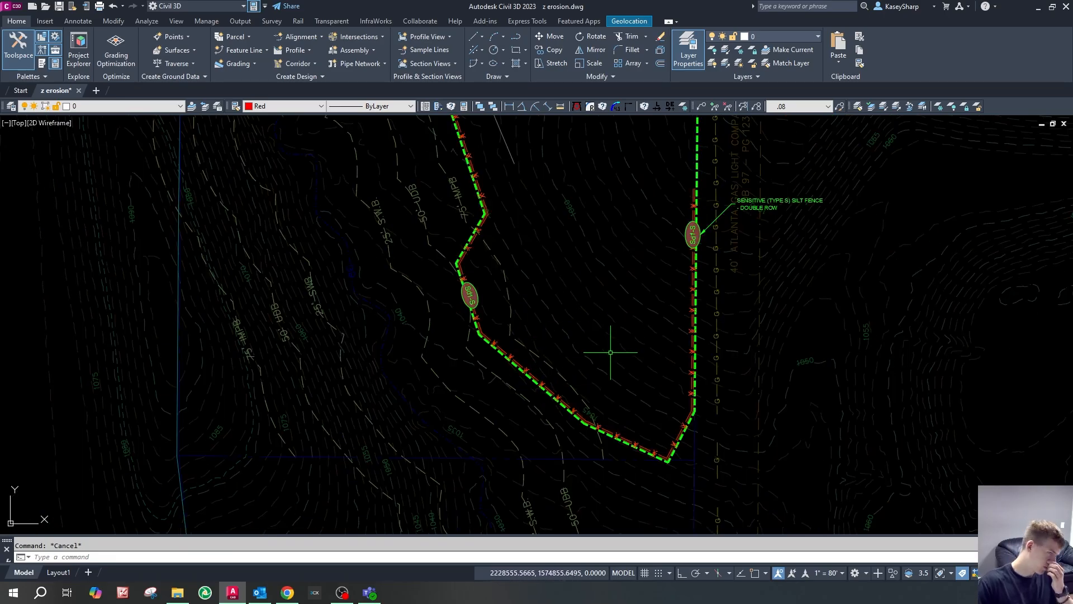
scroll(616, 256, "up", 2)
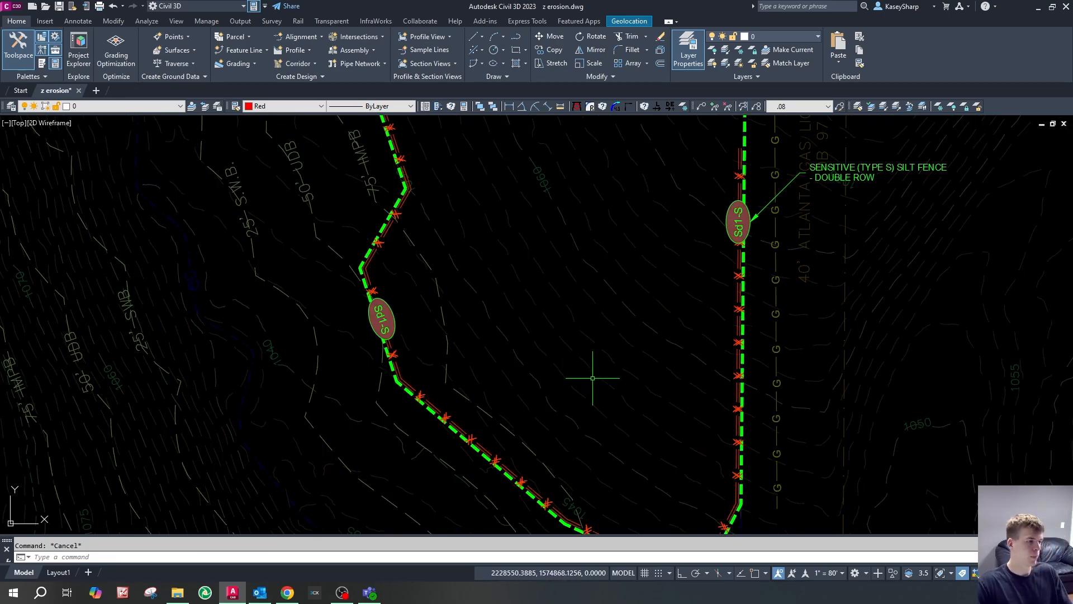
scroll(563, 355, "down", 2)
scroll(563, 353, "up", 2)
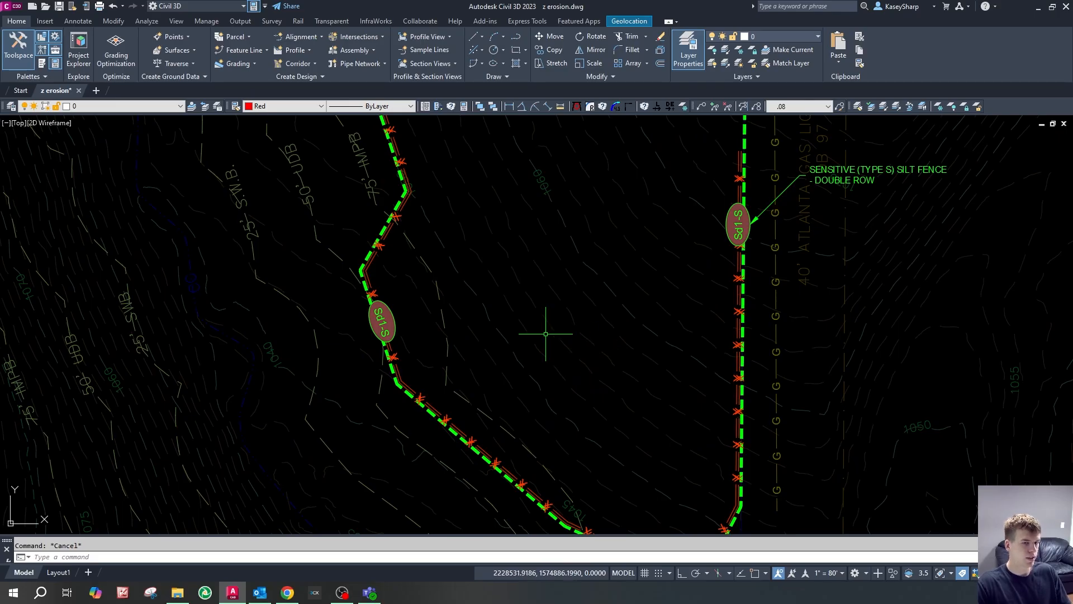
- Display the phase 2 configuration and inspect where the proposed contours meet the red dashed line south of the cul-de-sac
type("ls")
key("Return")
type("3")
key("Return")
scroll(629, 217, "up", 5)
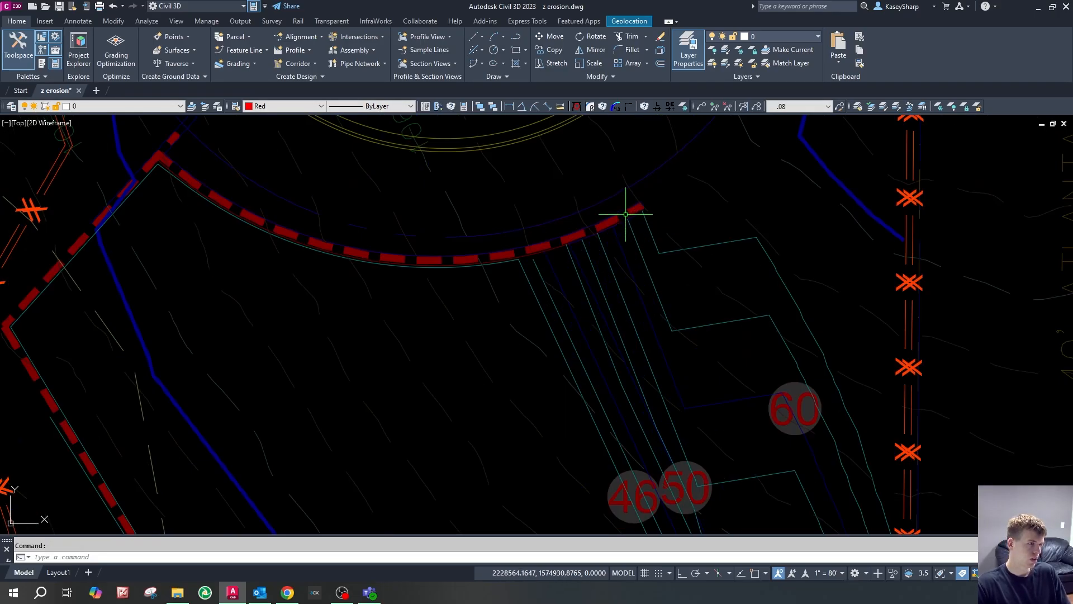
scroll(629, 217, "down", 5)
scroll(677, 223, "up", 5)
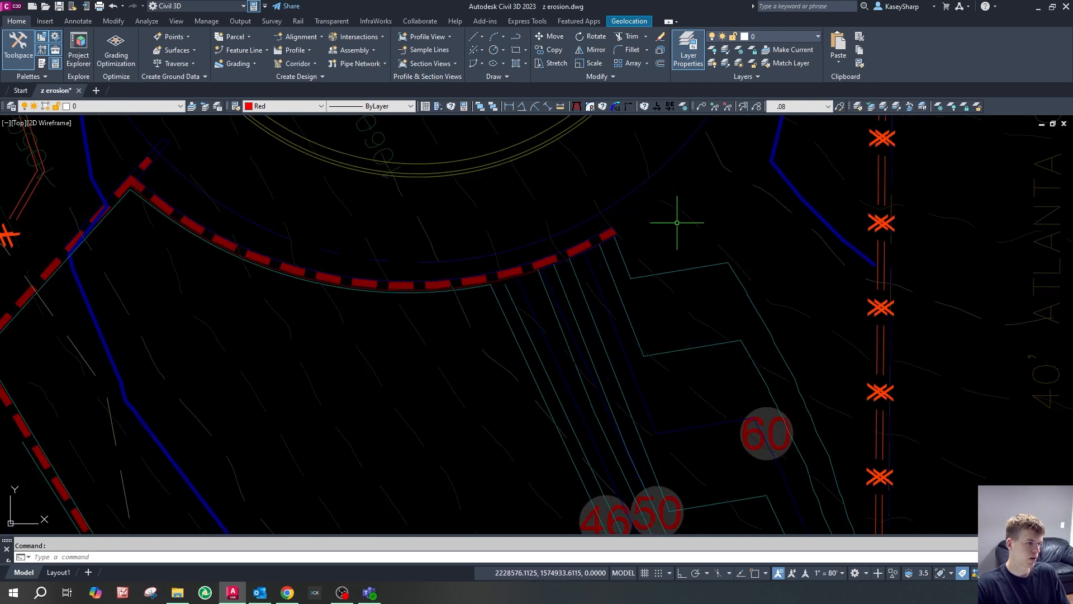
scroll(637, 324, "up", 3)
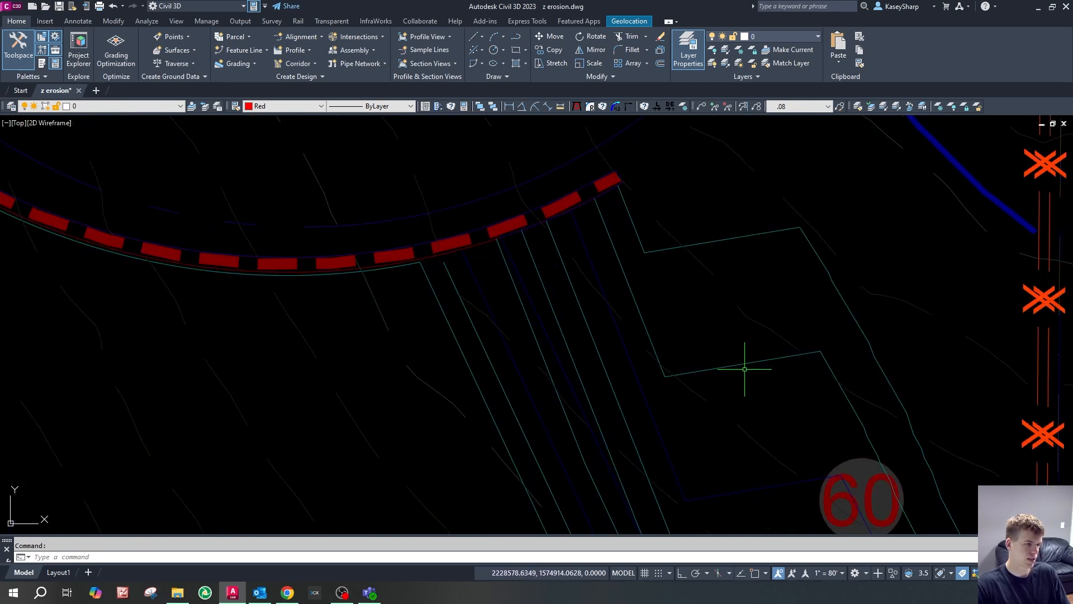
scroll(649, 353, "down", 5)
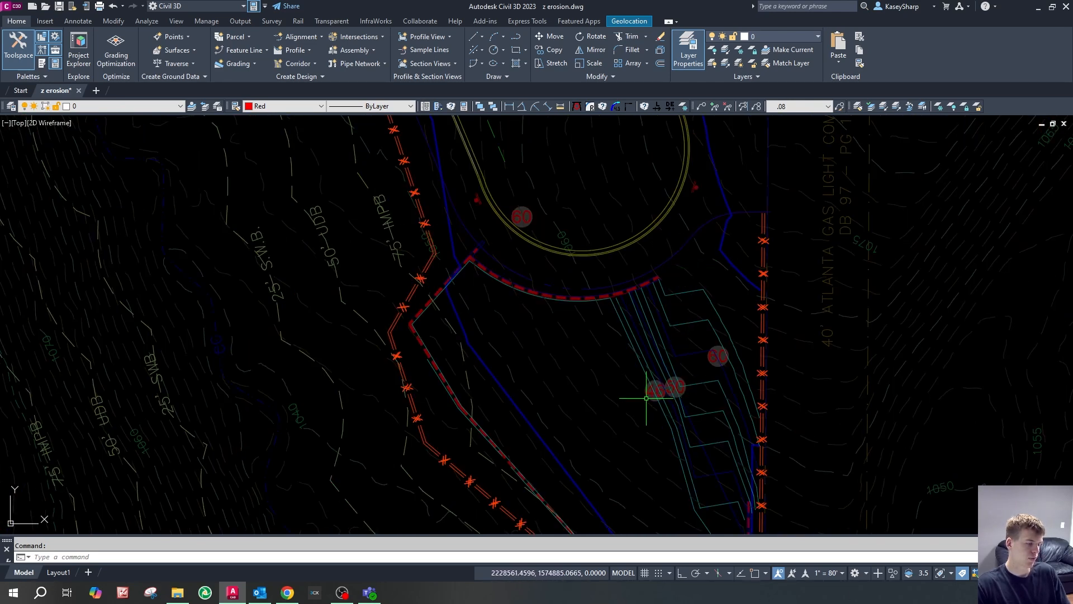
key("Escape")
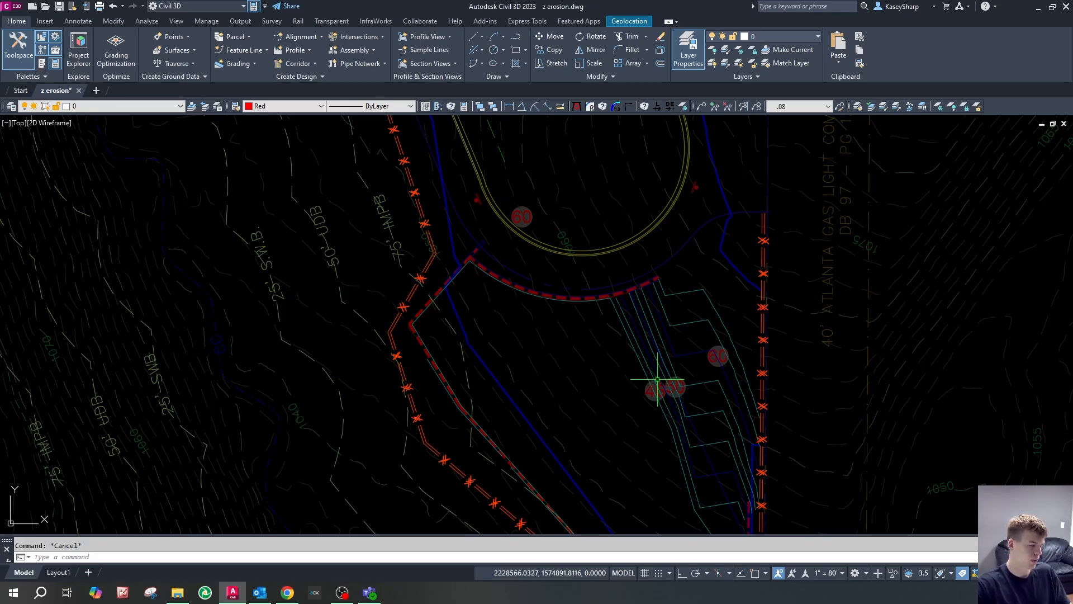
- Sketch a closed eight-sided polyline around the concrete washdown area label, just east of the construction exit near Cartersville Street
scroll(654, 384, "down", 6)
scroll(615, 426, "down", 3)
scroll(588, 363, "up", 12)
scroll(643, 269, "down", 5)
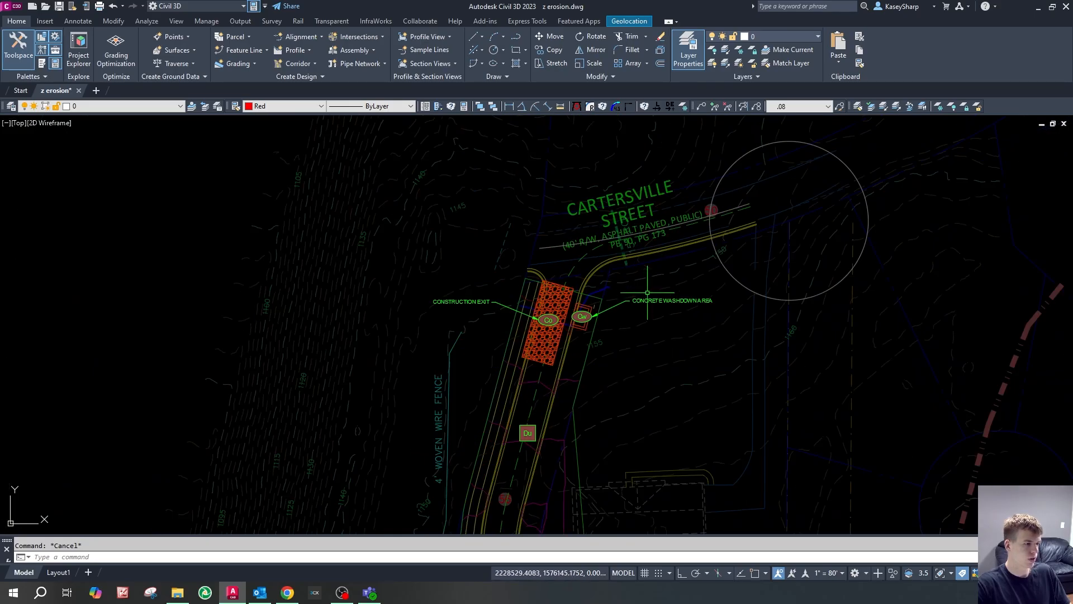
scroll(646, 291, "up", 5)
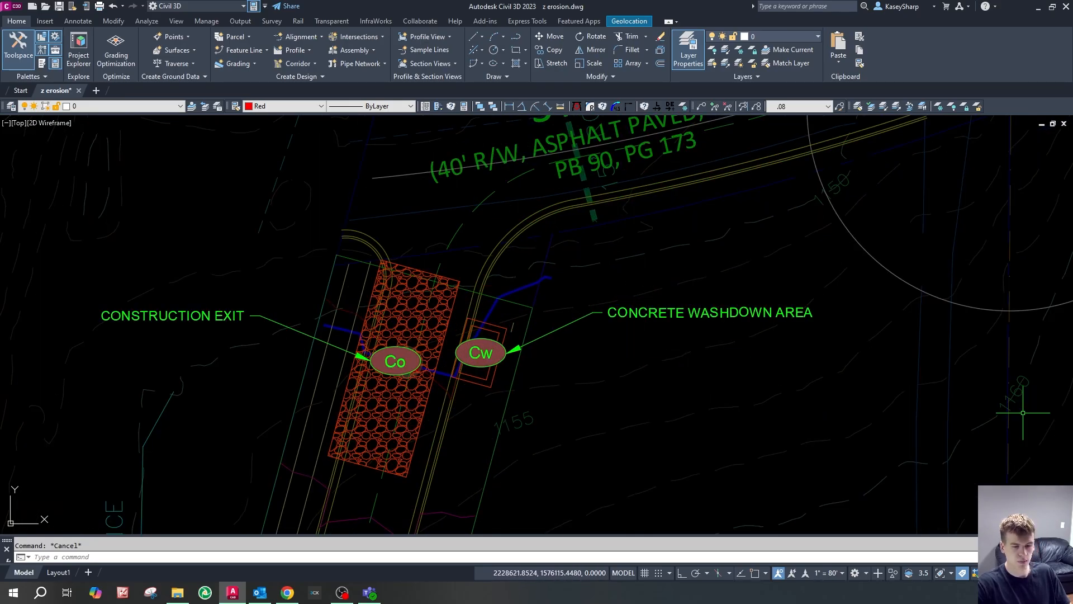
left_click(635, 301)
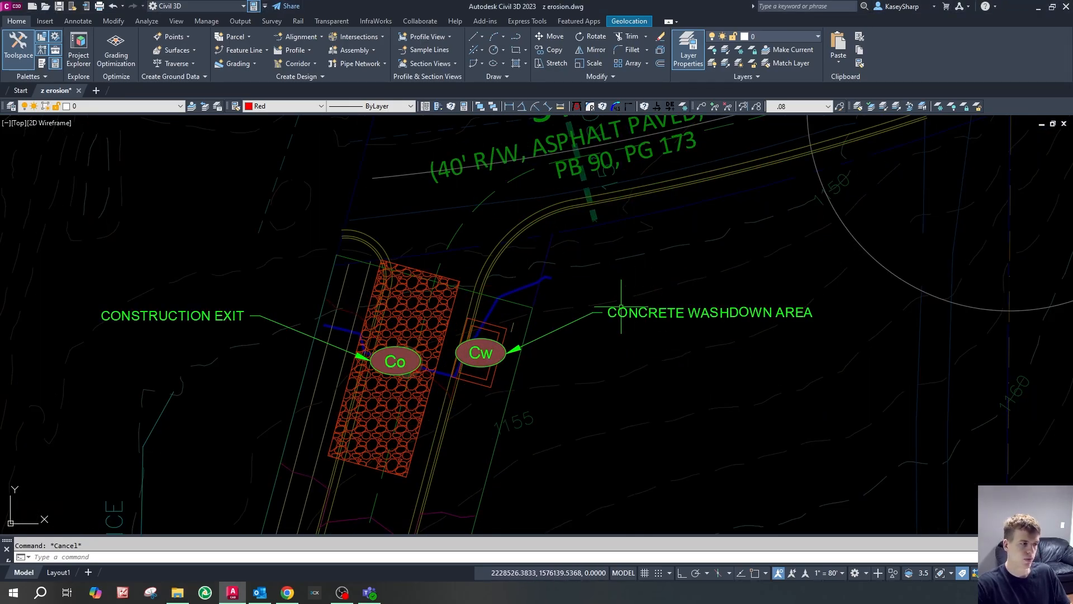
type("pl")
key("Return")
left_click(540, 274)
left_click(781, 198)
left_click(849, 196)
left_click(862, 245)
left_click(787, 336)
left_click(672, 367)
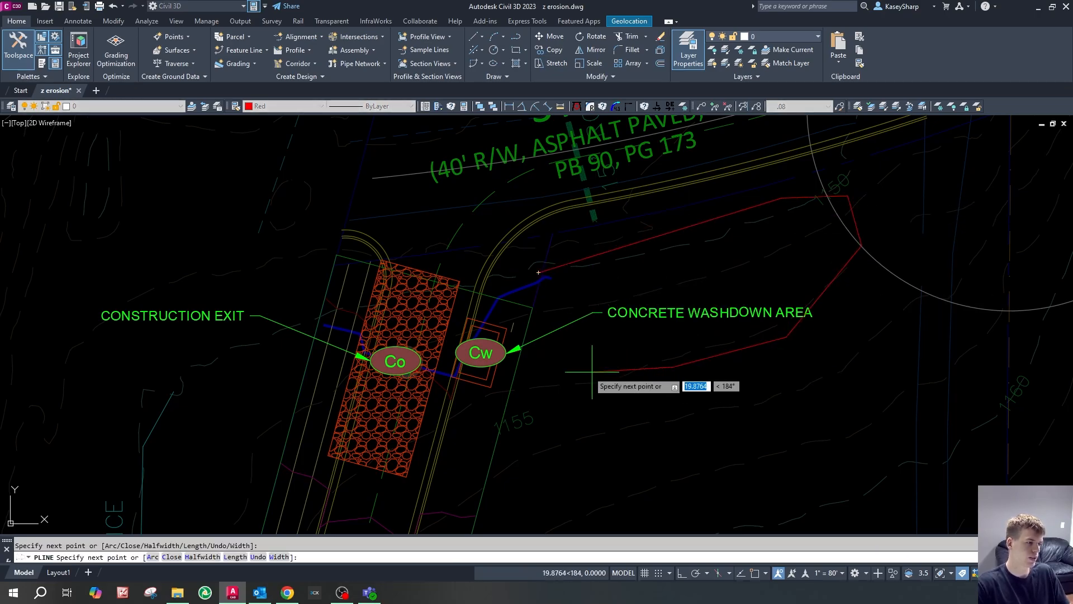
left_click(577, 371)
left_click(534, 352)
left_click(539, 272)
key("Escape")
- Compare the sketched polyline loop with the surrounding entrance area, and erase it
left_click(616, 249)
scroll(616, 248, "down", 4)
scroll(658, 209, "up", 4)
scroll(671, 240, "down", 4)
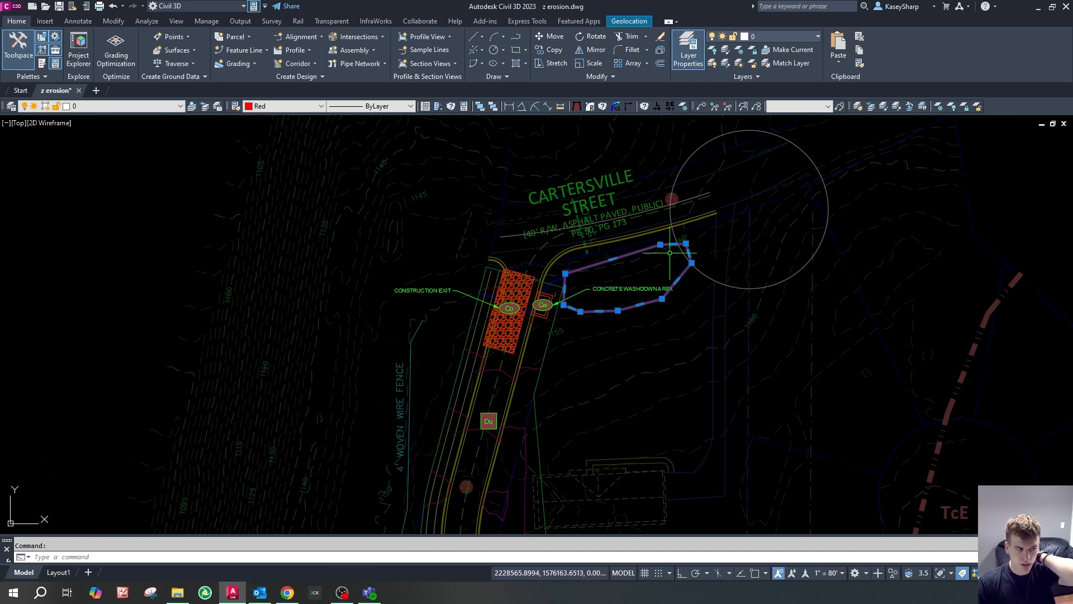
scroll(653, 262, "down", 3)
scroll(654, 283, "up", 4)
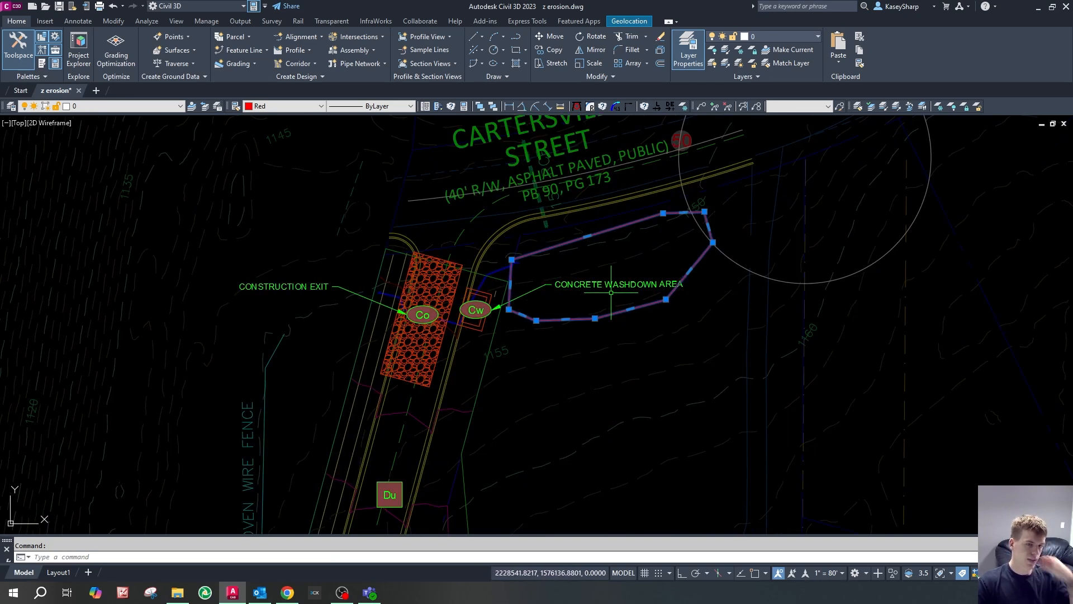
key("Delete")
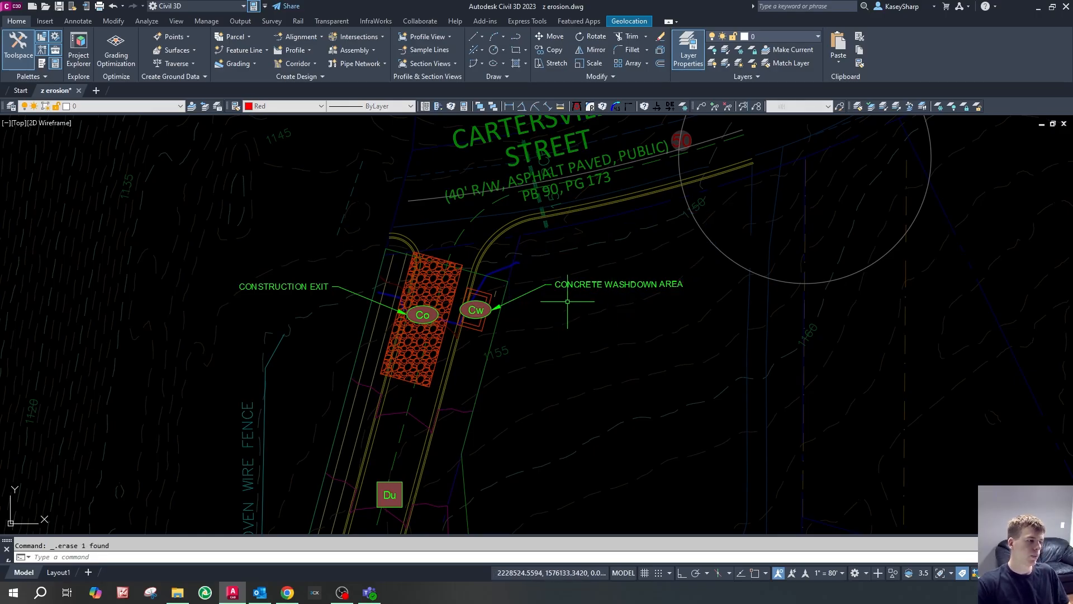
scroll(649, 178, "down", 3)
scroll(649, 178, "up", 2)
scroll(649, 178, "down", 2)
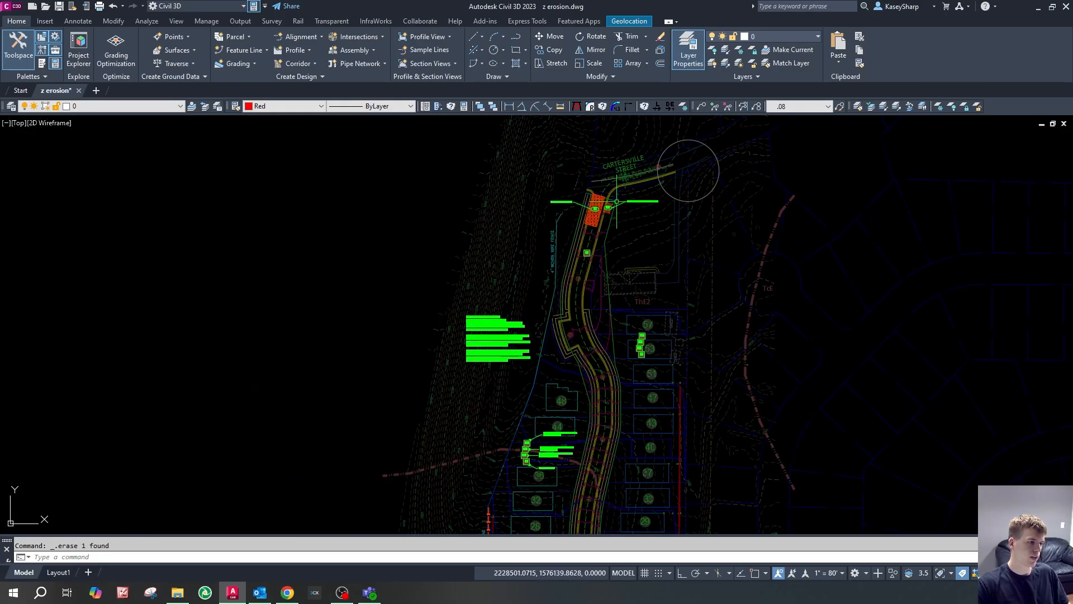
scroll(638, 183, "up", 5)
scroll(690, 216, "down", 6)
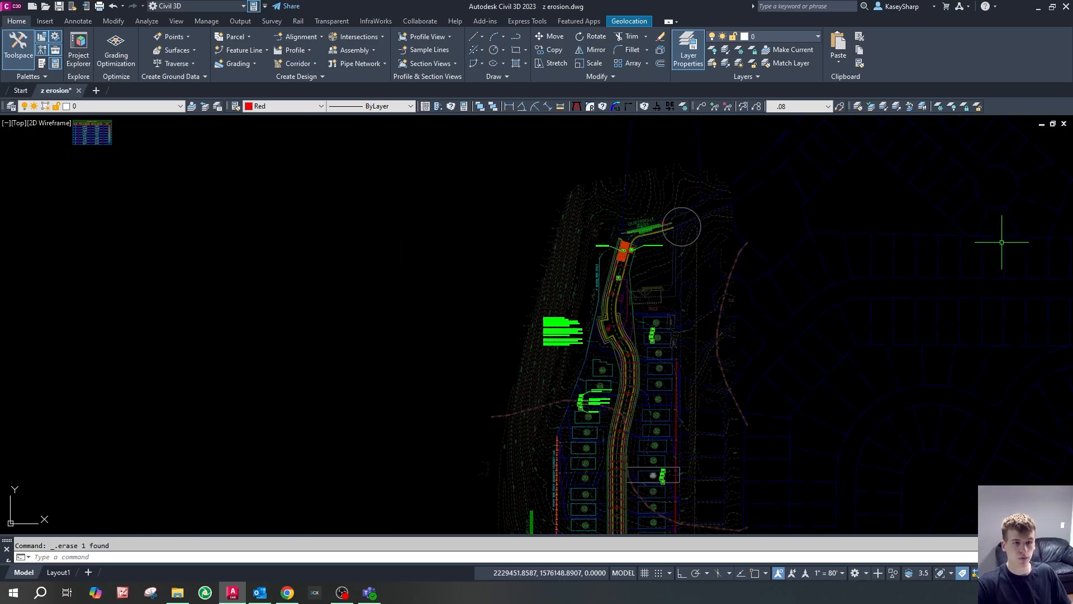
- Switch to File Explorer and open Workflow - 7.3 Erosion Control Plans.docx from Program 2 Construction Documents in civilogistix Company Docs-Policy
left_click_drag(1072, 32, 520, 21)
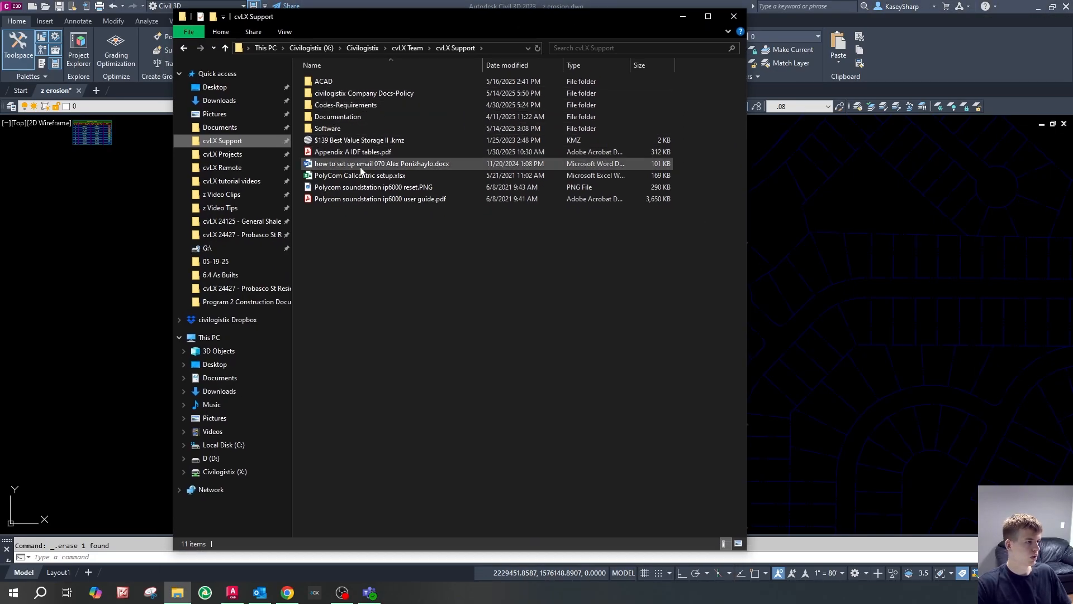
double_click(369, 93)
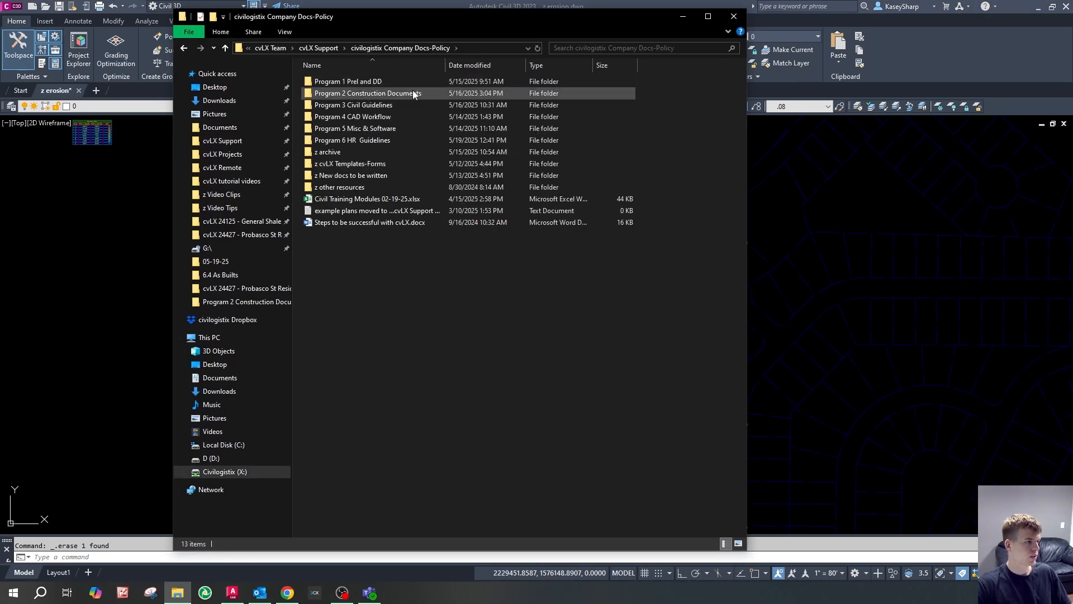
double_click(375, 105)
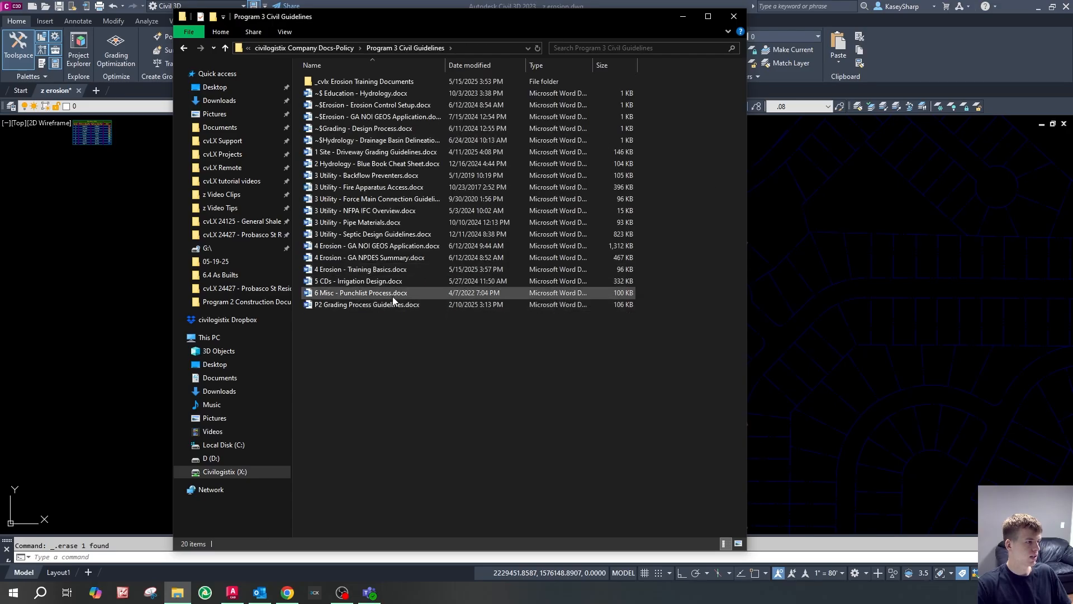
left_click(184, 49)
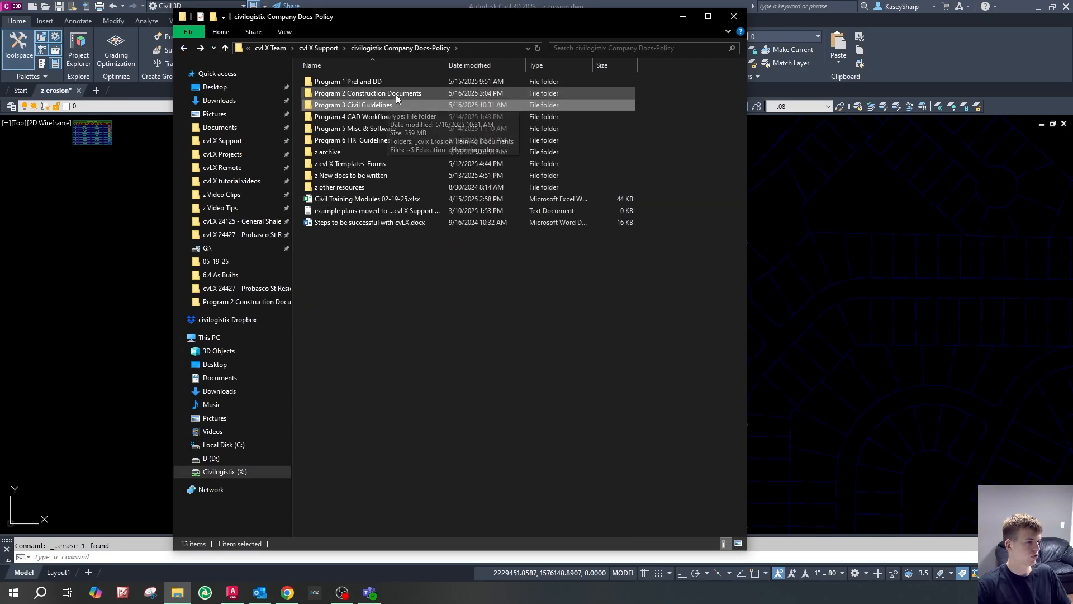
double_click(396, 95)
scroll(462, 288, "down", 3)
left_click(398, 414)
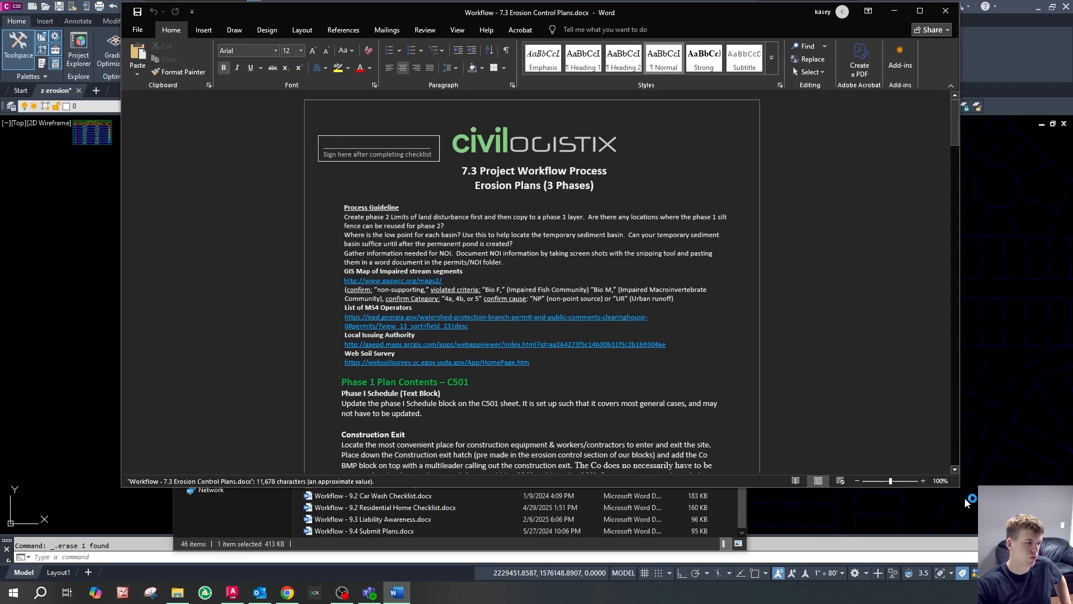
- Find the Temporary Sediment Traps or Basins guidance and highlight the line about areas under 1.0 acres
scroll(654, 311, "down", 4)
scroll(653, 311, "down", 18)
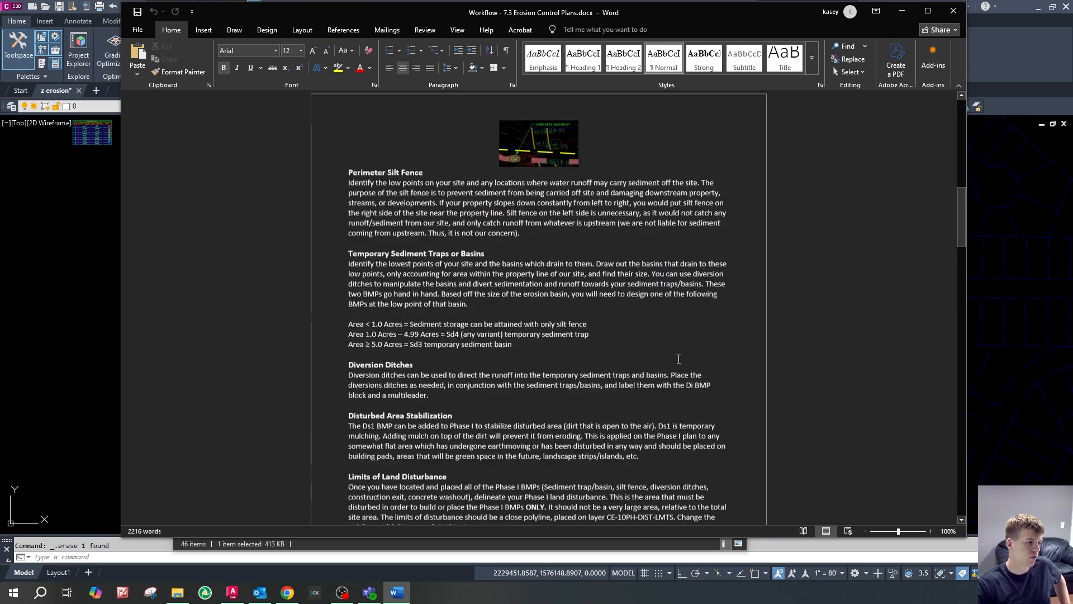
scroll(571, 340, "up", 2)
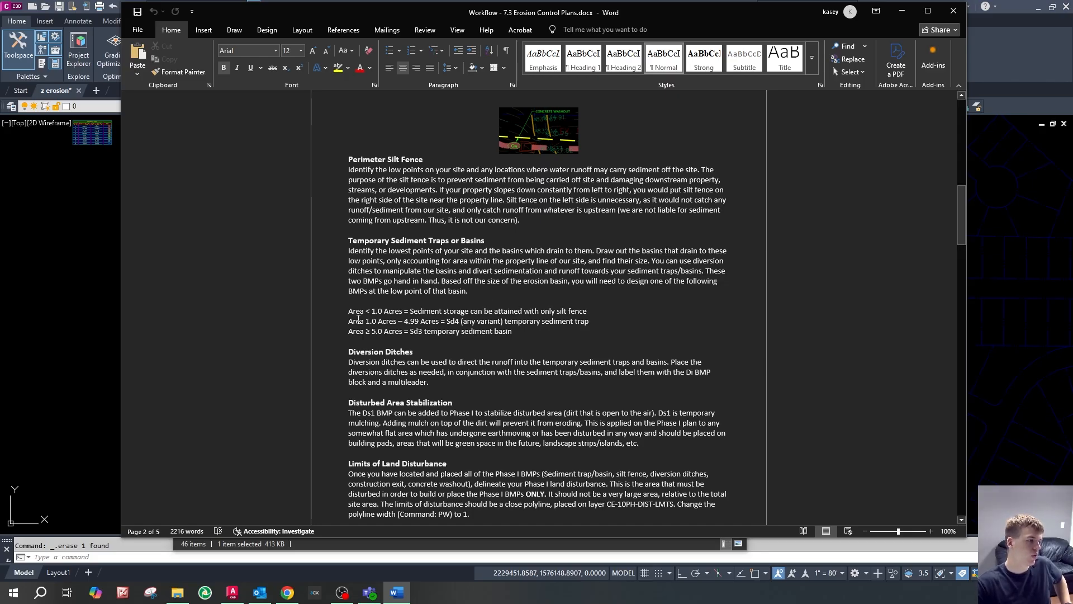
left_click_drag(348, 311, 596, 311)
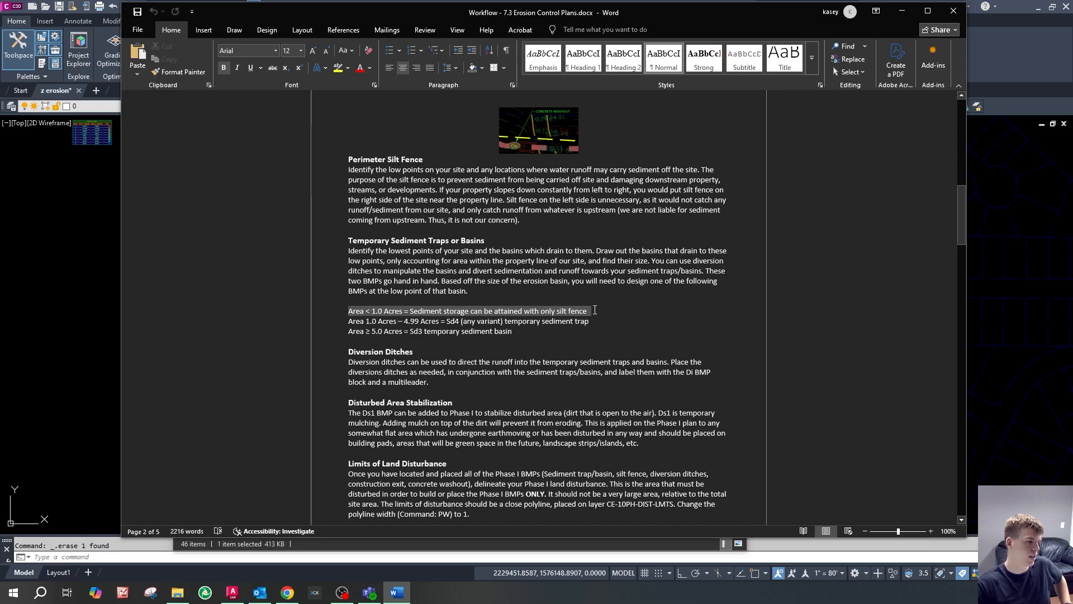
- Highlight the guidance line about areas under 1.0 acres, where sediment storage can be attained with only silt fence
left_click(592, 311)
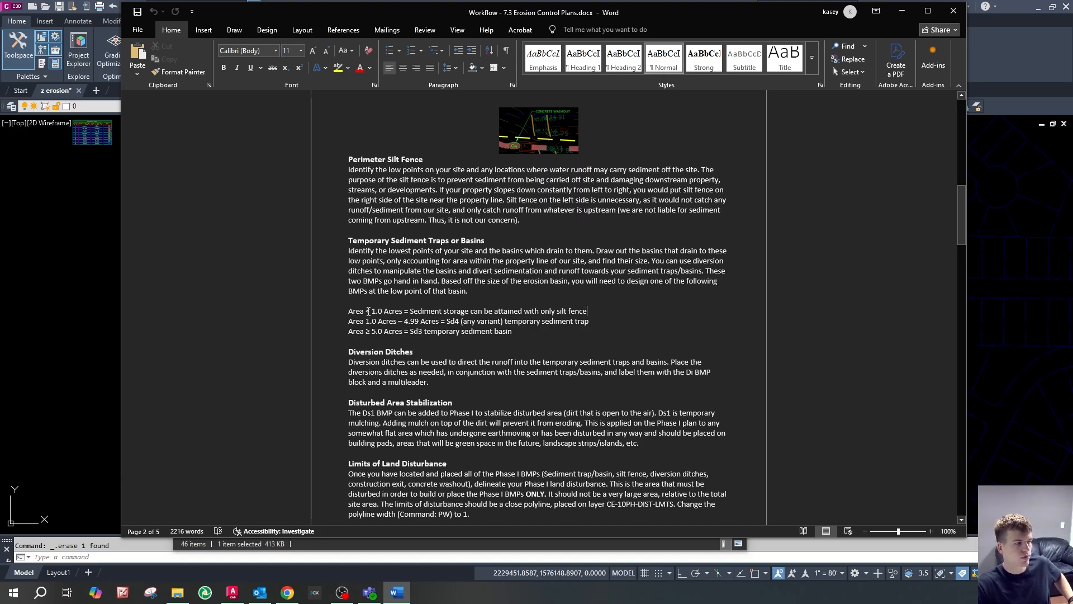
left_click_drag(368, 312, 589, 312)
left_click(589, 311)
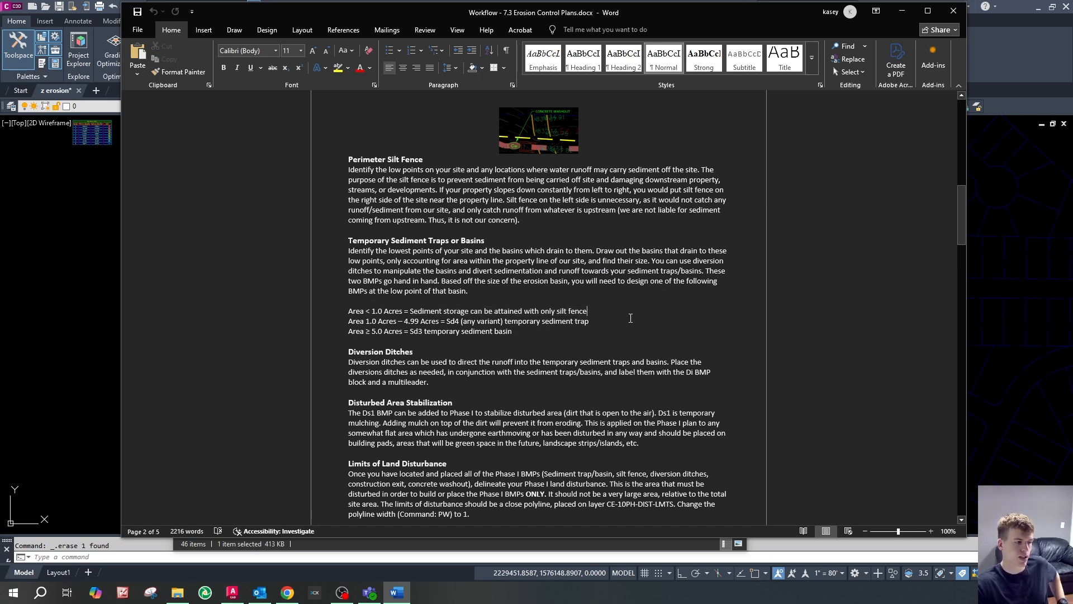
left_click_drag(597, 312, 356, 316)
left_click(356, 313)
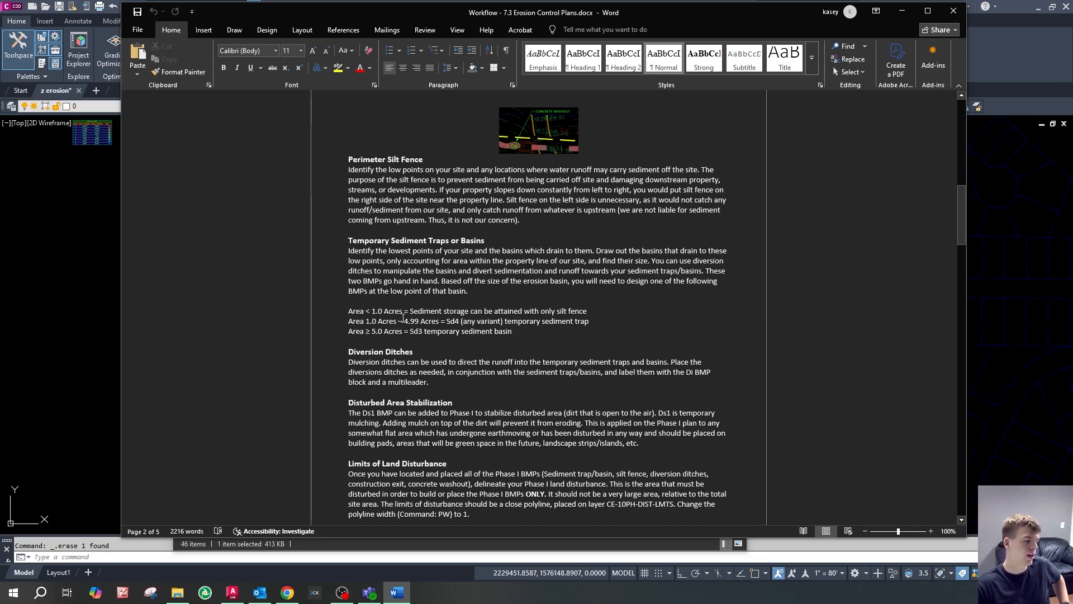
- Highlight the 1.0 to 4.99 acres line and its Sd4 code, plus the words Temporary Sediment Traps in the section heading
left_click_drag(348, 322, 596, 324)
left_click(600, 324)
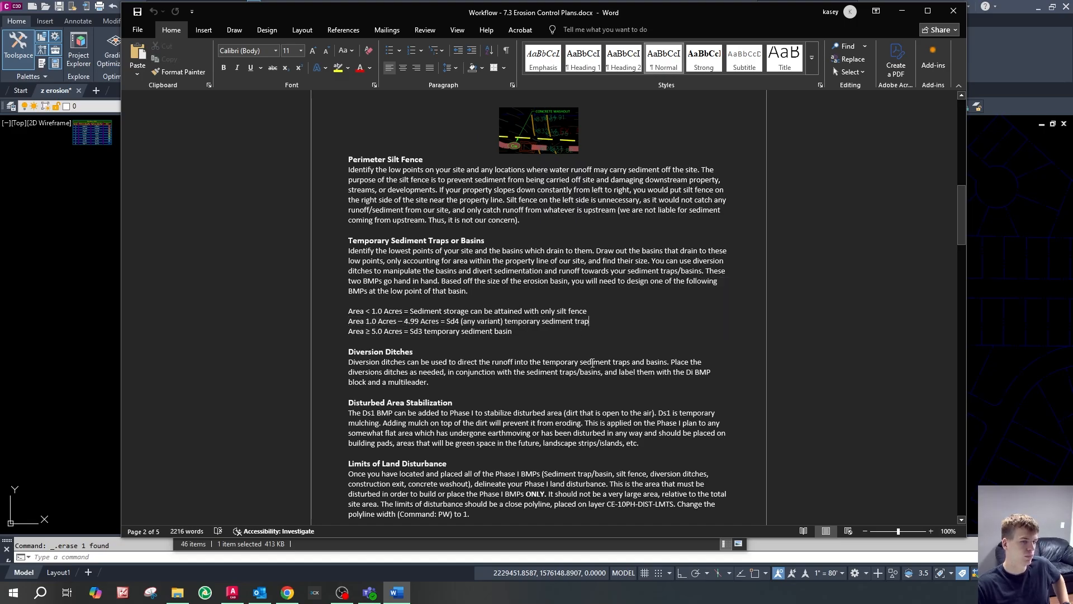
double_click(369, 321)
left_click_drag(398, 322, 459, 322)
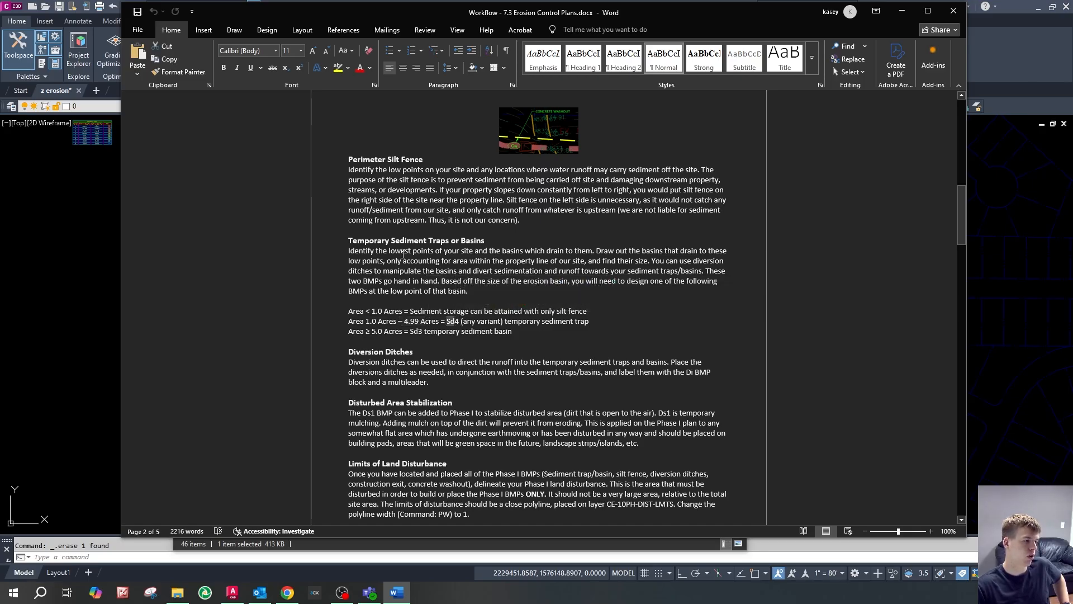
left_click_drag(348, 240, 447, 239)
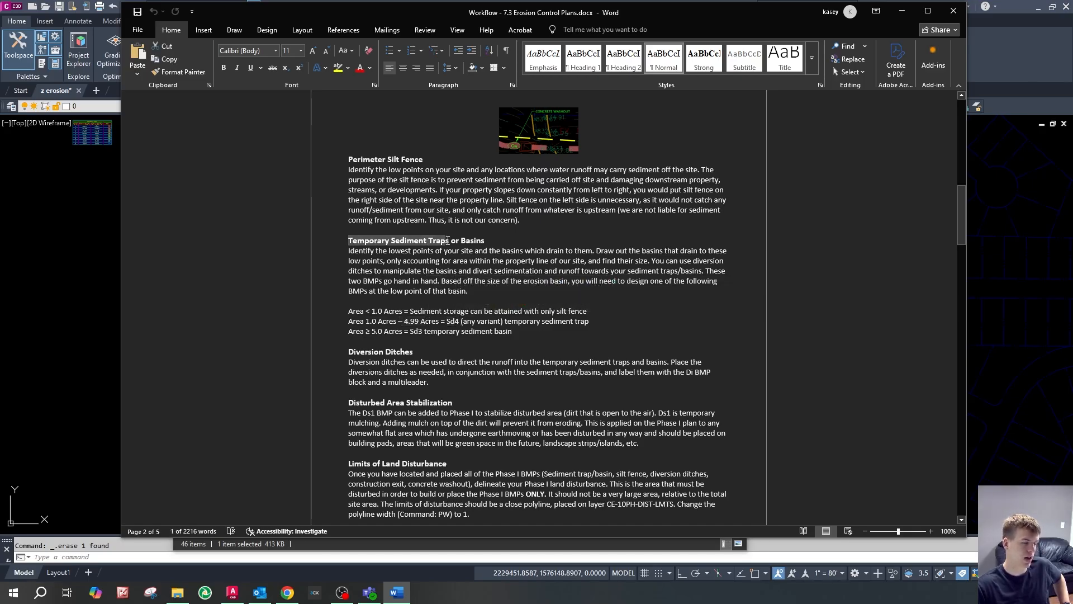
left_click(442, 240)
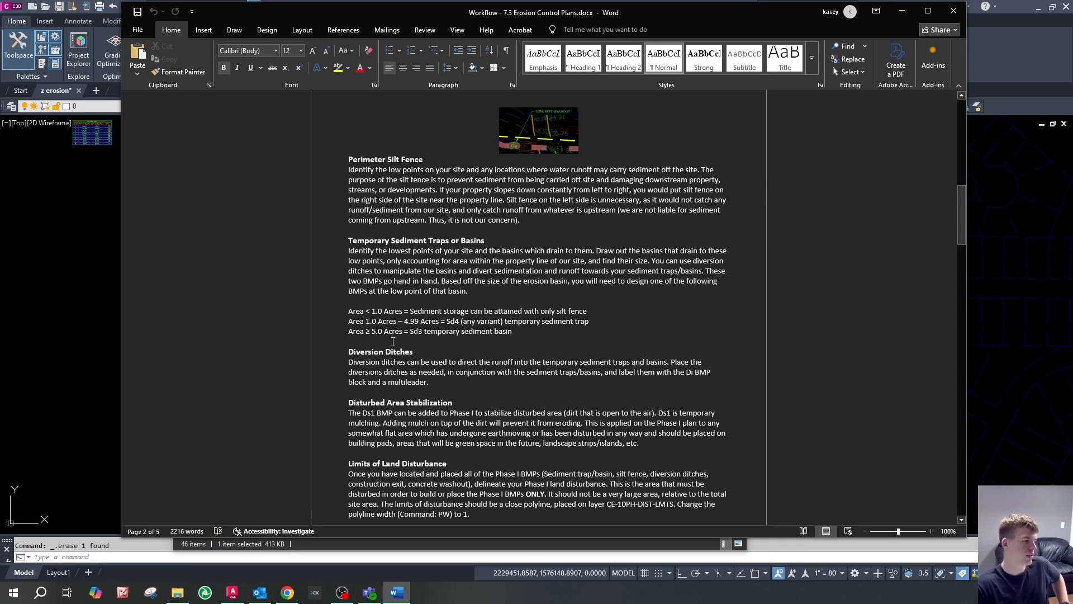
- Highlight "or Basins" in the section heading and the Sd3 code in the line for areas of 5.0 acres or more
left_click_drag(349, 241, 487, 241)
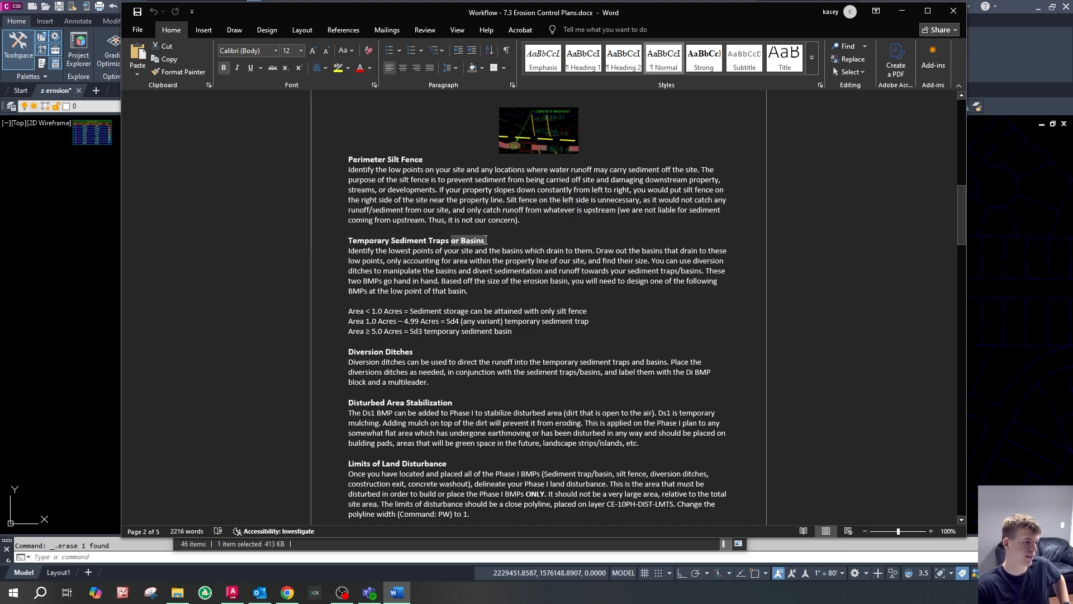
left_click_drag(410, 332, 424, 332)
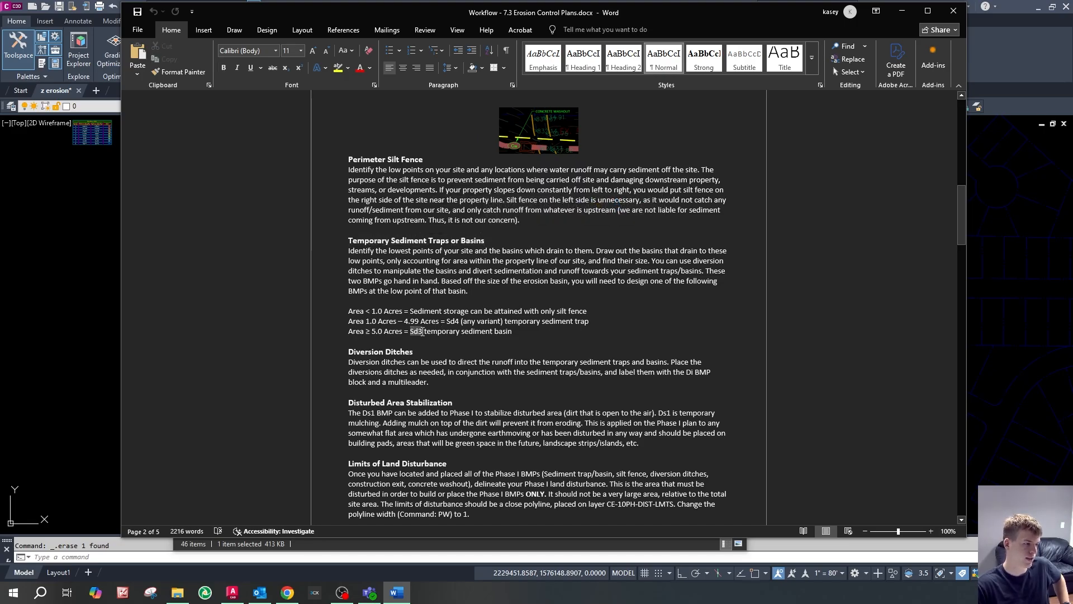
left_click(430, 332)
scroll(647, 303, "down", 1)
scroll(646, 303, "up", 1)
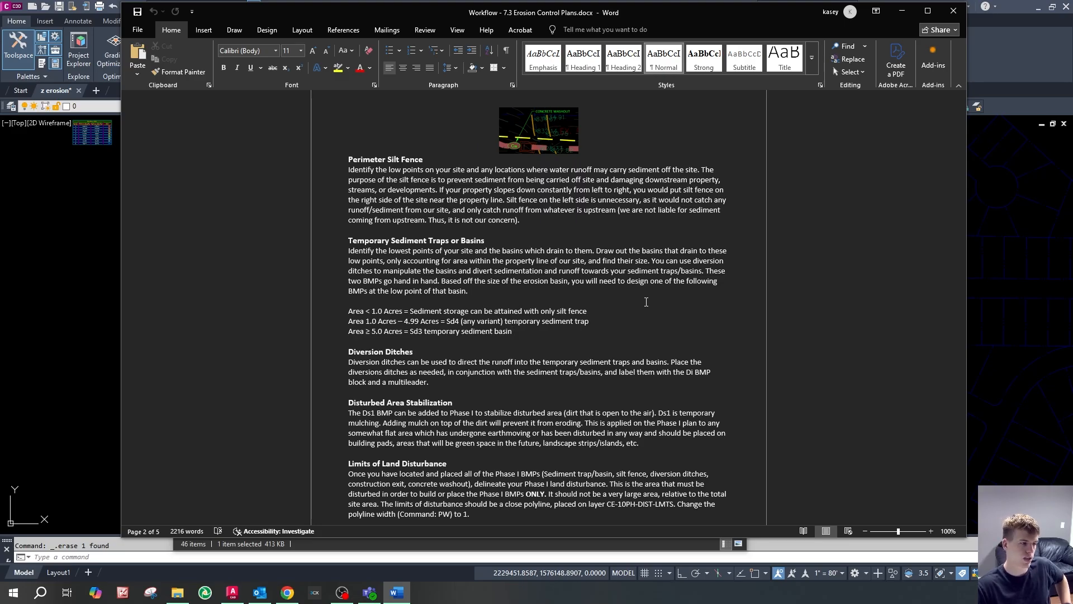
scroll(647, 302, "down", 3)
scroll(620, 304, "up", 3)
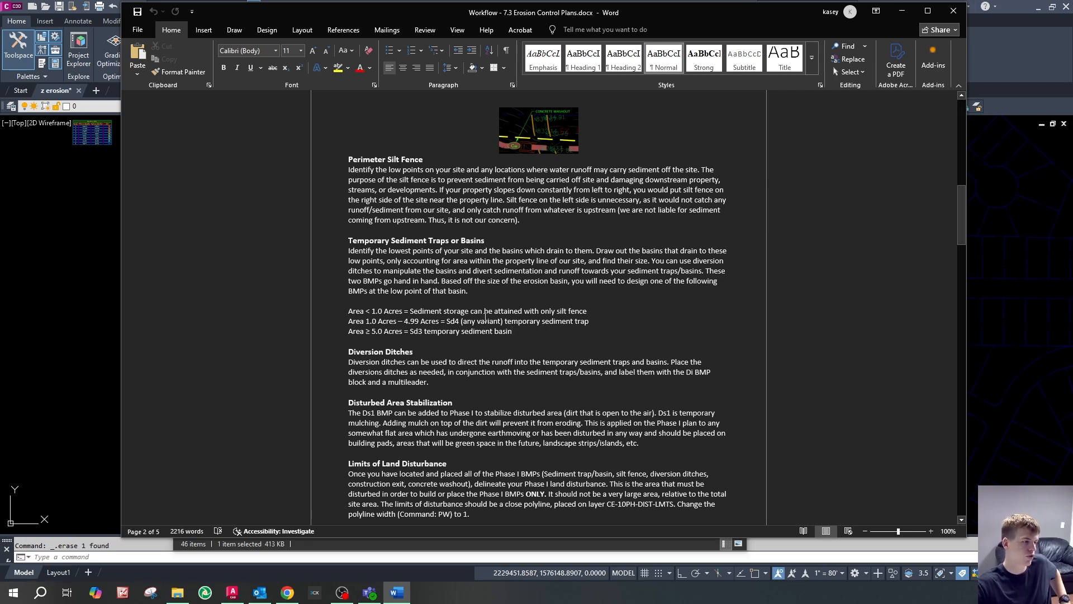
- Compare the 4.99-acre limit of the Sd4 sediment trap line with the Sd3 sediment basin line, highlighting each in turn
left_click_drag(405, 322, 421, 323)
left_click(421, 323)
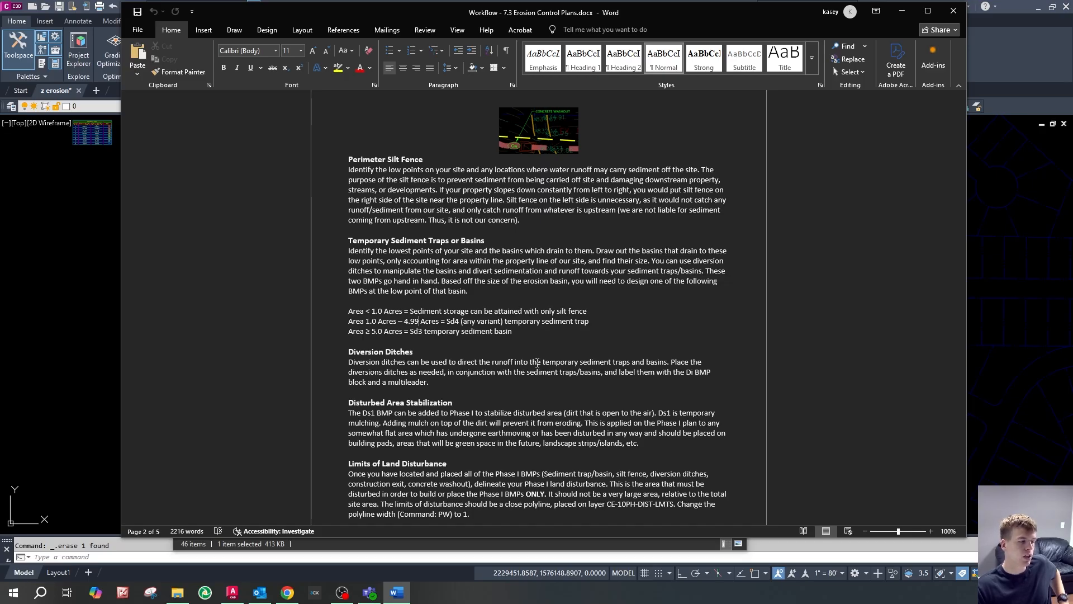
scroll(537, 362, "down", 2)
scroll(529, 296, "up", 3)
left_click(524, 362)
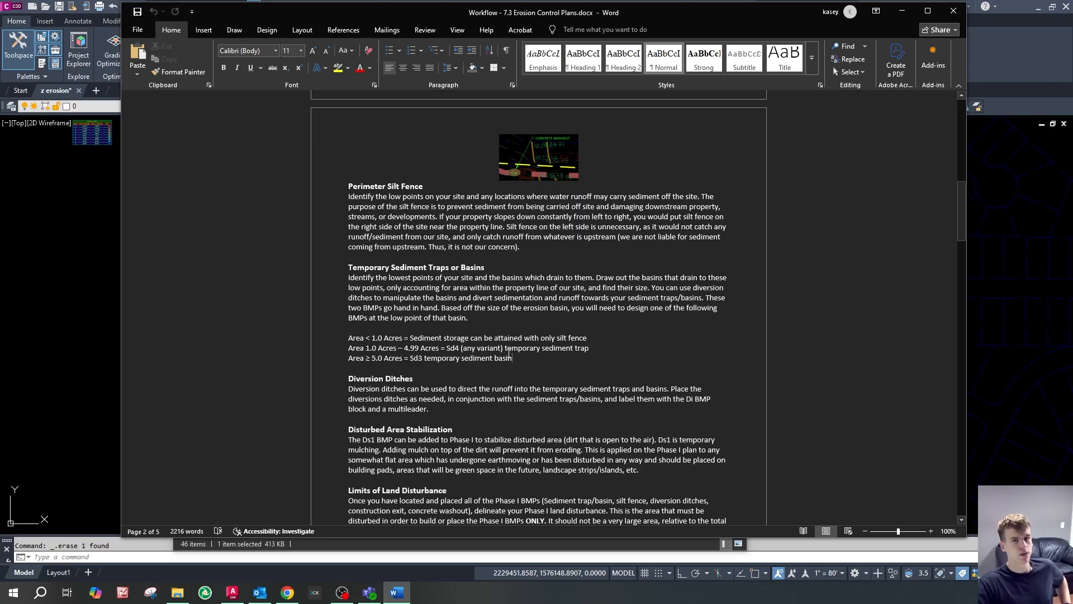
left_click_drag(517, 359, 361, 363)
left_click(520, 373)
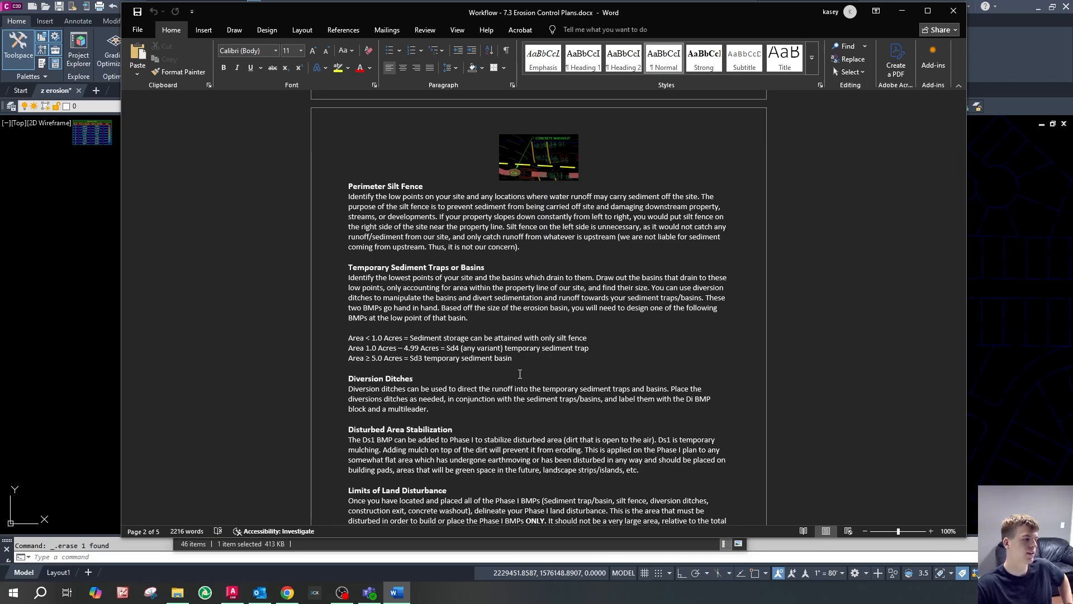
left_click_drag(592, 347, 350, 347)
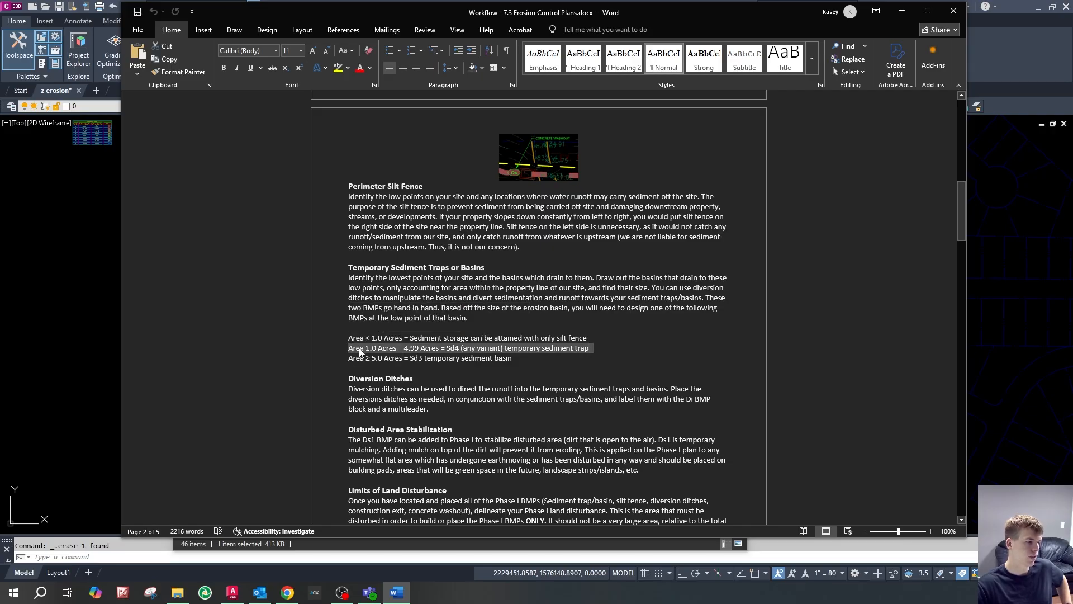
left_click(357, 348)
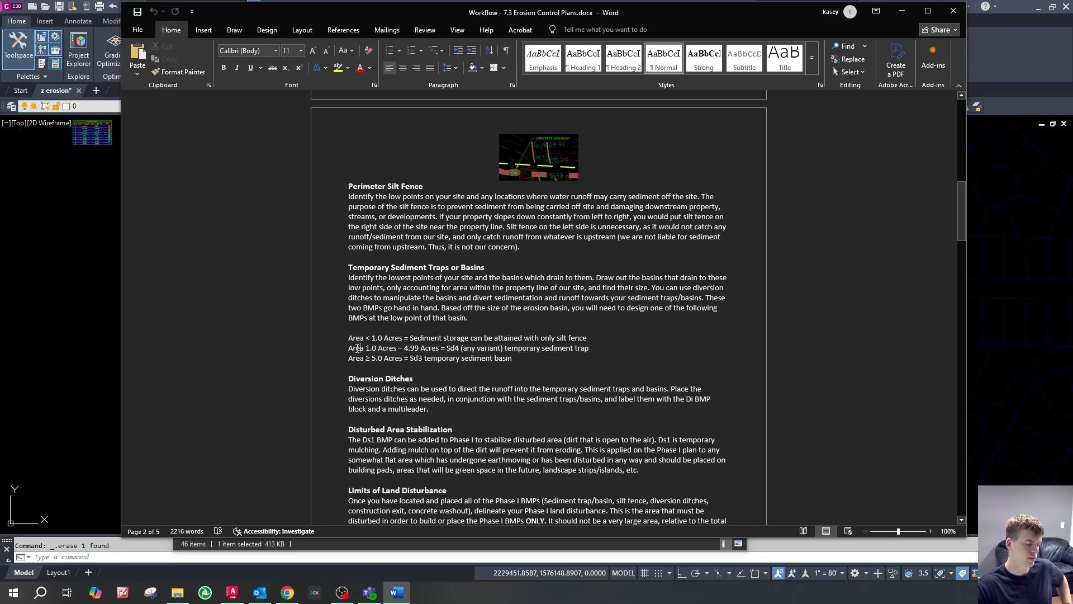
left_click(397, 347)
scroll(611, 371, "up", 1)
scroll(611, 371, "down", 1)
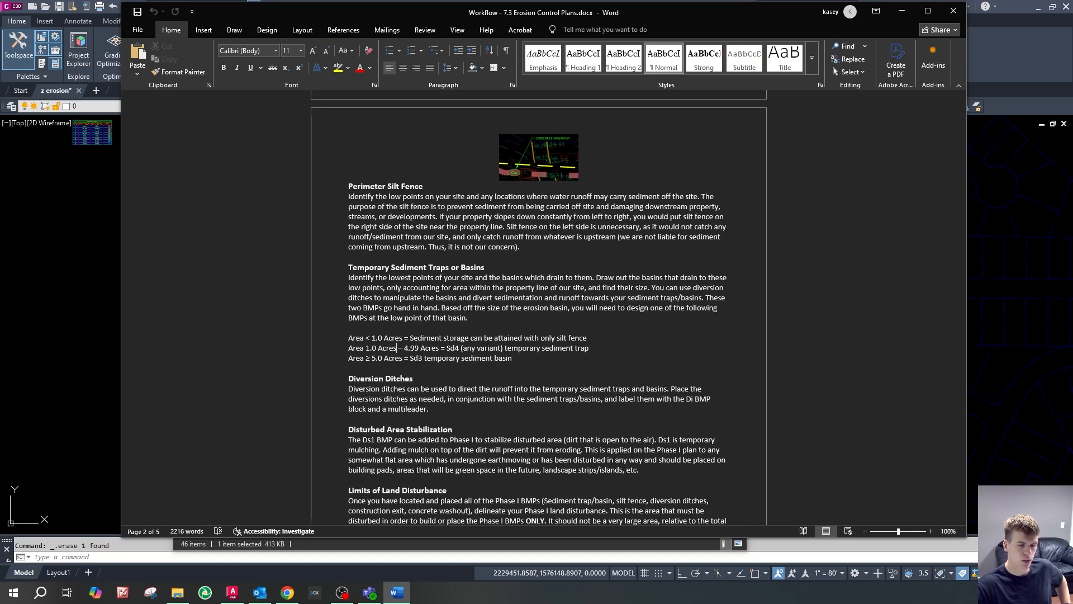
- Switch to File Explorer and open _GSWCC Erosion Manual 2016.pdf from GA - GSWCC under Codes-Requirements, with the tools pane closed
key("alt+Tab")
scroll(405, 124, "up", 2)
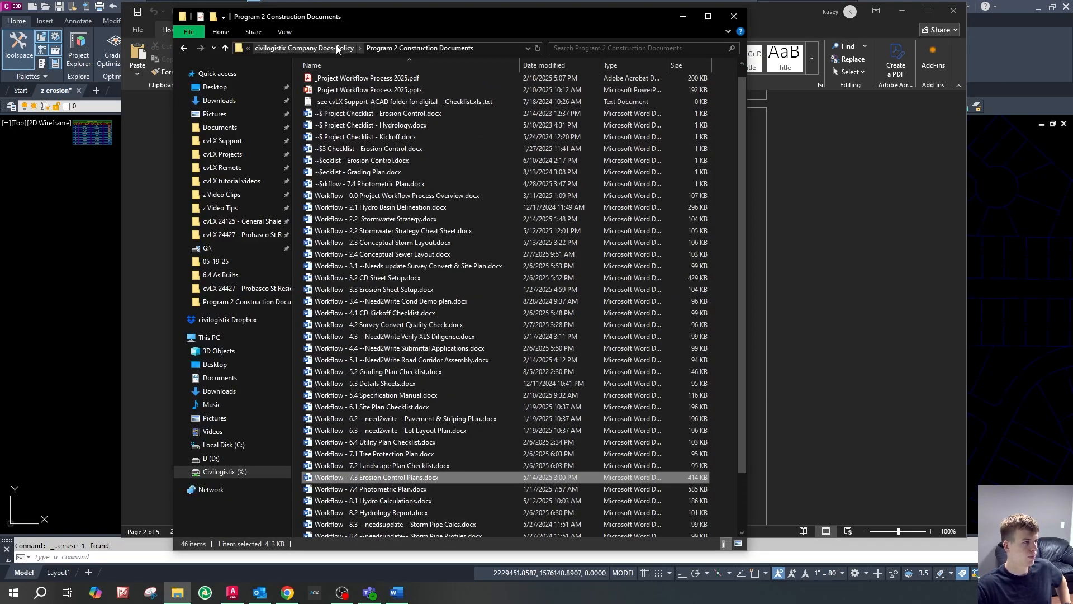
left_click(339, 48)
left_click(363, 48)
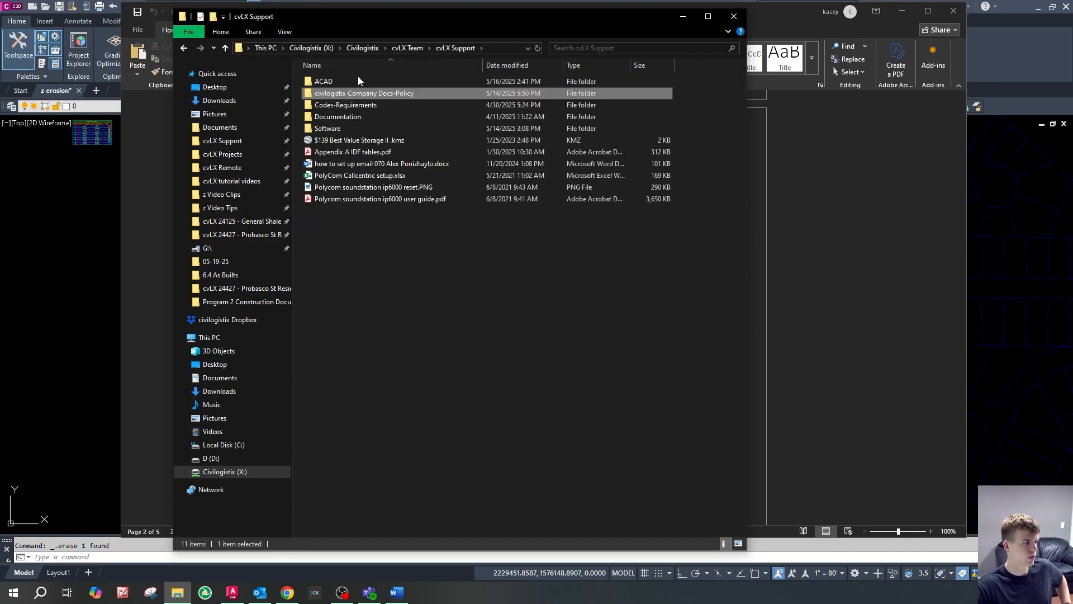
double_click(363, 107)
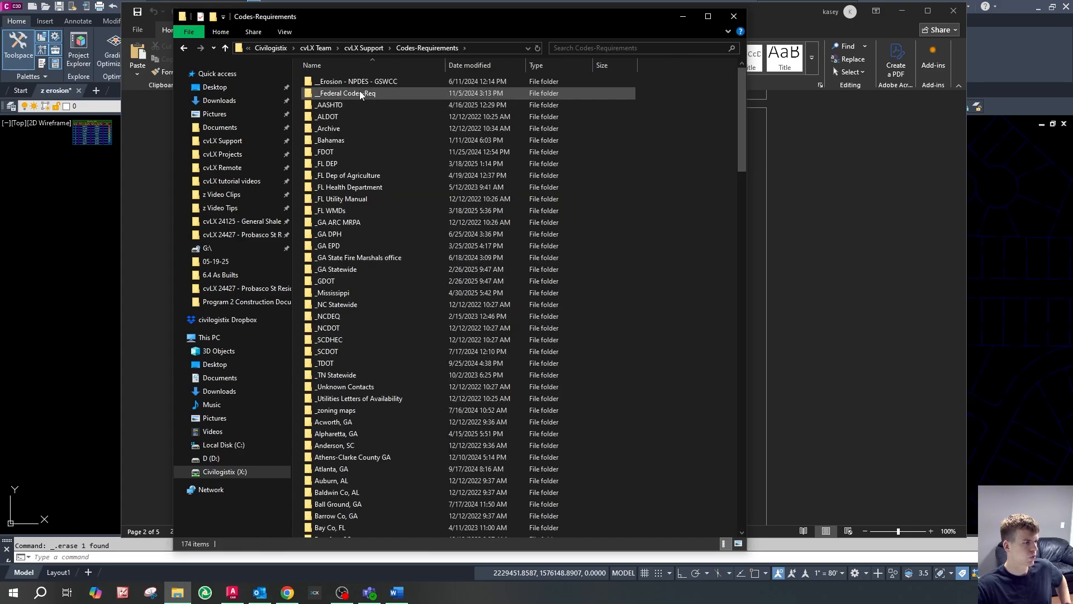
double_click(337, 81)
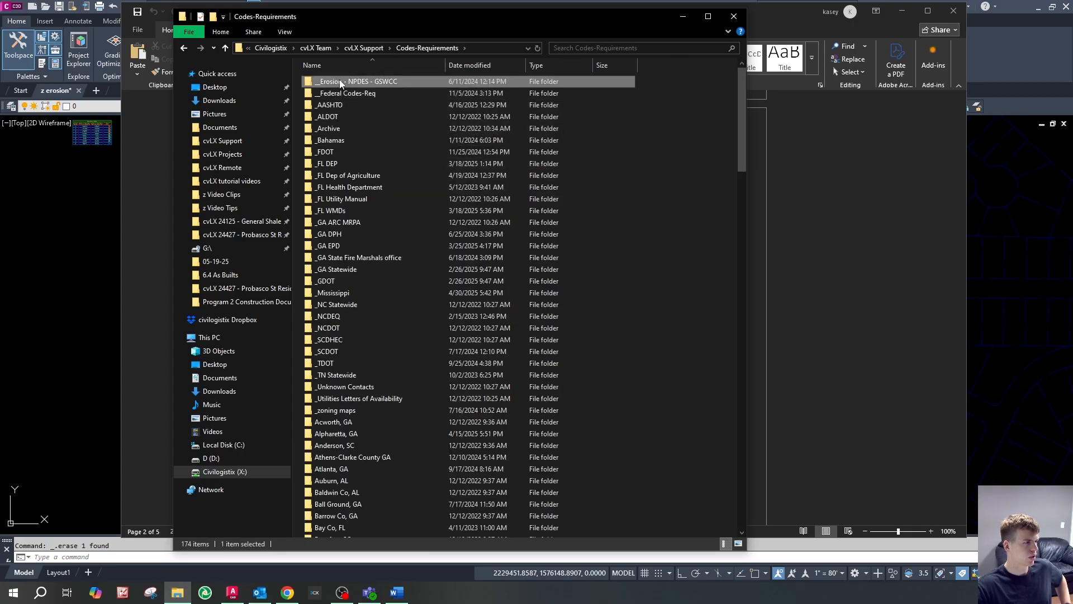
double_click(335, 105)
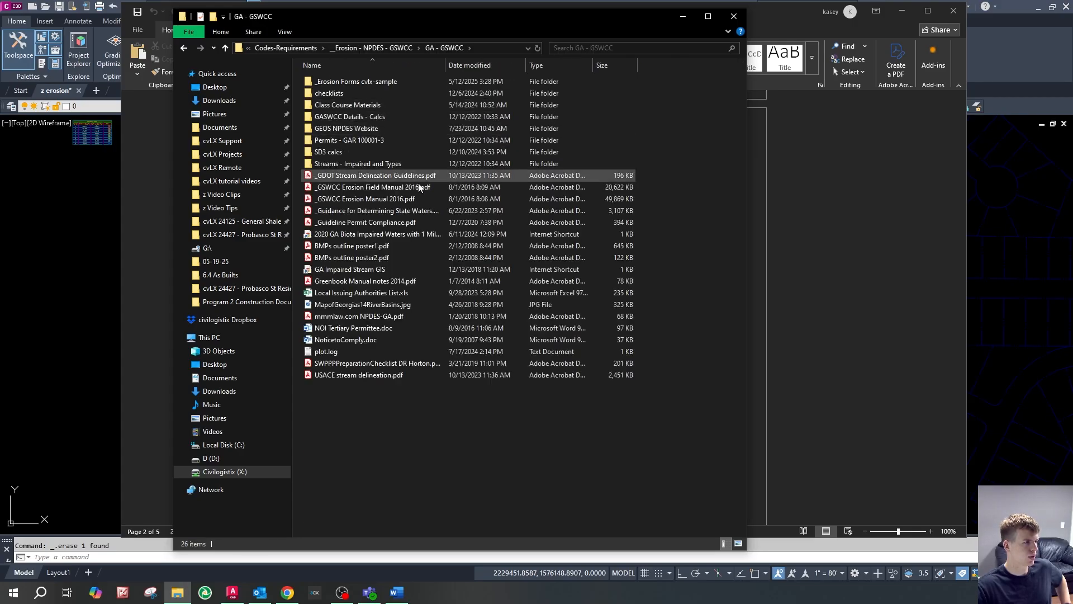
left_click(362, 199)
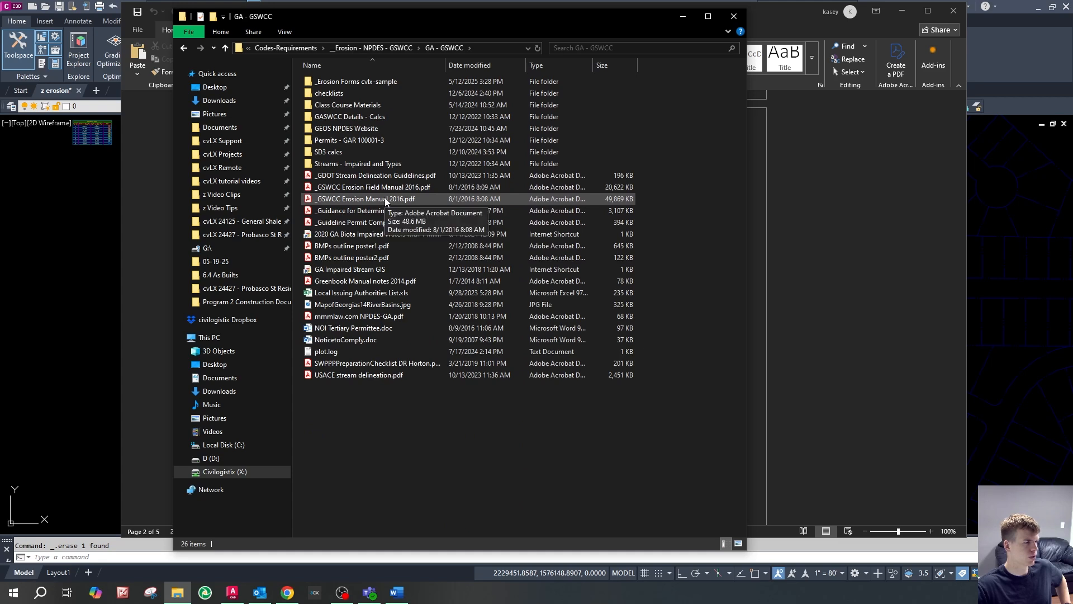
key("Return")
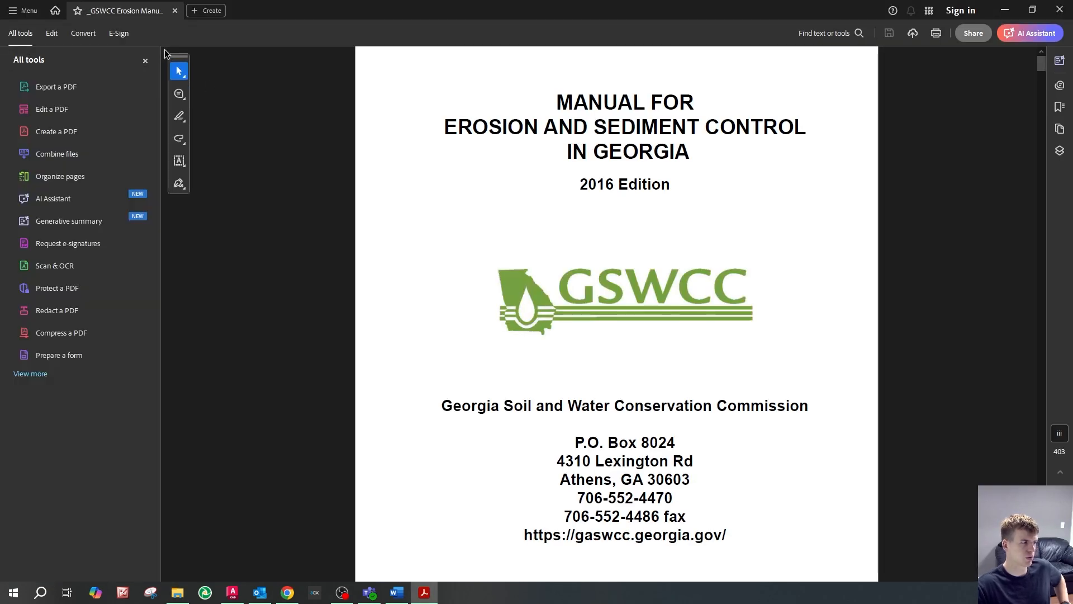
left_click(145, 60)
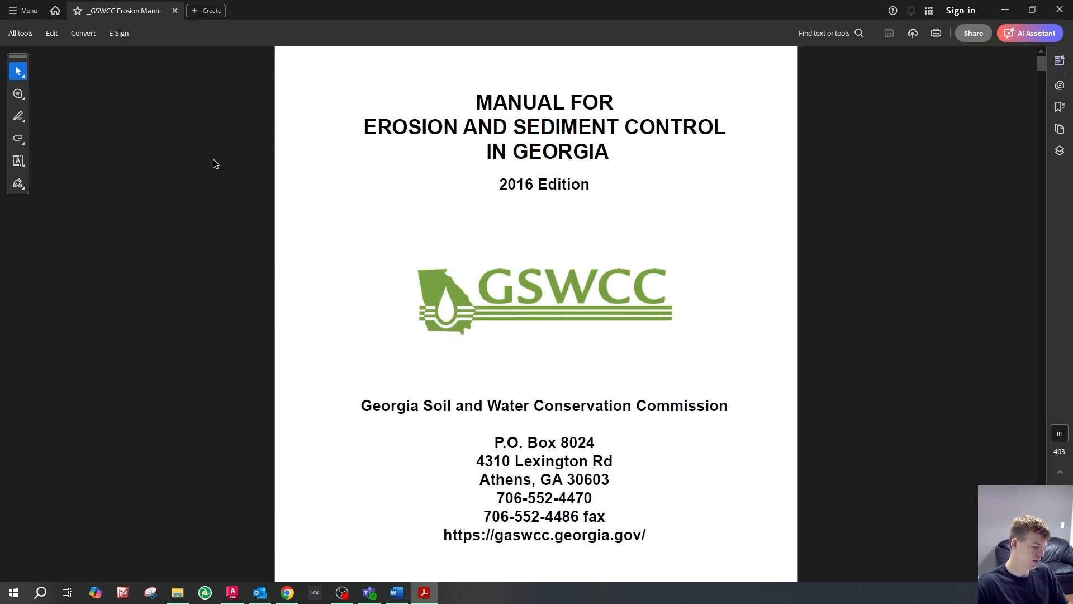
- Search the manual for sd4 and go through the matches to the temporary sediment trap's construction specifications
key("ctrl+f")
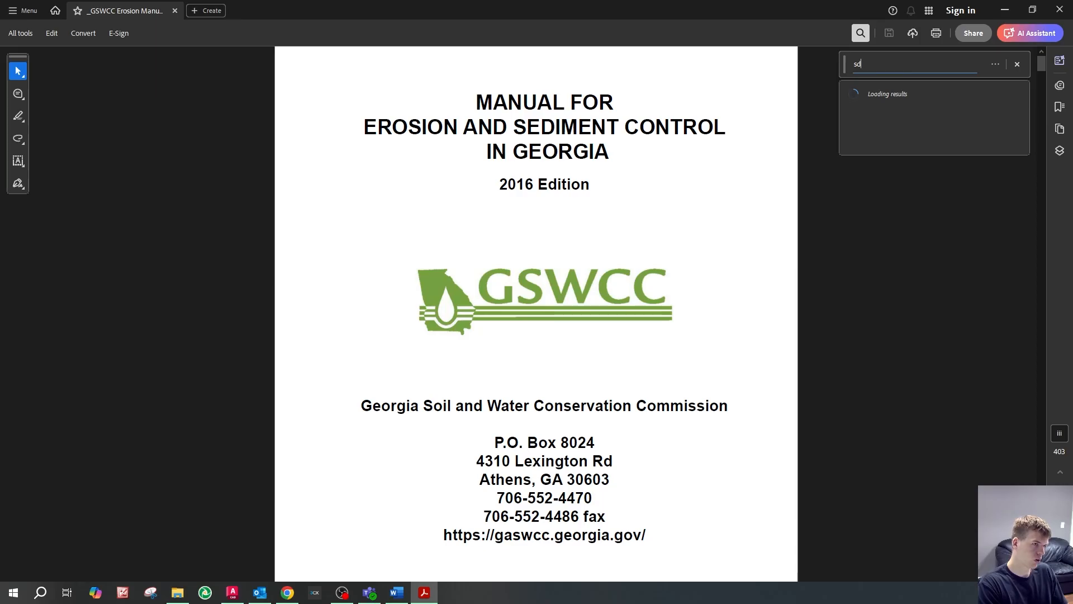
type("4")
key("Return")
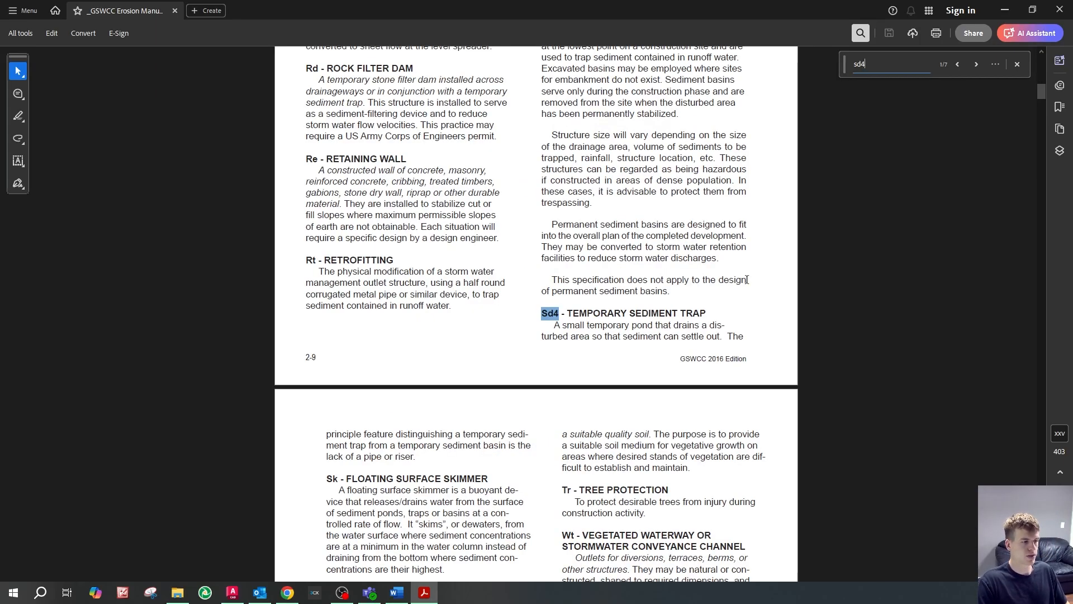
scroll(749, 277, "down", 3)
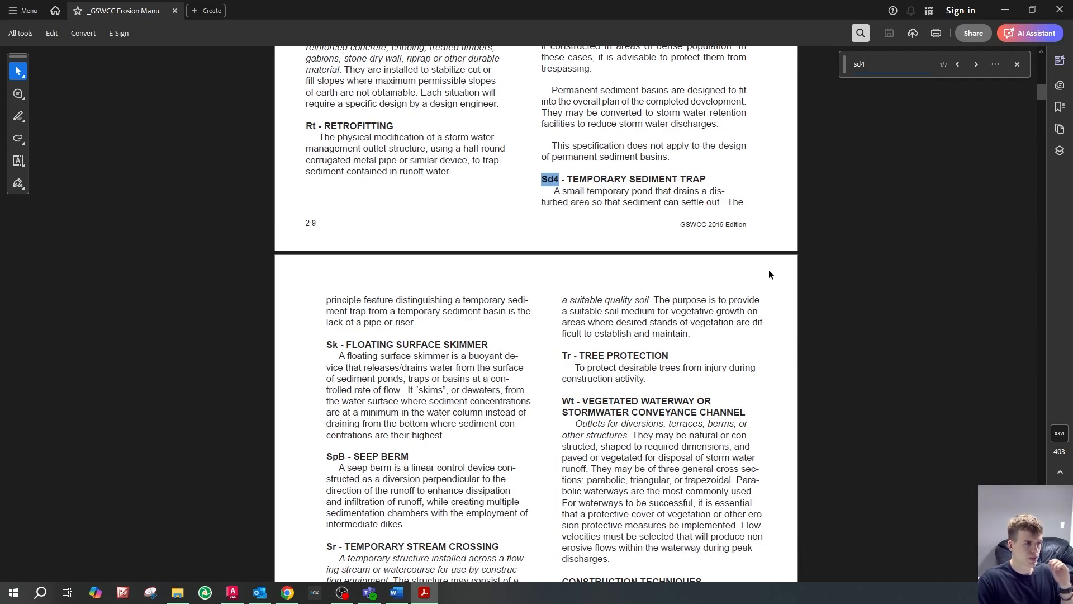
left_click(977, 64)
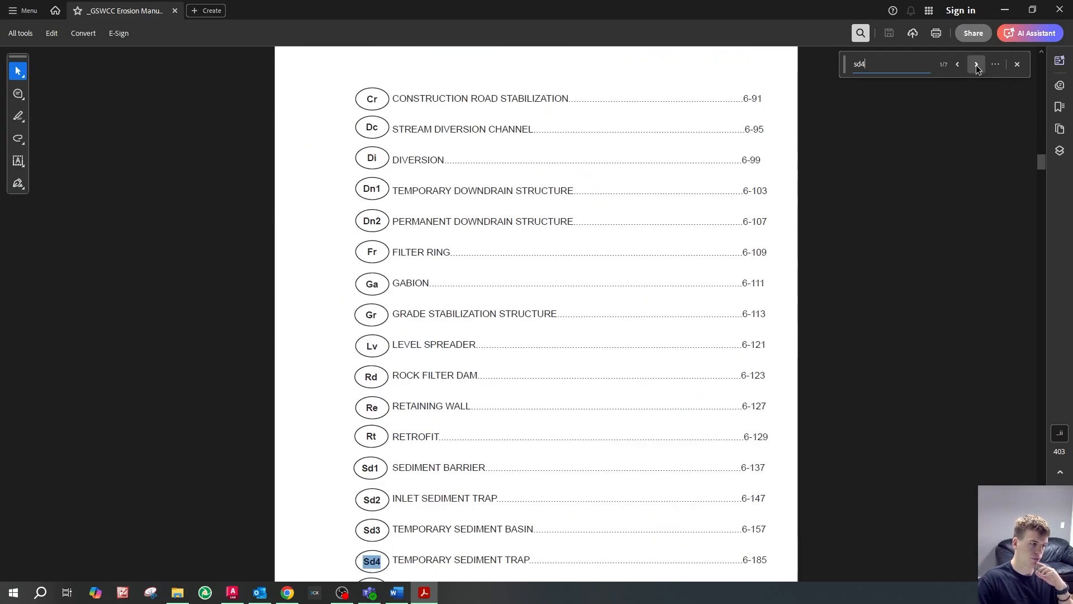
left_click(977, 65)
left_click(977, 64)
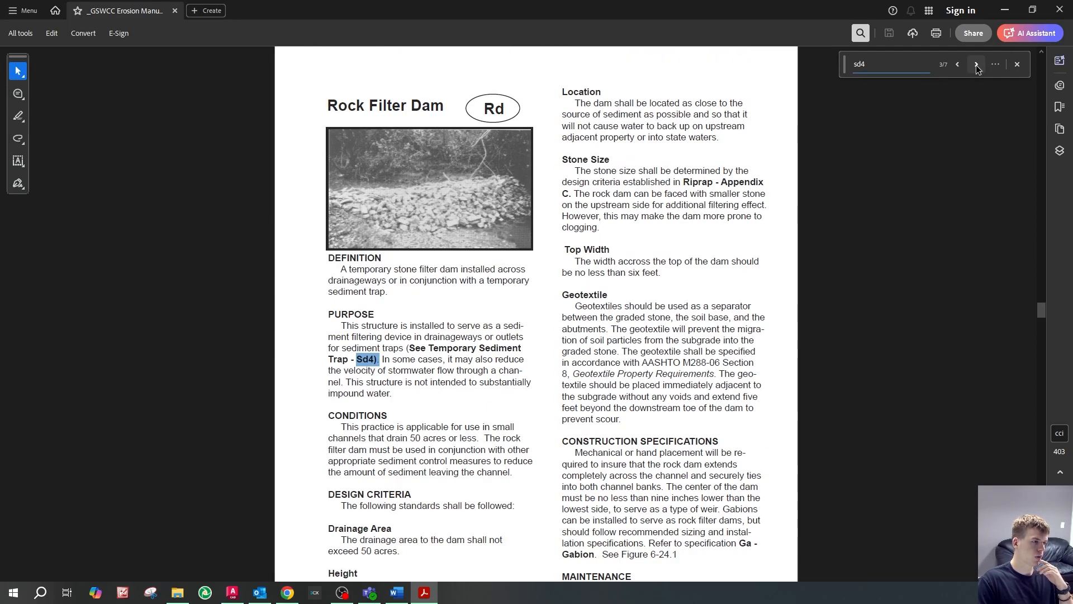
left_click(977, 64)
left_click(977, 64)
- Examine the Sd4-A, Sd4-B and Sd4-C outlet descriptions and highlight the Overflow (Sd4-A) heading
scroll(420, 190, "down", 1)
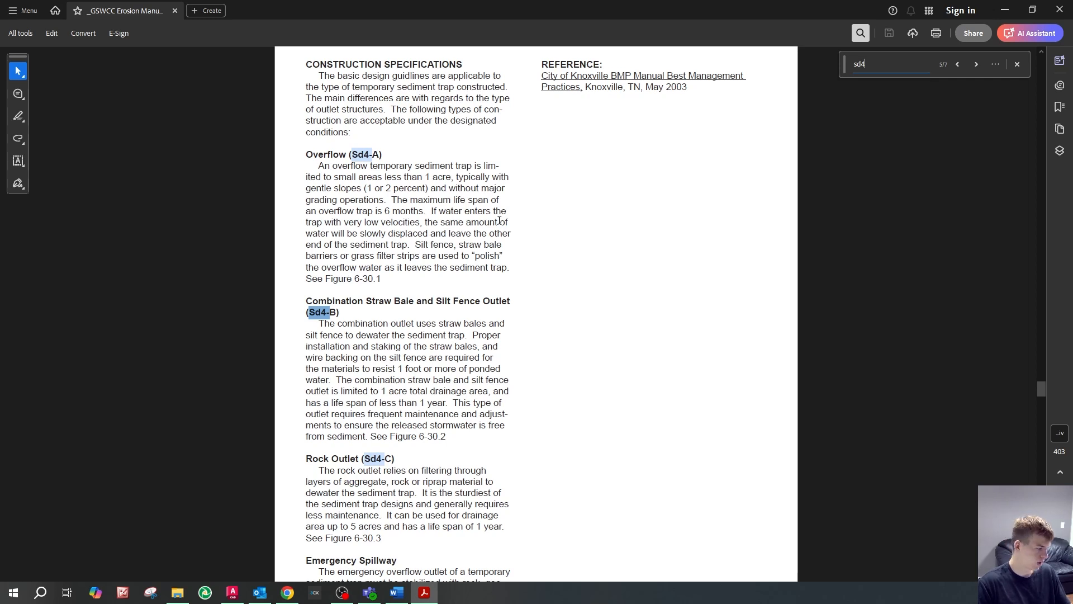
scroll(580, 188, "down", 1)
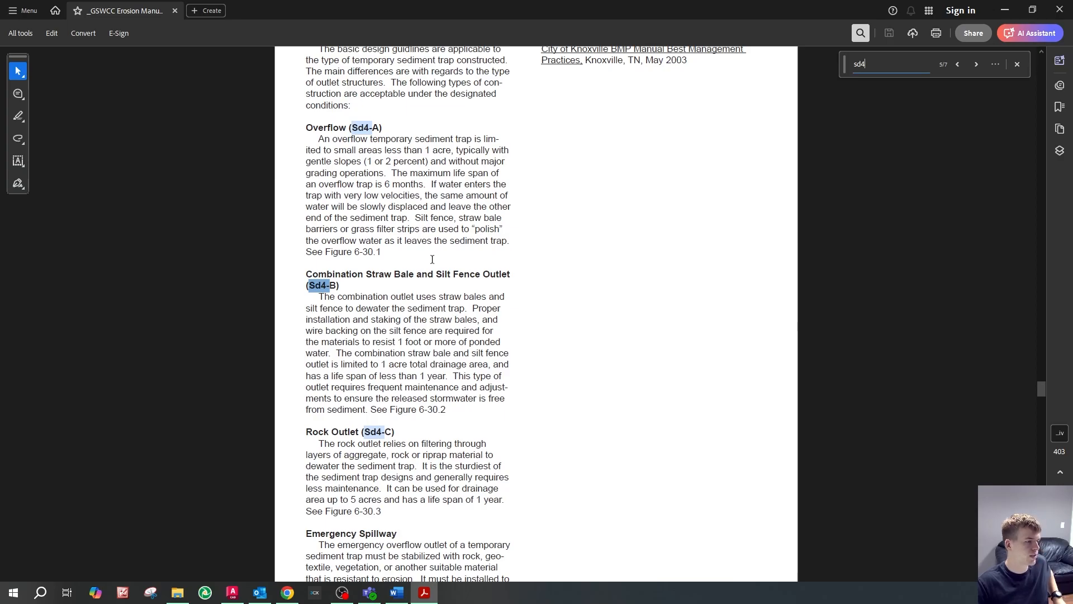
scroll(436, 279, "up", 1)
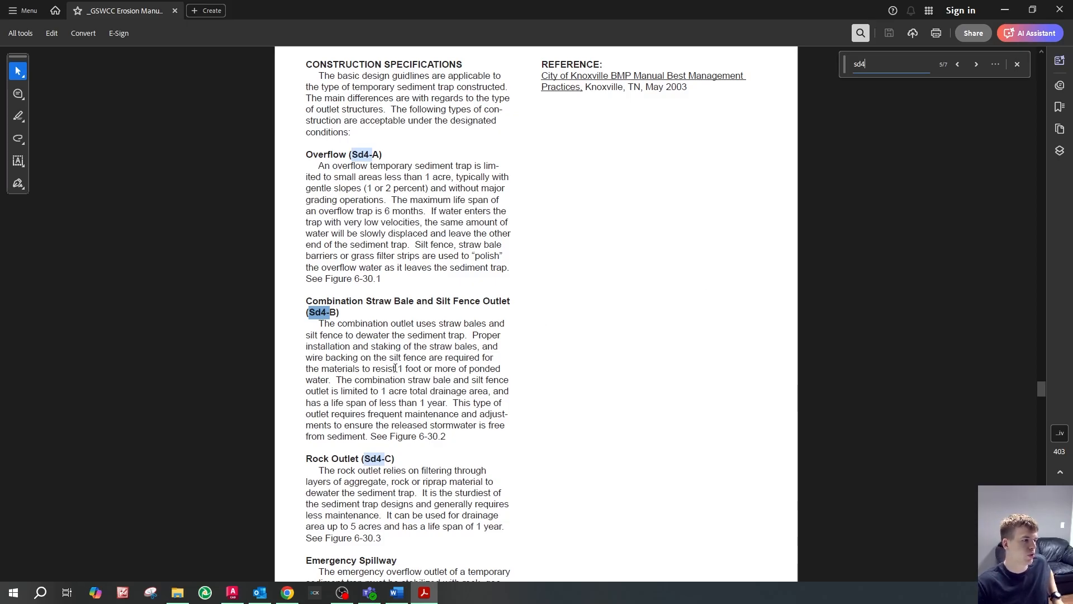
scroll(404, 203, "up", 1)
scroll(431, 257, "down", 1)
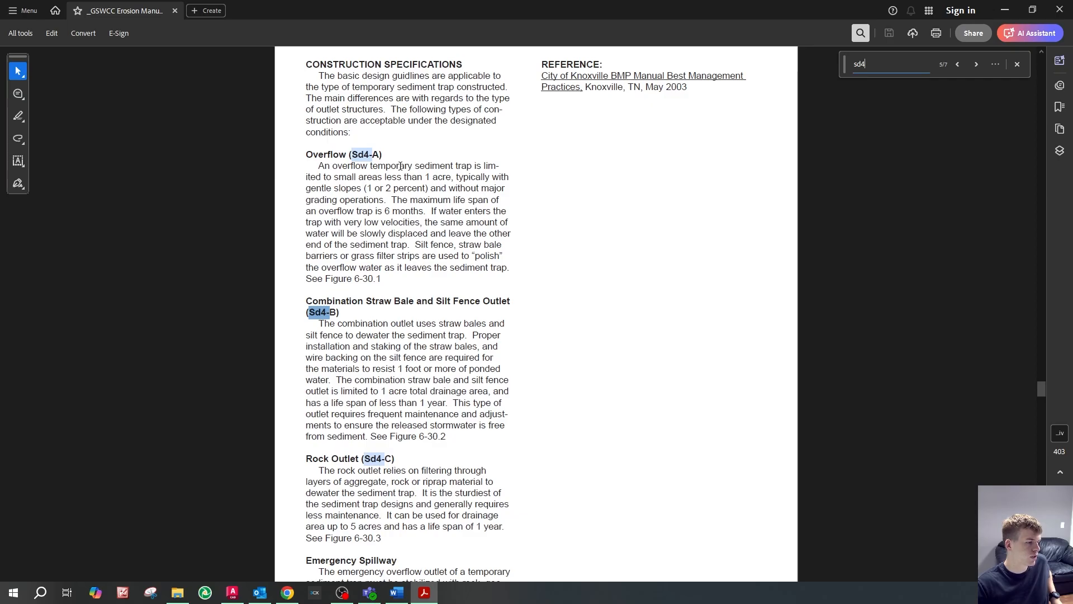
left_click_drag(387, 157, 339, 153)
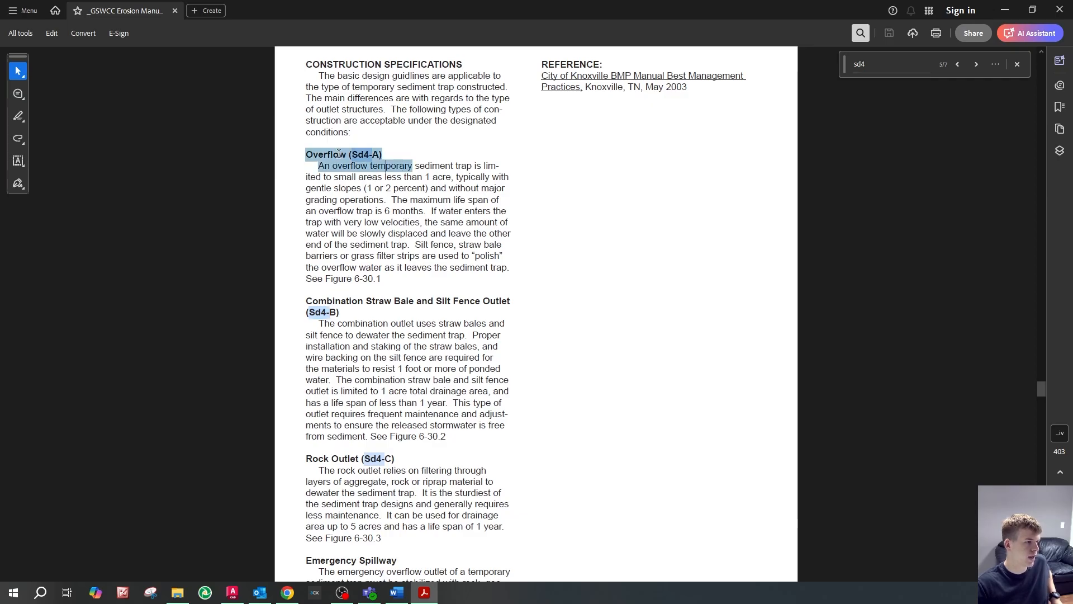
- Clear the text highlight and read the Sd4 outlet descriptions through to the Emergency Spillway paragraph
left_click(329, 153)
scroll(445, 267, "down", 1)
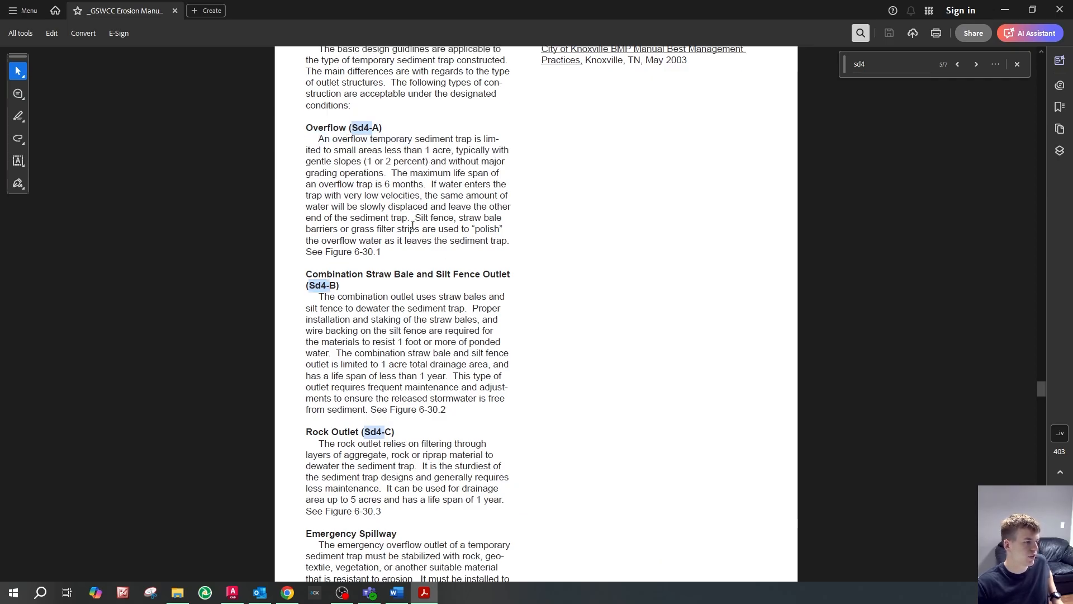
scroll(629, 203, "down", 11)
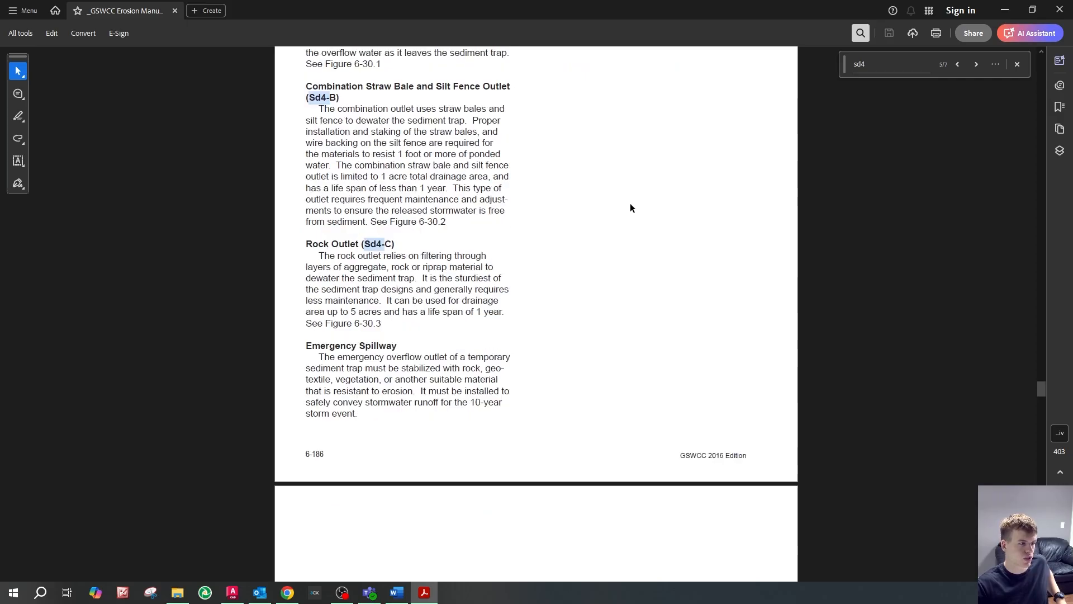
scroll(613, 280, "up", 3)
- Switch to File Explorer and open _GSWCC Erosion Field Manual 2016.pdf, with the tools pane closed
left_click(177, 592)
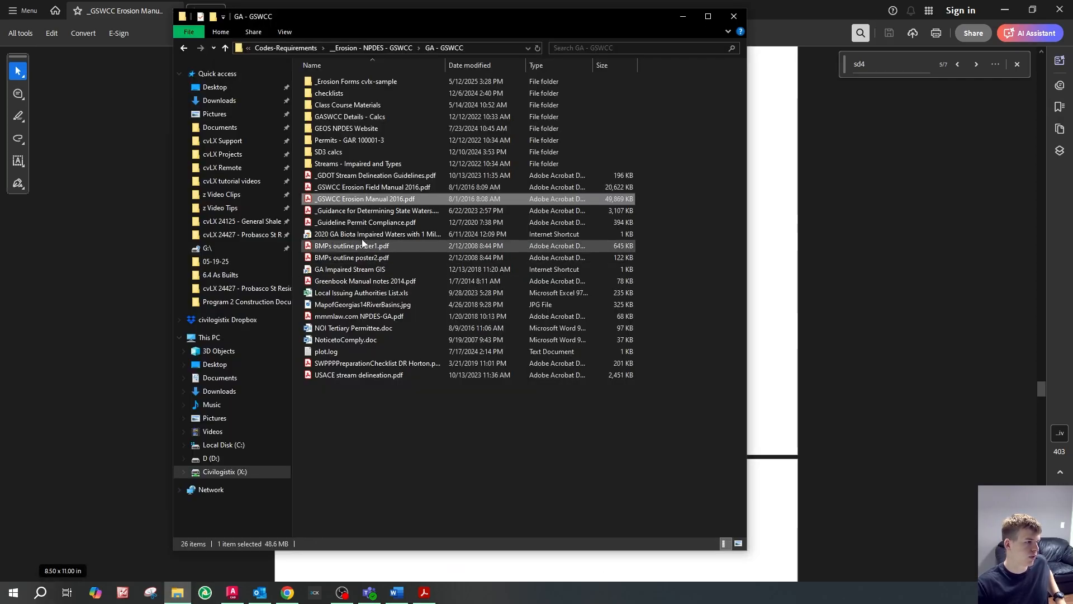
double_click(397, 187)
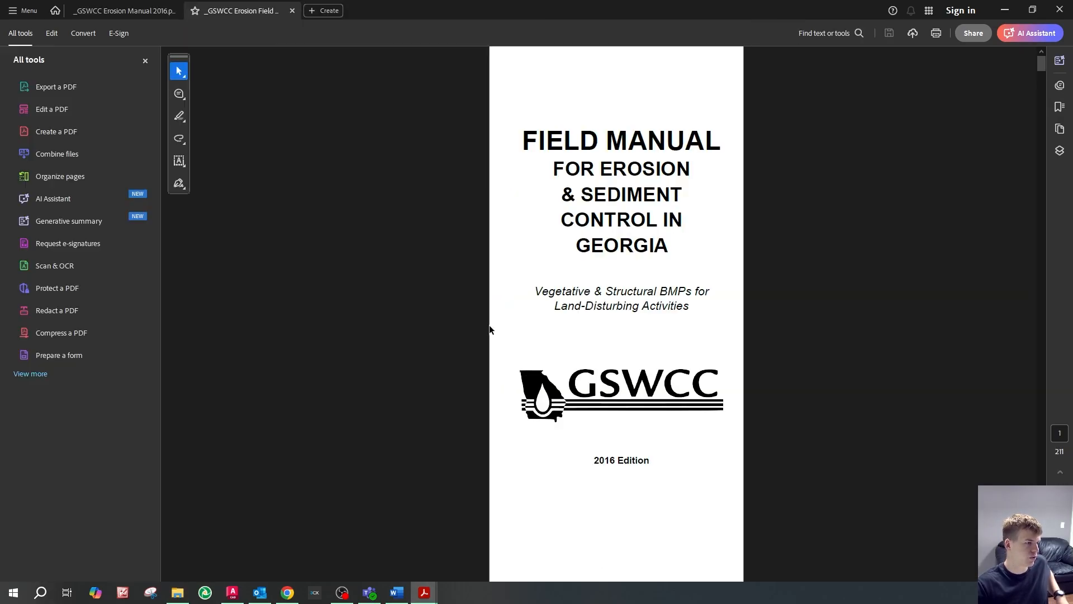
left_click(144, 61)
- Search the field manual for sd4 and go through the matches to the Methods page on outlet types
key("ctrl+f")
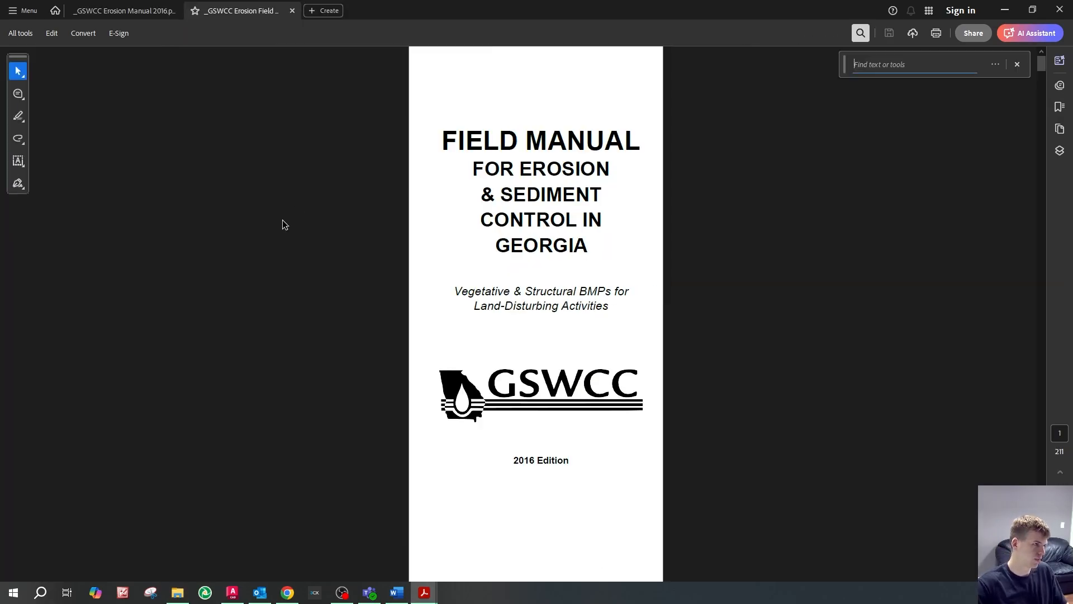
type("sd4")
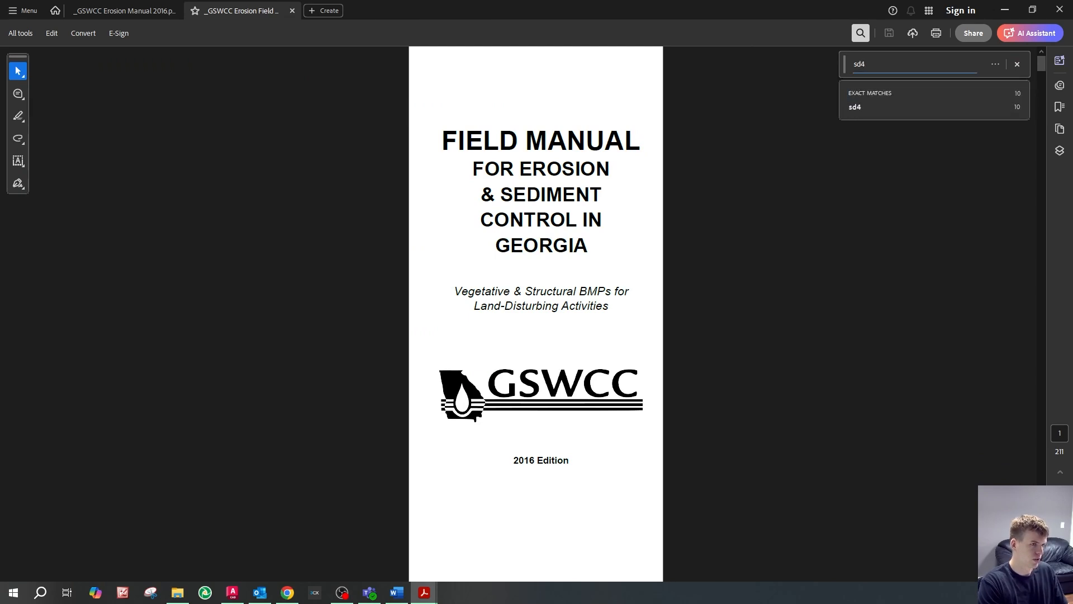
left_click(865, 114)
left_click(977, 68)
left_click(978, 67)
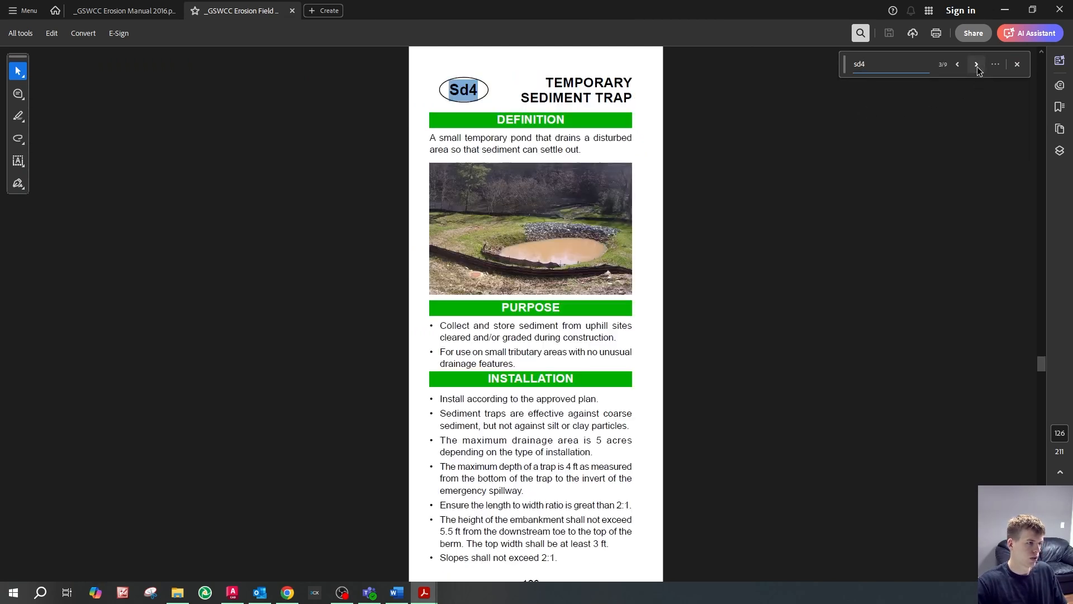
left_click(978, 65)
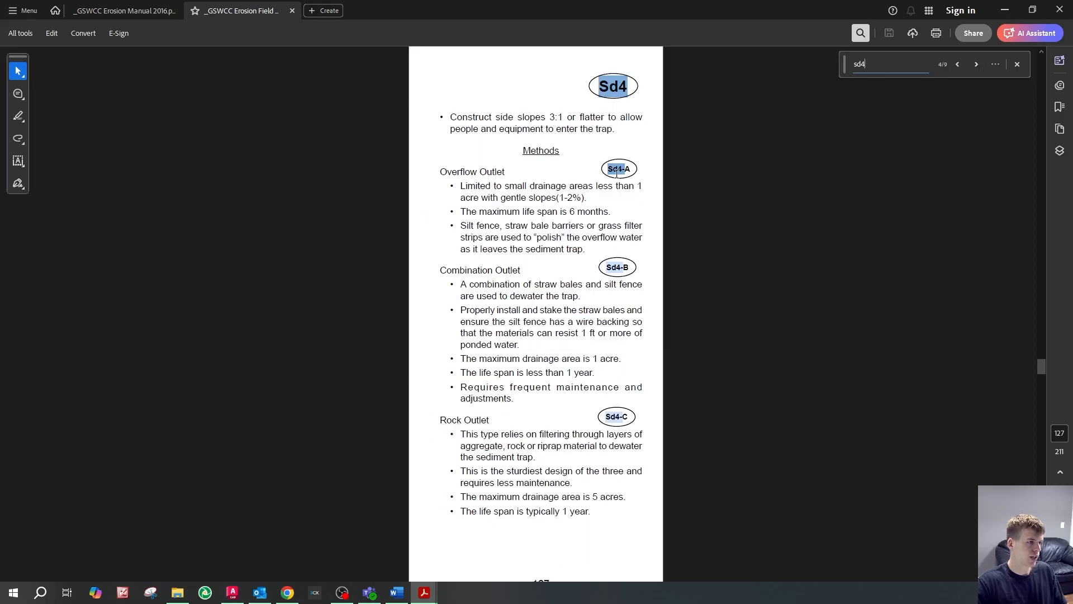
- Read the Overflow, Combination and Rock Outlet methods, highlighting the Overflow Outlet text and the Rock Outlet text through its maximum drainage area
left_click_drag(566, 183, 441, 169)
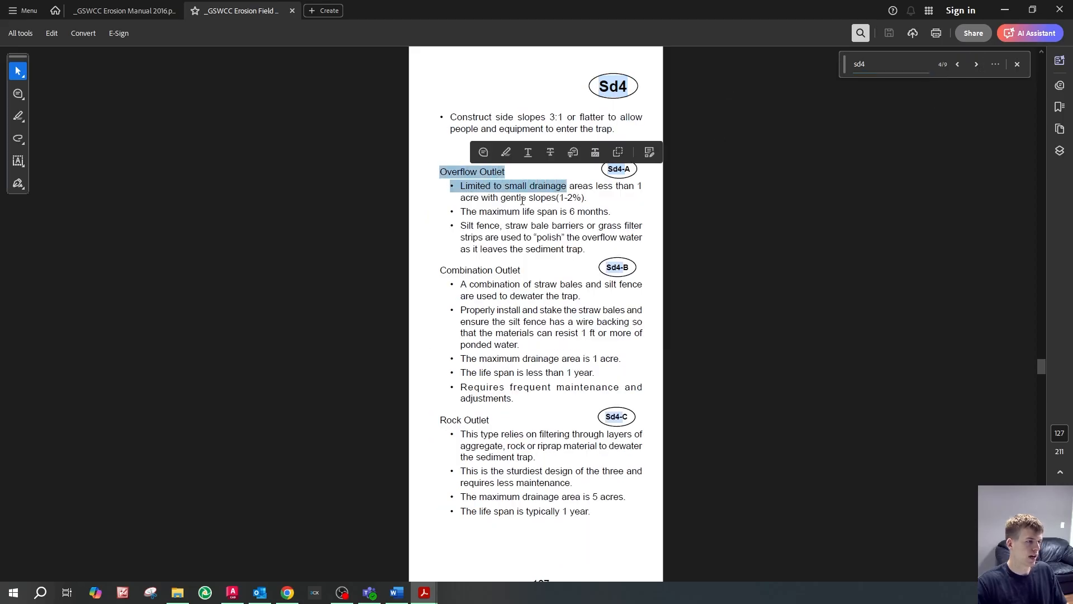
left_click(519, 194)
left_click_drag(626, 223, 470, 196)
left_click(492, 219)
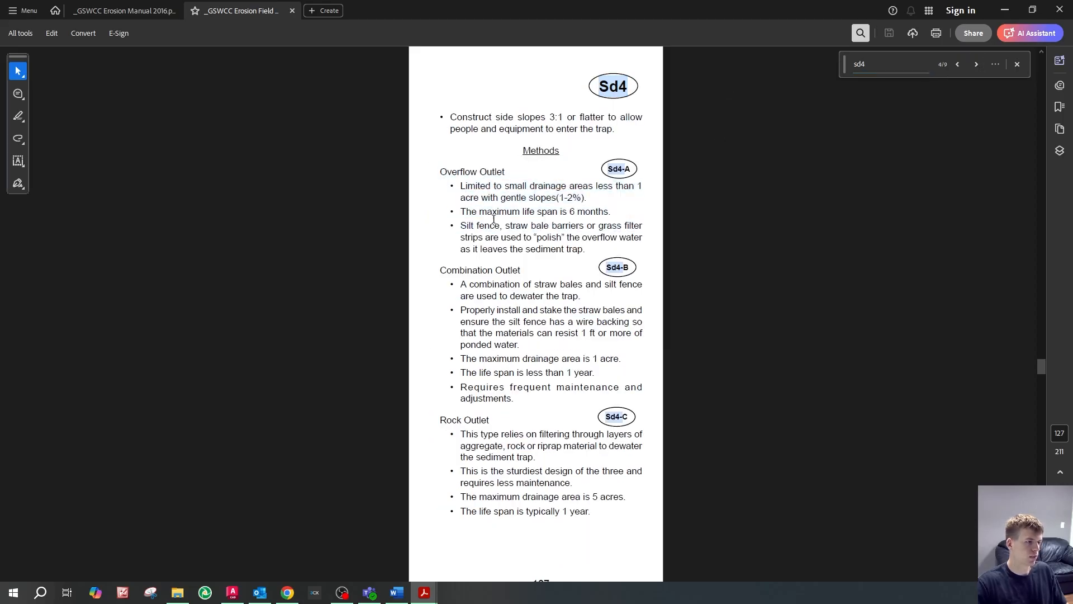
scroll(611, 264, "down", 2)
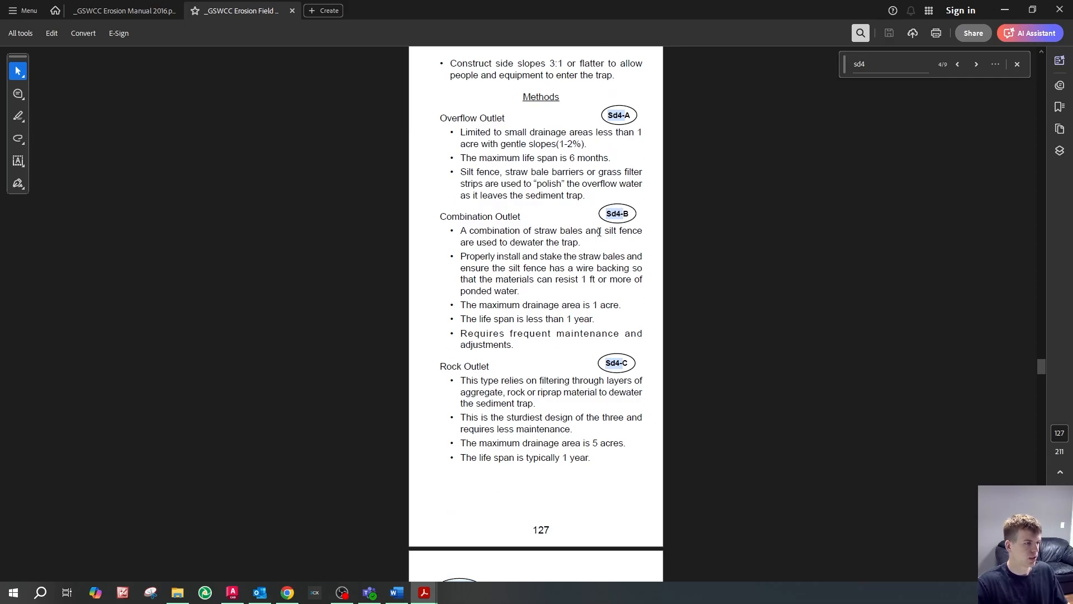
scroll(602, 277, "down", 2)
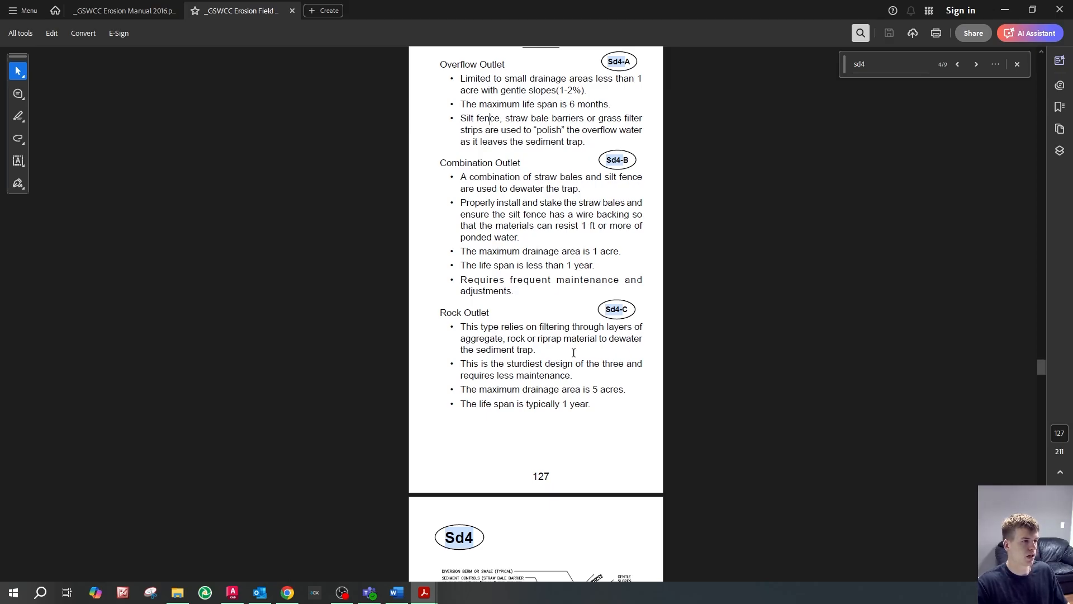
scroll(575, 352, "up", 2)
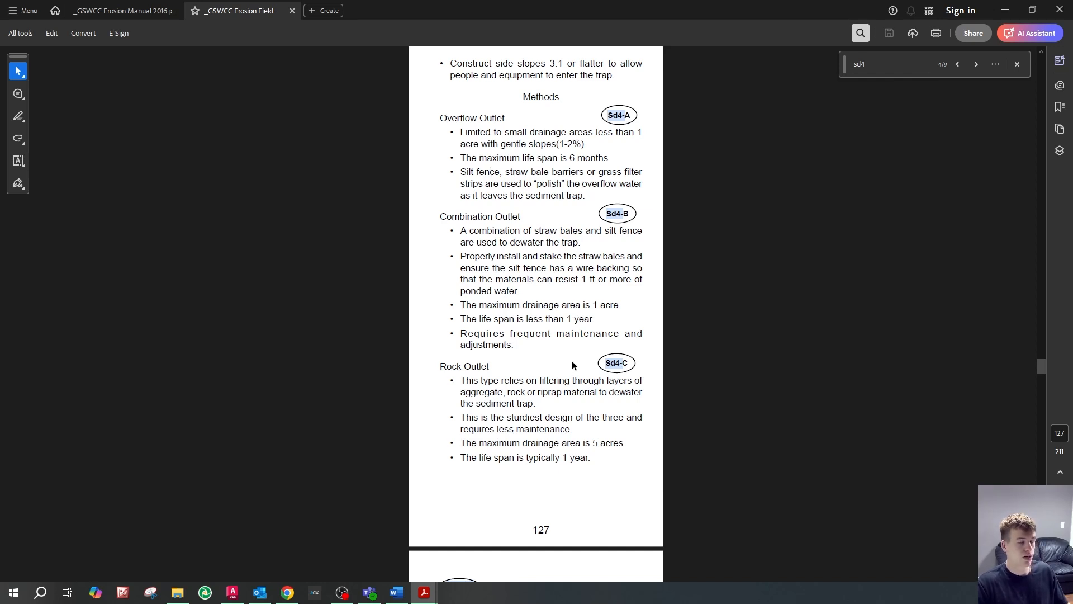
left_click_drag(627, 442, 431, 410)
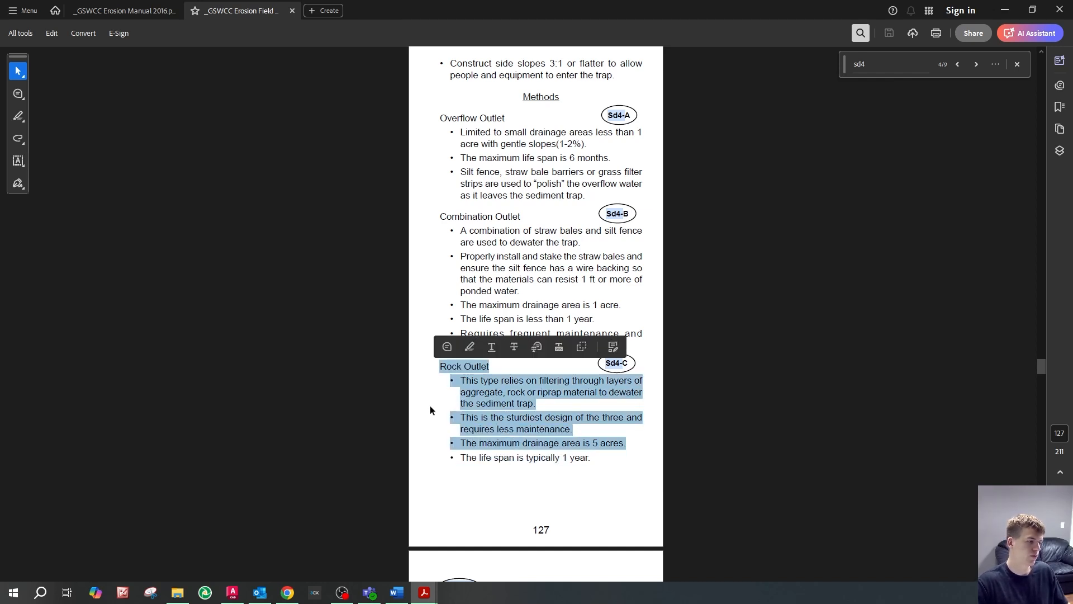
- Switch to the erosion control workflow document in Word and highlight the Area 1.0 to 4.99 Acres line for the Sd4 trap
left_click(398, 591)
scroll(457, 332, "down", 3)
scroll(457, 332, "up", 5)
left_click_drag(349, 321, 446, 324)
left_click(540, 338)
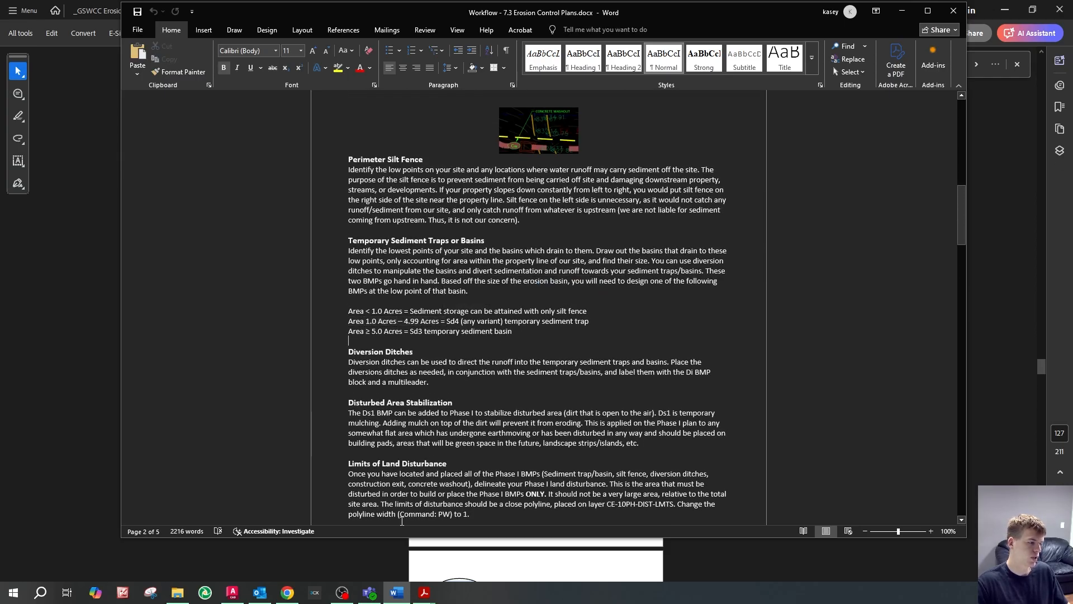
- Return to the field manual in Acrobat and compare the drainage area limits of Sd4-A and Sd4-B, highlighting each in turn
left_click(424, 592)
scroll(559, 411, "up", 1)
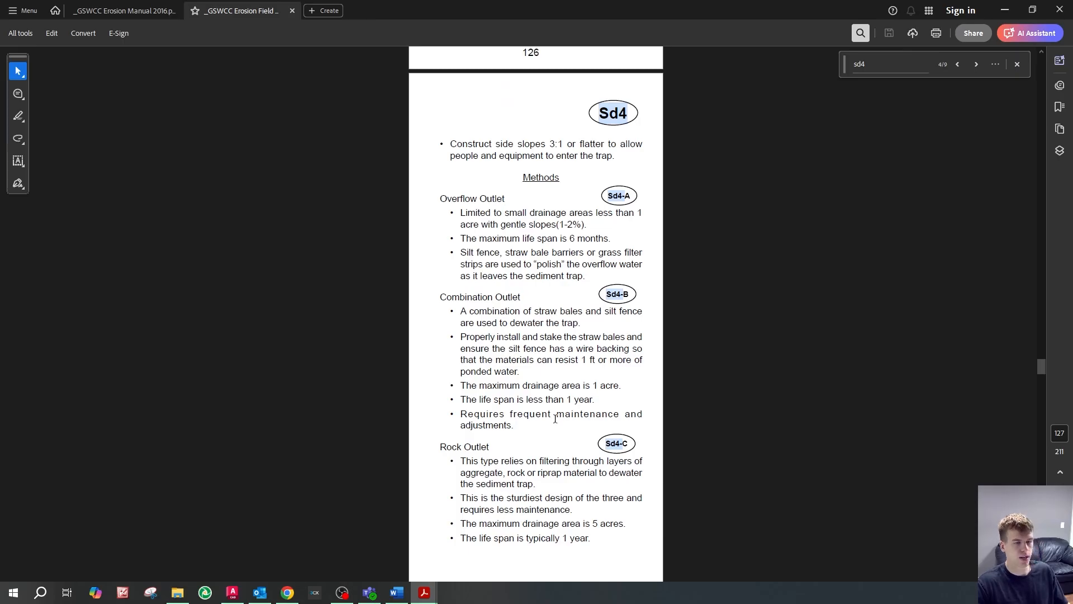
left_click_drag(630, 203, 599, 205)
left_click(632, 290)
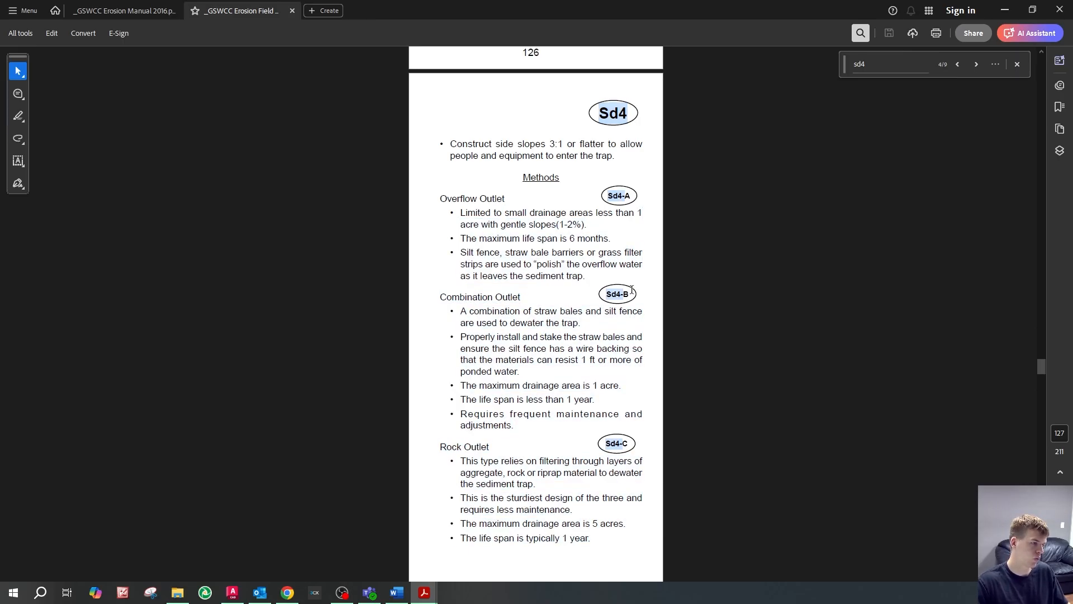
left_click_drag(624, 386, 462, 389)
left_click(597, 386)
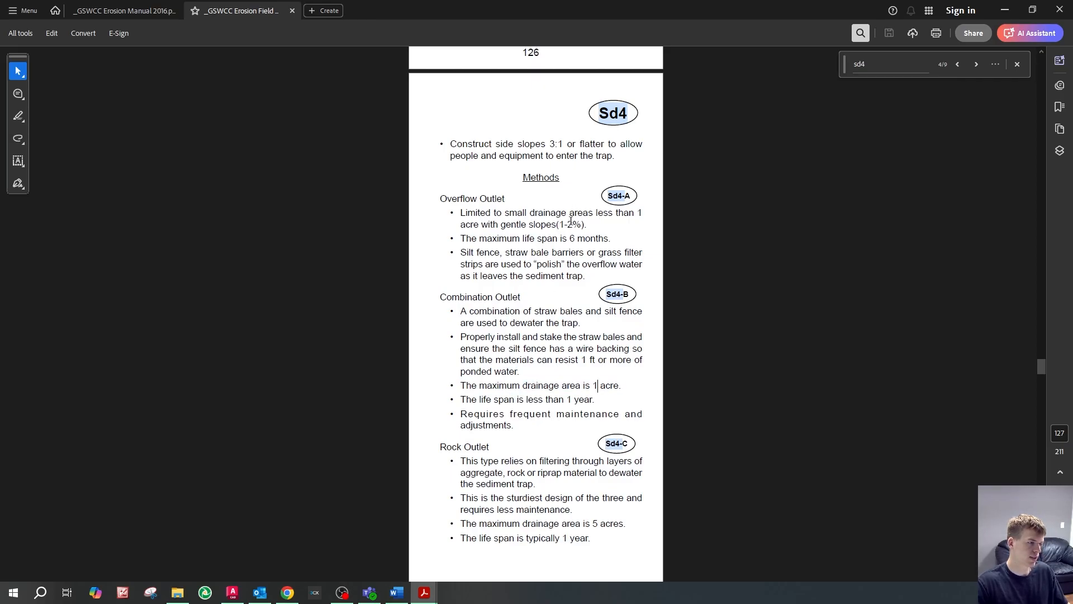
left_click_drag(614, 213, 462, 212)
left_click(615, 235)
scroll(615, 235, "down", 1)
triple_click(610, 200)
left_click(611, 199)
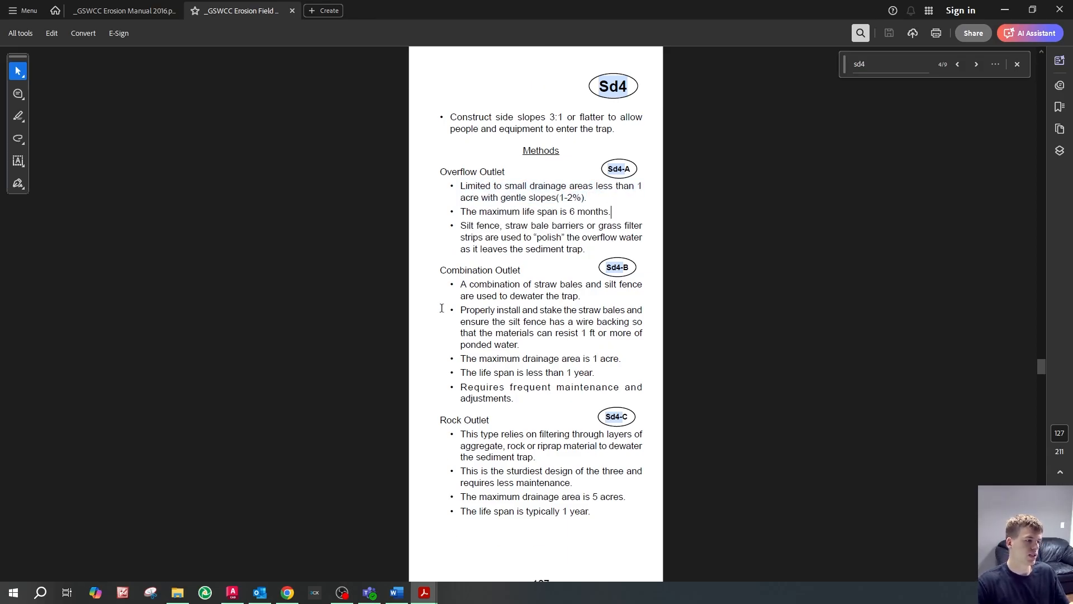
- Look through the Sd4 figures for the overflow, combination and rock outlets on pages 128 and 129
scroll(545, 401, "down", 13)
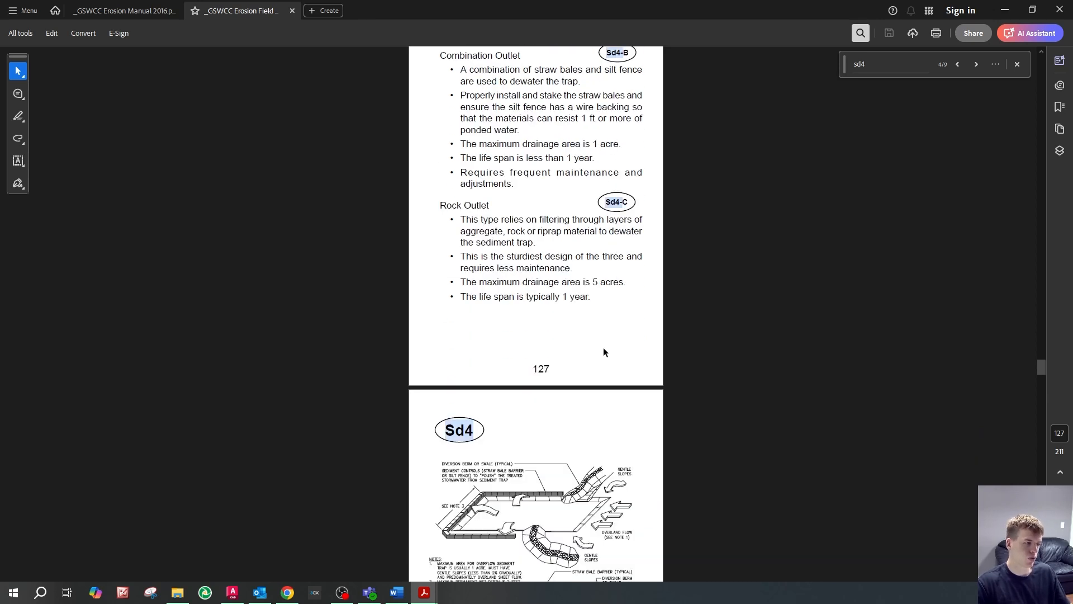
scroll(582, 401, "down", 7)
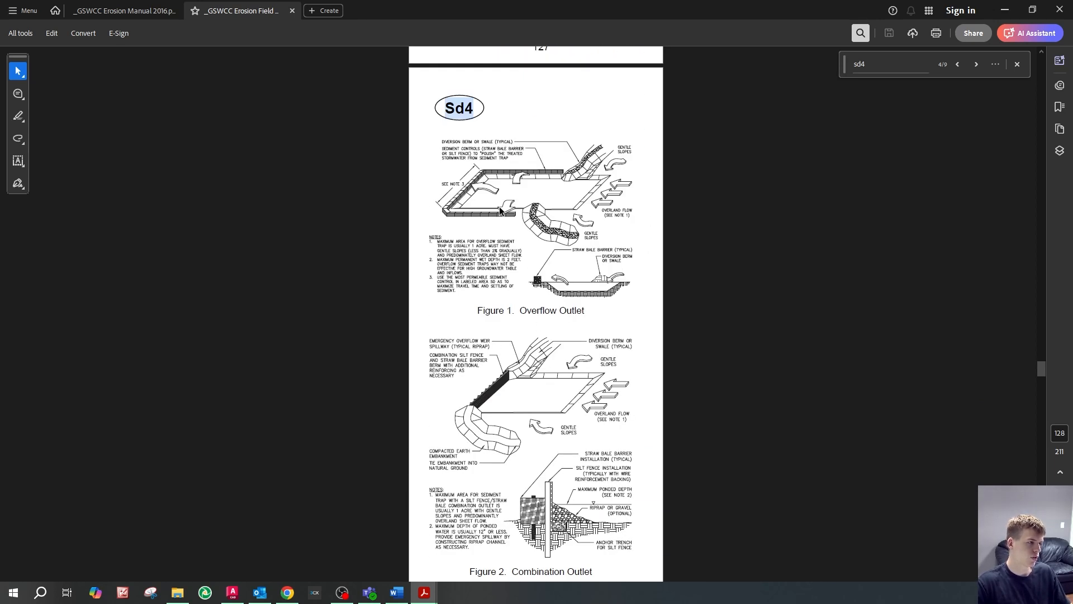
scroll(493, 202, "down", 20)
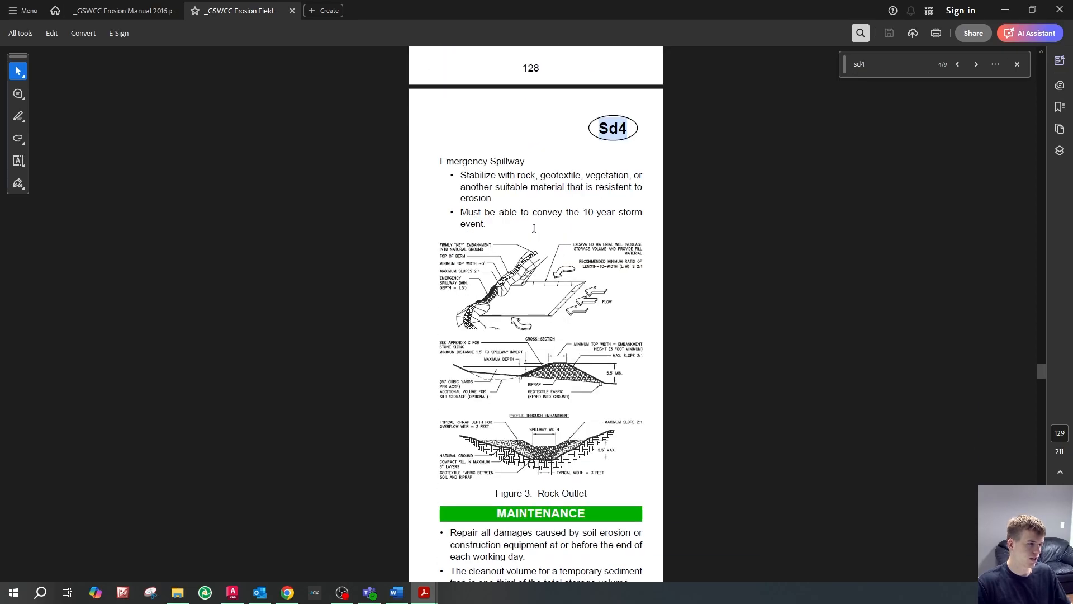
scroll(557, 289, "up", 16)
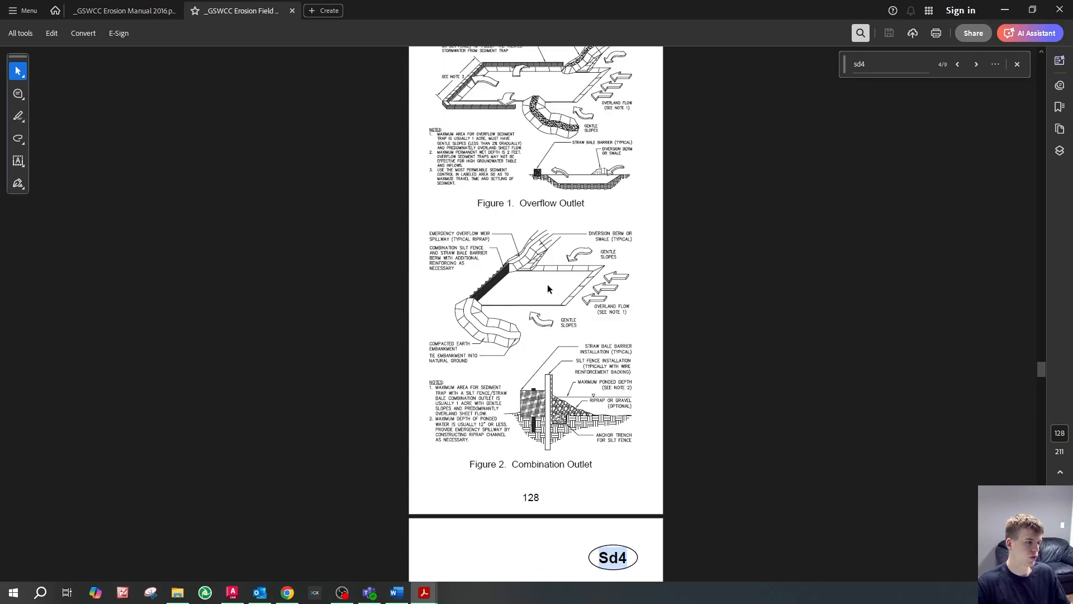
scroll(548, 288, "up", 4)
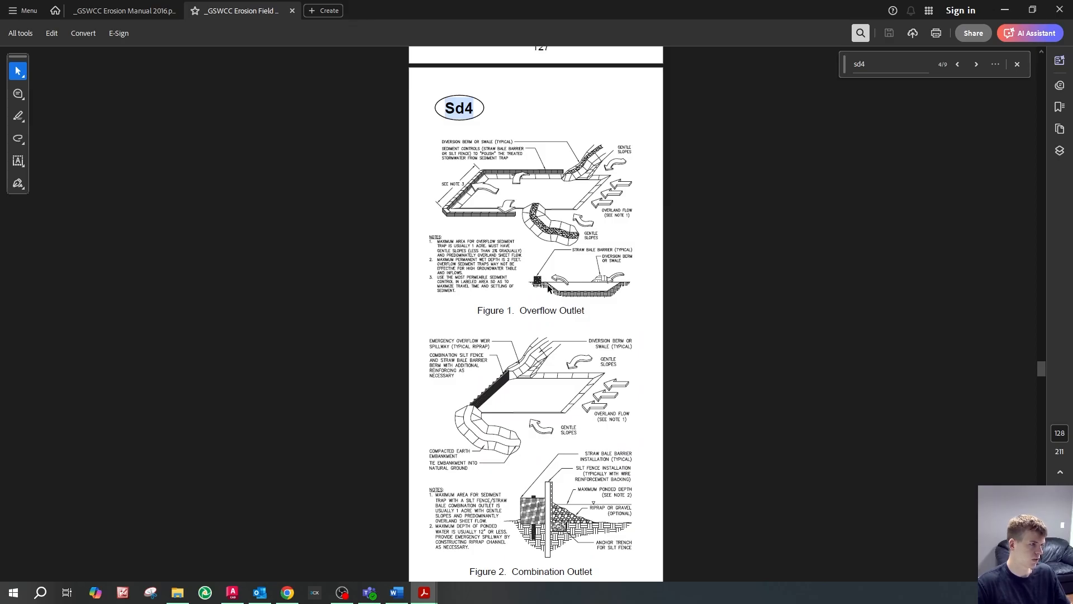
scroll(550, 290, "up", 1)
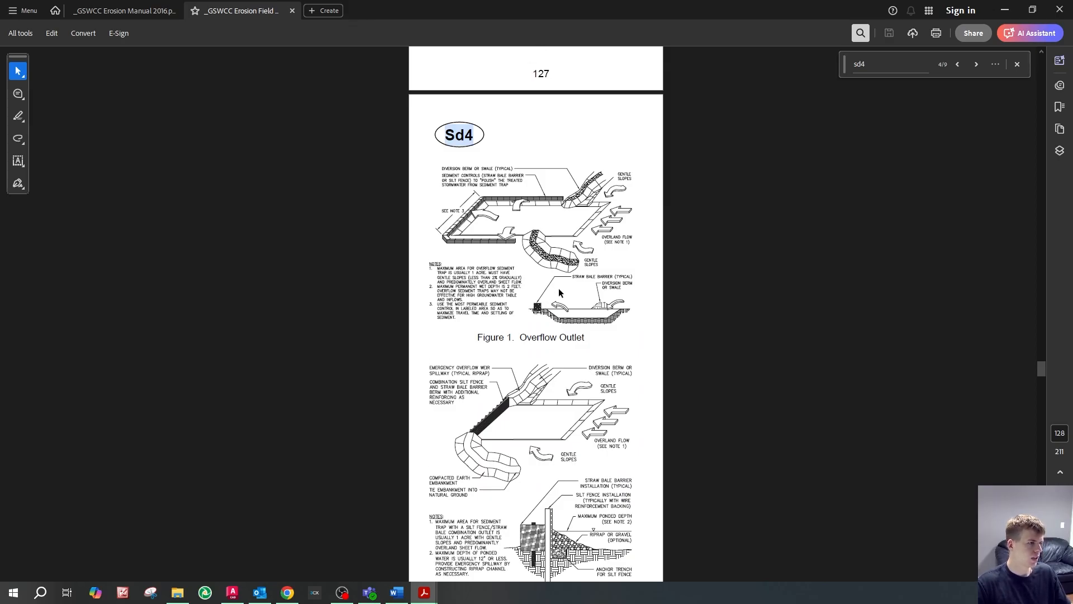
scroll(559, 288, "down", 1)
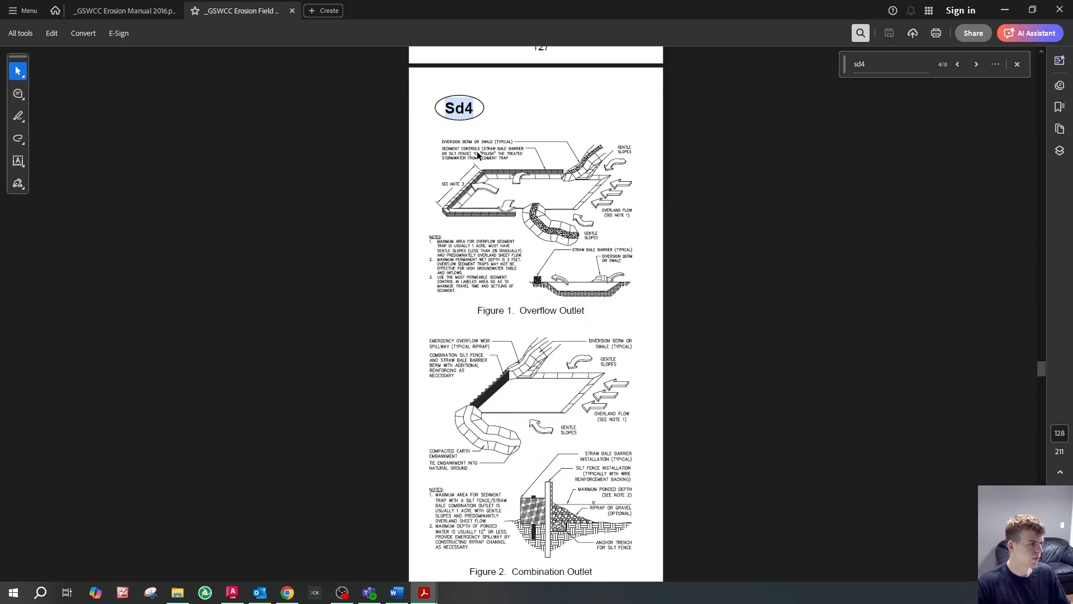
- Examine enlarged views of the Overflow, Combination and Rock Outlet figures, including the rock outlet's cross-section and embankment profile
scroll(486, 188, "up", 2, "ctrl")
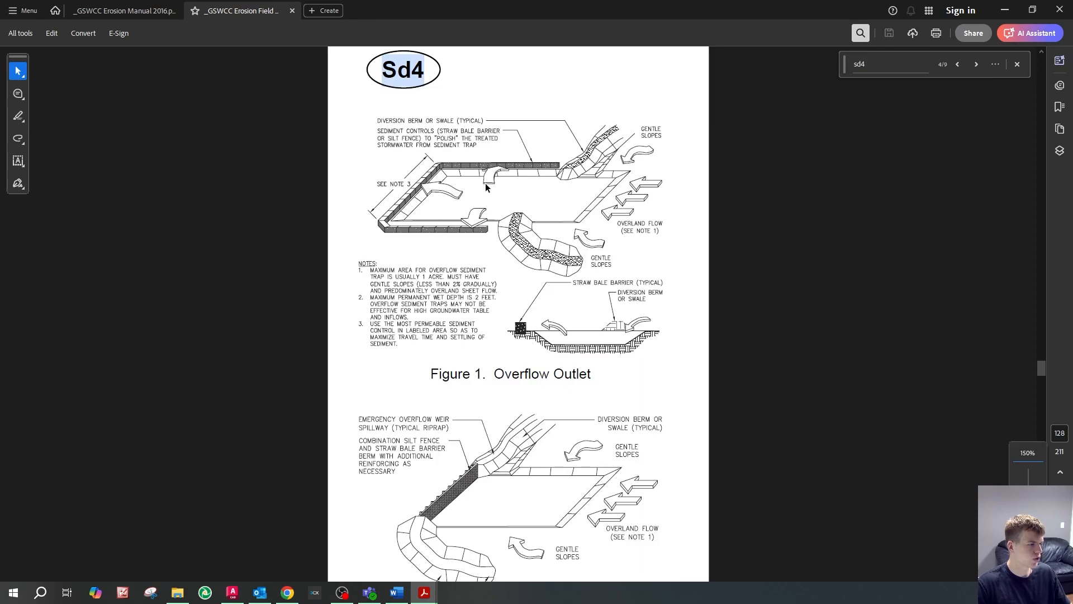
scroll(607, 296, "down", 12)
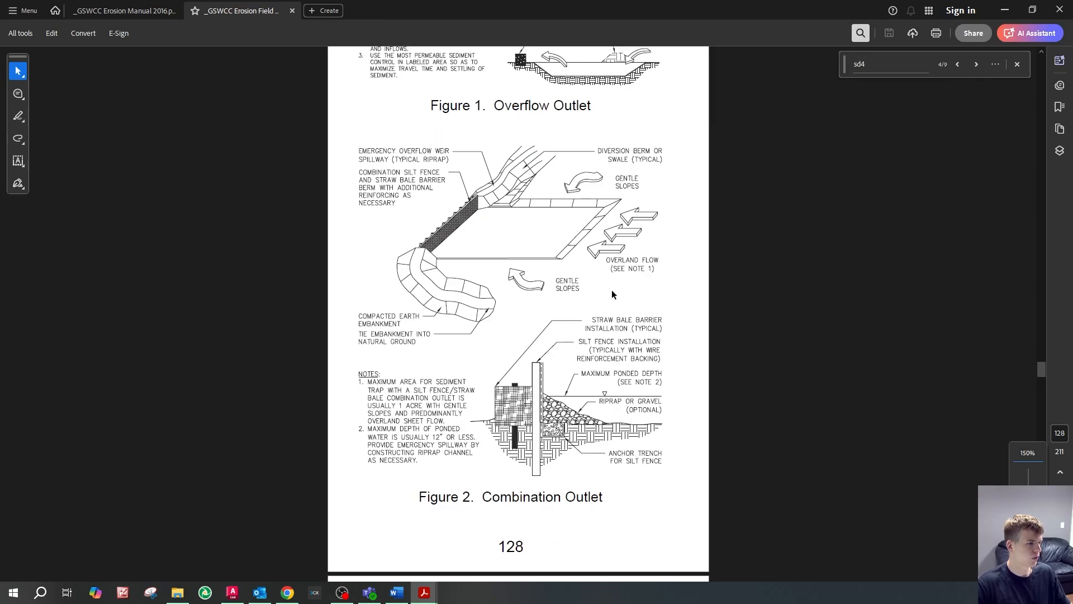
scroll(609, 302, "down", 3)
scroll(542, 390, "up", 11)
scroll(587, 208, "down", 5)
scroll(587, 208, "down", 16)
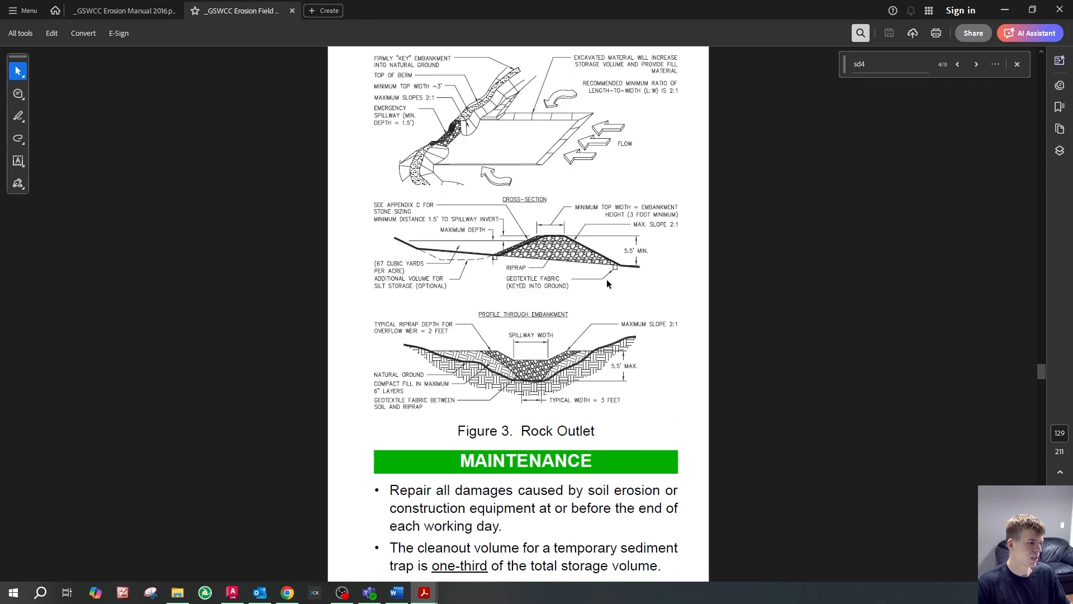
scroll(608, 283, "up", 3)
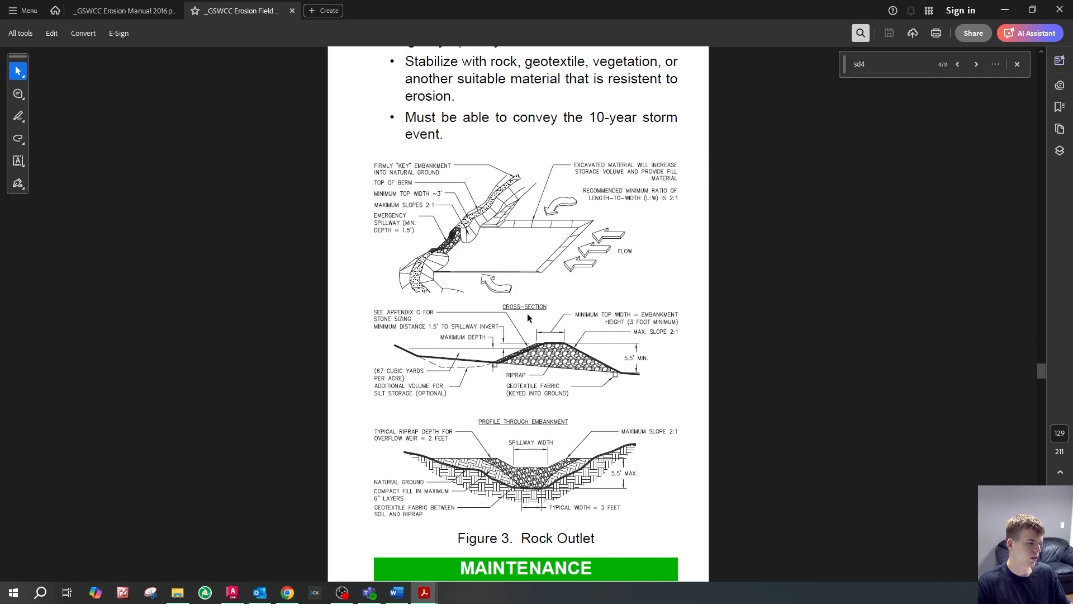
scroll(520, 310, "down", 3)
scroll(542, 316, "down", 3, "ctrl")
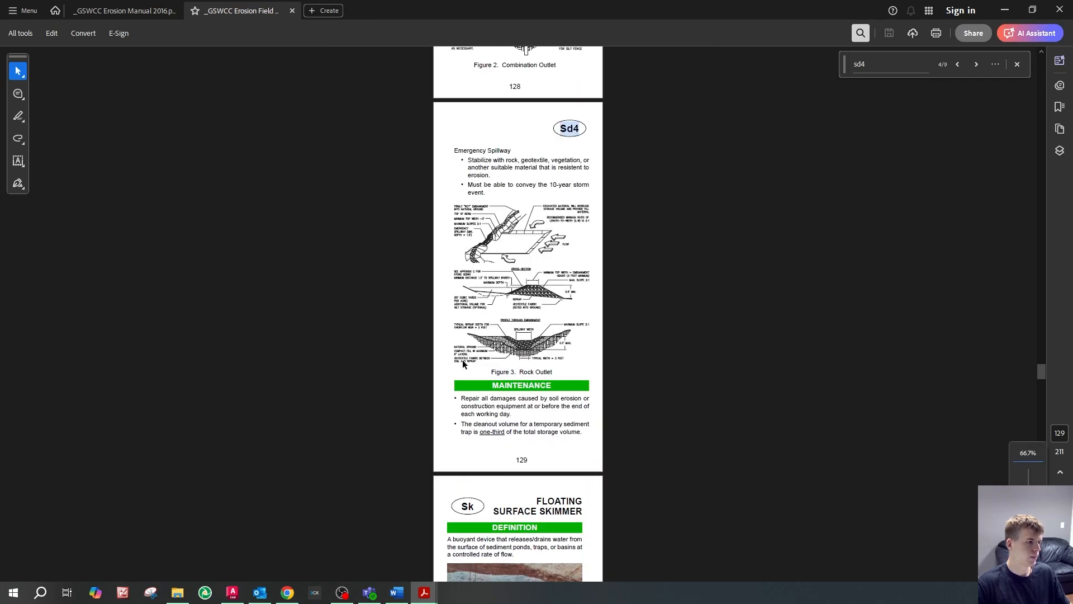
- Check the workflow document in Word, then switch to z erosion.dwg in Civil 3D and view the site around the construction exit and storage calculations
left_click(397, 592)
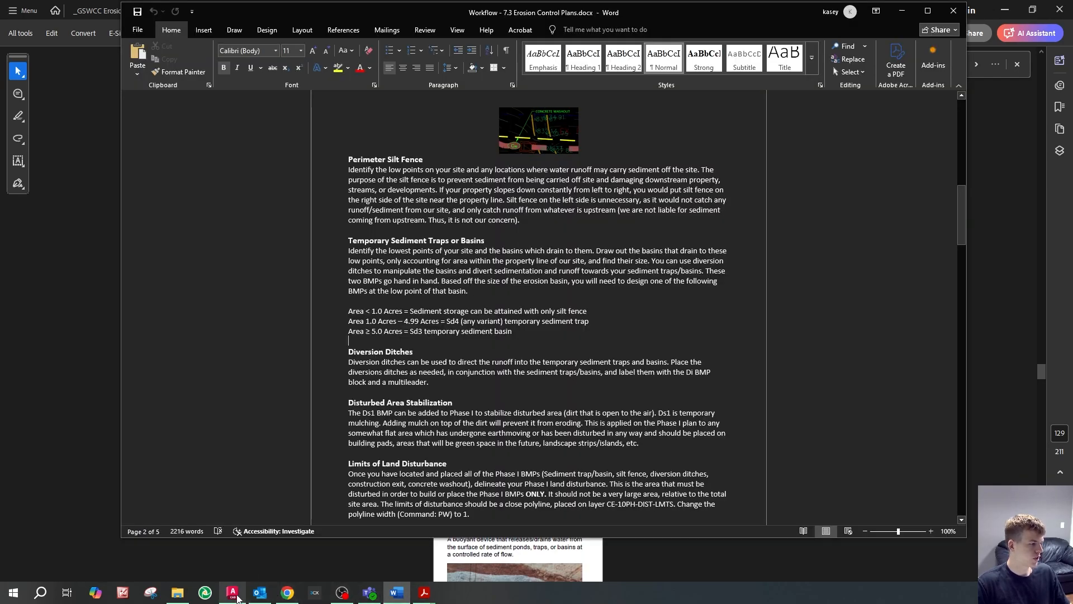
left_click(239, 597)
scroll(491, 364, "down", 3)
scroll(599, 257, "up", 5)
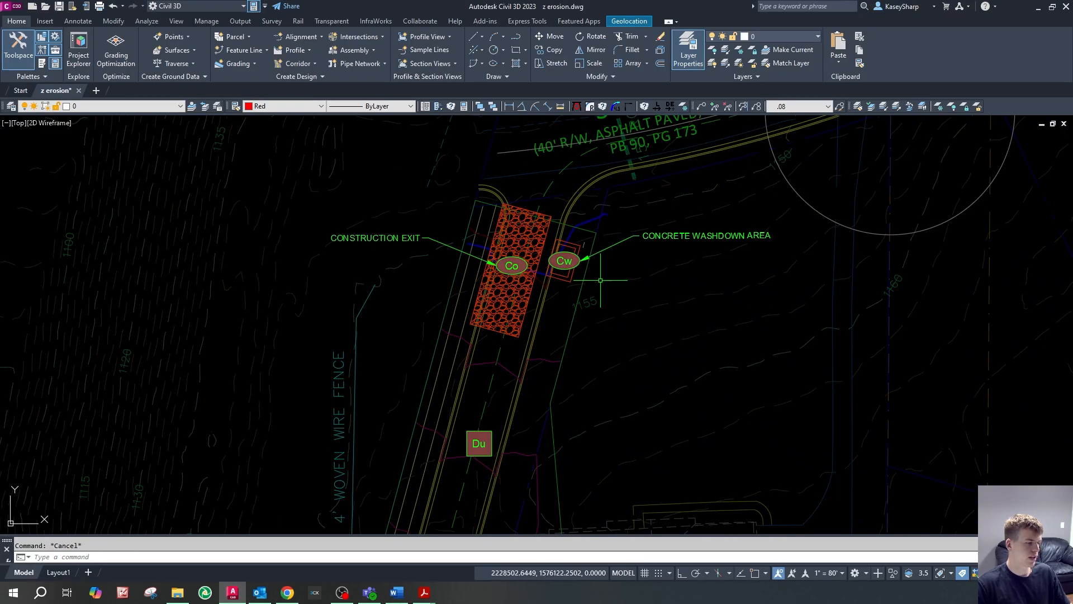
scroll(610, 218, "down", 4)
scroll(622, 226, "up", 2)
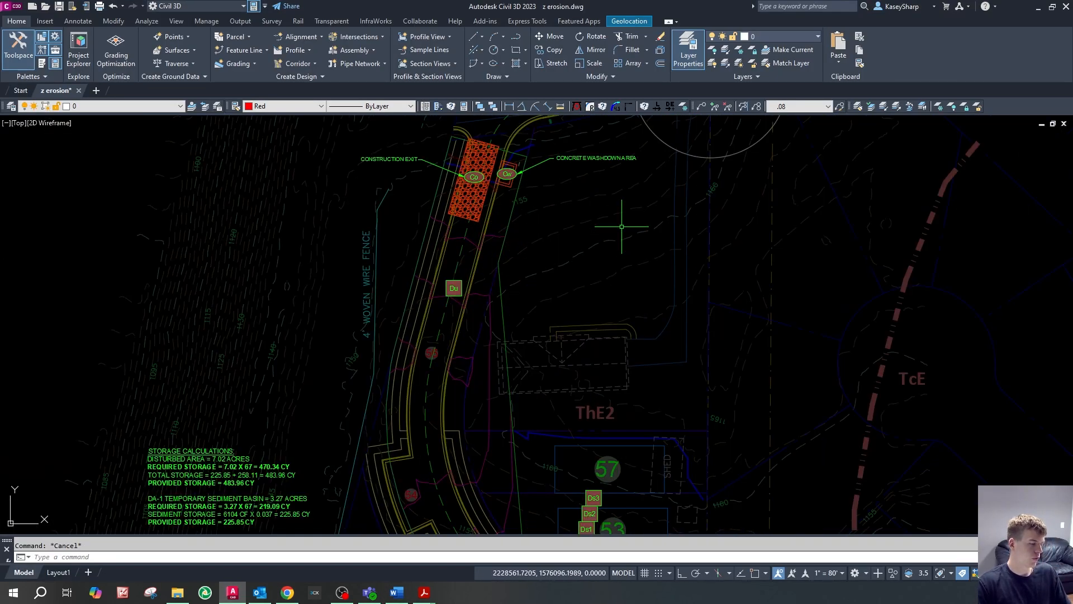
left_click(618, 273)
key("Escape")
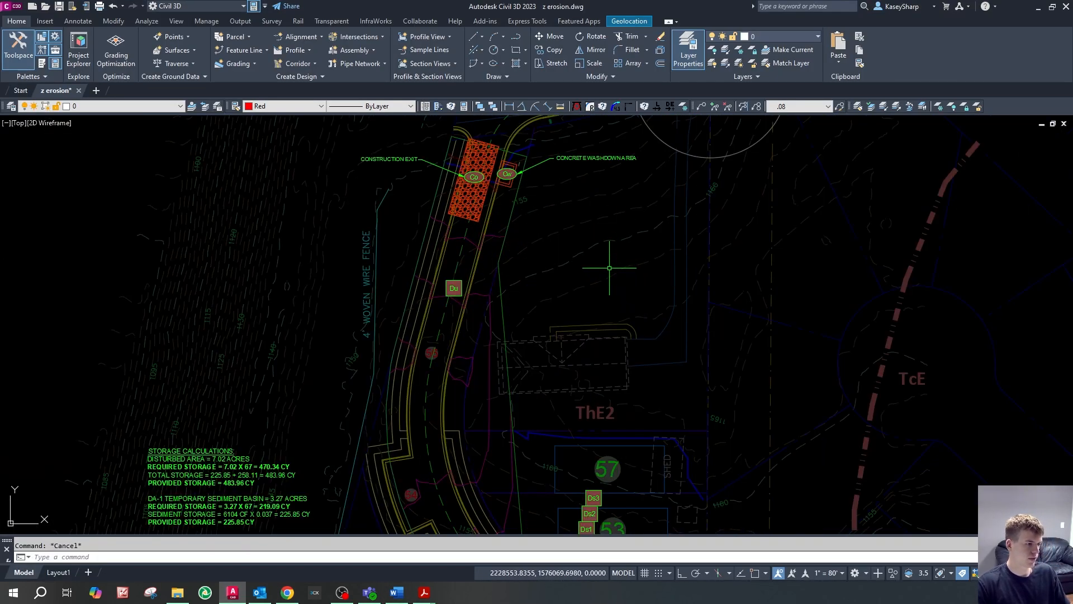
- Run the CS command to bring the dashed disturbance boundary and the drainage area linework back into display
scroll(598, 252, "down", 2)
scroll(589, 260, "up", 2)
type("cs")
key("Return")
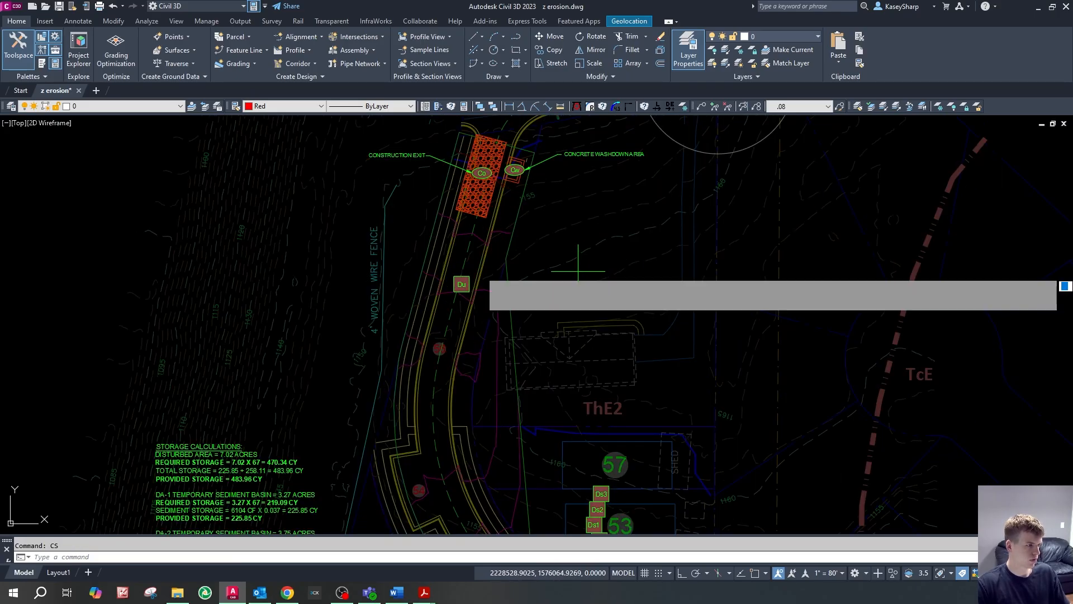
scroll(584, 231, "down", 3)
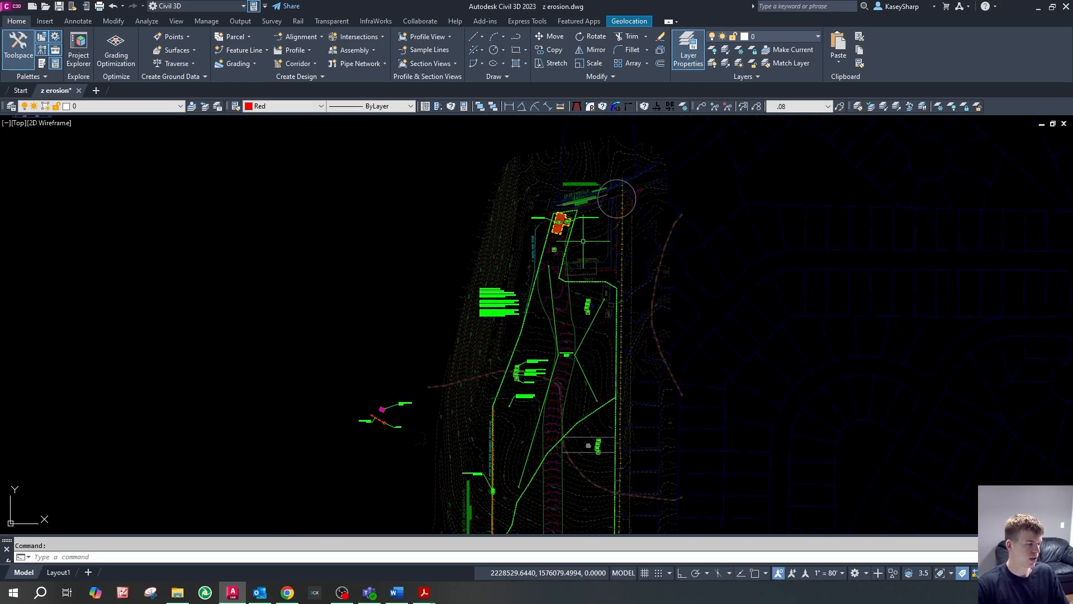
scroll(583, 241, "up", 4)
key("Escape")
- Examine the contours around the existing house and along the boundary up to the construction exit and Cartersville Street
scroll(582, 318, "up", 3)
scroll(606, 282, "down", 1)
scroll(642, 245, "down", 4)
scroll(624, 299, "up", 4)
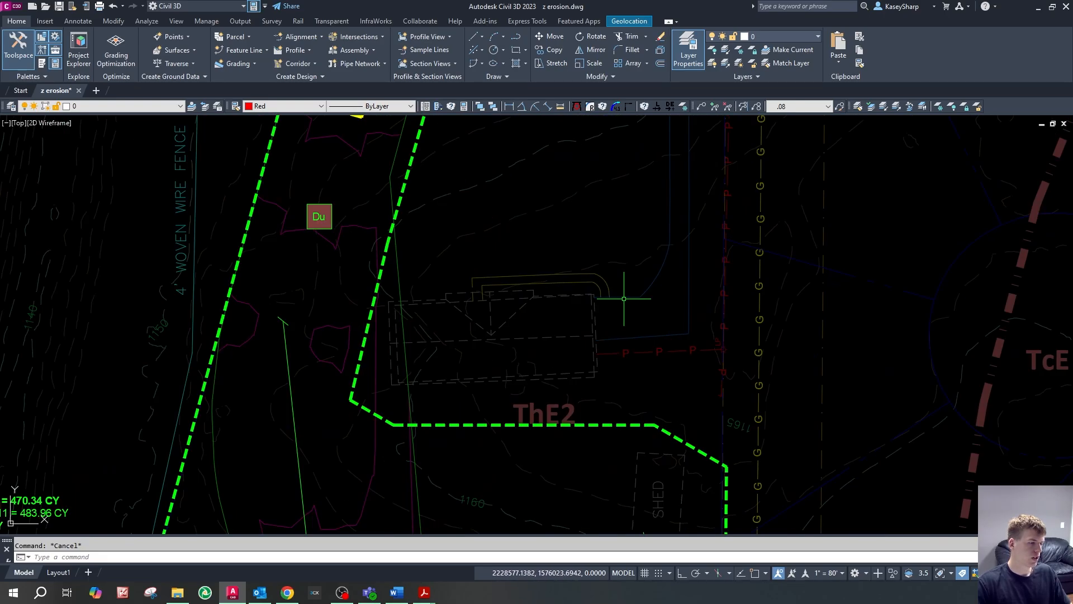
scroll(624, 299, "down", 4)
scroll(595, 400, "up", 4)
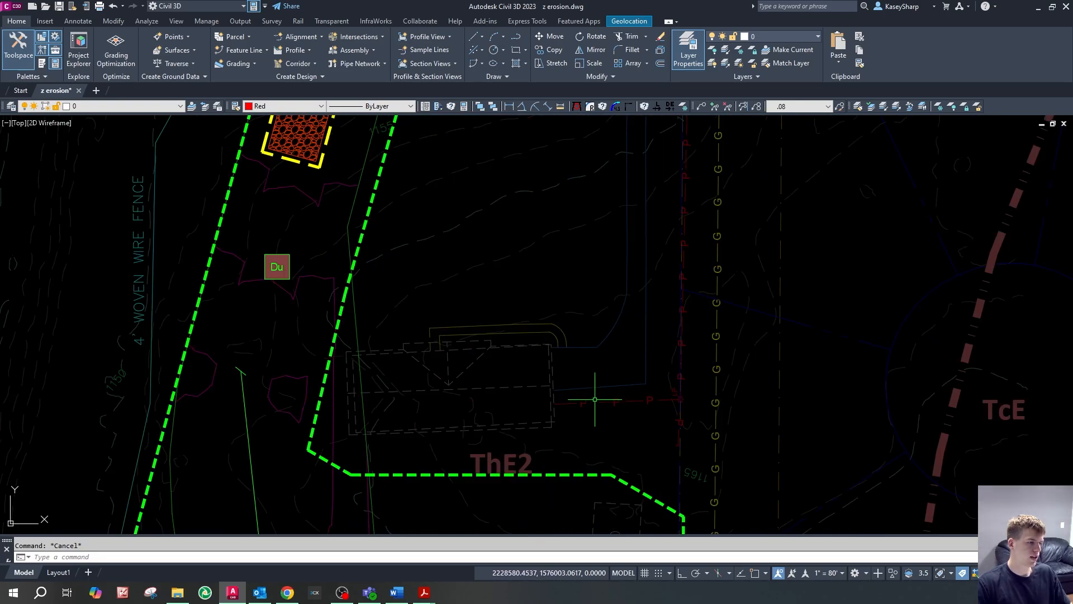
scroll(595, 399, "down", 4)
scroll(547, 263, "up", 4)
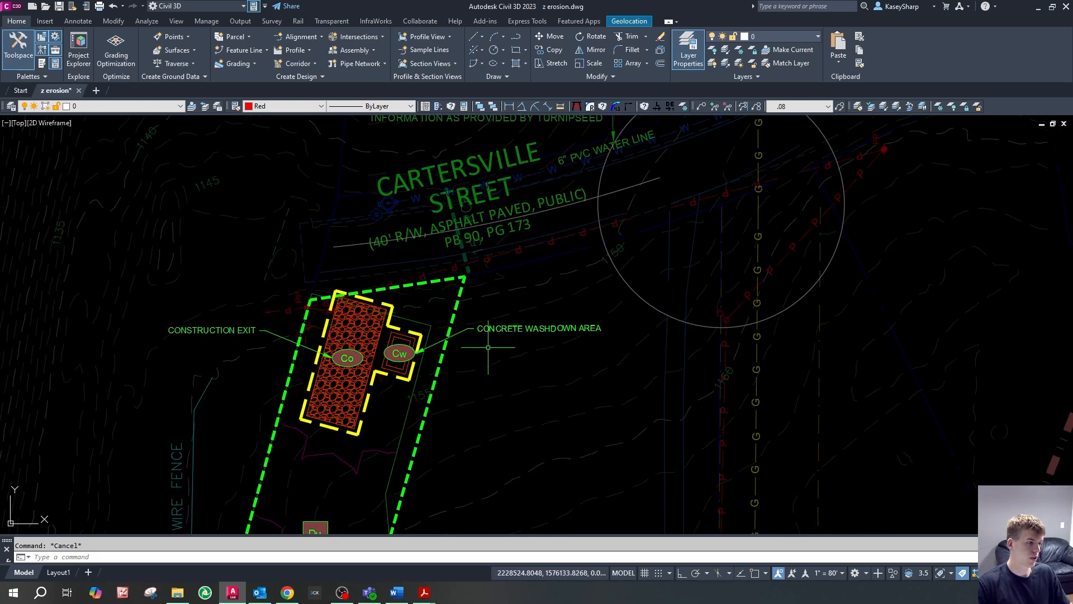
scroll(525, 252, "down", 2)
scroll(524, 252, "down", 4)
scroll(492, 360, "up", 6)
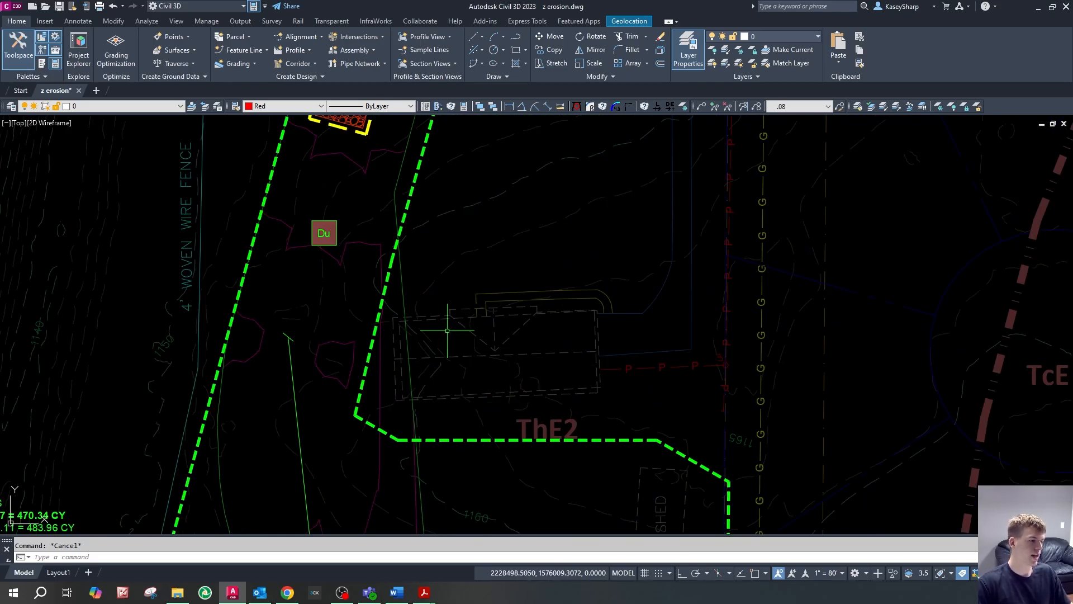
scroll(514, 336, "down", 6)
scroll(520, 280, "up", 4)
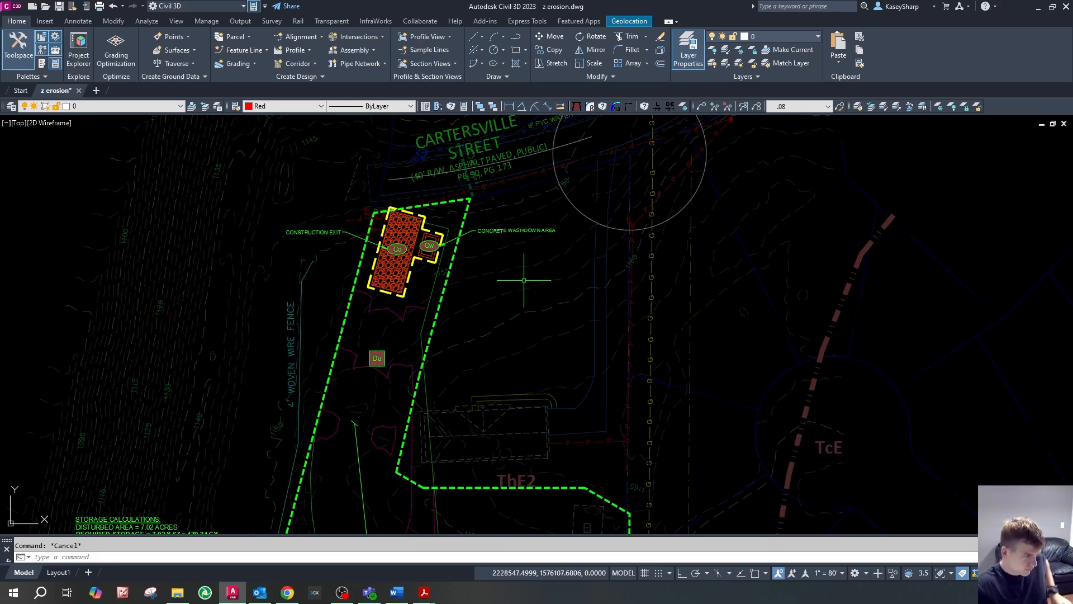
scroll(546, 263, "down", 3)
scroll(503, 335, "up", 3)
scroll(530, 325, "down", 1)
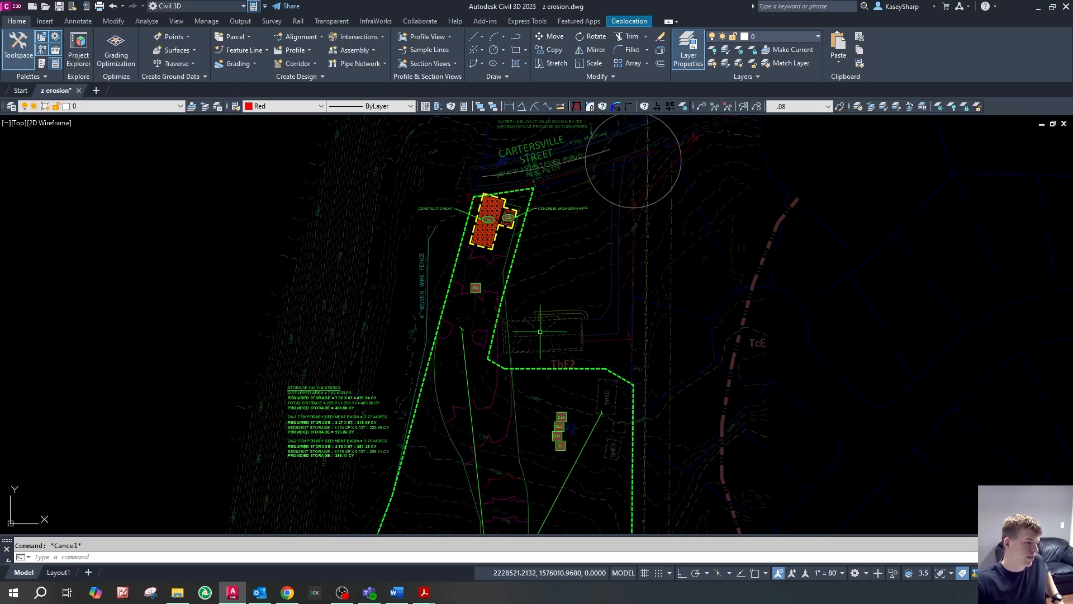
- Draw a polyline flow arrow from the existing house northward toward Cartersville Street
type("pl")
key("Return")
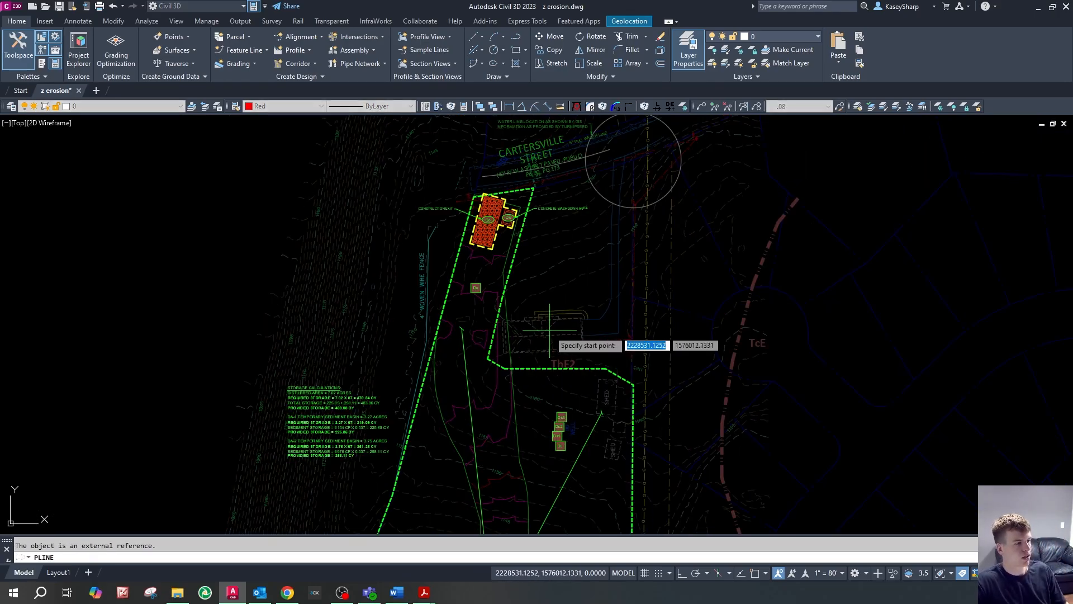
left_click(550, 331)
left_click(538, 244)
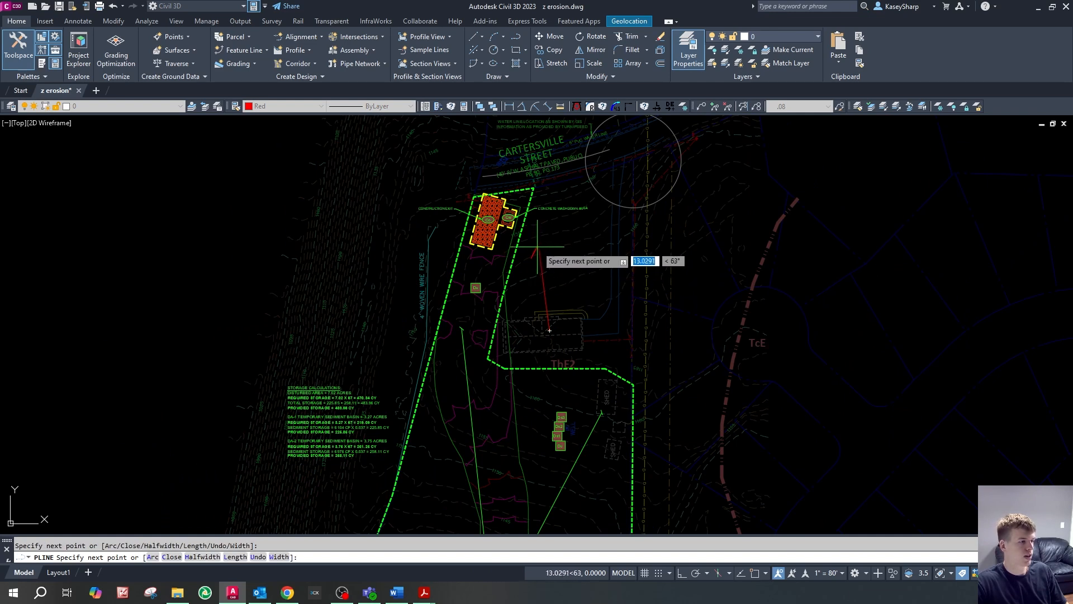
key("Escape")
scroll(575, 233, "down", 1)
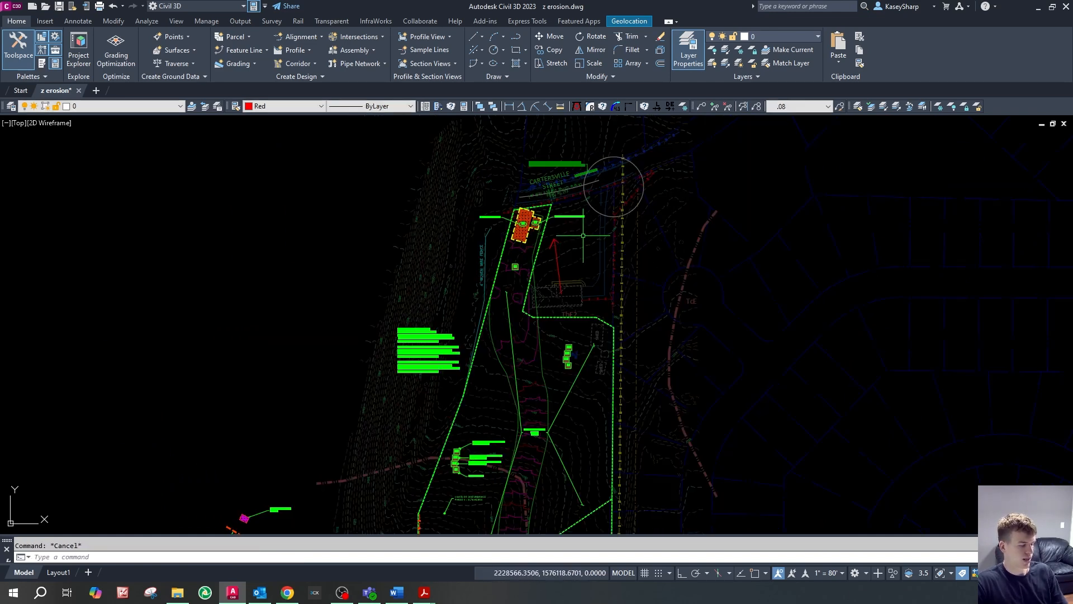
scroll(561, 301, "down", 2)
key("space")
left_click(560, 301)
scroll(559, 317, "up", 4)
scroll(592, 199, "up", 2)
scroll(593, 195, "down", 4)
scroll(594, 199, "up", 4)
key("Escape")
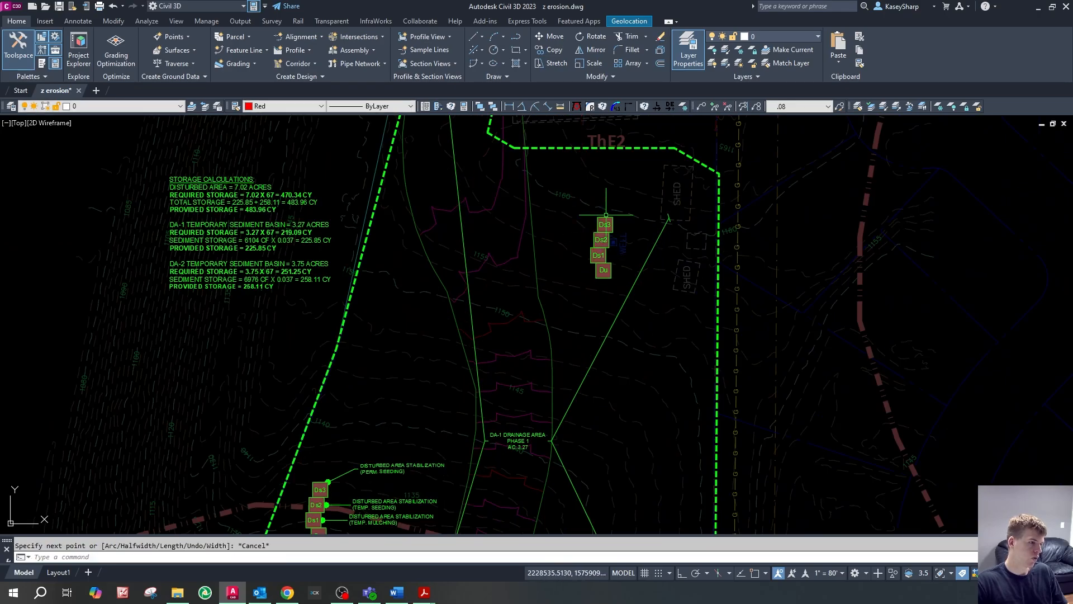
- Examine the site's contours and drainage boundaries from the DA-1 area down to the southern tip and back to the construction exit
scroll(587, 279, "down", 3)
scroll(554, 310, "up", 3)
scroll(554, 310, "down", 2)
scroll(565, 347, "down", 2)
scroll(568, 364, "up", 2)
scroll(568, 364, "down", 2)
scroll(582, 312, "up", 3)
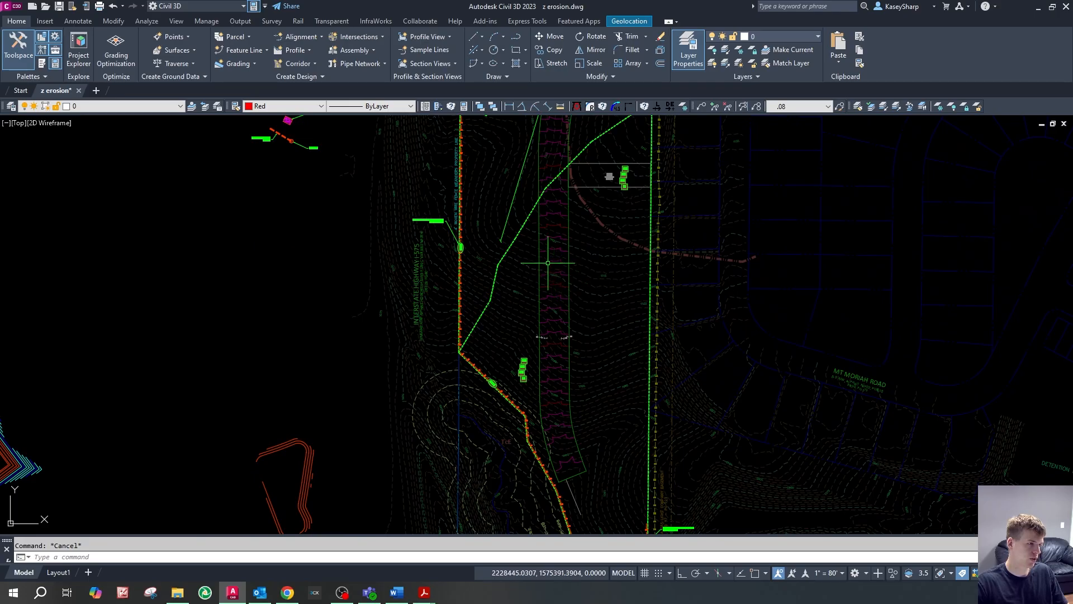
scroll(548, 267, "up", 3)
scroll(559, 354, "down", 2)
scroll(547, 311, "down", 2)
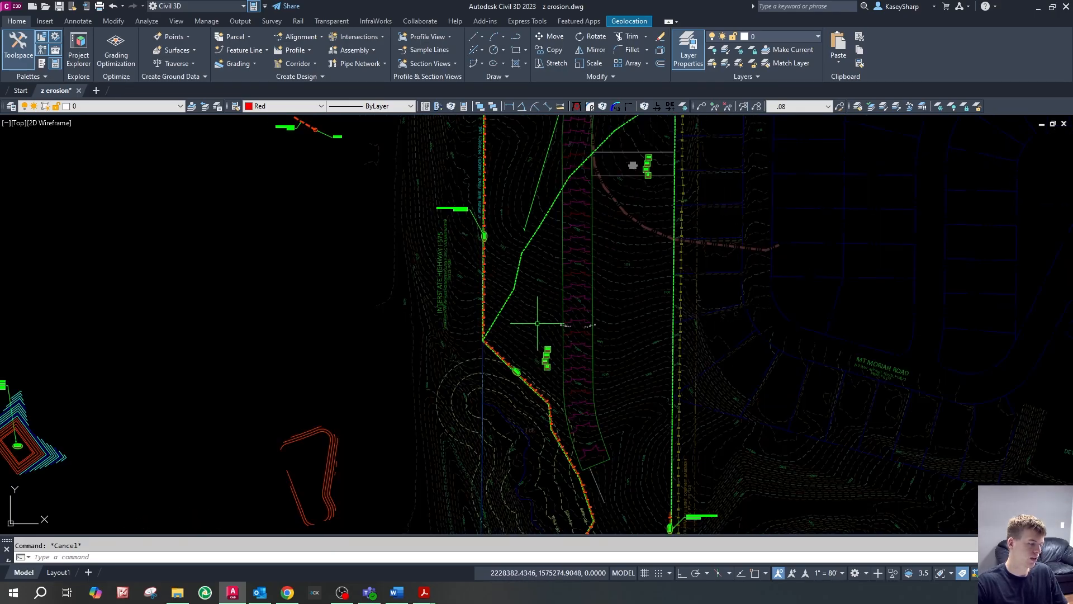
scroll(638, 225, "up", 2)
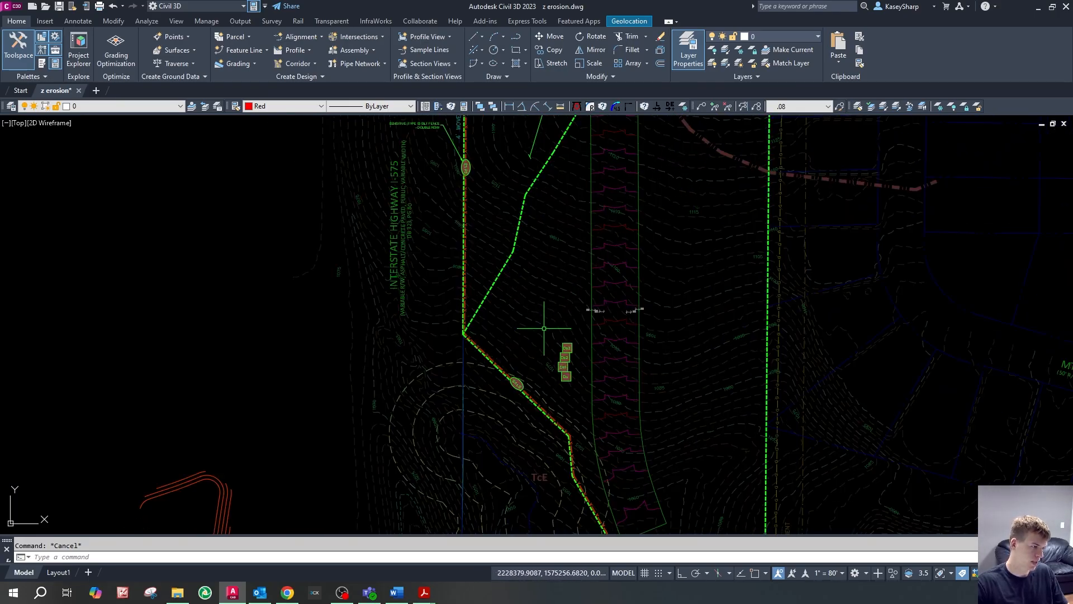
scroll(581, 394, "up", 2)
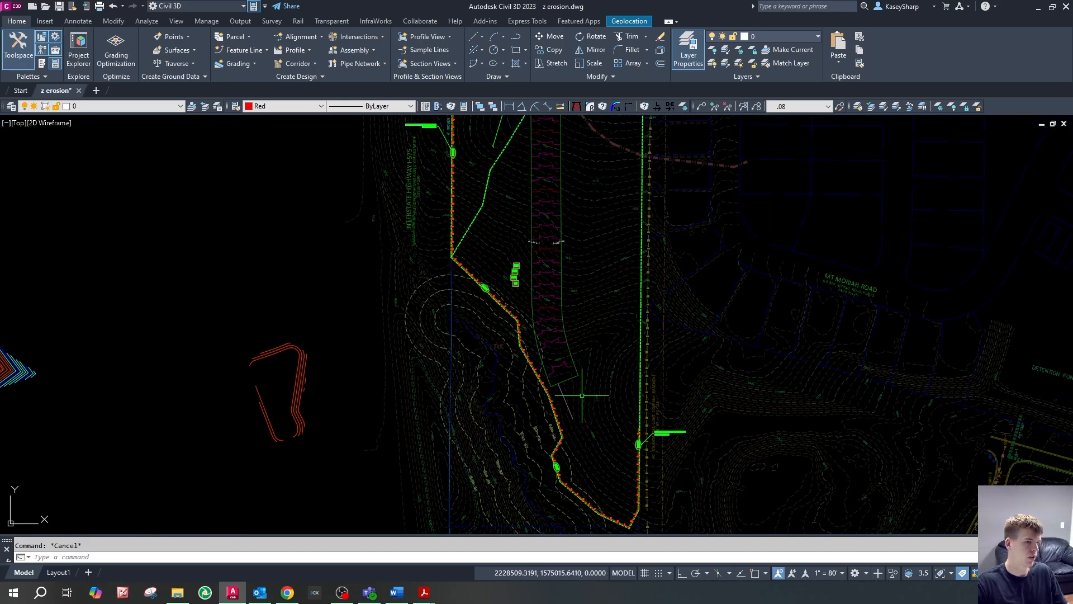
scroll(563, 434, "up", 4)
scroll(575, 417, "down", 8)
scroll(586, 145, "up", 4)
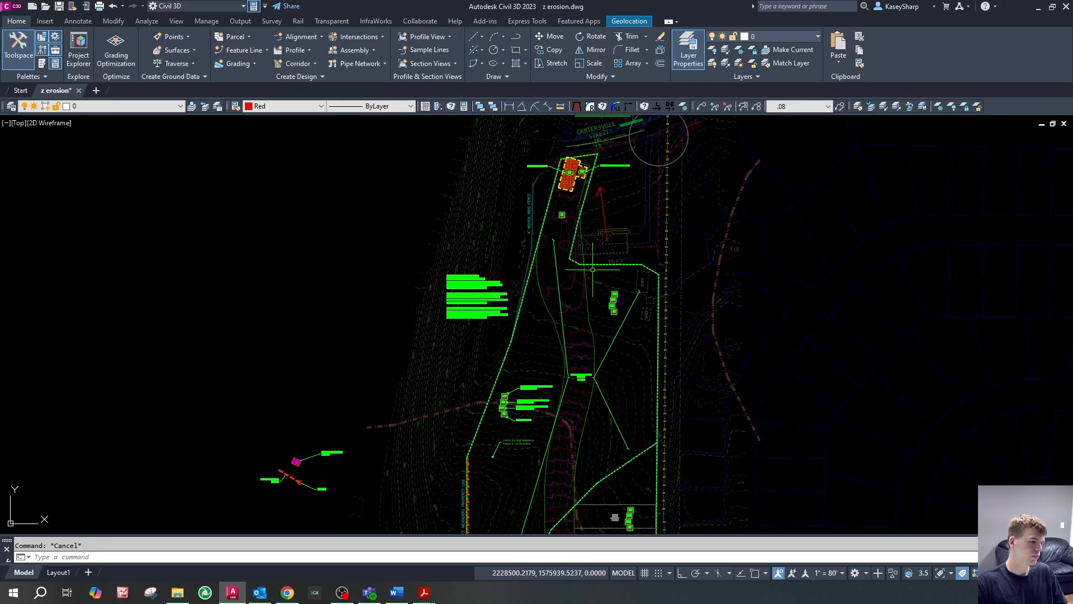
scroll(623, 213, "up", 2)
scroll(582, 258, "down", 5)
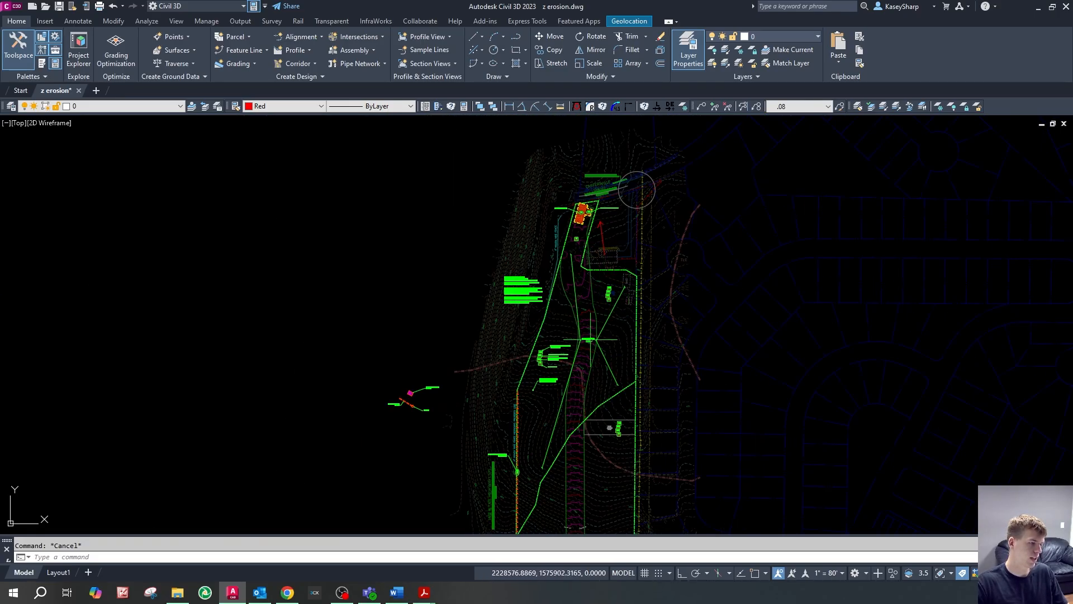
scroll(614, 246, "down", 2)
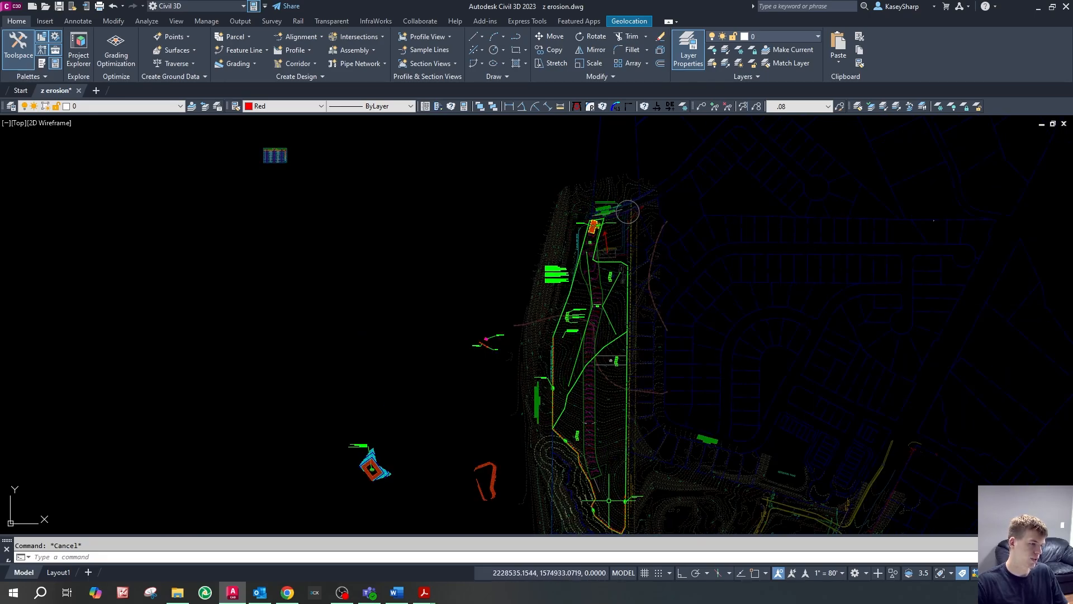
- Draw a polyline from the power line along the eastern property edge westward across the existing house and the planned road
scroll(601, 263, "up", 4)
scroll(602, 281, "up", 4)
type("pl")
key("Return")
scroll(609, 293, "down", 3)
scroll(630, 271, "up", 3)
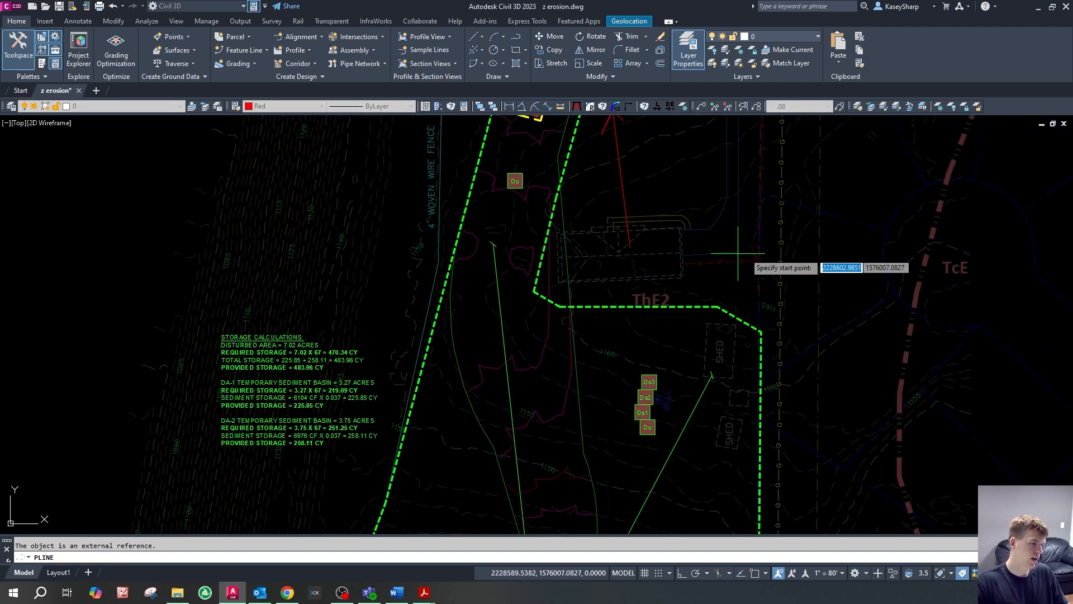
scroll(771, 249, "up", 2)
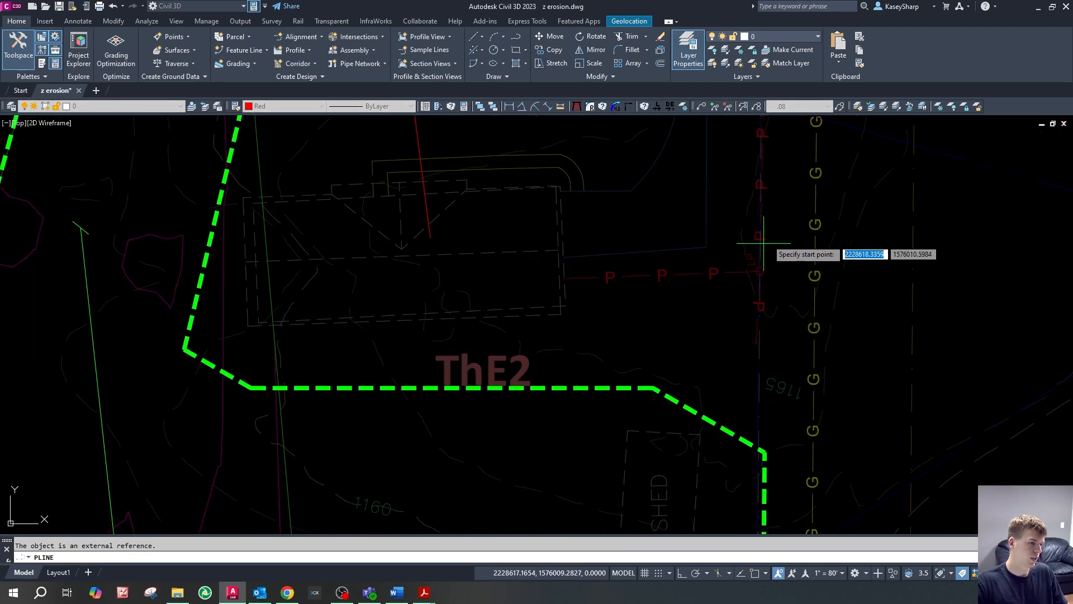
scroll(755, 228, "up", 4)
left_click(748, 202)
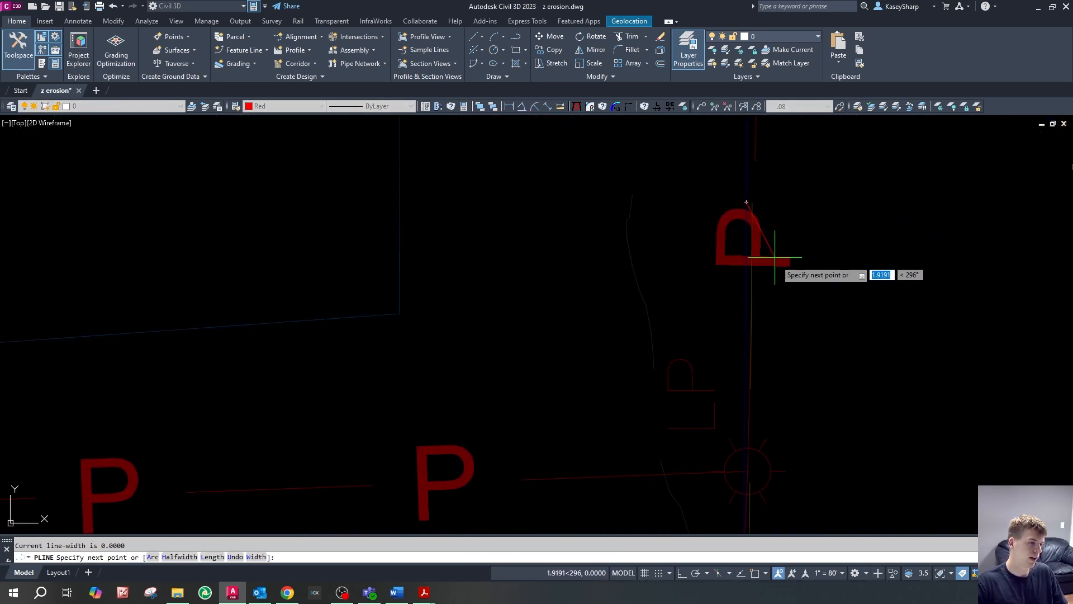
scroll(680, 259, "down", 3)
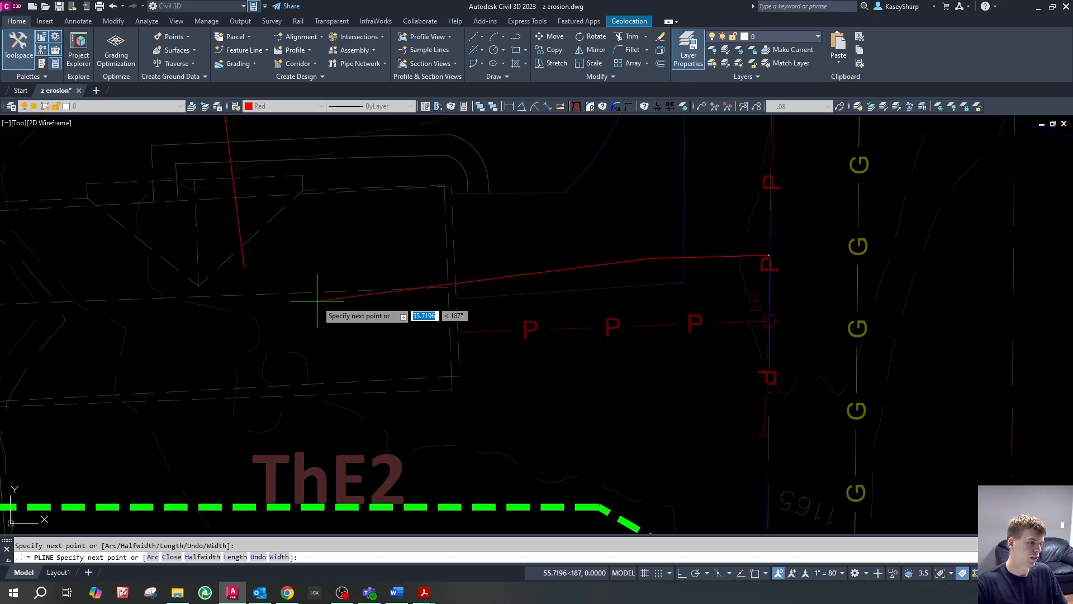
scroll(528, 283, "down", 3)
scroll(492, 291, "up", 4)
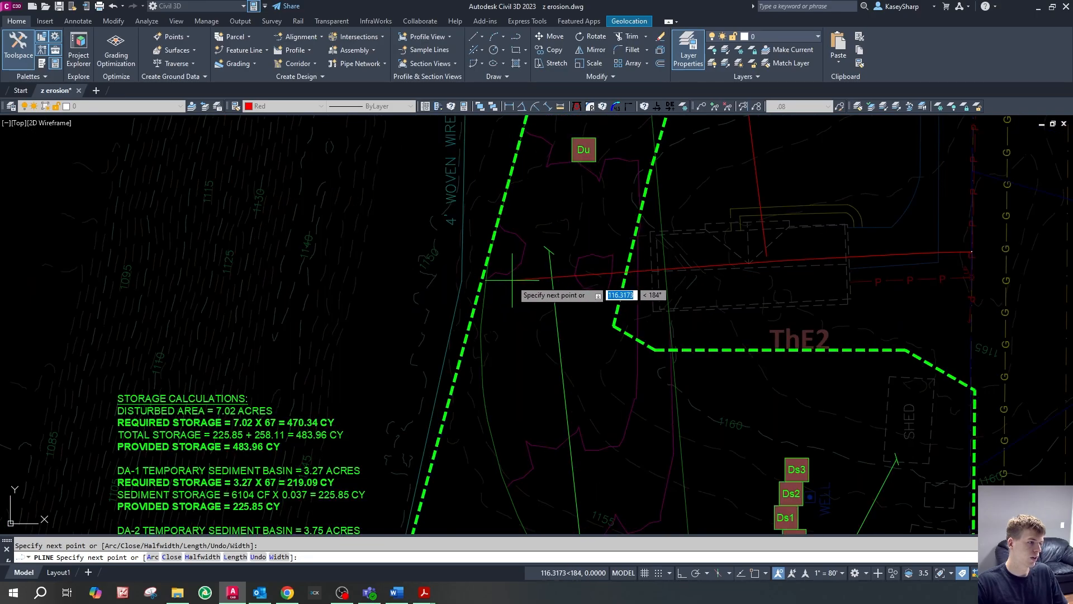
- Try to end the polyline perpendicular to the western dashed boundary, and finish the command
right_click(488, 302)
right_click(488, 299, "shift")
key("p")
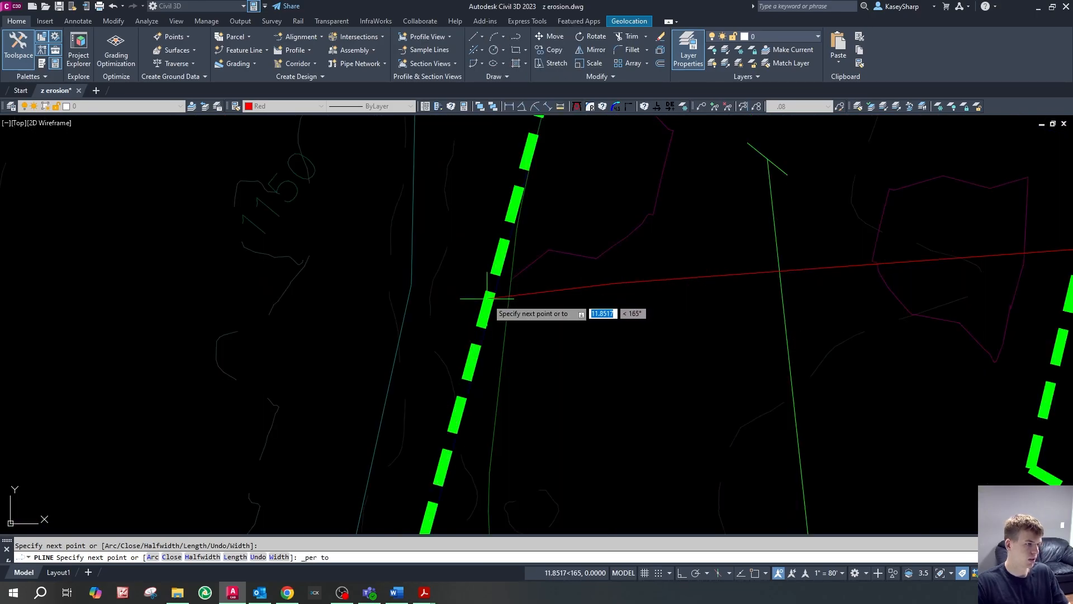
right_click(493, 296, "shift")
key("p")
scroll(493, 296, "down", 5)
key("space")
type("e")
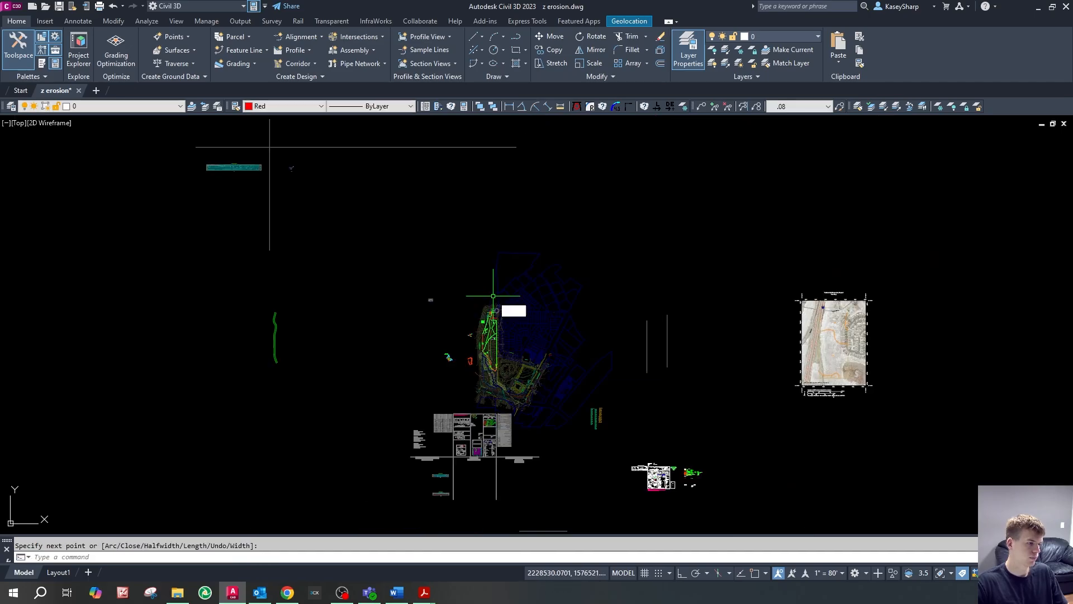
key("Escape")
- Stretch the polyline's western end onto the dashed boundary using the Nearest object snap
scroll(479, 324, "up", 2)
scroll(578, 242, "up", 1)
scroll(567, 234, "up", 4)
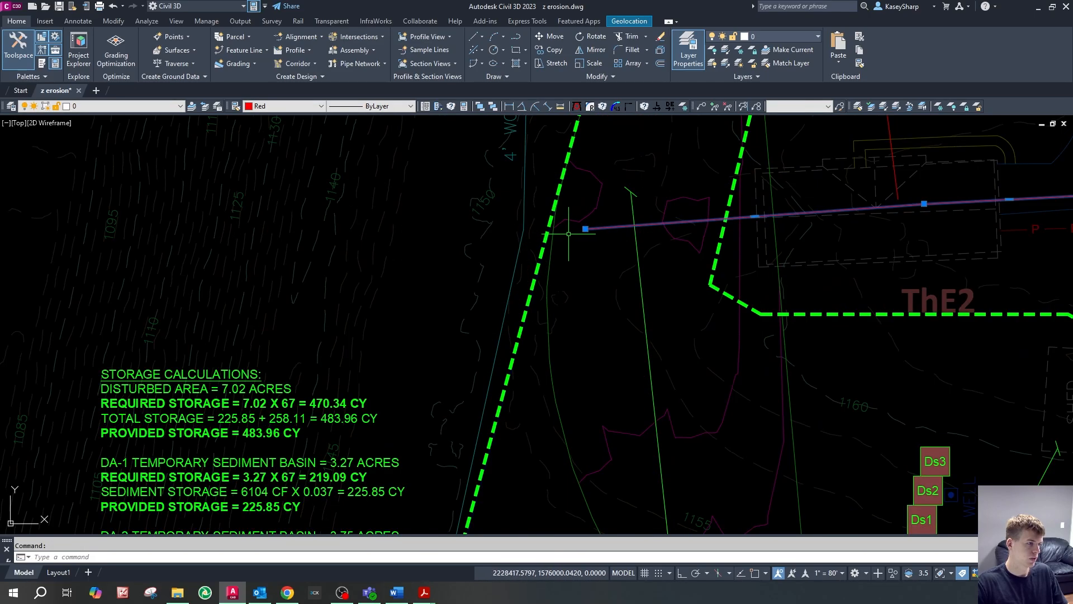
left_click(585, 229)
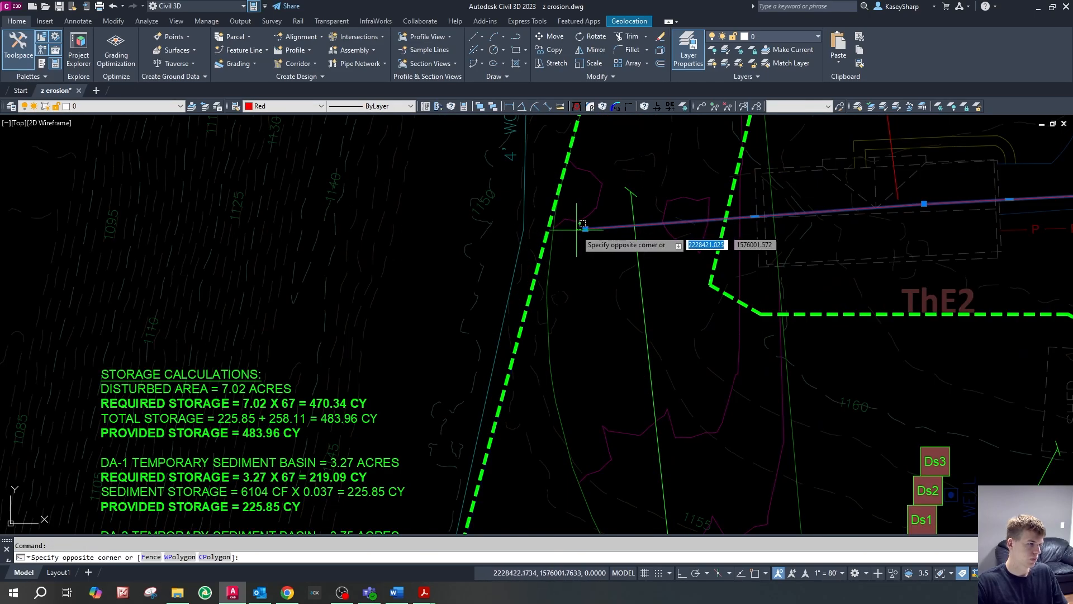
scroll(540, 239, "up", 3)
right_click(541, 239)
key("Escape")
left_click(556, 233)
- Look over the whole site against the dividing polyline, and delete the red flow arrow north of the house
scroll(511, 233, "down", 10)
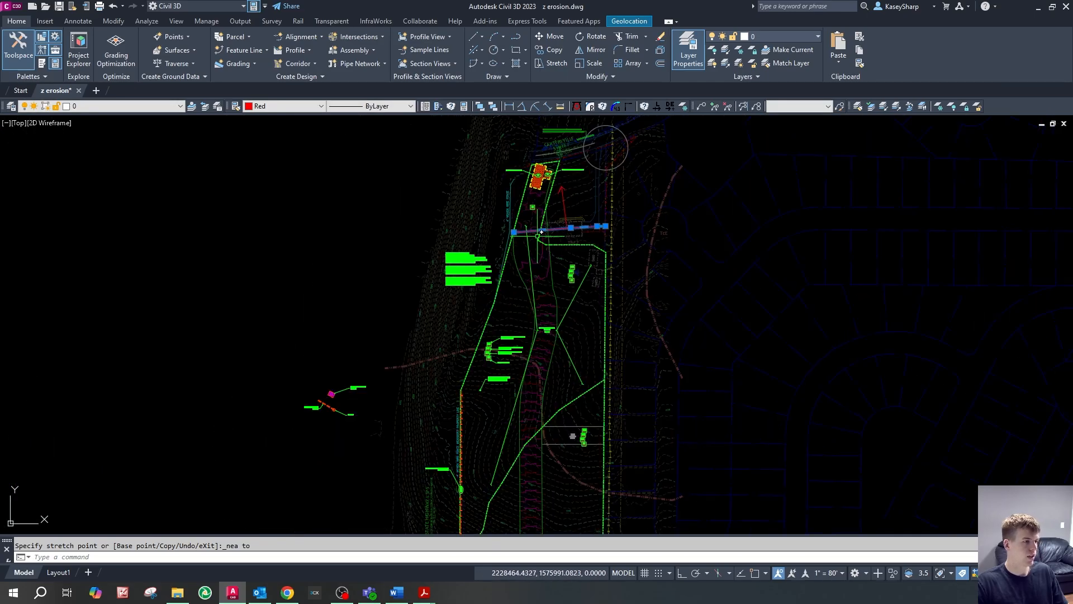
scroll(601, 144, "down", 4)
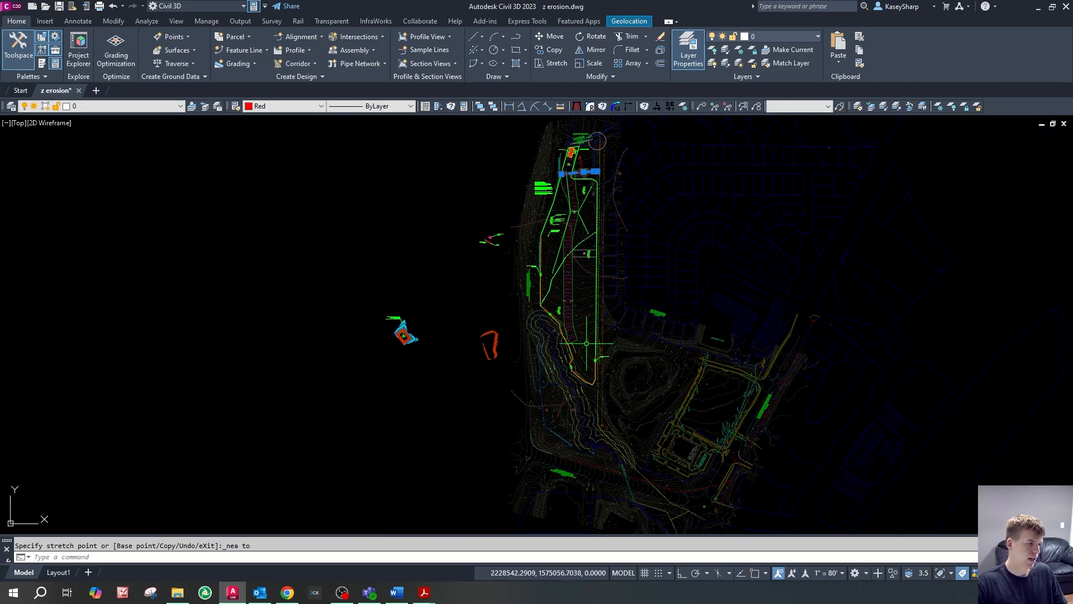
scroll(584, 399, "down", 2)
scroll(545, 408, "up", 10)
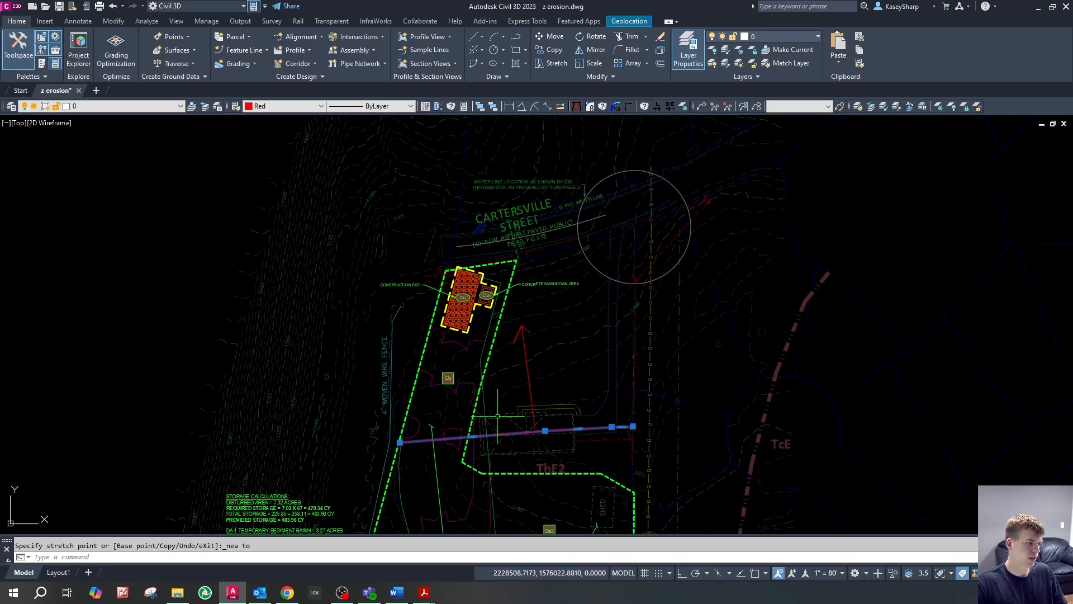
scroll(524, 338, "up", 5)
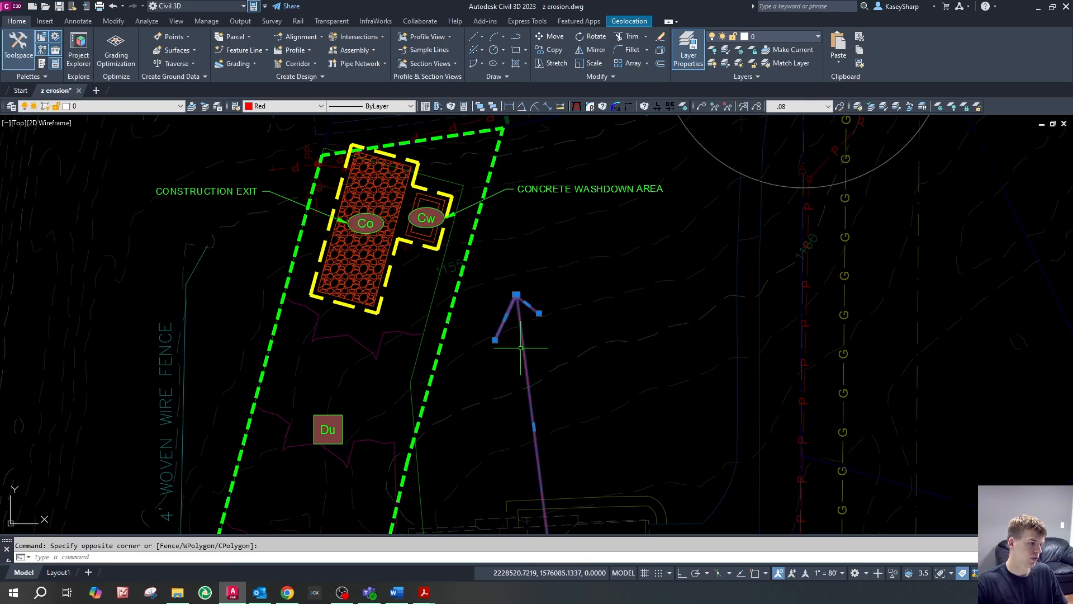
key("Escape")
scroll(555, 312, "down", 5)
- Try isolating the layer of the red dividing polyline, and undo the isolation
type("li")
key("Return")
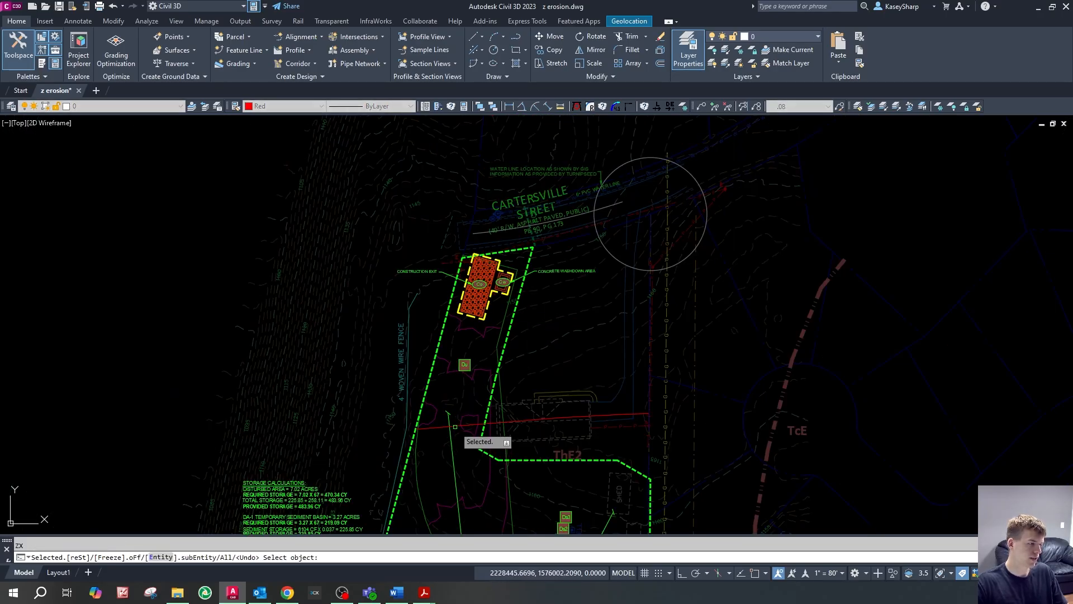
left_click(455, 427)
key("Return")
key("Escape")
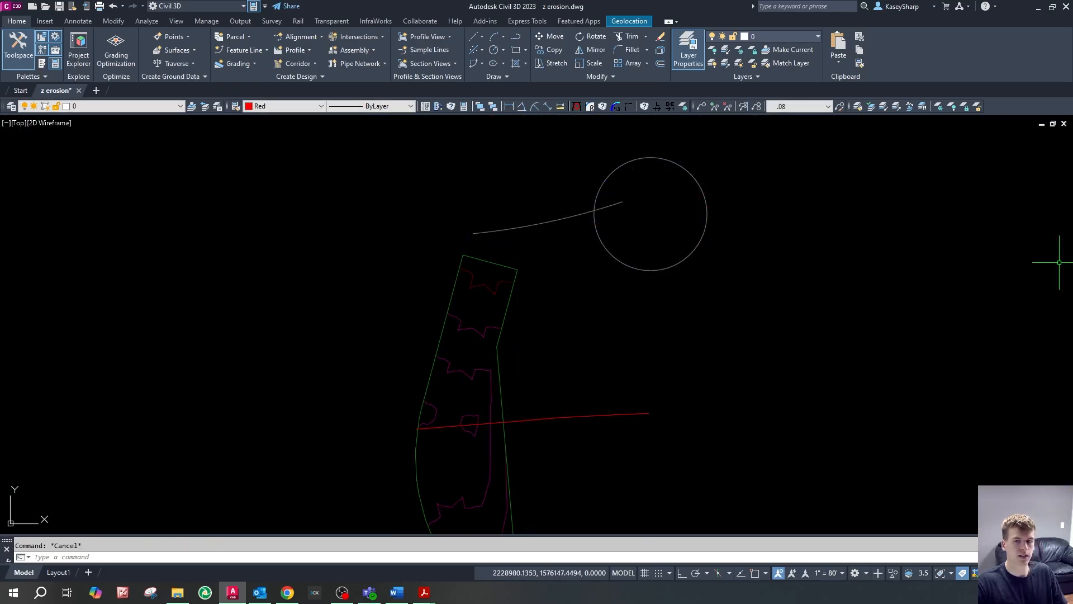
key("ctrl+z")
key("Escape")
type("pl")
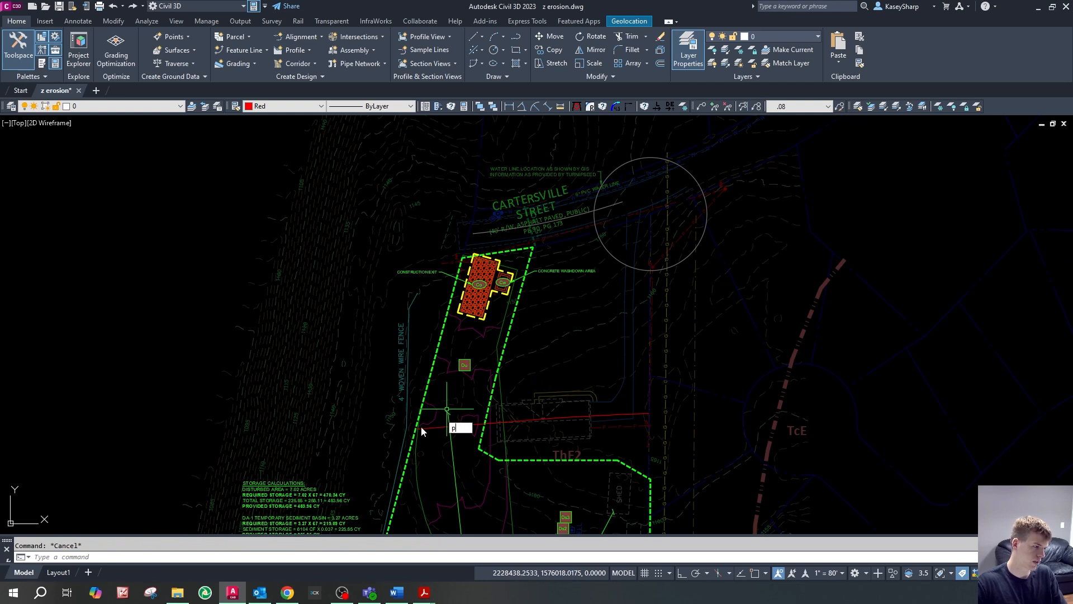
key("Return")
scroll(421, 429, "up", 10)
left_click(409, 420)
scroll(459, 471, "down", 6)
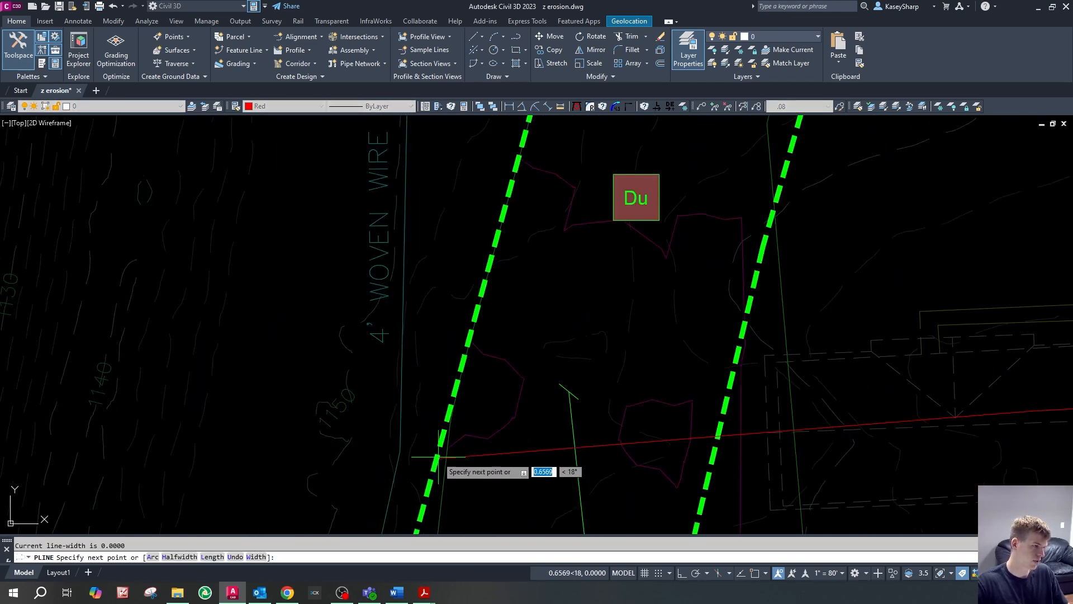
scroll(436, 463, "up", 10)
key("Escape")
type("re")
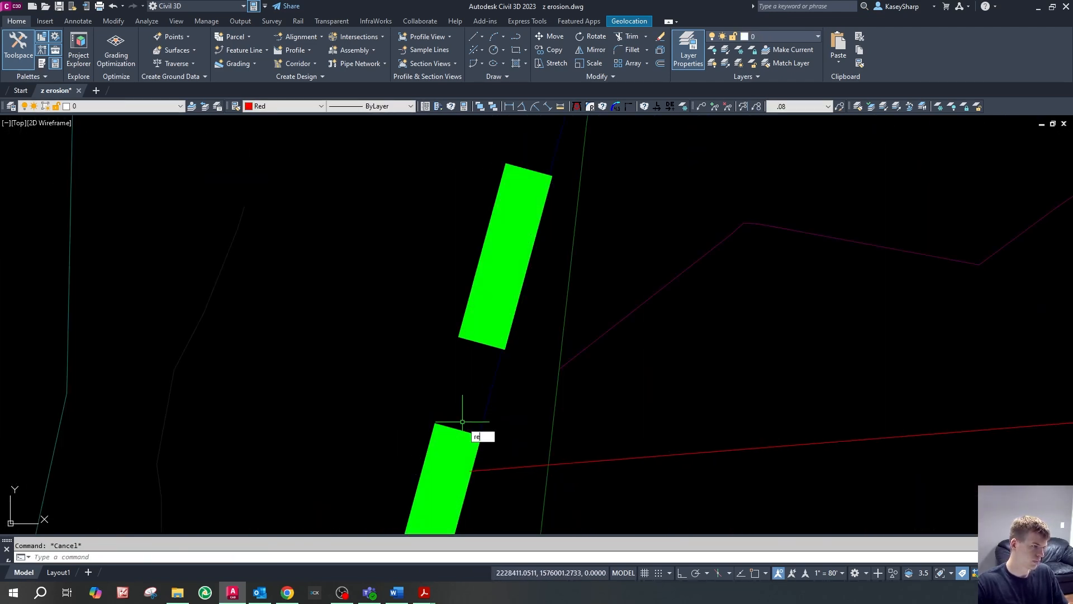
type("a")
key("Return")
type("pl")
key("Return")
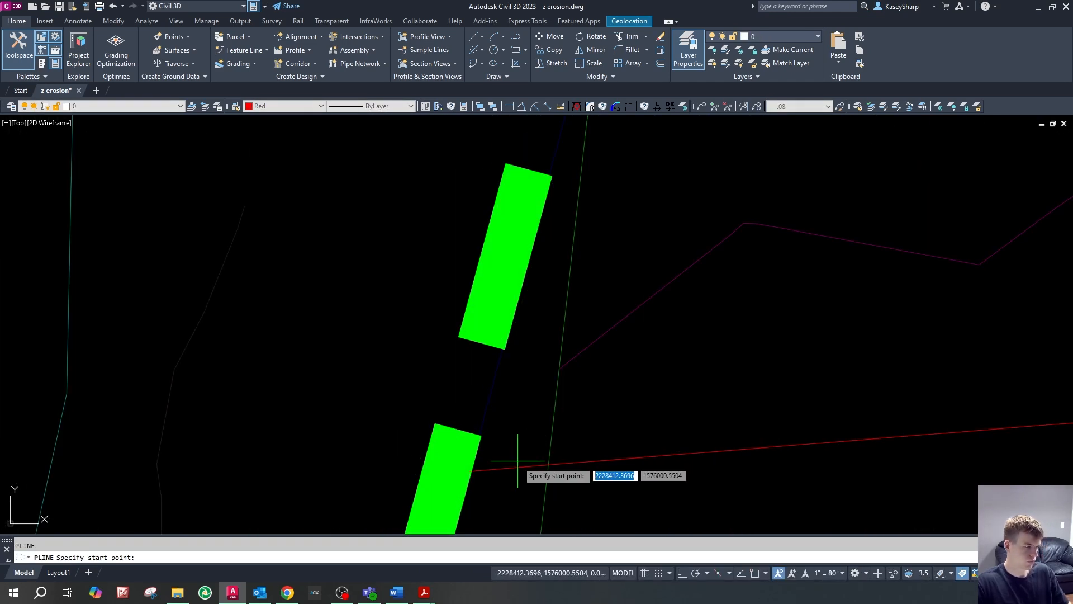
left_click(503, 472)
key("Escape")
- Start a polyline at the western end of the red dividing line and run it to the dashed boundary's northwest corner endpoint
type("pl")
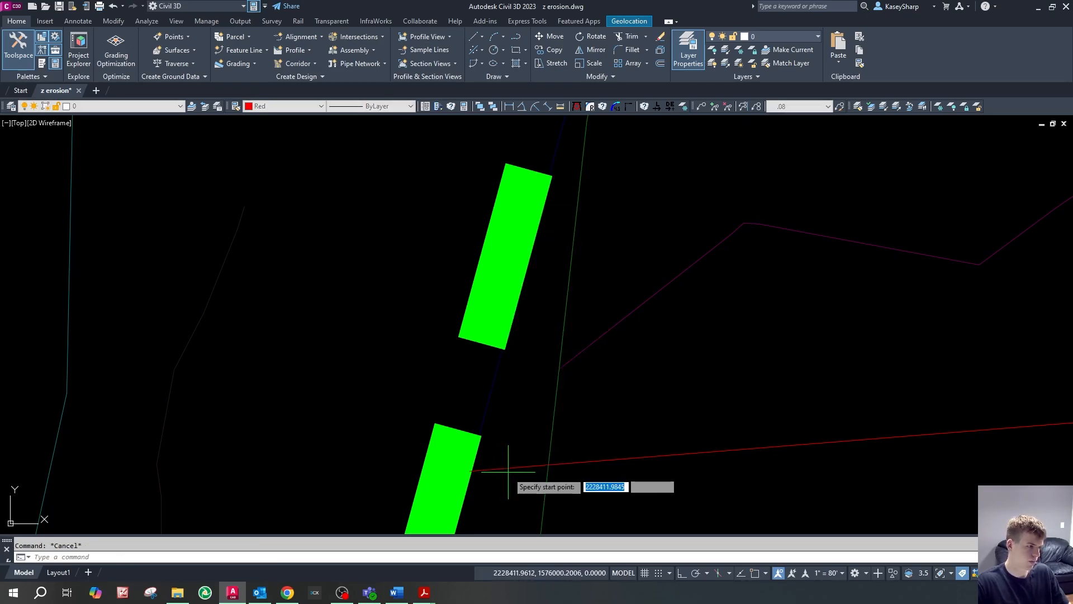
key("Return")
left_click(480, 490)
scroll(492, 464, "down", 3)
scroll(559, 229, "up", 10)
right_click(552, 274)
key("s")
key("e")
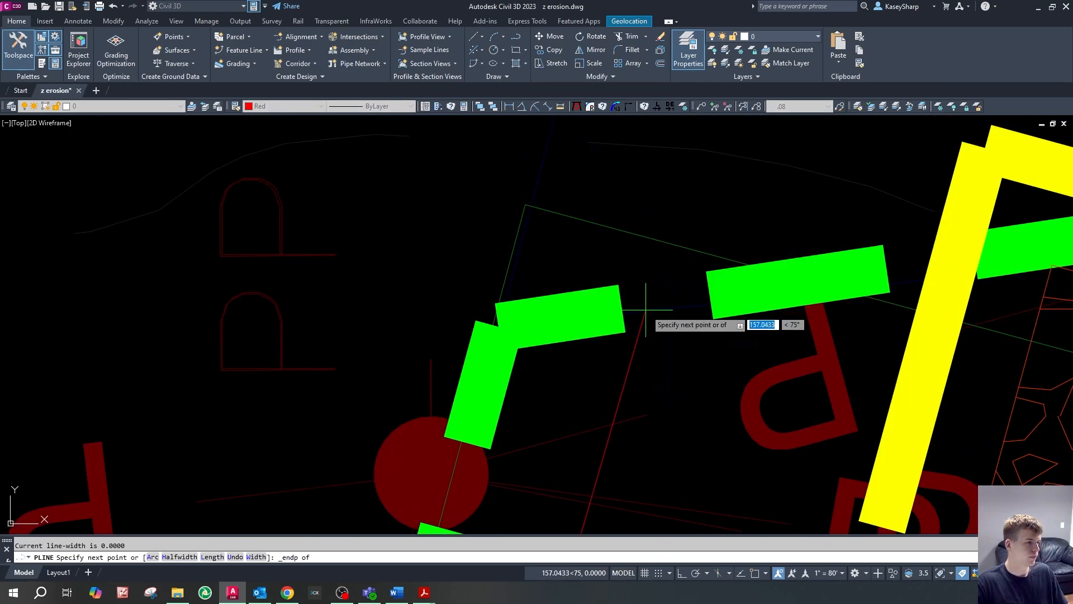
left_click(647, 309)
- Continue the polyline east along the southern edge of Cartersville Street past the concrete washdown area, and finish it near the gas line
scroll(292, 325, "down", 5)
scroll(622, 279, "up", 4)
key("e")
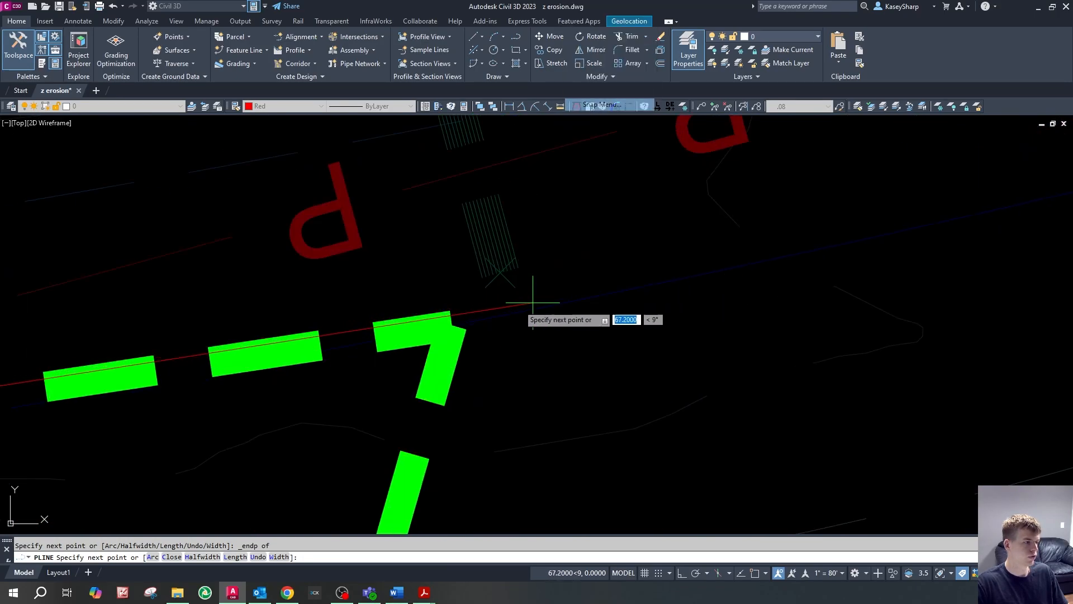
scroll(506, 317, "down", 4)
left_click(458, 320)
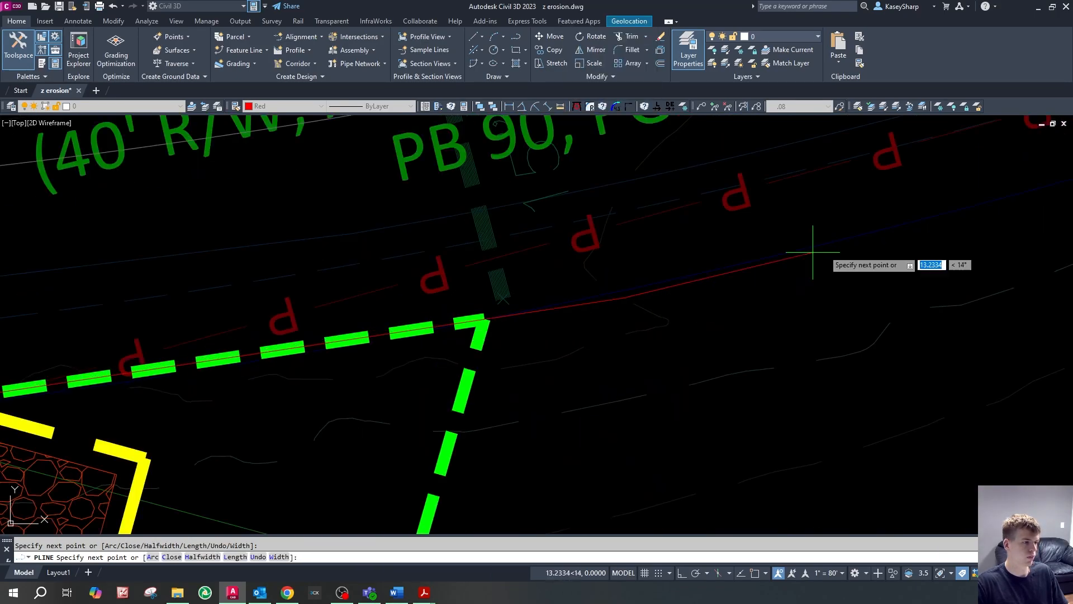
scroll(547, 343, "down", 3)
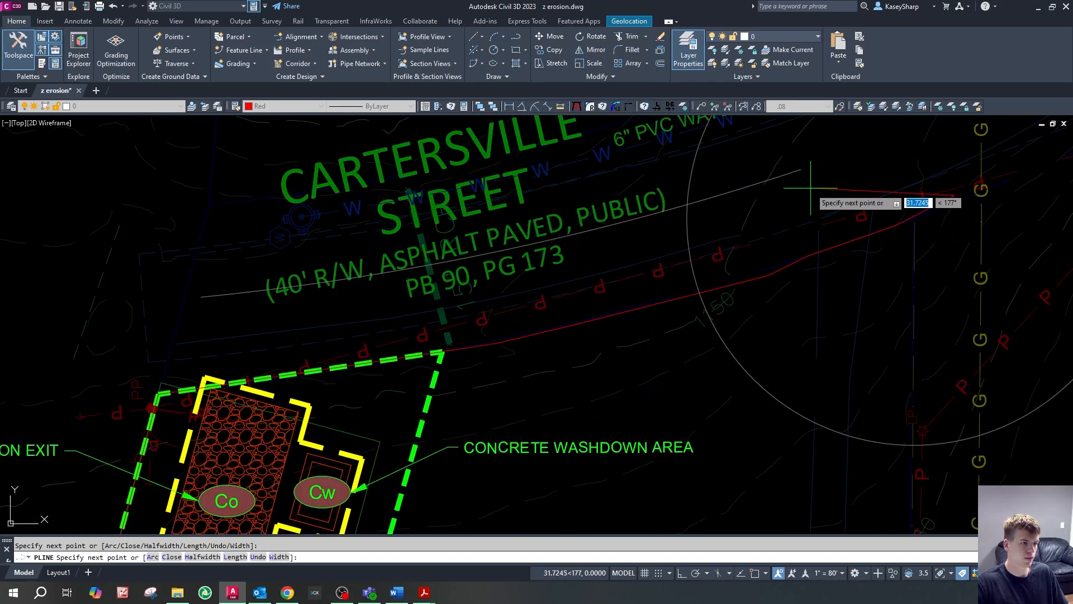
scroll(815, 190, "down", 3)
type("z")
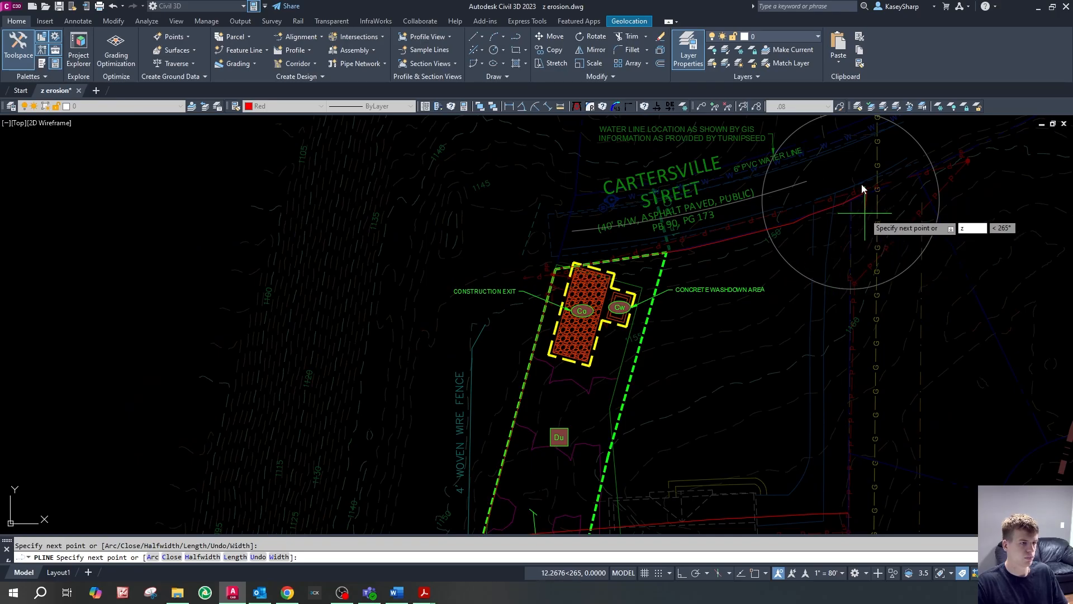
key("Escape")
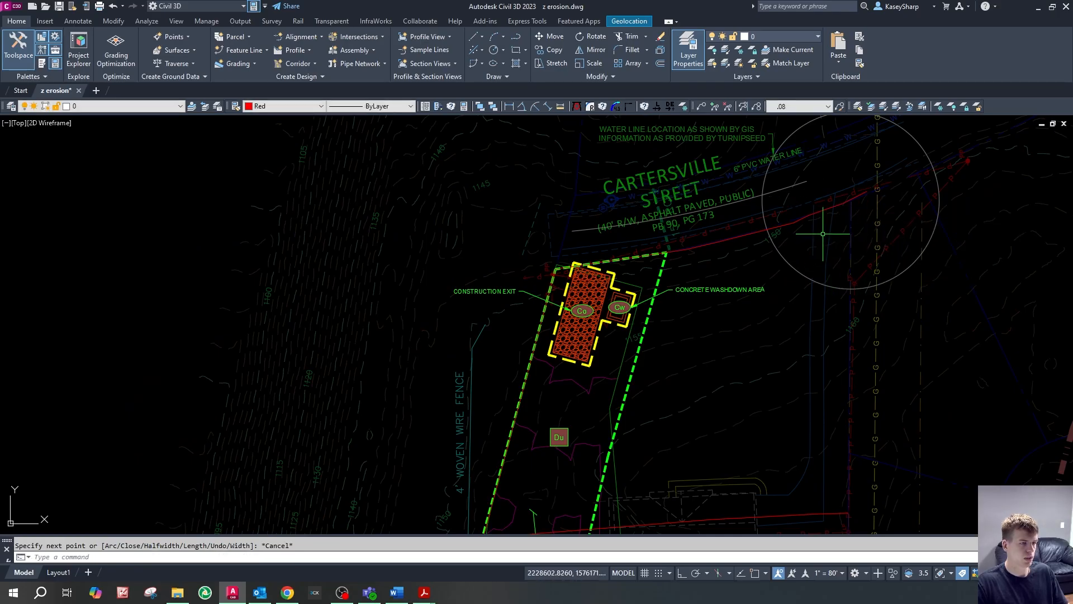
- Adjust the eastern end of the street-side polyline to meet the property corner
left_click(867, 191)
left_click(867, 191)
scroll(867, 192, "up", 5)
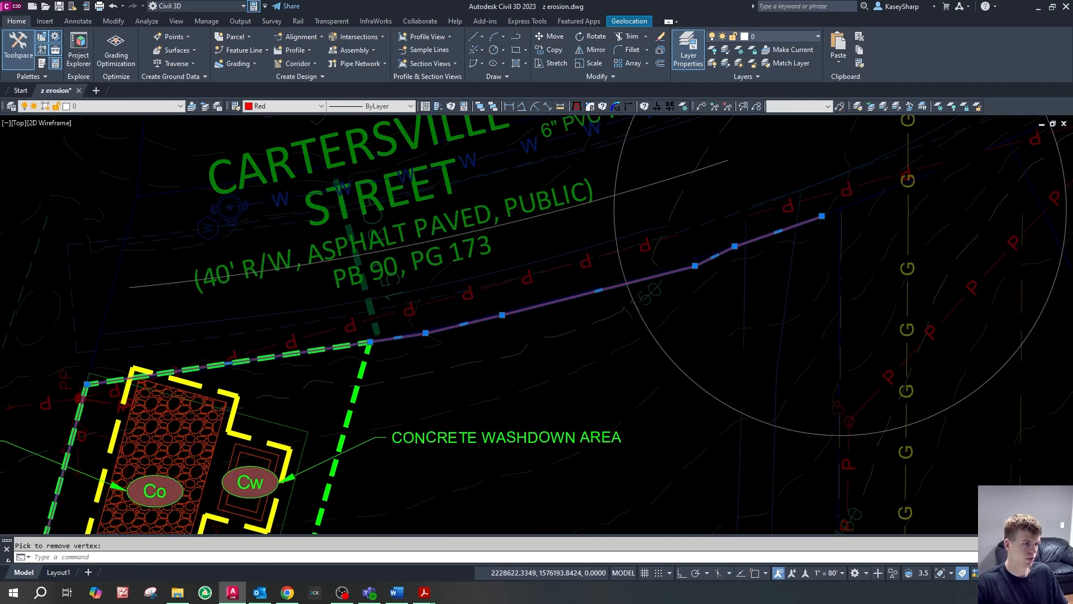
left_click(833, 219)
key("Escape")
- Draw a polyline along the eastern property line from the street-side polyline's end to the eastern end of the dividing line
type("pl")
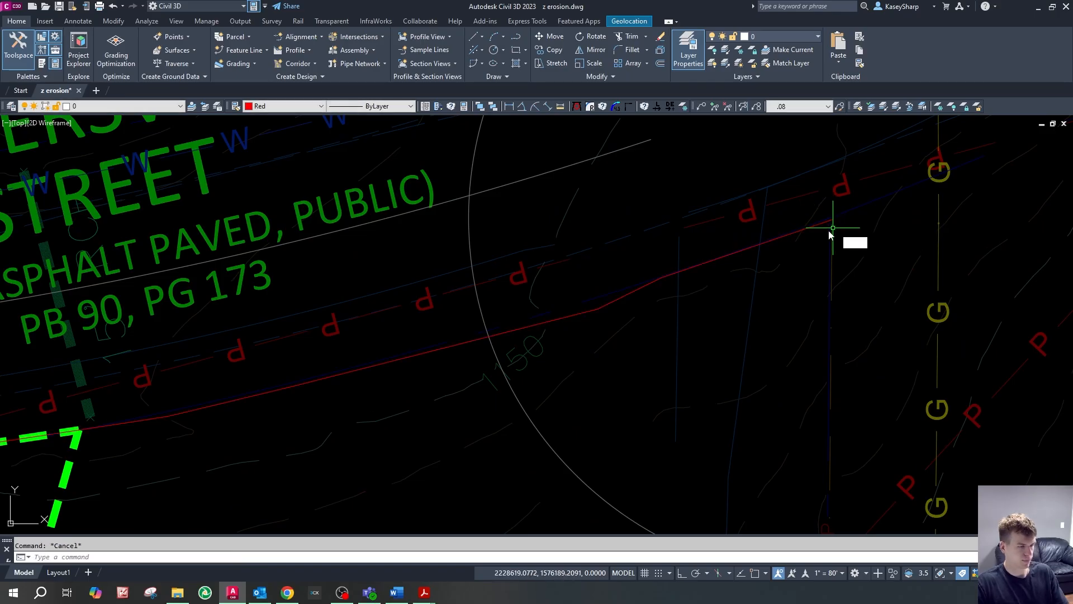
key("Return")
left_click(834, 219)
scroll(866, 181, "down", 5)
scroll(872, 301, "up", 5)
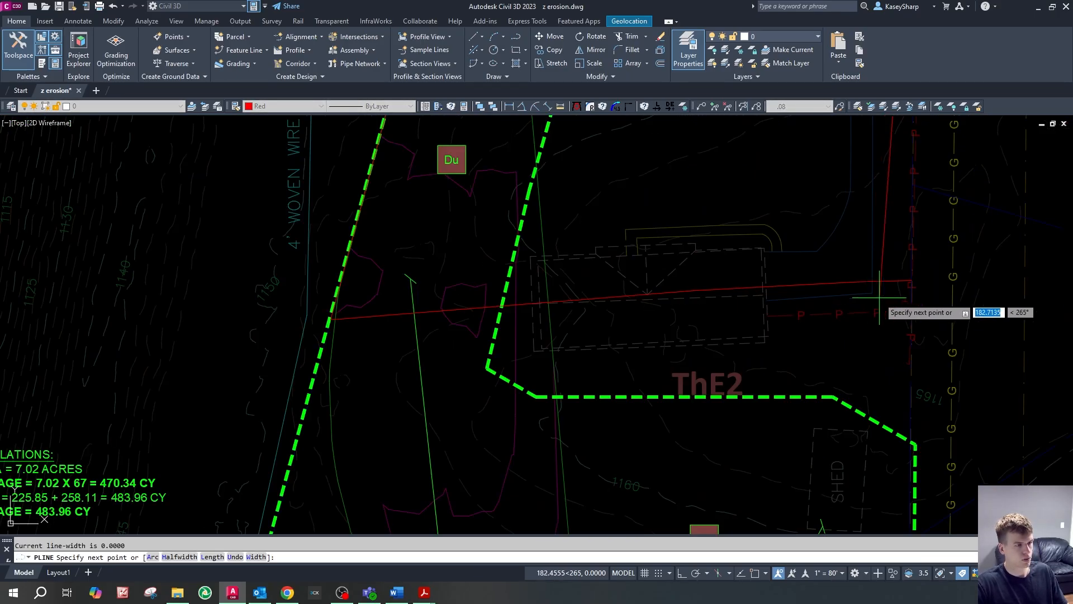
left_click(892, 281)
key("Escape")
- Isolate the layer of the red dividing polyline
type("z")
key("space")
type("x")
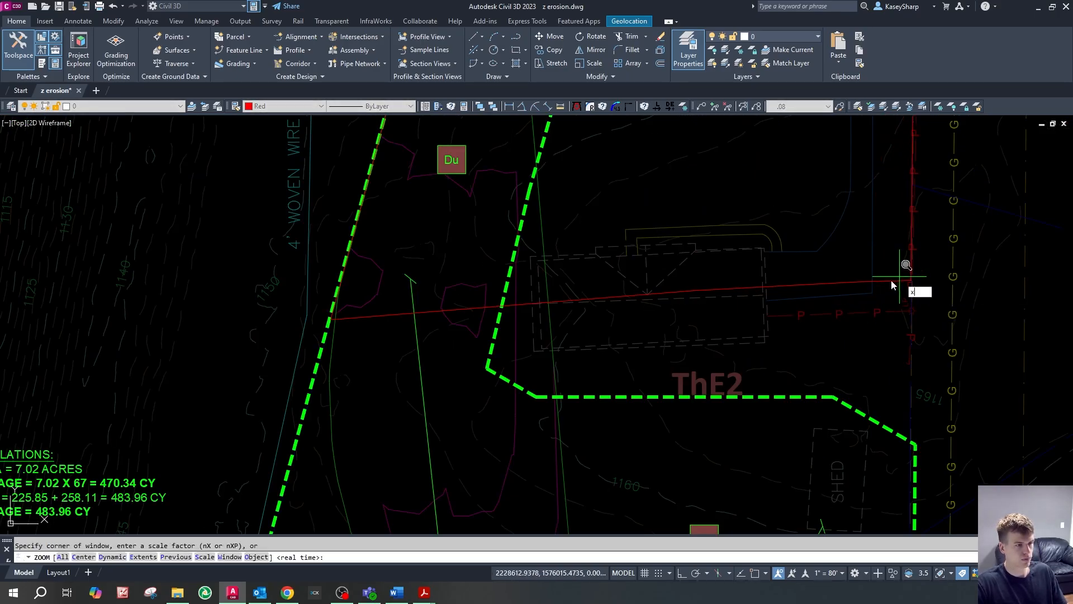
key("Escape")
scroll(893, 272, "up", 3)
type("x")
key("space")
left_click(887, 324)
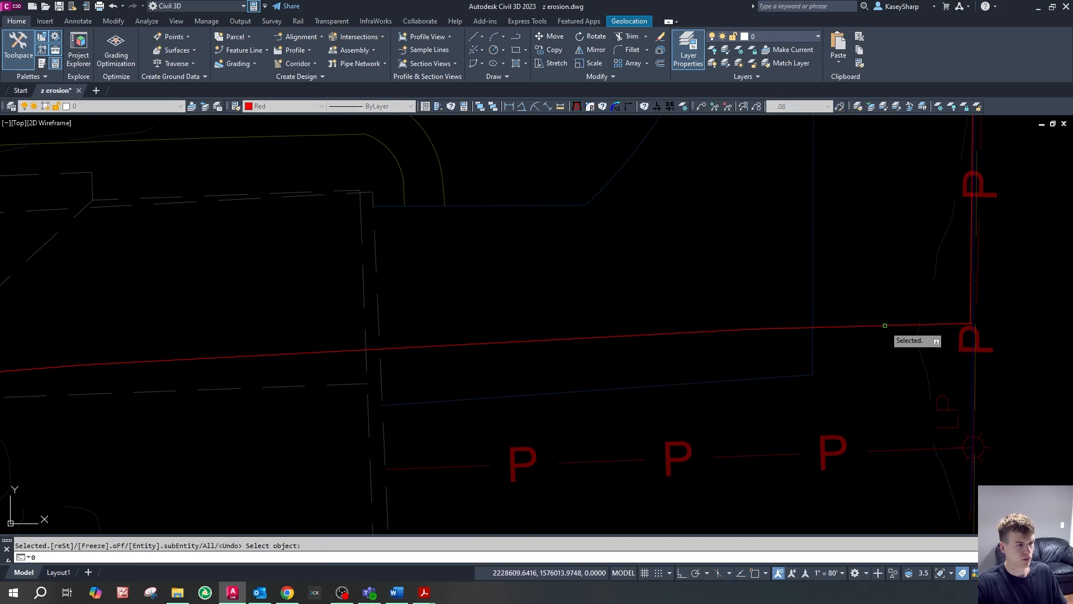
key("space")
- Stretch the northern end of the eastern polyline onto the street-side polyline's end using the Endpoint object snap
scroll(855, 354, "down", 4)
scroll(855, 356, "down", 2)
left_click(906, 319)
left_click(846, 329)
scroll(871, 346, "up", 6)
left_click(853, 373)
right_click(816, 372, "shift")
key("e")
scroll(865, 304, "down", 3)
scroll(829, 402, "up", 7)
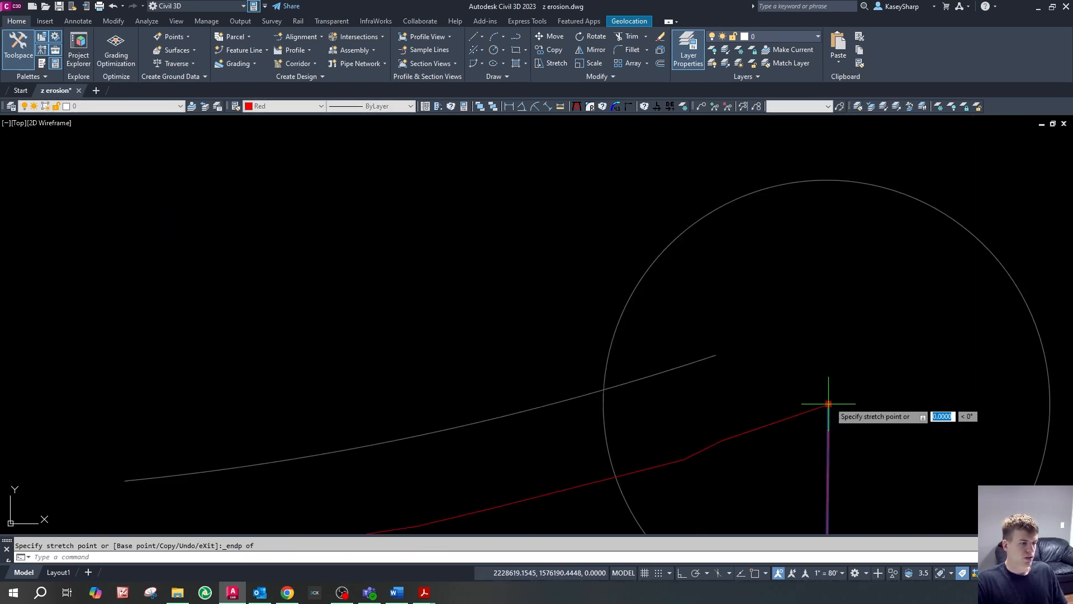
left_click(813, 408)
- Join the street-side, eastern and dividing polylines into one outline around the northern drainage area
scroll(852, 335, "down", 4)
left_click(855, 384)
left_click(815, 361)
scroll(854, 283, "down", 4)
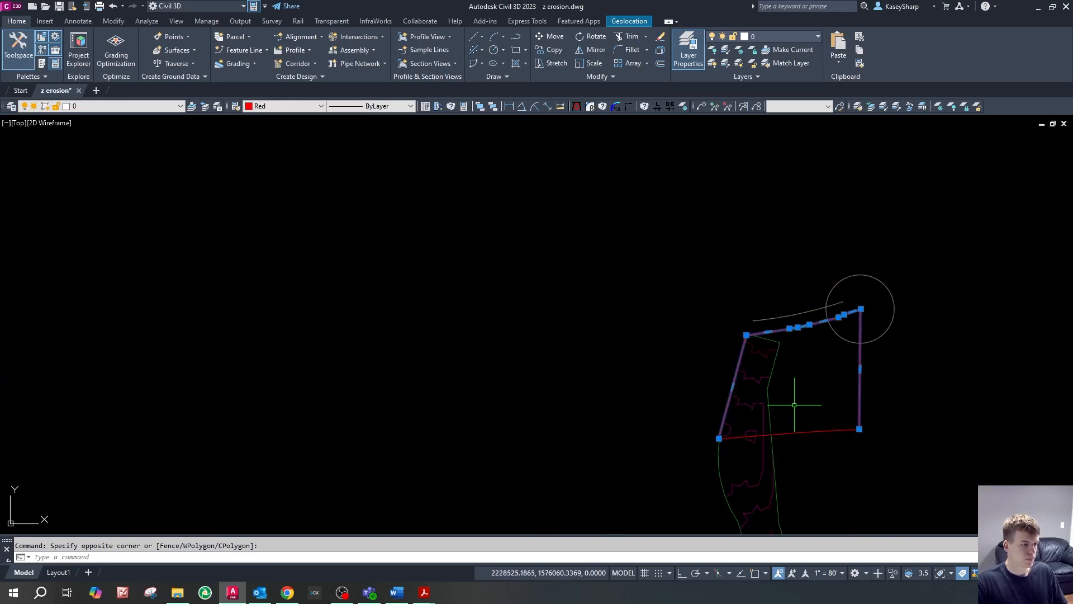
left_click(826, 425)
scroll(783, 383, "down", 4)
scroll(784, 383, "up", 6)
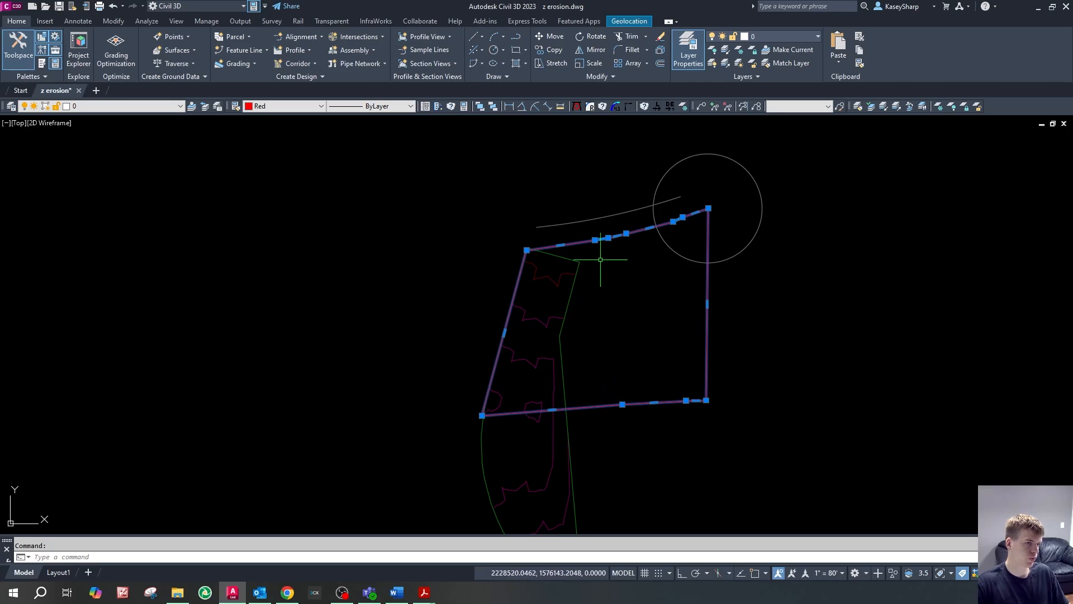
- Measure the area of the joined northern drainage outline with the aaa command, and inspect the outline
type("aaa")
key("Return")
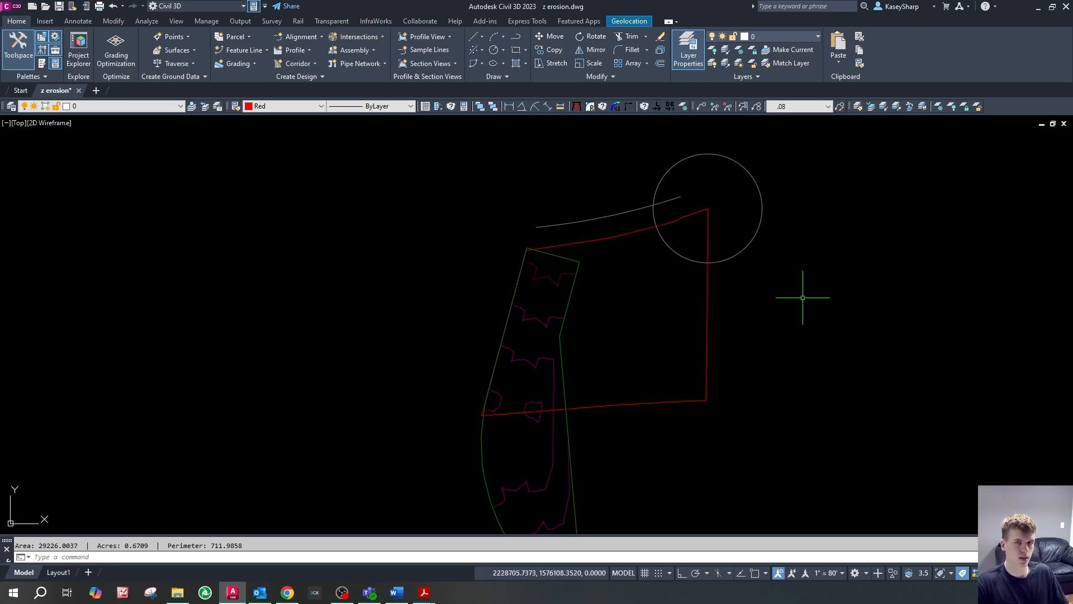
scroll(653, 260, "up", 2)
scroll(637, 223, "down", 4)
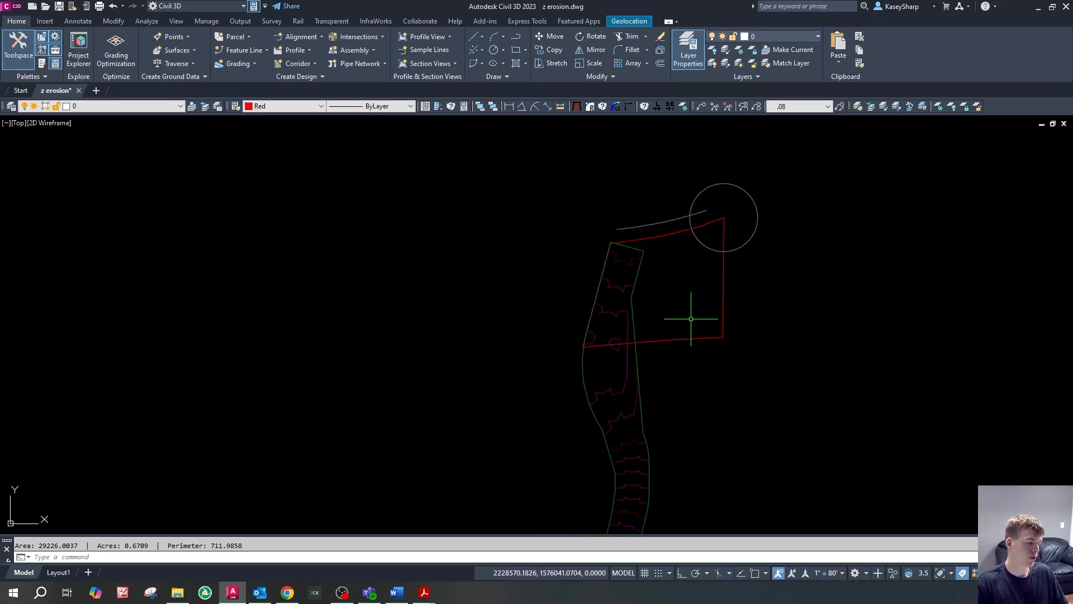
scroll(680, 296, "up", 2)
scroll(680, 297, "up", 2)
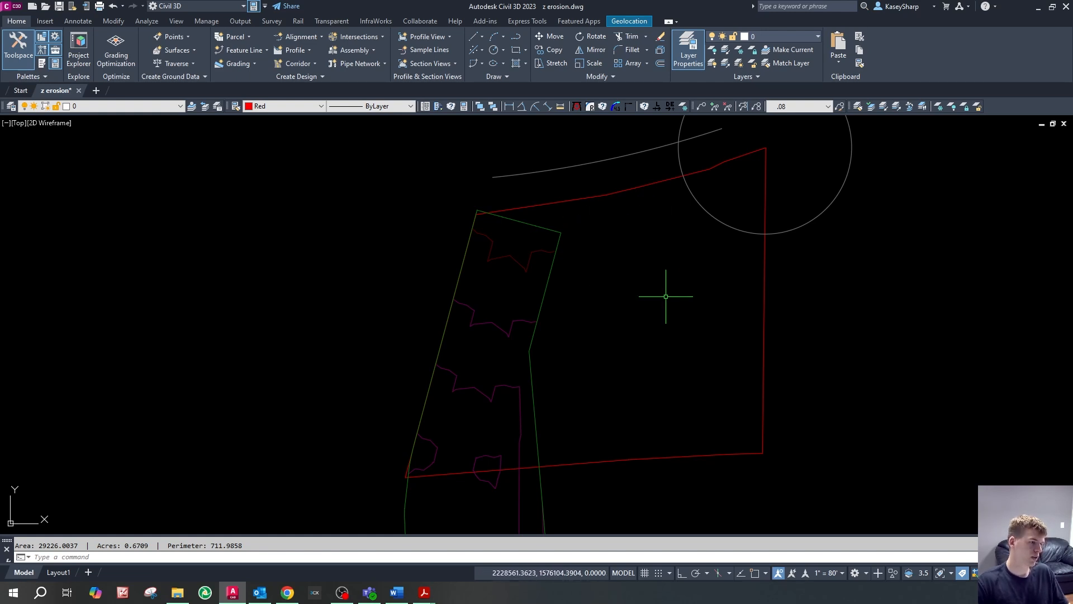
- Switch to the GSWCC Erosion Field Manual PDF and read the drainage area limits for the Sd4-A and Sd4-B outlets
mouse_move(441, 596)
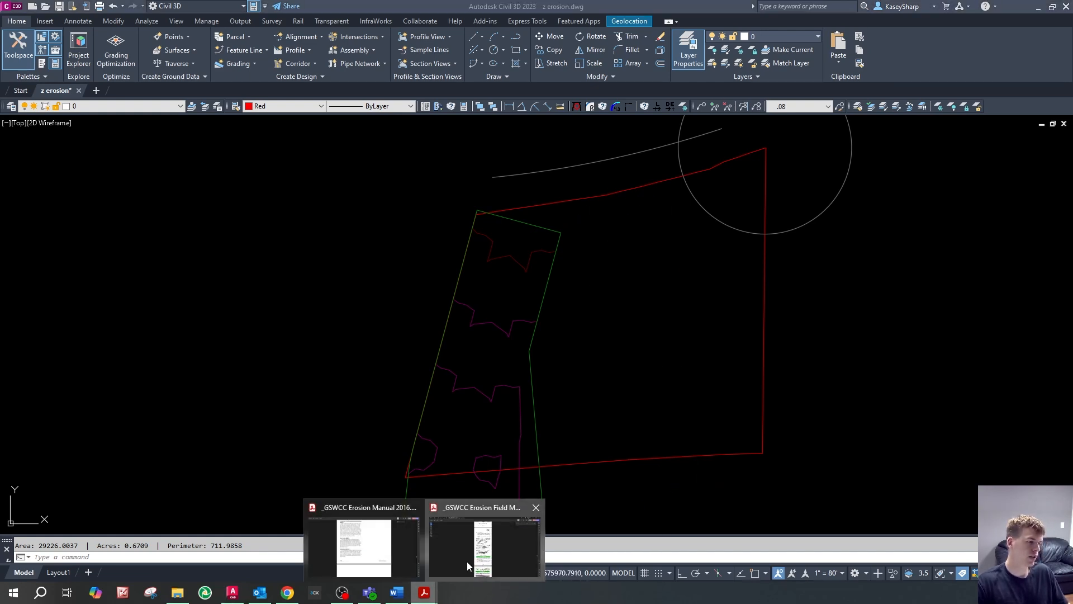
left_click(467, 561)
scroll(532, 273, "up", 10)
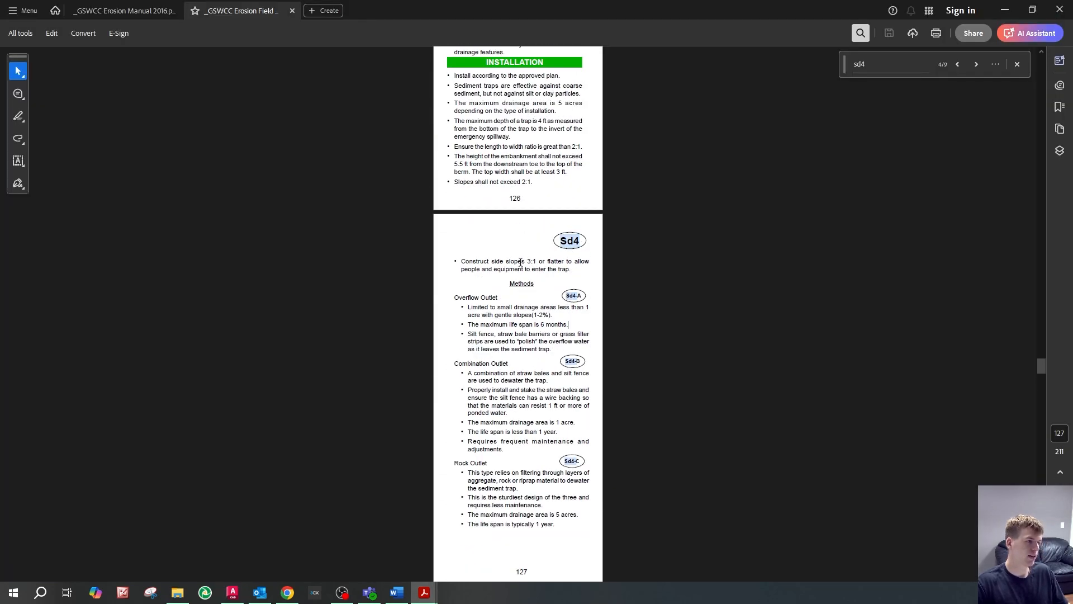
scroll(528, 291, "up", 5, "ctrl")
scroll(525, 314, "up", 2, "ctrl")
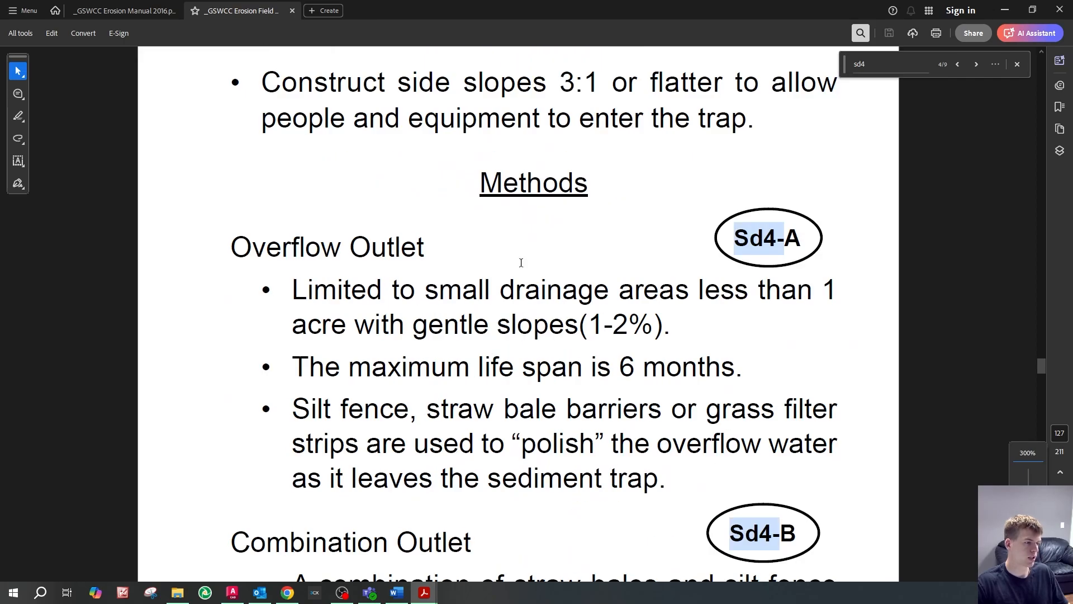
scroll(464, 461, "down", 4)
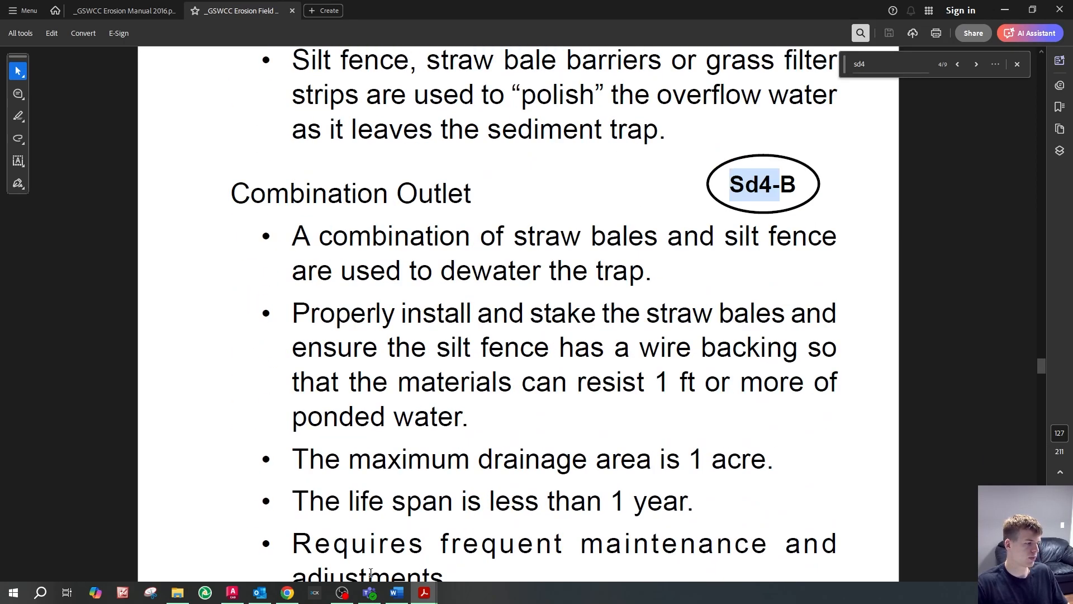
- Return to Civil 3D and break the joined outline at the endpoint on the dividing line's eastern end
left_click(233, 592)
scroll(551, 252, "down", 3)
scroll(508, 300, "up", 3)
left_click(574, 297)
left_click(574, 297)
key("Escape")
type("br")
key("space")
scroll(608, 346, "up", 3)
right_click(602, 348, "shift")
key("e")
left_click(588, 345)
left_click(570, 315)
- Break the outline at the dividing line's western endpoint, and delete the perimeter portion so only the dividing line is kept
key("Escape")
scroll(364, 362, "up", 5)
type("br")
scroll(364, 359, "up", 3)
right_click(343, 350, "shift")
key("e")
left_click(345, 350)
left_click(353, 329)
key("Escape")
key("Delete")
scroll(427, 332, "down", 3)
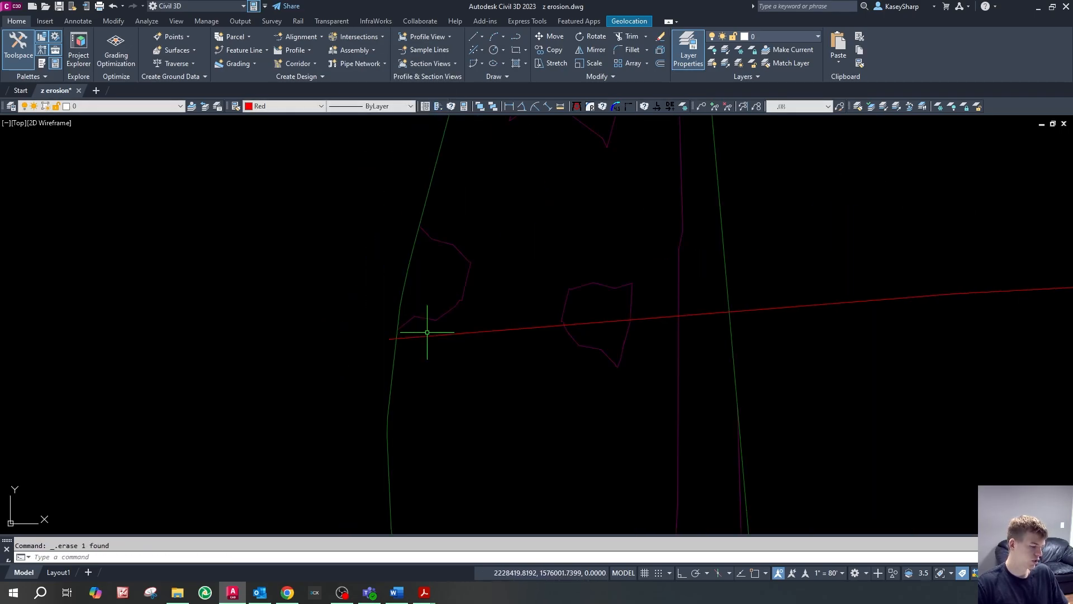
- Restore the layers hidden by the isolation using the cs command
type("cs")
key("space")
scroll(501, 256, "down", 8)
scroll(514, 234, "up", 5)
scroll(458, 385, "down", 2)
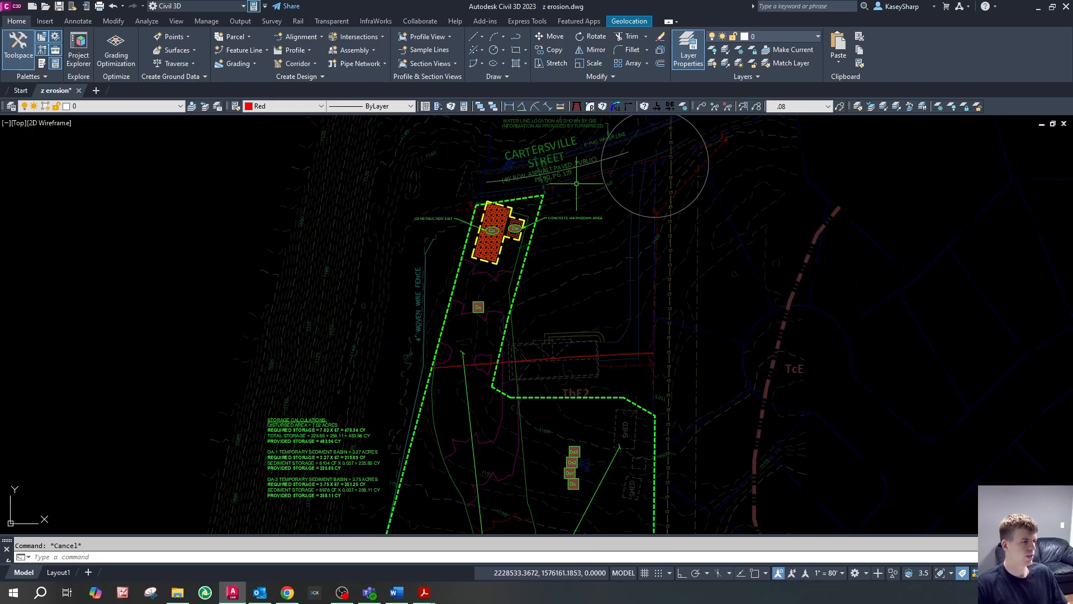
- Examine the storage calculations against the site's drainage areas, and inspect the Sd1-S silt fence along the southern boundaries
scroll(514, 218, "down", 3)
scroll(515, 226, "up", 3)
scroll(503, 252, "down", 3)
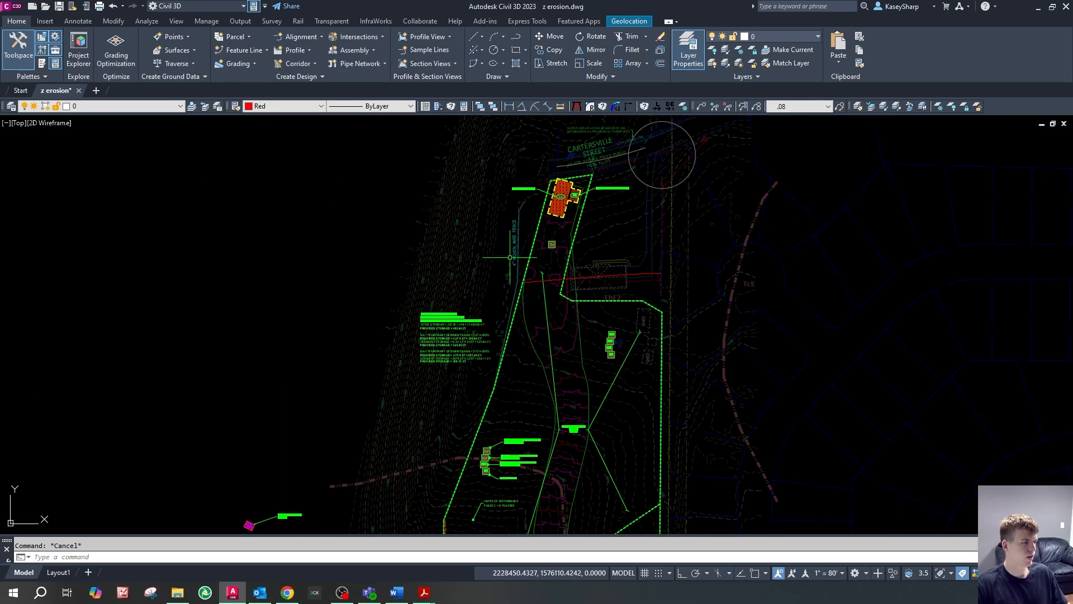
scroll(455, 340, "up", 6)
scroll(461, 167, "down", 2)
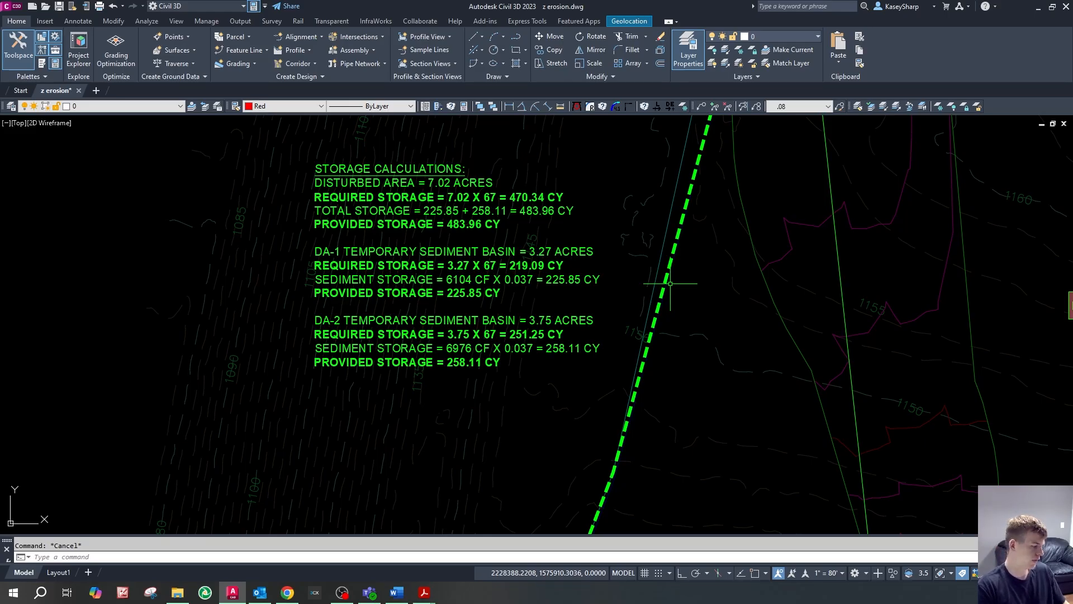
scroll(571, 269, "down", 13)
scroll(564, 338, "up", 6)
scroll(603, 455, "up", 4)
scroll(609, 475, "up", 4)
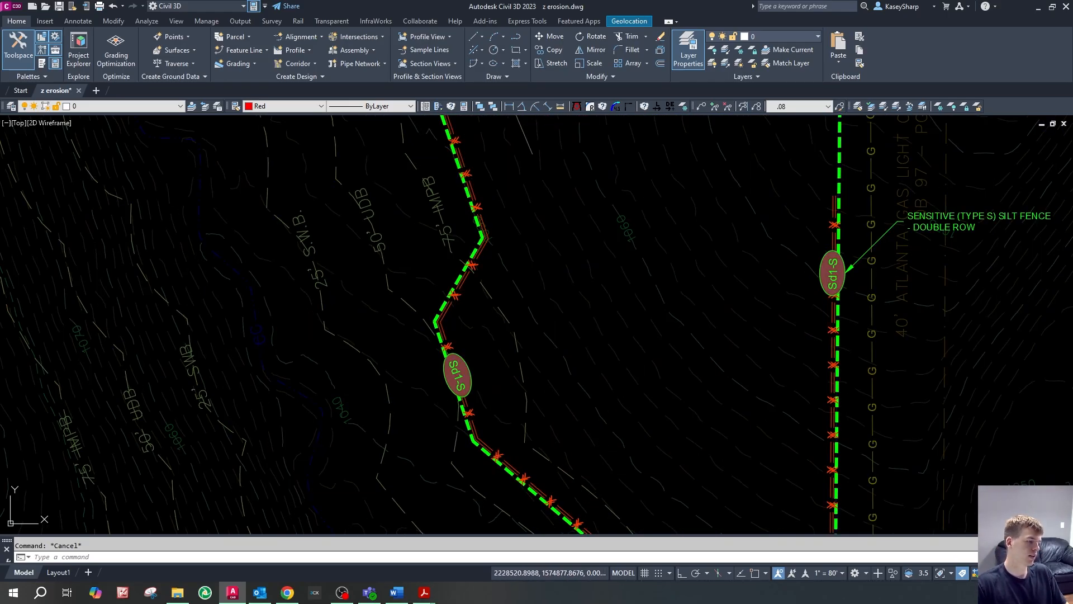
scroll(626, 442, "down", 12)
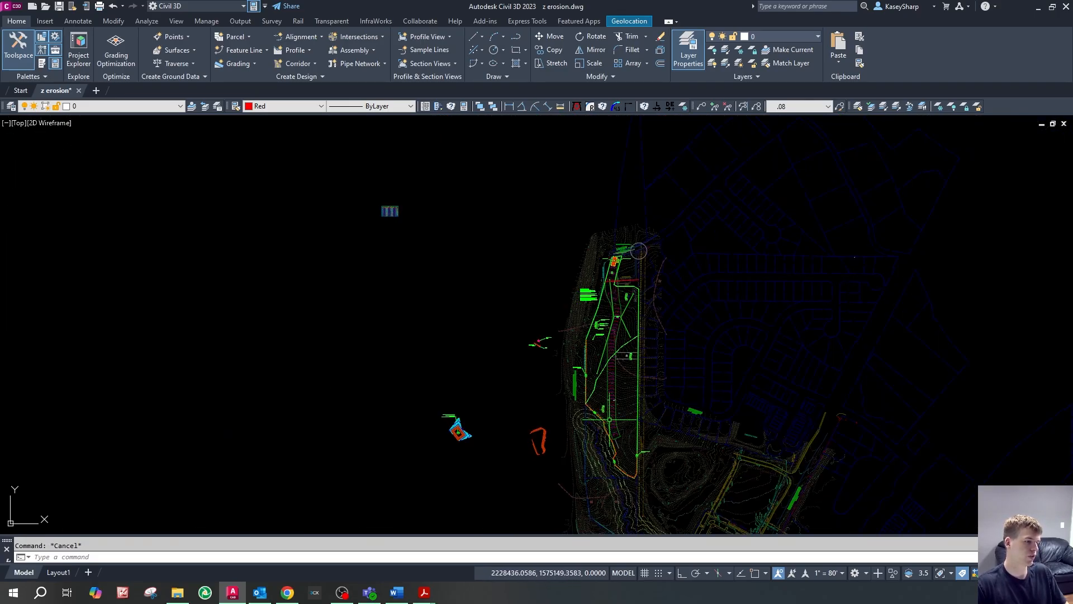
scroll(611, 282, "up", 2)
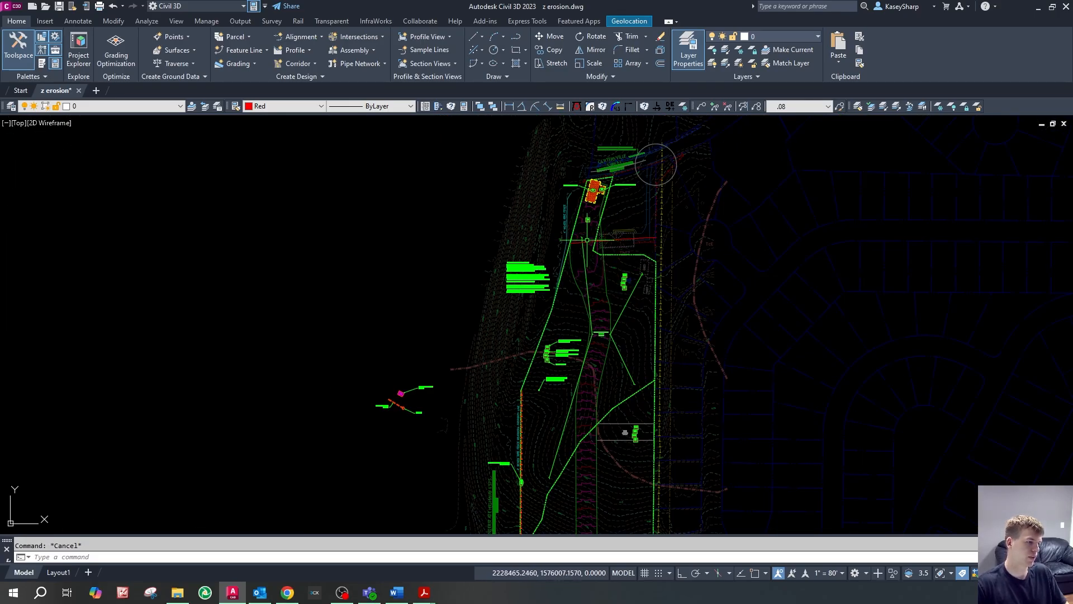
scroll(649, 225, "down", 2)
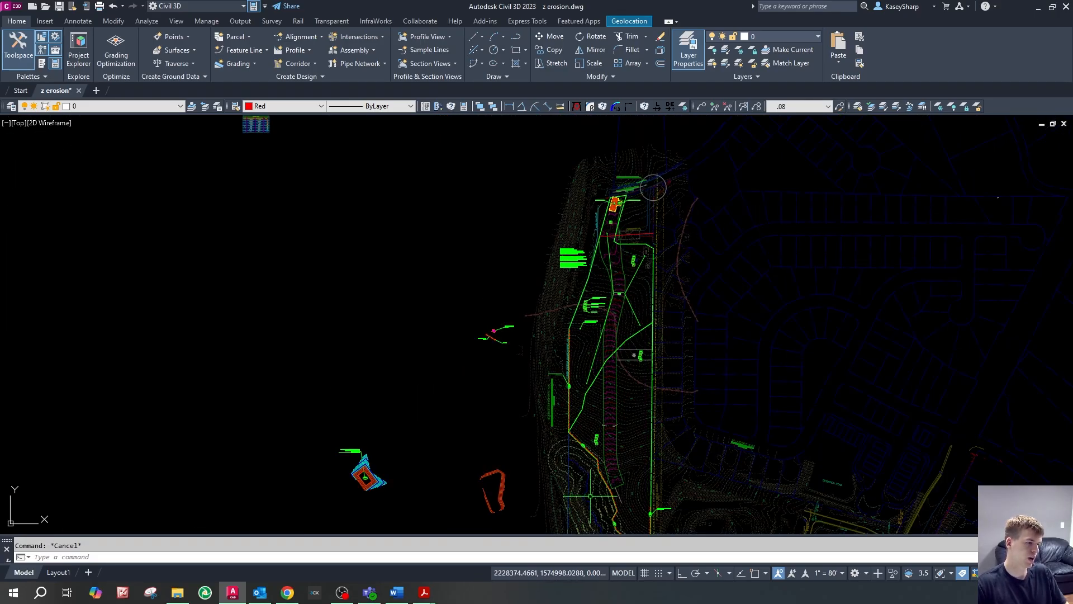
scroll(593, 274, "up", 6)
scroll(637, 287, "down", 4)
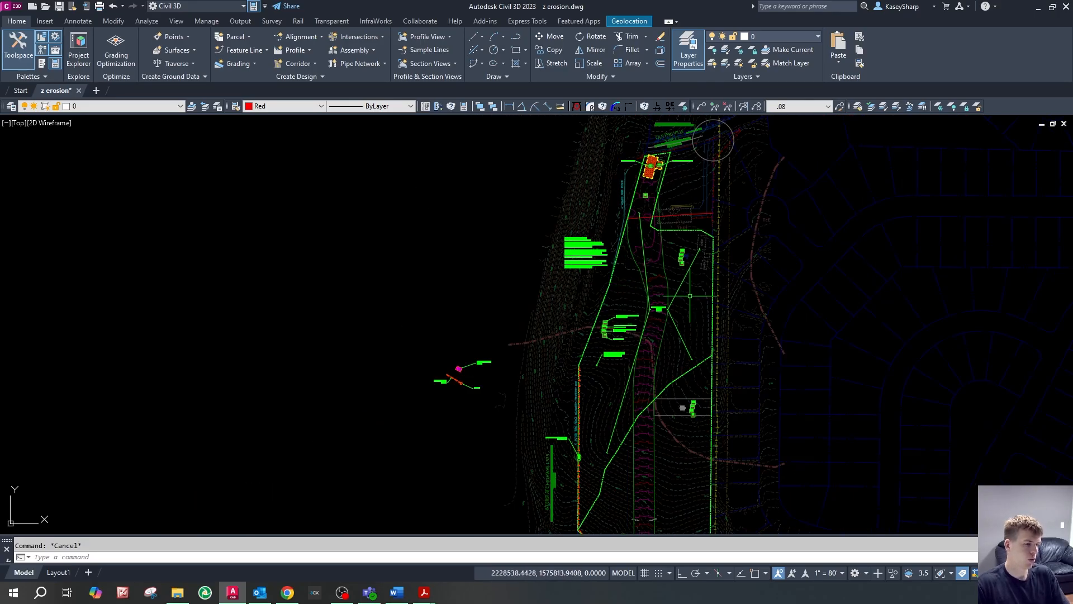
- Examine the northern drainage area, its western boundary, and the adjacent storage calculations
scroll(636, 287, "up", 1)
scroll(710, 269, "down", 1)
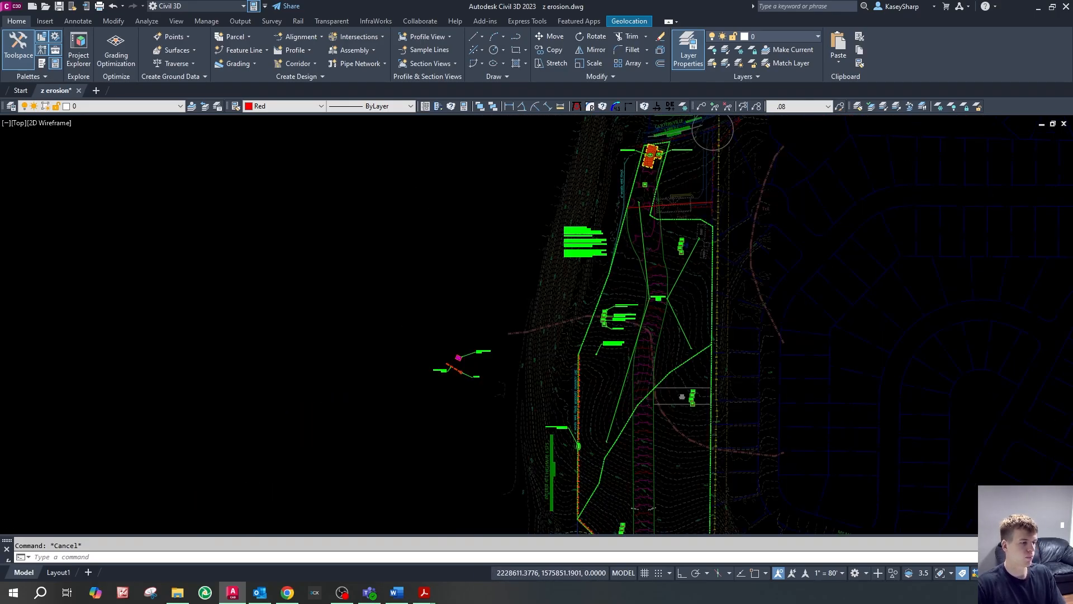
scroll(710, 268, "down", 2)
scroll(654, 246, "up", 5)
scroll(654, 246, "down", 5)
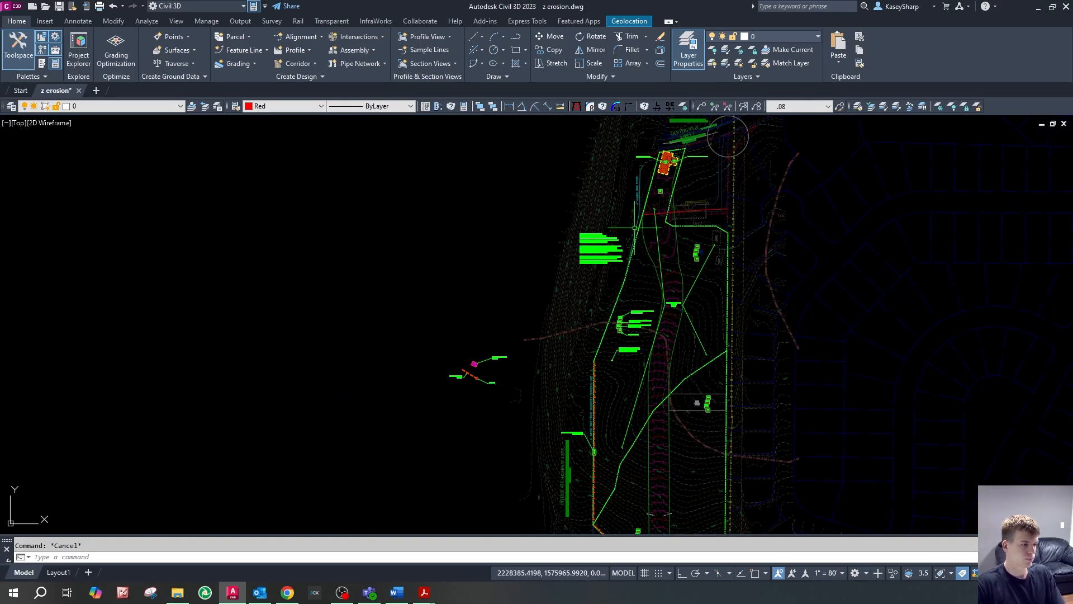
scroll(651, 246, "up", 5)
scroll(650, 245, "down", 4)
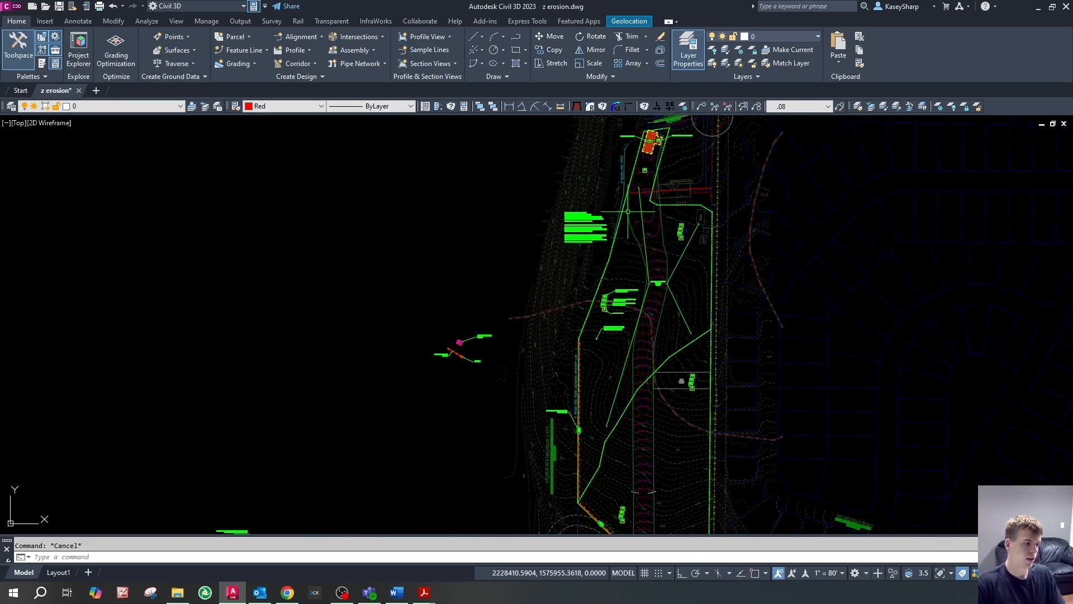
scroll(619, 247, "up", 2)
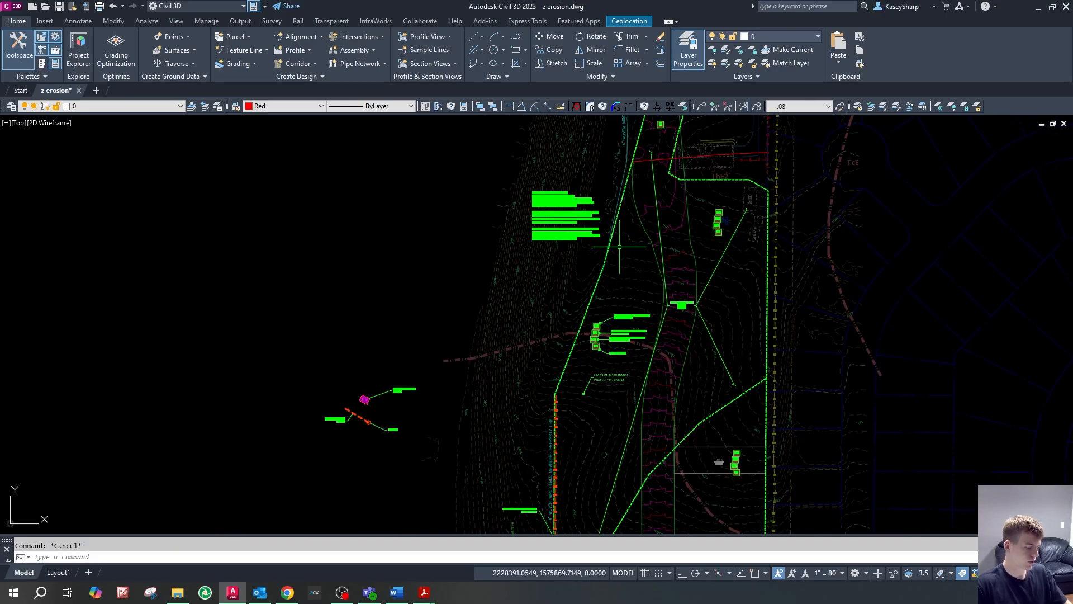
- Switch the displayed layers with the cs command to show the lot and road layout, and inspect the southwestern silt fence corner
key("Return")
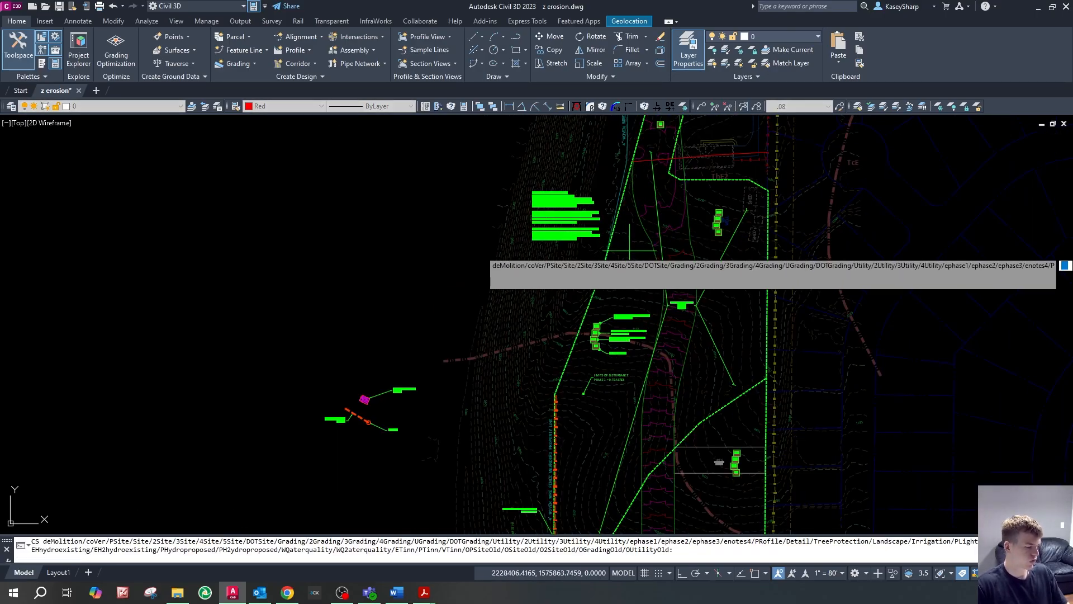
key("Return")
scroll(615, 375, "down", 3)
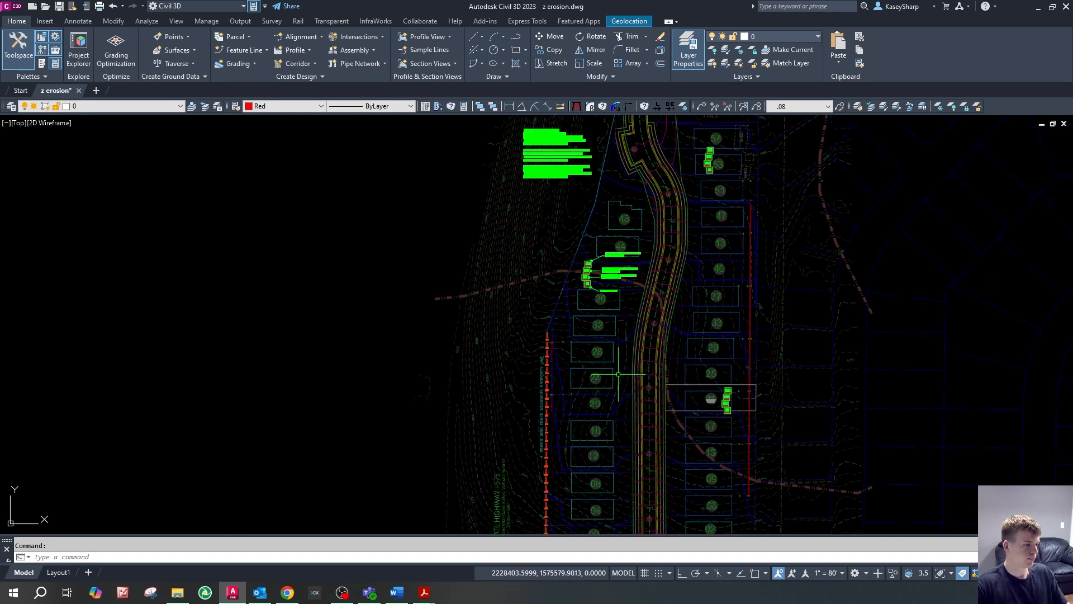
scroll(597, 394, "up", 5)
key("Escape")
scroll(597, 385, "down", 5)
scroll(623, 415, "up", 4)
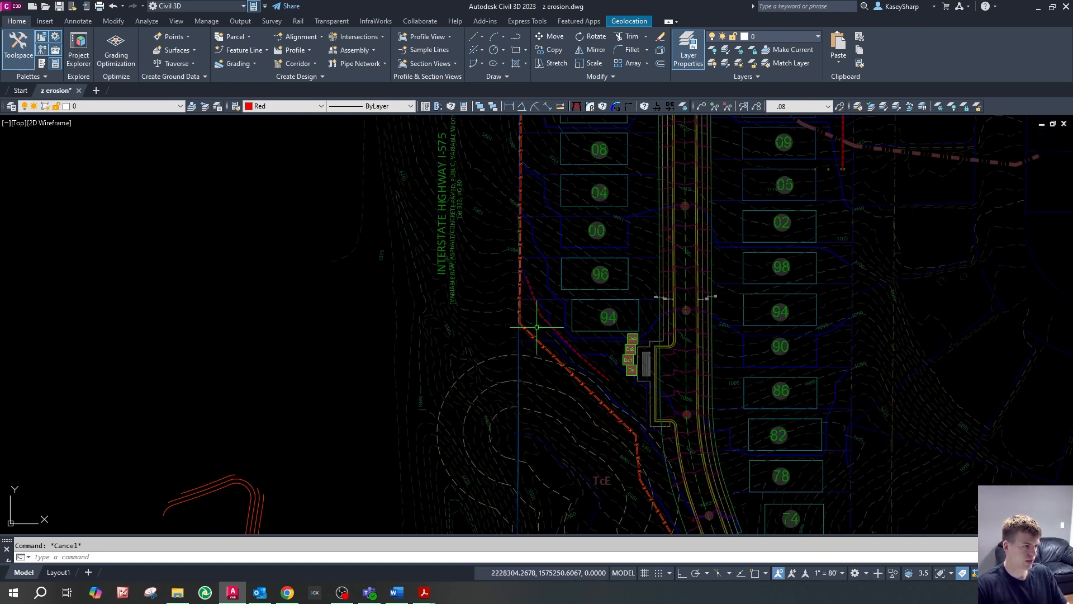
- Return to the drainage area view and start a polyline inside the western limits of disturbance, following the boundary south to the silt fence
type("pl")
key("Return")
scroll(599, 323, "down", 2)
scroll(611, 311, "up", 8)
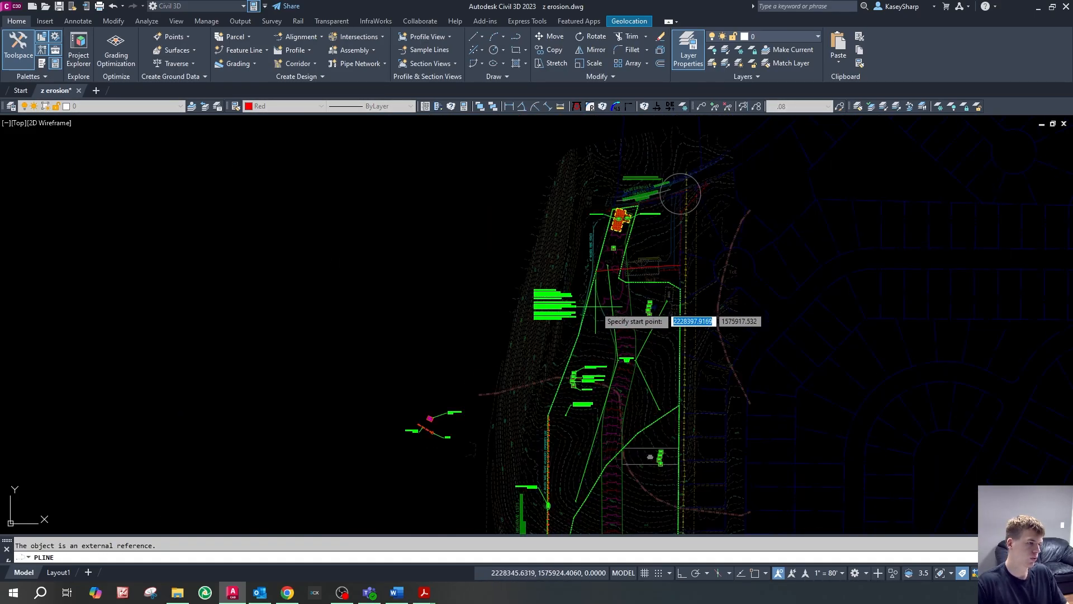
scroll(551, 168, "down", 5)
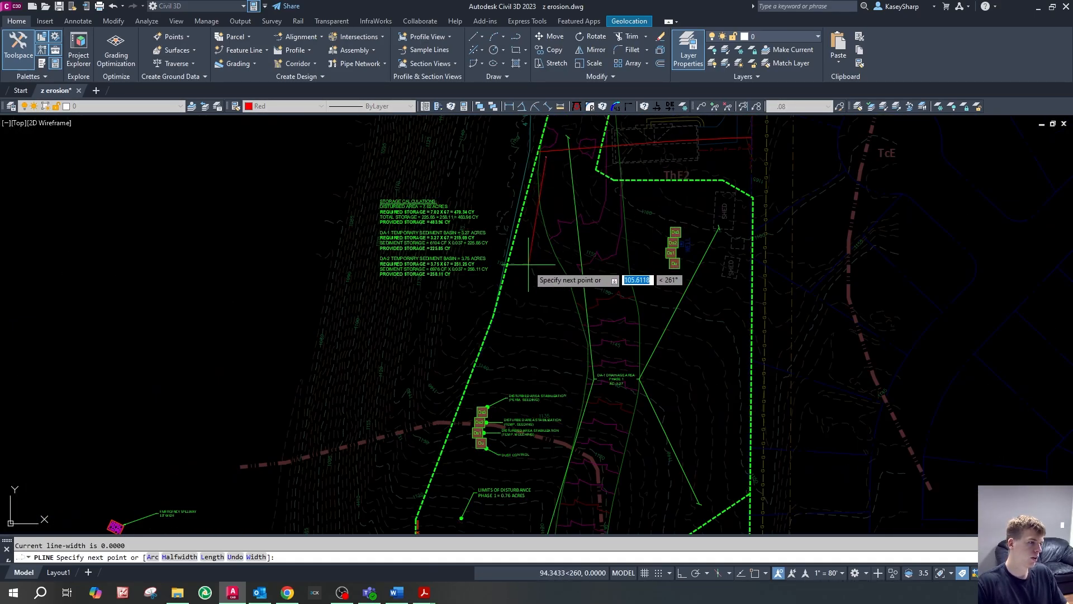
left_click(546, 158)
left_click(493, 344)
left_click(425, 514)
scroll(537, 291, "down", 4)
scroll(555, 308, "up", 8)
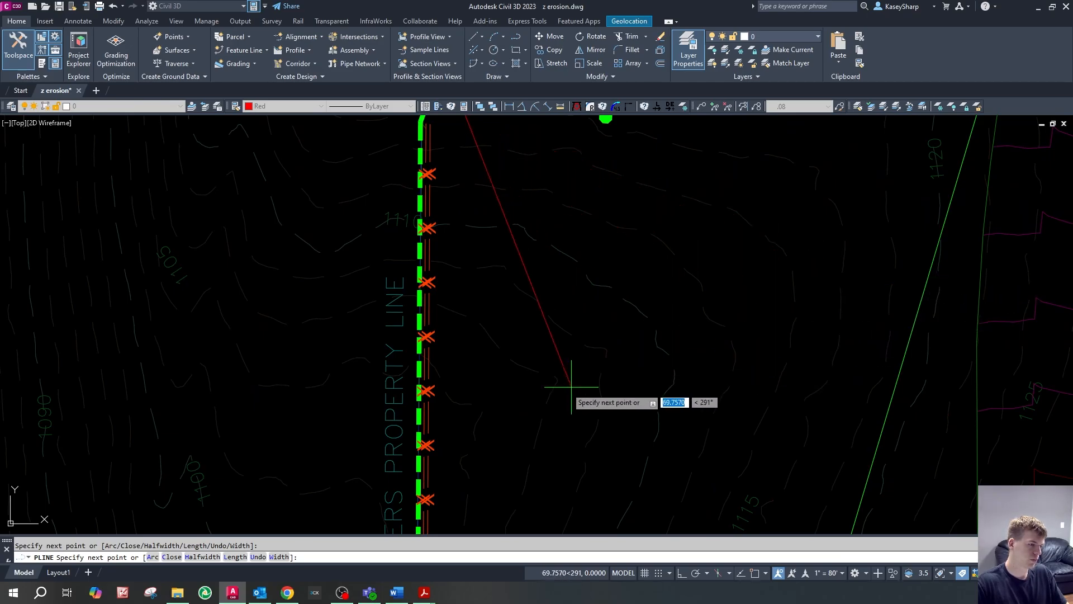
- Undo the last polyline vertex and extend the line south alongside the western silt fence to the corner where it turns southeast
scroll(463, 321, "down", 3)
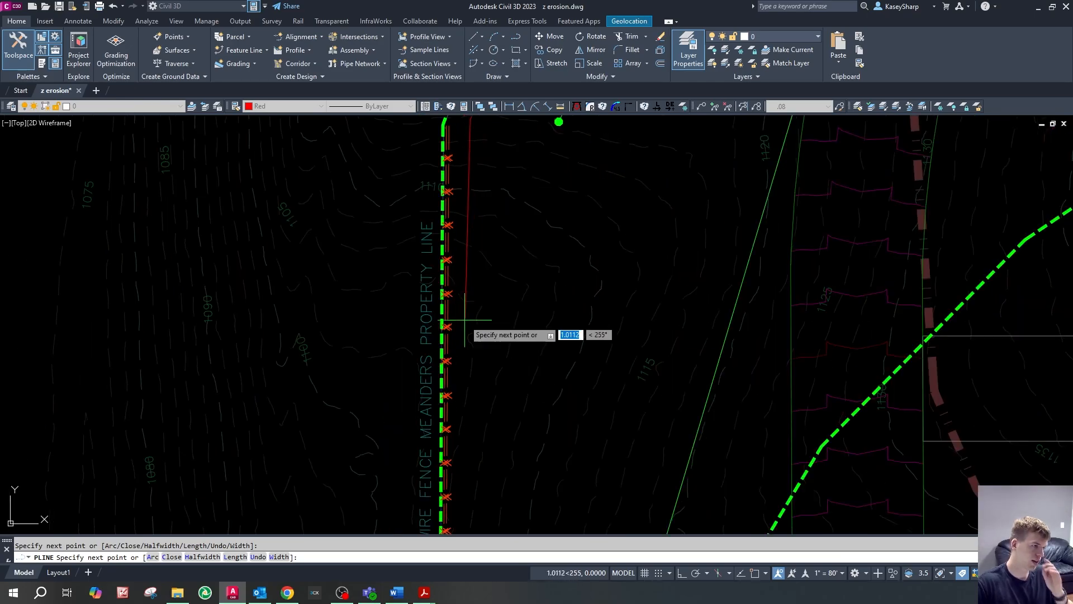
scroll(492, 259, "down", 2)
scroll(492, 259, "down", 3)
scroll(491, 259, "up", 7)
key("ctrl+z")
scroll(538, 183, "down", 8)
scroll(525, 447, "up", 6)
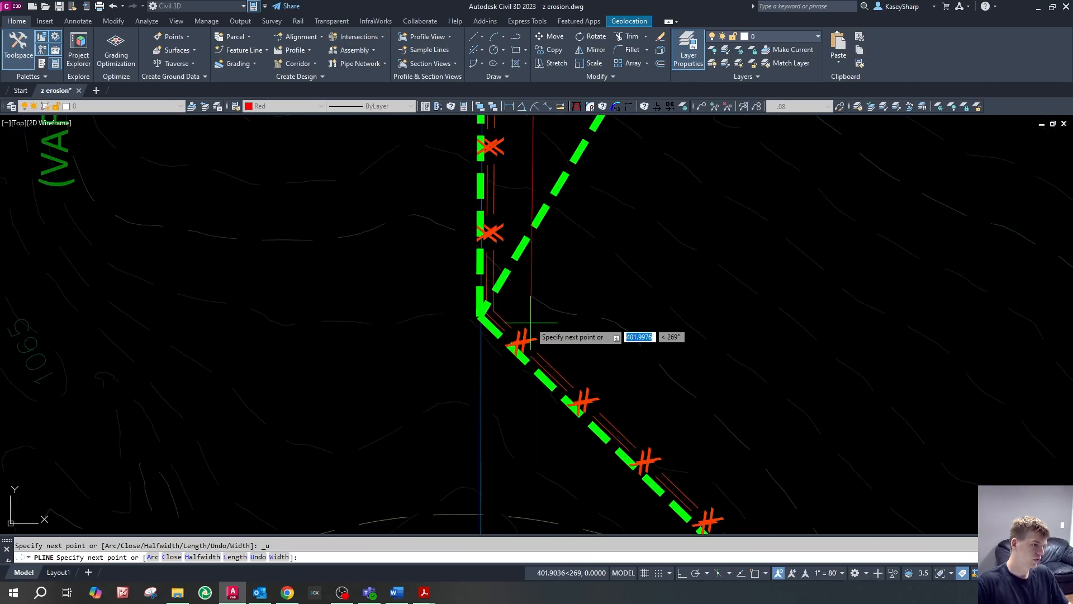
left_click(525, 277)
scroll(606, 257, "down", 6)
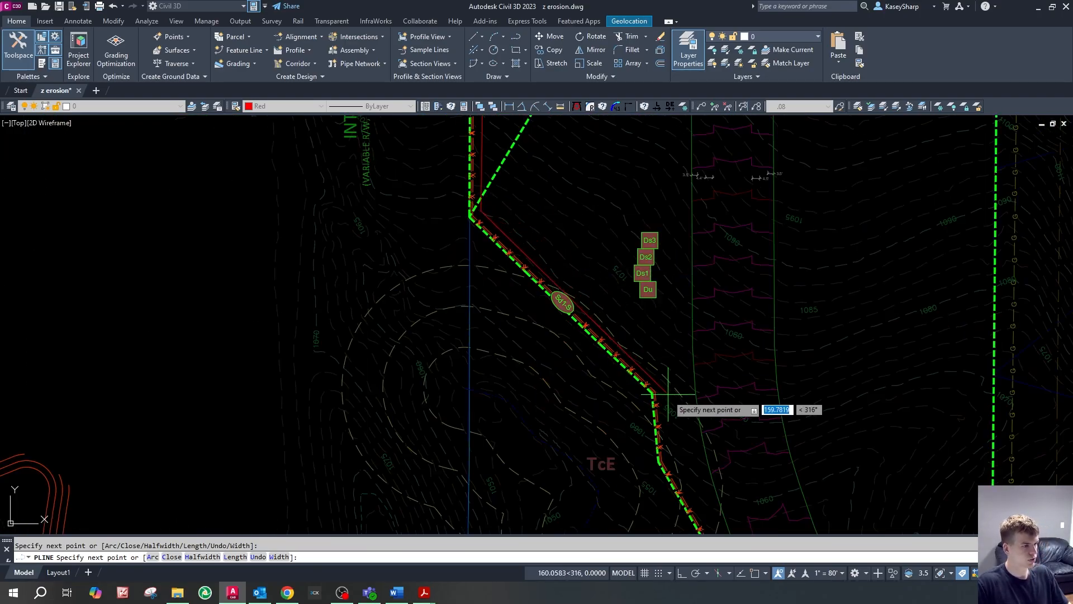
- Continue the polyline southeast inside the silt fence, past the Sd1-S symbol and around the next bend in the boundary
scroll(649, 391, "up", 5)
scroll(639, 336, "down", 3)
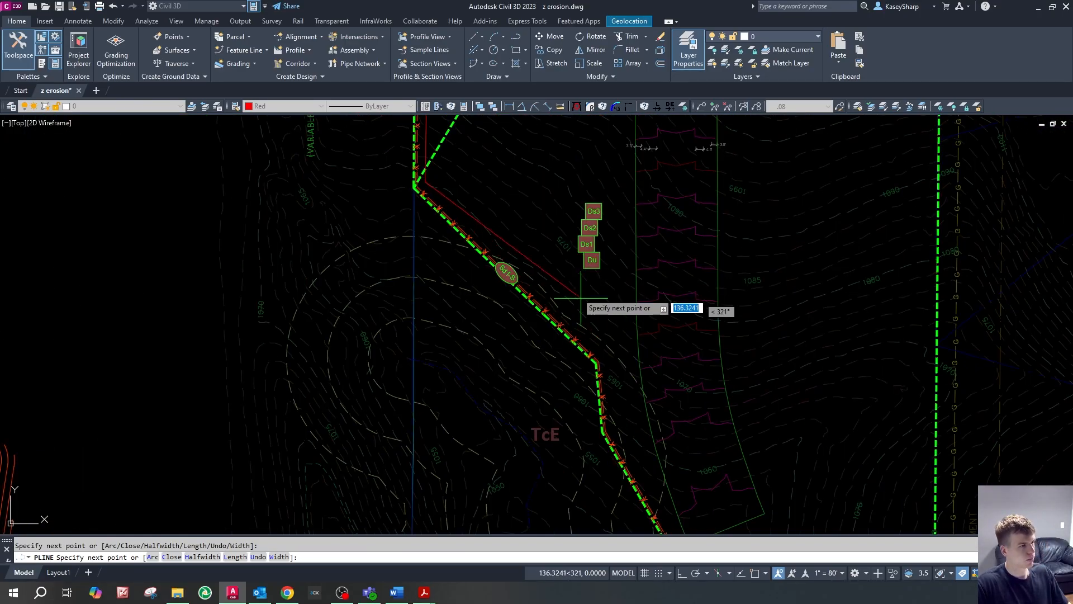
scroll(516, 226, "up", 1)
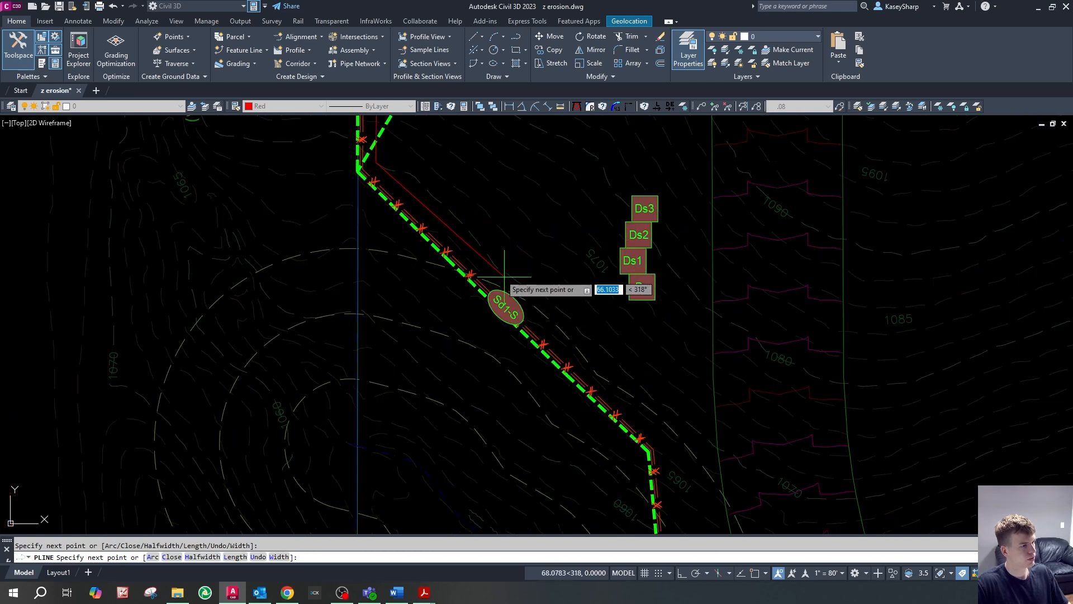
left_click(483, 264)
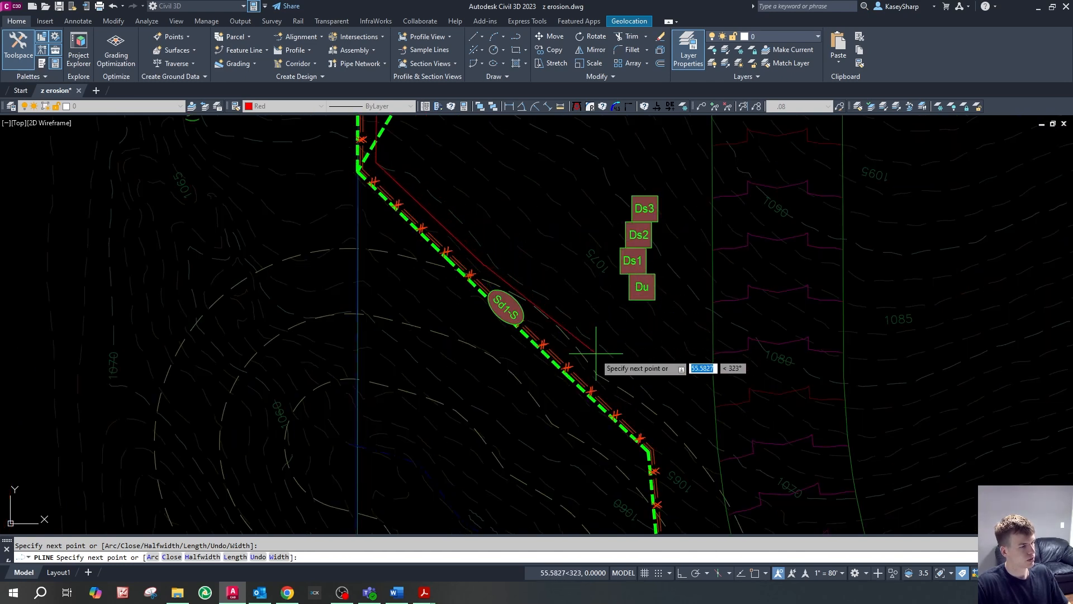
scroll(562, 267, "down", 2)
scroll(615, 285, "up", 3)
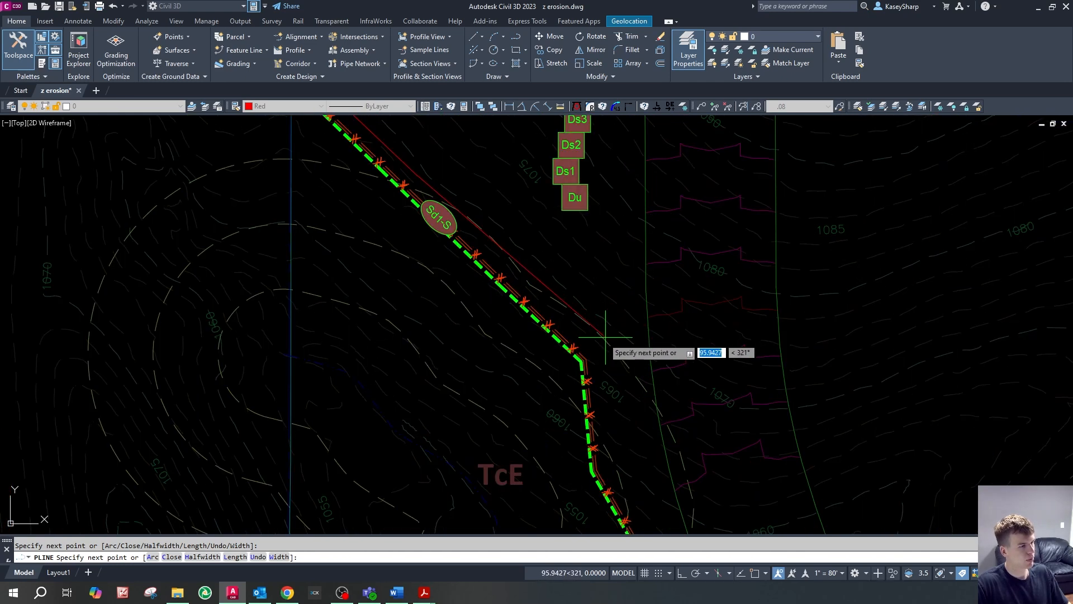
scroll(599, 299, "up", 4)
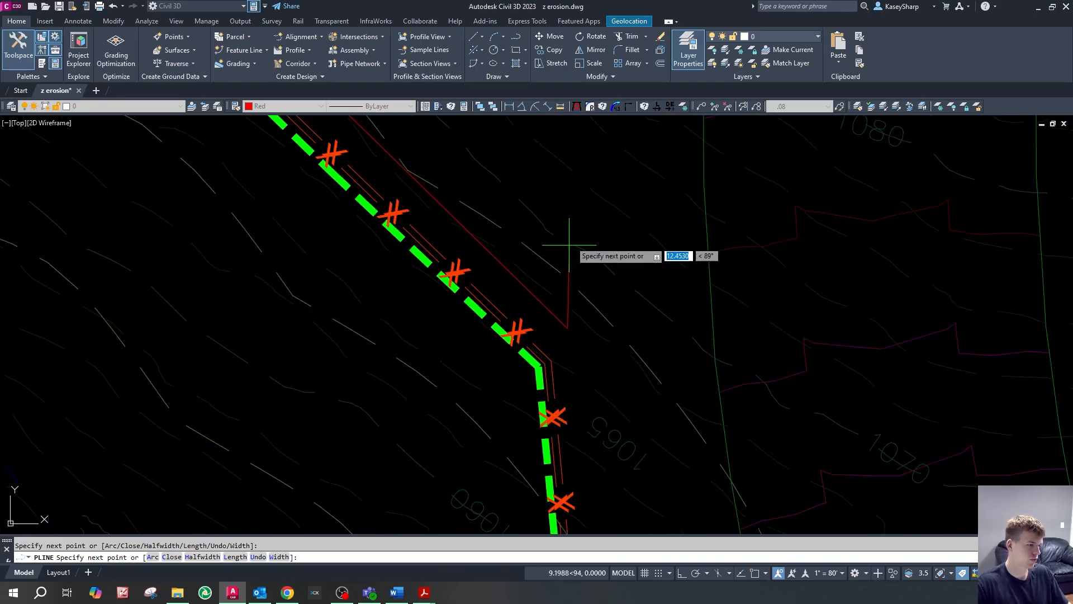
scroll(582, 230, "down", 4)
scroll(608, 331, "up", 2)
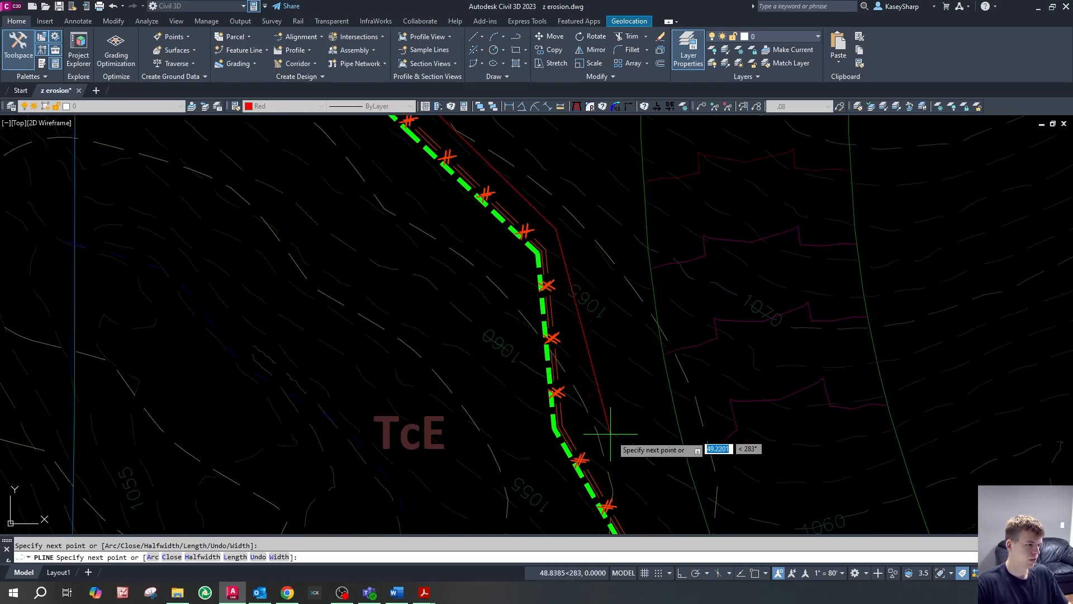
scroll(601, 232, "down", 4)
scroll(649, 355, "up", 4)
left_click(642, 406)
- Extend the polyline south past the proposed road's end and finish it upslope of the southern Sd1-S symbol
scroll(642, 166, "down", 6)
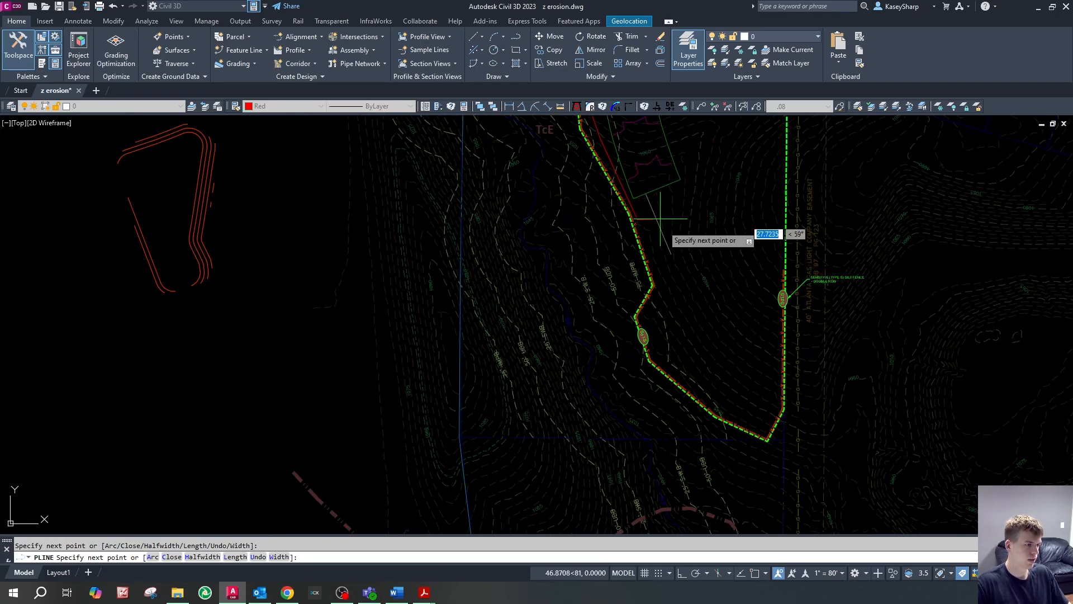
scroll(676, 306, "up", 4)
left_click(637, 255)
left_click(674, 365)
scroll(732, 369, "up", 2)
scroll(617, 258, "down", 4)
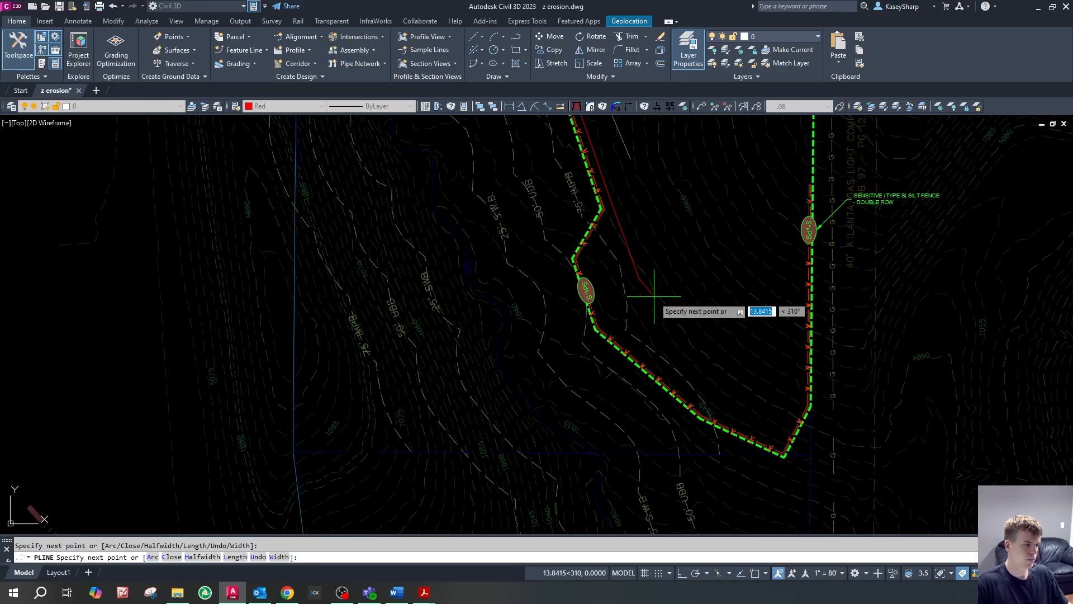
scroll(653, 290, "up", 6)
key("Escape")
key("Escape")
- Match the polyline to the silt fence's CE-12PH-BMPS layer properties and set its linetype to DIRECTION
left_click(588, 244)
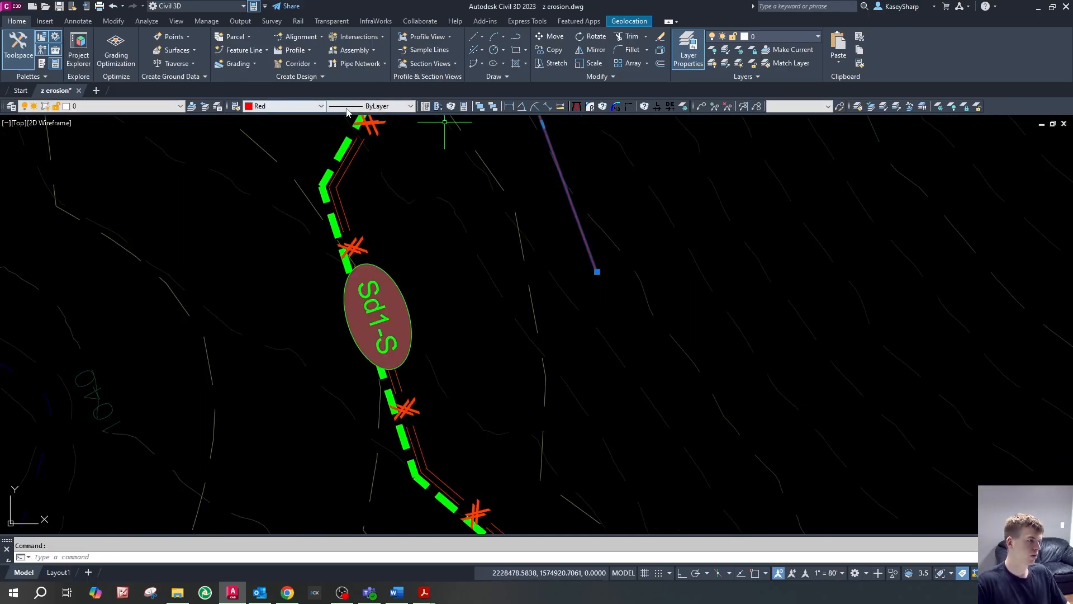
left_click(347, 108)
left_click(412, 180)
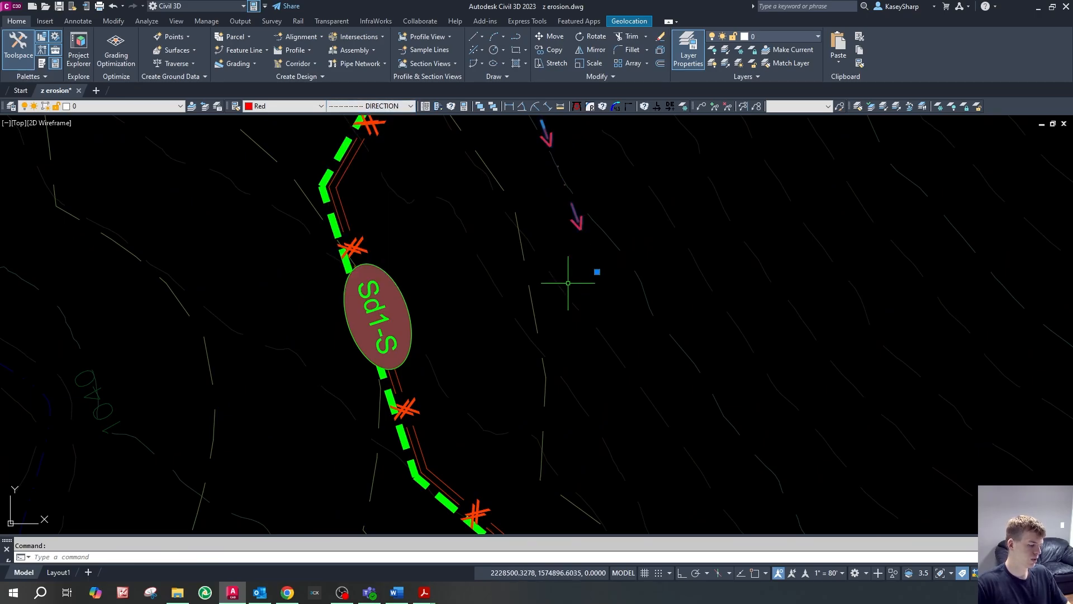
left_click(354, 241)
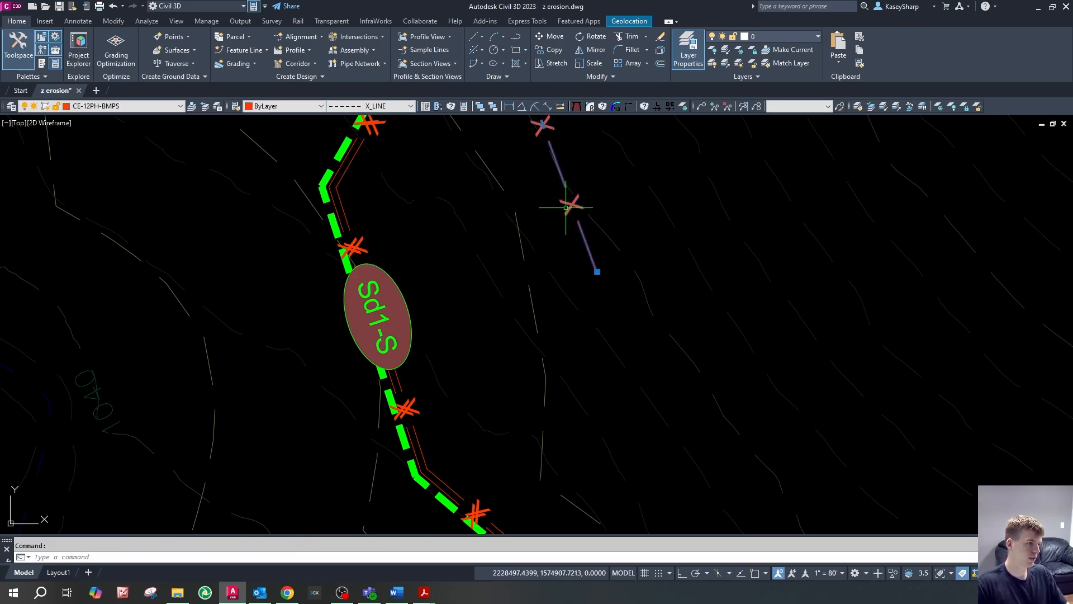
left_click(386, 106)
key("Escape")
scroll(615, 330, "down", 8)
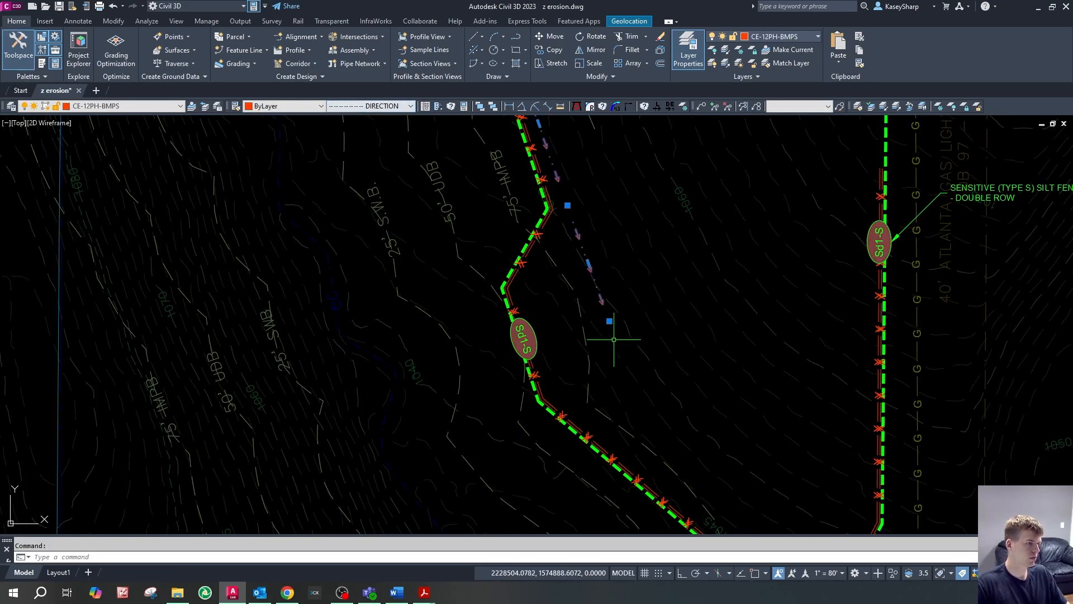
- Offset the directional flow line by 1 to both sides along the western silt fence
scroll(585, 259, "down", 3)
scroll(610, 271, "up", 10)
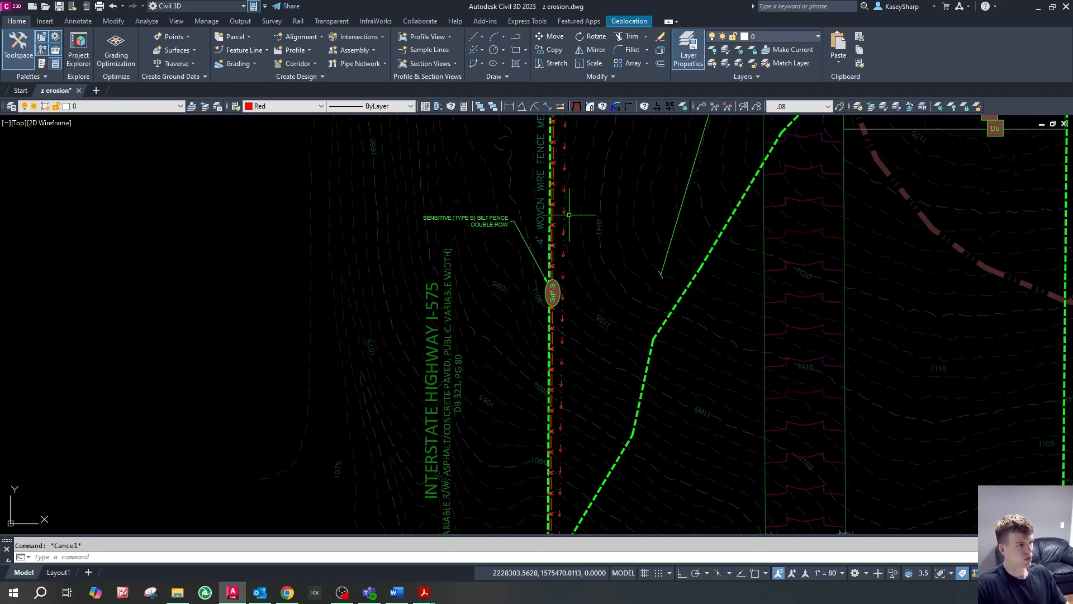
type("o")
key("Return")
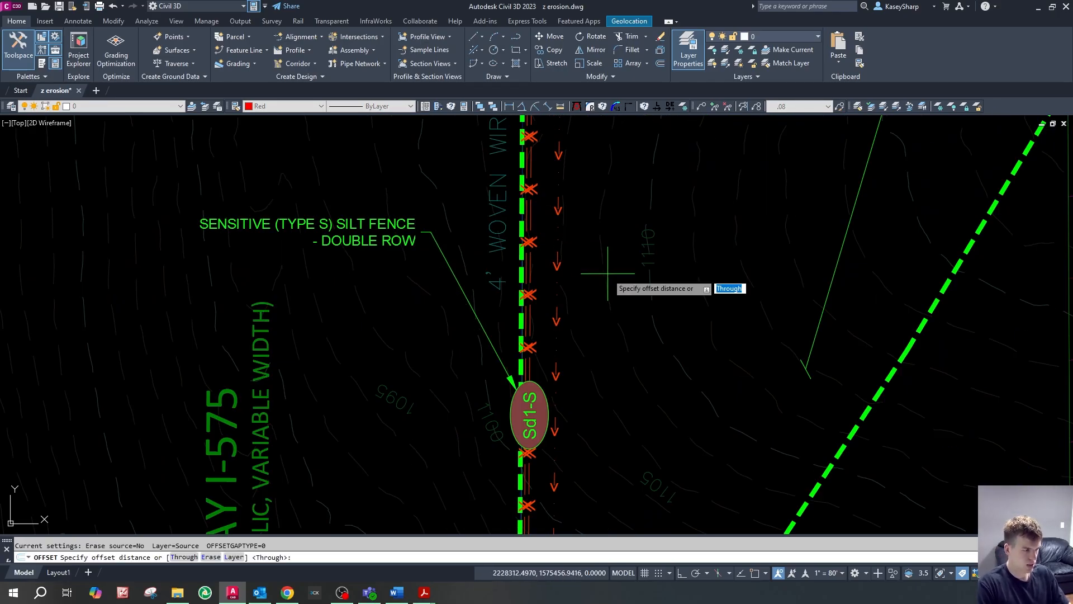
type("1")
key("Return")
scroll(576, 271, "up", 2)
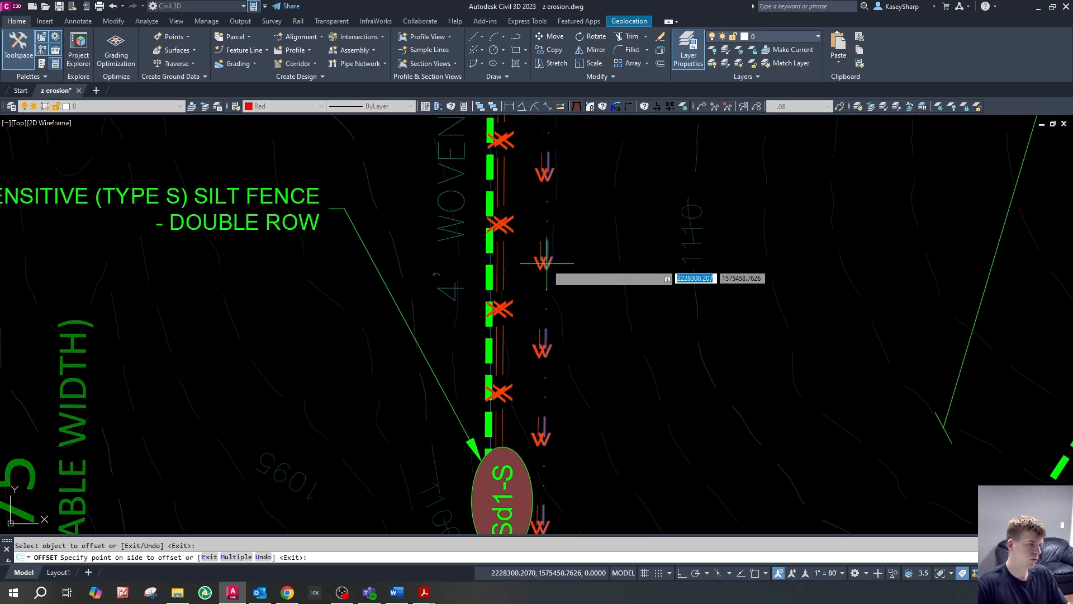
left_click(547, 265)
scroll(551, 266, "up", 4)
key("Escape")
- Set the two offset lines to the Continuous linetype and the colour cyan
left_click(517, 259)
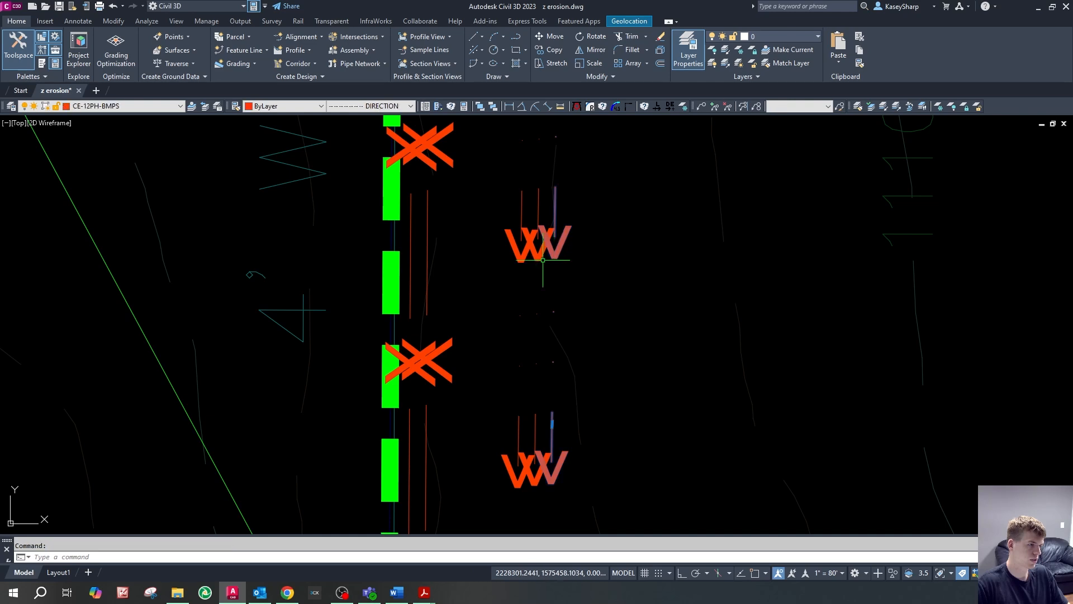
left_click(366, 107)
left_click(374, 136)
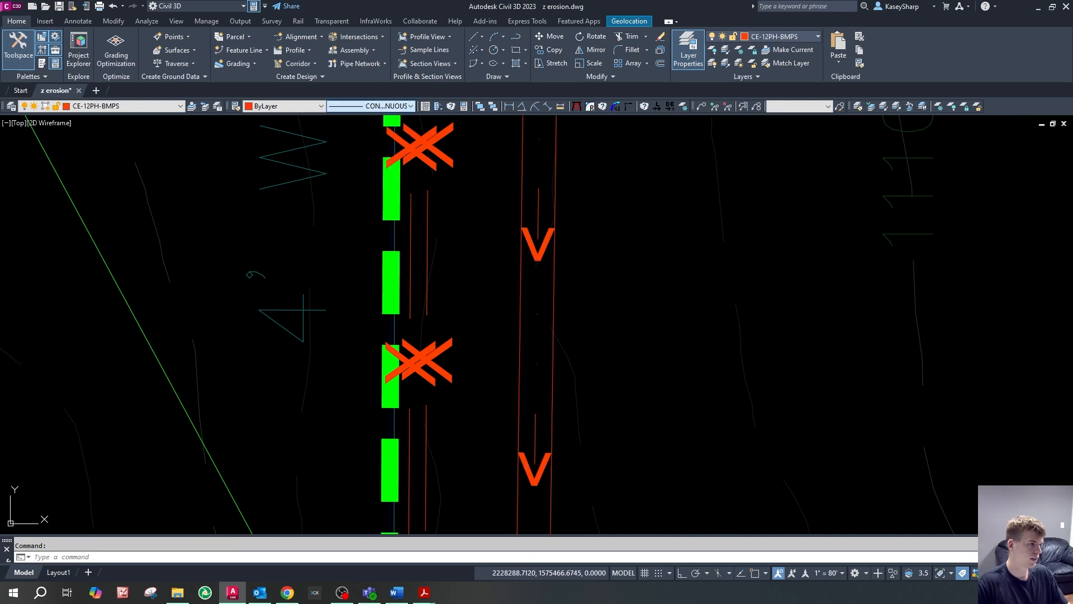
left_click(313, 107)
left_click(283, 166)
key("Escape")
scroll(582, 274, "down", 10)
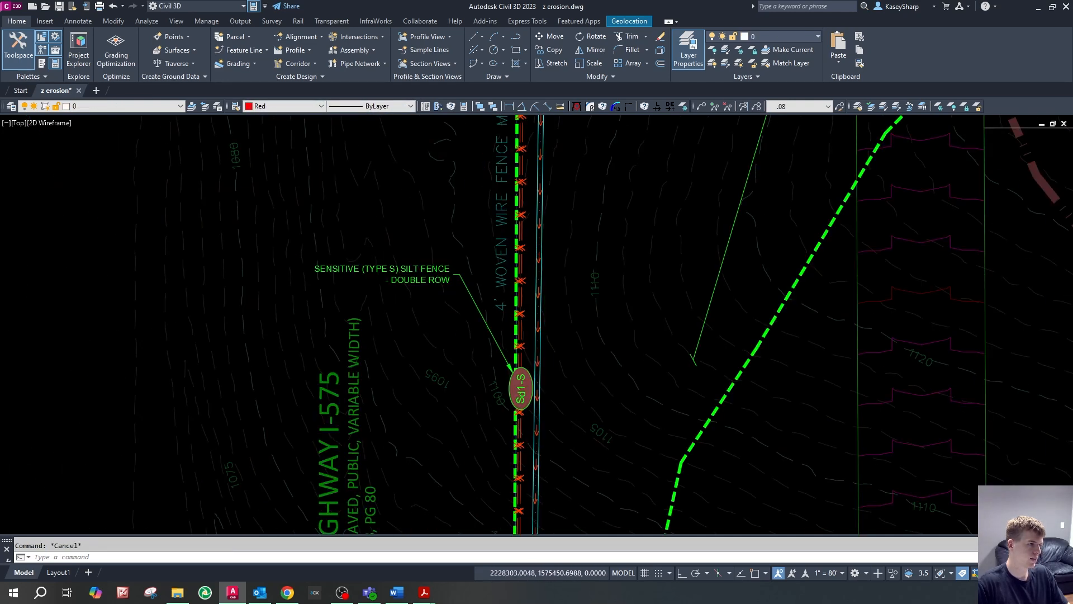
- Inspect the flow line's southern end, and switch the displayed layers to compare it with the proposed site layout
scroll(583, 264, "up", 10)
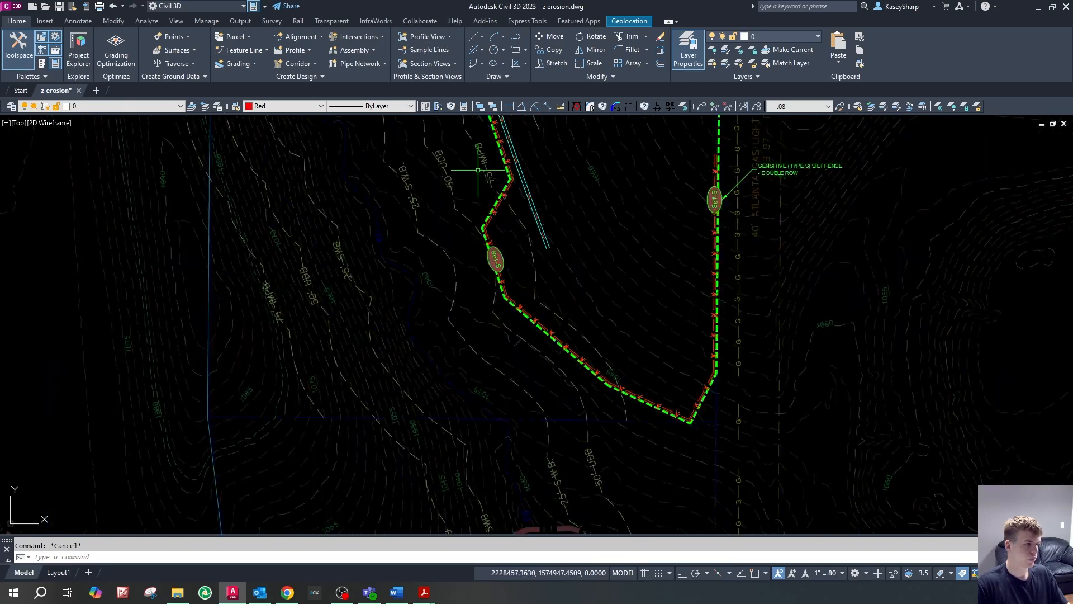
scroll(546, 175, "up", 2)
scroll(503, 283, "down", 3)
scroll(642, 419, "up", 4)
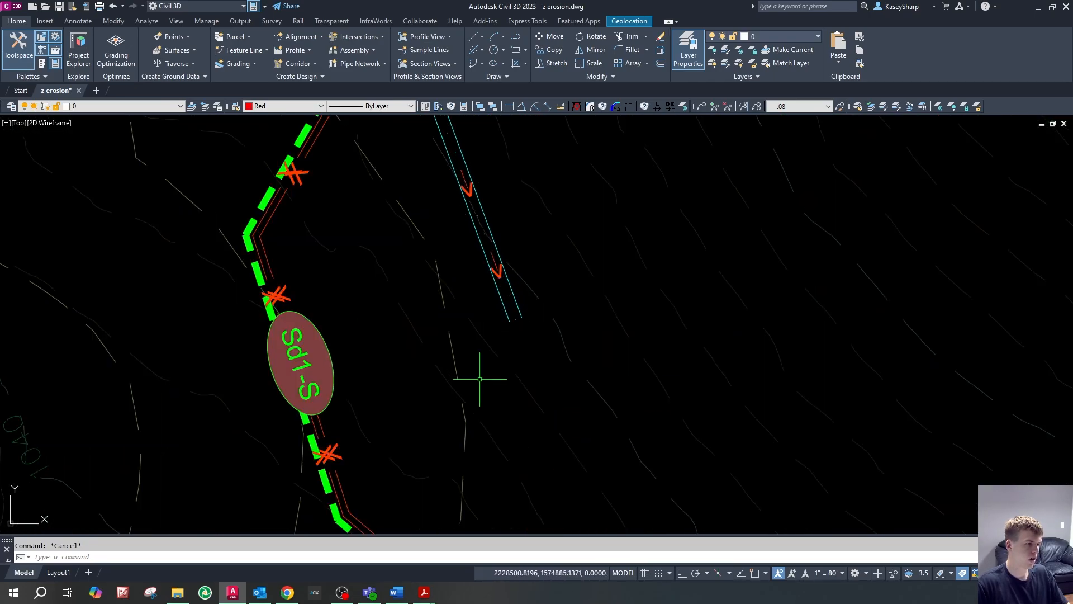
scroll(517, 208, "down", 4)
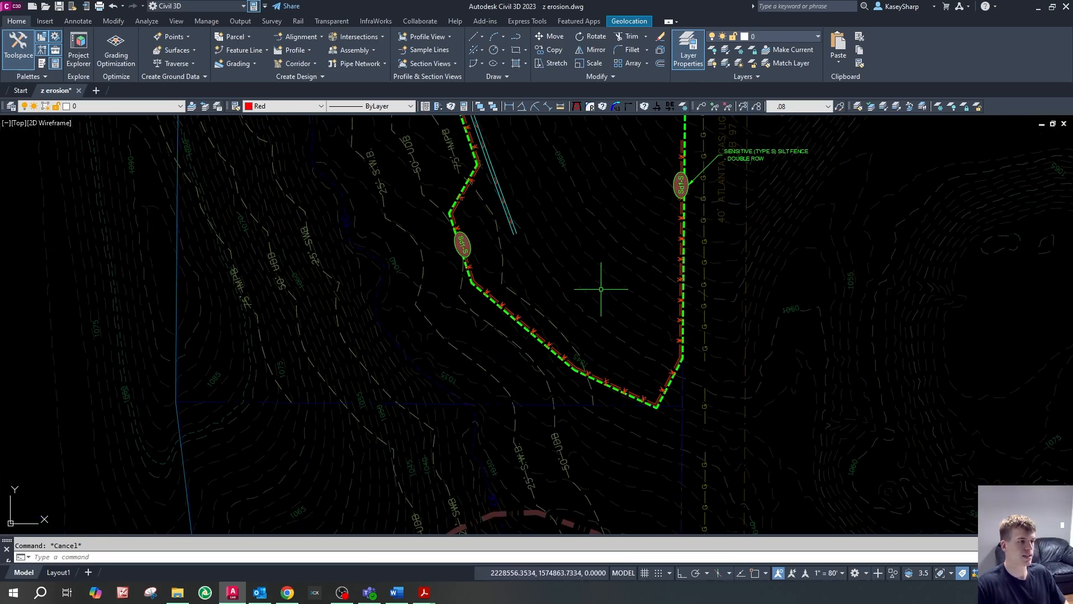
key("Return")
scroll(628, 240, "down", 2)
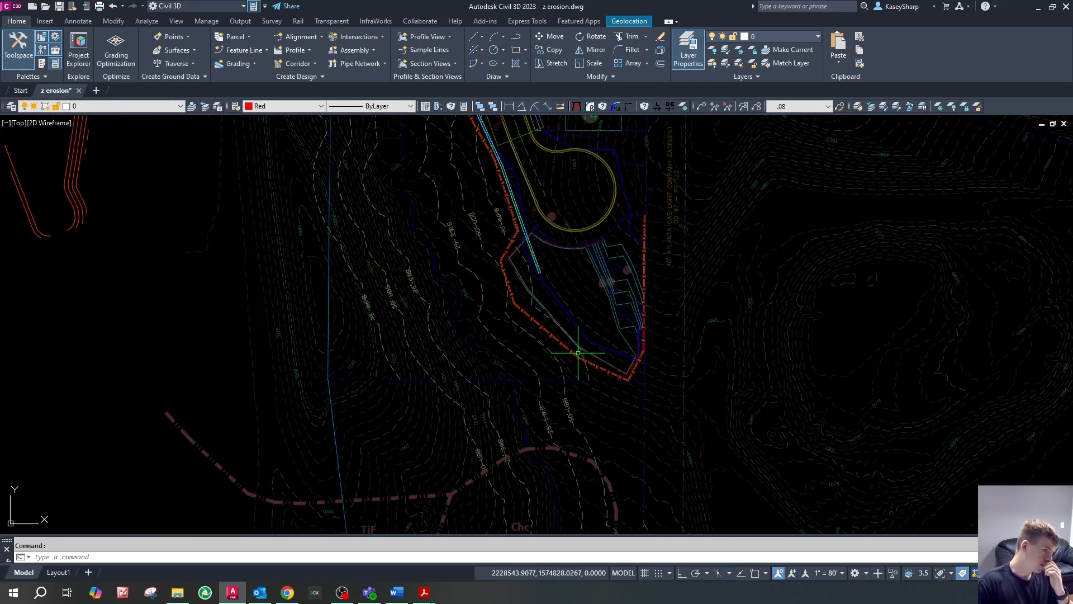
- Examine the proposed pond outline and walls south of the cul-de-sac, and how they relate to the flow line's southern end
scroll(618, 235, "up", 4)
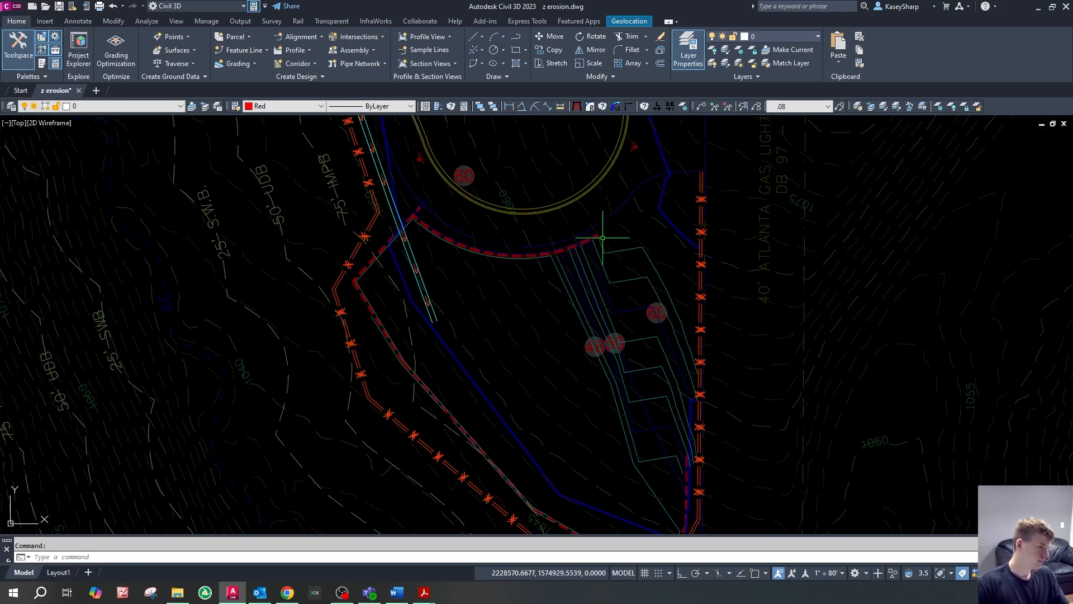
scroll(473, 255, "up", 4)
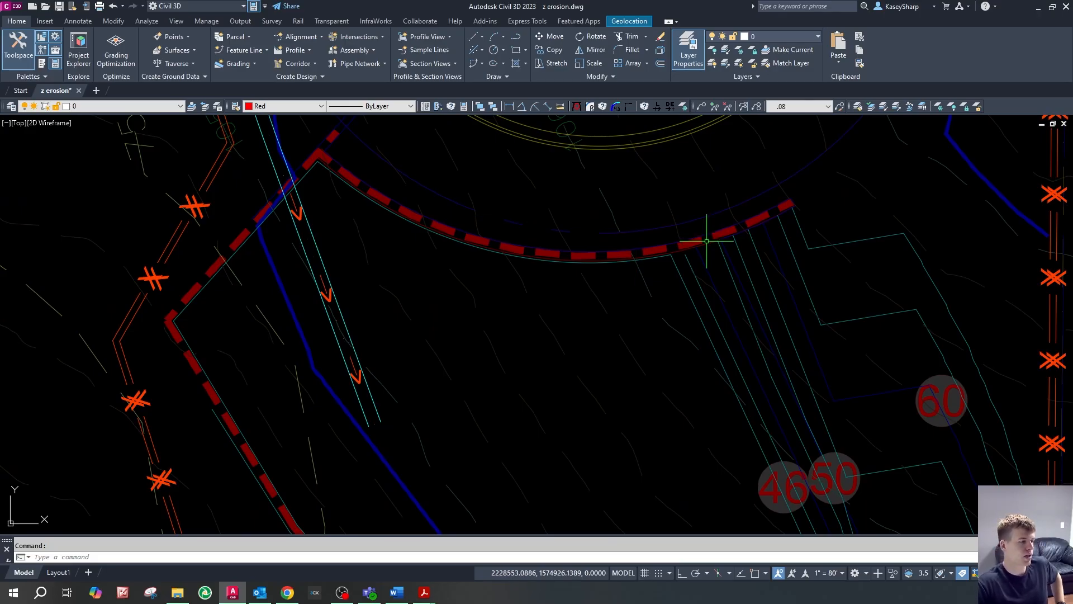
scroll(615, 202, "down", 5)
scroll(607, 246, "up", 3)
scroll(602, 254, "down", 4)
scroll(559, 310, "up", 4)
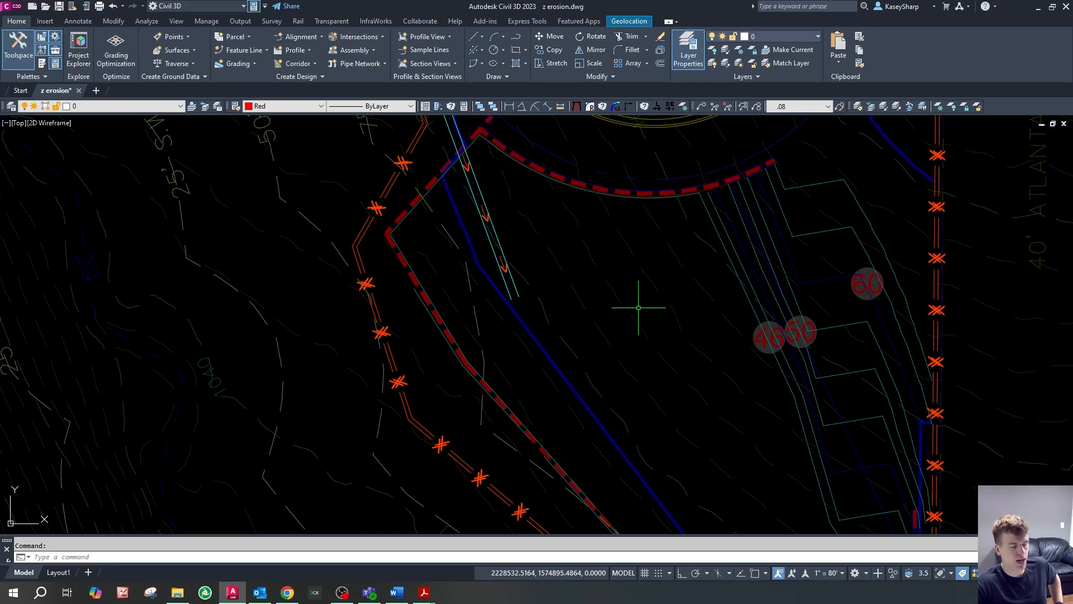
scroll(632, 296, "down", 4)
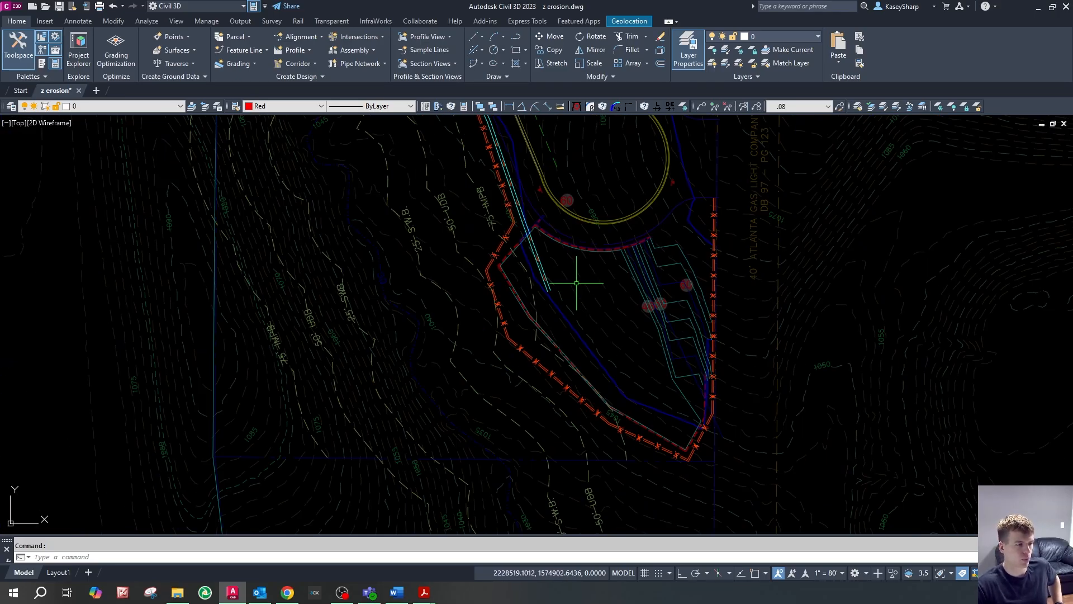
scroll(656, 297, "up", 4)
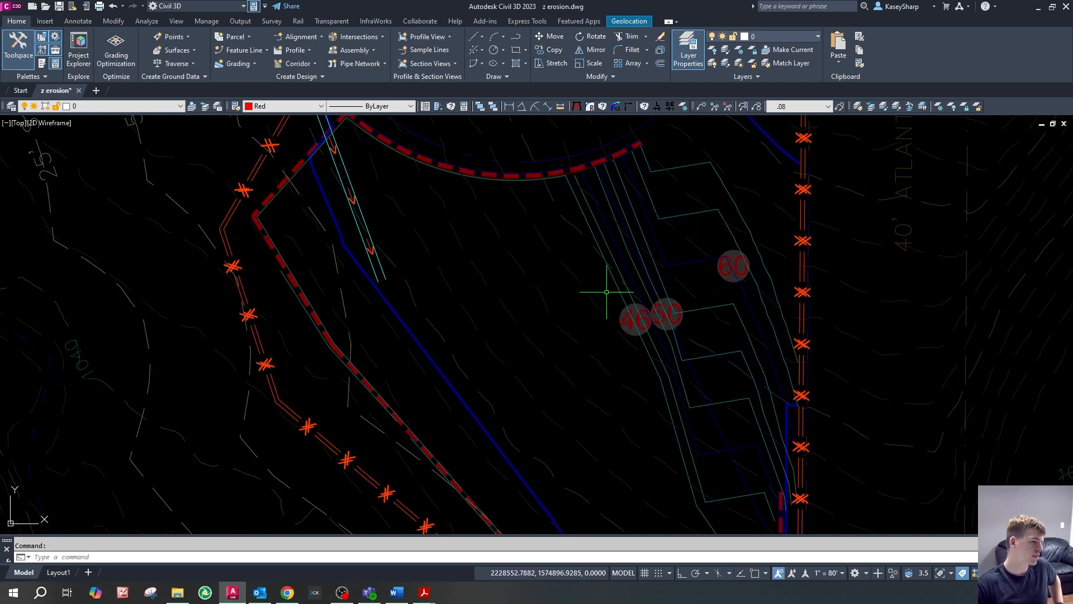
- Display the erosion phase 1 layers and inspect the silt fence and flow line around the site's southern end
type("e1")
key("Return")
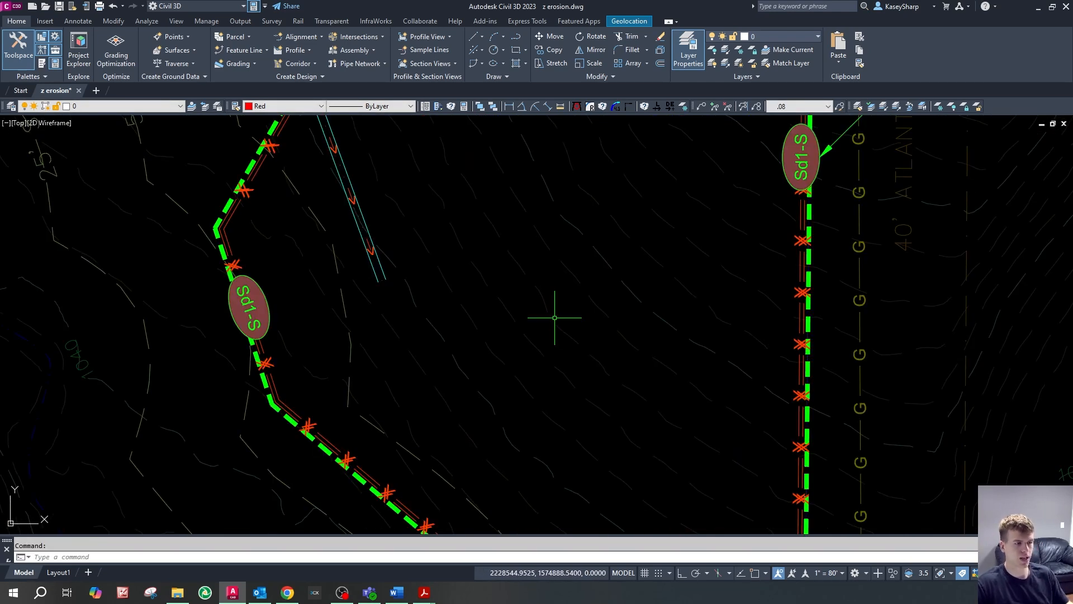
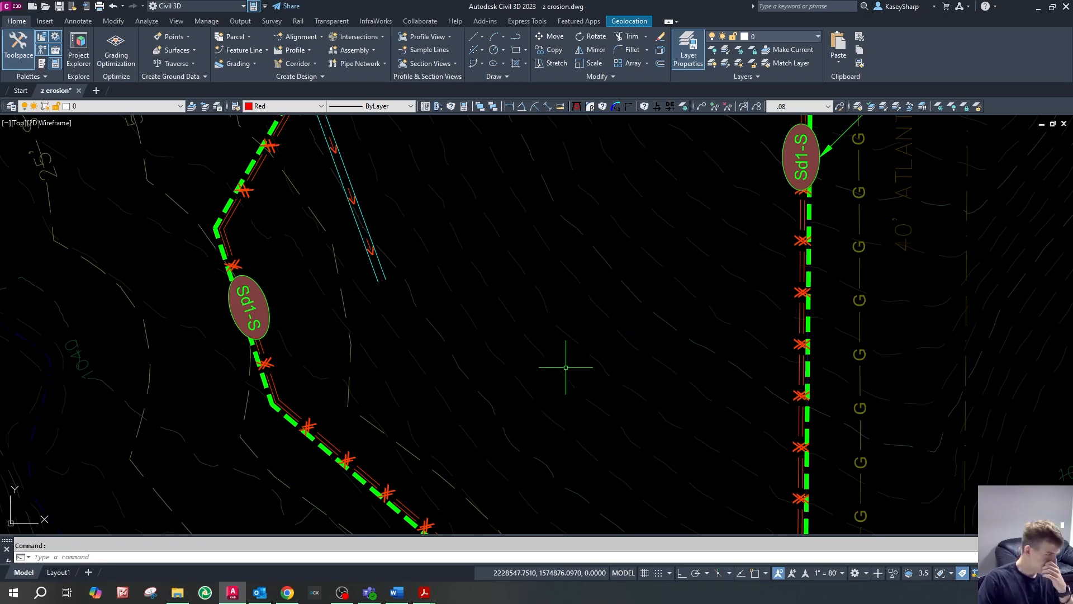
scroll(560, 385, "down", 2)
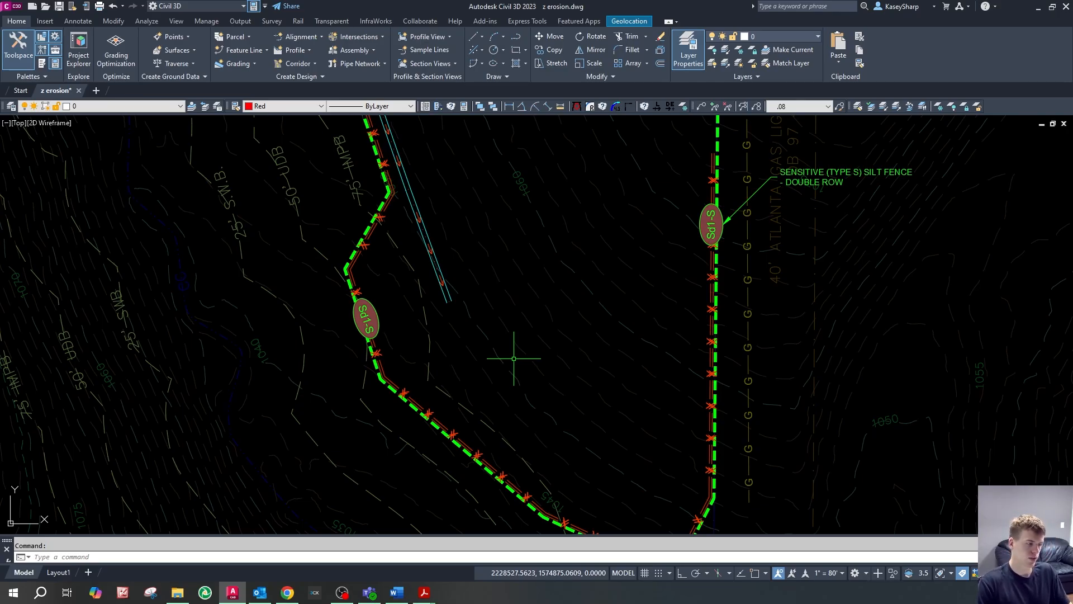
scroll(469, 288, "down", 6)
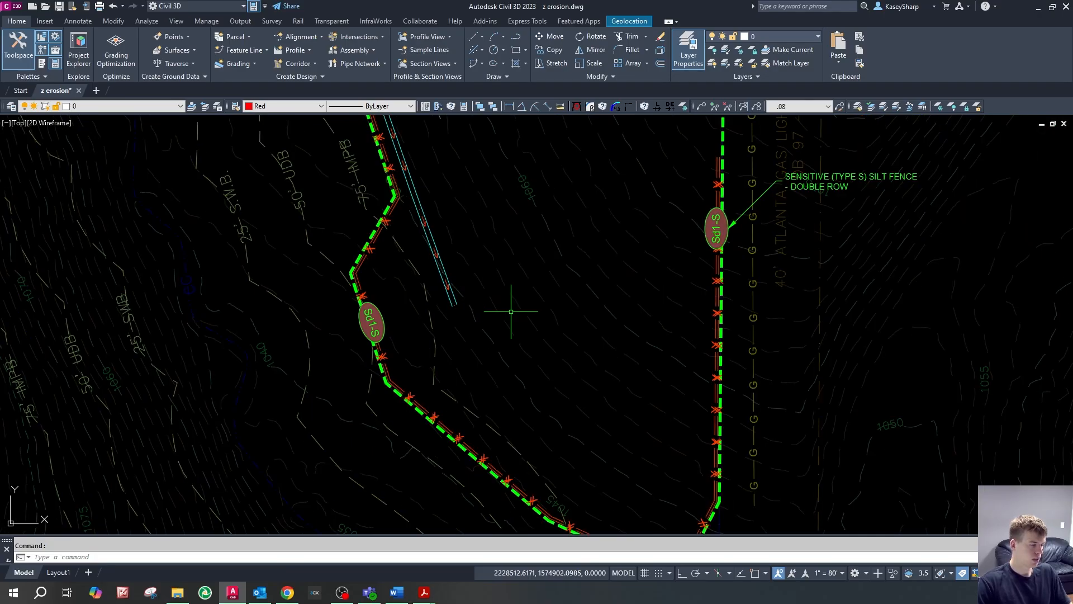
scroll(538, 379, "up", 2)
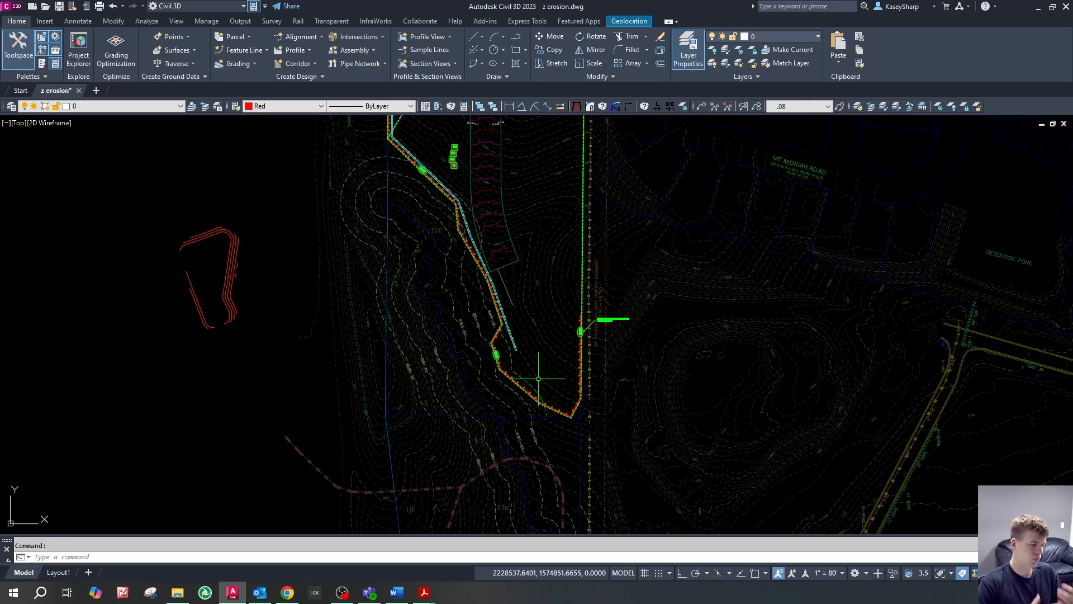
key("Escape")
scroll(538, 378, "up", 3)
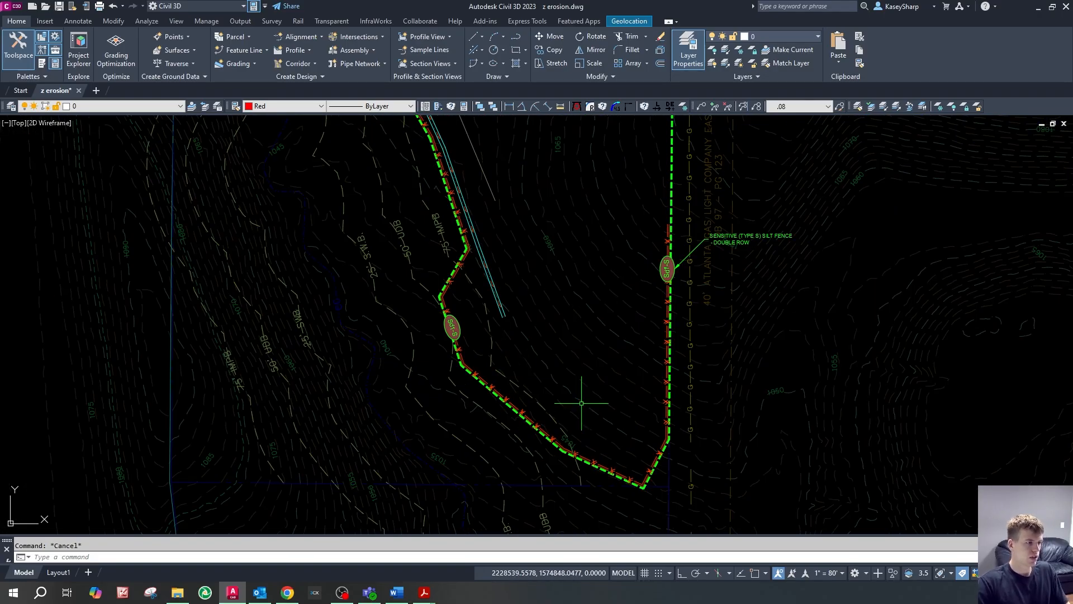
- Switch the displayed layers back to the proposed layout around the southern pond
scroll(601, 432, "up", 2)
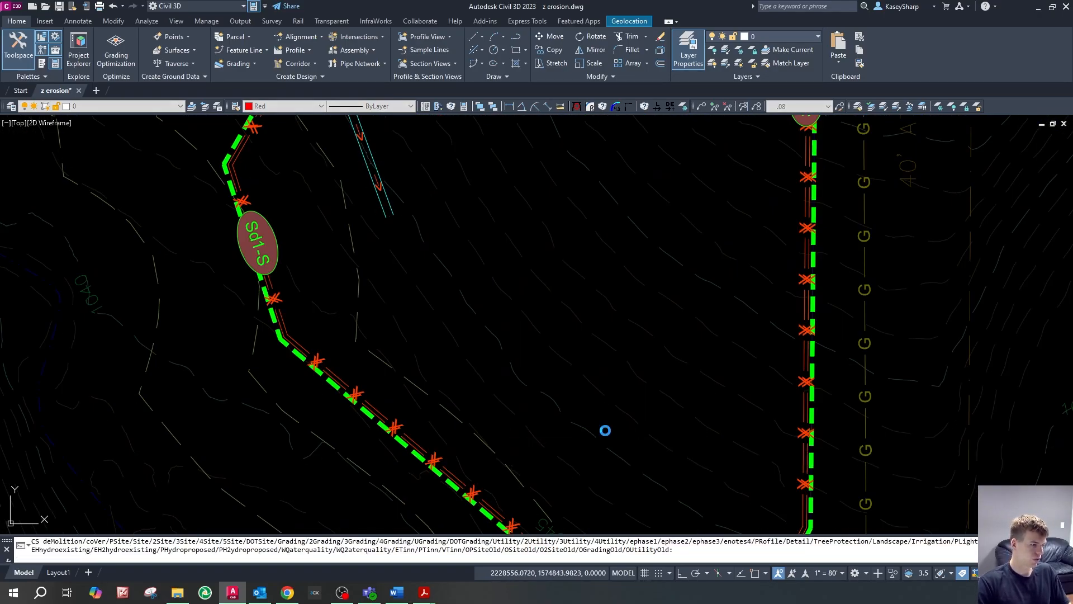
scroll(604, 431, "up", 3)
scroll(599, 455, "down", 5)
scroll(502, 397, "up", 3)
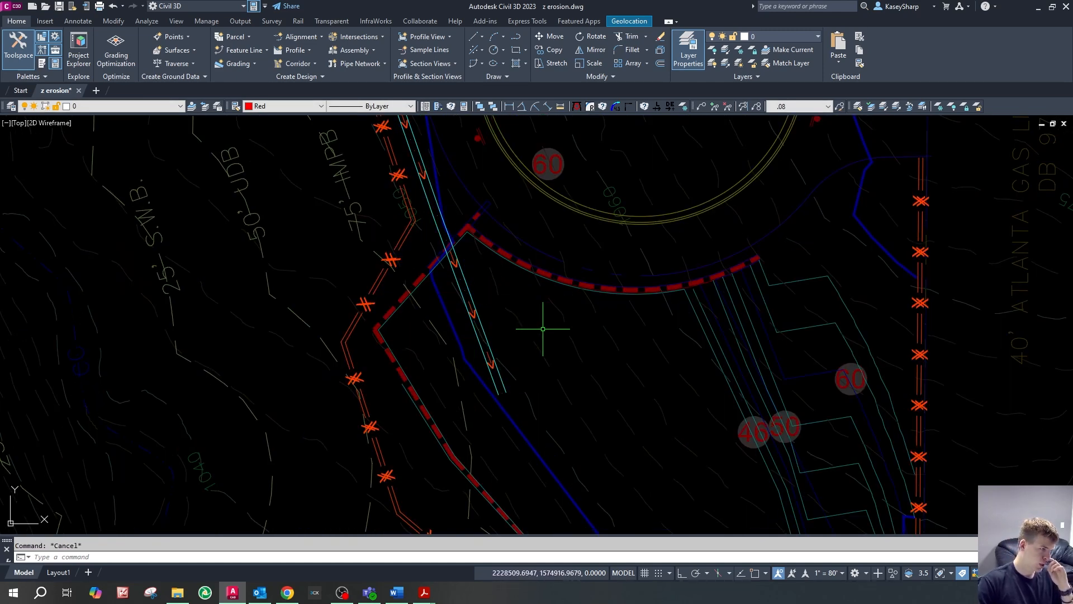
scroll(570, 306, "down", 4)
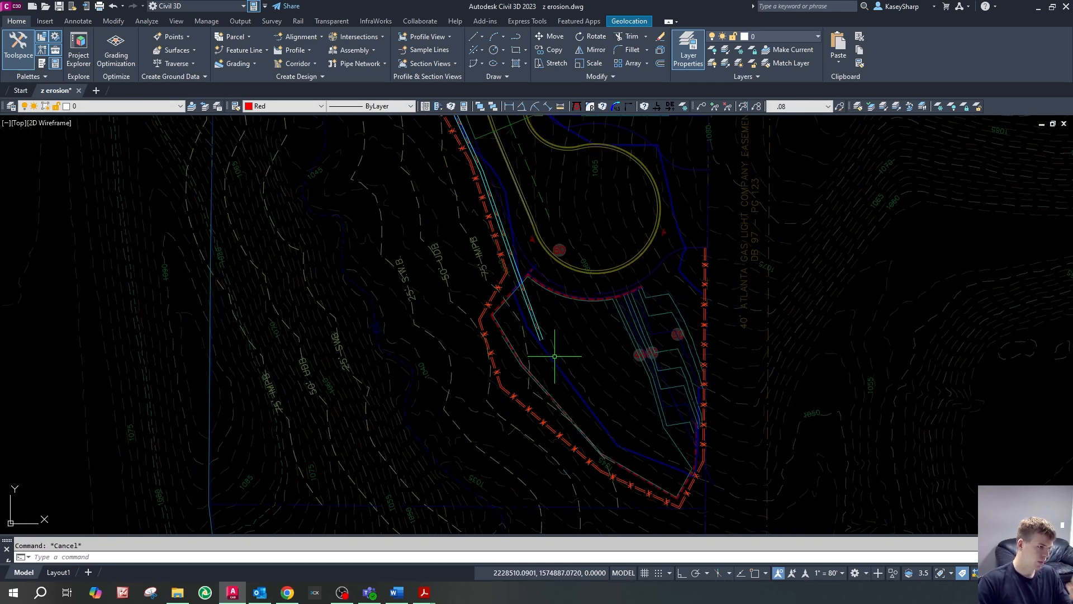
scroll(595, 346, "up", 3)
- Start a polyline at the pond's western corner, run it to the northern corner, and trace the curved northern wall with a second-point arc
type("pl")
key("Return")
scroll(559, 355, "down", 3)
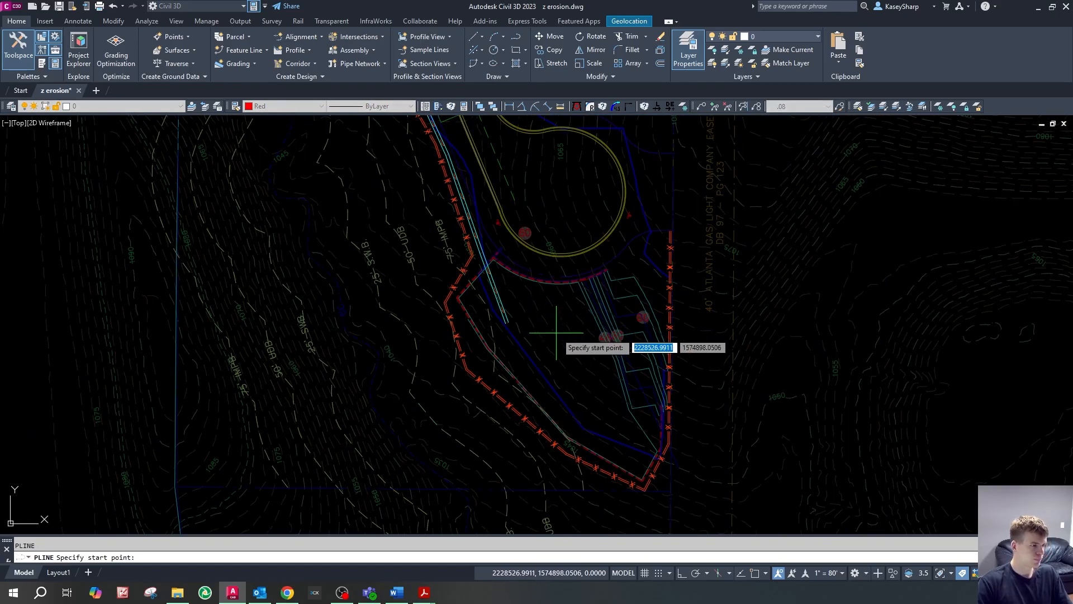
scroll(539, 335, "up", 2)
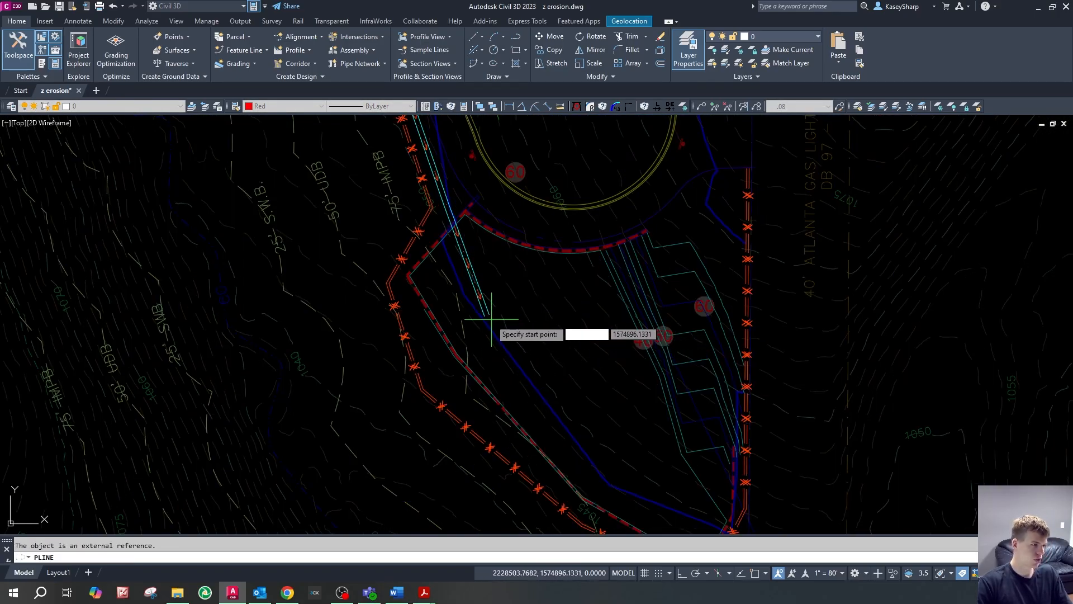
left_click(408, 274)
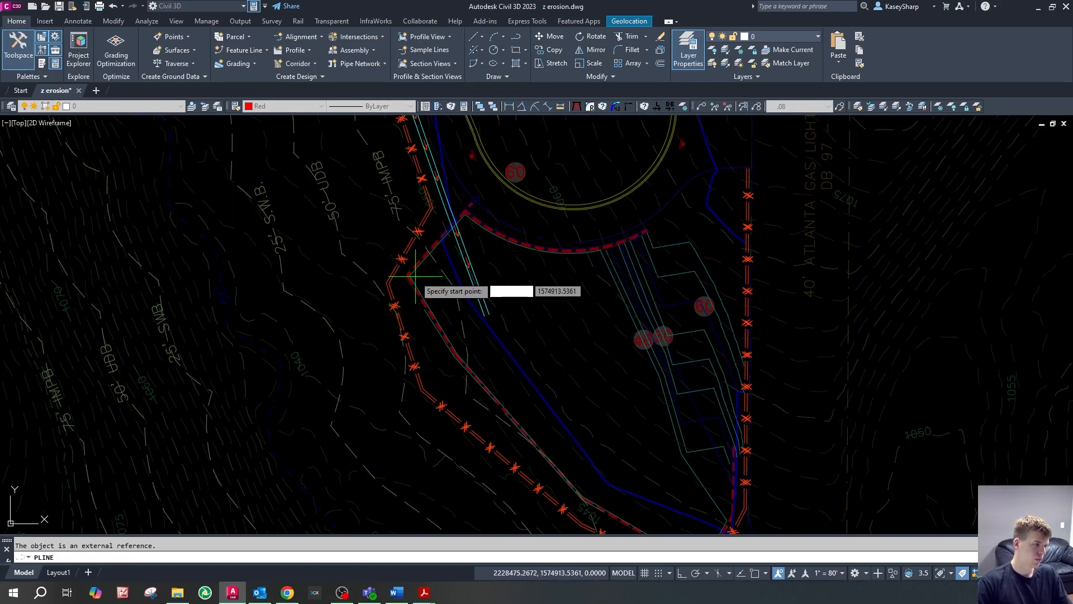
left_click(465, 215)
type("a")
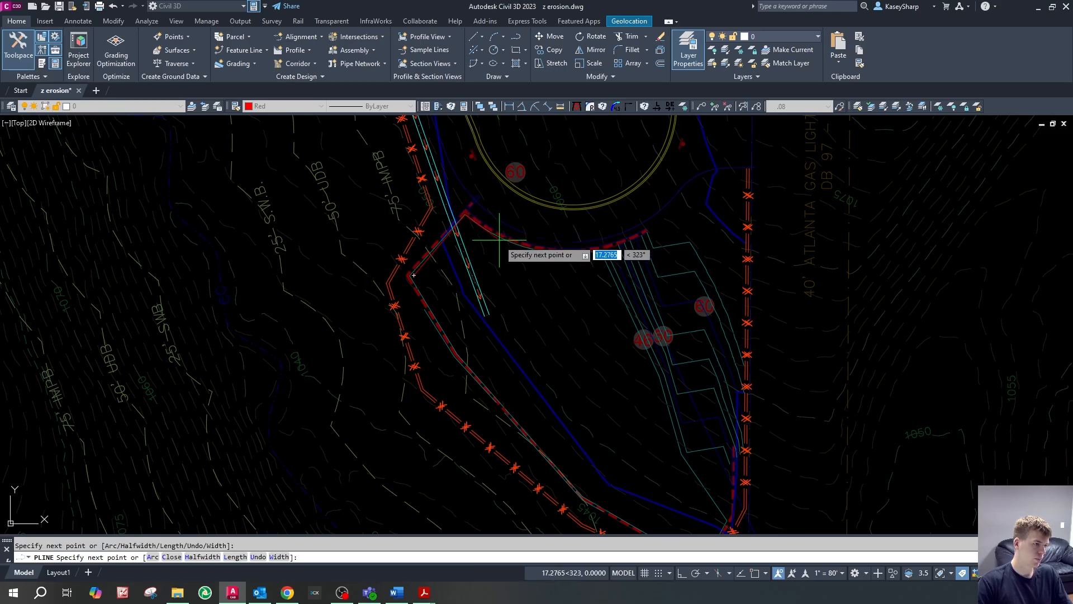
key("Return")
type("s")
key("Return")
left_click(531, 249)
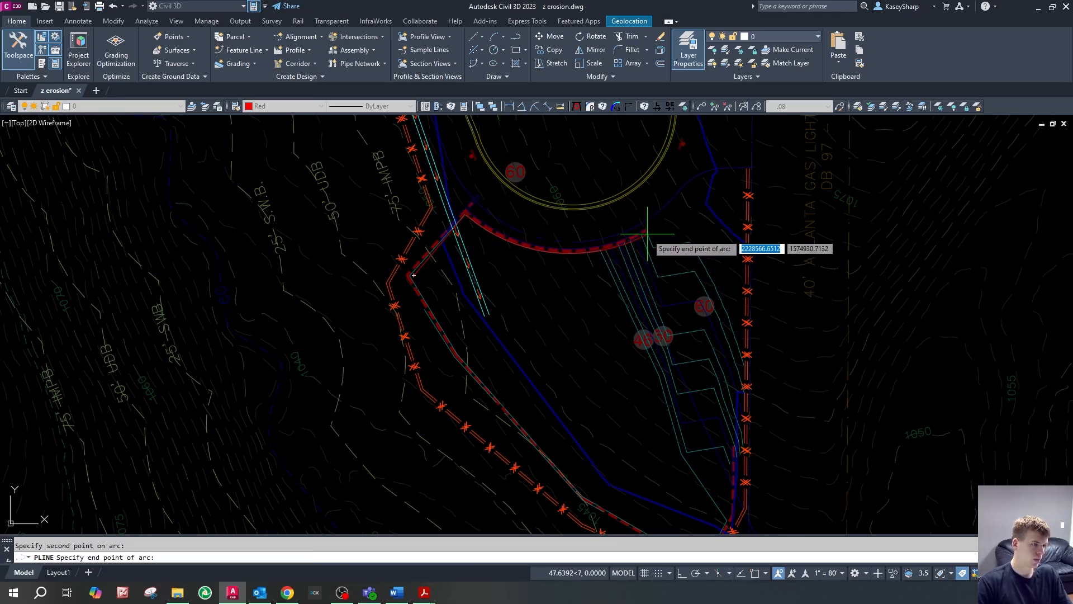
left_click(648, 231)
- Continue the polyline with straight segments down the pond's eastern side, just inside the silt fence
type("l")
key("Return")
left_click(696, 241)
left_click(744, 364)
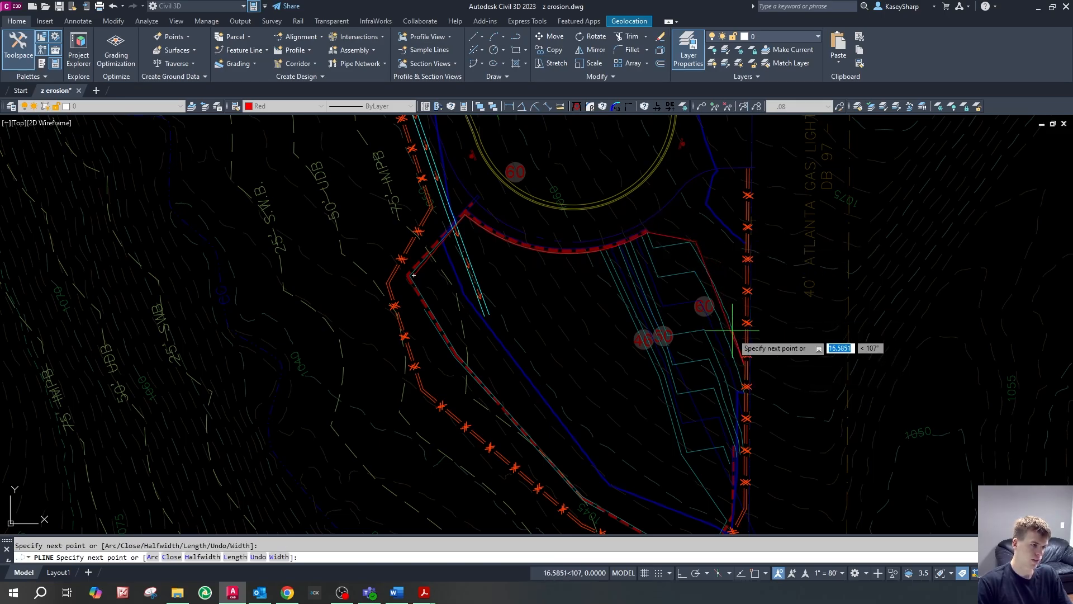
scroll(756, 363, "down", 3)
scroll(750, 430, "up", 5)
left_click(734, 468)
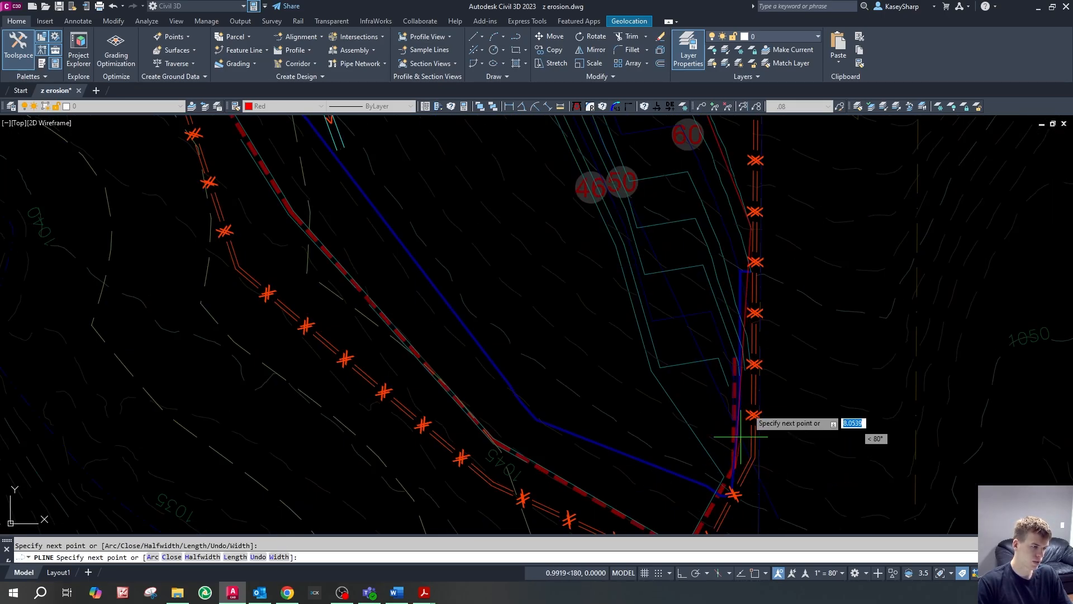
- Trace the polyline around the pond's southern corner and up its southwestern wall, and close it at the western corner
scroll(733, 459, "down", 3)
scroll(718, 498, "up", 3)
left_click(705, 495)
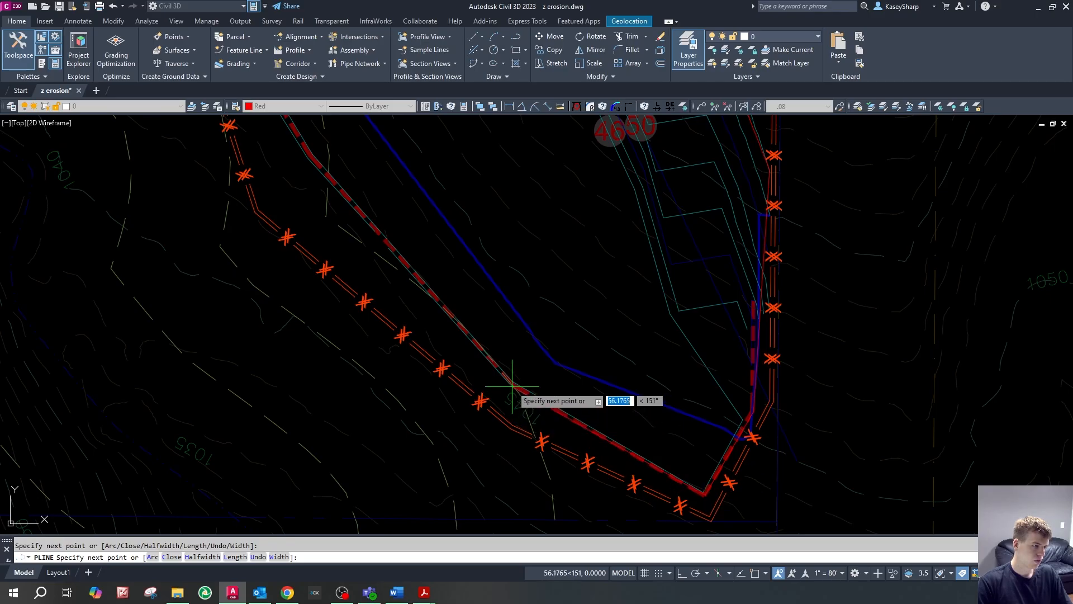
scroll(329, 172, "up", 5)
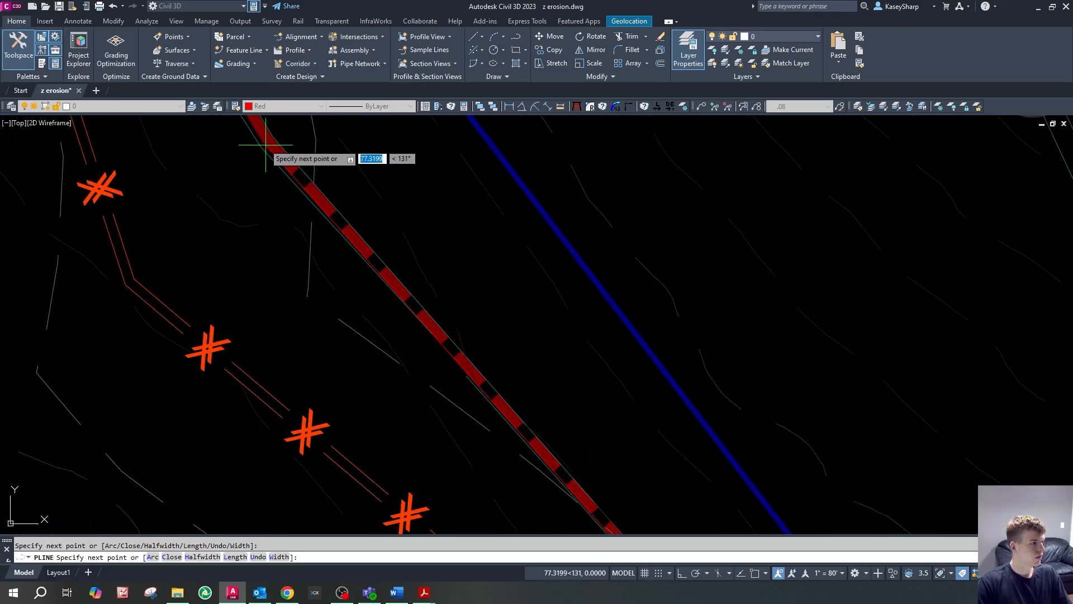
scroll(313, 151, "down", 5)
scroll(517, 321, "up", 5)
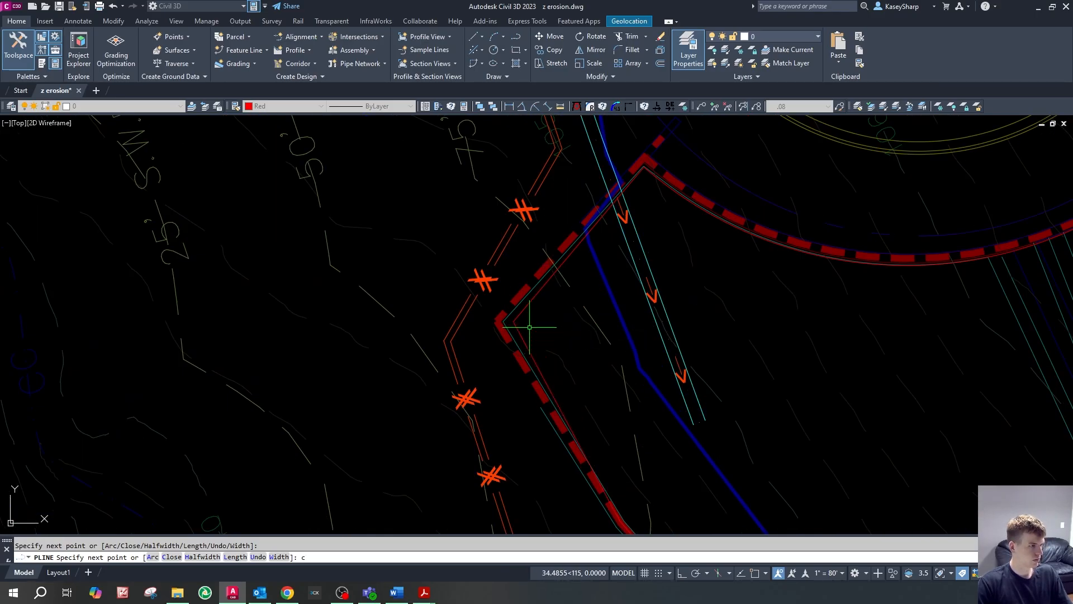
key("Escape")
- Display the erosion phase 1 layers and check the new pond outline against the silt fence and flow line
scroll(492, 306, "down", 3)
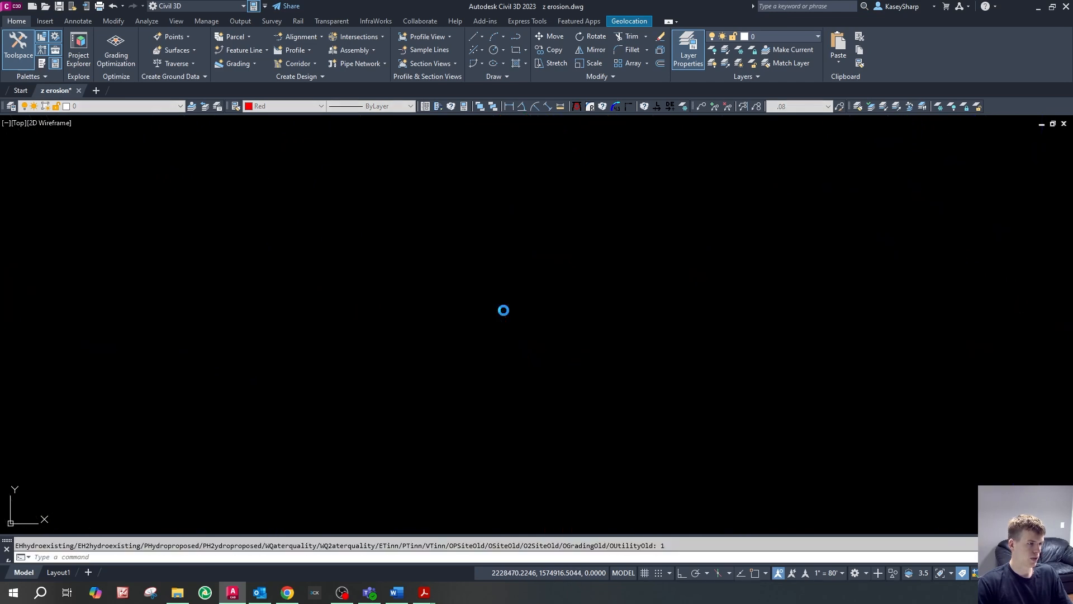
scroll(505, 305, "down", 5)
scroll(592, 268, "up", 5)
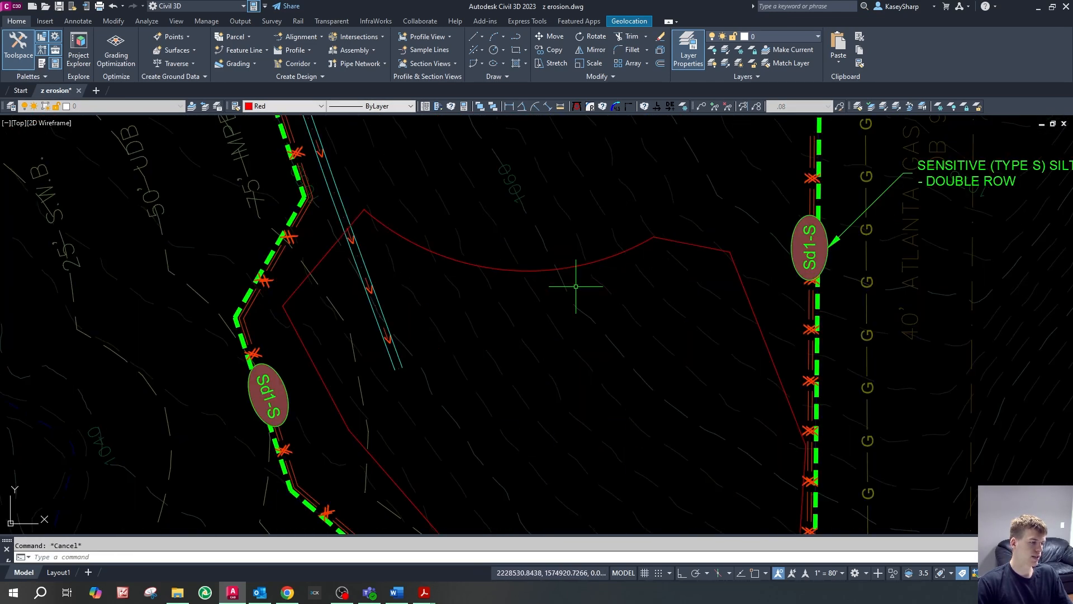
scroll(594, 257, "down", 4)
scroll(506, 305, "up", 4)
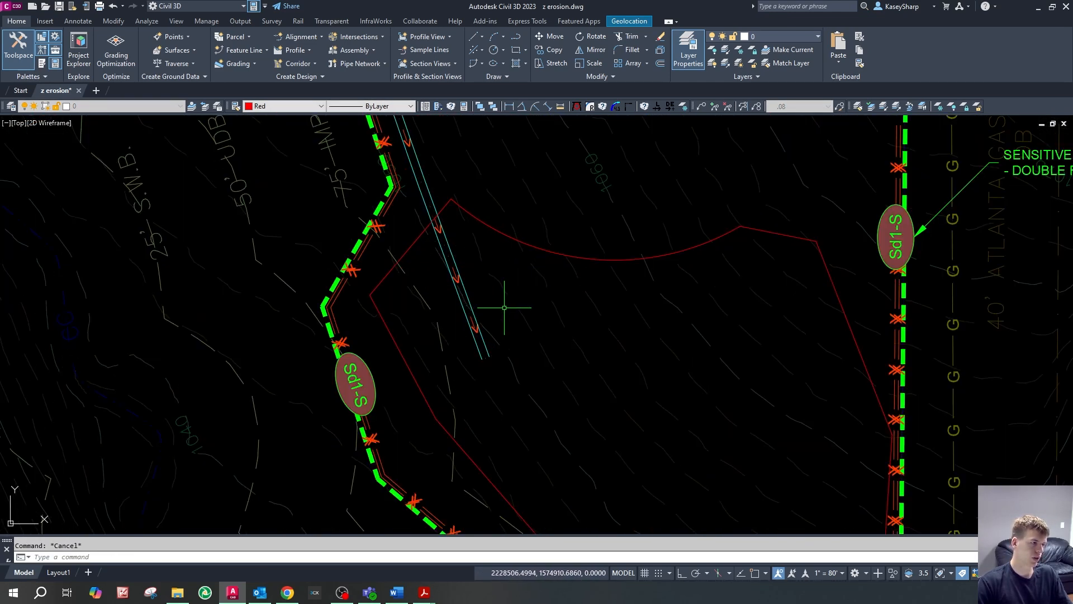
scroll(549, 386, "down", 6)
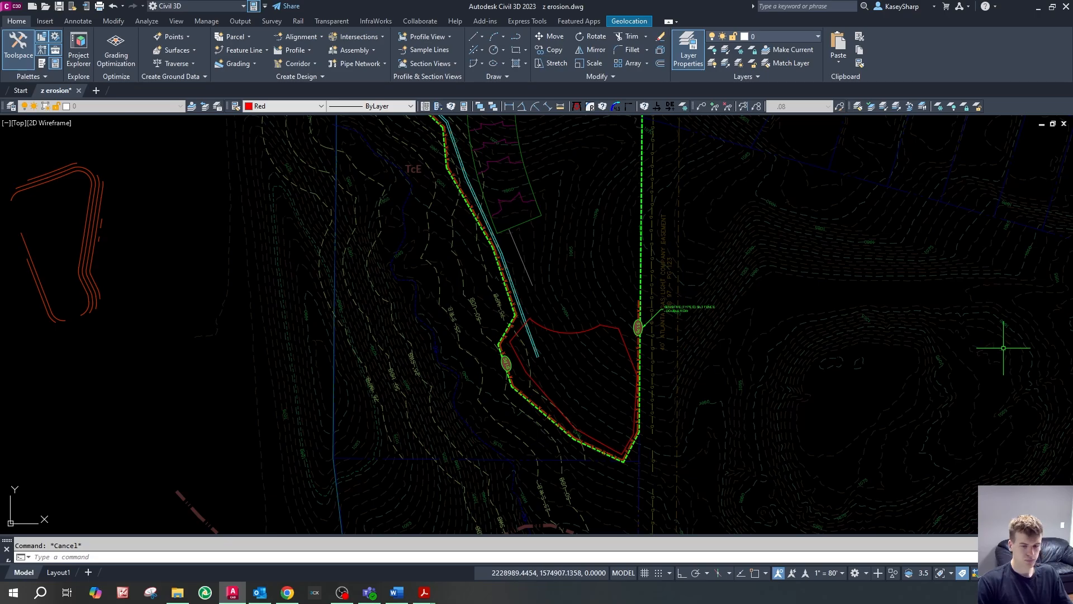
- Switch to File Explorer and open the TEMPORARY SEDIMENT BASIN DESIGN SHEET PDF from the SD3 calcs folder
key("alt+Tab")
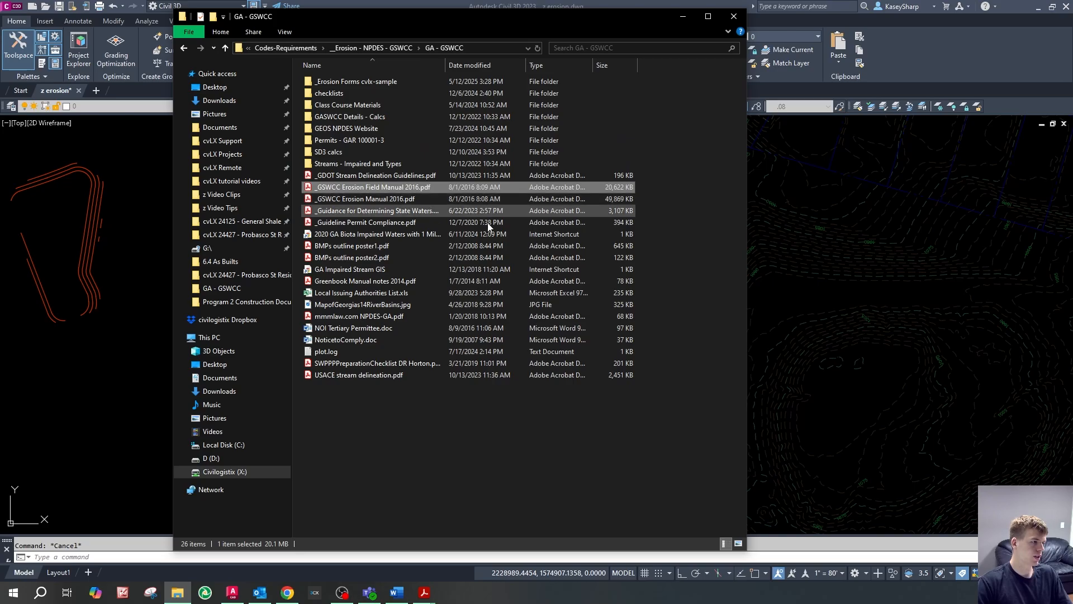
double_click(334, 153)
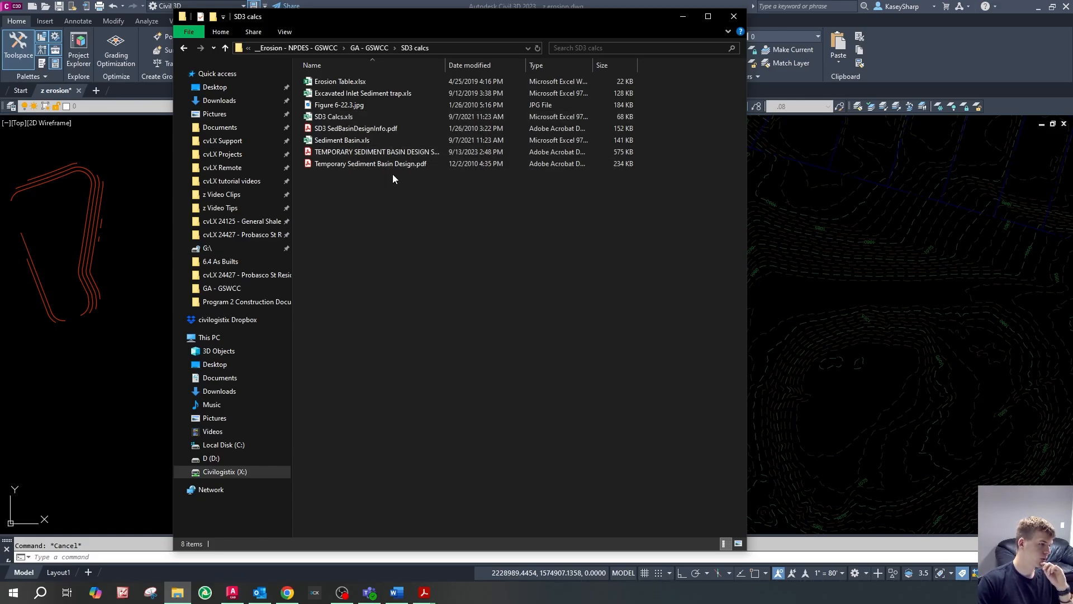
double_click(446, 66)
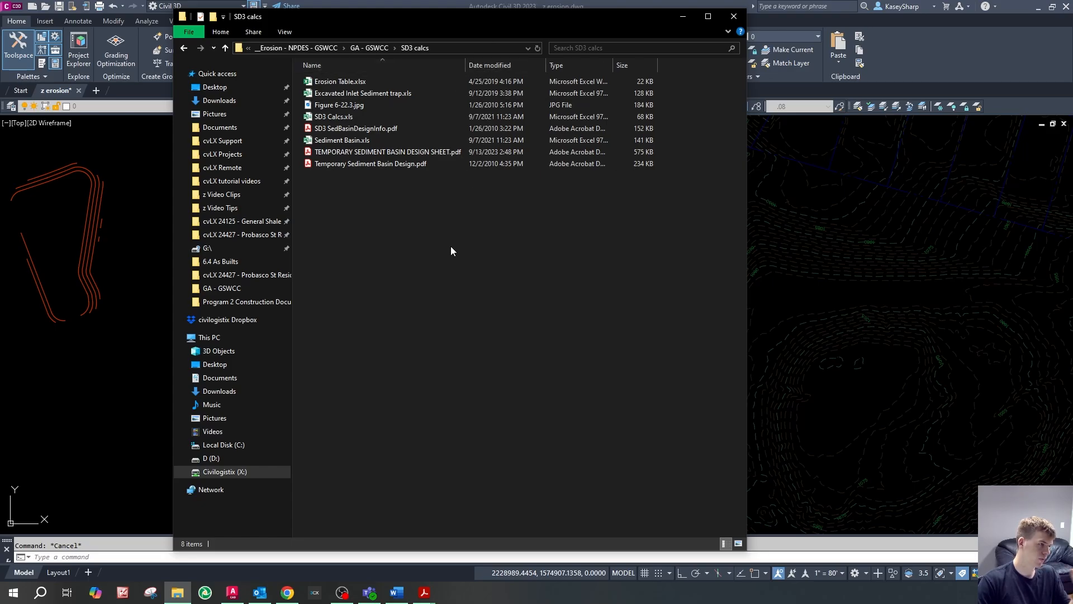
double_click(403, 165)
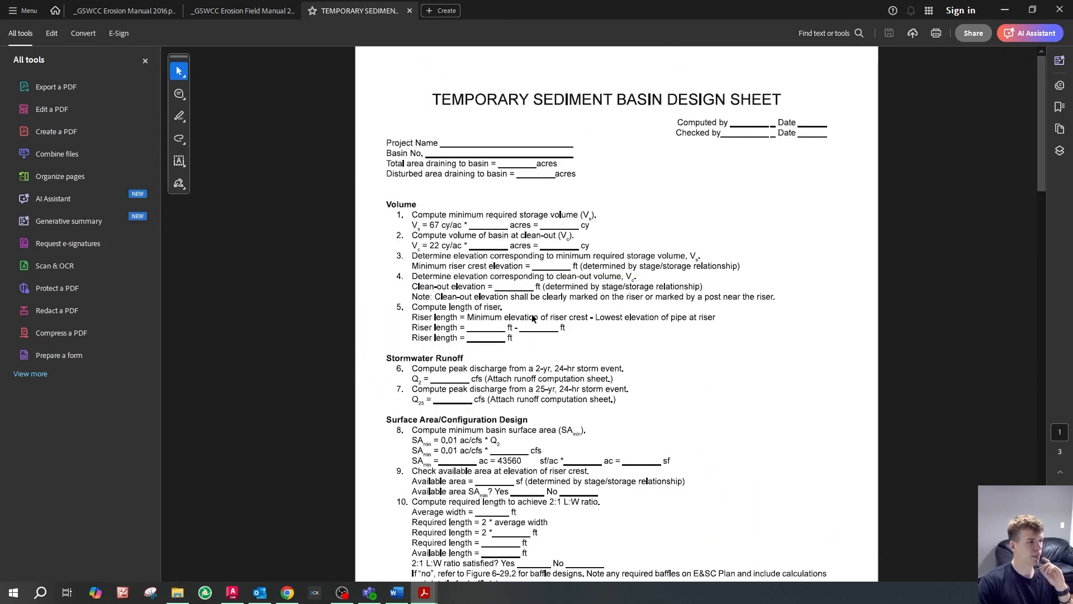
- Review the temporary sediment basin design sheet through to the design elevations on page 3
scroll(673, 287, "down", 6)
scroll(679, 334, "down", 10)
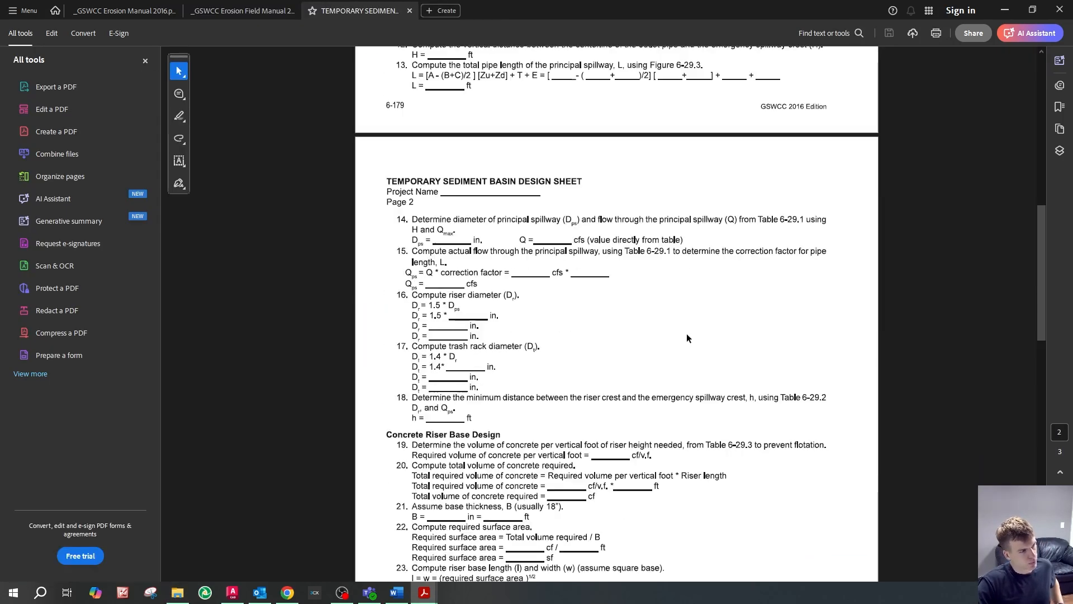
scroll(537, 342, "down", 9)
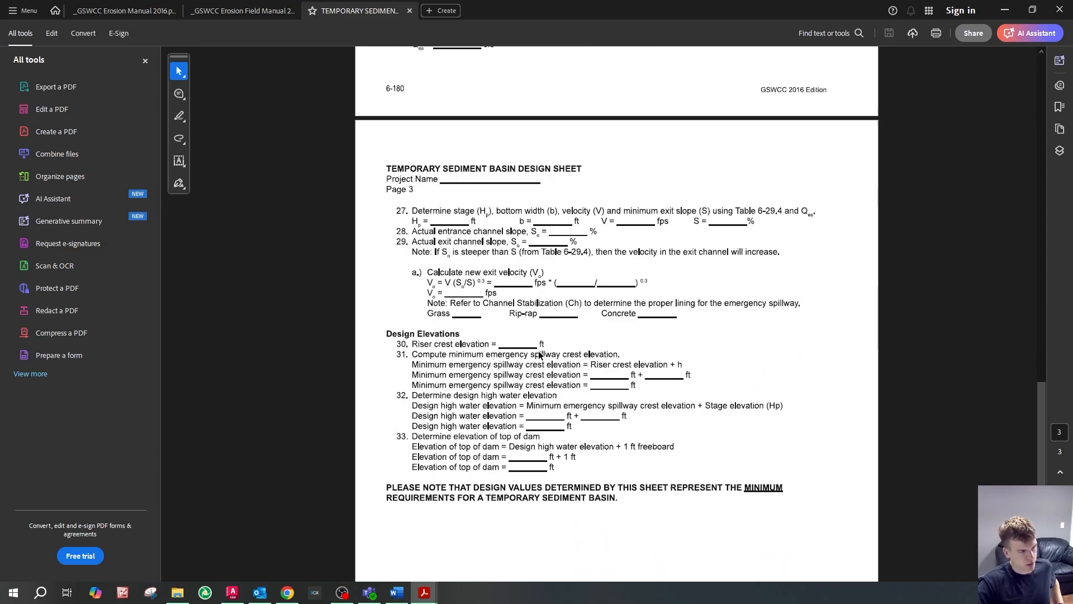
scroll(535, 343, "up", 5)
scroll(534, 343, "up", 1)
scroll(705, 326, "down", 3)
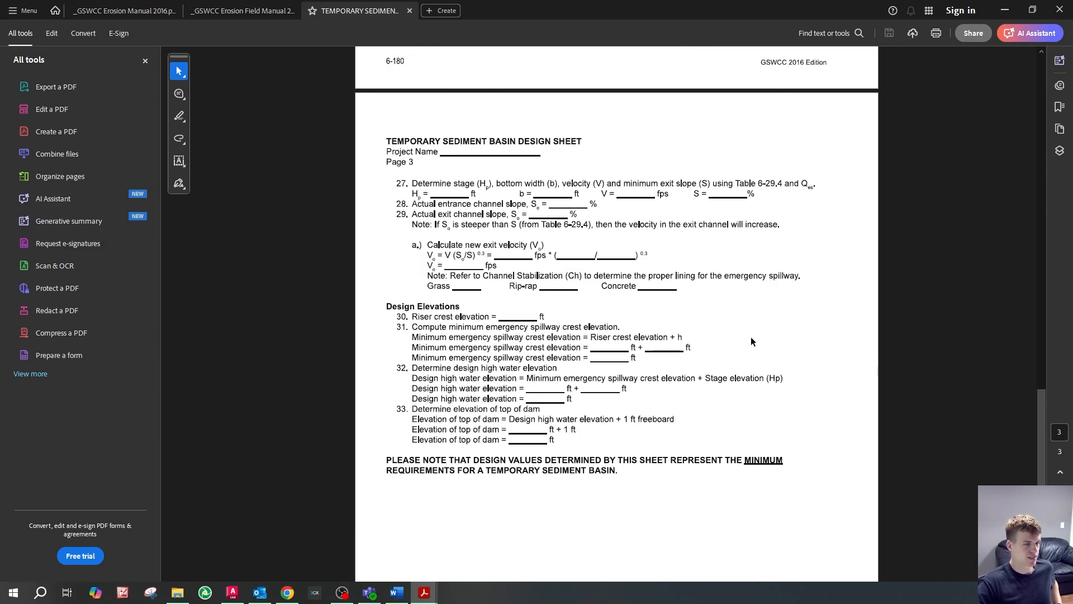
- Hide the tools pane and return to the volume and surface area requirements on page 1 of the design sheet
left_click(145, 61)
left_click_drag(1041, 459, 1043, 124)
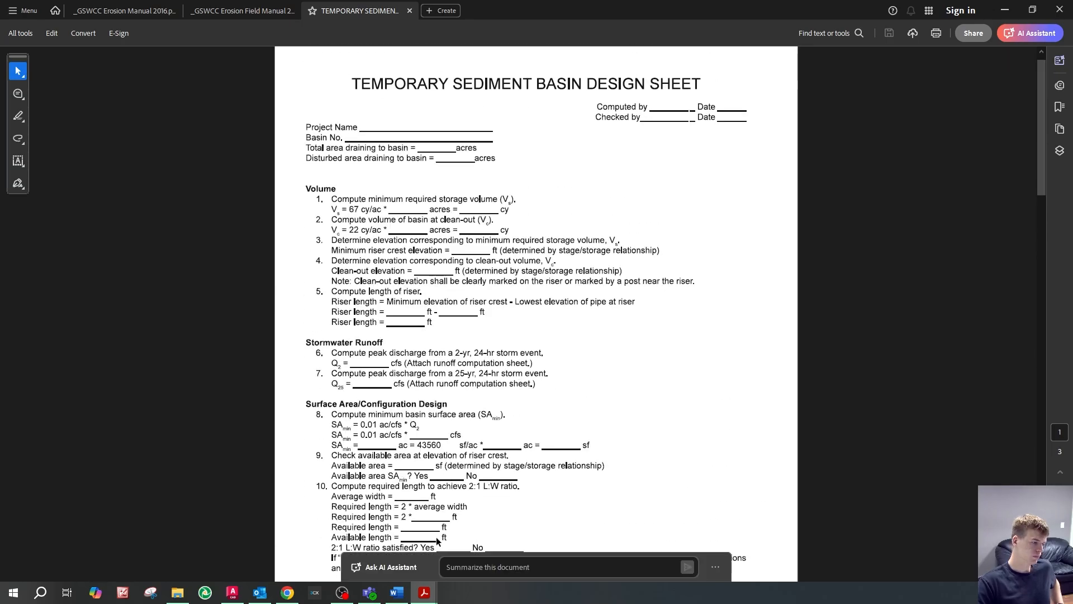
- Switch back to z erosion.dwg in Civil 3D and display the erosion phase 2 layers
left_click(232, 593)
scroll(549, 216, "down", 4)
scroll(530, 252, "up", 4)
scroll(535, 219, "down", 4)
scroll(535, 275, "up", 6)
scroll(534, 276, "down", 5)
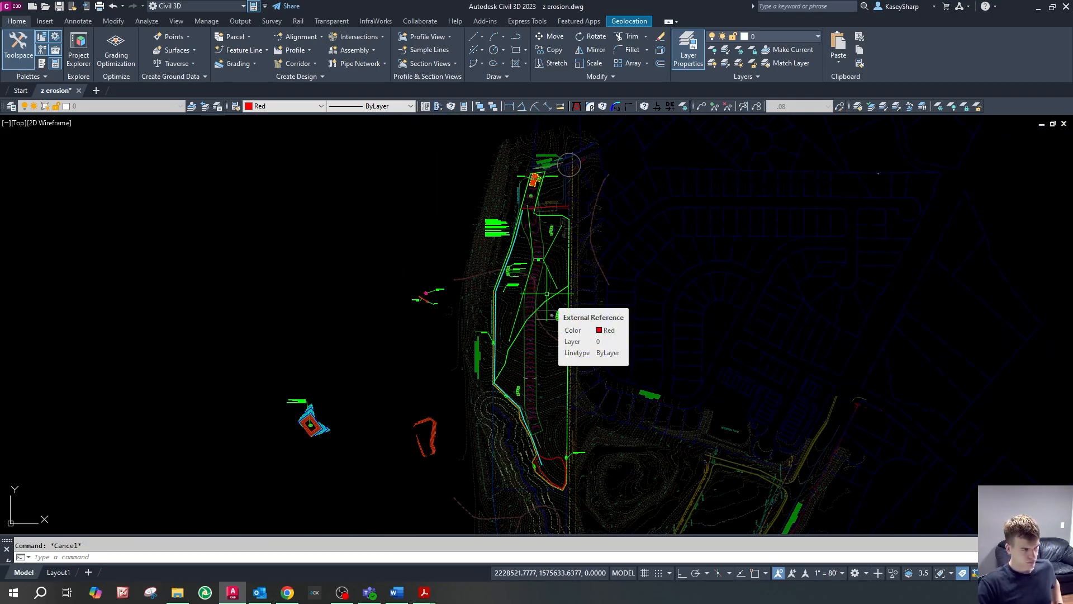
scroll(546, 293, "up", 4)
type("ll")
key("Return")
type("2")
key("Return")
- Examine the phase 2 plan along the western lots, the silt fence and the southern pond for possible sediment basin locations
scroll(507, 311, "down", 2)
scroll(491, 215, "up", 4)
scroll(514, 209, "down", 4)
scroll(447, 286, "up", 3)
scroll(453, 281, "down", 2)
scroll(470, 246, "up", 5)
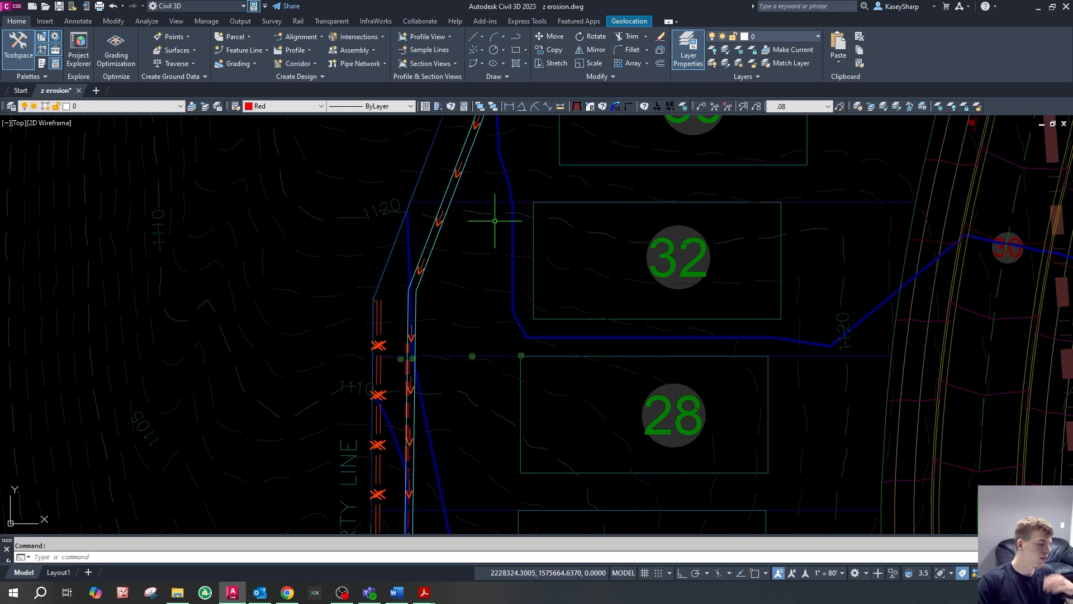
scroll(495, 221, "down", 5)
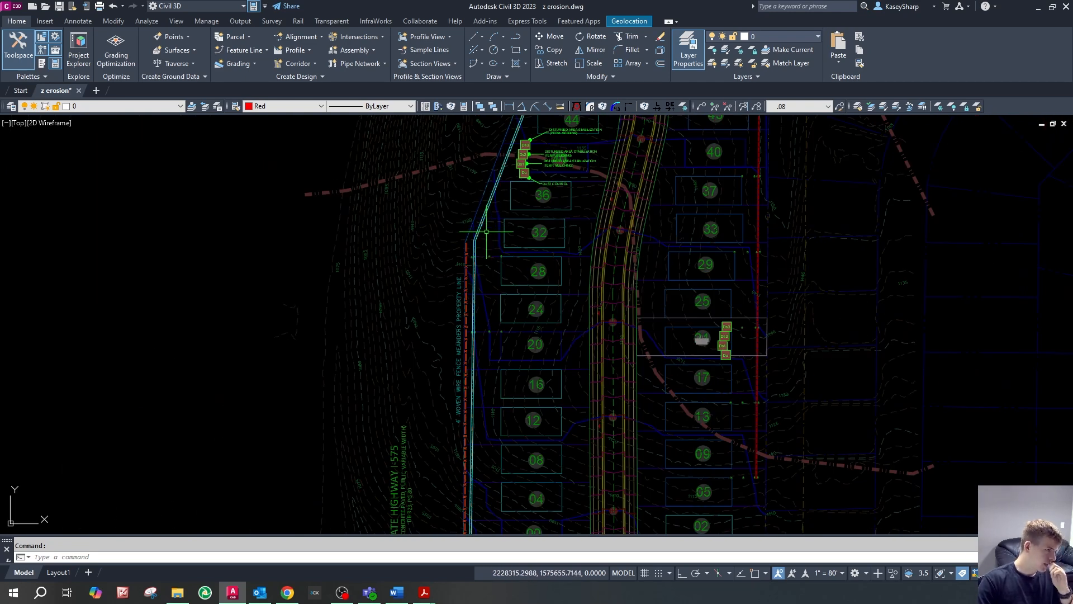
scroll(487, 401, "down", 2)
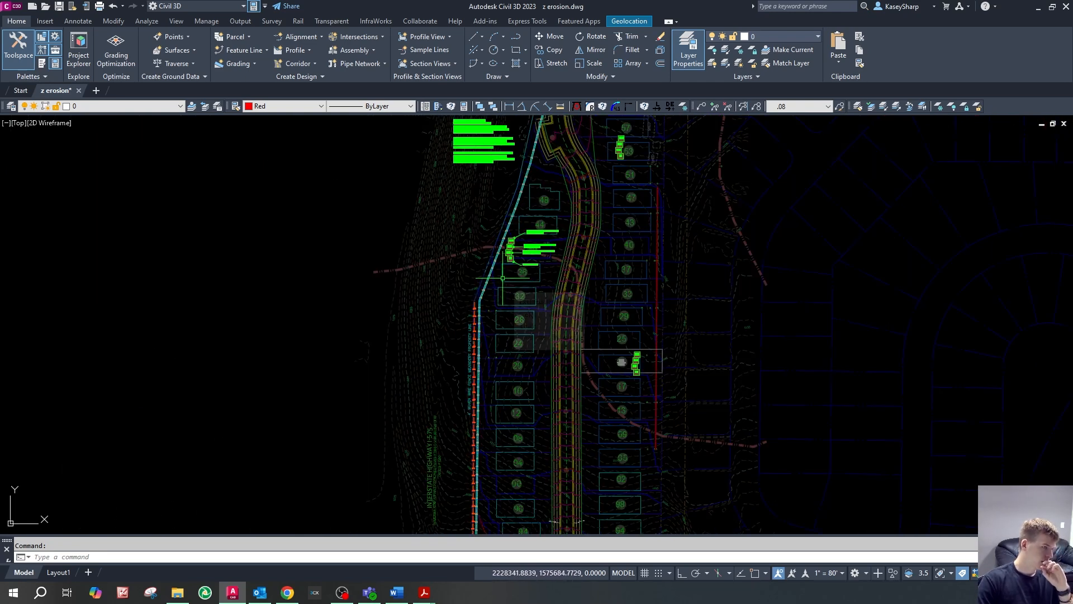
scroll(506, 274, "down", 3)
scroll(543, 252, "up", 3)
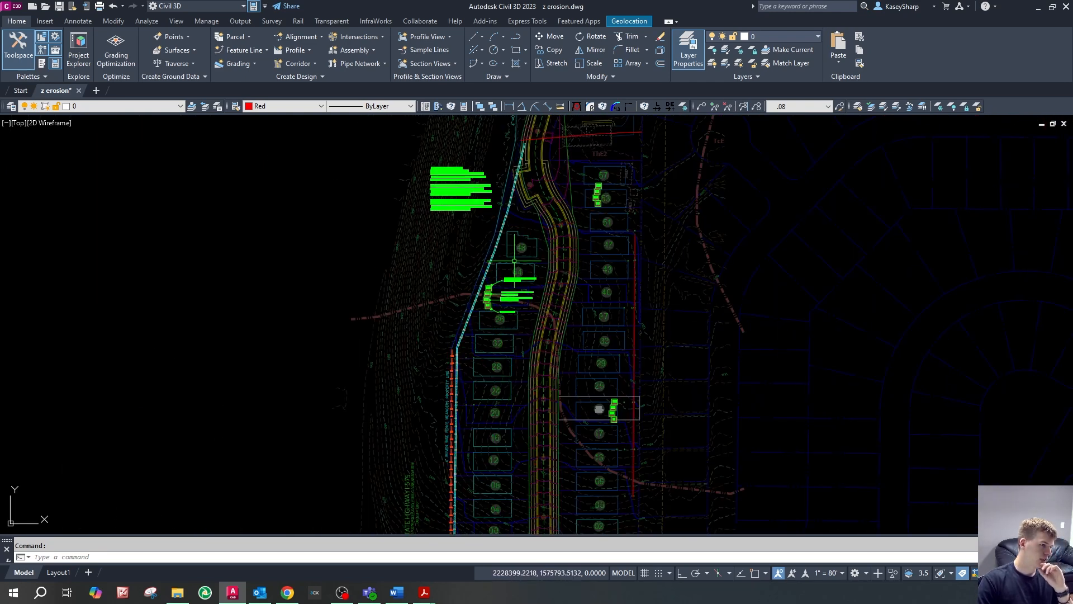
scroll(506, 277, "down", 2)
scroll(492, 295, "up", 5)
scroll(492, 298, "down", 2)
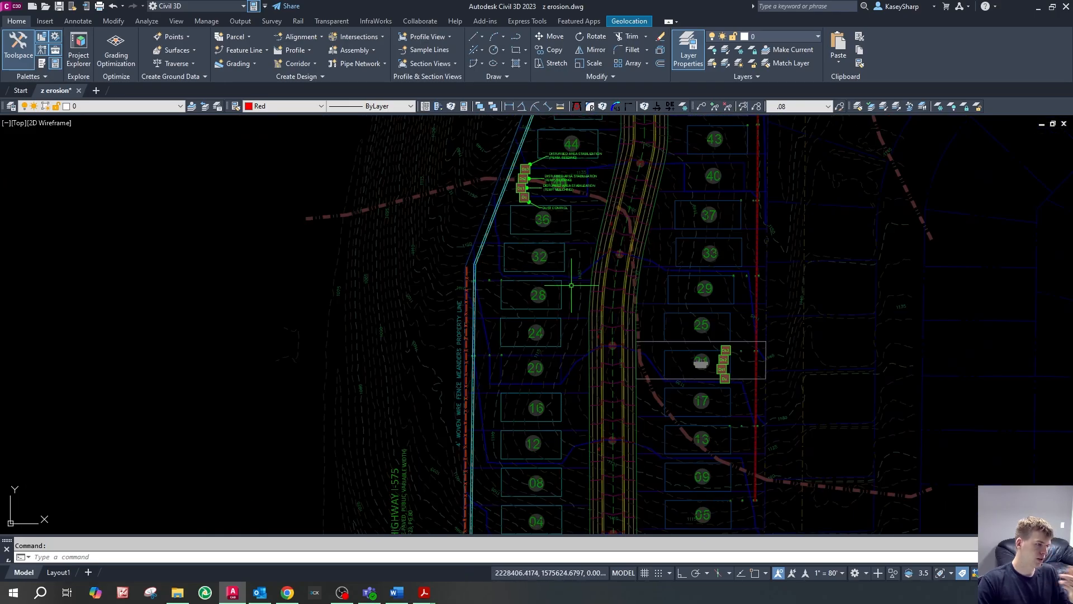
scroll(598, 314, "up", 4)
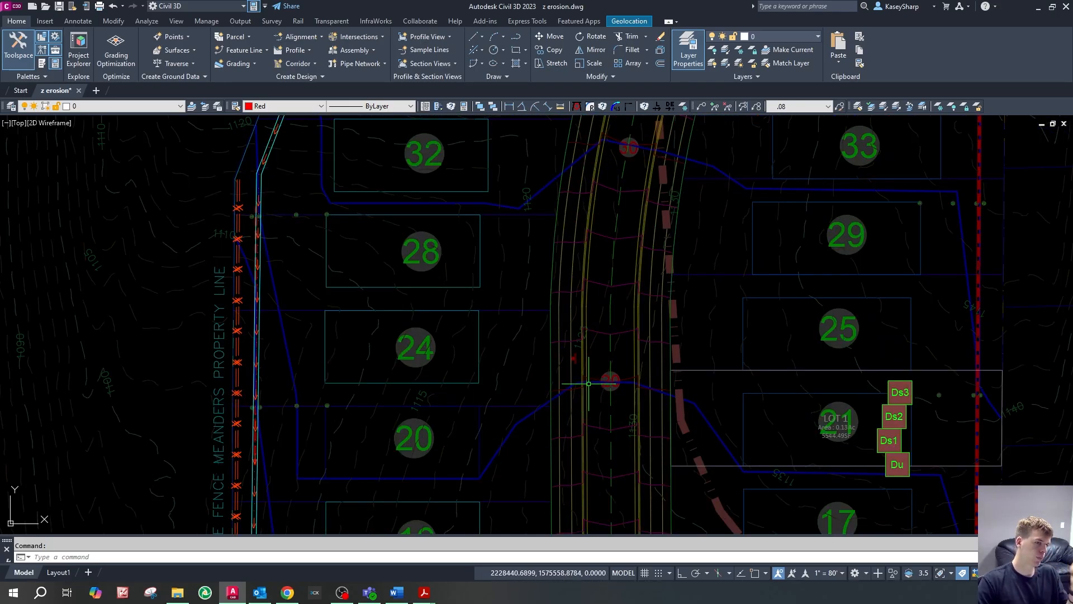
scroll(518, 308, "down", 6)
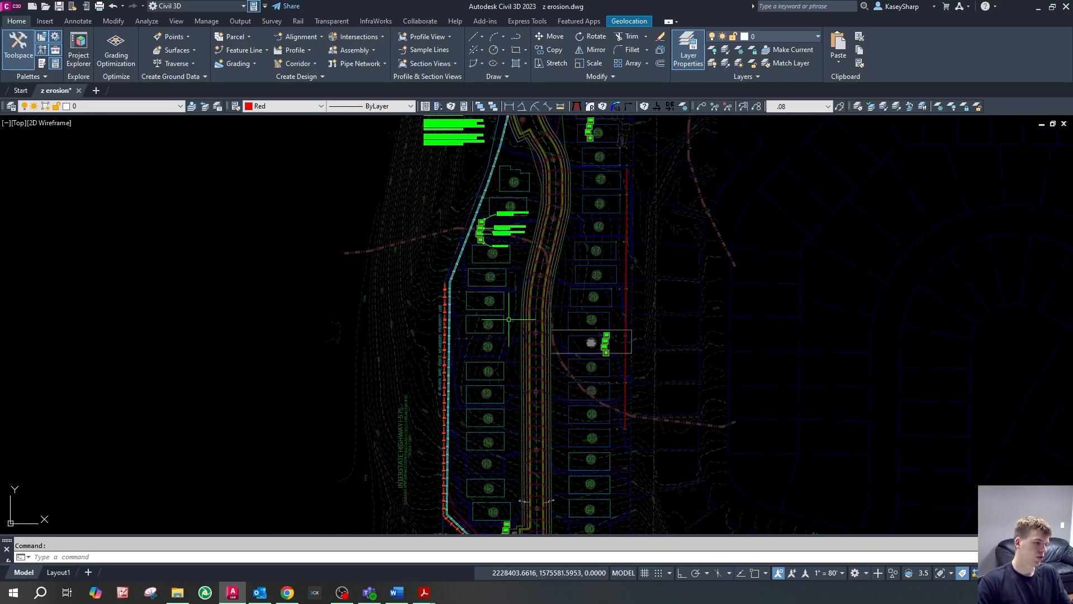
scroll(539, 211, "up", 2)
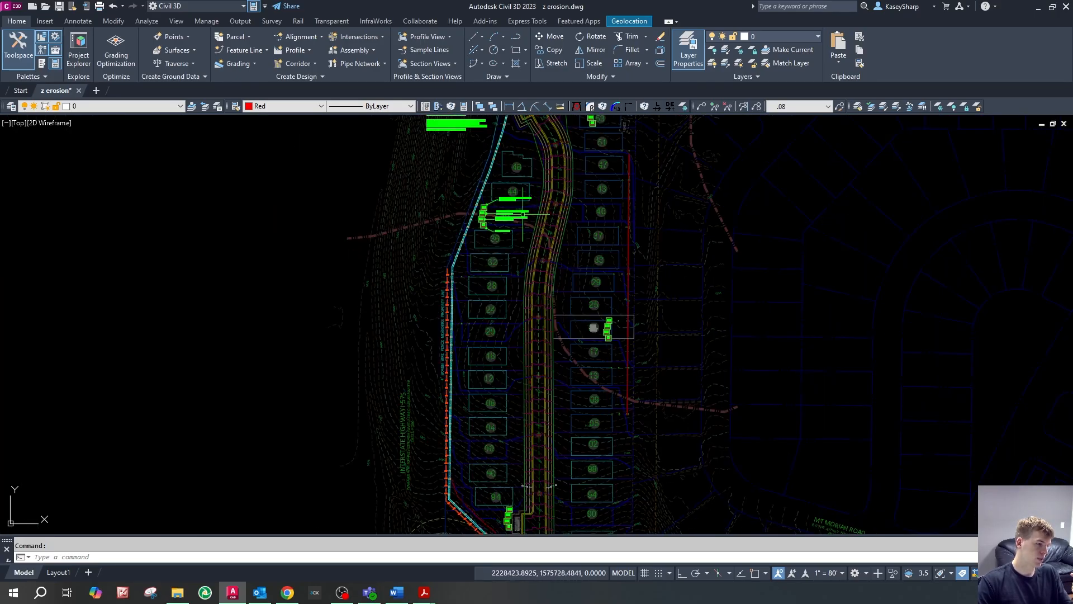
scroll(525, 277, "down", 5)
scroll(523, 235, "up", 3)
scroll(553, 448, "up", 5)
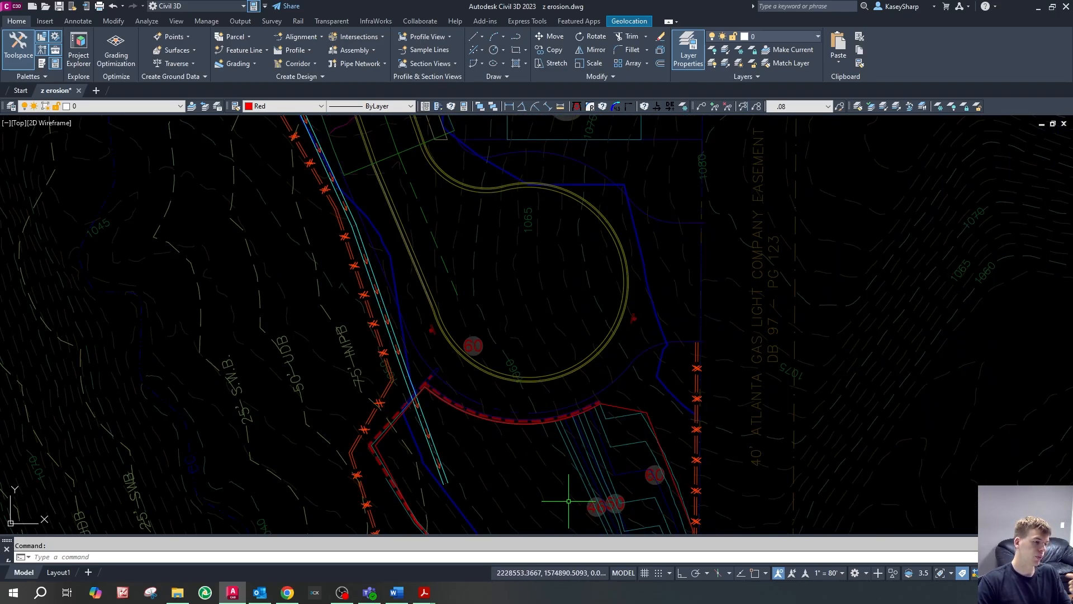
scroll(547, 247, "down", 2)
scroll(558, 332, "up", 2)
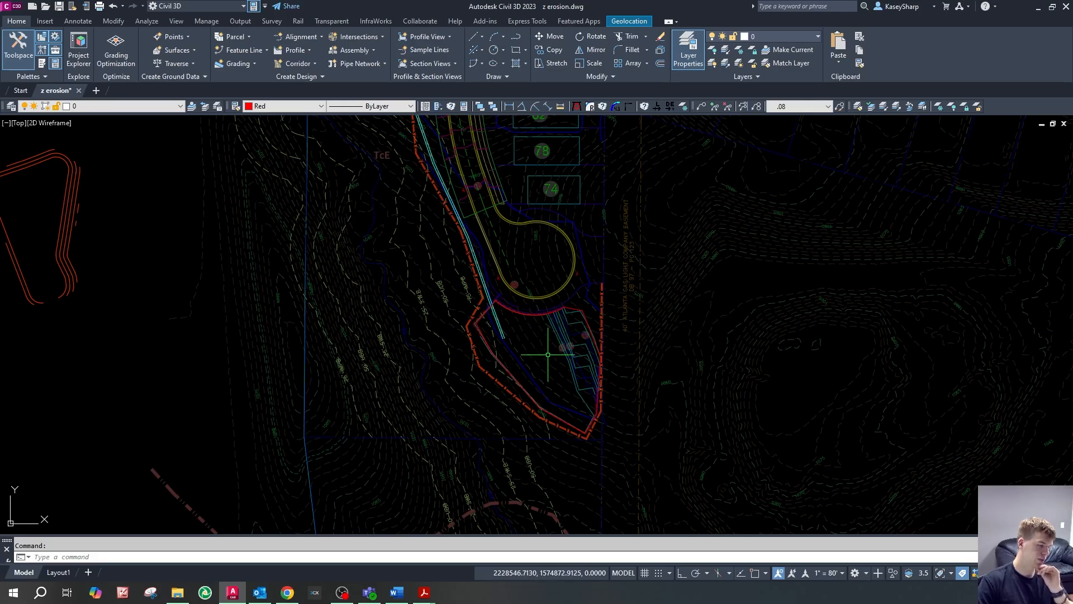
scroll(559, 352, "up", 4)
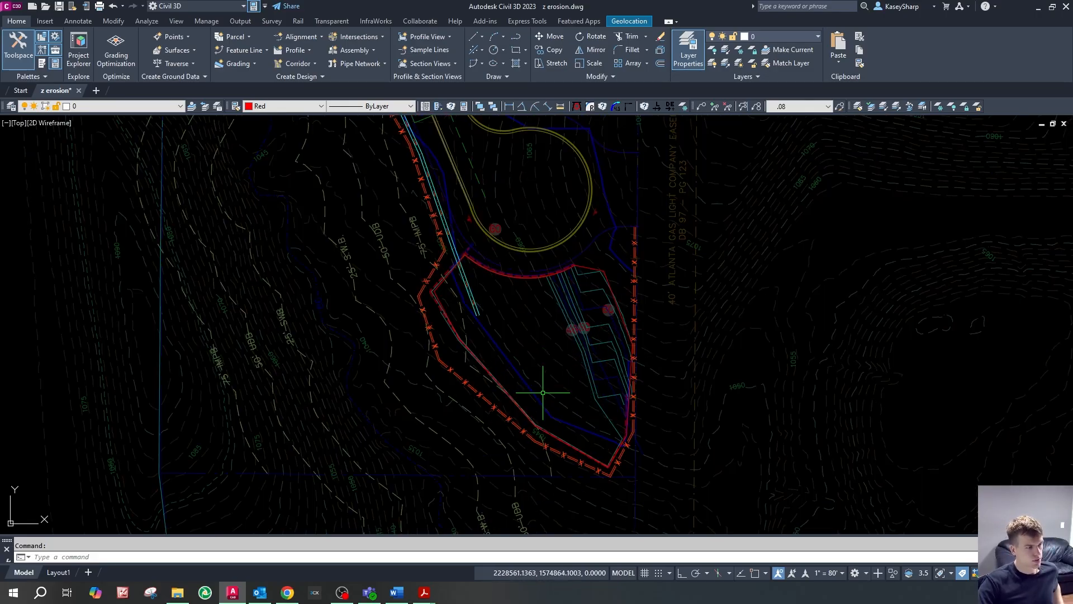
scroll(558, 436, "down", 2)
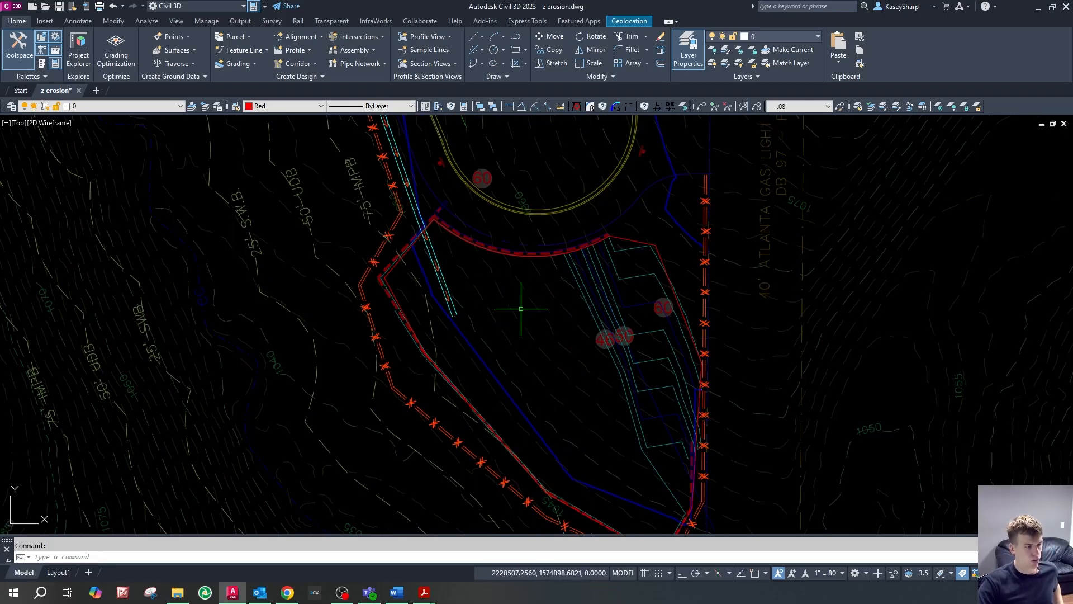
scroll(557, 447, "down", 4)
scroll(554, 445, "down", 4)
scroll(553, 351, "up", 4)
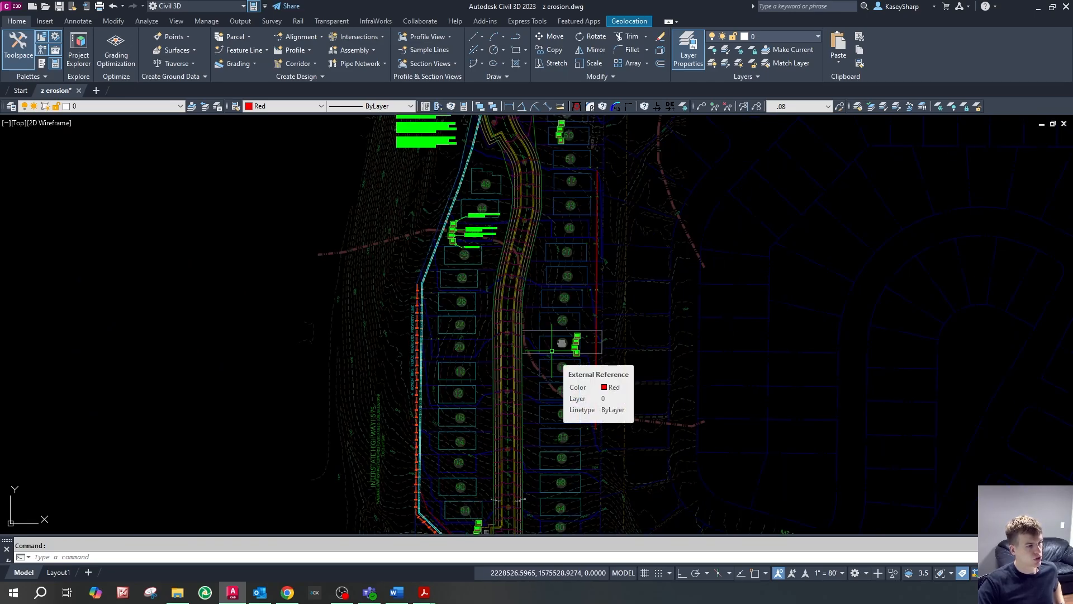
scroll(432, 333, "up", 4)
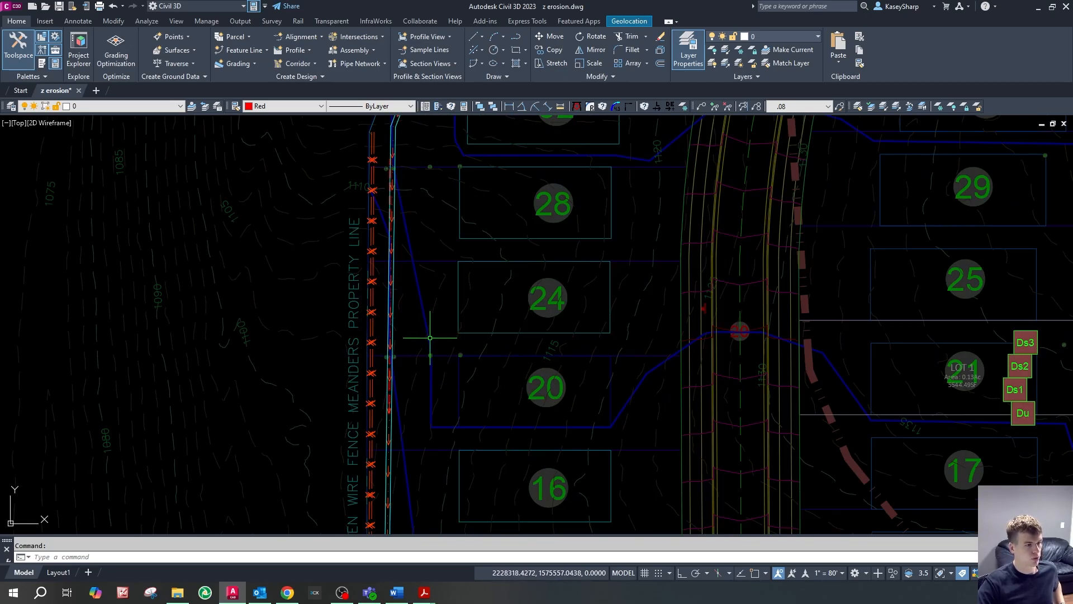
- Draw a closed rectangular polyline about 118 units long between the western flow line and lots 28, 24 and 20
type("pl")
key("Return")
left_click(404, 175)
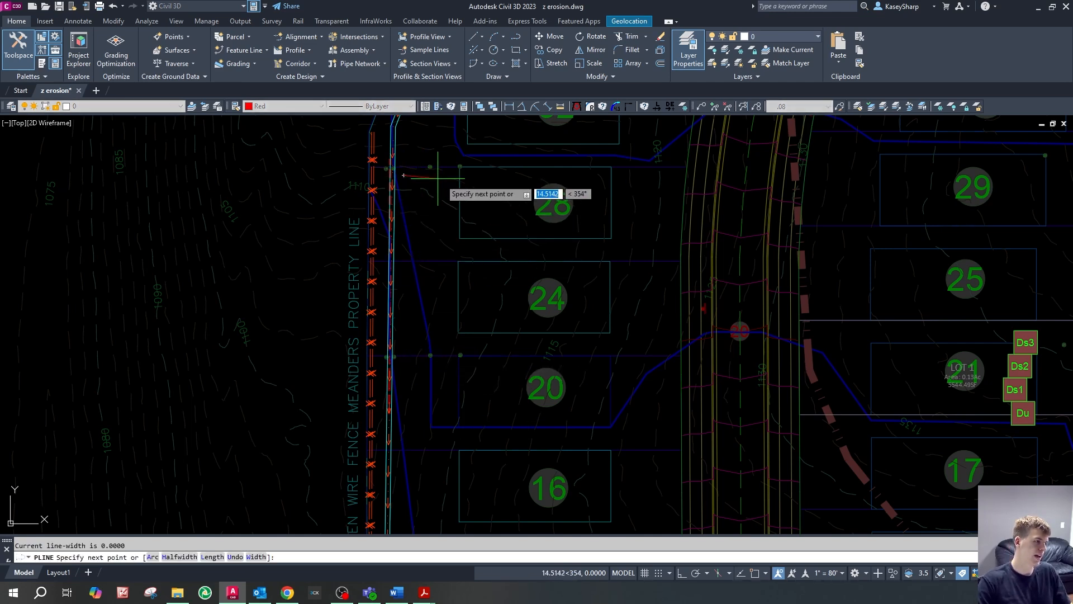
left_click(453, 175)
left_click(451, 454)
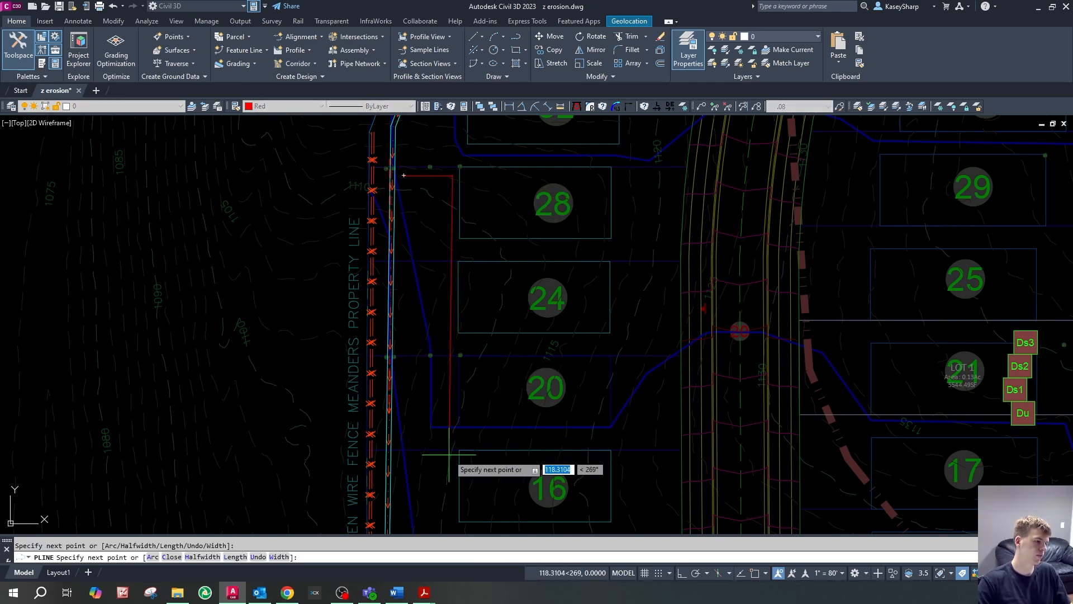
left_click(397, 455)
type("c")
key("Return")
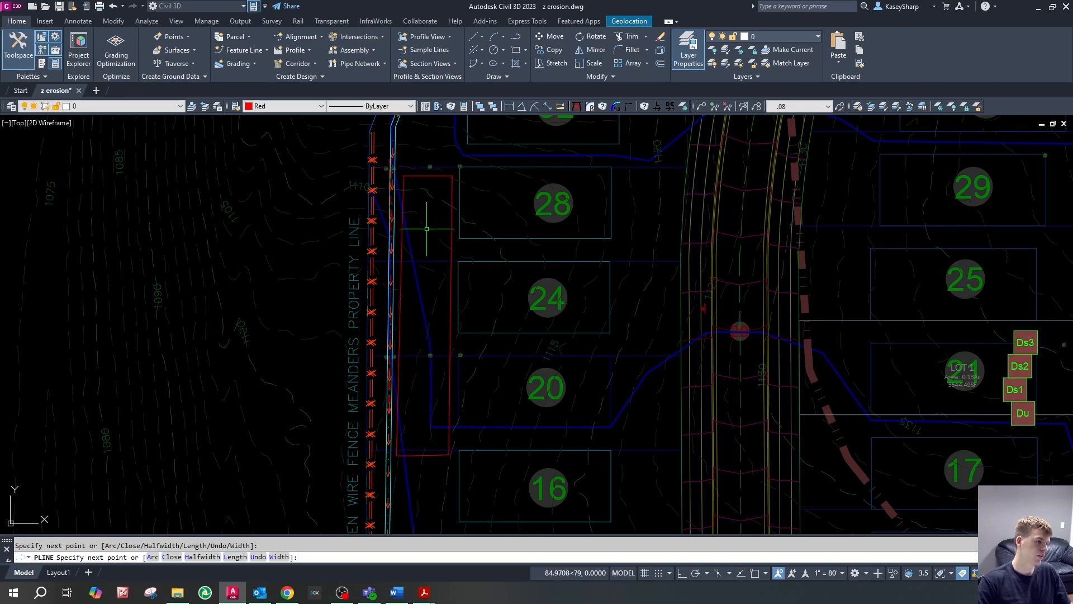
- Highlight the trial rectangle and compare its location with the surrounding lots, the road and the southern pond
left_click(430, 177)
scroll(379, 228, "down", 2)
scroll(380, 229, "down", 2)
scroll(534, 259, "down", 2)
scroll(577, 237, "up", 4)
scroll(582, 381, "down", 4)
scroll(460, 284, "up", 2)
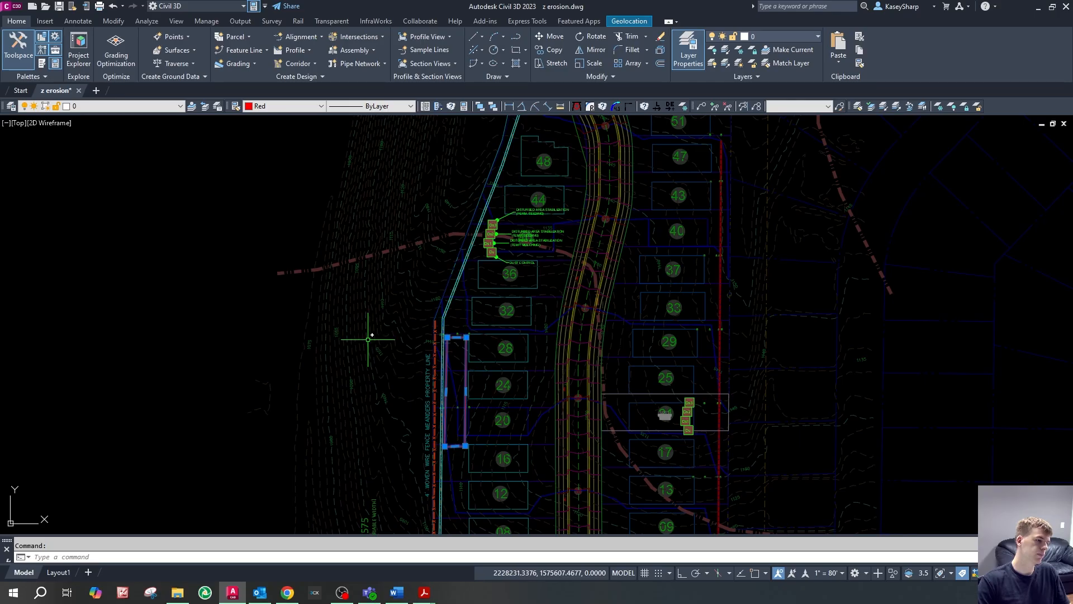
key("Escape")
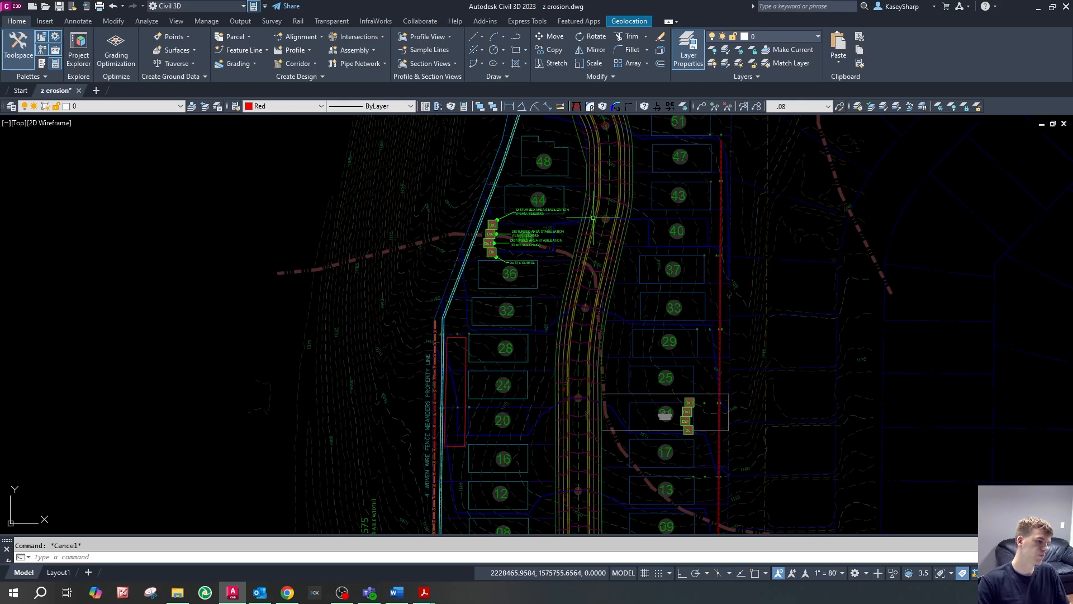
scroll(624, 361, "up", 4)
scroll(575, 282, "down", 2)
scroll(642, 293, "up", 5)
scroll(665, 274, "down", 7)
scroll(671, 271, "up", 5)
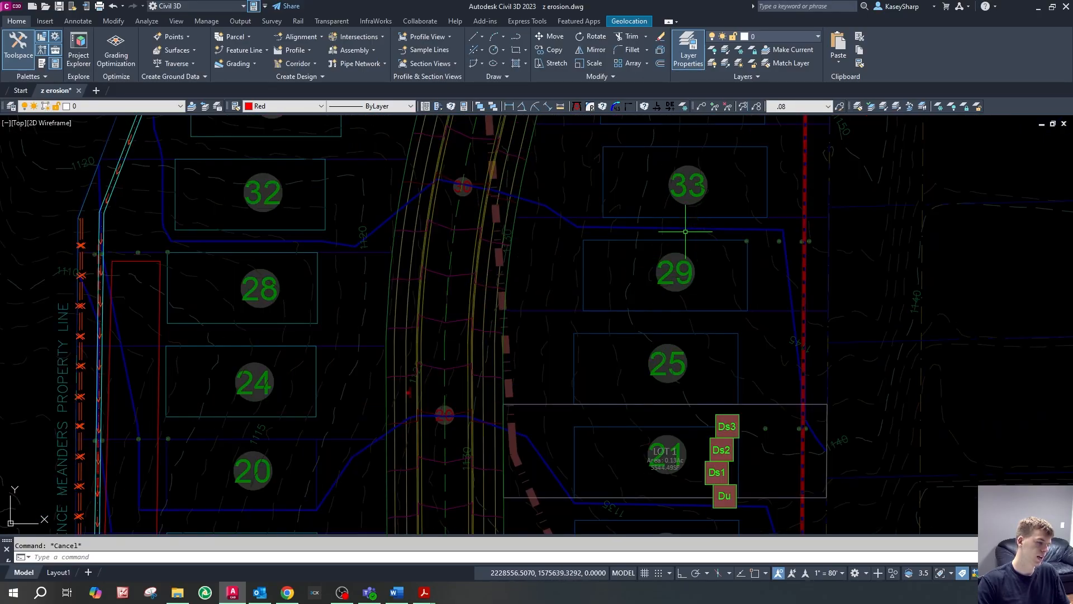
scroll(620, 285, "down", 4)
scroll(536, 239, "down", 2)
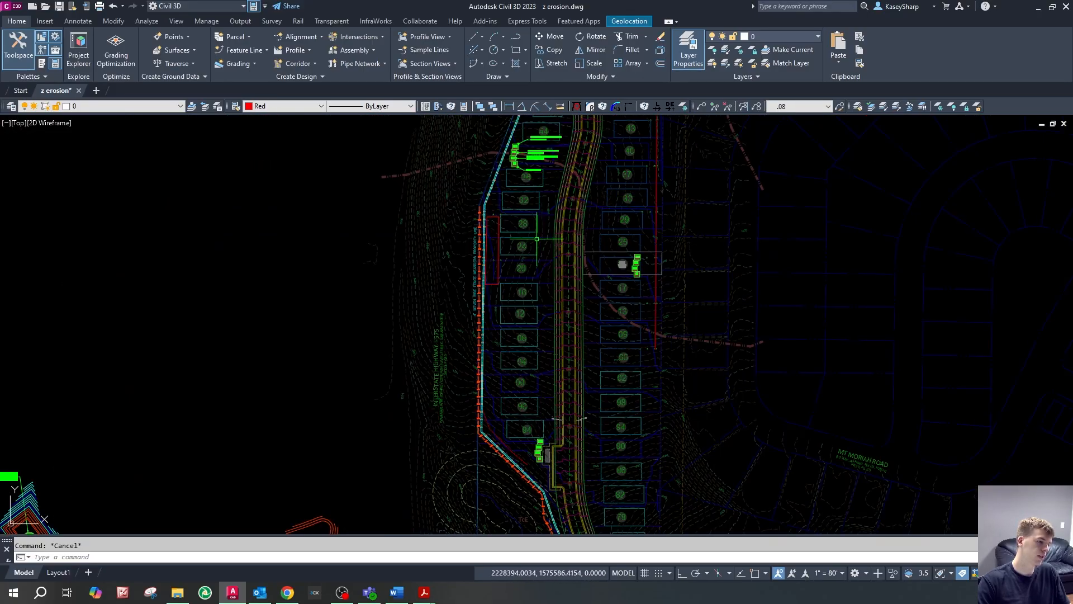
scroll(559, 364, "down", 4)
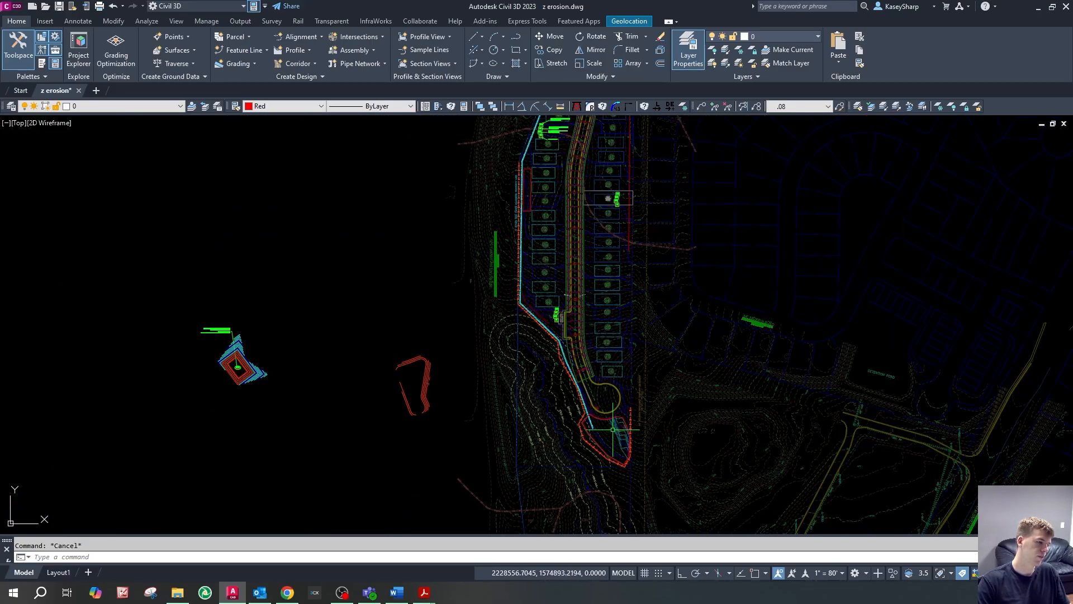
- Delete the trial rectangle beside lots 28, 24 and 20
scroll(546, 261, "up", 5)
left_click(549, 256)
scroll(619, 312, "down", 6)
key("Delete")
- Examine the phase 2 plan from the construction exit down to the cul-de-sac, highlighting the southern pond outline
scroll(622, 376, "up", 5)
scroll(682, 421, "down", 3)
scroll(688, 274, "up", 5)
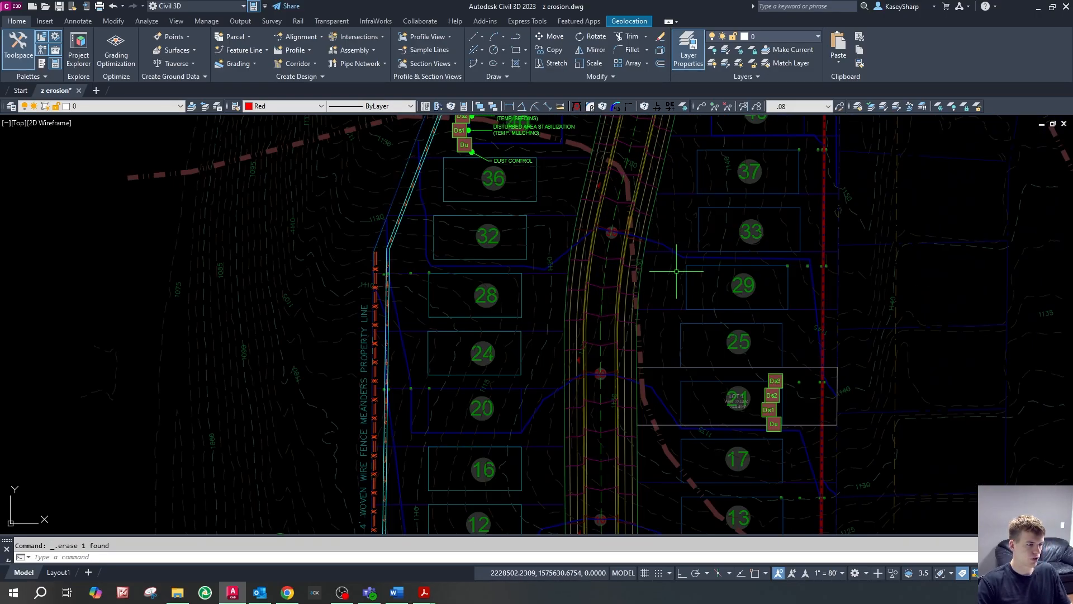
scroll(683, 313, "down", 4)
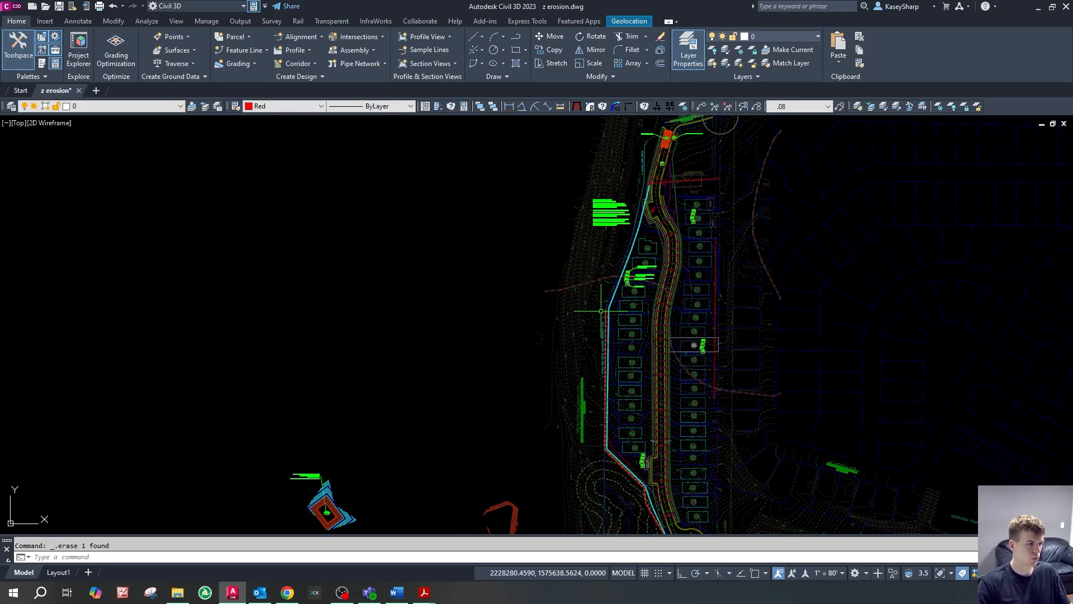
key("Escape")
scroll(699, 140, "up", 4)
middle_click_drag(672, 157, 645, 189)
scroll(641, 195, "down", 2)
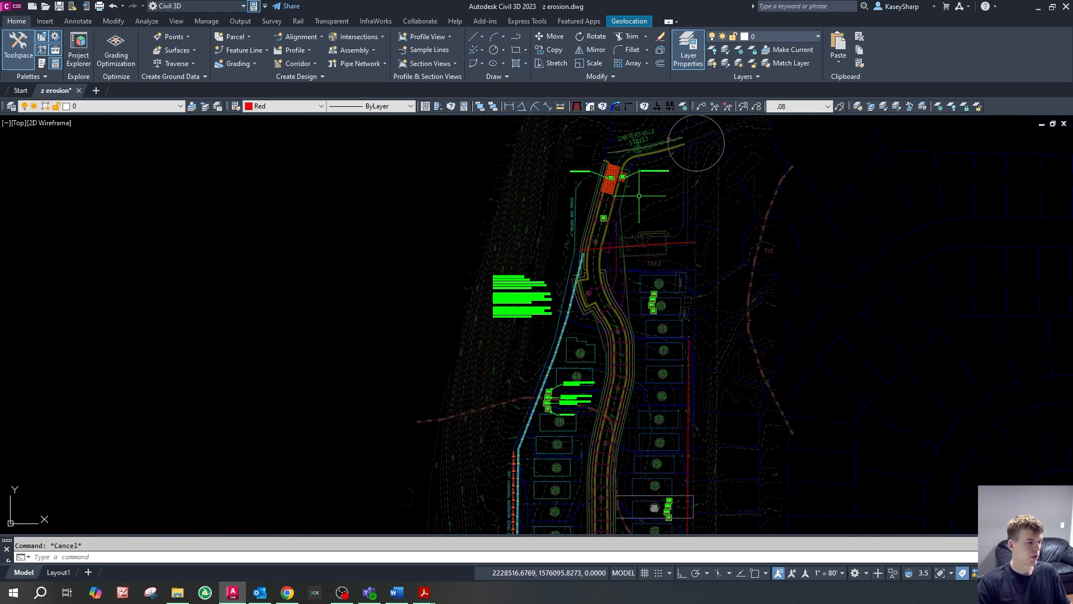
scroll(640, 196, "down", 3)
scroll(640, 457, "up", 5)
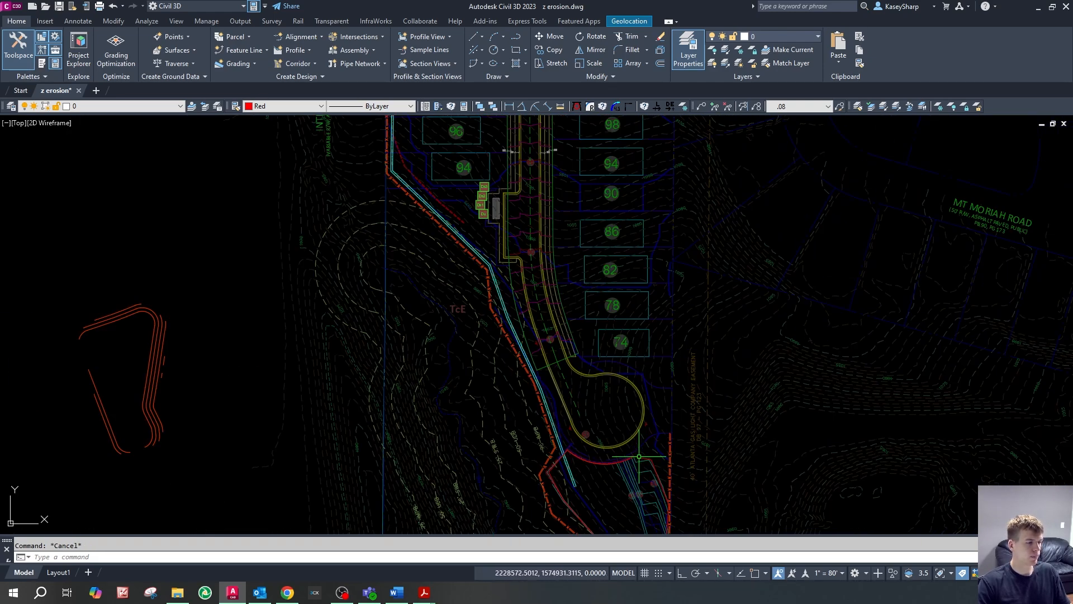
scroll(639, 457, "up", 4)
left_click(627, 461)
scroll(567, 451, "down", 6)
scroll(554, 366, "down", 3)
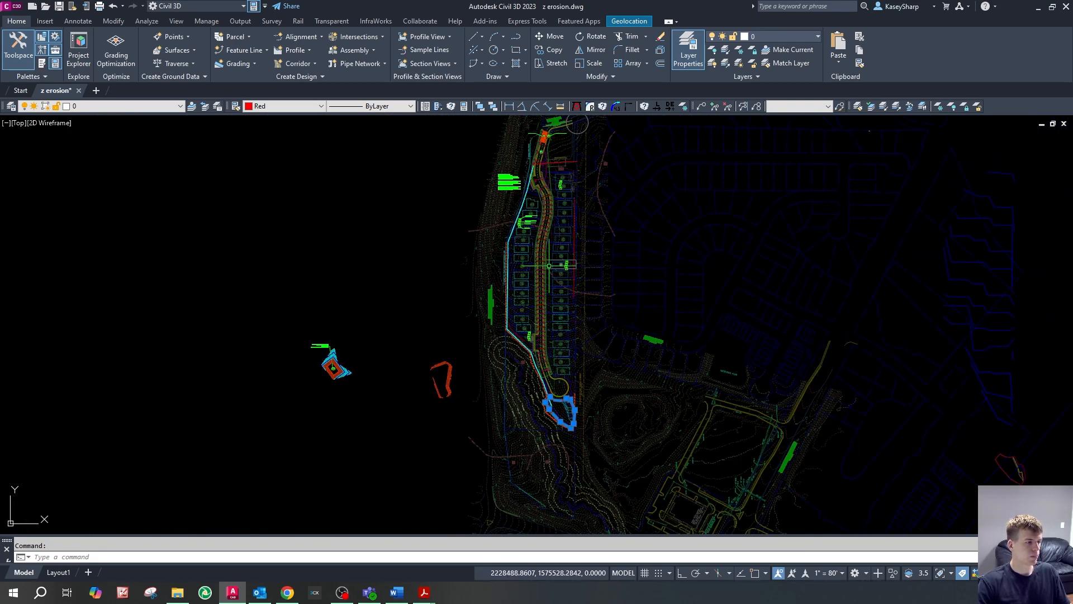
scroll(549, 267, "up", 3)
key("Escape")
- Display the erosion phase 1 layers and inspect the construction exit area at Cartersville Street
key("Return")
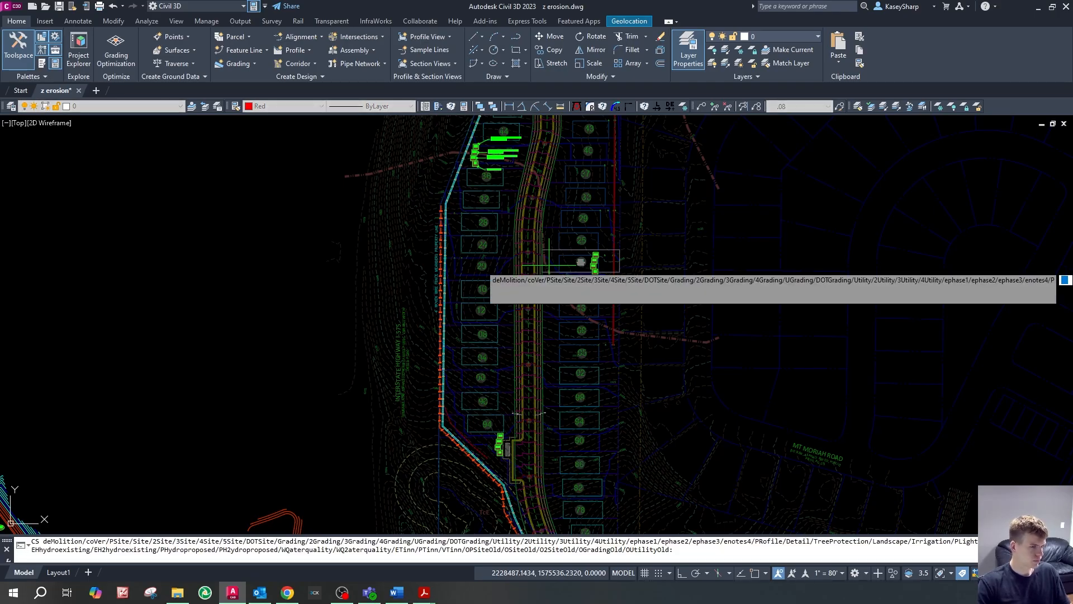
type("1")
key("Return")
scroll(552, 339, "down", 5)
scroll(555, 240, "up", 5)
scroll(555, 258, "up", 2)
scroll(537, 260, "down", 2)
scroll(590, 260, "up", 6)
key("Escape")
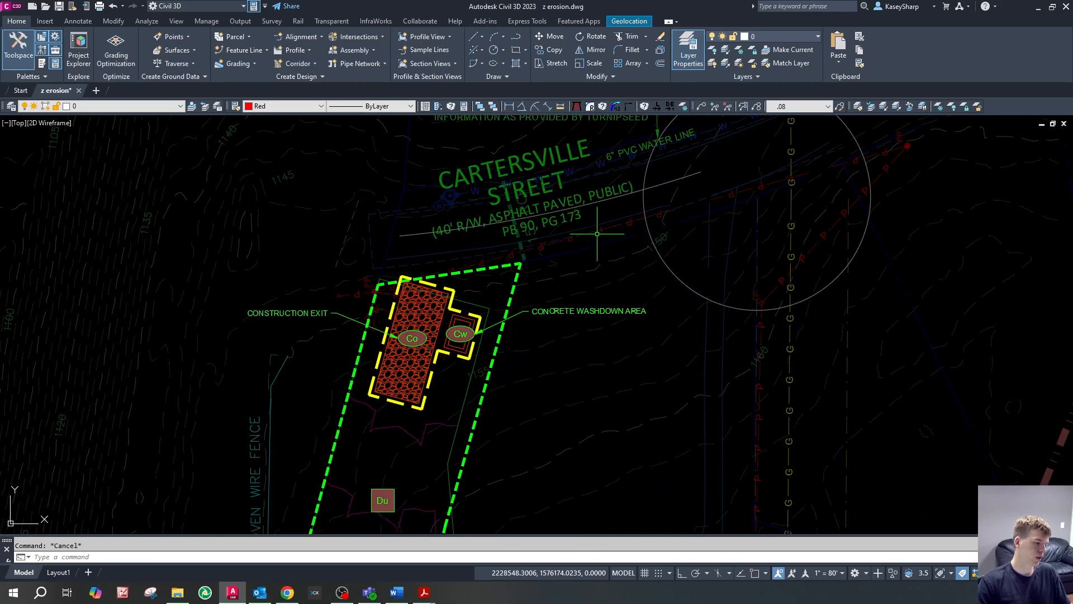
- Draw a polyline from the disturbance limit's northeast corner east along Cartersville Street for about 115 ft, ending in a short southward leg
scroll(590, 260, "up", 6)
scroll(242, 192, "down", 4)
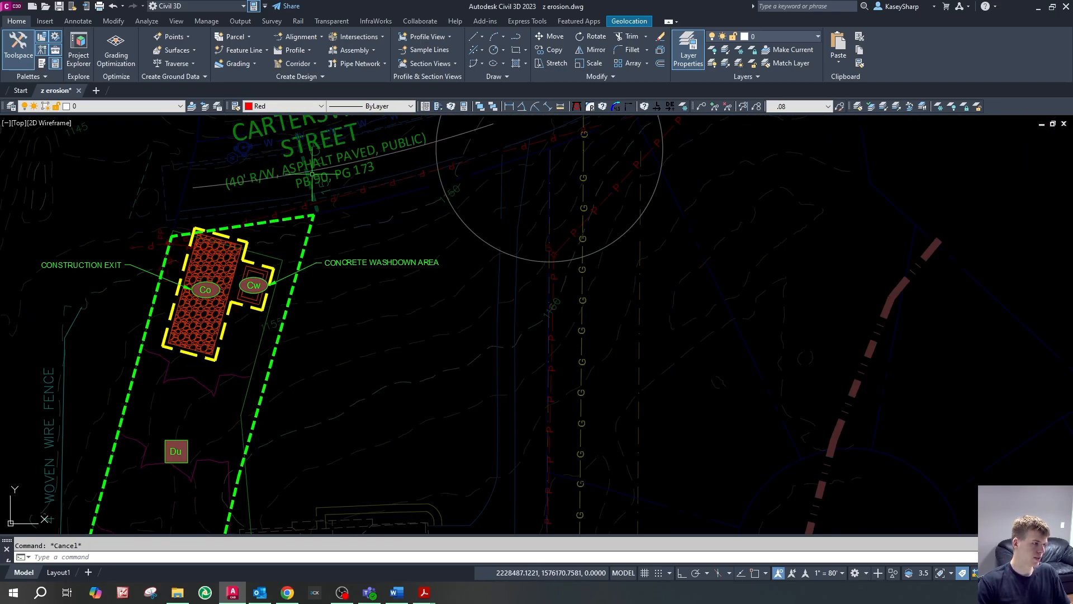
type("PL")
key("Return")
scroll(303, 200, "up", 6)
scroll(282, 232, "down", 3)
scroll(595, 300, "up", 2)
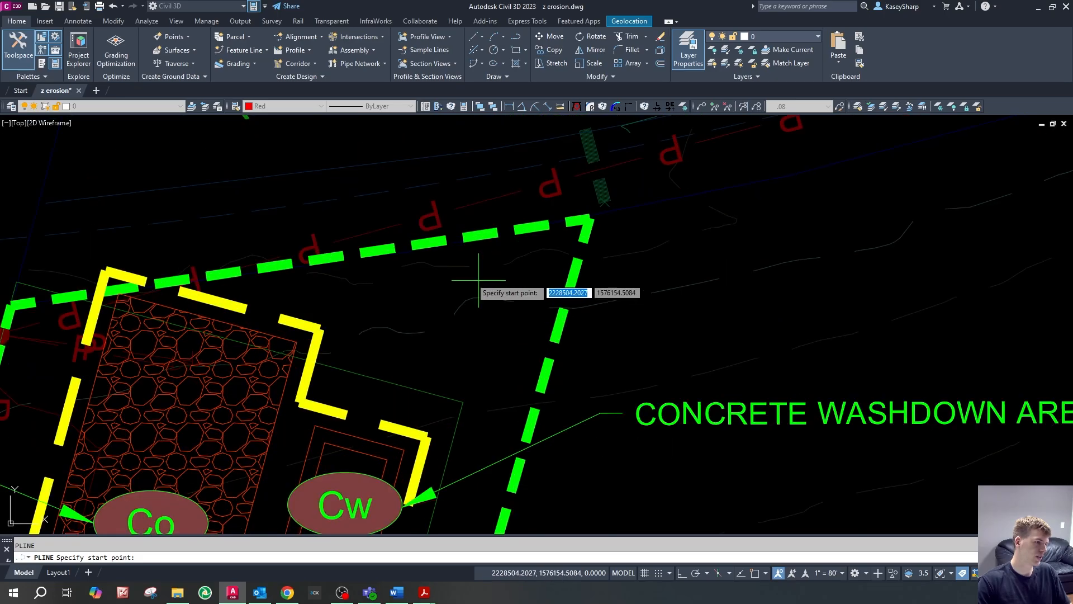
scroll(468, 283, "down", 2)
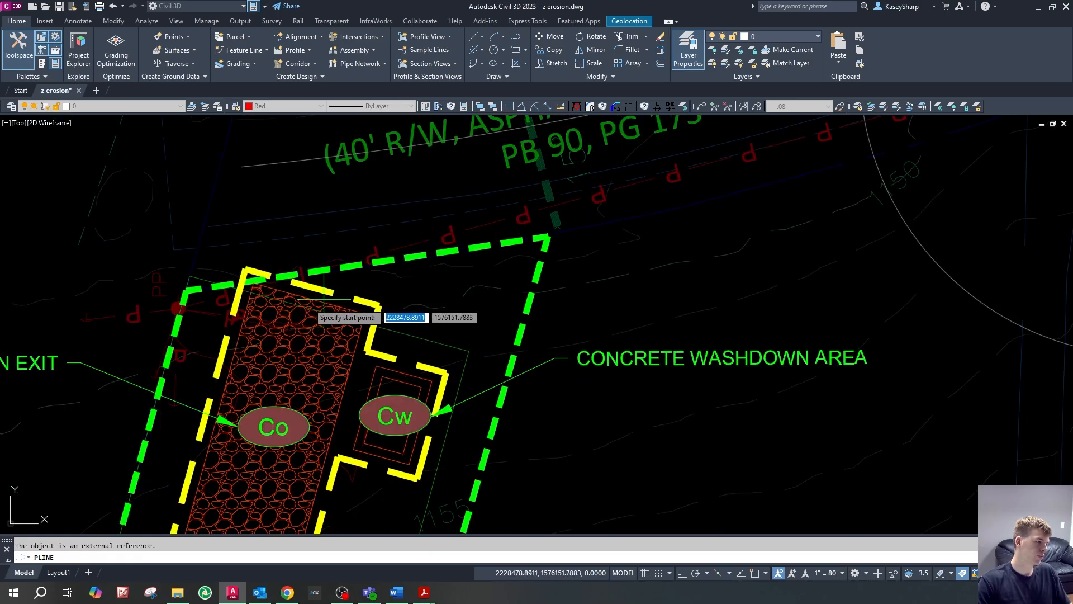
left_click(489, 270)
scroll(534, 267, "down", 4)
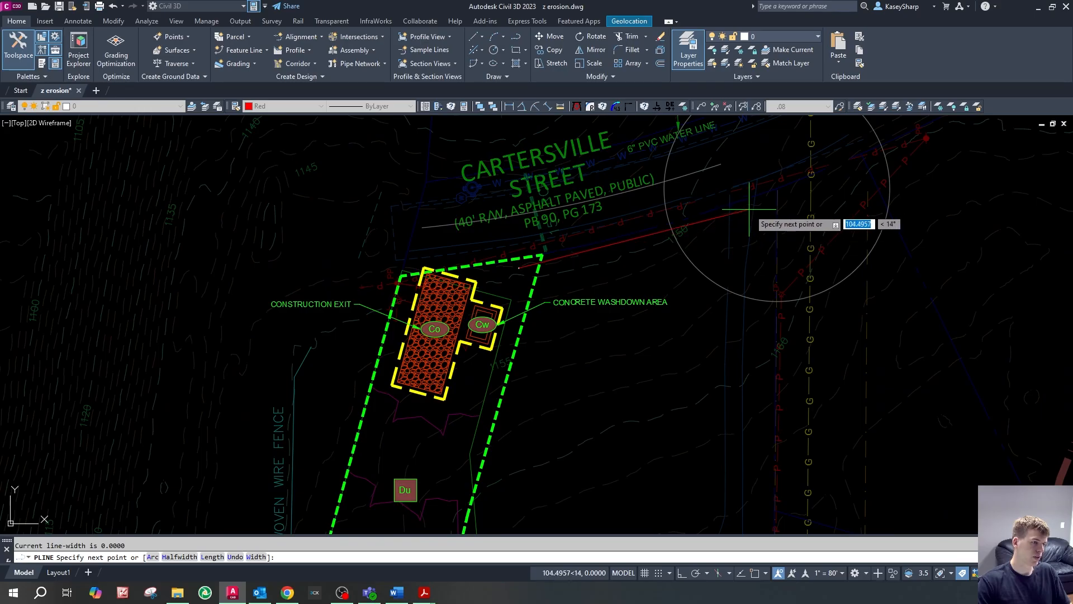
scroll(758, 201, "up", 5)
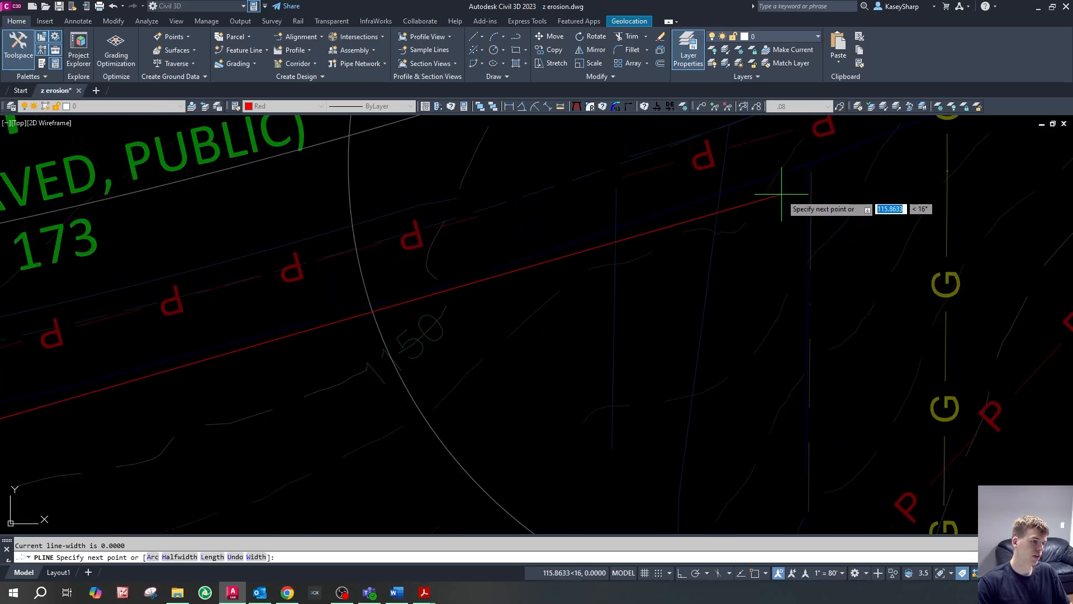
left_click(762, 202)
scroll(765, 190, "down", 3)
scroll(755, 246, "up", 2)
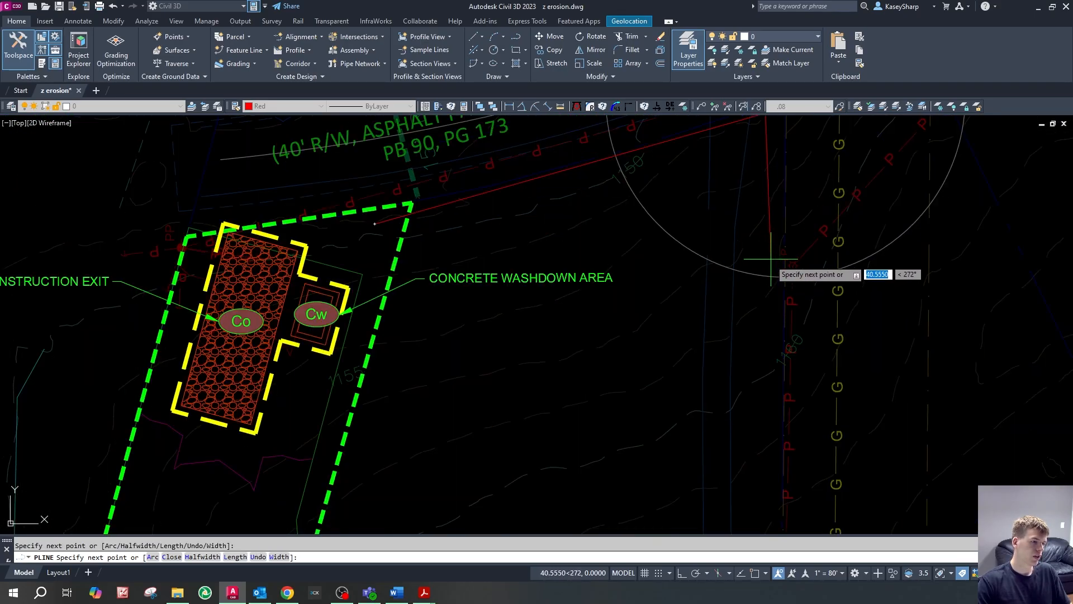
scroll(780, 221, "down", 4)
key("Escape")
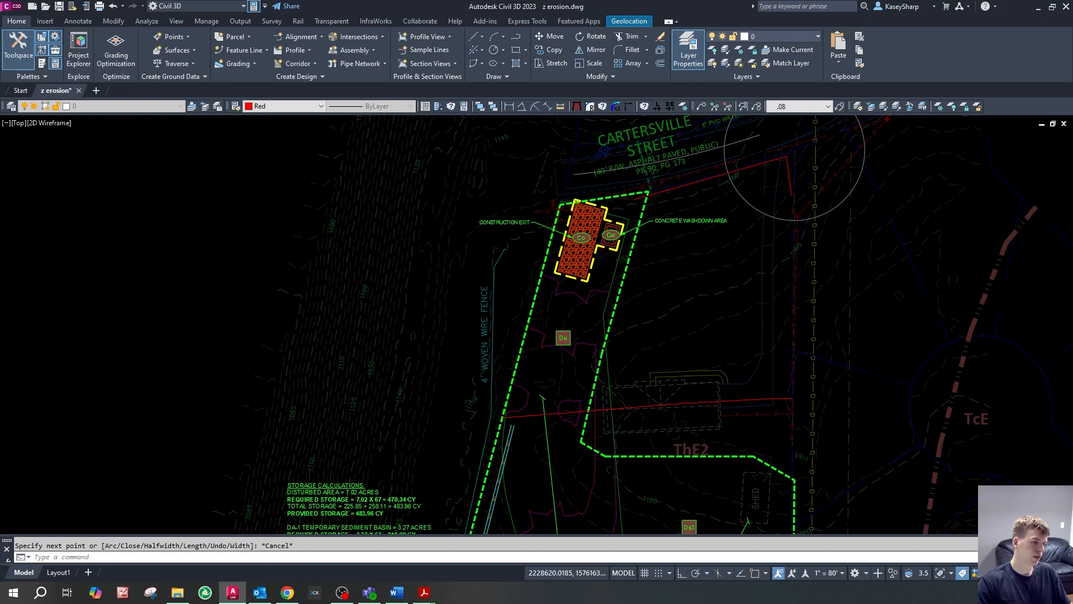
- Draw a polyline just inside the western disturbance limit, from beside the construction exit south to the start of the diversion channel
scroll(796, 191, "up", 4)
scroll(796, 192, "down", 3)
key("space")
scroll(615, 241, "up", 4)
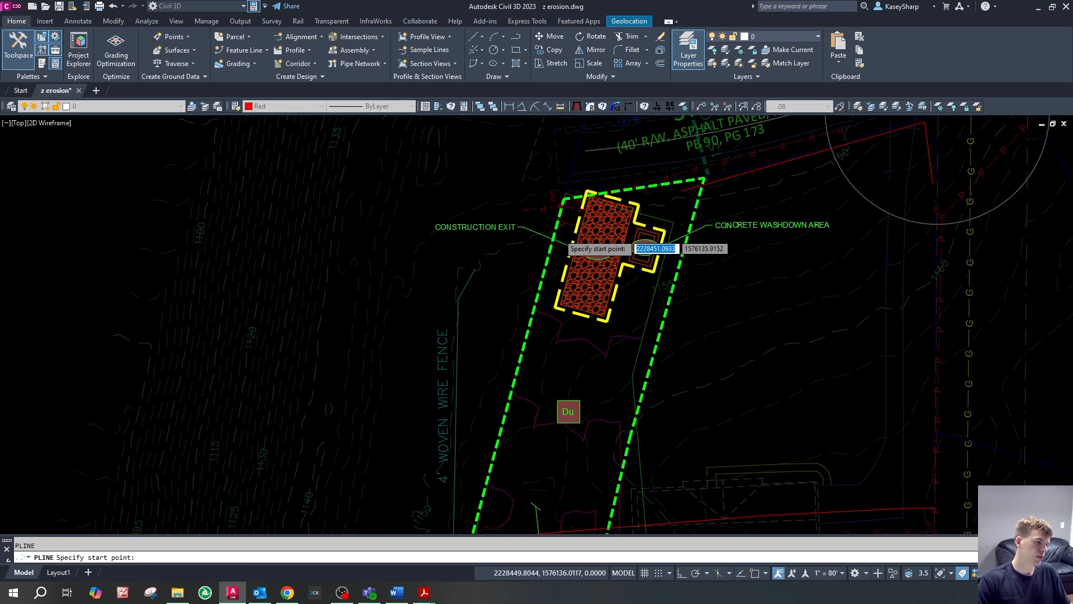
scroll(581, 188, "up", 2)
scroll(585, 190, "down", 4)
left_click(584, 250)
left_click(526, 417)
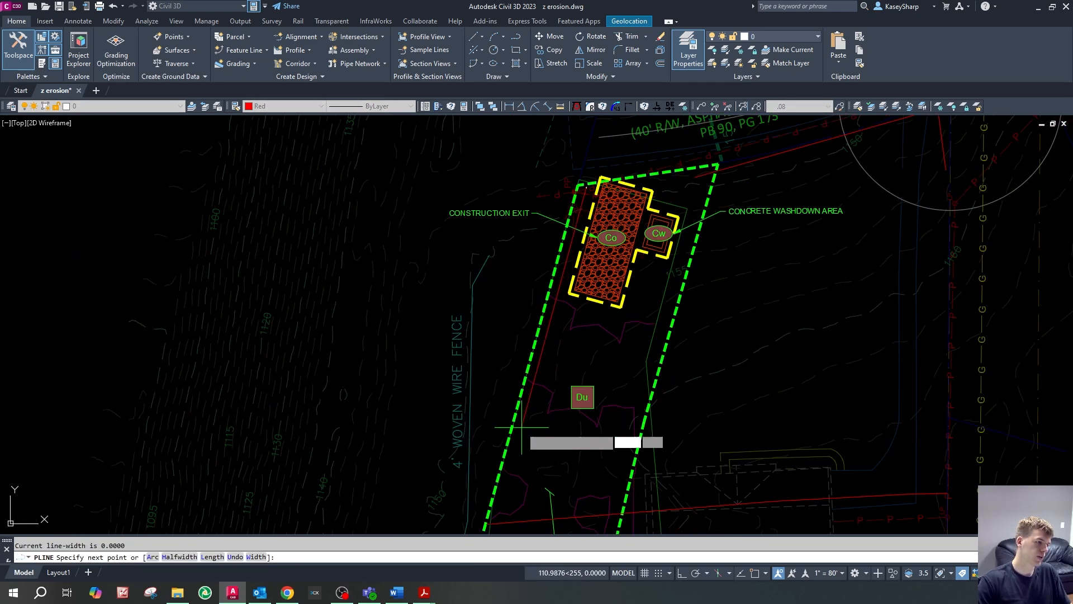
scroll(568, 250, "down", 3)
scroll(546, 351, "up", 5)
key("Escape")
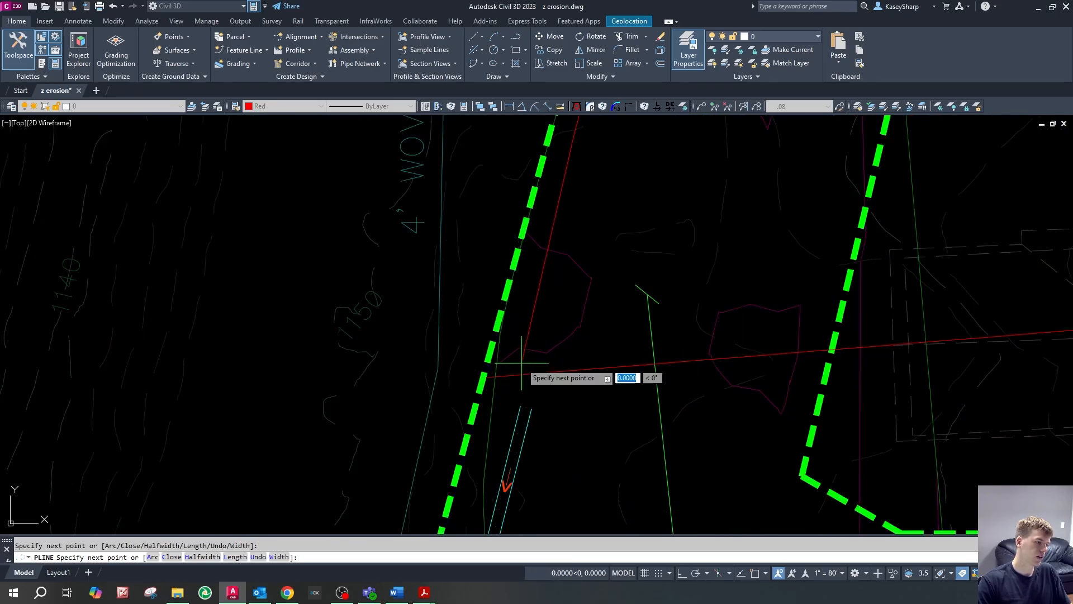
- Match both new polylines to the existing silt fence line's layer and X_LINE linetype
left_click(531, 309)
left_click(524, 324)
scroll(514, 354, "down", 5)
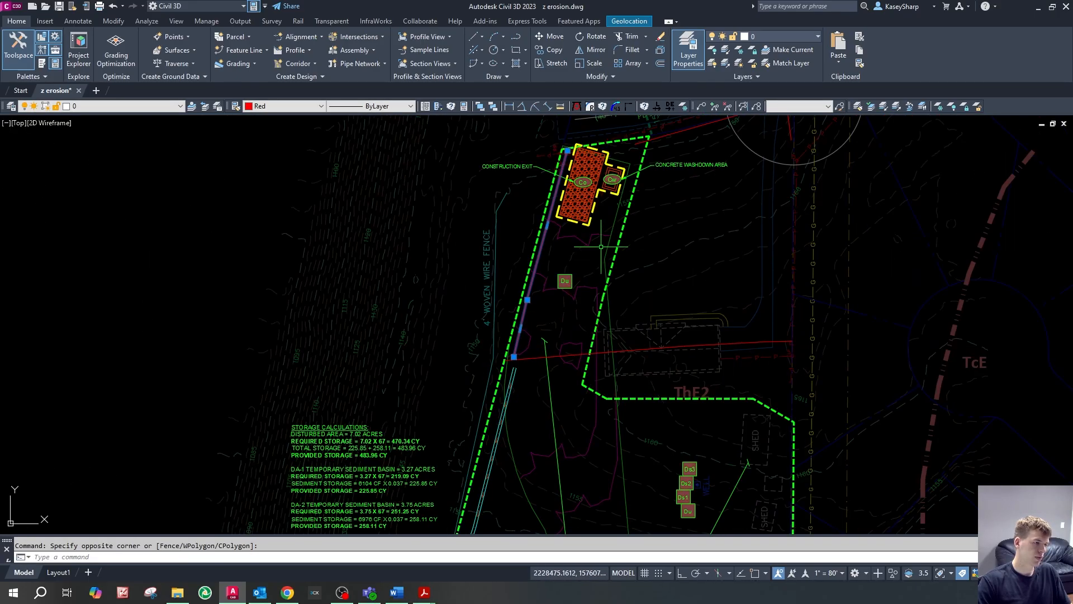
left_click(662, 139)
scroll(643, 163, "down", 3)
type("ma")
key("space")
scroll(531, 452, "up", 5)
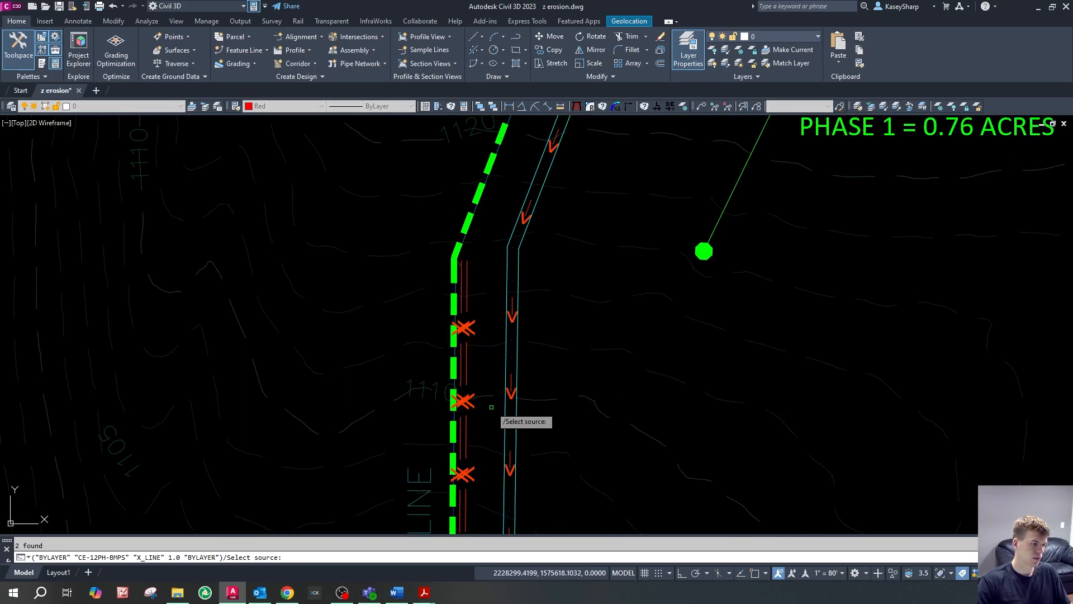
left_click(475, 407)
scroll(475, 406, "down", 8)
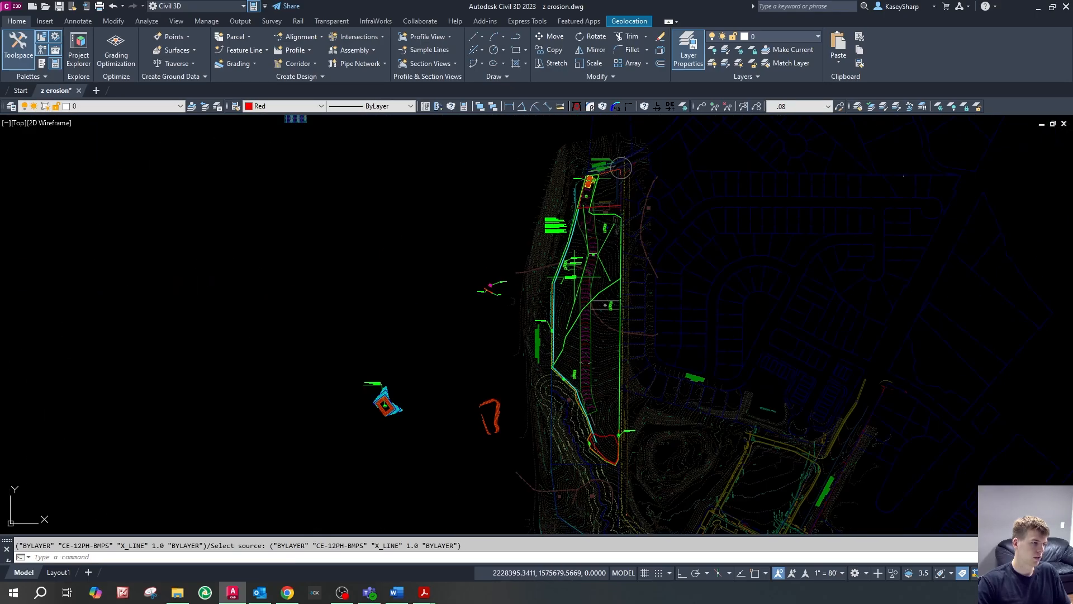
scroll(597, 168, "up", 5)
key("Escape")
- Examine the Phase I legend notes, highlighting the silt fence storage note based on 1/4 Ac per 100 LF
scroll(677, 179, "down", 10)
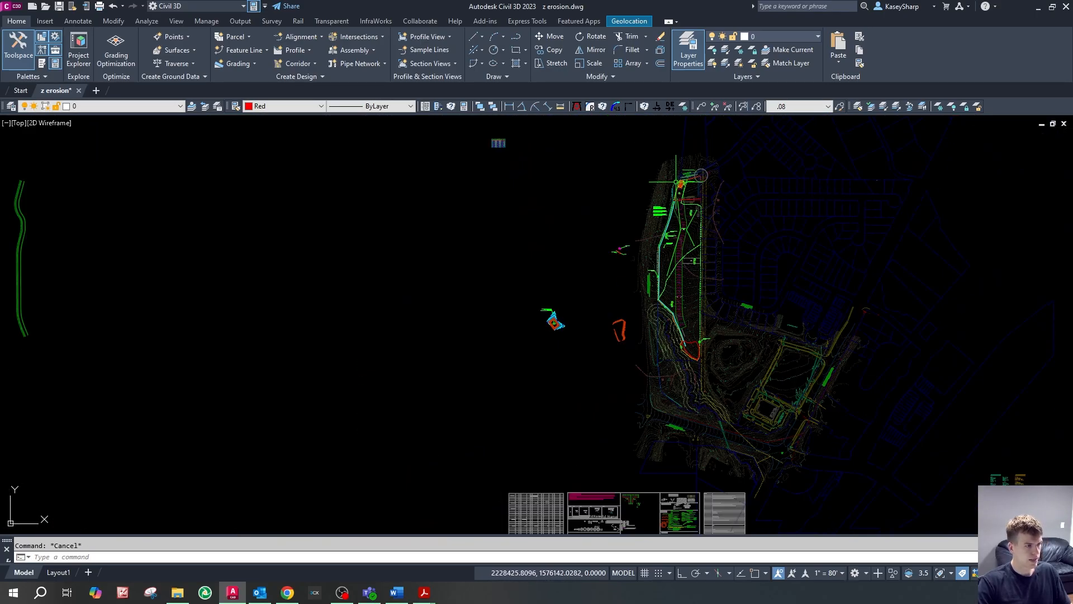
scroll(634, 234, "down", 2)
scroll(652, 381, "up", 8)
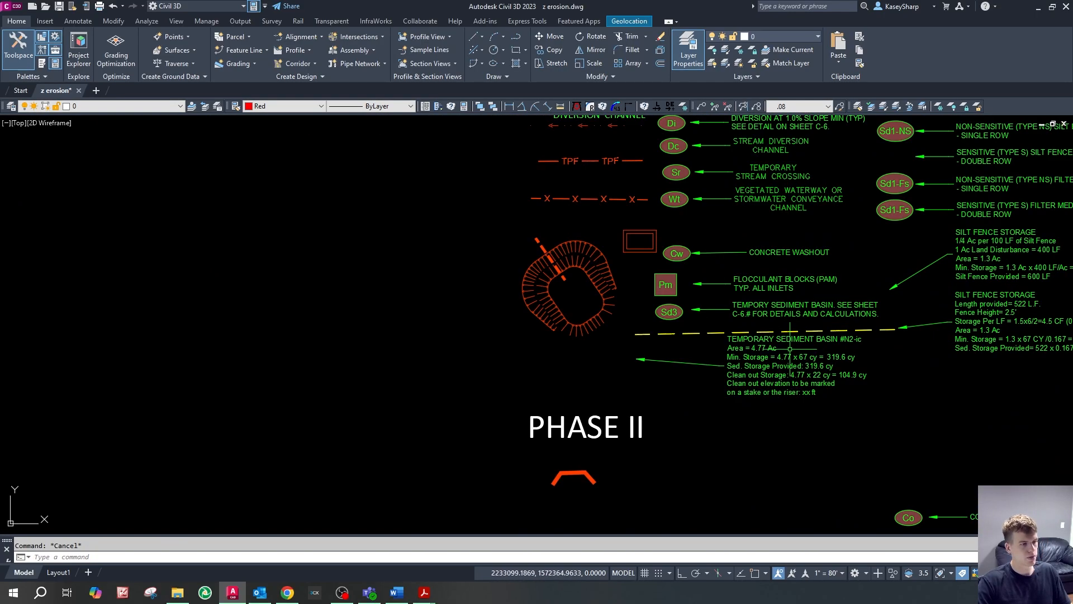
scroll(569, 329, "down", 2)
scroll(776, 291, "up", 4)
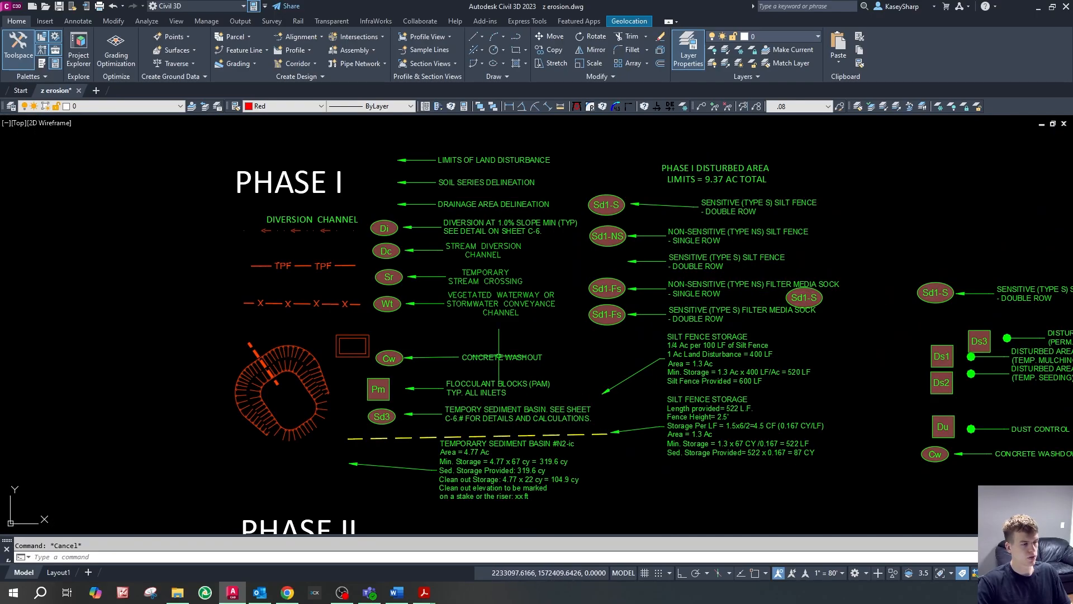
scroll(499, 357, "down", 2)
scroll(666, 359, "up", 5)
left_click(531, 366)
left_click(527, 326)
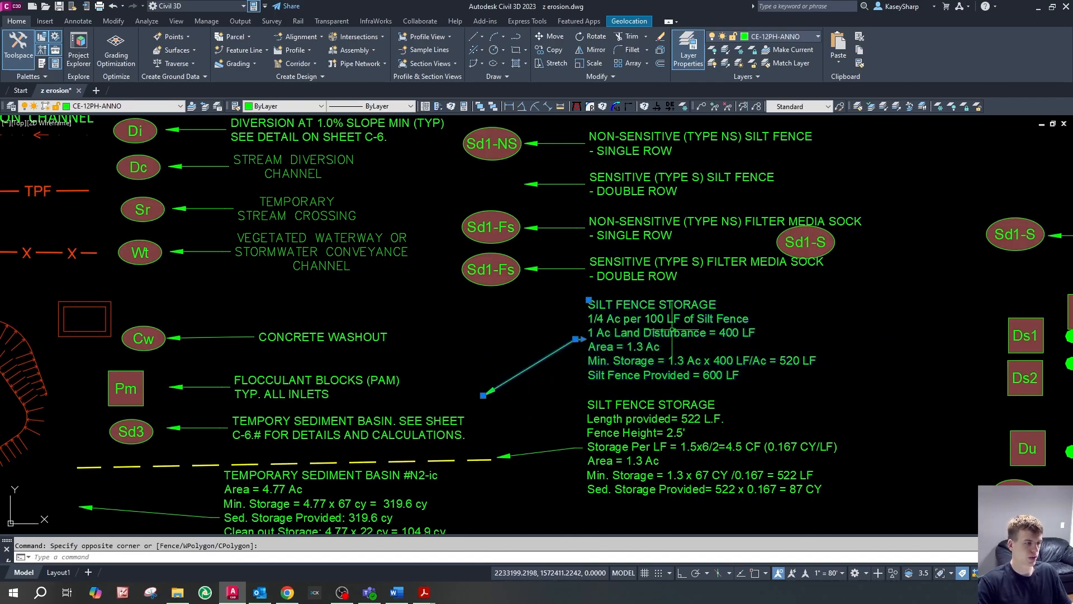
key("Escape")
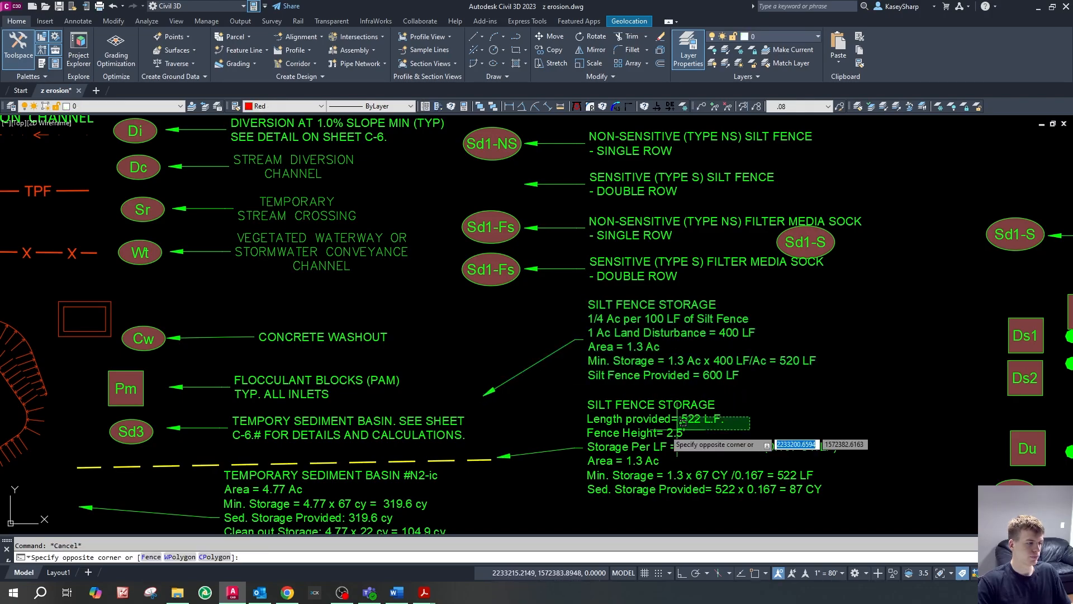
- Copy the legend's silt fence storage note that lists fence height and storage per LF, together with its leader
scroll(670, 442, "down", 3)
scroll(646, 441, "up", 5)
left_click(420, 359)
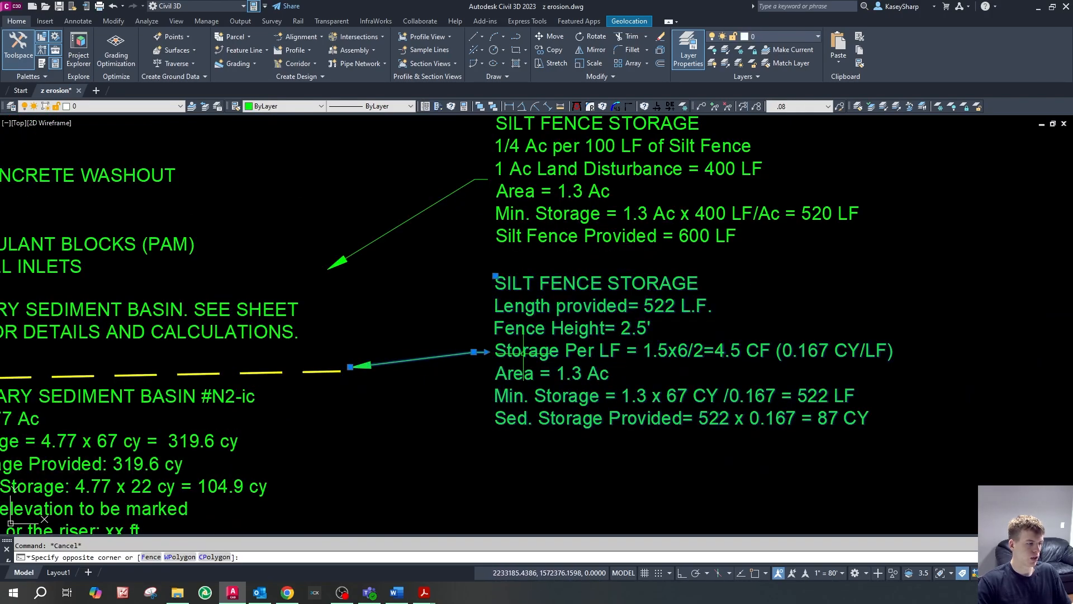
left_click(611, 383)
key("Escape")
scroll(615, 386, "down", 8)
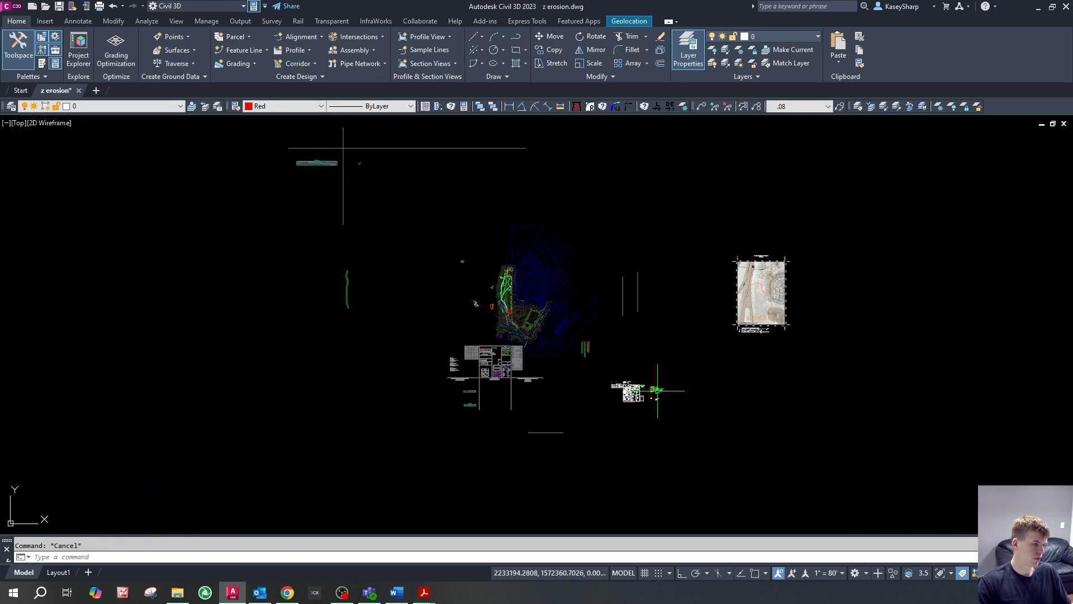
- Paste the silt fence storage note east of the concrete washdown area, with its leader pointing at the Cartersville Street fence line
scroll(523, 303, "up", 6)
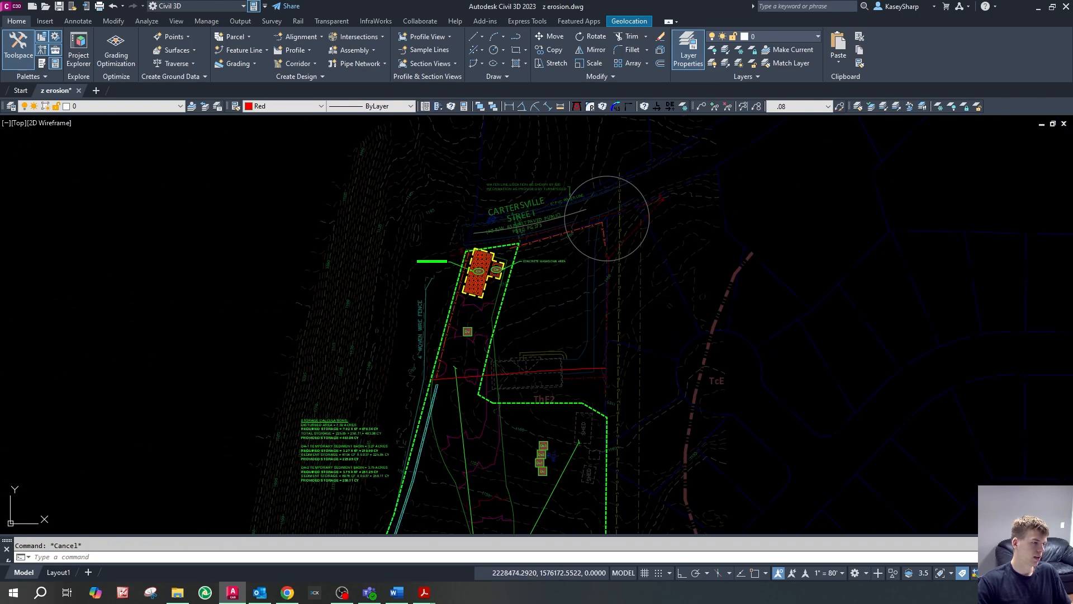
type("SILT FENCE STORAGE Length provided= 522 L.F. Fence Height= 2.5' Storage Per LF = 1.5x6/2=4.5 CF (0.167 CY/LF) Area = 1.3 Ac Min. Storage = 1.3 x 67 CY /0.167 = 522 LF Sed. Storage Provided= 522 x 0.167 = 87 CY")
scroll(532, 235, "up", 4)
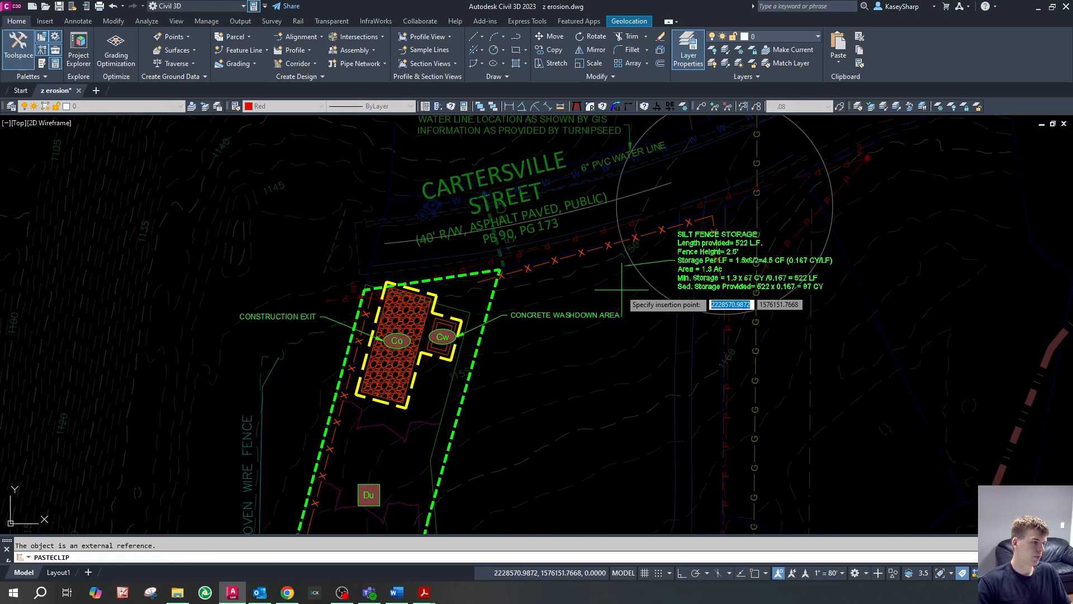
left_click(597, 274)
left_click(646, 245)
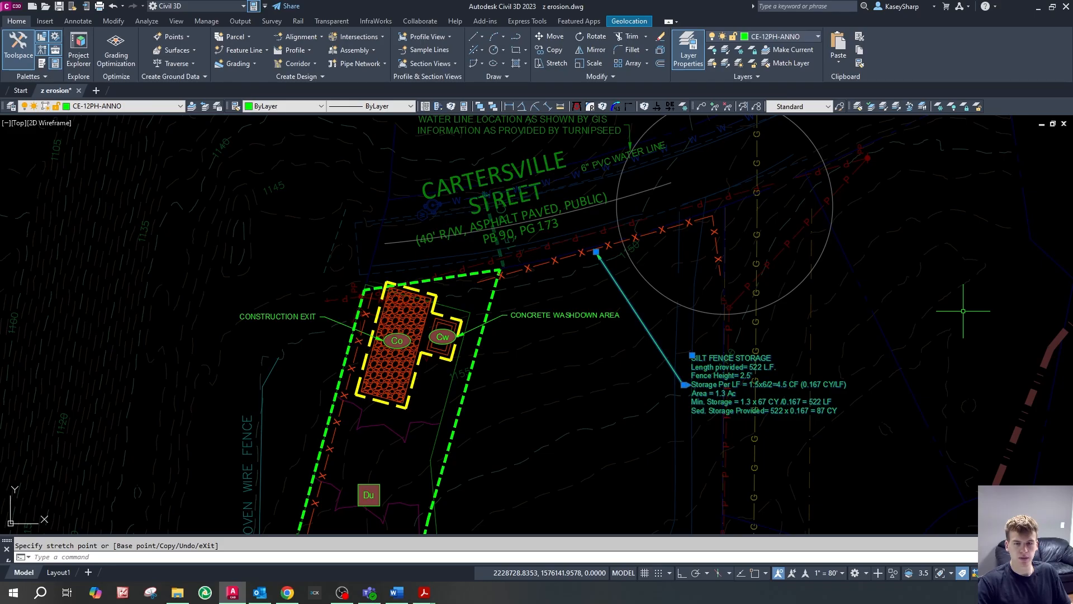
key("Escape")
key("Escape")
- Inspect the two new silt fence lines, along Cartersville Street and west of the construction exit
left_click(593, 255)
scroll(670, 174, "down", 4)
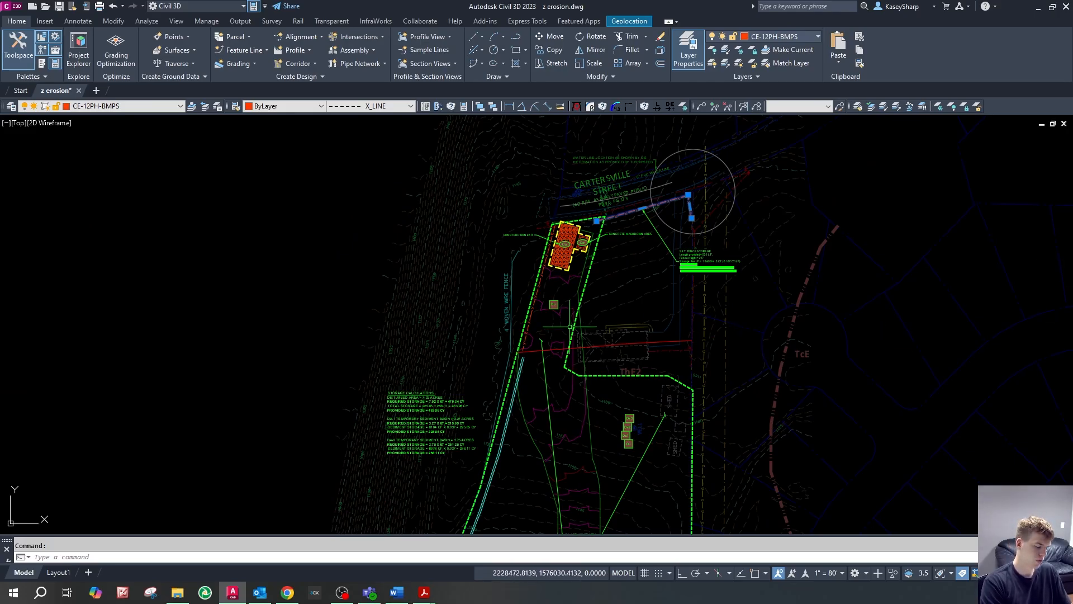
scroll(520, 300, "up", 4)
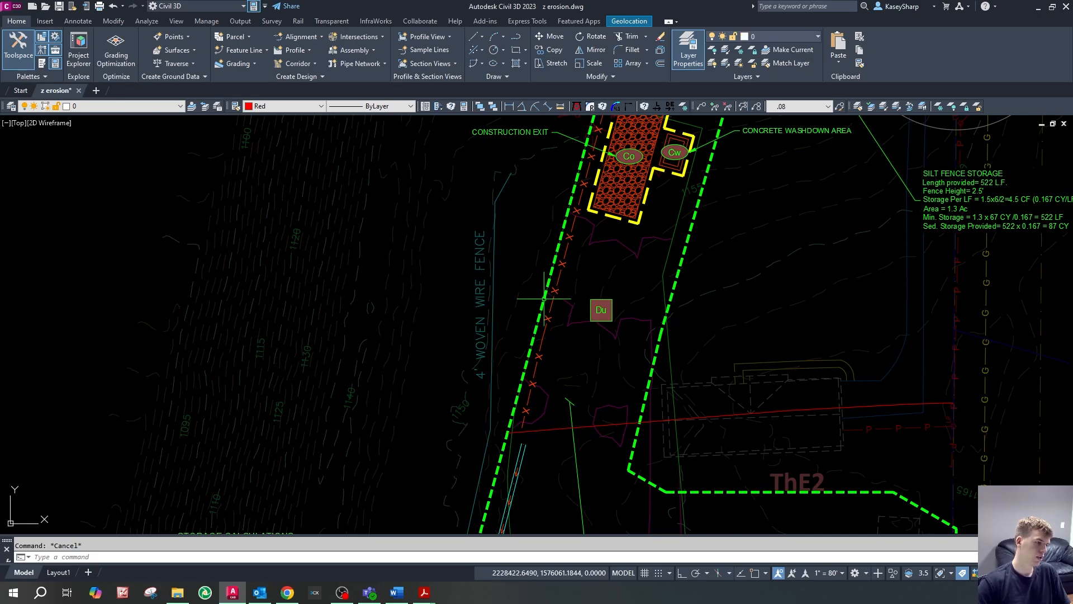
middle_click_drag(452, 259, 458, 289)
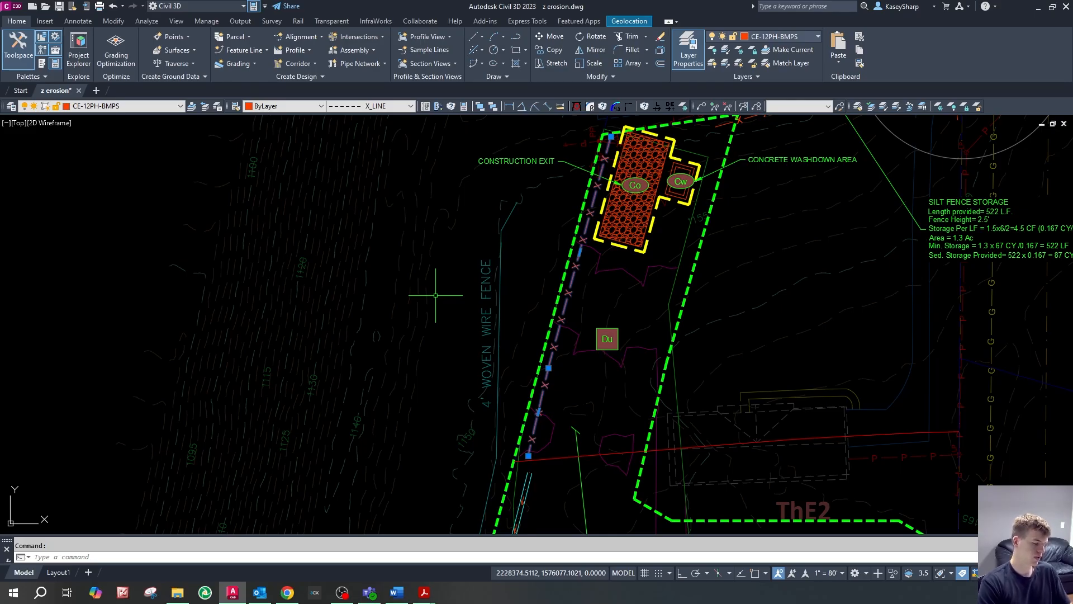
scroll(436, 295, "down", 4)
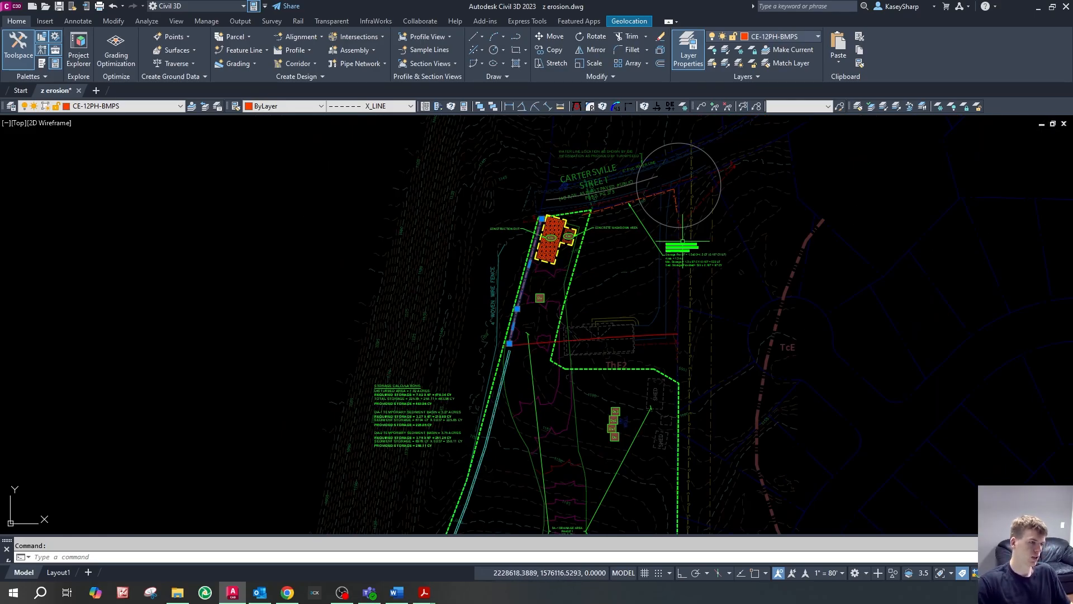
- Set the length provided in the pasted silt fence storage note to 294 L.F
scroll(658, 277, "up", 8)
scroll(658, 275, "down", 5)
scroll(731, 296, "up", 7)
scroll(692, 411, "down", 2)
key("Escape")
double_click(568, 288)
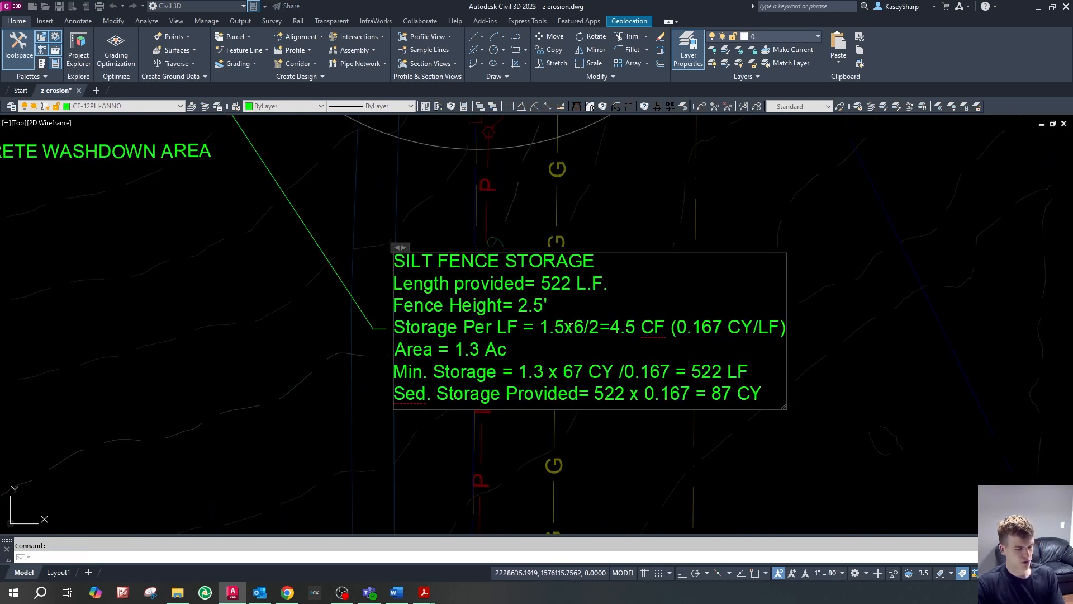
key("BackSpace")
key("BackSpace")
key("BackSpace")
type("294")
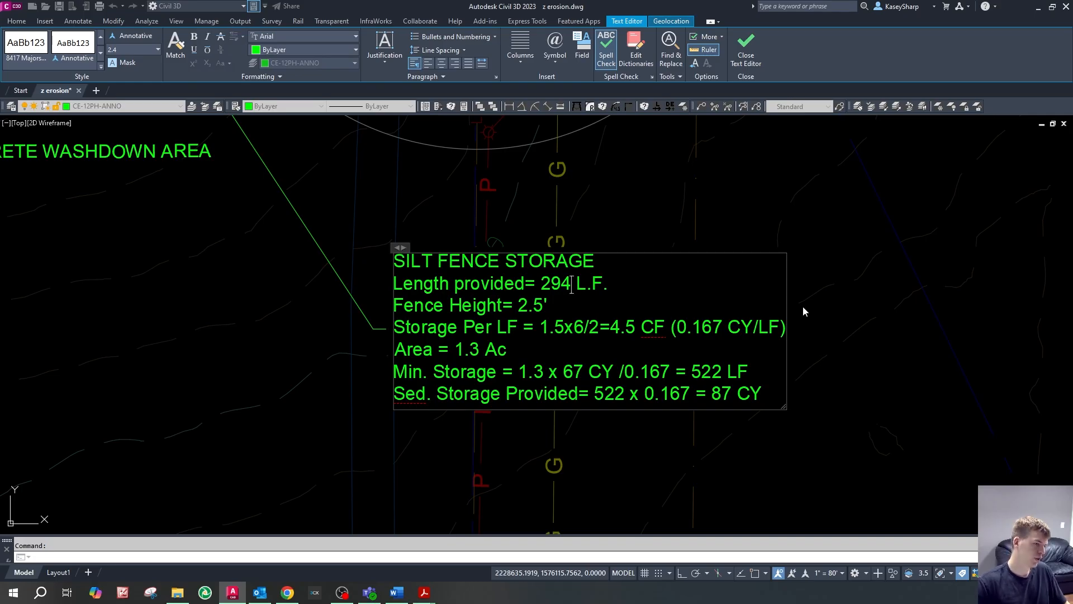
- Set the note's area to 0.66 Ac and its minimum storage to 0.66 x 67 CY /0.167 = 264.7 LF
key("BackSpace")
type("0.66")
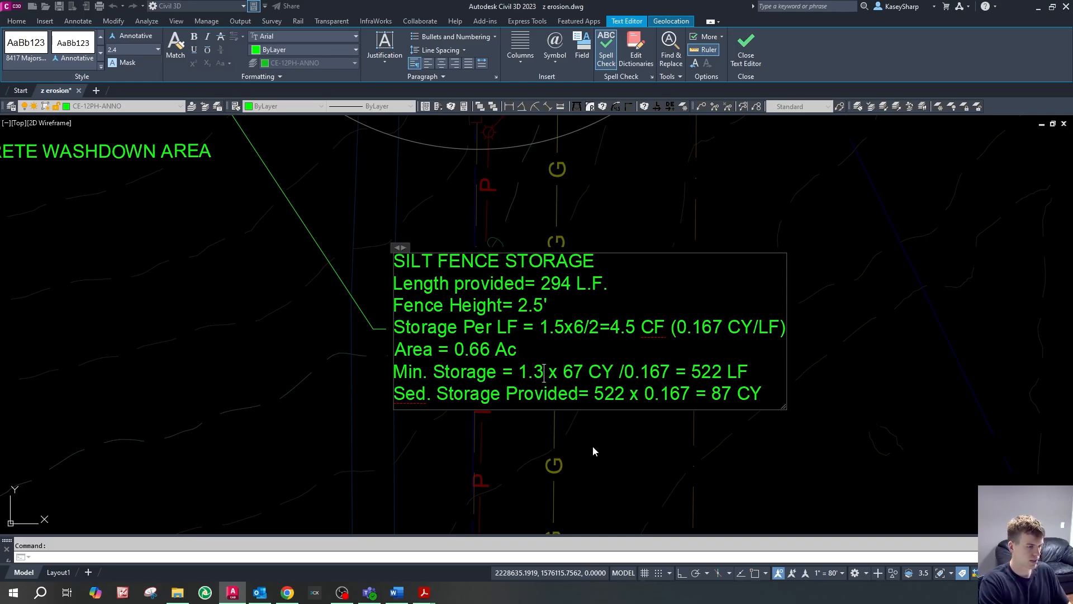
key("BackSpace")
key("BackSpace")
key("BackSpace")
type("0.66")
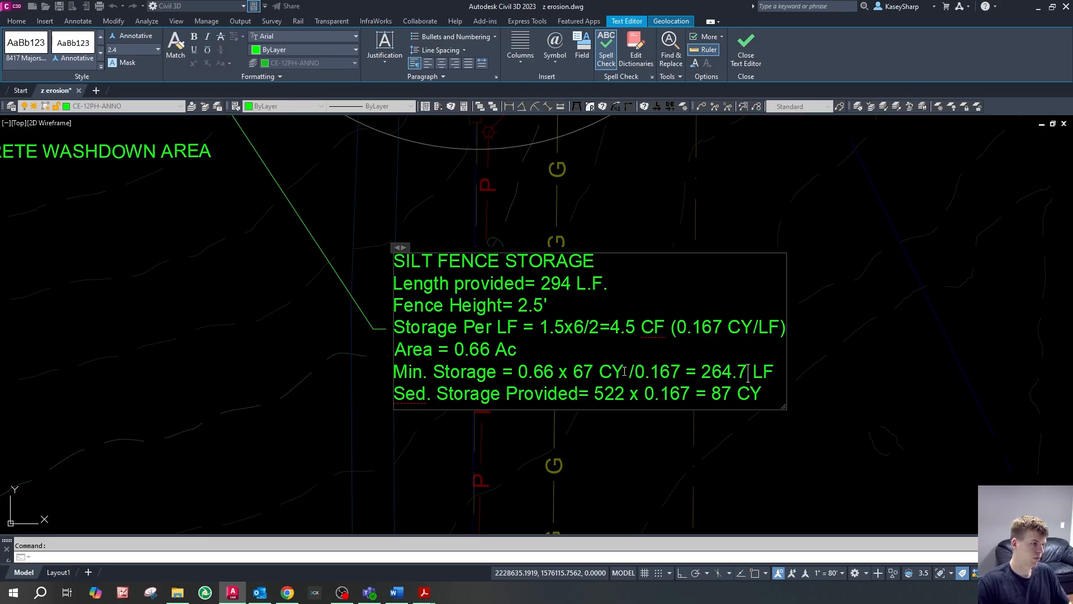
double_click(559, 284)
left_click(569, 286)
left_click_drag(702, 372, 743, 372)
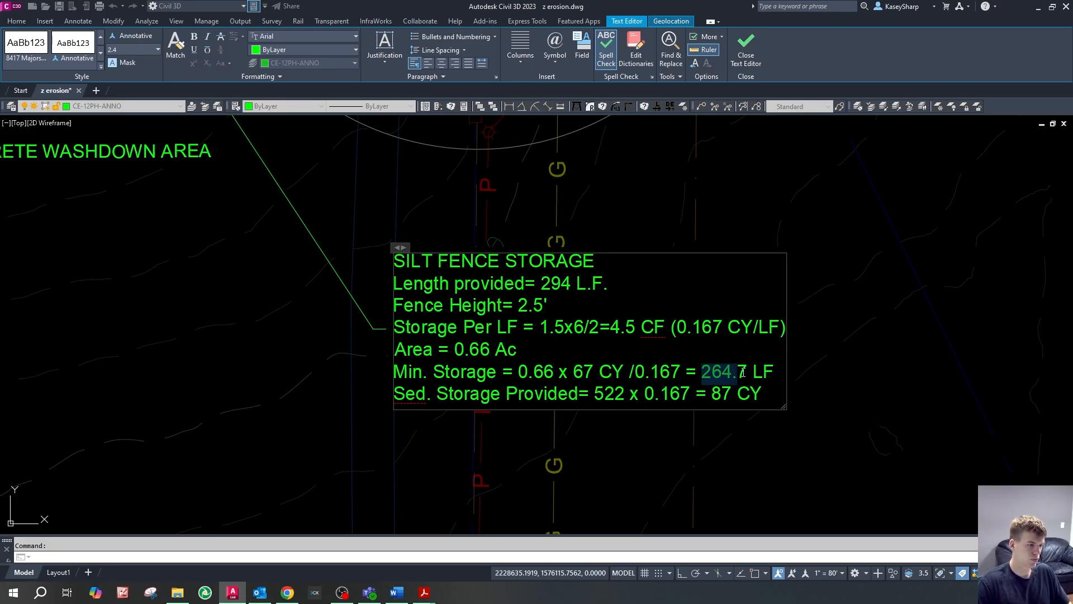
- Change the note's sediment storage provided to 294 x 0.167 = 49.1 CY
left_click(748, 393)
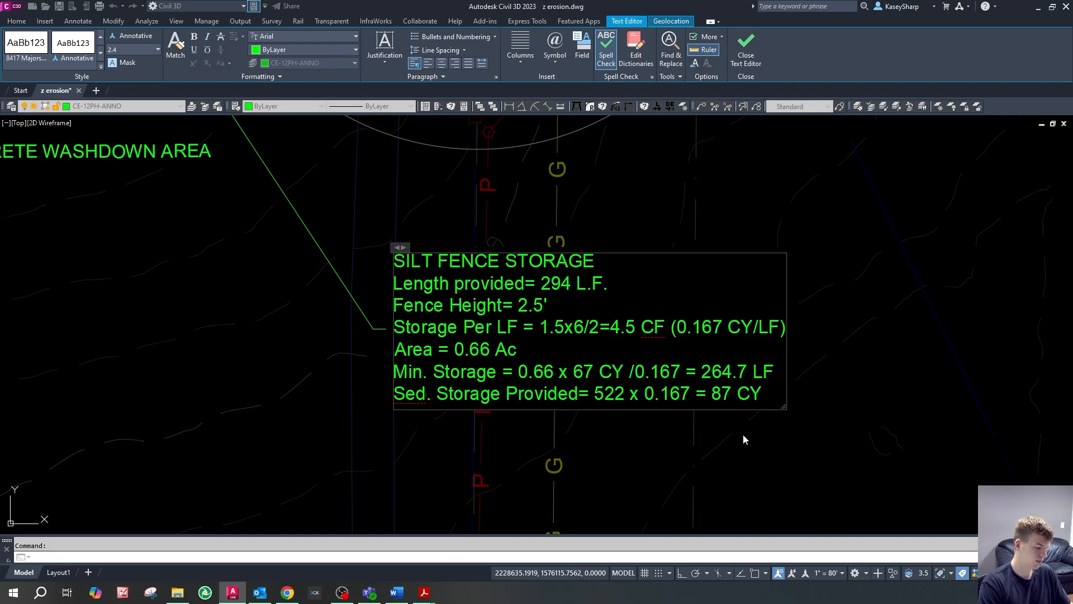
key("BackSpace")
key("BackSpace")
type("49.1")
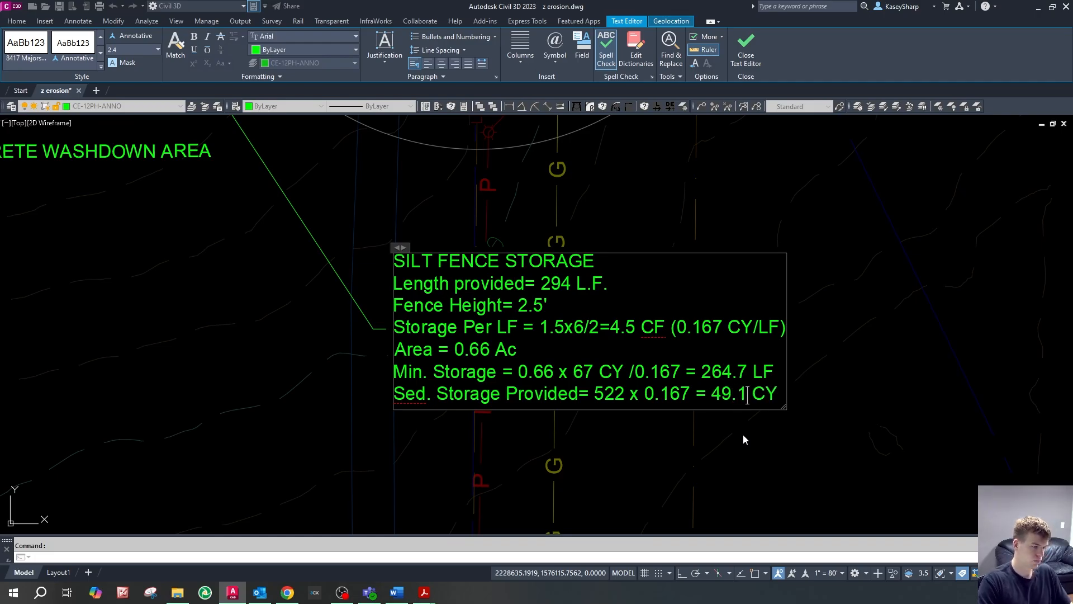
left_click(626, 395)
key("BackSpace")
key("BackSpace")
key("BackSpace")
type("294")
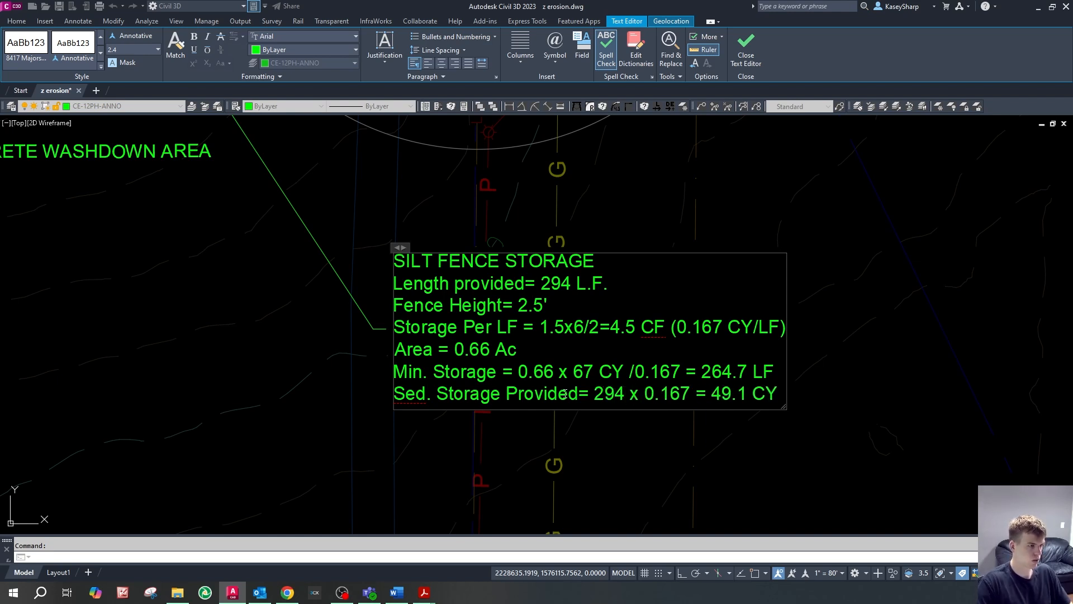
- Finish editing the silt fence storage note and review its calculations against the fence along Cartersville Street
left_click(726, 433)
scroll(710, 343, "down", 2)
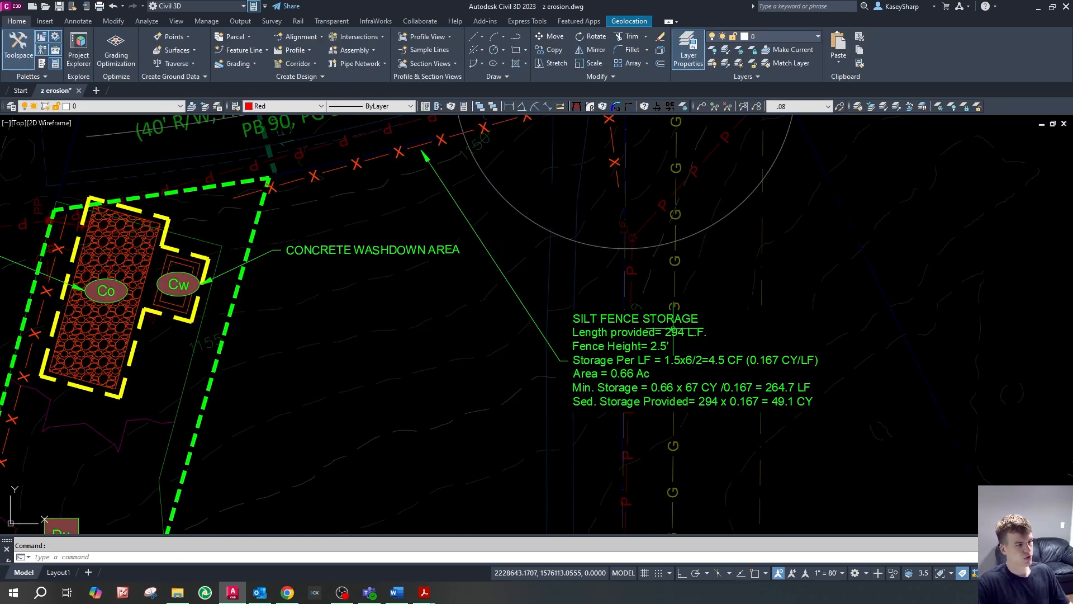
scroll(666, 342, "up", 2)
scroll(825, 428, "up", 1)
scroll(826, 428, "down", 3)
scroll(699, 406, "up", 4)
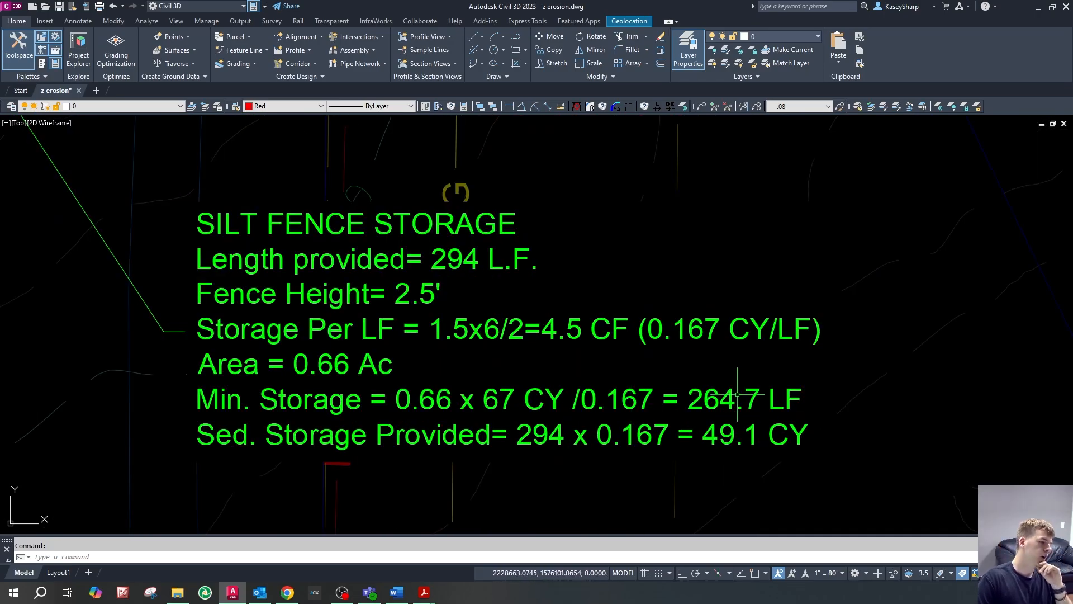
scroll(788, 423, "down", 2)
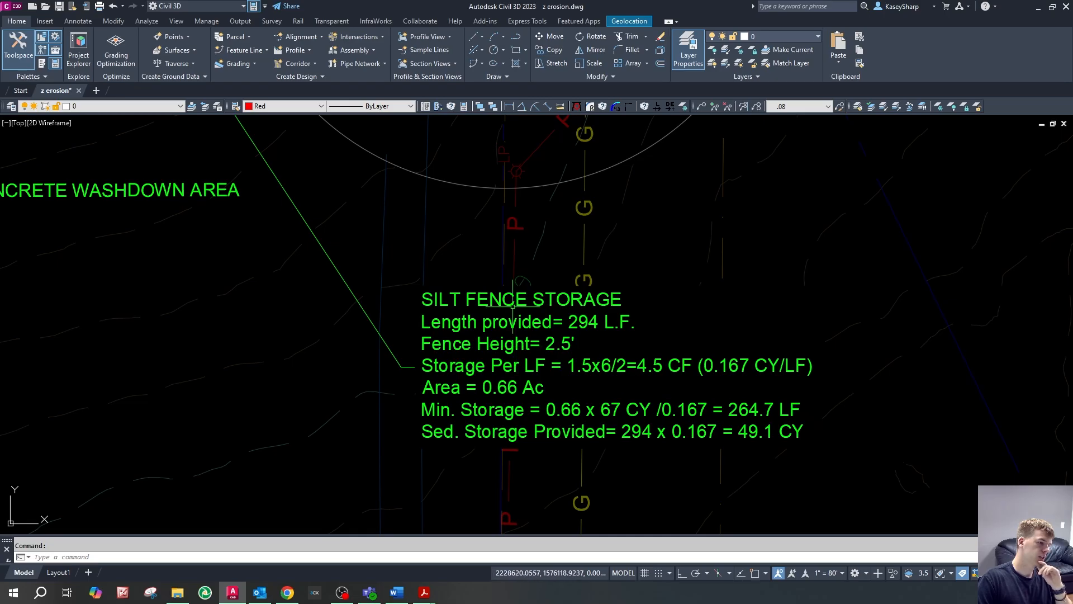
scroll(513, 306, "up", 4)
scroll(657, 367, "down", 10)
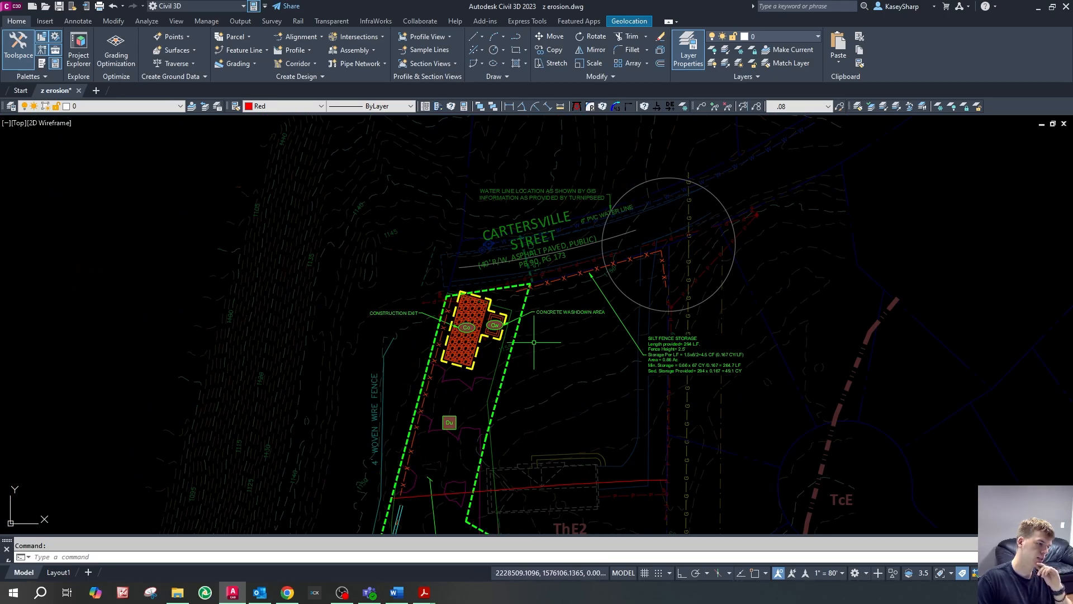
scroll(520, 252, "up", 5)
scroll(559, 263, "down", 5)
scroll(668, 369, "up", 8)
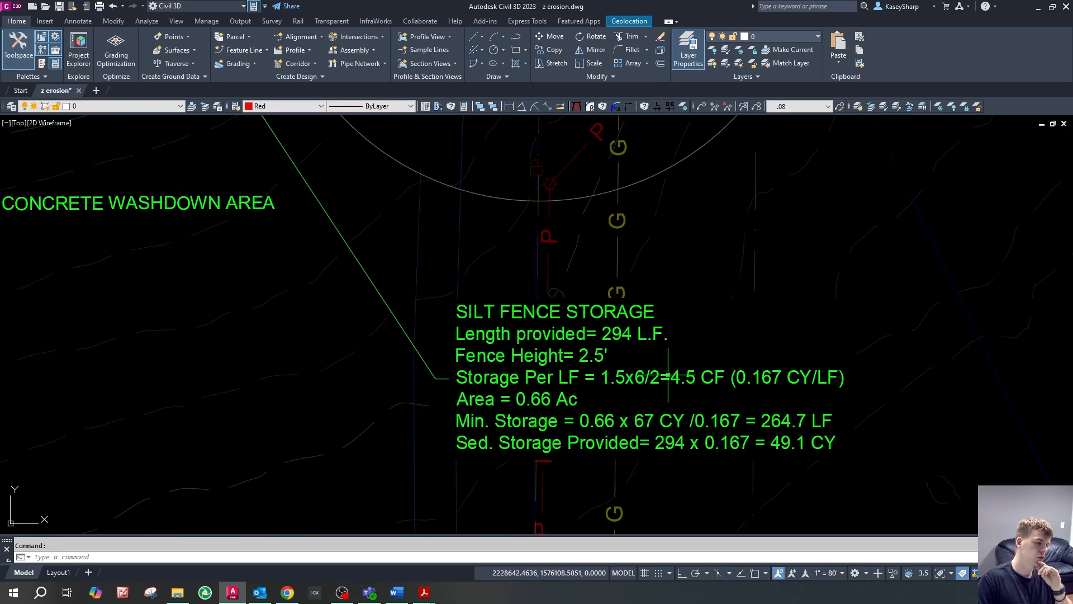
scroll(663, 311, "down", 6)
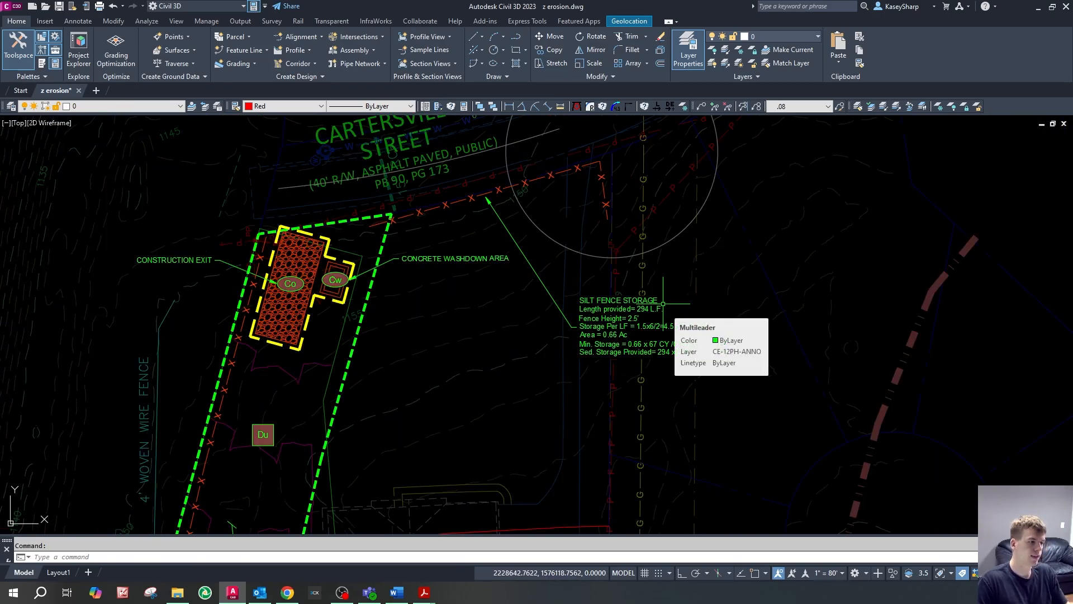
scroll(663, 304, "down", 5)
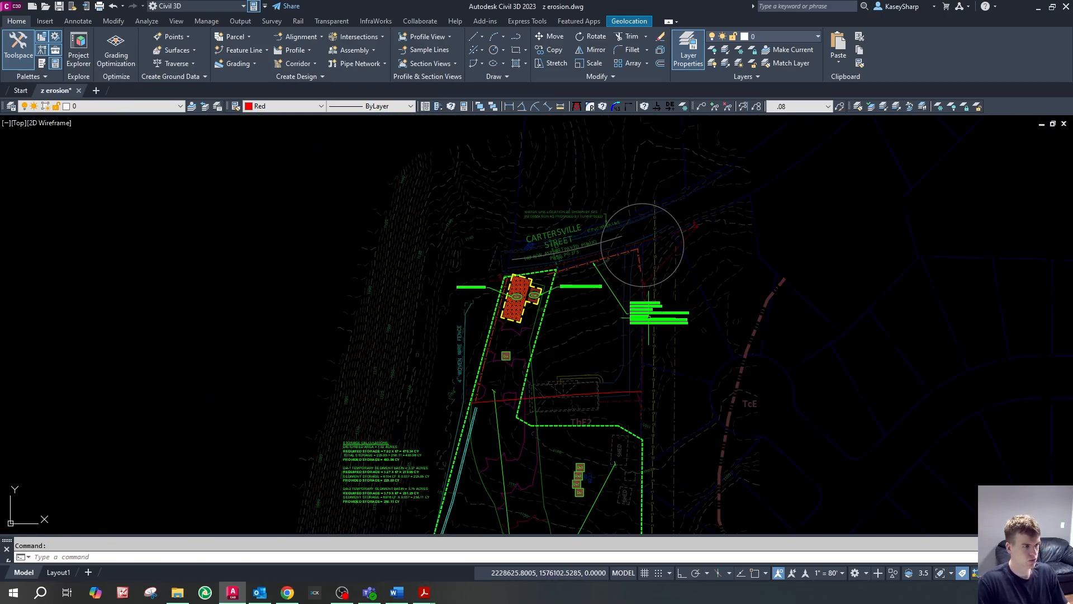
scroll(651, 316, "up", 5)
scroll(731, 323, "down", 2)
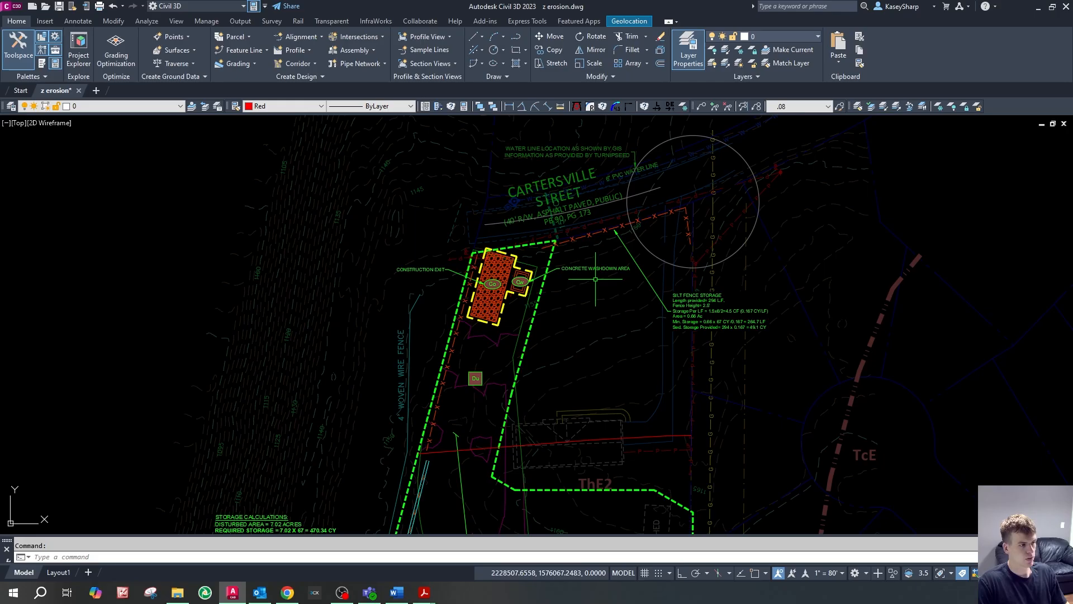
- Copy the Sd1-NS symbol and its non-sensitive (Type NS) single row silt fence label from the Phase I legend
scroll(596, 278, "down", 8)
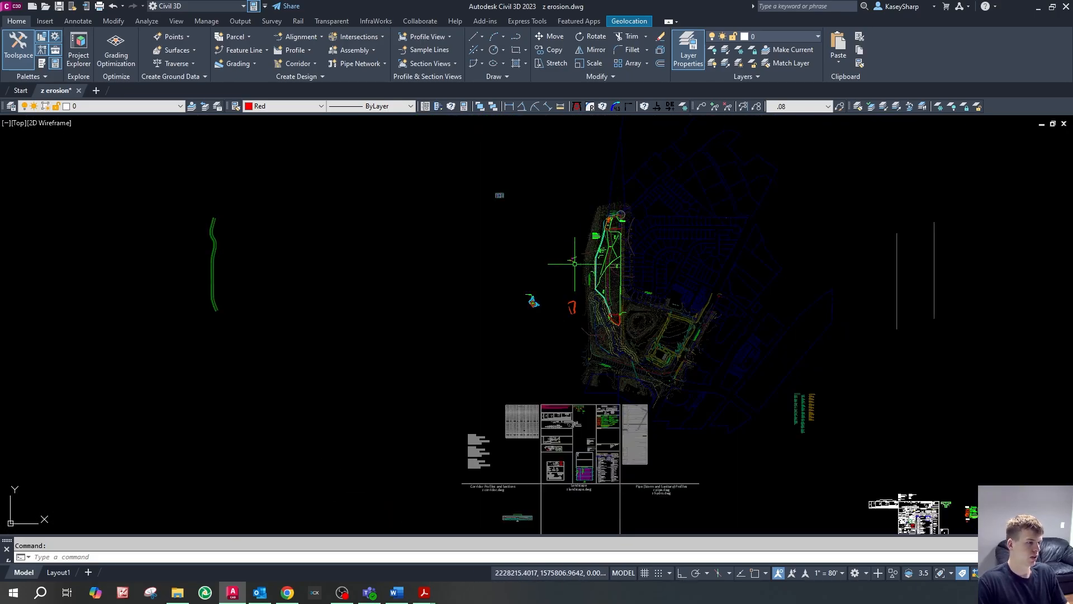
scroll(529, 310, "up", 5)
scroll(545, 269, "up", 1)
scroll(483, 328, "down", 3)
scroll(527, 255, "down", 3)
scroll(923, 495, "up", 3)
scroll(922, 495, "up", 1)
scroll(622, 349, "down", 2)
scroll(945, 376, "up", 3)
scroll(590, 269, "up", 2)
scroll(582, 314, "up", 1)
scroll(409, 344, "down", 3)
scroll(506, 276, "up", 3)
left_click(455, 306)
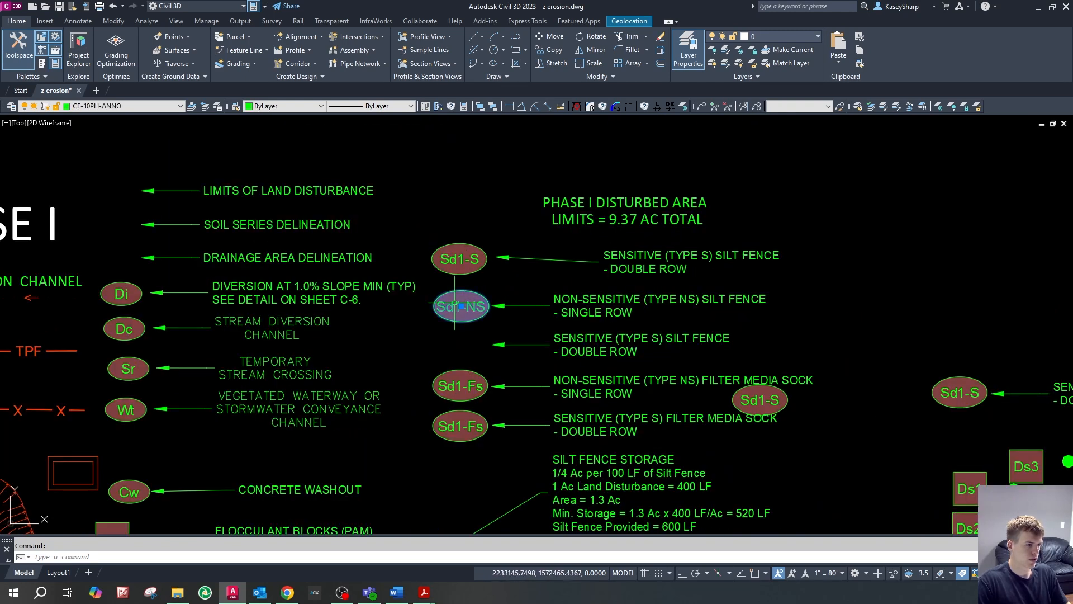
left_click(586, 322)
left_click(532, 302)
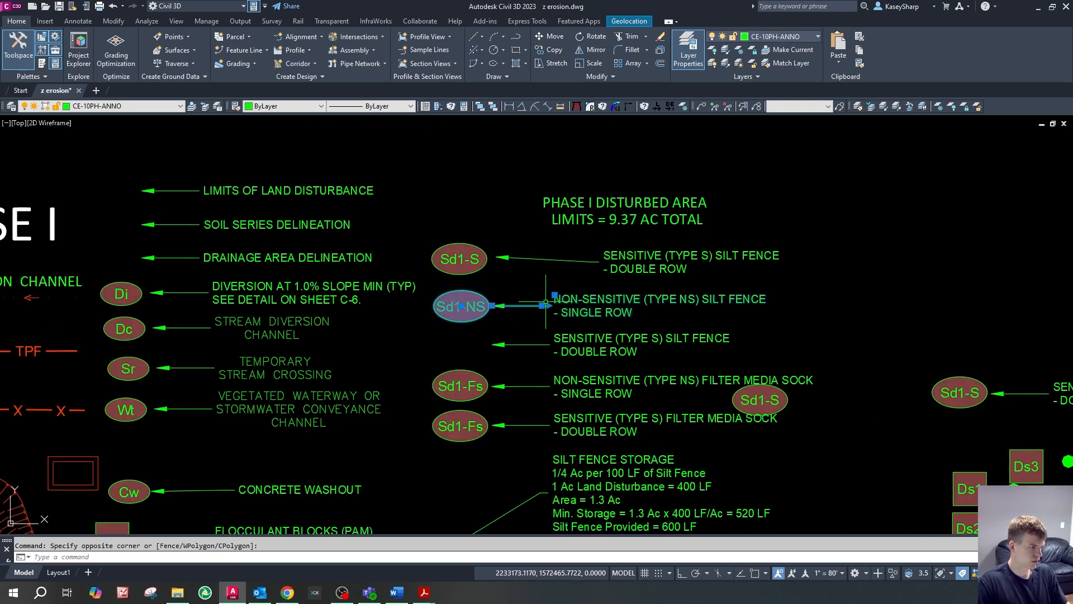
key("Escape")
- Paste the Sd1-NS symbol and its label at the silt fence along Cartersville Street
scroll(617, 396, "down", 8)
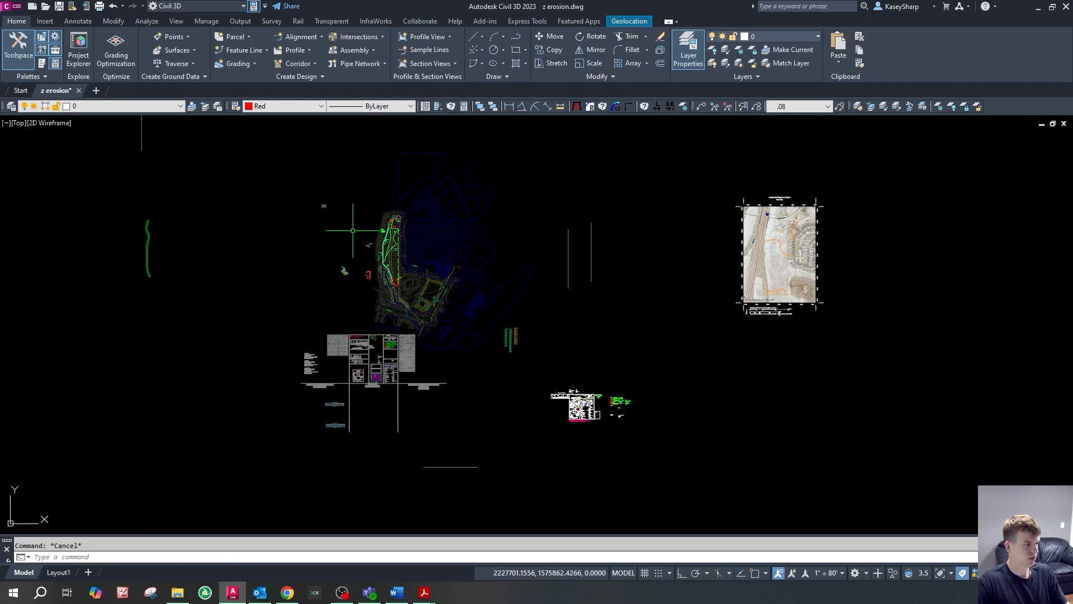
scroll(392, 227, "up", 10)
key("ctrl+v")
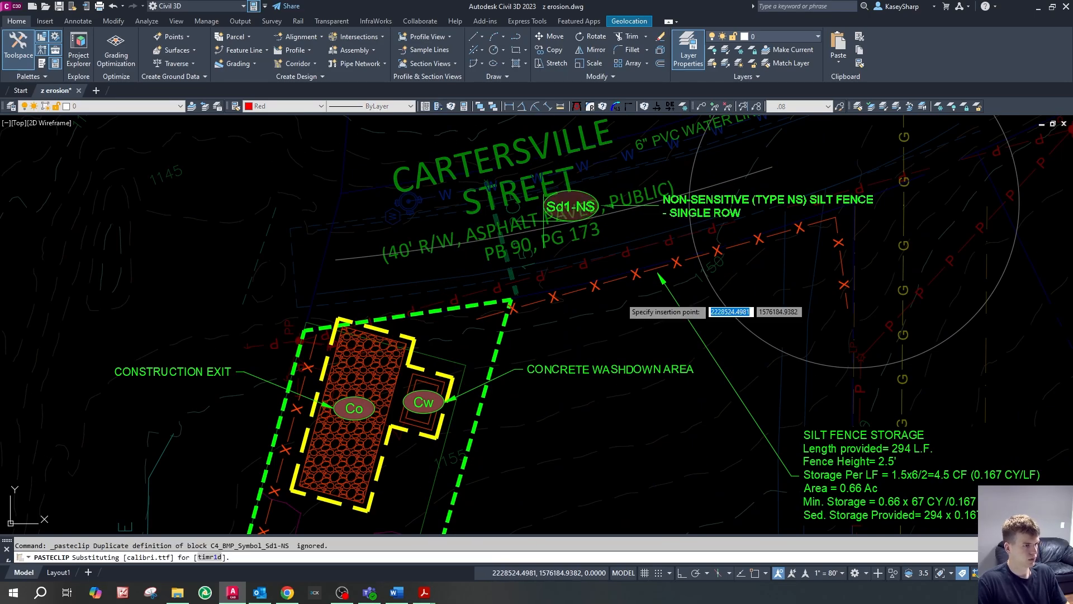
left_click(604, 290)
- Try to make the pasted Sd1-NS symbol parallel with the Cartersville Street silt fence line
scroll(632, 274, "up", 4)
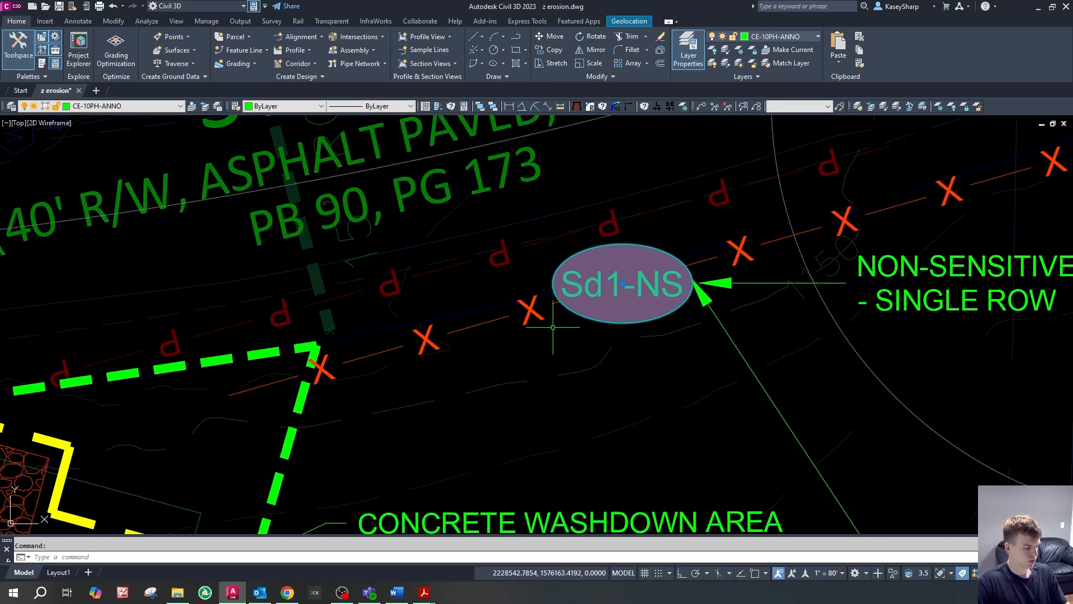
key("Return")
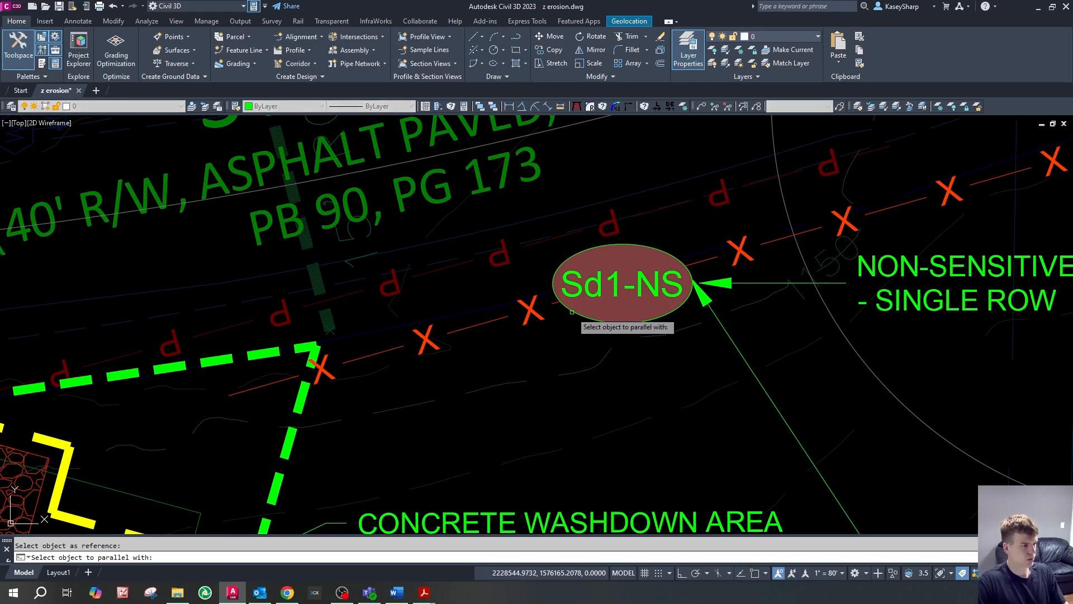
left_click(574, 320)
key("Escape")
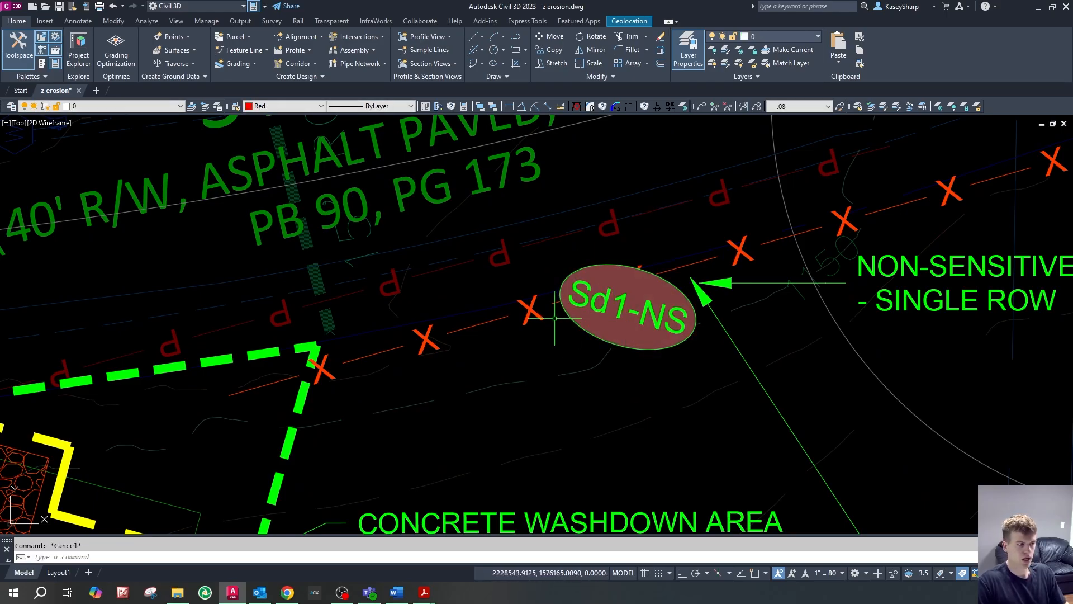
- Rotate the Sd1-NS symbol so its text follows the slope of the Cartersville Street silt fence
left_click(603, 314)
left_click(628, 307)
left_click(558, 353)
type("ro")
key("Return")
left_click(614, 334)
left_click(791, 229)
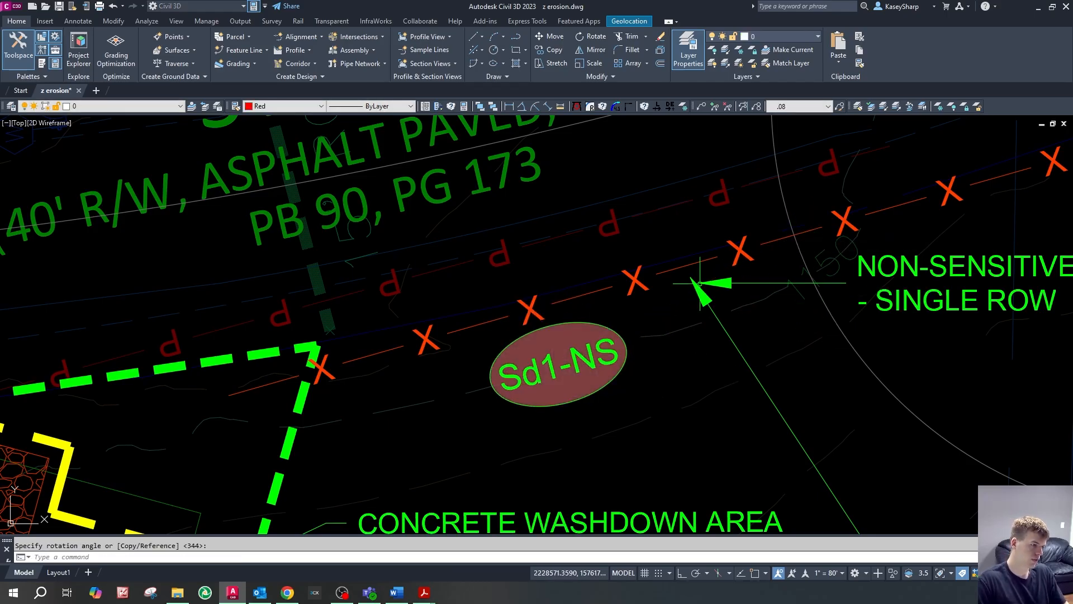
- Move the rotated Sd1-NS symbol up onto the silt fence line
left_click(618, 326)
left_click(559, 324)
type("m")
key("Return")
left_click(669, 380)
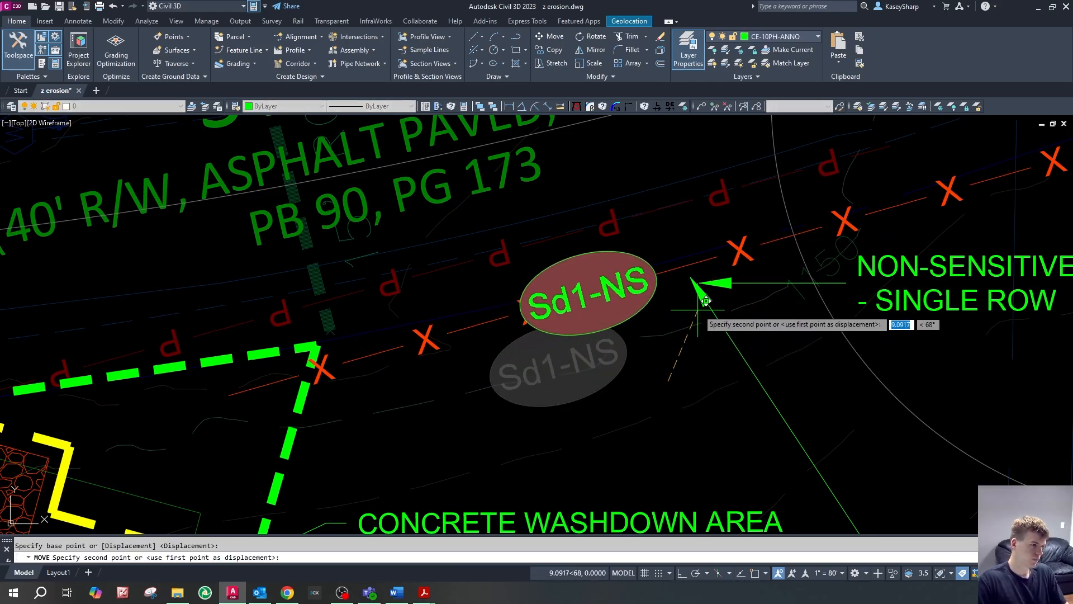
left_click(710, 306)
- Shift the Sd1-NS symbol along the fence line to just east of the storage note's leader arrow
scroll(603, 314, "down", 3)
left_click(662, 308)
scroll(658, 311, "up", 1)
scroll(657, 304, "up", 2)
key("Escape")
left_click(537, 291)
left_click(520, 299)
left_click(668, 257)
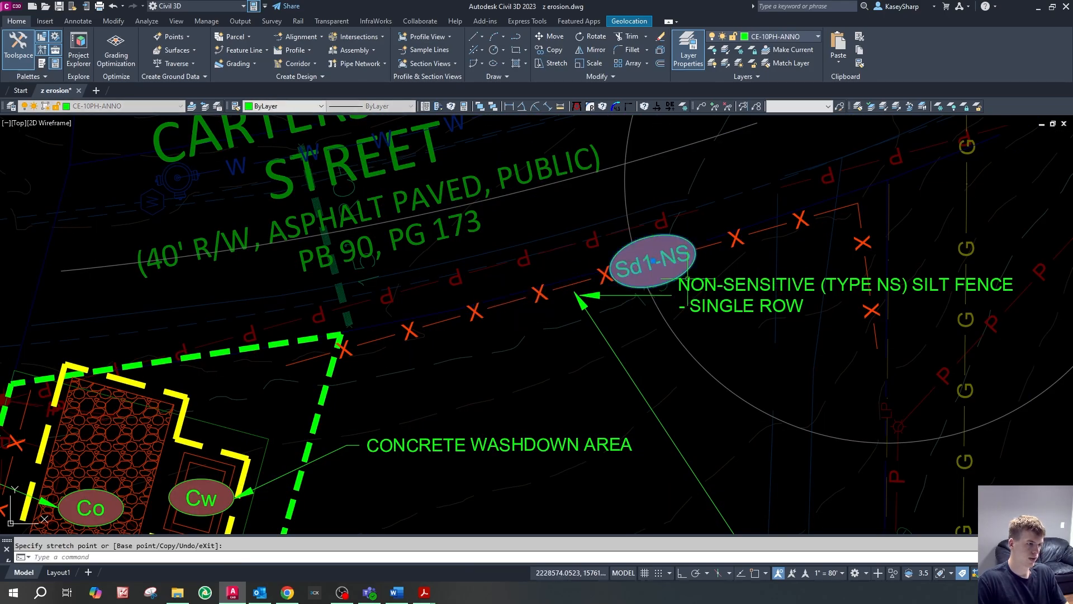
- Place the non-sensitive silt fence label above the storage note and point its leader at the Sd1-NS symbol
scroll(674, 277, "down", 2)
type("m")
key("space")
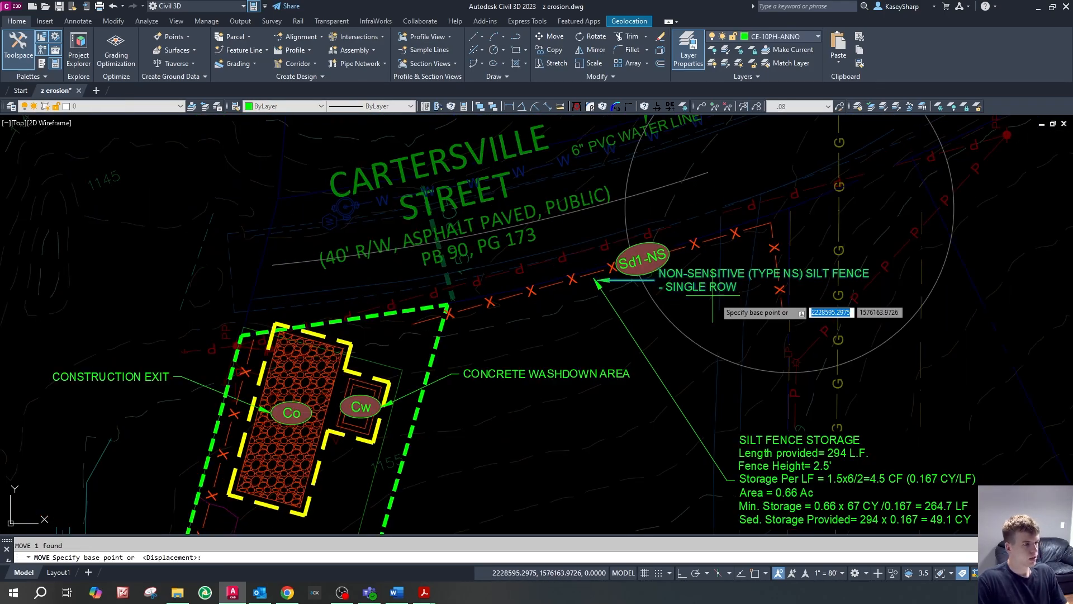
left_click(696, 291)
left_click(759, 284)
key("Escape")
left_click(758, 284)
left_click(722, 262)
left_click(740, 356)
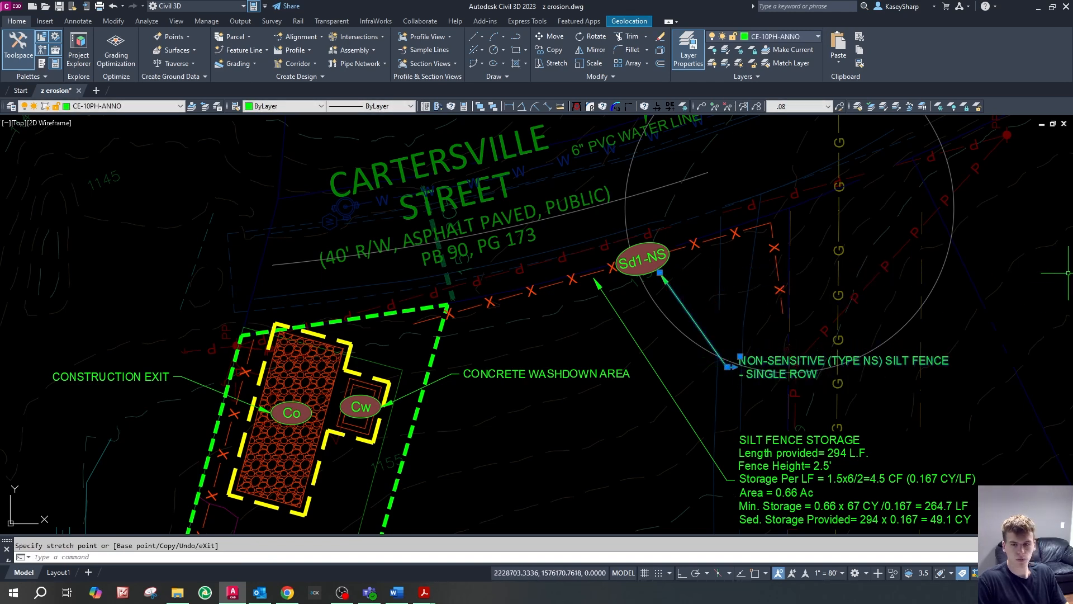
key("Escape")
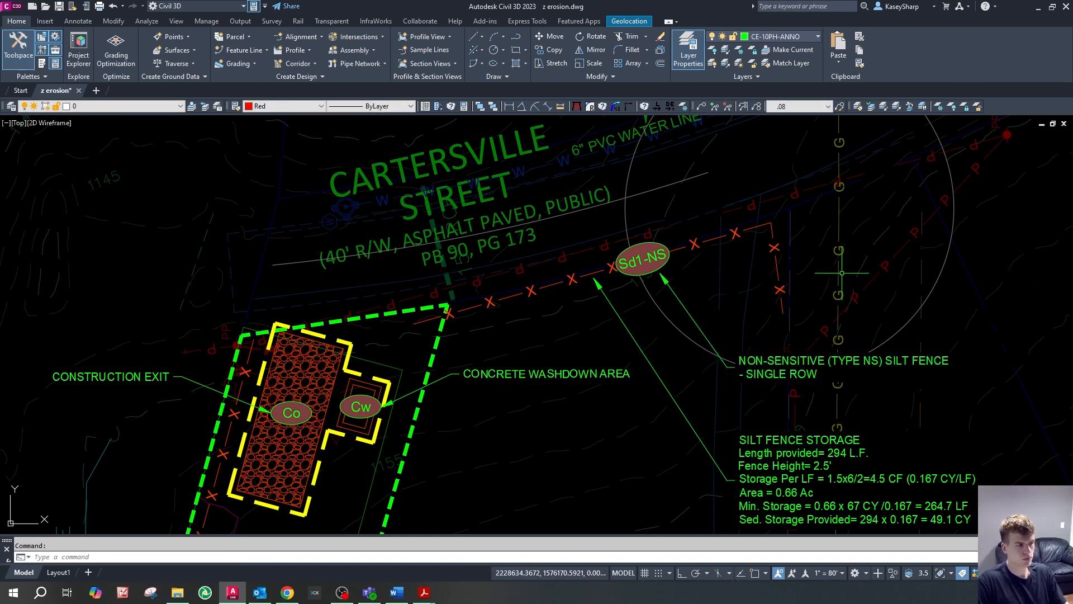
- Align the UCS with the Cartersville Street silt fence and copy the Sd1-NS symbol
scroll(843, 269, "down", 2)
left_click(718, 261)
scroll(718, 262, "up", 5)
key("ctrl+c")
key("Escape")
left_click(619, 283)
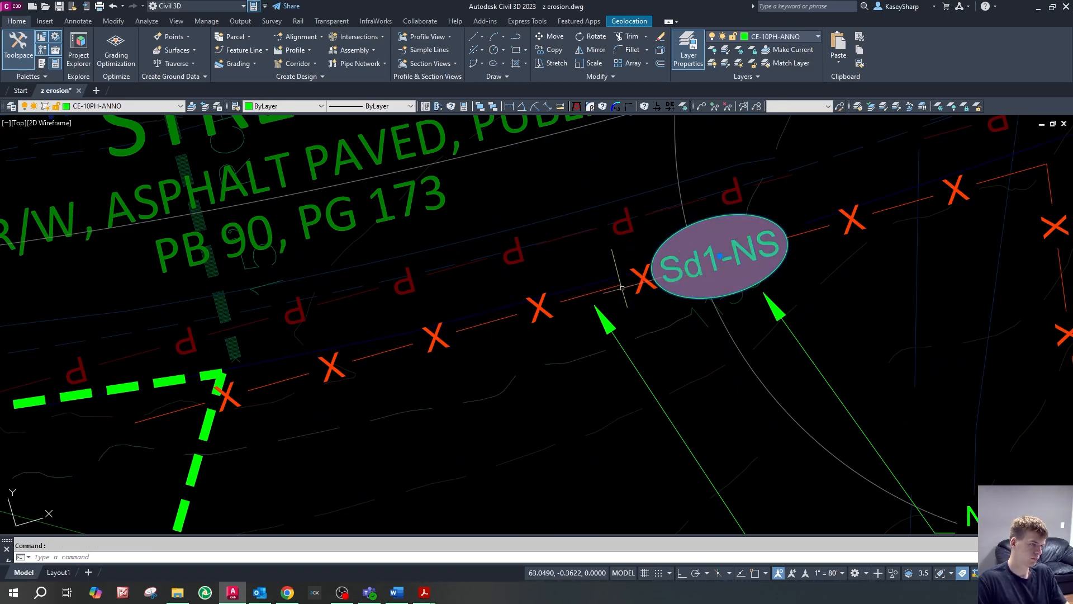
scroll(657, 237, "down", 8)
scroll(460, 416, "up", 6)
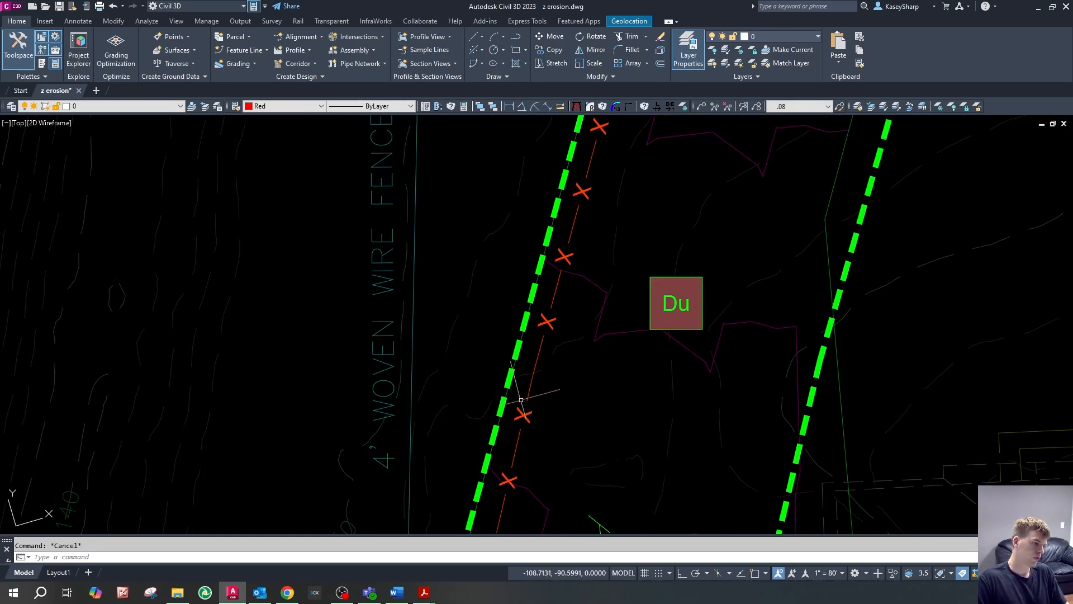
left_click(528, 396)
key("Escape")
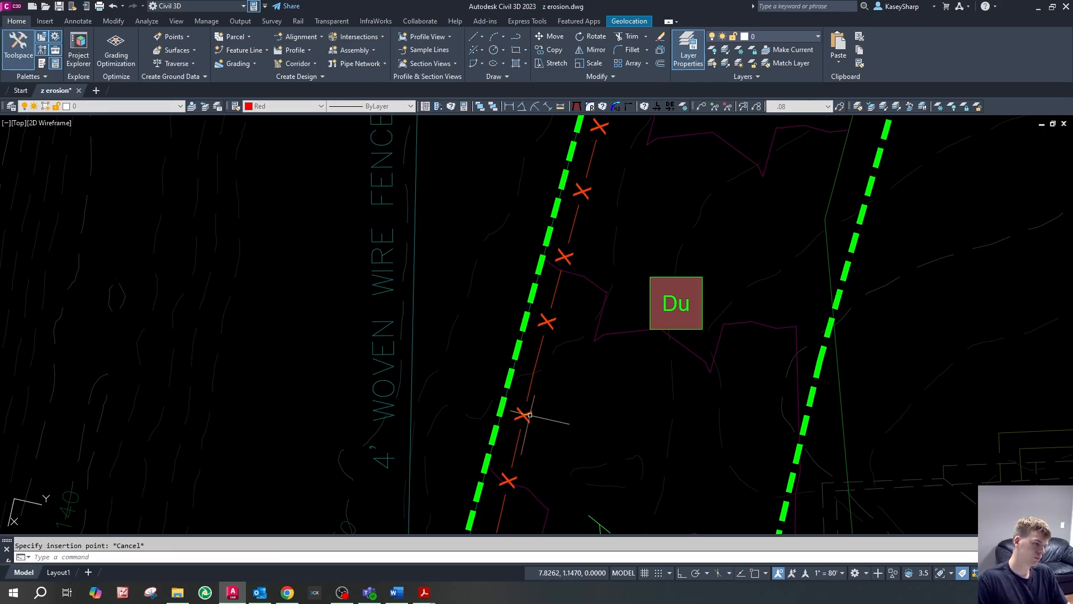
key("Escape")
- Paste the Sd1-NS symbol on the silt fence west of the Du symbol, aligned with that line, and restore the world UCS
scroll(529, 367, "down", 4)
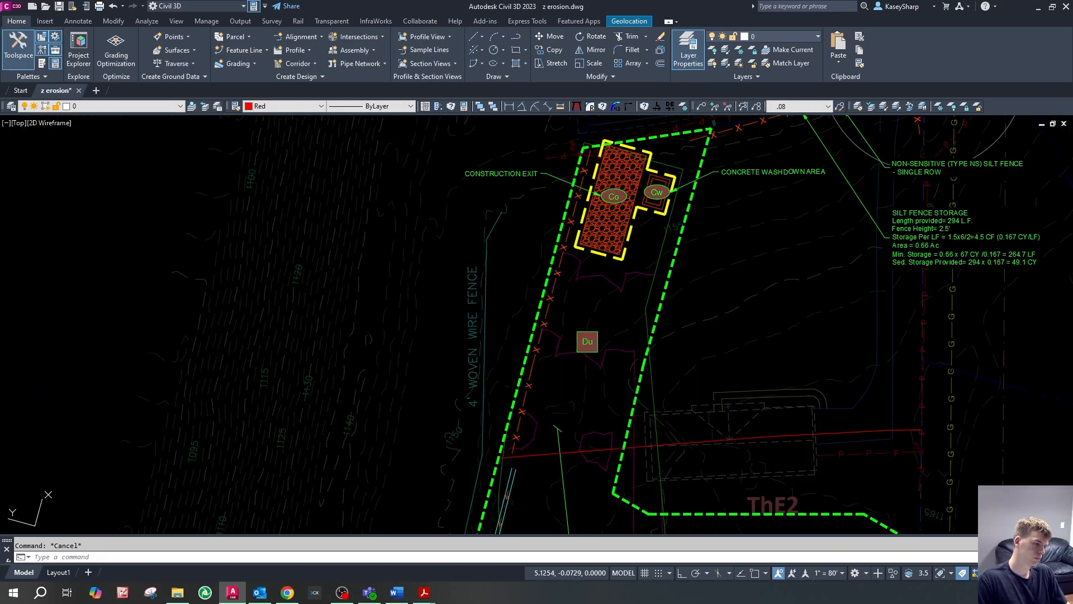
scroll(535, 359, "up", 4)
key("ctrl+v")
left_click(550, 369)
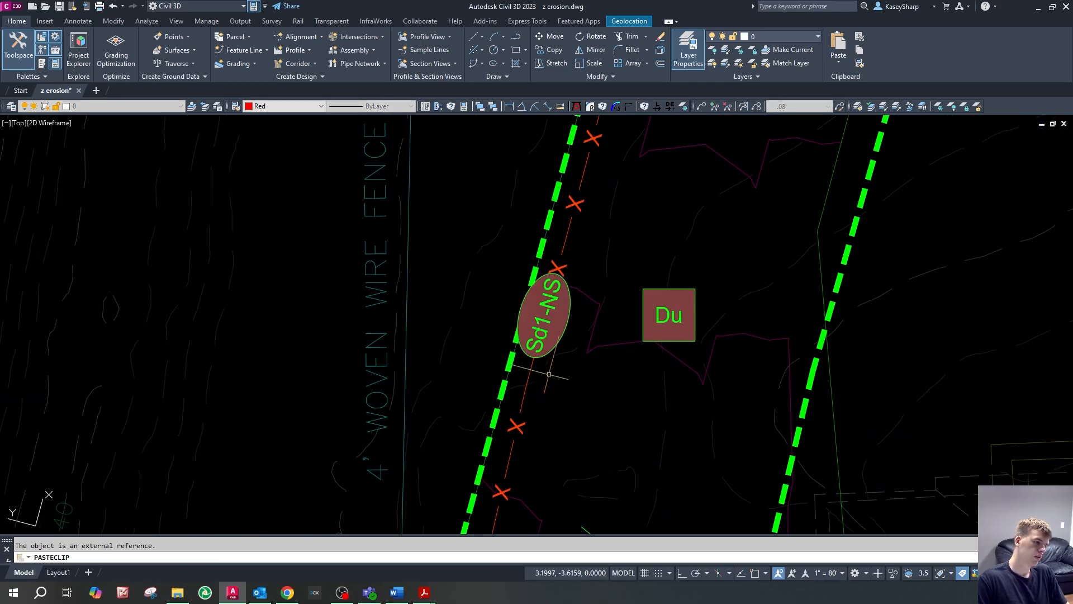
scroll(552, 369, "down", 4)
scroll(507, 255, "down", 4)
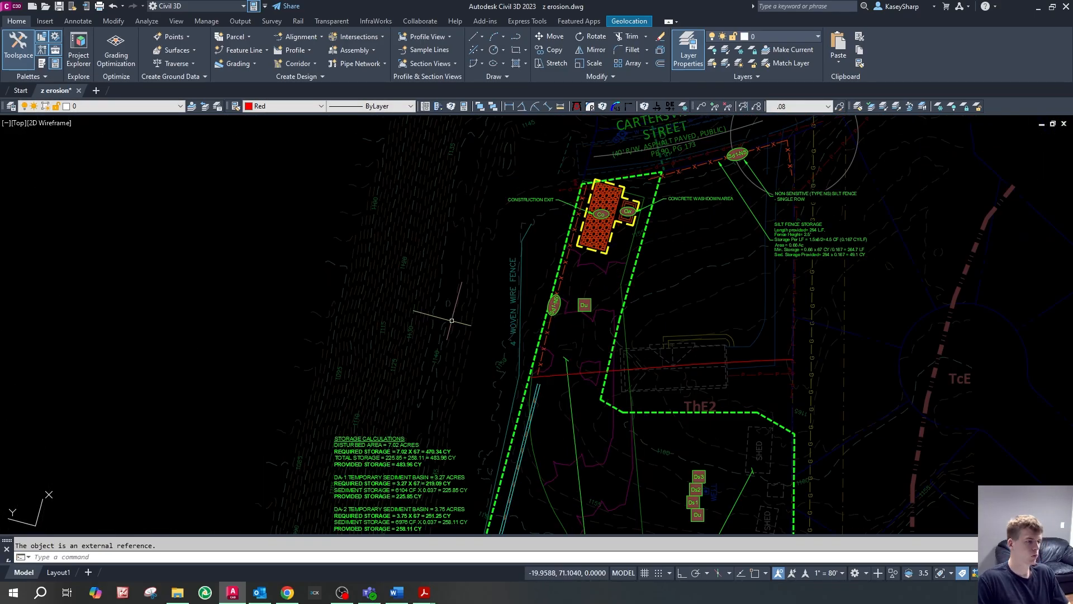
key("Escape")
- Examine the erosion controls and labels from Cartersville Street to the site's southern end, and the Phase I legend symbols
scroll(628, 251, "up", 3)
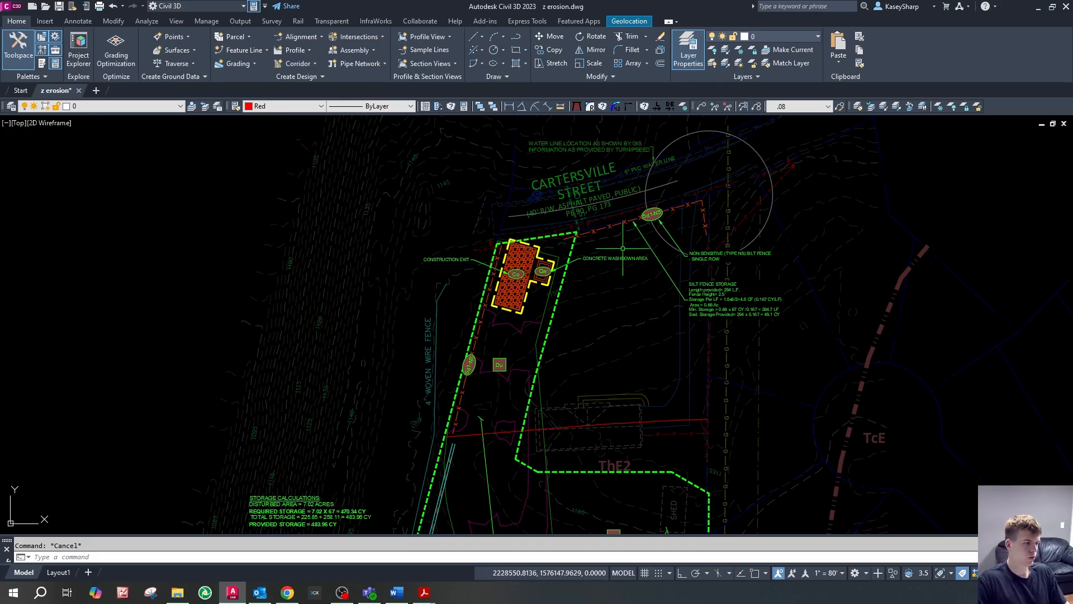
scroll(619, 224, "down", 6)
scroll(612, 278, "up", 6)
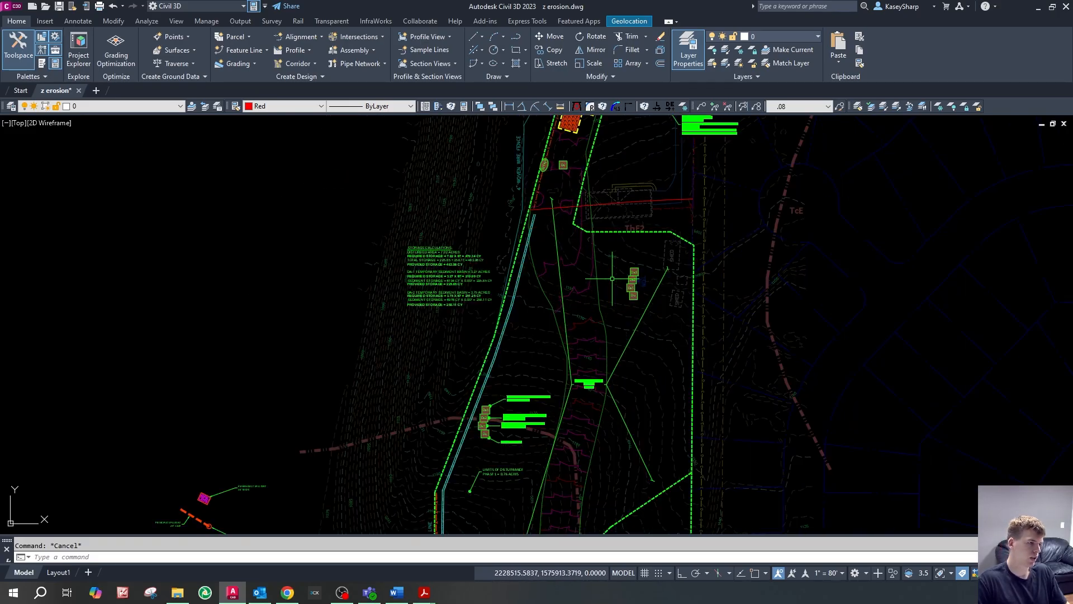
scroll(545, 167, "up", 6)
scroll(358, 262, "down", 5)
scroll(603, 171, "down", 5)
scroll(688, 180, "down", 4)
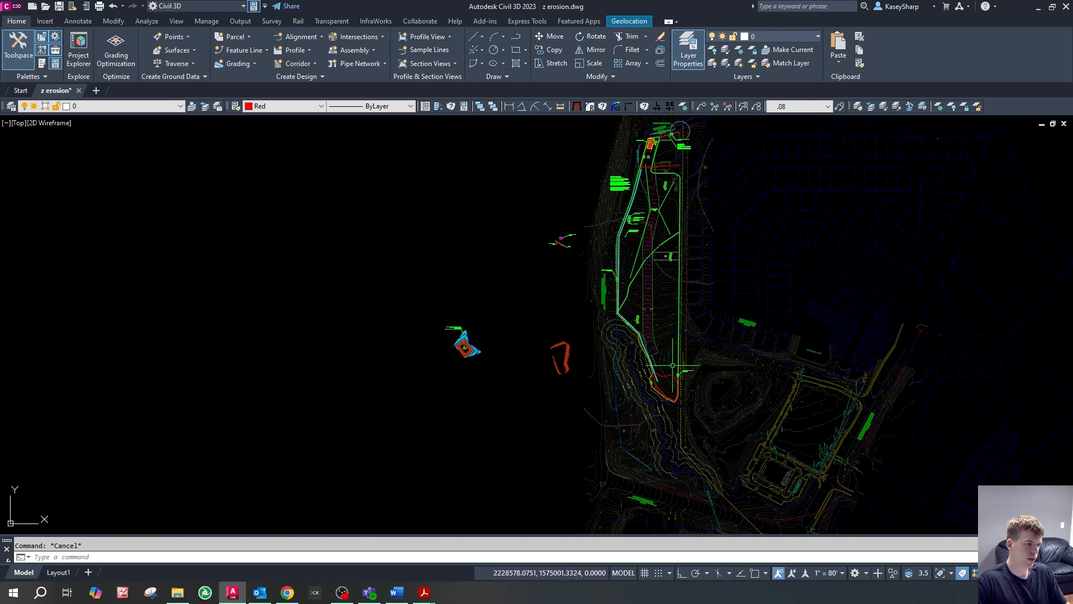
scroll(626, 260, "up", 5)
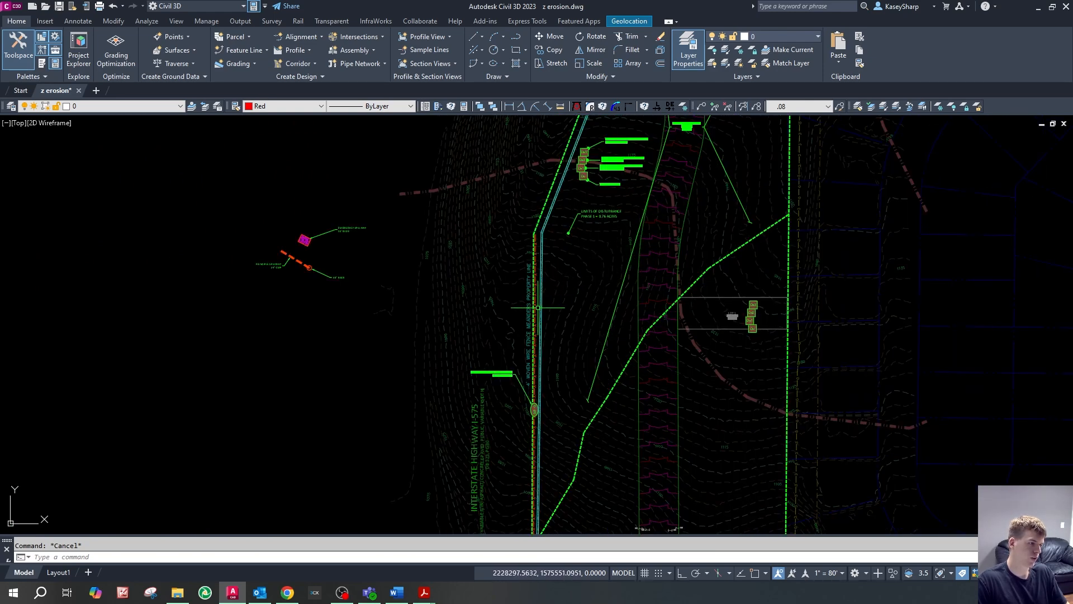
scroll(538, 308, "down", 6)
scroll(545, 296, "up", 5)
scroll(545, 291, "down", 3)
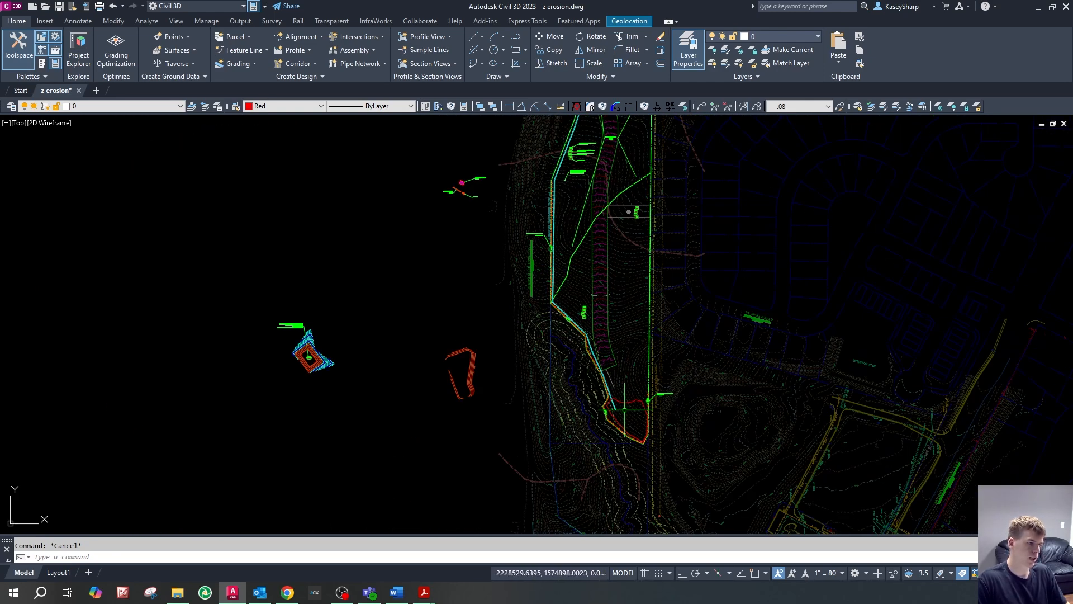
scroll(625, 410, "up", 5)
scroll(610, 426, "down", 10)
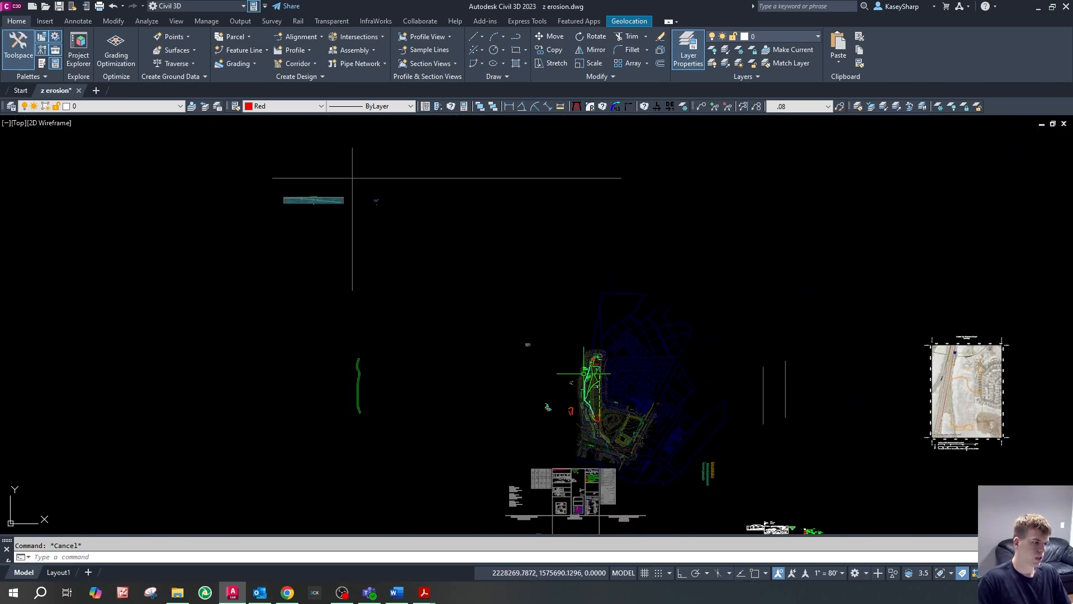
scroll(688, 415, "up", 8)
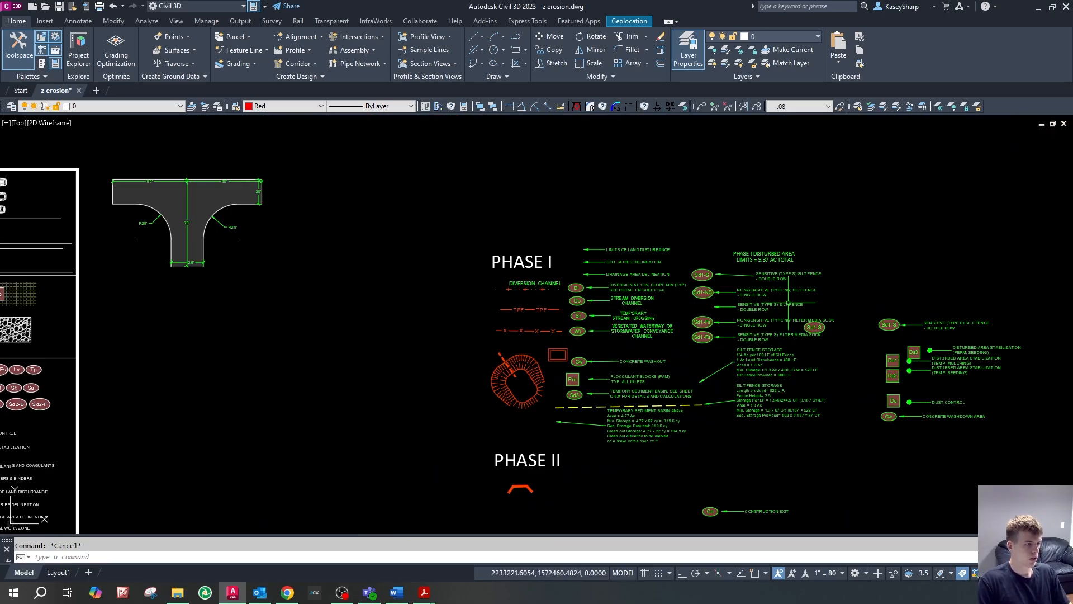
- Copy the Di symbol and its diversion label from the Phase I legend and paste them beside the diversion channel, below its western bend
scroll(478, 203, "up", 2)
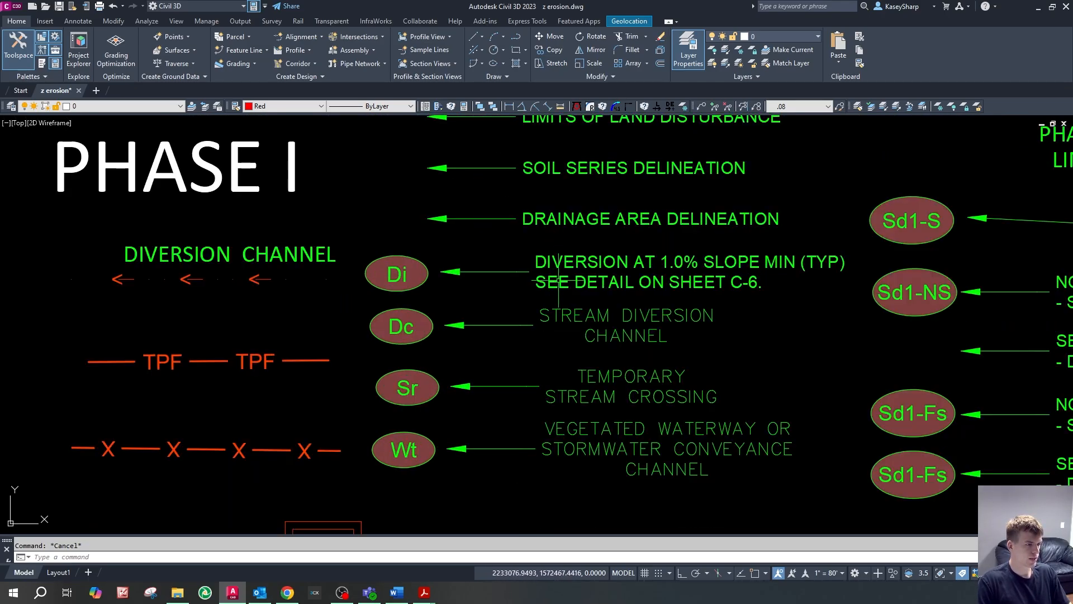
left_click(523, 297)
left_click(384, 254)
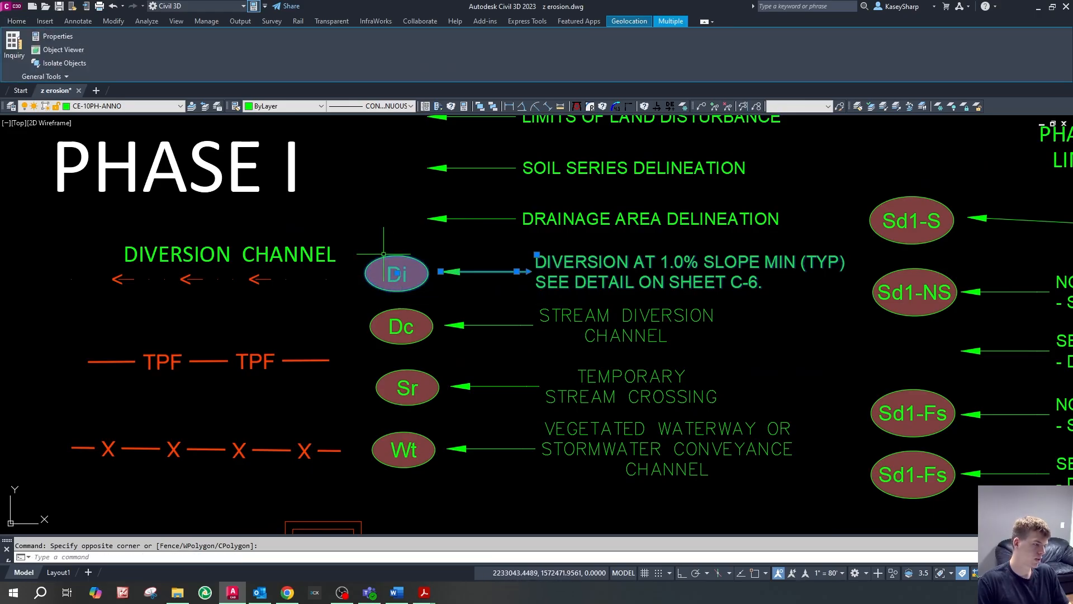
key("Escape")
scroll(670, 355, "down", 10)
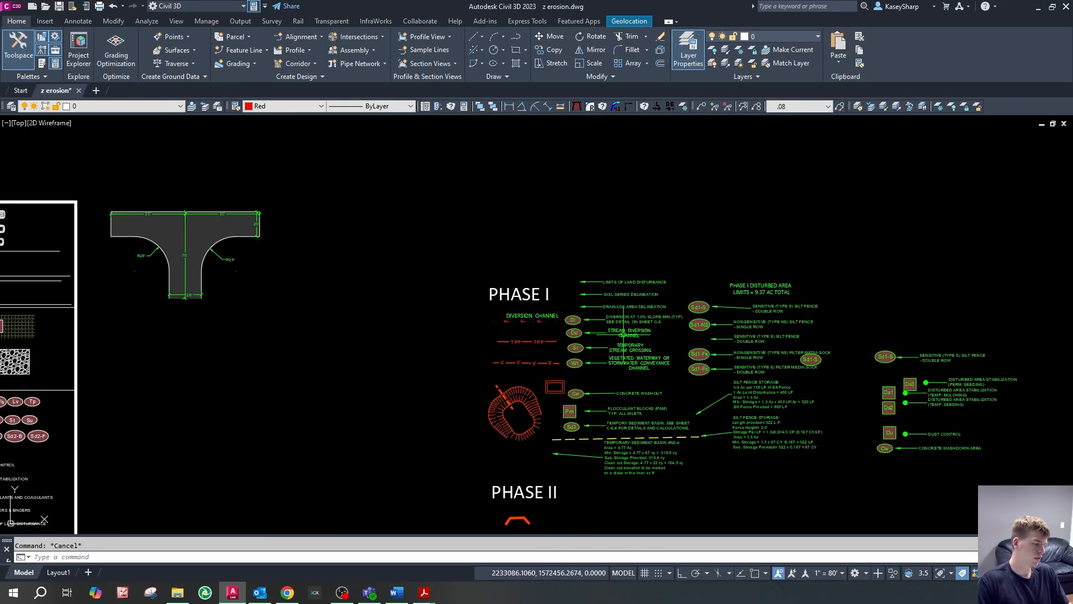
scroll(463, 215, "up", 8)
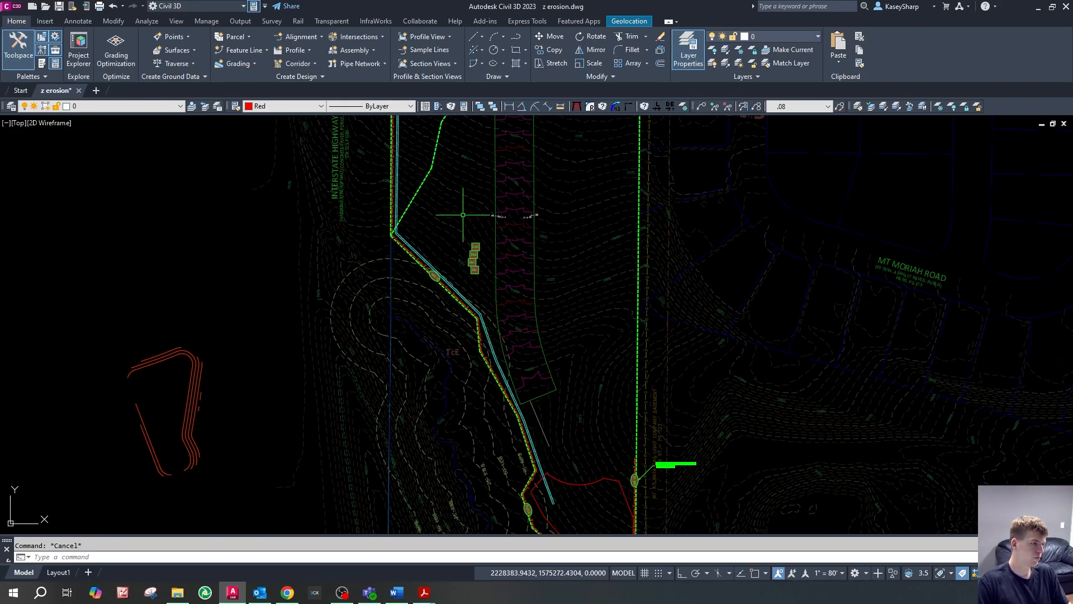
key("ctrl+v")
scroll(425, 243, "up", 10)
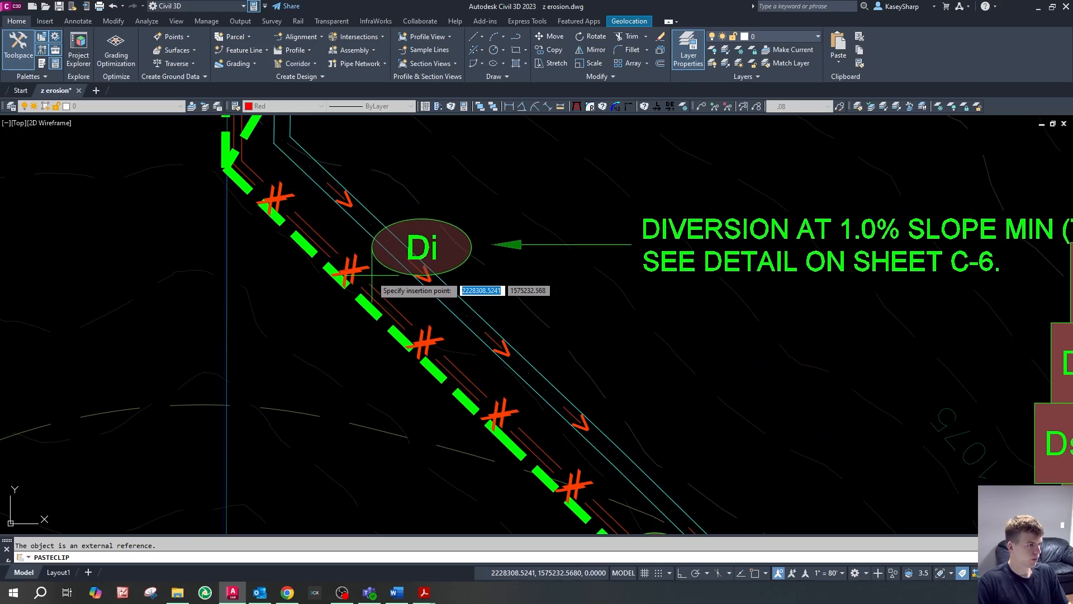
left_click(376, 287)
- Rotate the Di symbol parallel to the diagonal diversion channel and move it onto the channel lines
type("o")
key("Return")
left_click(507, 288)
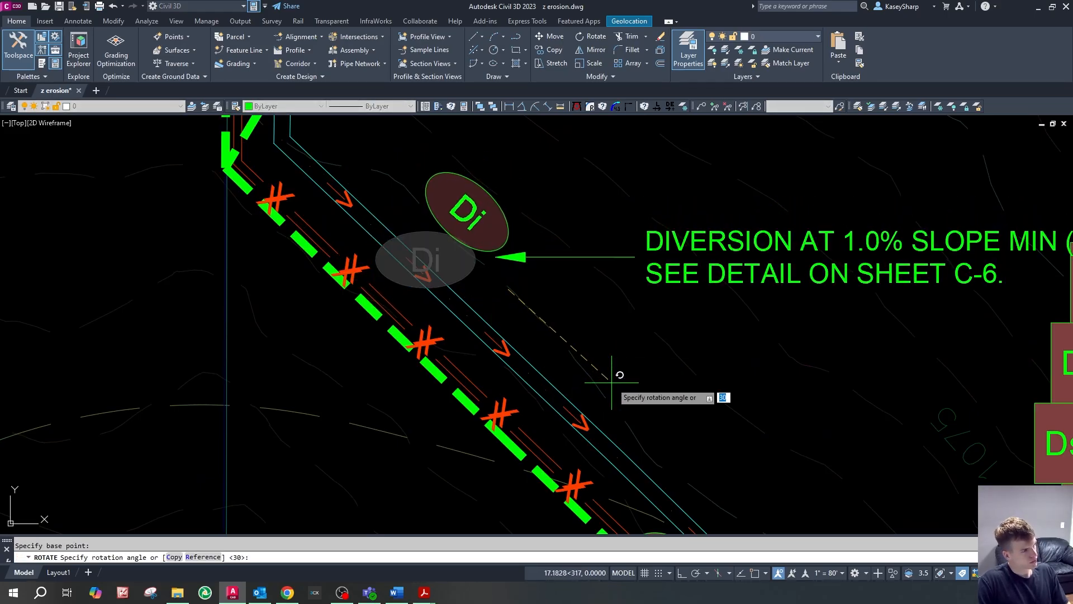
left_click(612, 382)
key("Escape")
left_click(491, 237)
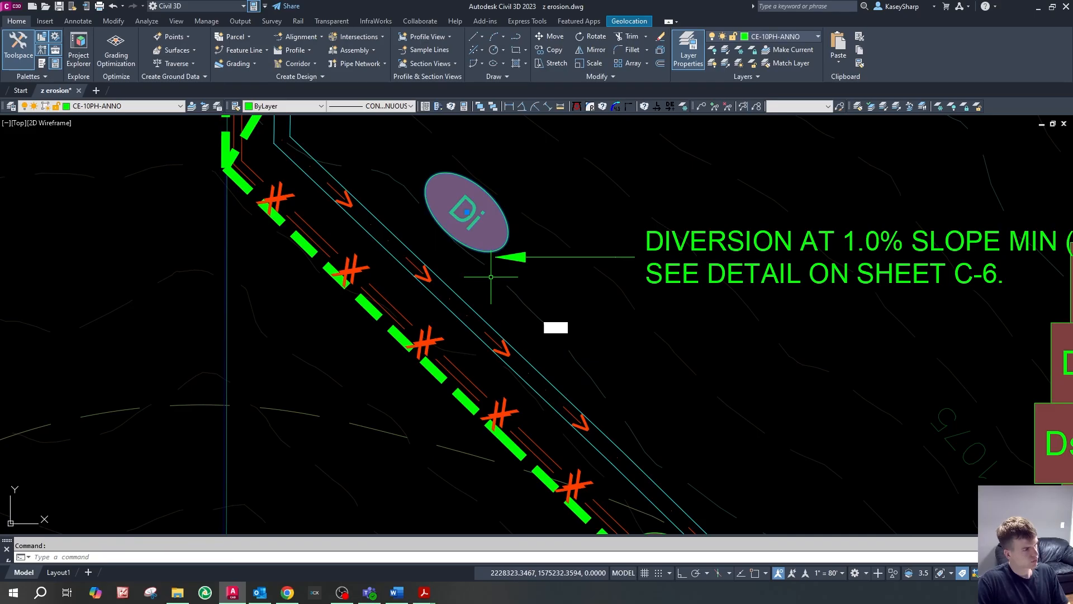
type("m")
key("Return")
left_click(593, 342)
left_click(569, 421)
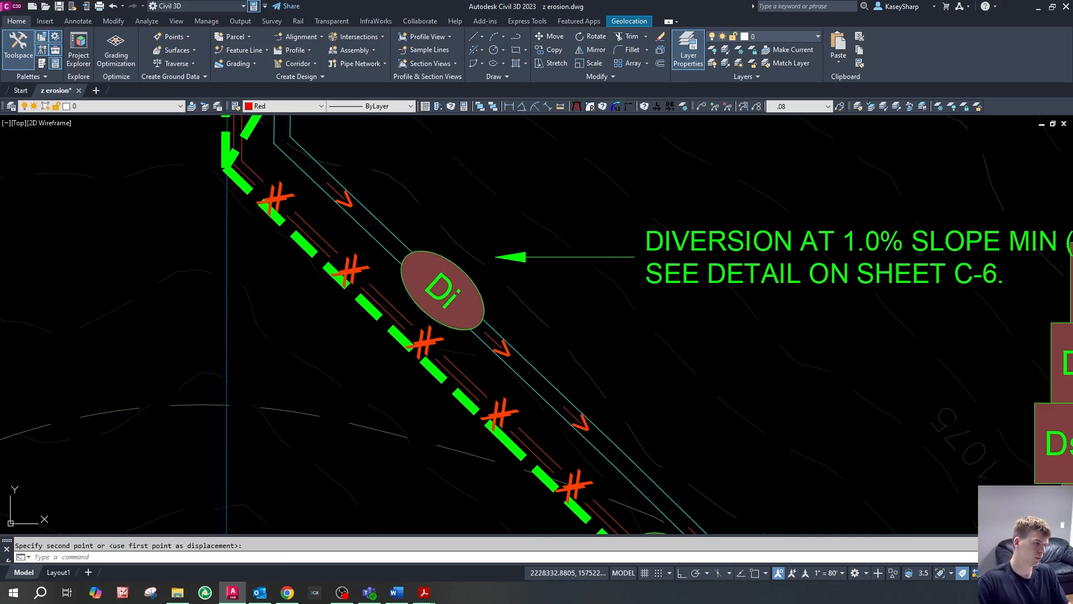
- Point the diversion label's leader arrow at the Di symbol and place the text higher, northeast of the symbol
left_click(556, 265)
left_click(538, 250)
left_click(496, 257)
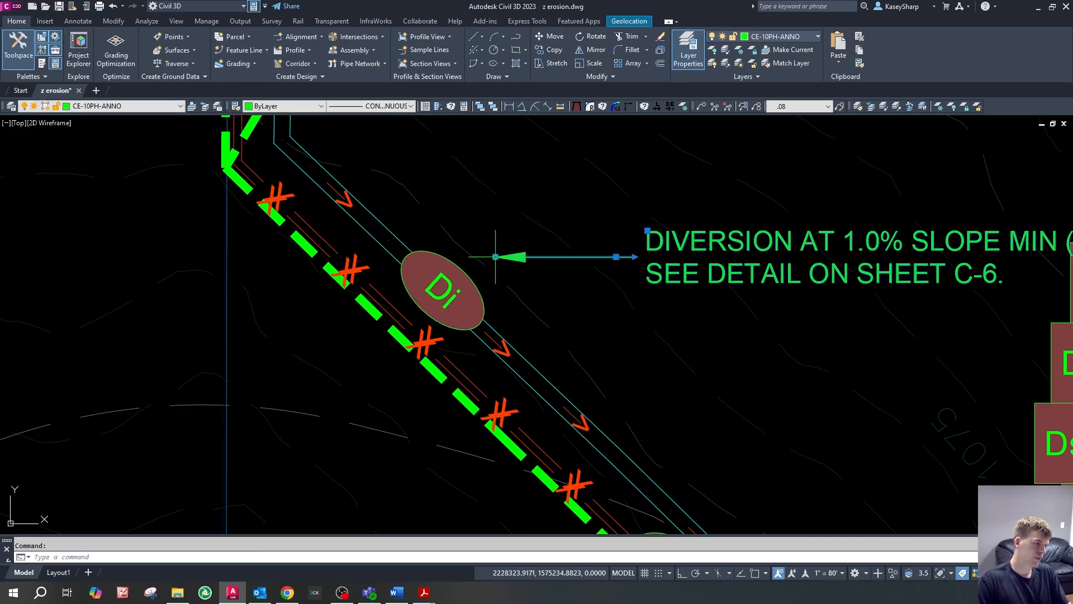
left_click(495, 257)
left_click(495, 257)
left_click(481, 281)
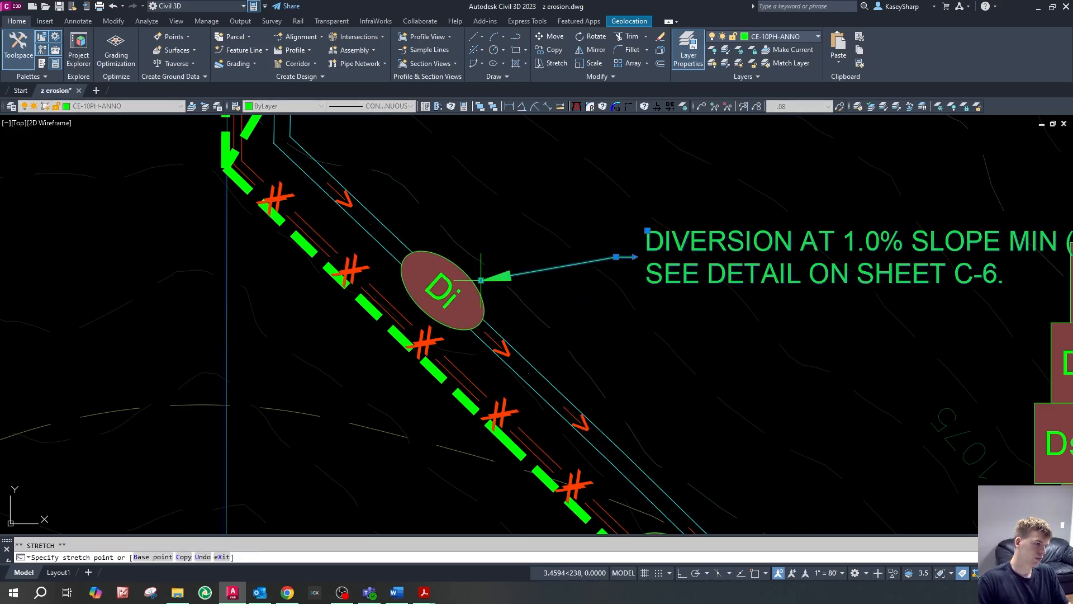
left_click(480, 281)
scroll(480, 280, "down", 4)
left_click(536, 215)
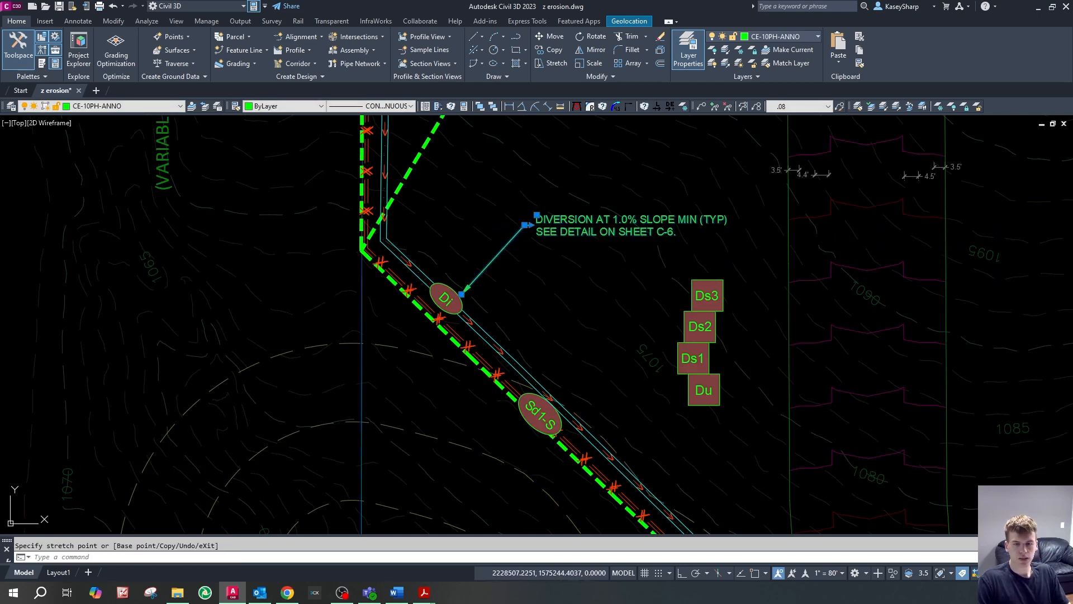
key("Escape")
- Try coloring the entire diversion label red, and restore its color to ByLayer
scroll(478, 276, "up", 4)
left_click(434, 322)
left_click(286, 105)
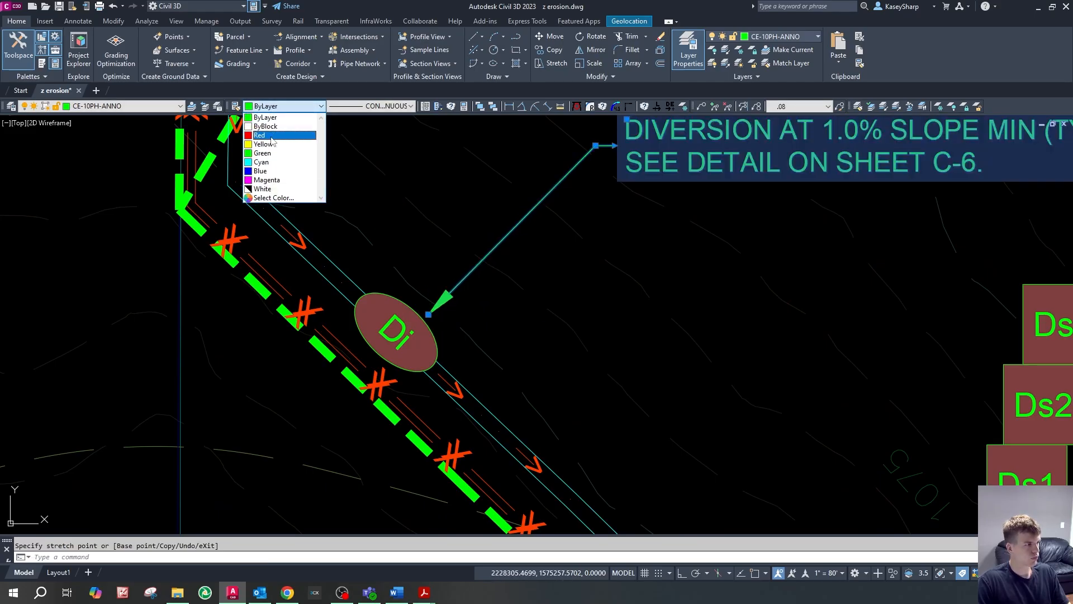
left_click(273, 136)
scroll(421, 279, "down", 3)
middle_click_drag(422, 280, 306, 328)
scroll(372, 309, "up", 3)
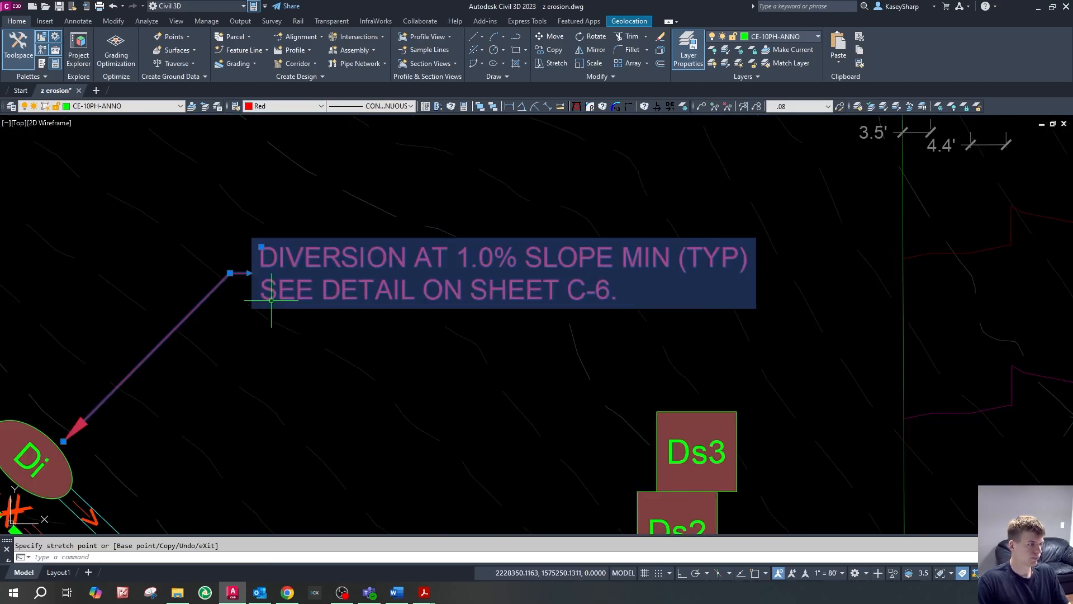
scroll(730, 275, "down", 2)
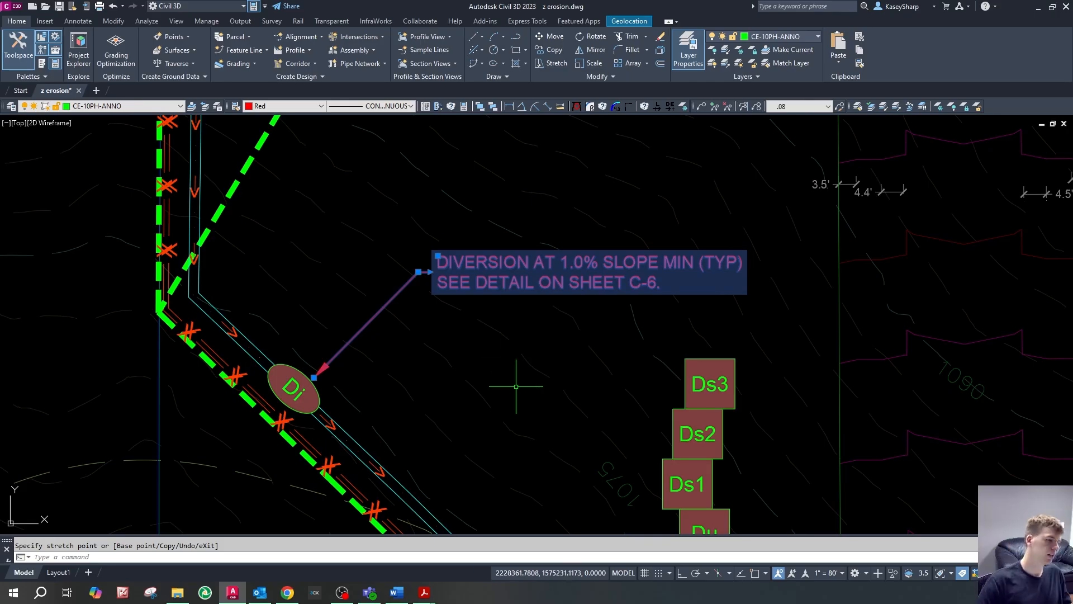
left_click(305, 106)
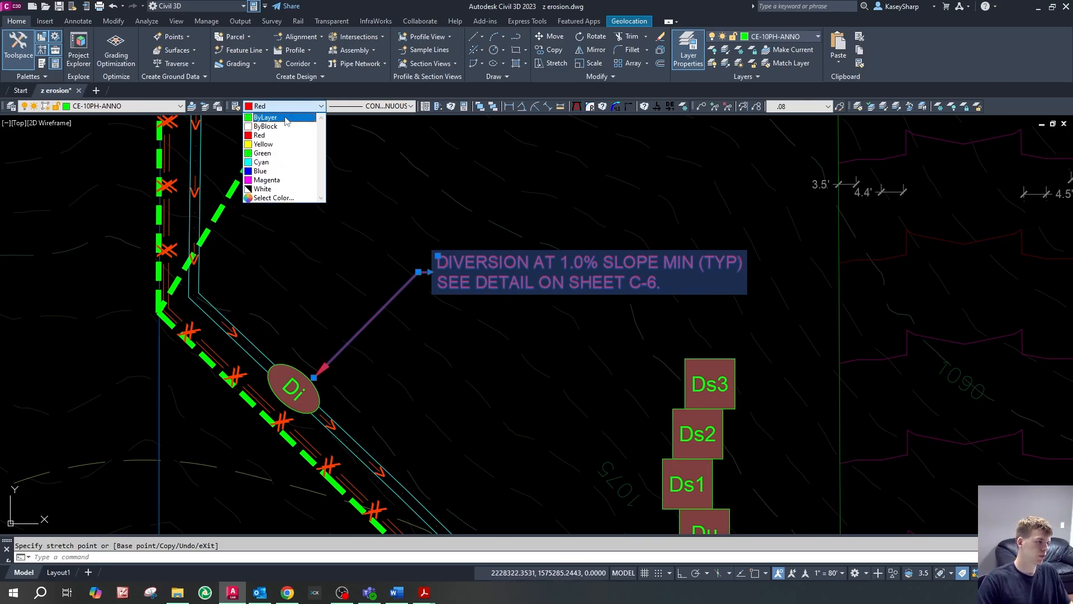
left_click(286, 118)
- Color only the "SEE DETAIL ON SHEET C-6." line of the diversion label red and finish the text edit
double_click(649, 286)
left_click_drag(661, 284, 441, 281)
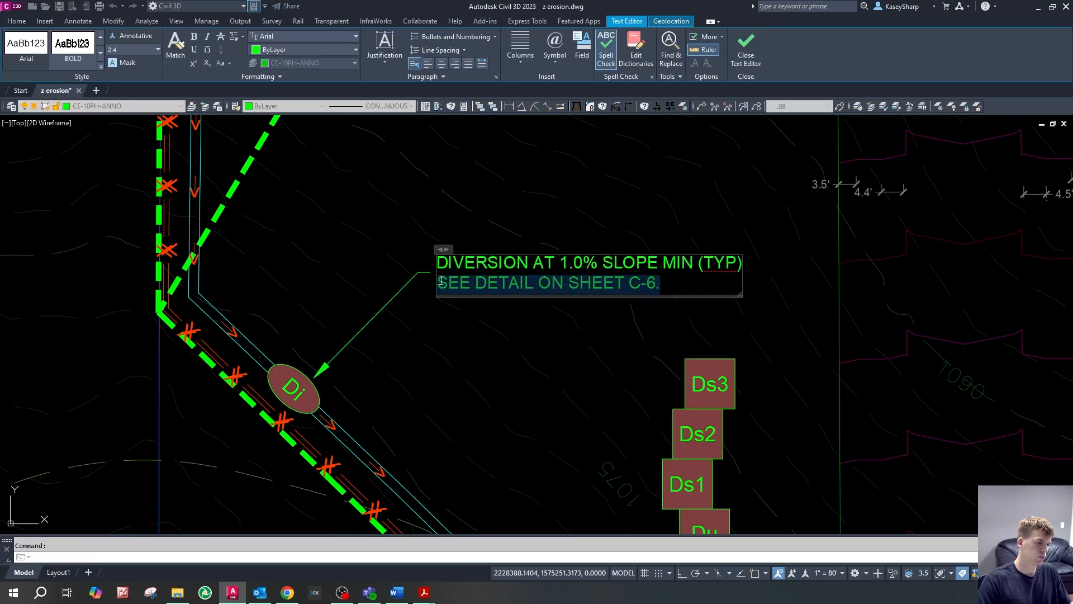
left_click(336, 52)
left_click(256, 159)
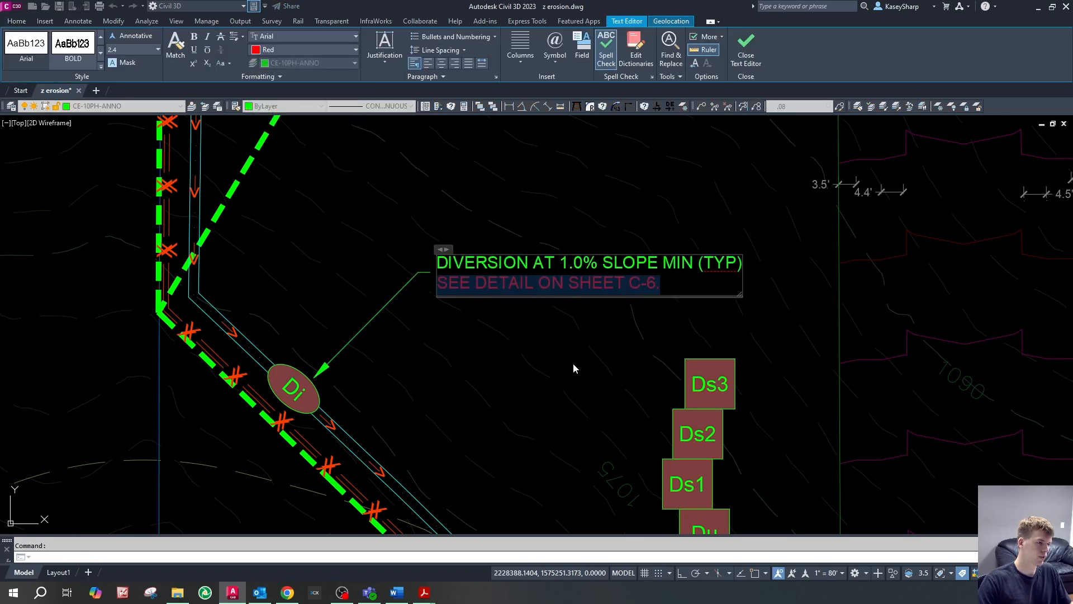
left_click(575, 366)
scroll(467, 398, "down", 8)
scroll(442, 399, "up", 6)
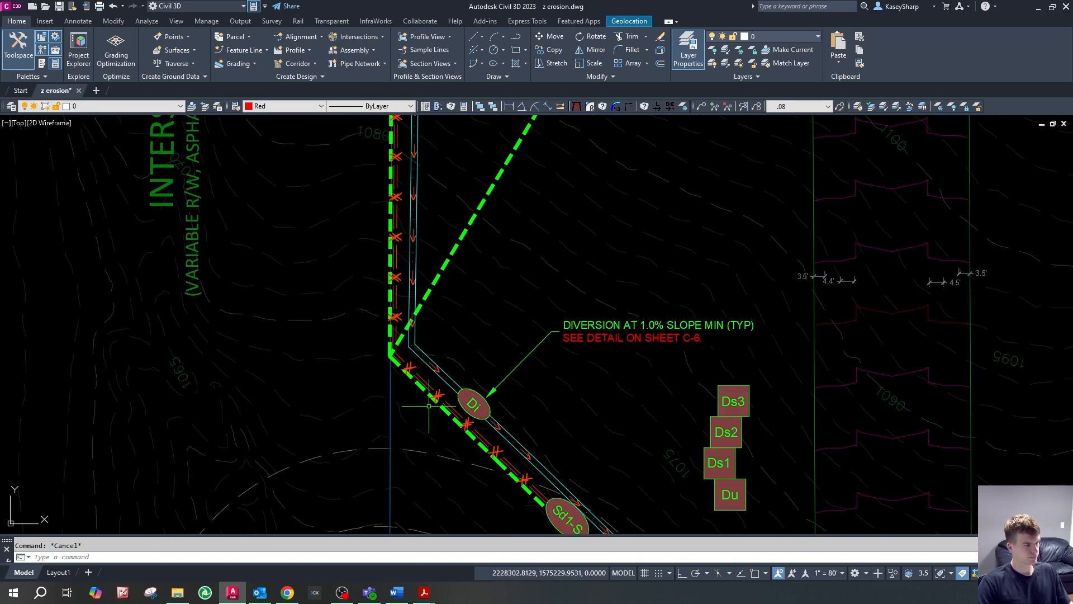
- Copy the Di symbol beside the "DIVERSION AT 1.0% SLOPE MIN (TYP)" callout to the clipboard
left_click(475, 404)
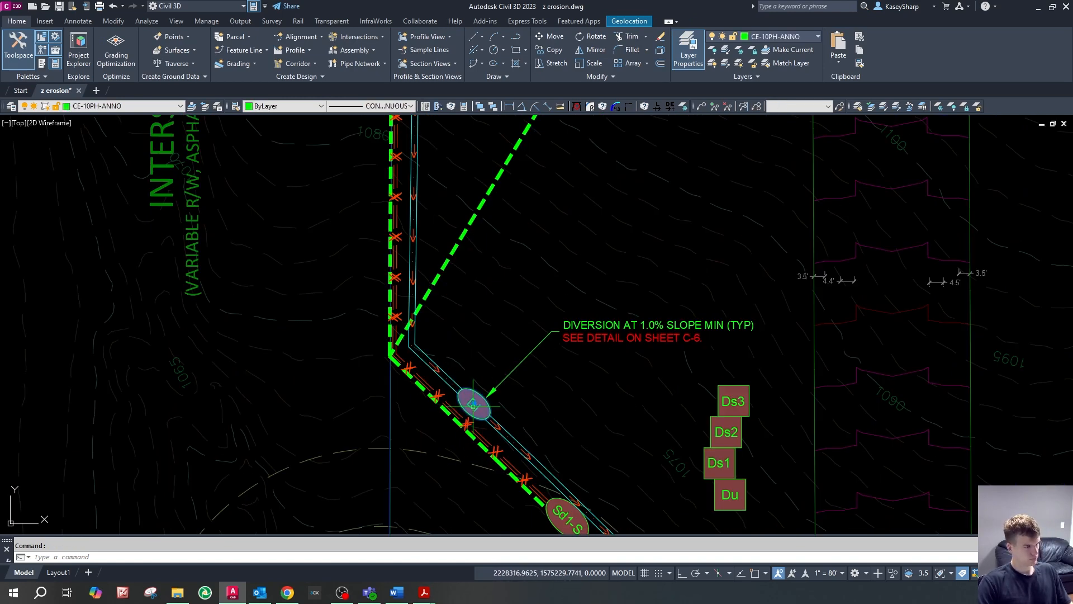
key("Escape")
scroll(476, 408, "down", 6)
scroll(507, 334, "down", 4)
scroll(490, 292, "up", 11)
scroll(531, 235, "down", 7)
scroll(538, 509, "up", 8)
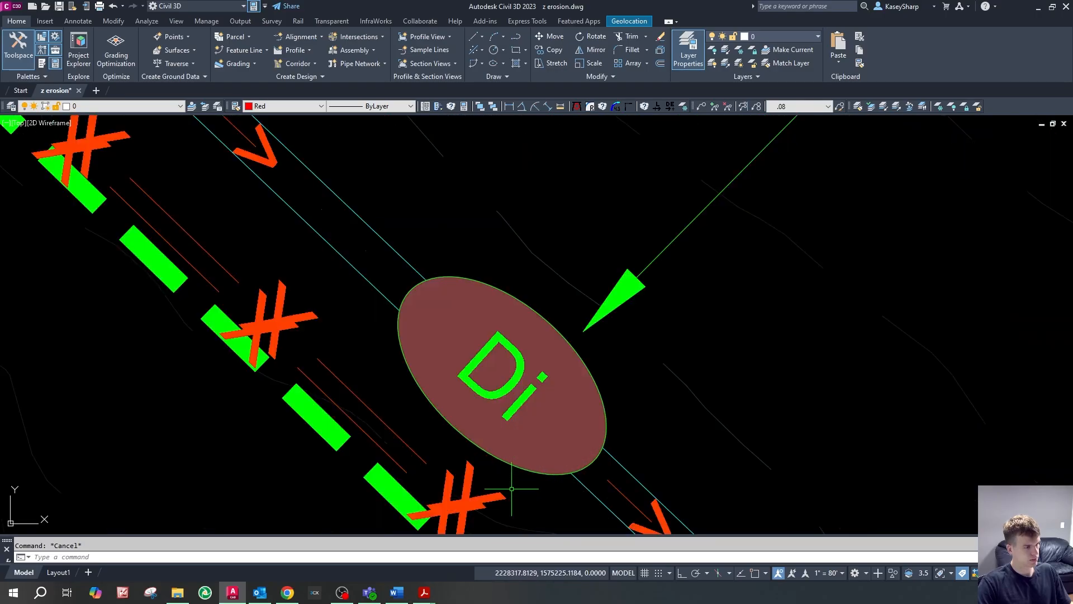
key("Escape")
scroll(514, 267, "down", 10)
scroll(494, 152, "up", 7)
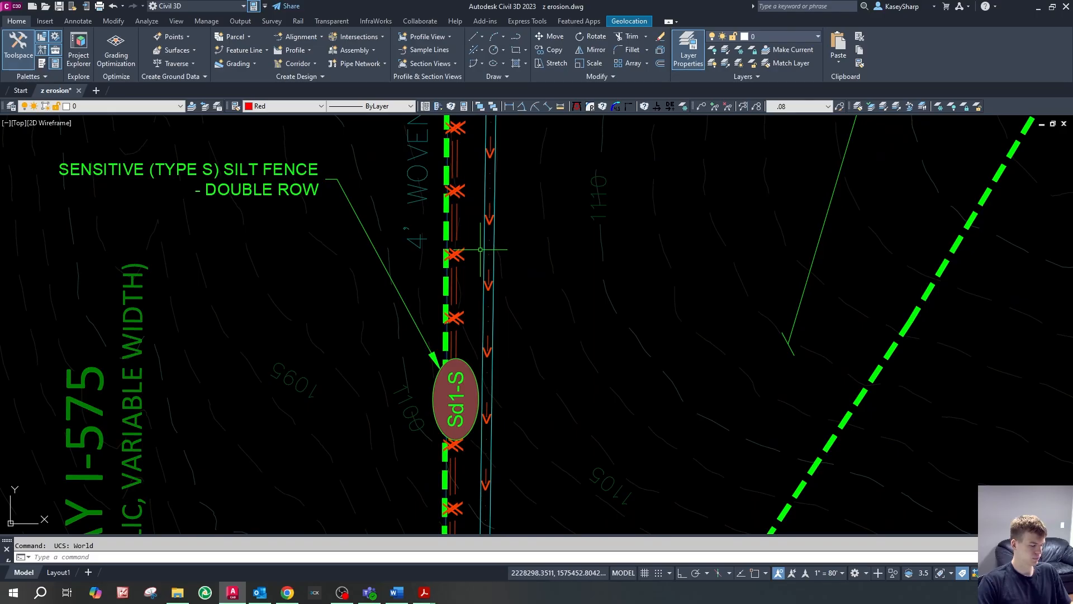
- Align the UCS to the vertical diversion line and paste a Di symbol on it just north of the Sd1-S marker
key("ctrl+v")
key("Escape")
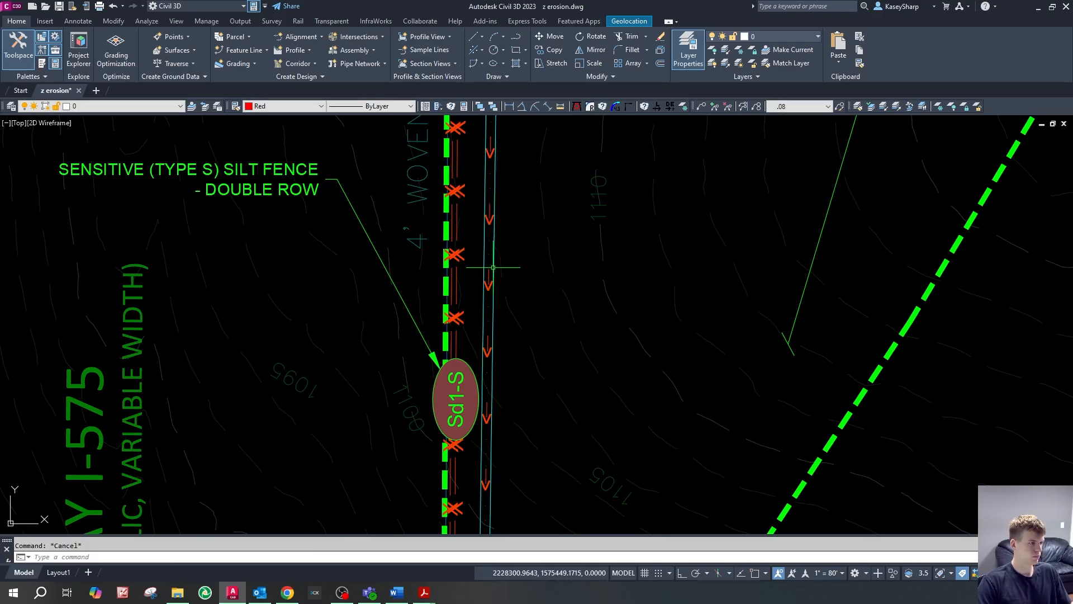
key("ctrl+v")
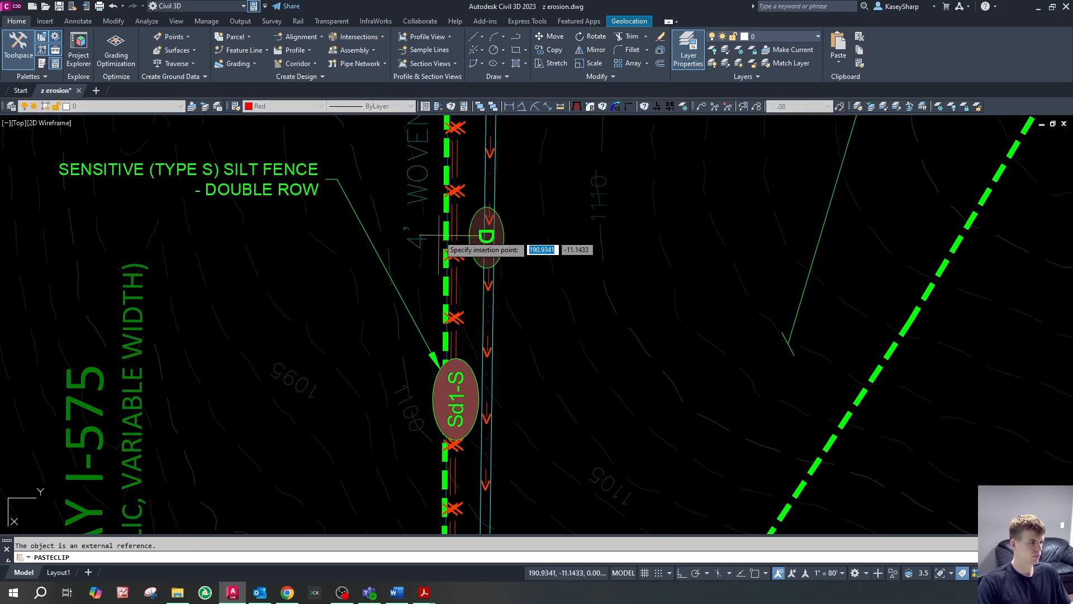
left_click(486, 237)
- Rotate the pasted Di symbol 180 degrees so its text reads upward
left_click(487, 238)
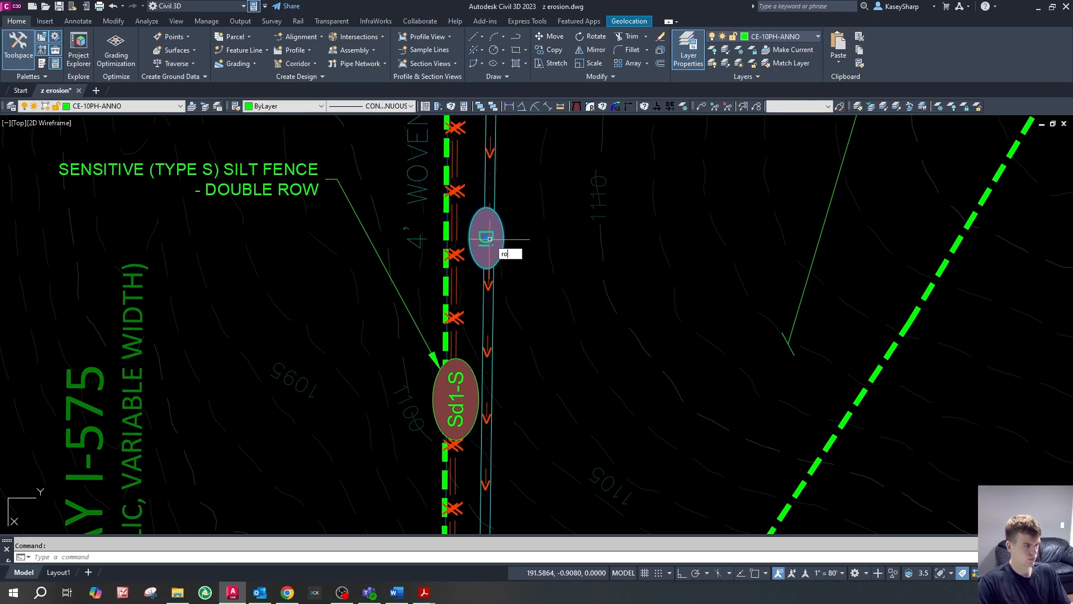
type("ro")
key("space")
left_click(521, 274)
key("F8")
left_click(516, 167)
key("Escape")
- Move the rotated Di symbol back onto the vertical diversion line north of the Sd1-S marker
left_click(563, 310)
type("m")
key("space")
left_click(643, 345)
key("F8")
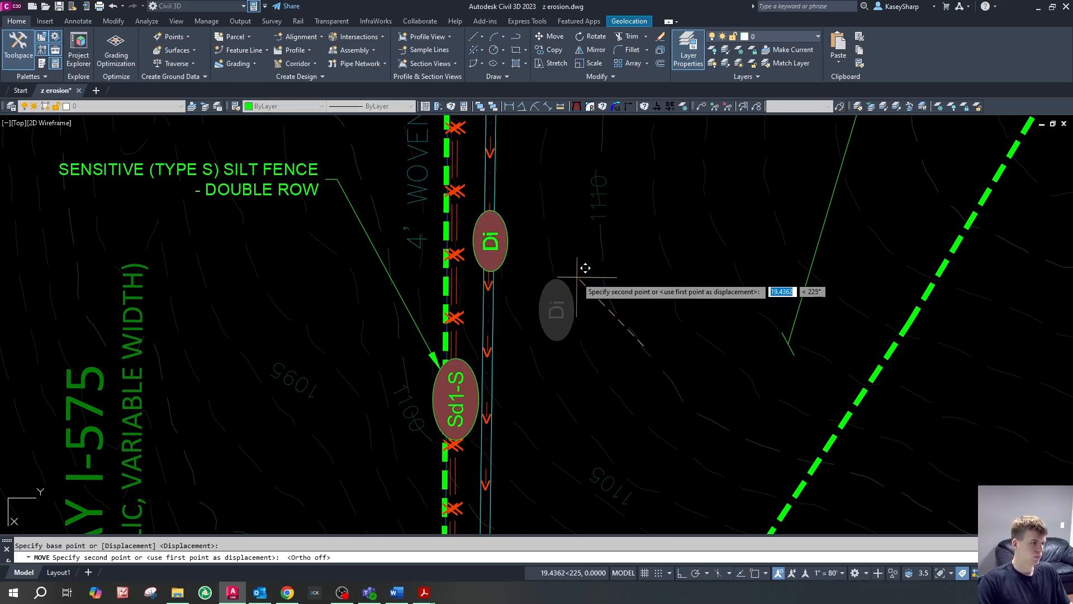
key("Escape")
- Align the UCS to the slanted northern diversion segment and paste a Di symbol there, near the 1120 contour
scroll(568, 271, "down", 5)
scroll(507, 262, "up", 5)
scroll(507, 262, "up", 2)
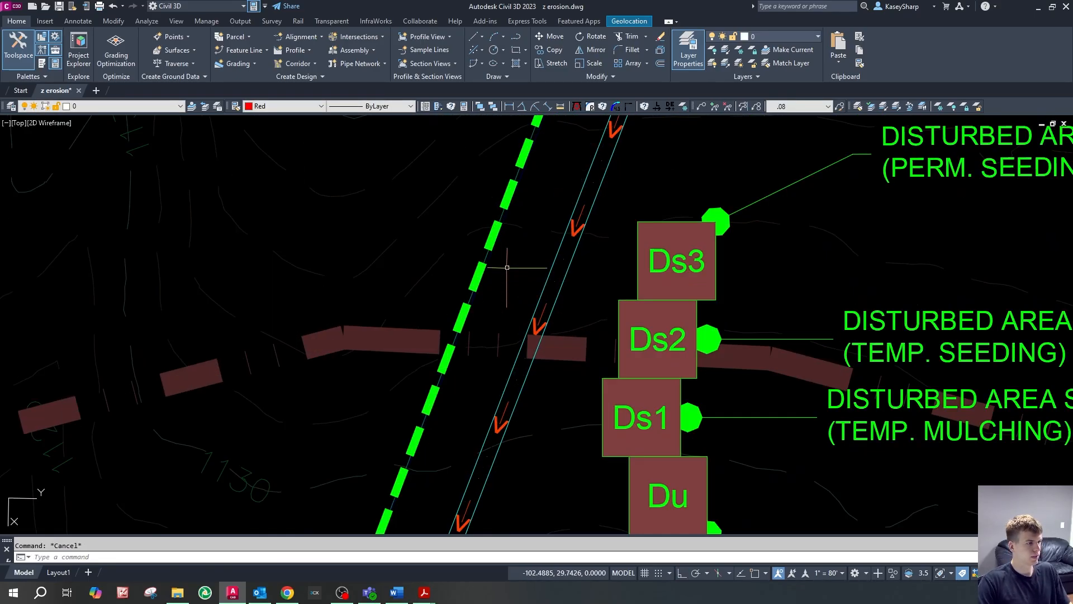
double_click(540, 311)
scroll(559, 239, "down", 3)
scroll(479, 441, "up", 4)
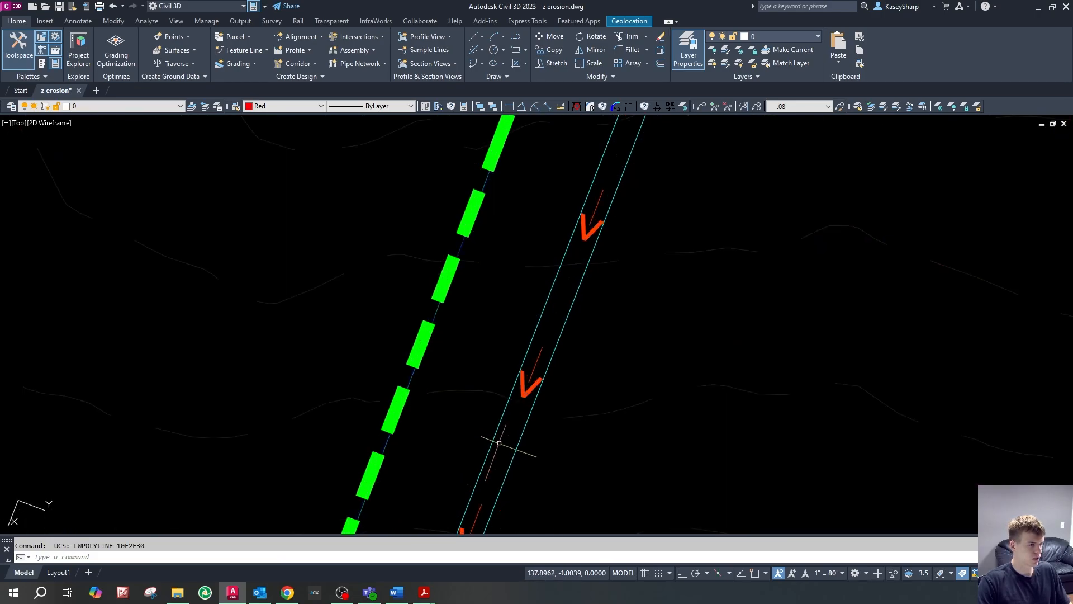
scroll(523, 431, "down", 4)
key("ctrl+v")
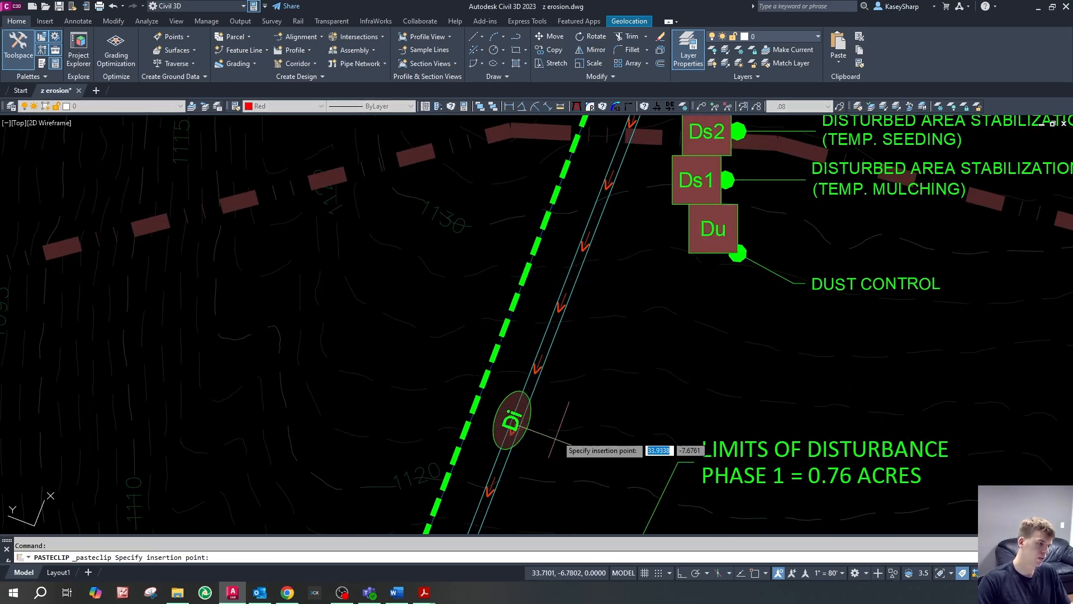
- Align the UCS to the diversion segment beside the storage calculations and paste a Di symbol on it
scroll(566, 423, "down", 5)
scroll(536, 362, "up", 5)
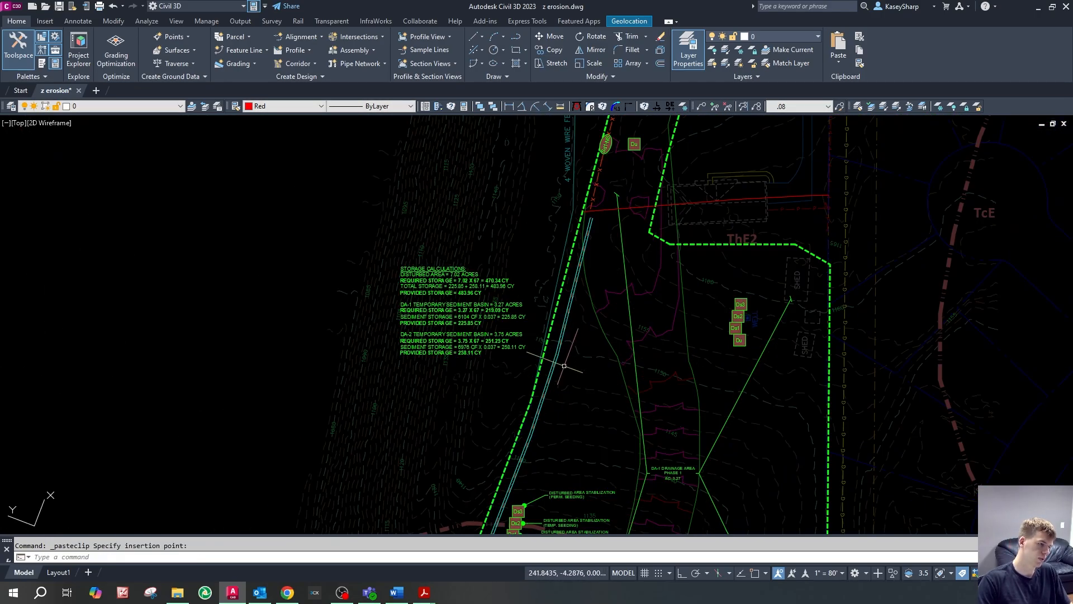
double_click(550, 308)
key("ctrl+v")
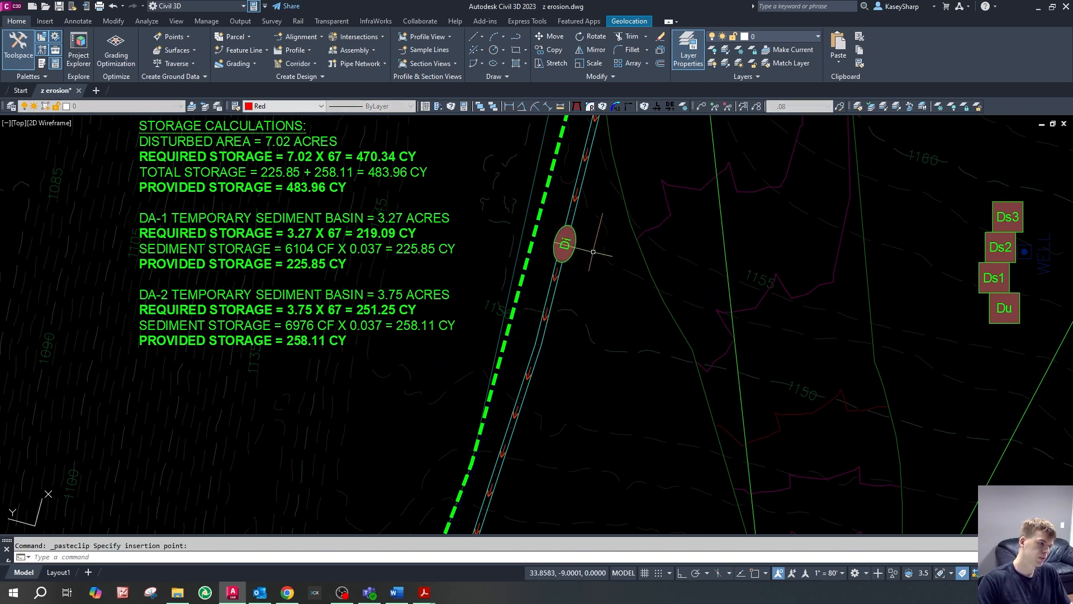
- Align the UCS to the southern diversion segment near the TcE label and paste a Di symbol on it
scroll(593, 252, "down", 5)
scroll(565, 480, "up", 10)
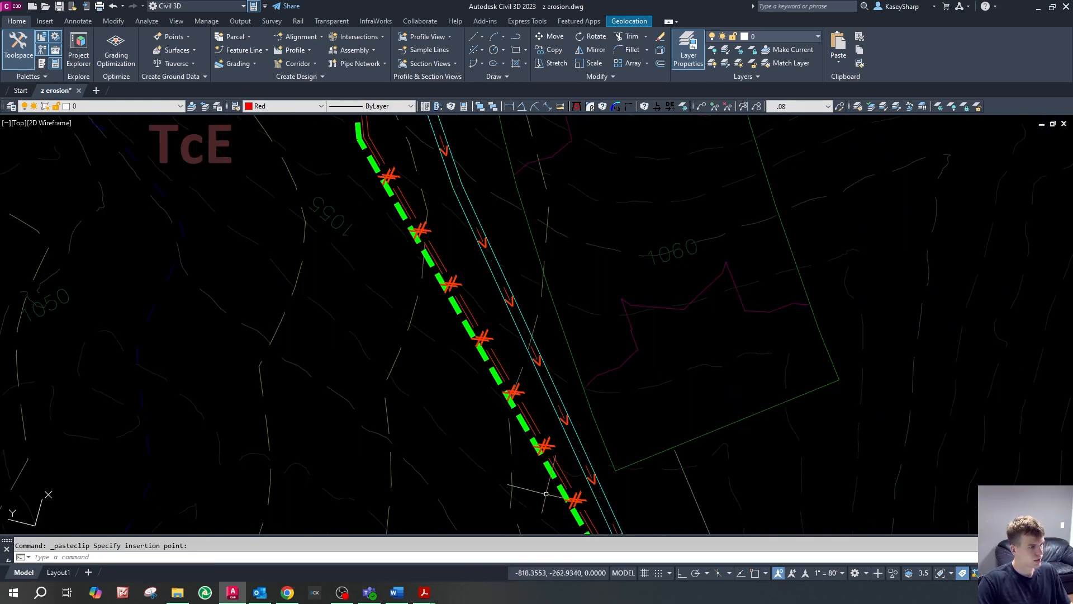
key("Escape")
scroll(553, 268, "down", 5)
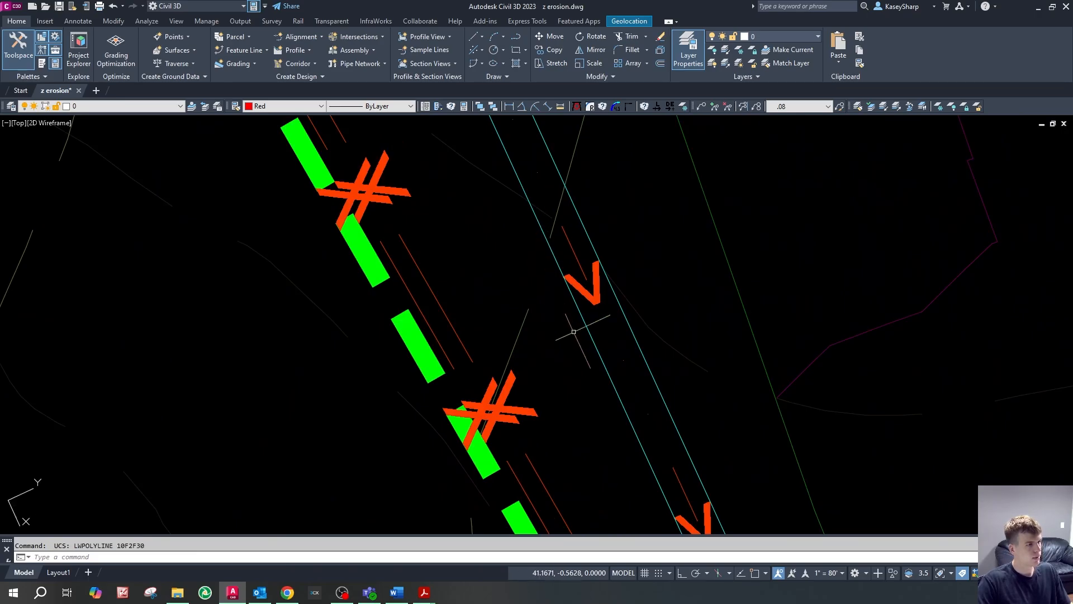
key("ctrl+v")
key("Escape")
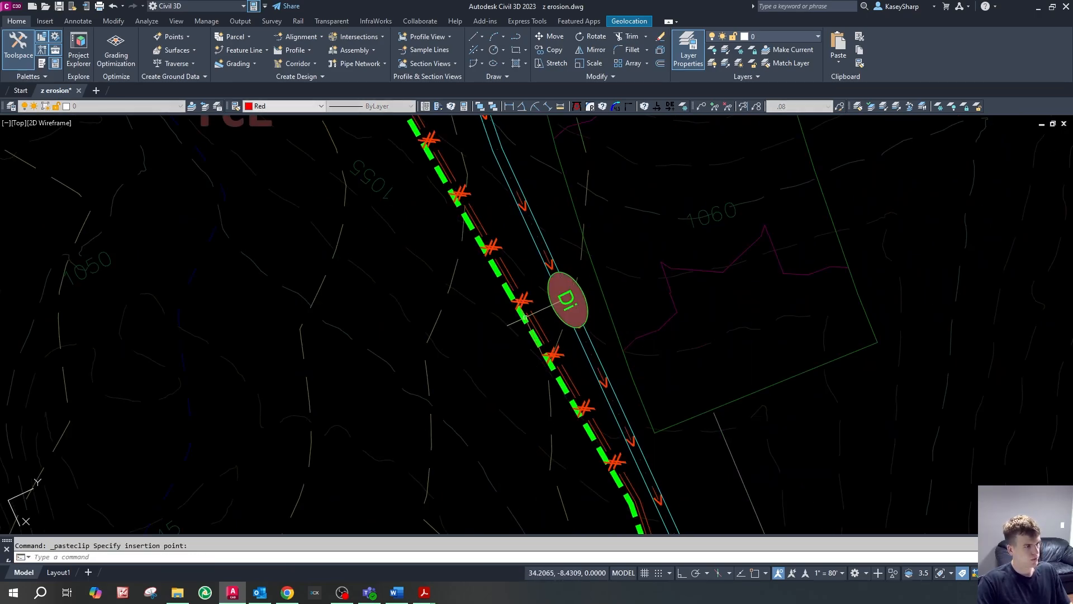
- Copy the "DIVERSION AT 1.0% SLOPE MIN (TYP)" callout with its leader to the clipboard
scroll(631, 445, "down", 5)
scroll(631, 445, "up", 5)
scroll(631, 445, "down", 3)
scroll(631, 445, "down", 2)
scroll(509, 184, "up", 8)
left_click(533, 226)
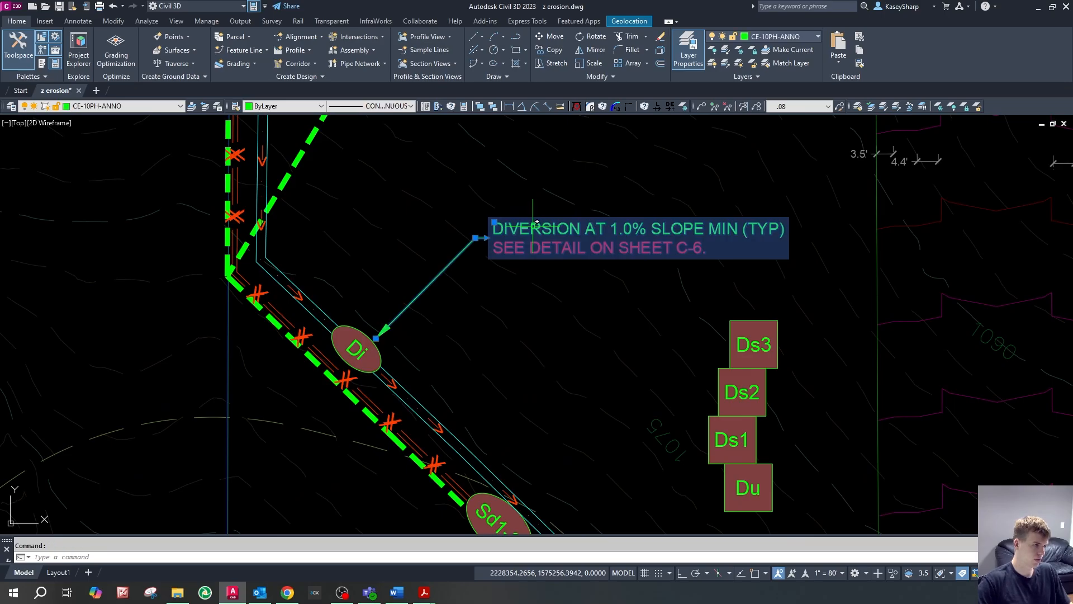
key("Escape")
- Paste the diversion callout with its arrow tip at the southern Di symbol near the TcE label
scroll(559, 290, "down", 6)
scroll(598, 371, "up", 4)
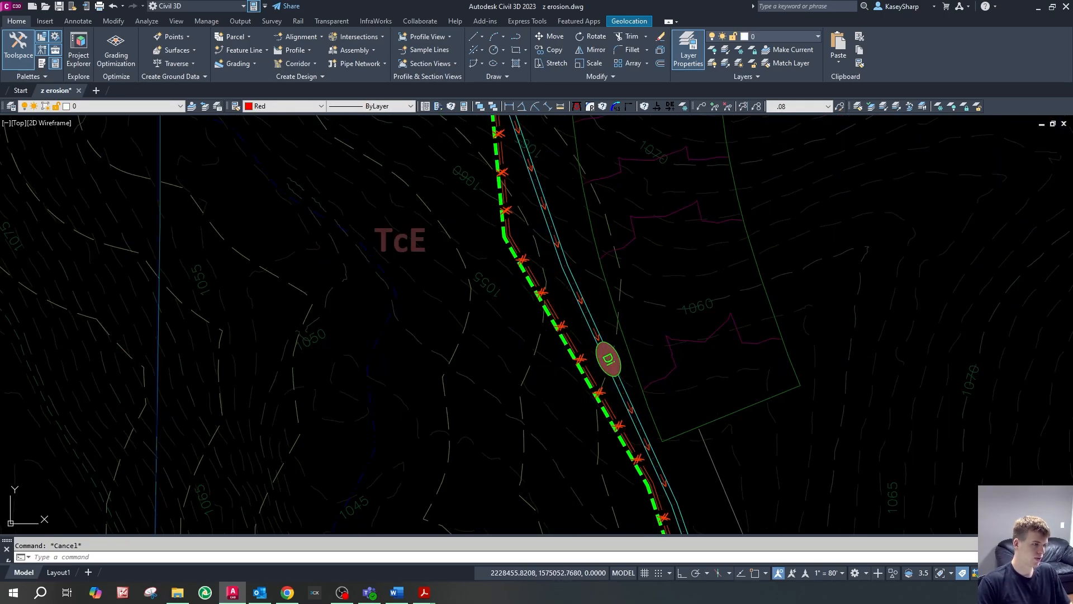
key("ctrl+v")
scroll(610, 360, "up", 5)
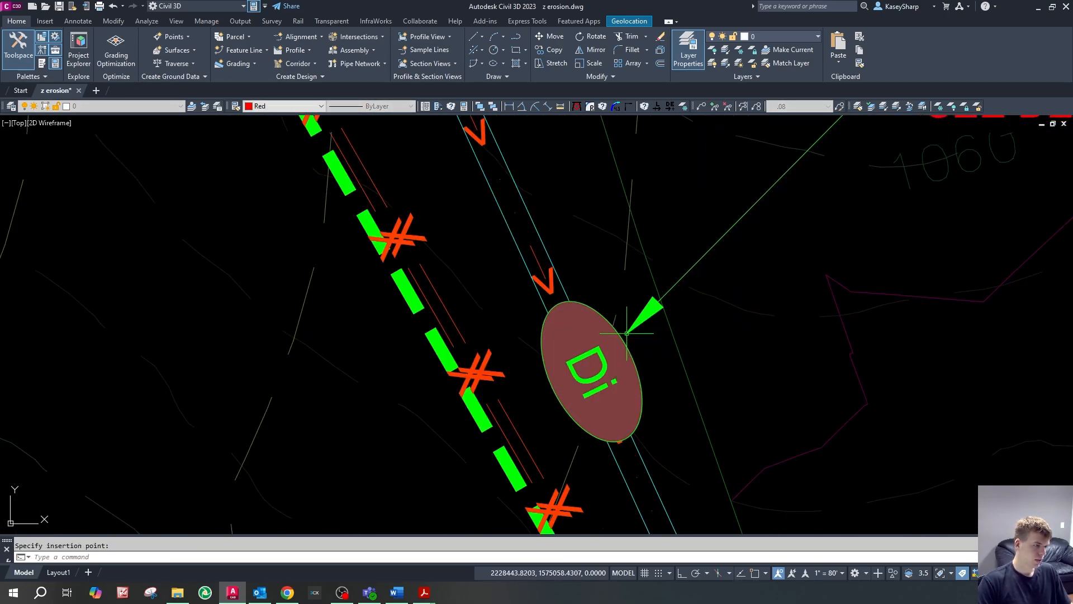
- Paste the diversion callout with its arrow tip at the Di symbol north of the double-row silt fence marker
scroll(576, 424, "down", 7)
scroll(570, 426, "down", 6)
scroll(521, 201, "up", 6)
scroll(541, 286, "down", 4)
scroll(520, 386, "up", 8)
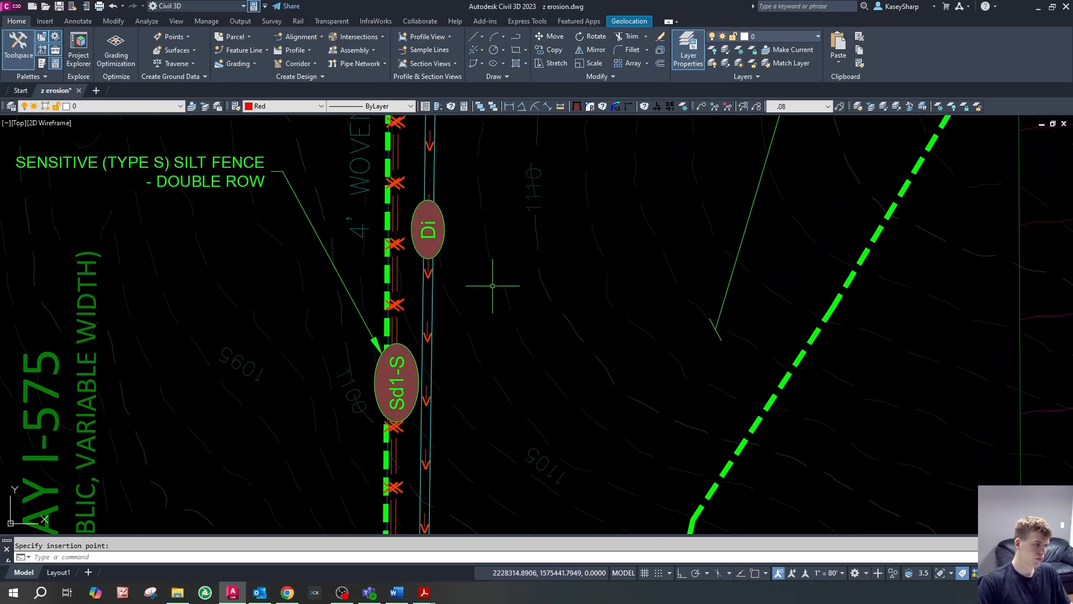
left_click(450, 200)
- Paste the diversion callout at the Di symbol near the "LIMITS OF DISTURBANCE PHASE 1" note
scroll(602, 321, "down", 8)
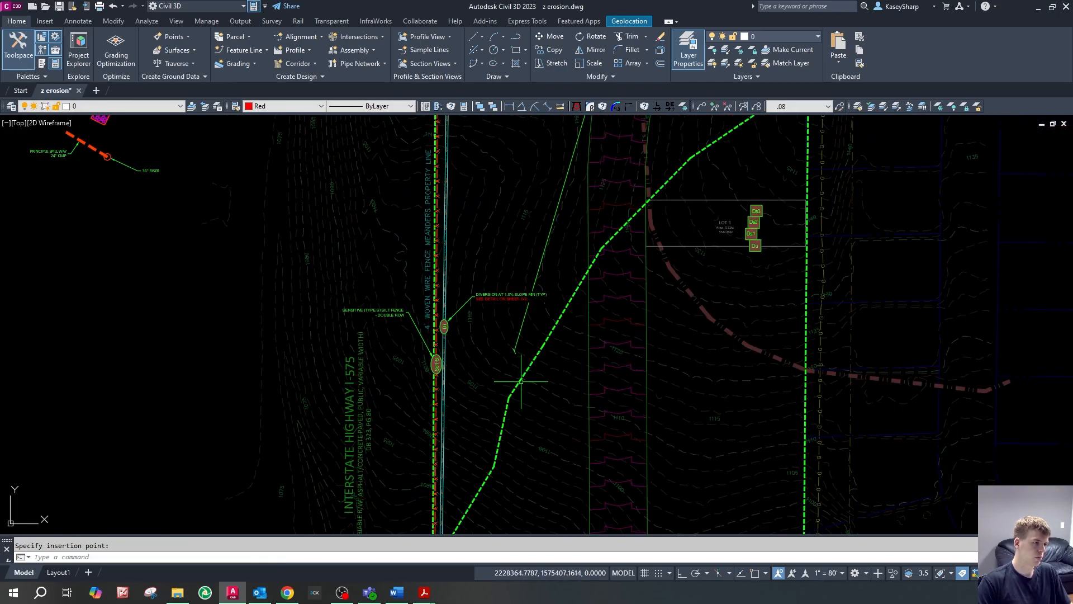
scroll(447, 315, "up", 10)
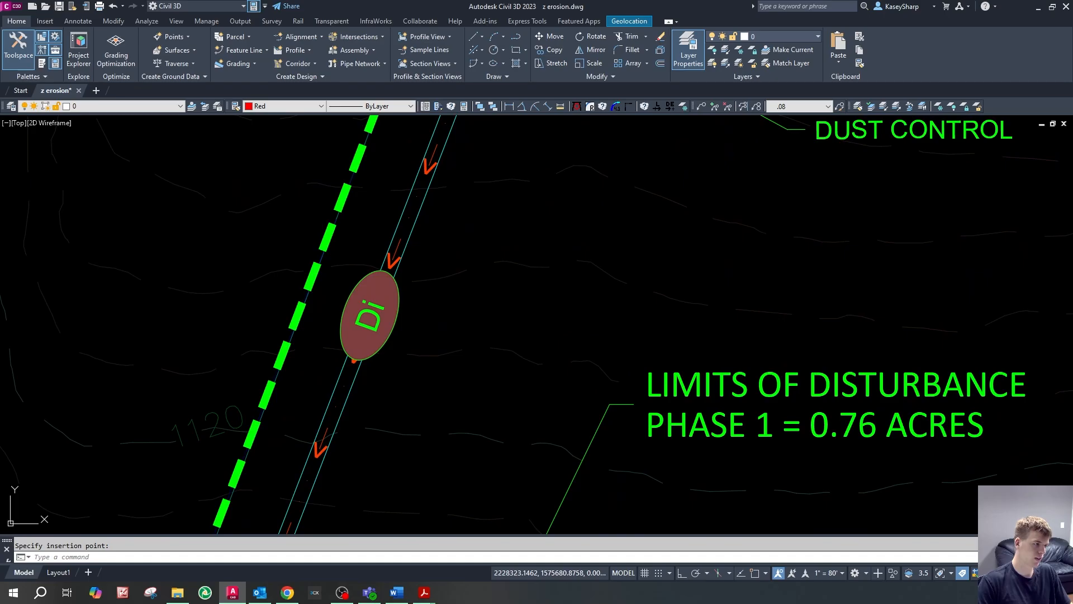
key("ctrl+v")
scroll(504, 331, "down", 5)
scroll(492, 328, "up", 7)
left_click(543, 343)
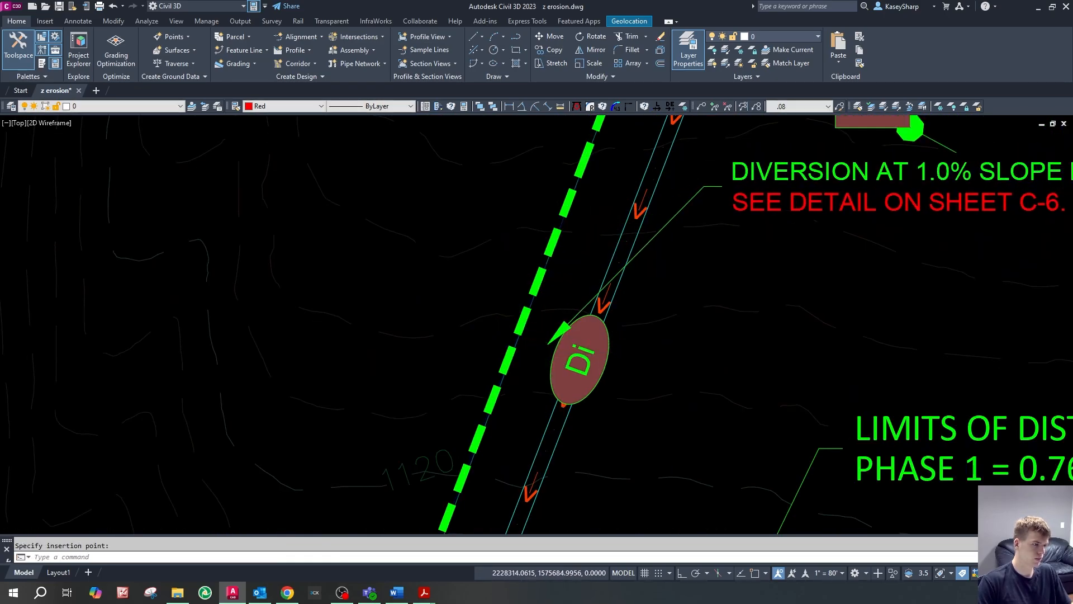
- Stretch the newly pasted diversion callout's text to the open area west of the limits of disturbance line
scroll(564, 341, "down", 4)
key("Escape")
left_click(660, 277)
left_click(619, 281)
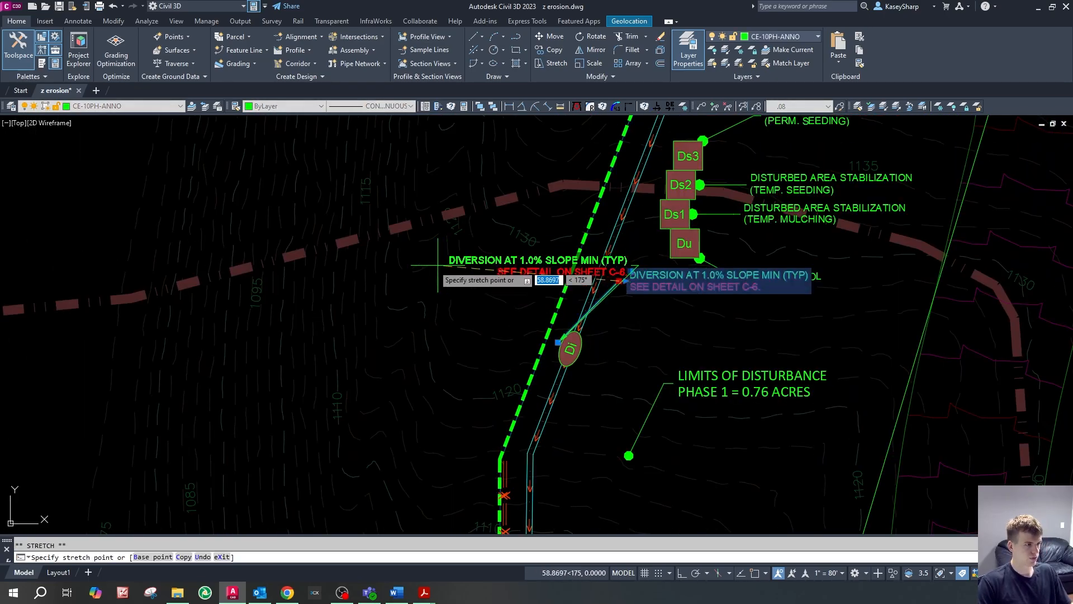
left_click(309, 263)
key("Escape")
- Paste the diversion callout at the Di symbol beside the storage calculations
scroll(335, 313, "down", 5)
scroll(504, 313, "up", 2)
scroll(606, 293, "up", 6)
key("ctrl+v")
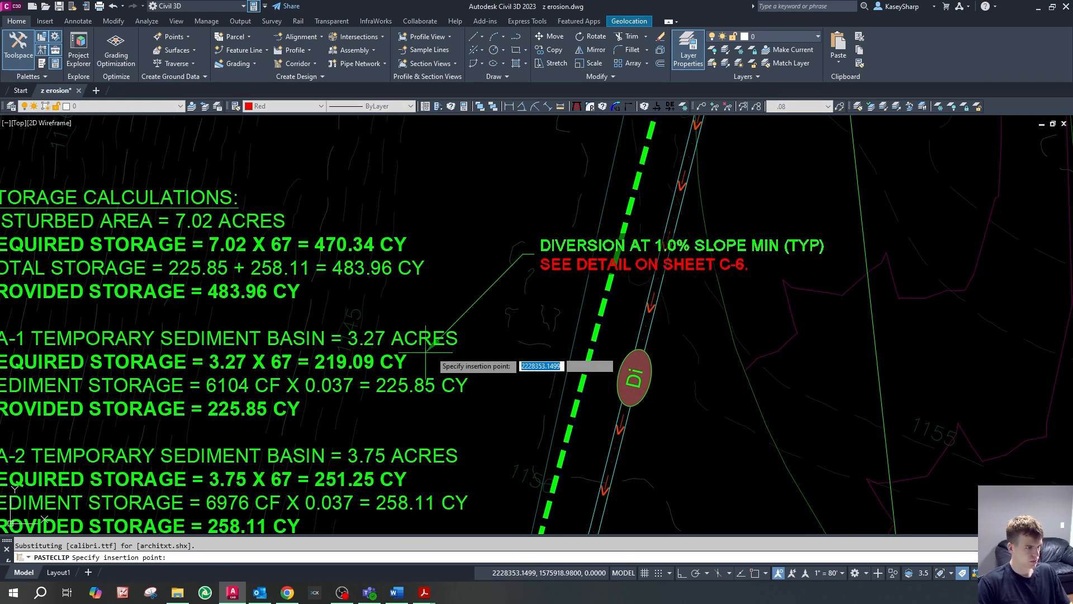
key("Escape")
- Adjust the arrow tip of the original diversion callout to meet the edge of its Di symbol
scroll(653, 353, "down", 6)
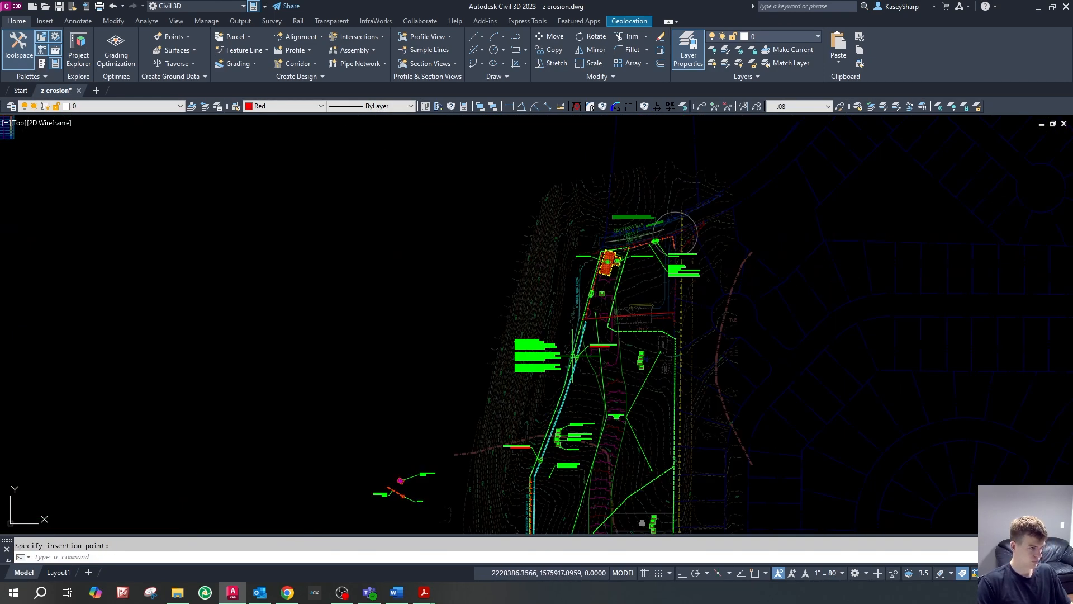
scroll(615, 269, "up", 4)
scroll(615, 269, "down", 4)
scroll(615, 269, "down", 4)
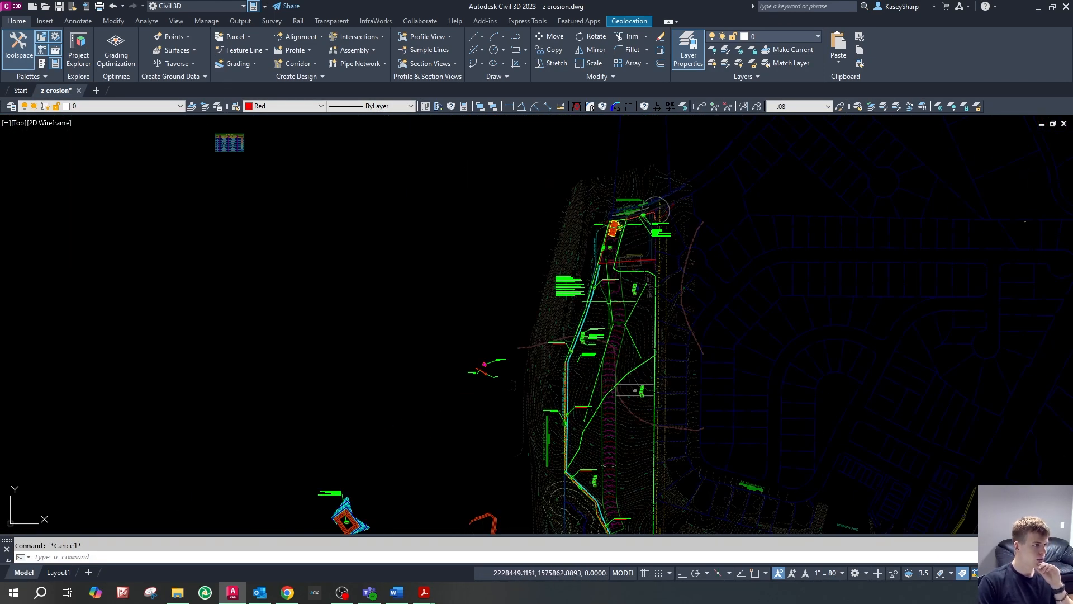
scroll(595, 313, "down", 2)
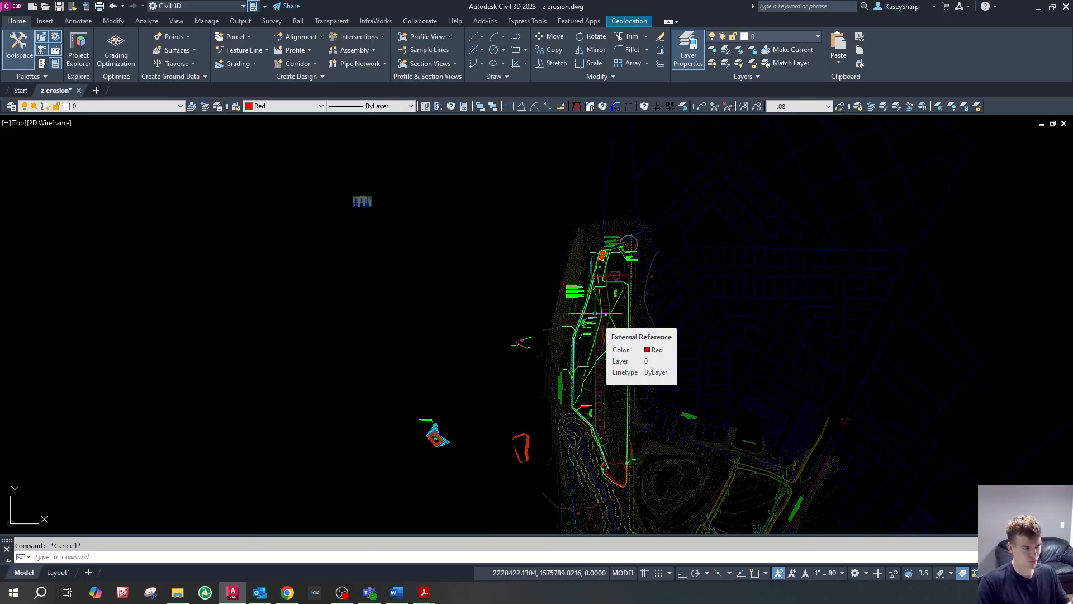
scroll(595, 313, "up", 6)
scroll(582, 371, "up", 2)
scroll(556, 407, "up", 2)
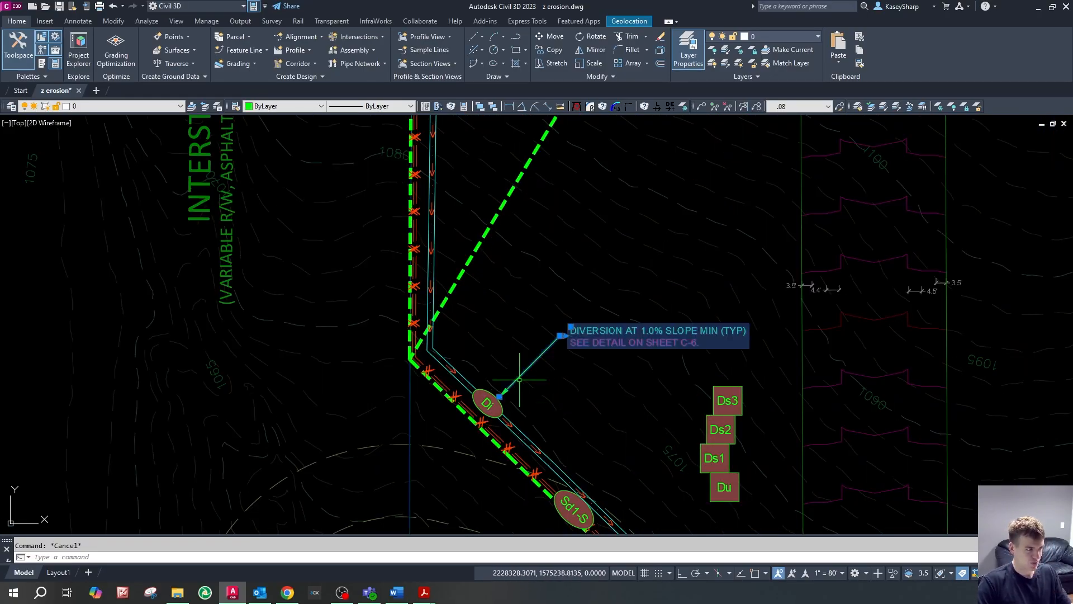
left_click(511, 386)
scroll(503, 399, "up", 4)
left_click(493, 388)
key("Escape")
- Examine the labelled diversion along the site and the sediment basin area at the southern end
scroll(595, 387, "down", 8)
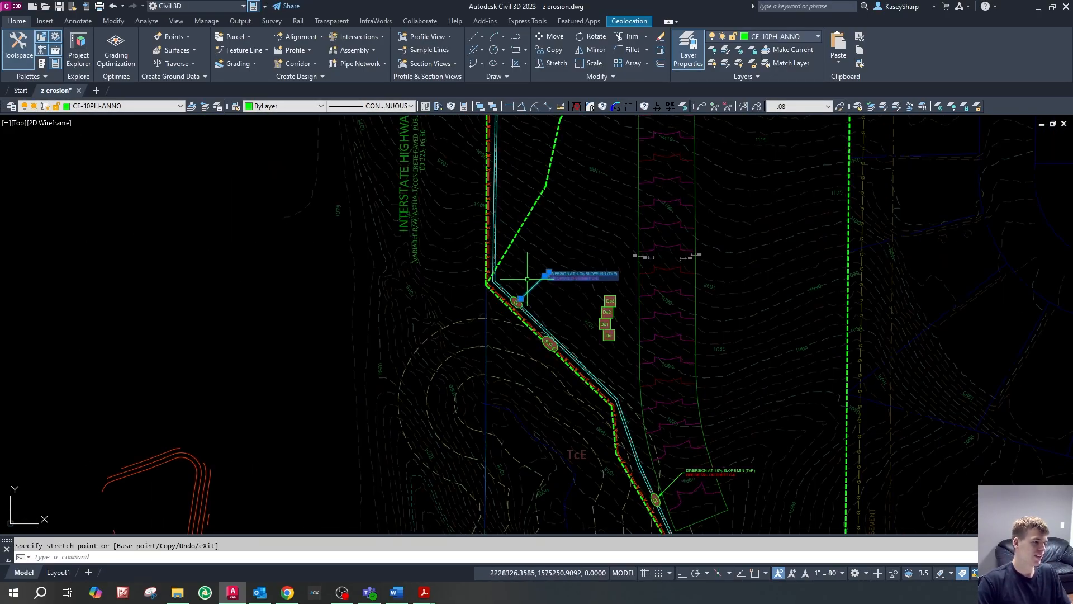
scroll(595, 387, "up", 3)
scroll(595, 386, "down", 3)
scroll(595, 387, "down", 4)
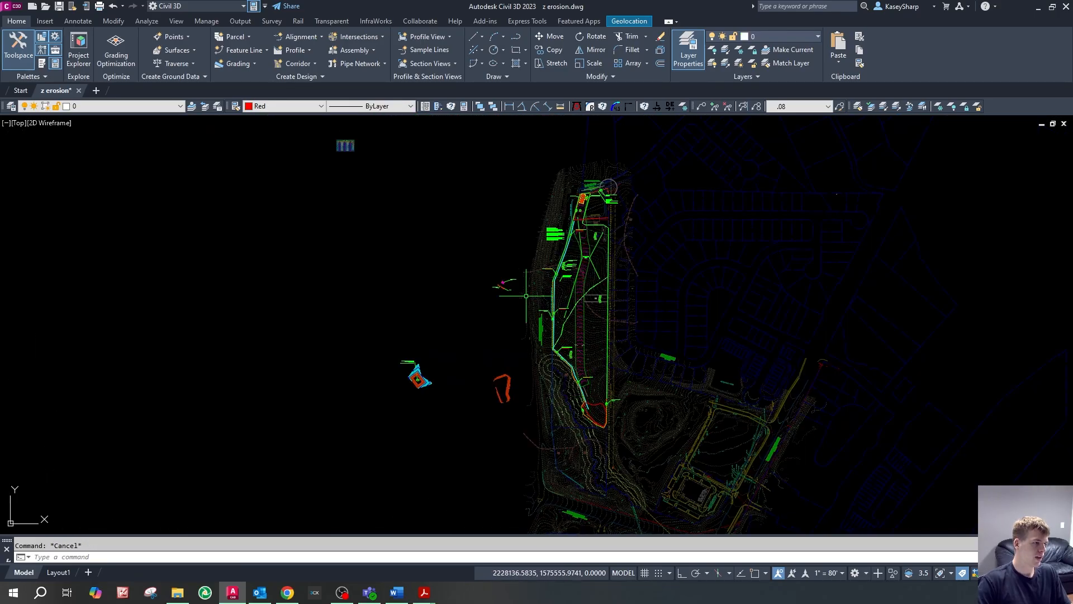
scroll(591, 219, "up", 5)
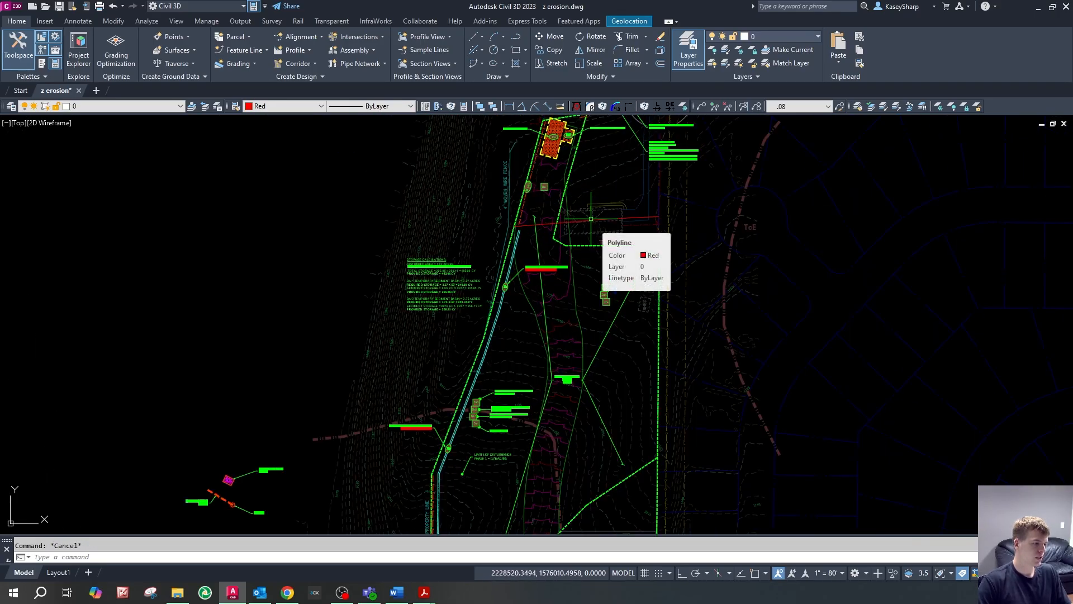
scroll(591, 219, "down", 4)
scroll(590, 306, "up", 7)
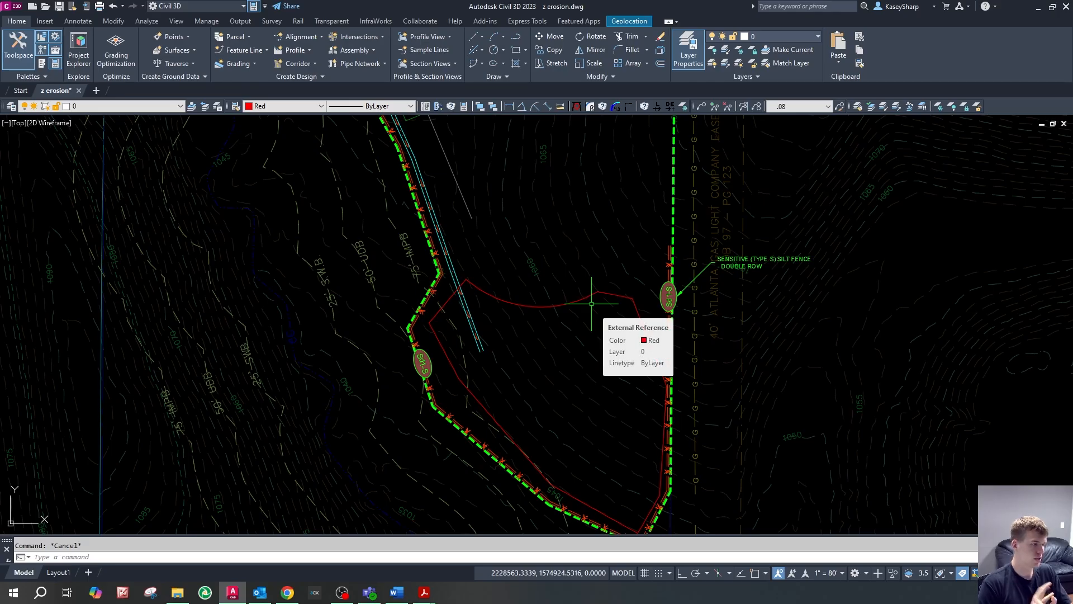
- Switch to Adobe Acrobat and bring up the Temporary Sediment Basin Design Sheet PDF
mouse_move(424, 593)
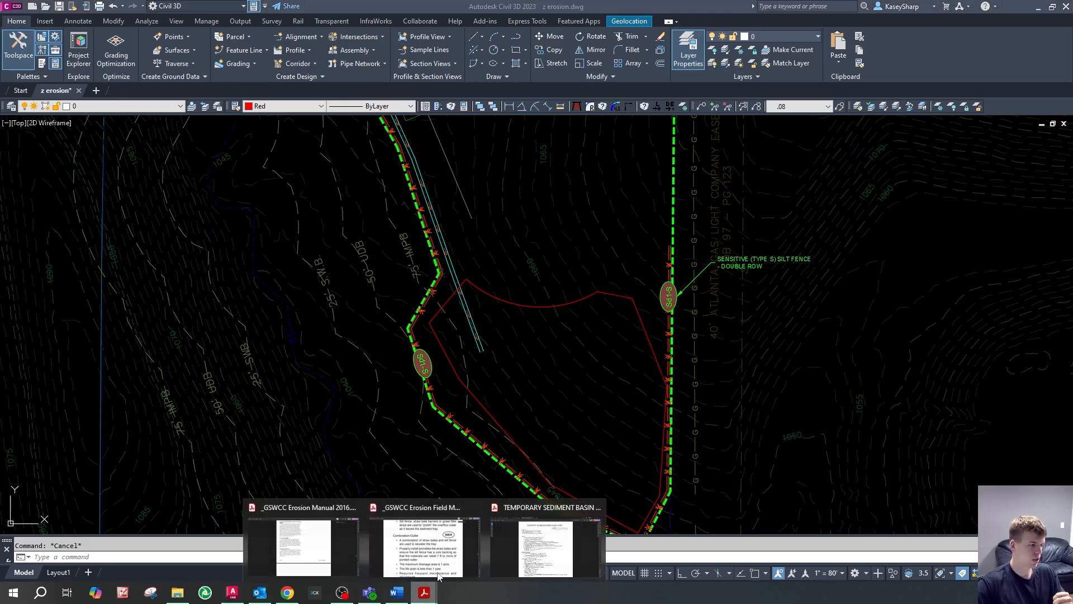
mouse_move(471, 561)
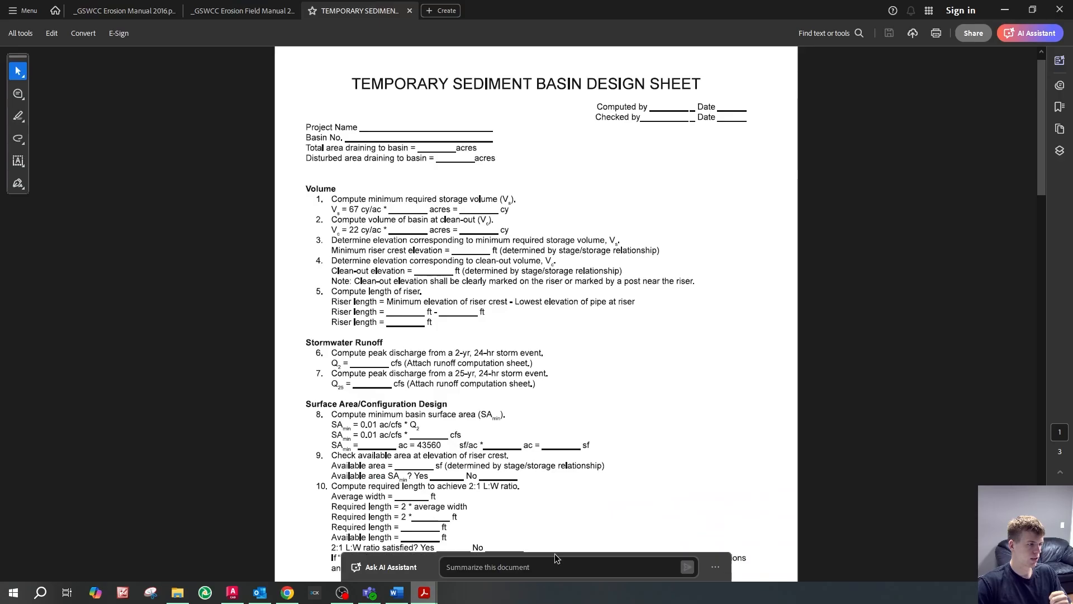
left_click(554, 554)
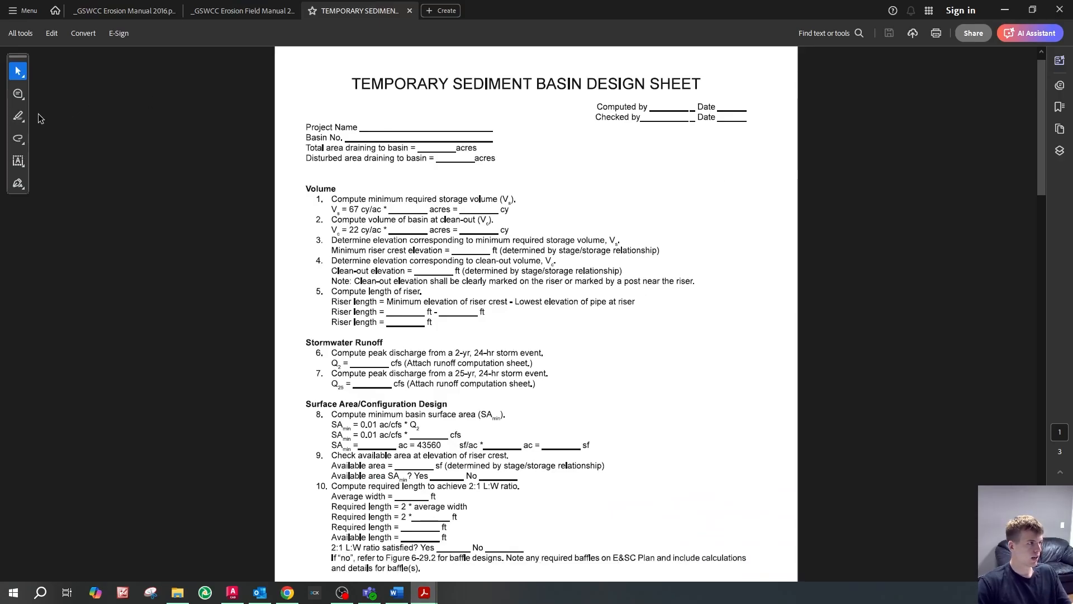
- Place the design sheet side by side with the Civil 3D drawing and fill in the project name as 24322
left_click(18, 161)
left_click(61, 163)
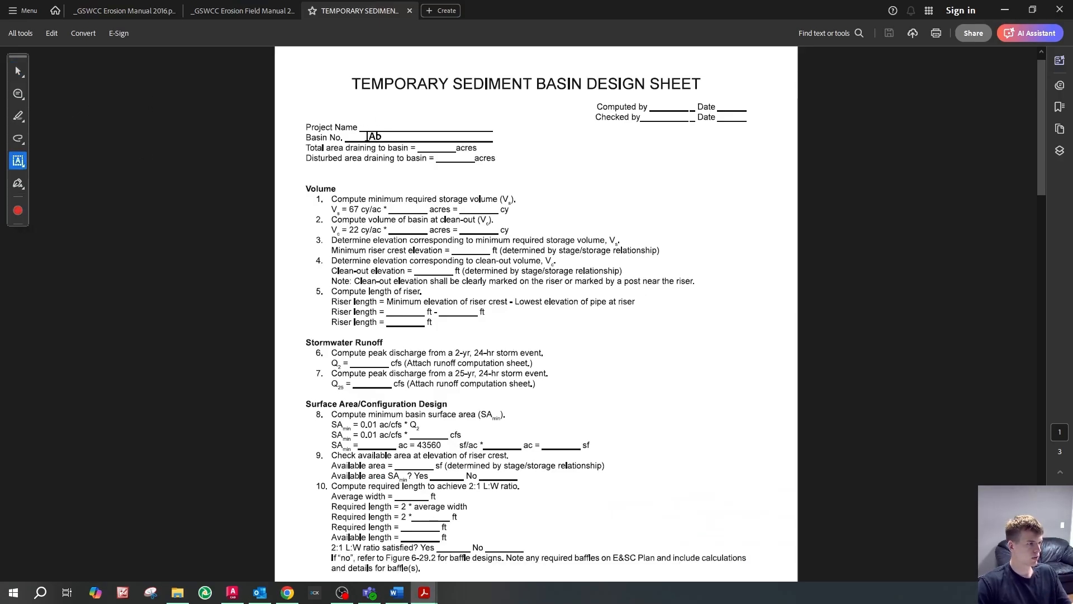
left_click(365, 127)
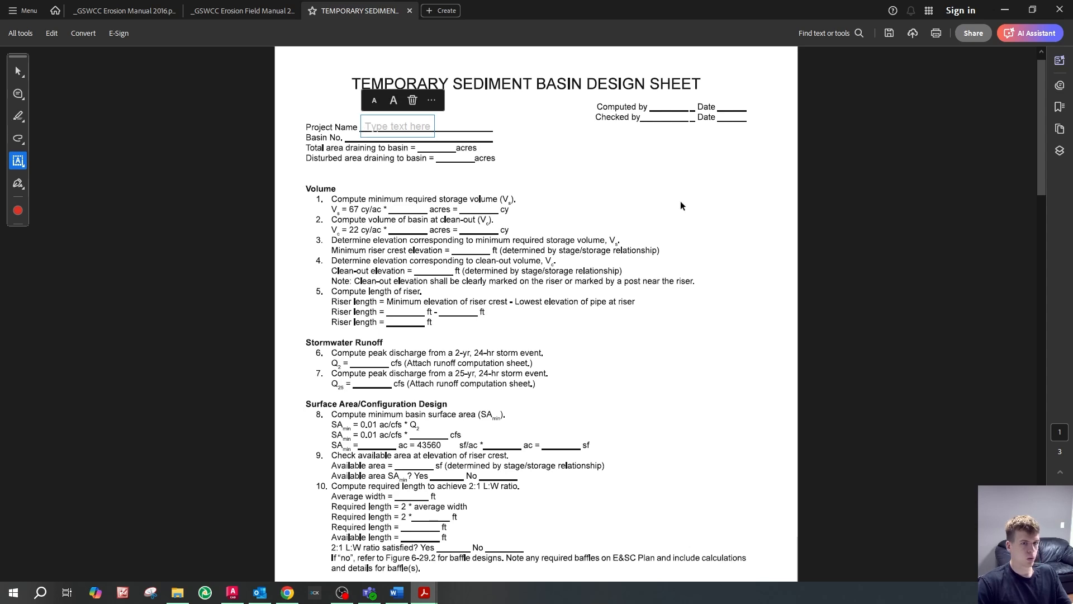
left_click_drag(735, 37, 1072, 116)
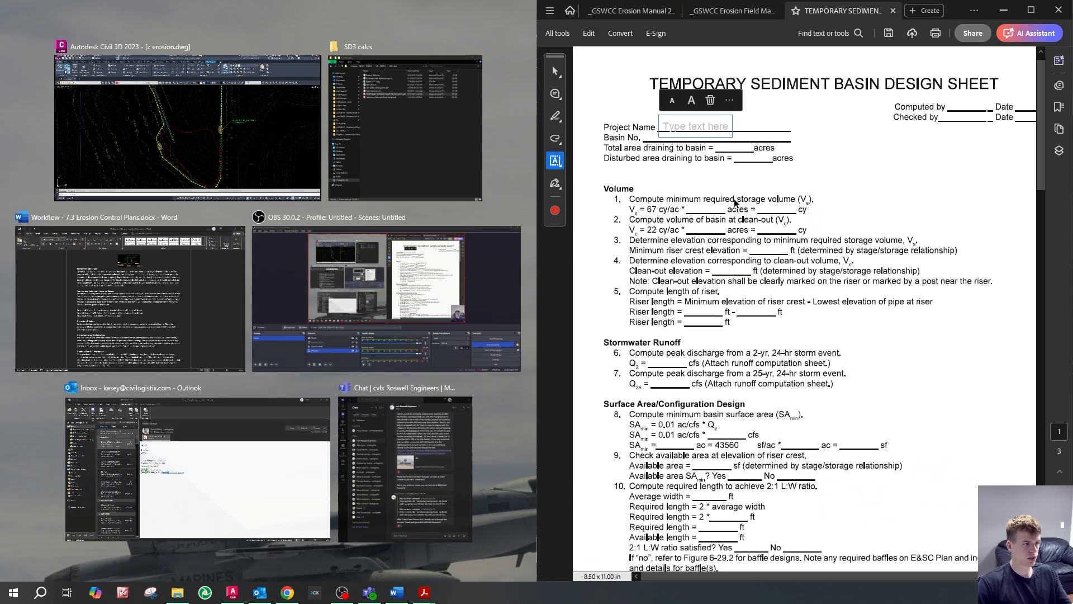
left_click(528, 139)
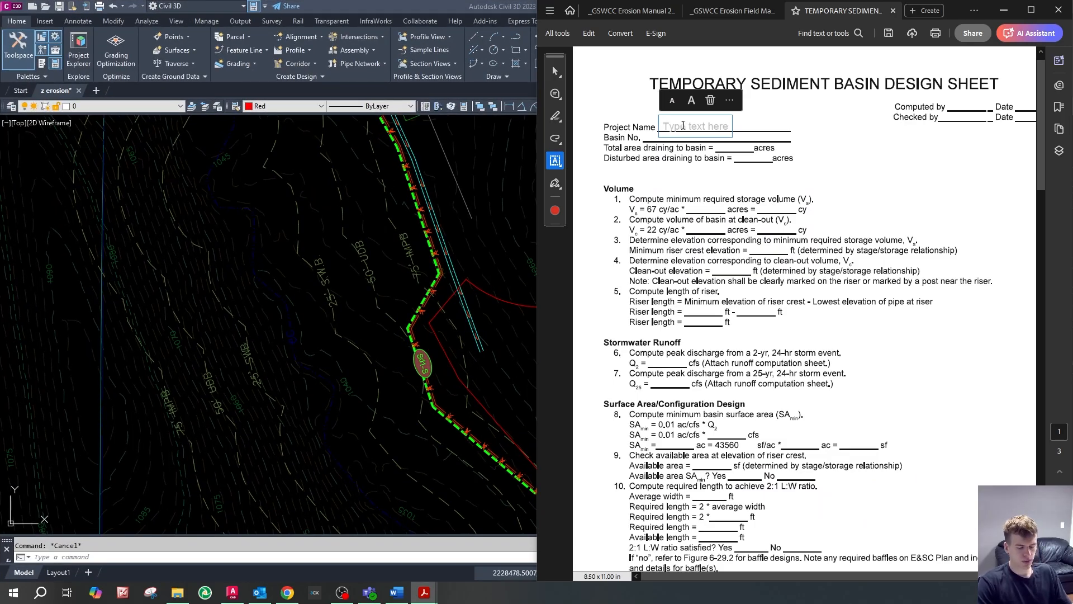
type("24")
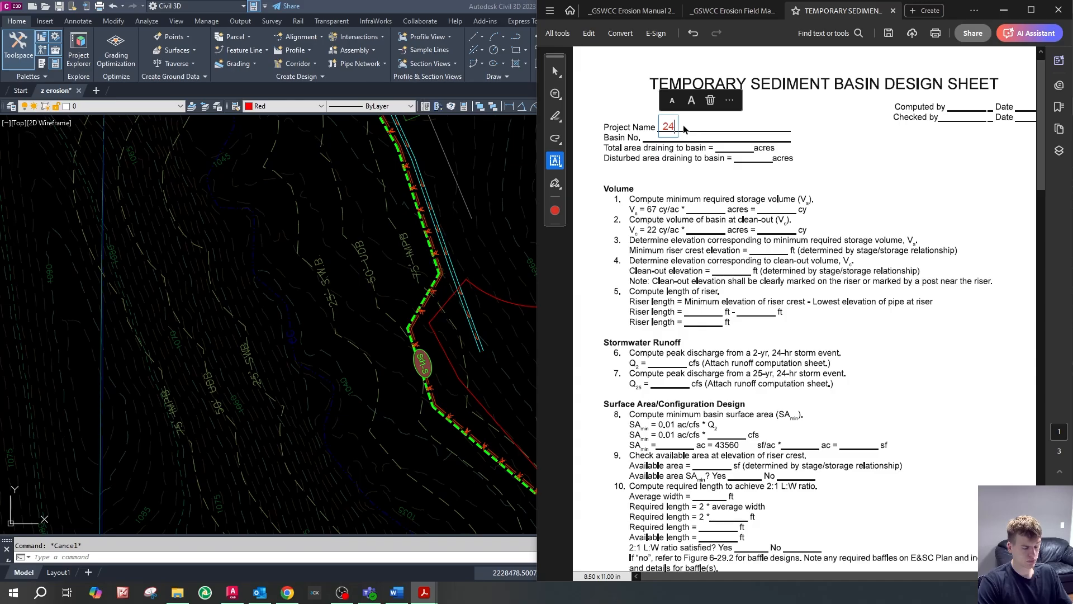
type("322")
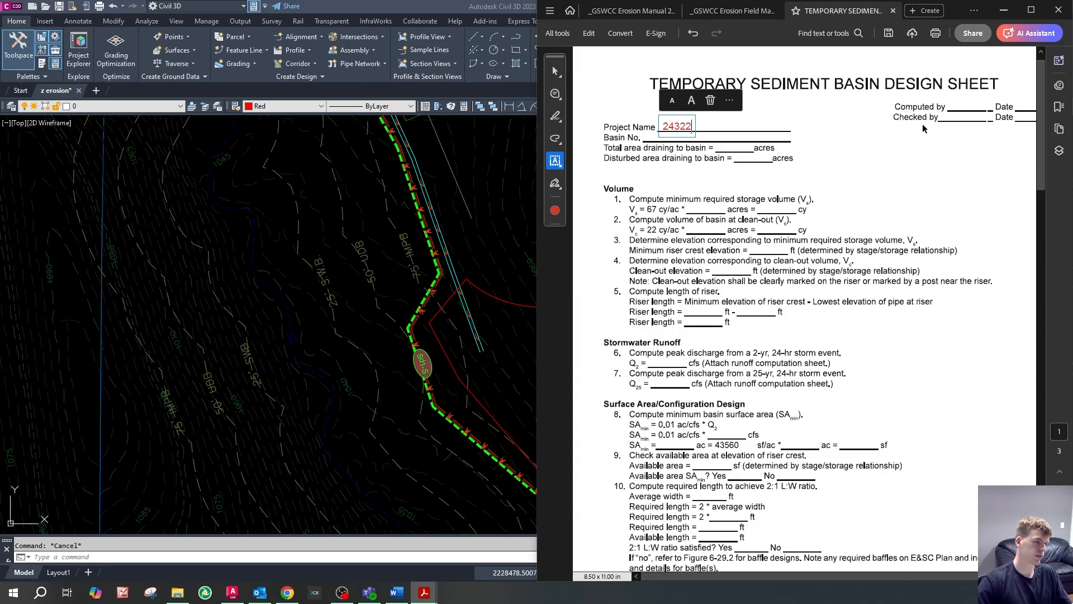
key("Escape")
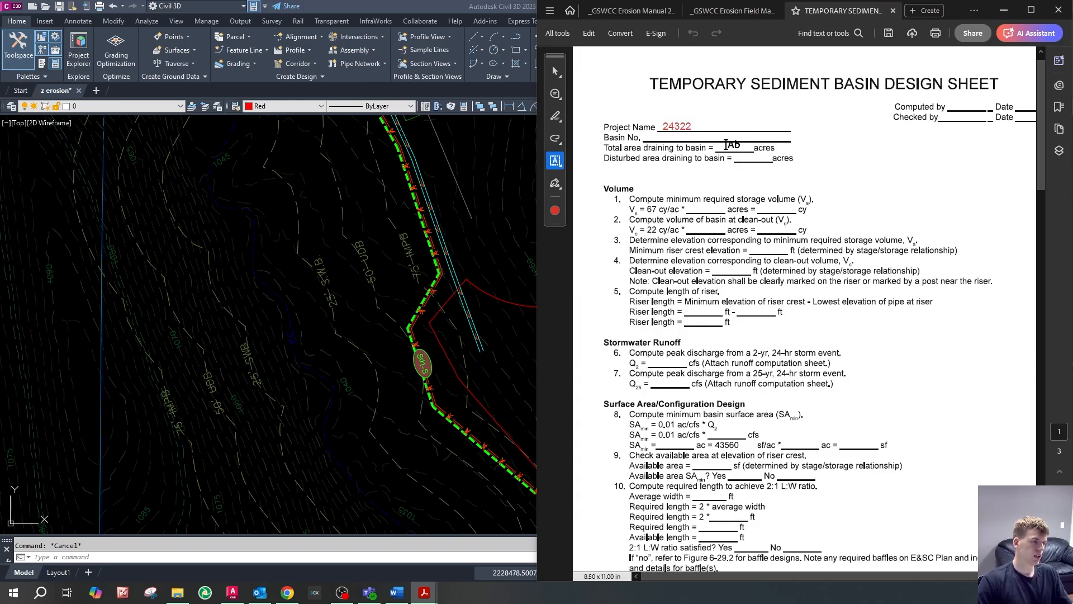
- Fill in south as the basin number and 6.36 acres as the total area draining to the basin
left_click(651, 139)
type("south")
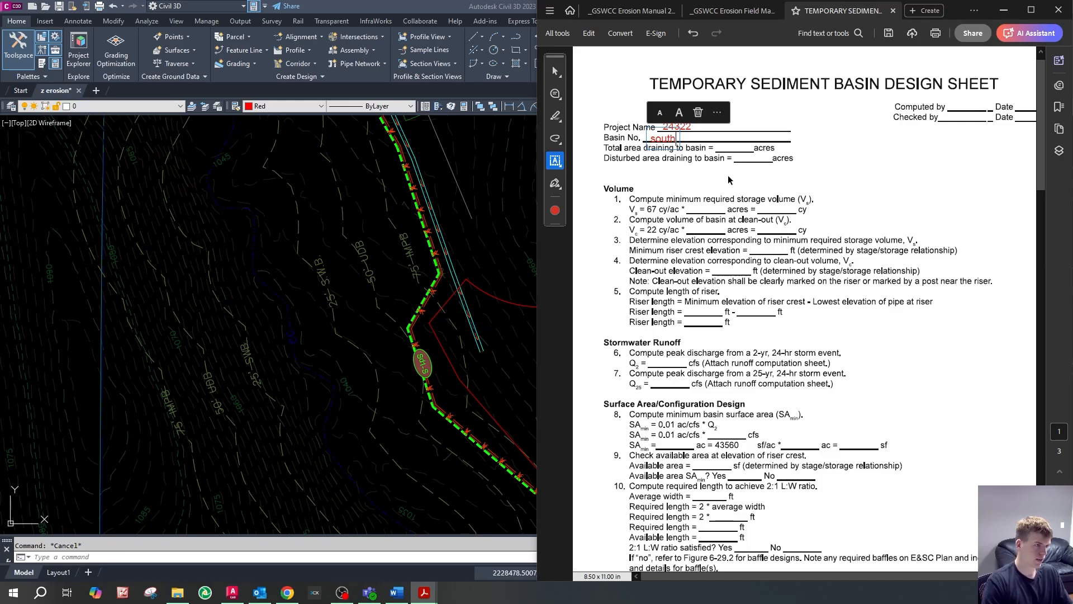
key("Escape")
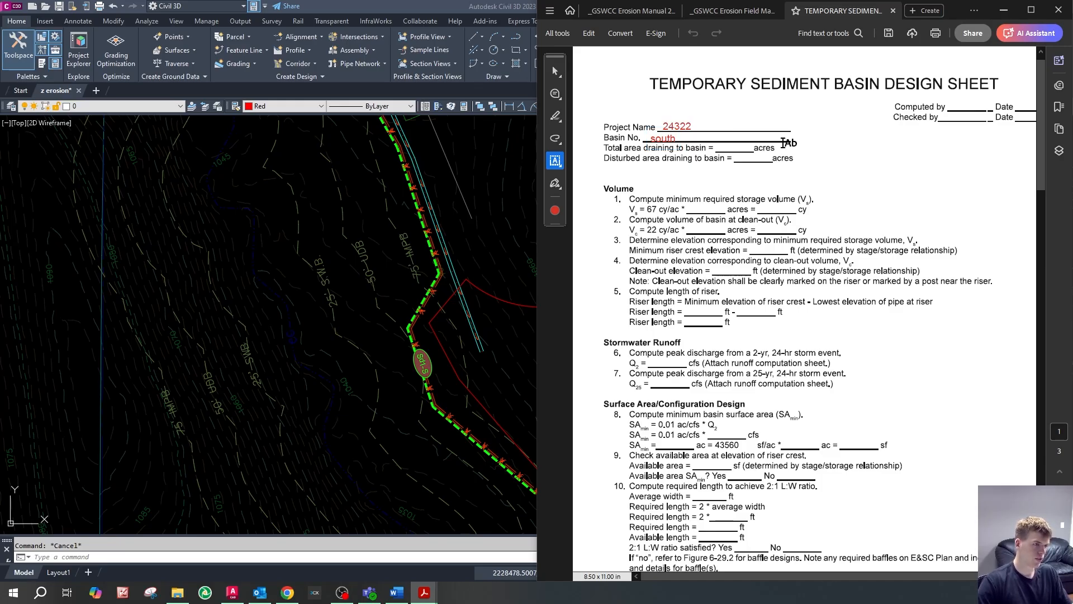
left_click(721, 148)
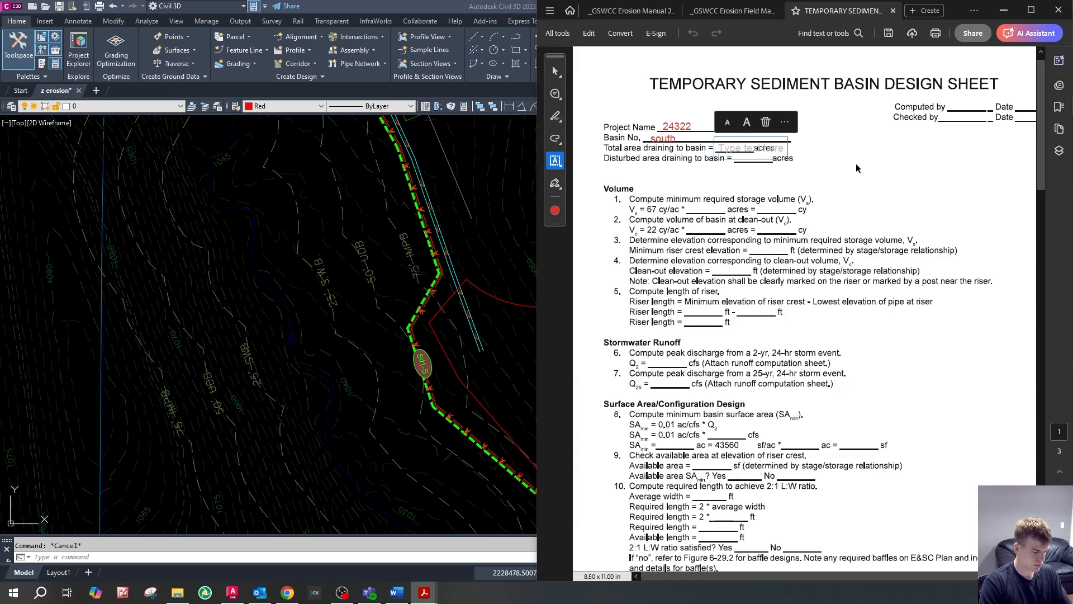
type("6")
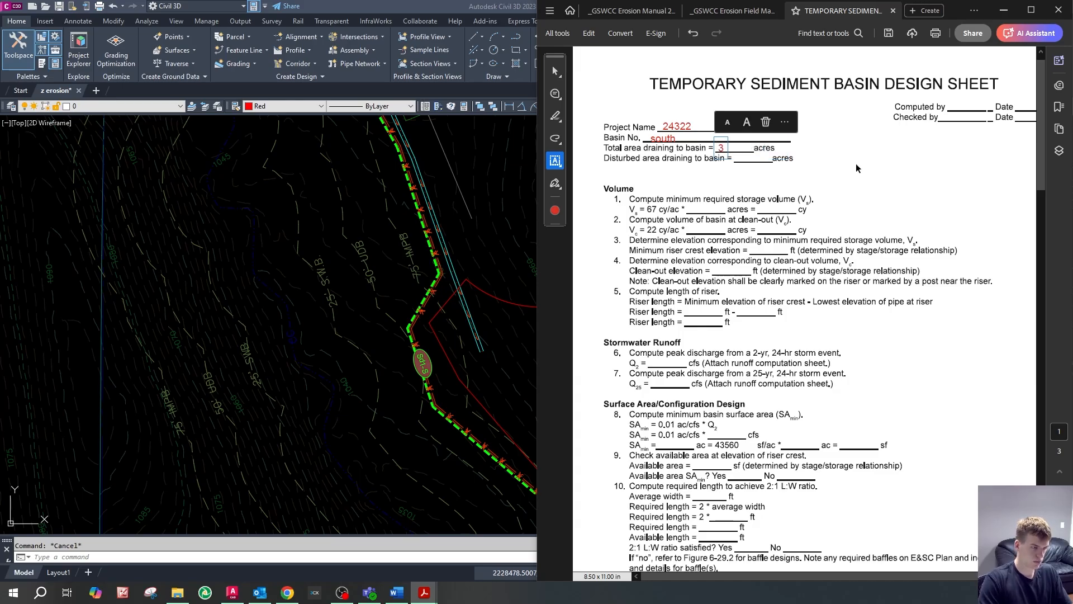
type(".36")
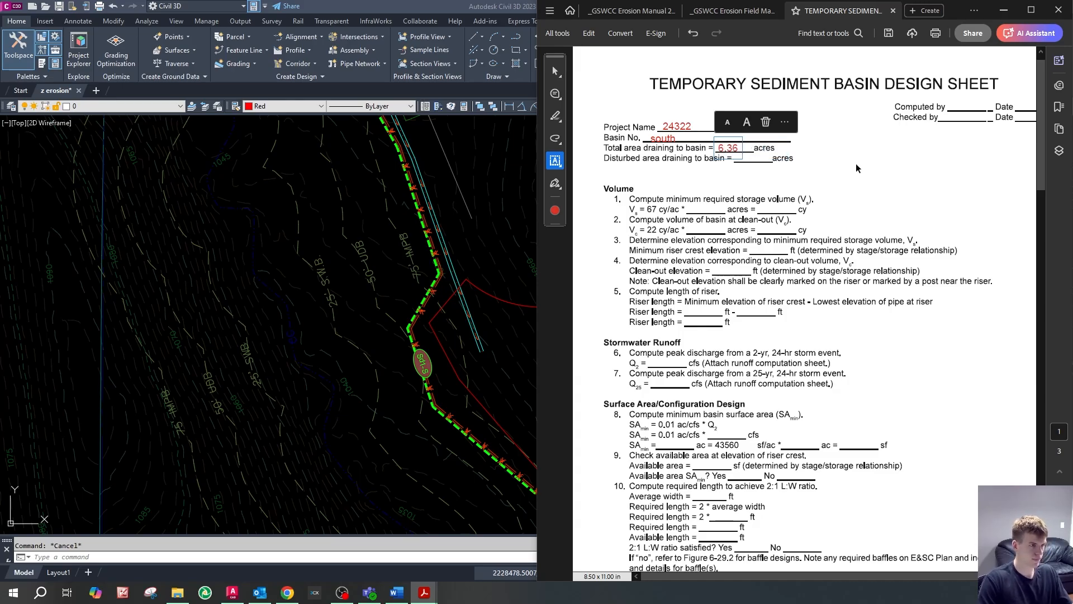
left_click(856, 164)
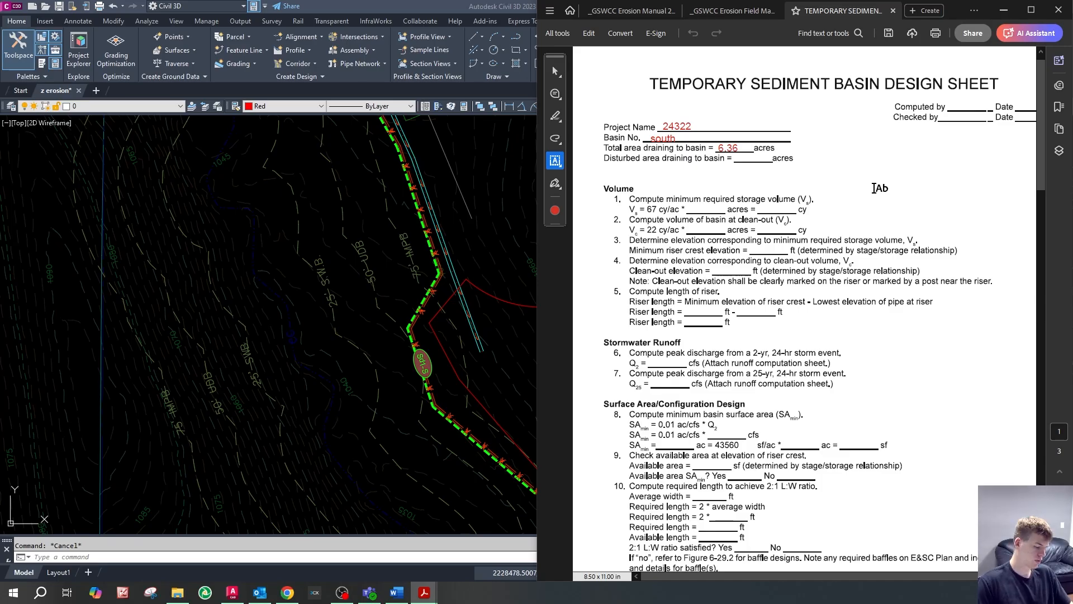
- Complete the minimum required storage volume line with 6.36 acres and a result of 426 cy
left_click(693, 209)
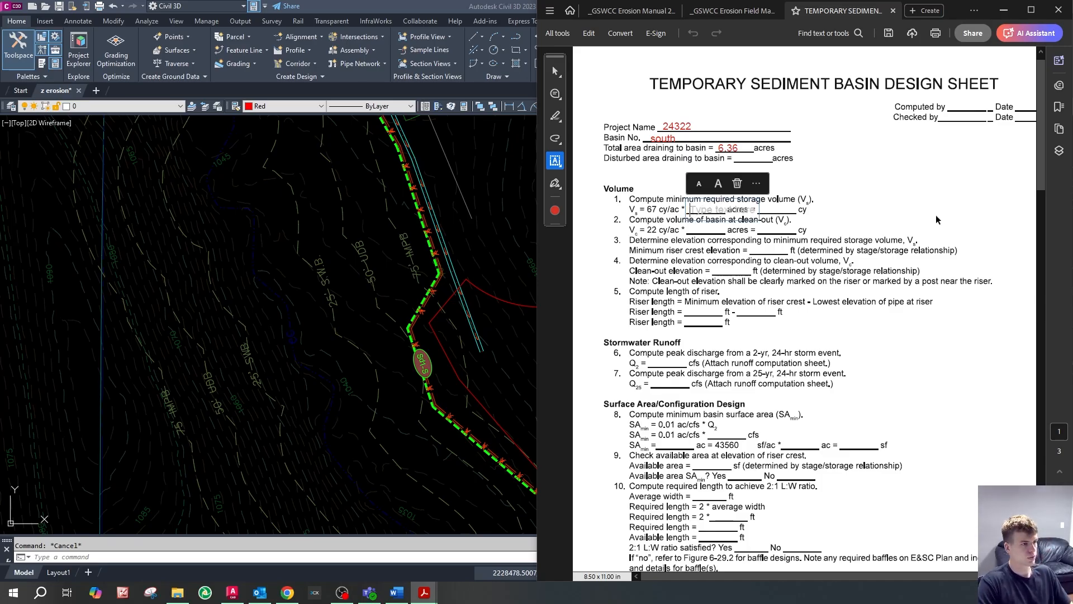
type("6.36")
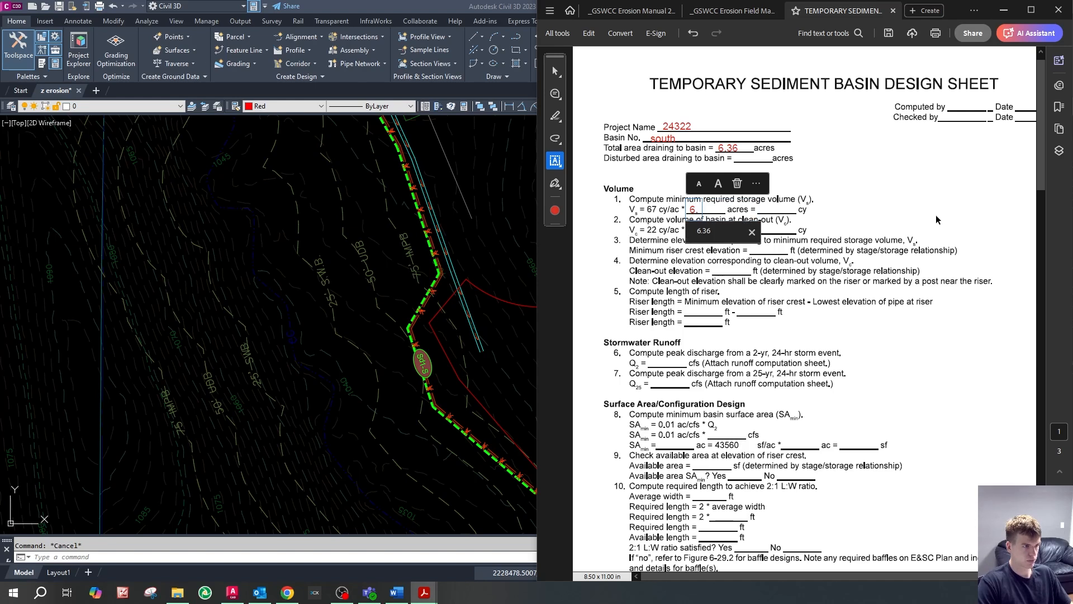
left_click(861, 229)
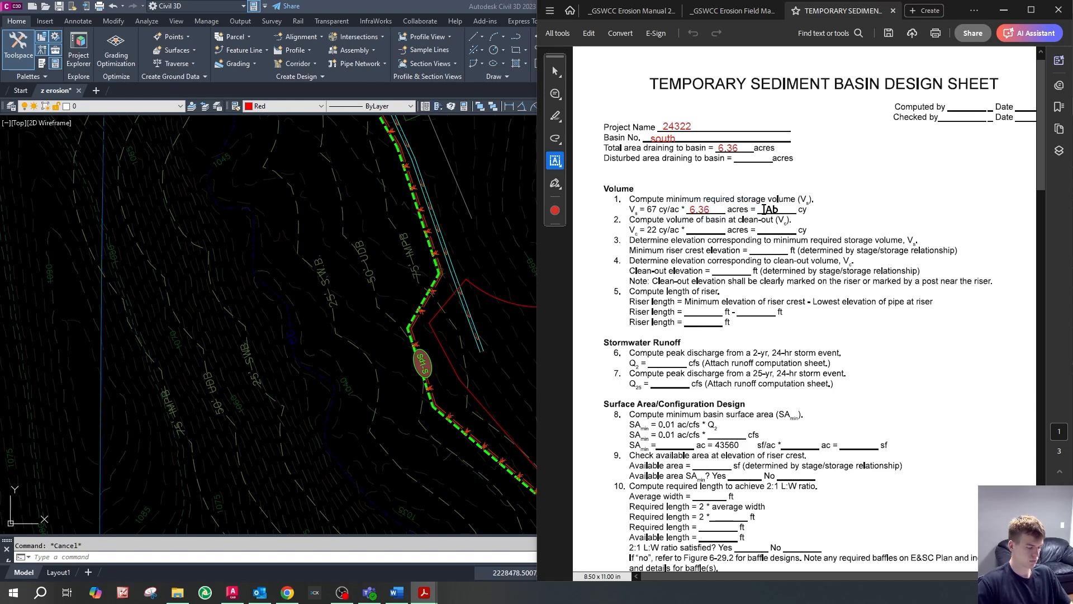
left_click(763, 210)
type("426")
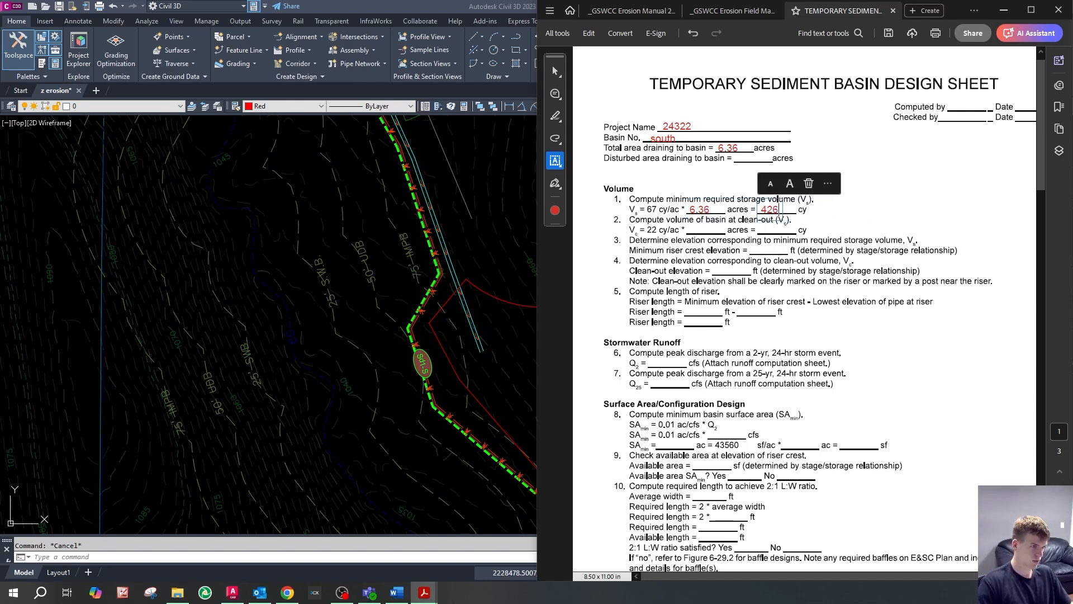
left_click(869, 214)
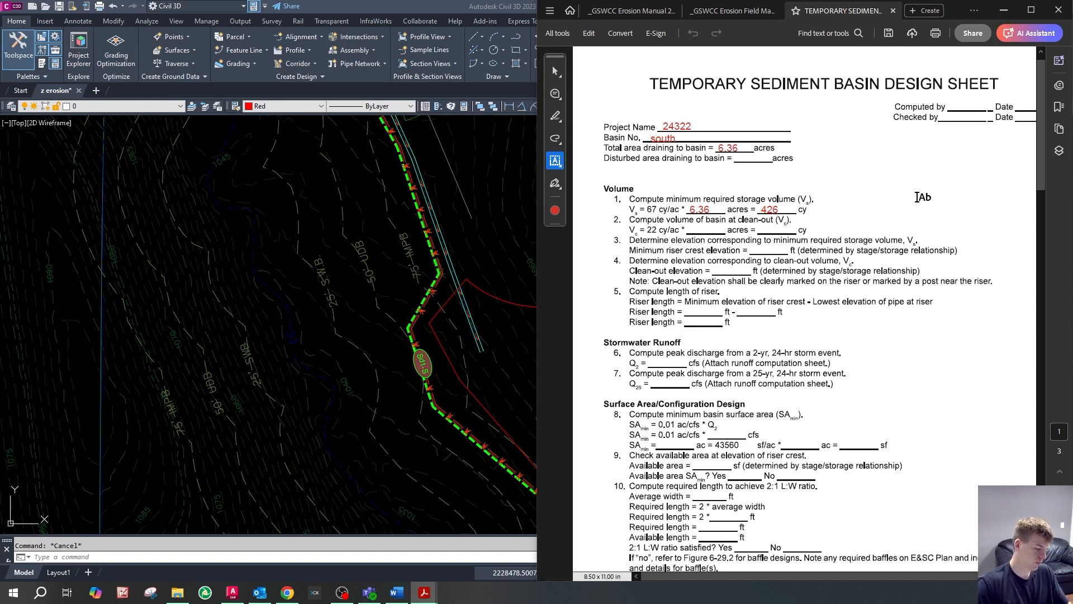
- Complete the clean-out volume line with 6.36 acres and a result of 139.9 cy
left_click(693, 229)
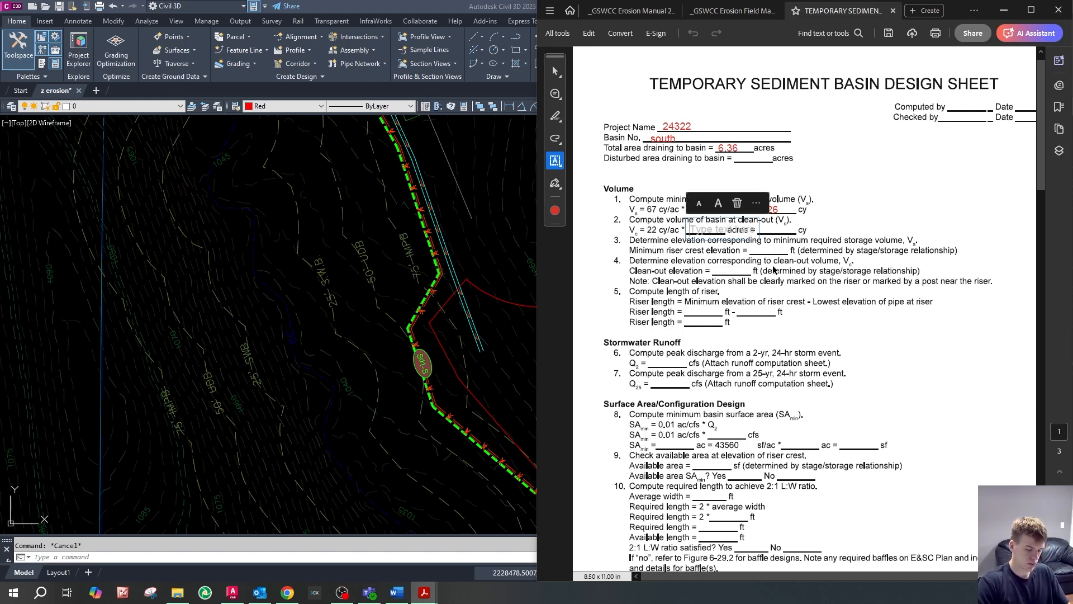
type("6.36")
left_click(785, 231)
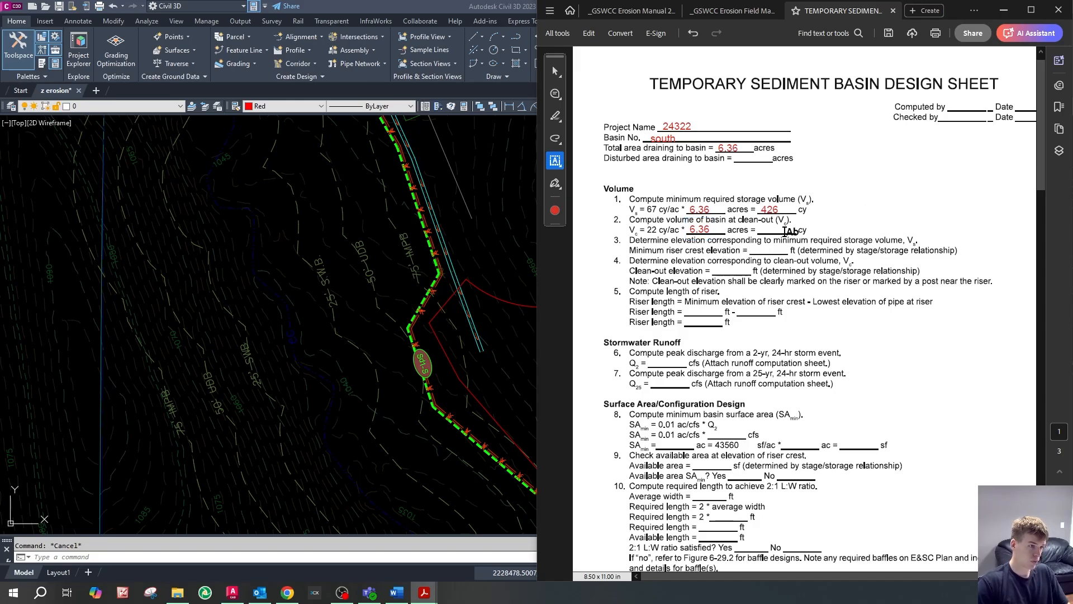
left_click(763, 229)
type("139.9")
left_click(908, 207)
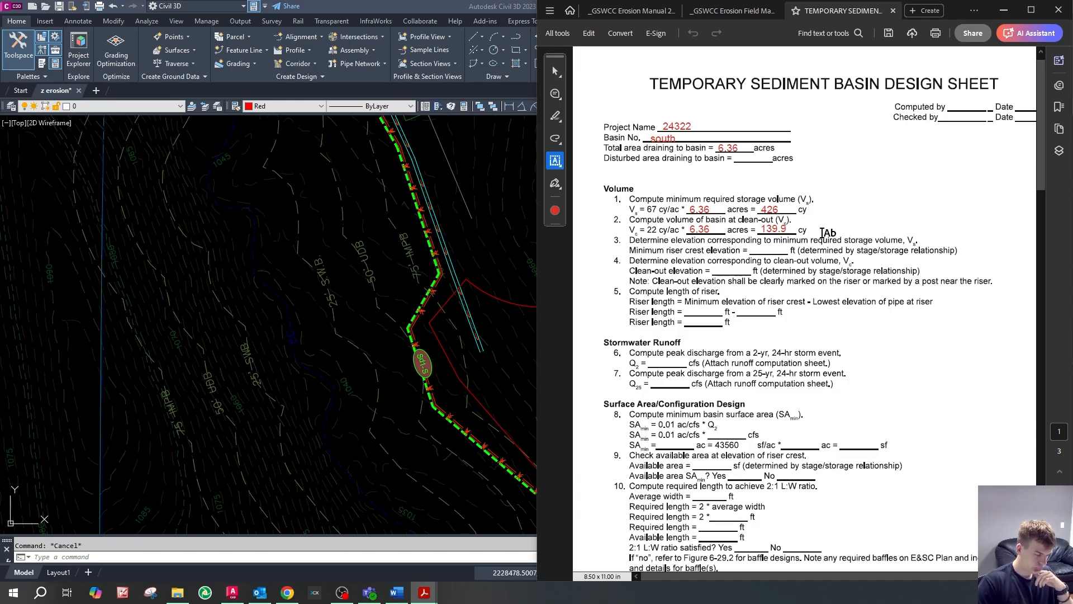
- Refine the minimum required storage volume result to 426.1 cy
left_click(778, 209)
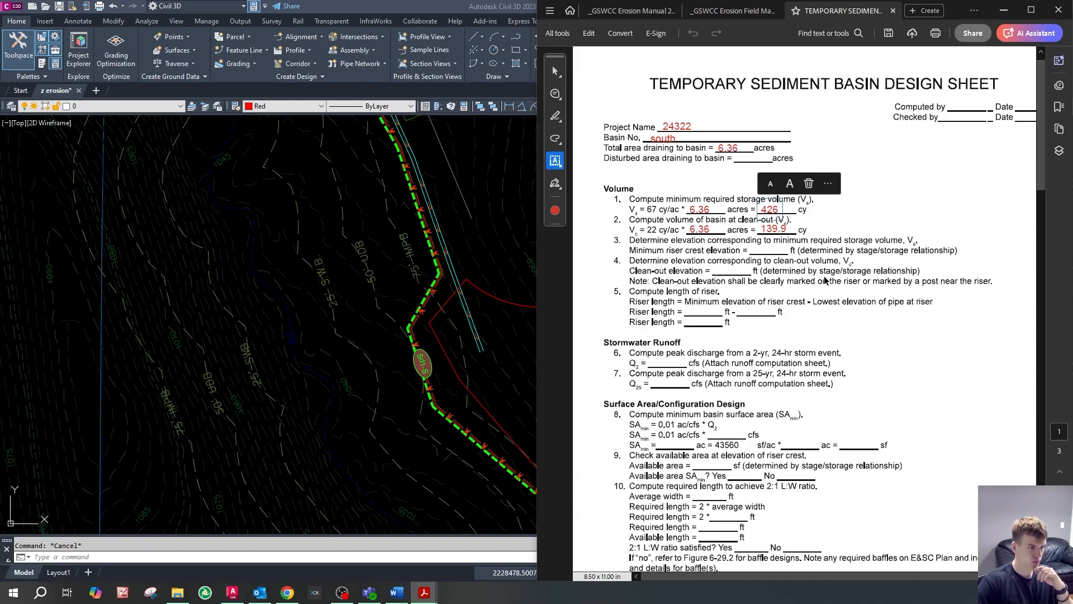
left_click(923, 217)
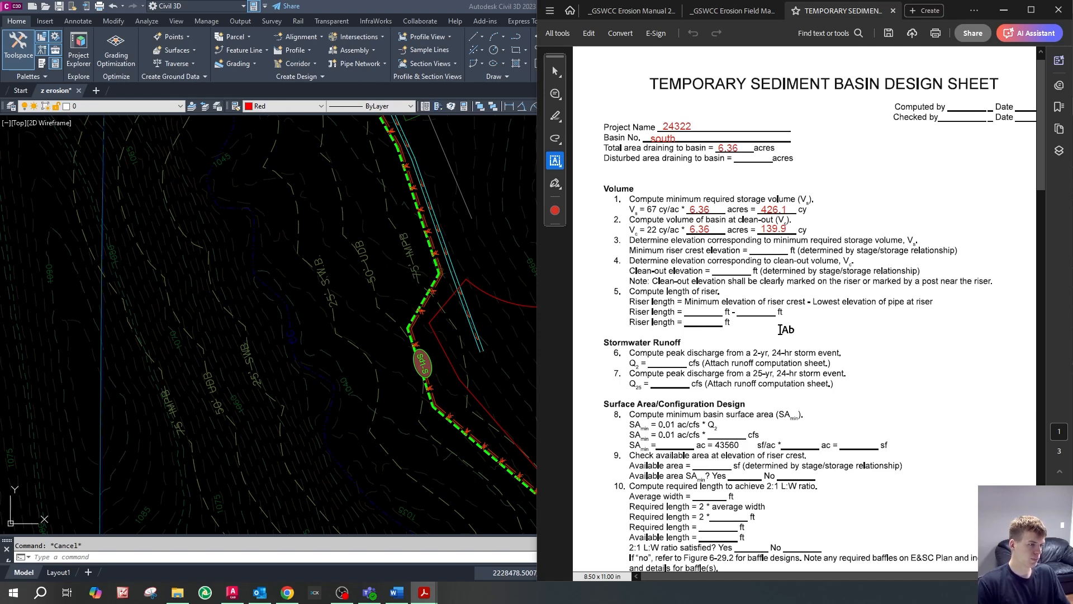
scroll(822, 334, "down", 2)
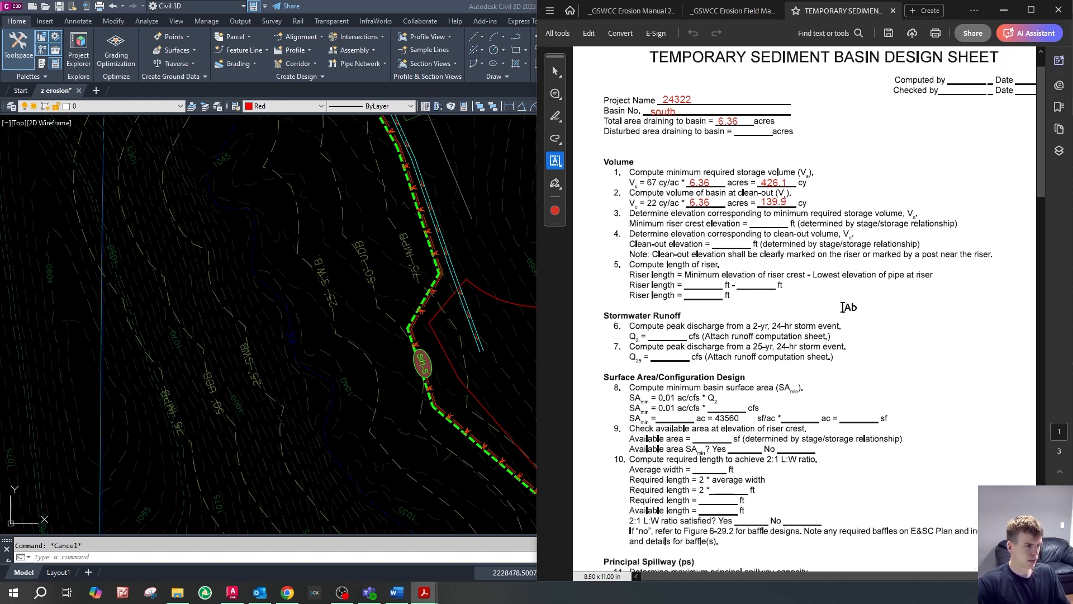
scroll(839, 307, "up", 1)
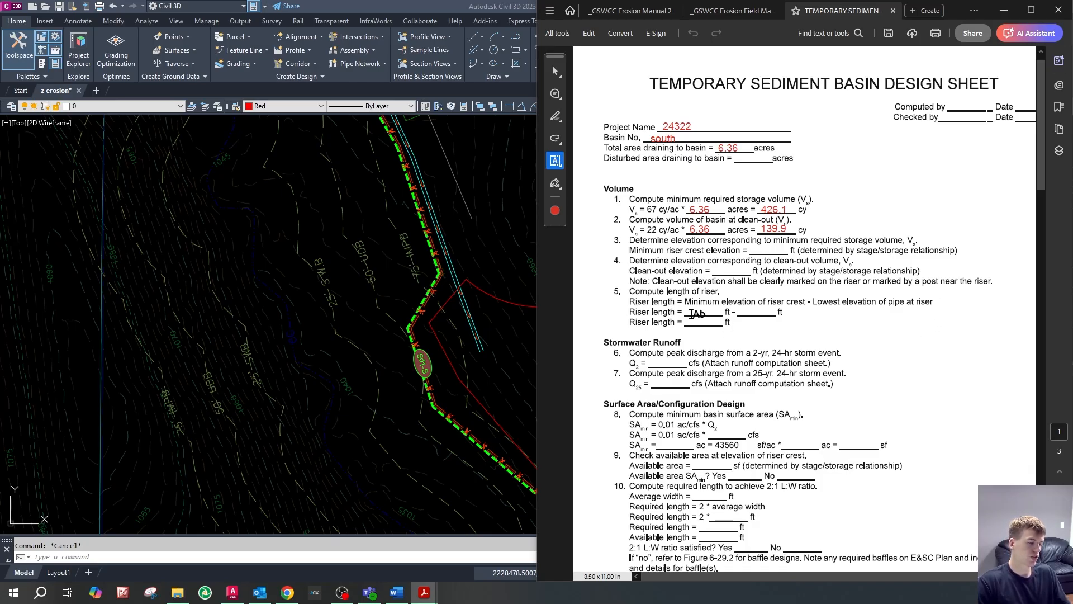
- Switch to Civil 3D and examine the red sediment basin outline and the diversion leading into it at the site's southern end
left_click(465, 285)
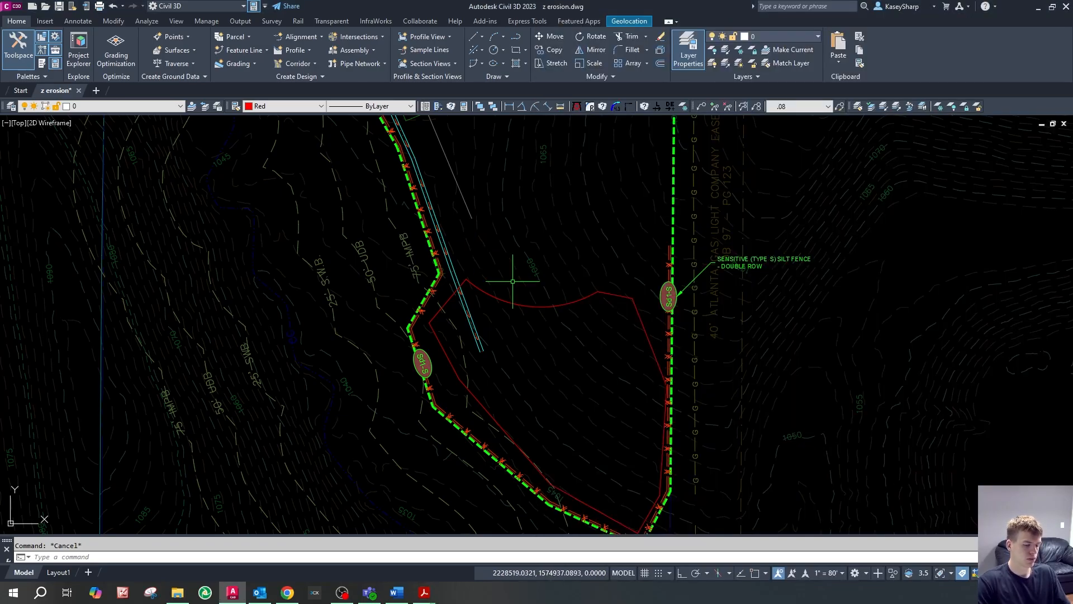
scroll(586, 371, "down", 3)
scroll(581, 376, "up", 3)
scroll(562, 327, "down", 1)
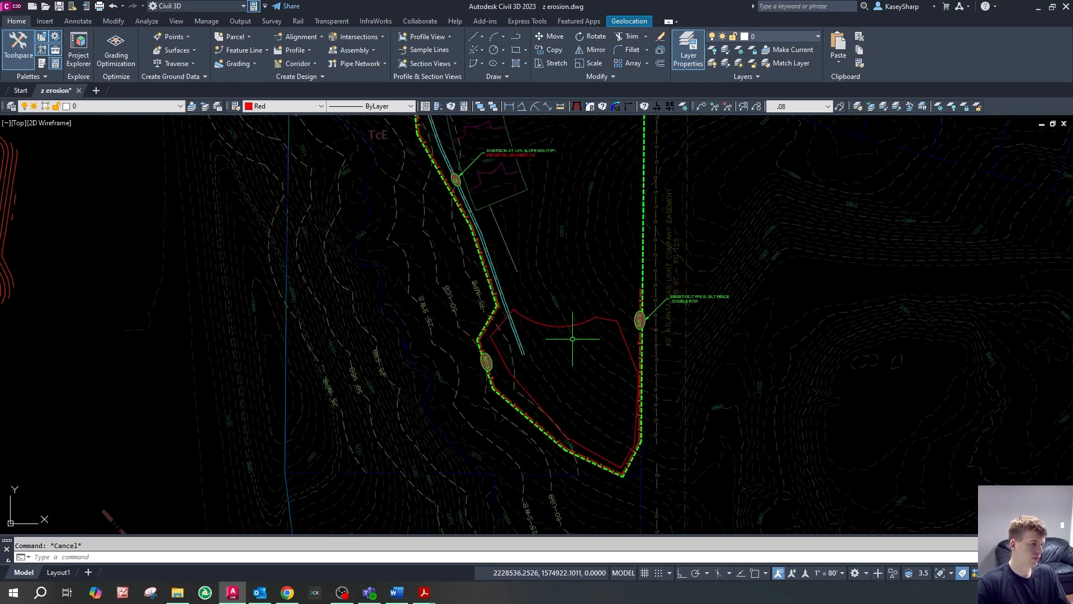
scroll(562, 327, "up", 5)
scroll(563, 352, "down", 2)
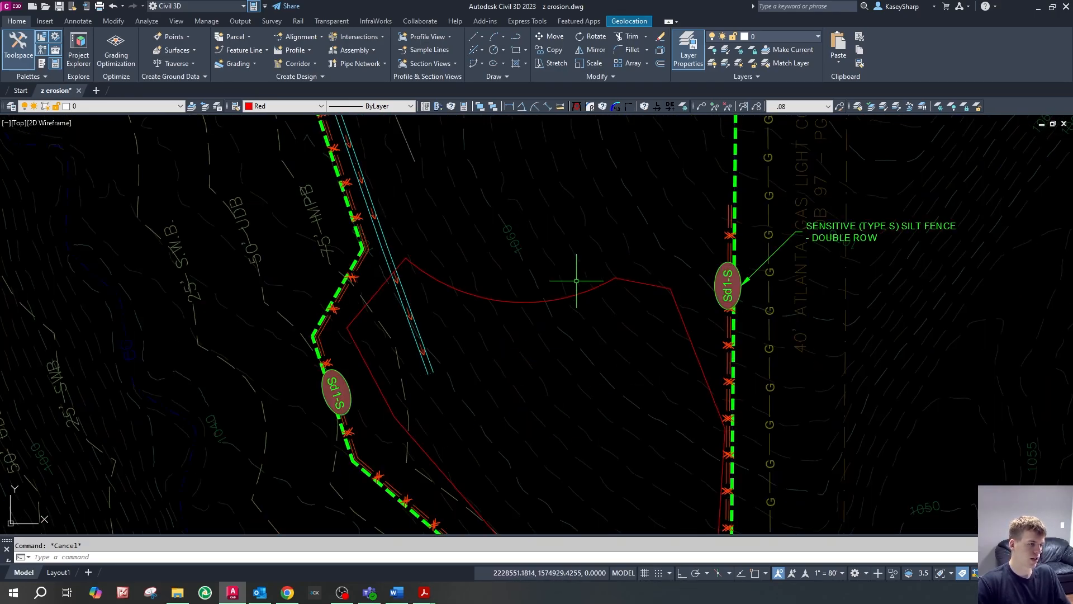
scroll(563, 288, "down", 5)
scroll(551, 358, "up", 5)
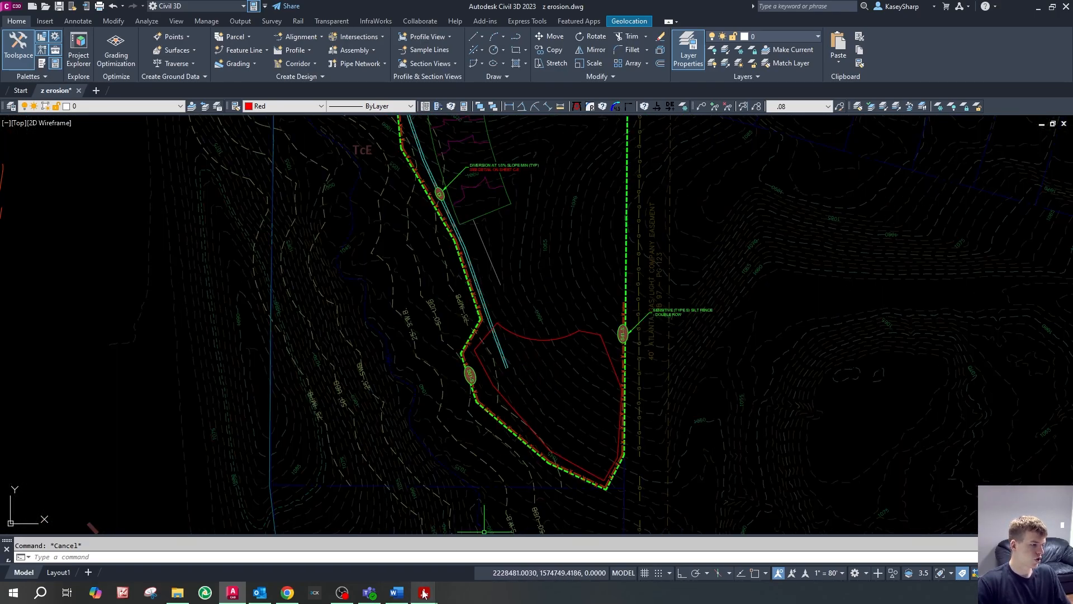
- Review the design sheet's elevation and riser items against the contours inside the red basin outline in the Civil 3D drawing
mouse_move(424, 593)
left_click(548, 537)
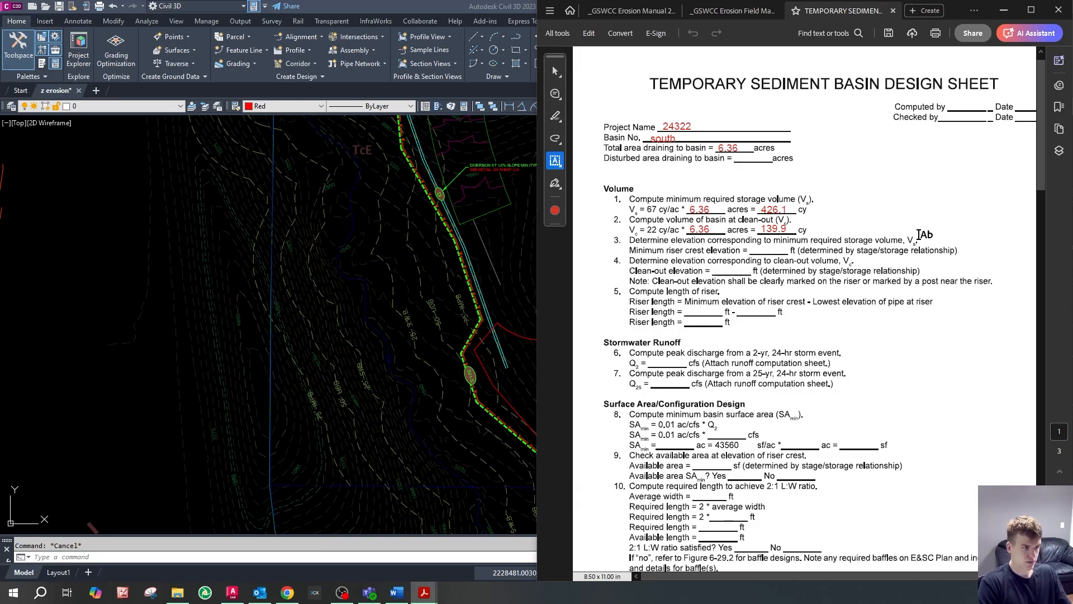
left_click(111, 331)
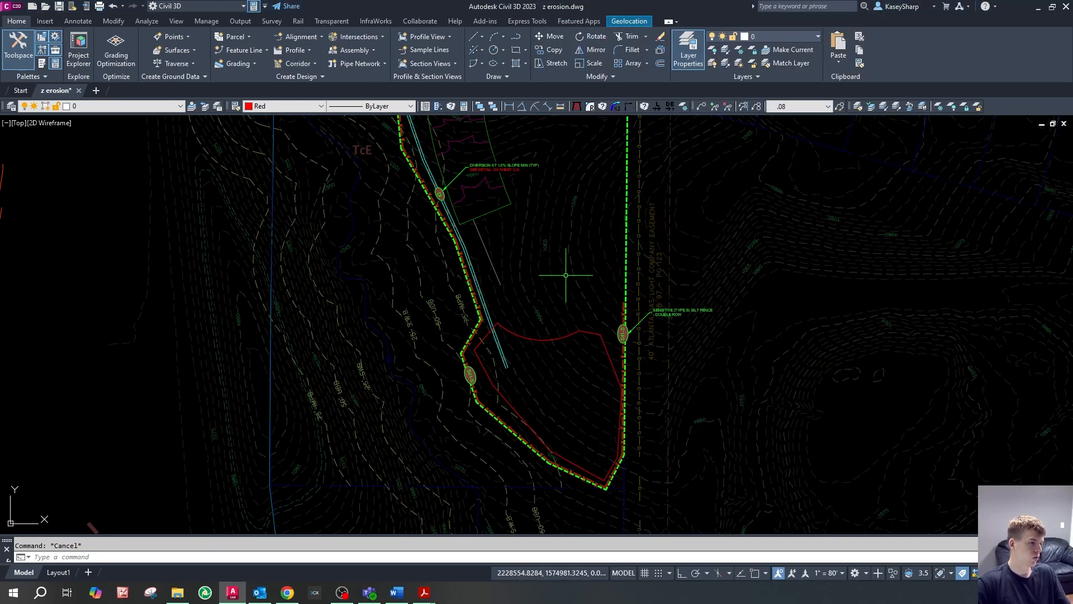
scroll(569, 278, "up", 5)
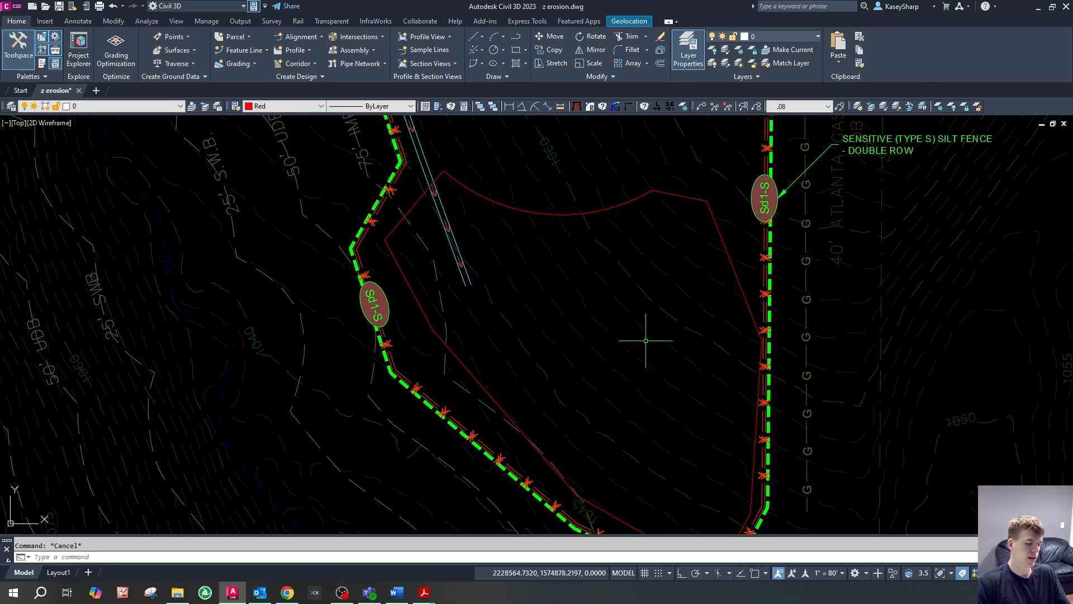
type("*")
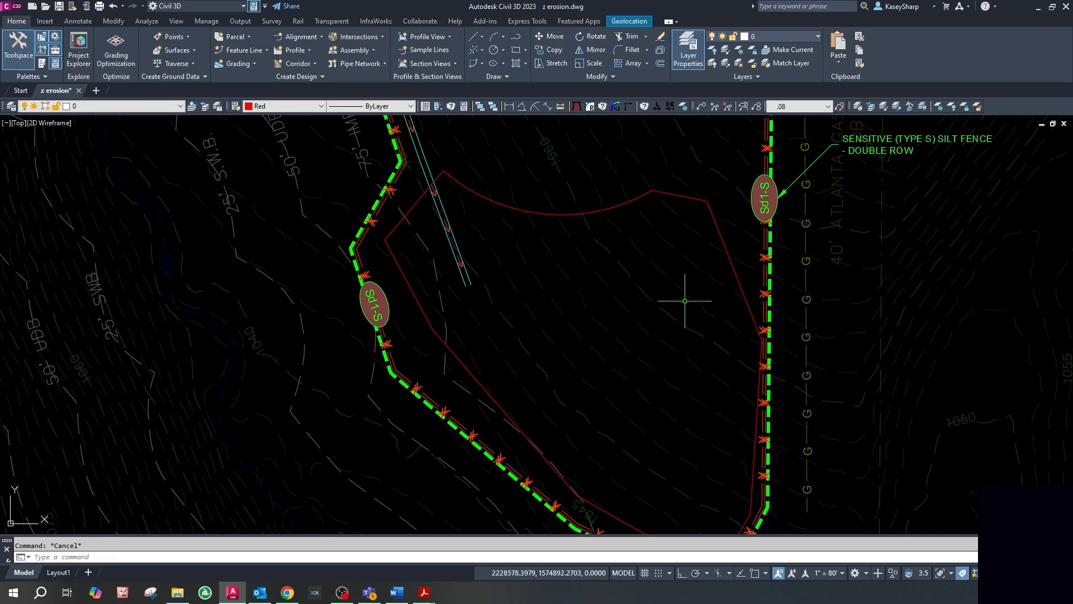
scroll(643, 299, "down", 4)
scroll(631, 301, "up", 4)
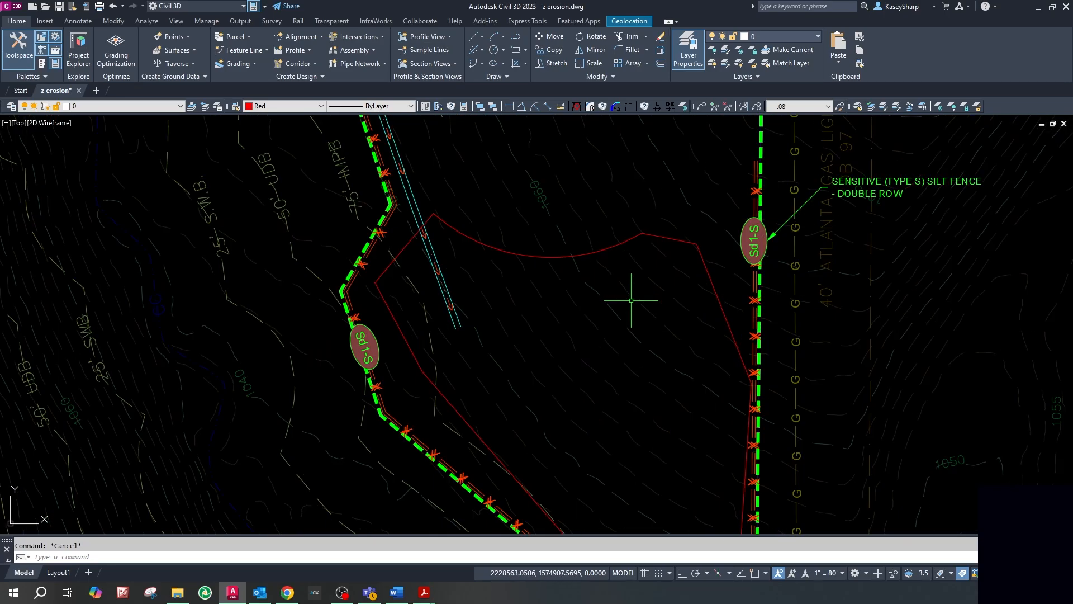
scroll(554, 313, "down", 2)
scroll(582, 338, "up", 2)
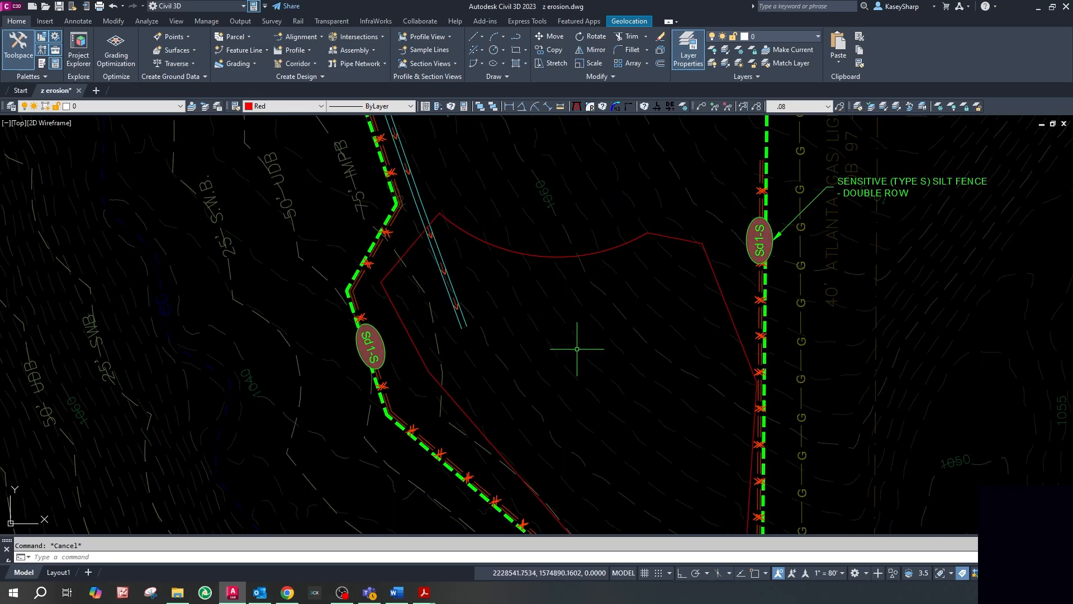
- Review the design sheet's riser length, surface area, 2:1 length-to-width and principal spillway items against the red basin outline
scroll(591, 345, "down", 2)
scroll(594, 338, "up", 2)
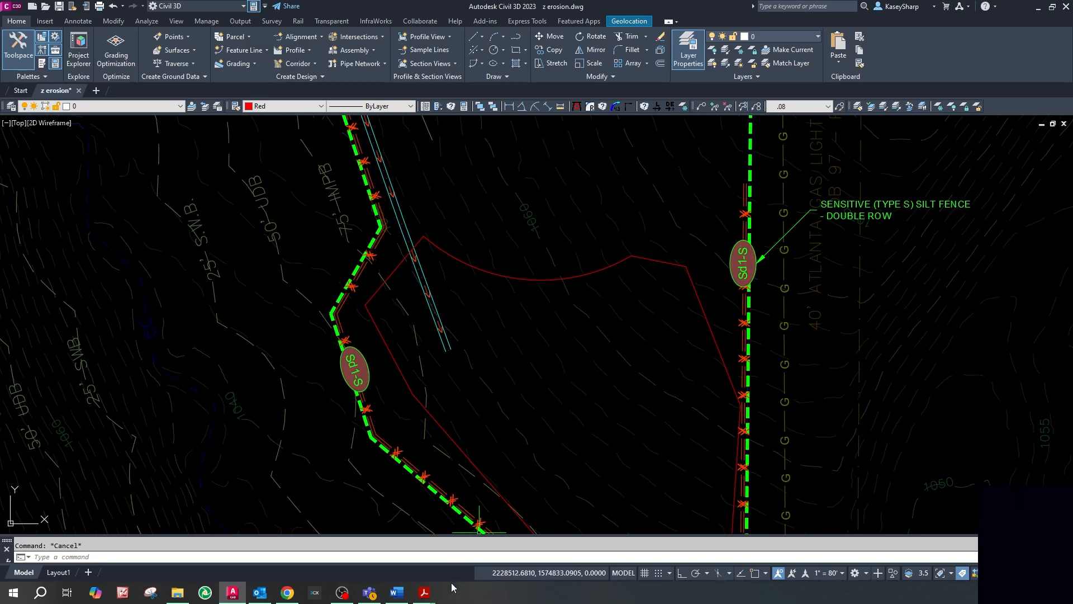
mouse_move(424, 592)
left_click(531, 550)
scroll(812, 296, "down", 5)
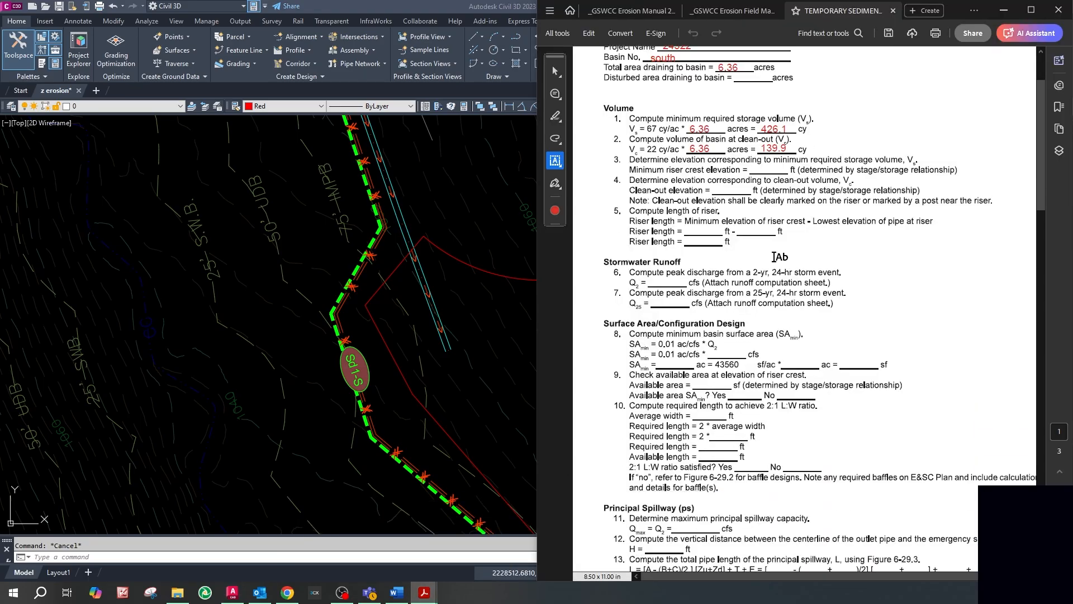
scroll(833, 287, "up", 3)
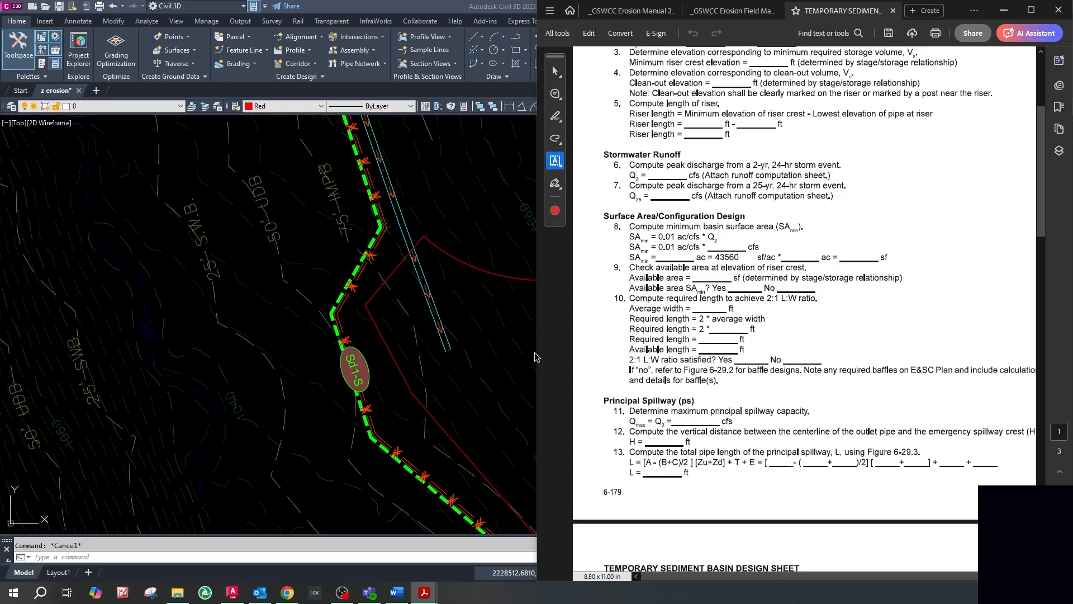
left_click(490, 330)
type("pl")
key("Return")
scroll(525, 372, "up", 4)
scroll(492, 366, "down", 4)
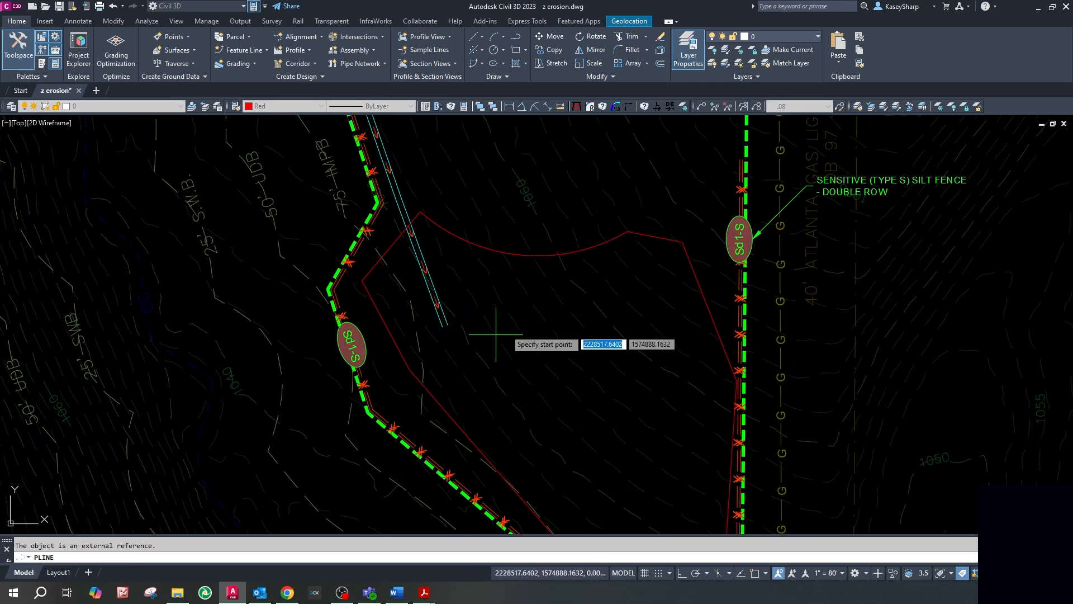
scroll(506, 380, "up", 2)
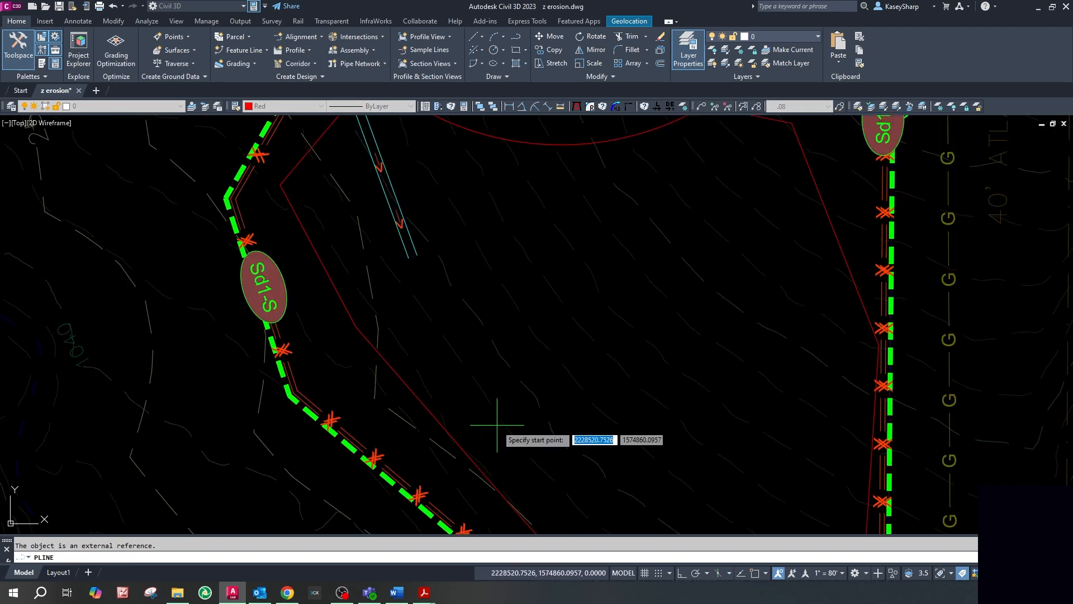
key("Escape")
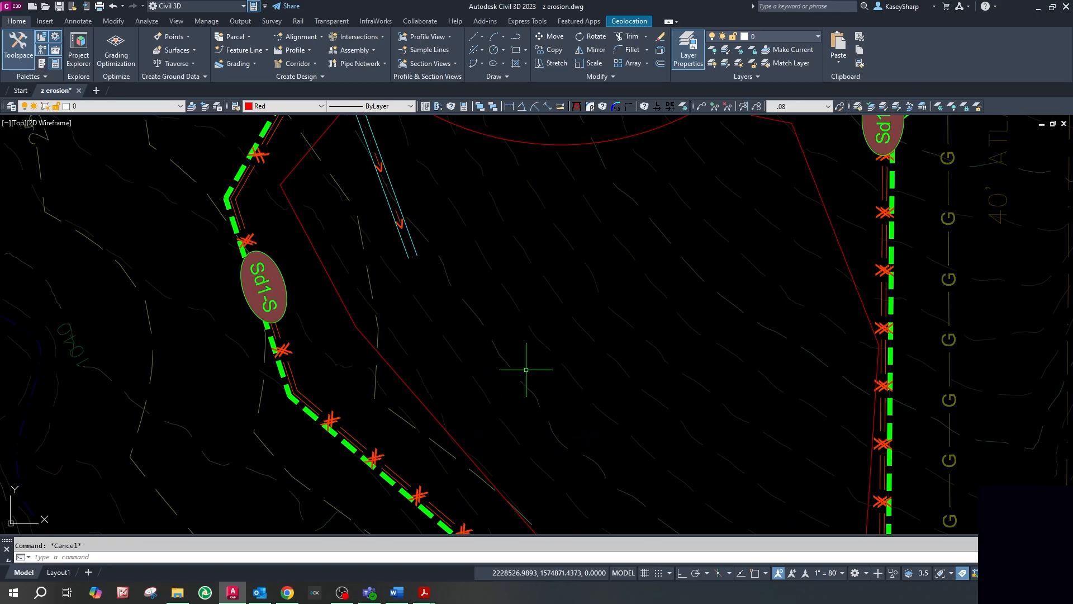
- Align the UCS to a trial polyline drawn along the contours inside the red basin outline and erase the polyline
type("pl")
key("Return")
left_click(476, 253)
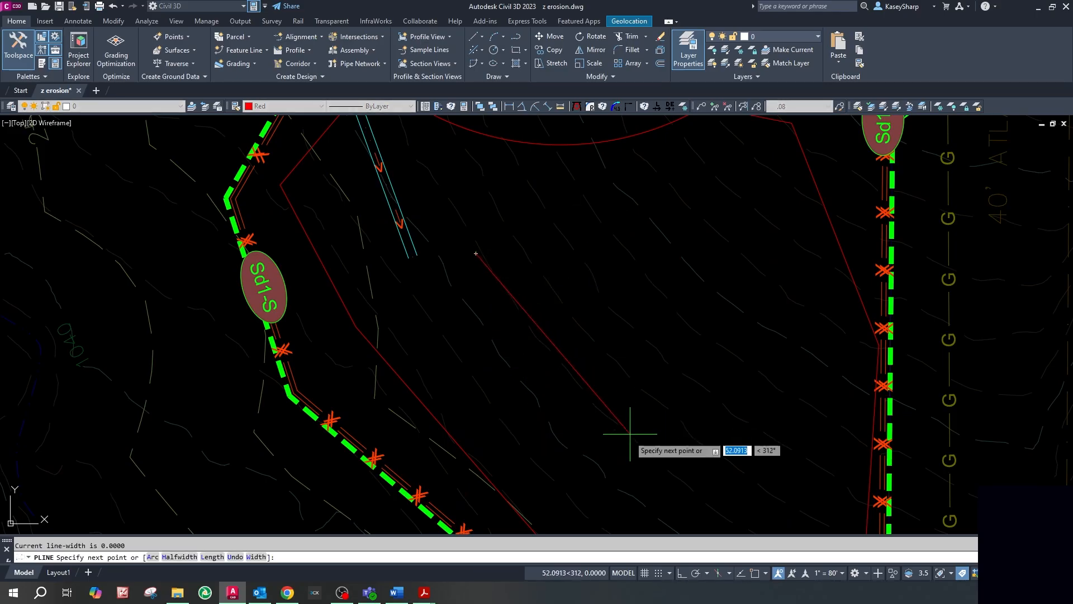
key("Escape")
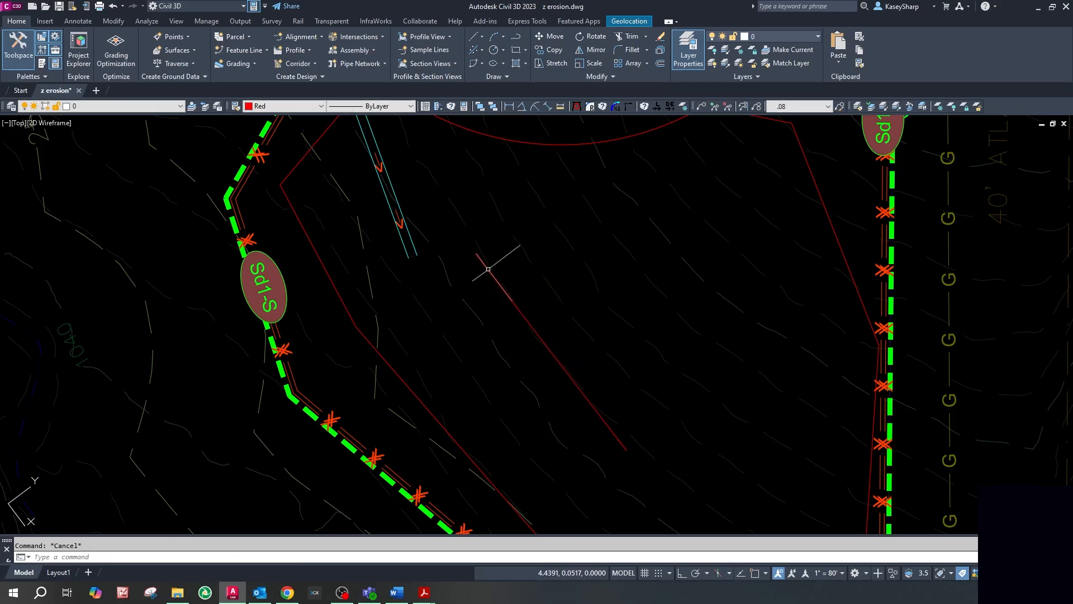
left_click(569, 367)
key("Delete")
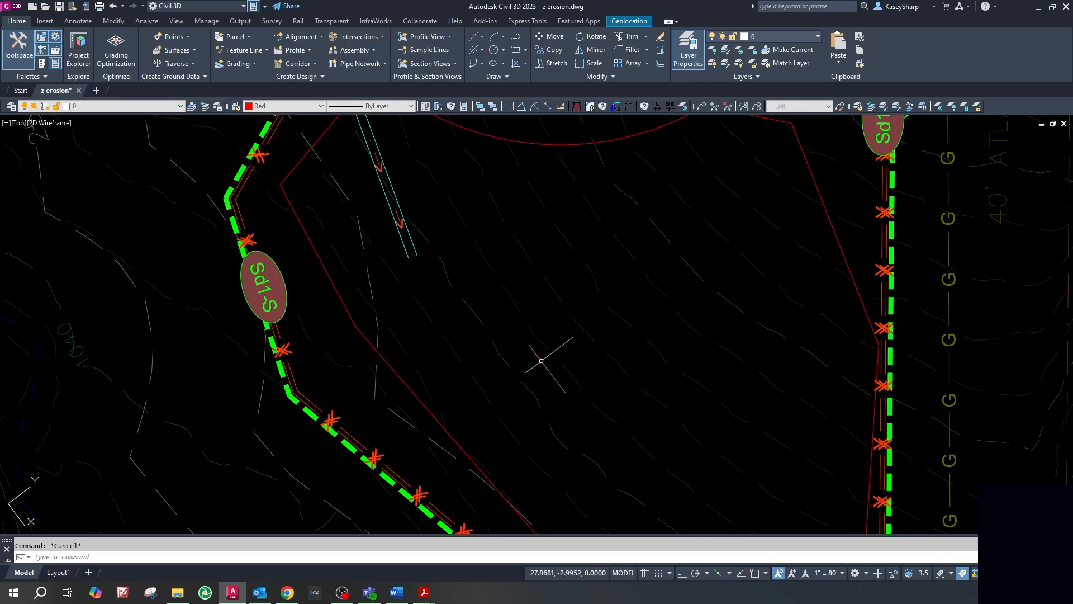
type("rec")
key("Return")
left_click(465, 244)
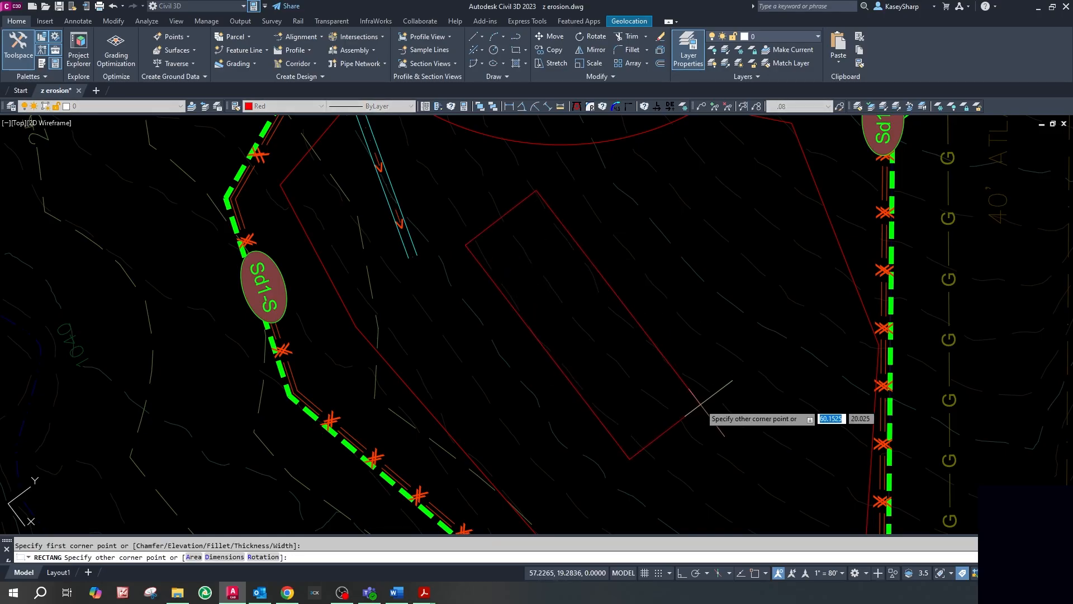
key("Escape")
- Draw a polyline about 70 ft long southeast from the diversion's end inside the basin outline and align the UCS to it
type("pl")
key("Return")
left_click(430, 263)
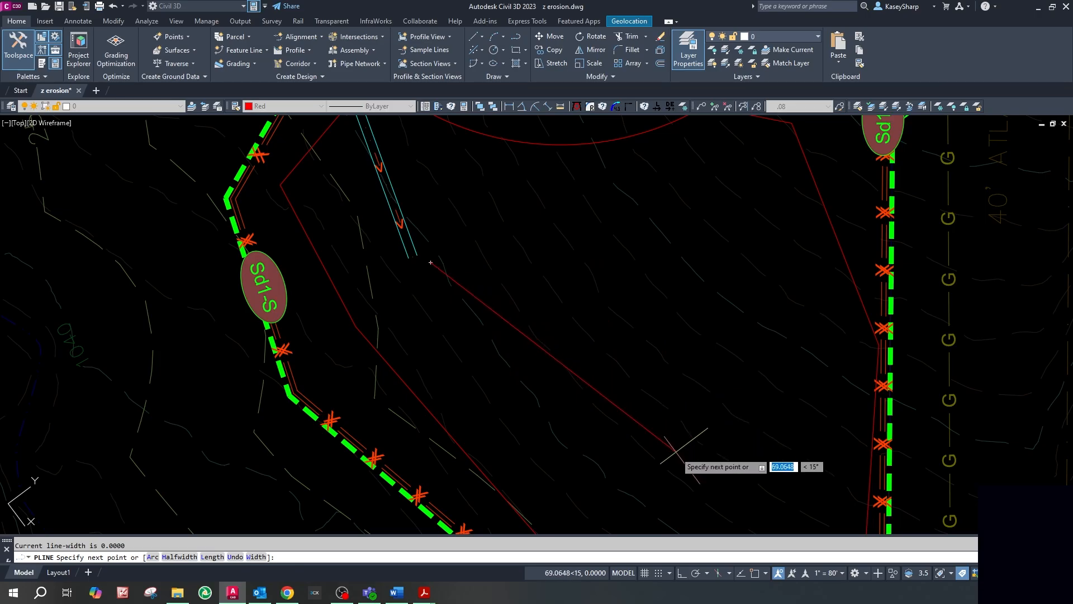
key("Escape")
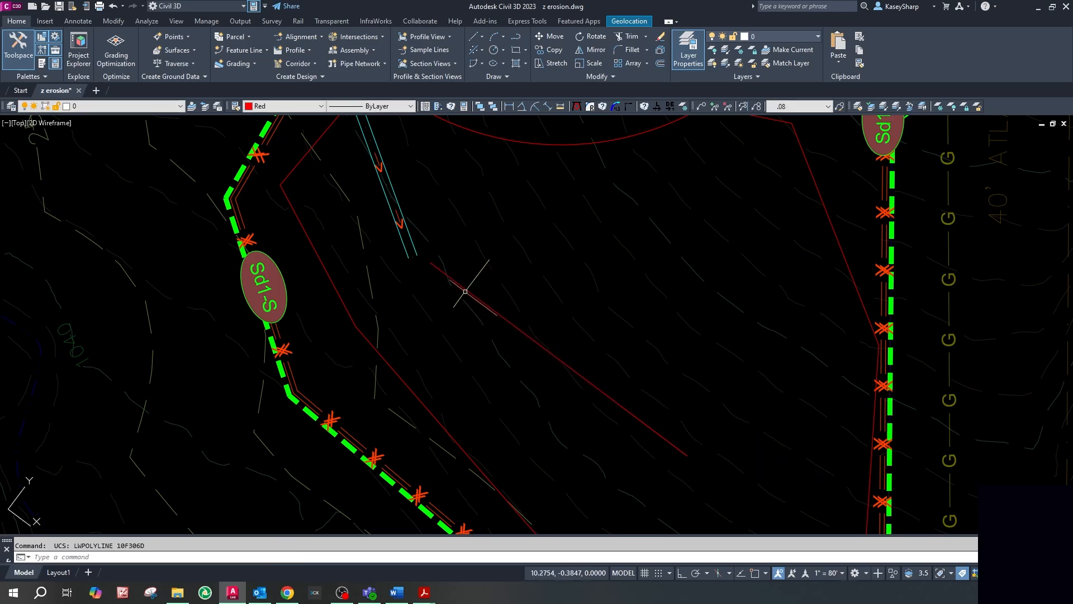
- Draw a freehand rectangle around the alignment polyline in the rotated UCS and move the rectangle slightly northeast
type("rec")
key("Return")
left_click(453, 239)
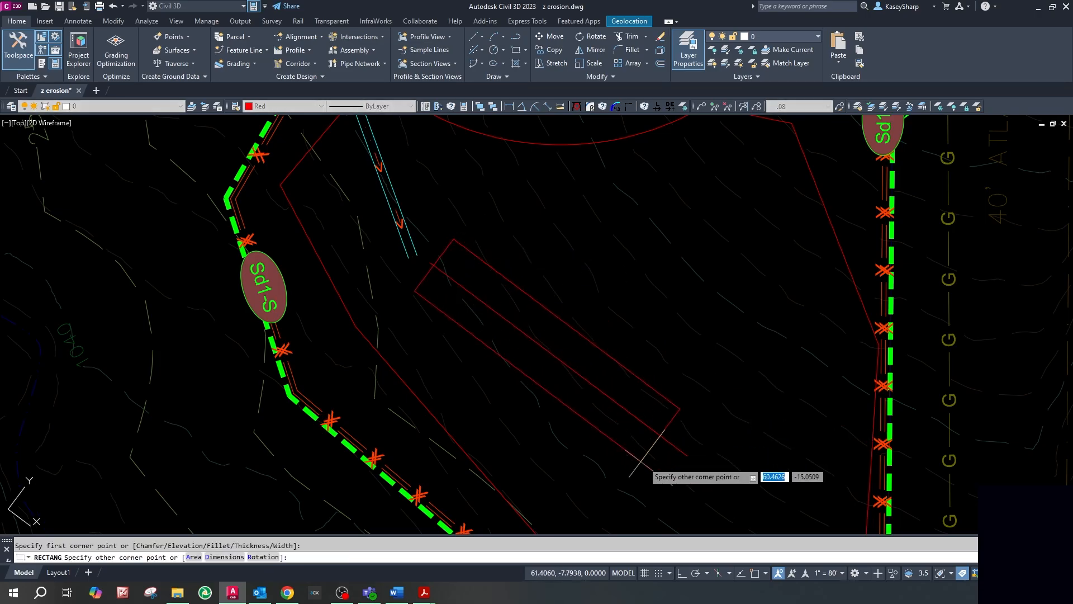
left_click(646, 506)
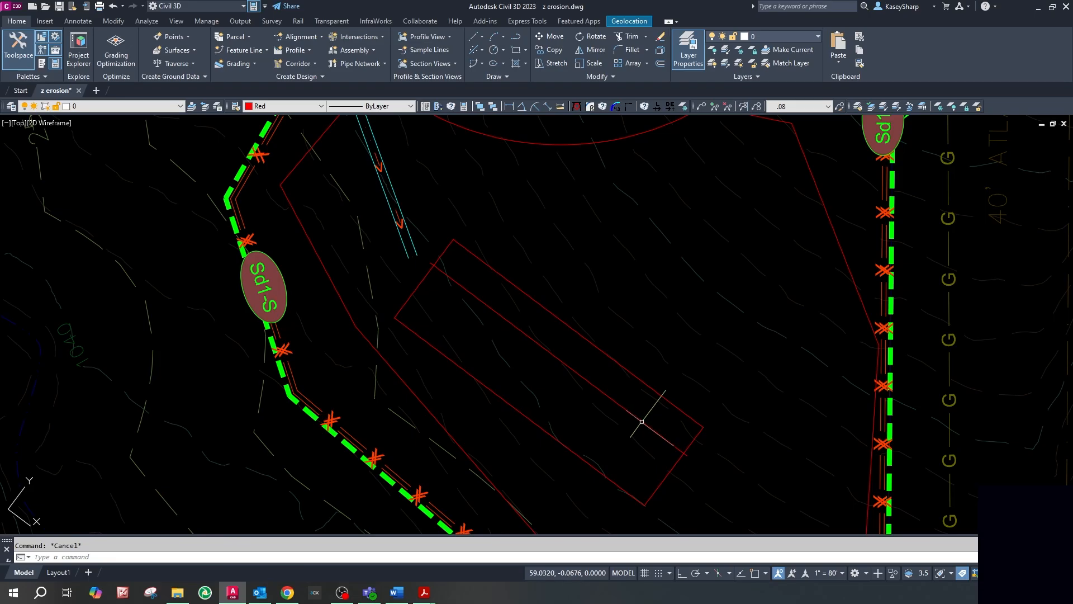
left_click(662, 393)
type("m")
key("Return")
left_click(704, 407)
left_click(737, 387)
key("Escape")
- Erase the alignment polyline running through the freehand rectangle
left_click(667, 354)
left_click(613, 312)
key("Escape")
key("Escape")
- Draw a rectangle by dimensions, 40 long and 20 wide, starting near the freehand rectangle's northern corner
type("rec")
key("Return")
left_click(484, 217)
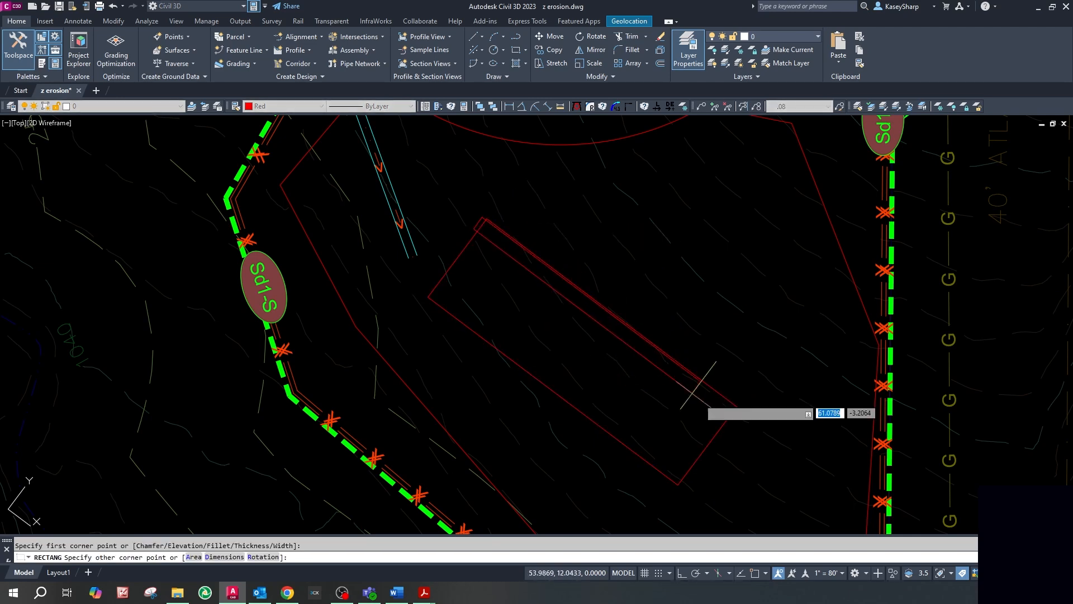
type("d")
key("Return")
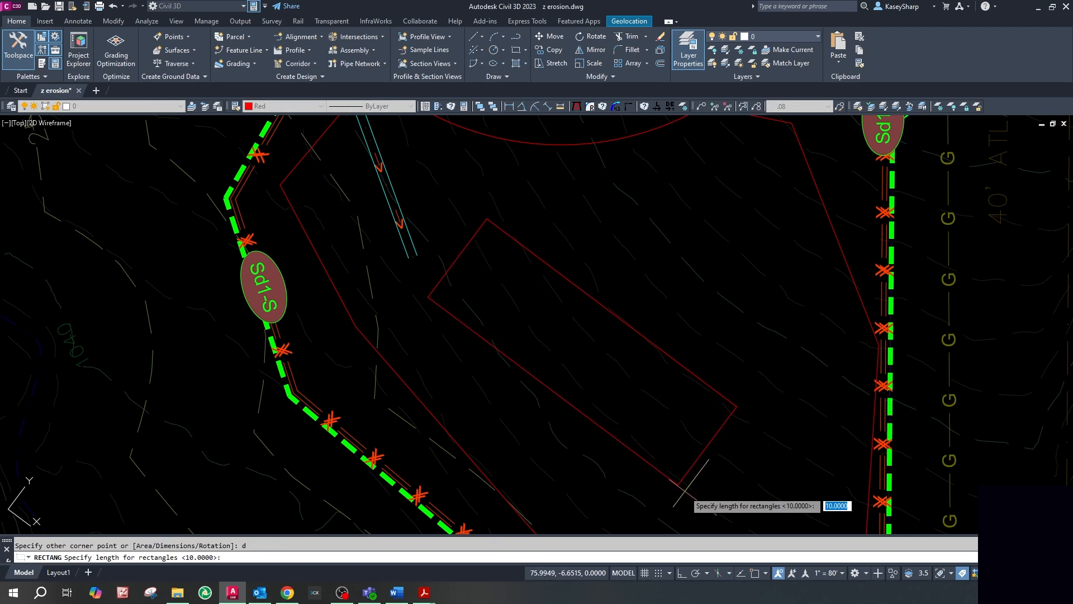
type("40")
key("Return")
type("20")
key("Return")
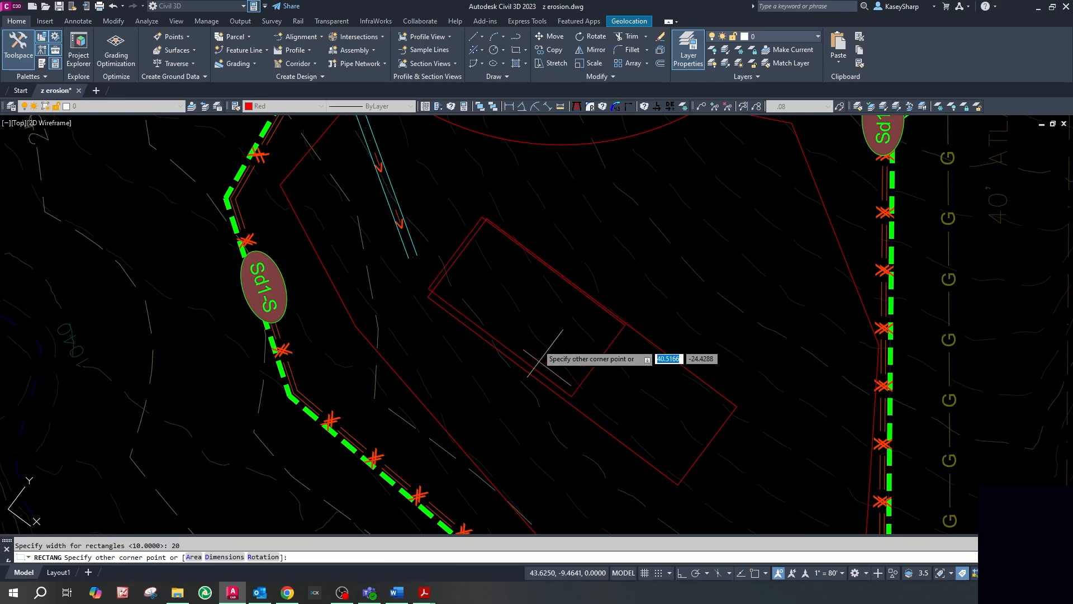
left_click(624, 399)
key("Escape")
- Move the 40 by 20 rectangle southeast toward the middle of the basin area and erase the larger freehand rectangle
left_click(601, 359)
type("m")
key("Return")
left_click(662, 363)
key("Escape")
- Offset the basin bottom rectangle outward three times at a distance of 4 to form nested rectangles
type("o")
key("Return")
type("4")
key("Return")
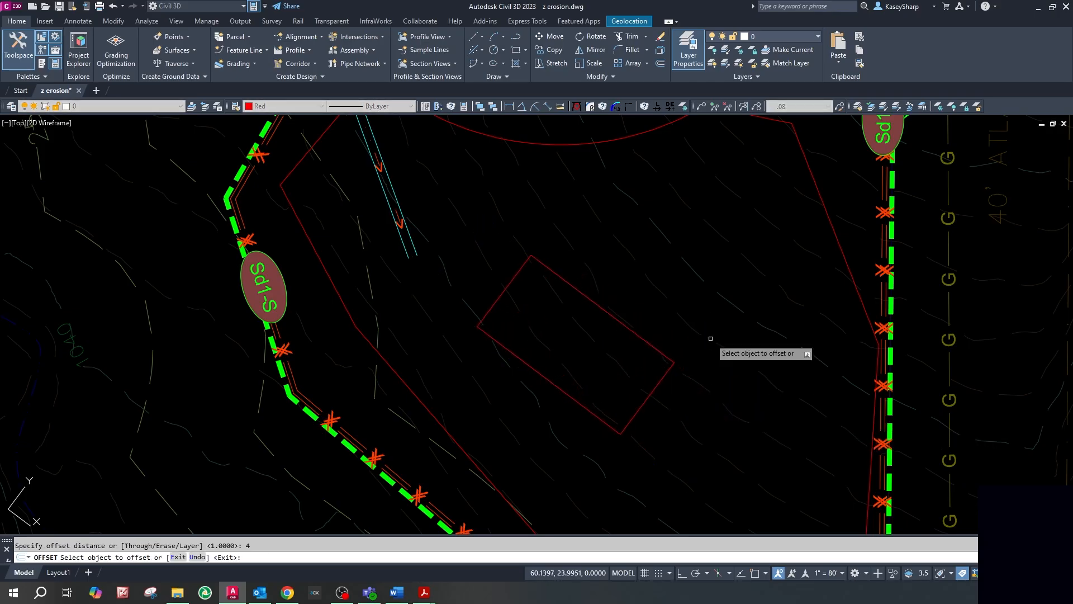
left_click(671, 358)
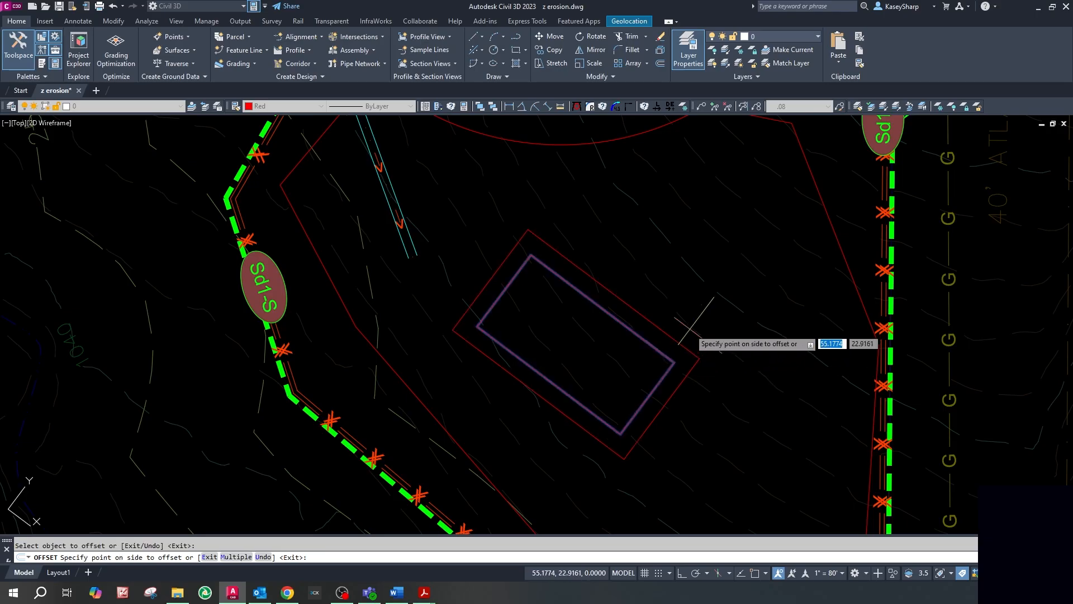
left_click(710, 310)
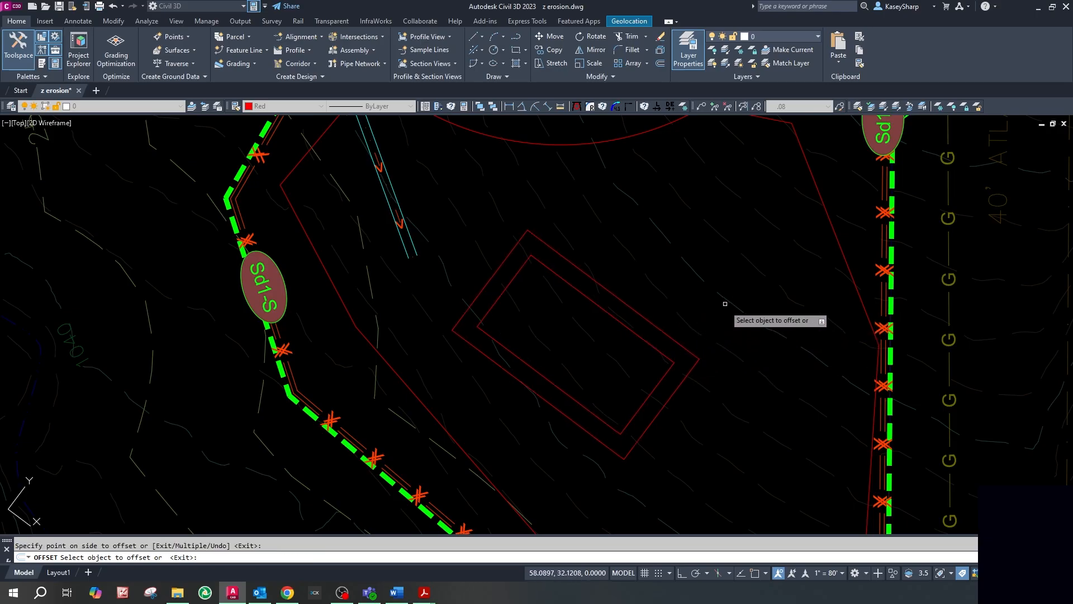
left_click(698, 351)
left_click(706, 342)
left_click(704, 338)
left_click(716, 305)
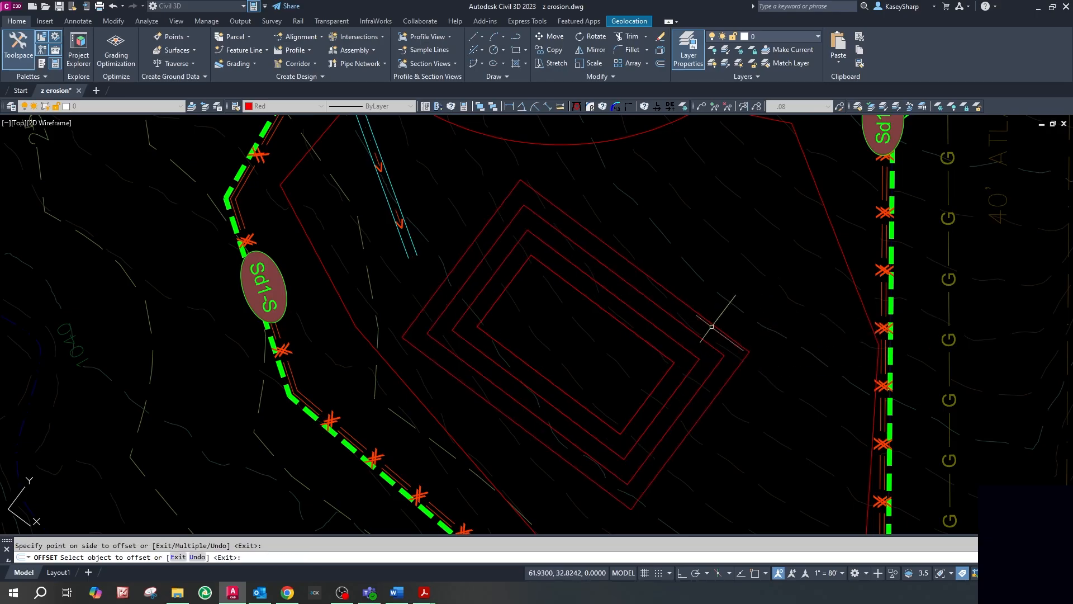
key("Escape")
- Move the four nested rectangles together slightly northeast within the red basin outline
scroll(633, 339, "down", 2)
scroll(603, 378, "up", 2)
scroll(489, 254, "down", 4)
scroll(553, 390, "up", 6)
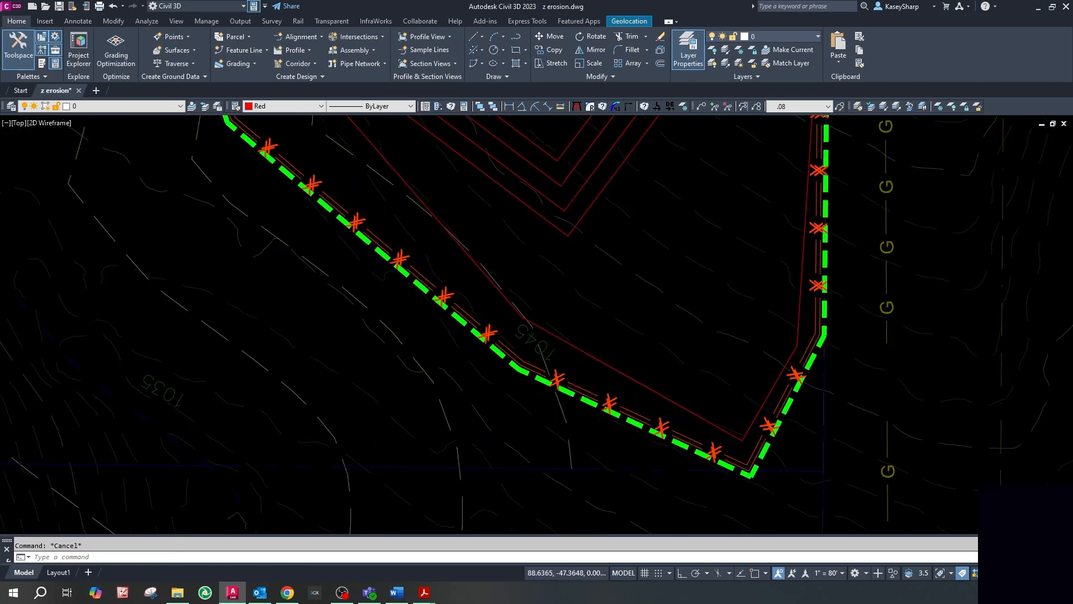
scroll(628, 412, "down", 5)
scroll(560, 317, "up", 4)
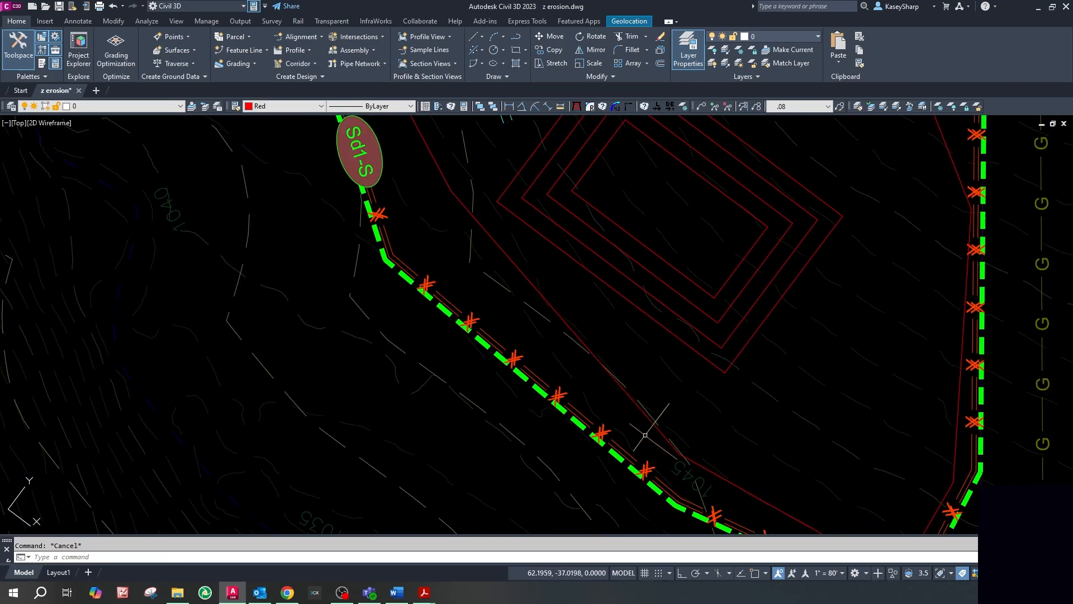
scroll(646, 336, "up", 4)
left_click(646, 306)
left_click(616, 329)
left_click(605, 344)
left_click(600, 378)
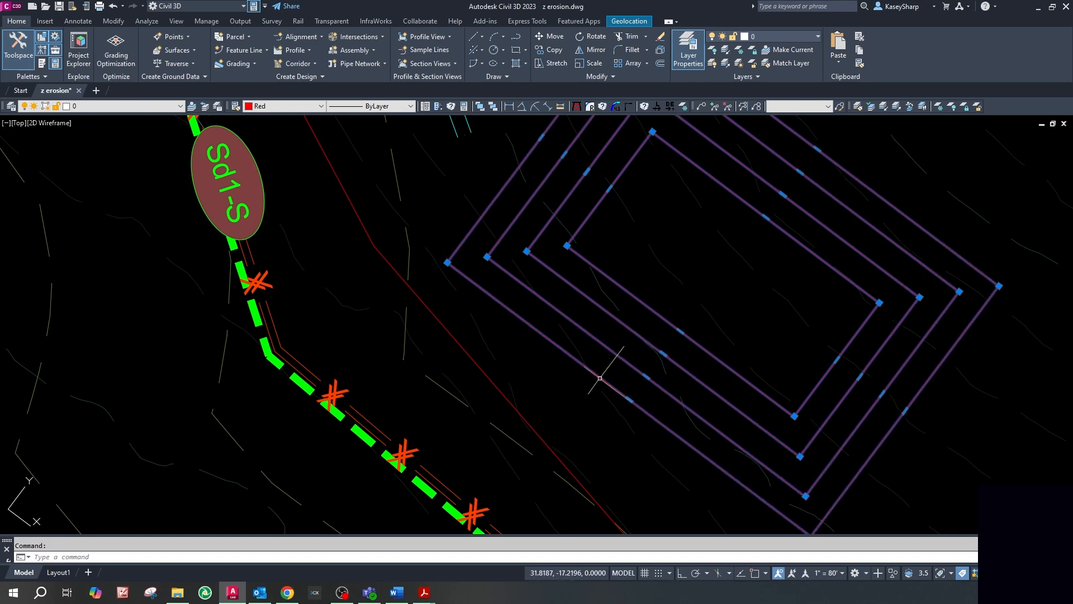
type("m")
key("Return")
left_click(766, 314)
scroll(759, 310, "down", 3)
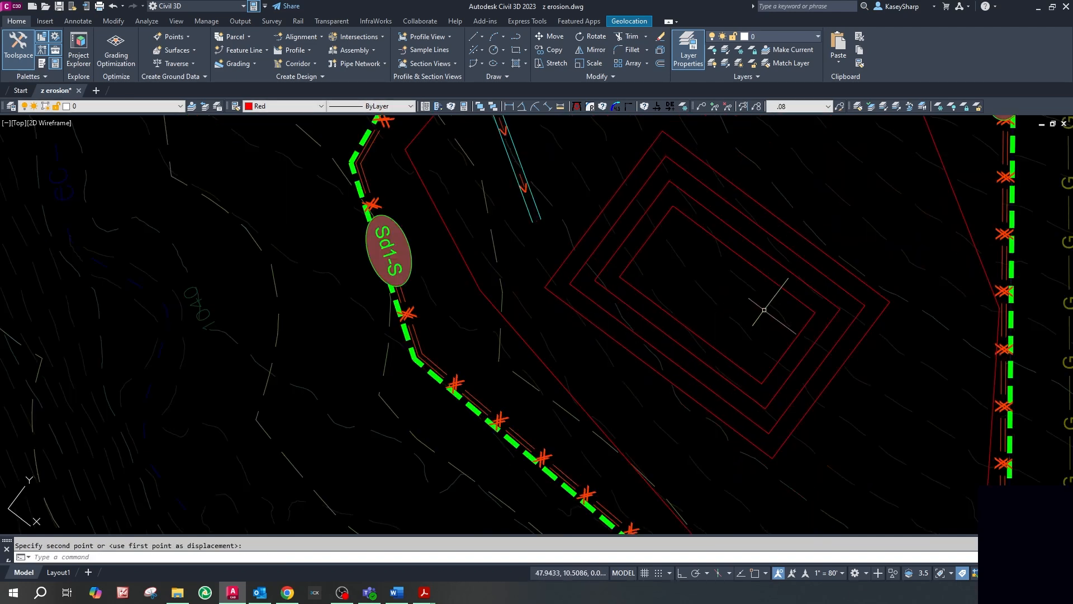
- Display the proposed site layout and examine the lots and cul-de-sac north of the nested basin rectangles
scroll(755, 287, "down", 5)
key("Escape")
scroll(620, 461, "down", 4)
scroll(504, 353, "down", 2)
scroll(445, 197, "up", 6)
scroll(416, 322, "down", 4)
scroll(499, 244, "down", 5)
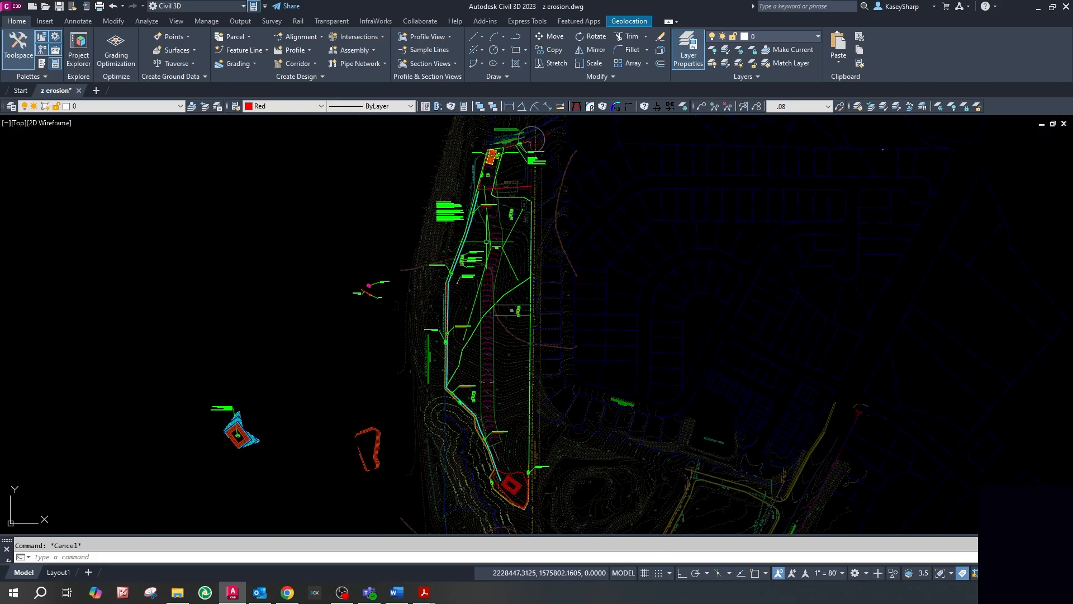
scroll(487, 245, "up", 6)
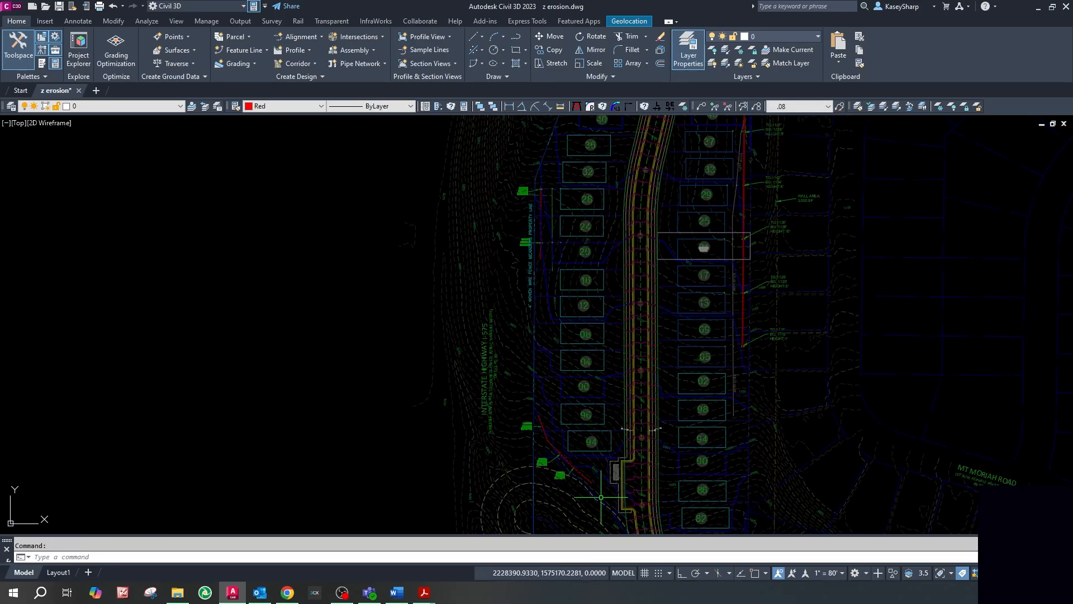
scroll(593, 483, "up", 4)
scroll(613, 265, "down", 6)
scroll(647, 370, "up", 6)
scroll(666, 310, "down", 4)
scroll(658, 425, "up", 2)
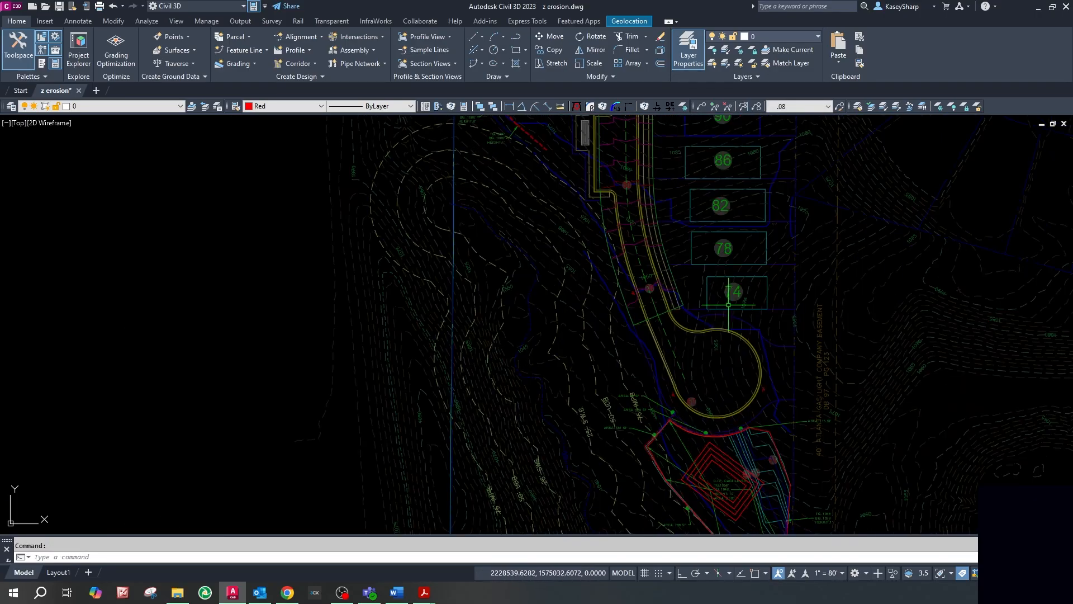
scroll(739, 291, "down", 1)
scroll(719, 358, "up", 4)
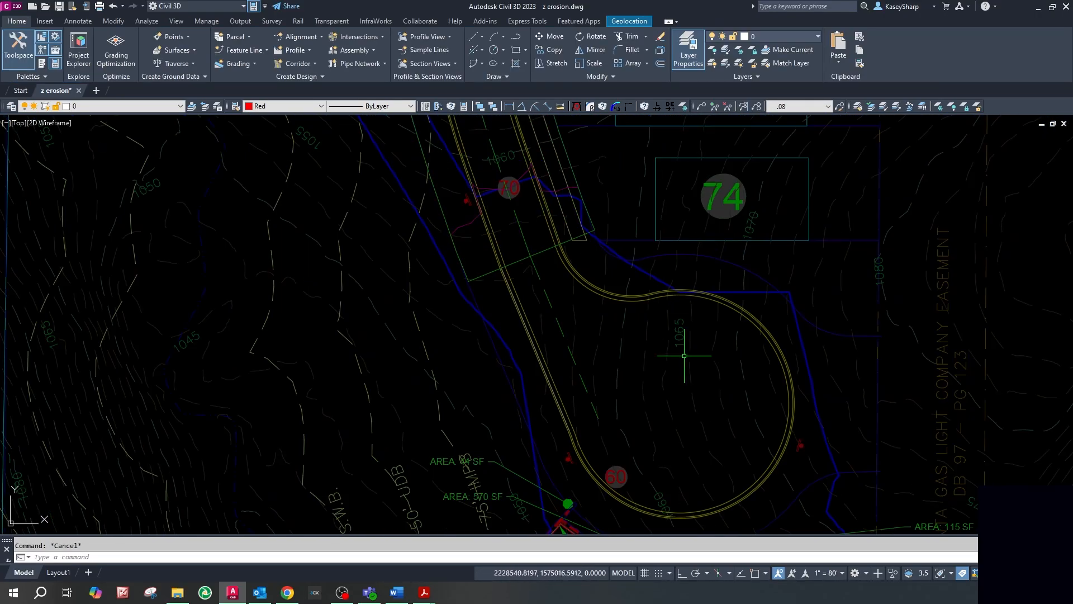
- Restore the phase 1 erosion control layer display using the CS command's option 1
key("ctrl+a")
key("Escape")
key("Return")
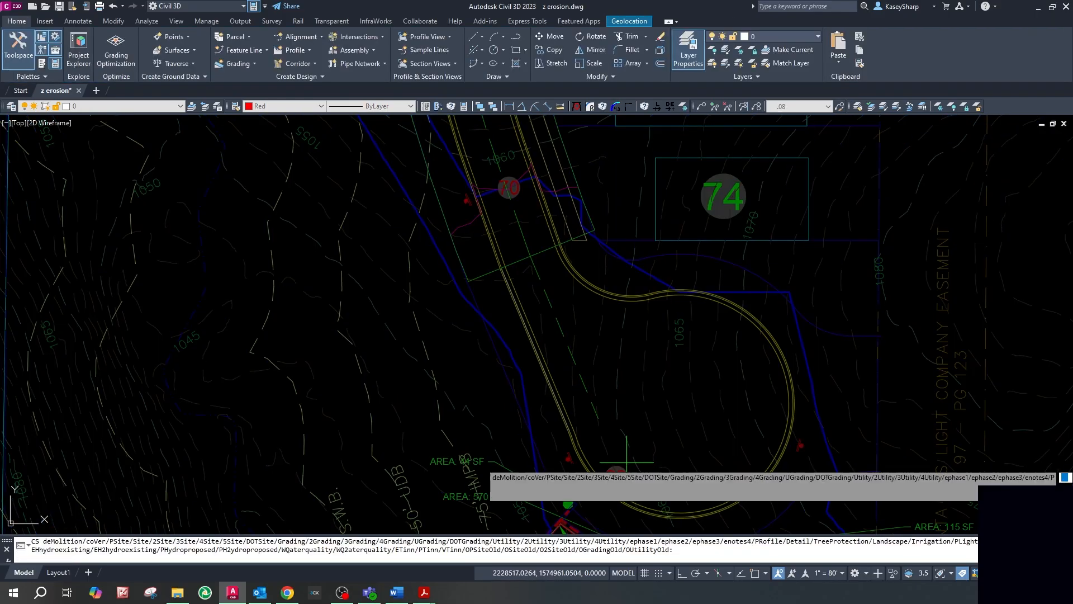
type("1")
key("Return")
scroll(623, 364, "down", 7)
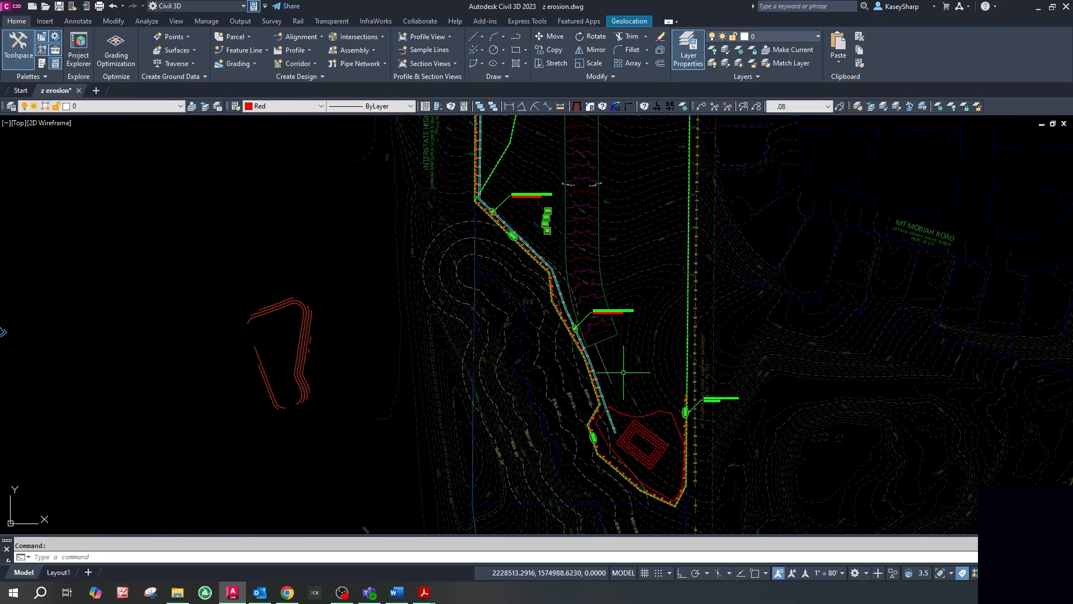
- Examine the standard block and text legend for a contour elevation label to use on the basin
scroll(671, 375, "down", 4)
middle_click_drag(698, 402, 577, 373)
scroll(651, 451, "up", 13)
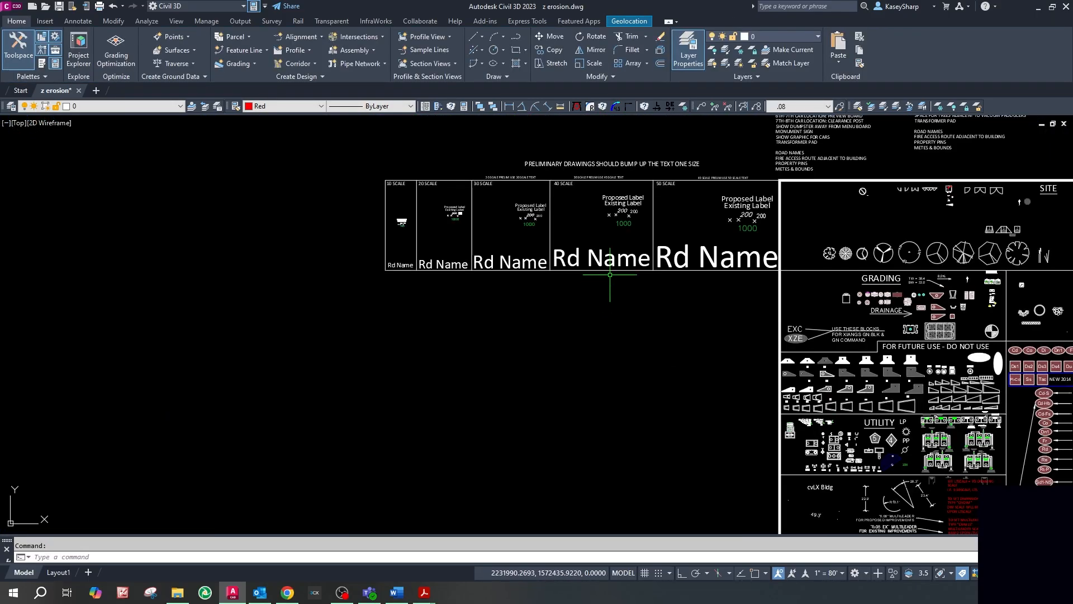
scroll(565, 178, "up", 4)
type("re")
key("Return")
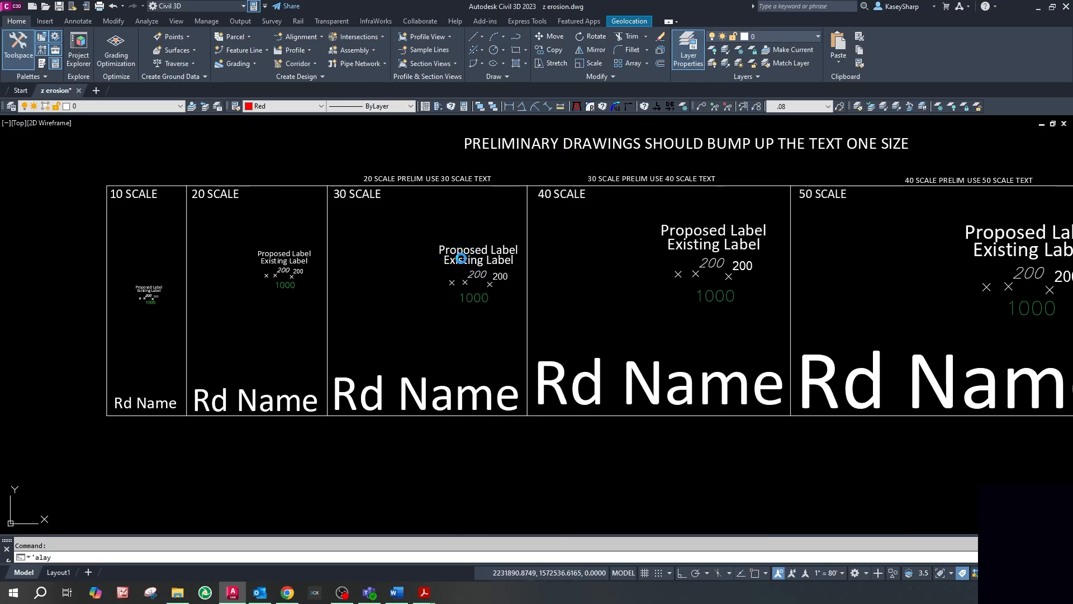
right_click(402, 270)
key("Escape")
scroll(402, 271, "down", 12)
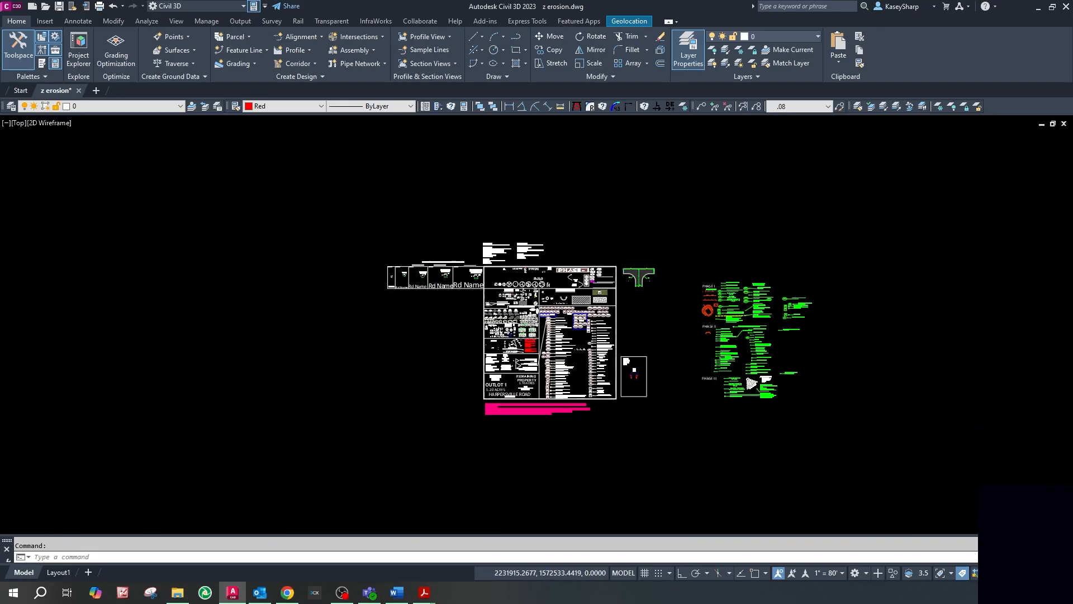
scroll(490, 295, "up", 6)
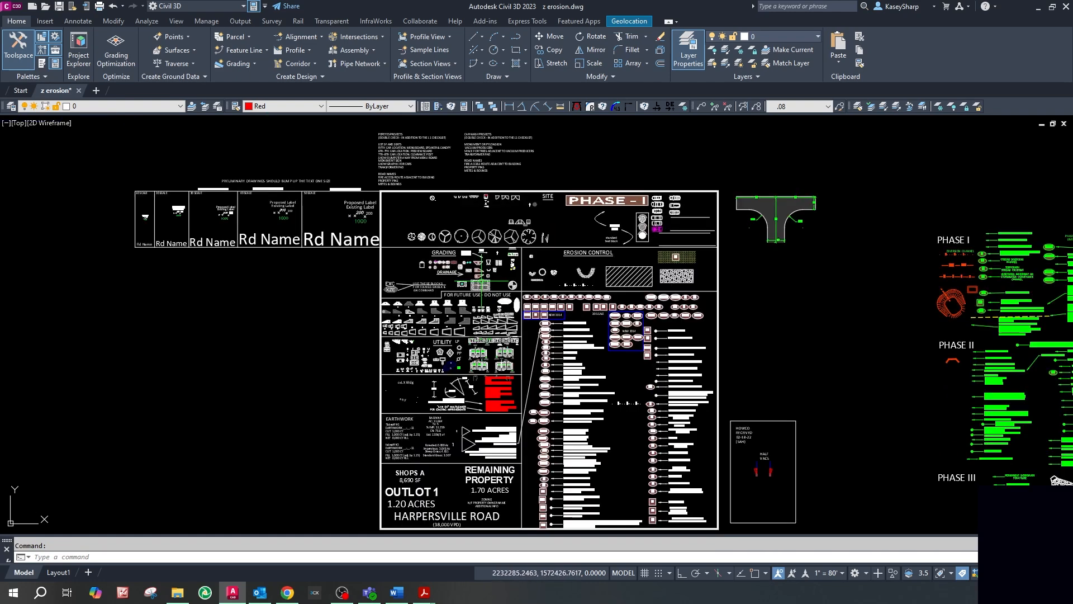
scroll(410, 186, "up", 4)
scroll(612, 266, "down", 4)
scroll(442, 264, "up", 2)
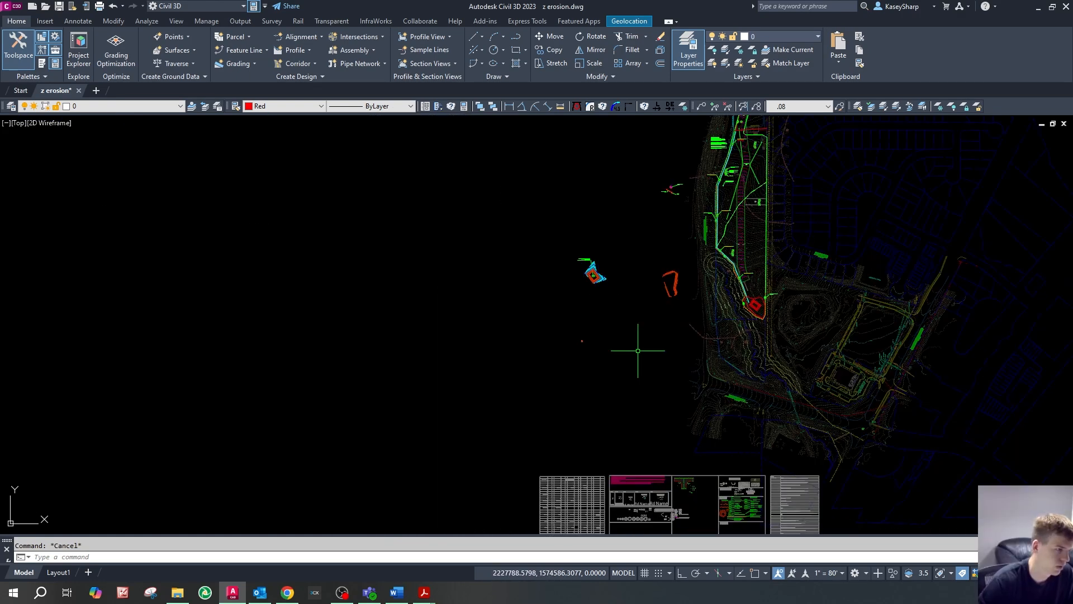
- Move the small 90 elevation label from the empty area west of the site to the innermost basin rectangle
scroll(642, 352, "up", 3)
left_click(626, 423)
left_click(432, 281)
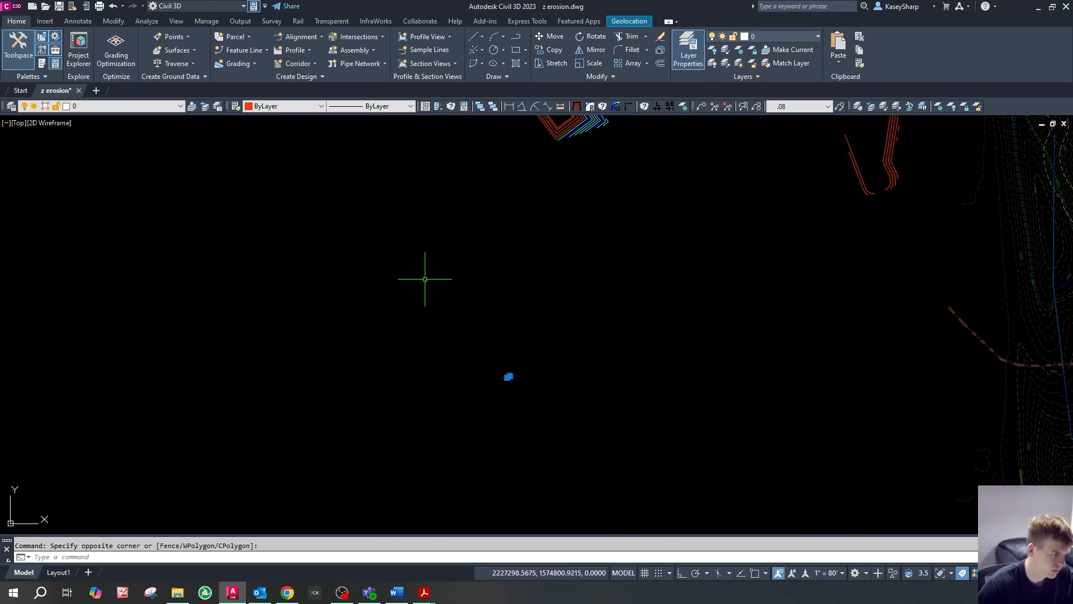
type("m")
key("space")
left_click(504, 369)
scroll(446, 363, "down", 4)
scroll(721, 305, "up", 11)
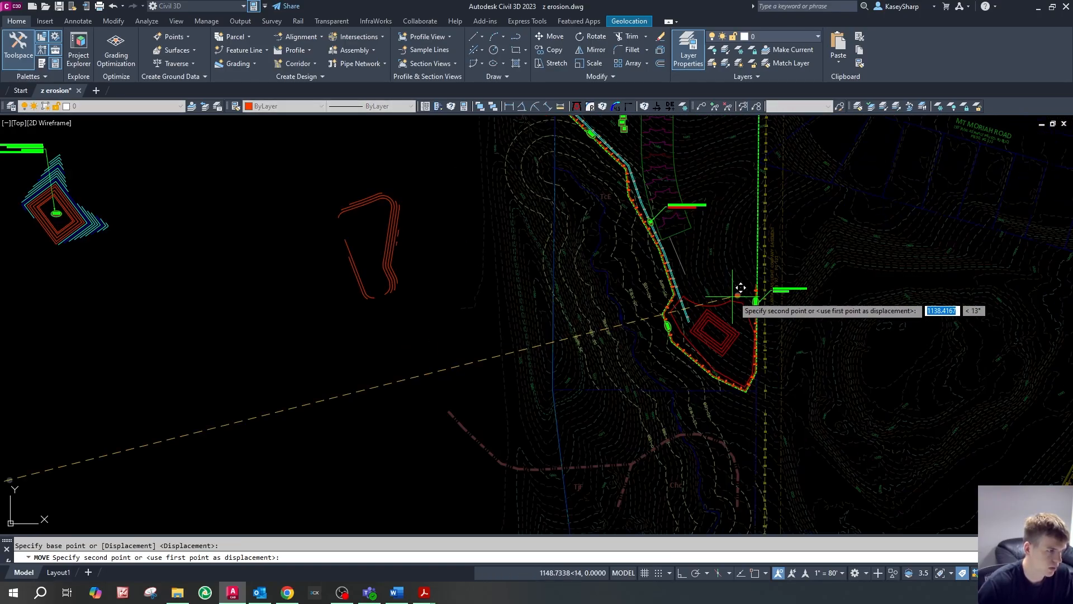
scroll(691, 379, "up", 6)
key("Escape")
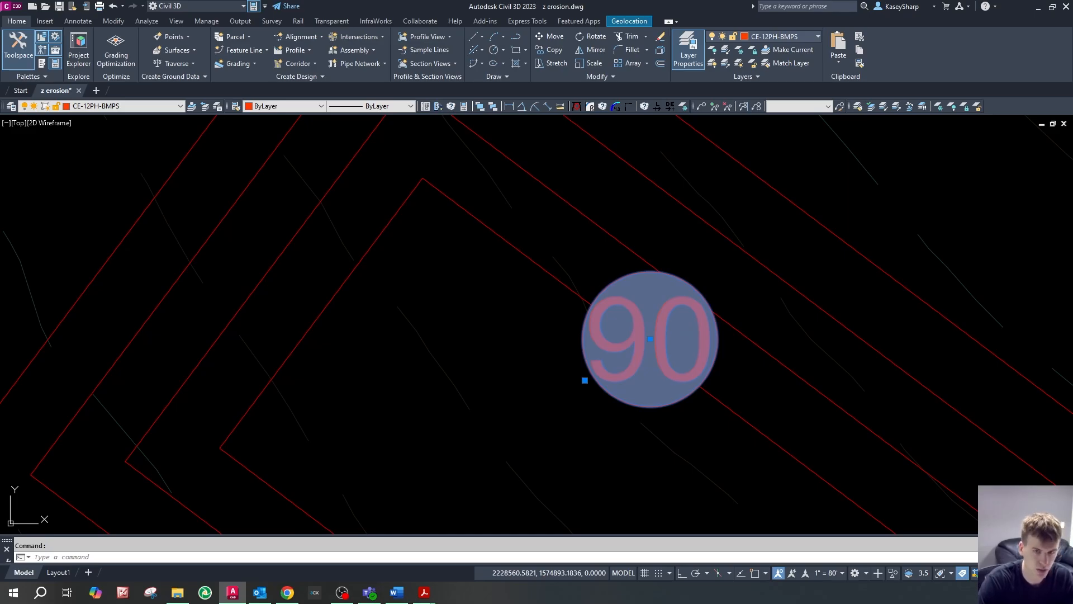
- Shrink the 90 label using the value 80, and scale it down slightly further by eye
key("Tab")
type("80")
key("Tab")
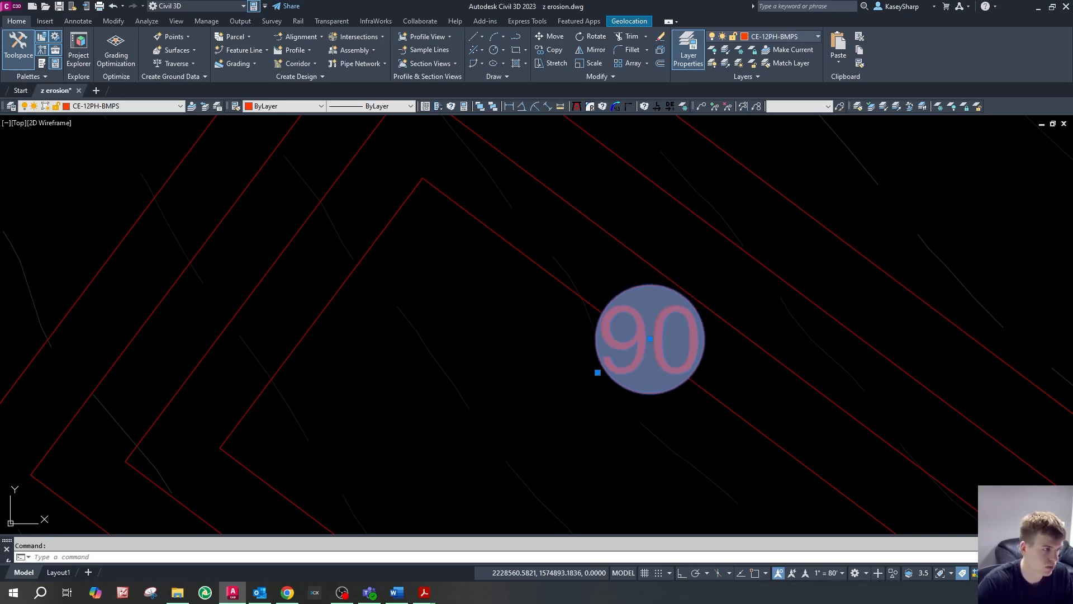
type("sc")
key("space")
left_click(661, 350)
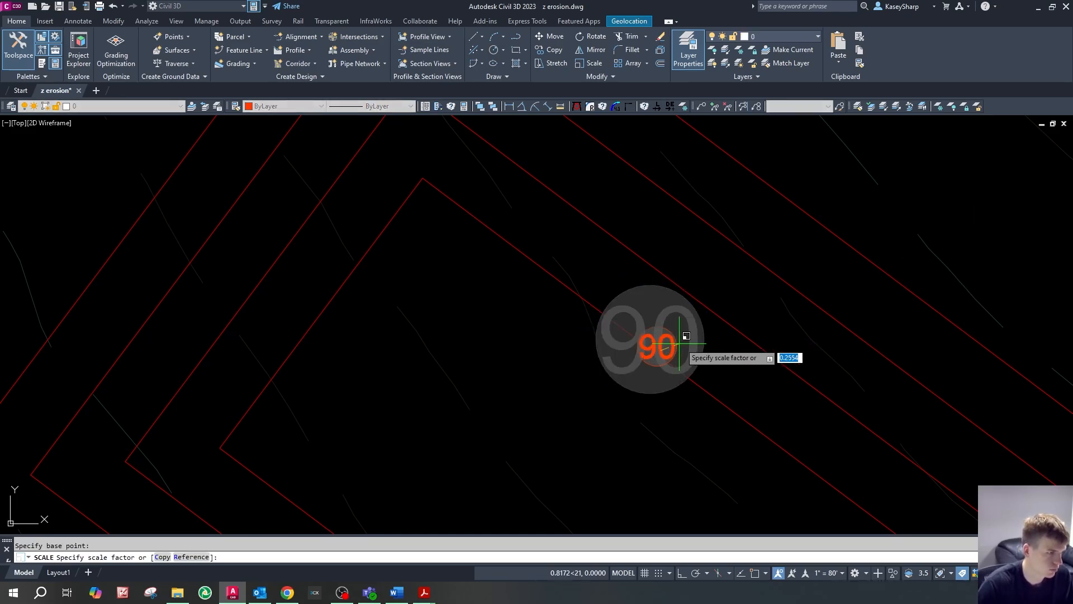
left_click(700, 338)
key("Escape")
- Place the 90 label on the innermost rectangle's northeast edge and set its number to 46
left_click(669, 345)
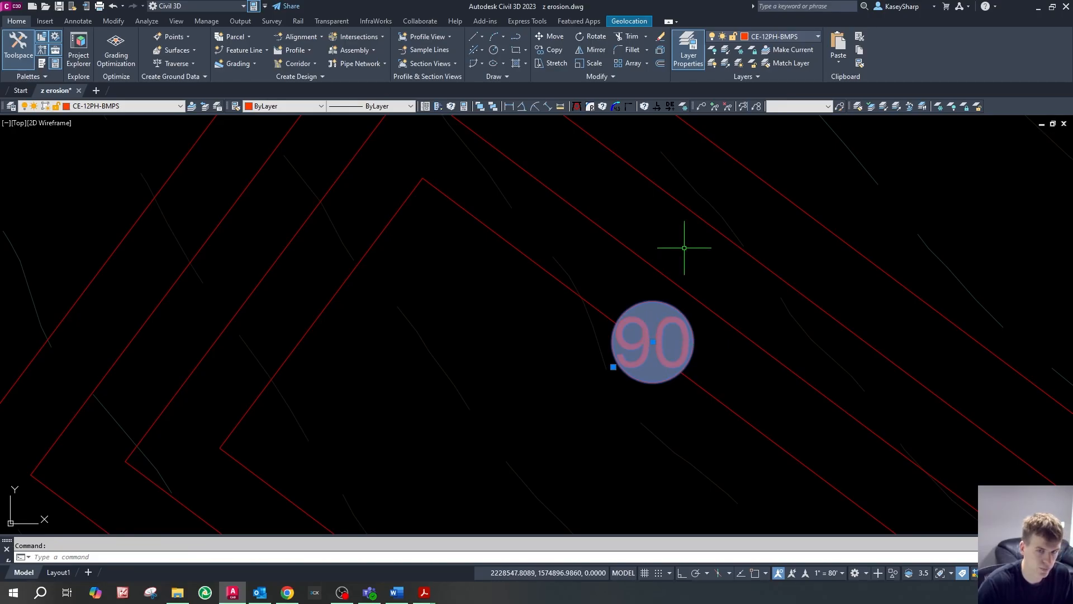
scroll(683, 243, "down", 2)
scroll(726, 295, "up", 2)
type("m")
key("space")
left_click(674, 323)
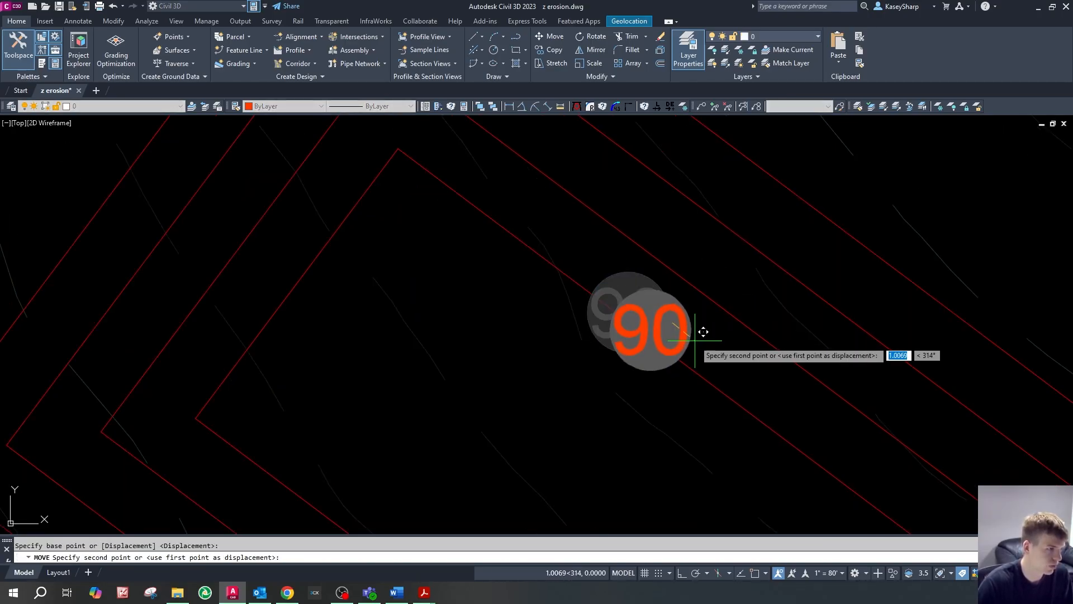
scroll(685, 334, "down", 3)
left_click(630, 265)
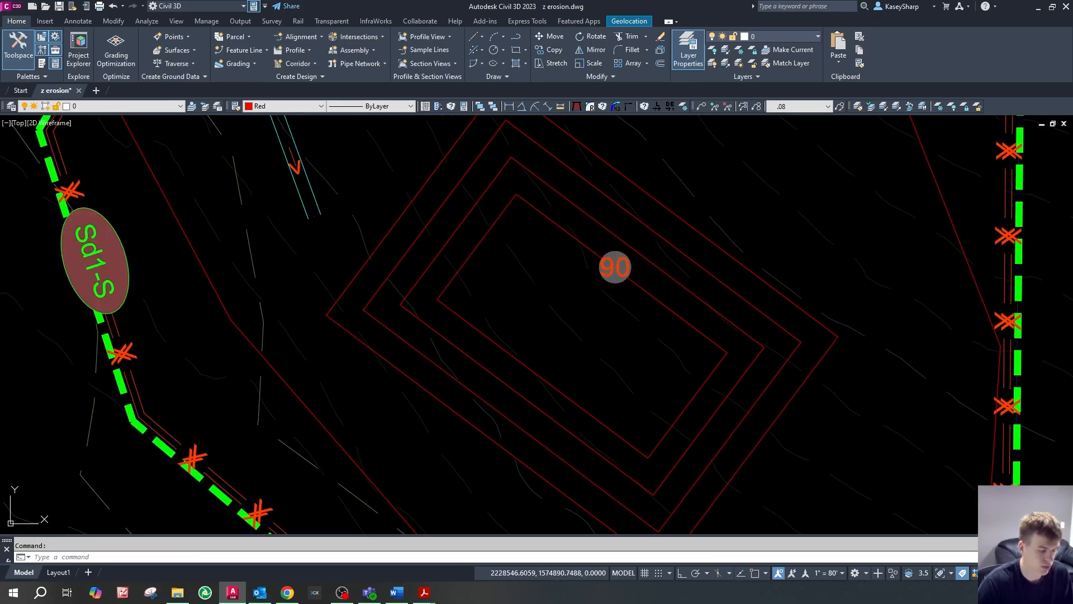
double_click(615, 267)
type("46")
key("Return")
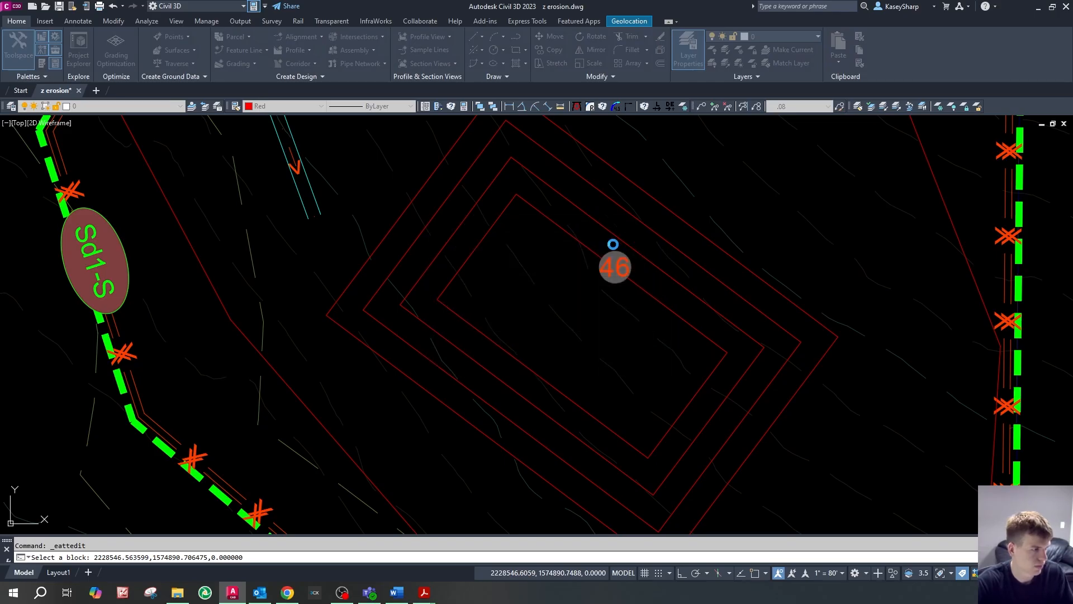
- Copy the 46 label three times, placing one on the northeast edge of each outer rectangle
left_click(614, 273)
key("ctrl+c")
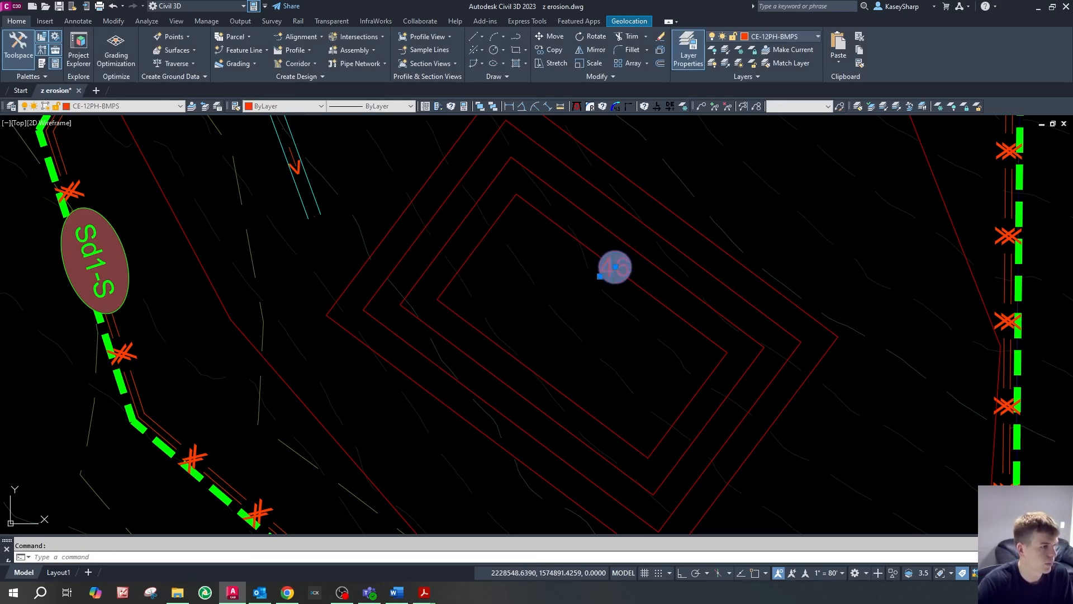
key("ctrl+v")
left_click(575, 230)
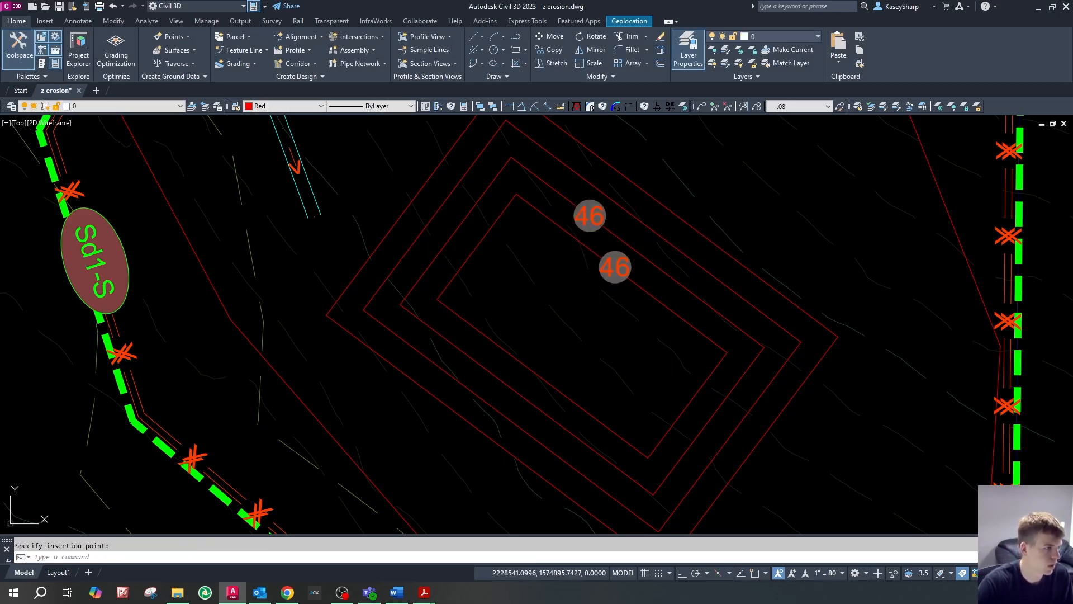
key("ctrl+v")
left_click(554, 184)
scroll(629, 296, "down", 4)
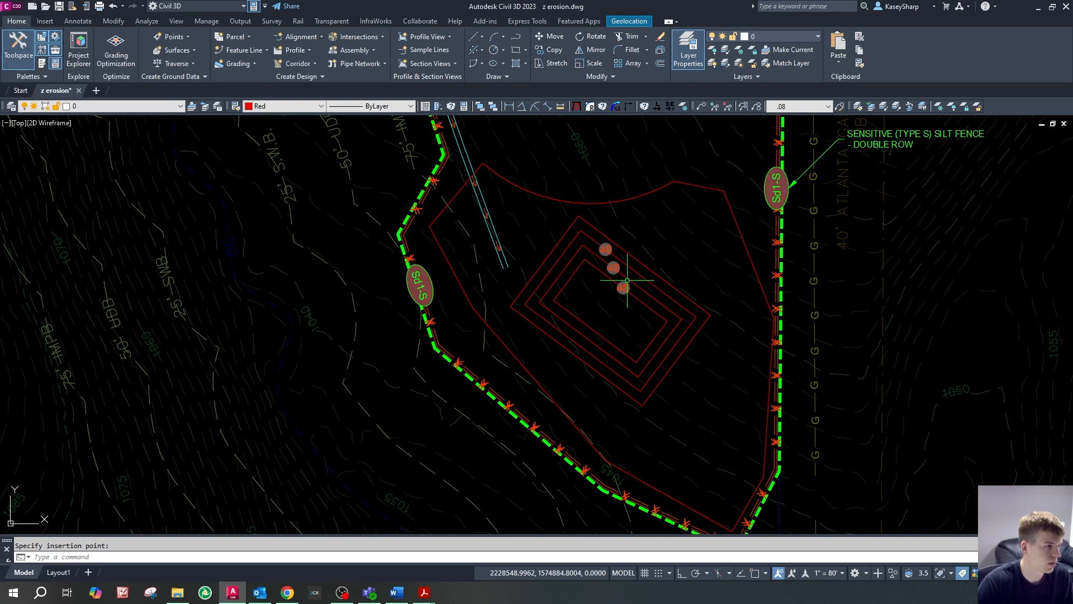
scroll(611, 234, "up", 4)
key("ctrl+v")
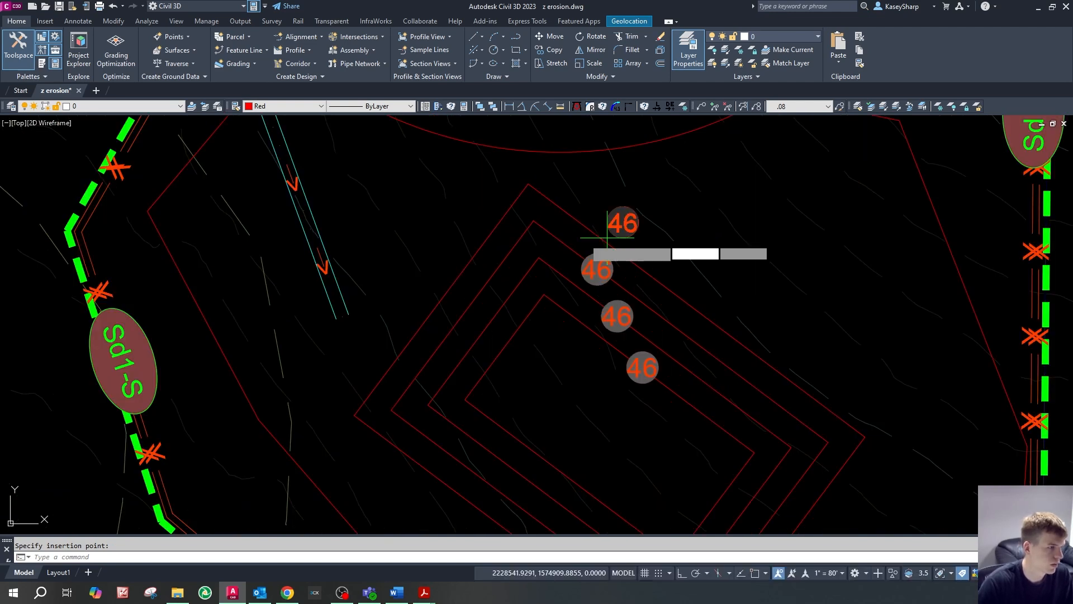
left_click(565, 238)
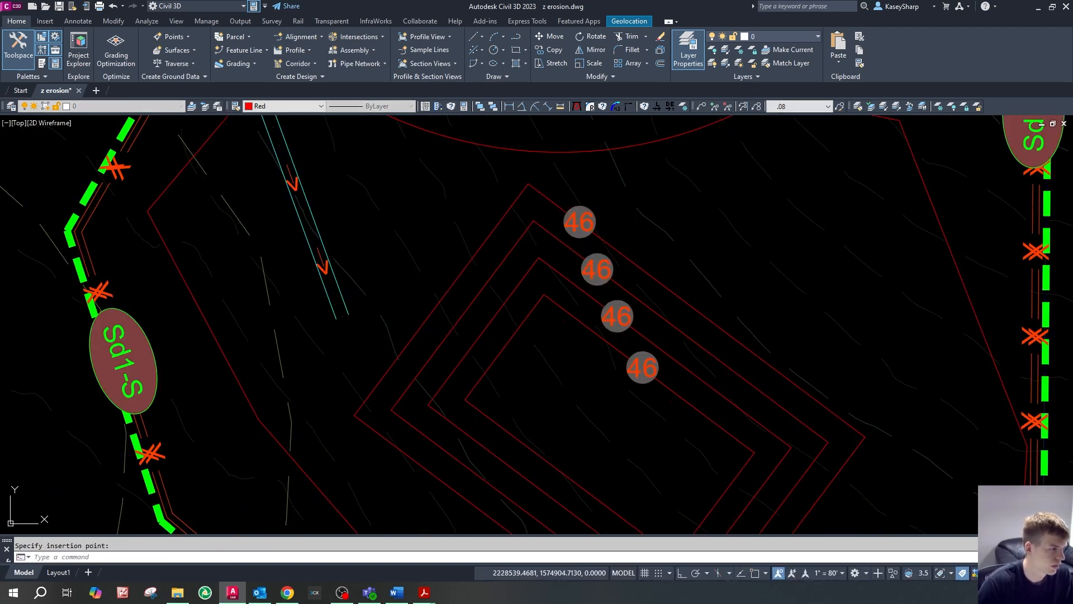
- Set the outermost rectangle's label to 52 and the next one inward to 48
double_click(580, 232)
type("52")
key("Return")
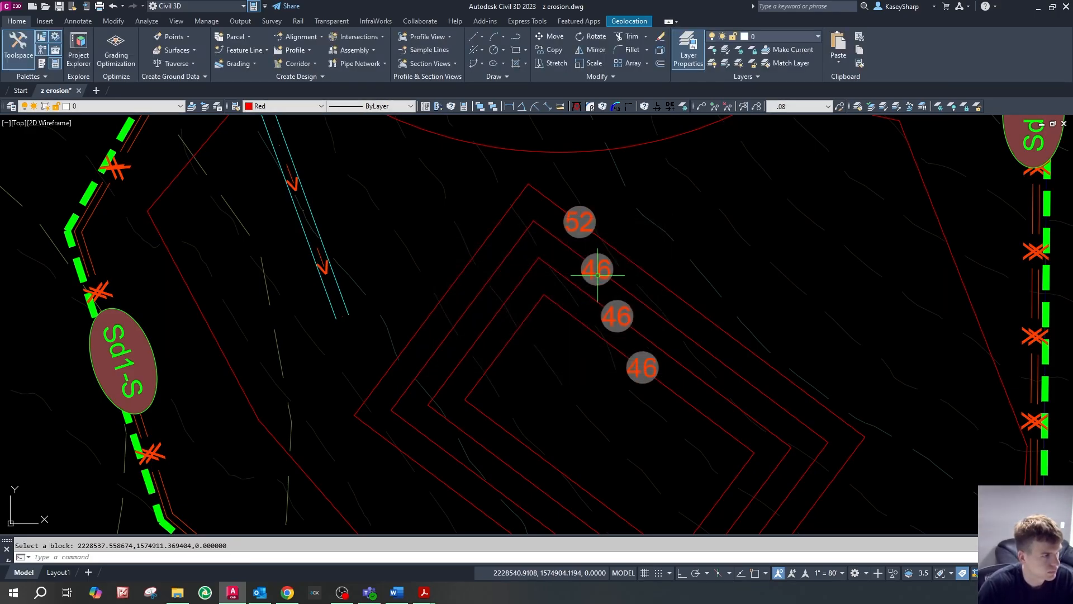
double_click(598, 275)
type("48")
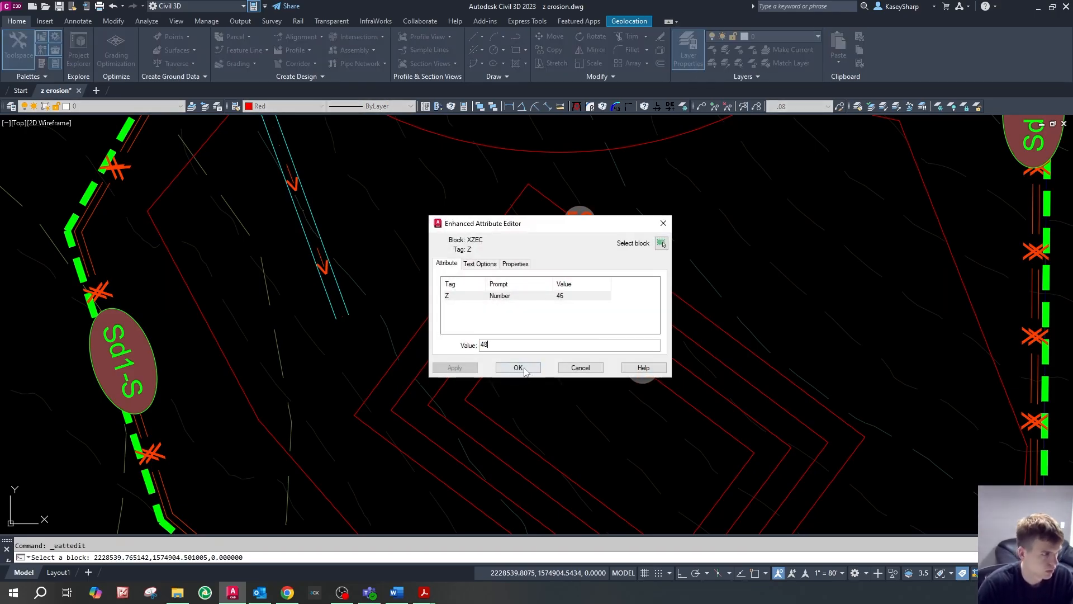
left_click(518, 368)
type("f")
key("space")
type("r")
key("Return")
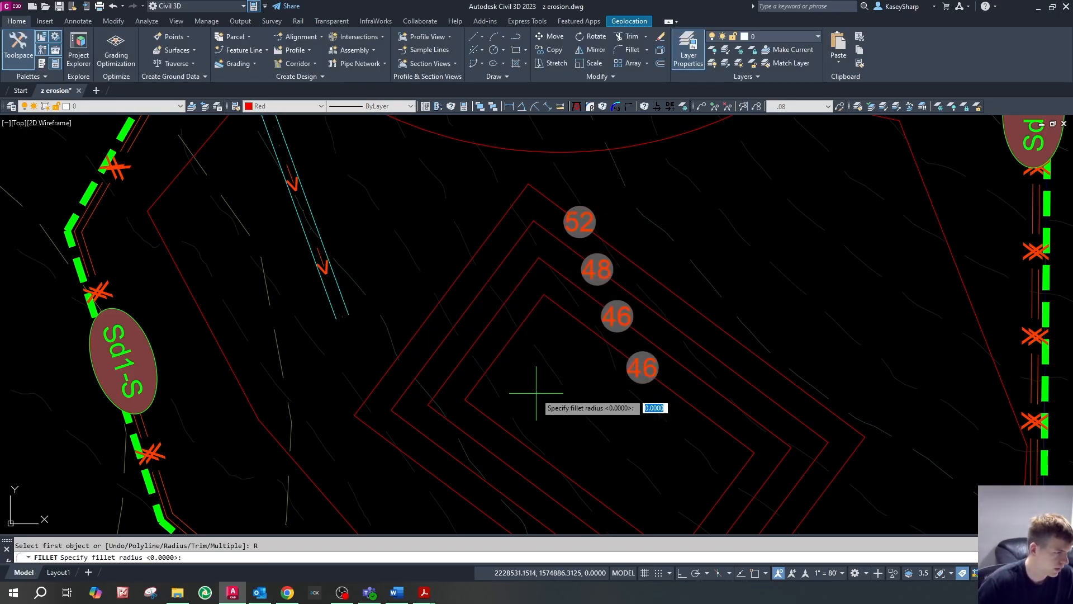
key("Escape")
type("f")
key("space")
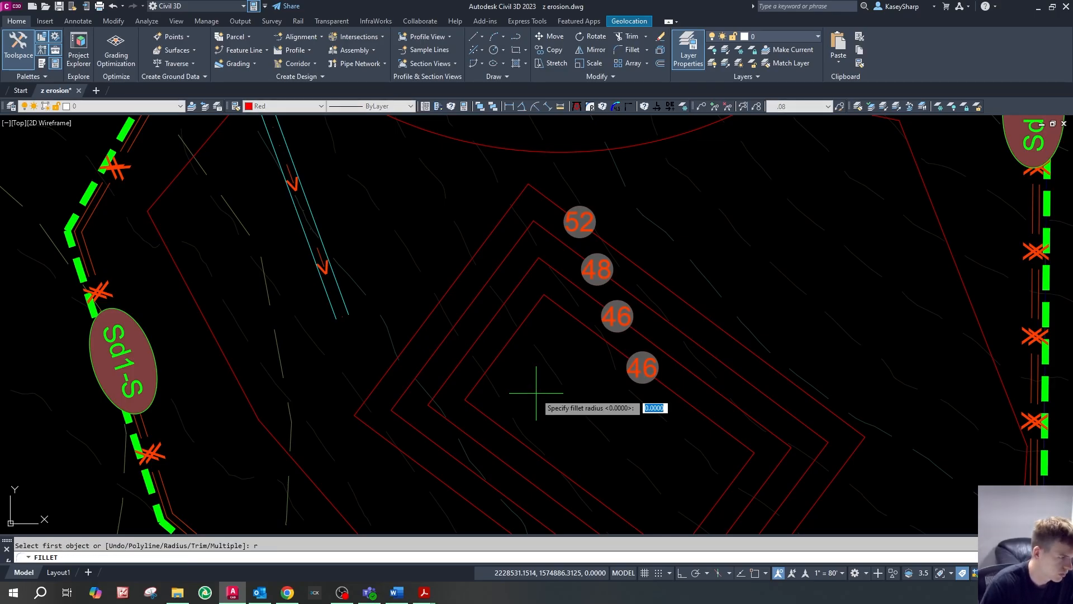
type("r")
key("Return")
key("Escape")
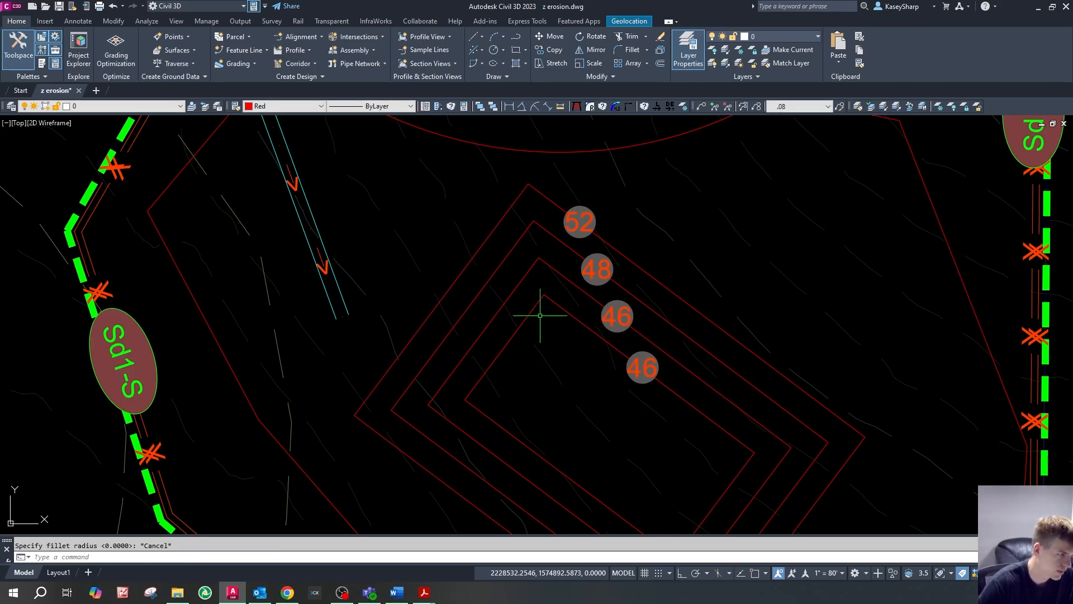
- Delete the three outer basin rectangles and set OFFSETGAPTYPE to 1 for rounded offset corners
left_click_drag(488, 327, 441, 269)
key("Delete")
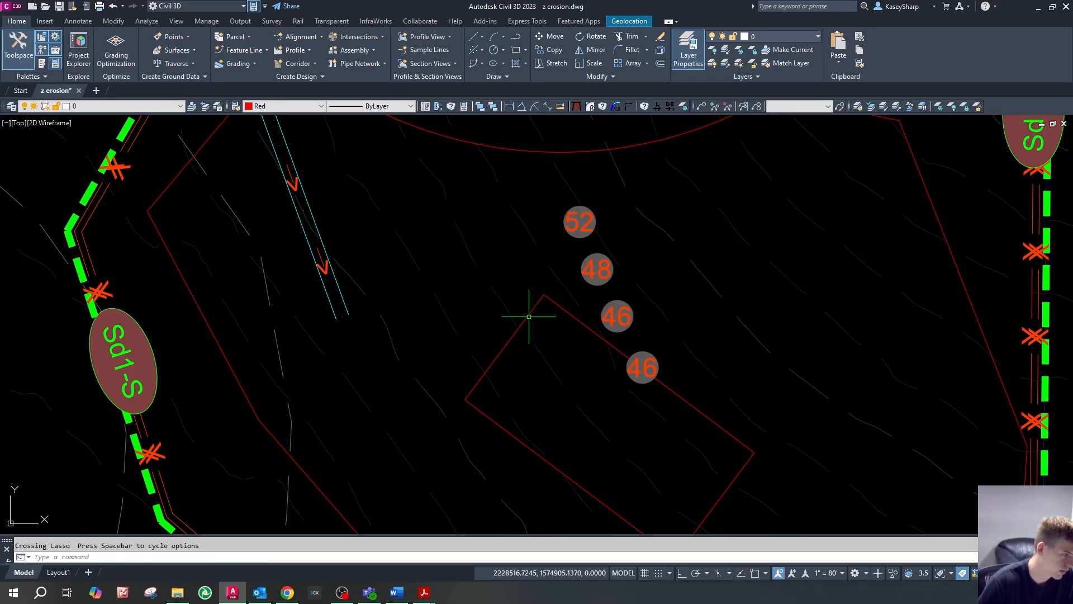
type("offsetgaptype")
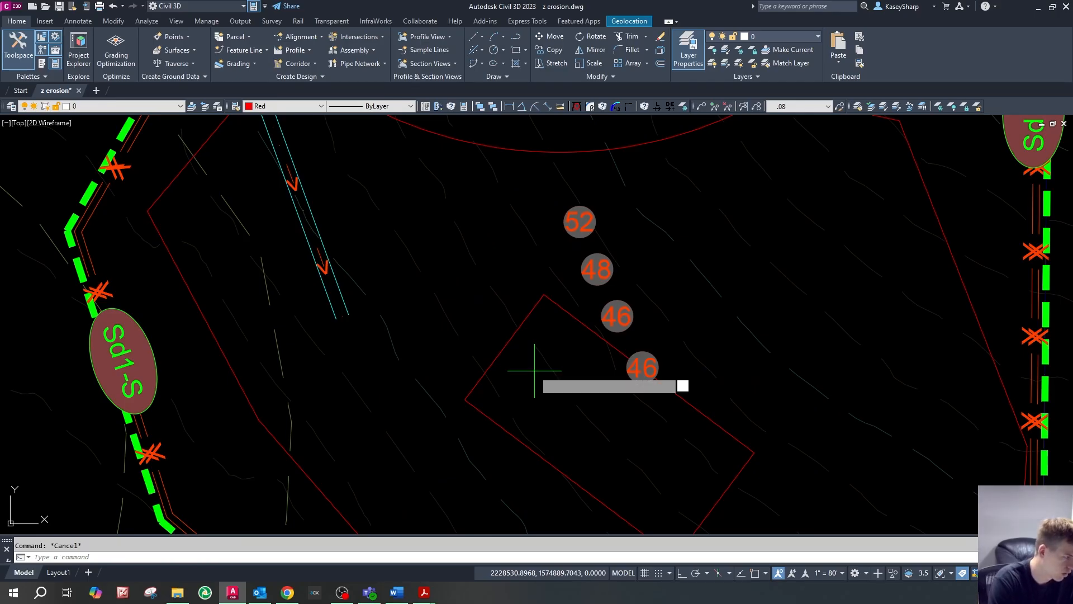
key("Return")
type("1")
key("Return")
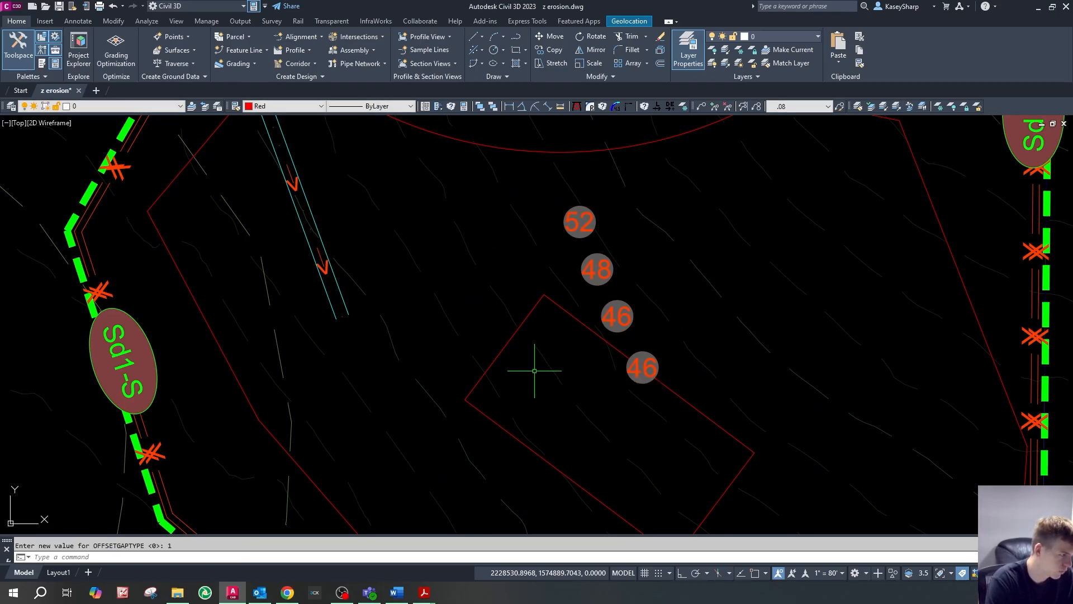
- Offset the basin bottom rectangle outward three times at a distance of 4 to form nested contours with rounded corners
type("o")
key("Return")
key("Return")
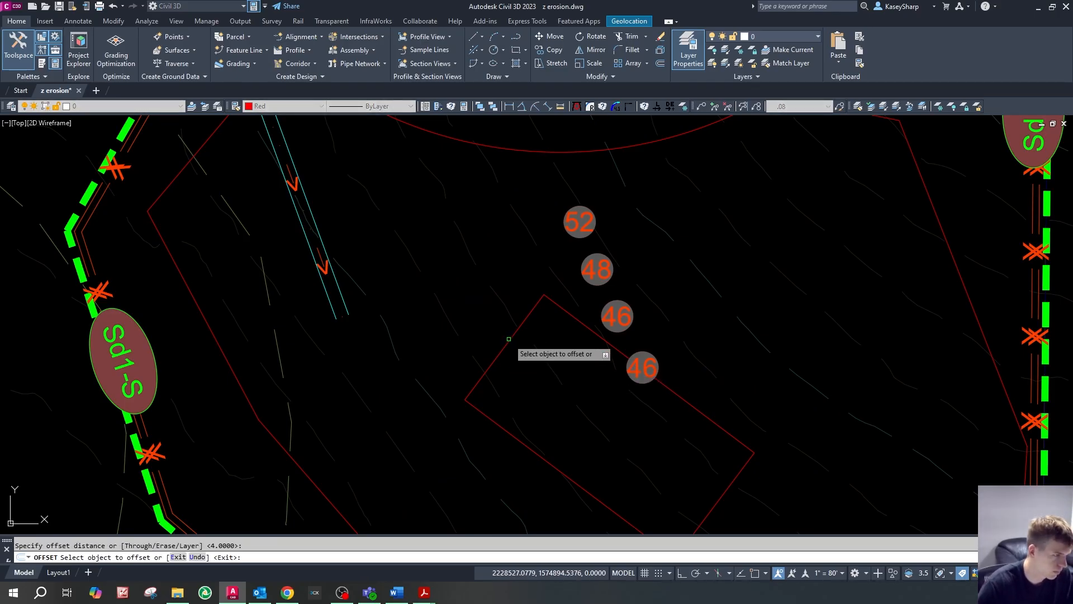
left_click(511, 340)
left_click(464, 308)
left_click(492, 320)
left_click(482, 308)
left_click(482, 308)
left_click(635, 276)
key("Escape")
scroll(722, 226, "down", 2)
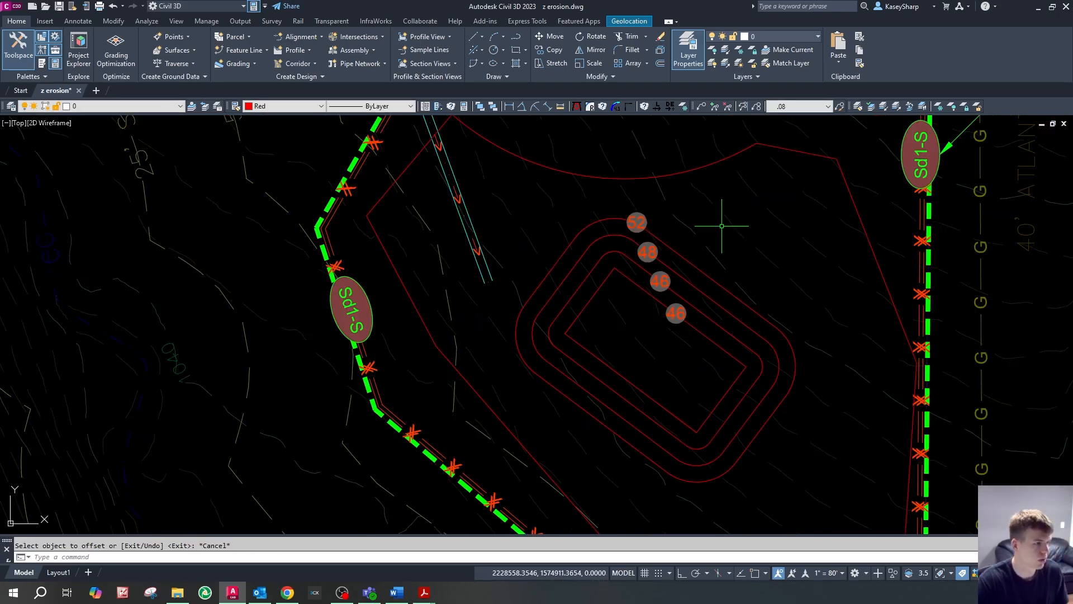
scroll(596, 291, "up", 2)
key("Escape")
type("chele")
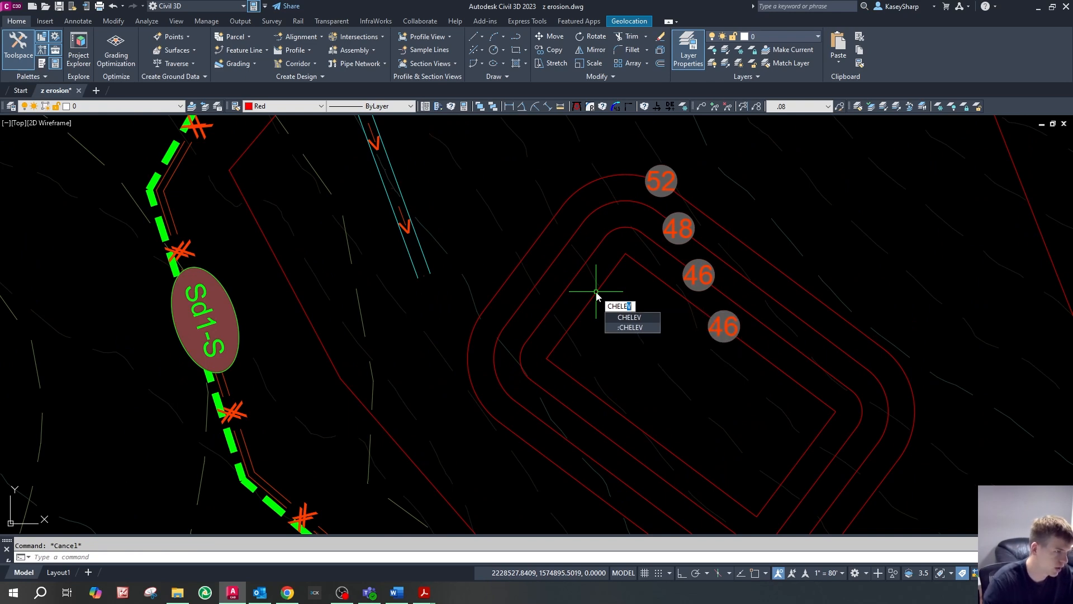
type("v")
key("Return")
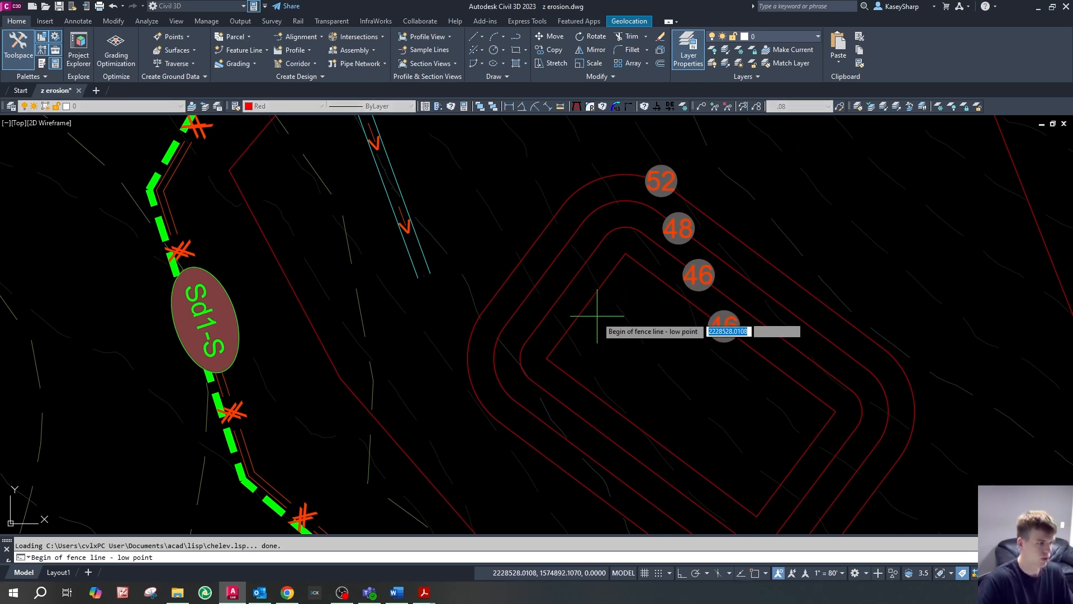
left_click(594, 320)
left_click(513, 209)
key("Return")
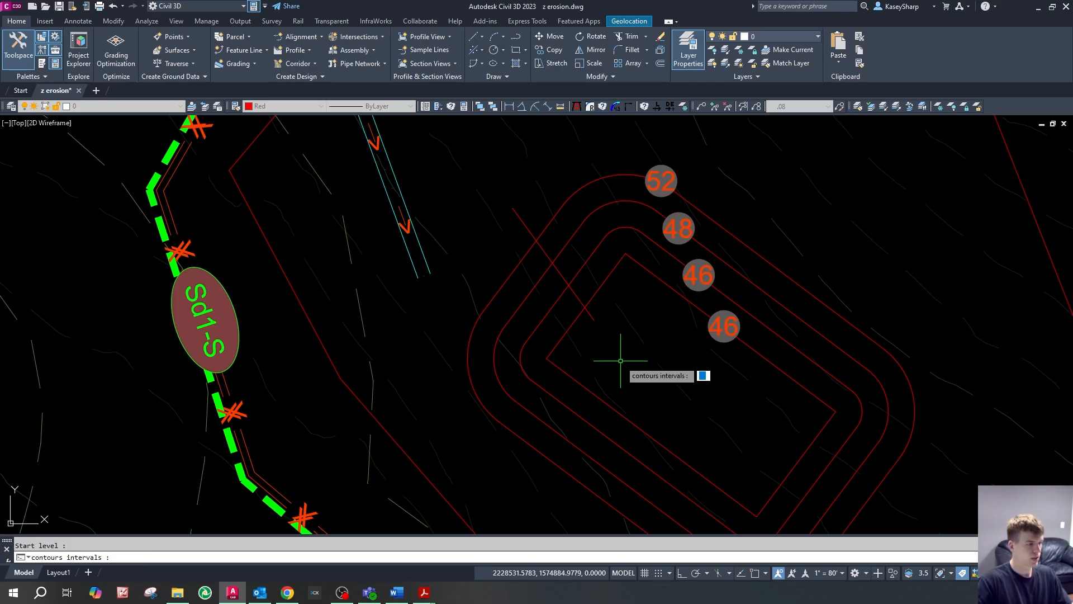
key("Escape")
left_click(582, 282)
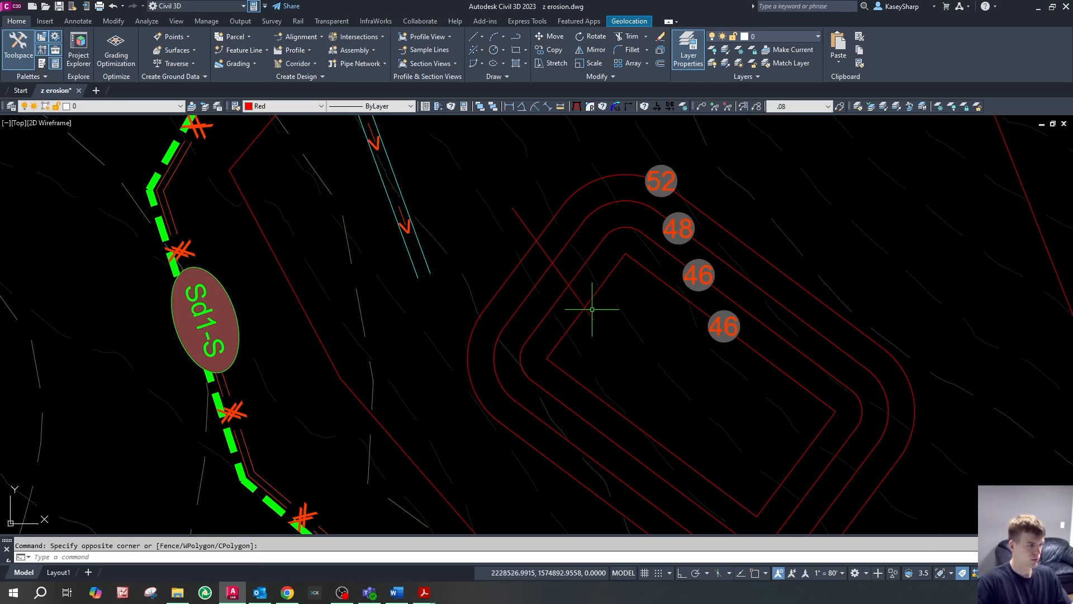
left_click(576, 294)
key("Escape")
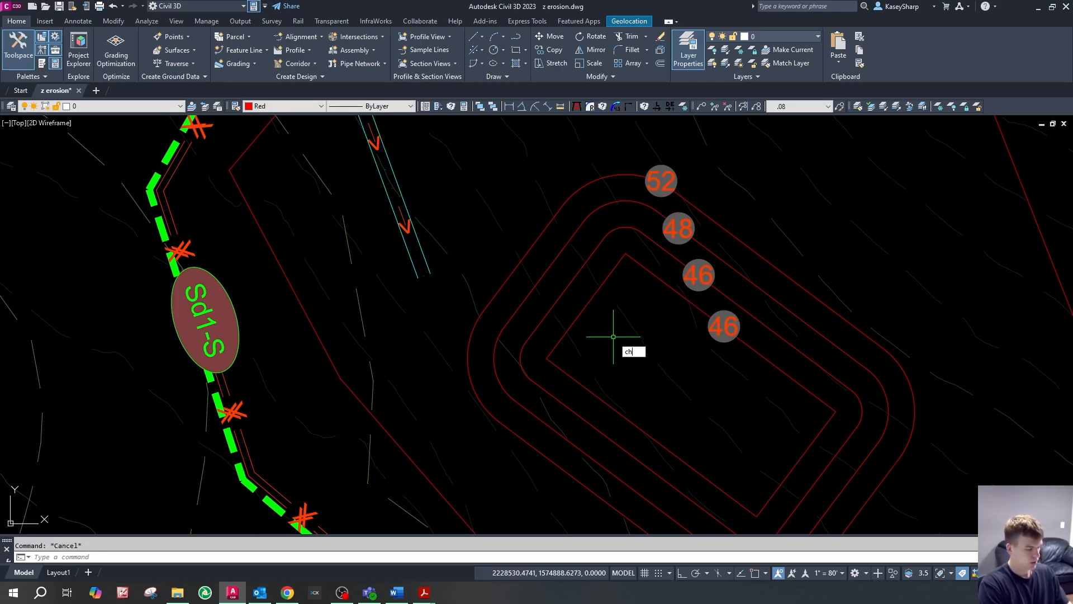
- Assign elevations to the four nested basin contours, starting at 1046 on the bottom rectangle and rising outward at an interval of 2
type("chele")
key("Return")
left_click(607, 330)
left_click(509, 197)
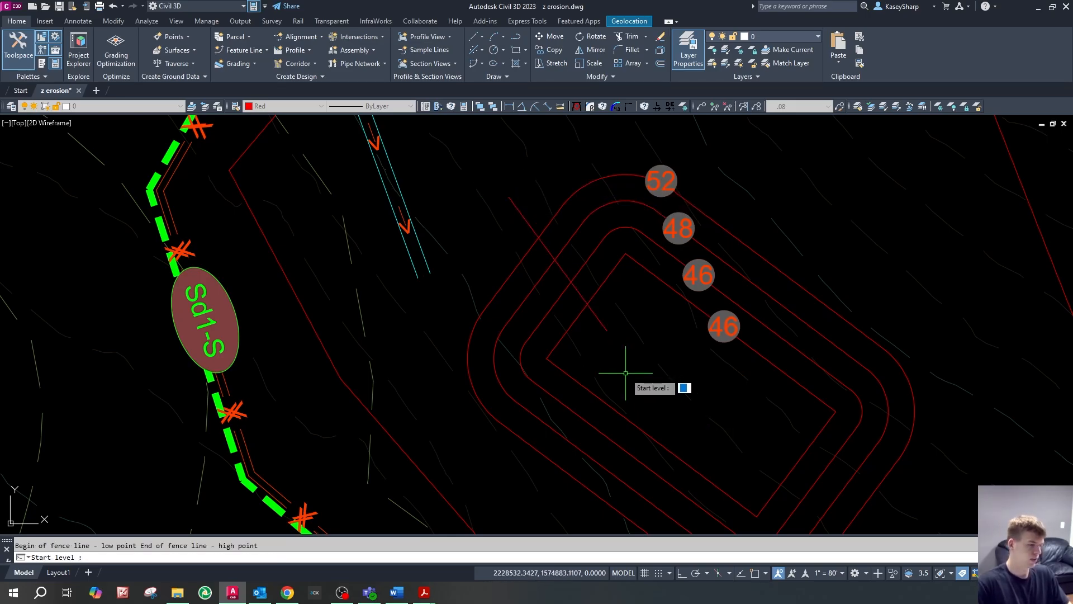
scroll(576, 468, "down", 4)
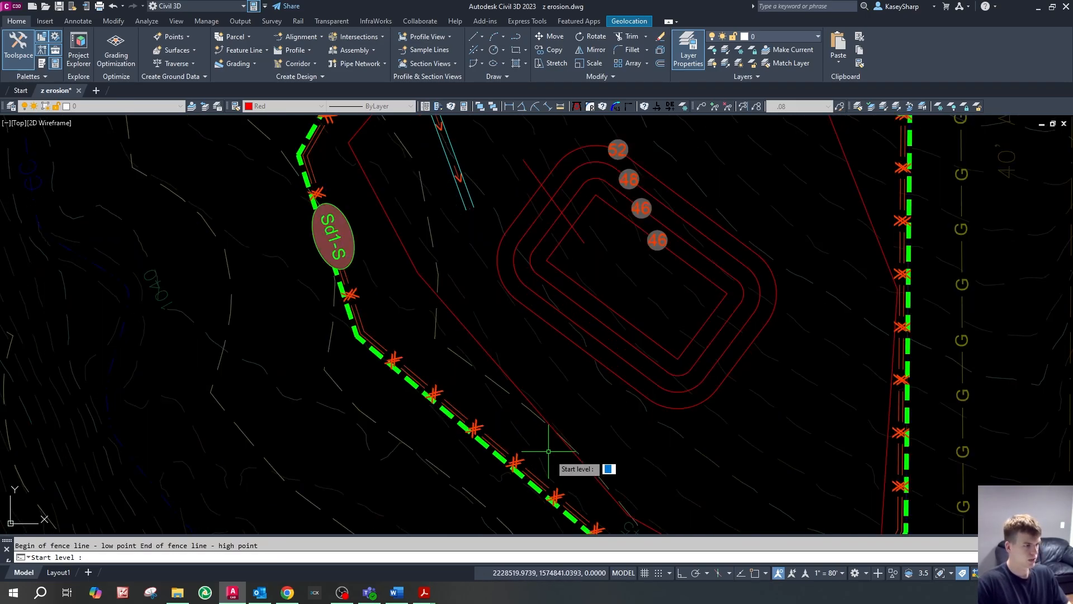
scroll(635, 411, "up", 6)
scroll(634, 410, "down", 3)
scroll(628, 350, "up", 5)
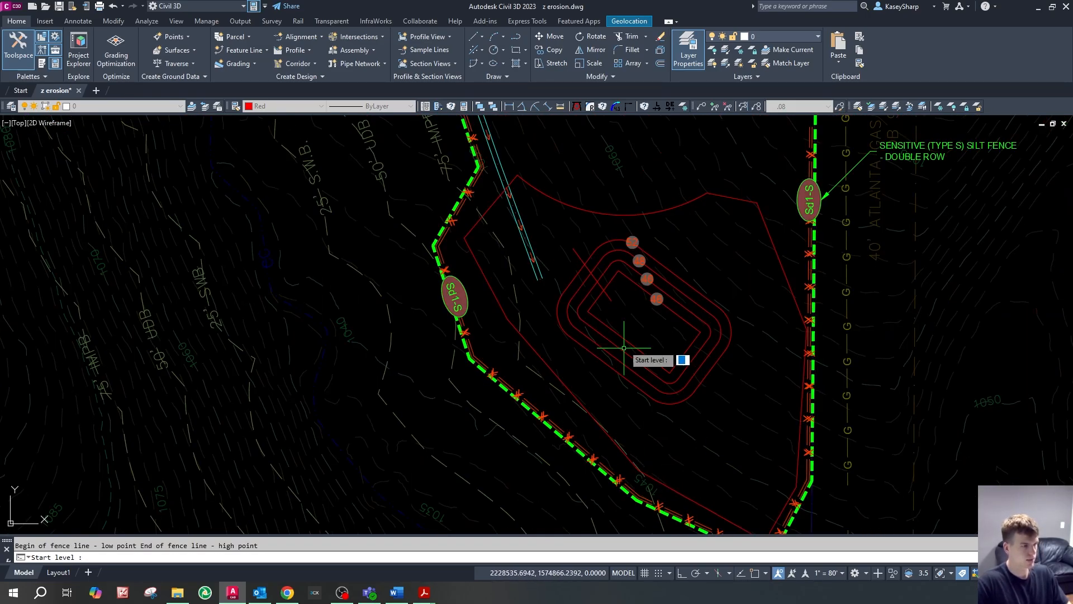
key("Return")
key("Return")
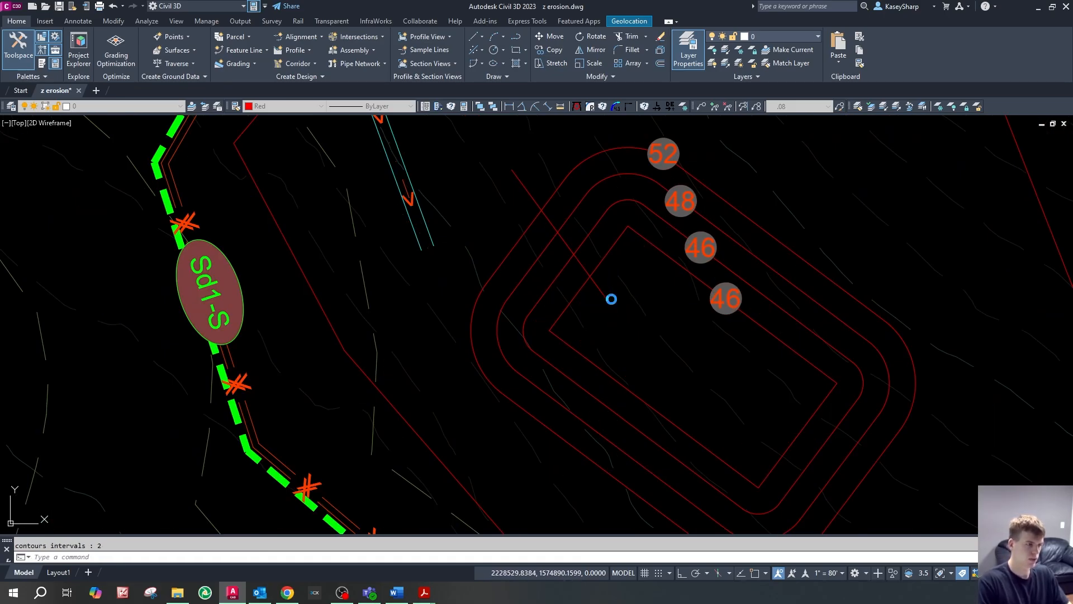
key("Escape")
- Check the elevation of the outermost basin contour in its properties
left_click(549, 201)
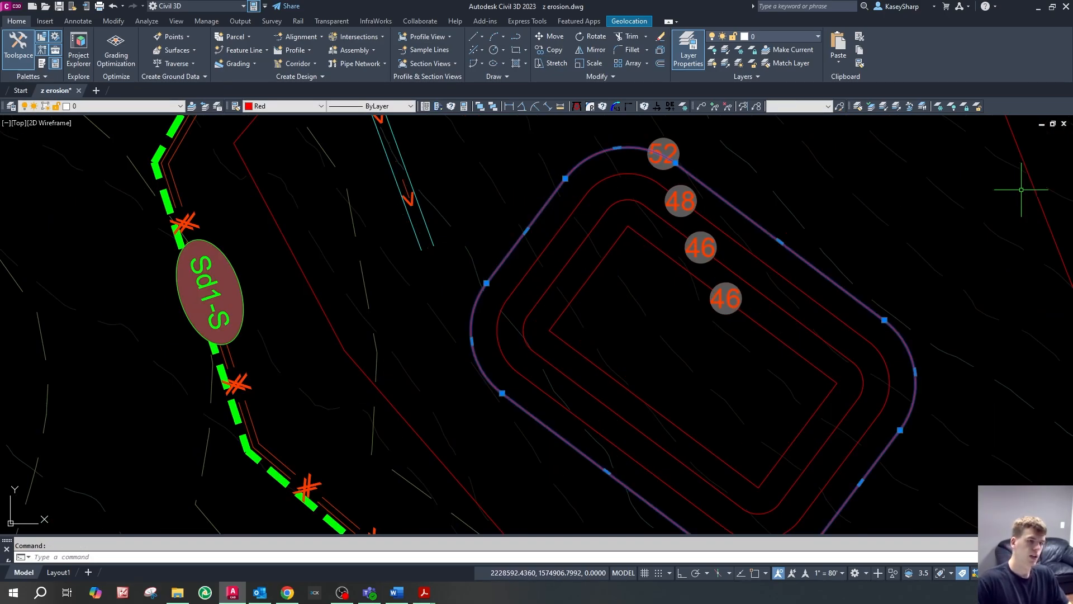
key("ctrl+1")
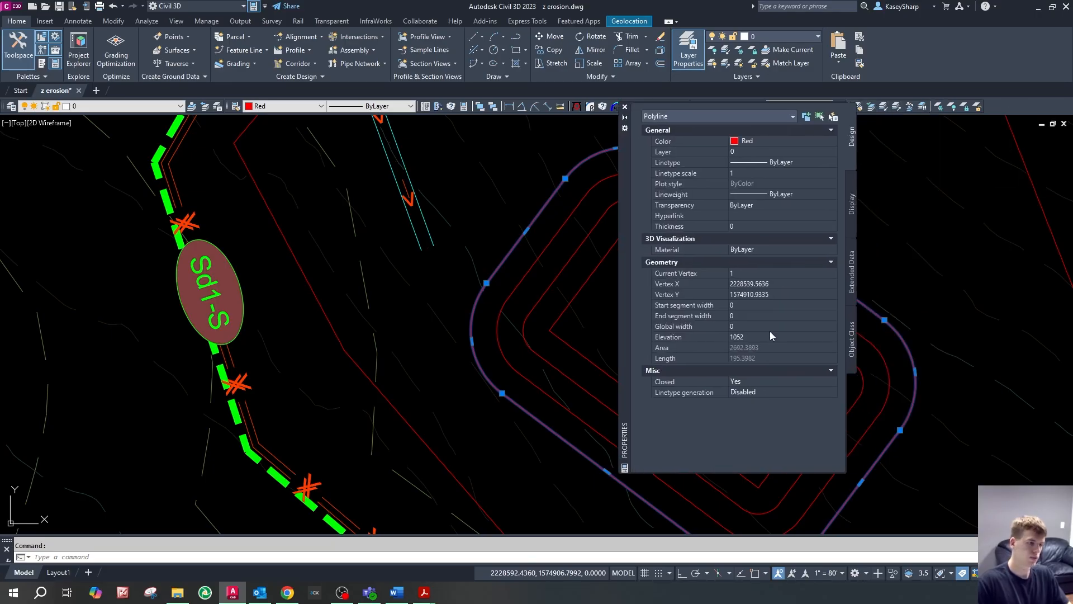
key("Escape")
left_click(551, 240)
key("Escape")
key("ctrl+1")
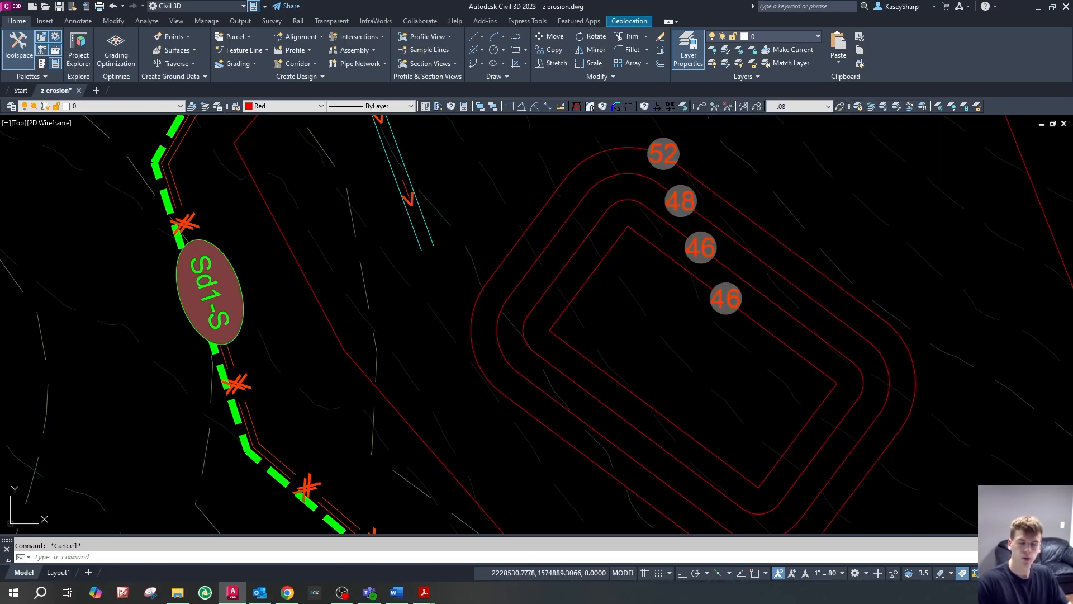
- Run Stage Storage with the basin defined from polylines, using all four nested contours, and read the cumulative volumes
scroll(563, 269, "down", 3)
scroll(587, 280, "up", 2)
scroll(628, 353, "down", 2)
scroll(555, 290, "up", 4)
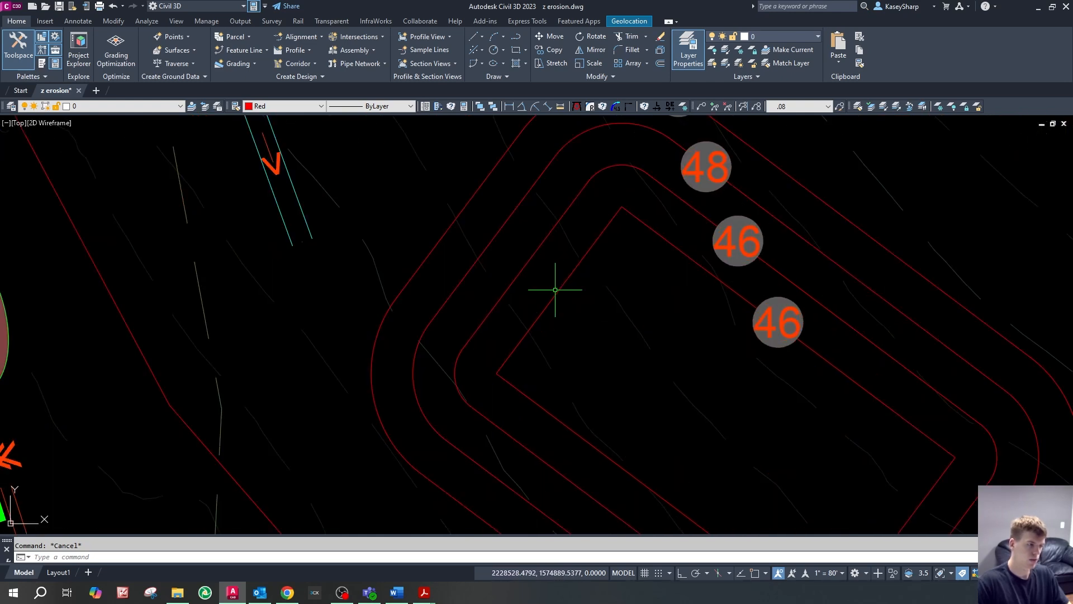
scroll(587, 280, "down", 2)
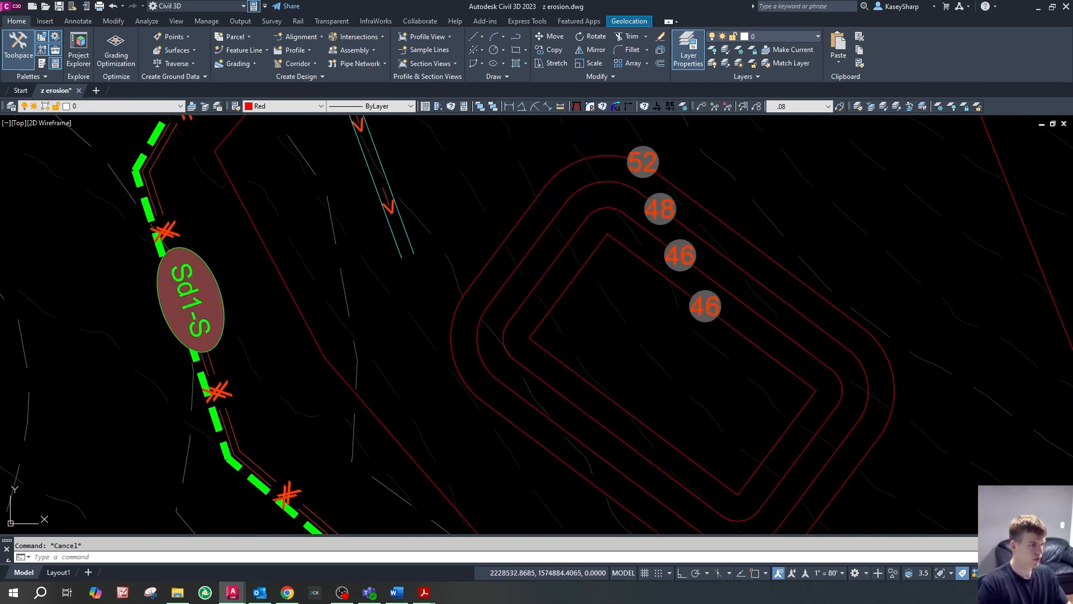
key("Return")
left_click_drag(464, 198, 389, 71)
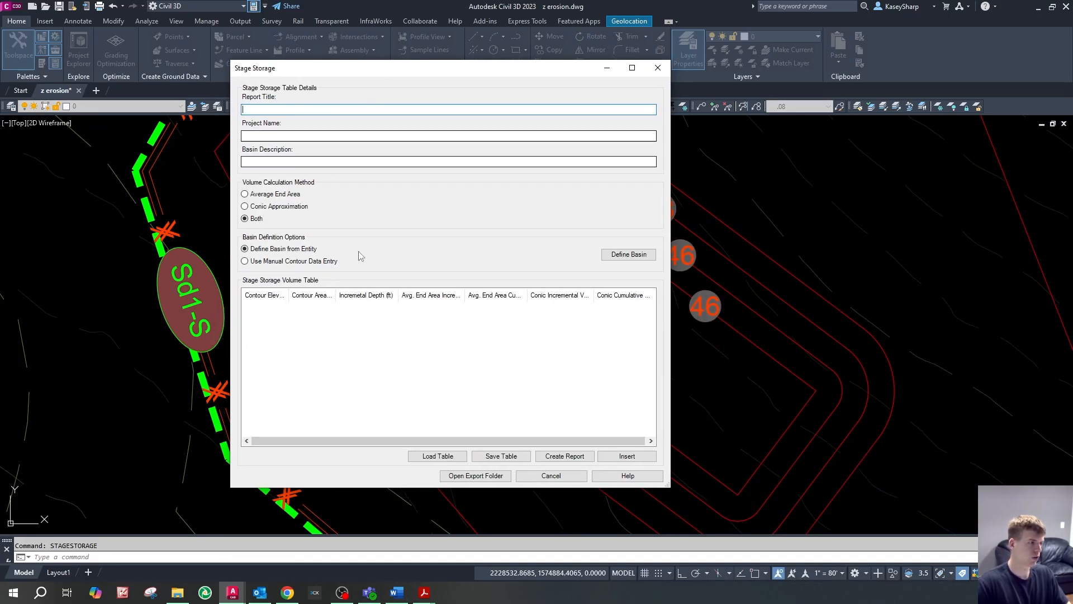
left_click(629, 255)
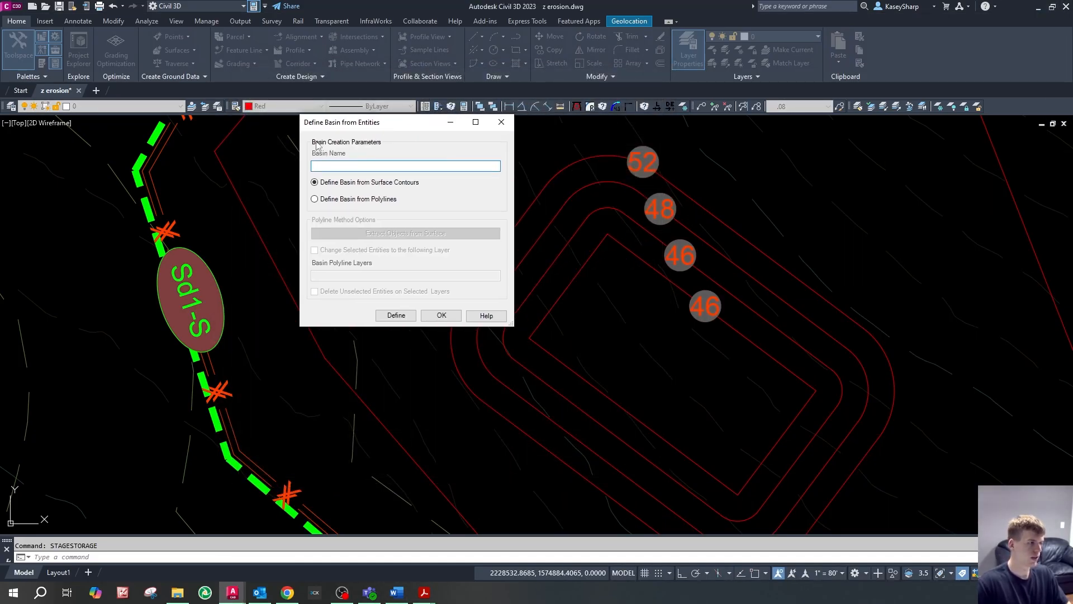
left_click(315, 200)
left_click(396, 315)
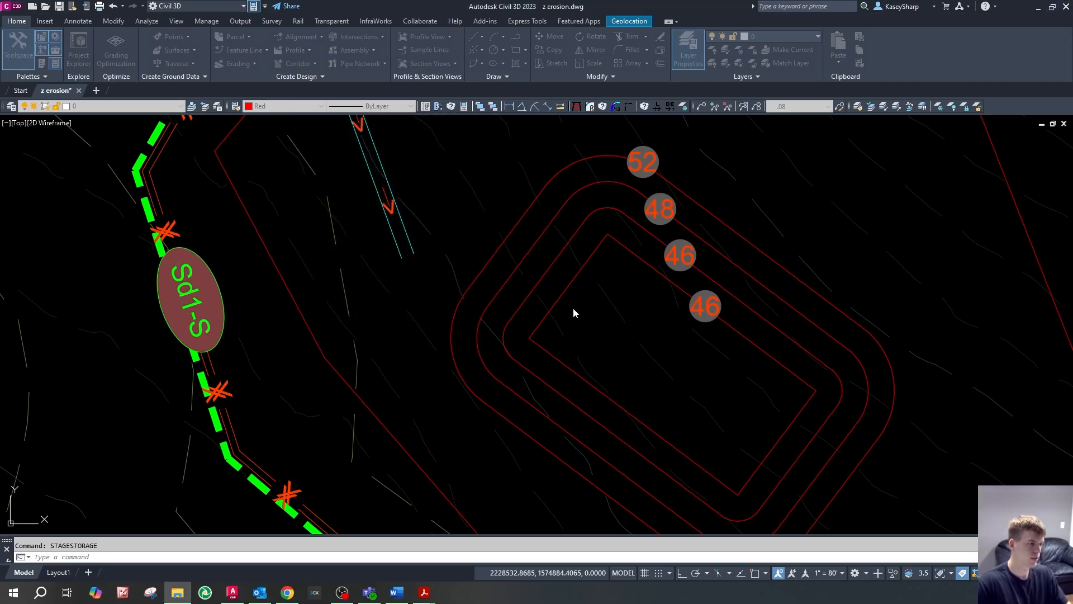
scroll(586, 286, "up", 2)
left_click(571, 298)
left_click_drag(508, 244, 467, 162)
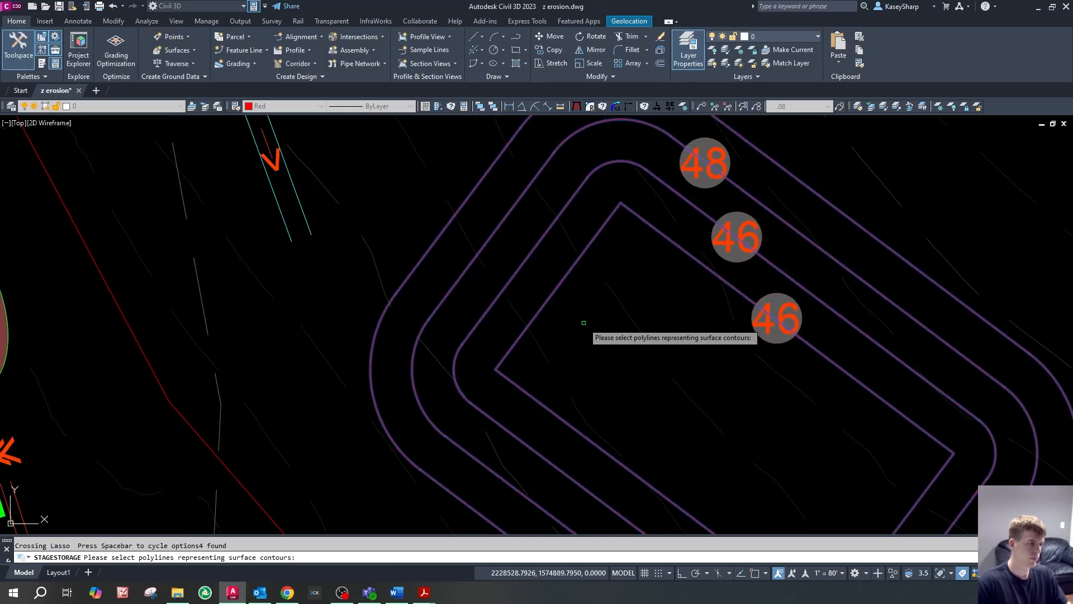
key("Return")
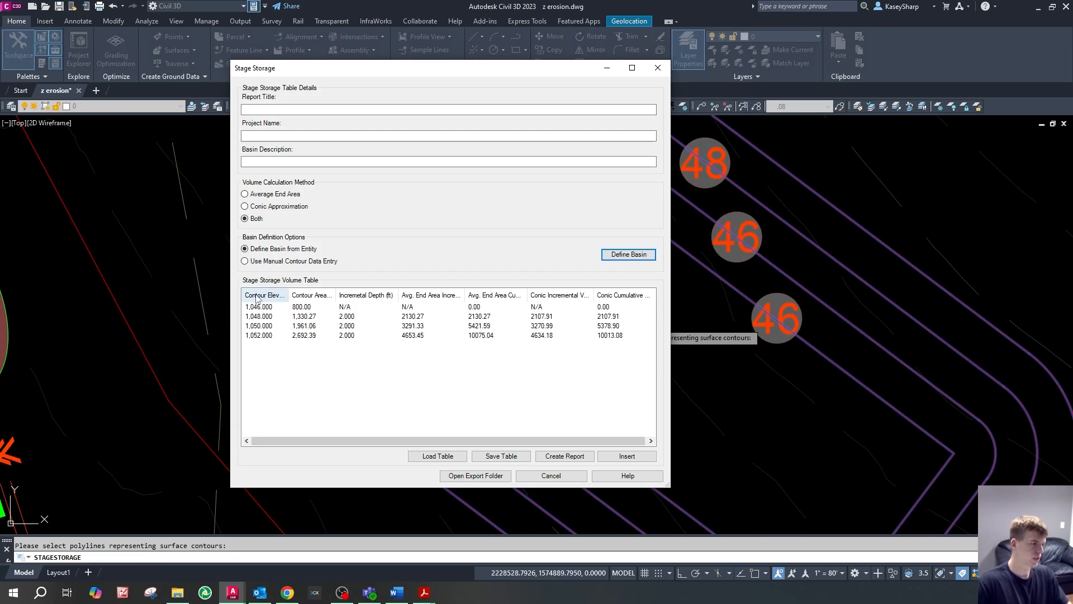
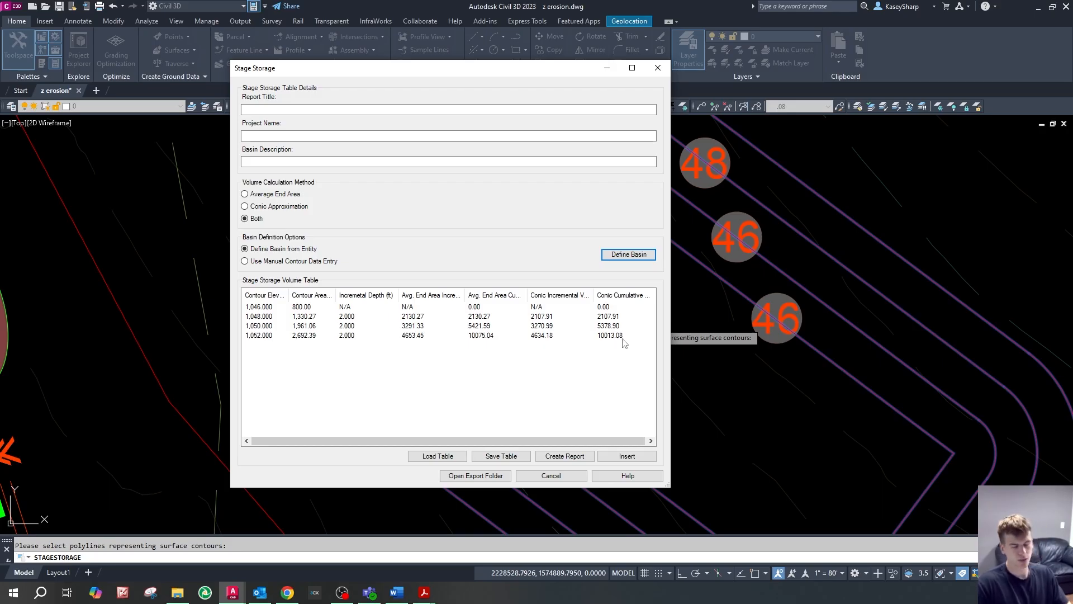
- Delete the three outer contours and stretch the basin bottom rectangle's southeast end outward to an area of 1,000 sq ft
left_click_drag(542, 268, 473, 163)
key("Delete")
middle_click_drag(843, 376, 740, 313)
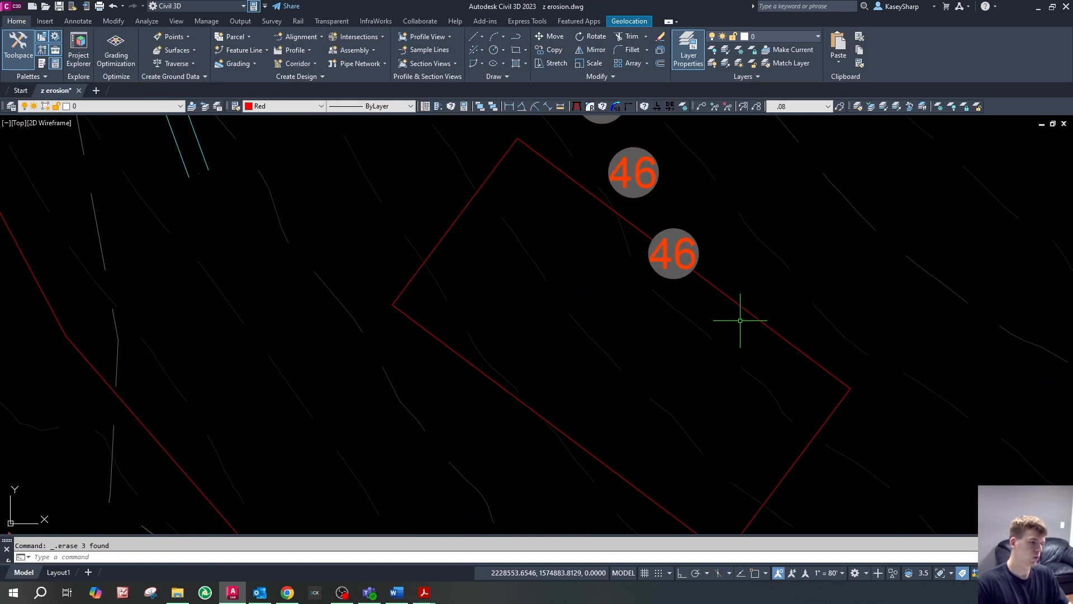
scroll(643, 283, "down", 2)
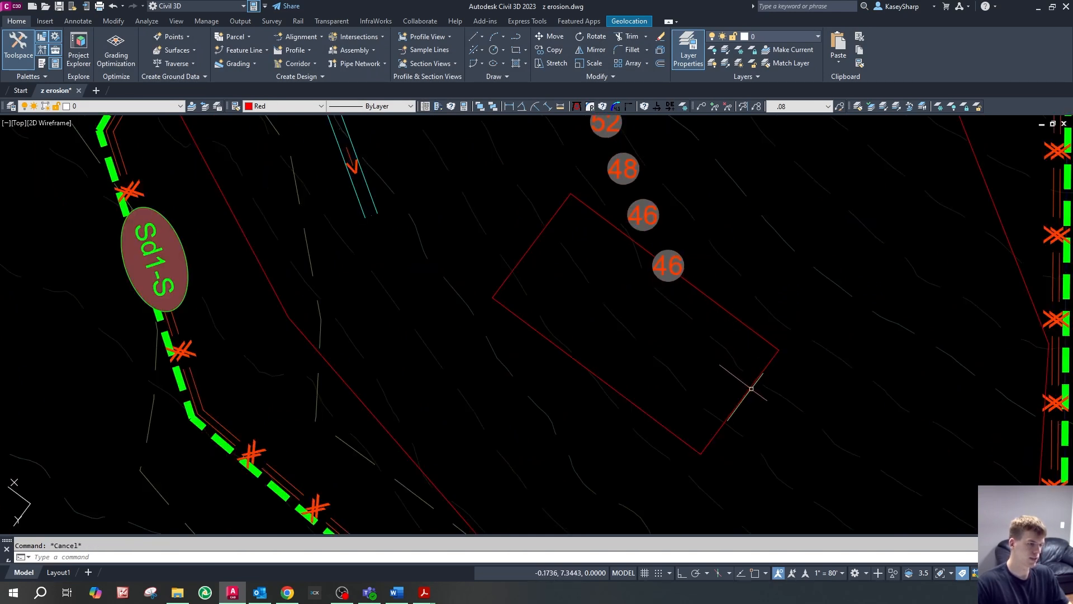
left_click(744, 404)
left_click(740, 402)
key("F8")
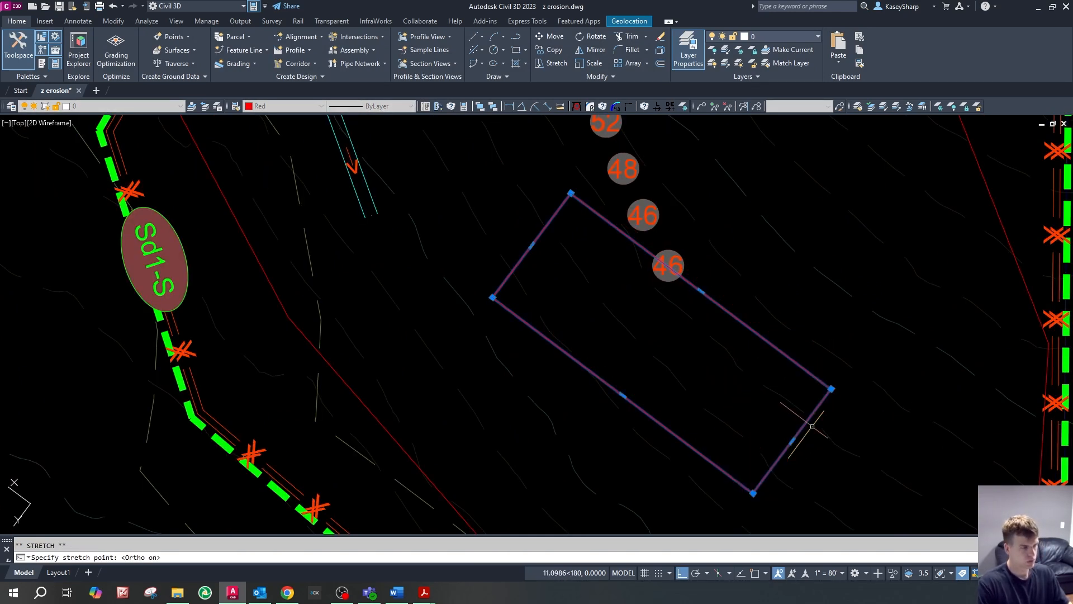
key("Escape")
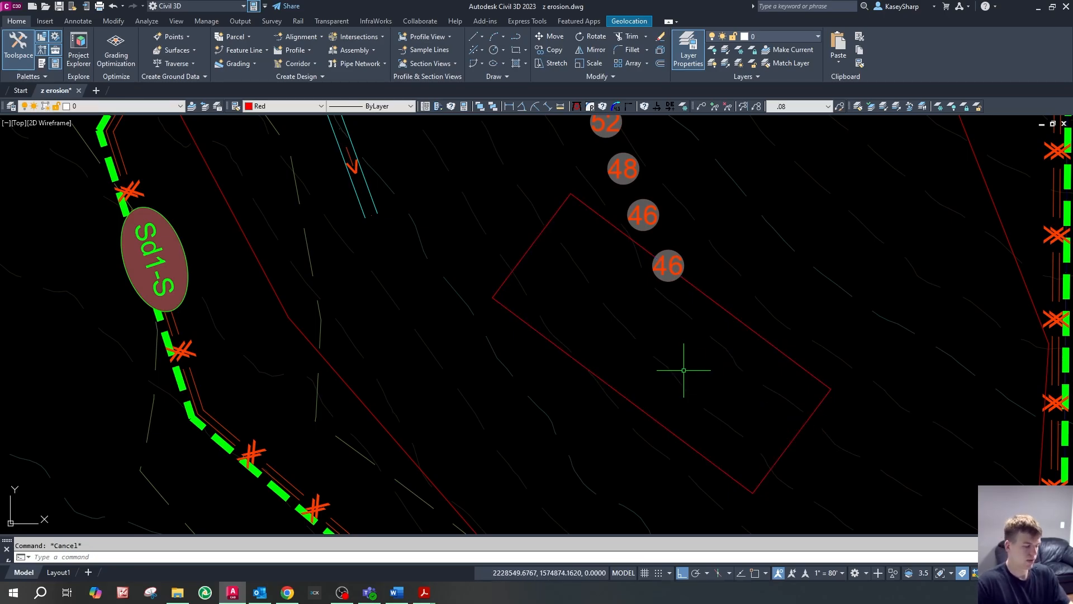
- Offset the lengthened bottom rectangle outward three times at a distance of 4, using the Multiple option
type("o")
key("Return")
key("Return")
left_click(535, 242)
type("m")
key("Return")
left_click(487, 194)
left_click(481, 189)
left_click(480, 210)
key("Escape")
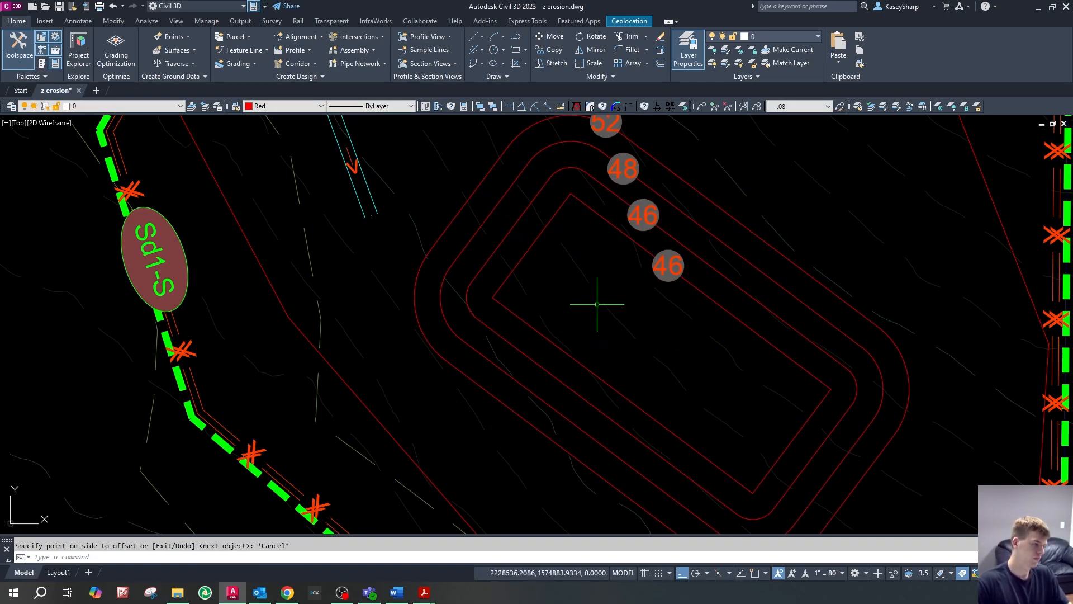
- Assign elevations to the lengthened basin's four contours, from 1046 at the bottom to 1052 at the outermost, at an interval of 2
type("chelev")
key("Return")
left_click(535, 261)
left_click(472, 162)
type("10")
key("Return")
type("2")
key("Return")
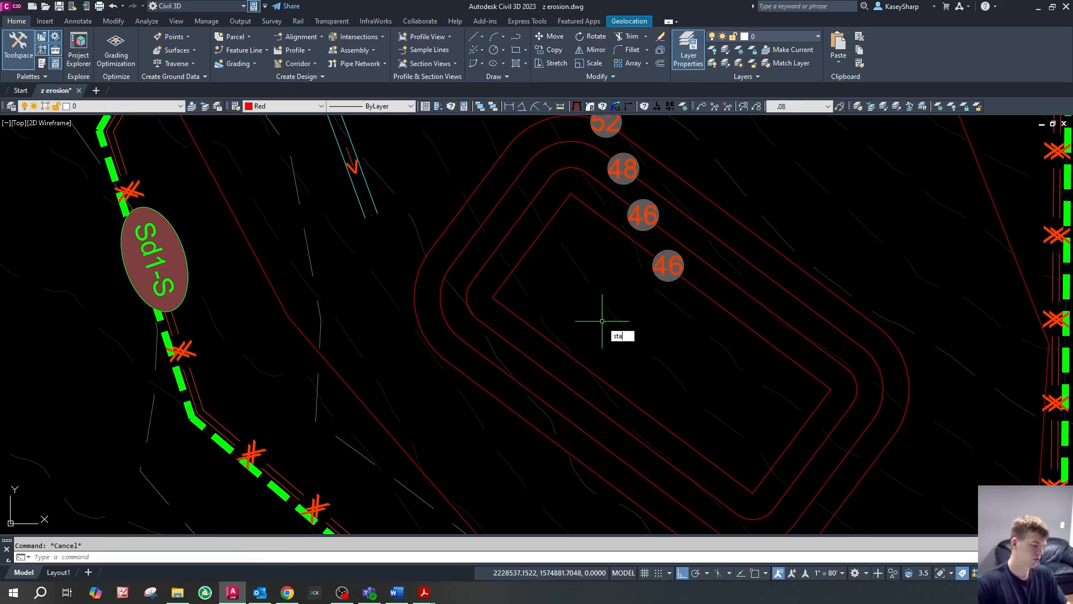
- Try to define the Stage Storage basin from the four lengthened contour polylines
key("Return")
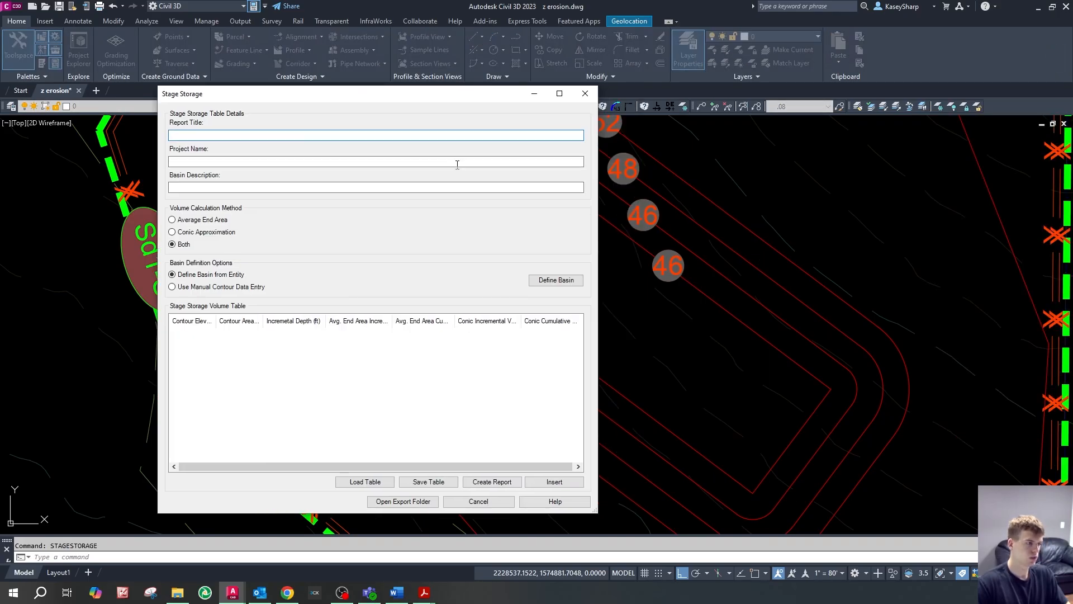
left_click(553, 280)
left_click(325, 161)
scroll(534, 157, "up", 2)
mouse_move(524, 303)
left_mouse_down()
mouse_move(436, 175)
mouse_move(442, 168)
left_mouse_up()
key("Return")
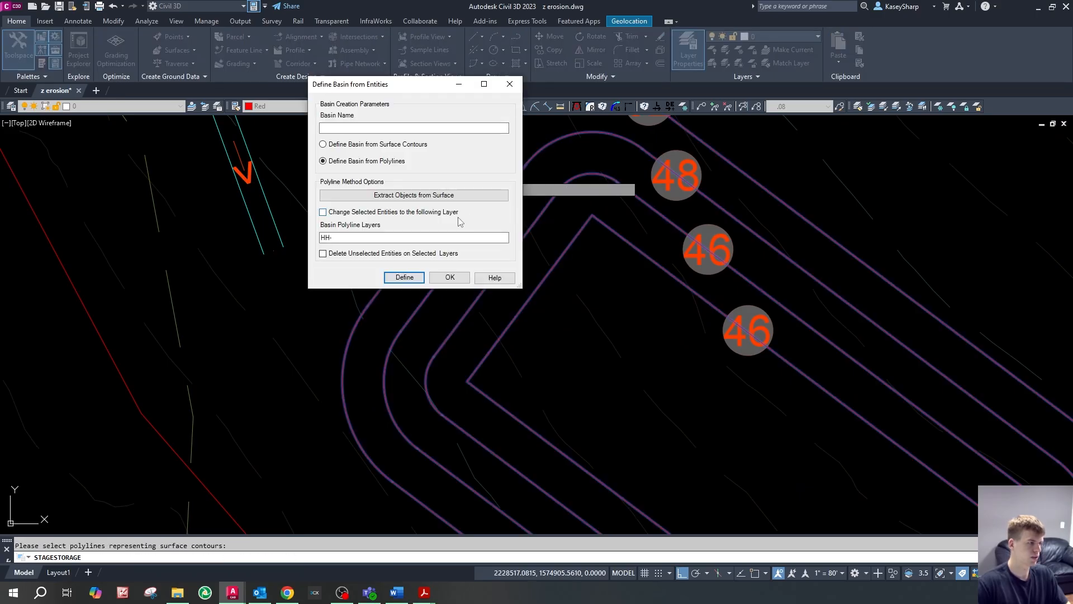
left_click(423, 278)
mouse_move(548, 311)
left_mouse_down()
mouse_move(439, 175)
mouse_move(443, 186)
left_mouse_up()
key("Return")
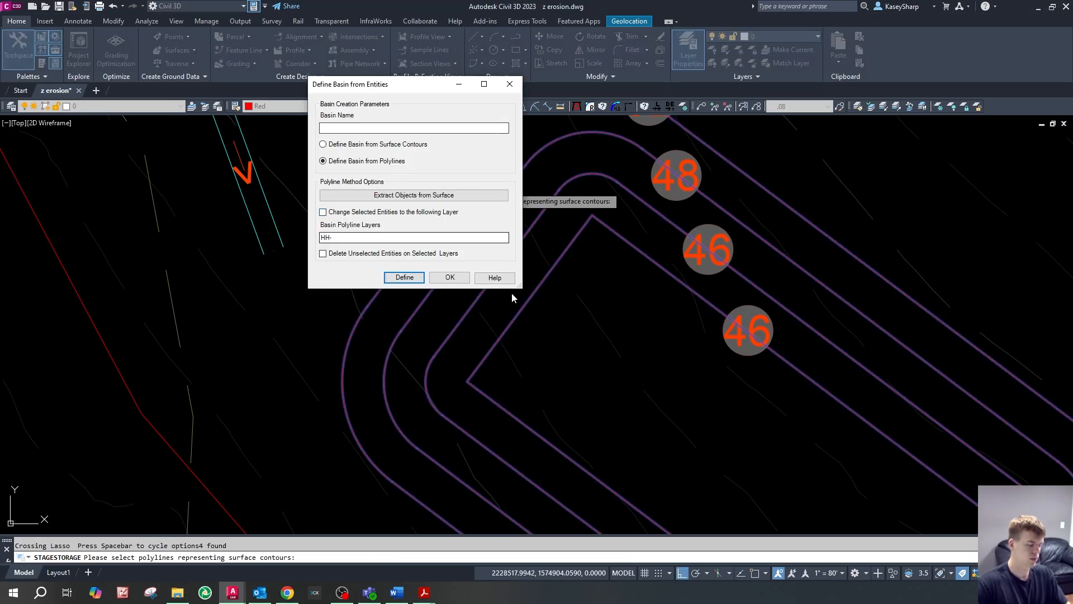
key("Escape")
key("Escape")
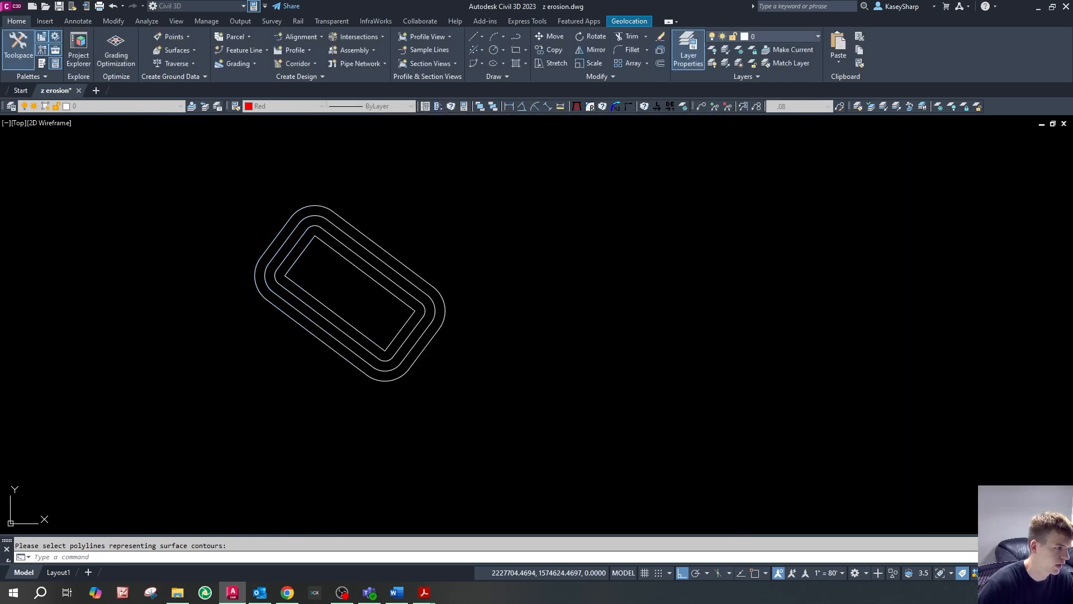
- Run Stage Storage on the four white polylines of the separate basin copy and read the cumulative volumes
scroll(612, 379, "down", 5)
scroll(645, 395, "up", 8)
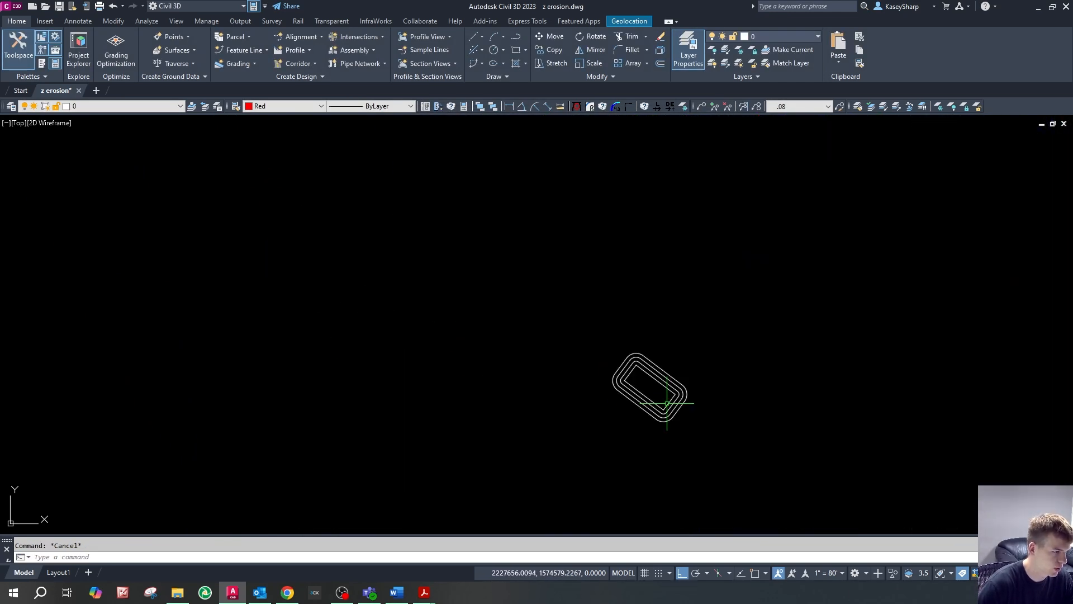
key("Return")
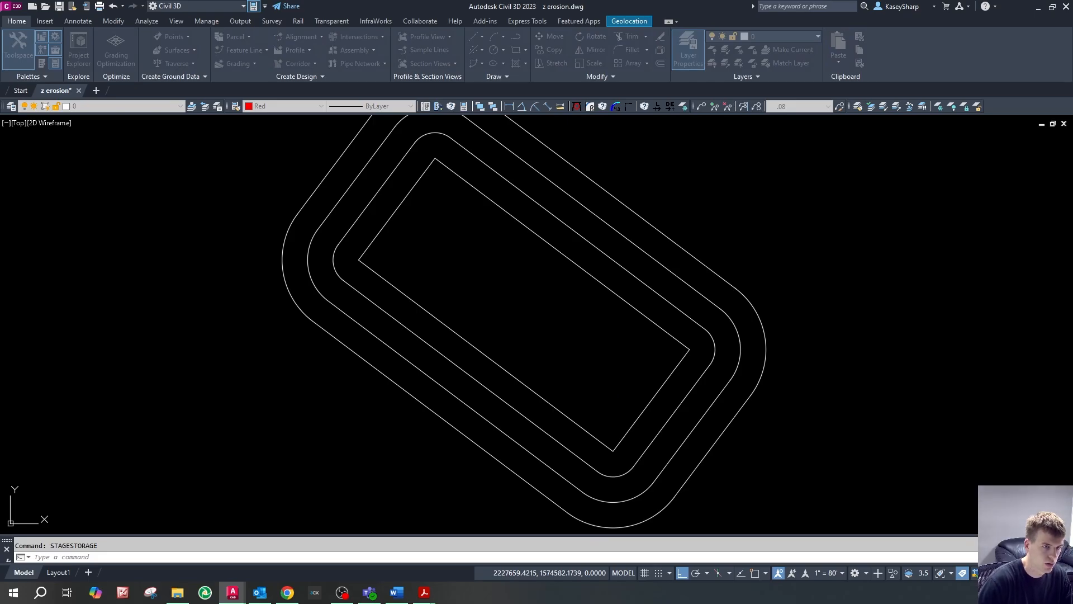
left_click(414, 240)
left_click(216, 175)
key("Return")
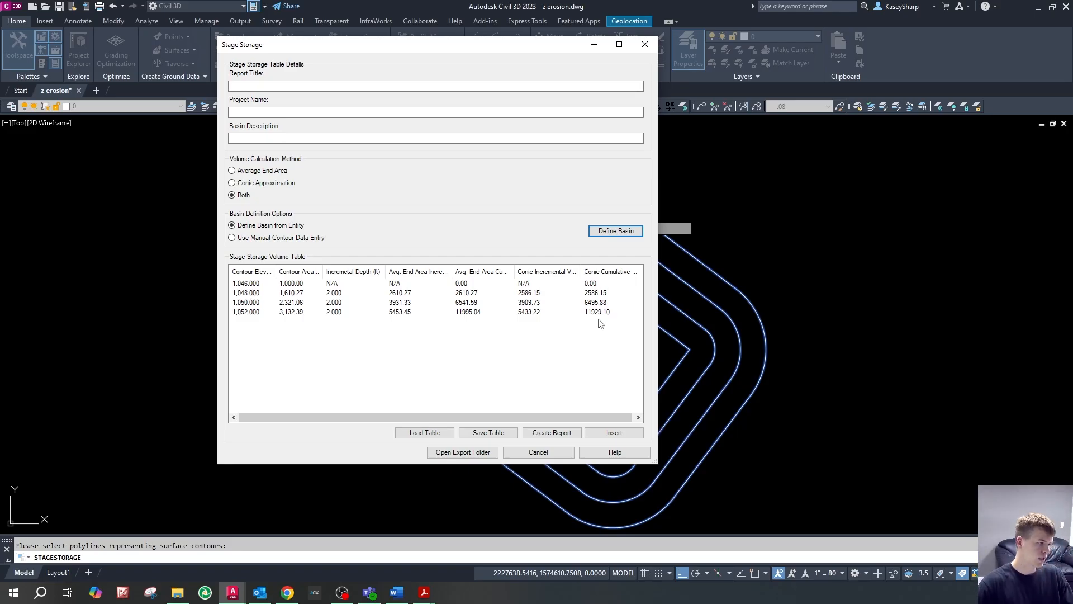
key("Escape")
- Delete the four white polylines of the separate basin copy
left_click(474, 278)
left_click(369, 378)
key("Delete")
- Set the label on the first contour outside the basin bottom to 48 and the label on the next one outward to 50
scroll(363, 376, "down", 12)
scroll(428, 358, "up", 10)
scroll(463, 250, "up", 6)
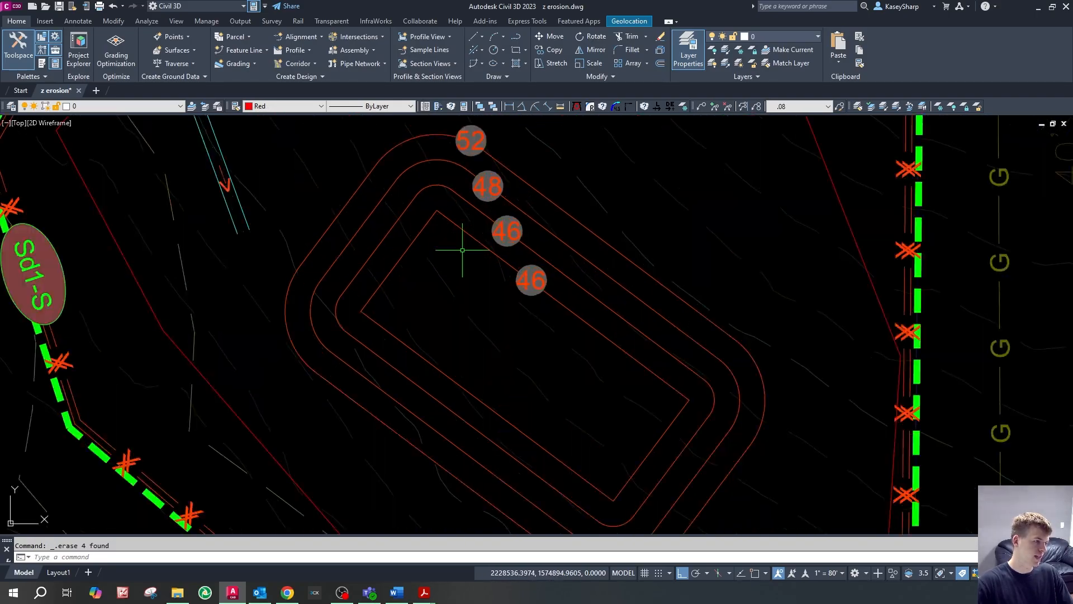
middle_click_drag(462, 250, 451, 278)
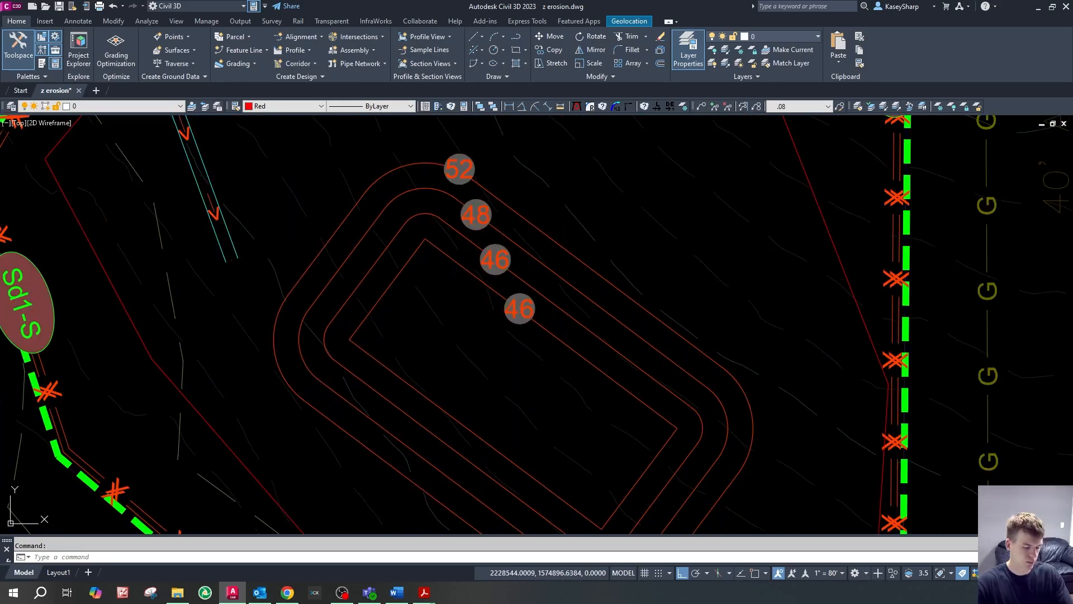
double_click(495, 260)
type("48")
left_click(513, 366)
double_click(477, 214)
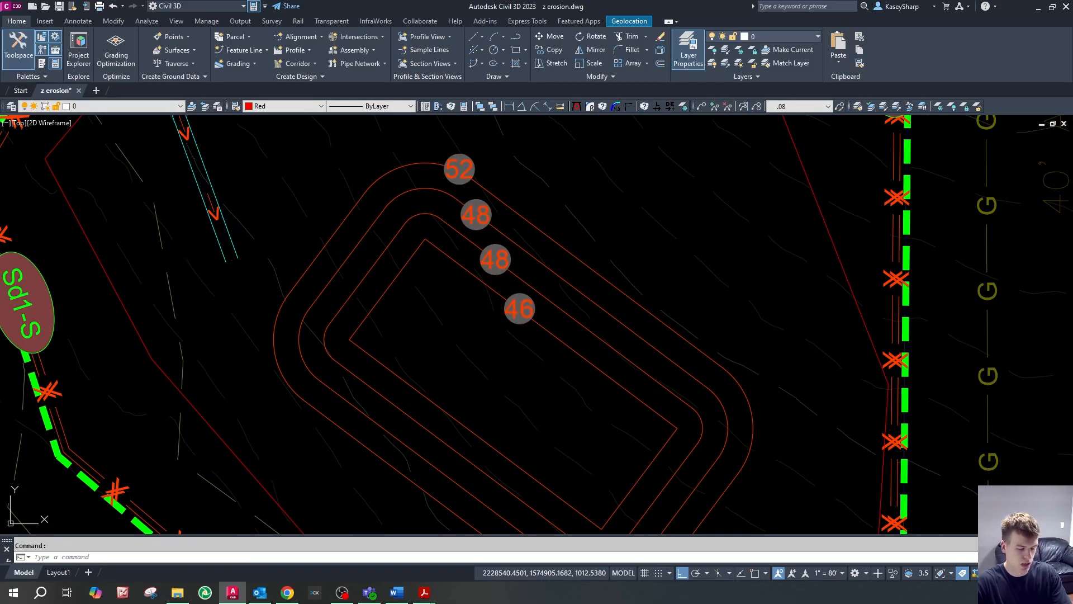
left_click(519, 367)
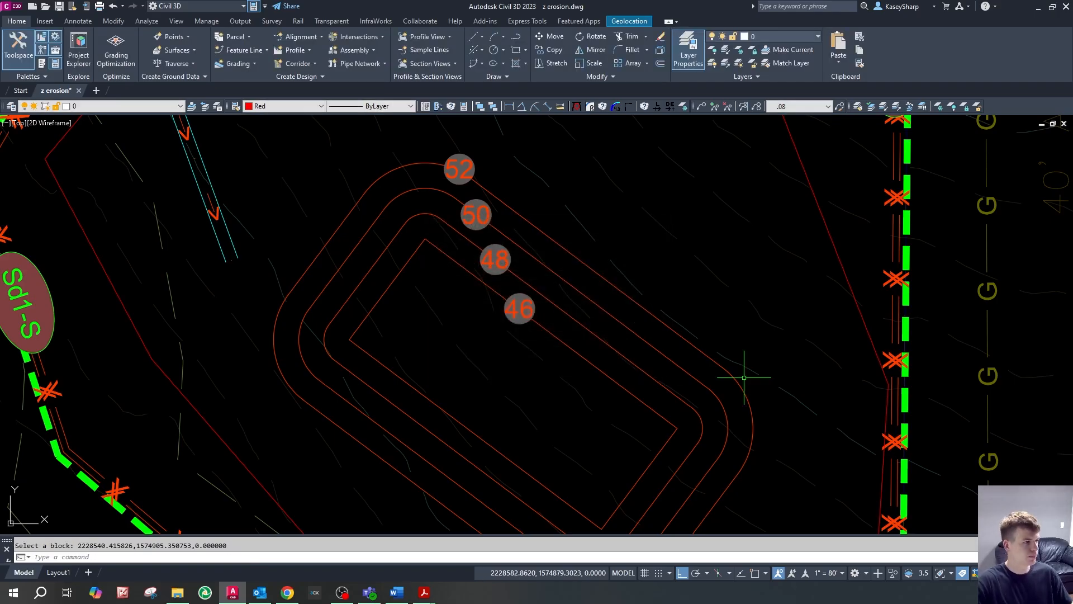
scroll(689, 298, "down", 2)
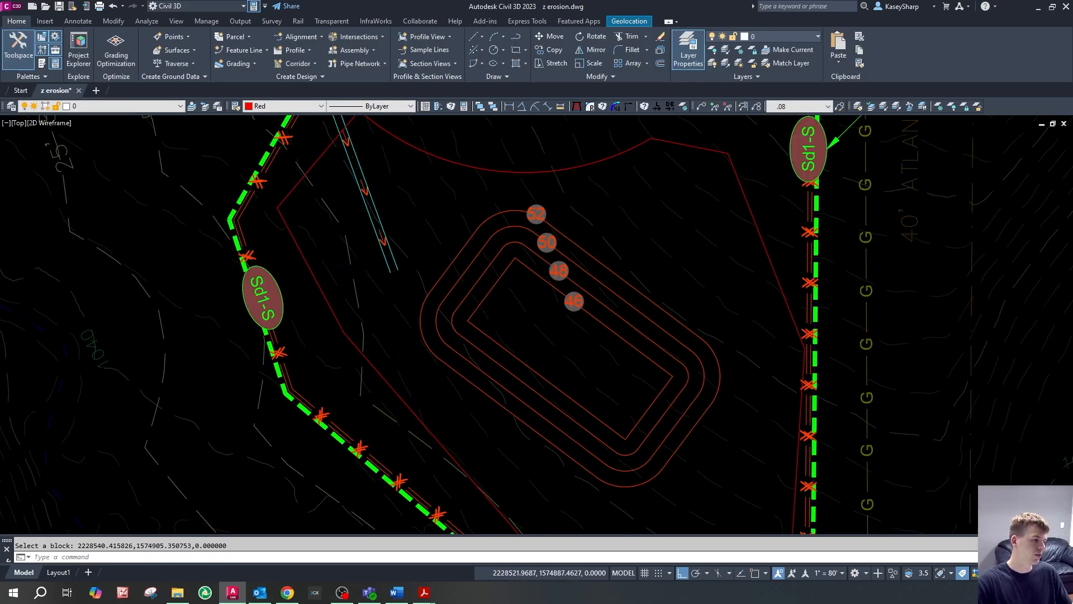
scroll(480, 304, "down", 2)
scroll(444, 317, "up", 5)
left_click(437, 323)
key("Escape")
scroll(712, 255, "up", 2)
left_click(689, 315)
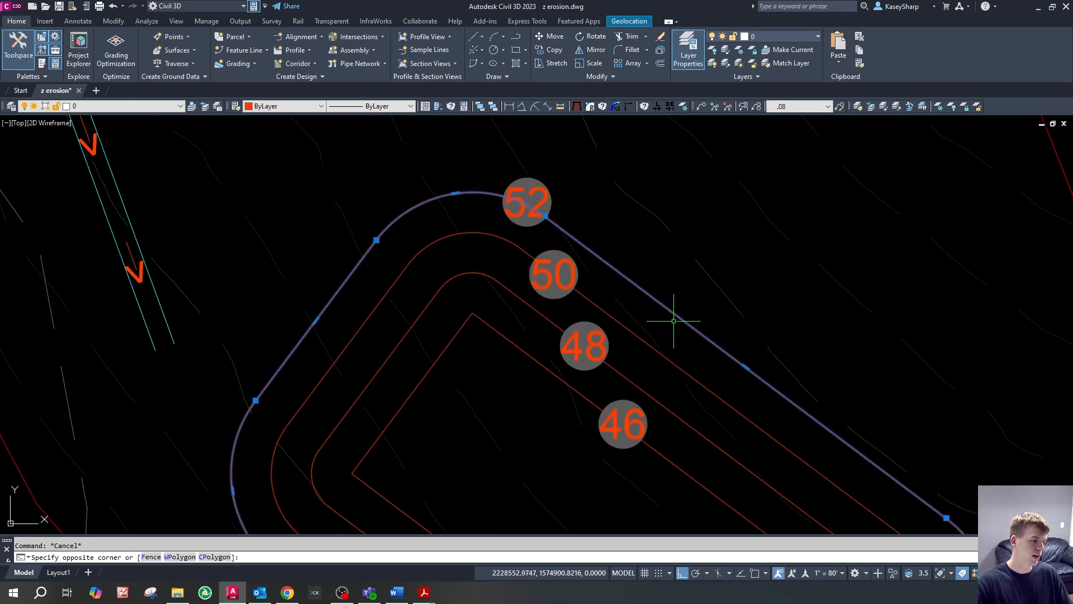
scroll(694, 350, "down", 3)
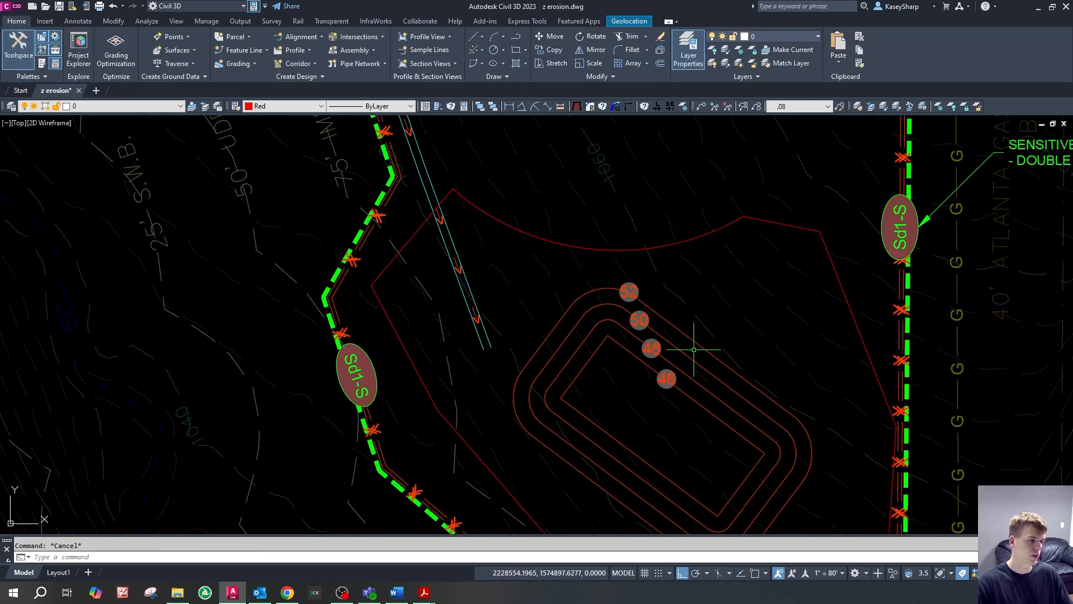
scroll(602, 171, "up", 2)
scroll(709, 354, "down", 2)
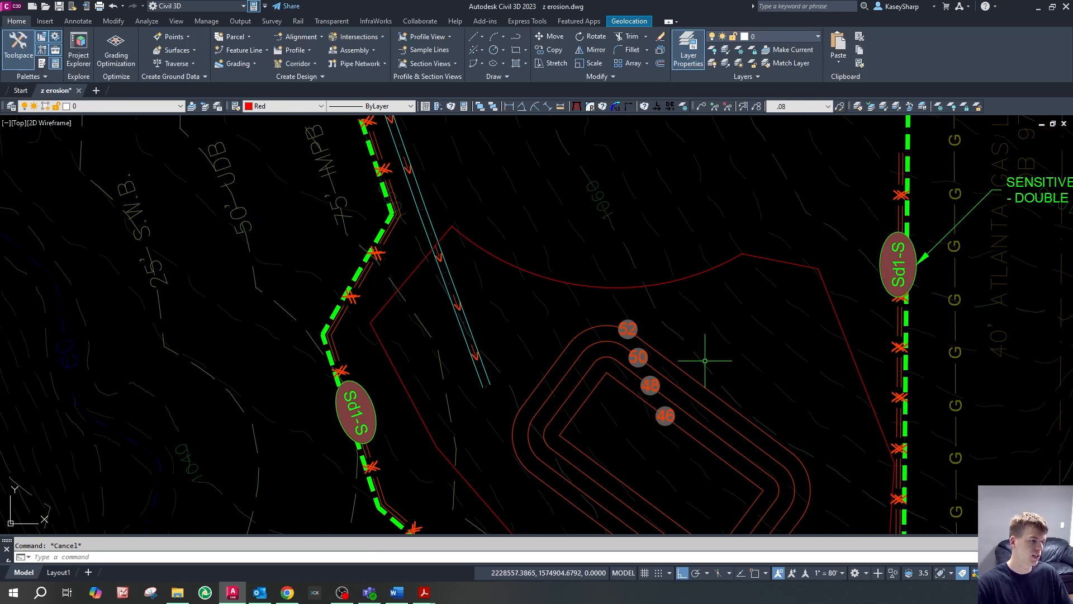
scroll(699, 368, "up", 4)
scroll(657, 312, "down", 1)
scroll(643, 341, "up", 2)
type("pl")
key("Return")
scroll(537, 300, "down", 2)
key("Escape")
key("Escape")
type("pl")
key("Return")
left_click(466, 370)
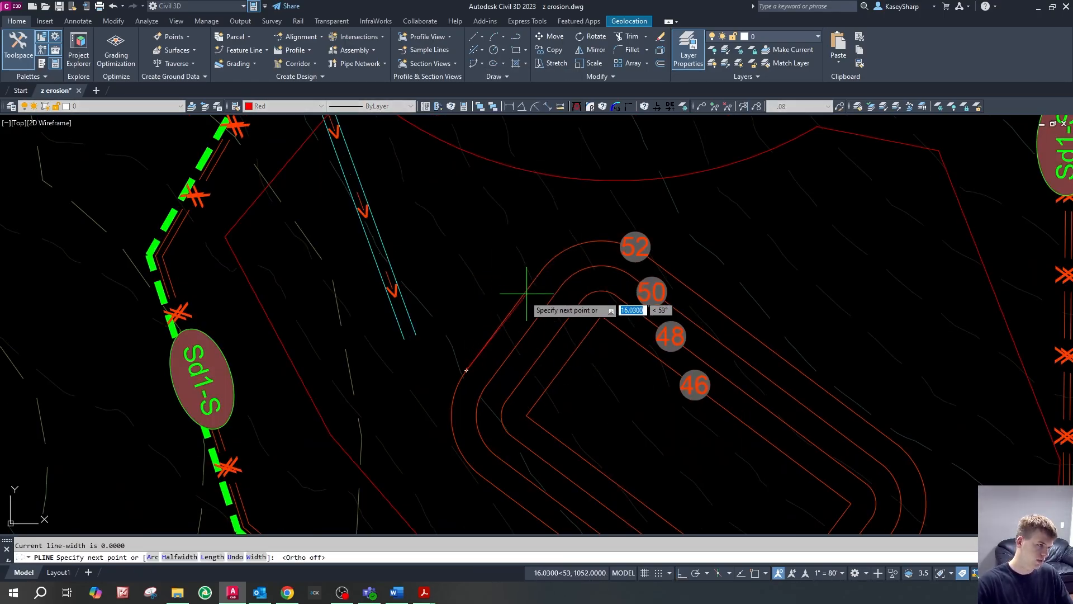
key("Escape")
- Set the object color to ByLayer and start a polyline with a second-point arc tracing the 52 contour's north corner
left_click(285, 105)
left_click(268, 116)
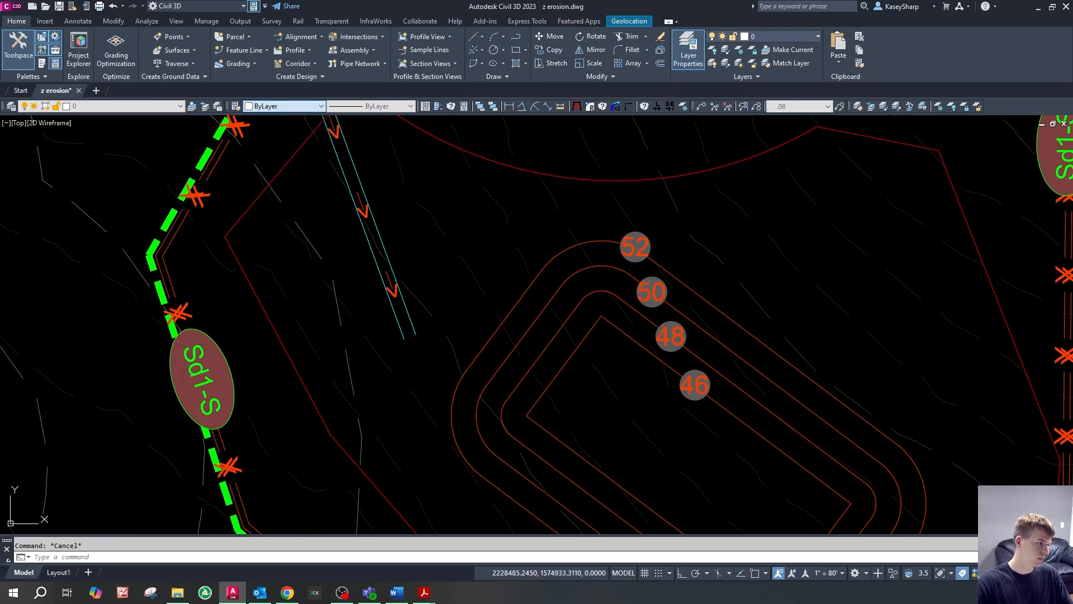
type("pl")
key("Return")
left_click(466, 370)
type("a")
key("Return")
type("s")
key("Return")
left_click(588, 242)
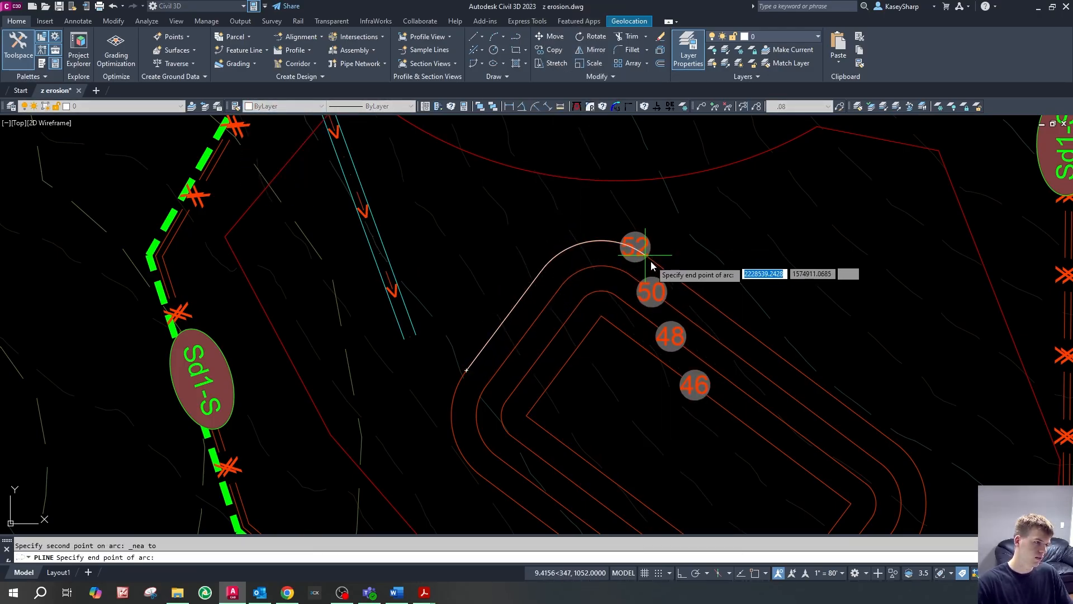
left_click(654, 263)
- Continue the polyline with a straight segment along the 52 contour's long northeast side to the start of the east corner
scroll(557, 223, "down", 6)
type("l")
key("Return")
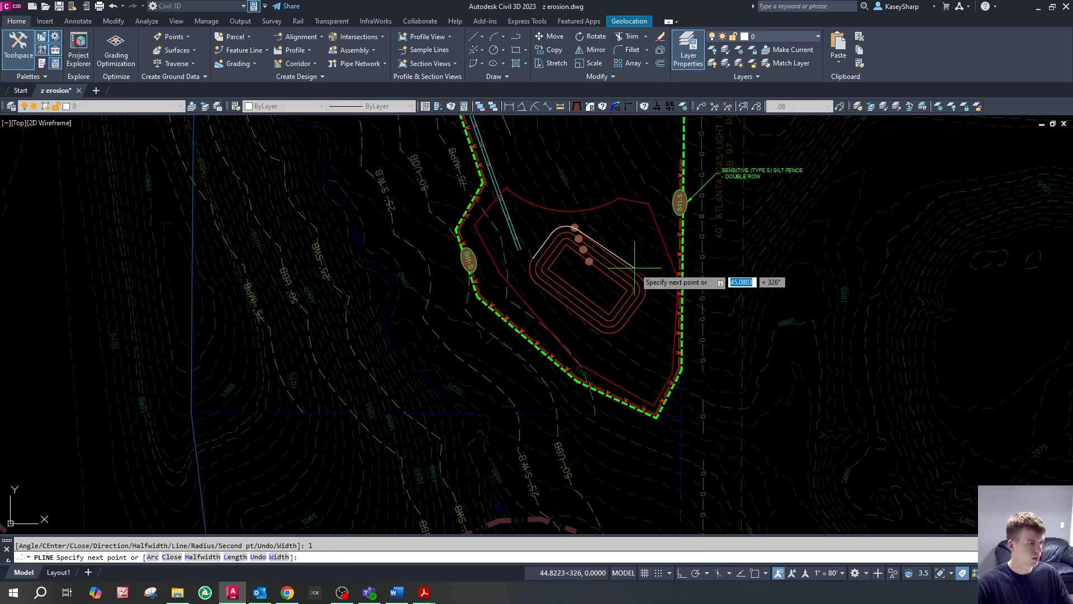
scroll(633, 266, "up", 6)
key("shift+e")
left_click(635, 274)
scroll(671, 291, "down", 3)
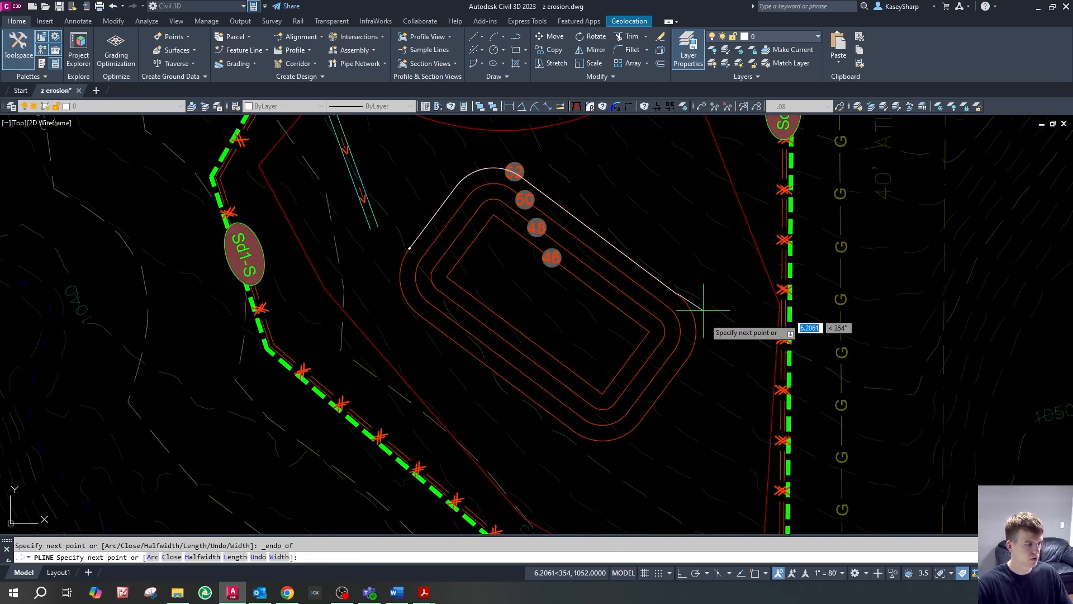
- Trace the 52 contour's east corner with a second-point arc ending at the corner's endpoint
type("a")
key("Return")
scroll(695, 311, "up", 5)
type("s")
key("Return")
right_click(695, 321, "shift")
key("r")
left_click(696, 325)
right_click(690, 381, "shift")
key("e")
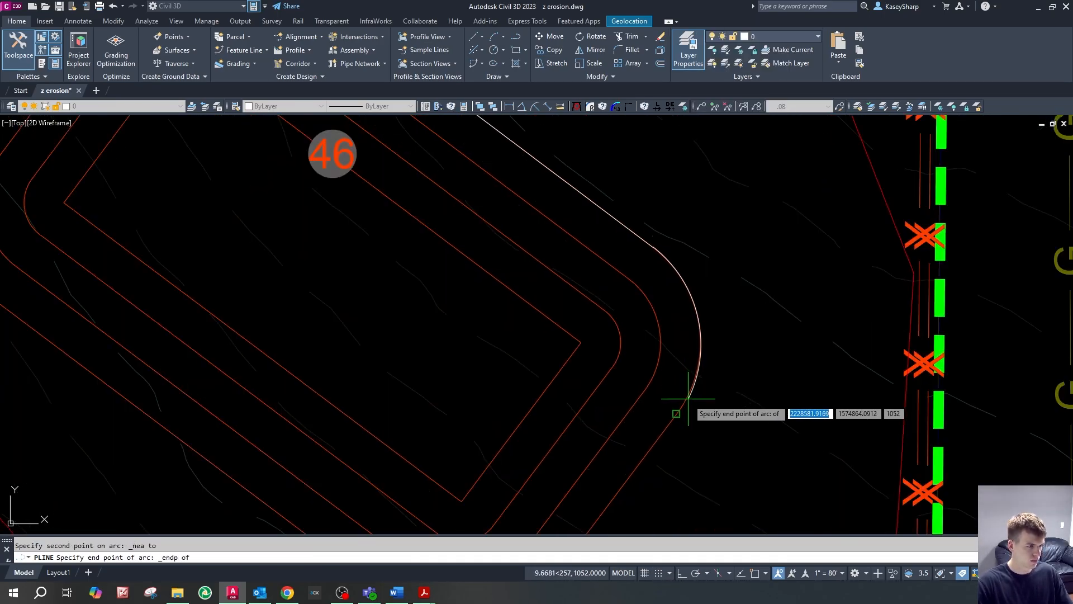
left_click(688, 398)
- Finish the traced polyline with a straight segment partway along the 52 contour's southeast side
type("l")
key("Return")
right_click(644, 484, "shift")
key("e")
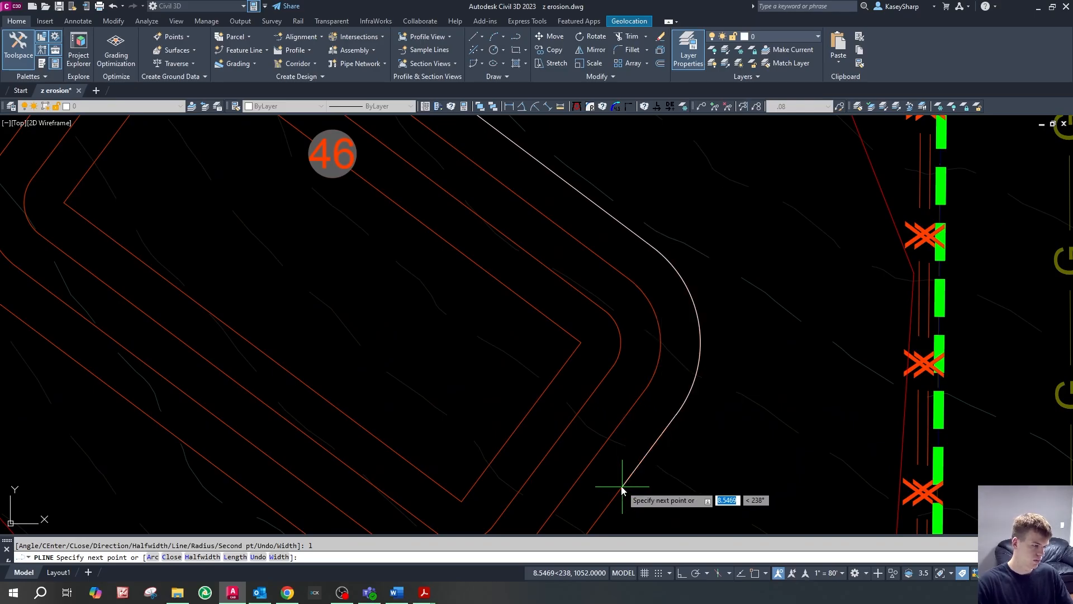
left_click(619, 490)
key("Escape")
- Offset the traced polyline outward four times at a spacing of 4 using the Multiple option
type("o")
key("Return")
key("Return")
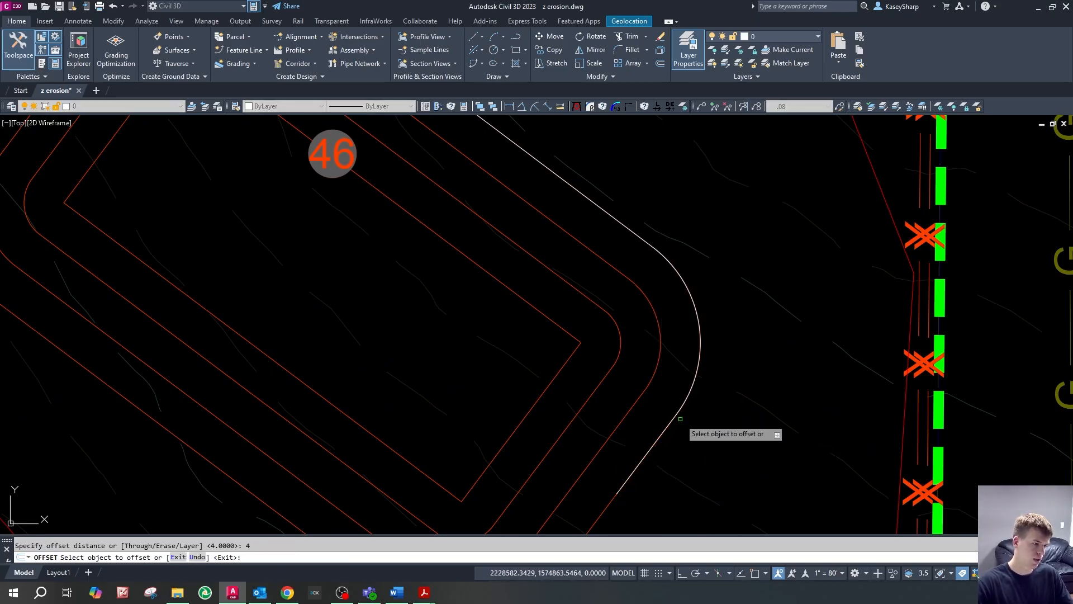
left_click(673, 420)
scroll(687, 447, "down", 3)
type("m")
key("Return")
scroll(690, 376, "up", 2)
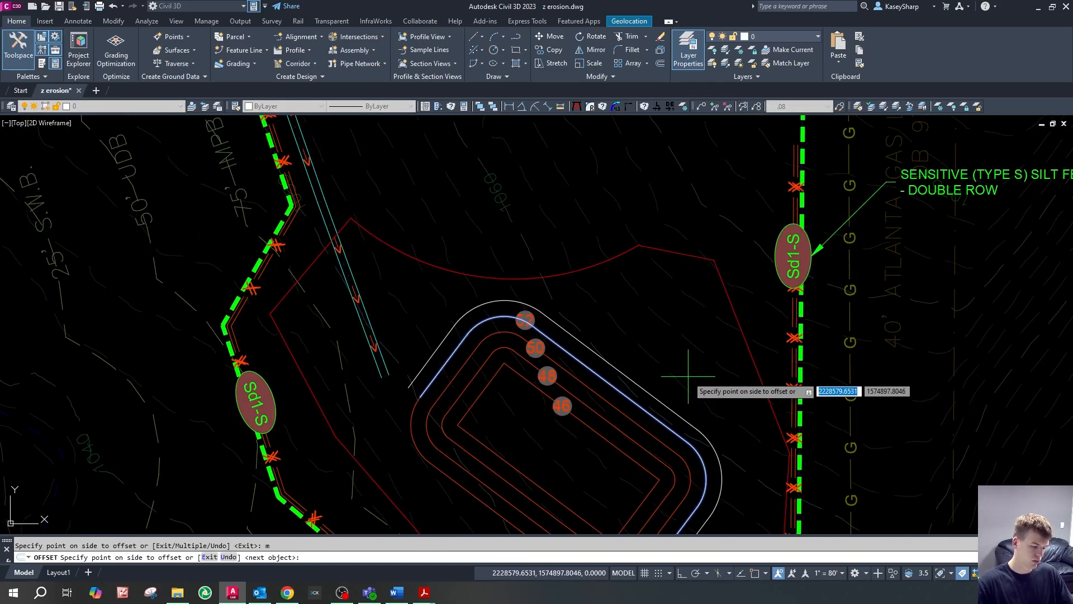
left_click(693, 383)
left_click(717, 362)
left_click(713, 347)
left_click(699, 348)
key("Escape")
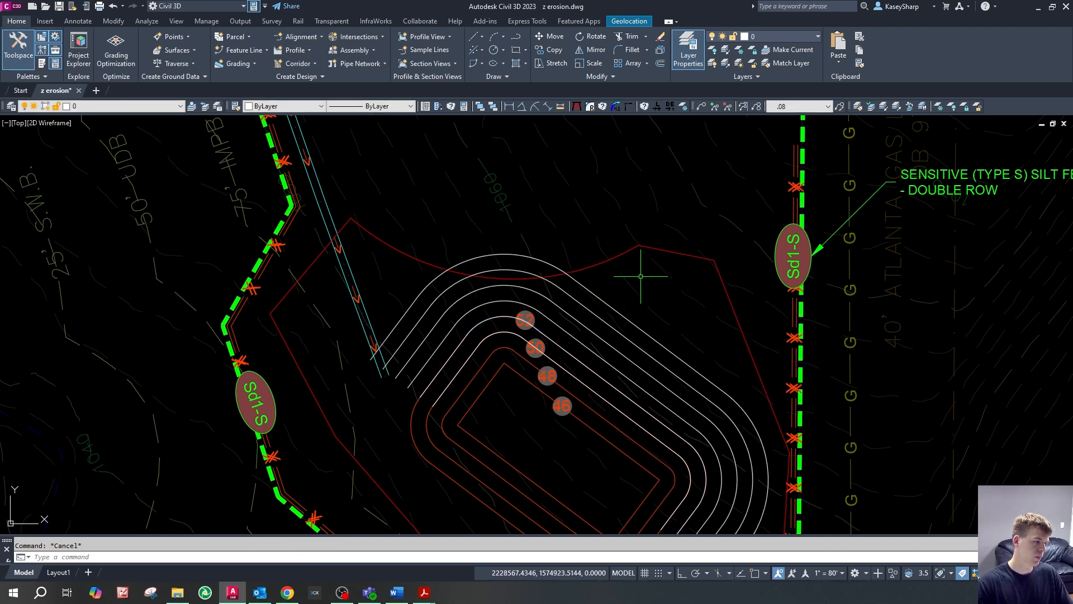
- Open the 24322 CD drawing, run the CS command, and bring up the basin area
middle_click_drag(642, 270, 656, 253)
scroll(642, 283, "up", 2)
scroll(652, 279, "down", 2)
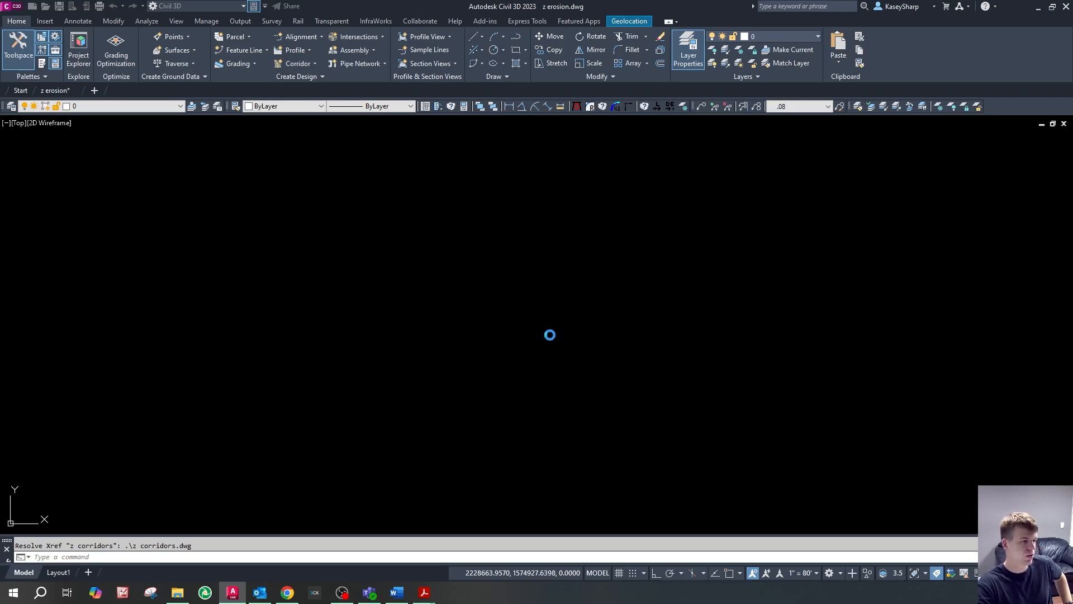
scroll(583, 342, "down", 5)
type("cs")
key("Return")
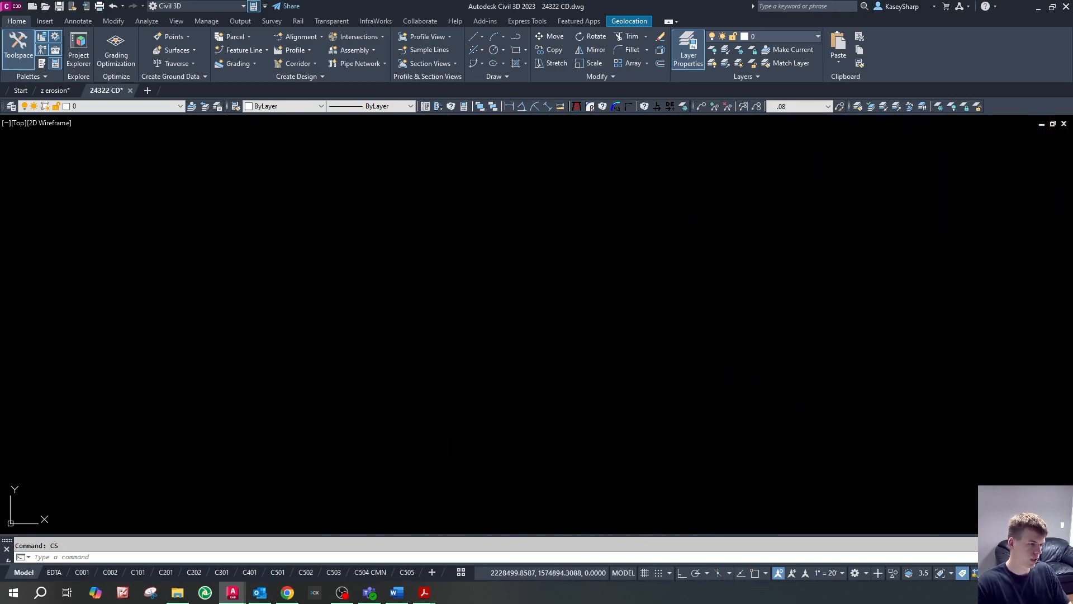
scroll(621, 398, "up", 2)
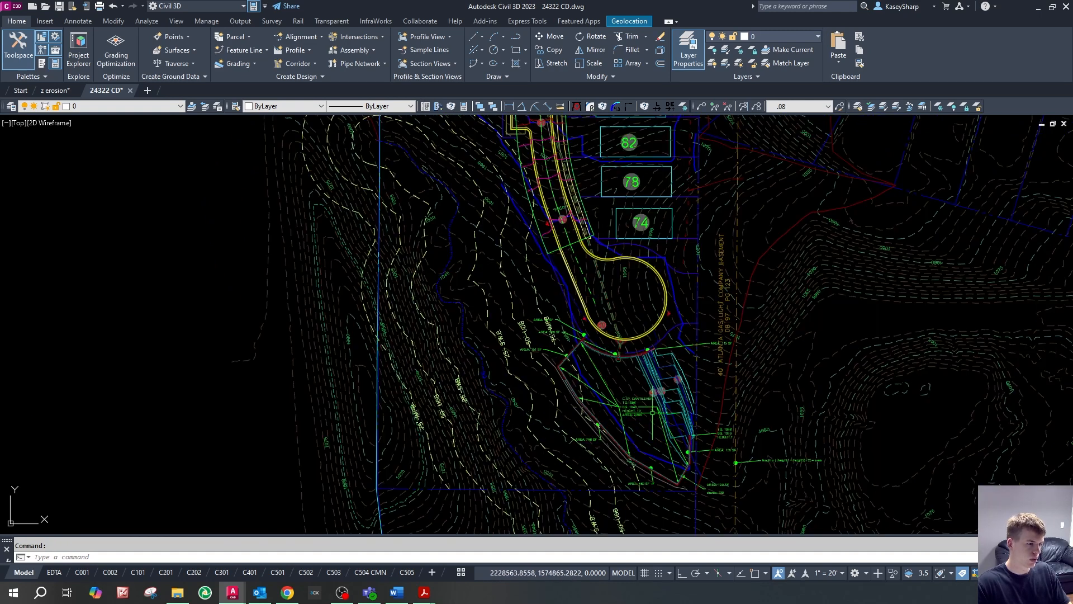
scroll(663, 326, "up", 6)
- Copy the existing topographic contours crossing the basin area, using 0,0 as the base point
mouse_move(640, 235)
left_mouse_down()
mouse_move(509, 280)
mouse_move(459, 273)
left_mouse_up()
scroll(527, 209, "down", 4)
scroll(520, 358, "up", 4)
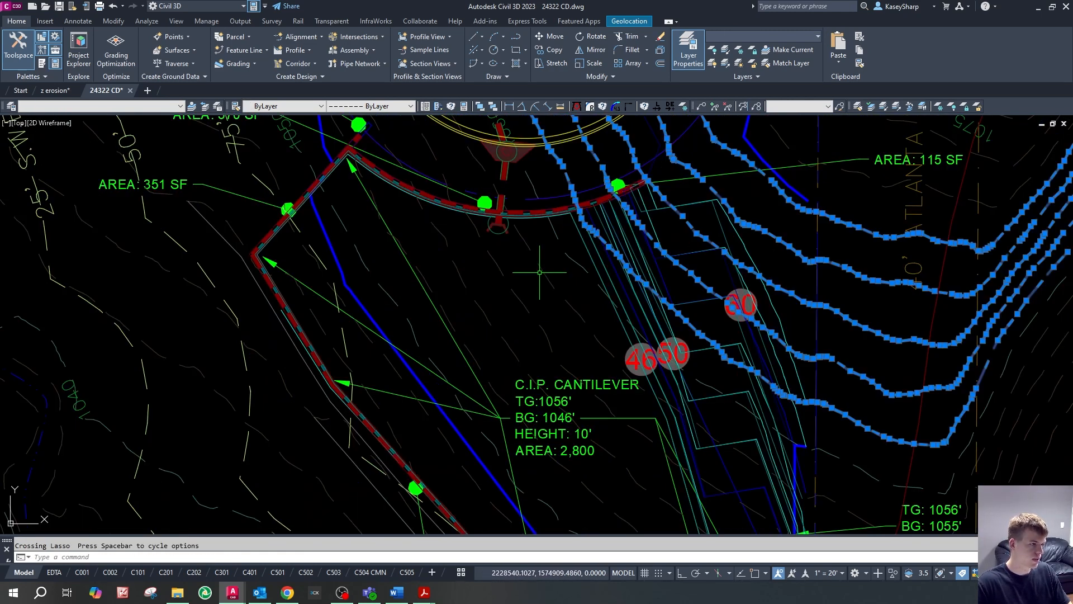
left_click_drag(566, 226, 458, 305)
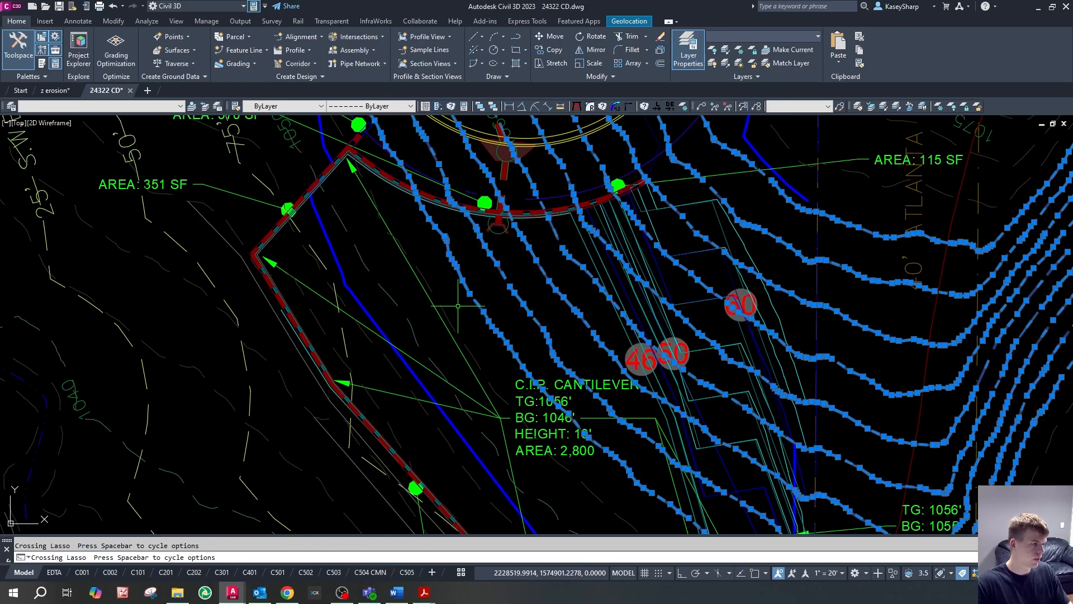
scroll(590, 311, "down", 4)
scroll(590, 311, "up", 4)
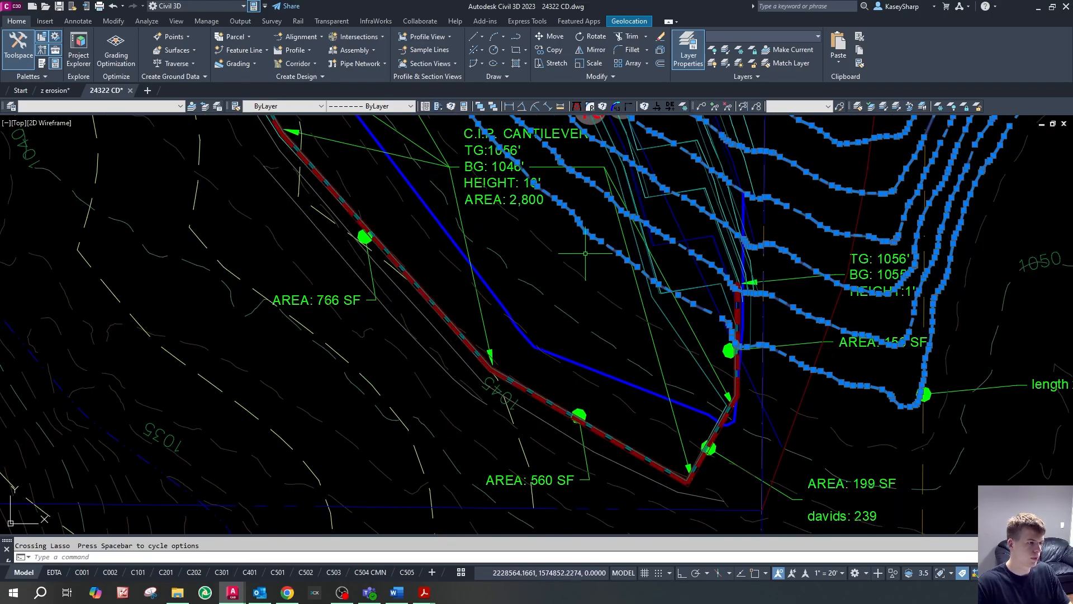
left_click_drag(585, 253, 541, 313)
left_click(616, 394)
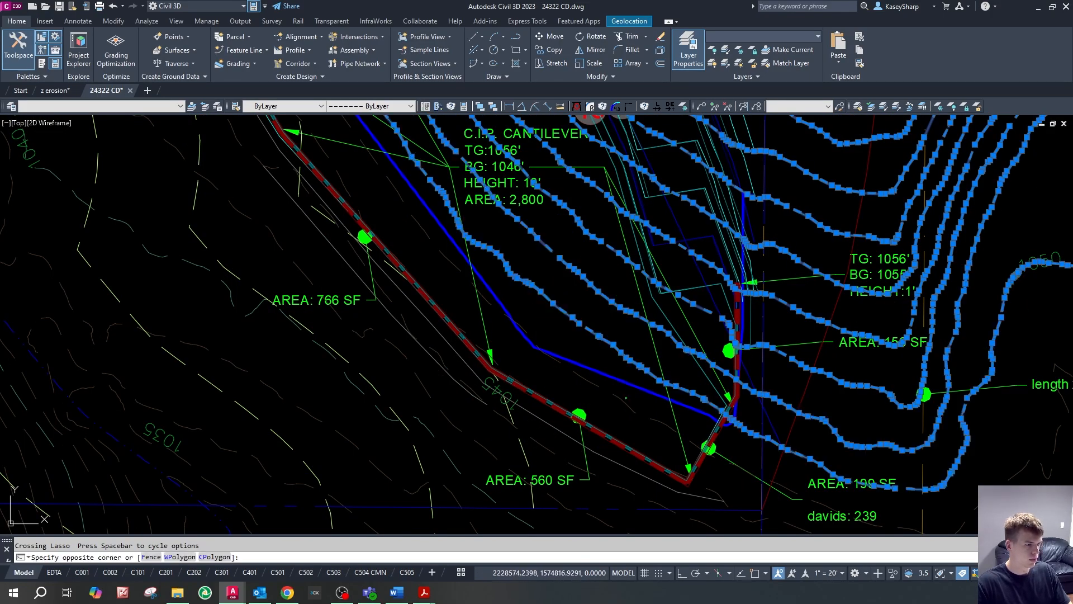
scroll(567, 406, "down", 4)
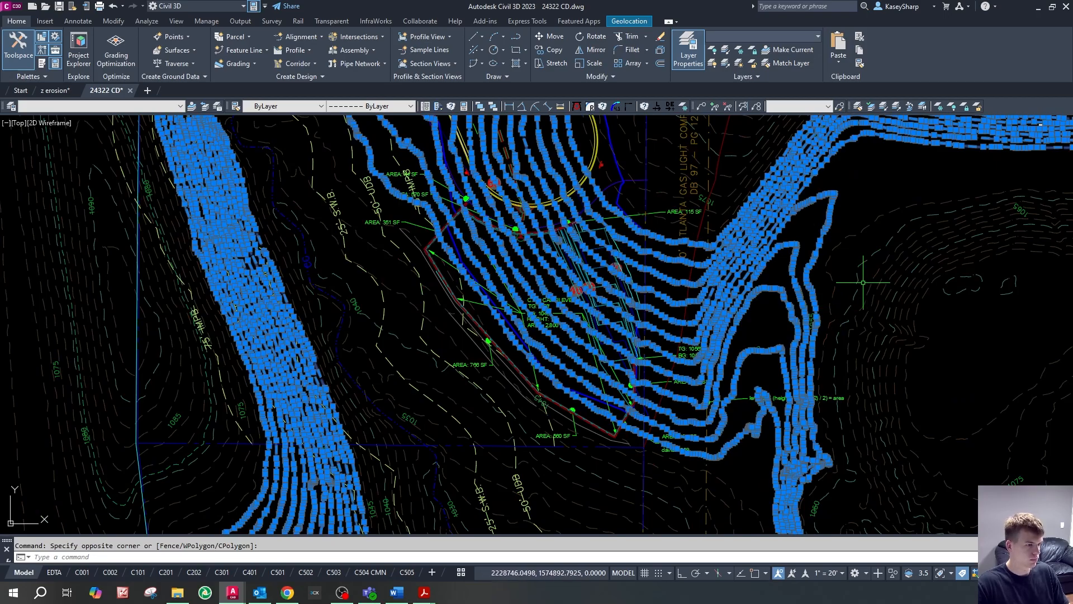
key("ctrl+shift+c")
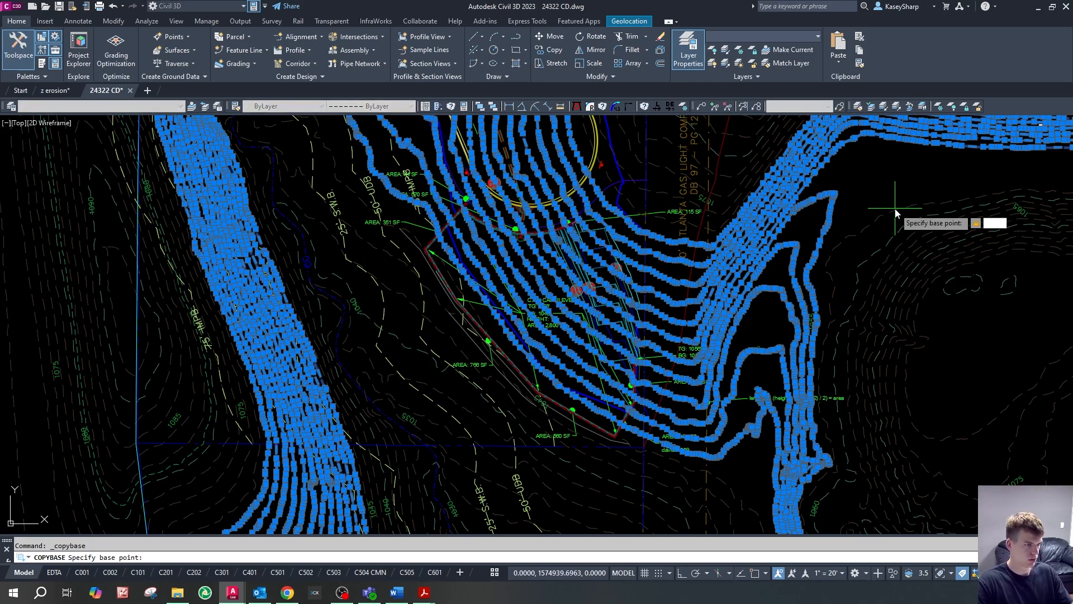
key("Escape")
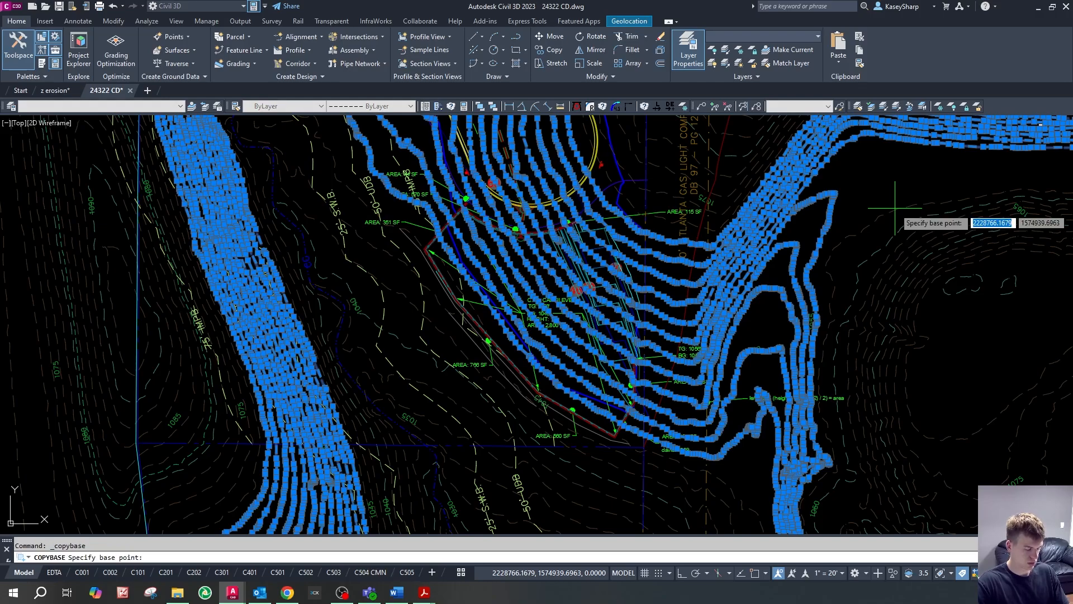
key("ctrl+shift+c")
key("Escape")
key("Escape")
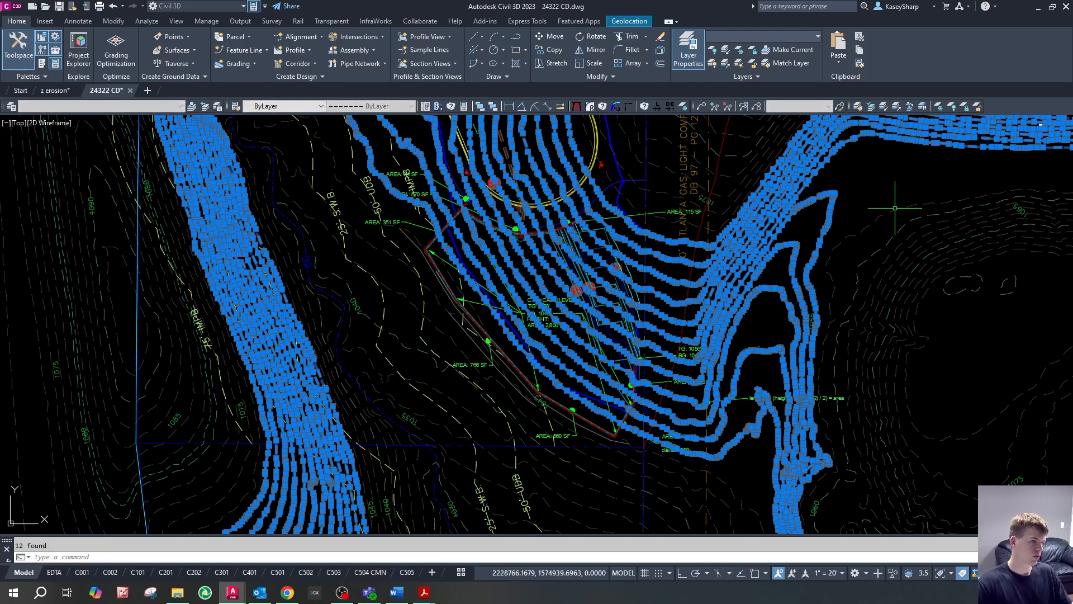
- Paste the copied topographic contours into the z erosion drawing at 0,0 and close the 24322 CD drawing
left_click(55, 91)
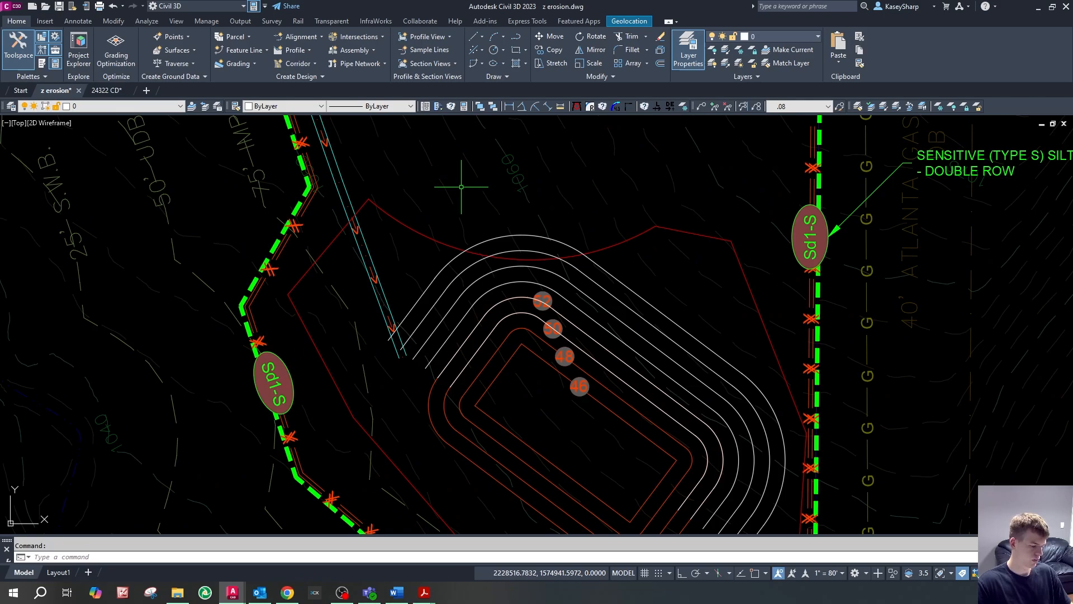
key("ctrl+v")
type("0,0")
key("Return")
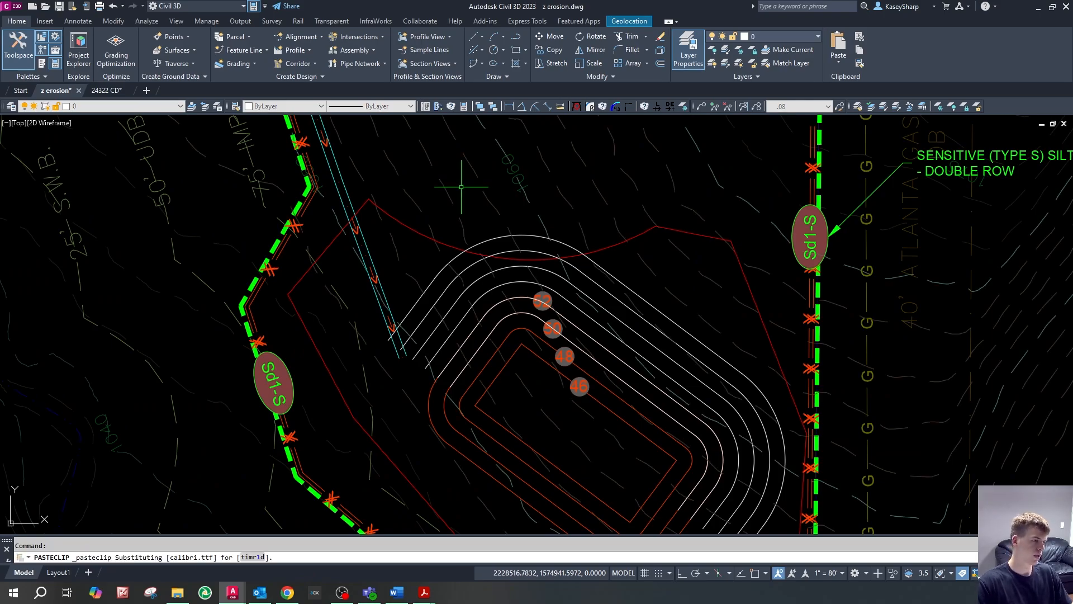
key("Escape")
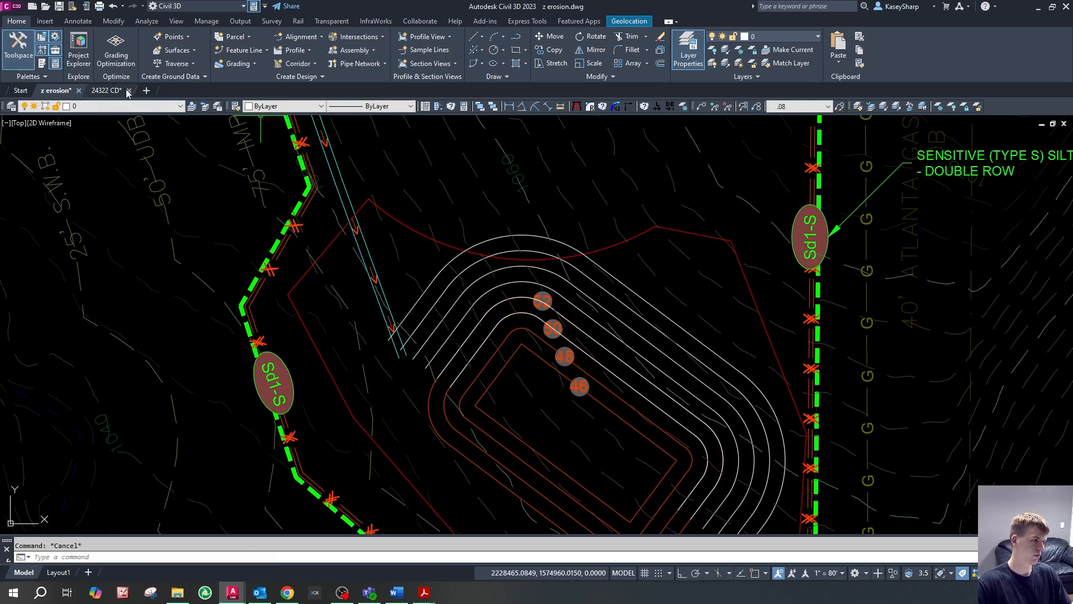
scroll(503, 301, "down", 5)
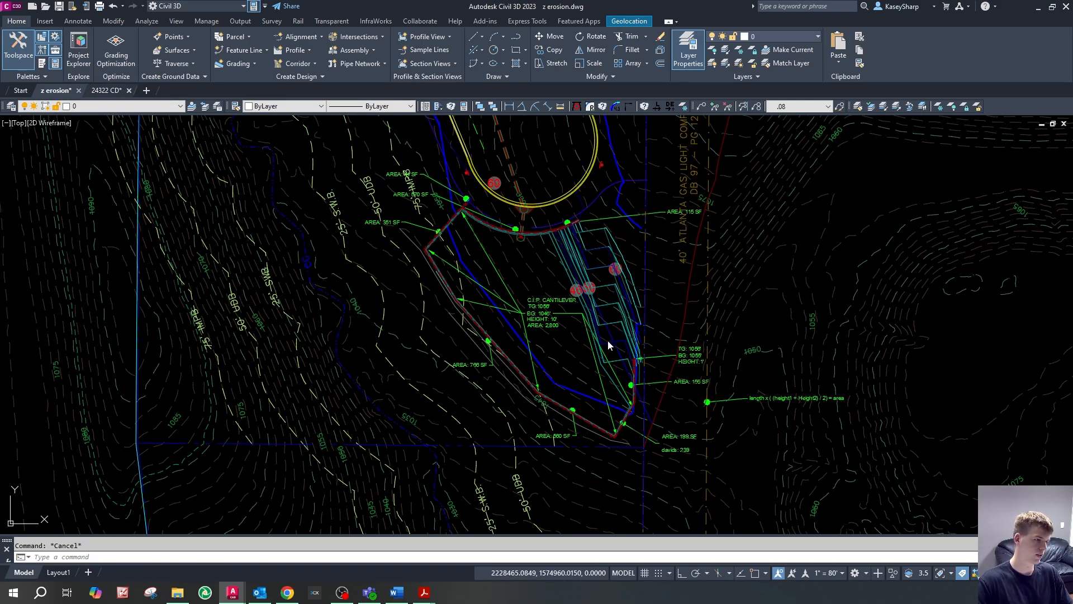
left_click(580, 323)
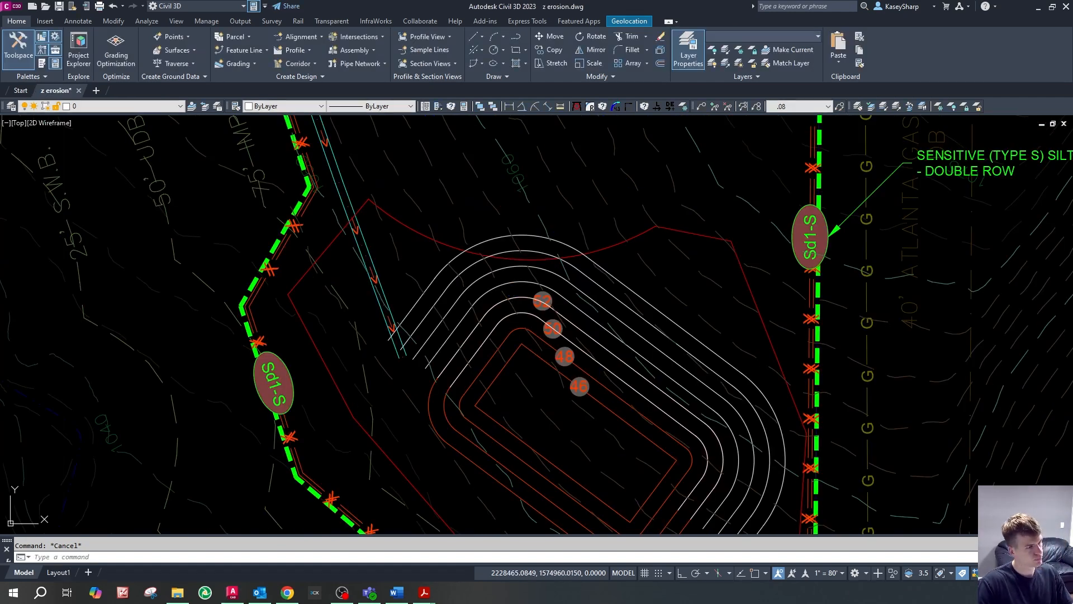
- Inspect the pasted existing contour crossing the basin's northwest side to identify its elevation
scroll(480, 417, "down", 2)
scroll(537, 280, "up", 4)
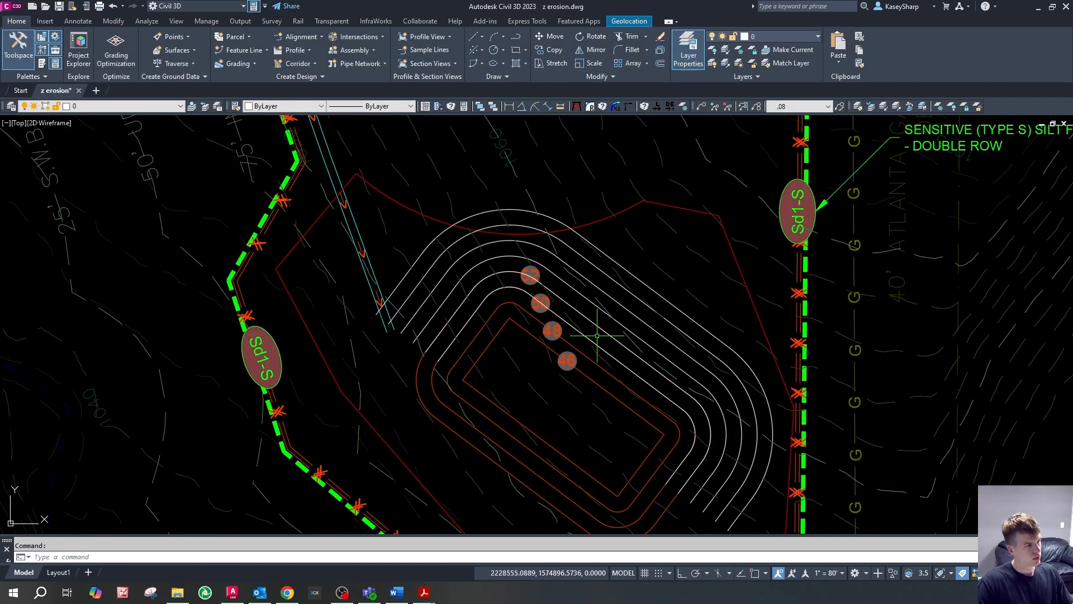
left_click(571, 287)
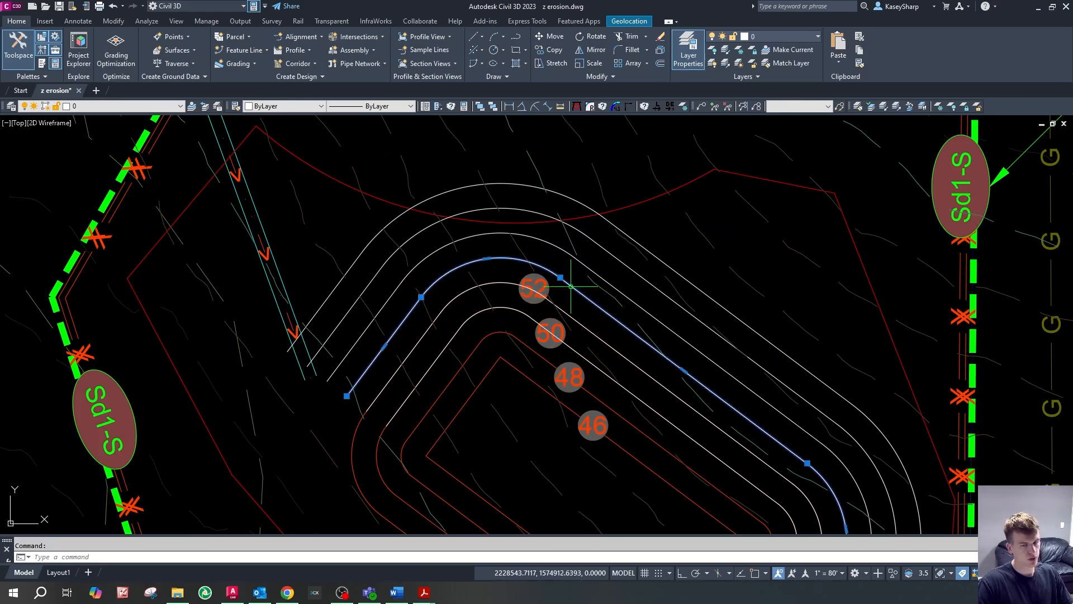
key("Escape")
left_click(410, 257)
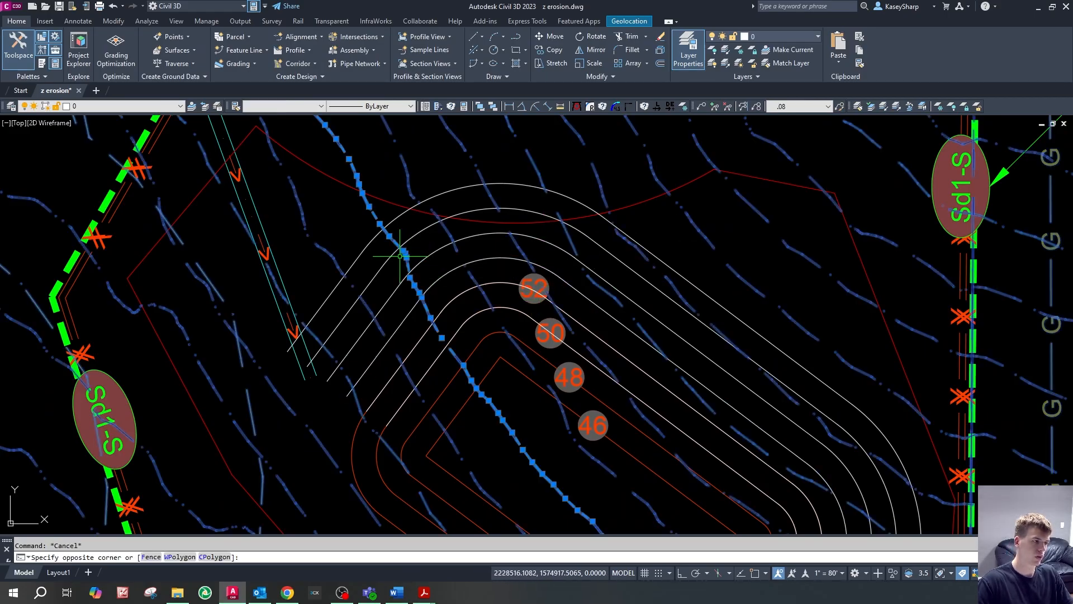
left_click(422, 258)
left_click(402, 249)
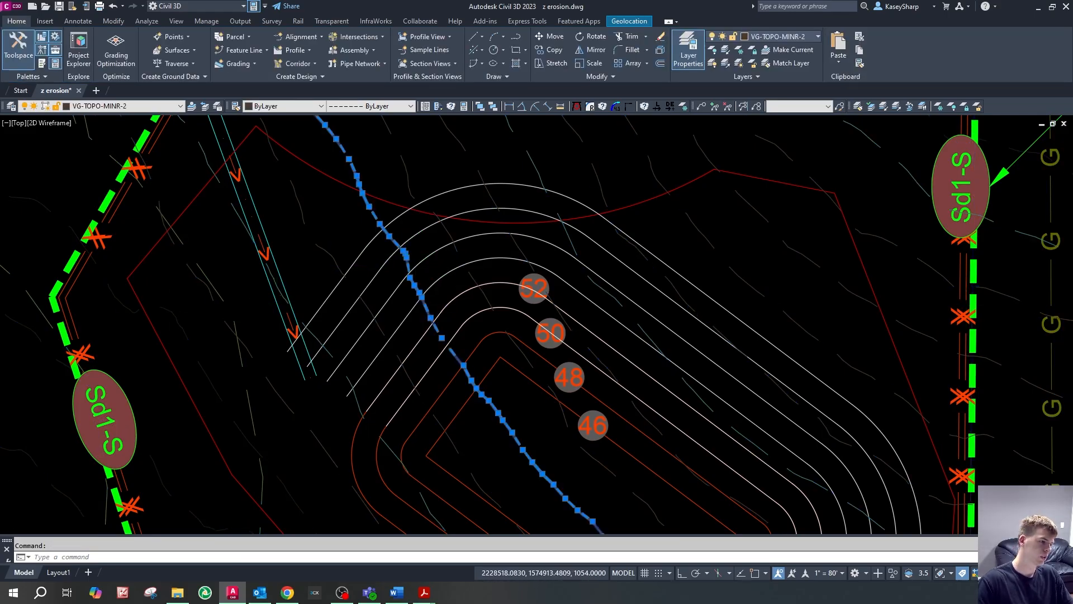
scroll(415, 279, "up", 2)
key("Escape")
- Delete the two white polylines that overlap the 50 and 52 basin contours
left_click(440, 418)
key("Delete")
left_click(430, 372)
key("Delete")
scroll(550, 225, "down", 4)
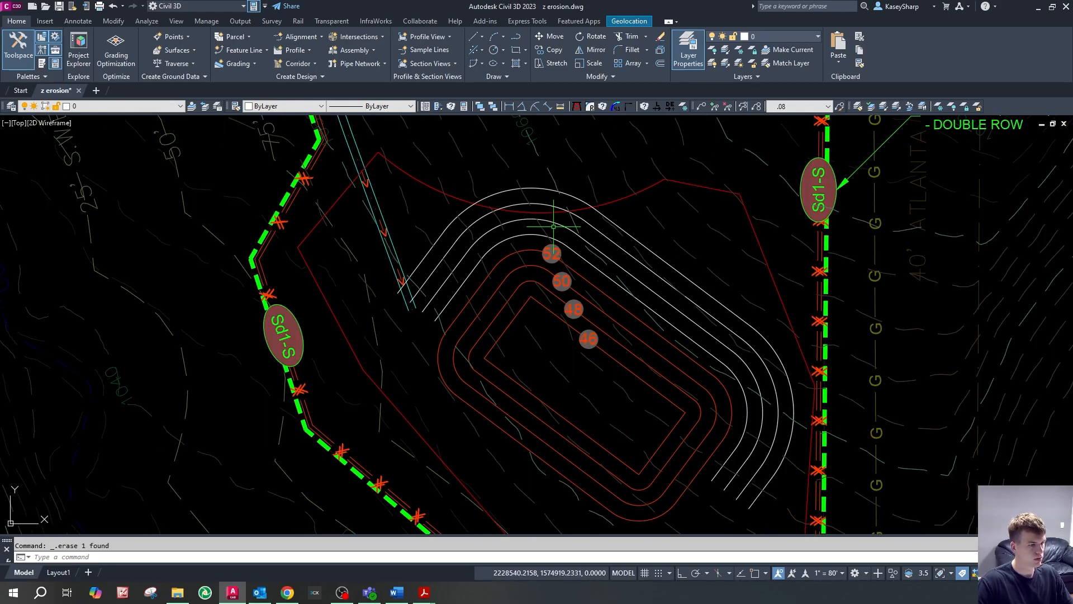
- Trim the northwest end of the innermost white contour back to its matching existing contour
scroll(554, 226, "up", 4)
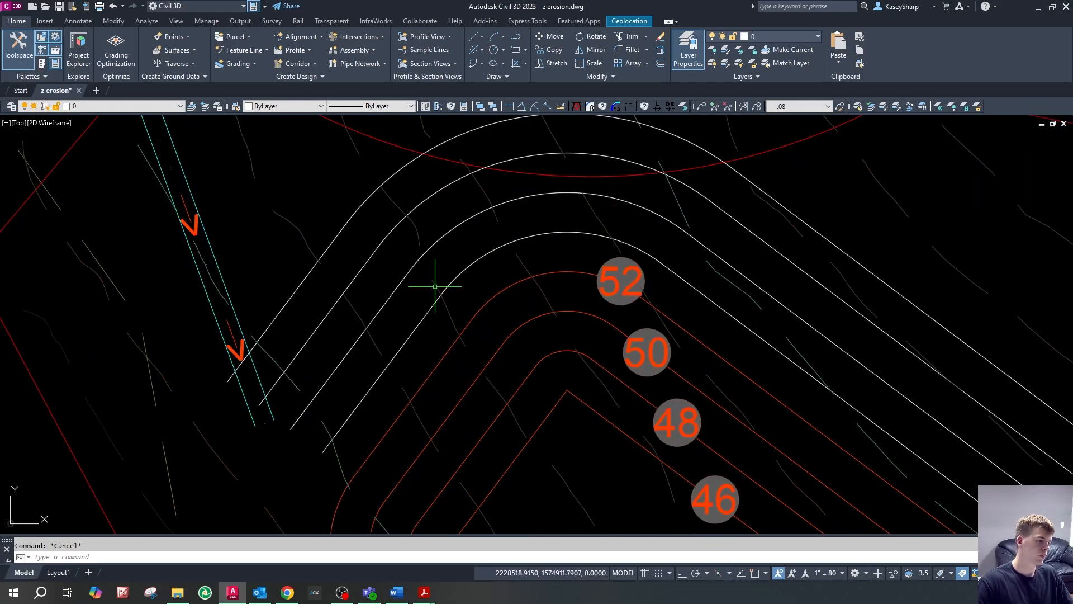
left_click(434, 286)
scroll(409, 285, "down", 4)
type("tr")
key("Return")
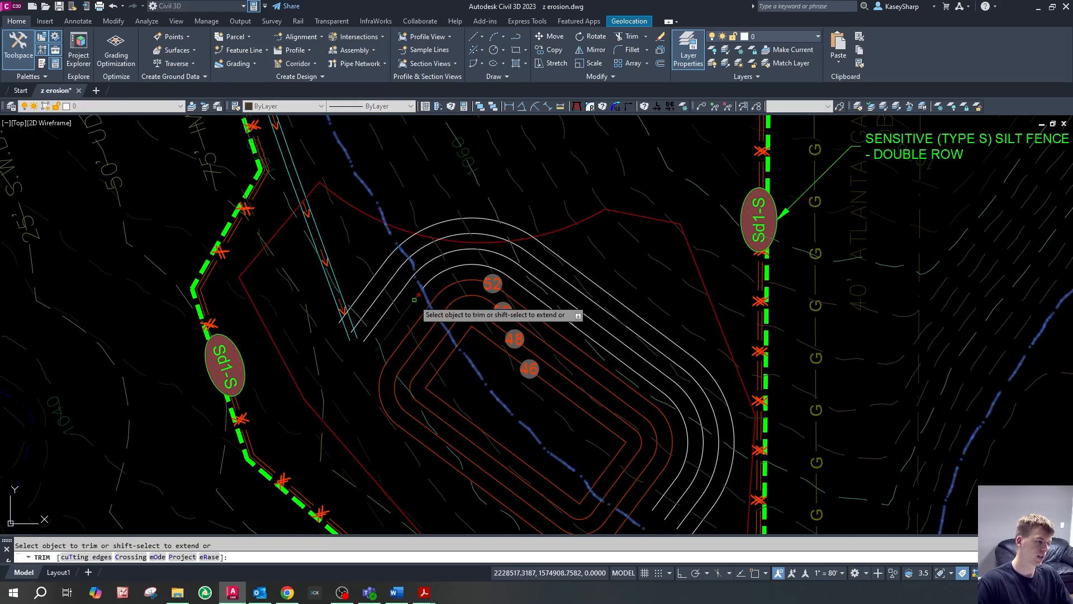
scroll(594, 197, "down", 4)
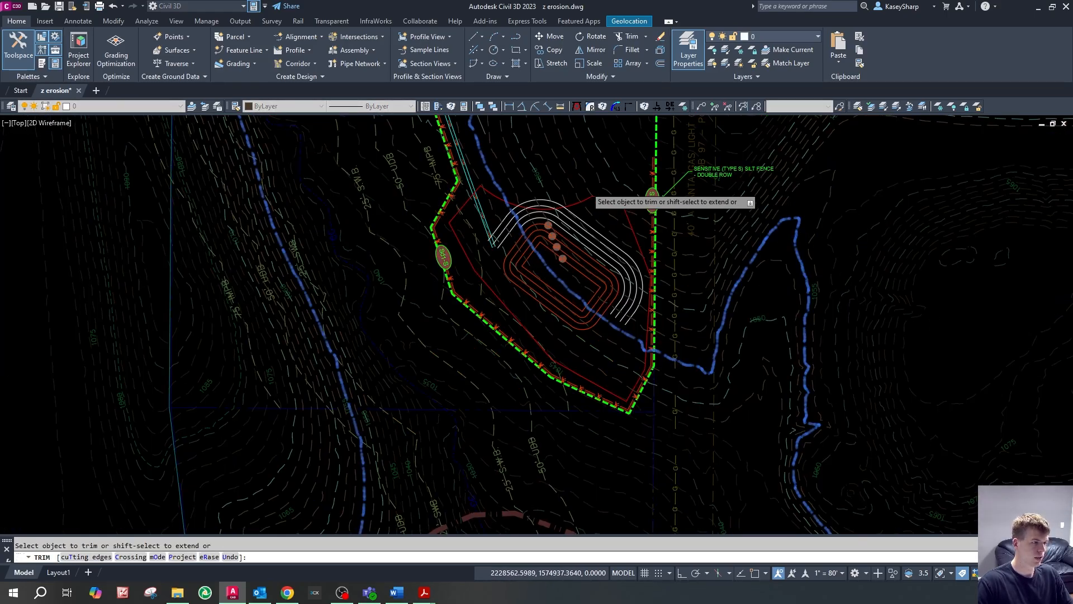
key("Escape")
- Extend the southeast end of the innermost white contour to meet the existing contour
scroll(606, 311, "up", 8)
type("ex")
key("Return")
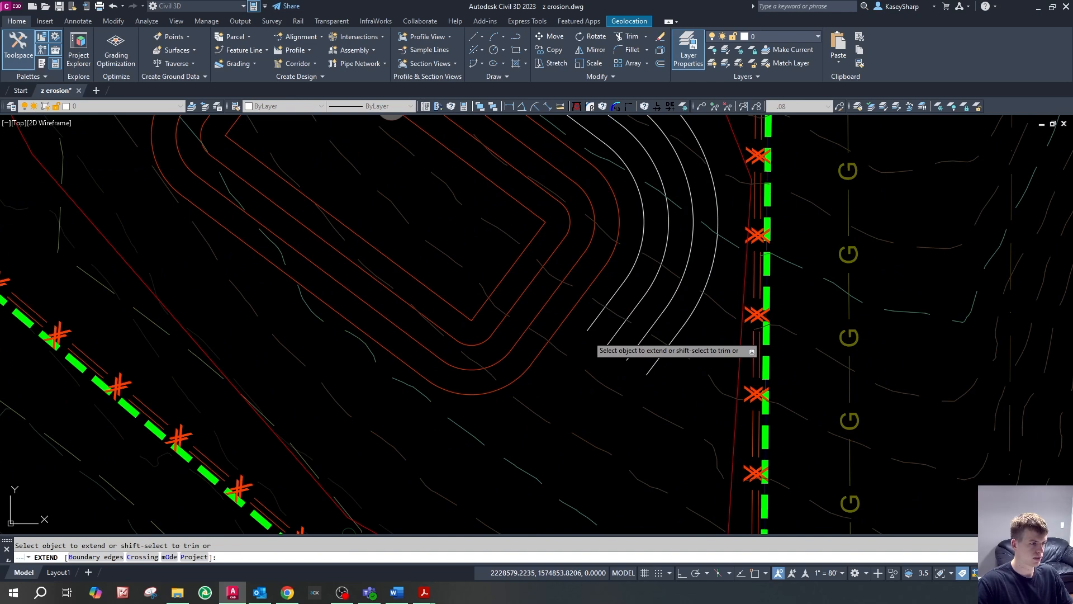
key("Escape")
- Trim the southeast end of the second white contour at the existing 1056 contour
left_click(617, 314)
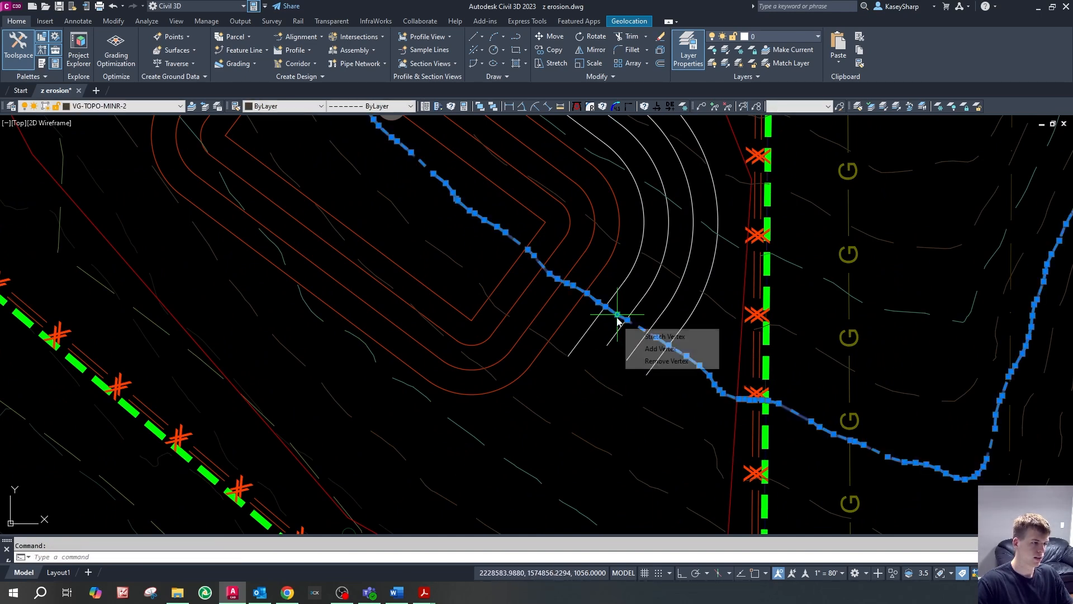
type("tr")
key("Return")
left_click(619, 331)
key("Escape")
- Trim the northwest end of the second white contour at the same existing 1056 contour
scroll(620, 375, "down", 4)
key("Escape")
left_click(619, 352)
scroll(481, 168, "up", 6)
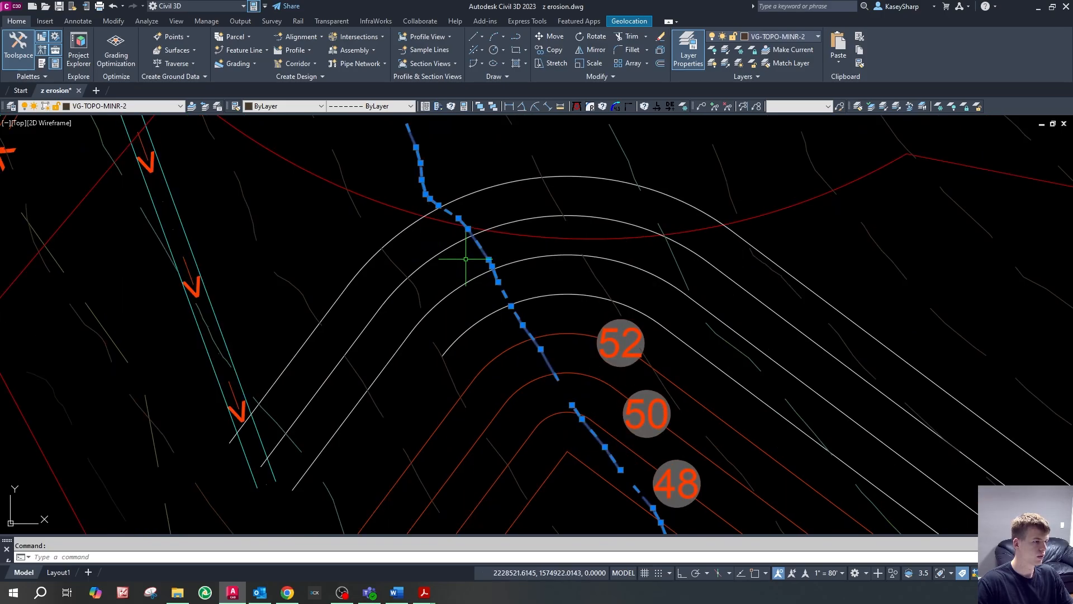
type("tr")
key("Return")
left_click(479, 275)
key("Escape")
- Trim the northwest end of the third white contour at the next higher existing contour
left_click(532, 167)
left_click(536, 165)
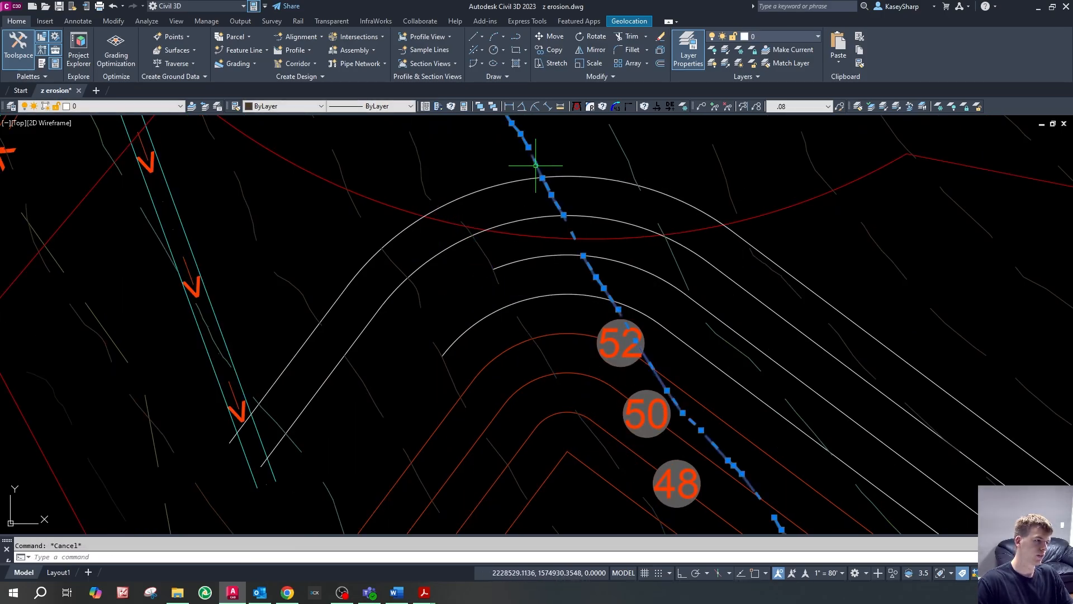
type("tr")
key("Return")
left_click(534, 218)
- Trim the southeast end of the third white contour at the same existing contour used for its northwest end
scroll(559, 159, "down", 6)
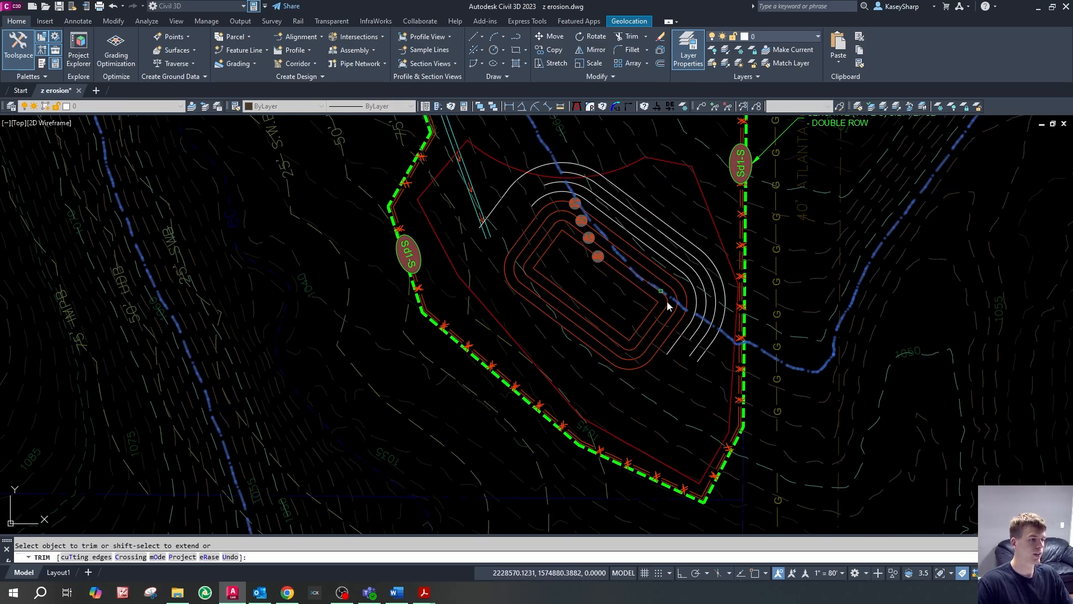
scroll(696, 310, "up", 6)
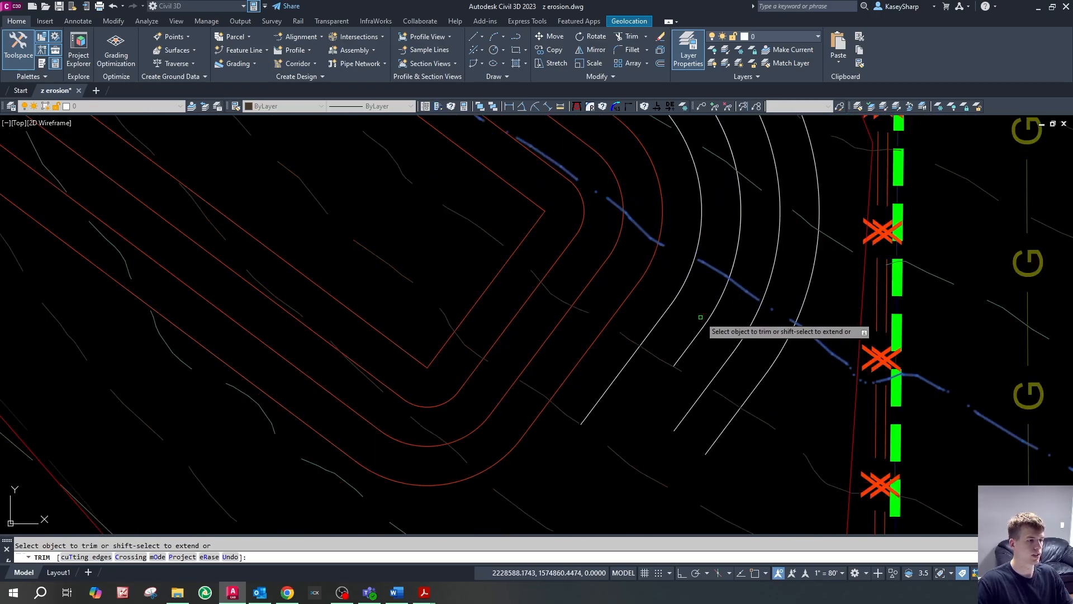
left_click(754, 321)
key("Escape")
- Trim the southeast end of the fourth, outermost white contour at the next higher existing contour
left_click(834, 243)
key("Return")
key("Escape")
left_click(838, 242)
key("Return")
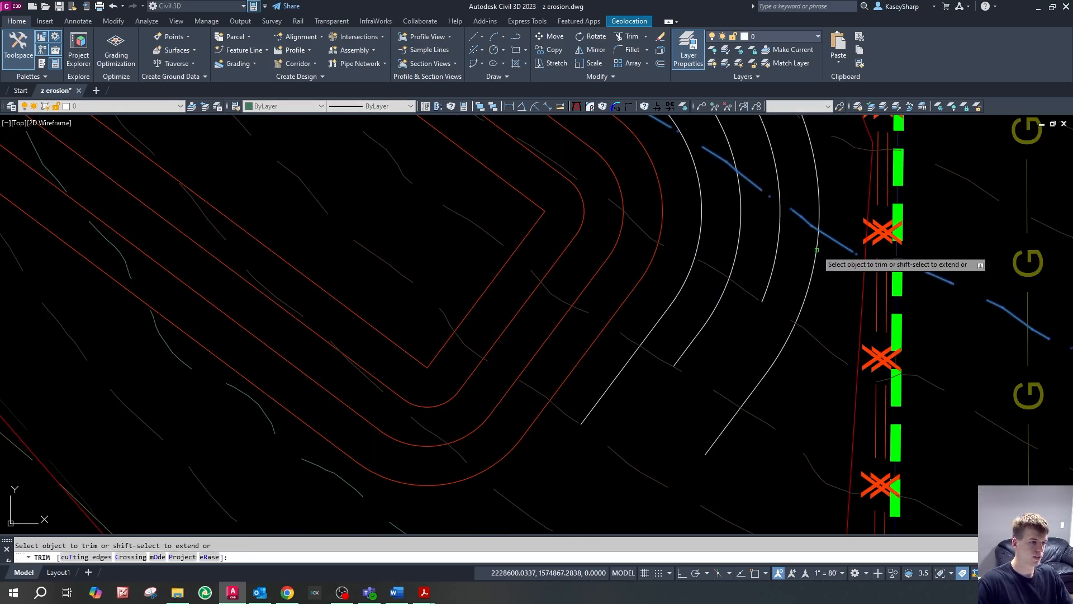
left_click(816, 250)
- Trim the northwest end of the fourth, outermost white contour at the existing contour used for its southeast end
scroll(786, 361, "down", 5)
scroll(665, 206, "up", 5)
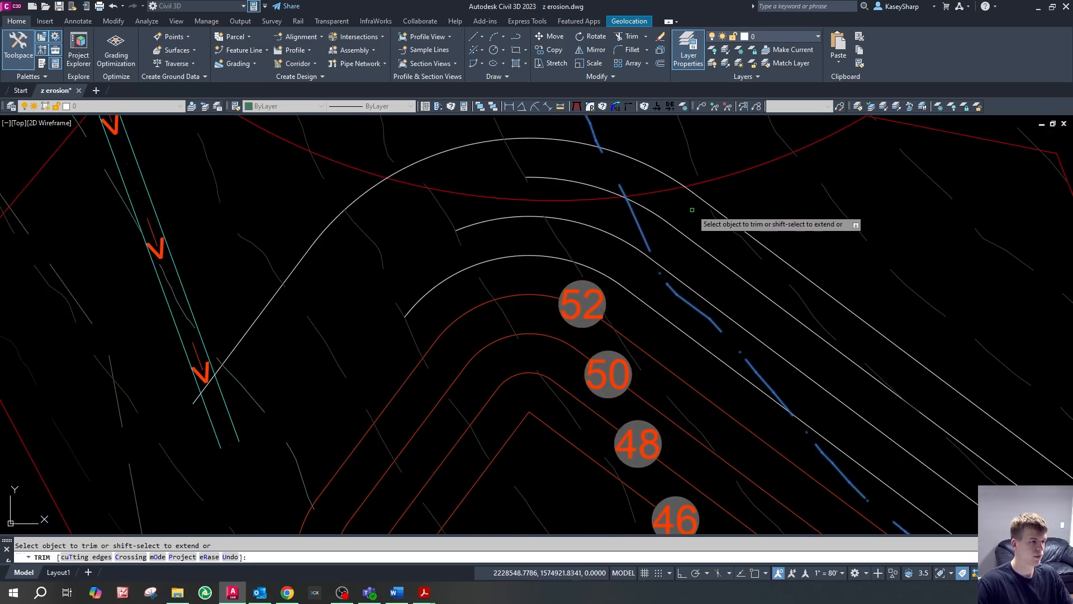
left_click(582, 146)
scroll(644, 250, "down", 4)
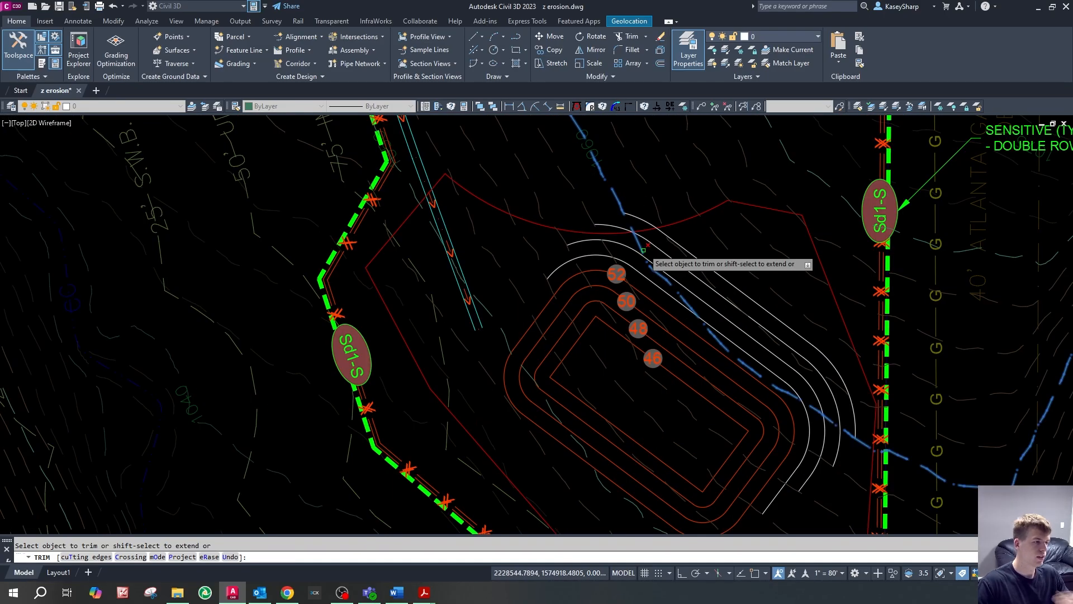
key("Escape")
- Examine how the outermost white contour ties into the existing contours northeast of the basin
scroll(644, 235, "up", 4)
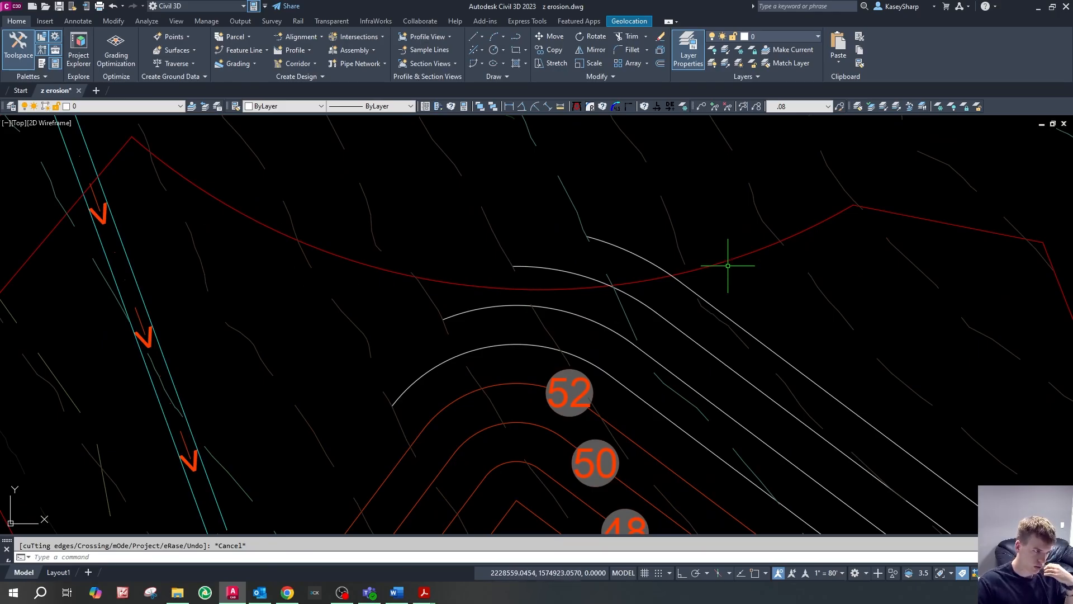
scroll(684, 249, "down", 4)
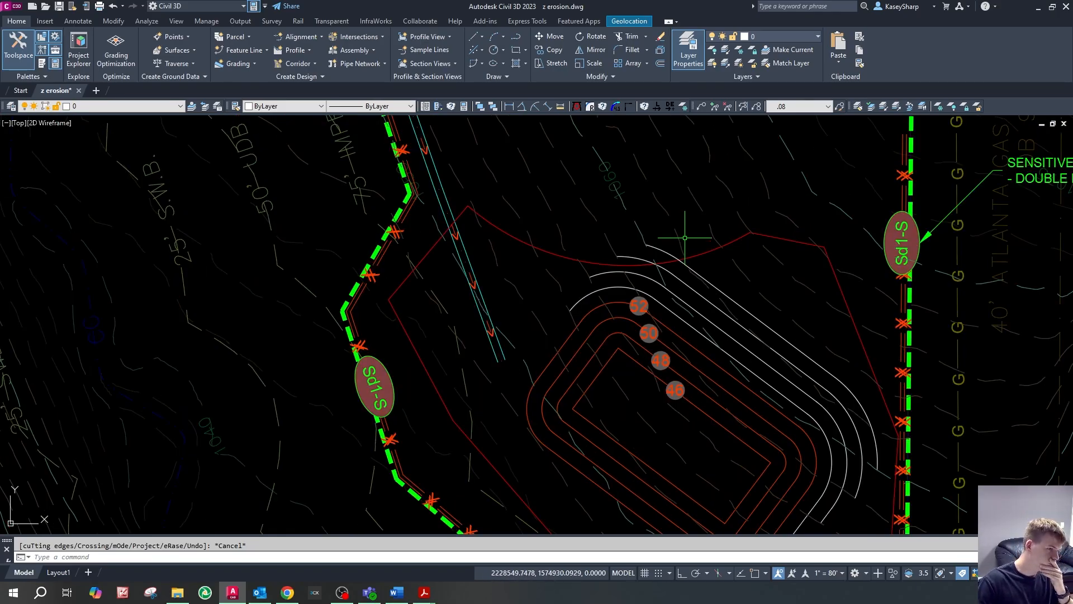
scroll(685, 238, "down", 4)
scroll(694, 254, "up", 4)
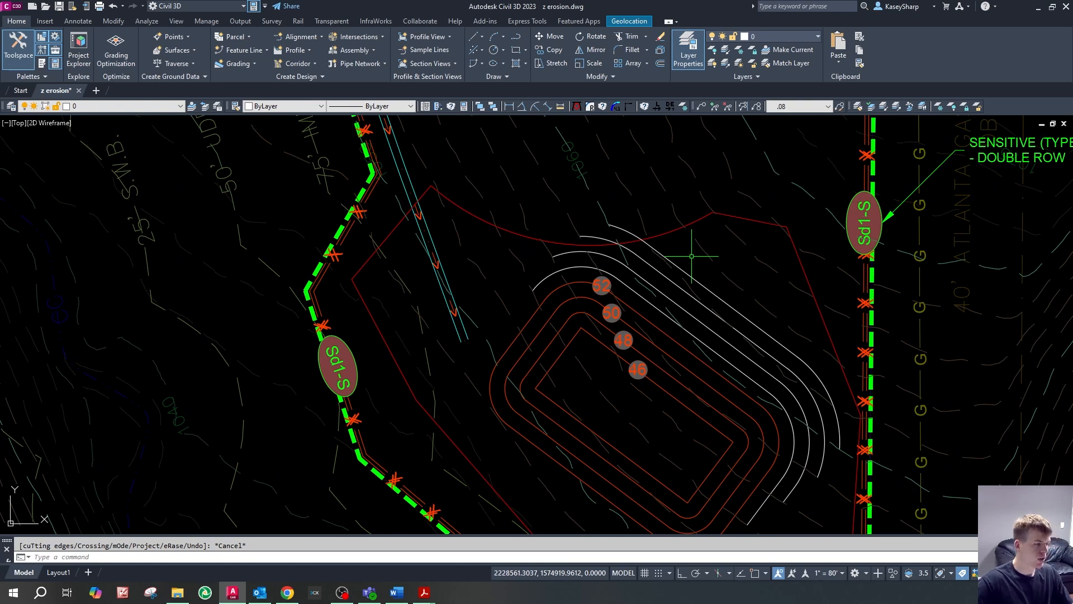
scroll(692, 256, "down", 4)
scroll(667, 259, "up", 4)
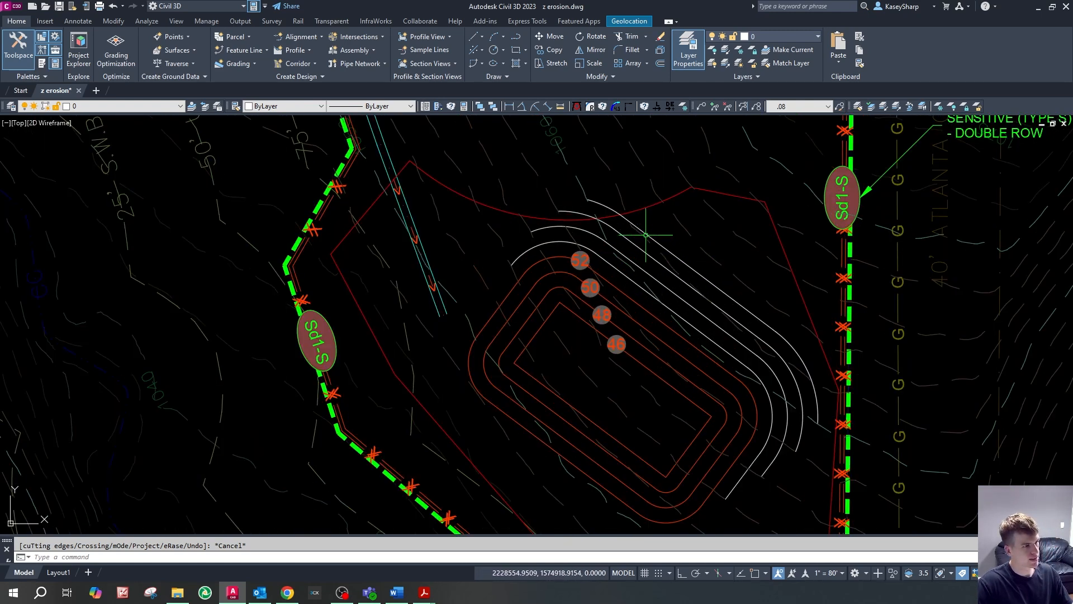
scroll(646, 235, "up", 3)
key("Escape")
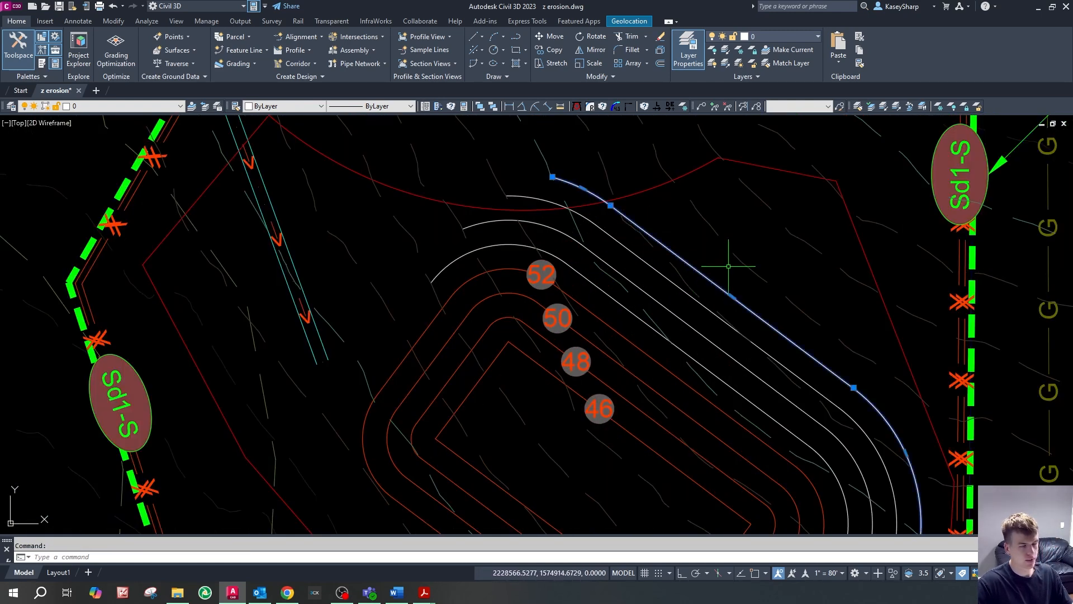
scroll(719, 260, "down", 4)
scroll(732, 286, "up", 4)
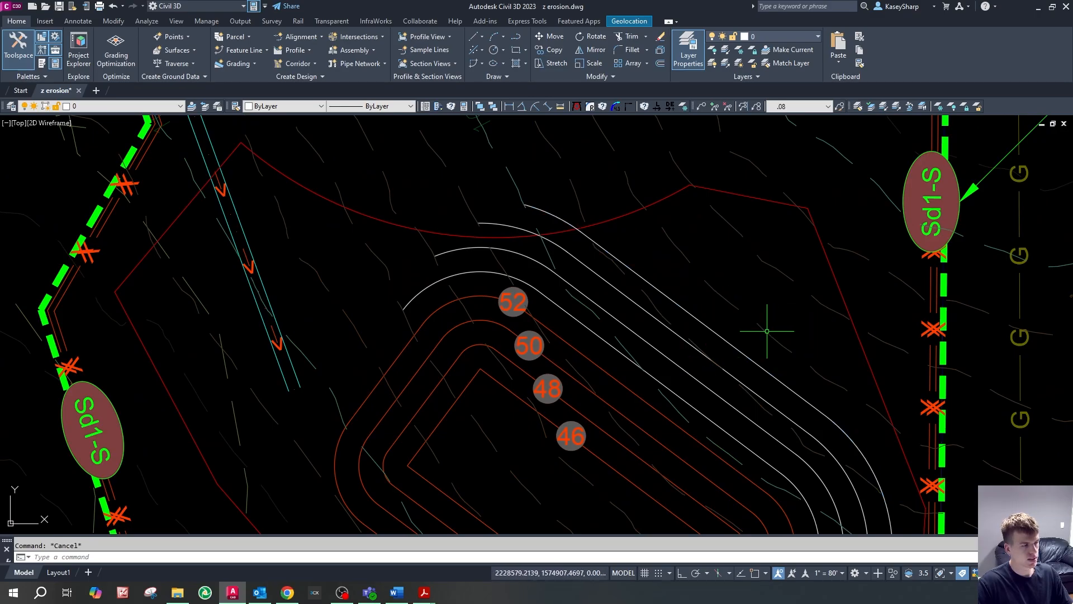
left_click(698, 318)
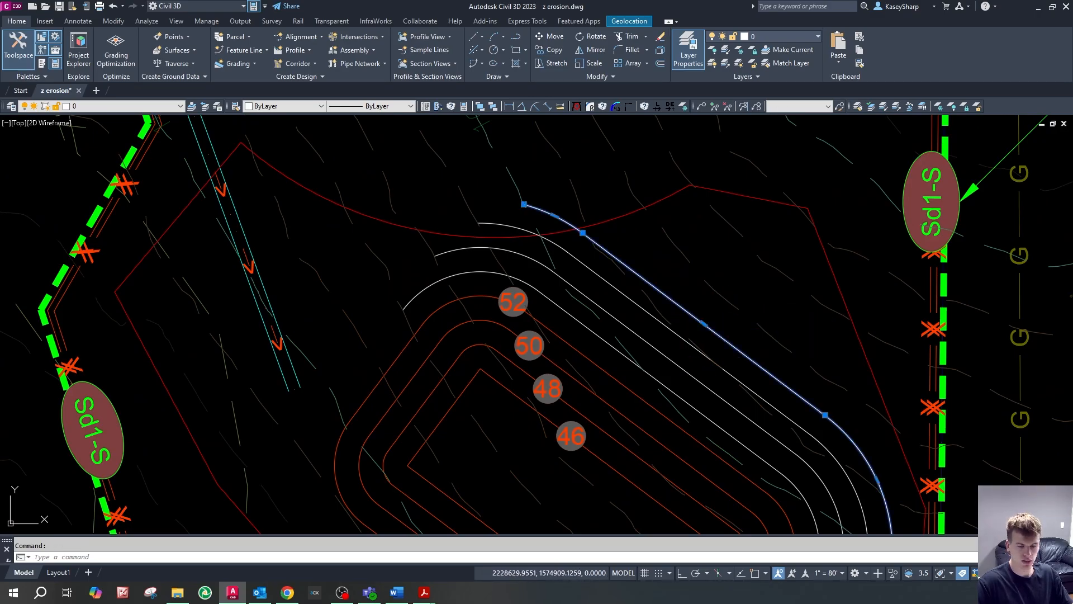
key("Escape")
left_click(582, 211)
scroll(743, 228, "down", 3)
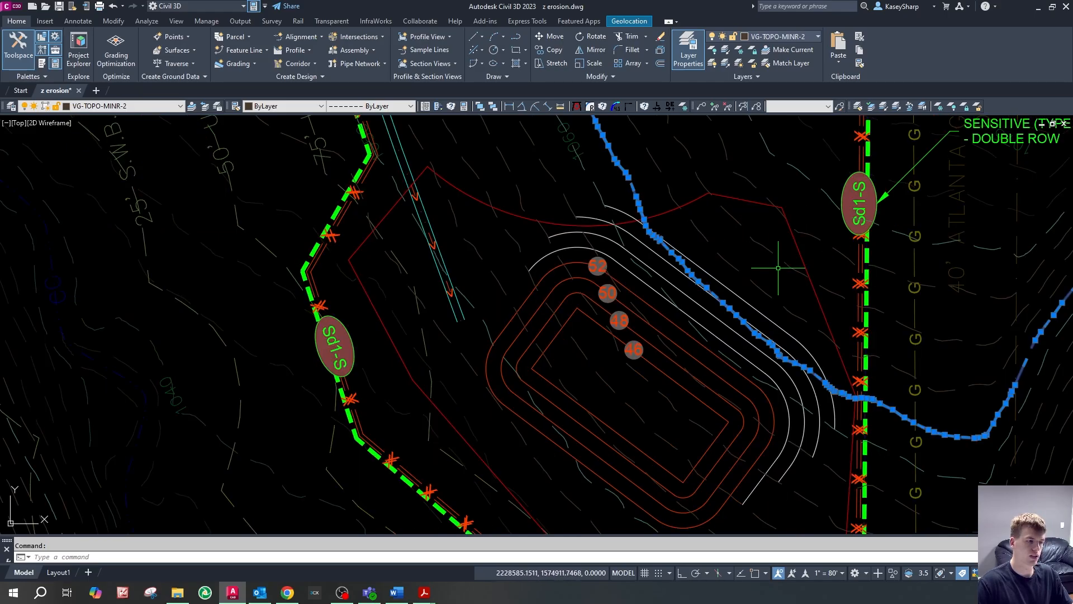
key("Escape")
- Offset the outermost white contour outward twice at a distance of 4 to add a fifth and sixth contour
scroll(780, 260, "up", 5)
type("o")
key("Return")
type("4")
key("Return")
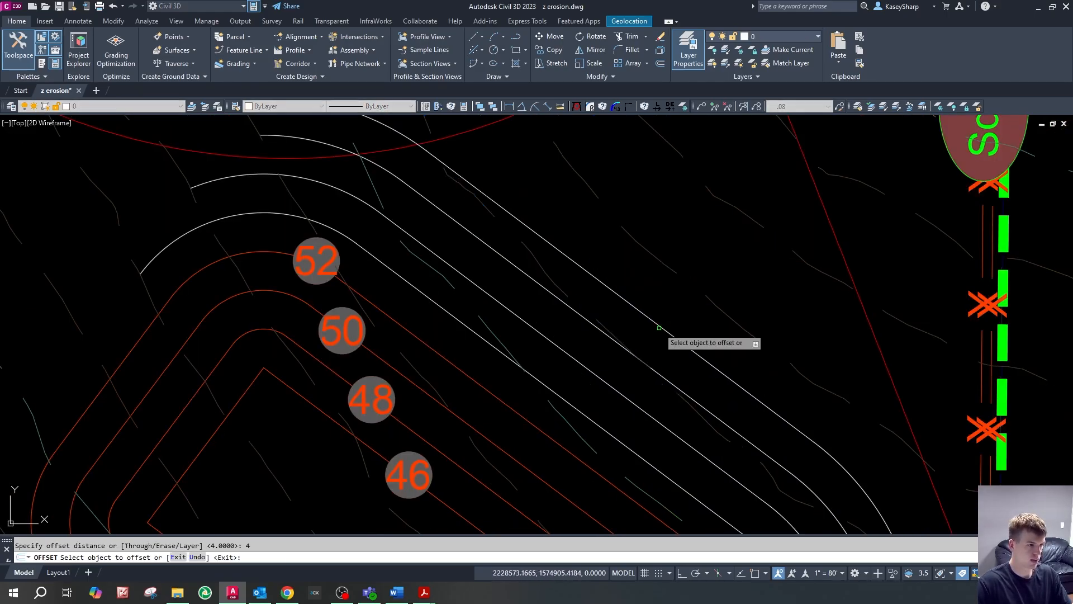
left_click(705, 312)
key("Escape")
middle_click_drag(736, 243, 704, 291)
- Measure the distance from the sixth white contour to the existing contour northeast of it
type("di")
key("Return")
left_click(677, 313)
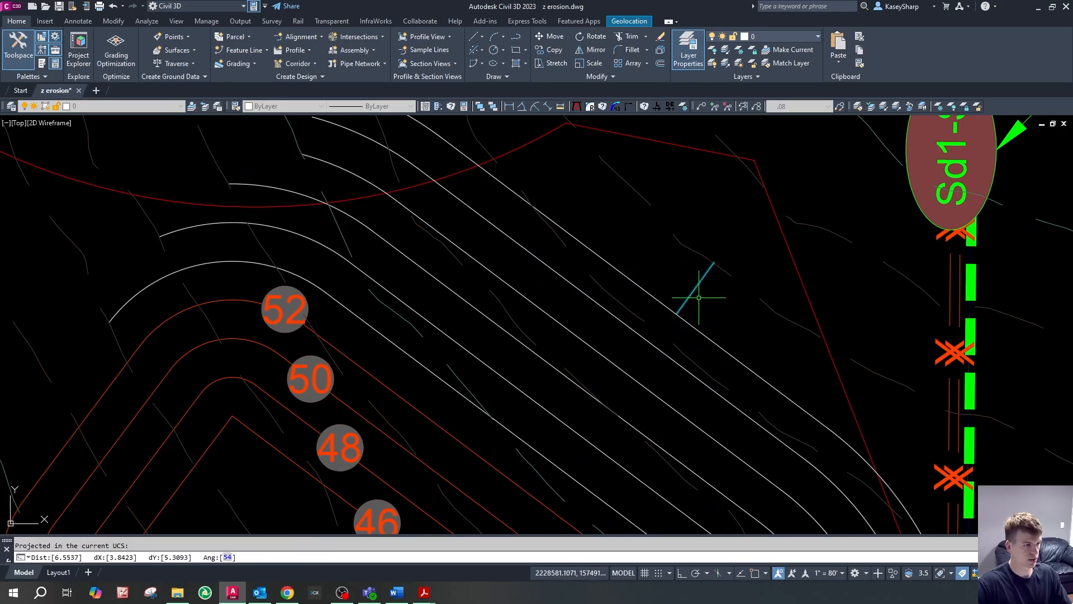
key("Escape")
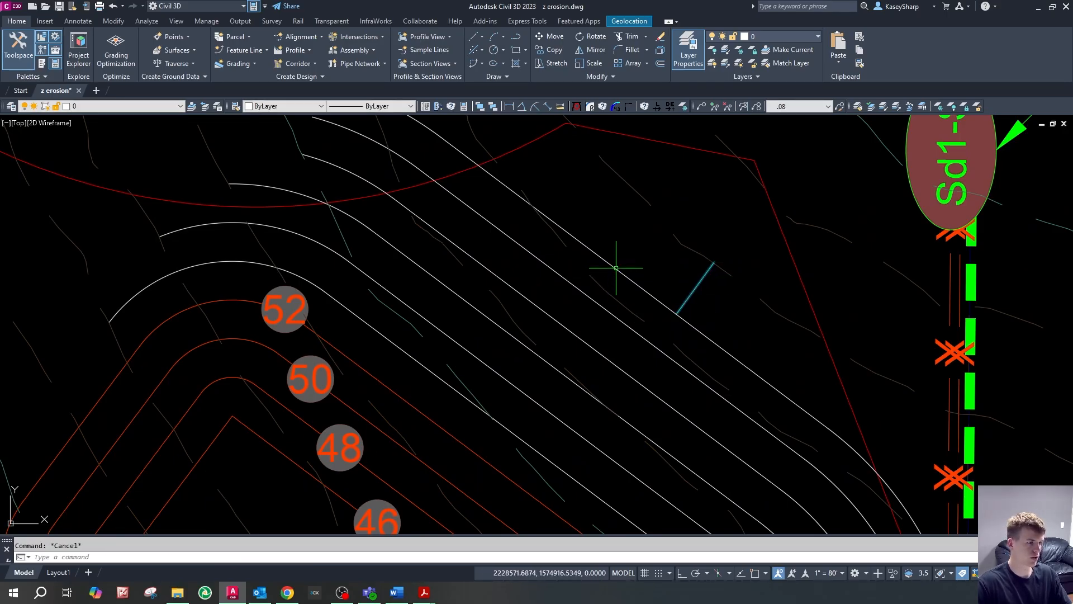
- Trim the northwest end of the fifth white contour at its matching existing contour
left_click(414, 164)
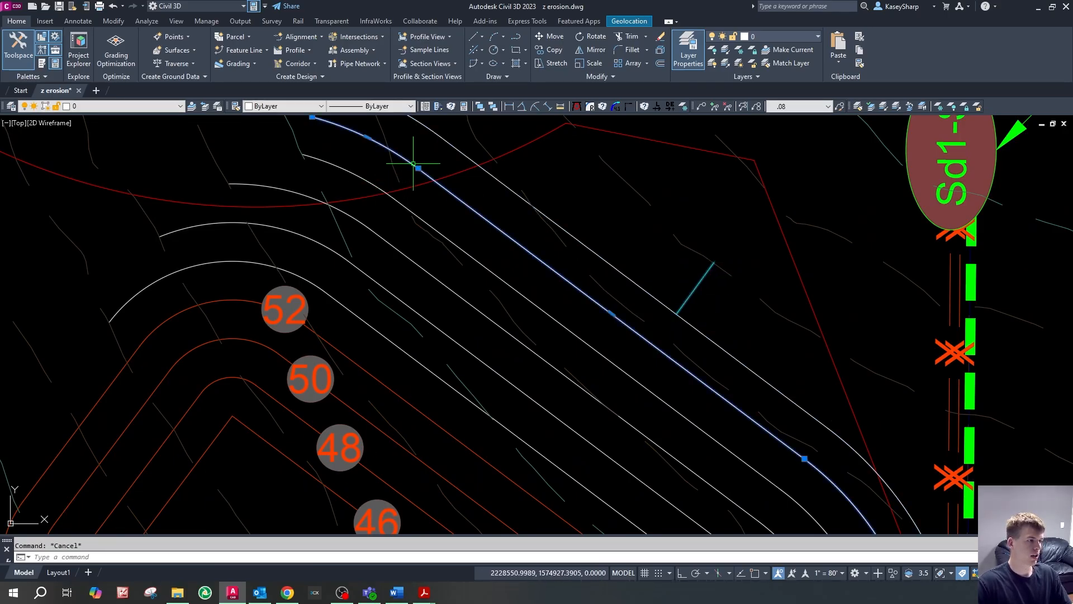
key("Escape")
left_click(391, 169)
type("tr")
key("Return")
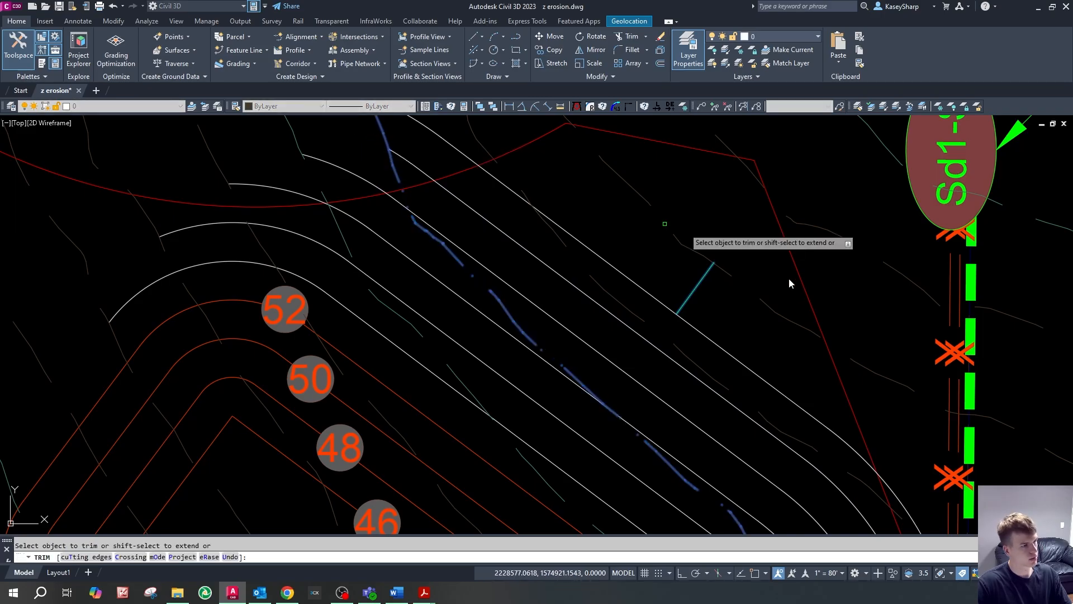
scroll(620, 215, "down", 8)
key("Escape")
scroll(688, 257, "up", 4)
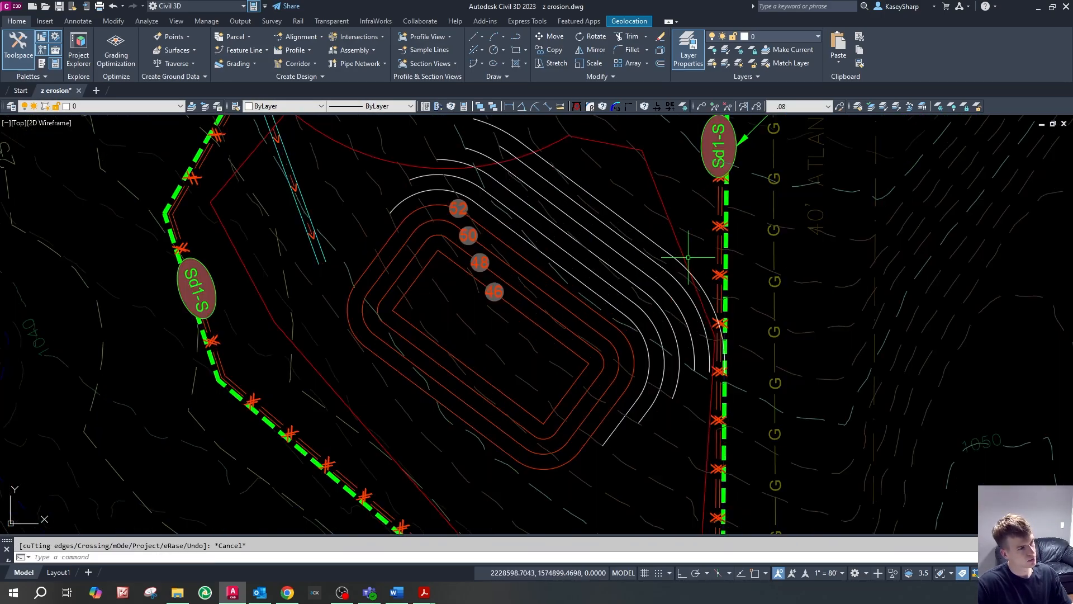
- Trim the southeast end of the fifth white contour at the same existing contour, near the silt fence
left_click(546, 212)
scroll(698, 339, "up", 4)
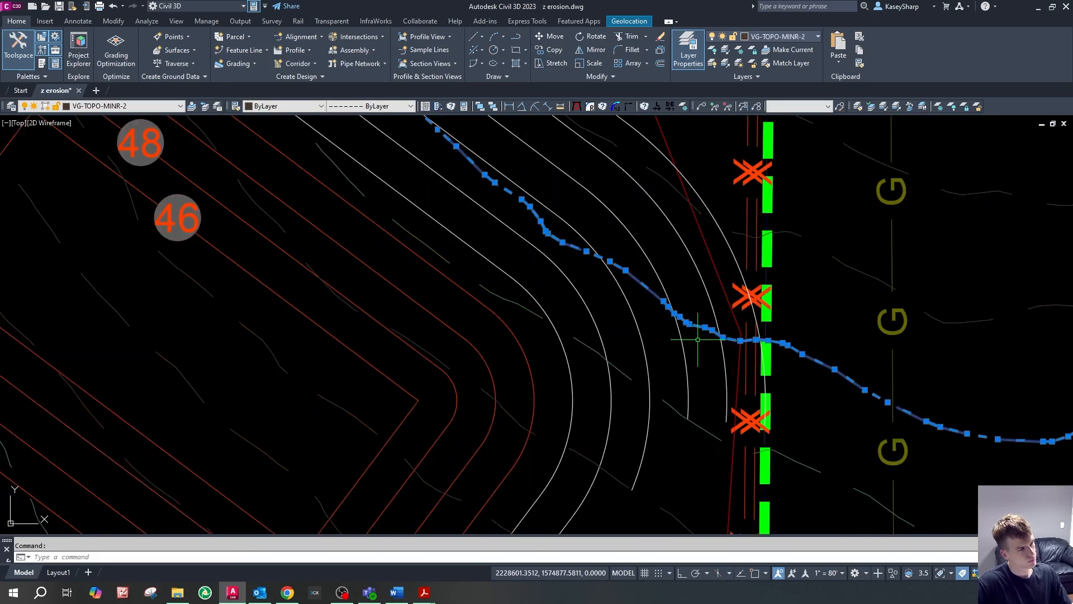
type("tr")
key("Return")
left_click(720, 352)
left_click(710, 344)
left_click(725, 344)
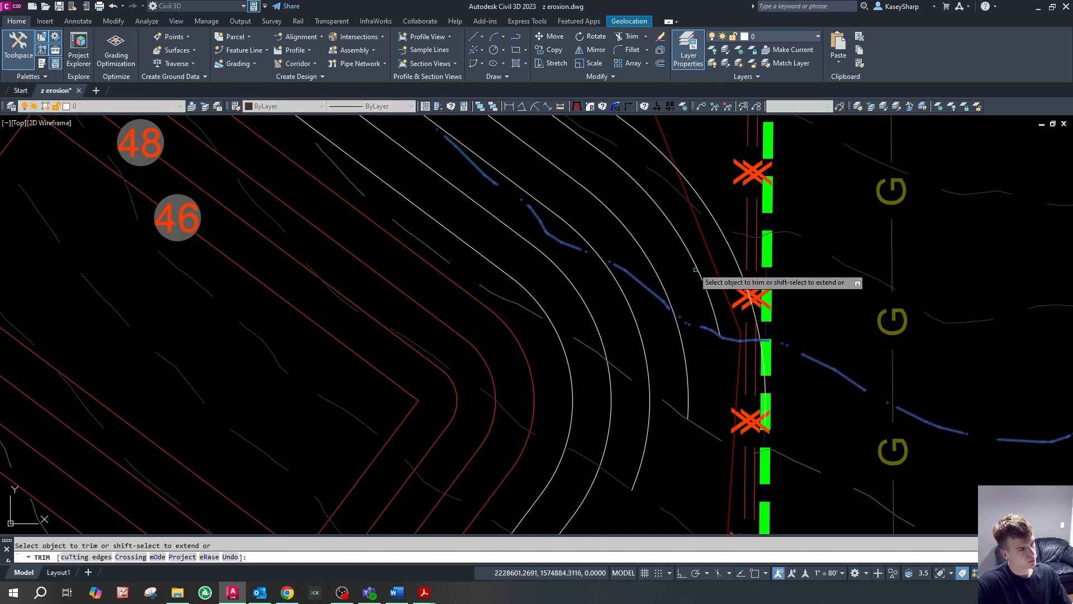
key("Escape")
key("Escape")
- Trim the southeast end of the sixth white contour where it meets the existing contour near the silt fence
left_click(678, 195)
key("Escape")
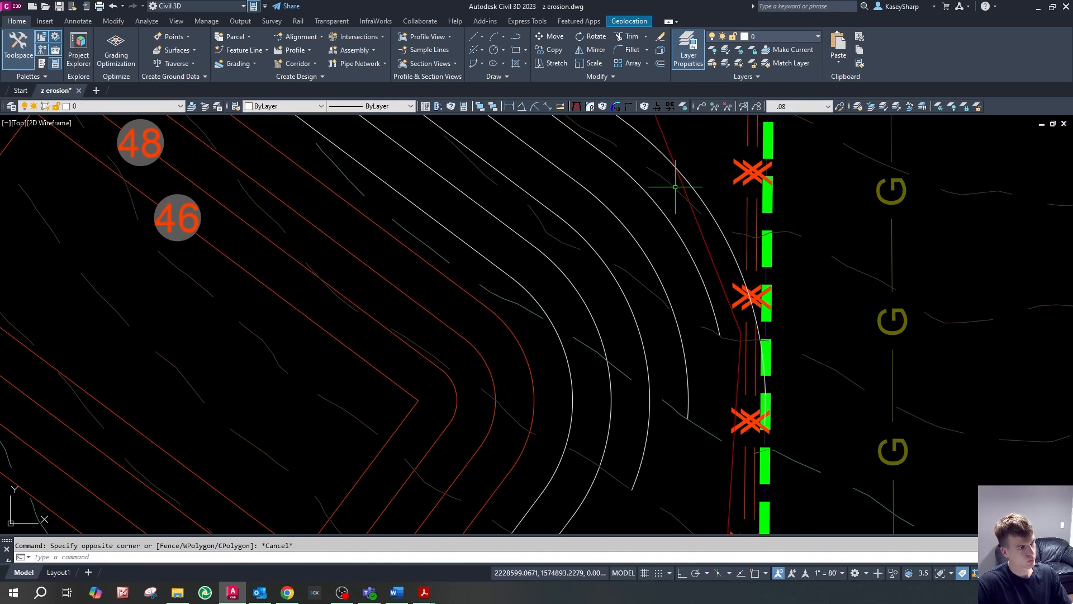
left_click(674, 186)
type("tr")
key("Return")
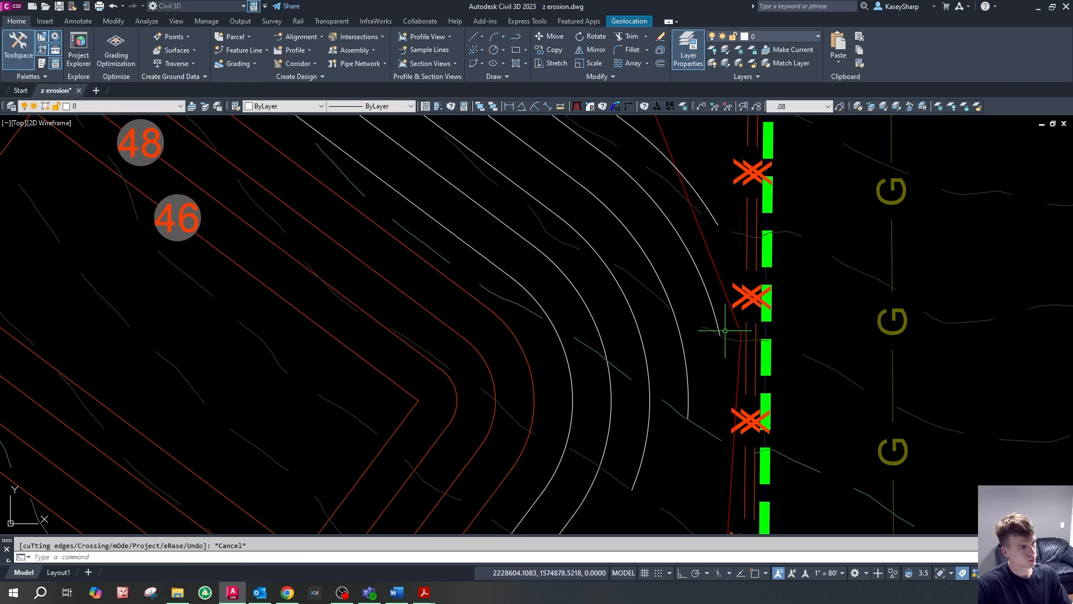
- Trim the northwest end of the sixth white contour at its existing contour
scroll(719, 324, "down", 5)
scroll(555, 194, "up", 5)
key("Escape")
left_click(566, 230)
key("Escape")
left_click(557, 227)
type("tr")
key("Return")
scroll(599, 204, "down", 6)
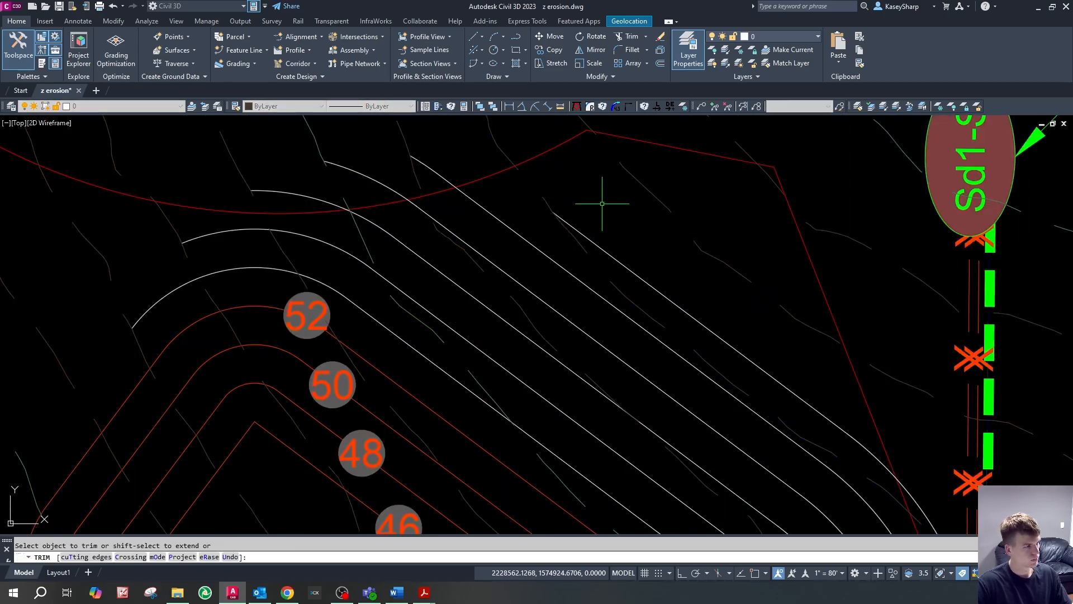
key("Escape")
- Match the properties of all six outer white contours to the orange basin contours
left_click(656, 226)
scroll(649, 220, "up", 4)
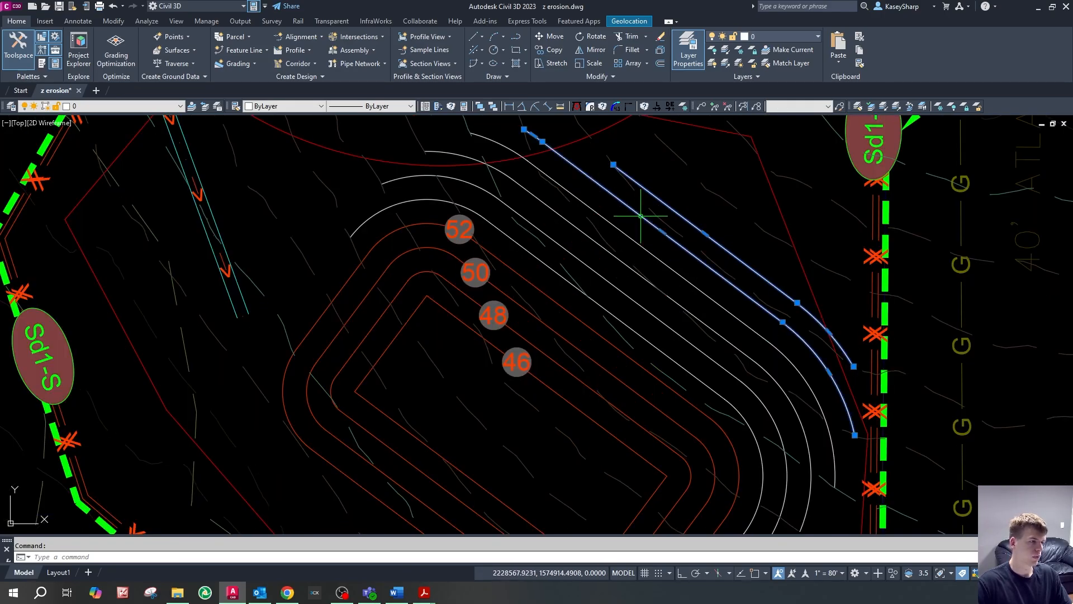
left_click(628, 234)
left_click(592, 239)
left_click(573, 254)
left_click(553, 270)
type("ma")
key("space")
left_click(544, 293)
key("Escape")
- Copy the 46, 48, 50 and 52 elevation labels and paste the copies over the outer grading contours
left_click(526, 364)
left_click(493, 314)
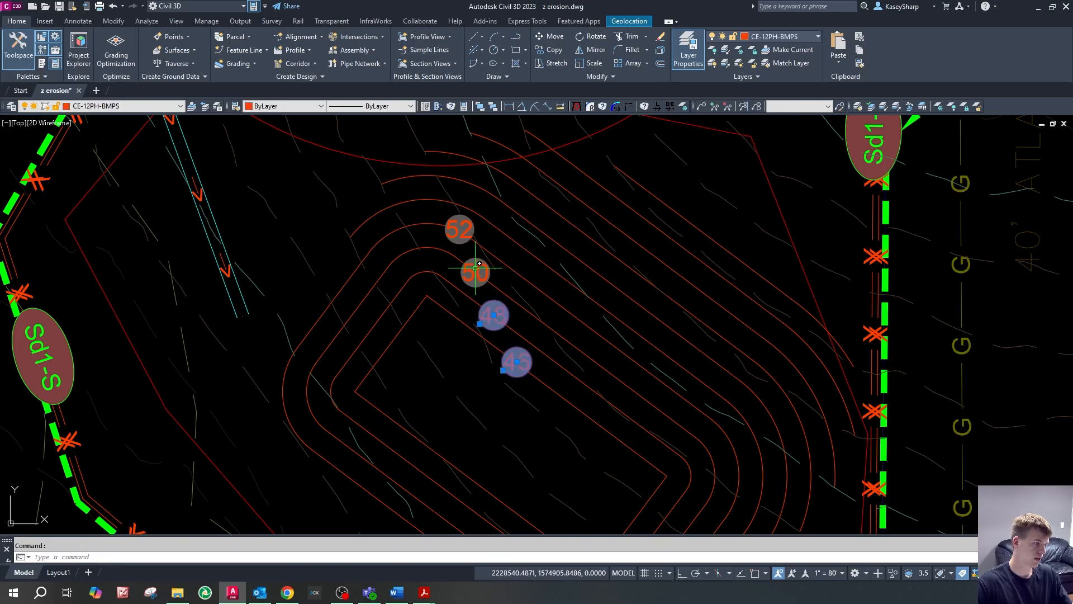
left_click(475, 272)
left_click(466, 229)
key("ctrl+c")
key("ctrl+v")
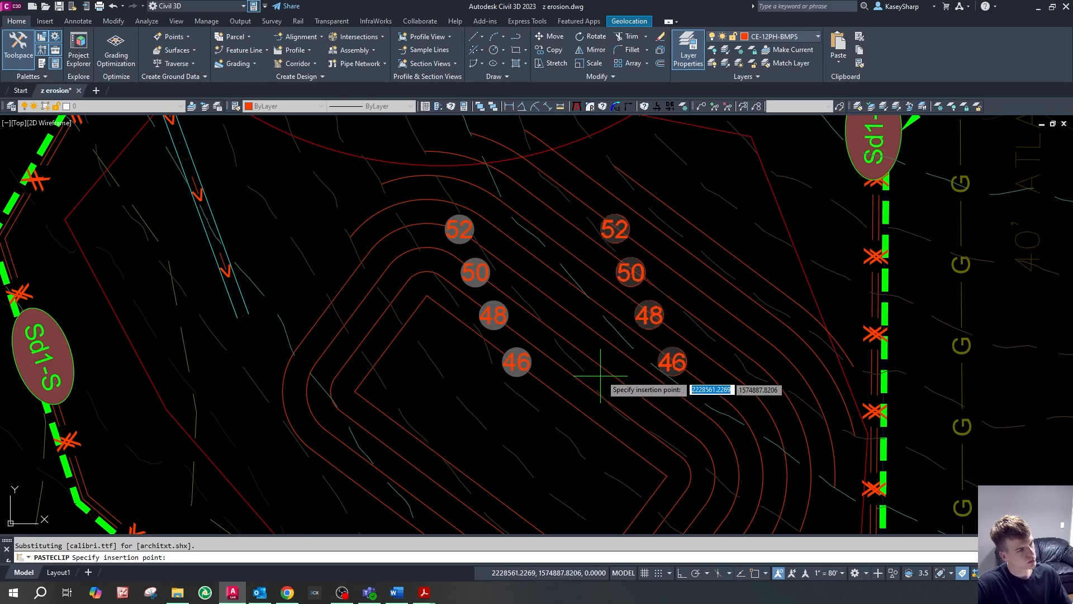
left_click(603, 375)
key("Escape")
- Place the copied elevation labels on the outer contours northeast of the basin and change the lowest two to 54 and 56
left_click(665, 364)
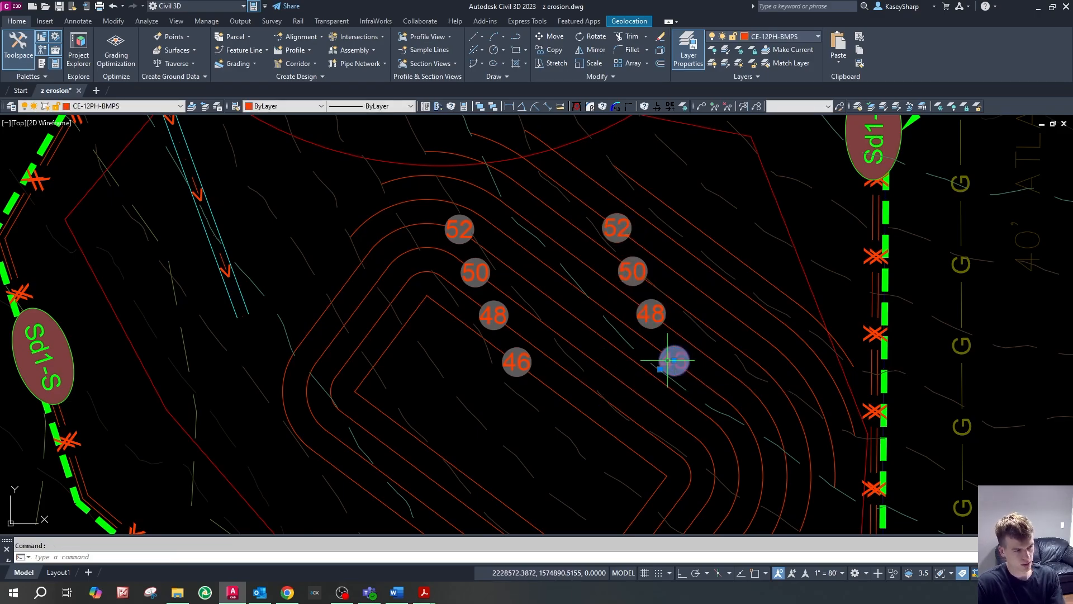
double_click(674, 361)
type("54")
key("Return")
key("Escape")
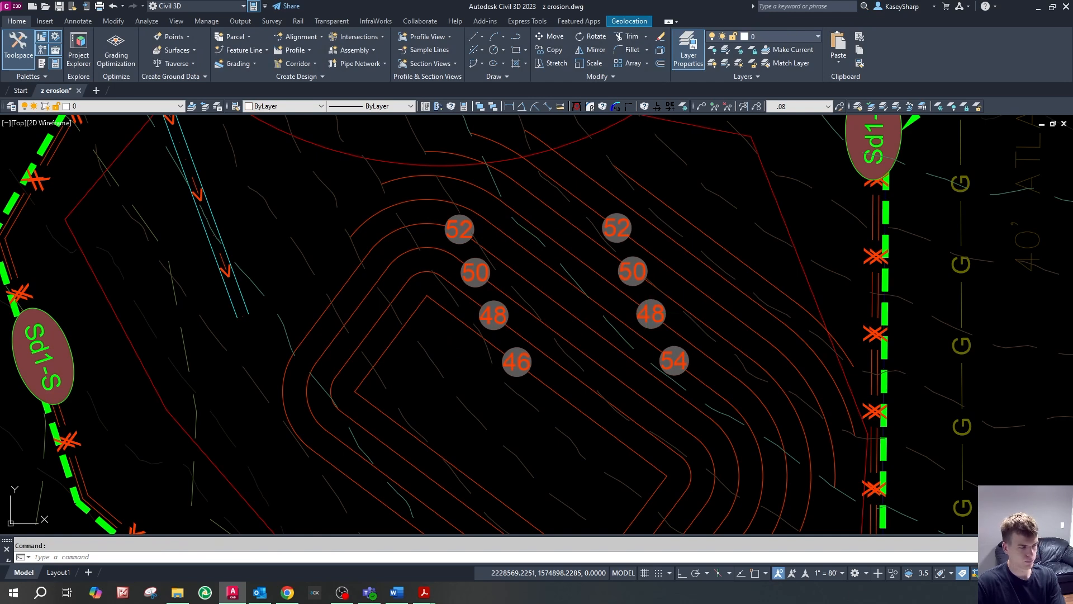
double_click(651, 315)
type("56")
key("Return")
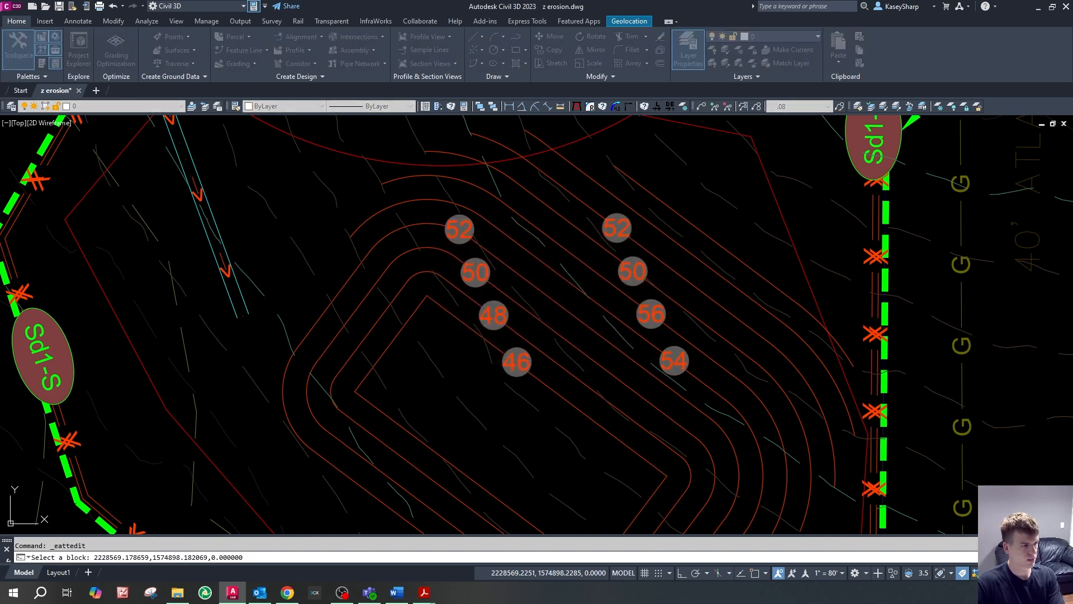
key("Escape")
- Change the upper two copied elevation labels to 58 and 60
double_click(633, 273)
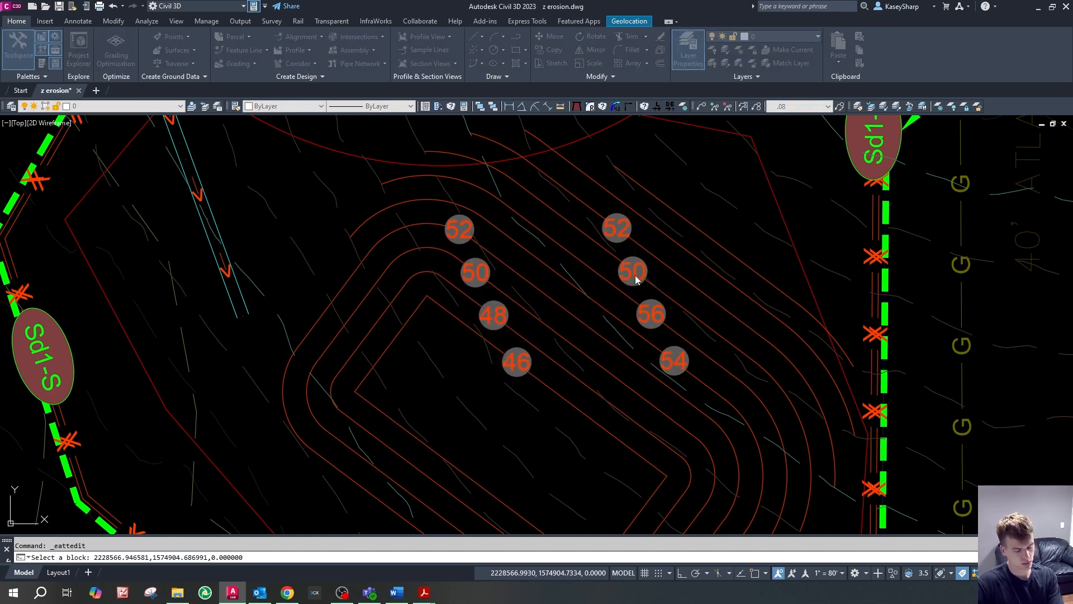
left_click(519, 368)
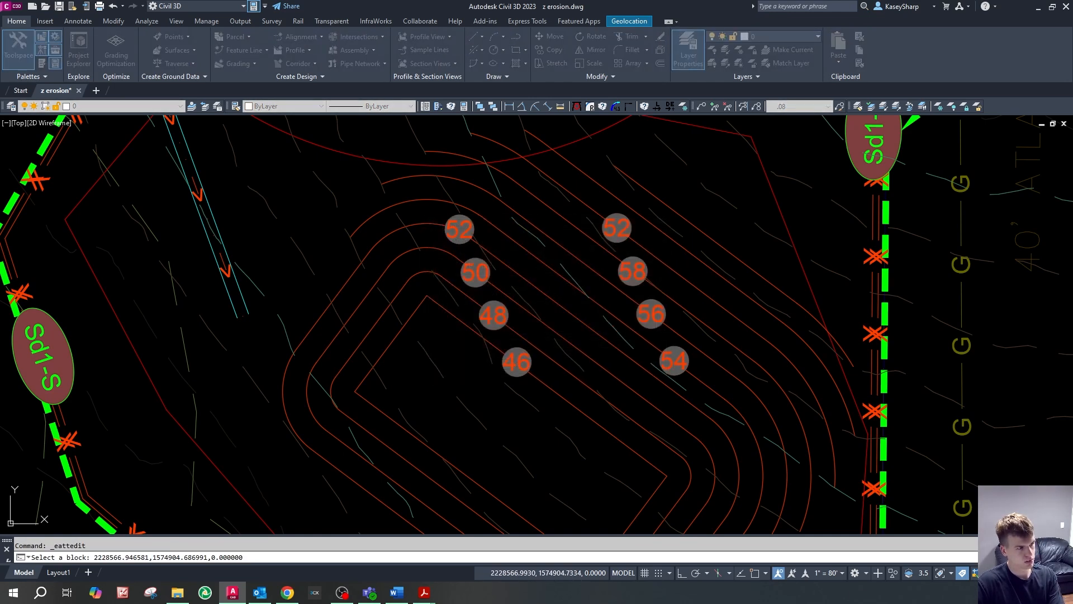
double_click(618, 229)
type("60")
key("Return")
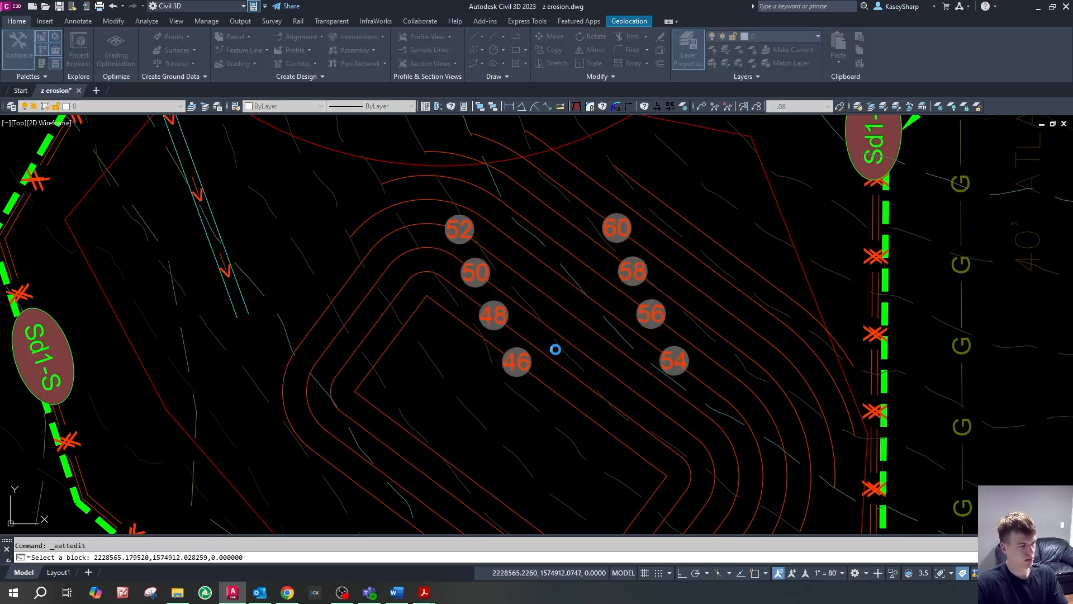
- Paste another set of elevation labels over the outermost contours and delete its extra 50 and 52 labels
key("ctrl+v")
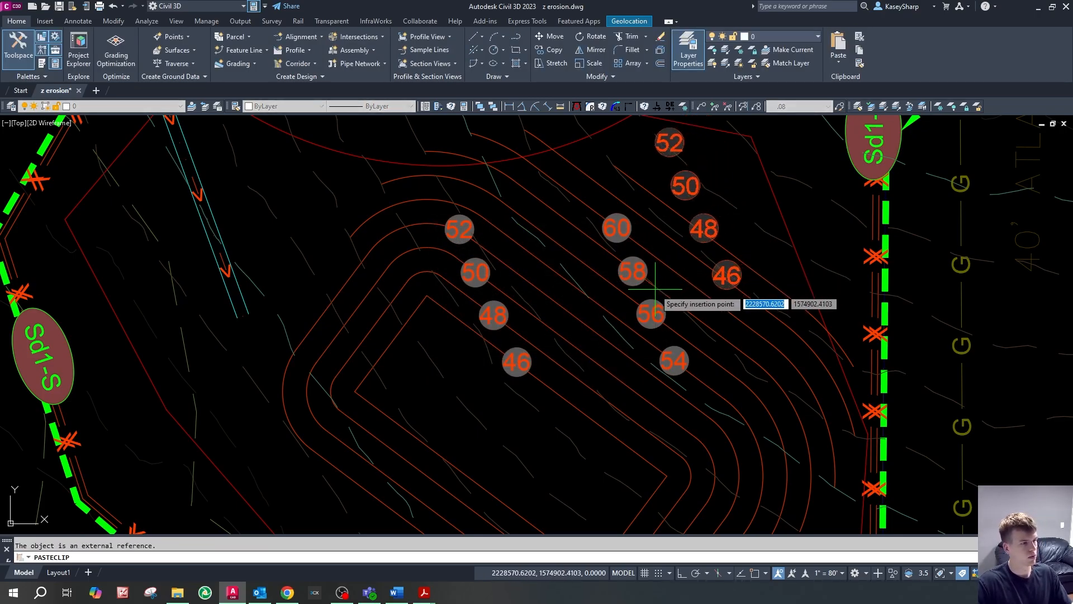
left_click(688, 185)
key("Escape")
left_click(688, 185)
left_click(669, 142)
key("Delete")
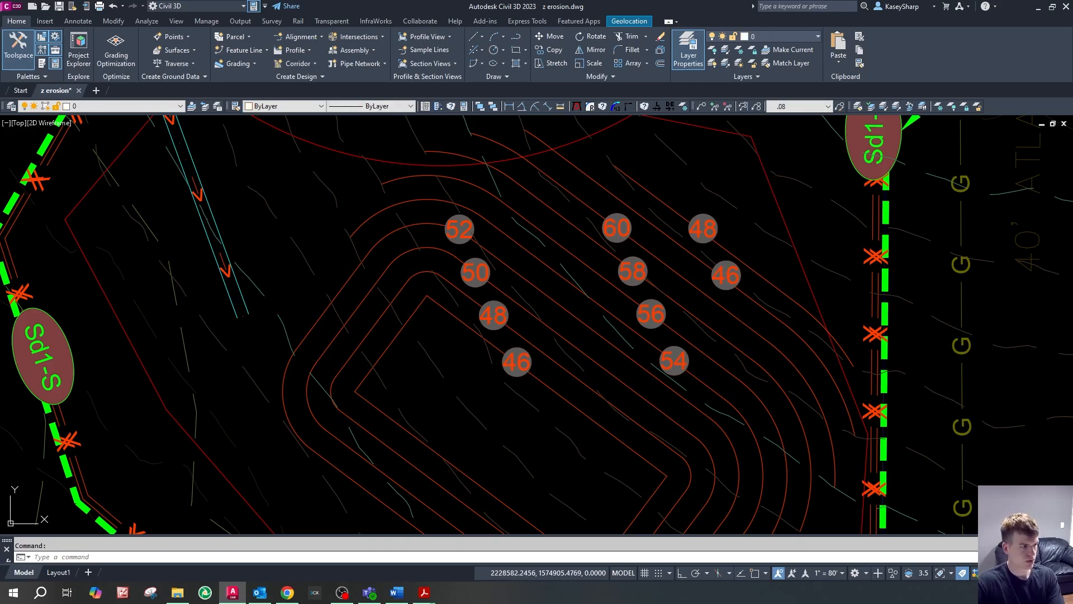
- Change the two remaining pasted labels on the outermost contours to 62 and 64
double_click(572, 362)
type("65")
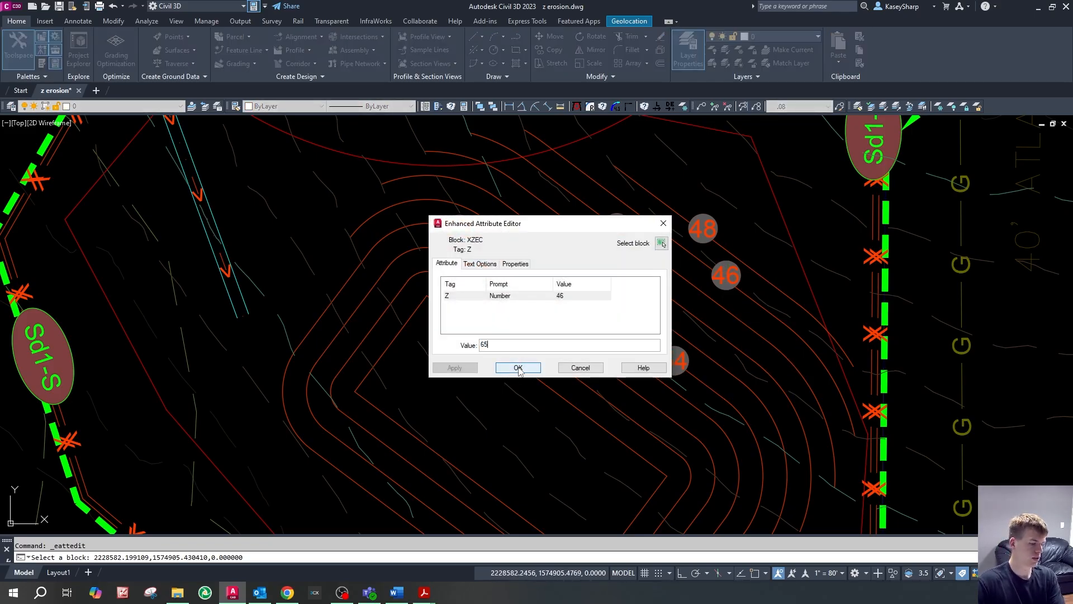
left_click(518, 369)
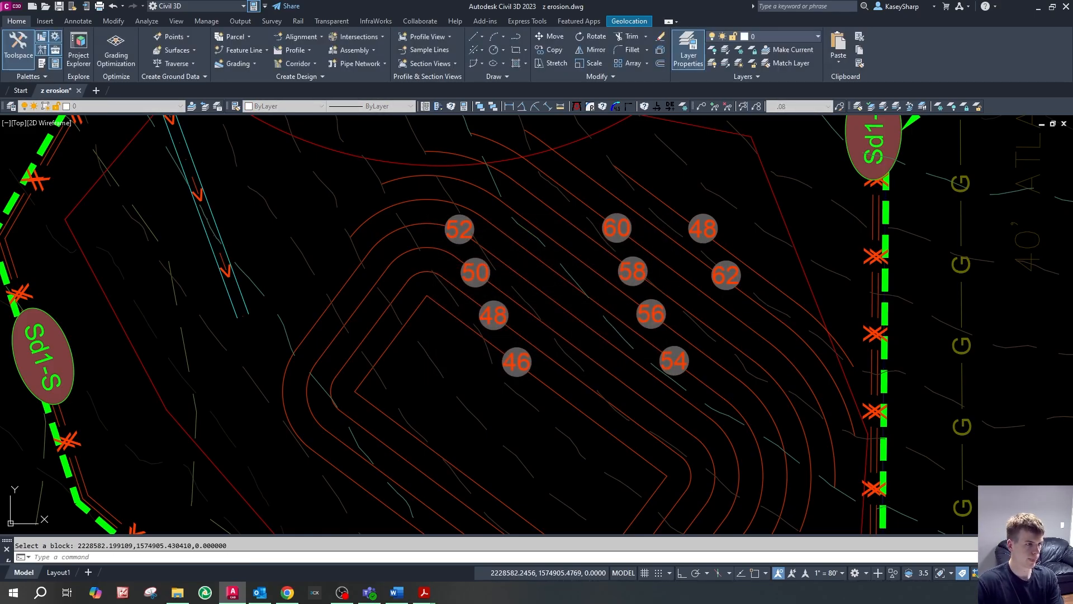
double_click(706, 233)
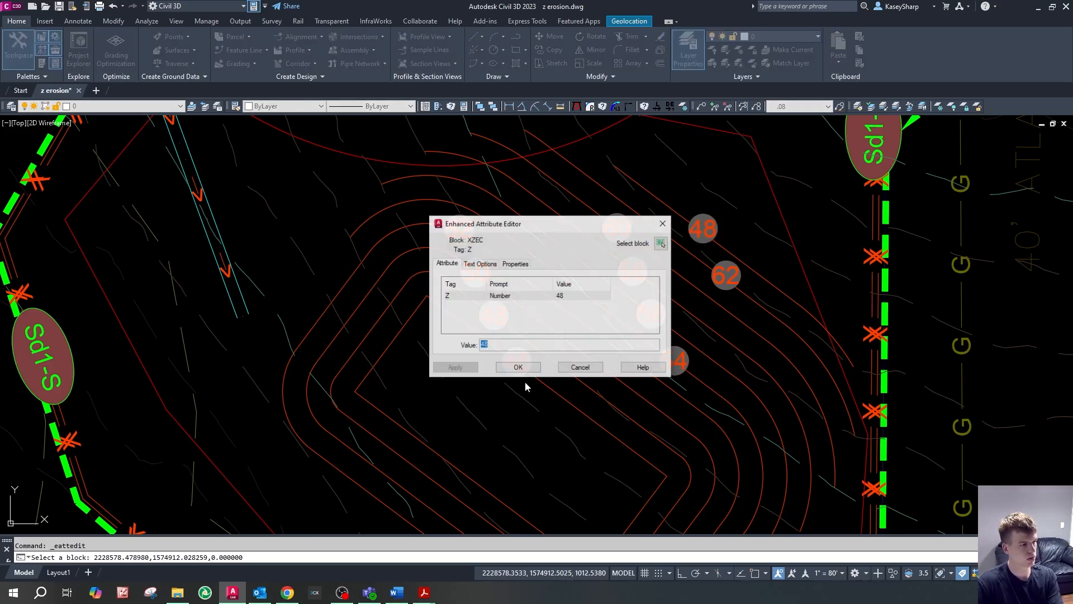
type("64")
left_click(511, 367)
- Examine how the existing minor contour runs past the basin's southwest side and outermost closed contour
left_click(694, 221)
scroll(697, 214, "down", 2)
scroll(435, 305, "up", 4)
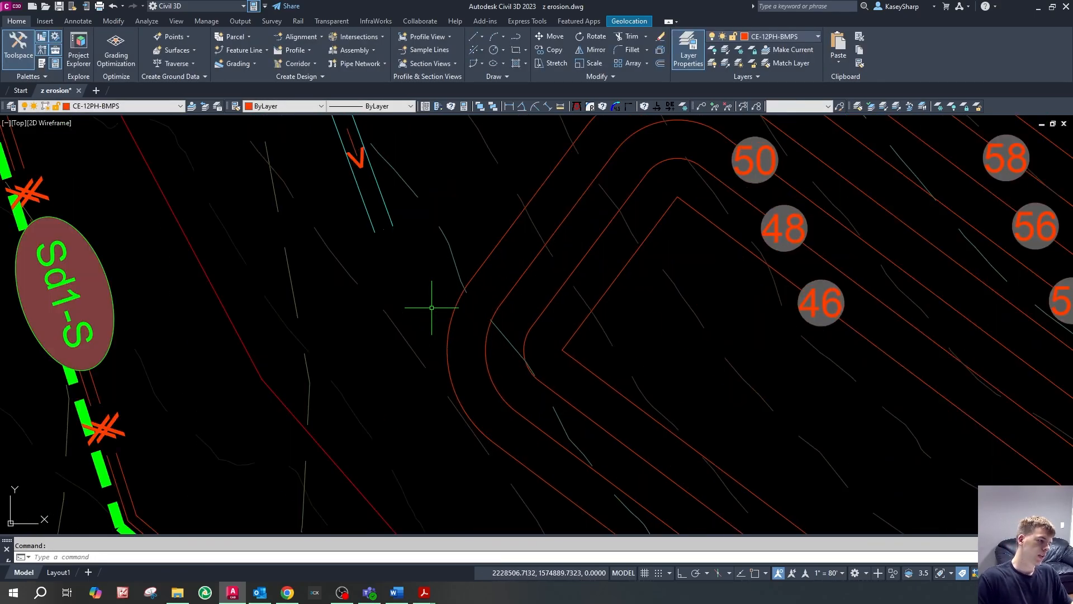
key("Escape")
scroll(479, 235, "down", 2)
scroll(461, 302, "up", 2)
left_click(452, 289)
left_click(454, 289)
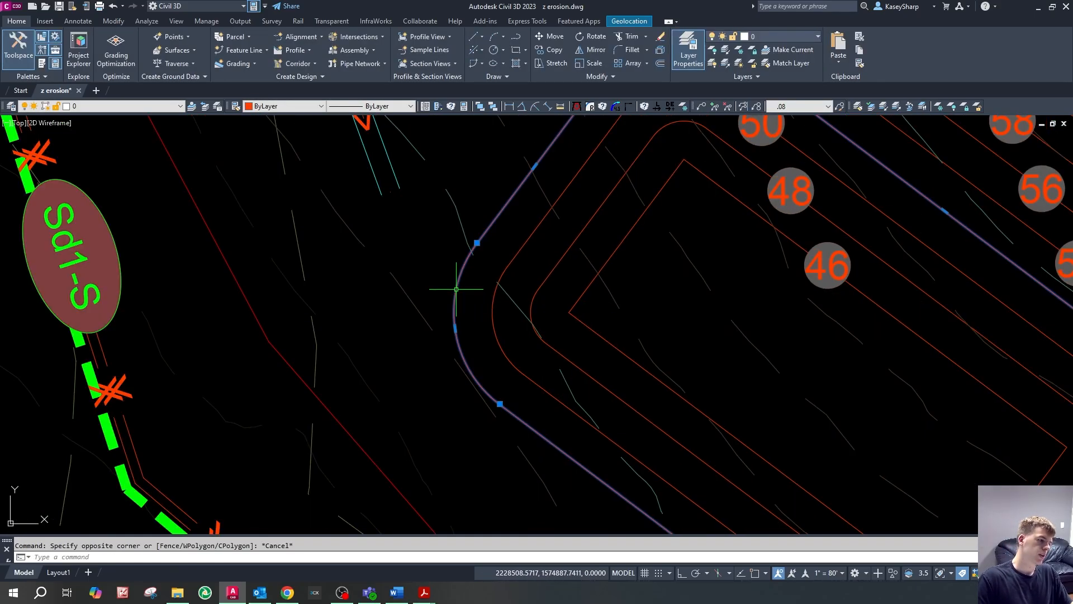
key("Escape")
left_click(419, 310)
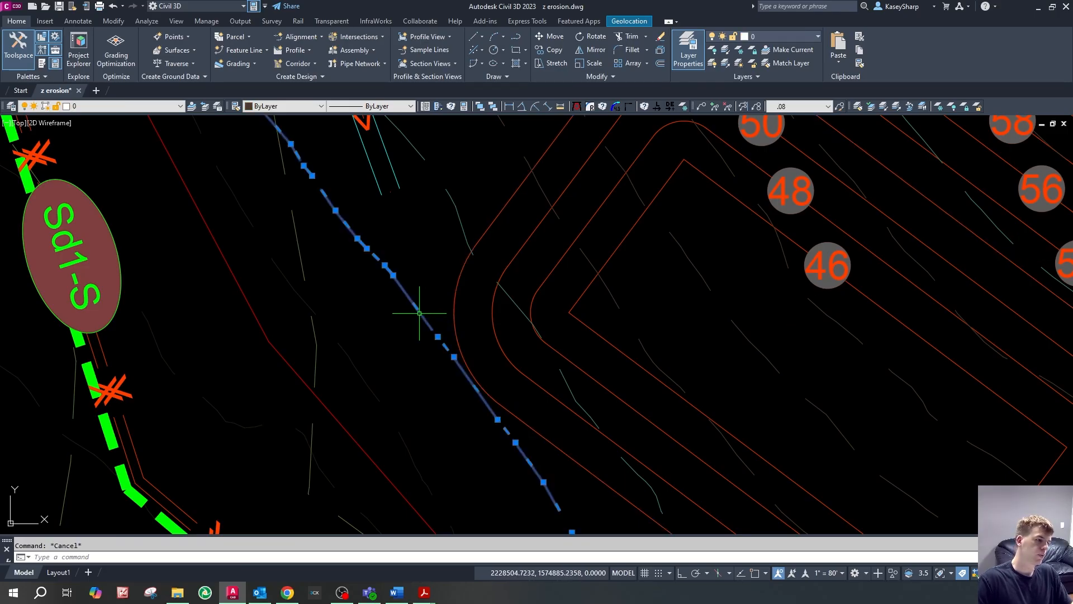
scroll(537, 241, "down", 3)
scroll(537, 244, "down", 2)
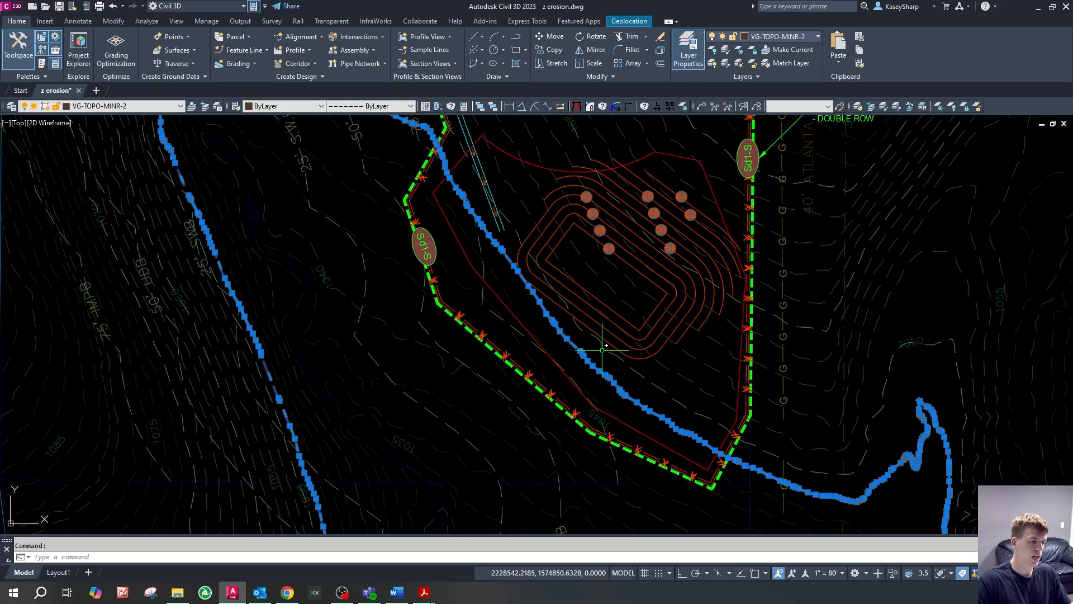
scroll(551, 288, "up", 4)
key("Escape")
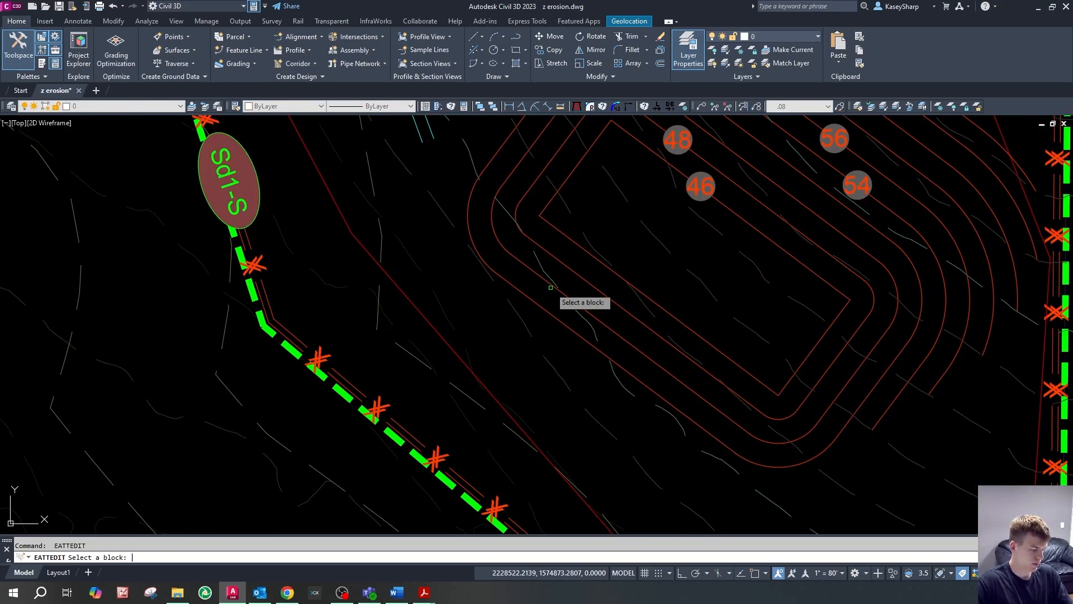
- Start a polyline on the basin's outermost closed contour, tracing its rounded west corner with a three-point arc
double_click(551, 319)
key("Escape")
type("pl")
key("Return")
right_click(497, 270)
key("s")
key("e")
left_click(481, 168)
type("a")
key("Return")
type("s")
key("Return")
left_click(472, 206)
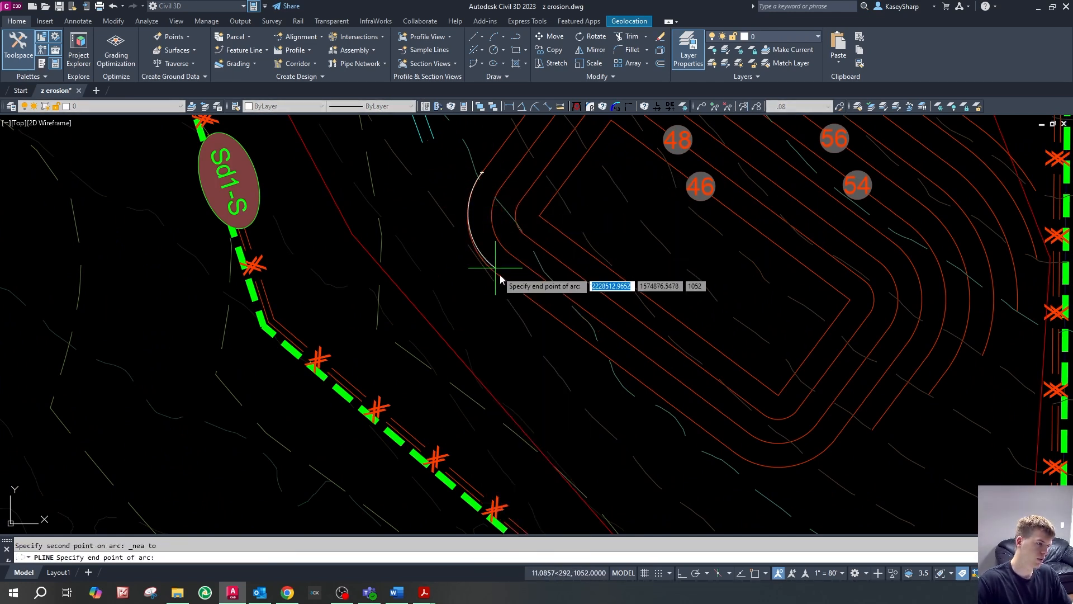
- Continue the polyline along the contour's straight southwest side and finish it with an arc around the south corner
scroll(503, 274, "down", 2)
scroll(635, 364, "up", 2)
left_click(644, 385)
type("s")
key("Return")
left_click(693, 397)
right_click(694, 397, "shift")
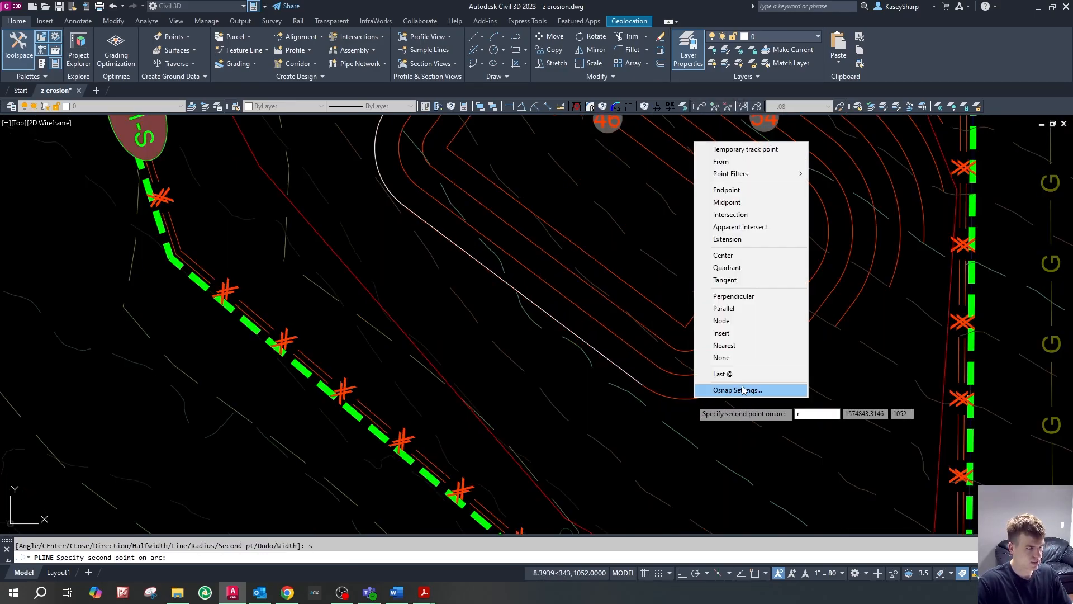
key("r")
left_click(710, 393)
key("Escape")
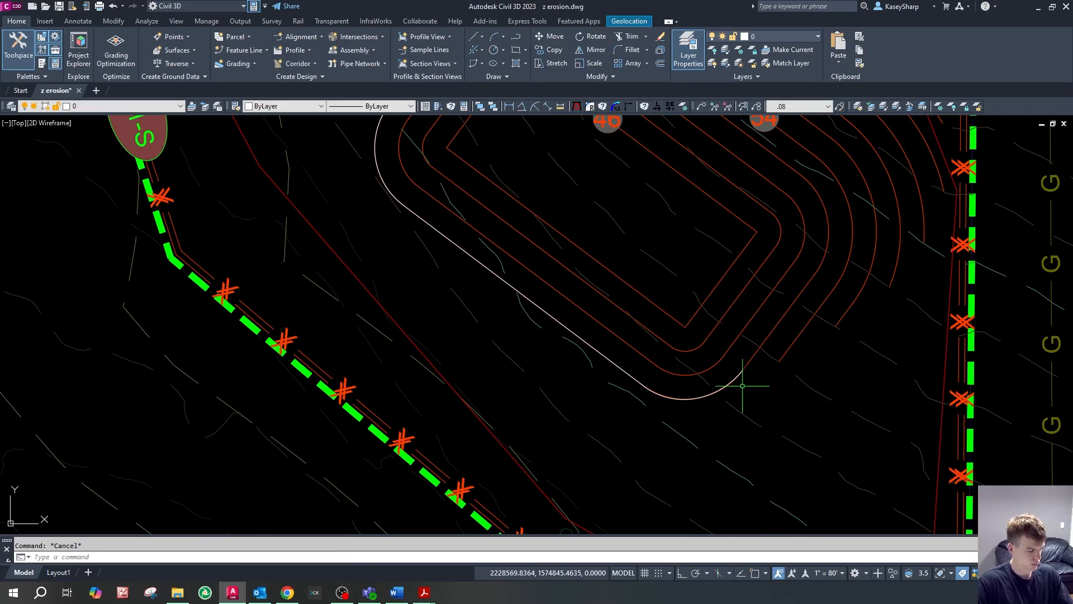
- Offset the traced polyline once outward to the southwest and delete the original trace
type("o")
key("Return")
key("Return")
left_click(731, 382)
left_click(752, 401)
left_click(749, 400)
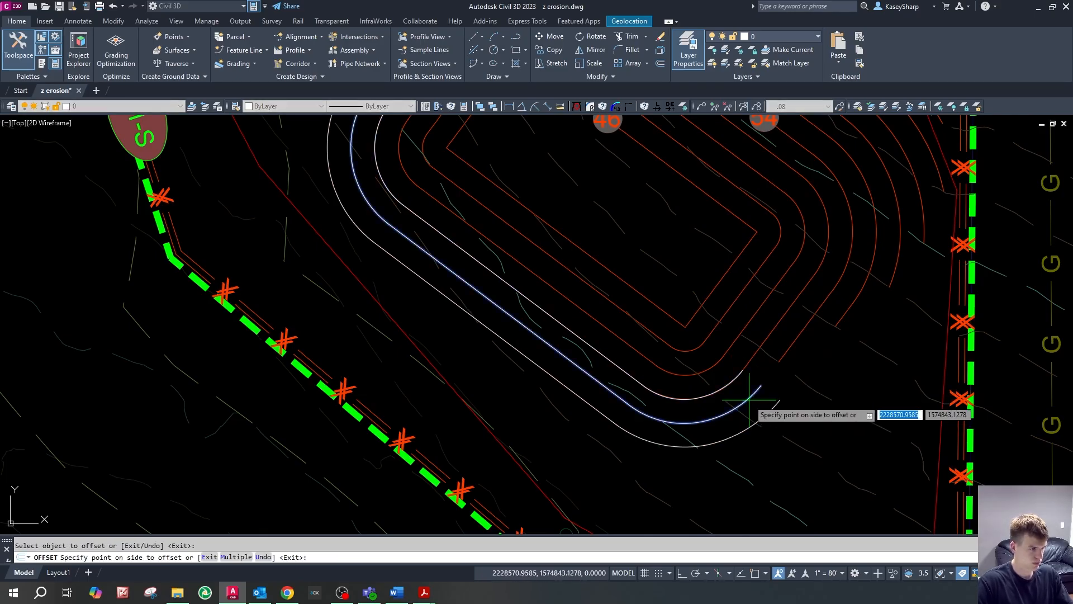
key("Escape")
scroll(699, 417, "down", 3)
scroll(602, 383, "up", 3)
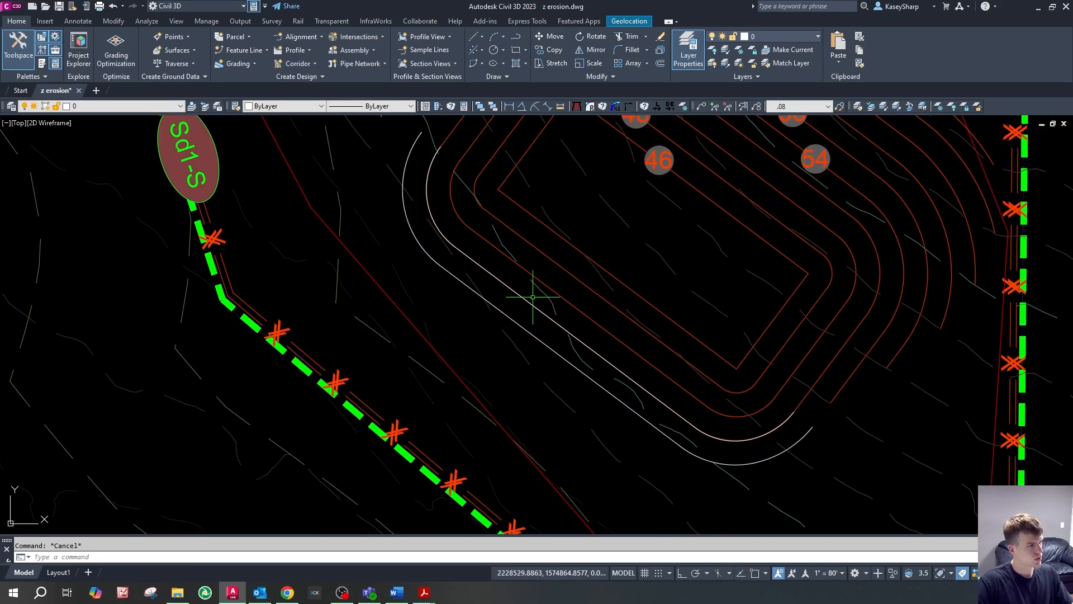
left_click(495, 276)
key("Delete")
- Extend the north end of the offset white contour until it meets the existing contour
left_click(617, 395)
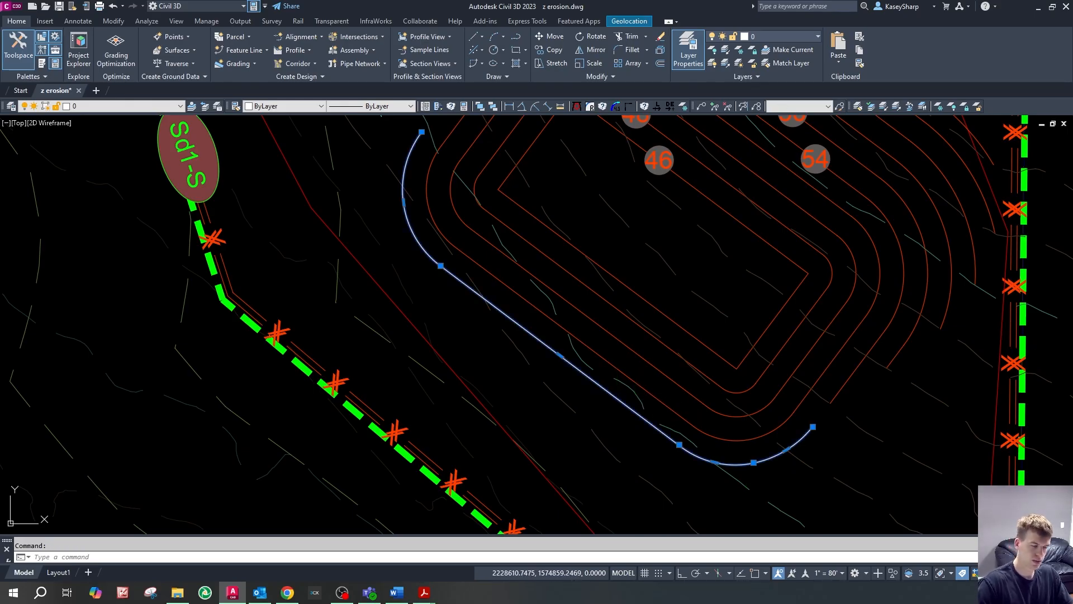
scroll(742, 376, "down", 2)
scroll(541, 220, "up", 2)
key("Escape")
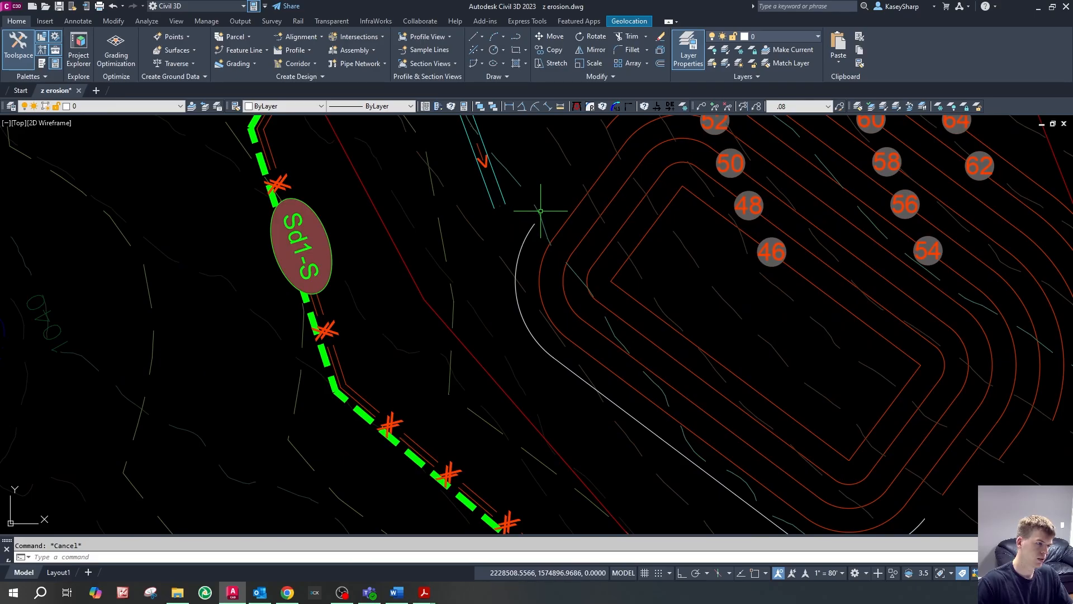
left_click(541, 210)
key("Escape")
scroll(529, 222, "up", 2)
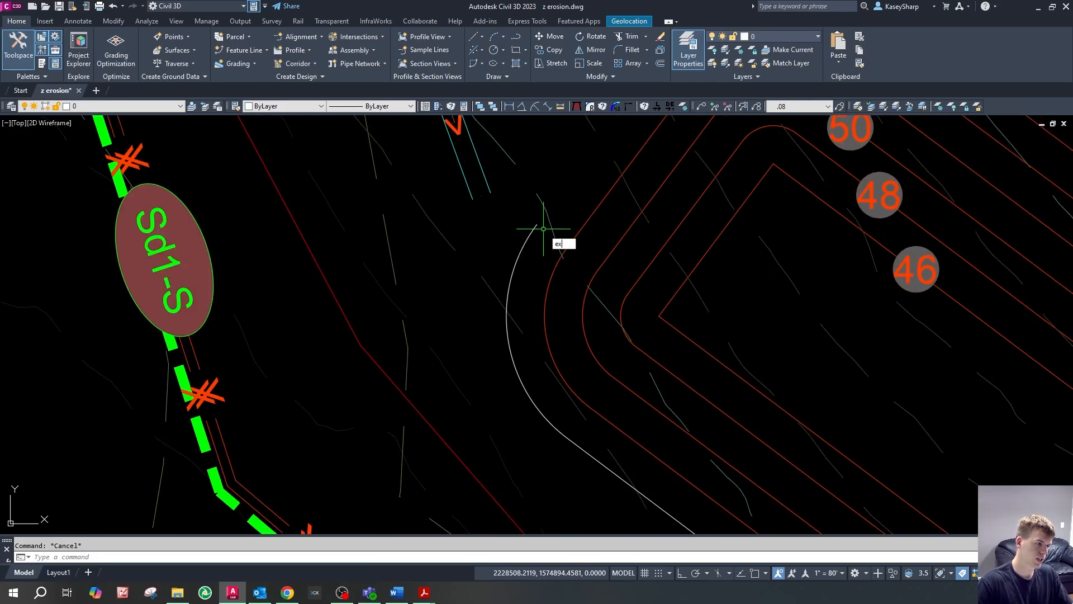
key("Return")
left_click(532, 232)
key("Escape")
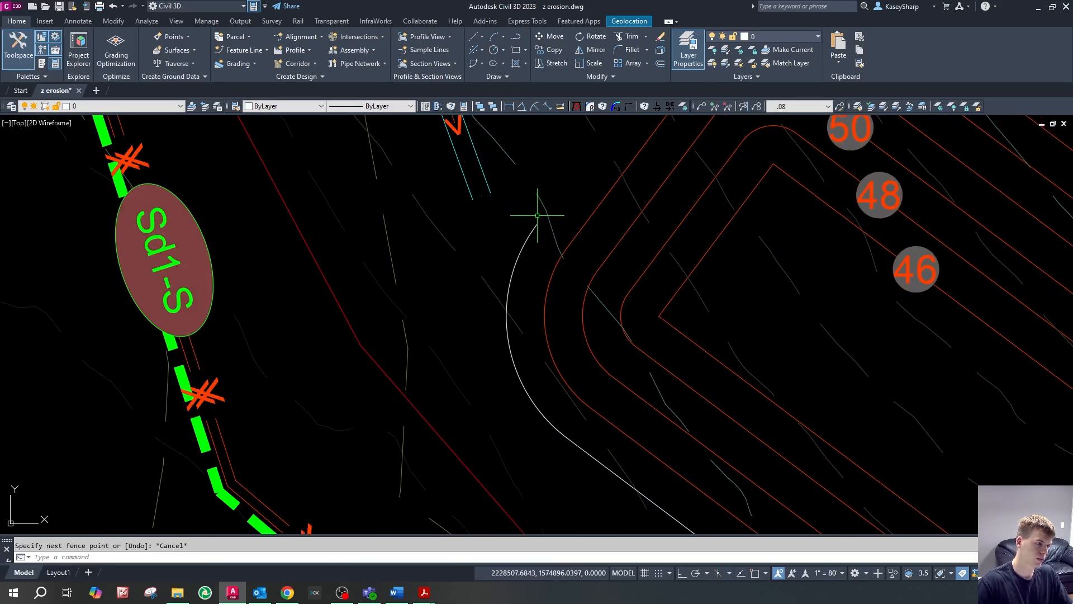
key("Return")
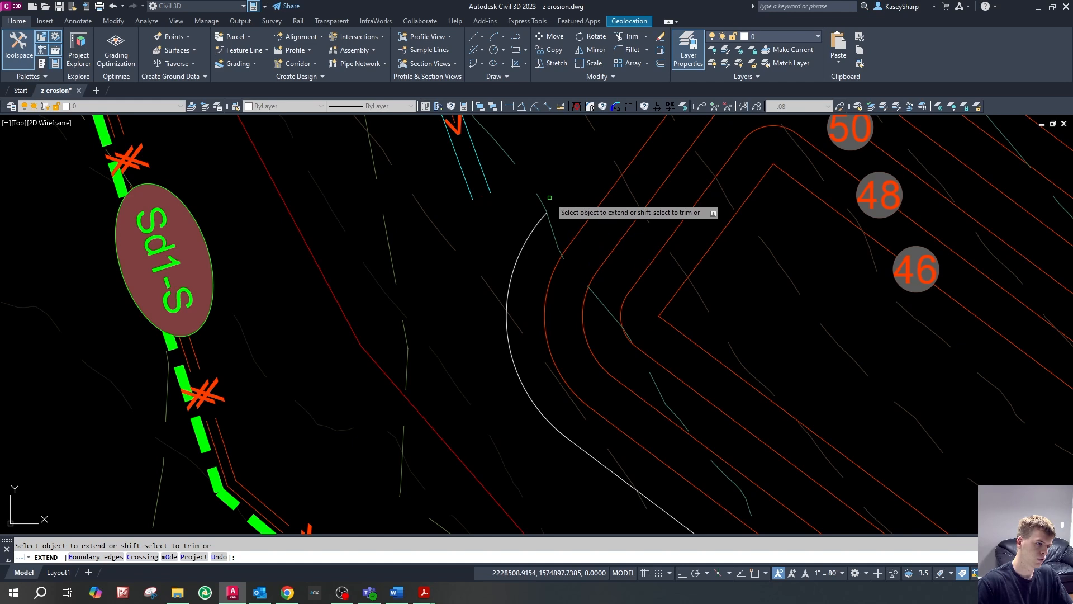
key("Escape")
- Trim the southeast end of the white contour where it crosses the existing contour
scroll(559, 201, "down", 5)
scroll(663, 353, "up", 4)
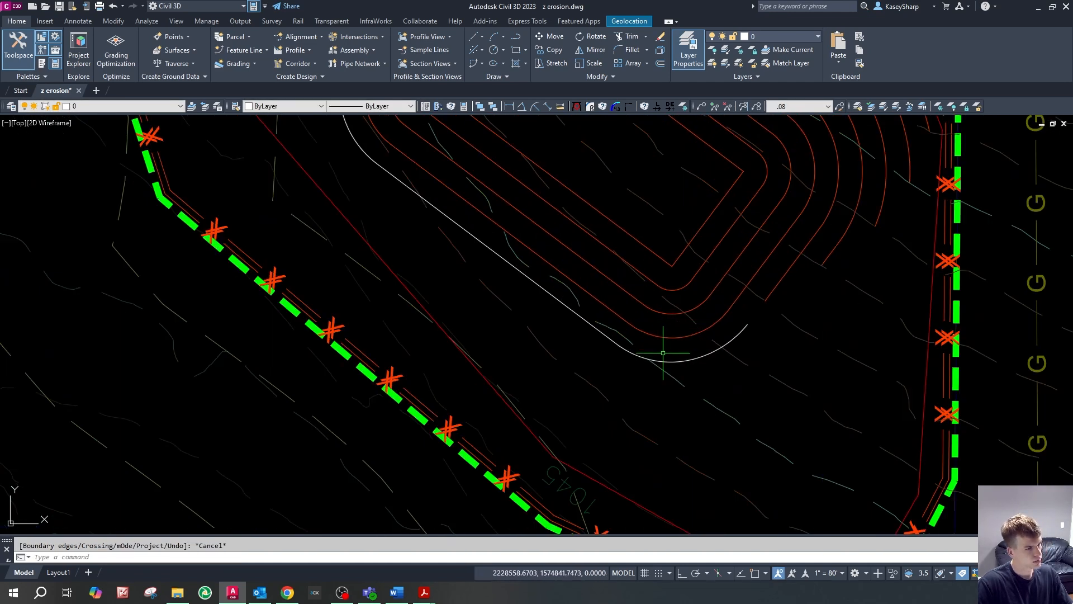
left_click(668, 373)
type("tr")
key("Return")
left_click(697, 359)
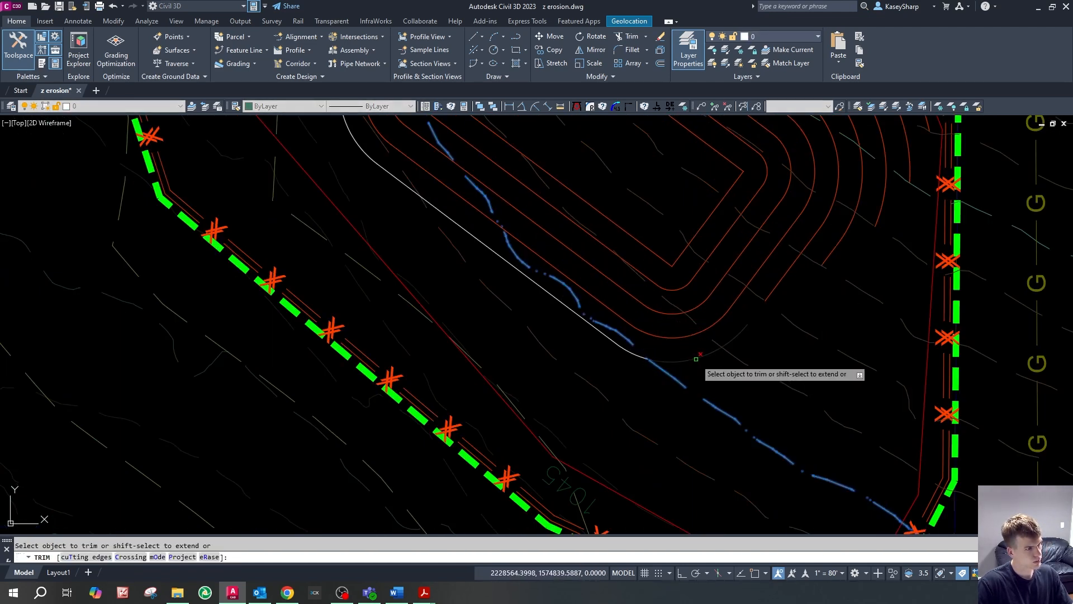
key("Escape")
- Offset the trimmed white contour outward to the southwest to make the second fill contour
scroll(711, 372, "down", 2)
scroll(575, 286, "up", 2)
scroll(606, 336, "down", 2)
scroll(519, 257, "up", 2)
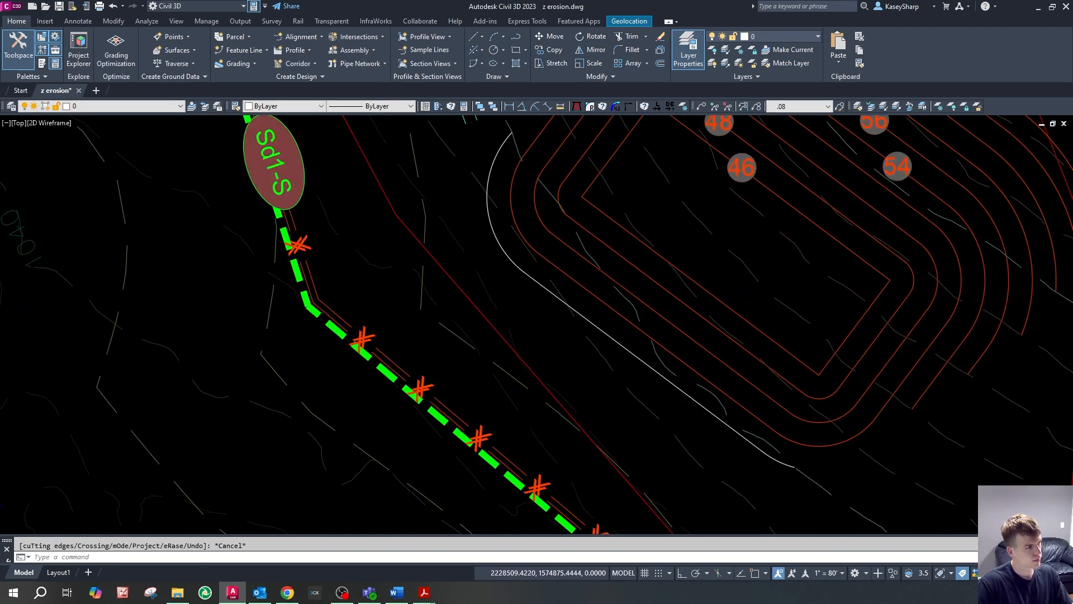
key("Escape")
left_click(543, 259)
key("Escape")
type("o")
key("Return")
key("Return")
left_click(621, 346)
left_click(575, 371)
key("Escape")
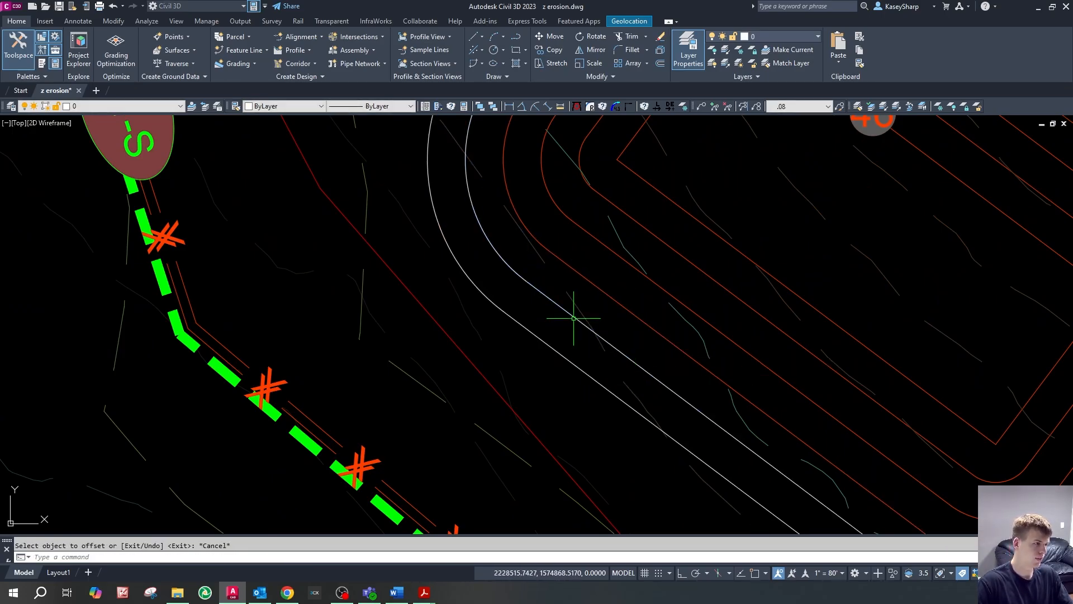
- Offset the second white contour outward again to make the third one
scroll(466, 265, "down", 2)
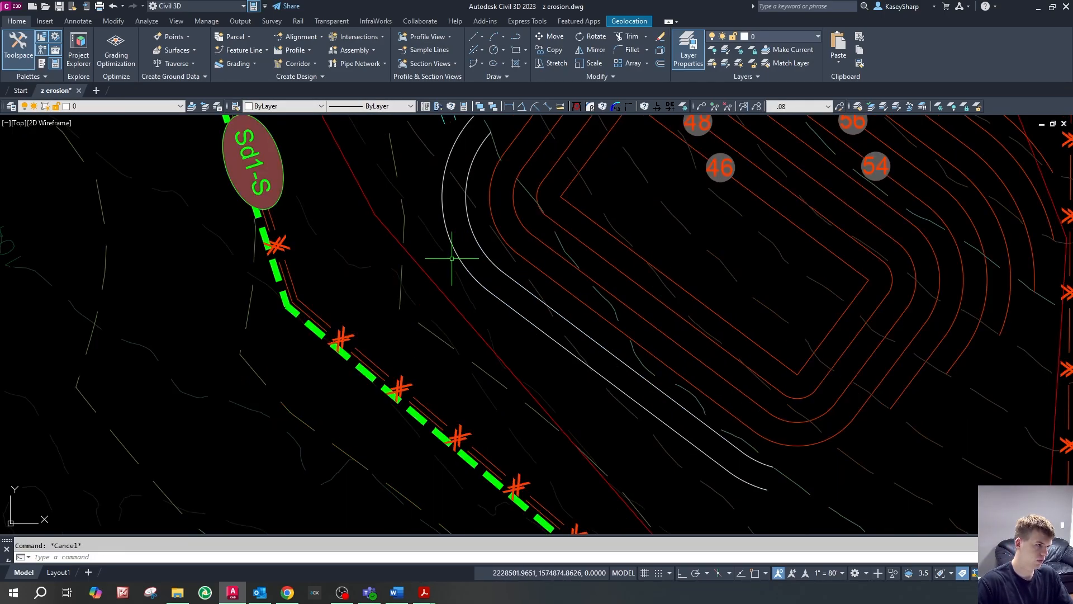
scroll(455, 251, "up", 2)
type("o")
key("Return")
key("Return")
left_click(477, 276)
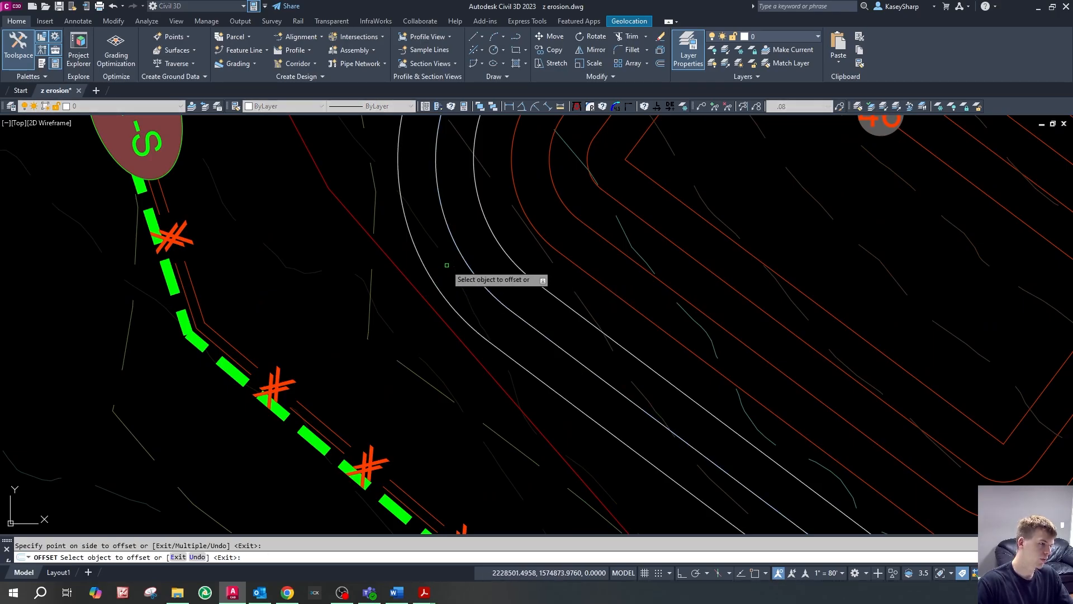
left_click(429, 210)
key("Escape")
- Trim both ends of the outermost white contour back to the existing contour on the basin's west side
type("tr")
key("Return")
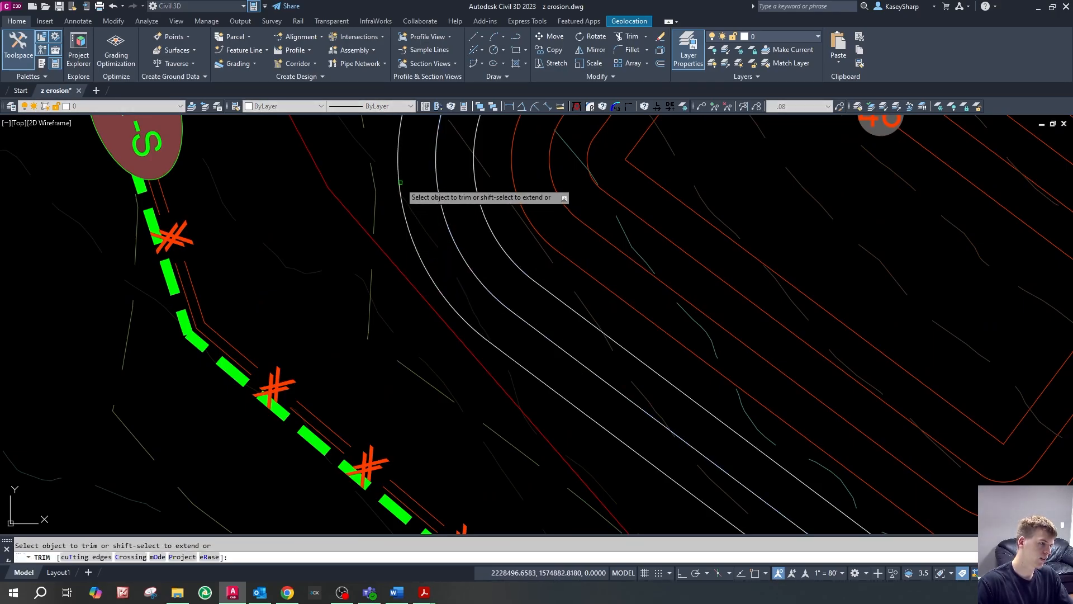
left_click(401, 187)
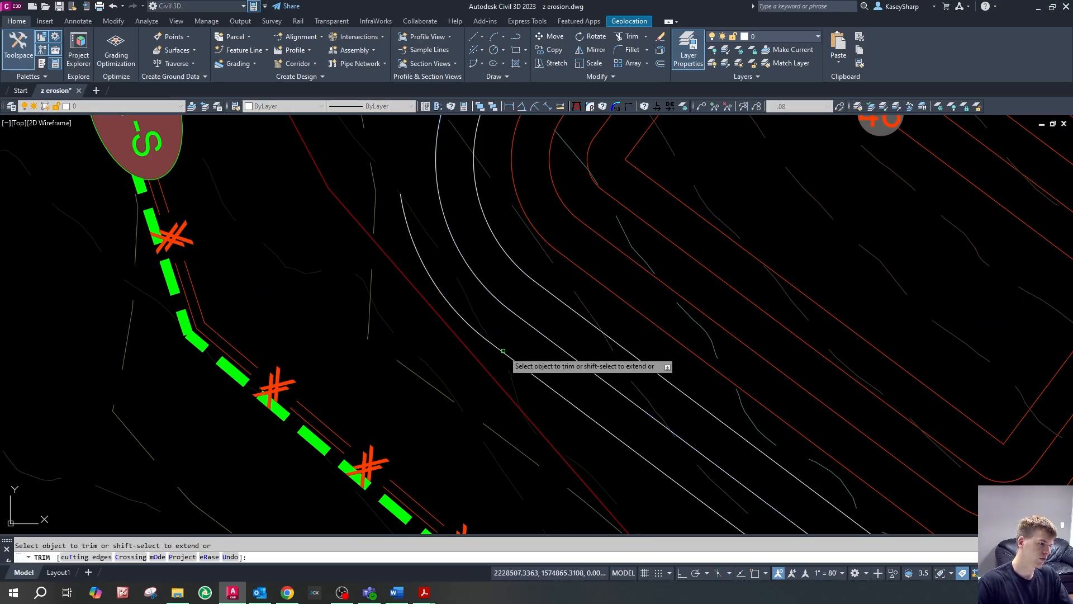
key("Escape")
scroll(551, 373, "down", 3)
left_click(504, 252)
scroll(523, 322, "up", 2)
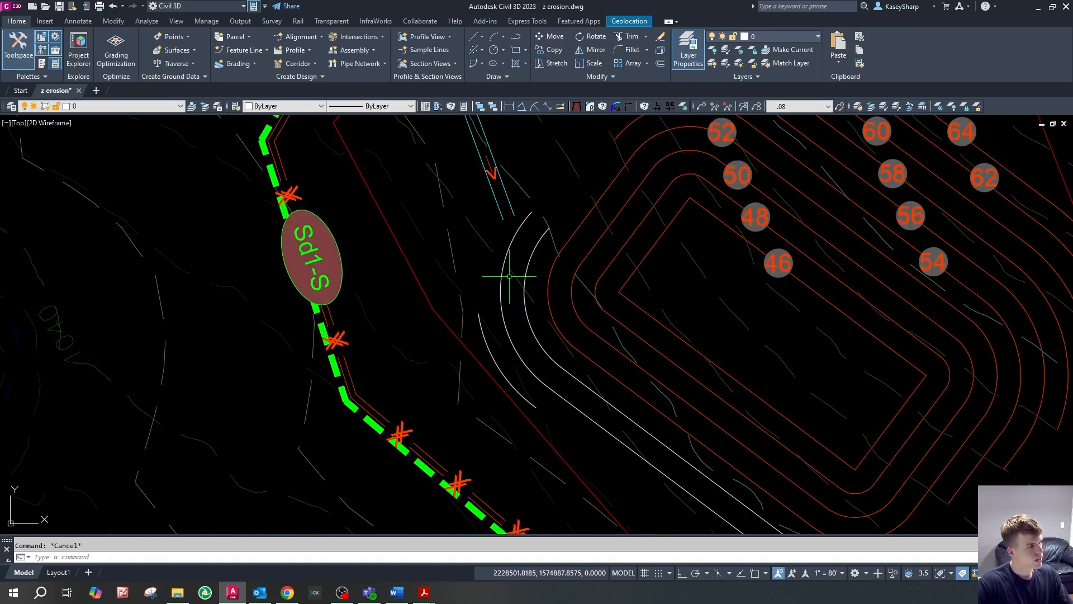
- Trim the north end of the middle white contour where it crosses the existing contour
key("Escape")
left_click(515, 275)
type("tr")
key("Return")
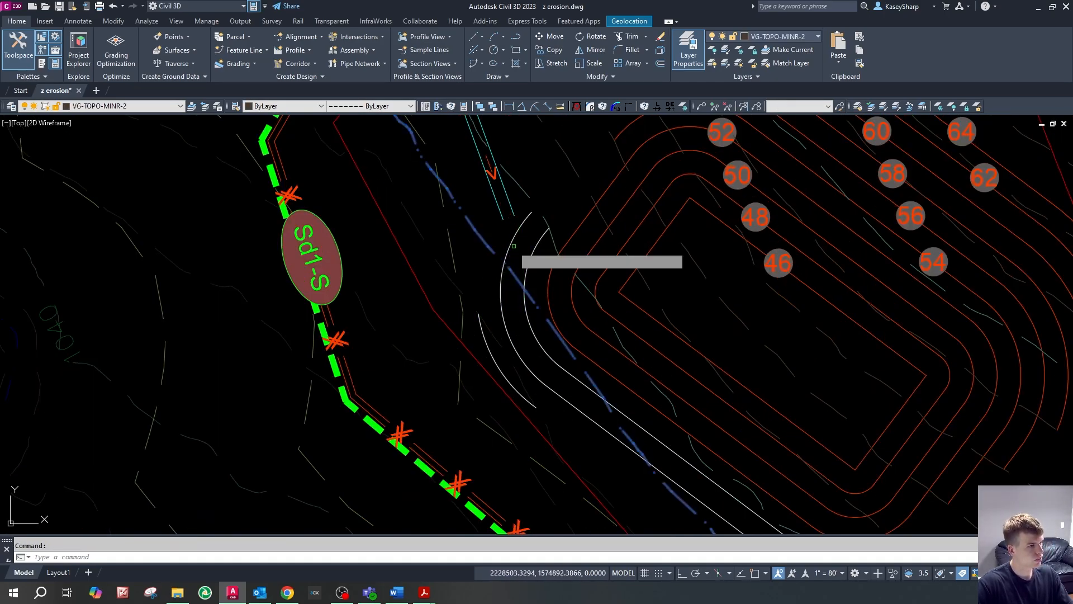
left_click(515, 235)
scroll(518, 235, "down", 2)
key("Escape")
key("Escape")
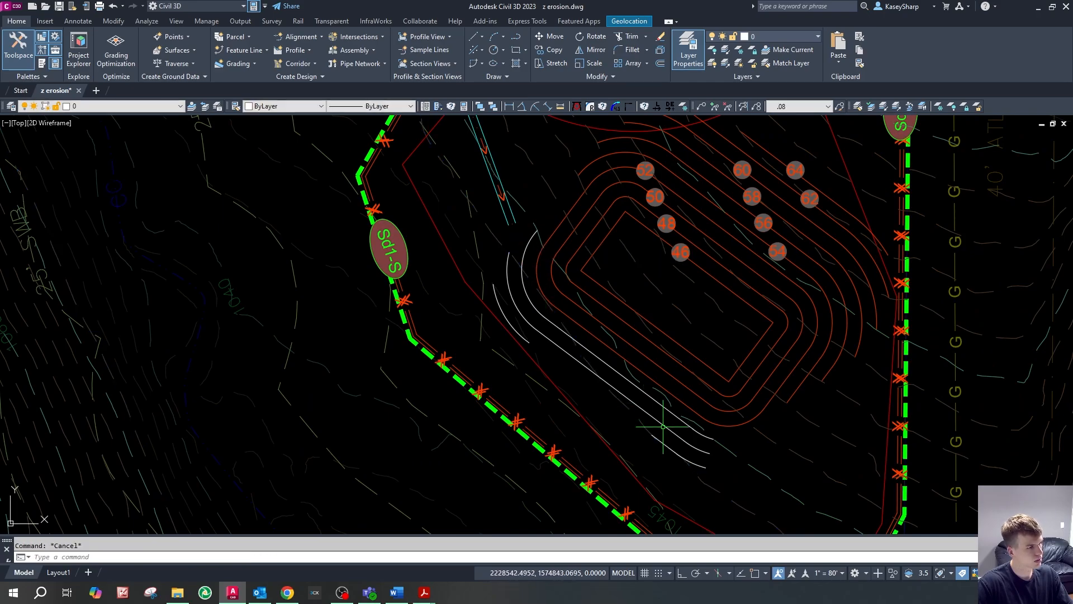
- Trim the middle white contour at the existing contour on the southwest side and remove the leftover southeast piece
left_click(690, 470)
scroll(636, 412, "up", 2)
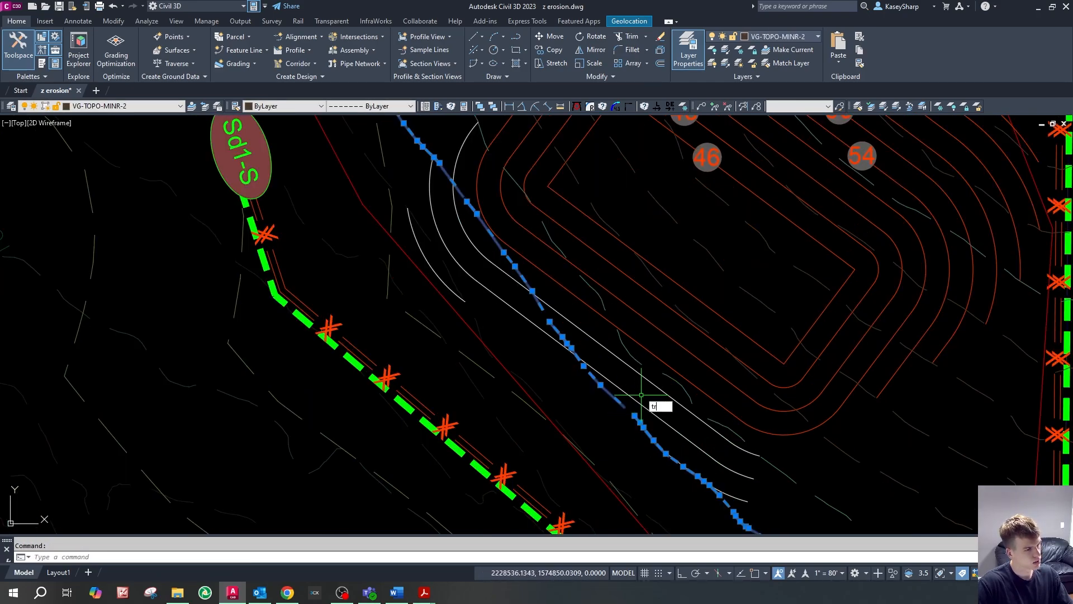
key("Return")
left_click(636, 404)
key("Escape")
key("Escape")
left_click(737, 497)
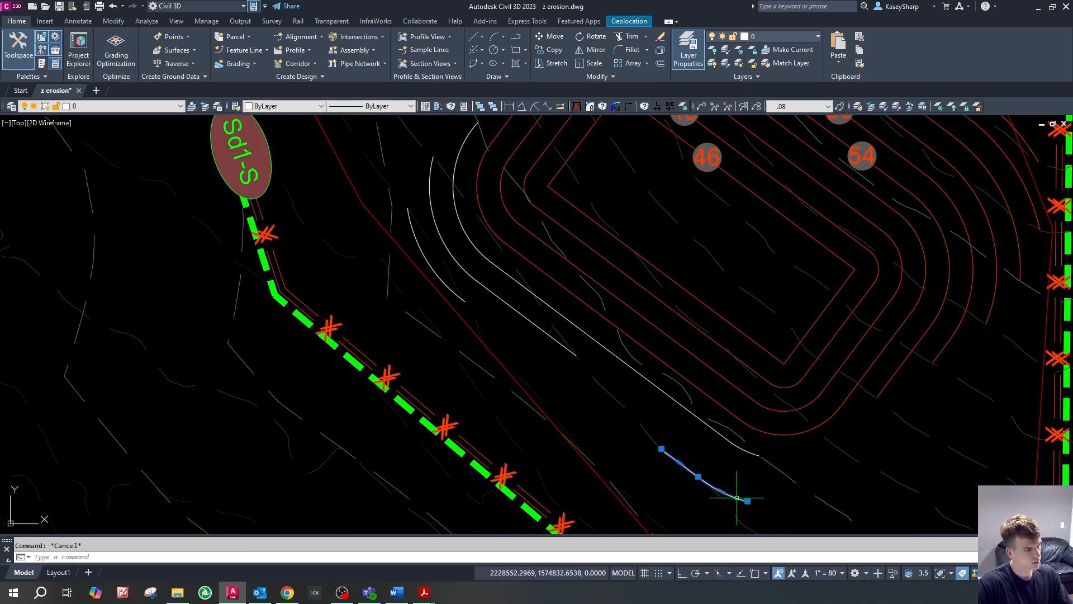
scroll(455, 235, "down", 2)
scroll(505, 261, "up", 2)
- Match the three white contours to the properties of the basin's orange contours
left_click(518, 268)
left_click(489, 286)
left_click(473, 352)
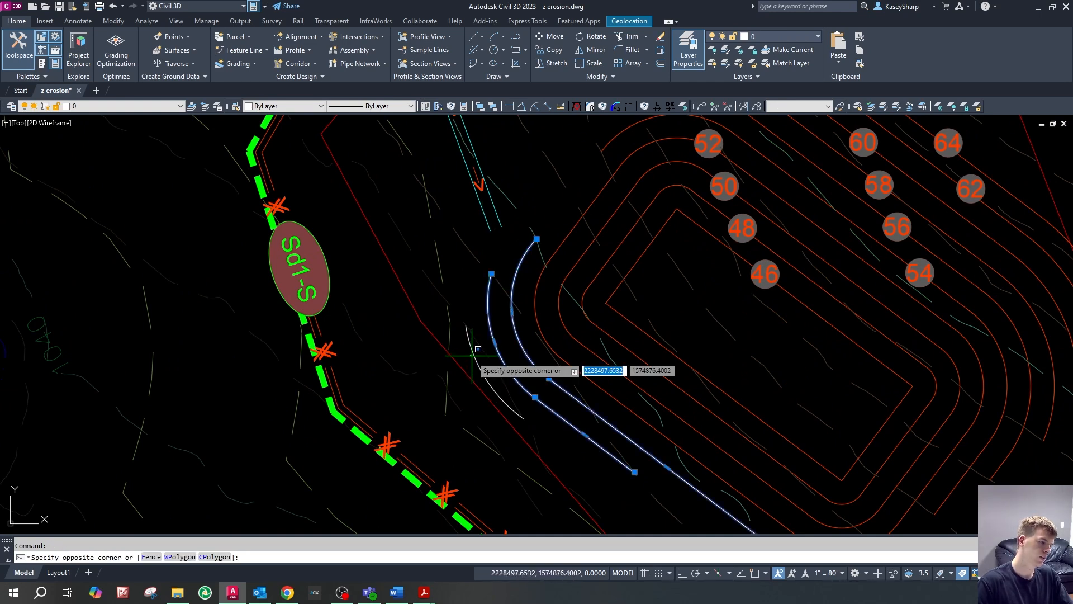
left_click(472, 348)
type("ma")
key("Return")
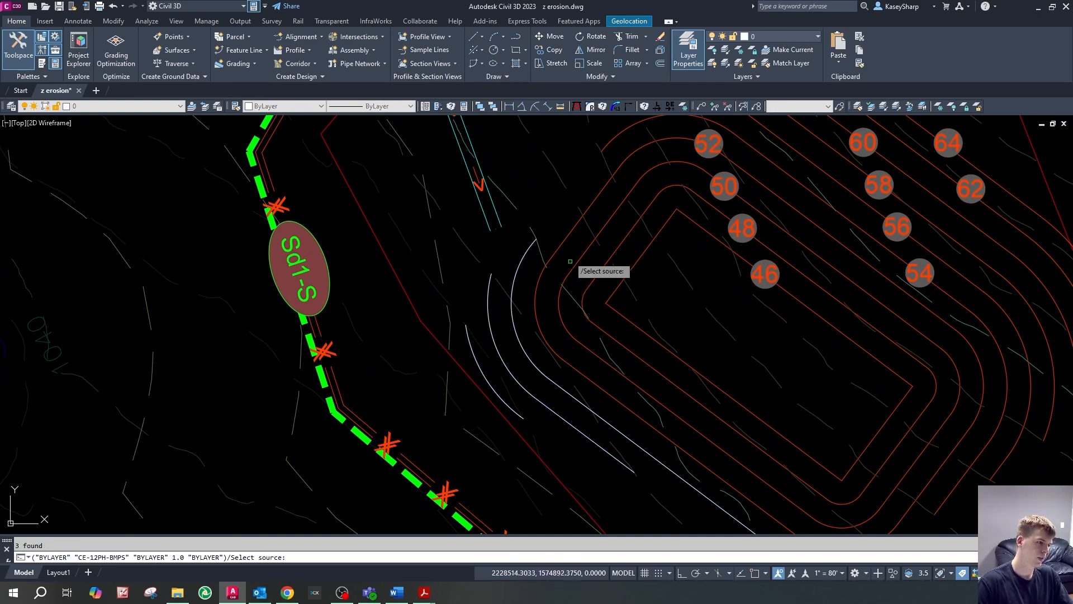
key("Escape")
left_click(511, 288)
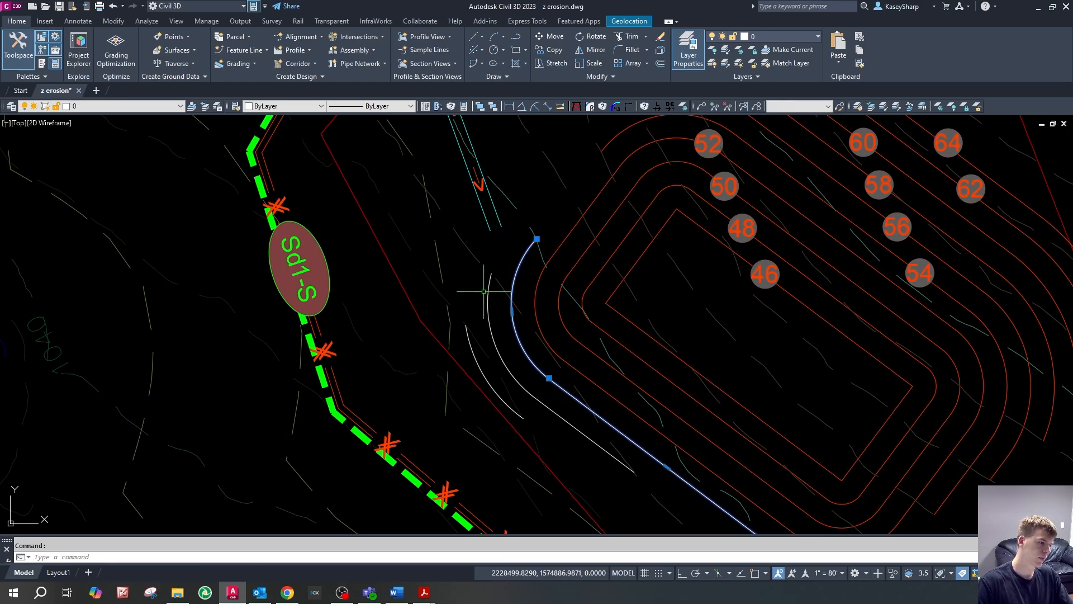
key("Return")
left_click(555, 251)
key("Escape")
scroll(521, 306, "down", 8)
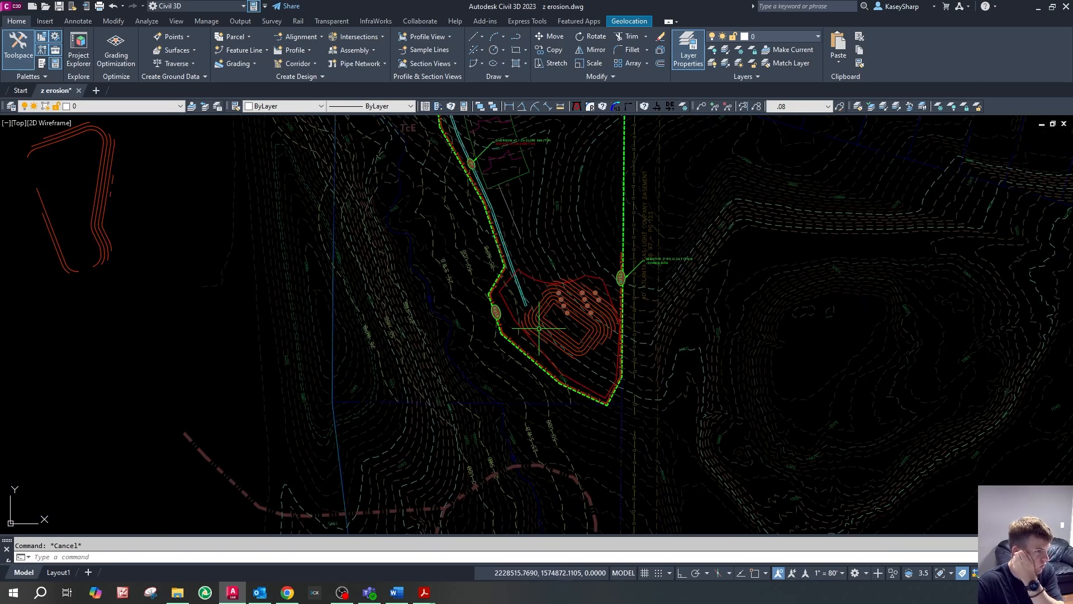
- Paste a copy of the 46 elevation label at each of the three outer contours on the basin's southwest side
scroll(539, 329, "up", 7)
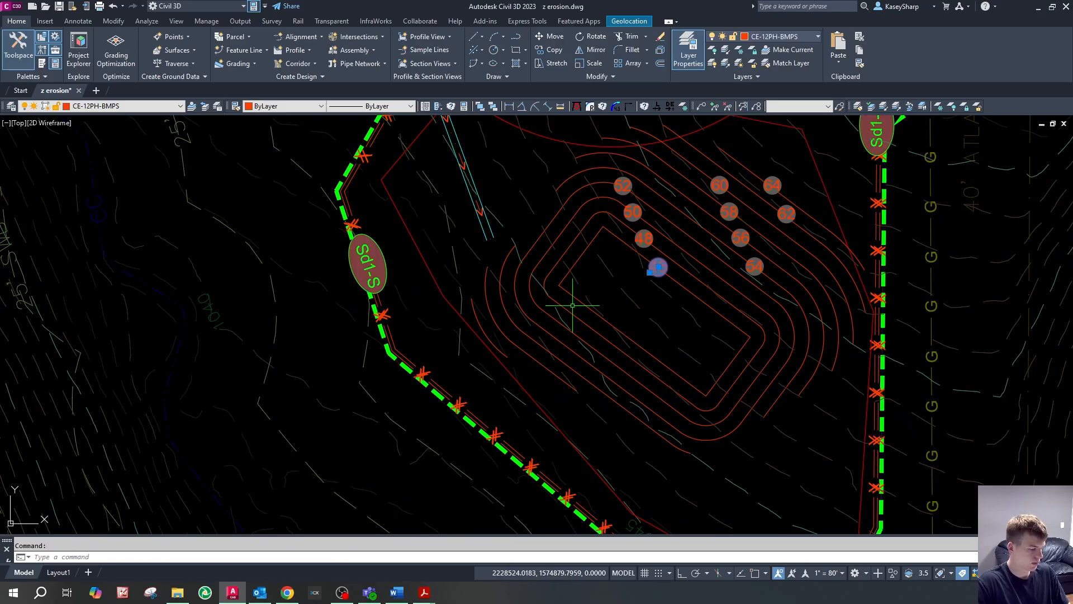
key("ctrl+v")
scroll(551, 311, "up", 3)
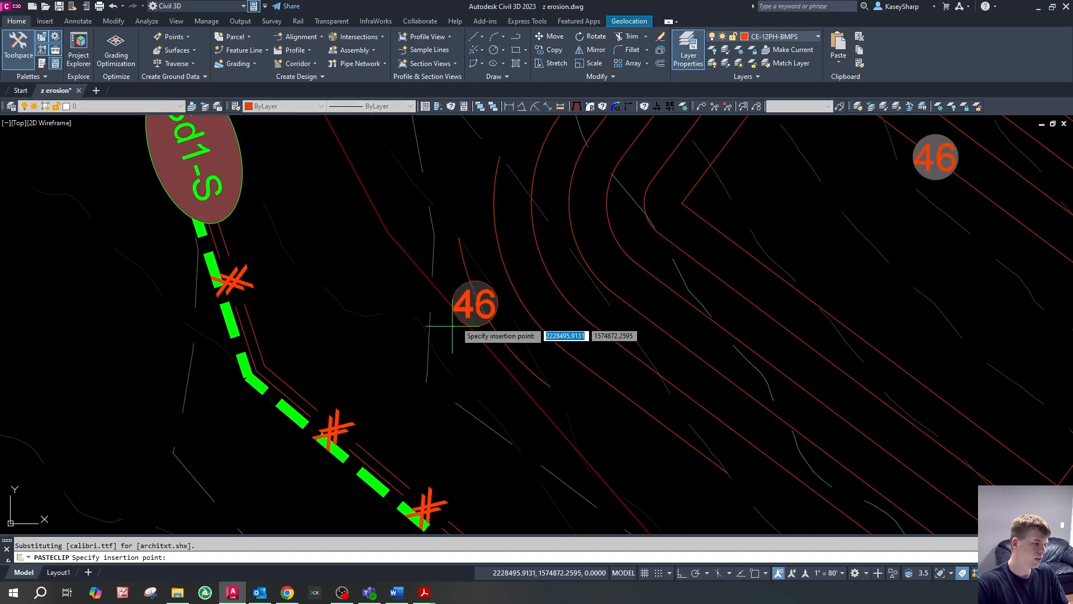
key("ctrl+v")
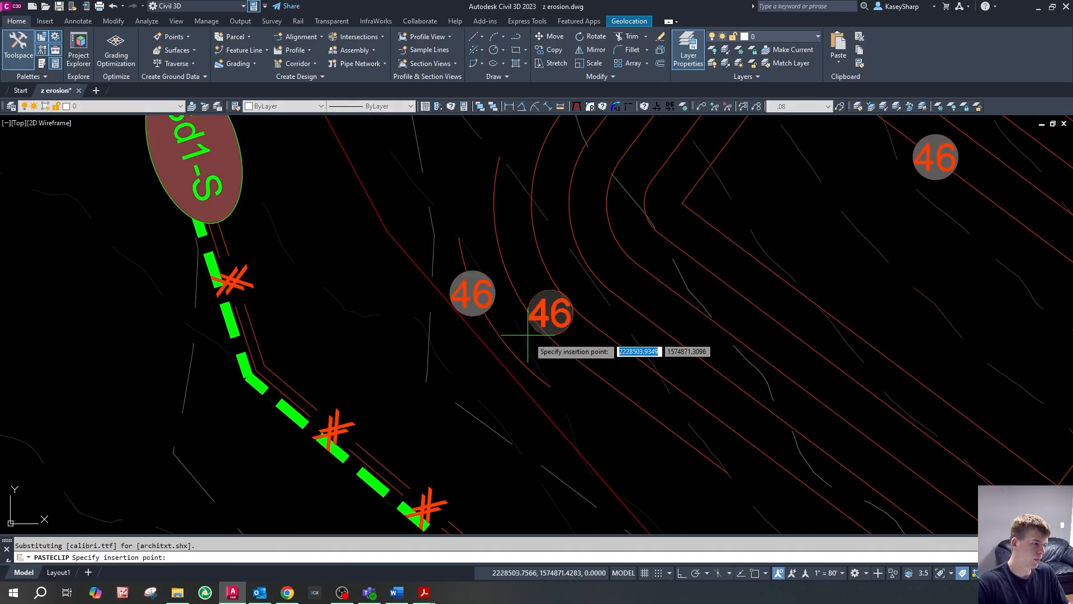
left_click(521, 346)
key("ctrl+v")
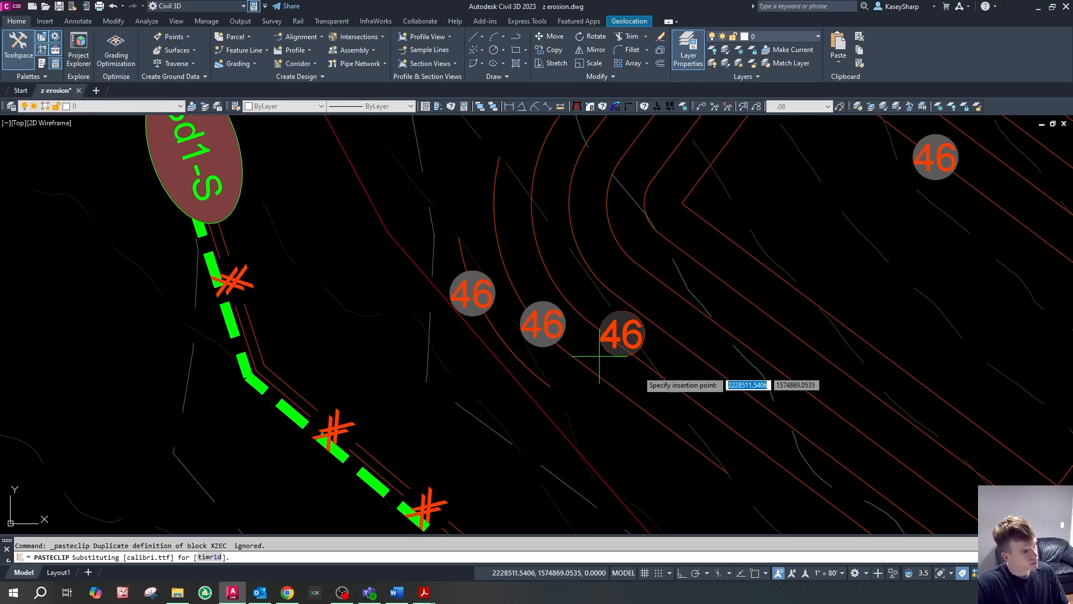
left_click(621, 378)
- Delete the three pasted 46 labels from the southwest contours
scroll(647, 376, "down", 5)
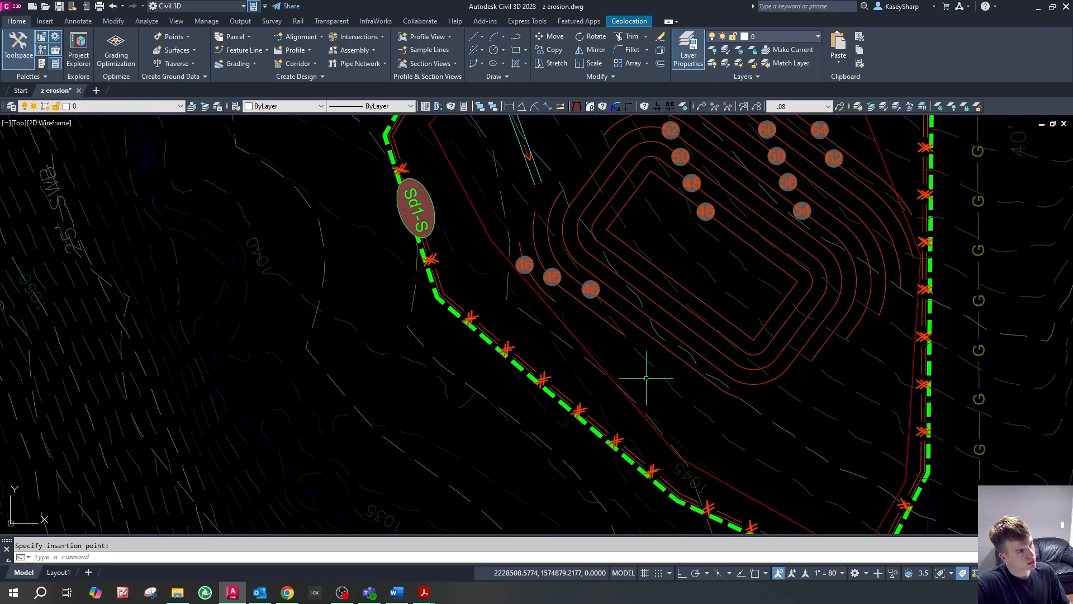
scroll(665, 307, "up", 4)
scroll(679, 375, "down", 2)
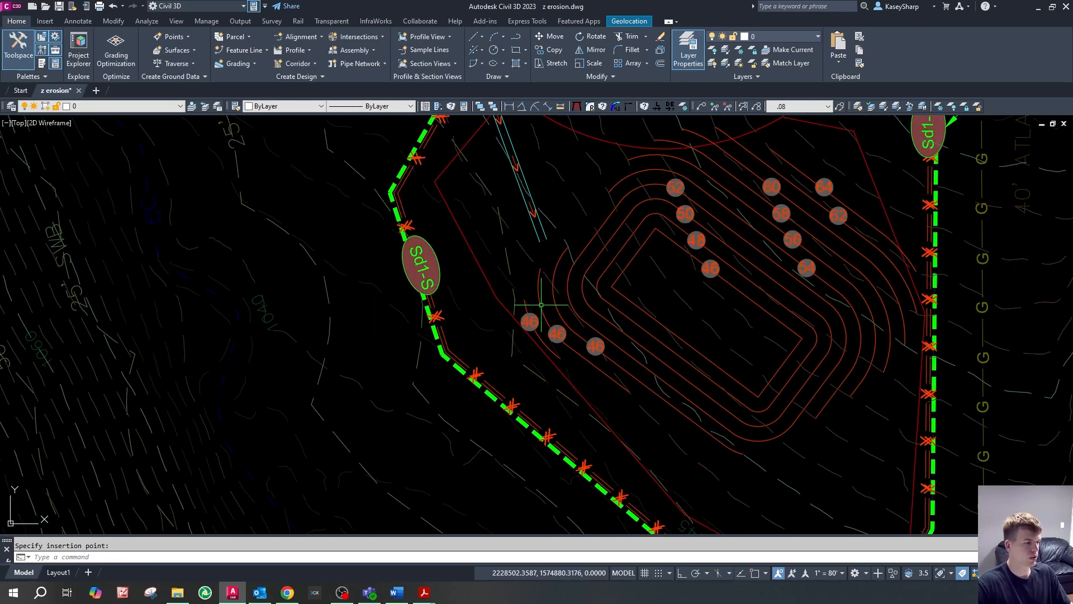
scroll(547, 307, "up", 2)
left_click(631, 365)
key("Delete")
key("Escape")
scroll(631, 276, "up", 2)
- Measure the perpendicular spacing between adjacent contours on the basin's southwest side
left_click(572, 313)
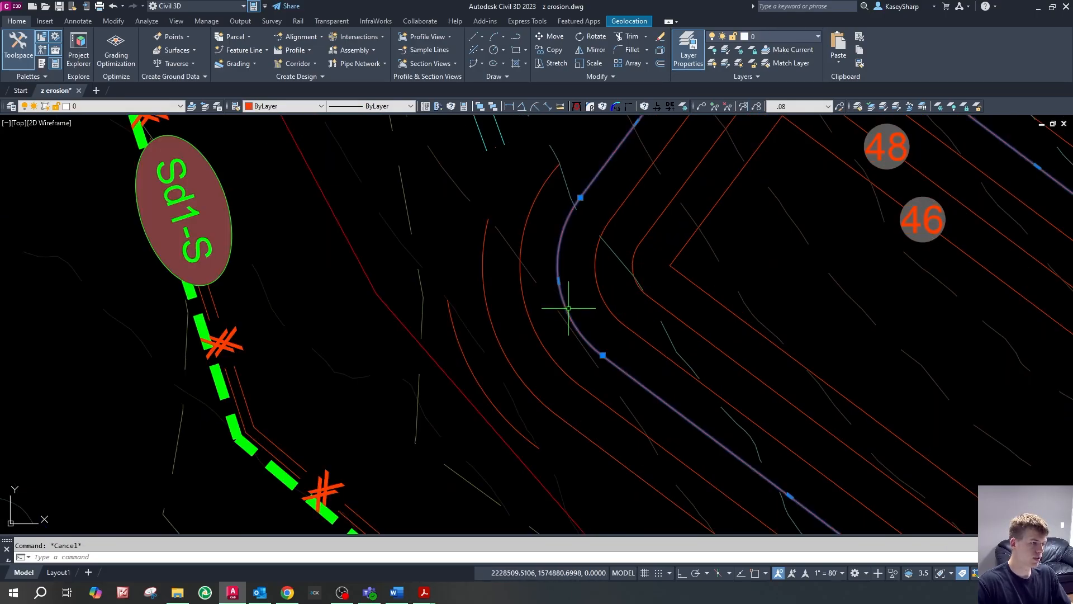
scroll(568, 313, "down", 2)
scroll(639, 388, "up", 2)
key("Escape")
type("dst")
key("Return")
left_click(658, 435)
left_click(667, 408)
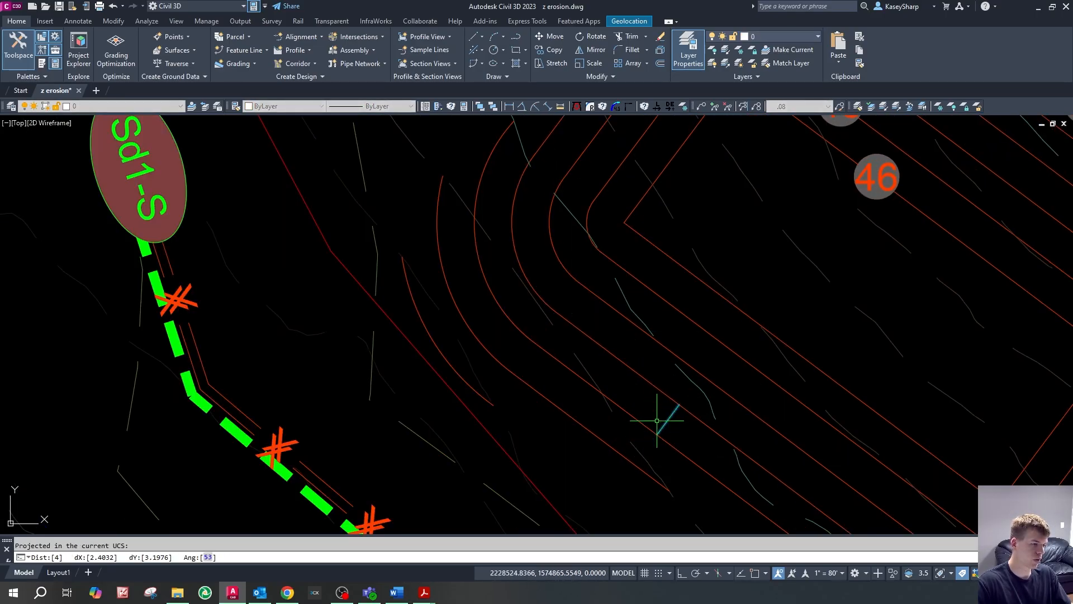
- Switch to Acrobat and bring up the GSWCC erosion field manual
mouse_move(433, 599)
left_click(455, 545)
double_click(957, 16)
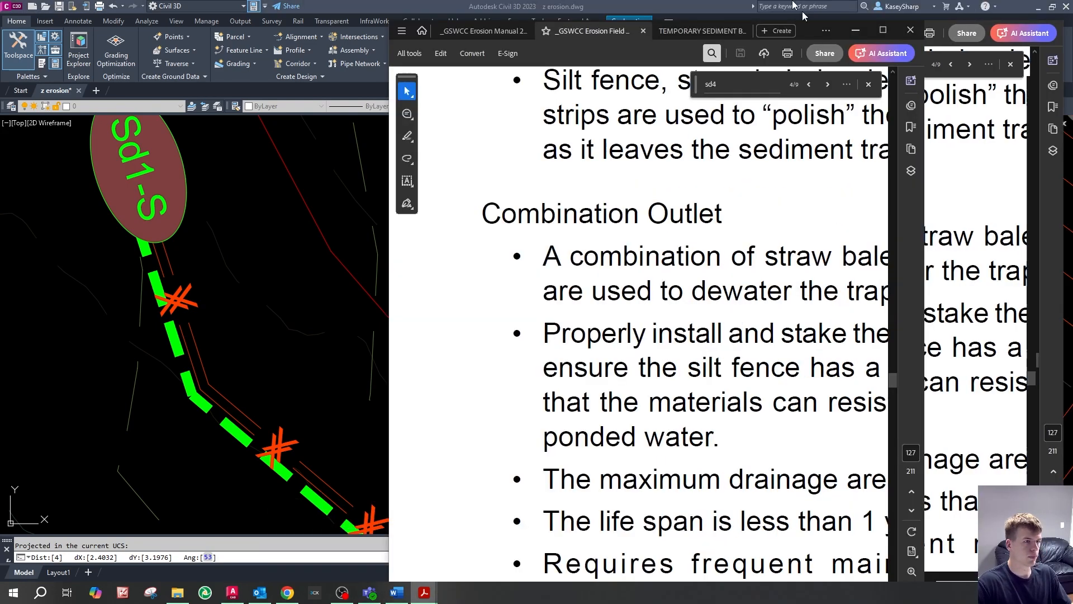
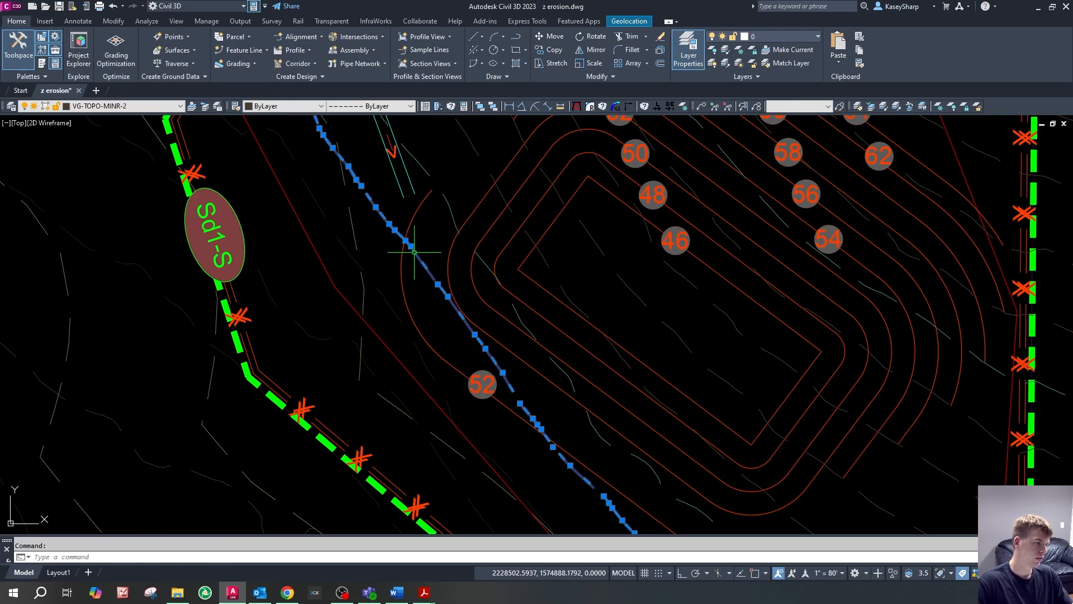
key("Escape")
left_click(468, 148)
key("Escape")
left_click(470, 142)
key("Escape")
scroll(491, 216, "down", 3)
scroll(448, 287, "up", 5)
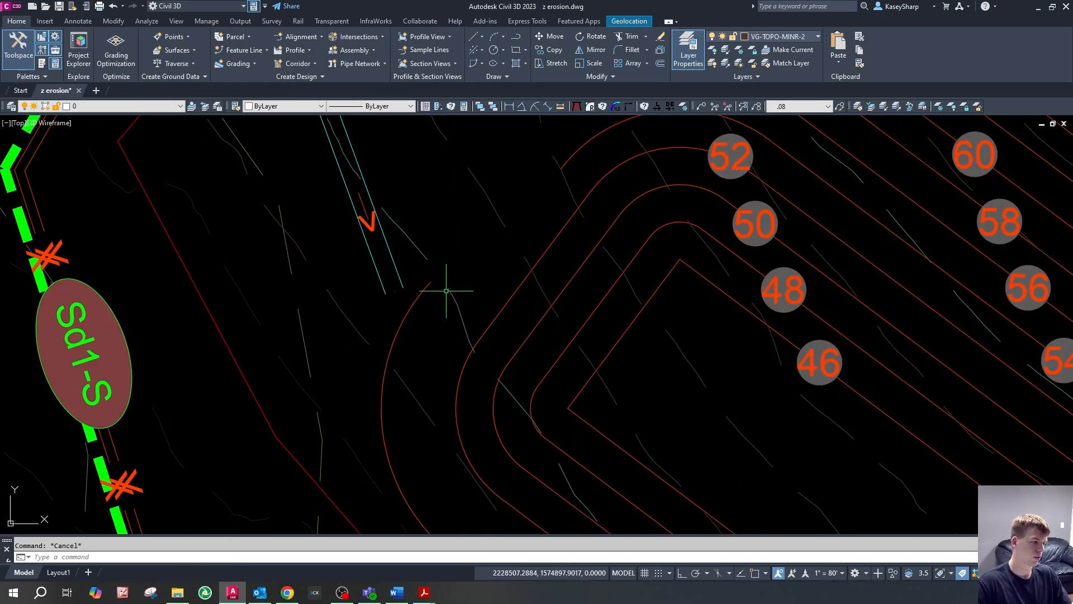
key("space")
key("space")
key("Escape")
type("e")
key("space")
left_click(505, 307)
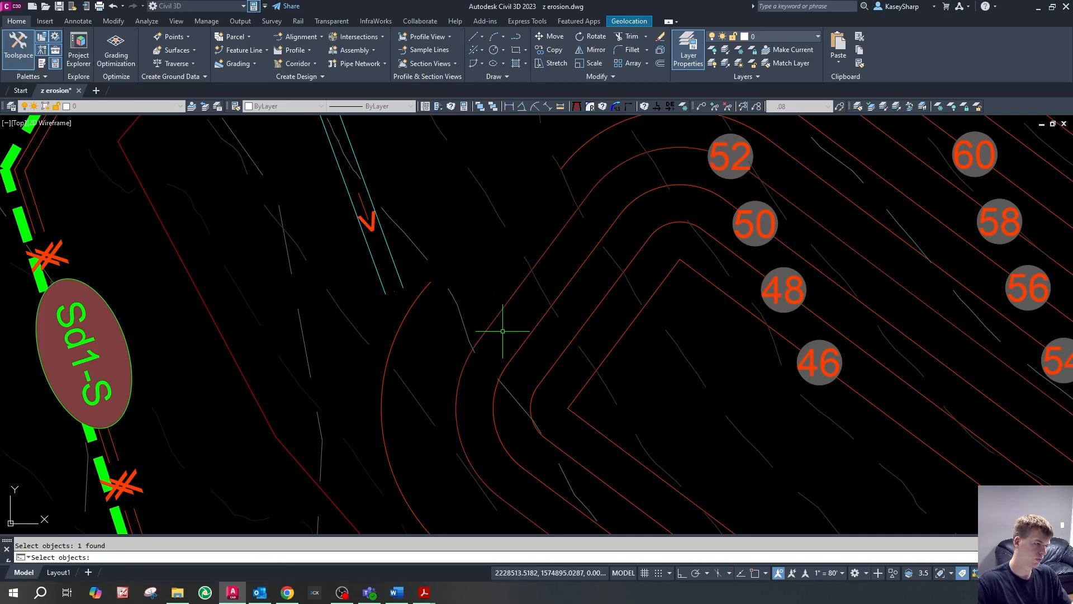
key("Escape")
- Draw a polyline along the straight northwest side of the basin contour just inside the outer 52 contour
type("pl")
key("space")
left_click(478, 343)
left_click(546, 246)
key("Escape")
- Offset the new polyline 8 units outward to the northwest so it meets the outer 52 contour
type("o")
key("space")
type("8")
key("space")
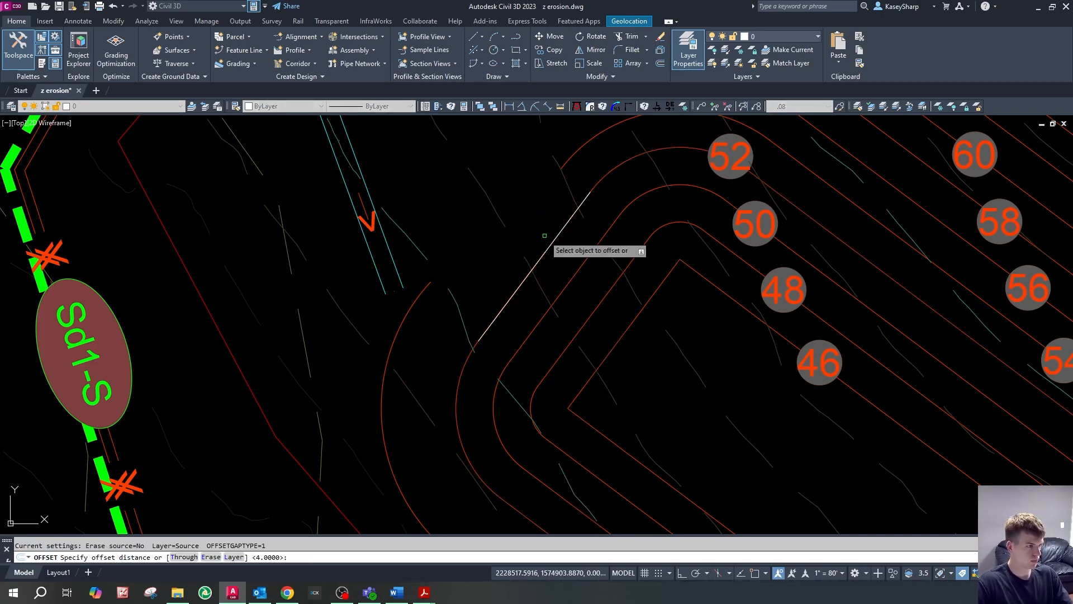
left_click(550, 245)
left_click(514, 215)
key("Escape")
scroll(431, 283, "up", 10)
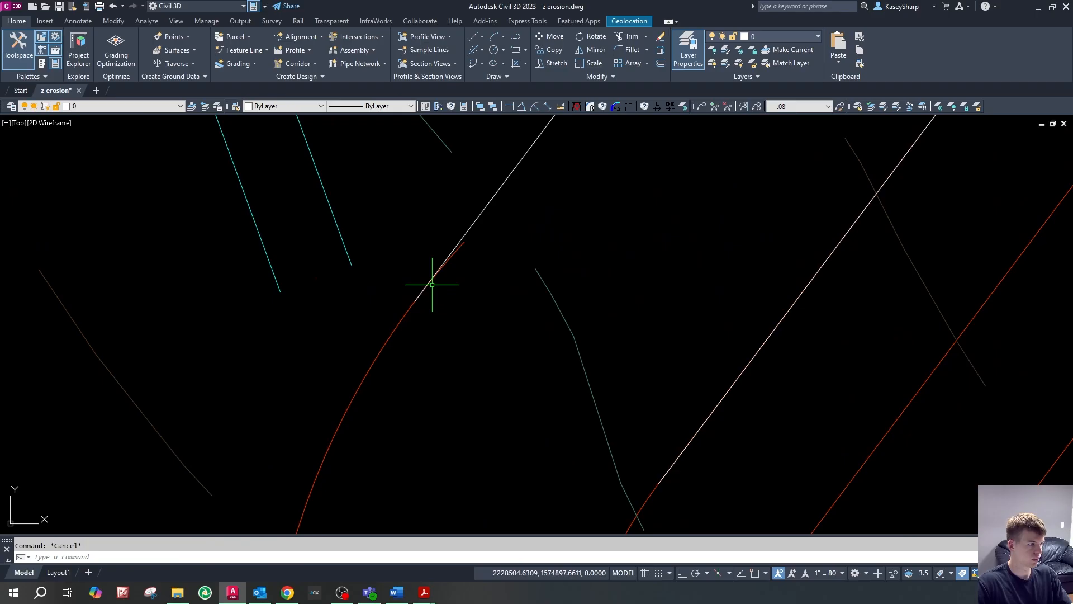
- Trim the outer contour's arc where it overshoots the offset line
left_click(465, 220)
type("tr")
key("space")
left_click(479, 219)
key("Escape")
key("Escape")
- Join the offset line to the arc of the outer 52 contour as one contour
left_click(318, 449)
left_click(275, 437)
left_click(384, 341)
left_click(356, 322)
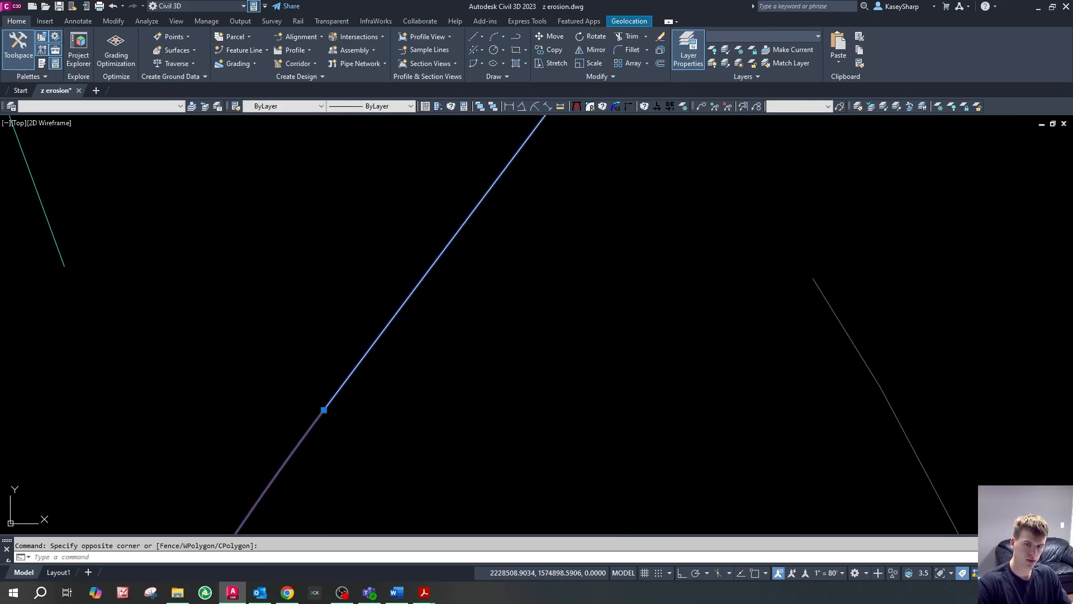
key("Escape")
left_click(479, 311)
left_click(372, 299)
scroll(503, 422, "down", 3)
scroll(611, 280, "down", 3)
key("Escape")
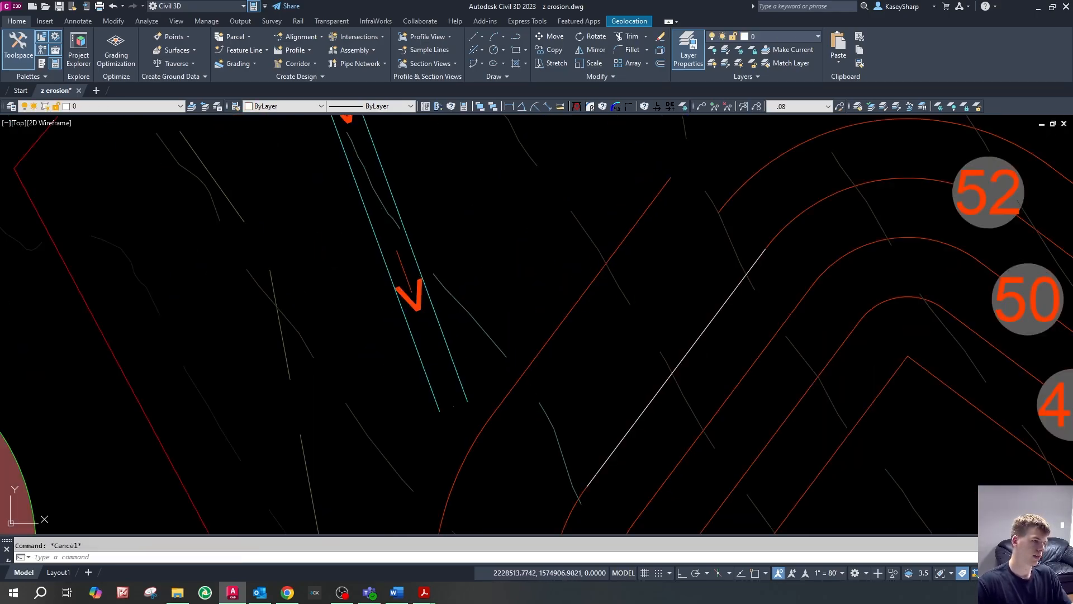
- Trim the north end of the outer 52 contour back to the existing contour it crosses
left_click(620, 287)
type("tr")
key("Return")
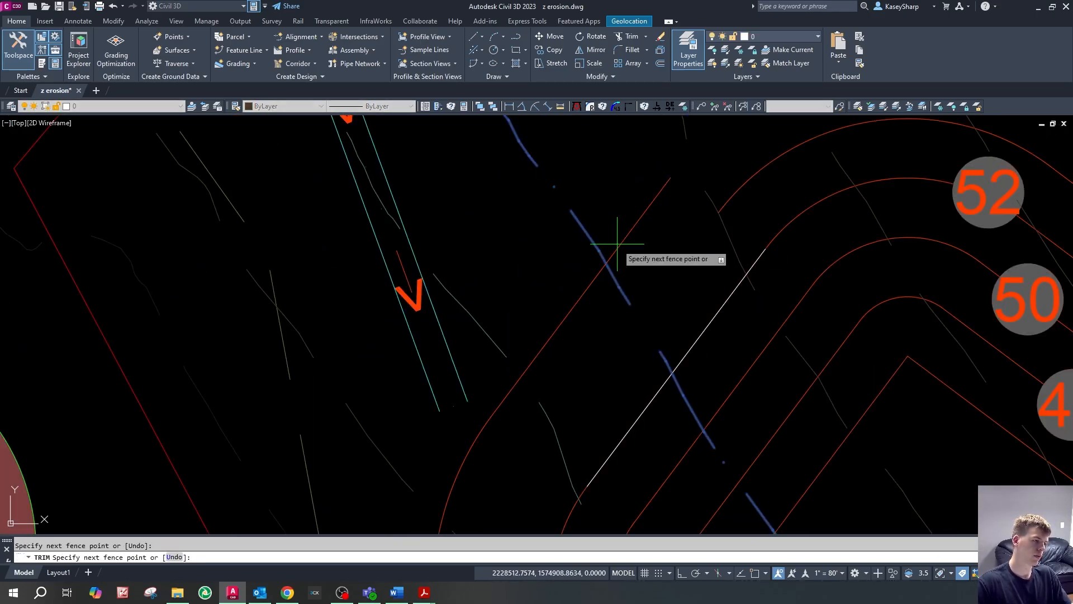
key("Escape")
scroll(621, 240, "down", 4)
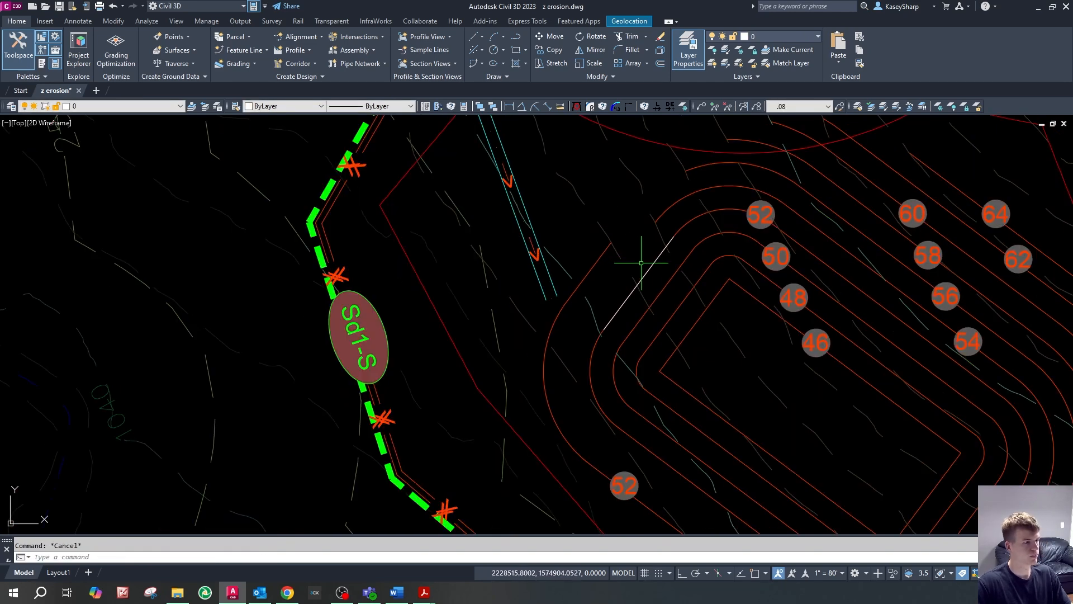
- Delete the white helper line on the basin's northwest side
left_click(653, 263)
key("Delete")
scroll(595, 281, "down", 3)
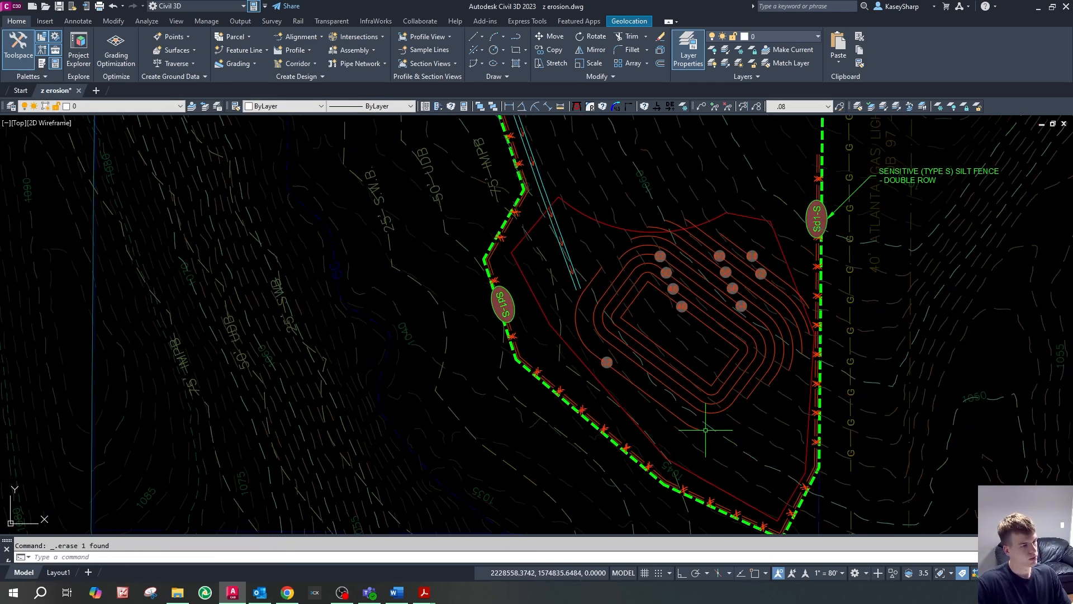
- Extend the southeast end of the outer 52 contour around the basin corner to meet the existing contour
scroll(705, 430, "up", 5)
key("Escape")
scroll(793, 428, "down", 2)
left_click(858, 379)
key("Escape")
left_click(792, 406)
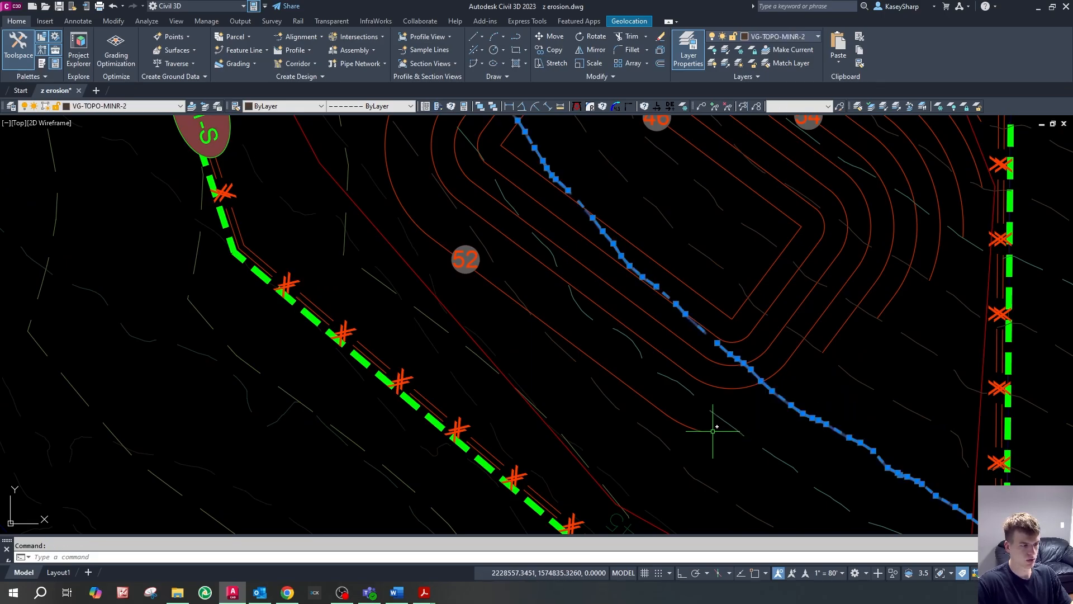
key("Escape")
left_click(791, 408)
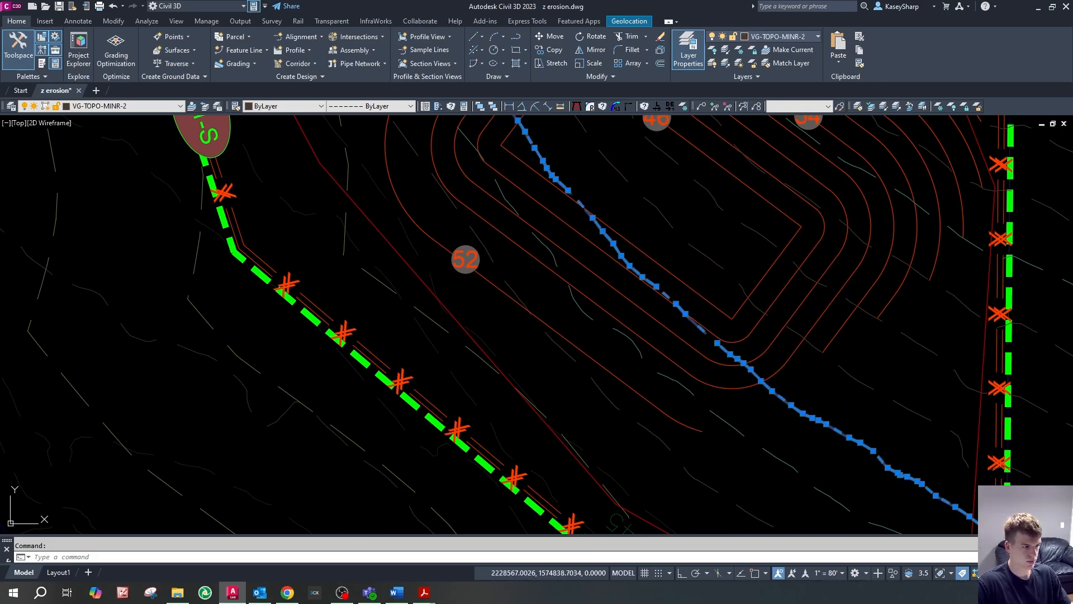
type("ex")
key("space")
left_click(695, 426)
key("Escape")
key("Escape")
scroll(771, 451, "down", 2)
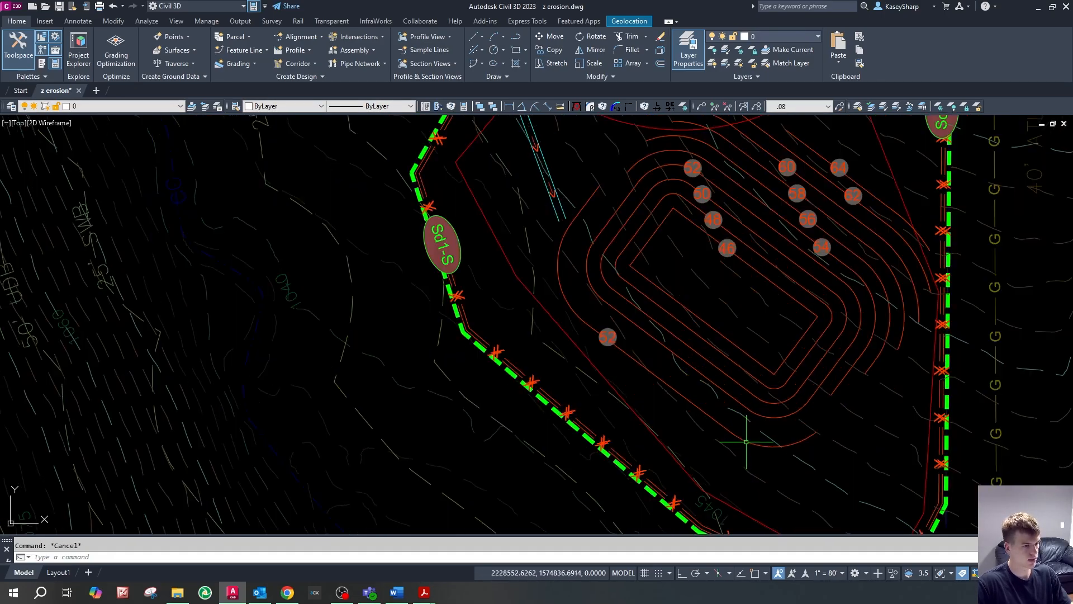
- Offset the outer 52 contour outward three times at 4-unit spacing
scroll(746, 442, "up", 2)
type("o")
key("space")
type("4")
key("space")
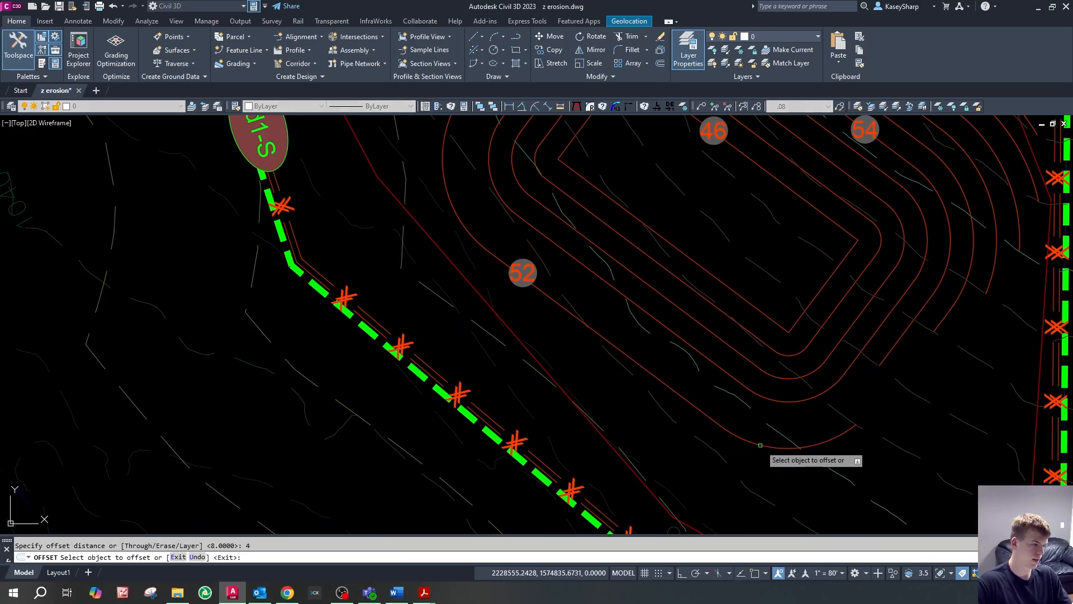
left_click(760, 445)
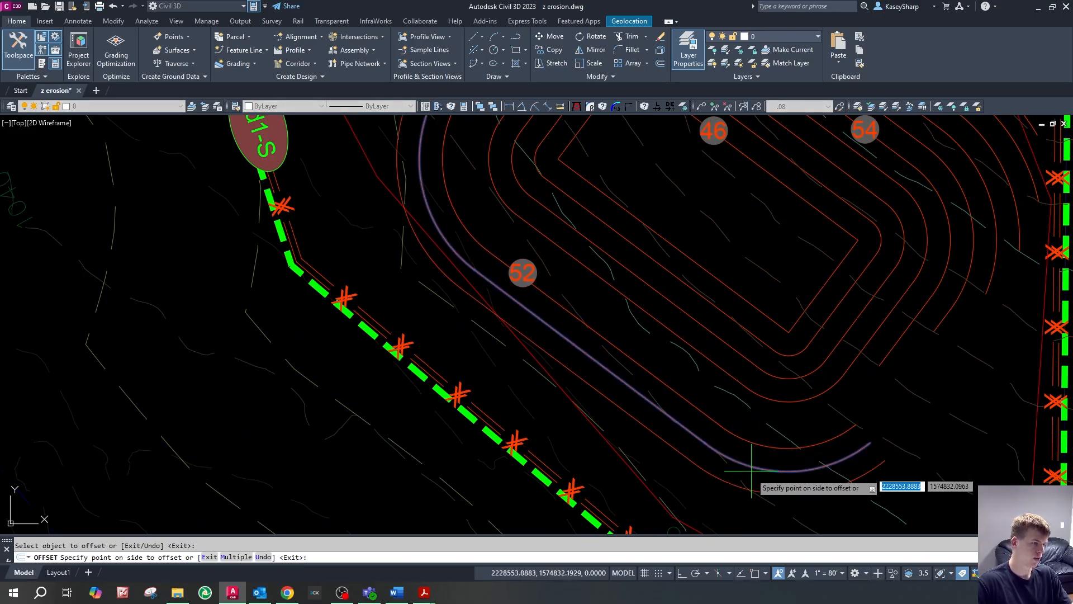
left_click(751, 485)
left_click(736, 485)
left_click(729, 493)
key("Escape")
scroll(738, 480, "down", 2)
scroll(554, 201, "up", 4)
key("Escape")
- Trim the north and southeast ends of the first contour outside the 52 contour back to the existing contour
left_click(594, 251)
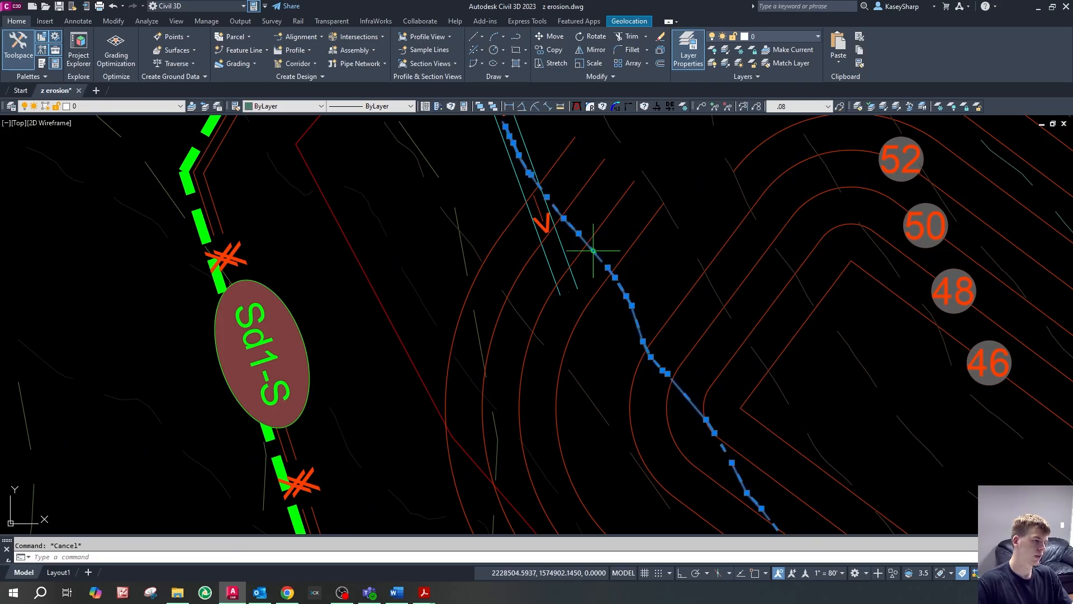
type("tr")
key("Return")
scroll(610, 208, "down", 3)
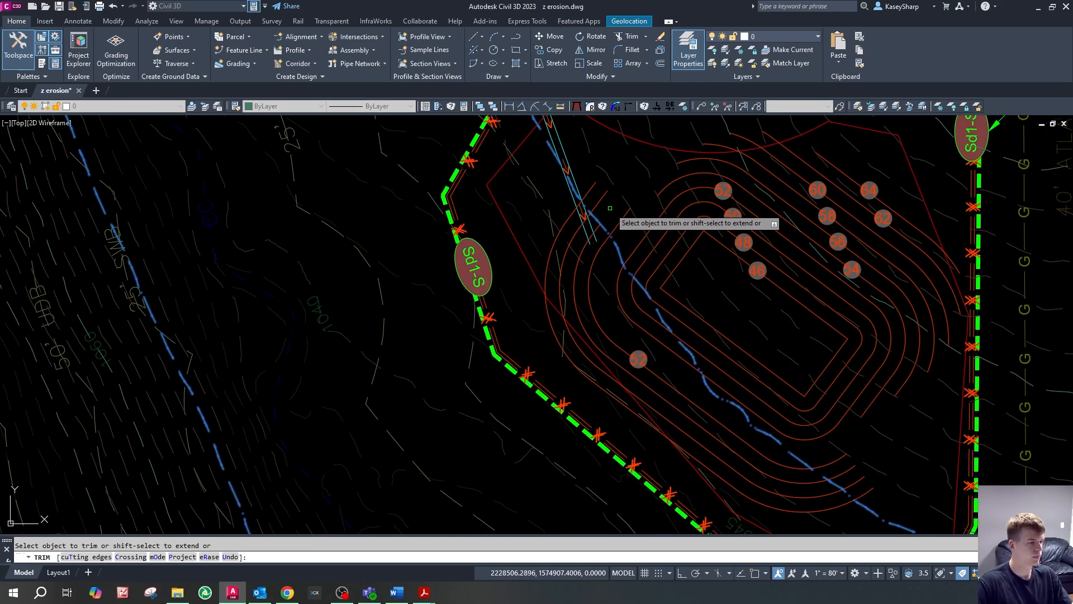
scroll(820, 457, "up", 2)
left_click(853, 481)
key("Escape")
key("Escape")
left_click(749, 505)
key("Escape")
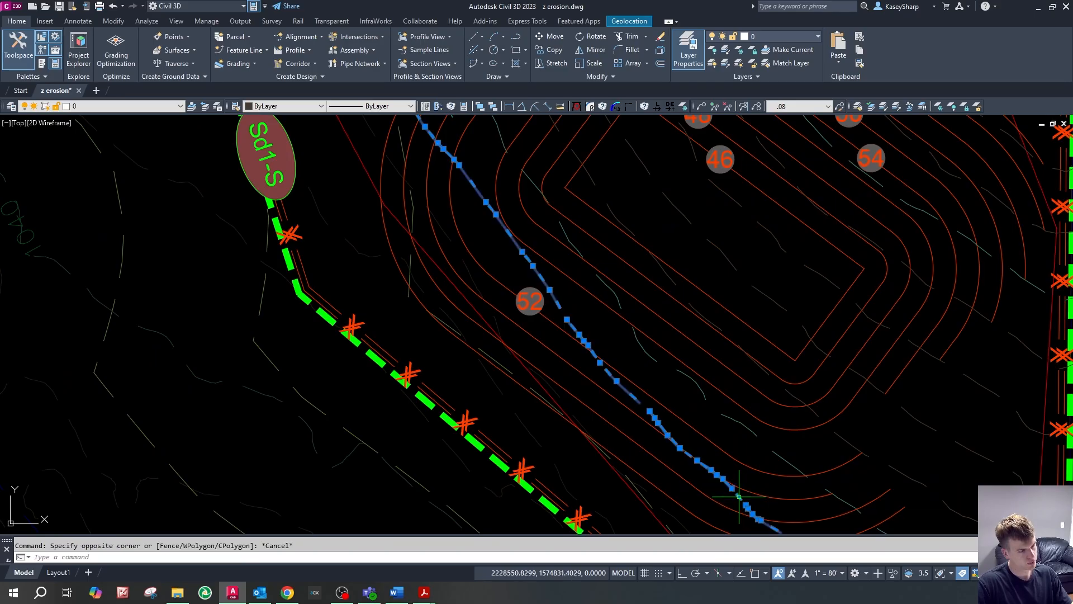
- Trim the north and southeast ends of the second contour outside the 52 contour back to the existing contour
left_click(745, 502)
scroll(740, 389, "down", 3)
scroll(790, 445, "up", 3)
type("tr")
key("Return")
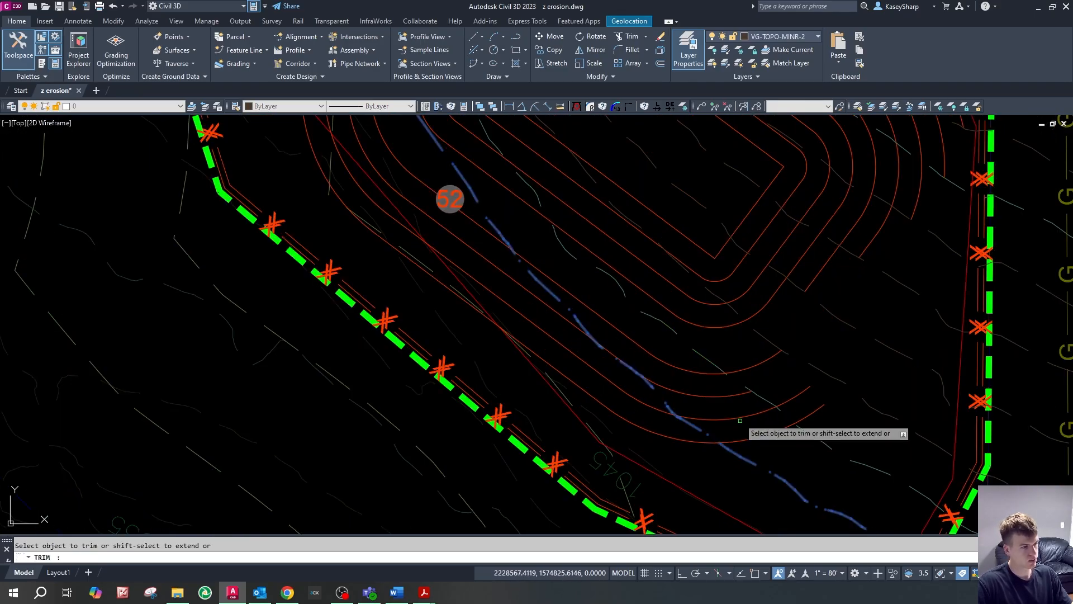
scroll(760, 436, "down", 3)
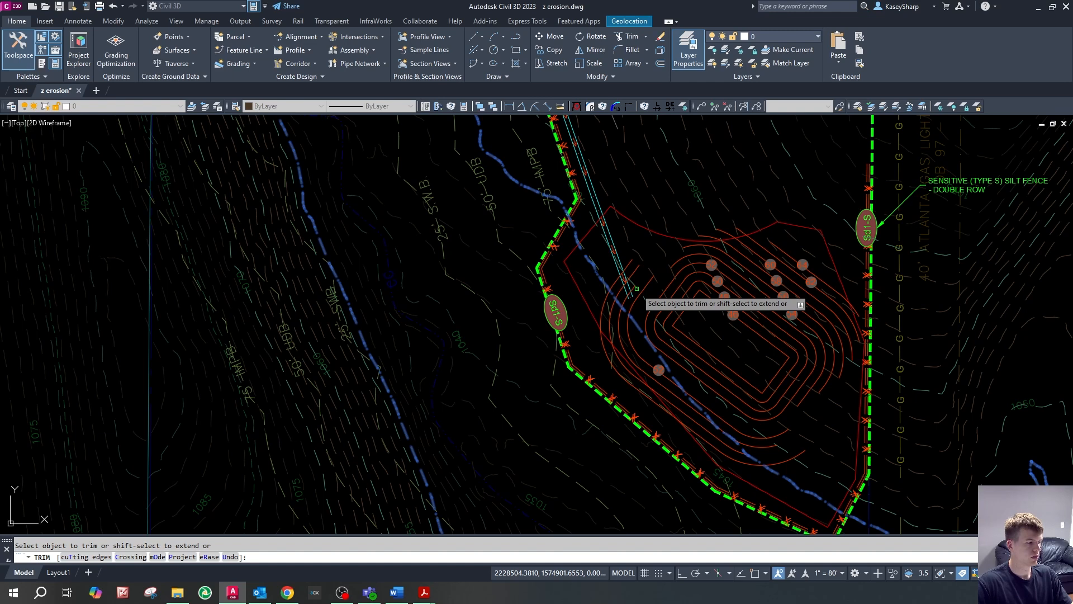
scroll(637, 289, "up", 2)
key("Escape")
scroll(643, 285, "up", 4)
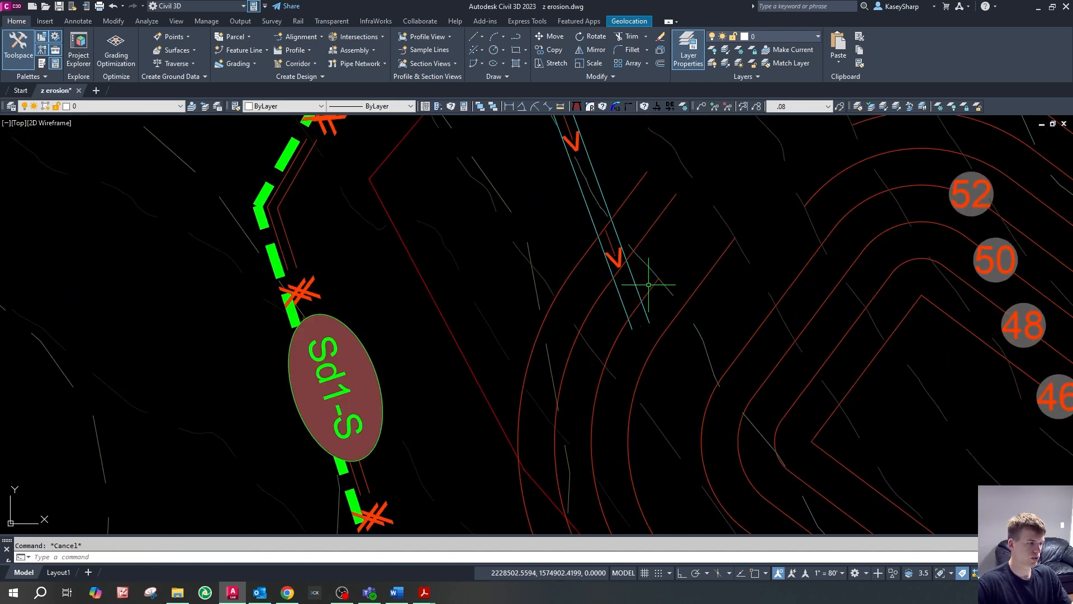
key("Return")
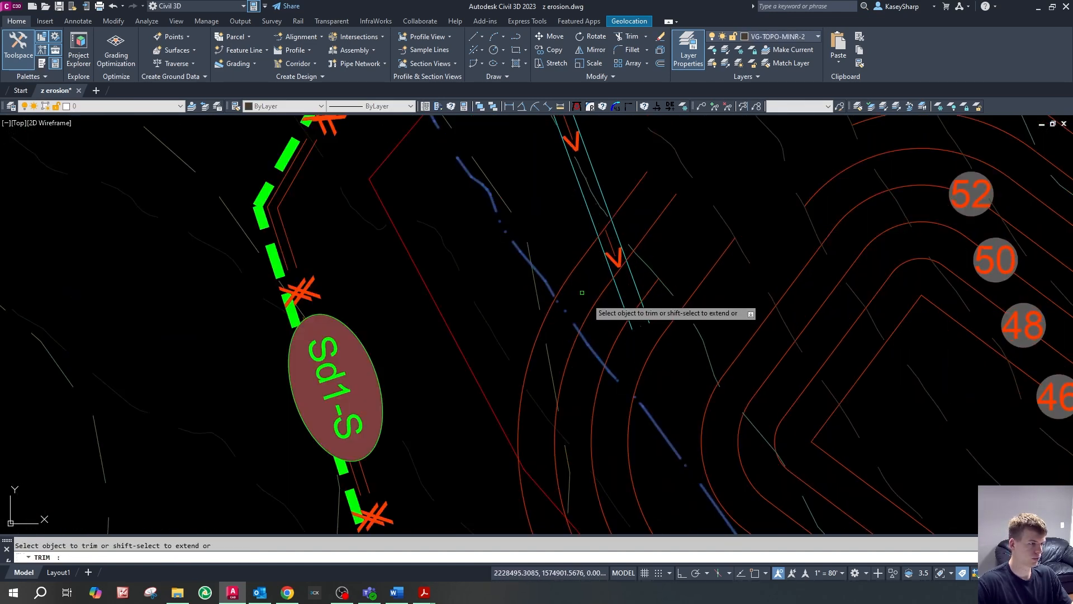
key("Escape")
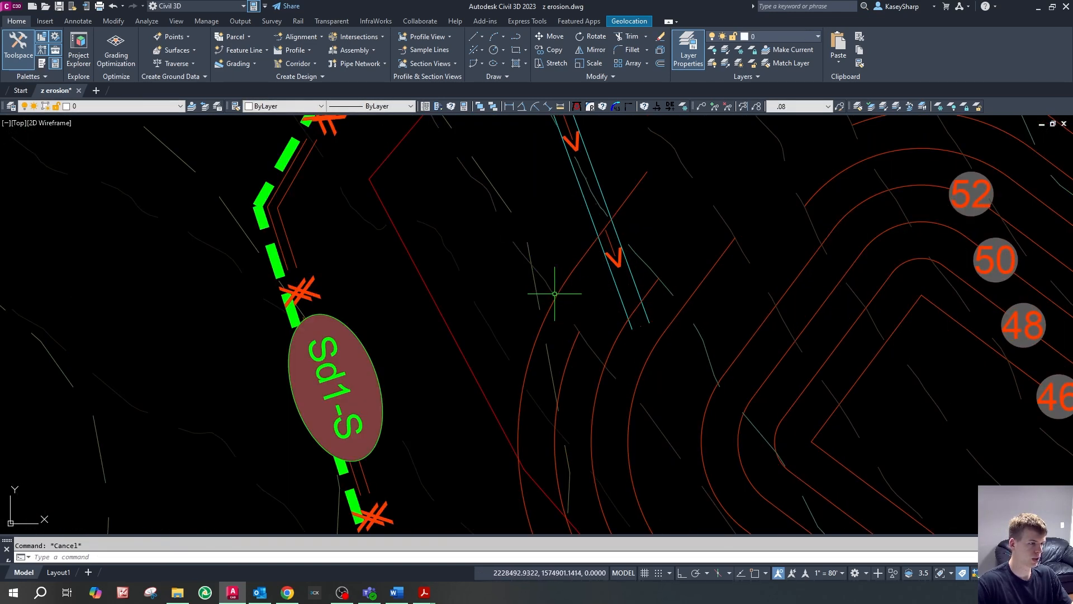
- Trim the north end of the third, outermost contour outside the 52 contour back to the existing contour
type("tr")
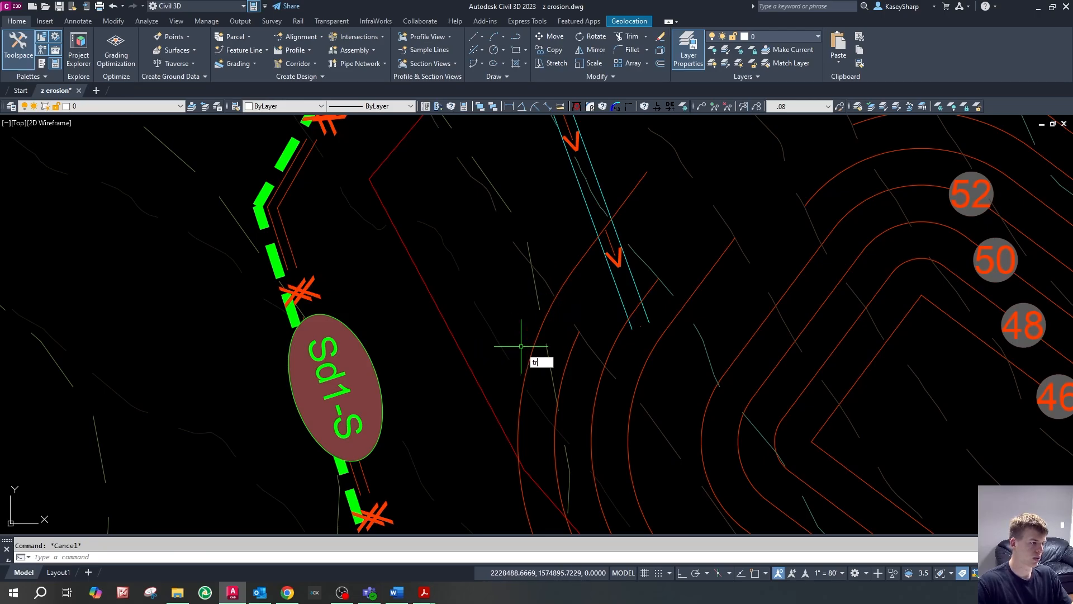
key("Return")
key("Escape")
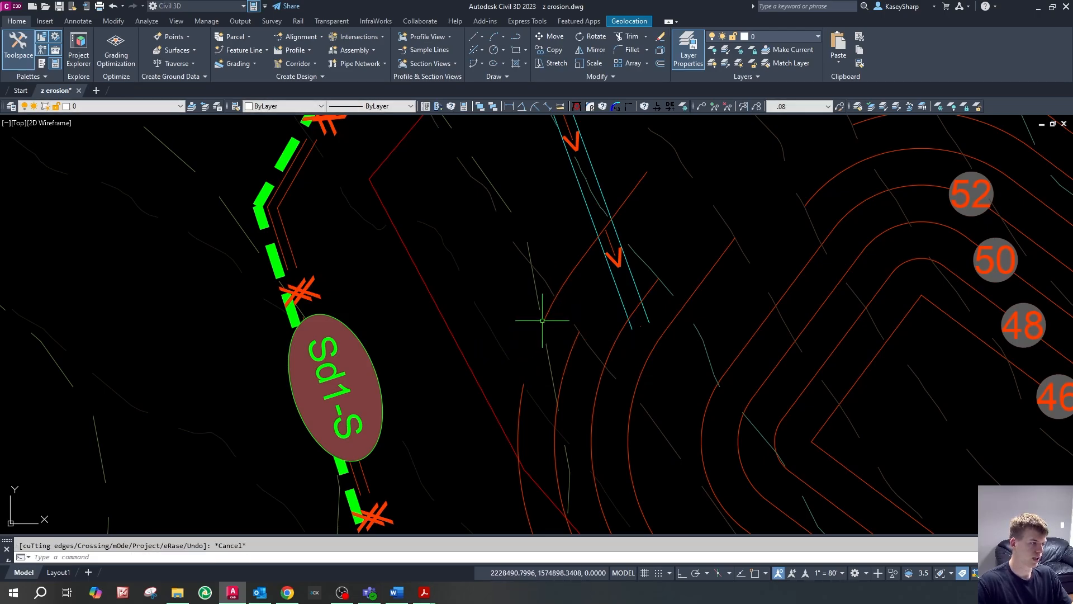
scroll(532, 330, "down", 4)
- Trim the southeast part of the outermost contour at the existing contour and erase the leftover piece beyond it
left_click(532, 340)
scroll(545, 337, "down", 2)
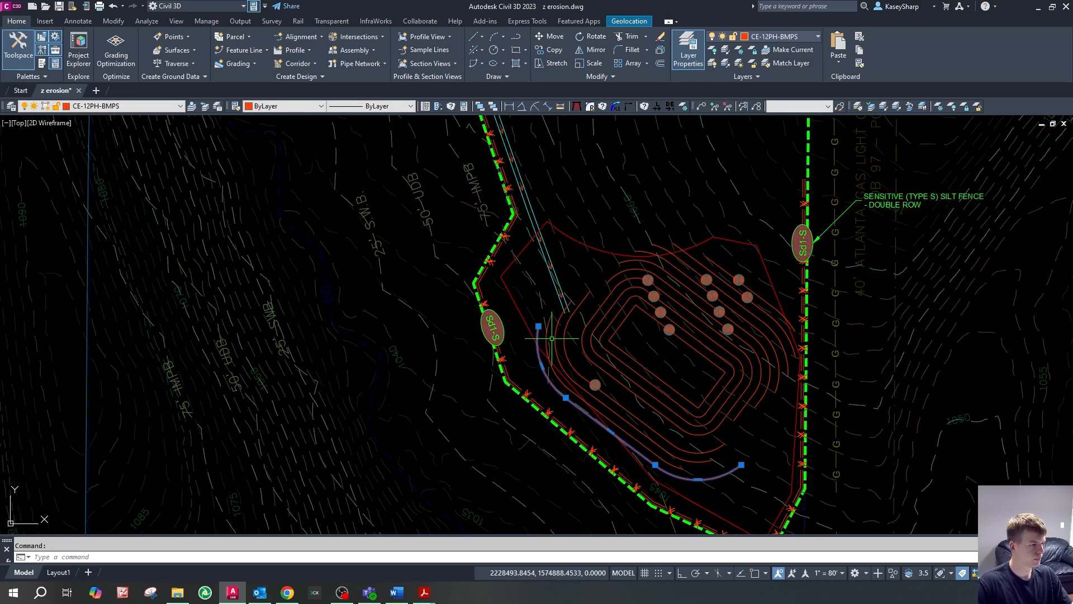
scroll(585, 419, "up", 4)
scroll(510, 253, "down", 2)
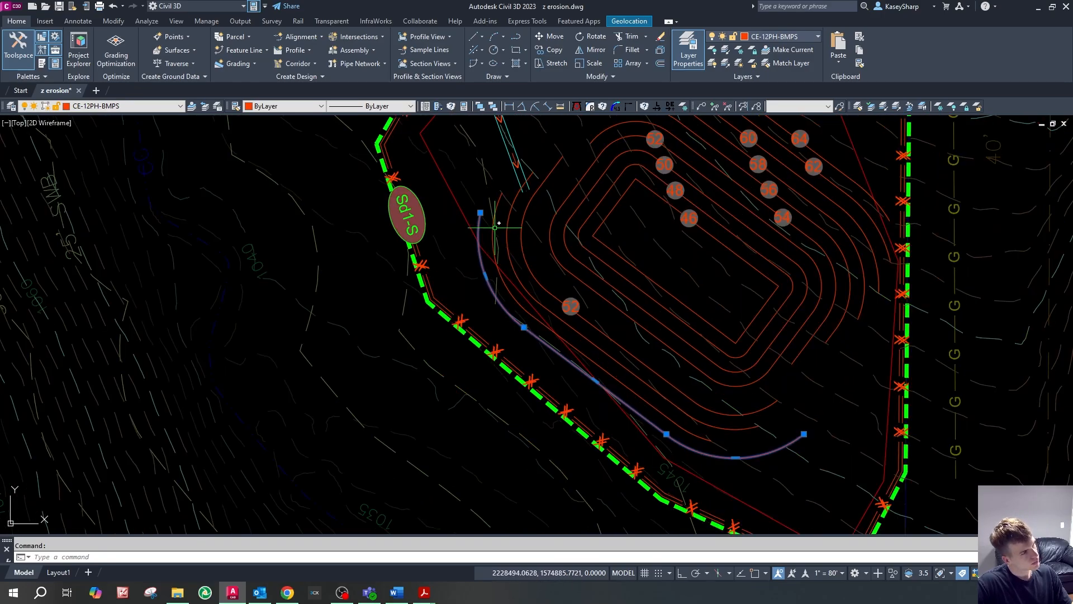
scroll(561, 363, "up", 4)
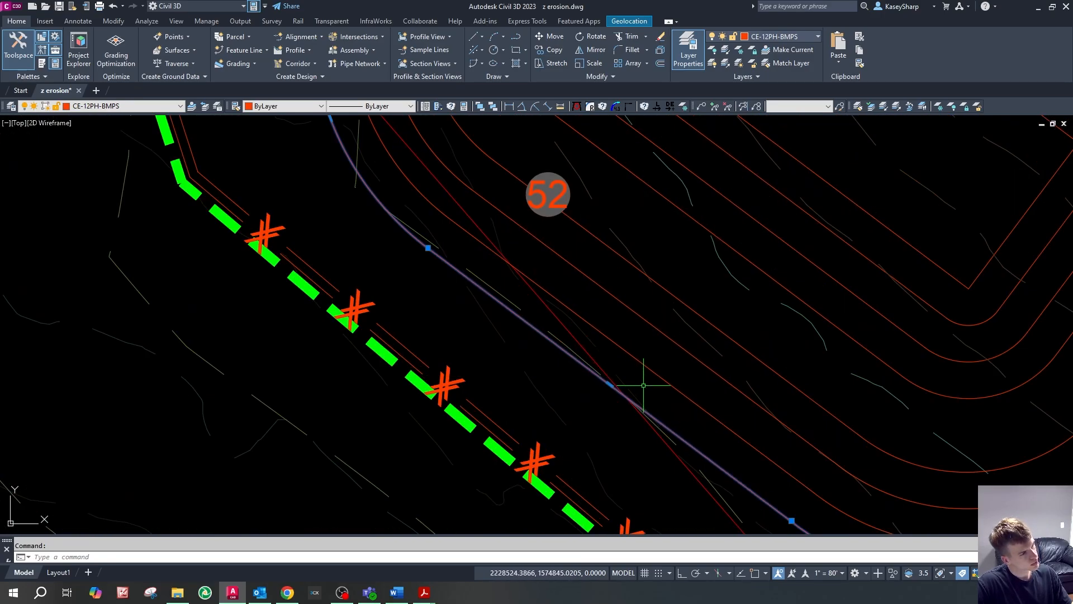
scroll(696, 459, "up", 4)
type("tr")
key("Return")
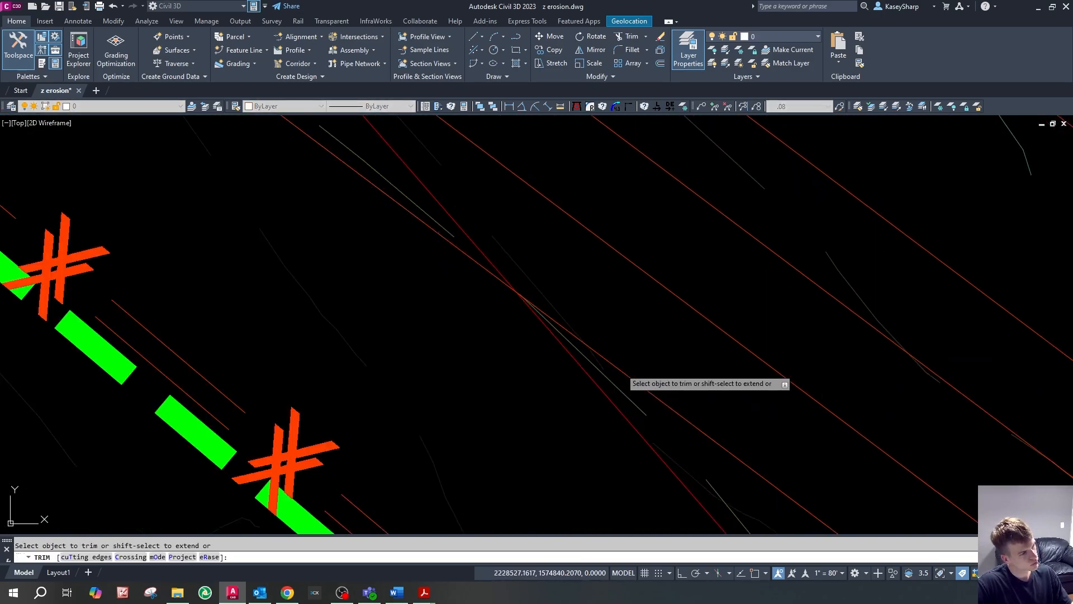
key("Escape")
scroll(643, 329, "down", 5)
left_click(711, 392)
key("Delete")
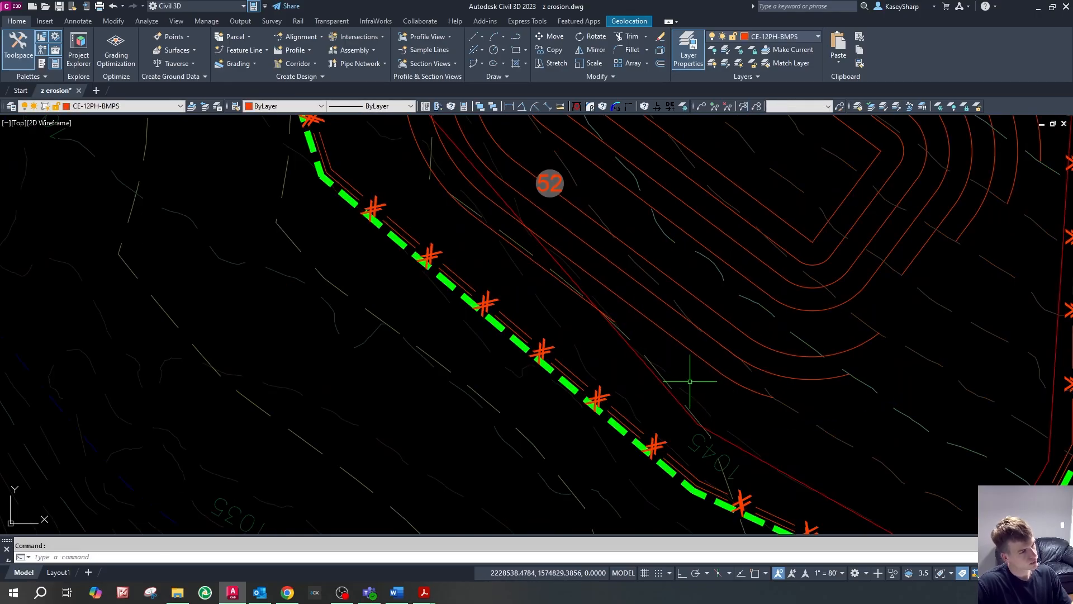
- Examine the contours outside the 52 contour one by one on the basin's west side to work out their elevations
scroll(555, 247, "down", 3)
scroll(523, 232, "up", 5)
scroll(588, 332, "down", 2)
scroll(588, 332, "up", 2)
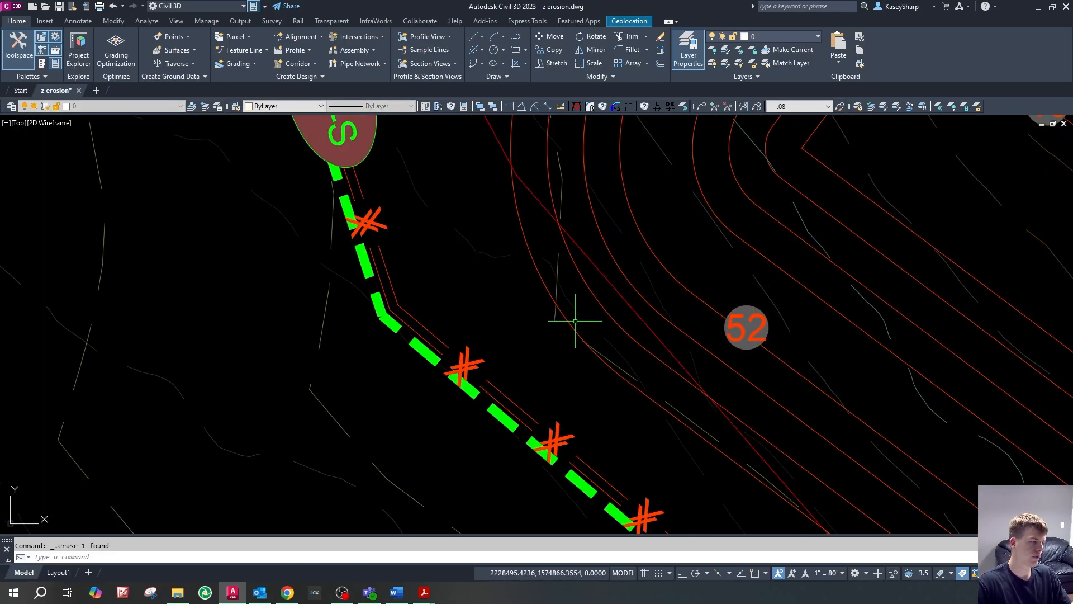
scroll(576, 311, "down", 2)
left_click(559, 289)
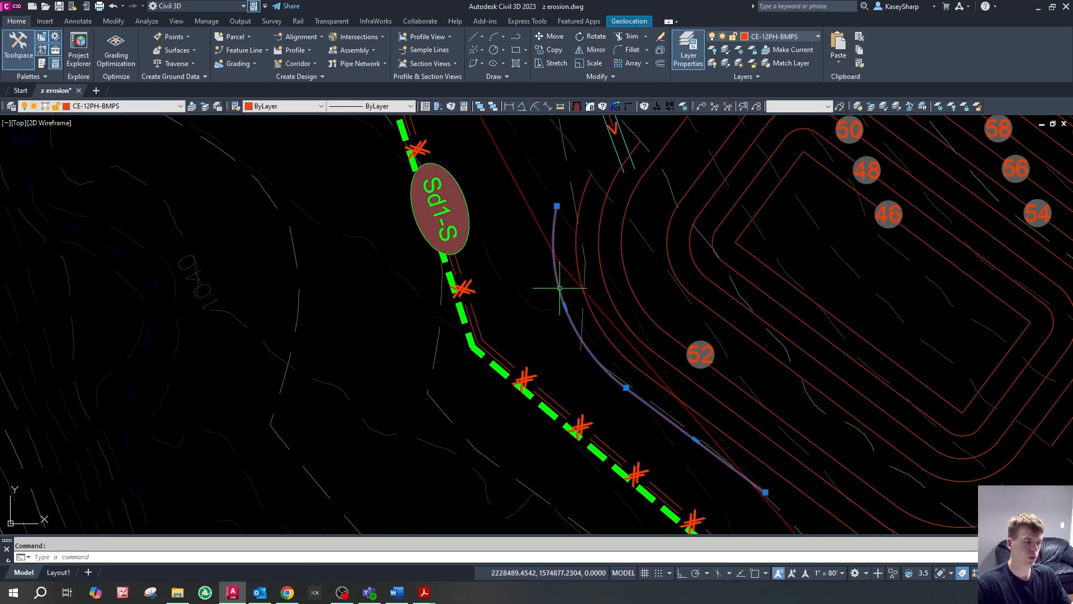
key("Escape")
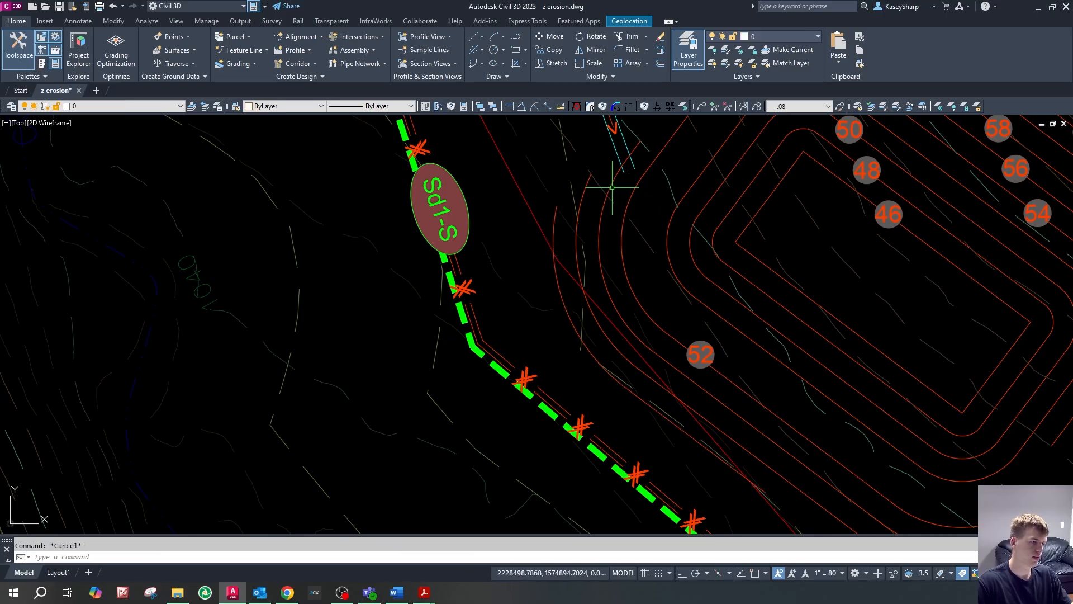
left_click(613, 185)
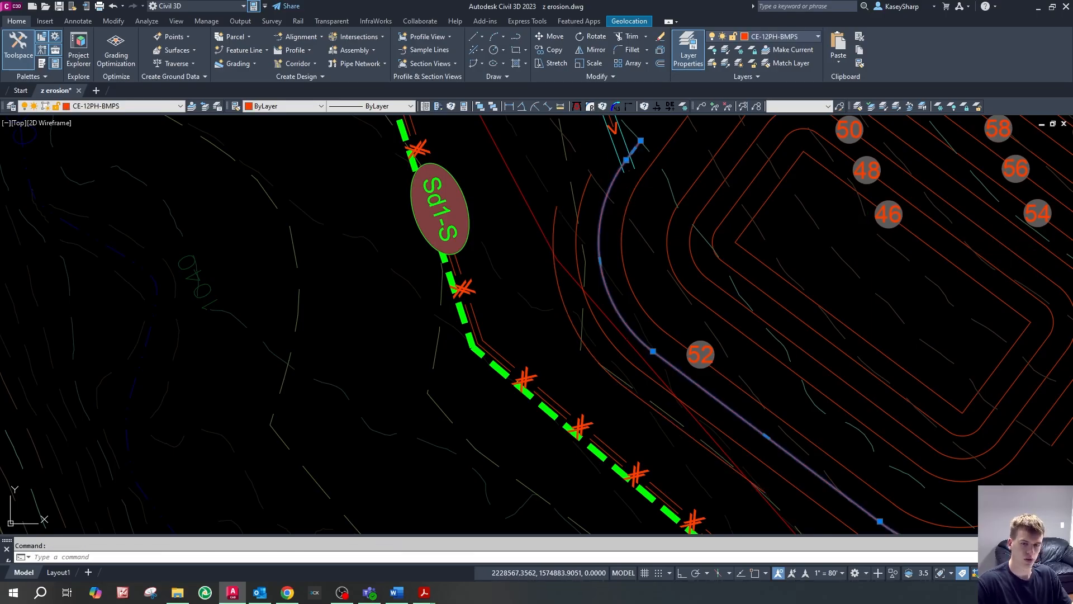
key("Escape")
left_click(581, 187)
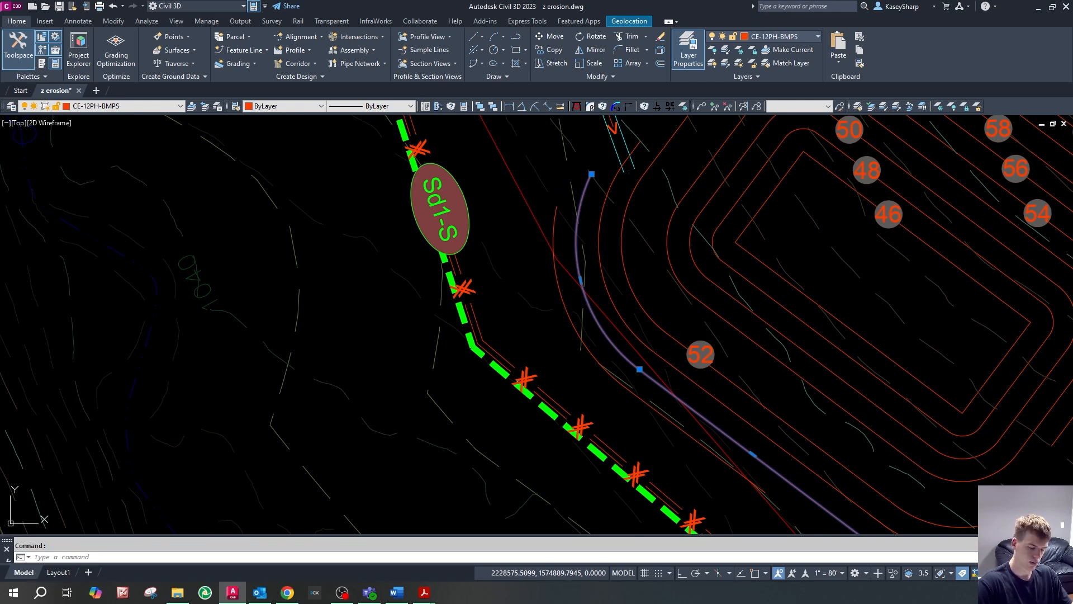
key("Escape")
left_click(554, 229)
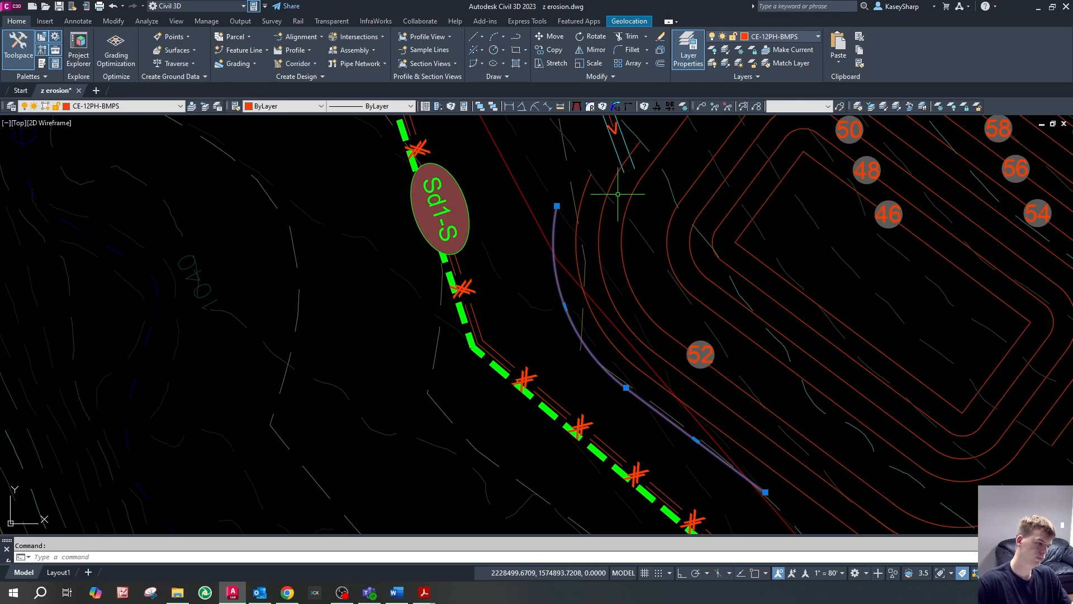
- Offset the outermost contour outward once more at the same spacing as the previous contours
scroll(529, 388, "up", 2)
key("Escape")
type("o")
key("Return")
key("Return")
left_click(586, 291)
left_click(576, 292)
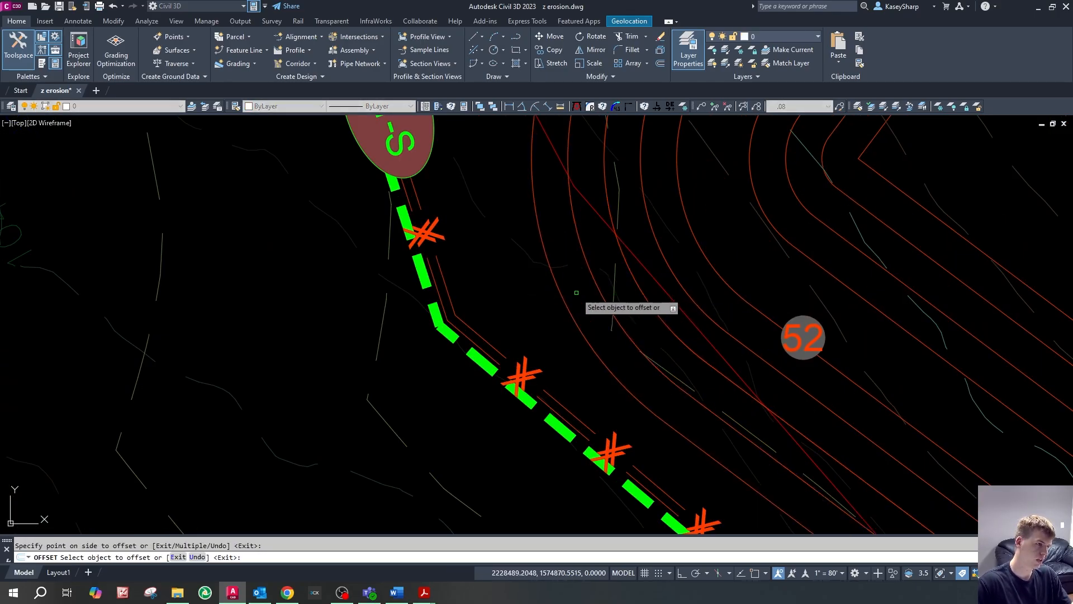
key("Escape")
- Examine the existing contours and their elevation labels west of the basin to find where the new outermost contour ties in
scroll(576, 293, "down", 4)
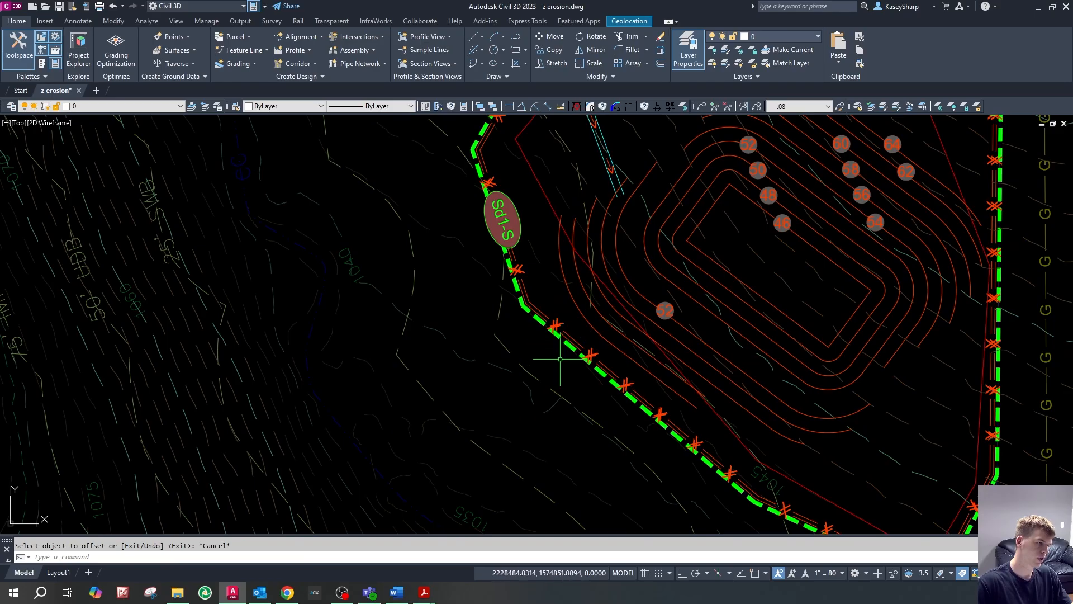
scroll(553, 313, "down", 3)
scroll(547, 235, "up", 2)
scroll(534, 263, "down", 3)
scroll(526, 276, "up", 4)
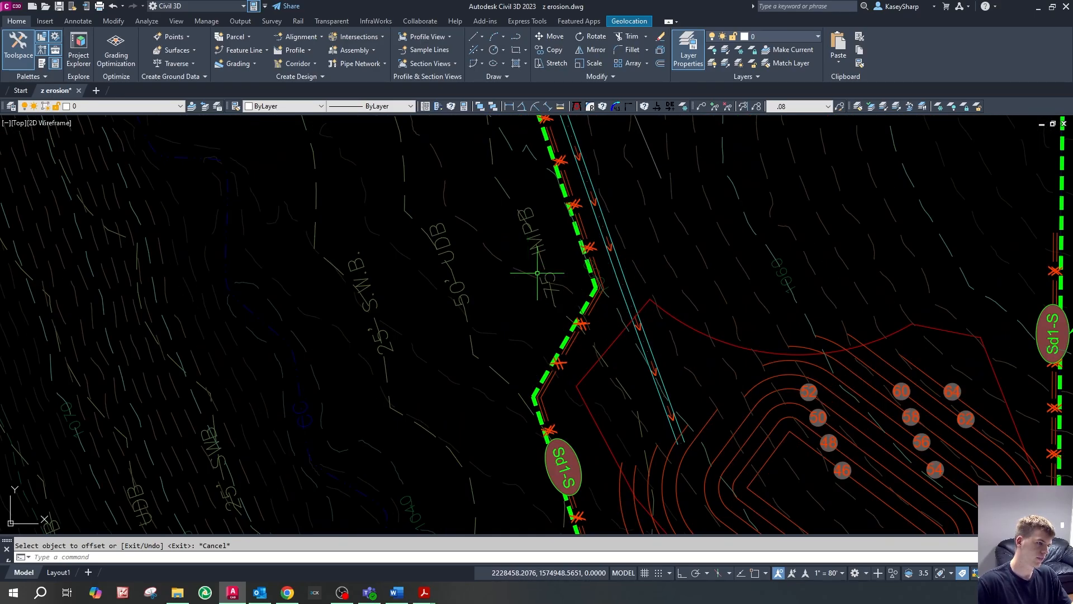
scroll(562, 240, "down", 5)
scroll(592, 268, "up", 5)
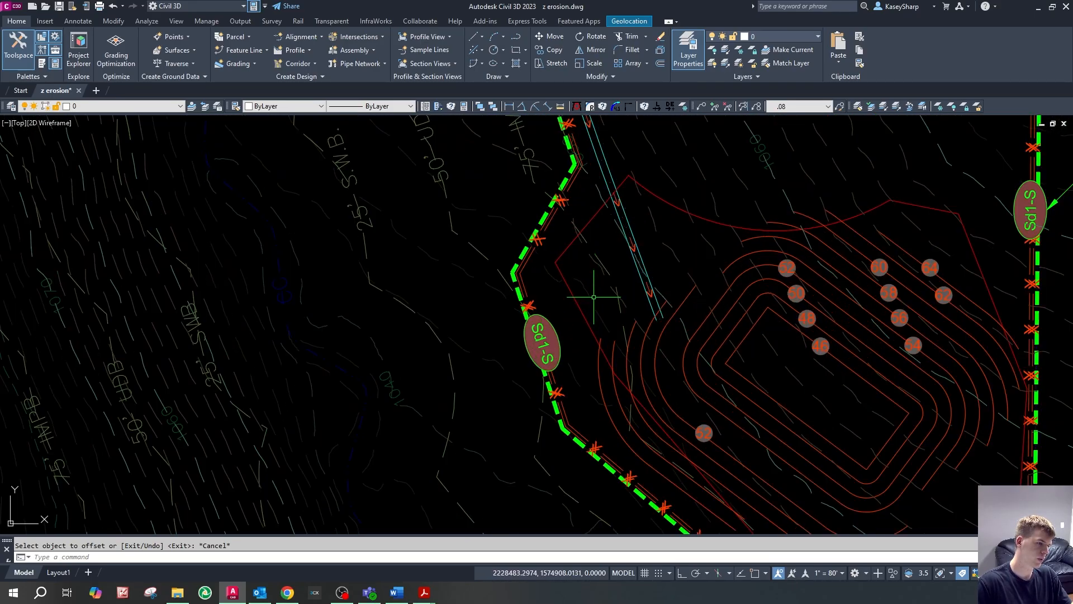
scroll(615, 385, "up", 3)
scroll(589, 370, "down", 5)
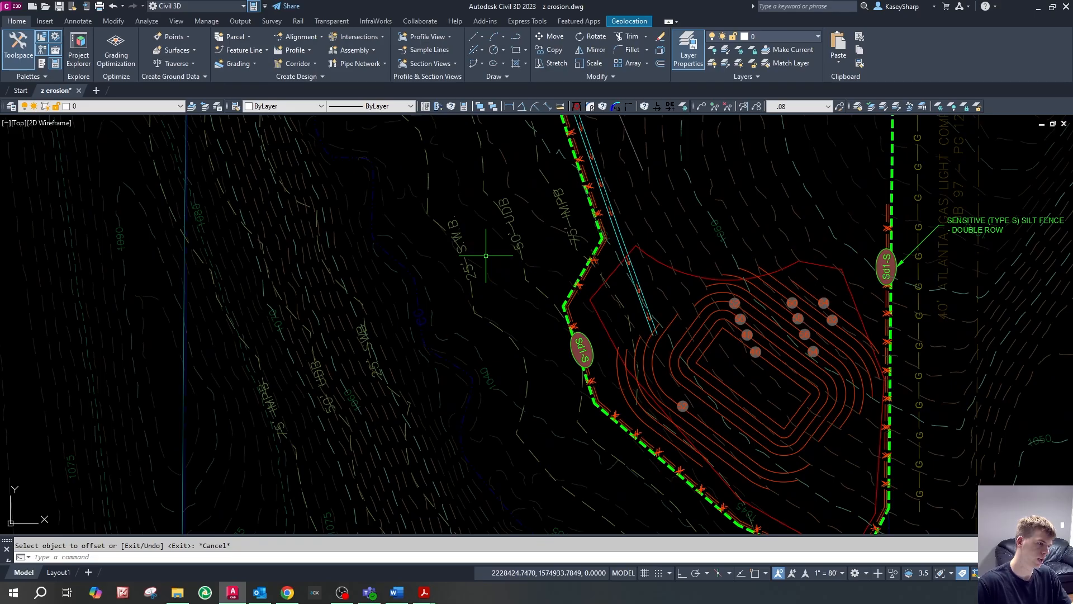
scroll(617, 379, "up", 5)
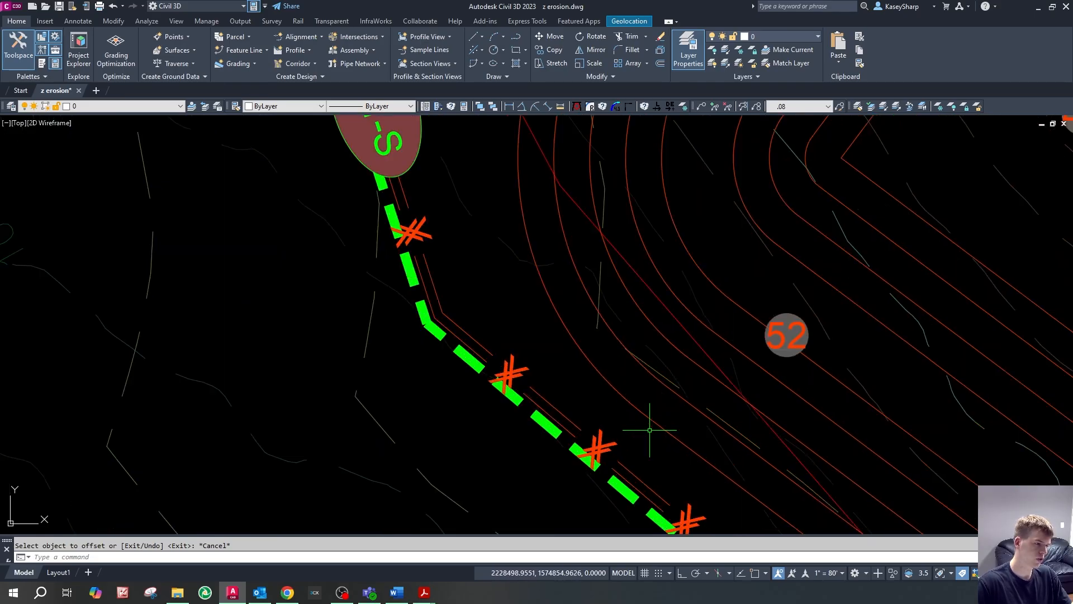
- Trim the north and southeast ends of the new outermost contour back to the matching existing contour
type("tr")
key("Return")
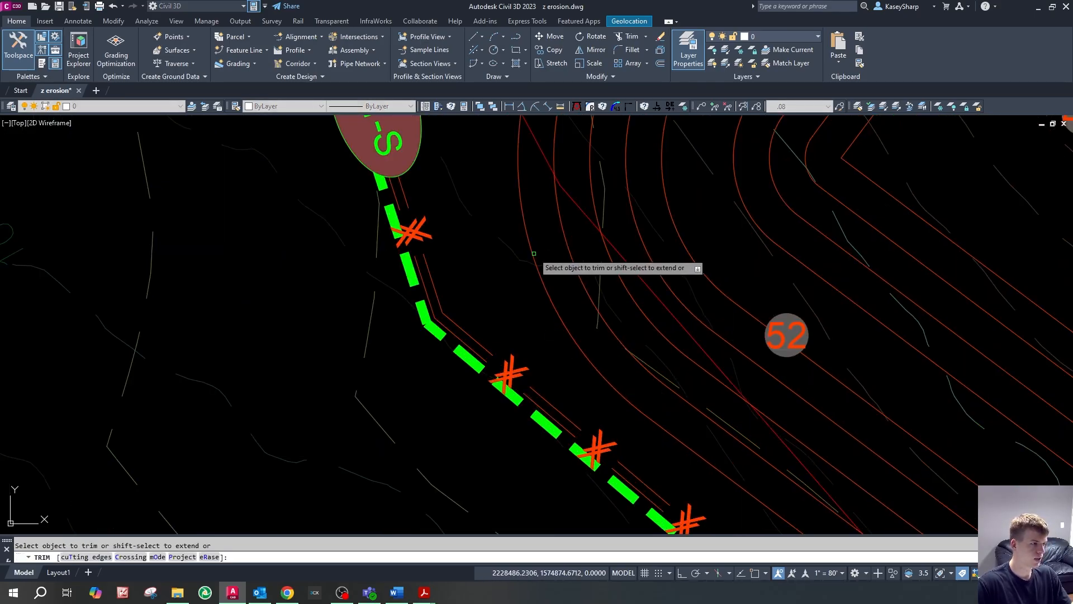
scroll(548, 229, "down", 2)
key("Escape")
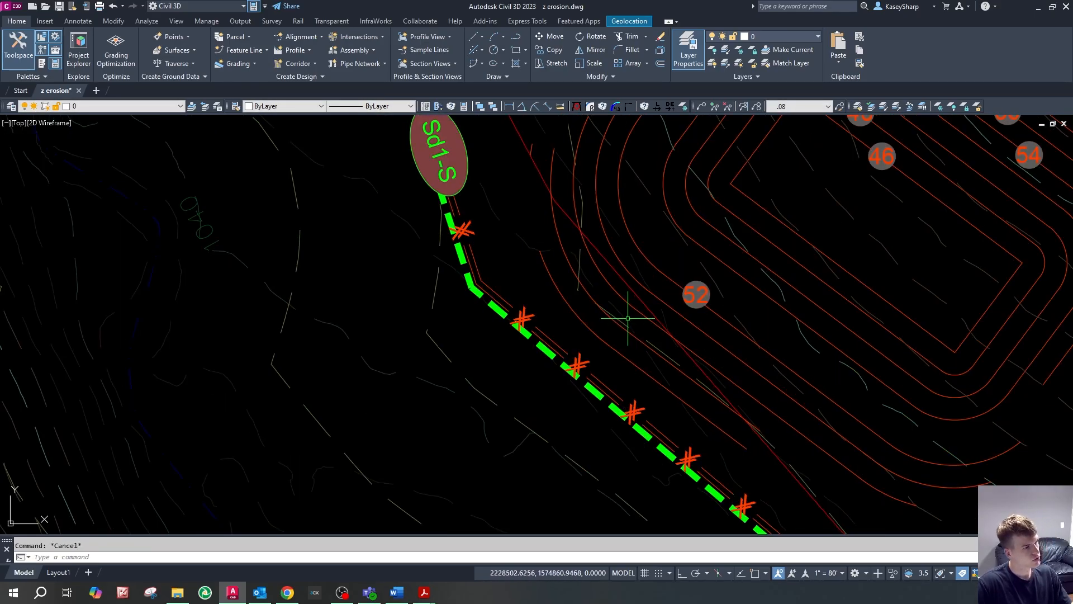
type("tr")
key("Return")
key("Return")
key("Return")
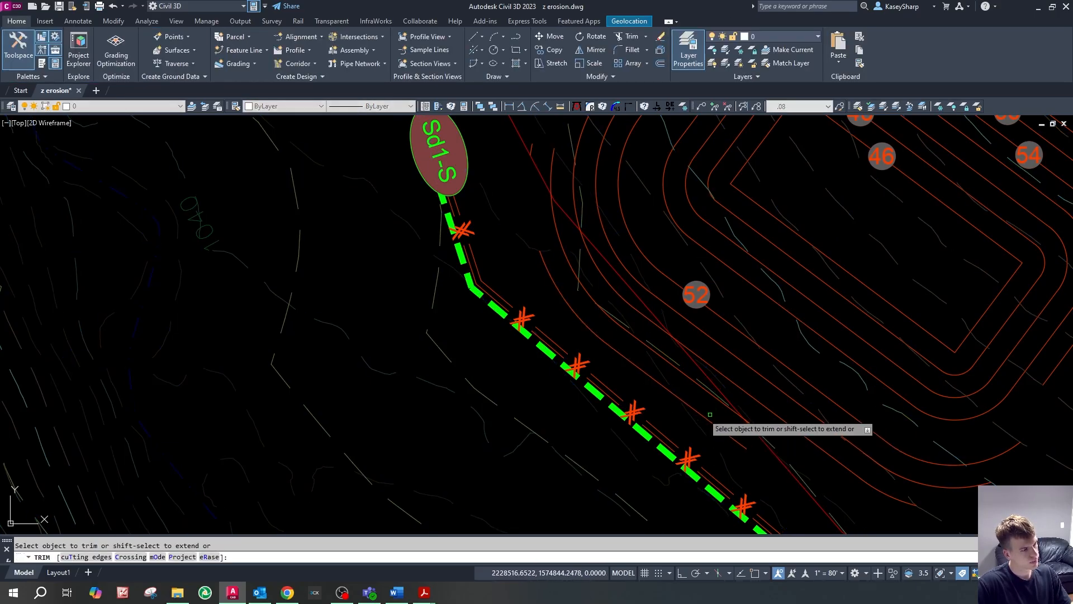
key("Escape")
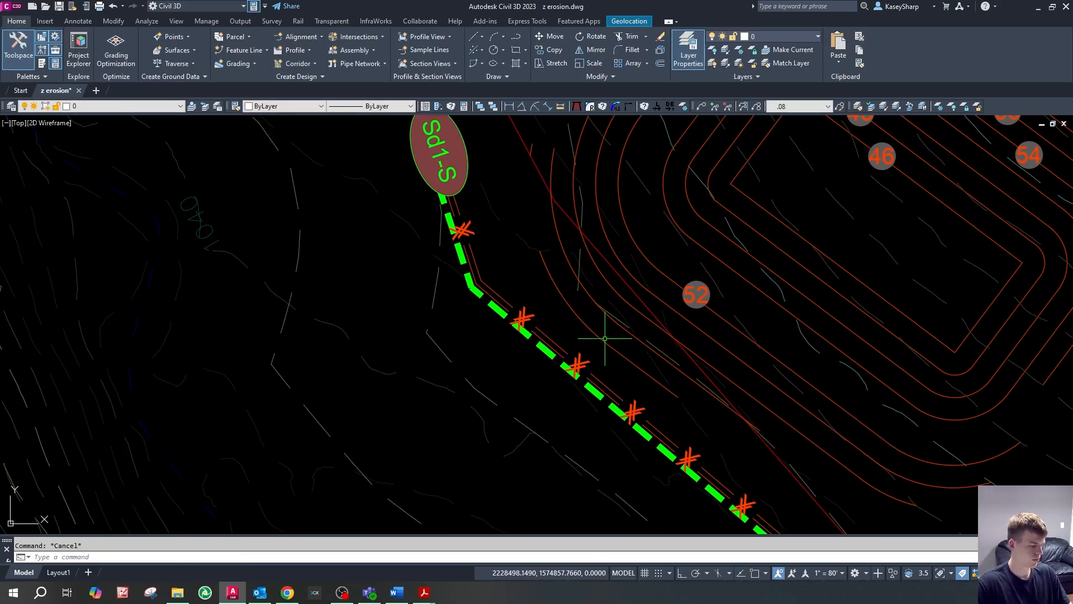
- Paste a contour label beside the outermost contour on the basin's southwest side and set its number to 44
key("ctrl+v")
left_click(579, 315)
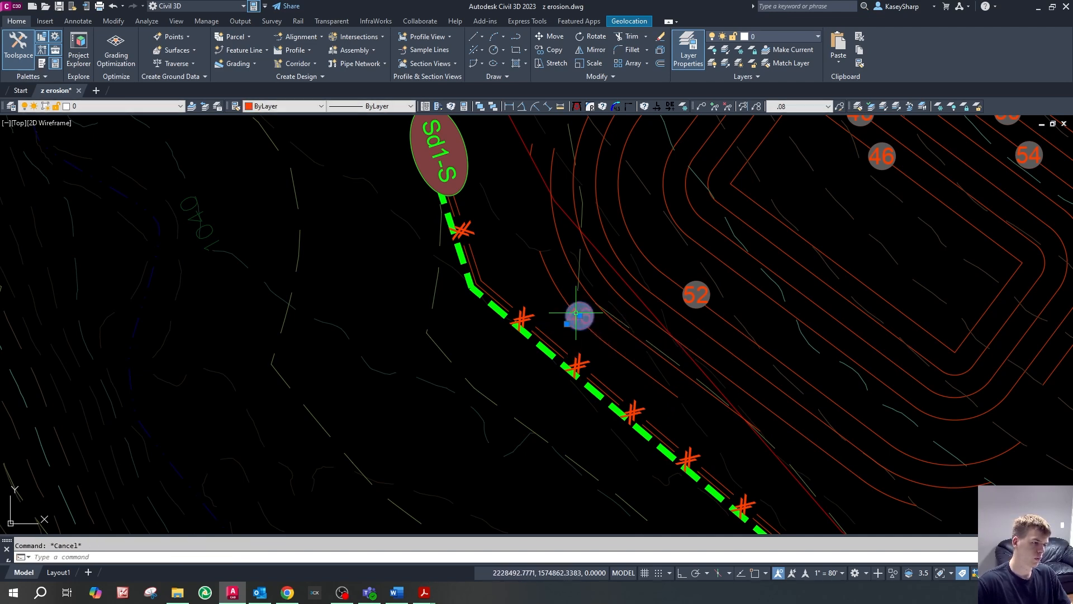
double_click(580, 315)
type("44")
left_click(520, 364)
key("Escape")
- Paste a 46 label on the next contour inward and another label on the one after it, numbered 48
key("ctrl+v")
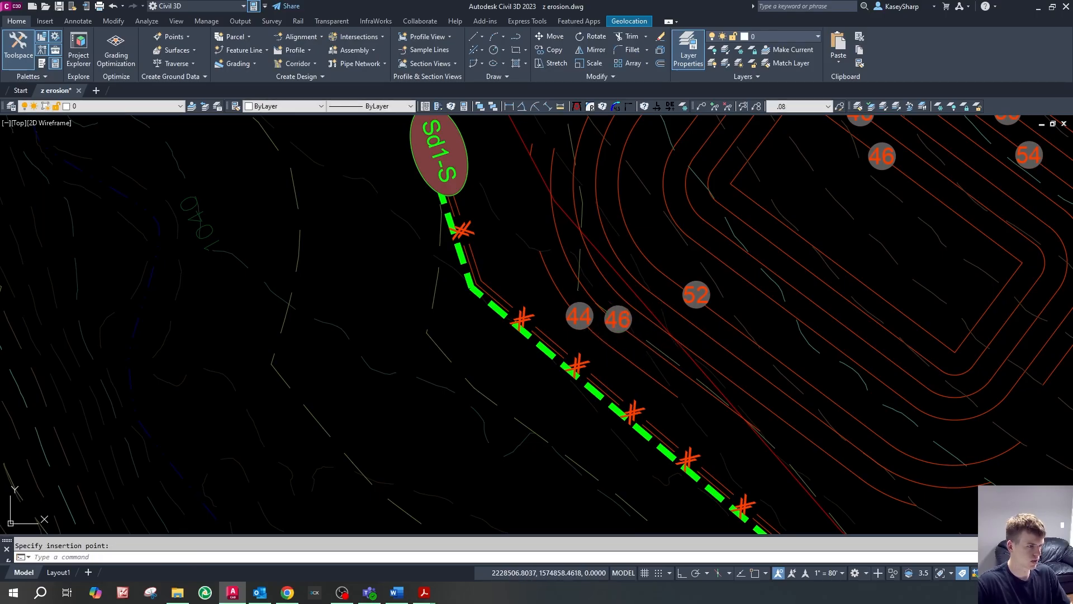
left_click(642, 335)
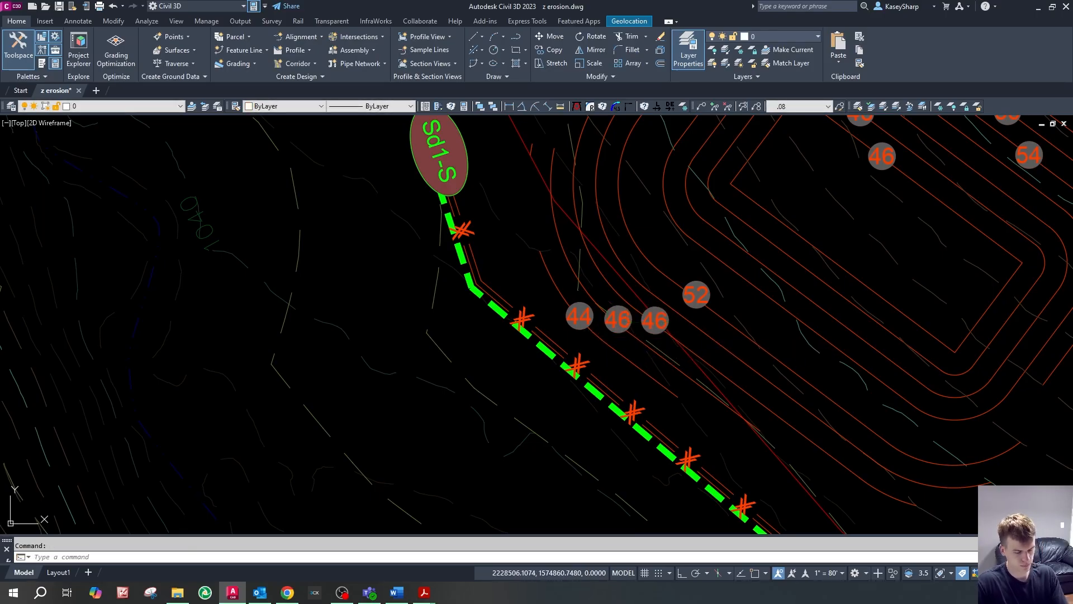
double_click(655, 319)
type("48")
key("Return")
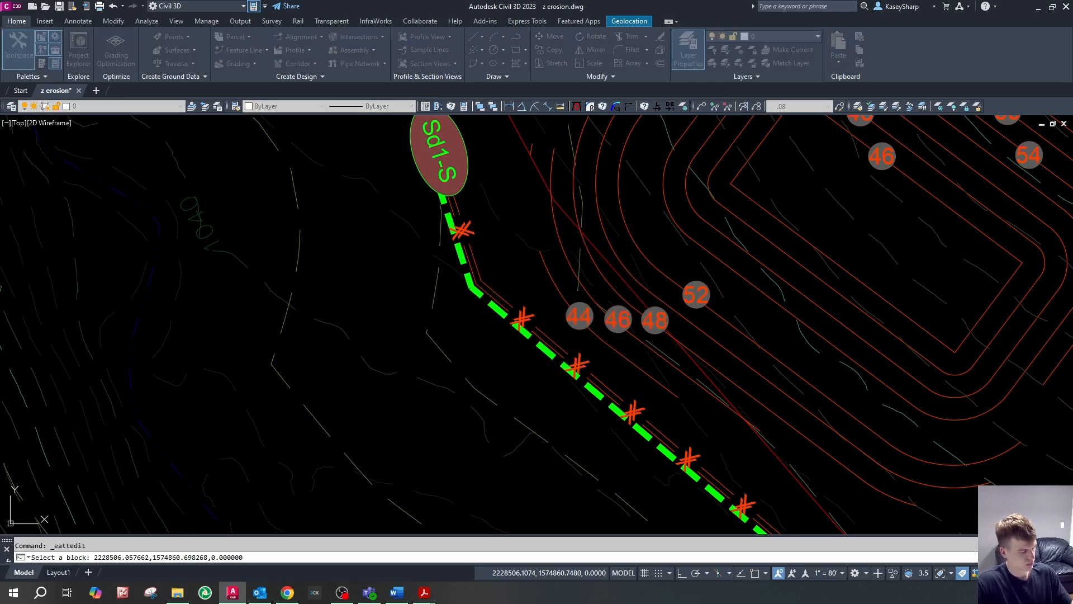
- Paste a contour label between the 48 and 52 labels and set its number to 50
key("ctrl+v")
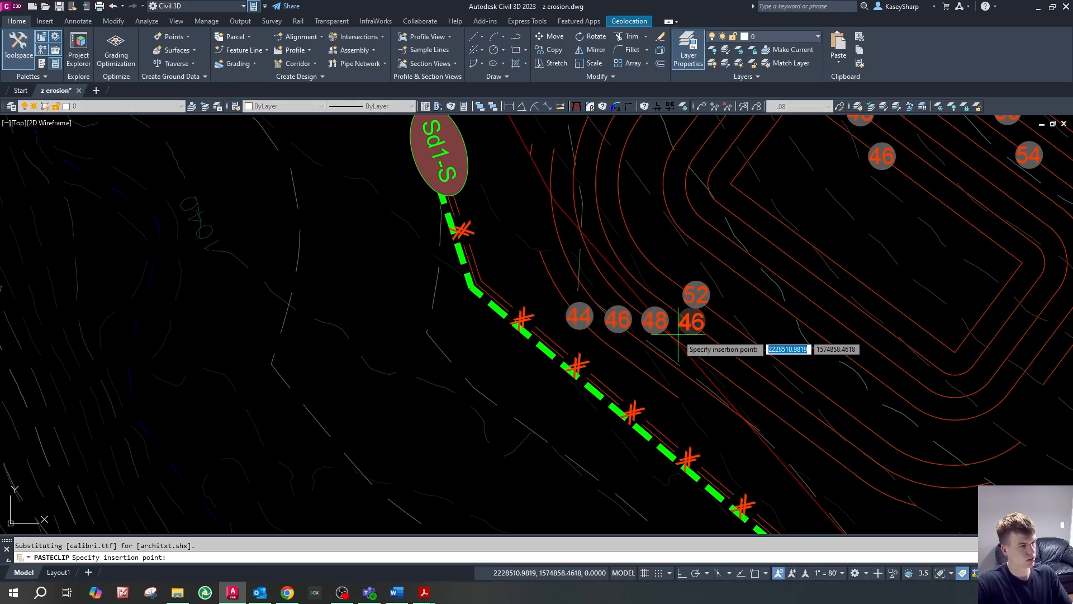
left_click(679, 334)
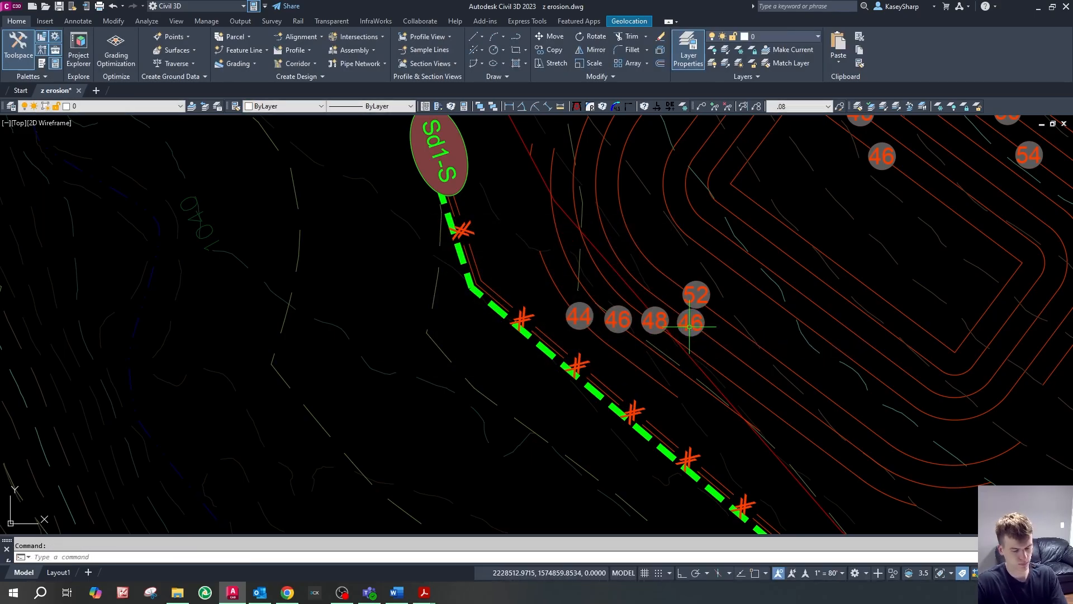
type("50")
left_click(523, 369)
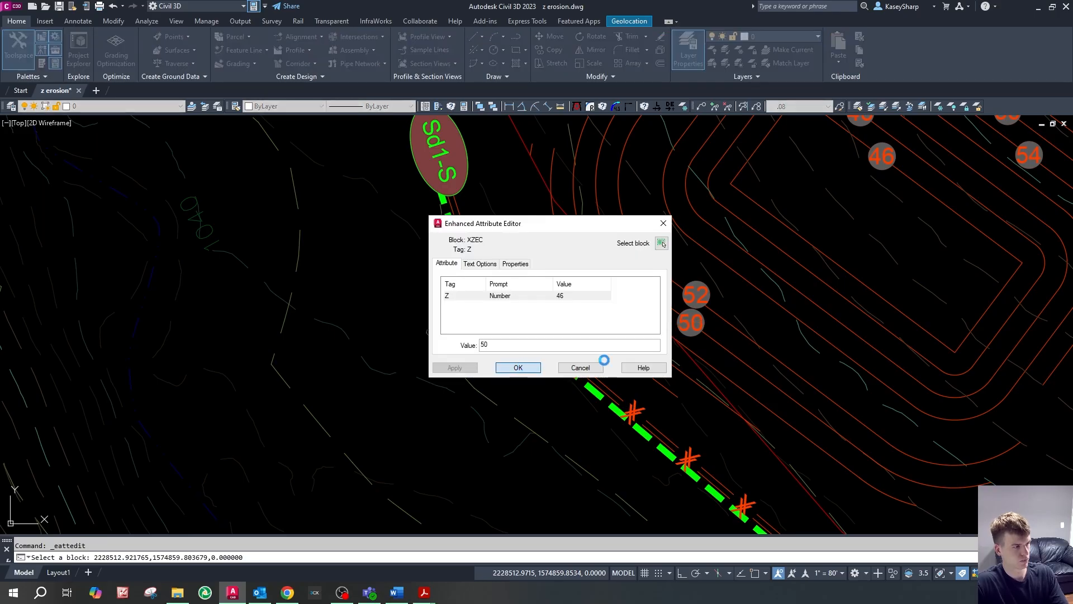
- Move the southwest 52 contour label beside the 50 label, in line with the 44 to 50 row
key("Escape")
left_click(700, 293)
left_click(697, 294)
left_click(726, 321)
key("Escape")
scroll(548, 358, "down", 2)
scroll(548, 358, "down", 4)
scroll(700, 357, "up", 4)
scroll(295, 283, "up", 2)
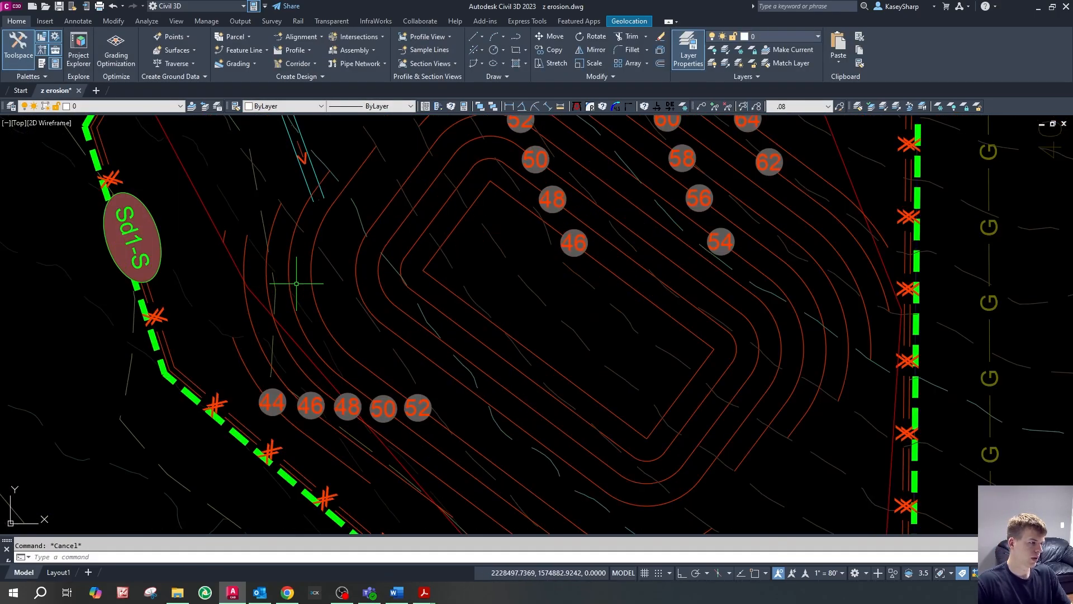
- Measure the embankment's top width on the southwest side with a temporary dimension between the two crest contours, and delete the dimension
left_click(89, 21)
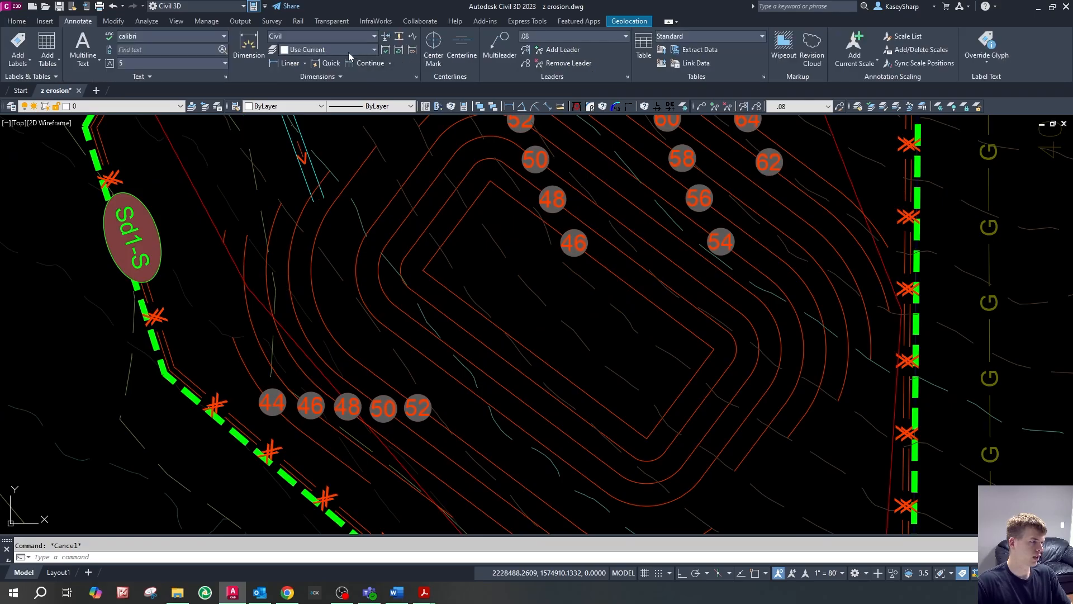
left_click(248, 46)
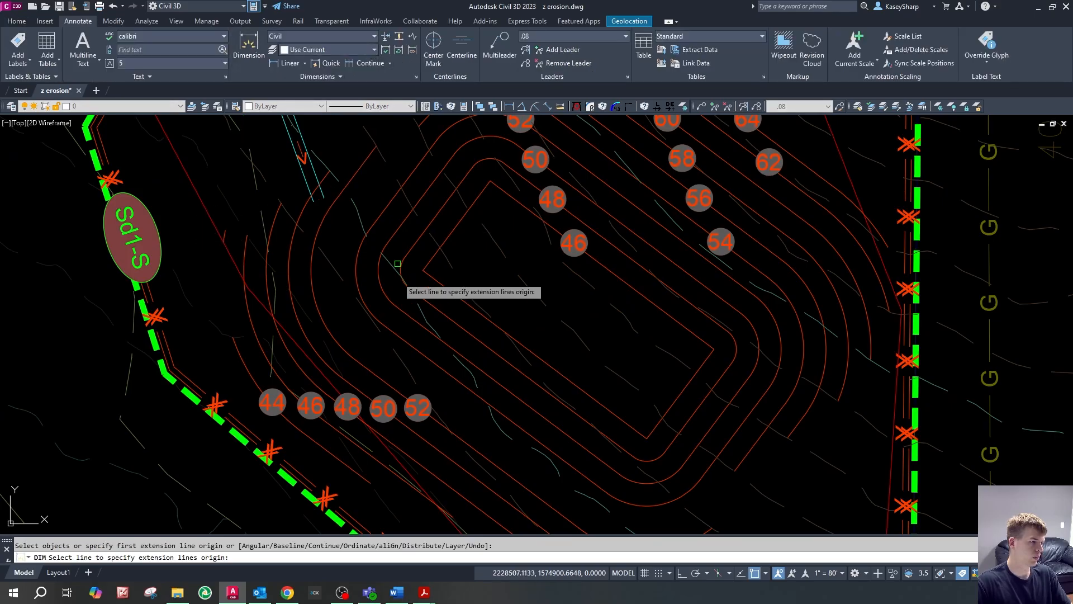
left_click(377, 370)
left_click(413, 344)
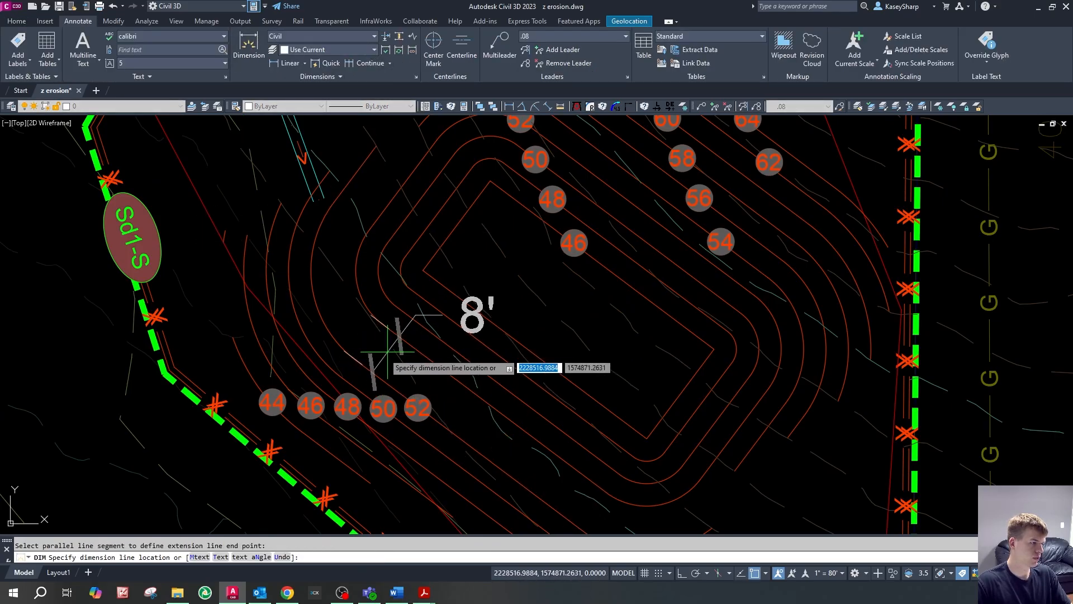
left_click(374, 350)
key("Escape")
left_click(399, 339)
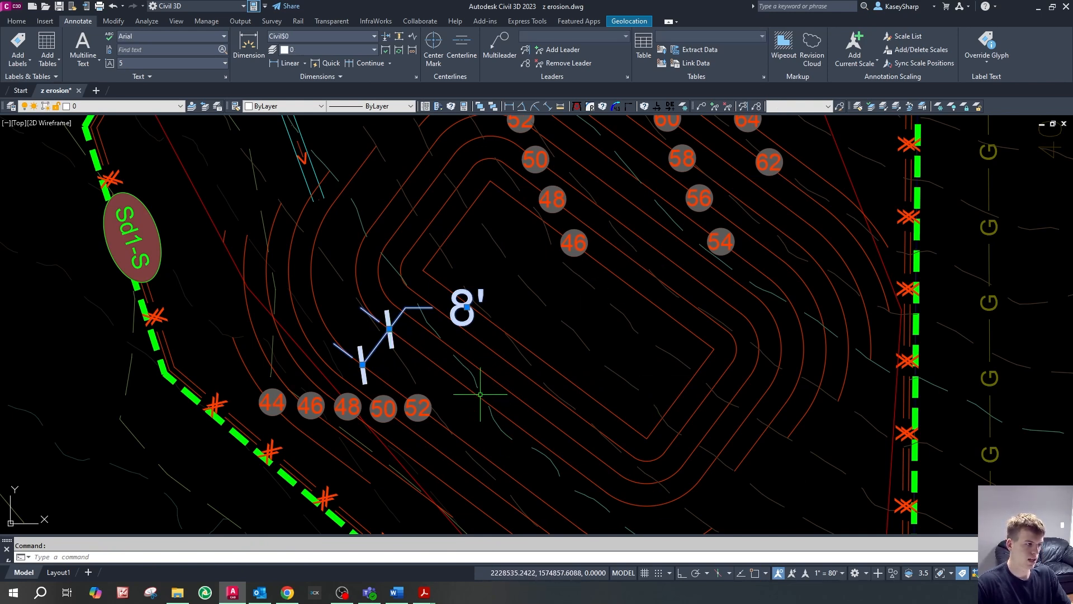
key("Delete")
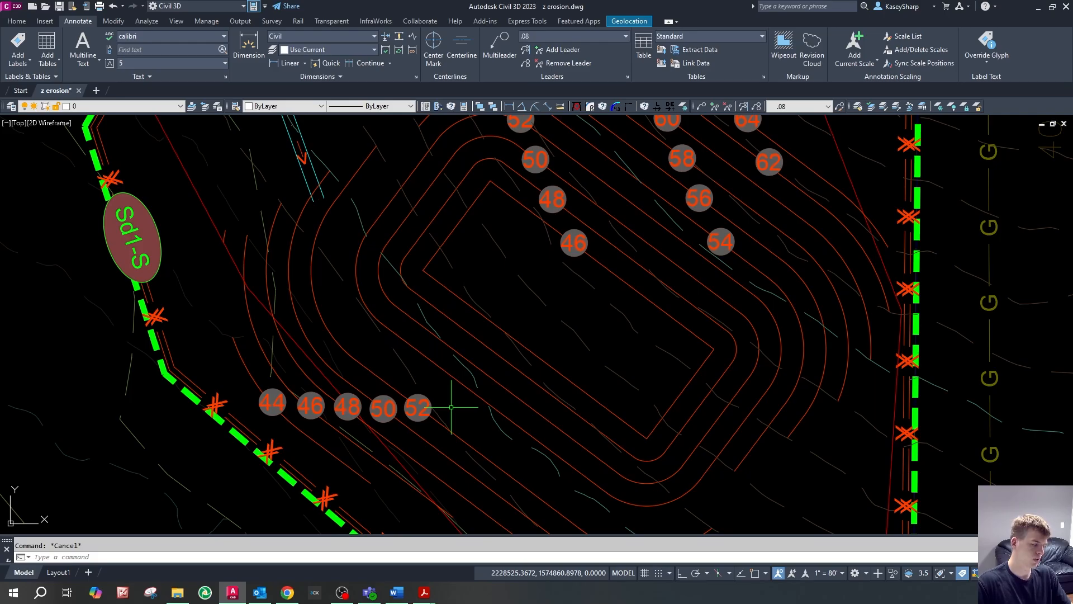
- Examine the labelled basin contours in relation to the silt fence, diversion and surrounding existing topography
scroll(451, 407, "down", 2)
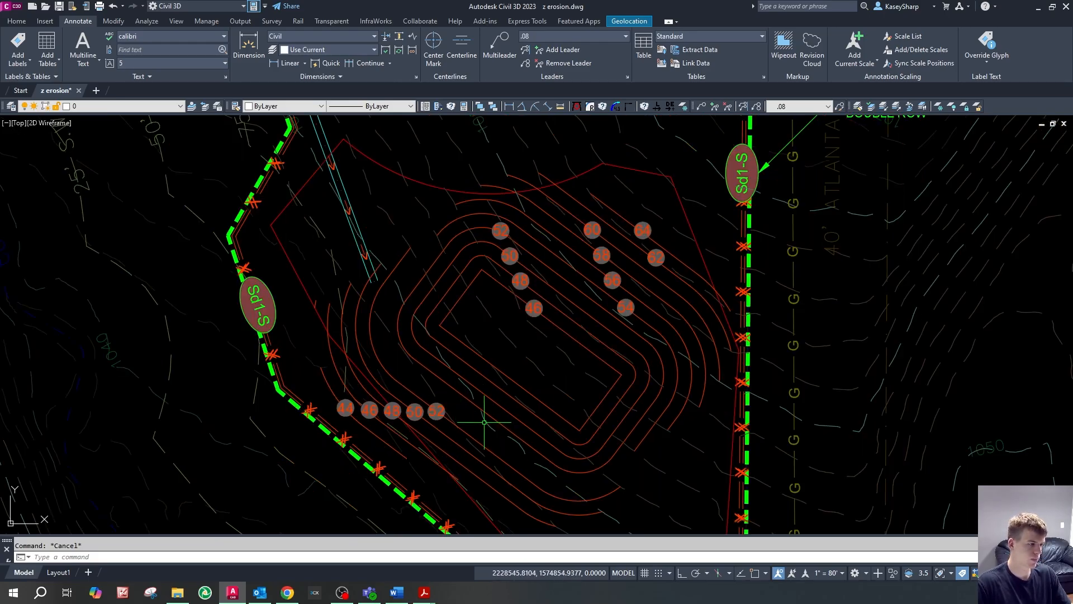
scroll(484, 423, "up", 1)
scroll(548, 380, "down", 2)
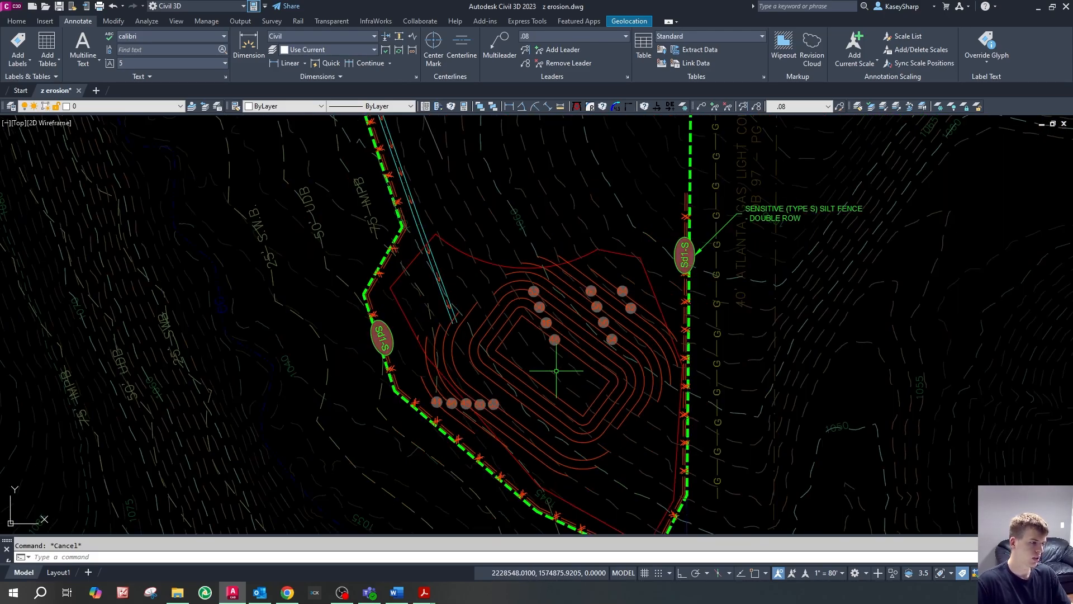
scroll(530, 354, "up", 2)
scroll(582, 272, "down", 4)
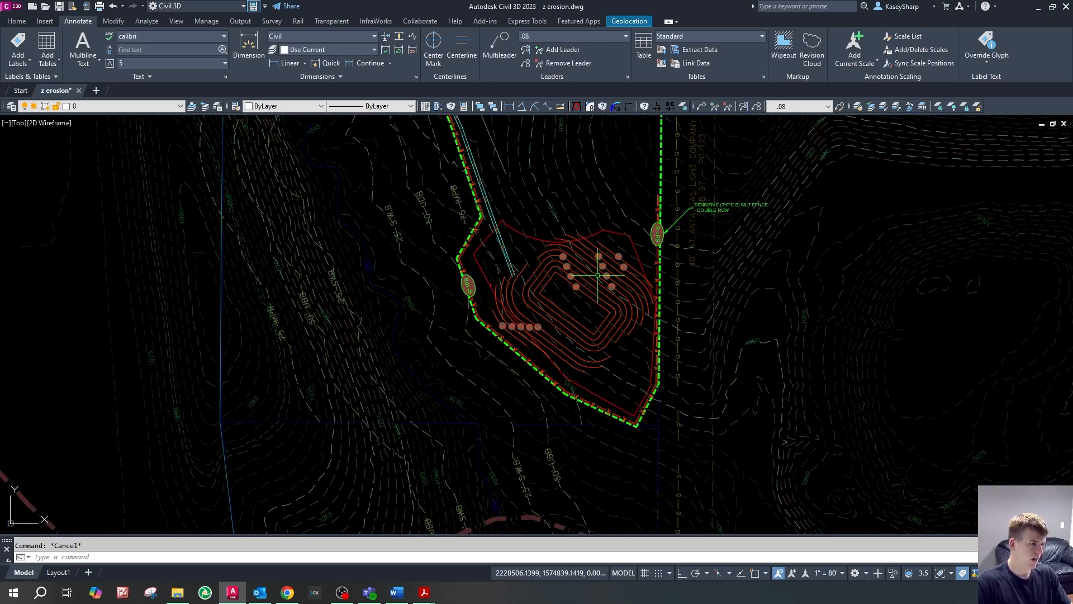
scroll(604, 257, "up", 2)
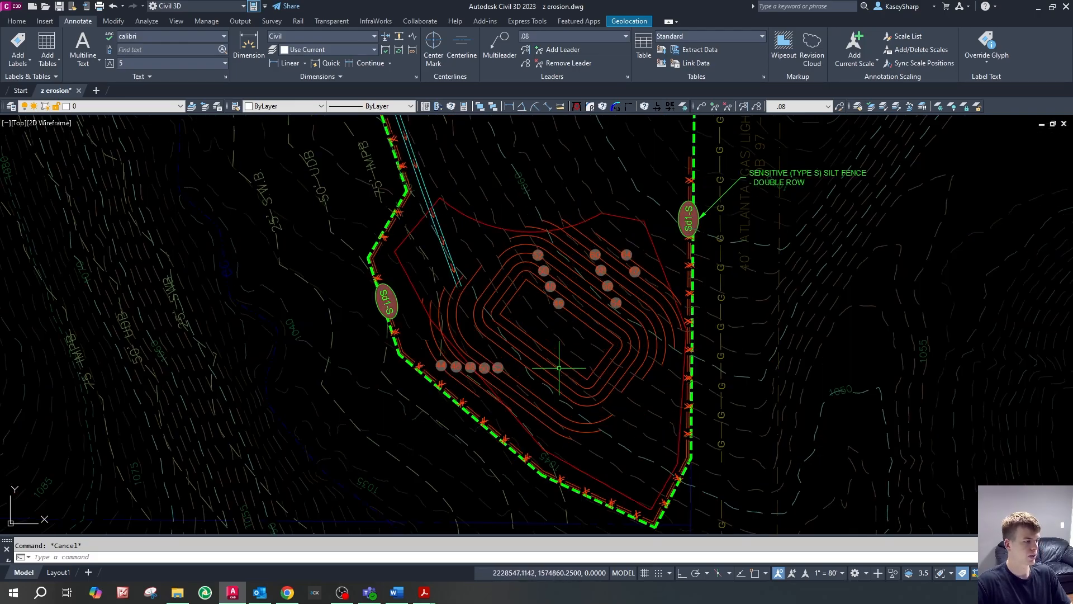
scroll(559, 368, "down", 3)
scroll(576, 380, "up", 2)
scroll(597, 392, "down", 3)
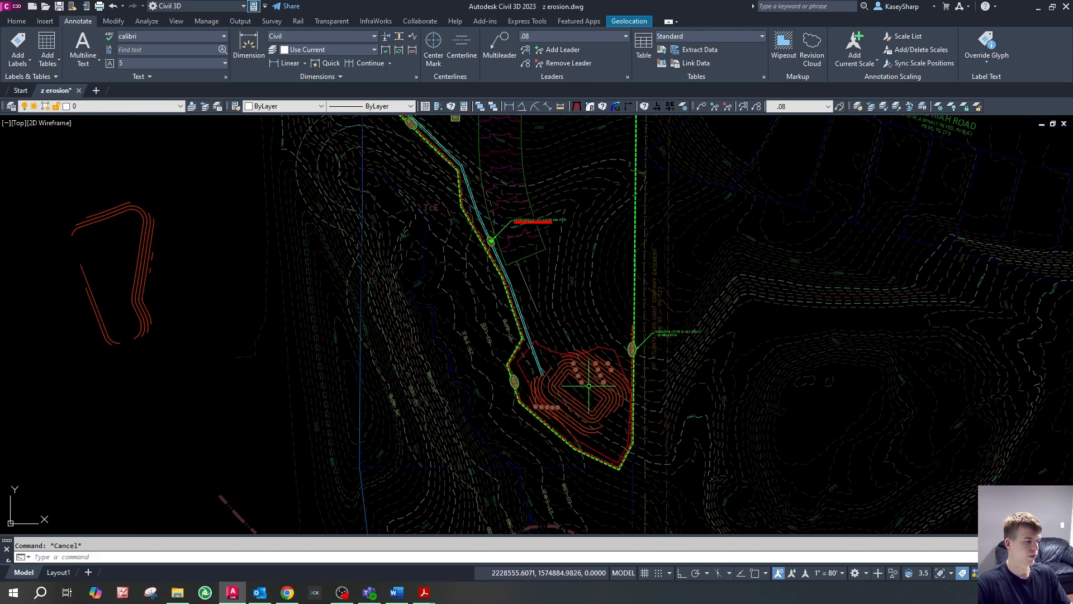
scroll(588, 386, "up", 6)
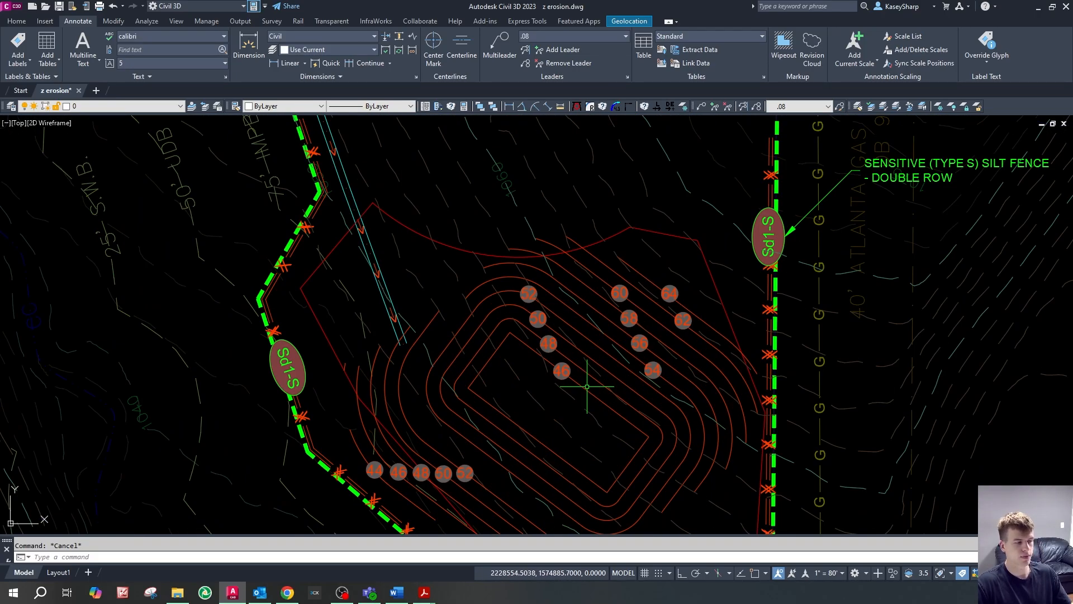
scroll(570, 319, "down", 2)
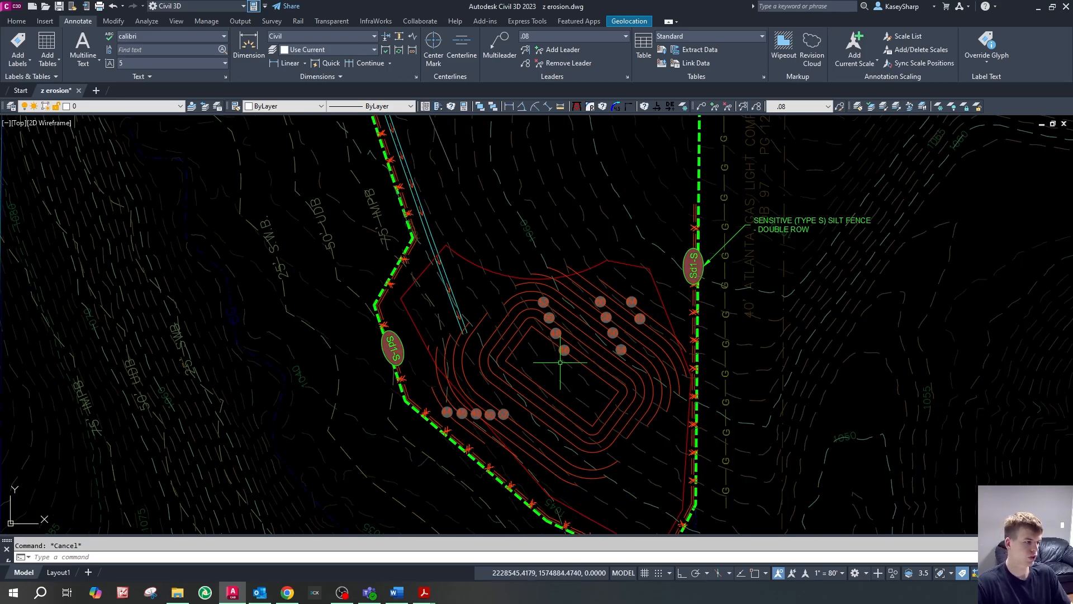
scroll(560, 362, "up", 2)
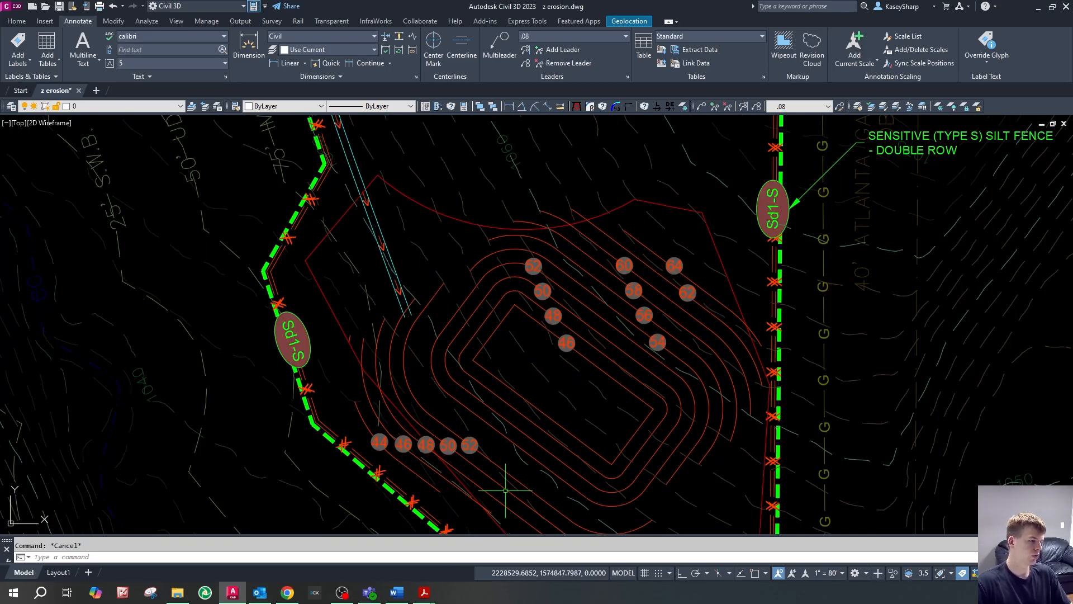
- Check the required storage and clean-out volumes on the PDF temporary sediment basin design sheet against the drawn basin, and return to Civil 3D
left_click(546, 539)
scroll(570, 298, "down", 5)
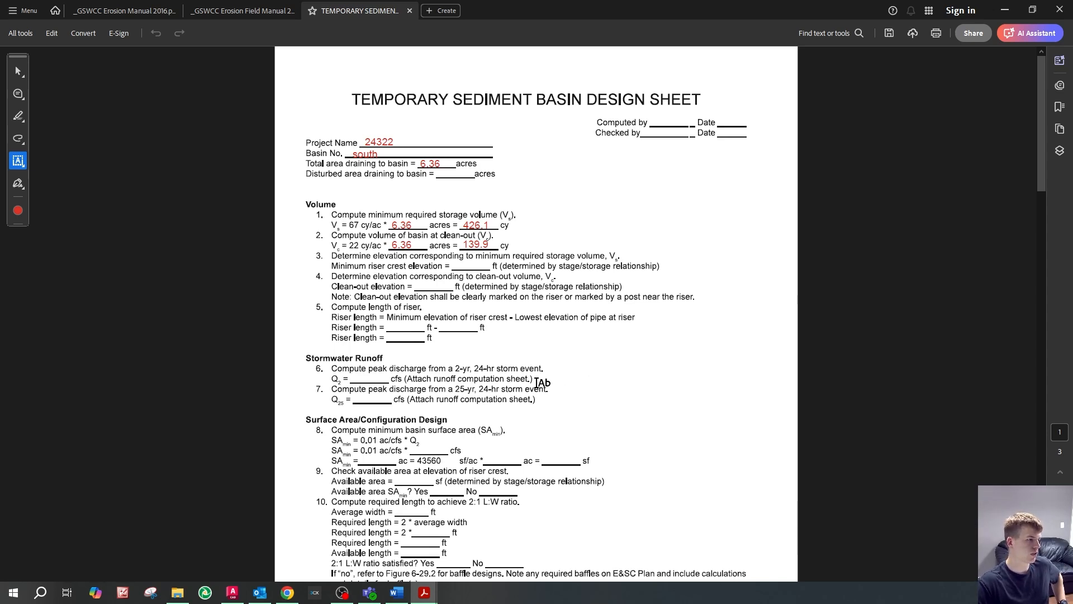
left_click(233, 593)
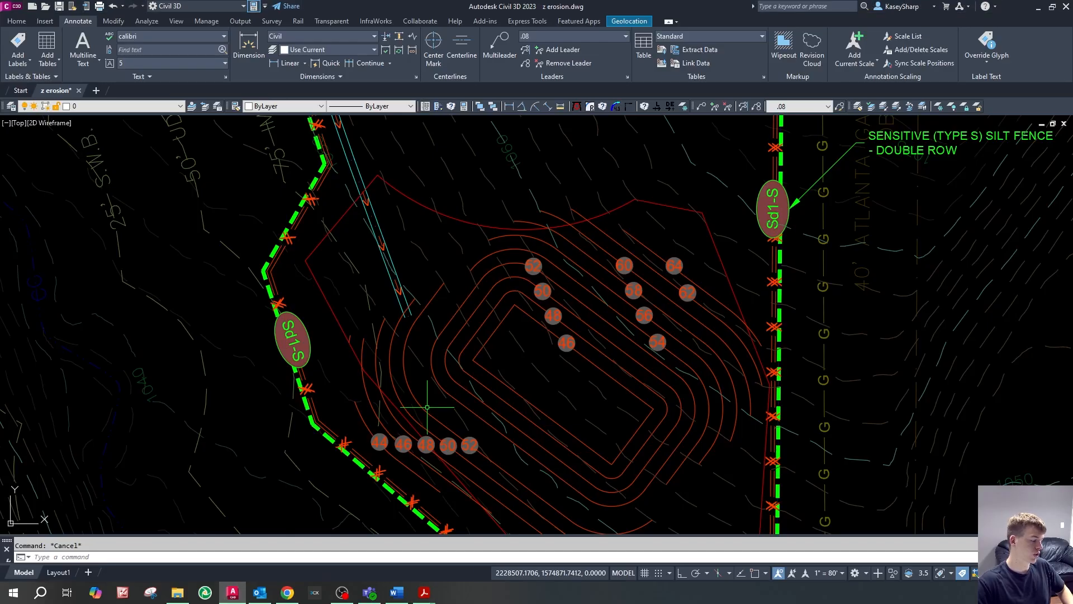
scroll(528, 335, "up", 2)
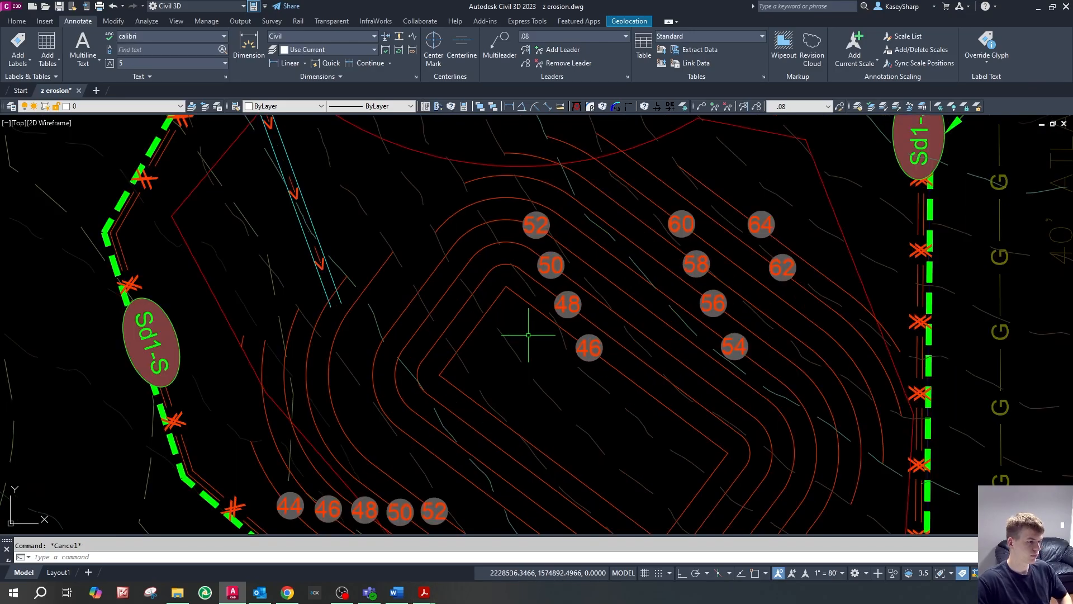
scroll(518, 313, "down", 2)
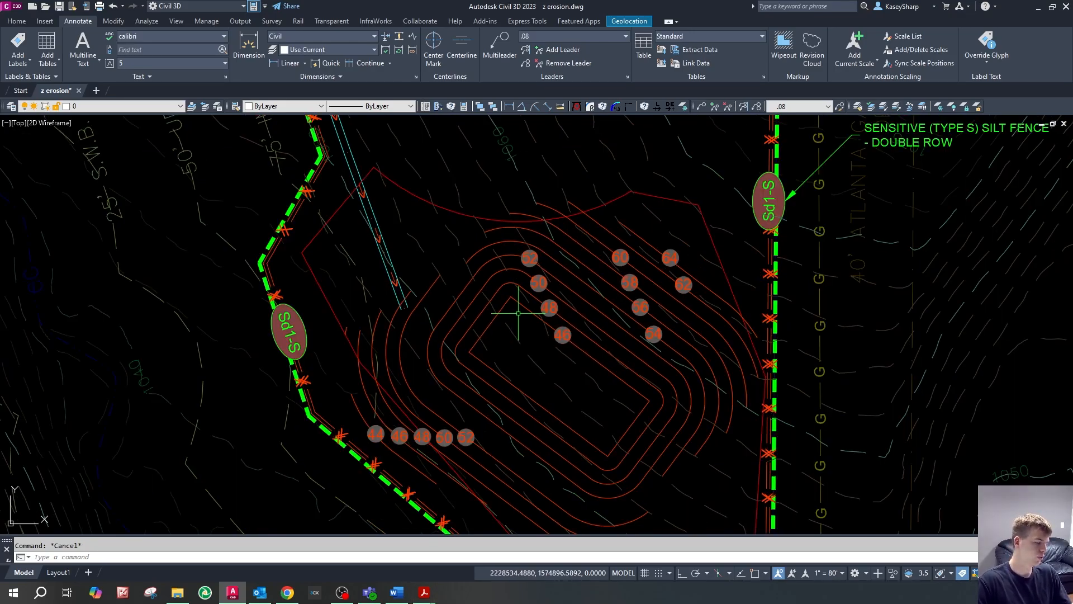
mouse_move(425, 593)
left_click(565, 537)
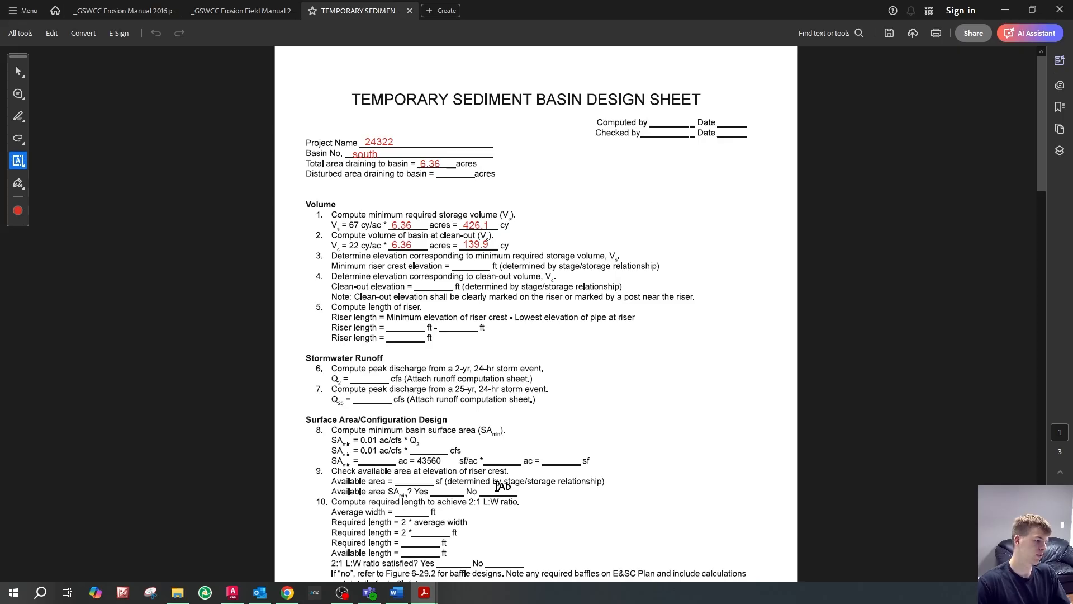
left_click(232, 593)
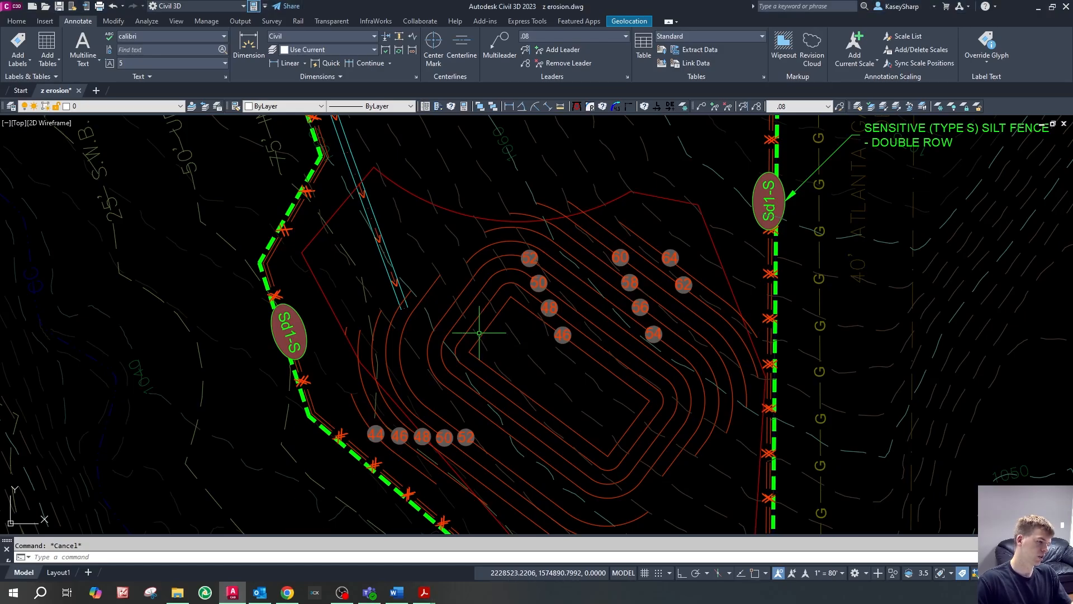
- Run STAGESTORAGE on the four inner basin contours from 46 to 52 and review the cumulative volumes in the table
scroll(499, 323, "up", 5)
scroll(503, 335, "down", 2)
scroll(492, 302, "up", 2)
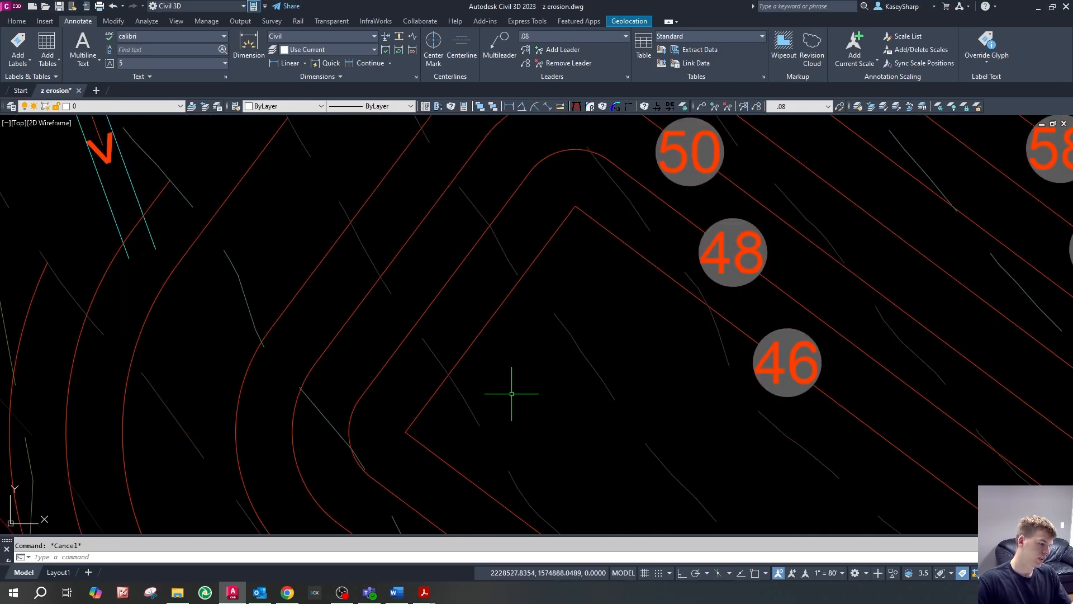
type("stag")
key("Return")
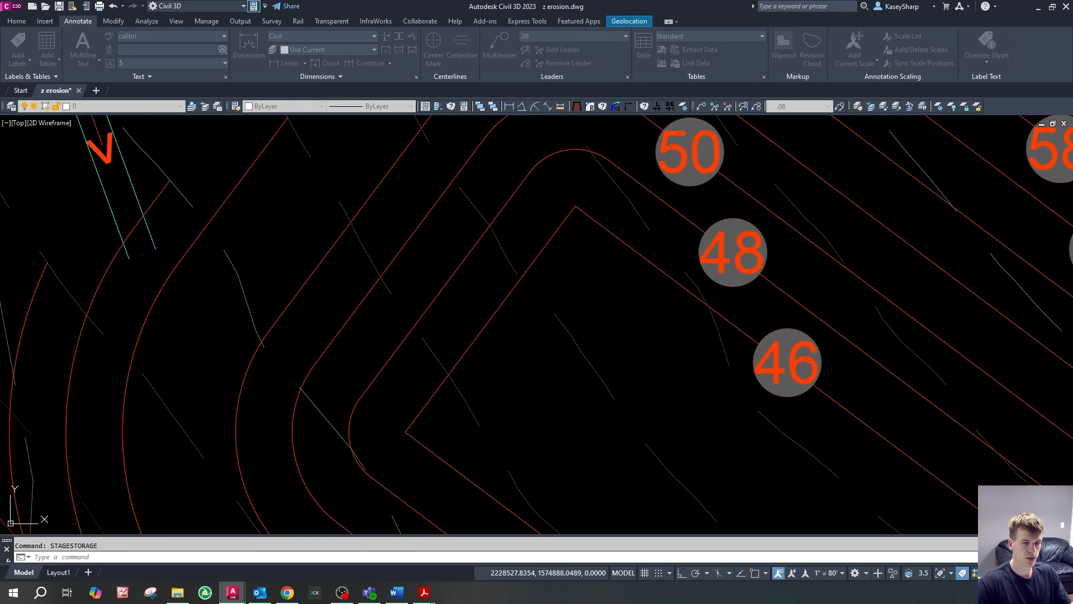
left_click_drag(493, 328, 365, 161)
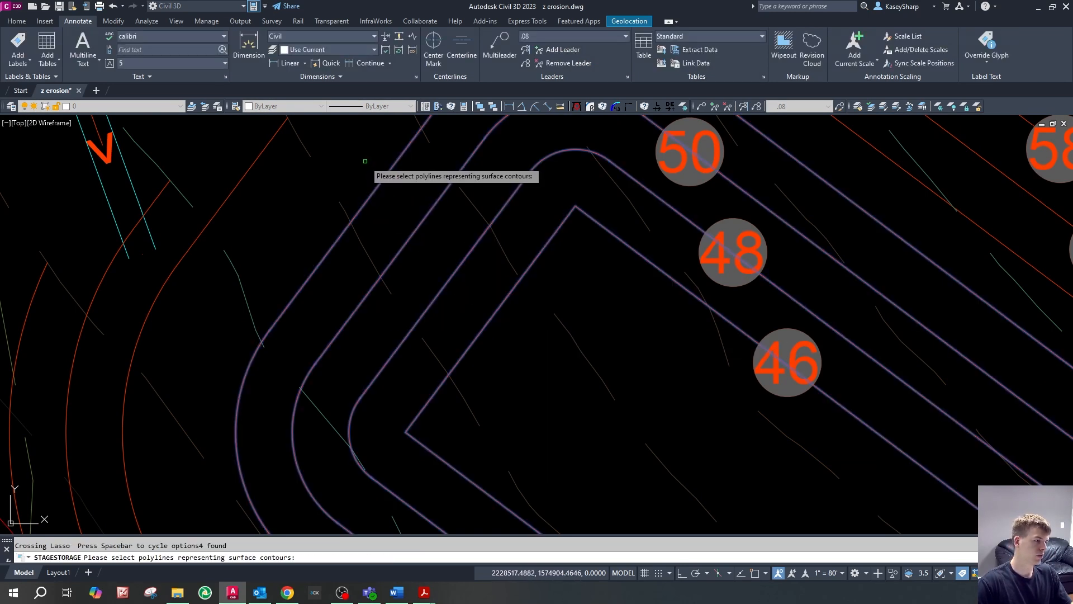
key("Return")
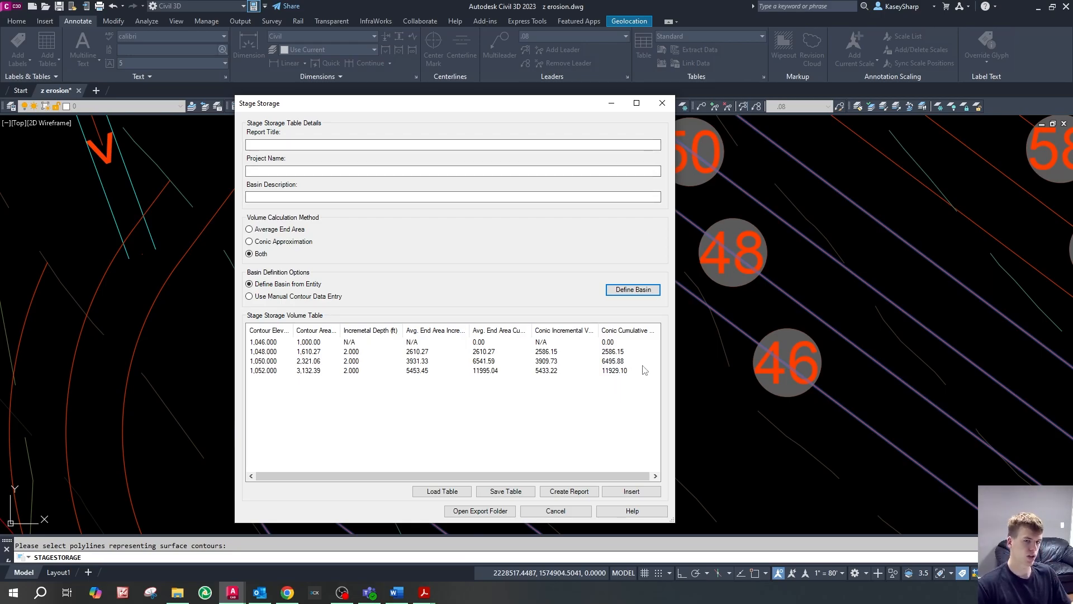
key("Escape")
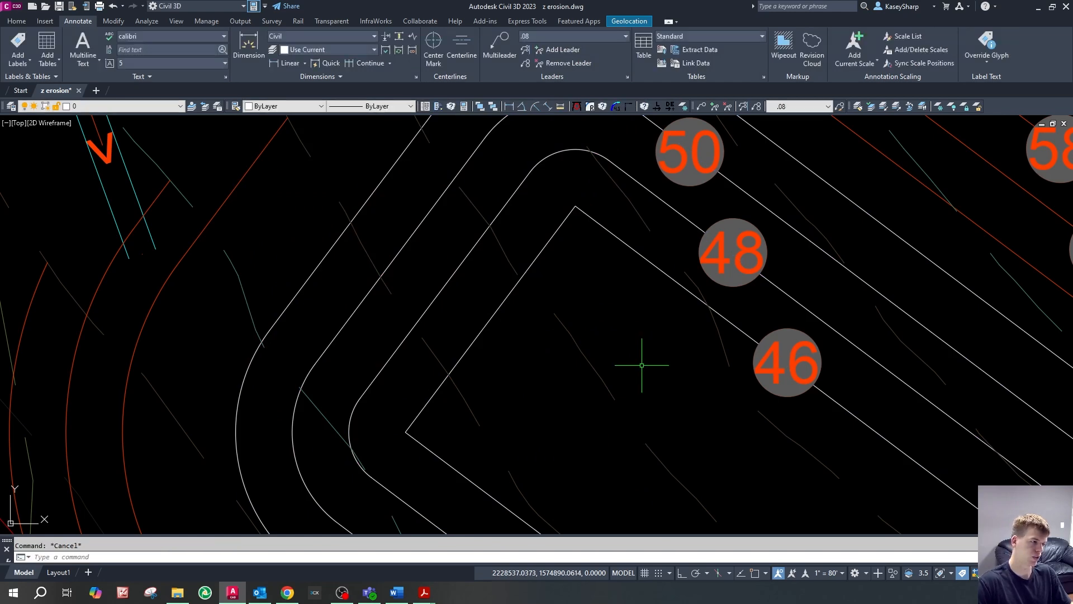
- Offset the 48 contour outward repeatedly at a distance of 0.2 to fill the gap up to the 50 contour
scroll(511, 340, "down", 2)
scroll(481, 283, "up", 2)
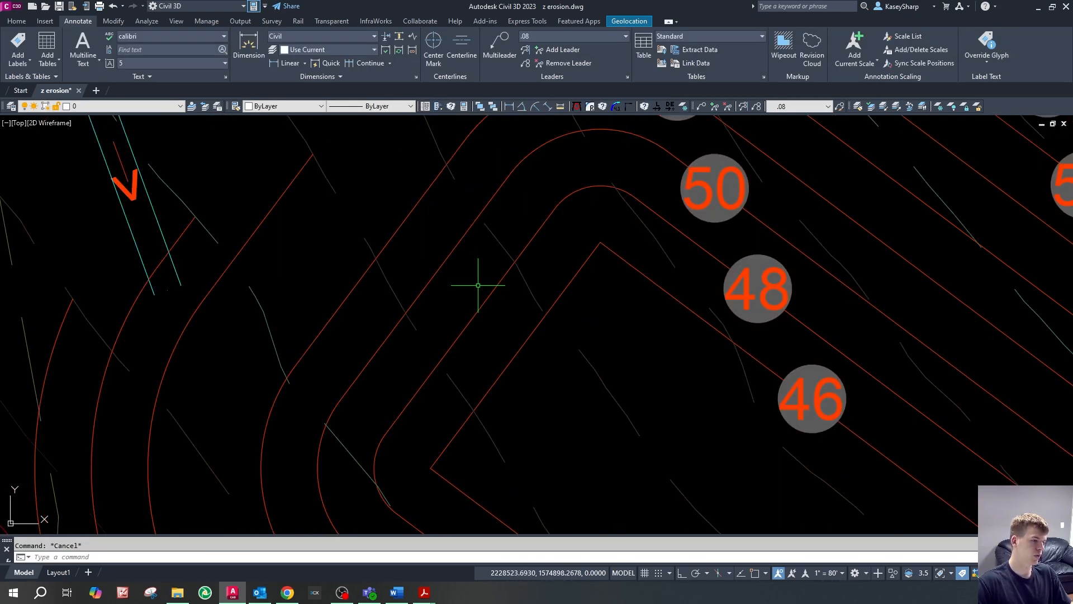
left_click(716, 258)
left_click(448, 252)
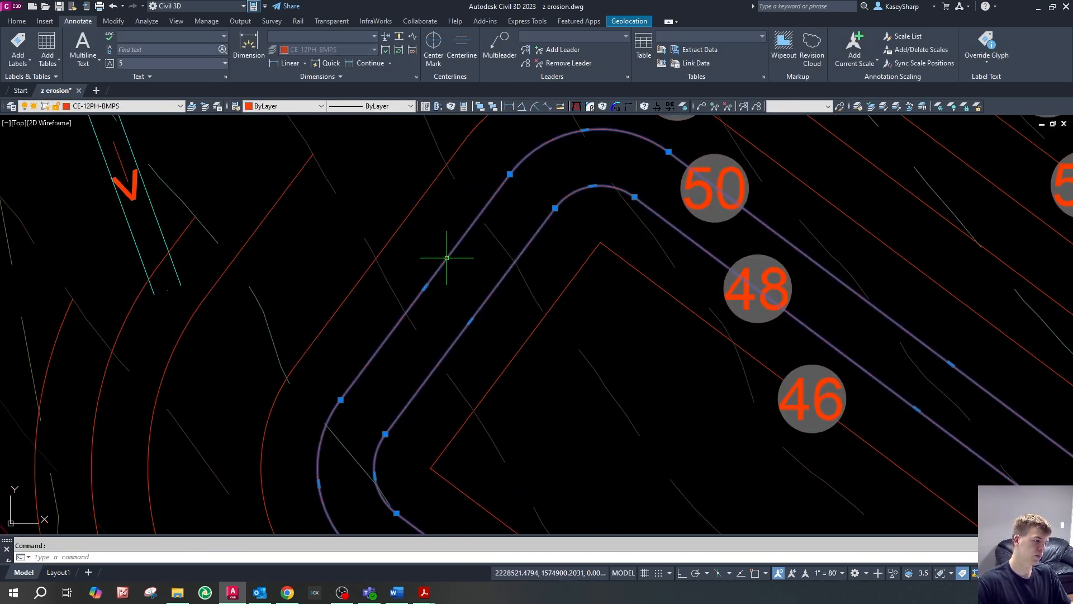
scroll(449, 247, "up", 2)
key("Escape")
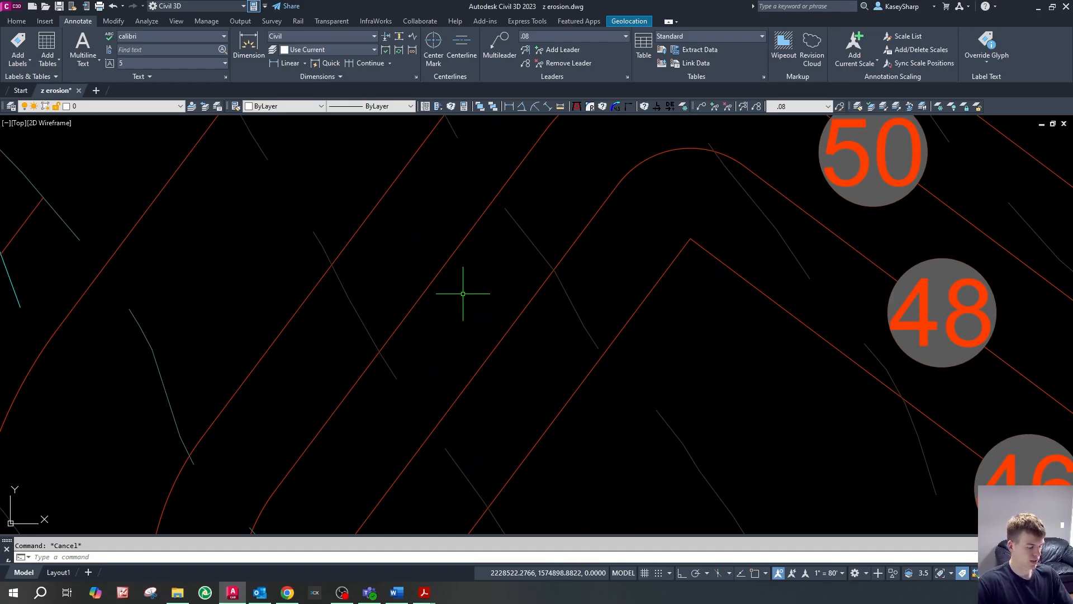
type("o")
key("Return")
type("0.5")
key("Return")
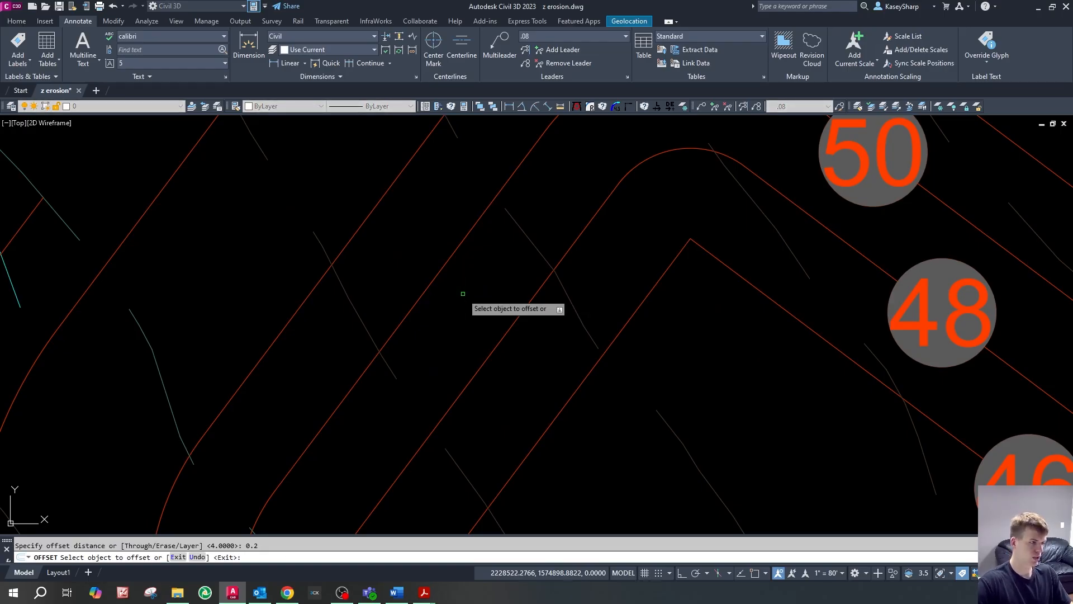
left_click(517, 320)
type("m")
key("Return")
double_click(426, 228)
double_click(414, 215)
left_click(409, 210)
left_click(402, 206)
left_click(399, 206)
left_click(397, 206)
left_click(401, 213)
left_click(407, 222)
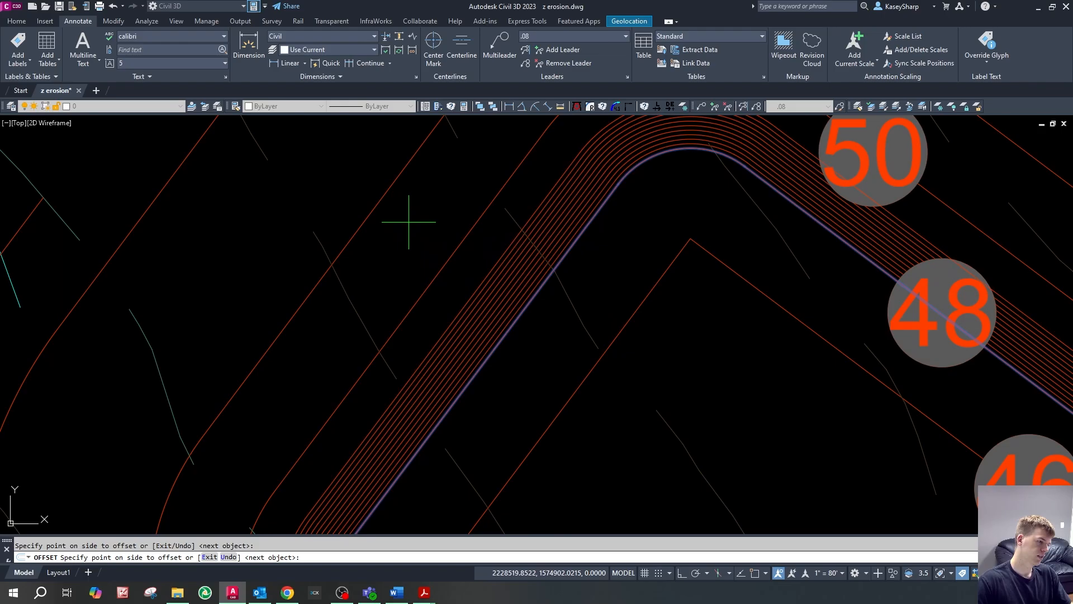
left_click(410, 223)
left_click(413, 223)
left_click(417, 224)
left_click(420, 225)
left_click(425, 224)
left_click(424, 224)
left_click(427, 223)
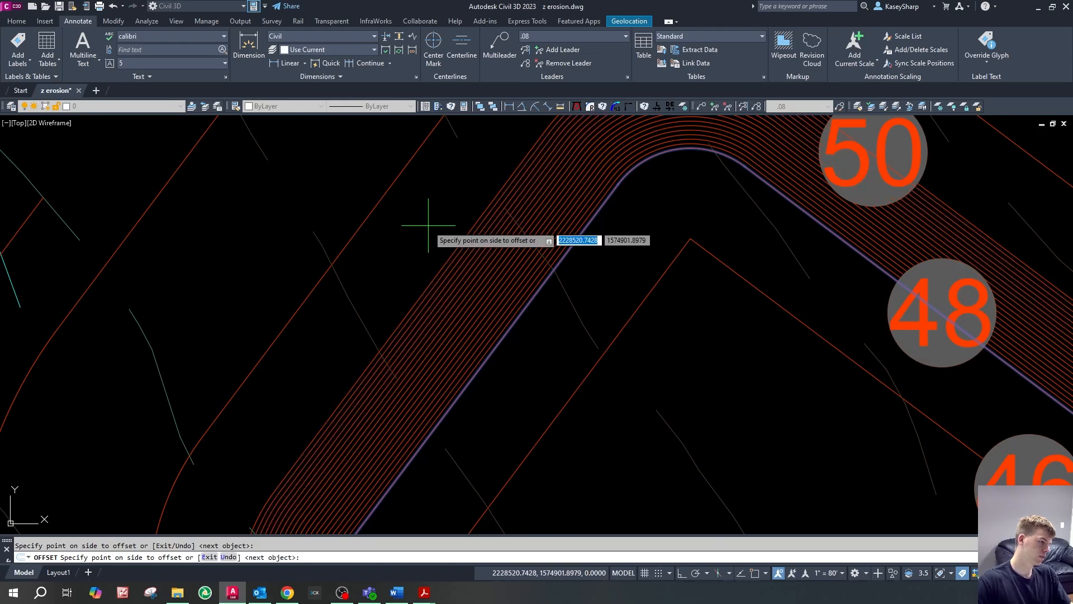
key("Escape")
- Assign ascending elevations to the offset contours with CHELEV, running the fence from the 48 contour to the 50 contour and starting at 1048
scroll(530, 318, "up", 2)
type("chelev")
key("Return")
scroll(531, 318, "down", 5)
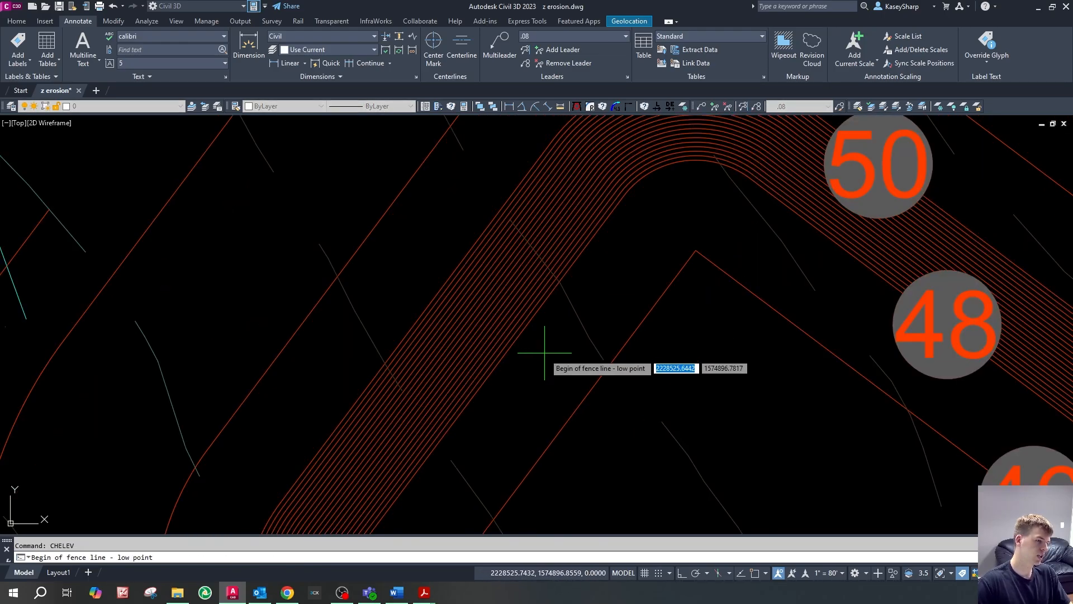
left_click(539, 351)
left_click(474, 284)
type("1048")
key("Return")
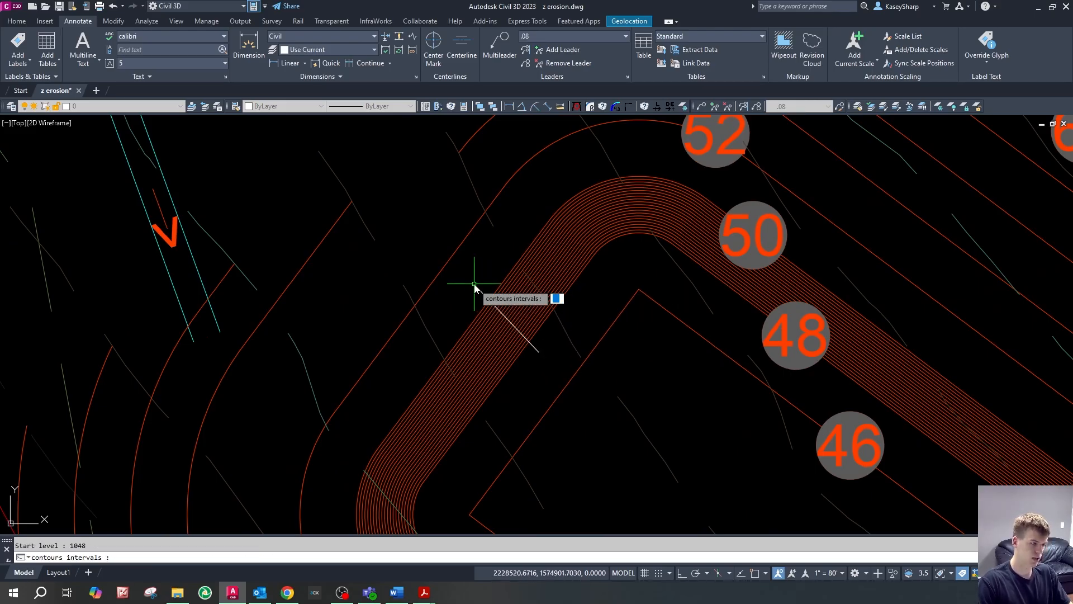
key("Escape")
- Open the contour properties and inspect the elevation of an intermediate offset contour between 48 and 50
left_click(493, 290)
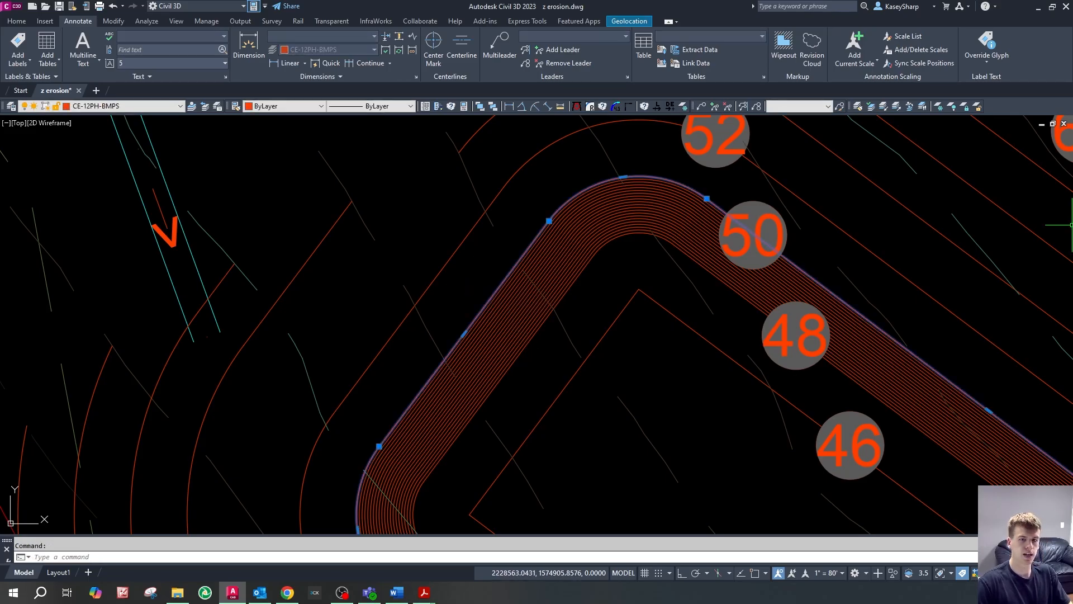
key("ctrl+1")
key("Escape")
left_click(513, 325)
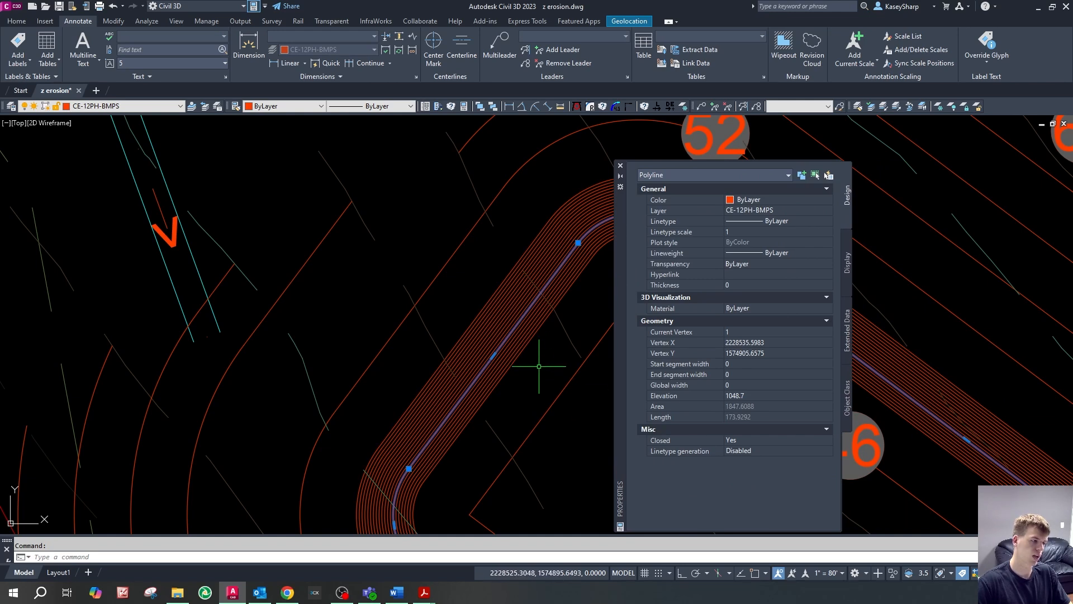
- Inspect the elevations of further offset contours between the 48 and 50 contours, and close the properties
scroll(508, 336, "up", 3)
key("Escape")
left_click(505, 334)
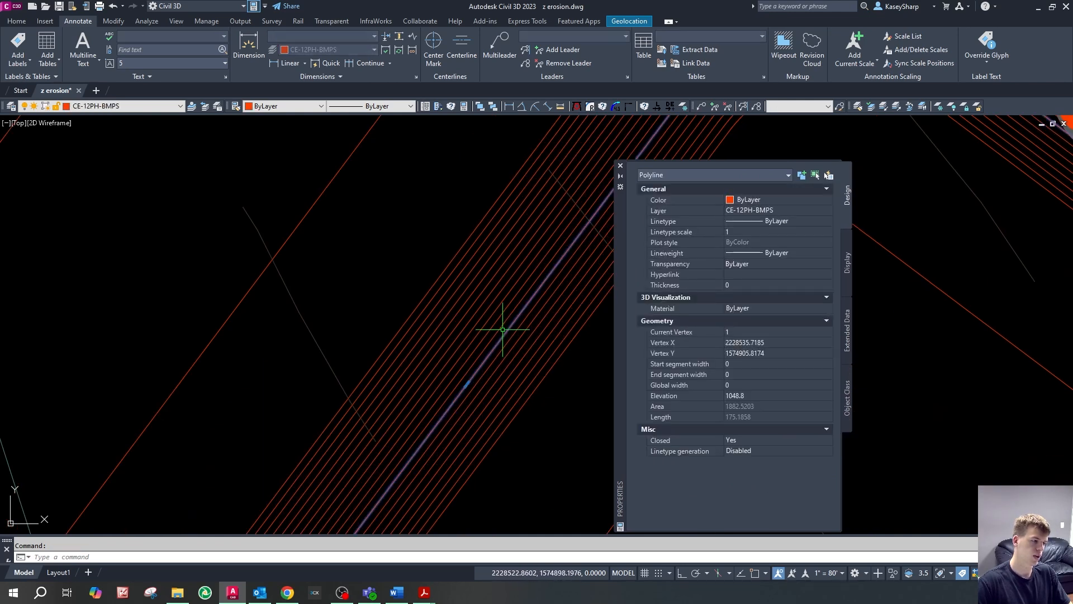
key("Escape")
left_click(495, 324)
scroll(496, 324, "down", 5)
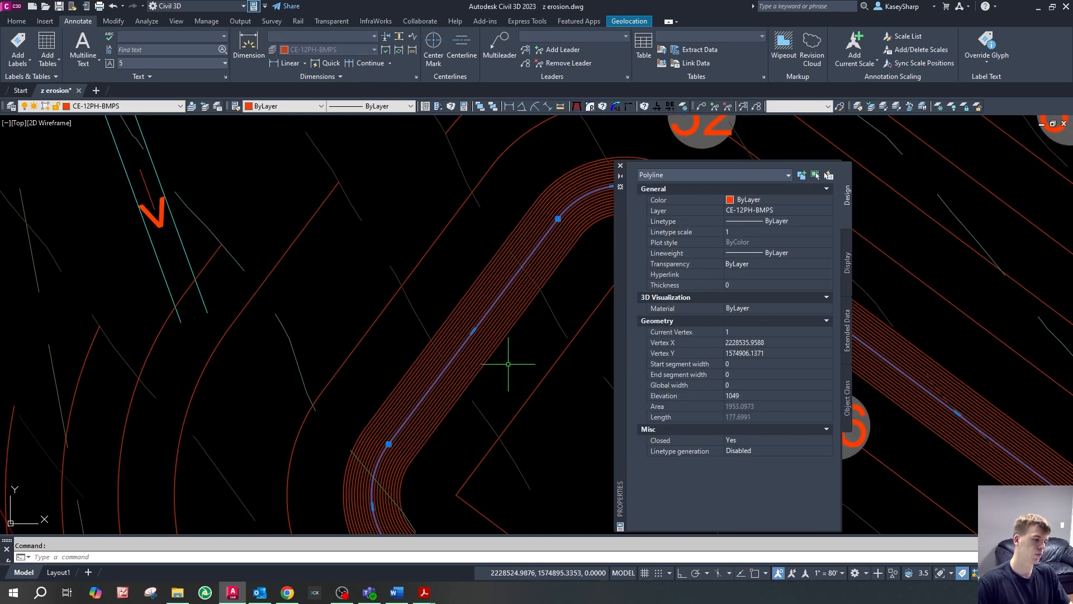
key("Escape")
key("ctrl+1")
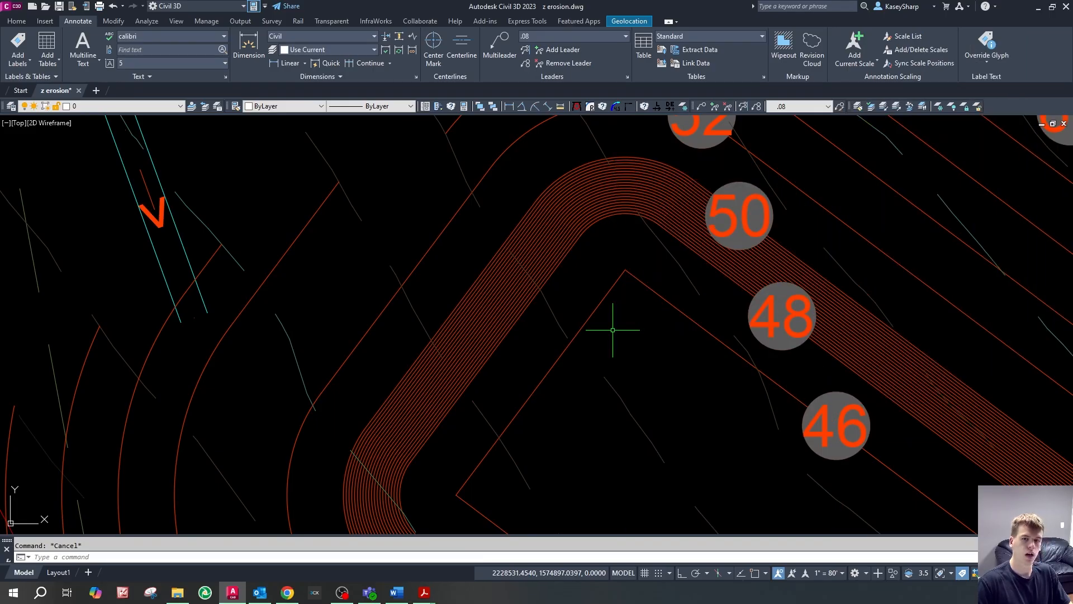
- Run STAGESTORAGE on the basin contours from 46 to 52, including all the offset contours between 48 and 50
scroll(495, 221, "down", 3)
scroll(496, 306, "up", 2)
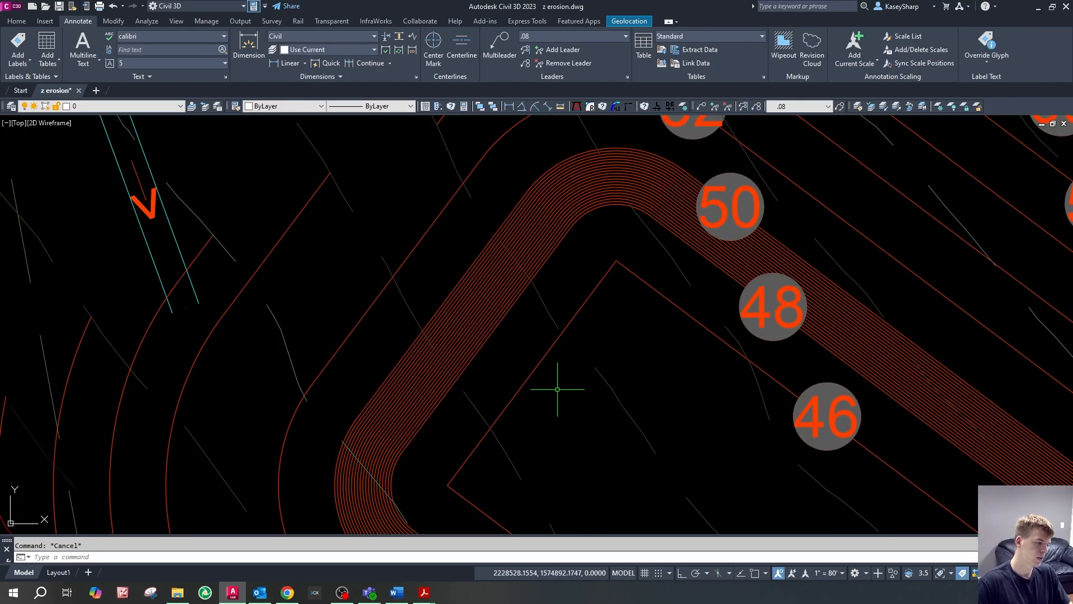
scroll(560, 404, "down", 2)
type("stage")
key("Return")
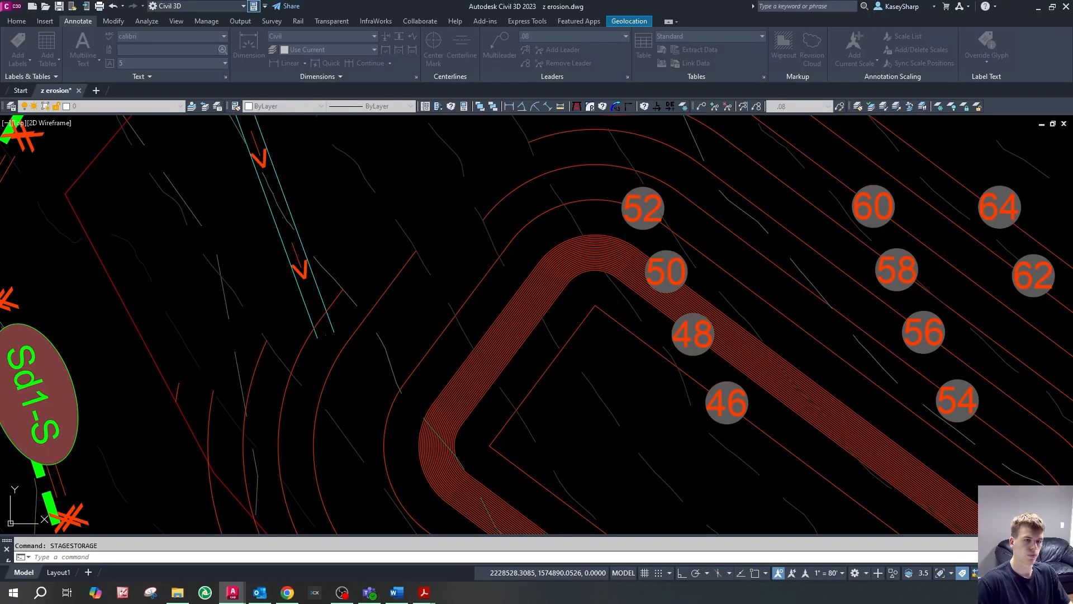
mouse_move(546, 393)
left_mouse_down()
mouse_move(463, 297)
mouse_move(441, 251)
left_mouse_up()
key("Return")
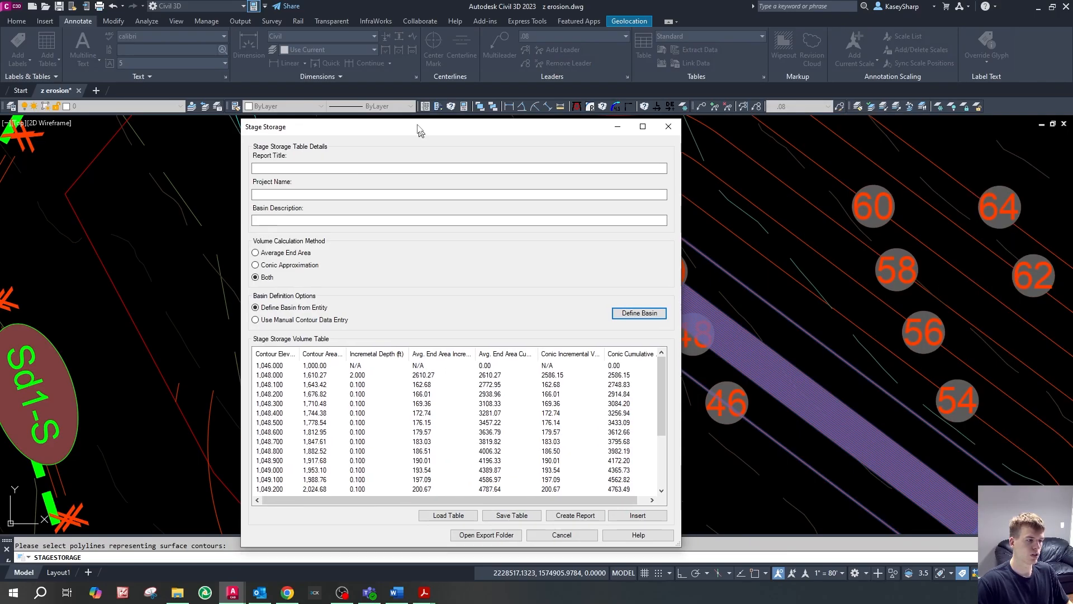
- Compare the cumulative volumes at elevations 1,048.600 and 1,048.700 in the stage storage table, and close the table without inserting it
scroll(609, 374, "down", 1)
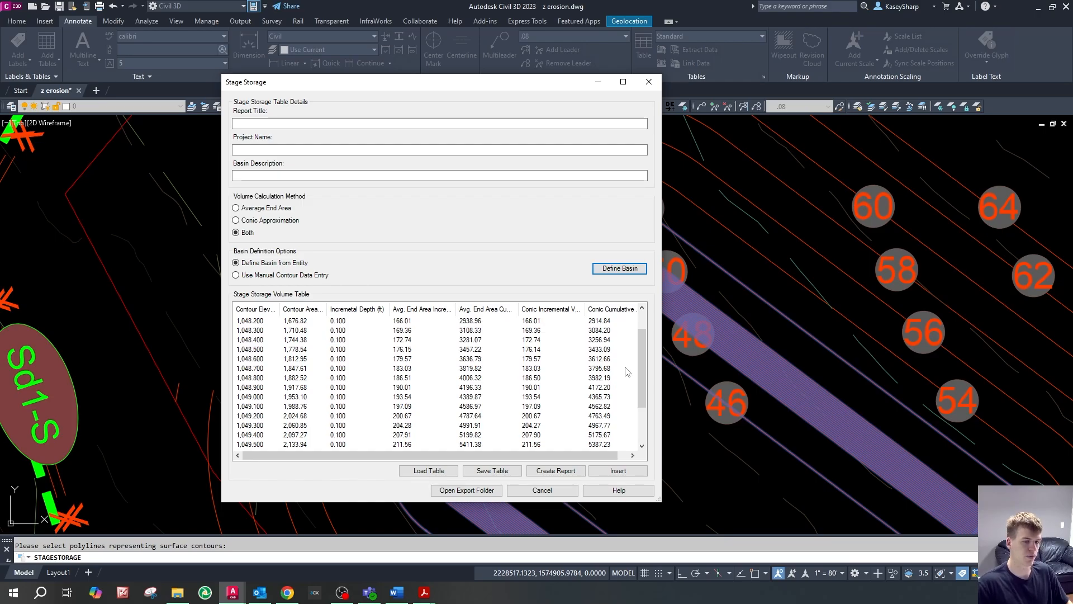
left_click(609, 370)
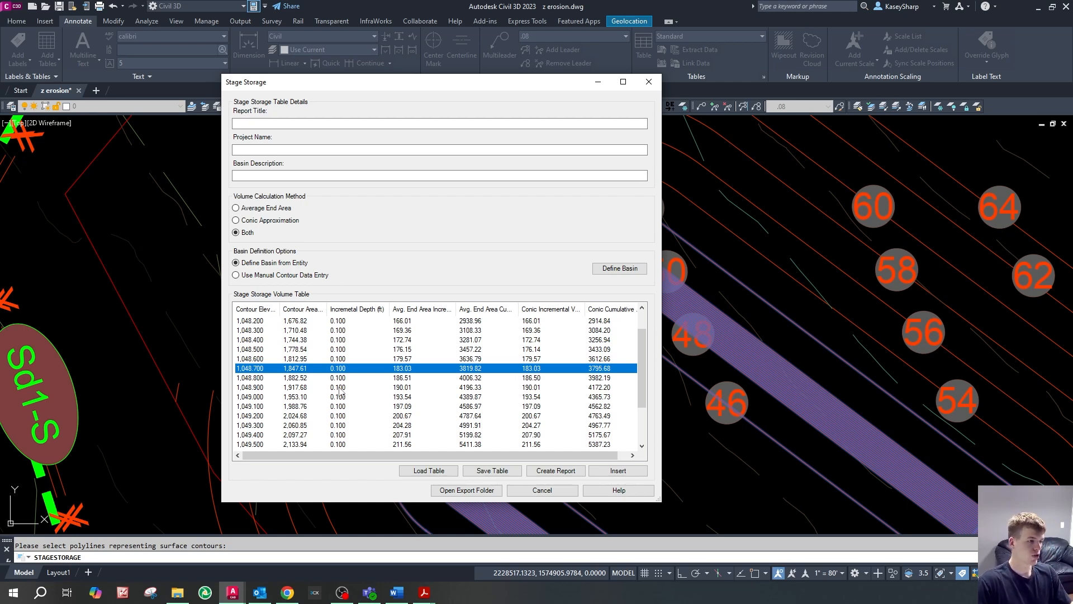
left_click(606, 360)
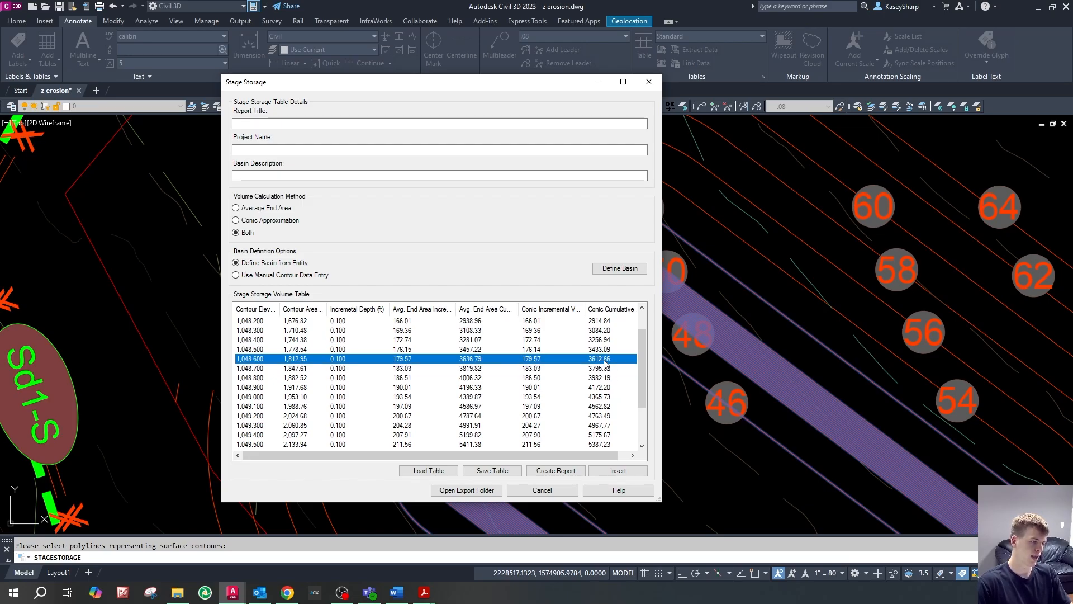
left_click(596, 369)
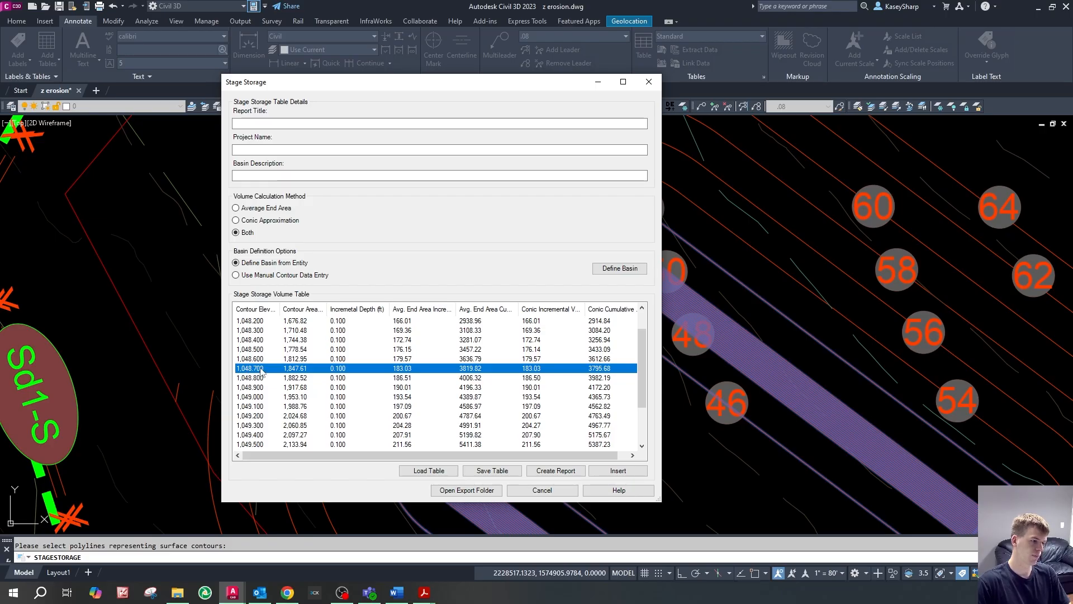
left_click(542, 489)
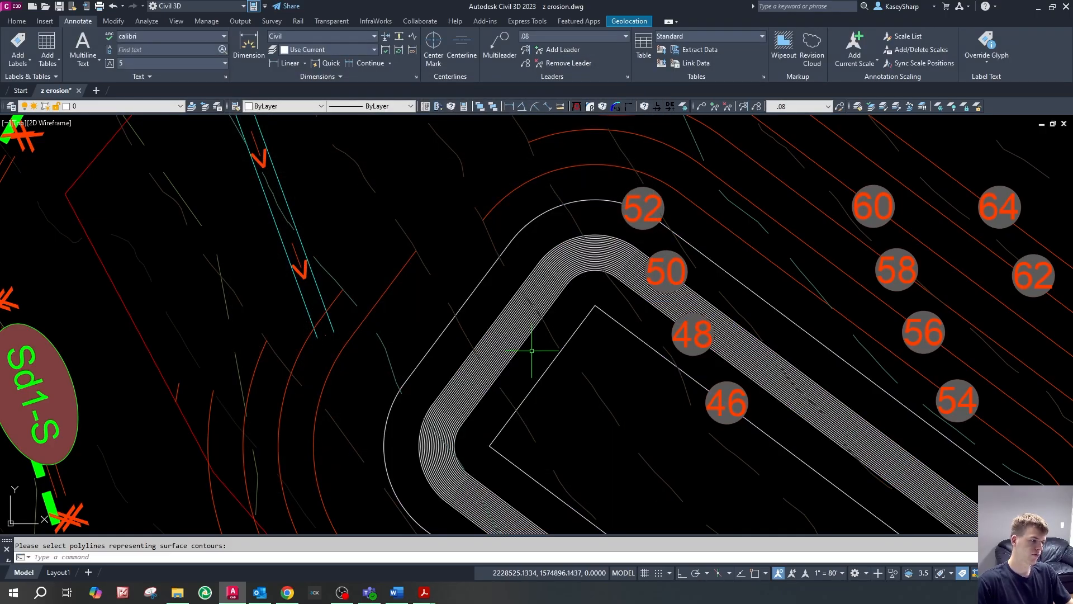
- Find and select the offset contour at elevation 1048.7, checking its elevation in the object properties
scroll(524, 354, "up", 4)
left_click(480, 320)
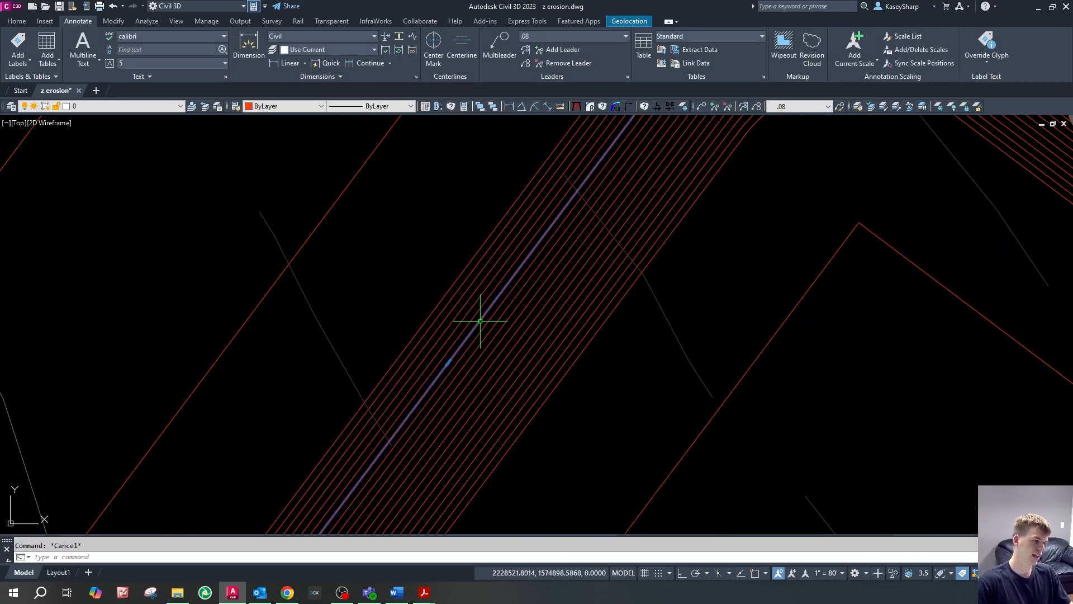
key("Escape")
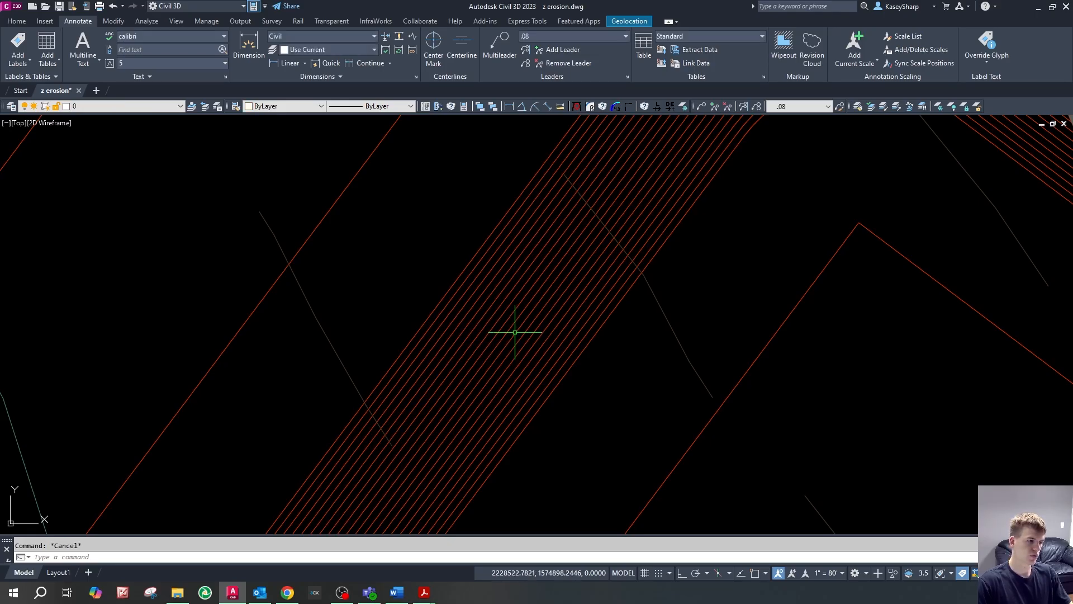
left_click(515, 332)
key("Escape")
left_click(530, 337)
key("ctrl+1")
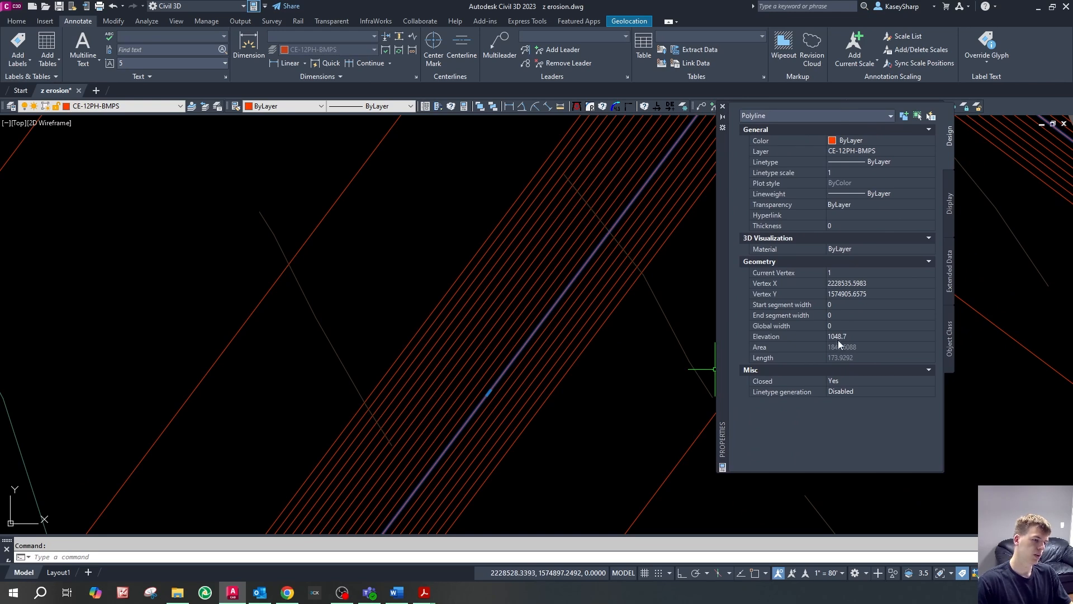
- Set the selected 1048.7 contour's color to yellow and its linetype to DASHED2, and run the PG command on it
left_click(393, 109)
left_click(394, 108)
left_click(312, 106)
left_click(291, 144)
left_click(380, 109)
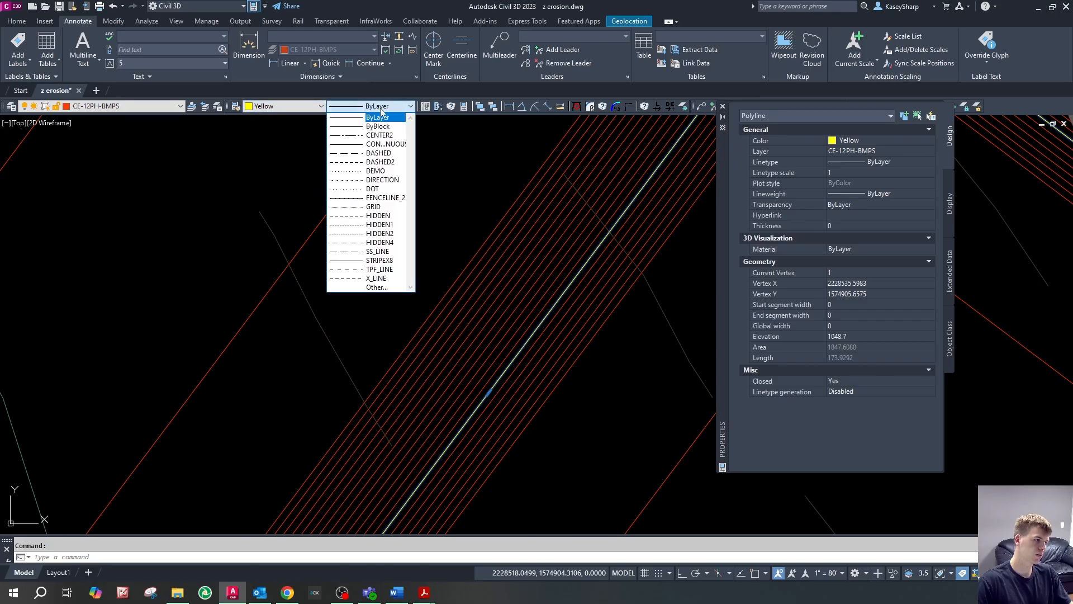
left_click(380, 162)
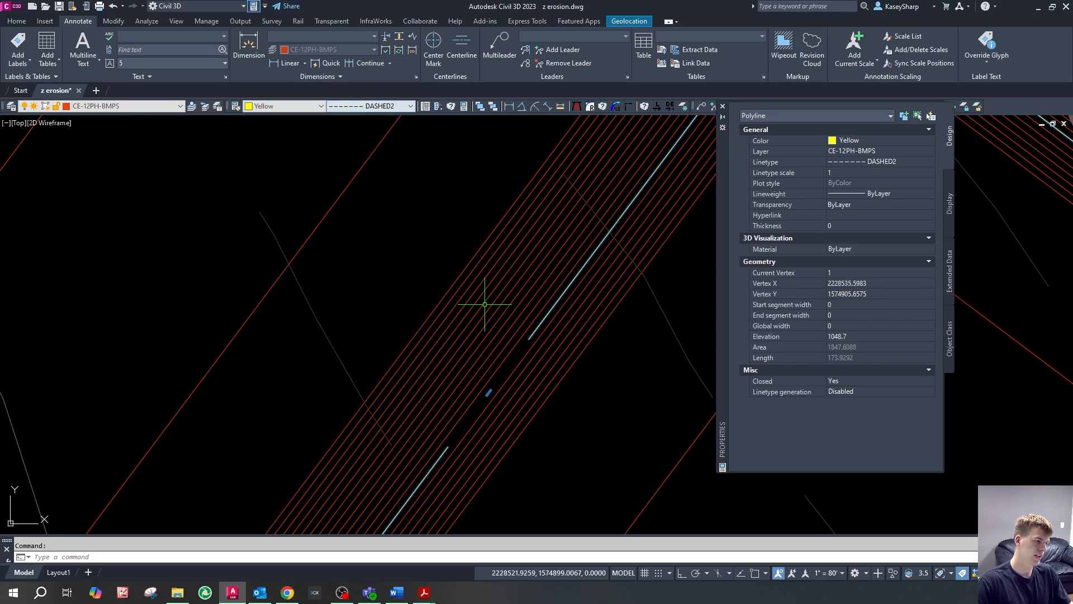
type("pg")
key("Return")
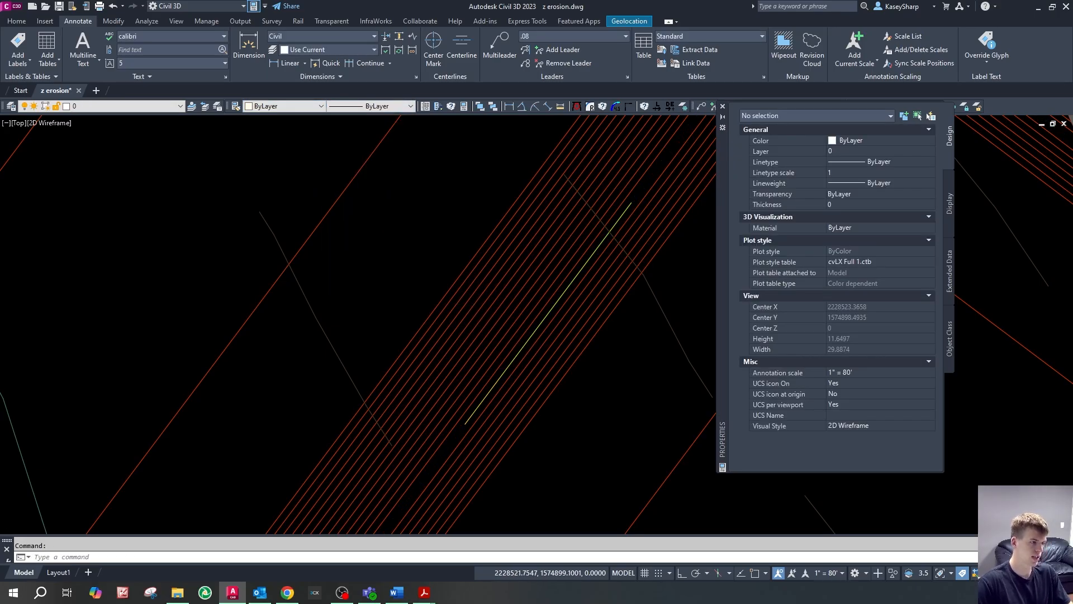
- Delete the other offset contours on both sides of the yellow dashed contour, keeping the original 48 and 50 contours
scroll(481, 309, "up", 6)
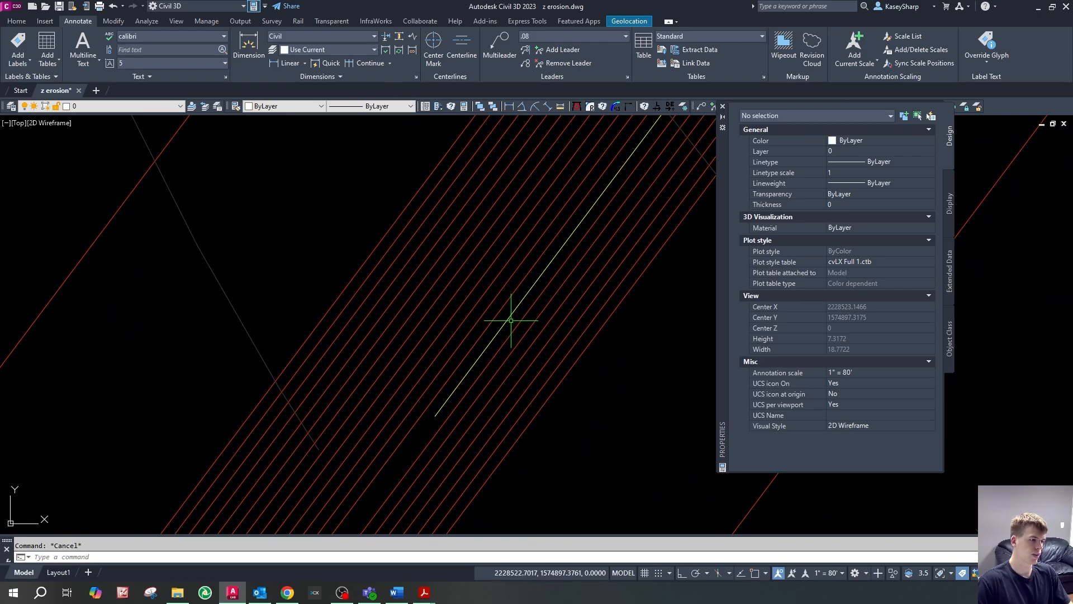
left_click(511, 321)
scroll(519, 336, "up", 3)
key("Escape")
left_click_drag(575, 381, 426, 331)
scroll(601, 400, "down", 4)
left_click_drag(511, 371, 395, 305)
key("Delete")
scroll(492, 348, "down", 6)
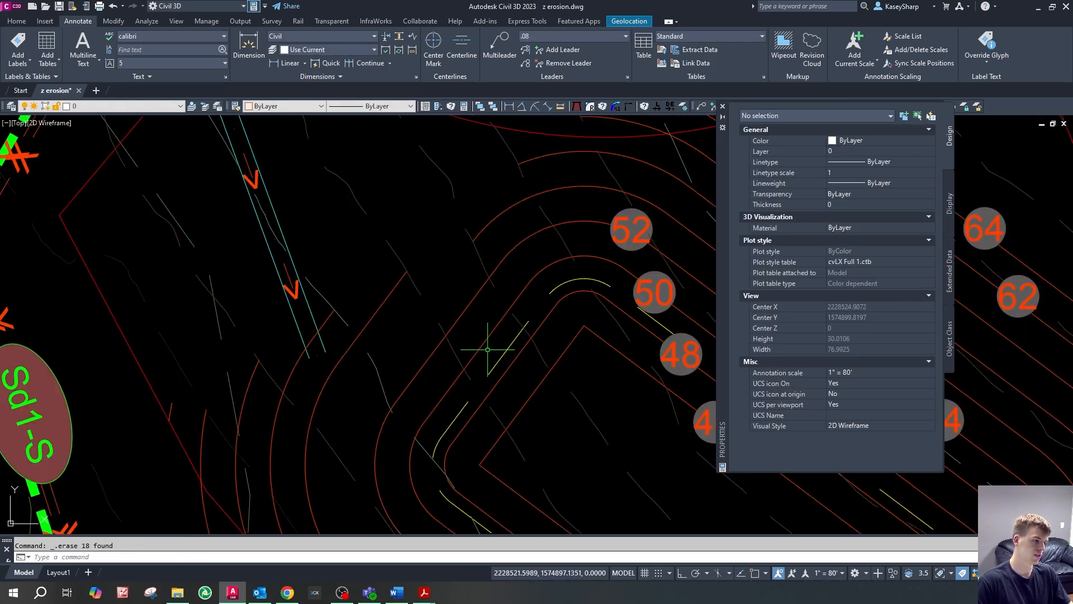
key("Escape")
- Locate the temporary sediment basin storage note and the dashed yellow line symbol in the Phase I legend
scroll(530, 416, "up", 2)
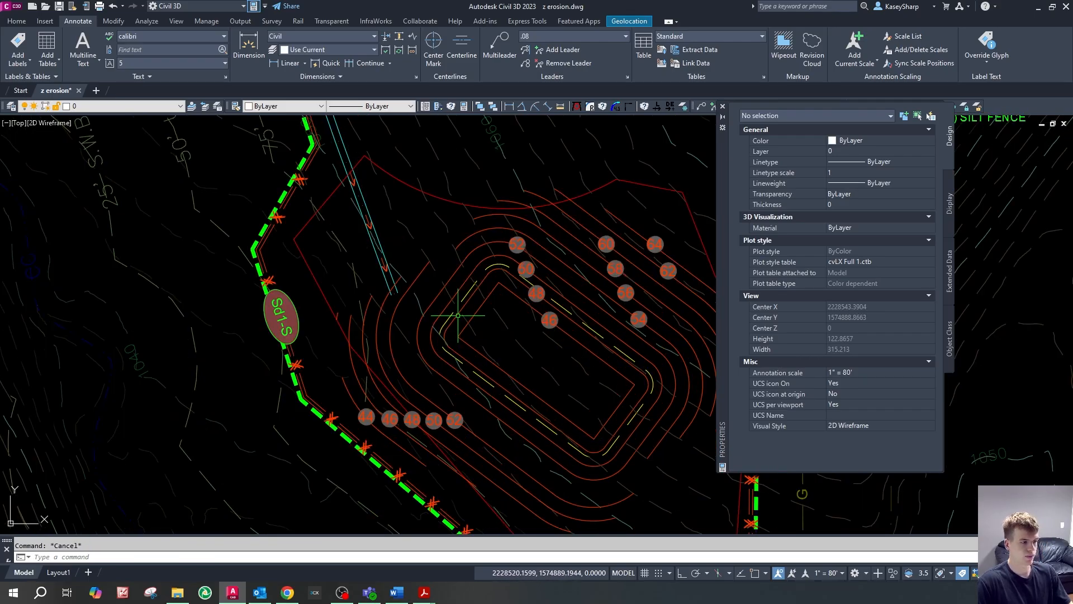
scroll(460, 280, "up", 2)
scroll(460, 280, "down", 15)
scroll(493, 318, "down", 2)
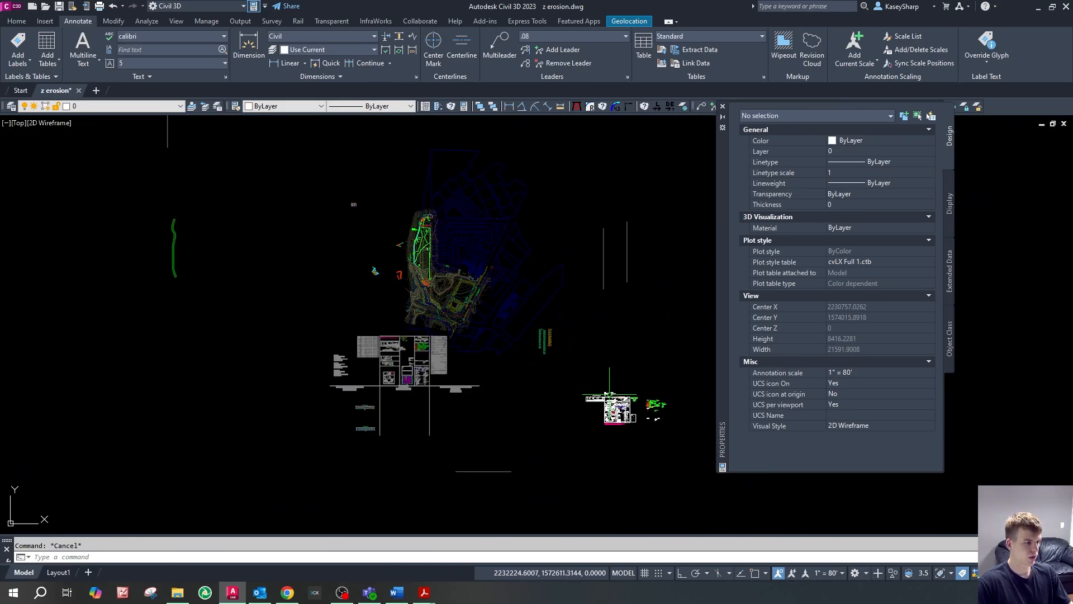
scroll(639, 404, "up", 5)
middle_click_drag(665, 409, 514, 373)
scroll(518, 374, "down", 2)
scroll(579, 376, "up", 10)
scroll(525, 402, "down", 3)
scroll(522, 409, "up", 3)
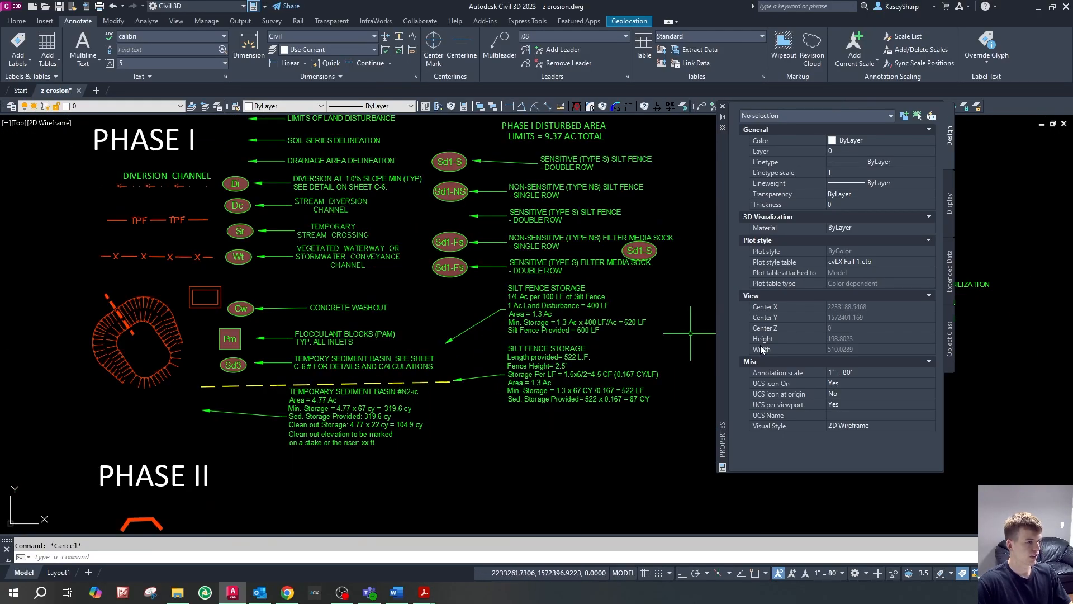
- Look through the Phase I, II and III erosion control callouts for a leader note suited to the sediment basin
left_click_drag(723, 262, 1072, 324)
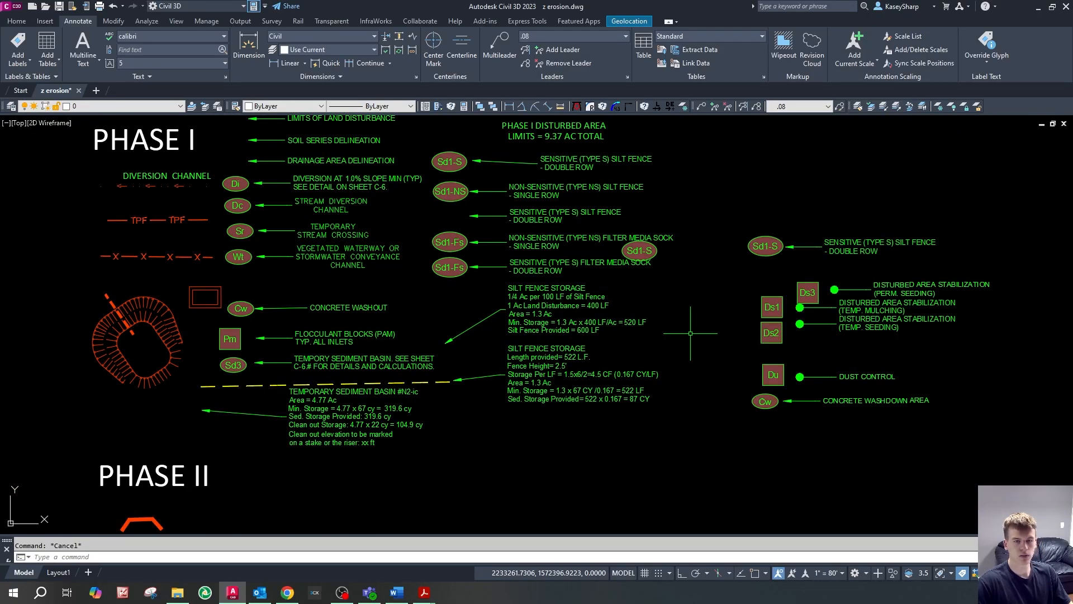
scroll(643, 246, "down", 2)
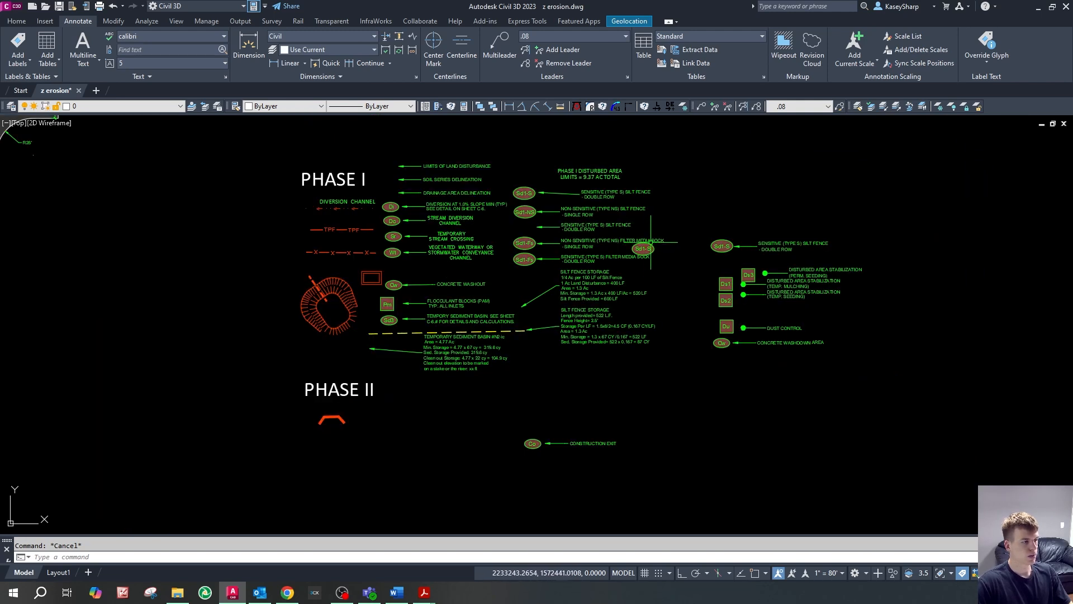
type("cs")
key("Return")
type("2")
key("Return")
scroll(614, 375, "down", 4)
scroll(615, 391, "up", 5)
scroll(610, 394, "down", 2)
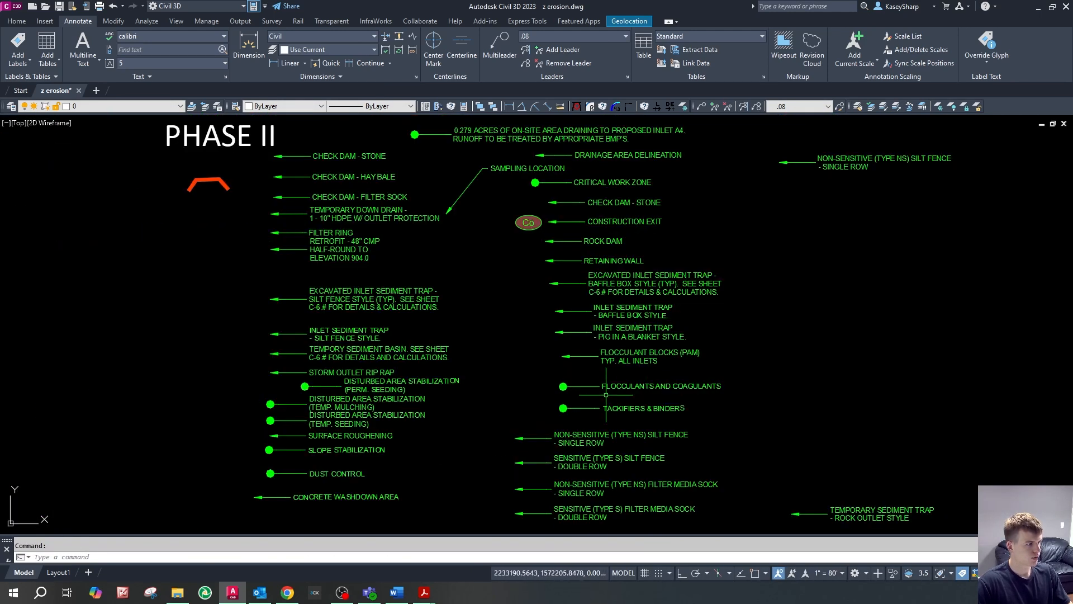
scroll(507, 361, "down", 2)
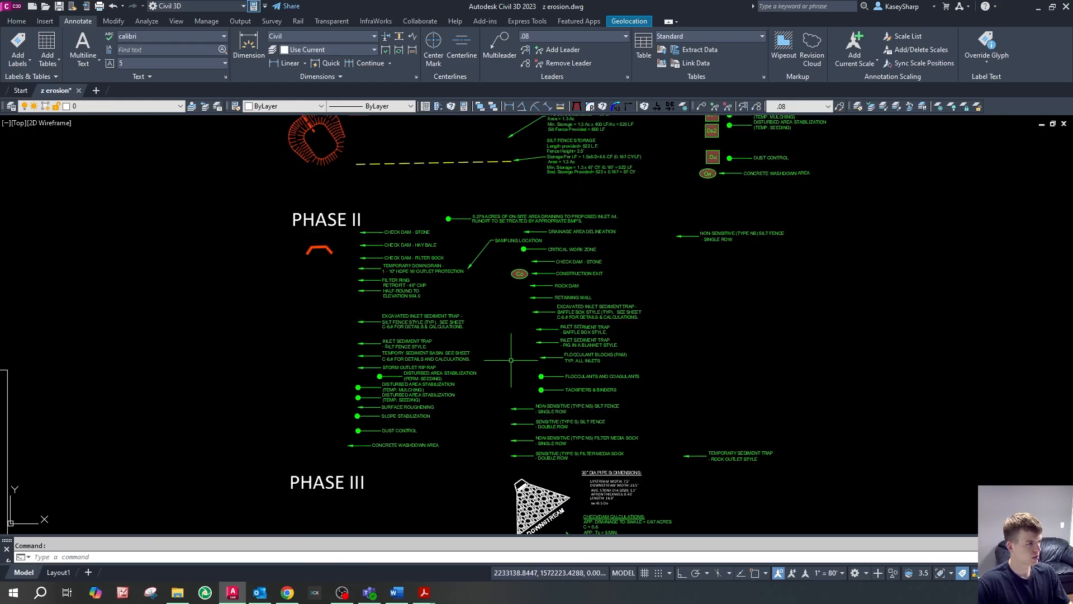
scroll(565, 215, "up", 2)
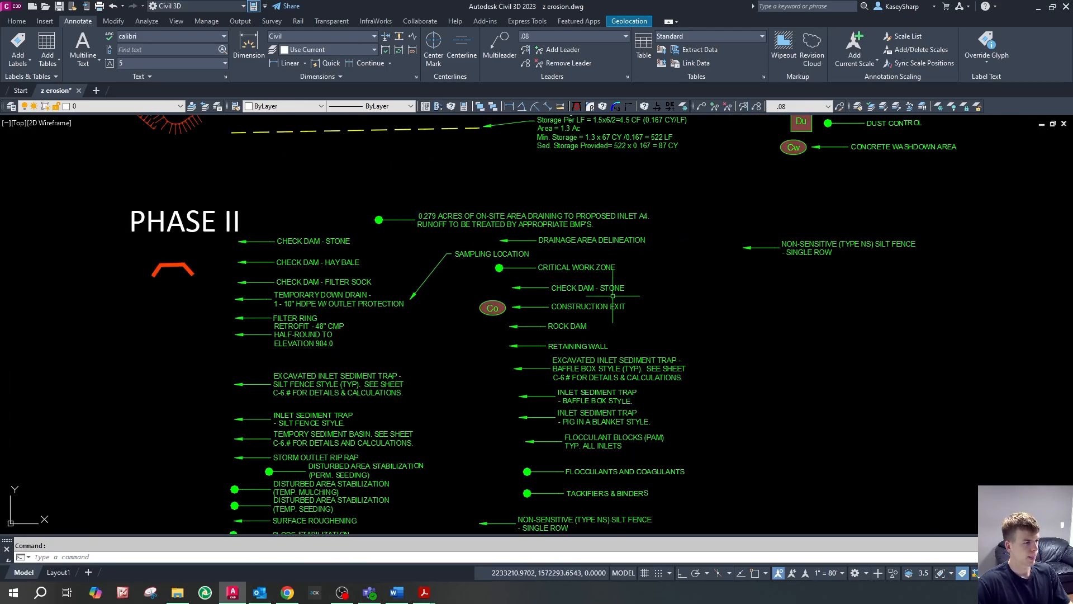
scroll(608, 235, "down", 2)
scroll(604, 335, "up", 2)
scroll(637, 358, "down", 3)
scroll(671, 380, "up", 3)
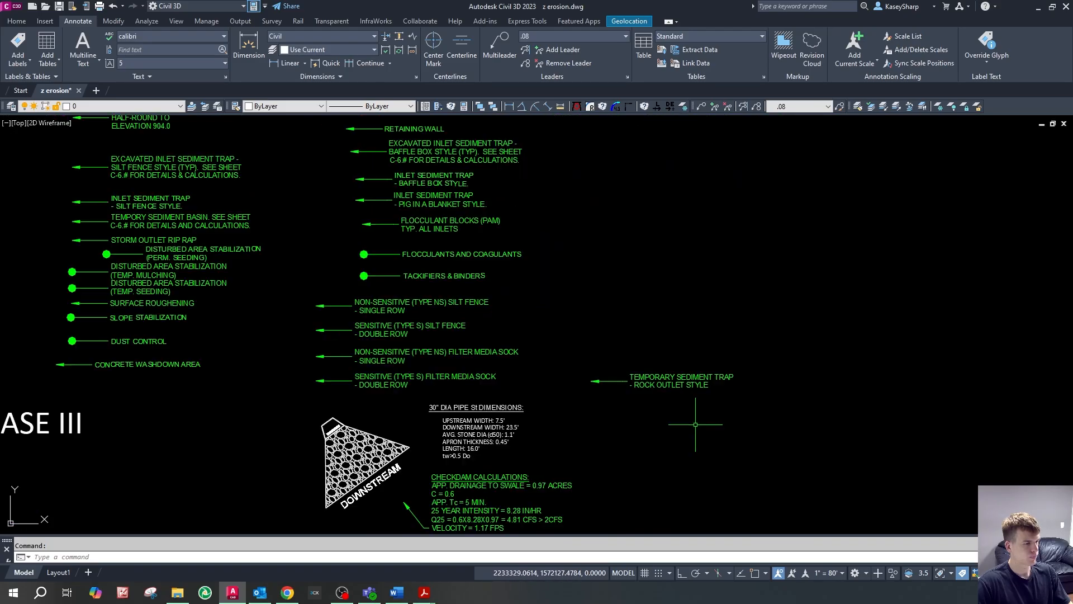
scroll(492, 363, "down", 4)
type("cs")
key("space")
scroll(534, 383, "down", 5)
scroll(481, 272, "up", 5)
scroll(436, 241, "down", 2)
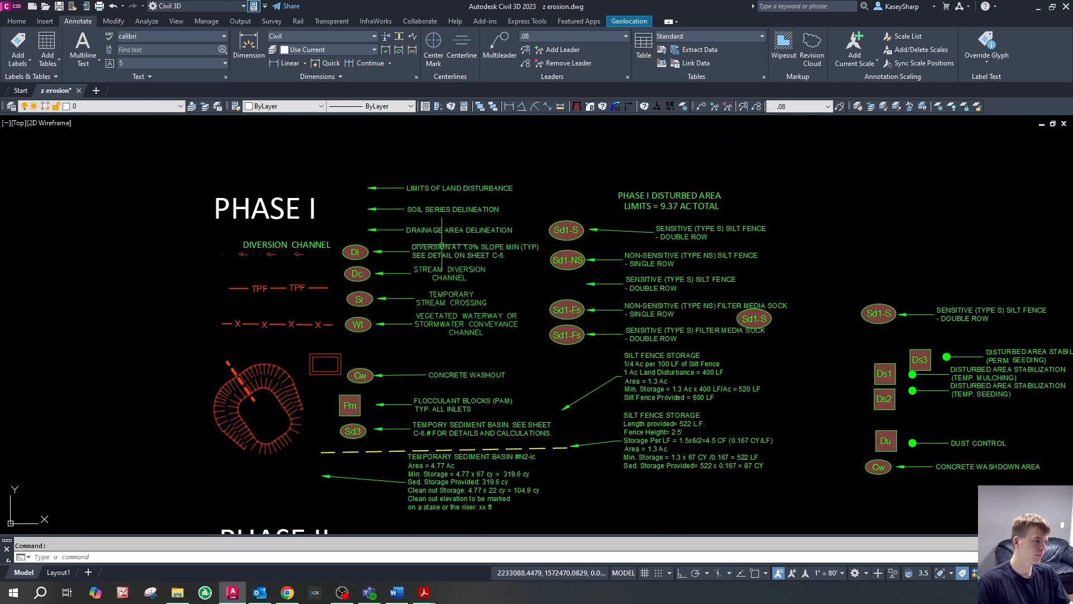
- Copy the LIMITS OF LAND DISTURBANCE leader from the Phase I callouts and paste it pointing at the basin's dashed yellow contour
left_click(427, 188)
key("Escape")
scroll(351, 213, "down", 8)
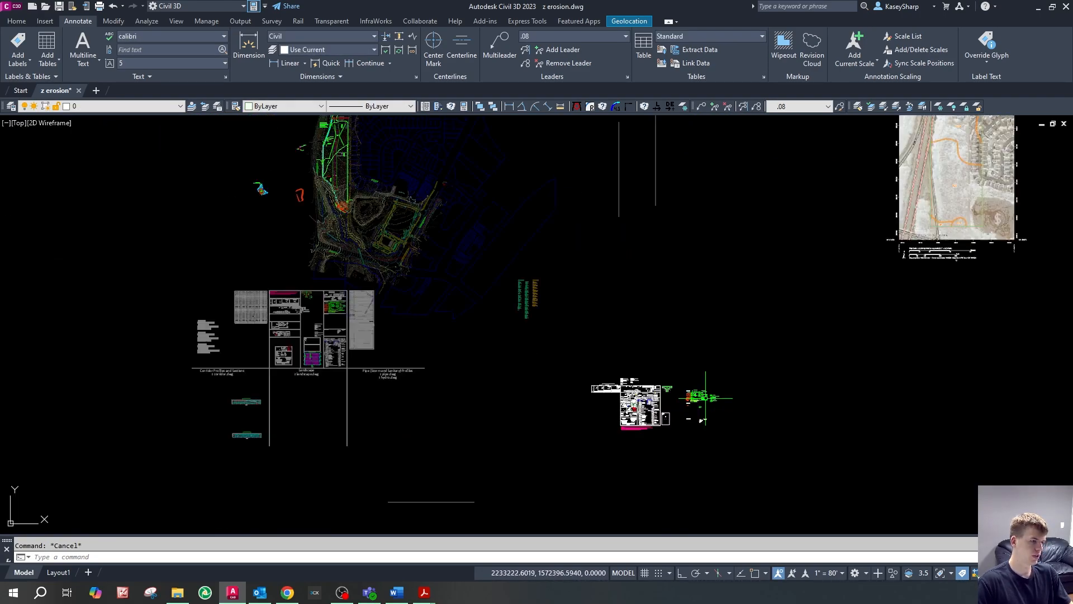
scroll(351, 212, "up", 10)
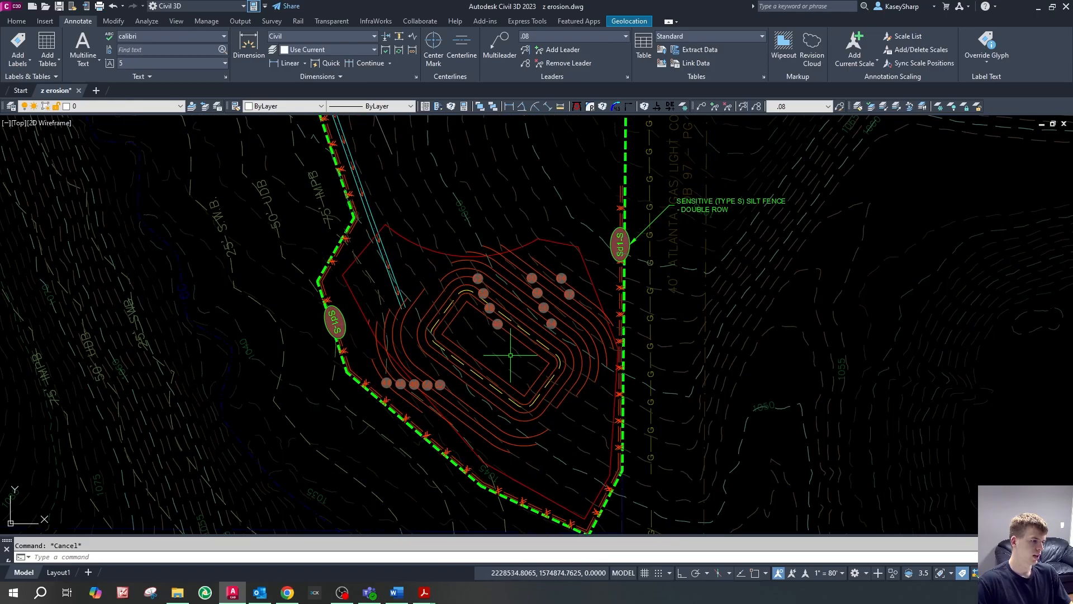
key("ctrl+v")
scroll(554, 425, "up", 6)
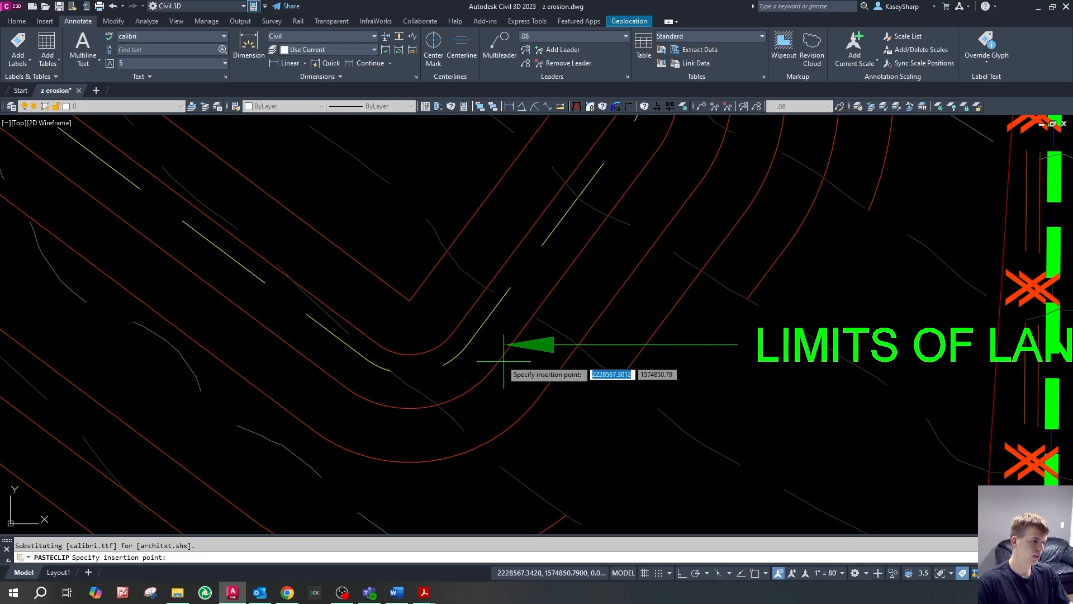
scroll(391, 291, "down", 5)
left_click(413, 304)
- Move the pasted leader's text below the basin so that its arrow still points at the dashed contour
left_click(472, 301)
key("Escape")
left_click(460, 300)
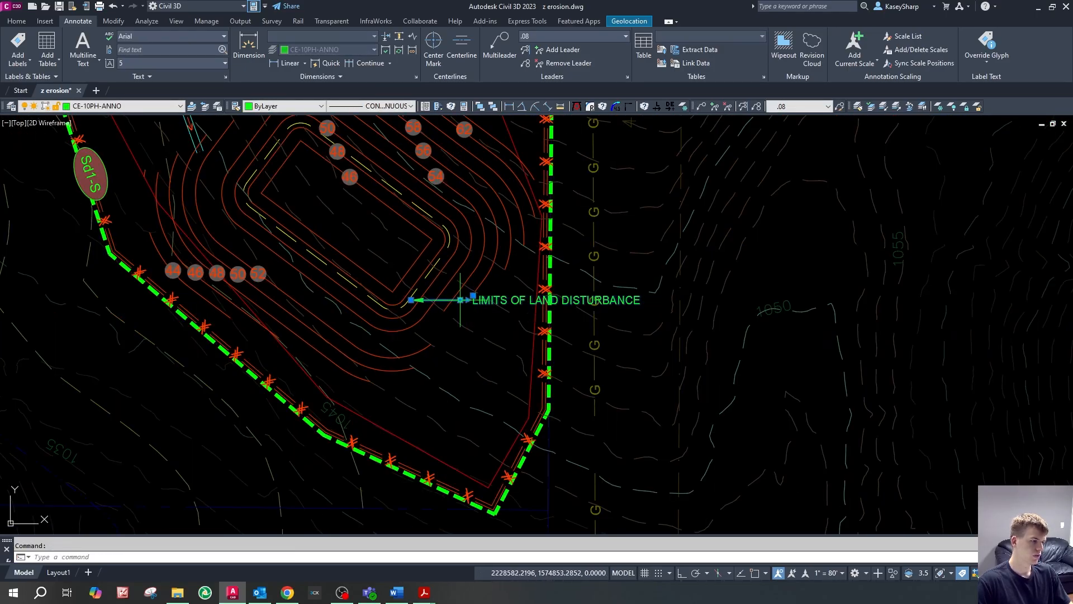
left_click(463, 364)
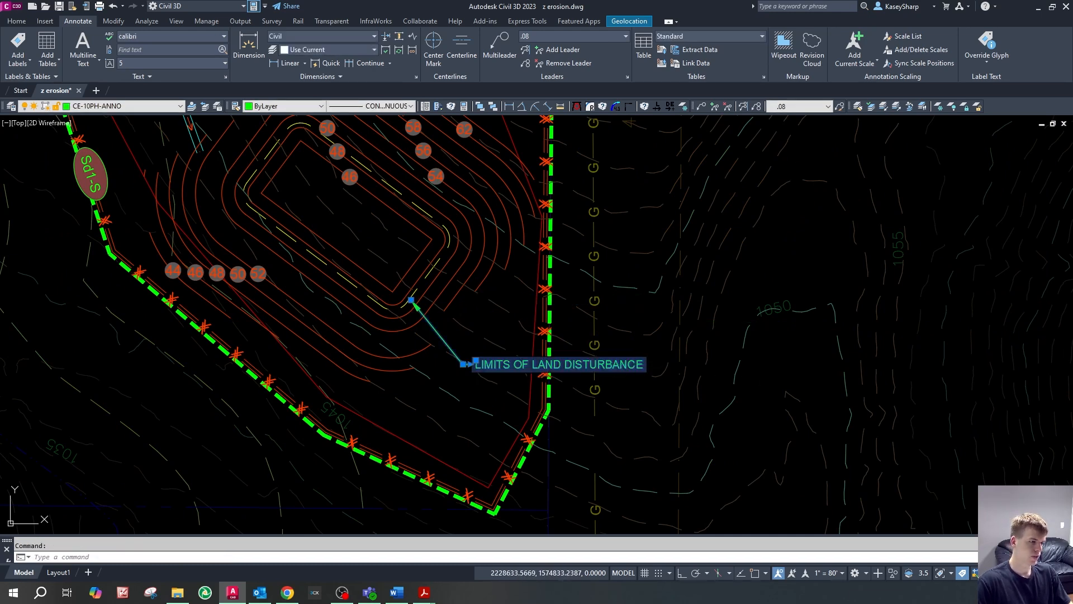
- Replace the leader text with CLEAN OUT ELEVATION and add 1048.7' in yellow on a second line
double_click(643, 365)
left_click_drag(646, 366, 484, 362)
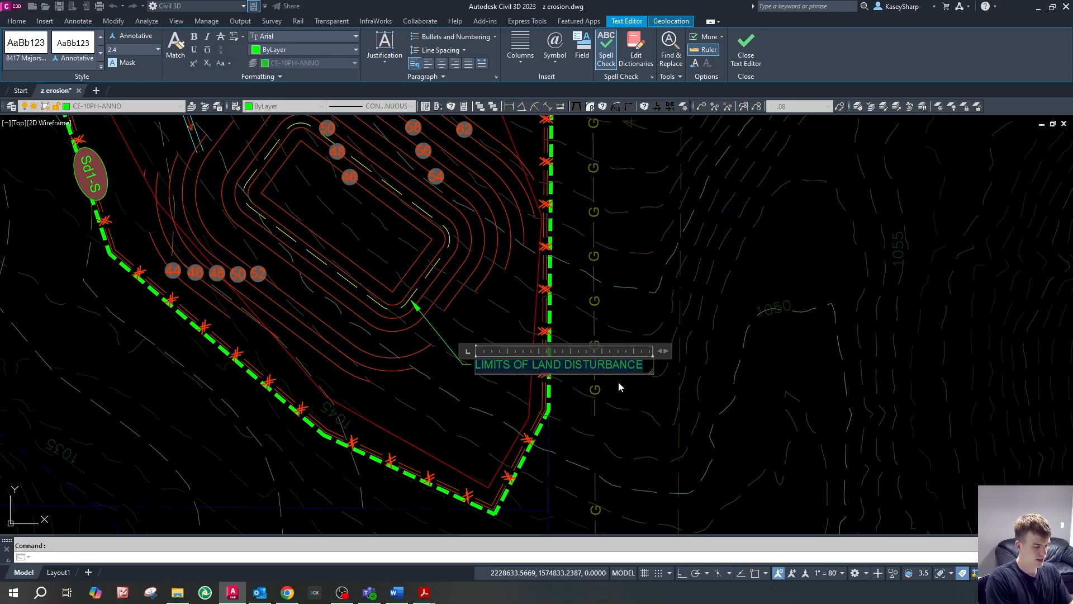
type("CLEAN OUT ELEVATION")
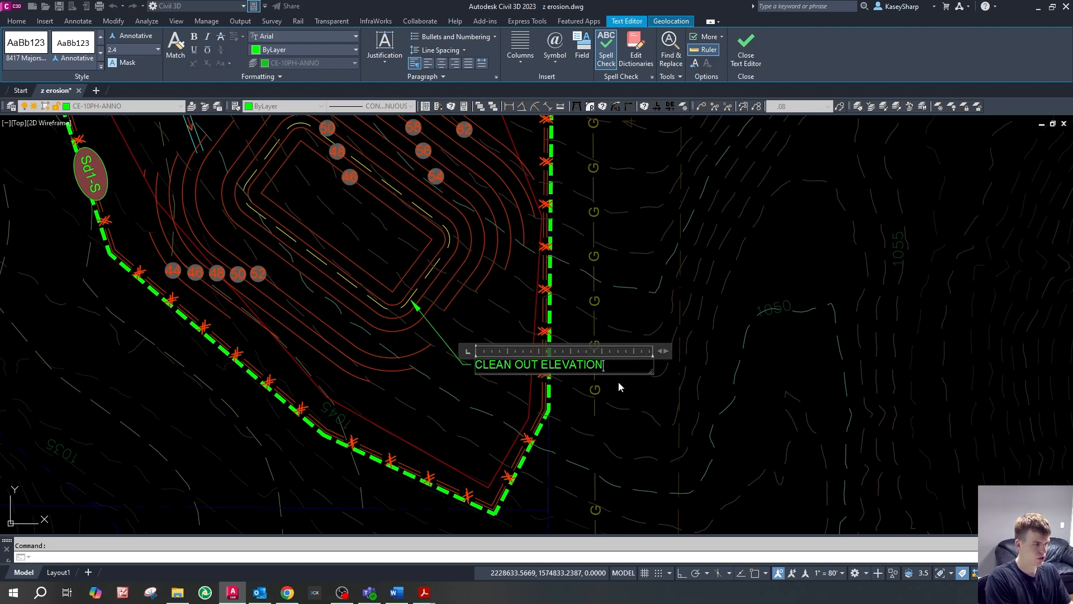
key("Return")
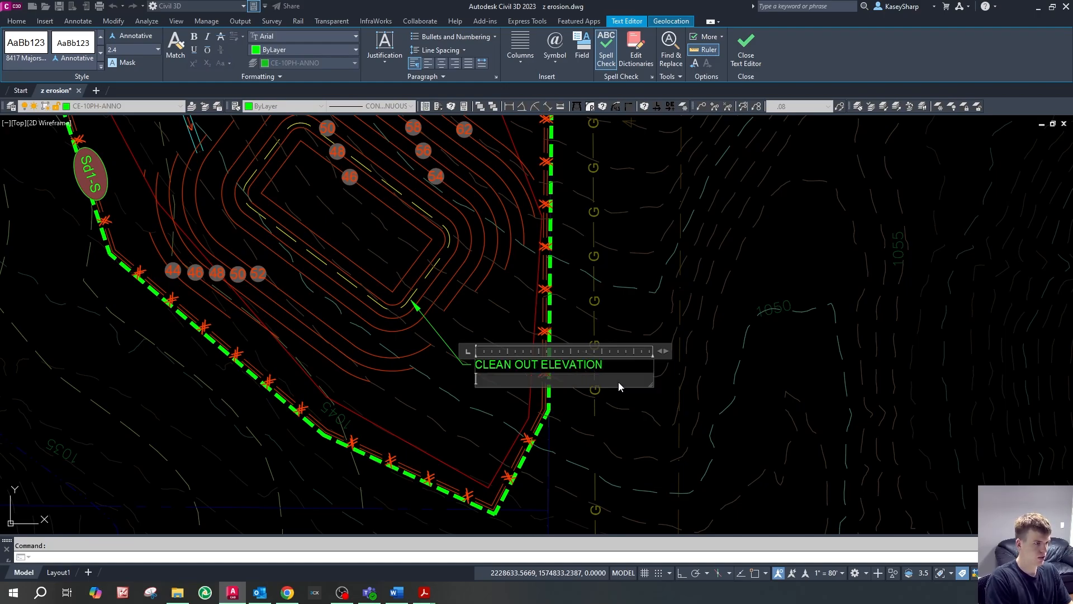
left_click(310, 47)
left_click(268, 157)
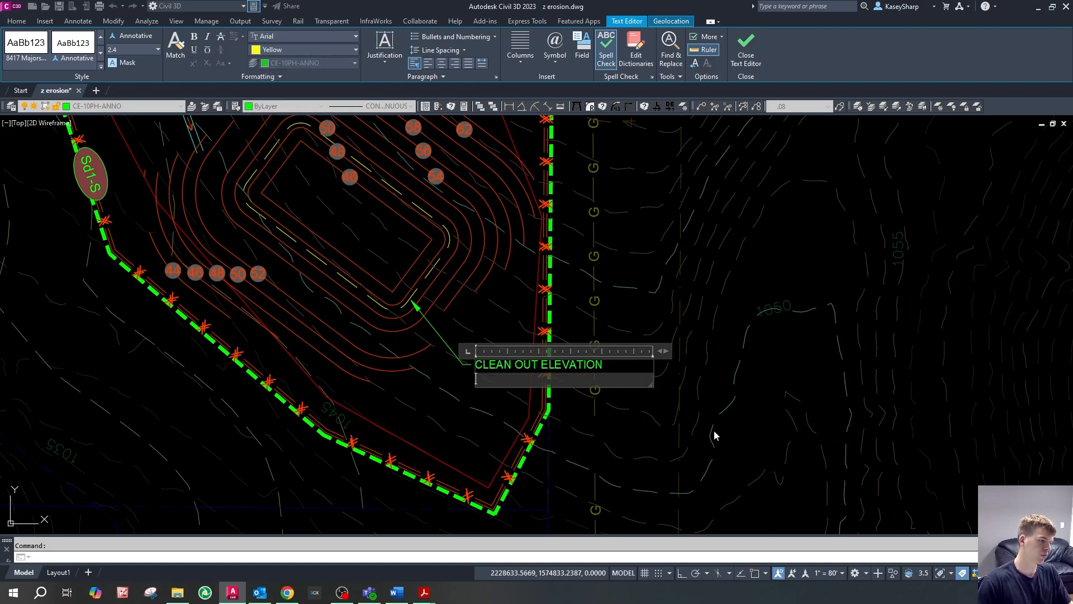
type("1048.7'")
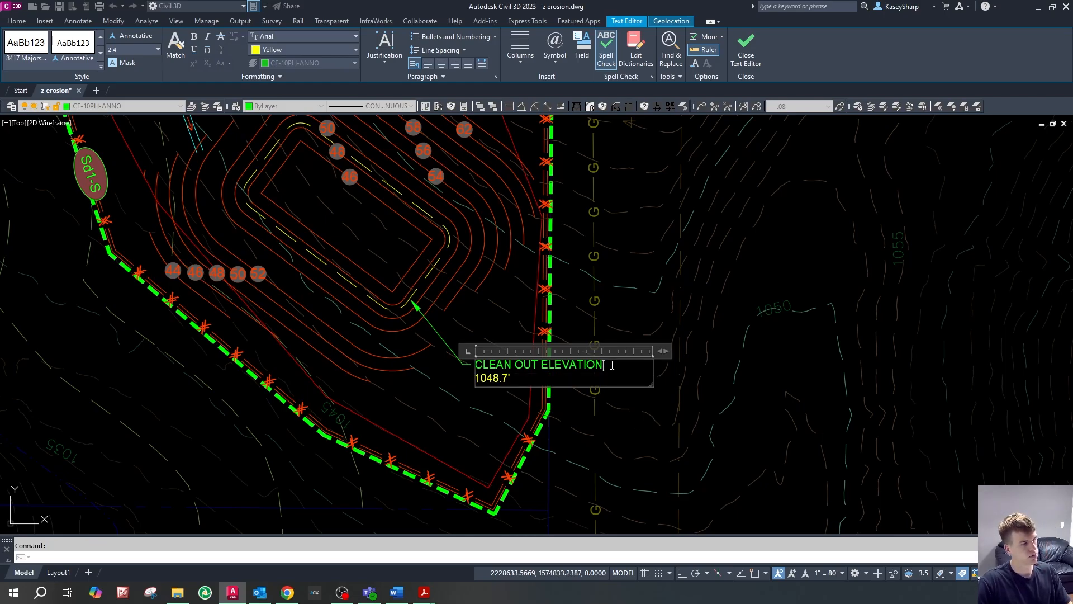
- Underline the 1048.7' value in the leader note and finish editing the text
left_click_drag(514, 378, 470, 379)
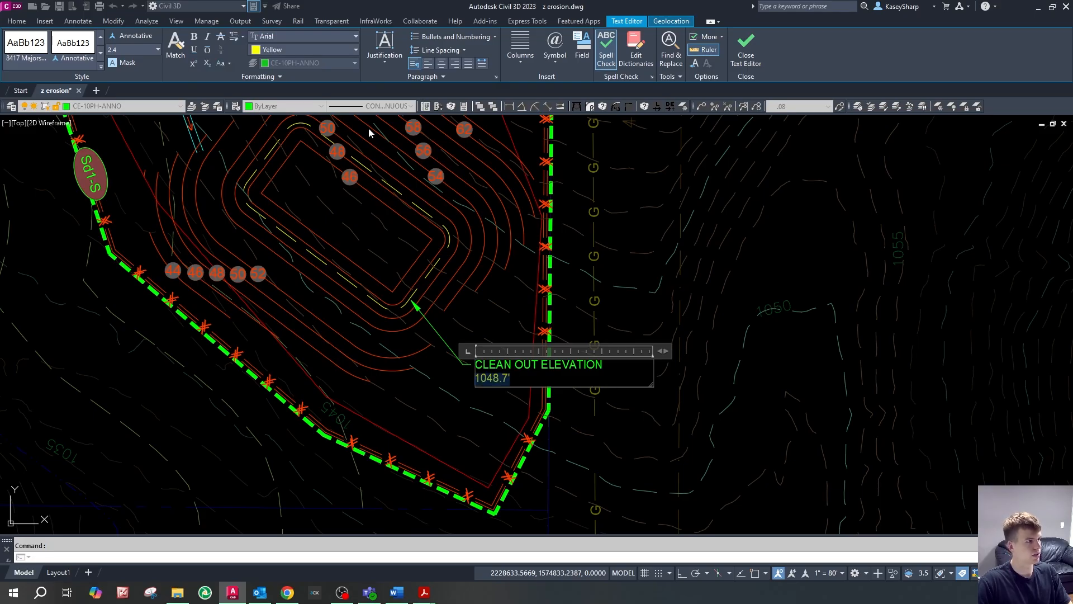
left_click(194, 49)
scroll(654, 428, "down", 2)
key("Escape")
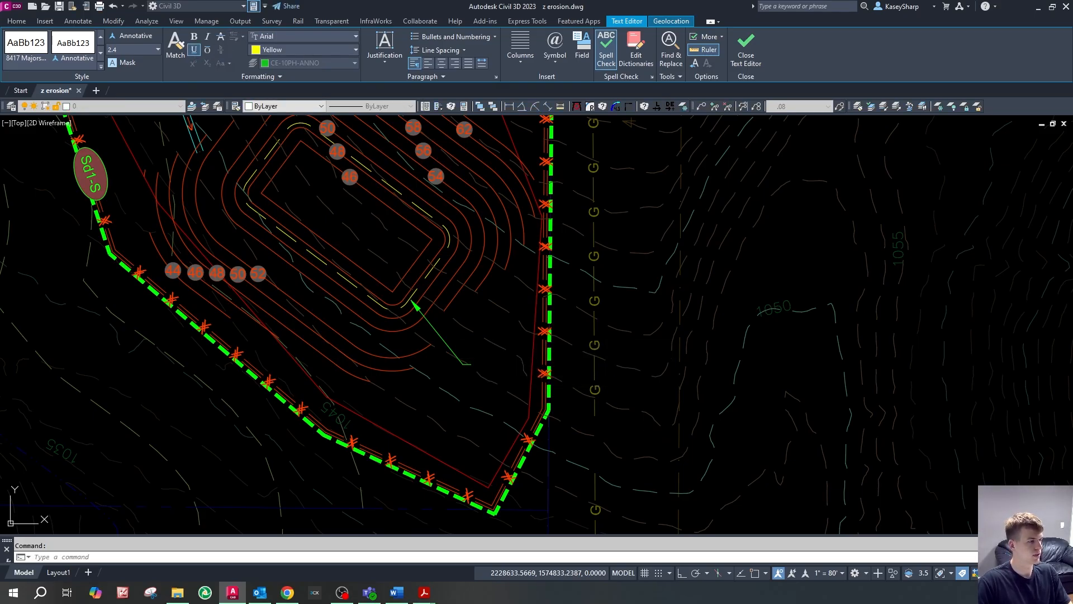
- Regenerate the whole model with REGENALL around the labelled sediment basin
scroll(558, 374, "up", 2)
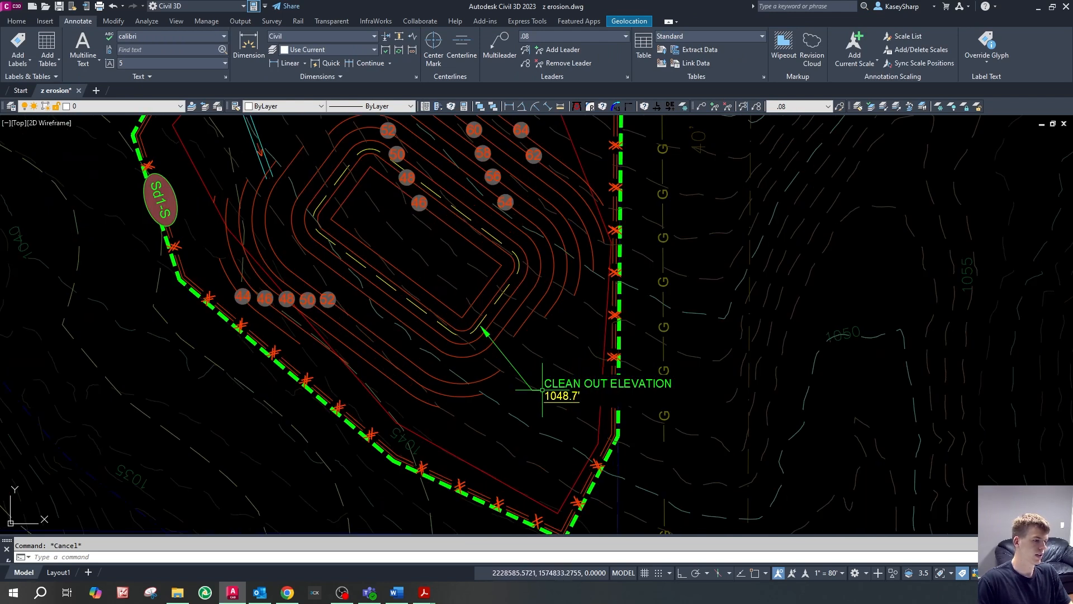
scroll(606, 414, "down", 2)
scroll(627, 383, "up", 2)
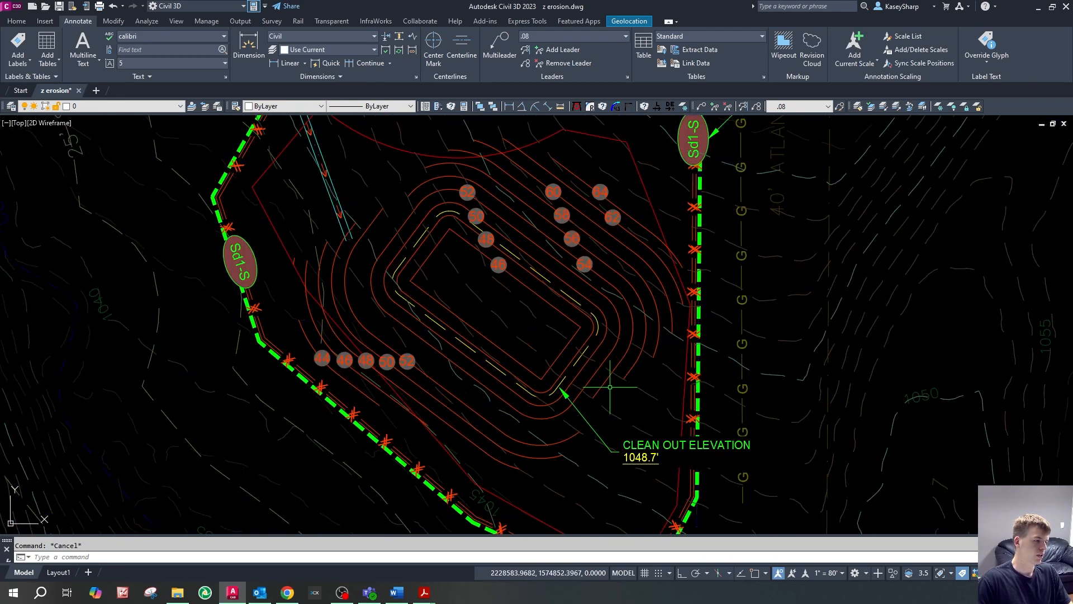
scroll(492, 327, "up", 2)
type("rea")
key("Return")
scroll(511, 323, "down", 2)
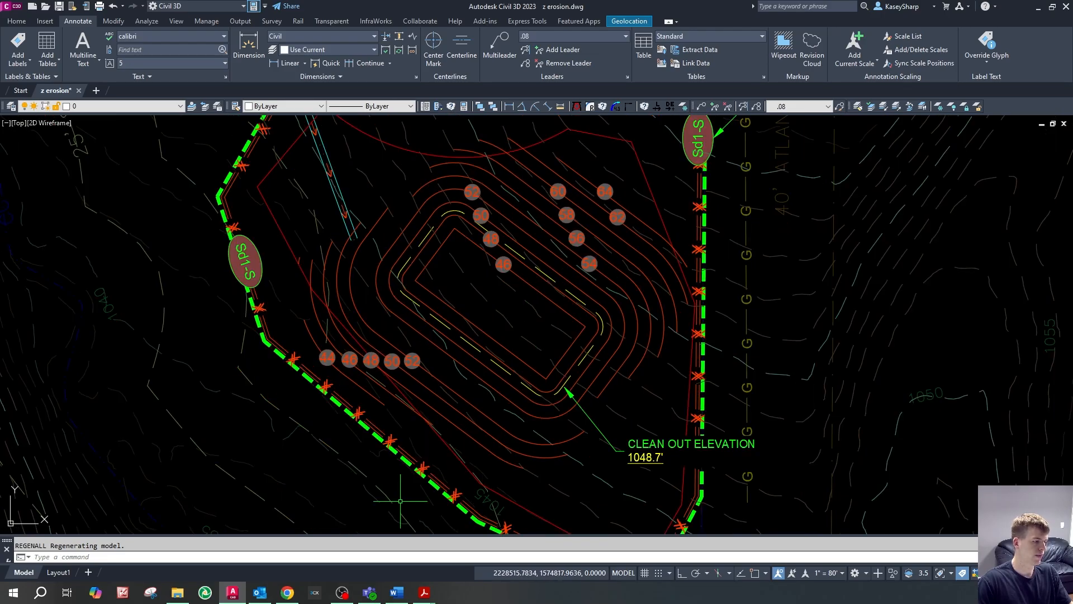
- Switch to the Temporary Sediment Basin Design Sheet PDF in Acrobat and fill in the clean-out elevation as 1048.7'
mouse_move(424, 592)
left_click(534, 532)
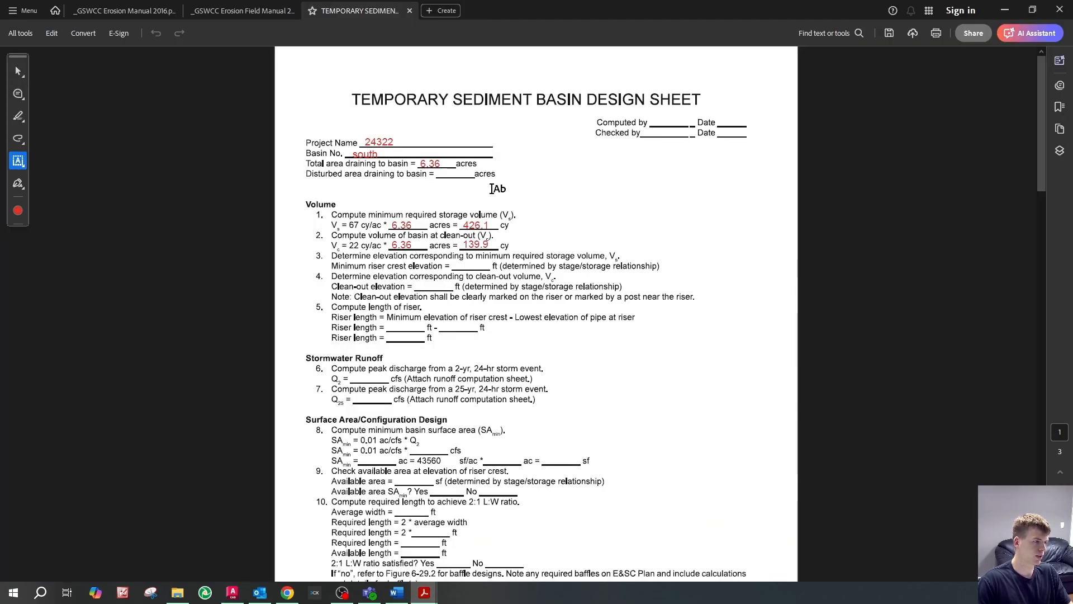
left_click(417, 282)
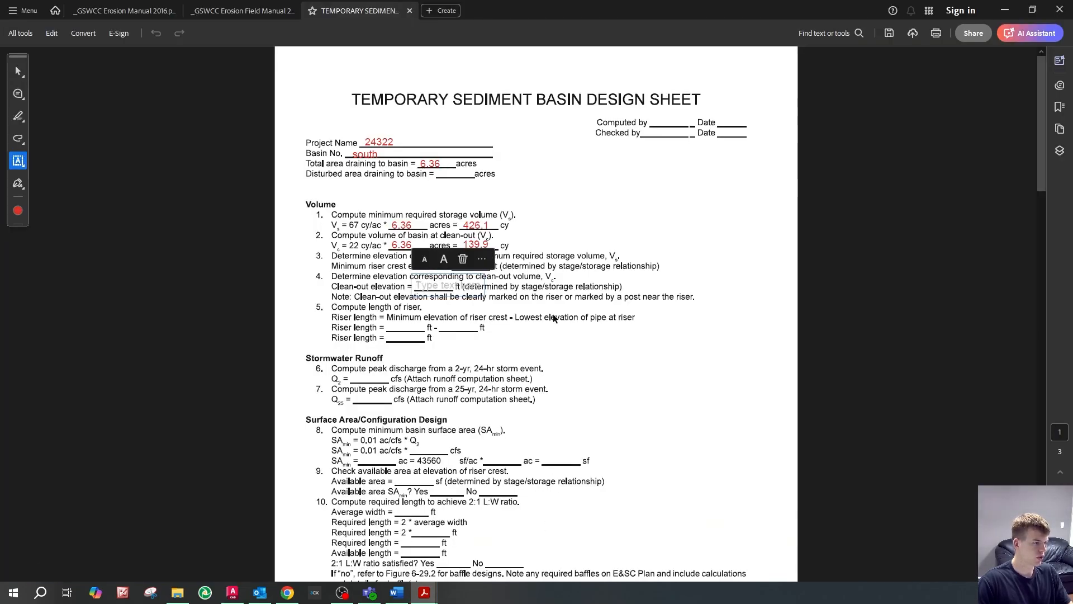
type("1048.7")
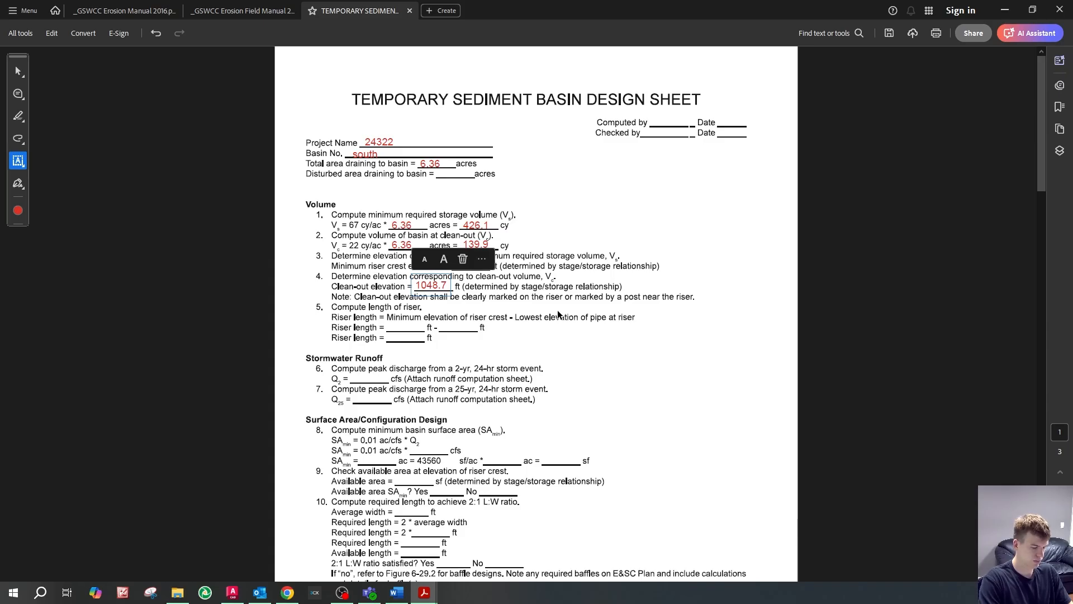
key("Escape")
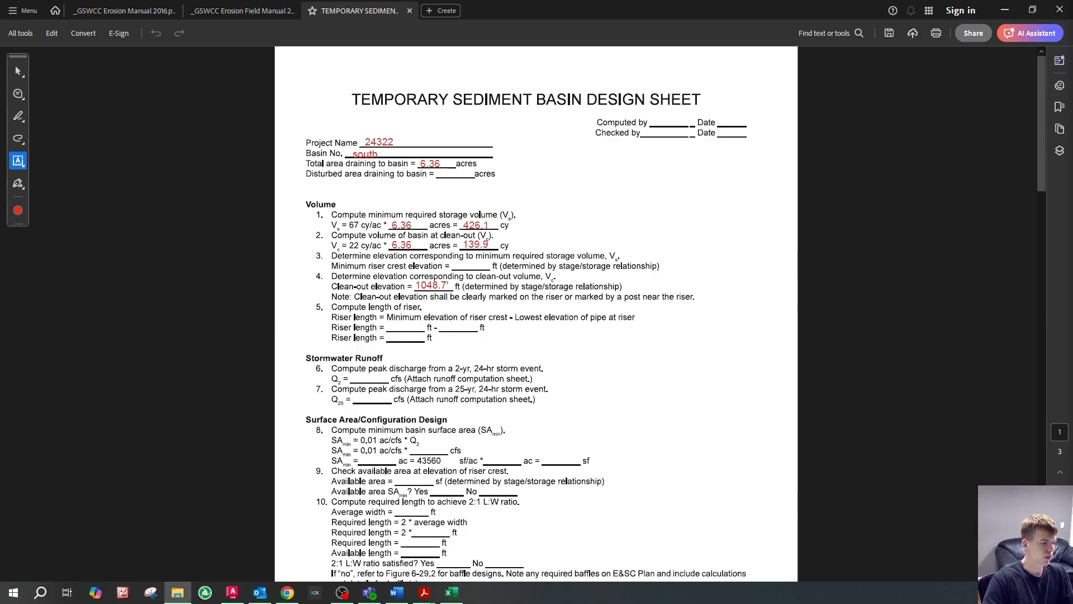
- Switch to the Sediment Basin.xls workbook in Excel, clear the file window away and open the TSB Worksheets sheet
left_click(452, 592)
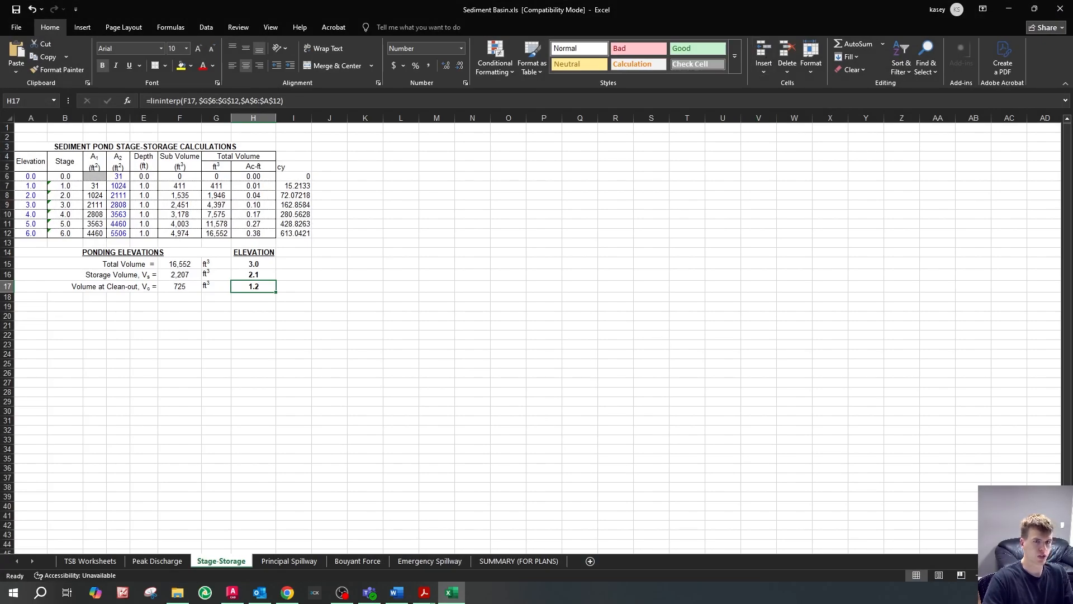
key("alt+Tab")
left_click_drag(517, 84, 463, 34)
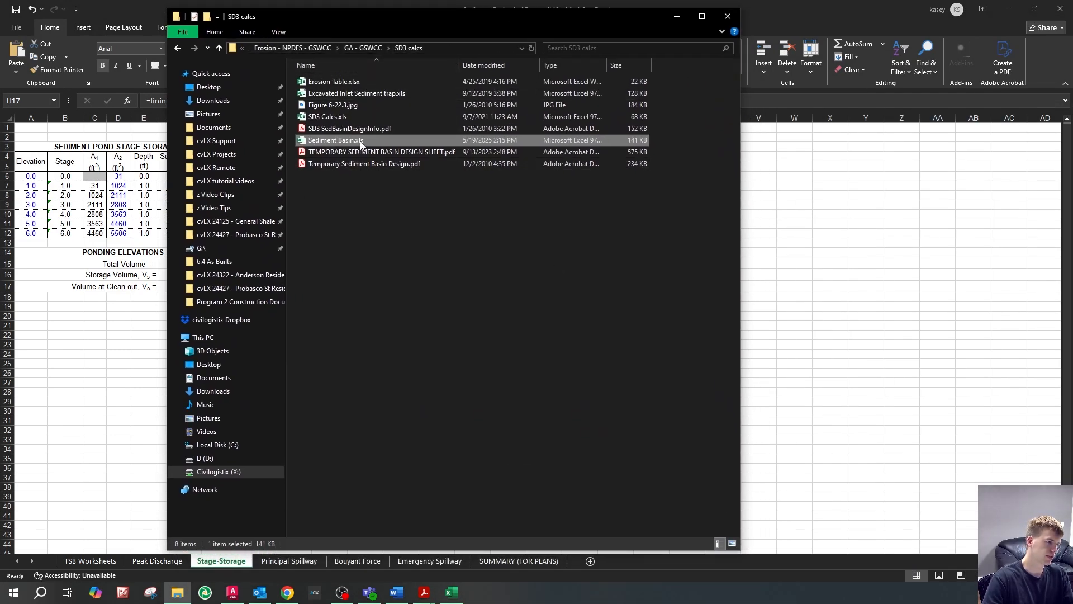
left_click_drag(464, 28, 1072, 128)
left_click(583, 285)
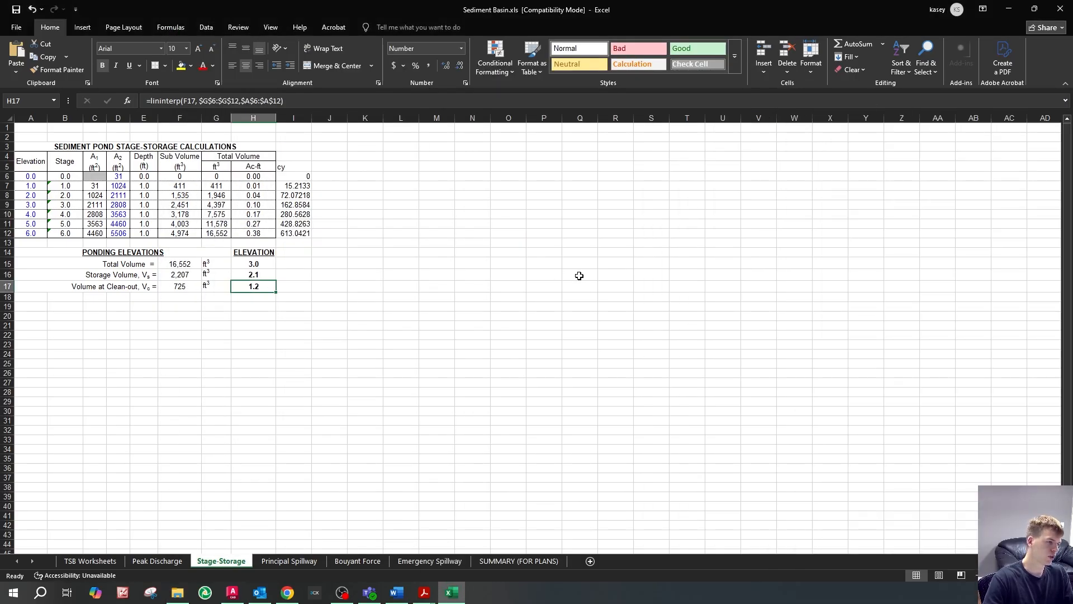
left_click(90, 561)
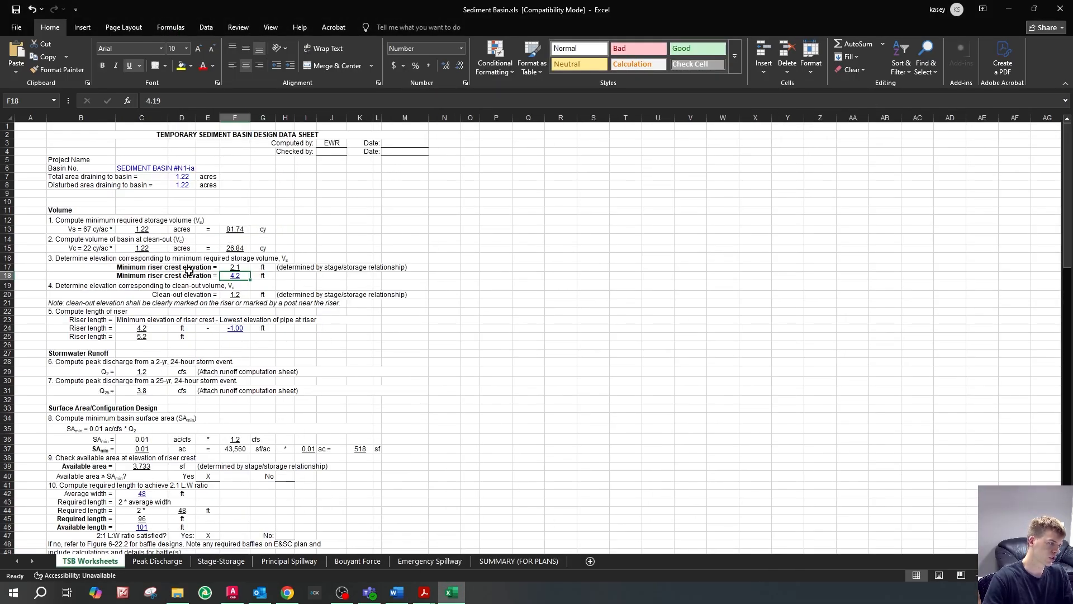
- Place the PDF design sheet beside the Excel workbook and review the TSB worksheet down to the top of dam elevation
mouse_move(424, 592)
left_click(540, 531)
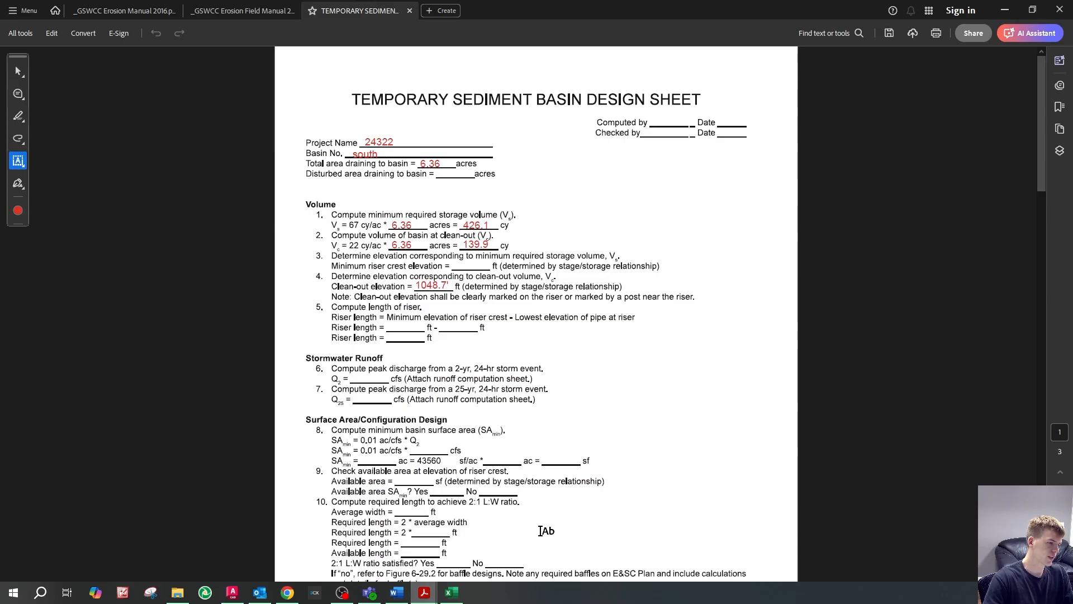
left_click_drag(558, 10, 1072, 178)
left_click(495, 56)
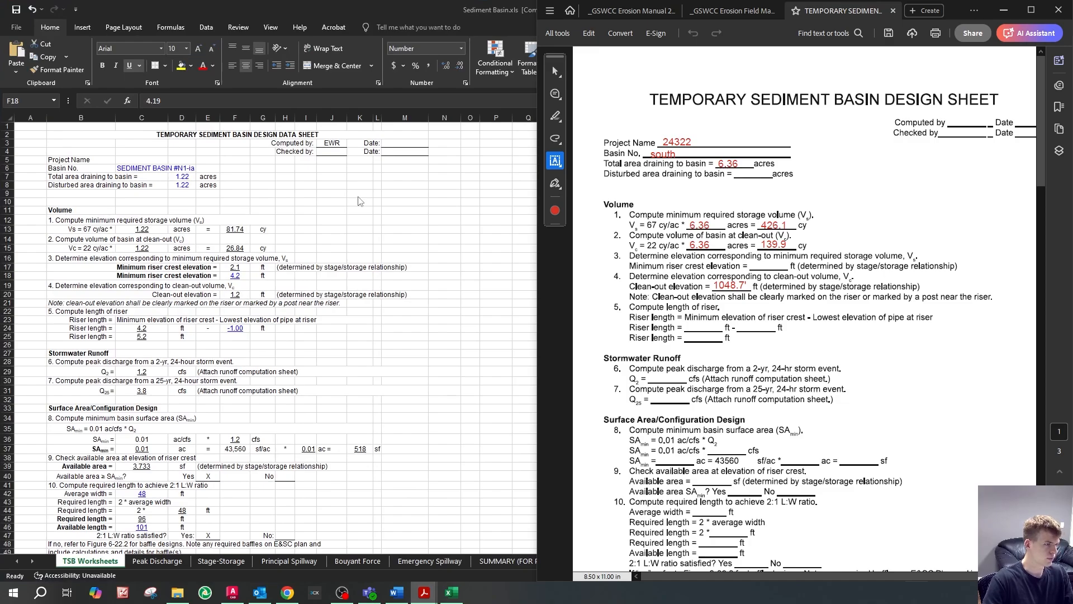
scroll(209, 442, "down", 16)
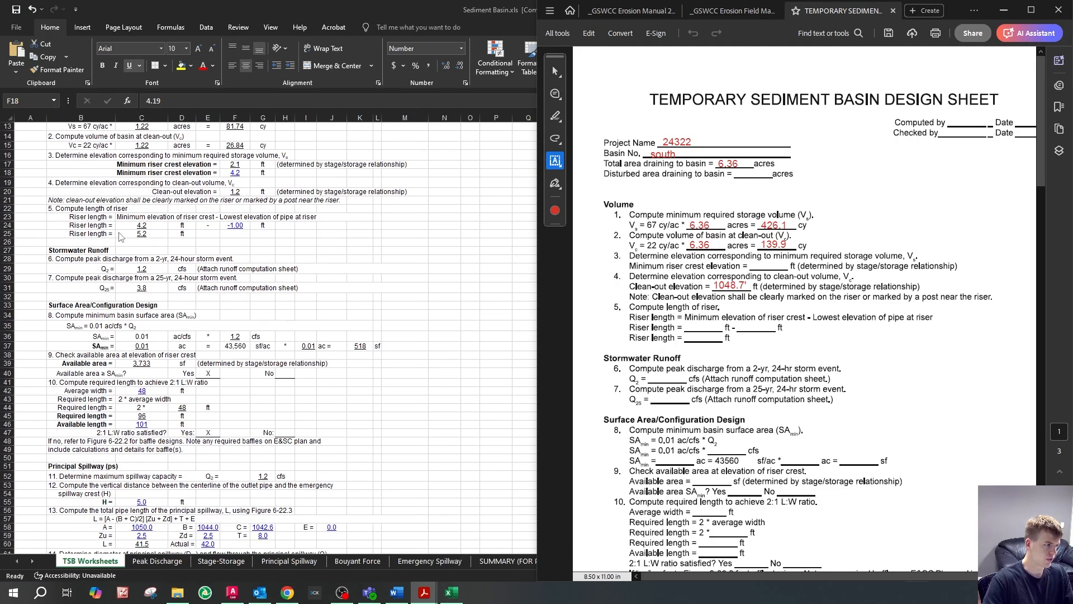
scroll(309, 438, "down", 6)
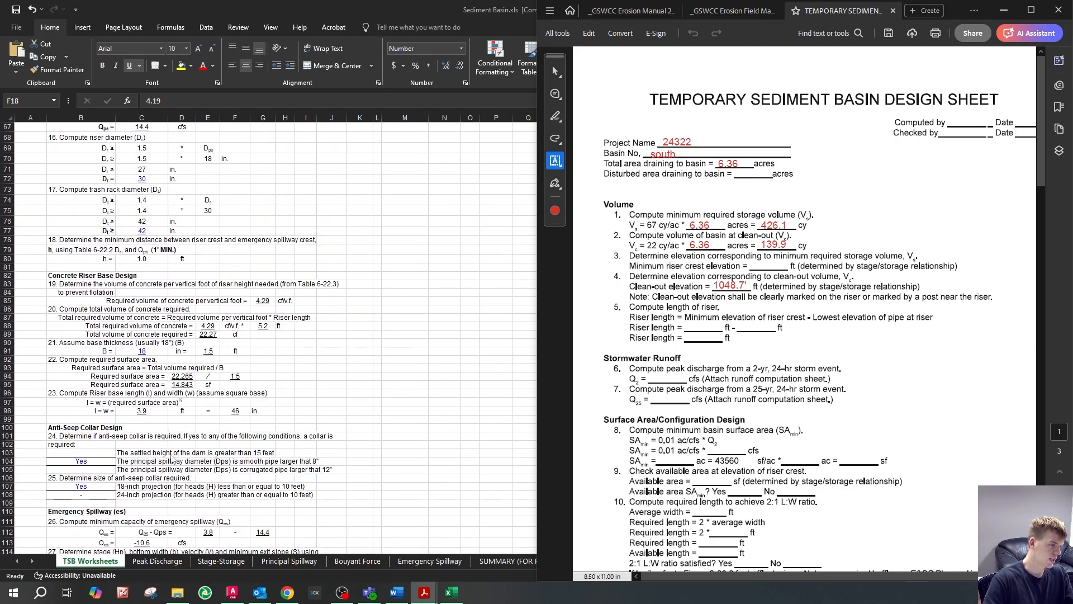
scroll(184, 438, "down", 12)
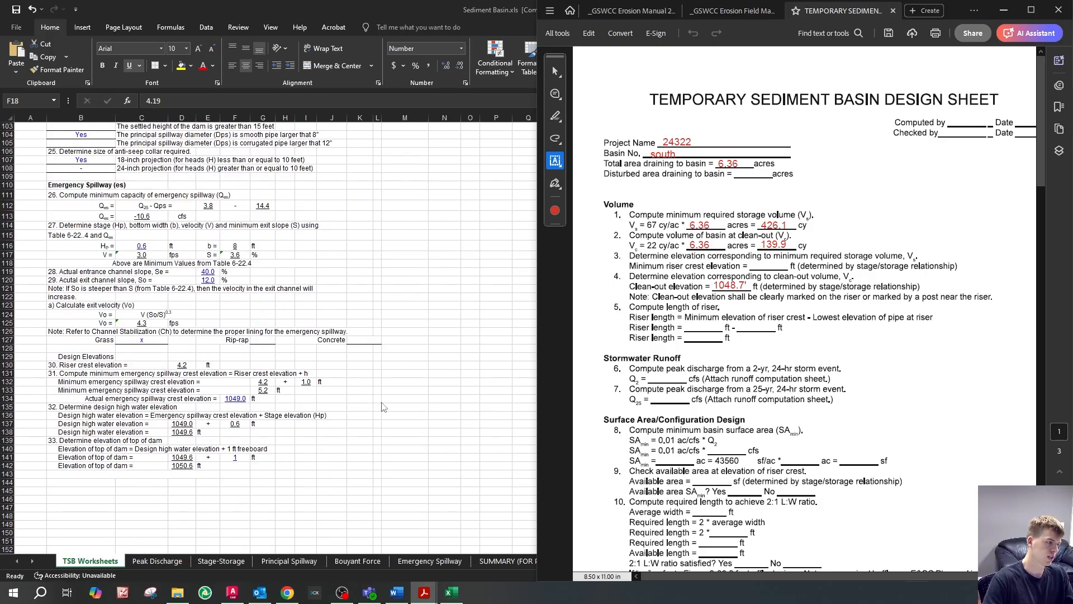
- Review the TSB worksheet back up to its volume section and open the Stage-Storage sheet
scroll(240, 345, "up", 5)
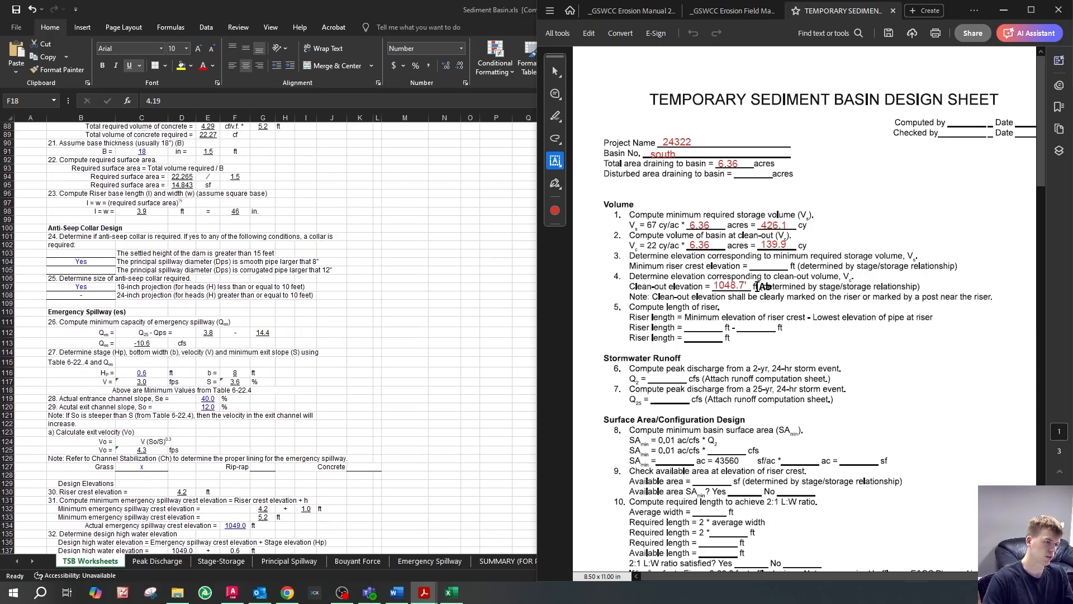
scroll(490, 324, "up", 9)
scroll(490, 324, "up", 5)
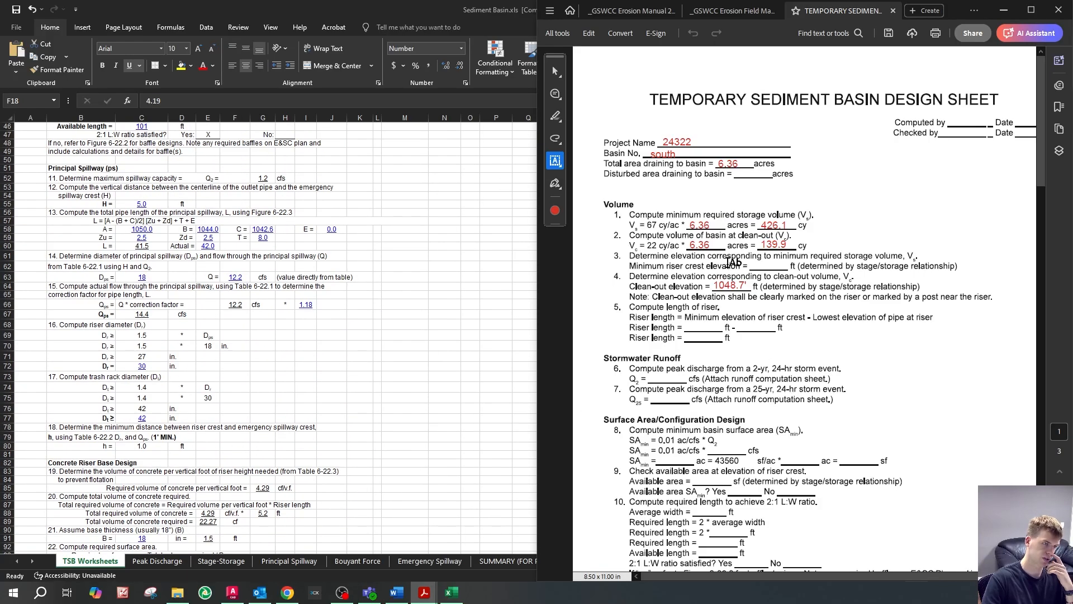
scroll(278, 315, "up", 11)
scroll(278, 314, "up", 4)
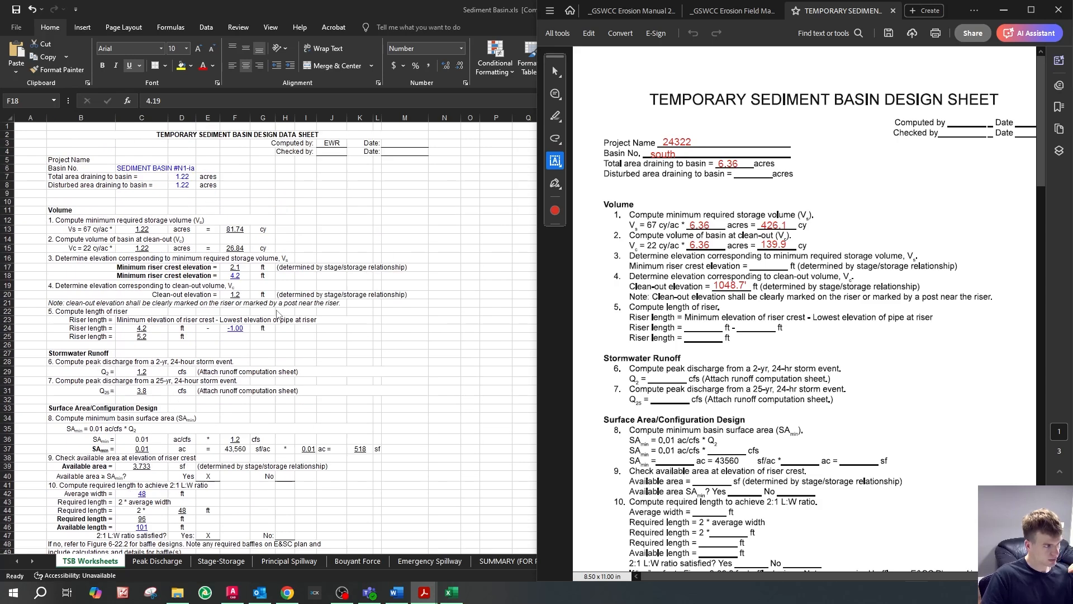
left_click(222, 561)
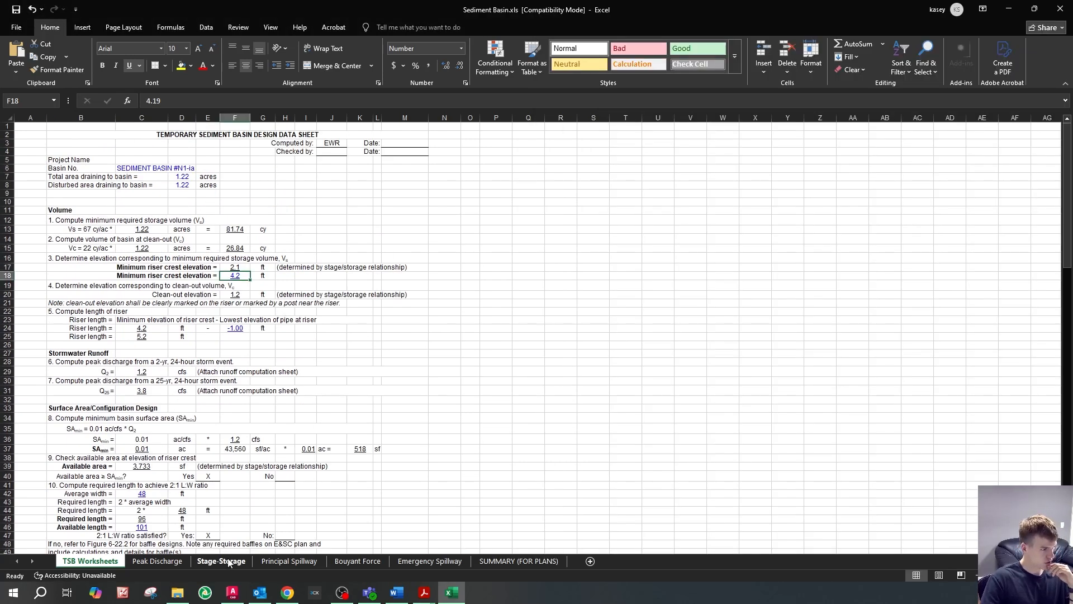
- Switch to Civil 3D and run STAGESTORAGE on the sediment basin's contour polylines to list contour areas and volumes
left_click(233, 593)
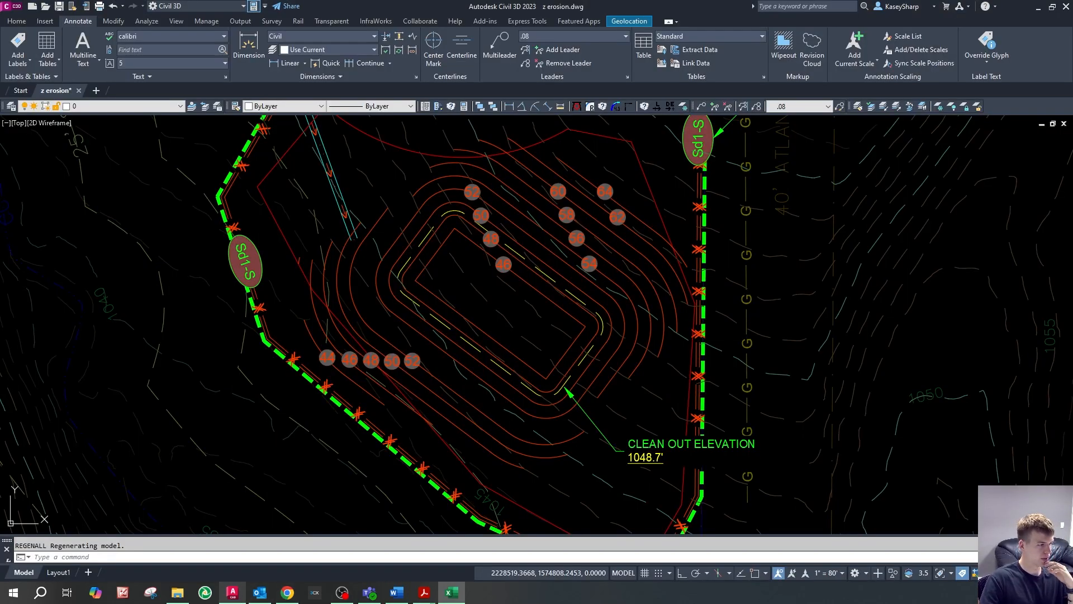
scroll(438, 269, "up", 4)
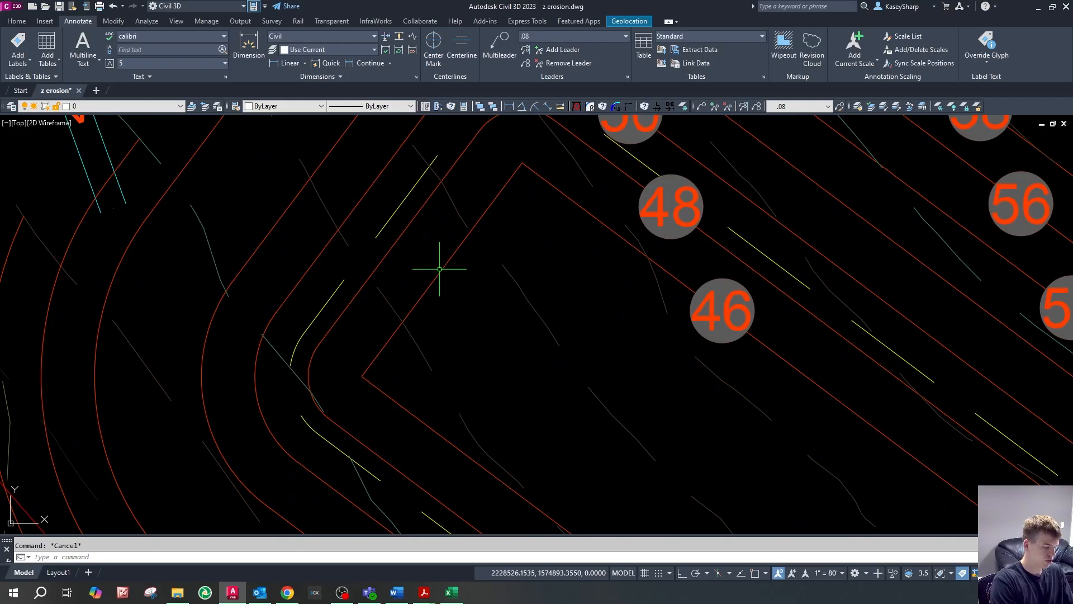
key("Return")
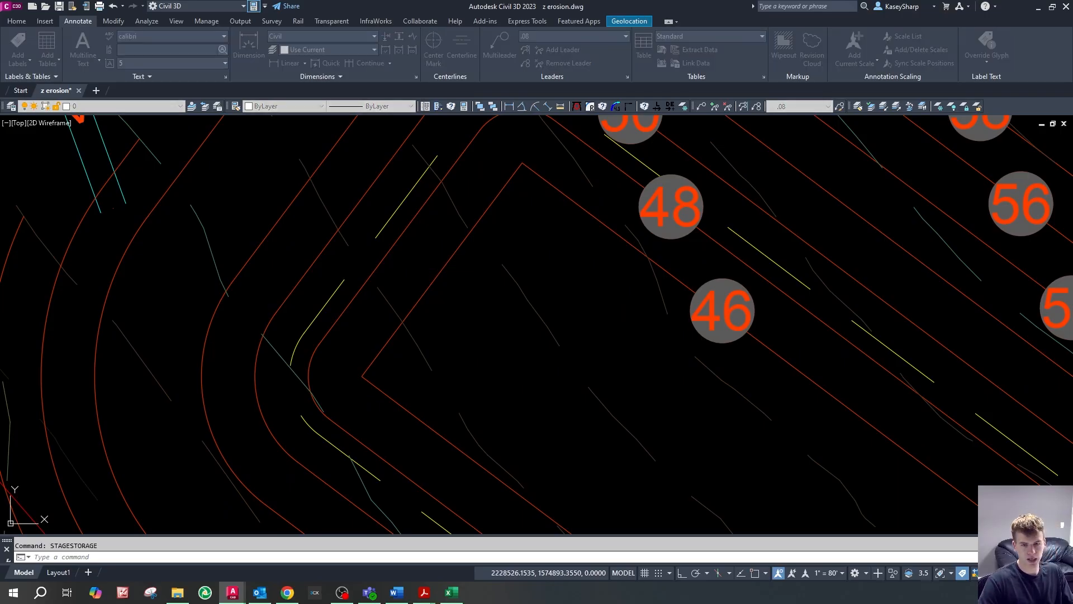
key("Escape")
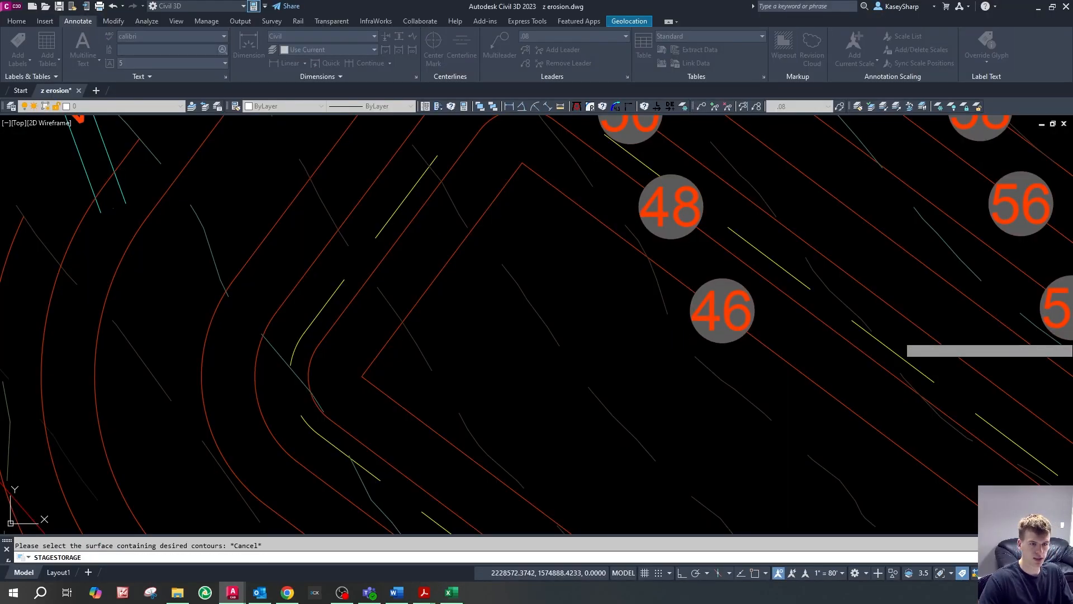
left_click_drag(470, 299, 322, 136)
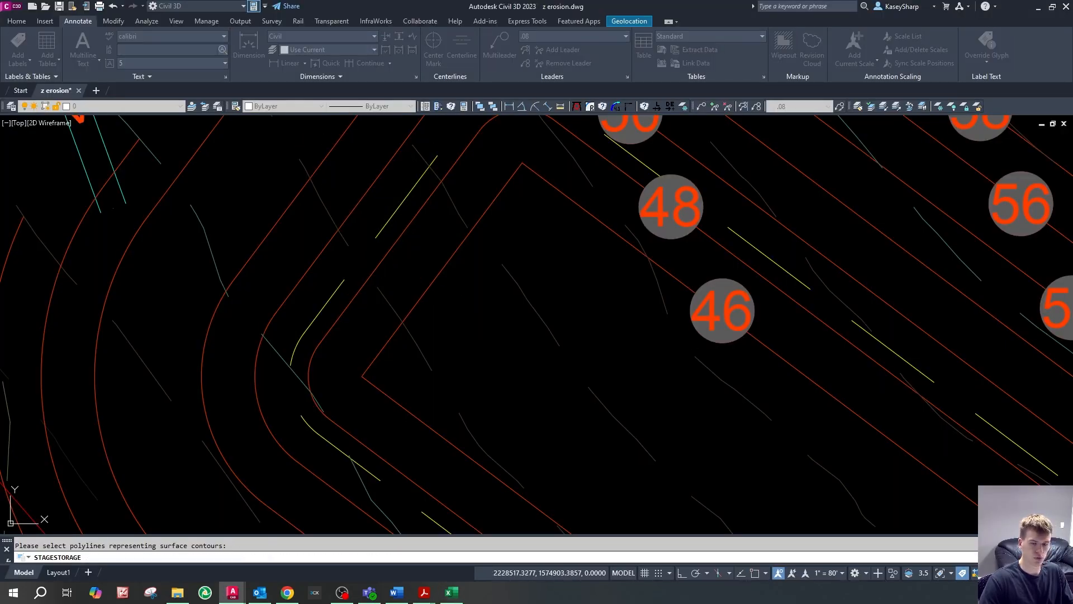
key("alt+Tab")
key("alt+Tab")
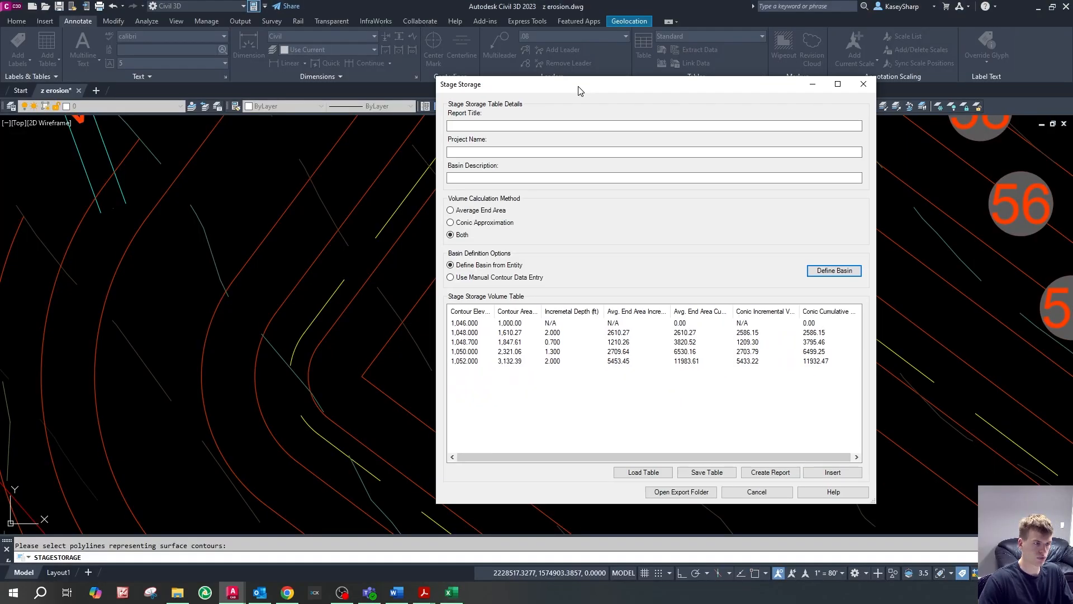
- Switch back to the Excel workbook and enter stage-storage elevations 1046, 1048, 1050 and 1052 in A6:A9
key("alt+Tab")
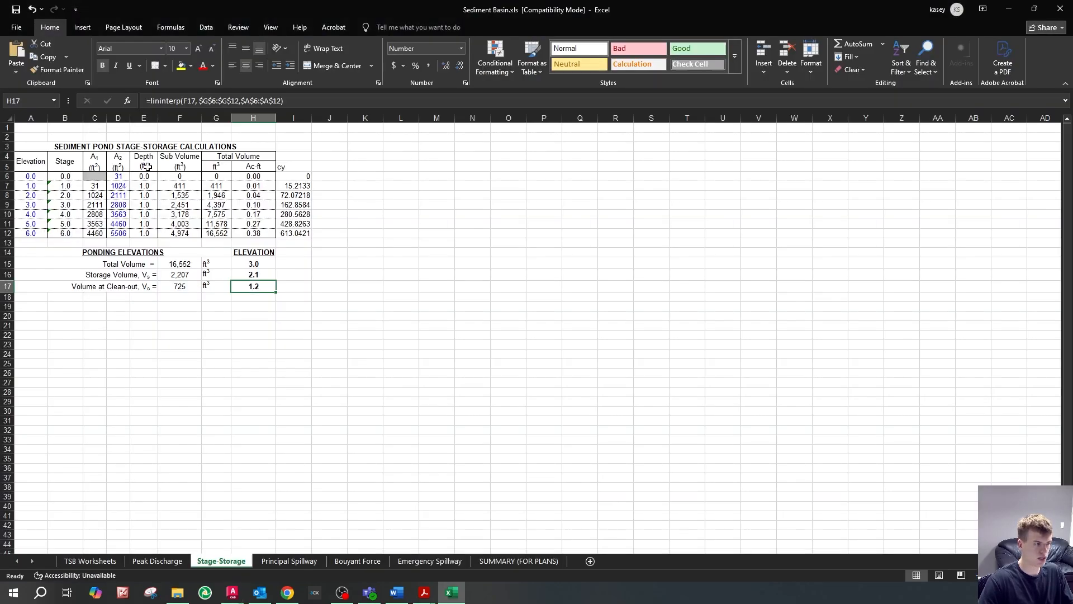
left_click(118, 186)
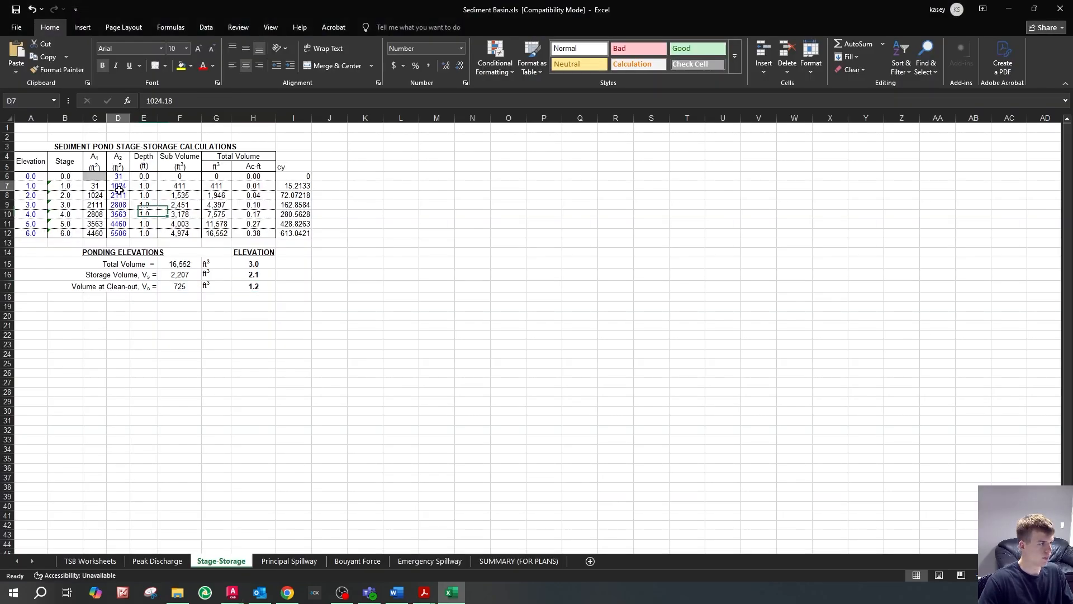
left_click(34, 177)
type("1046")
key("Return")
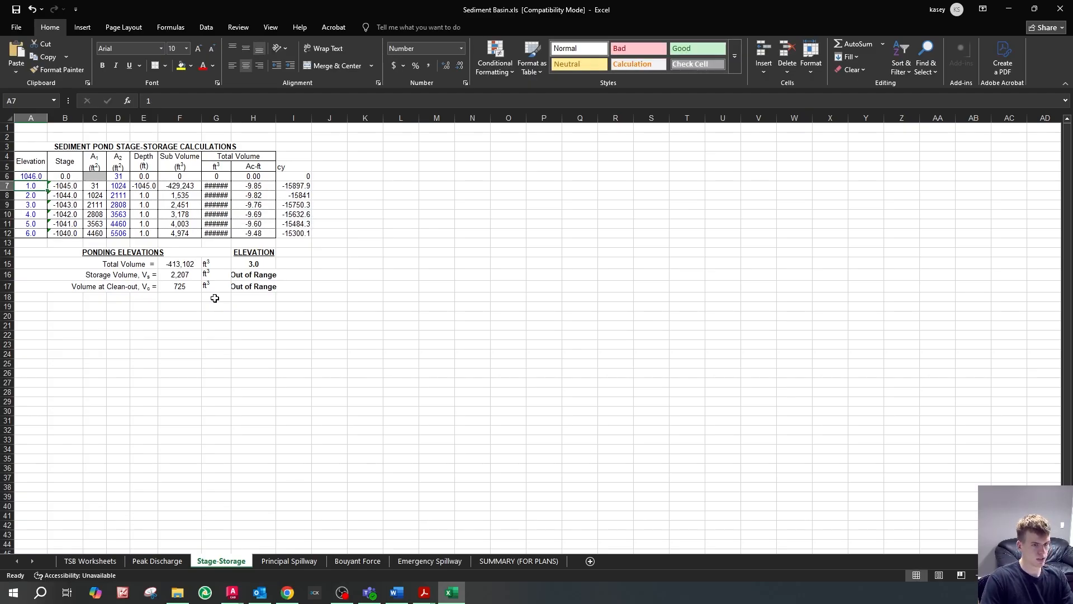
type("1048")
key("Return")
type("1048.")
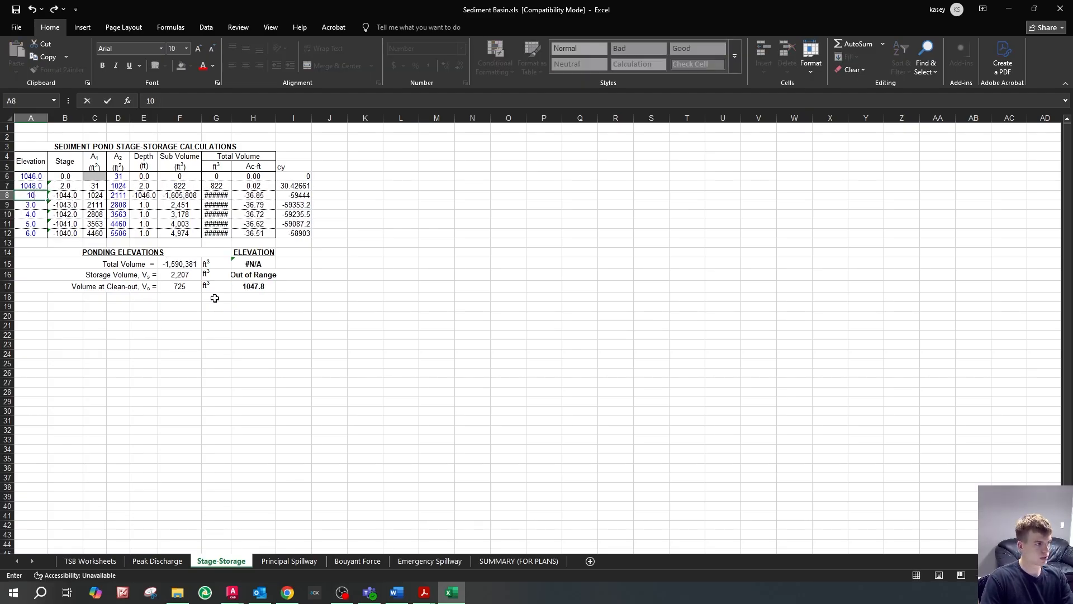
type("0")
key("Return")
type("1025")
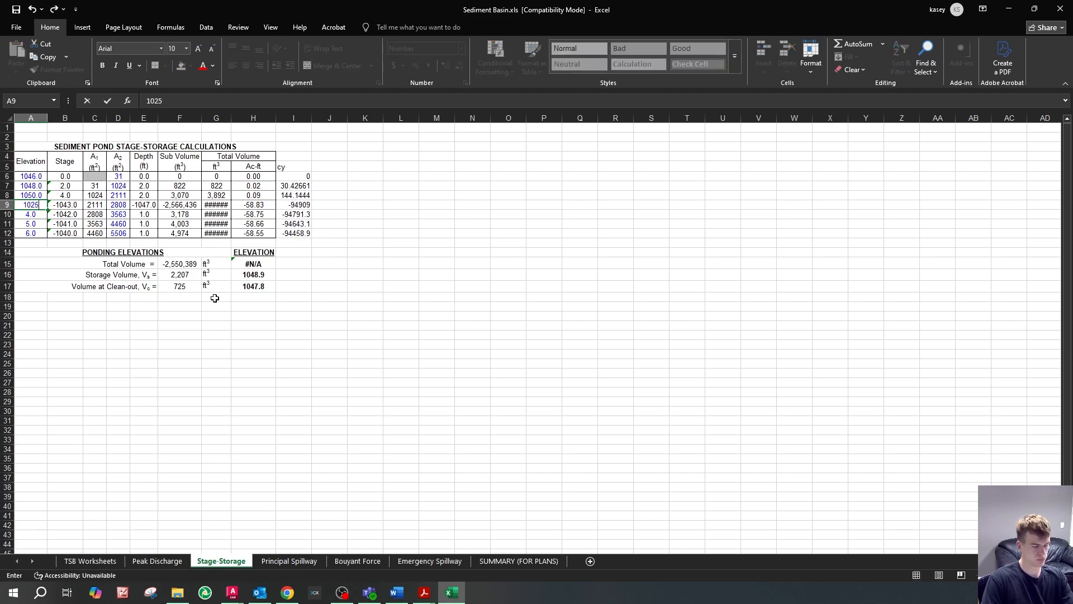
key("BackSpace")
key("BackSpace")
type("52")
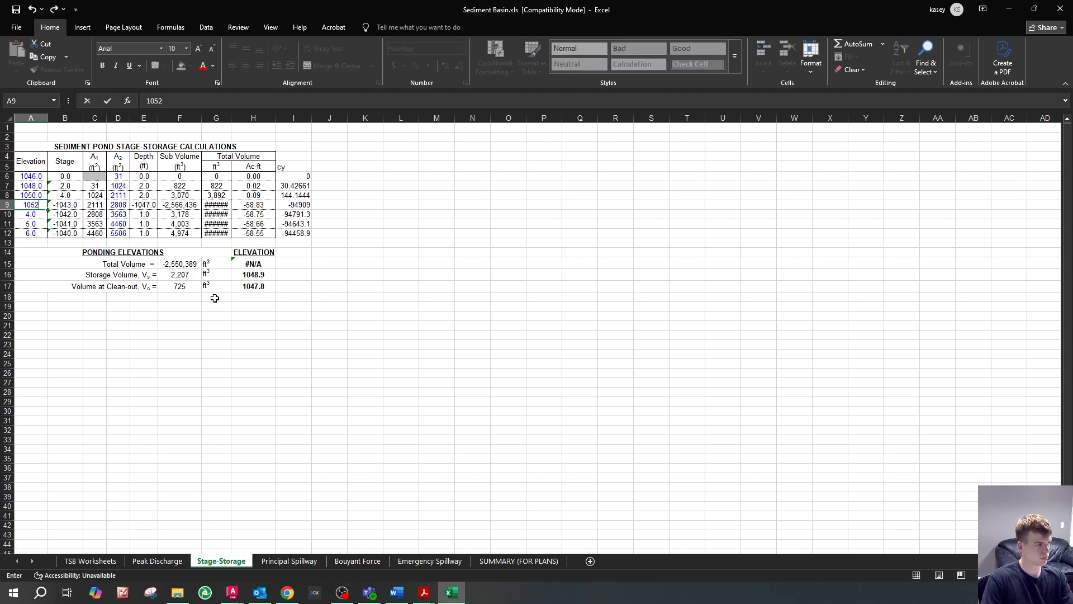
key("Return")
- Clear the three leftover elevations in A10:A12 of the stage-storage table
key("Delete")
key("Down")
key("Delete")
key("Down")
key("Delete")
key("Up")
key("Up")
key("Up")
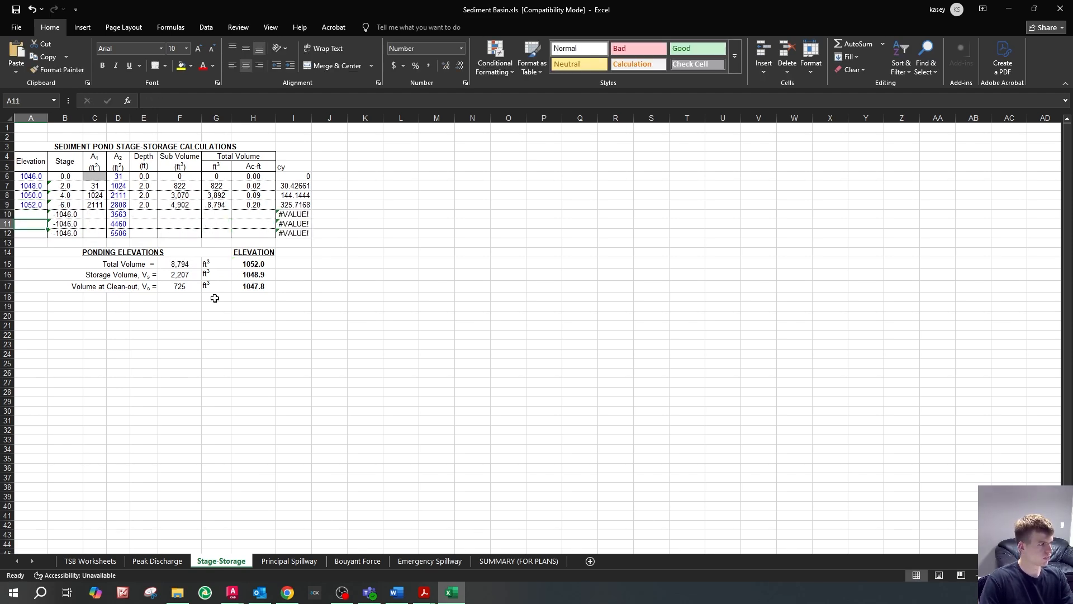
key("Down")
key("Right")
key("Right")
key("Right")
key("Up")
key("Up")
key("Up")
key("Down")
key("Down")
key("Down")
key("Left")
key("Left")
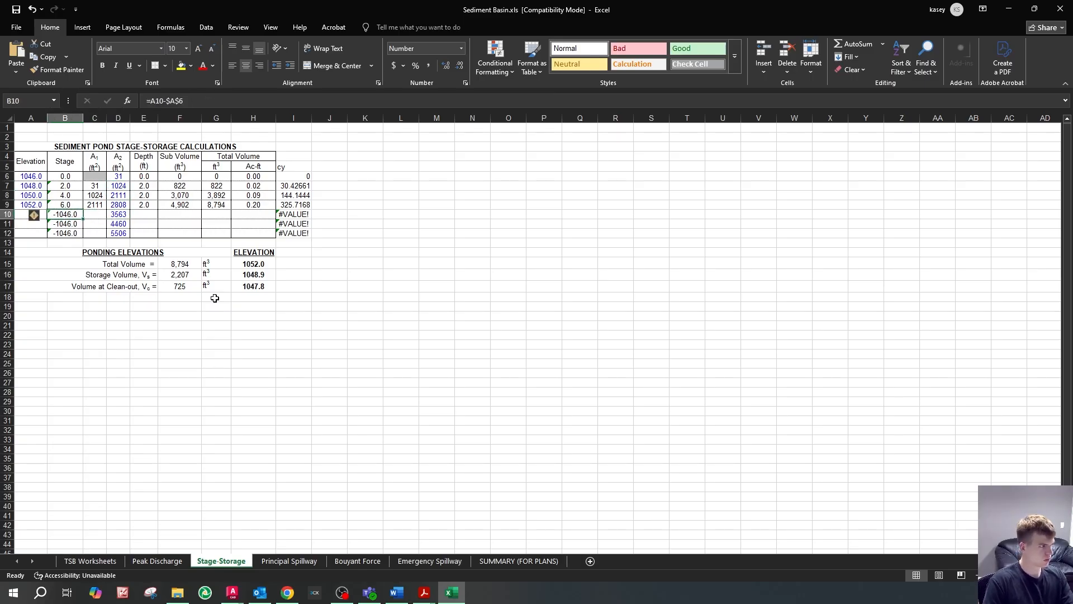
- Set the A2 contour areas in D6:D9 to 1000, 1610, 2321 and 3132 and check the total volume and ponding elevation formulas
key("Right")
key("Right")
key("Up")
key("Up")
key("Up")
key("Up")
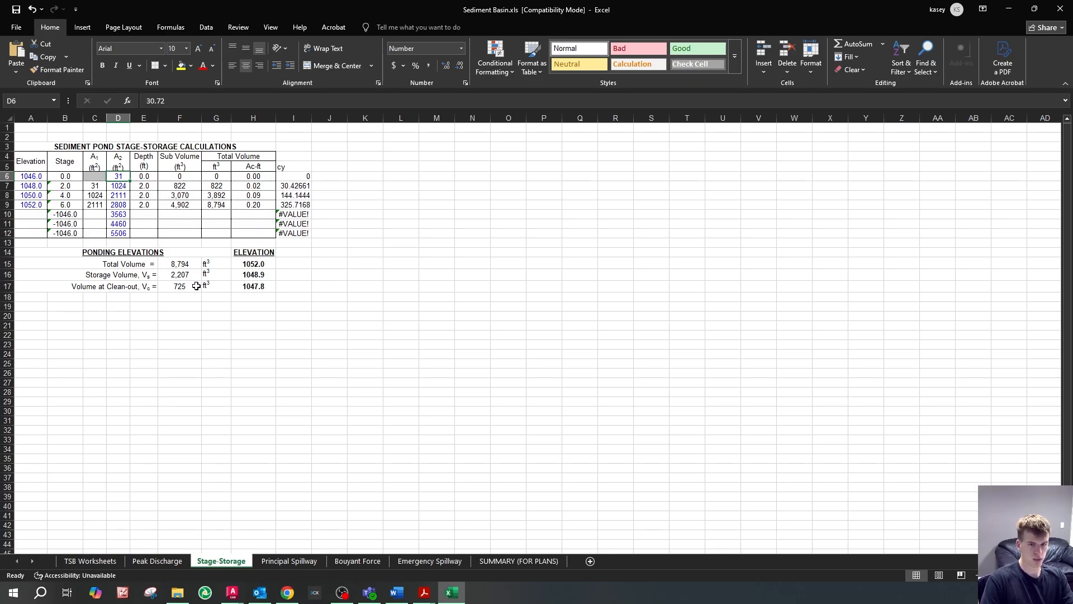
type("1")
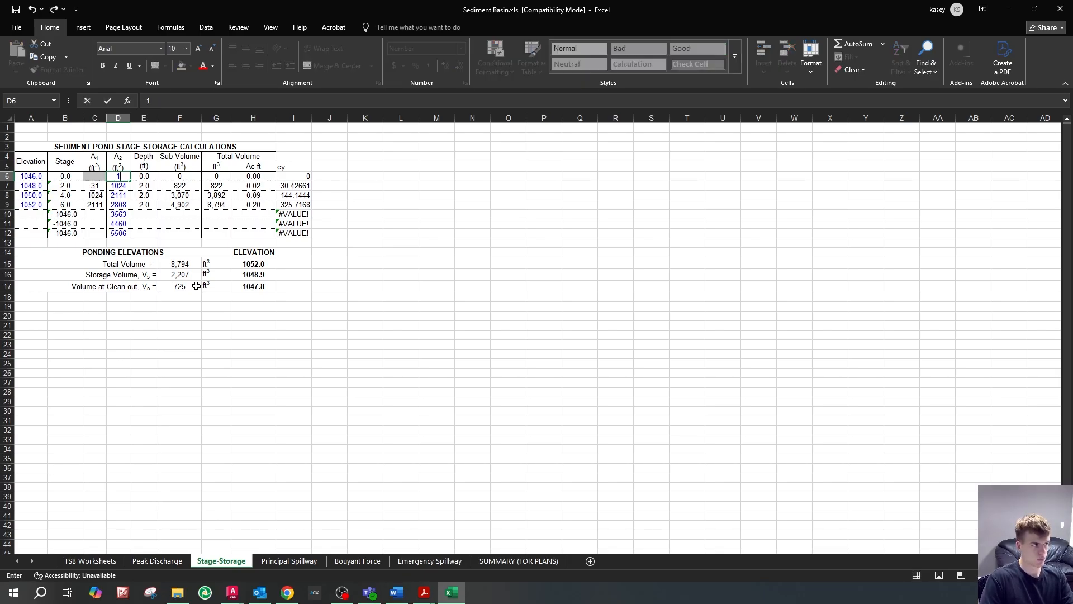
type("100000")
key("Return")
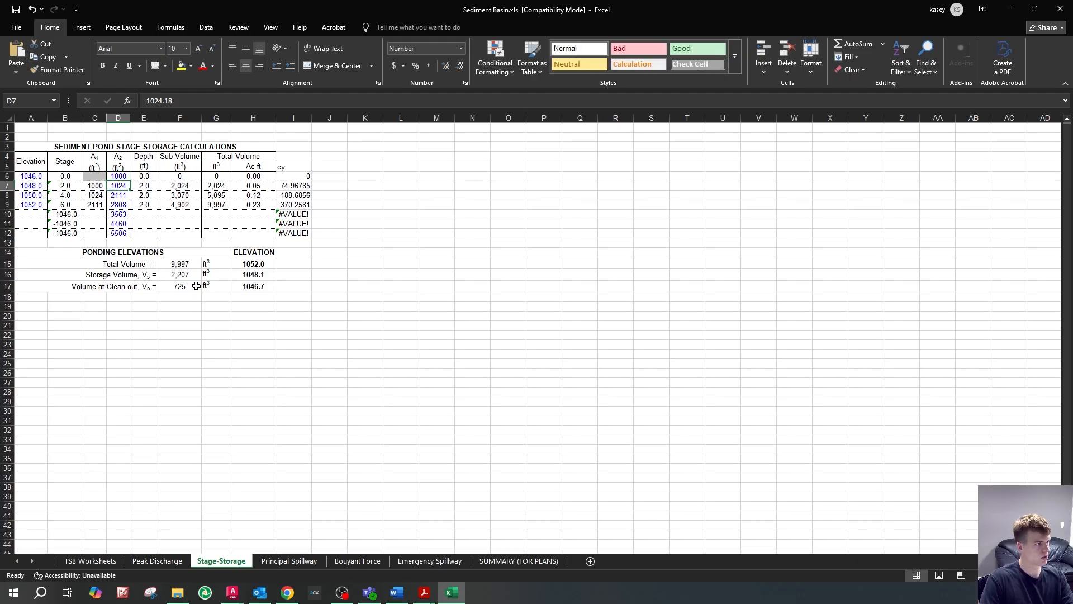
type("1610.2")
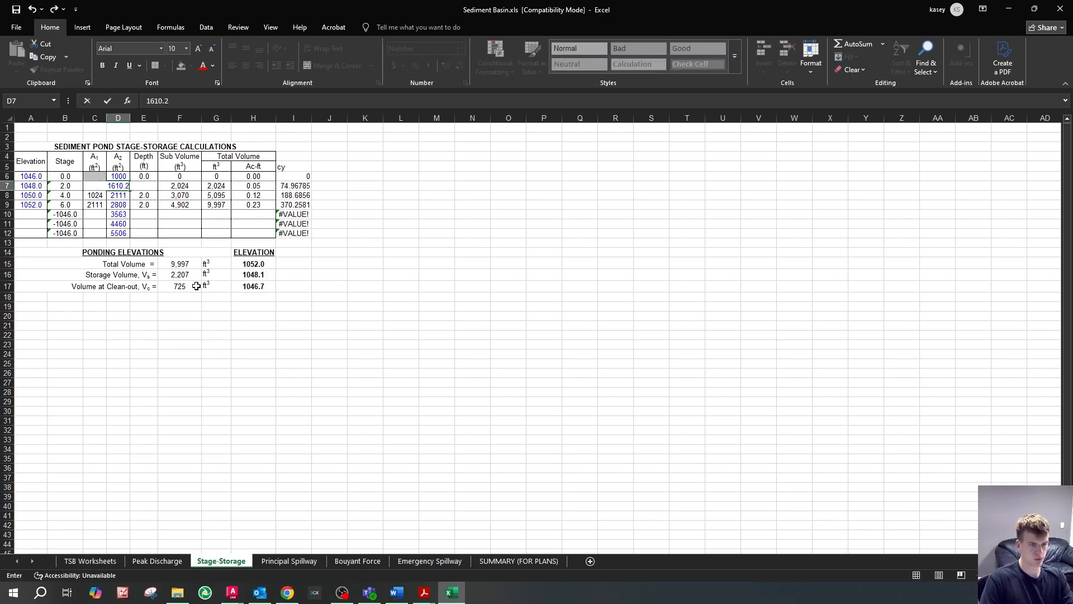
key("Return")
type("184")
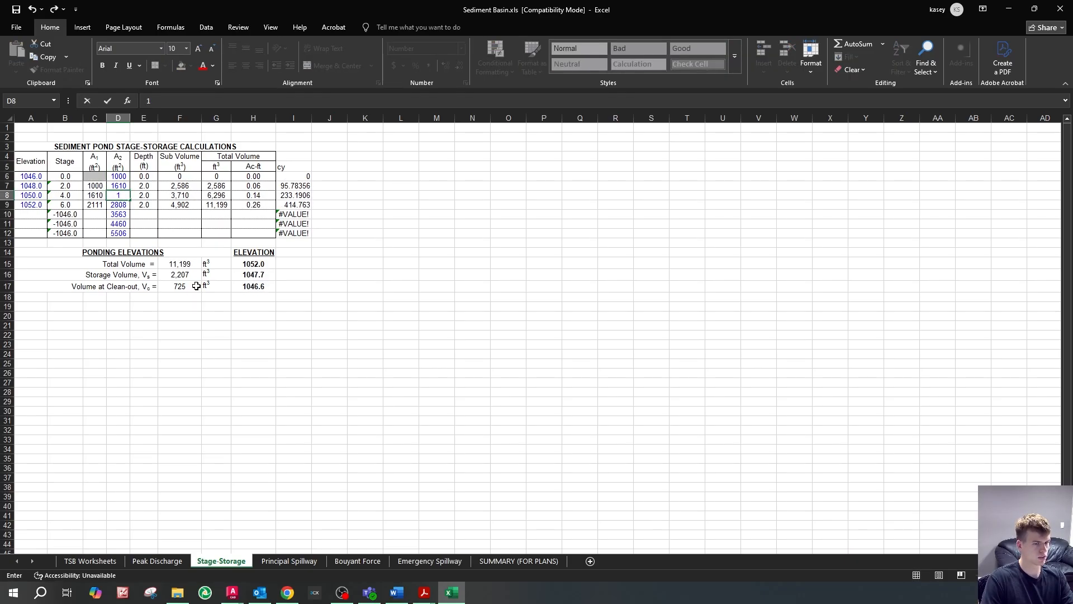
type("06")
key("Return")
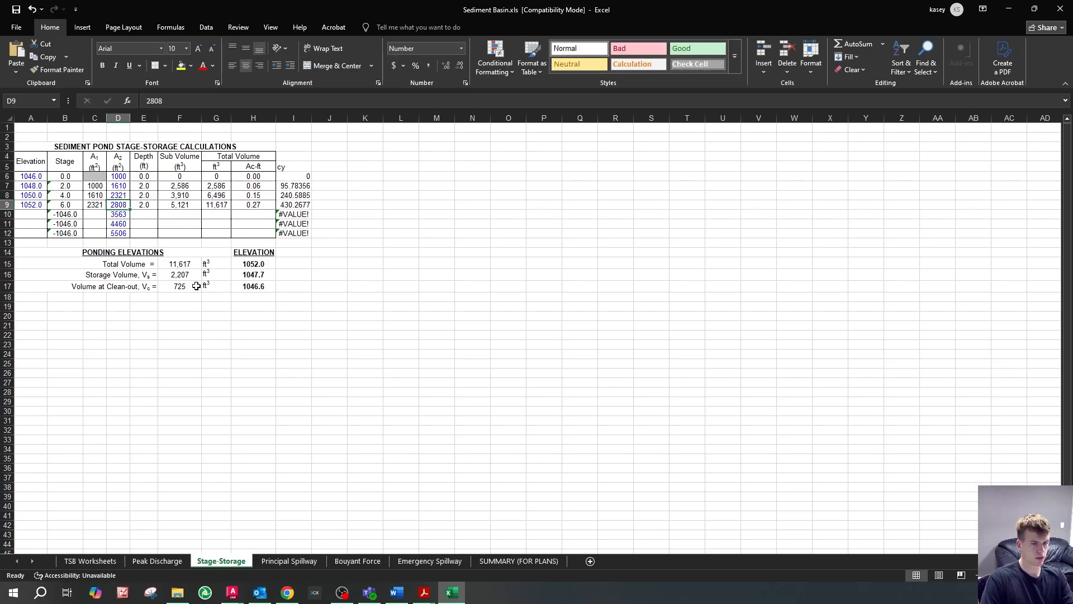
type("3132")
key("Return")
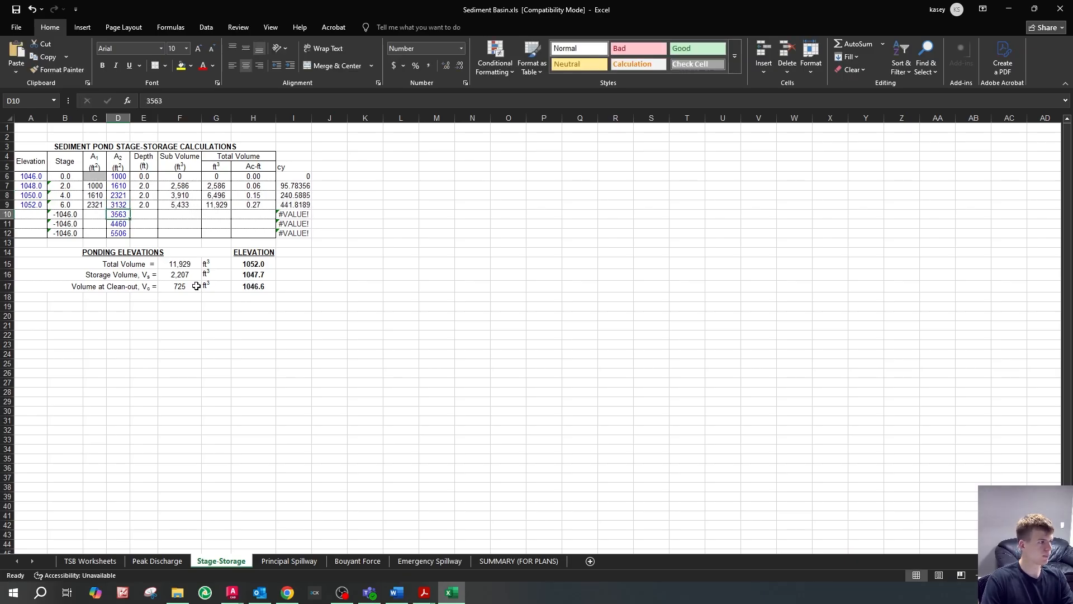
left_click(216, 204)
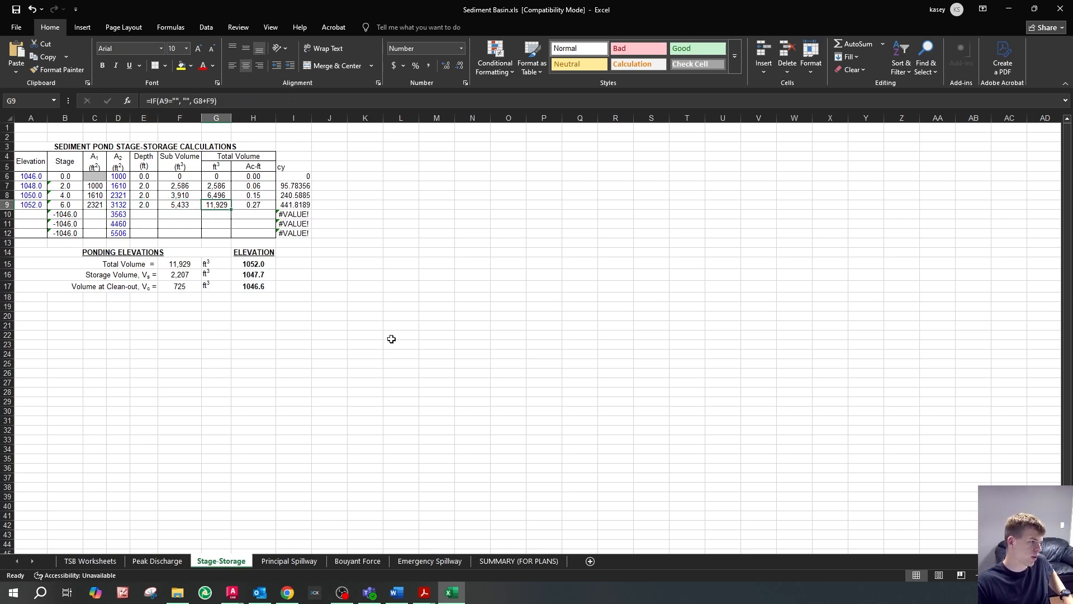
left_click(256, 275)
left_click(261, 288)
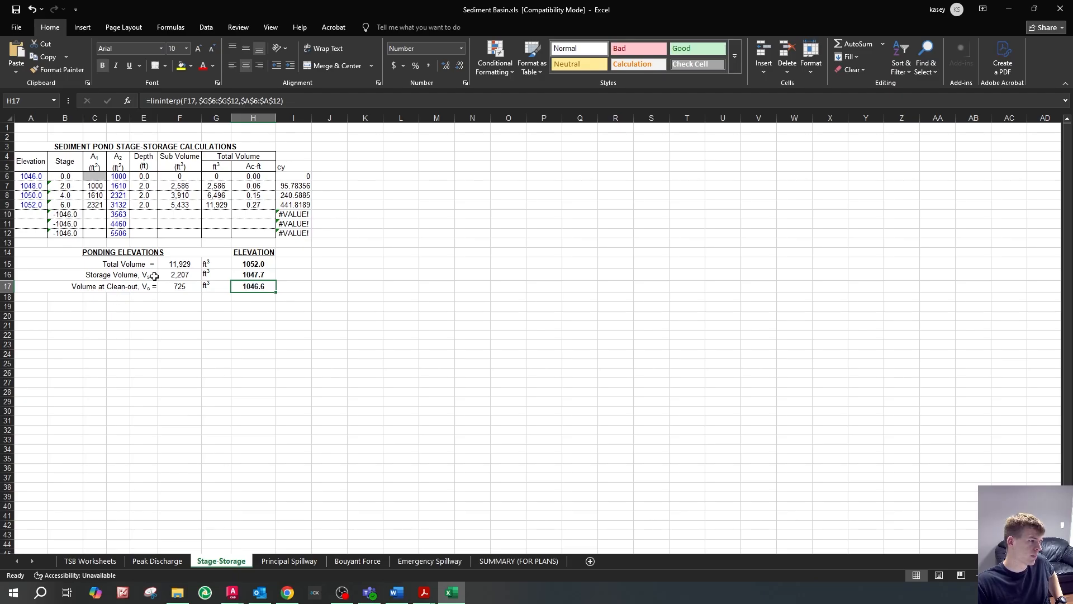
- Clear the stage formulas in B10:B12 of the stage-storage table and undo the deletions
left_click(63, 216)
key("Delete")
key("Down")
key("Delete")
key("Down")
key("Delete")
key("Down")
key("Right")
key("Right")
key("Right")
key("Right")
key("Right")
key("Right")
key("Left")
key("Left")
key("Left")
key("Left")
key("Left")
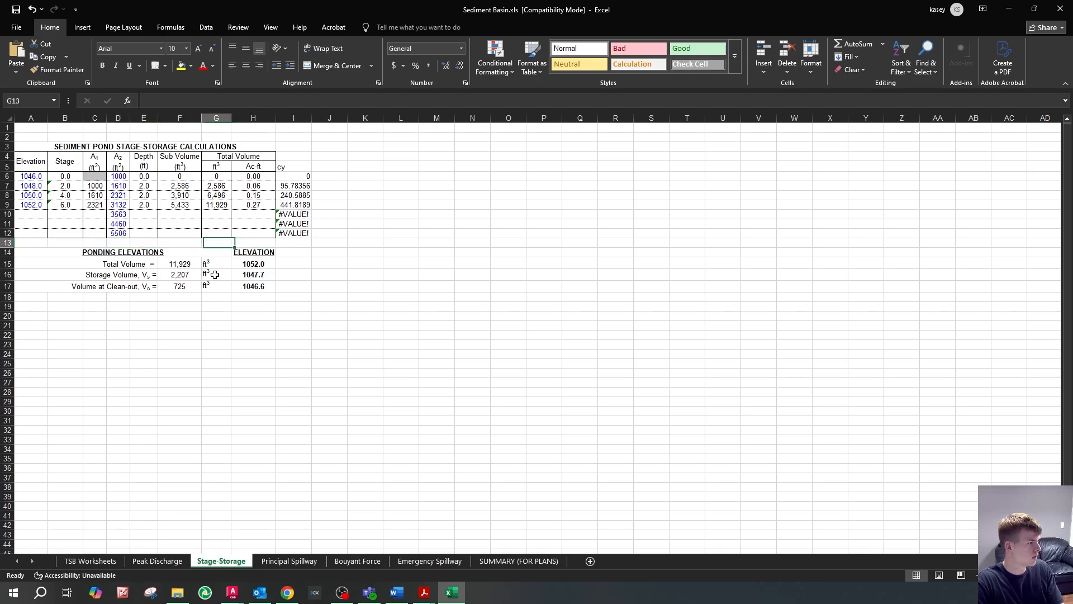
key("Up")
key("Right")
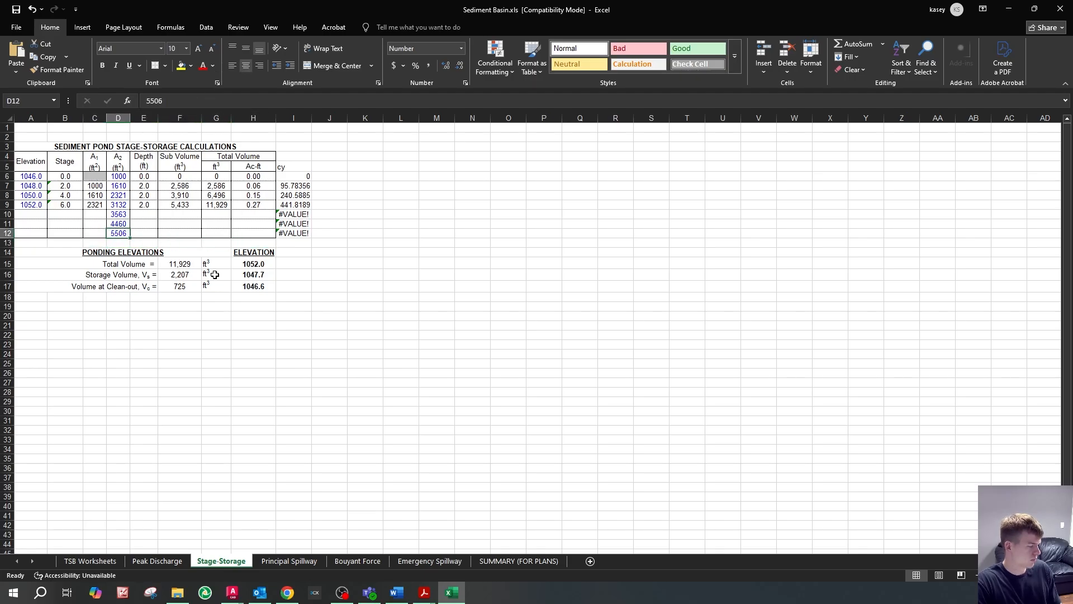
key("ctrl+z")
key("ctrl+z")
key("ctrl+z")
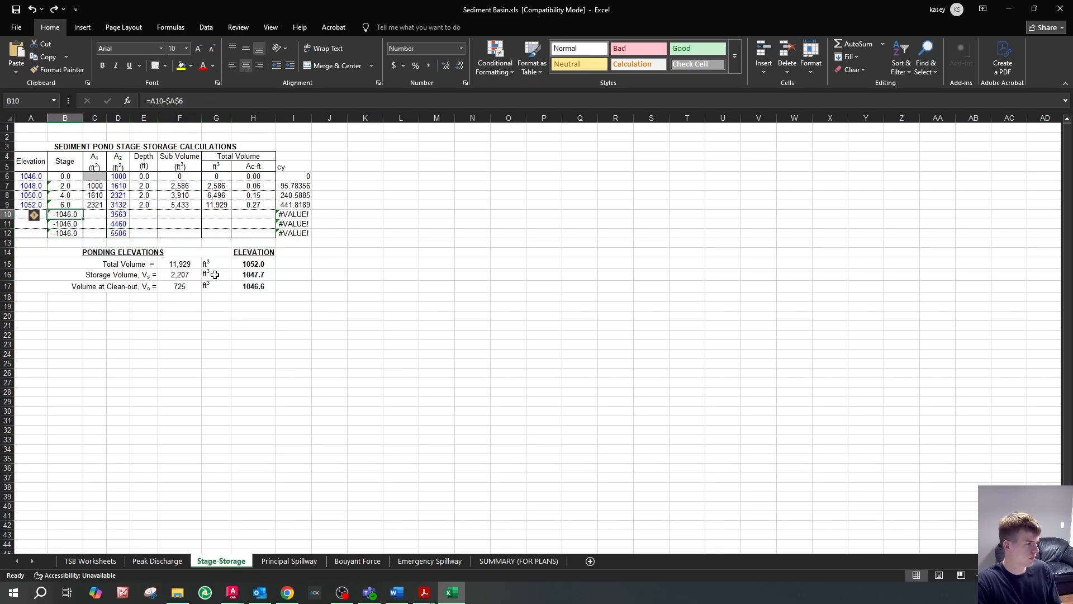
- Clear the three leftover A2 areas in D10:D12 of the stage-storage table
key("Right")
key("Right")
key("Delete")
key("Down")
key("Delete")
key("Down")
key("Delete")
key("Up")
key("Up")
key("Up")
key("Right")
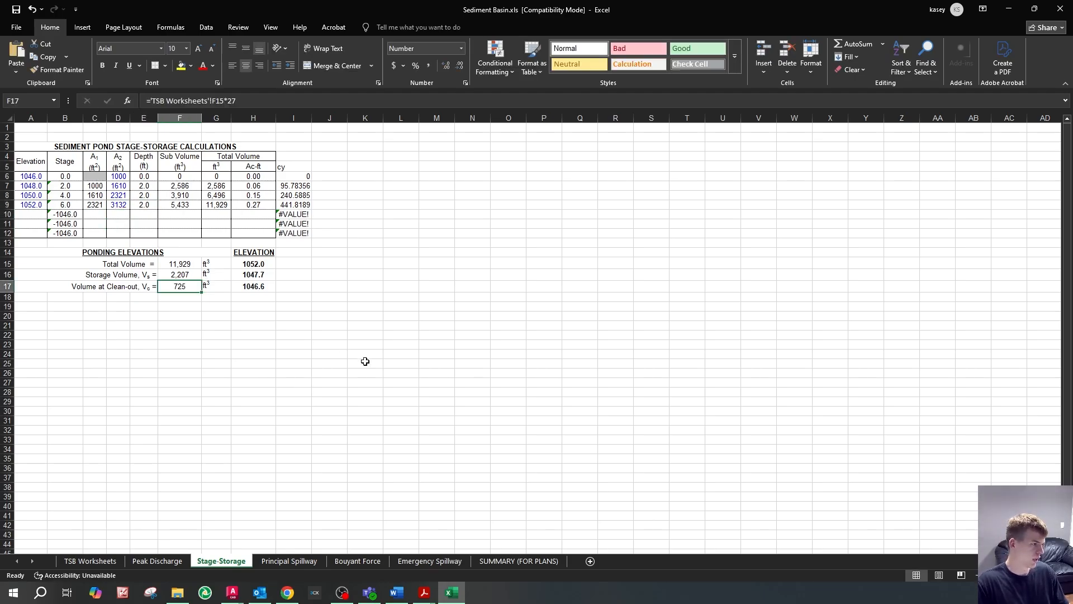
key("ctrl+z")
key("Delete")
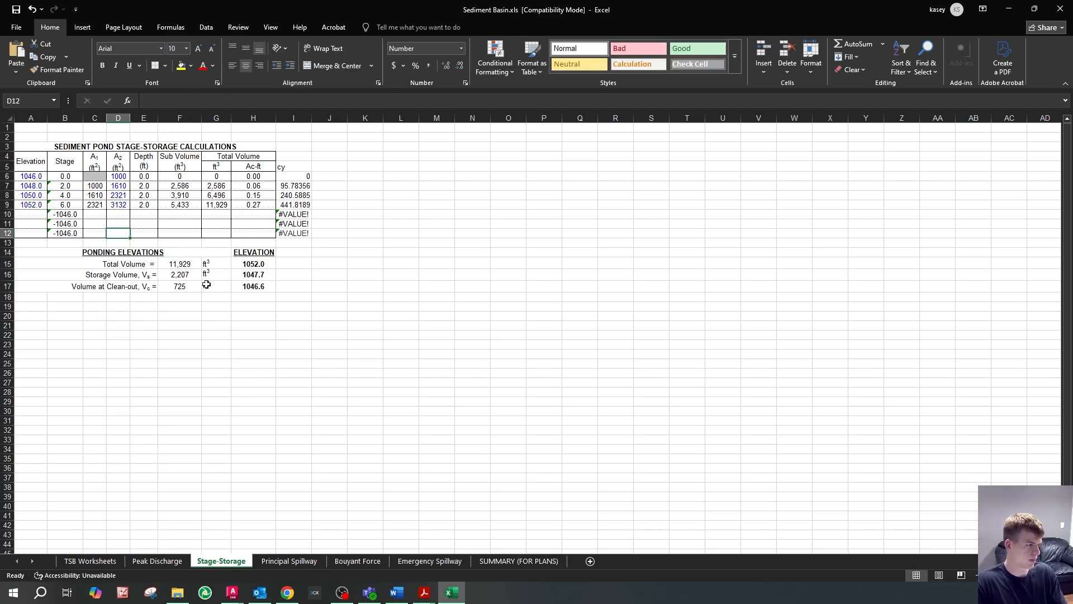
- Set the total basin area in the peak discharge calculations to 6.36 acres
left_click(158, 562)
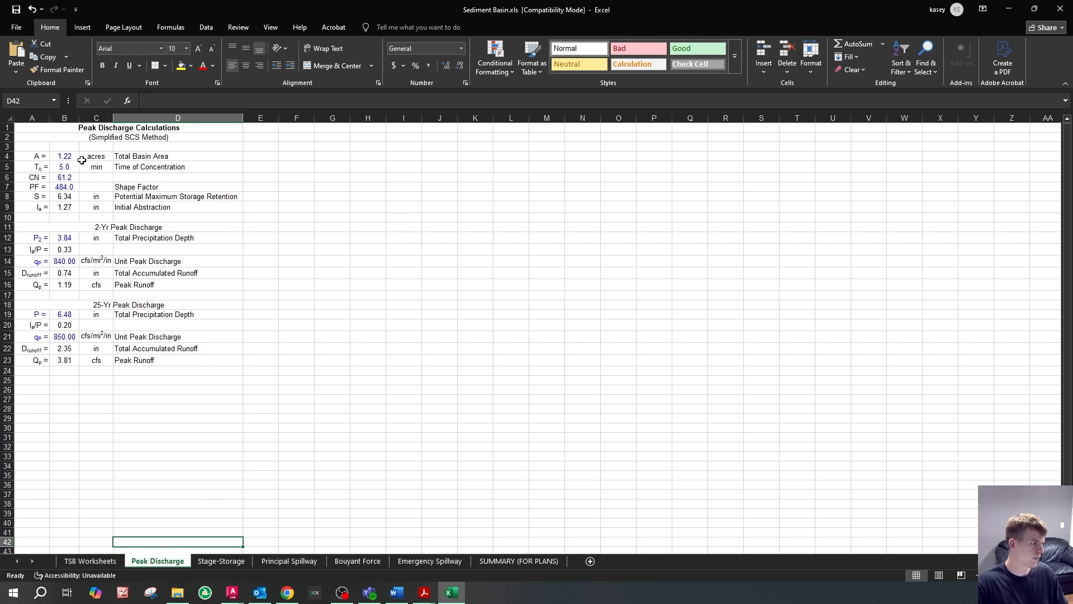
left_click(65, 157)
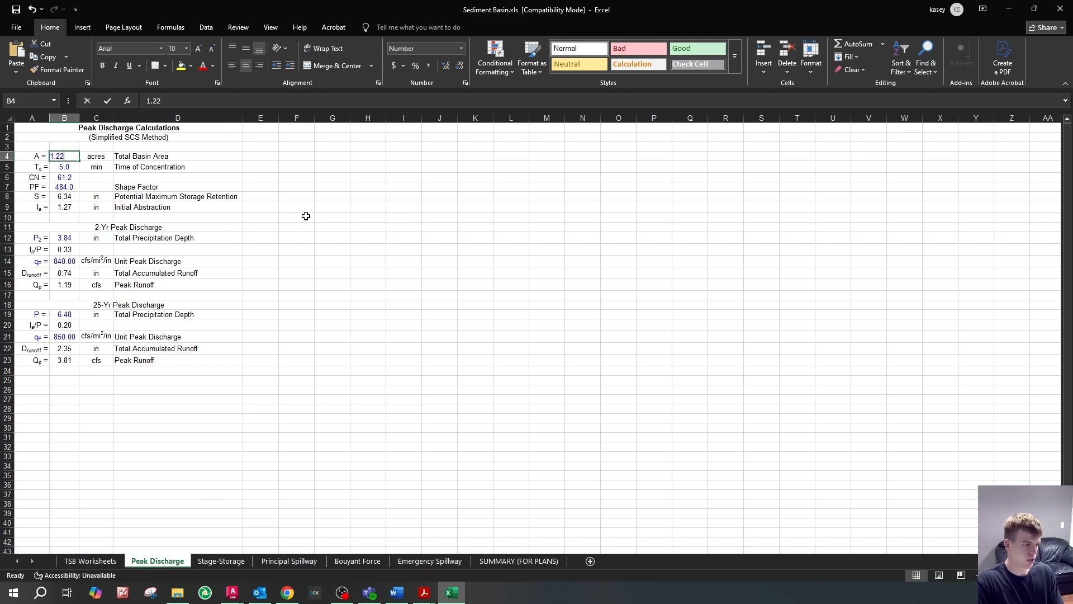
type("6.3")
key("alt+Tab")
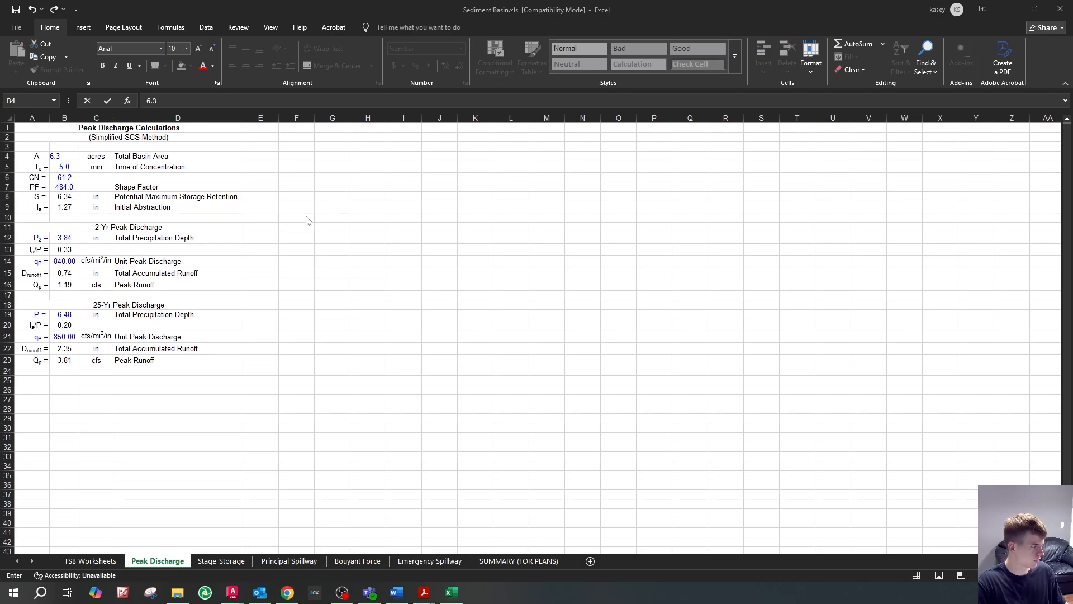
key("alt+Tab")
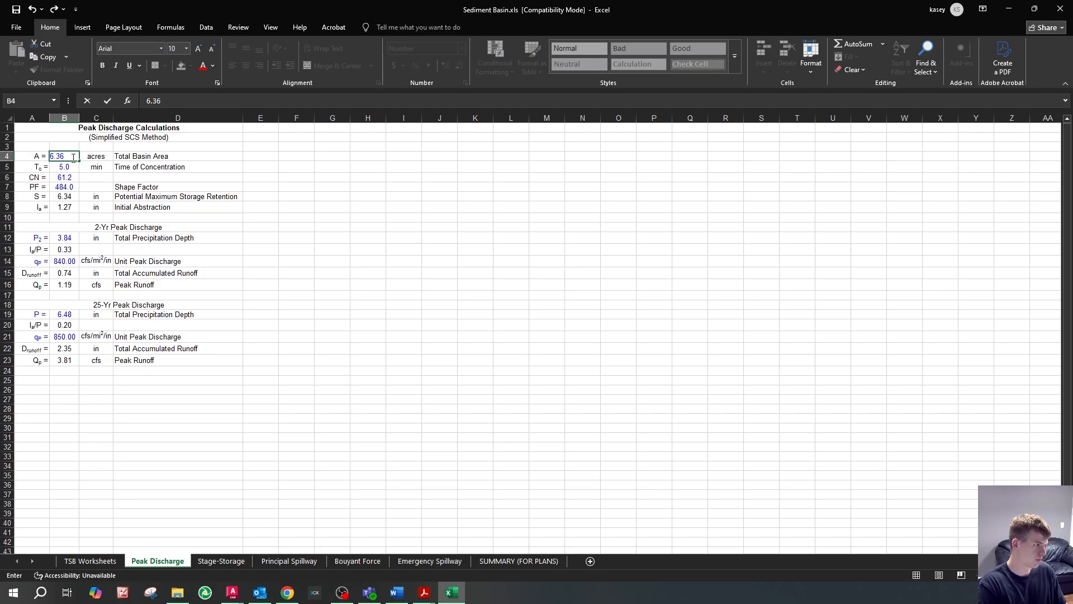
key("Return")
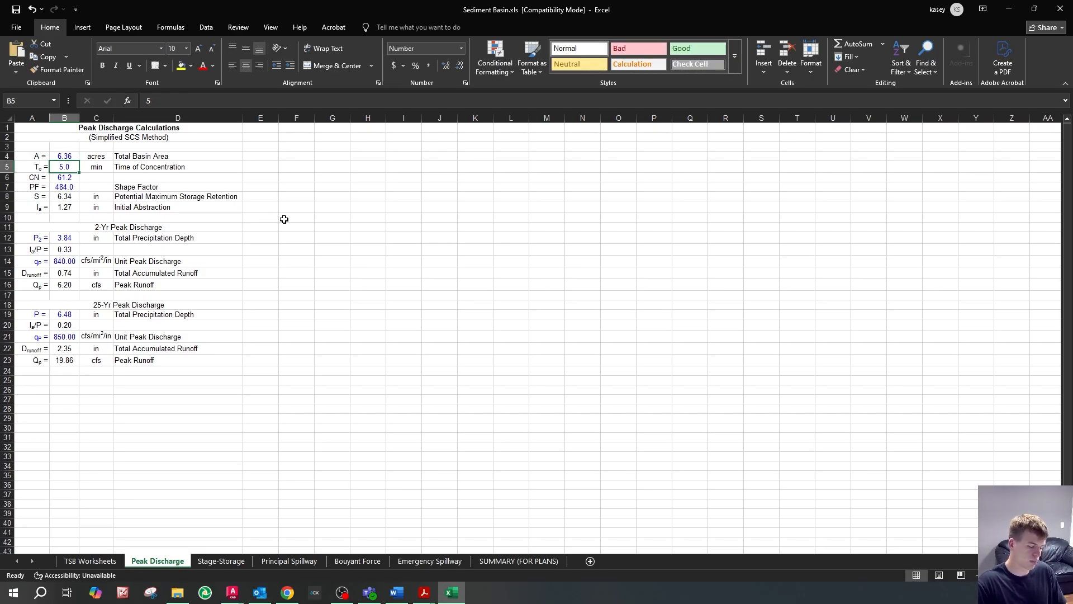
key("Return")
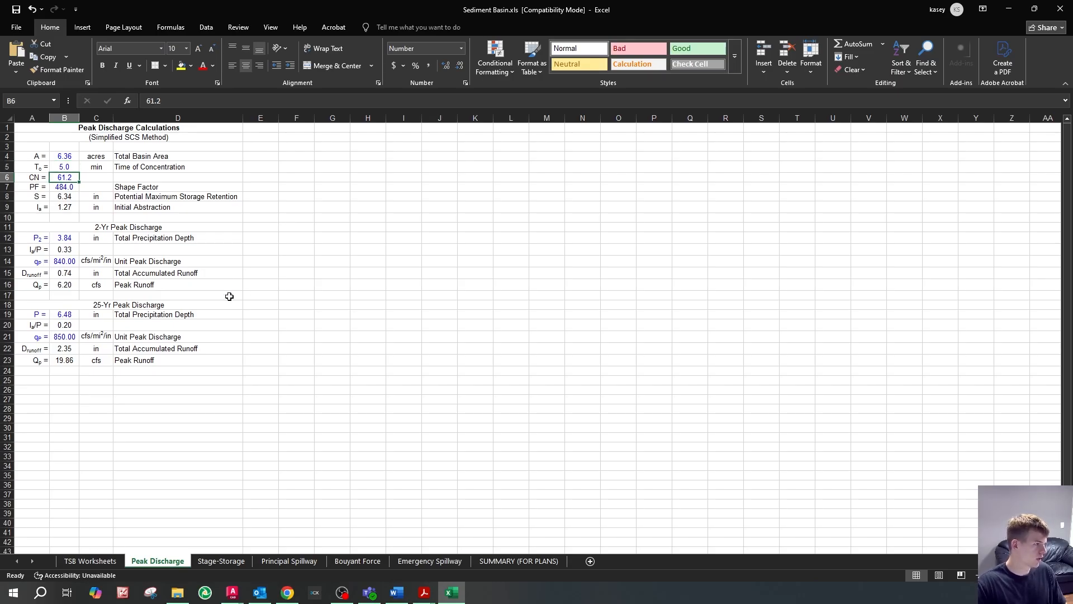
- In the peak discharge calculations, set the time of concentration to 10 minutes, CN to 77 and the 25-year precipitation depth to 6.21 in
left_click(222, 561)
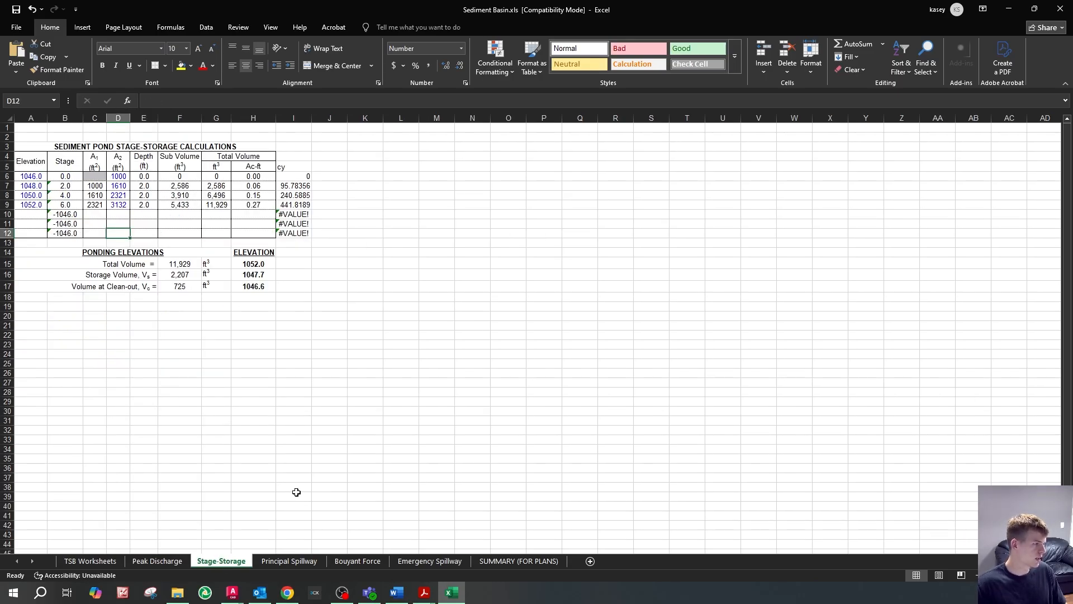
left_click(178, 561)
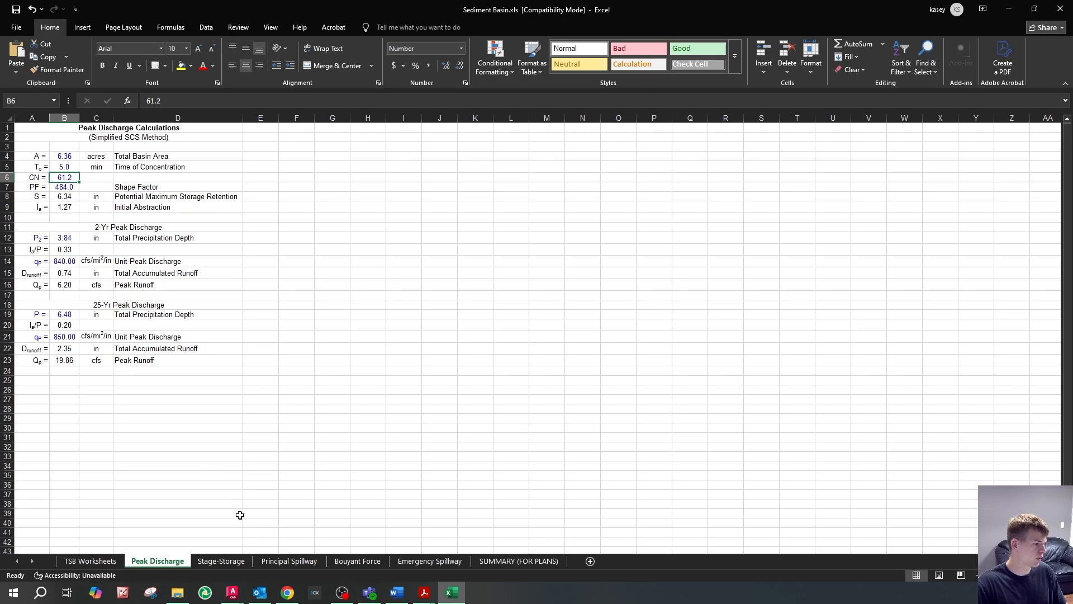
left_click(224, 561)
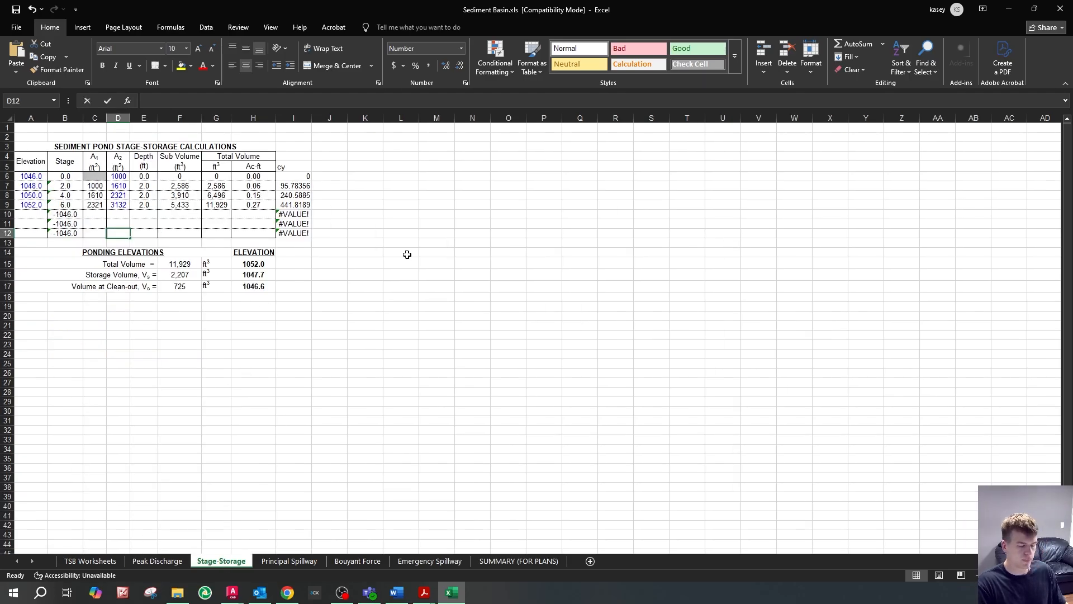
key("ctrl+Page_Up")
type("*")
type(".21")
key("Return")
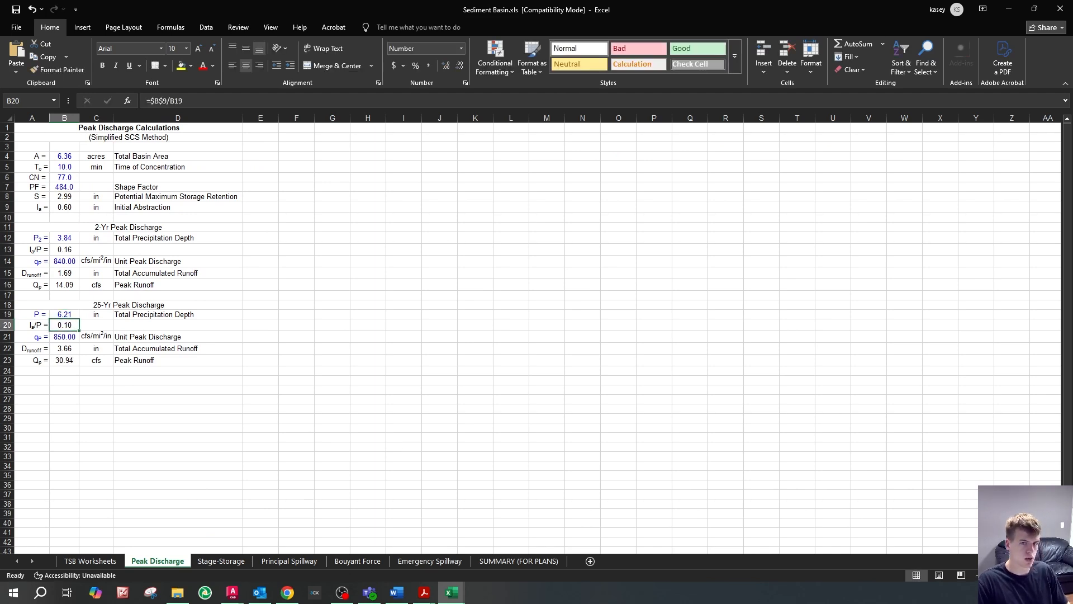
- Switch to Chrome, check the NOAA Atlas 14 25-year, 24-hour precipitation depth for the Ball Ground site, and compare it with the spreadsheet's 25-year value
key("alt+Tab")
left_click_drag(1072, 118, 671, 2)
scroll(475, 377, "up", 12)
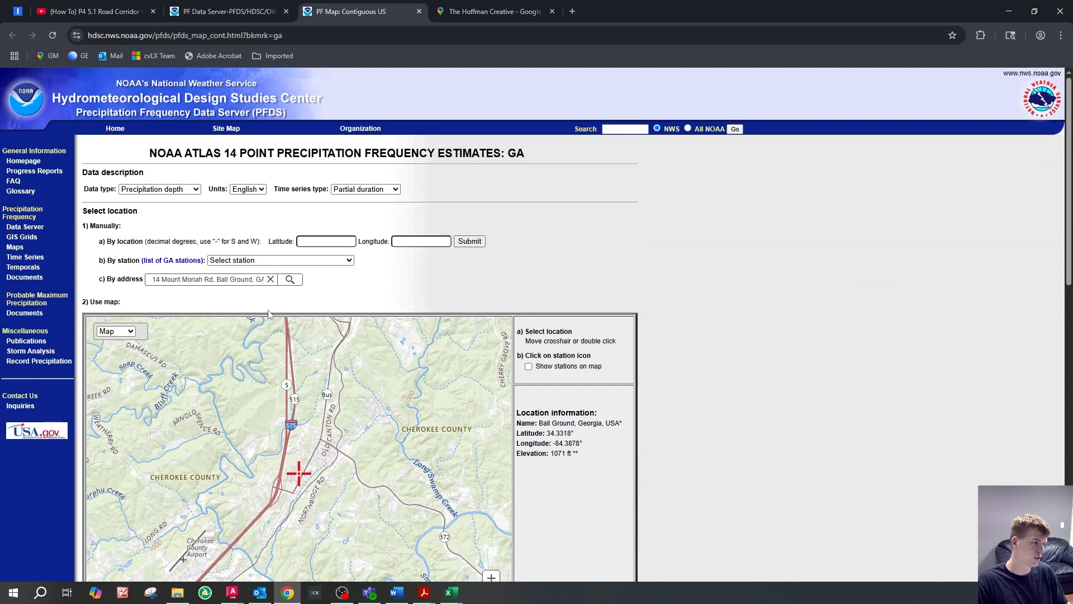
left_click(481, 11)
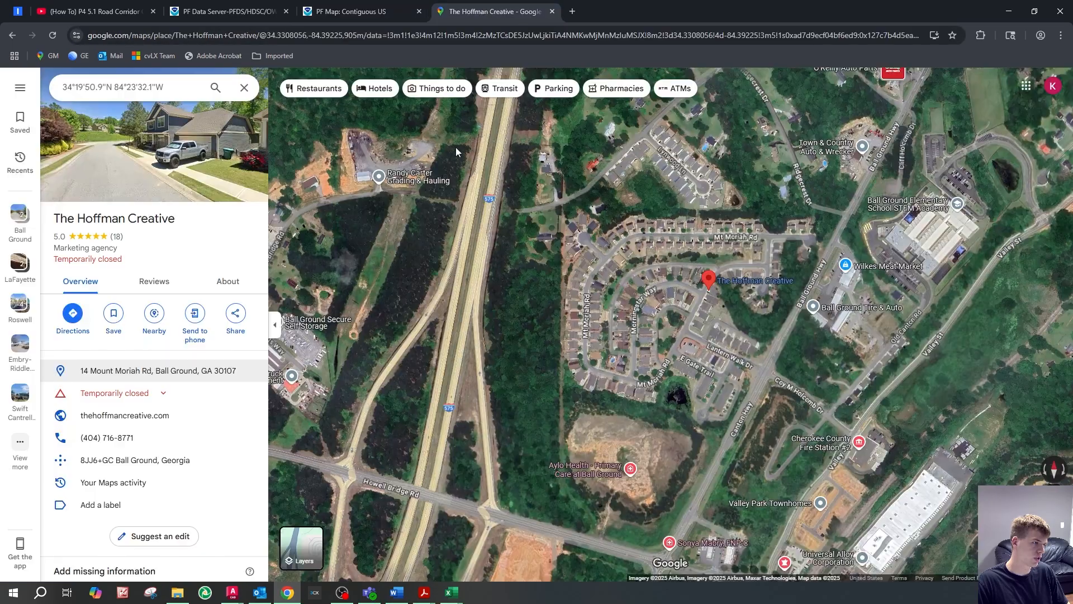
left_click(351, 11)
scroll(578, 259, "down", 6)
scroll(366, 271, "up", 5)
scroll(367, 271, "up", 3)
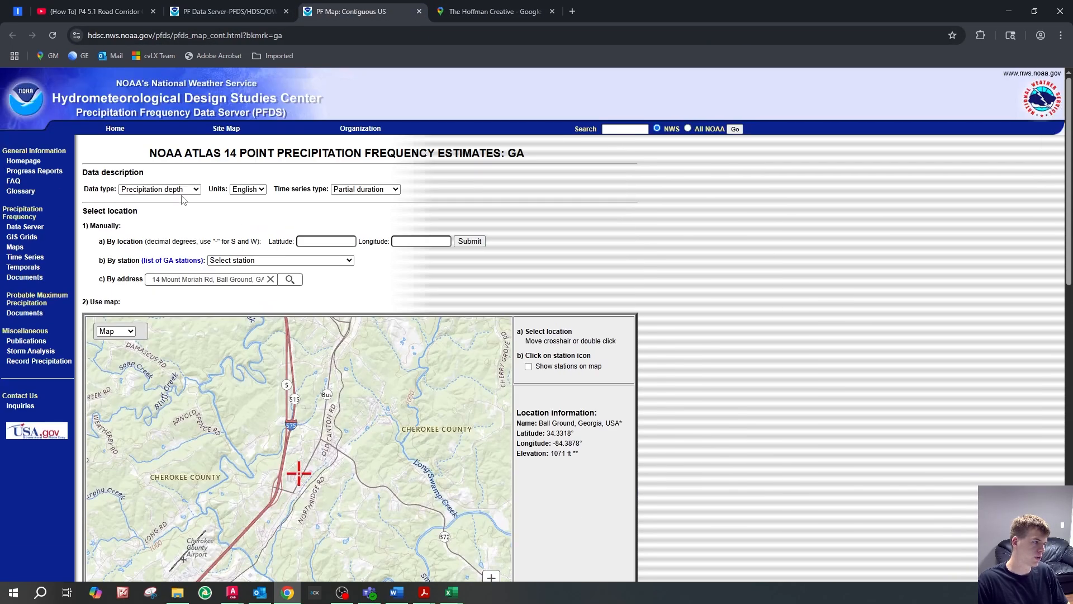
scroll(854, 314, "down", 10)
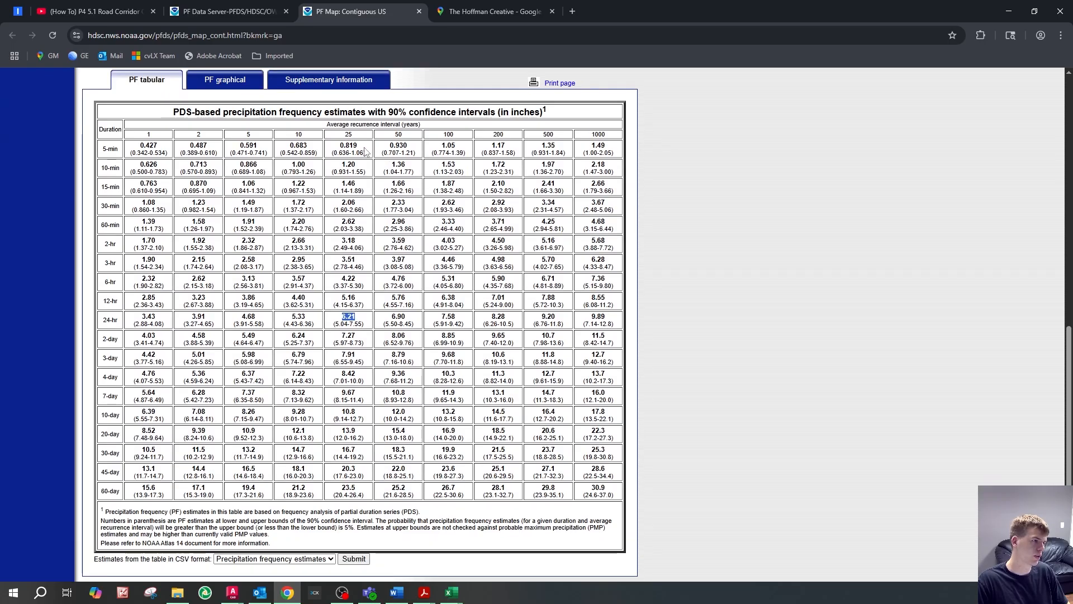
double_click(351, 136)
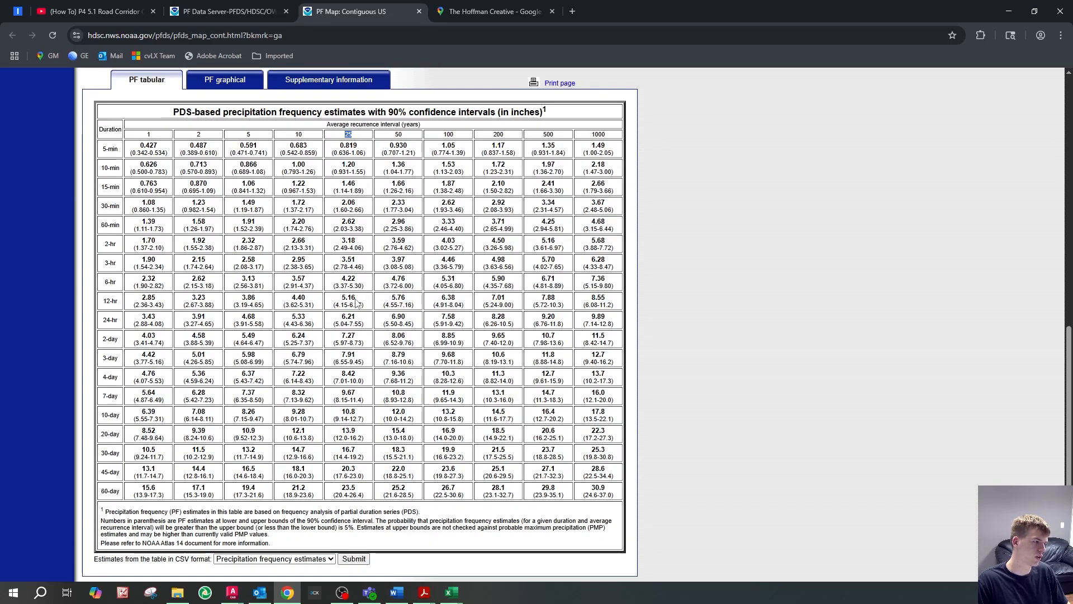
double_click(350, 317)
left_click_drag(626, 15, 1072, 392)
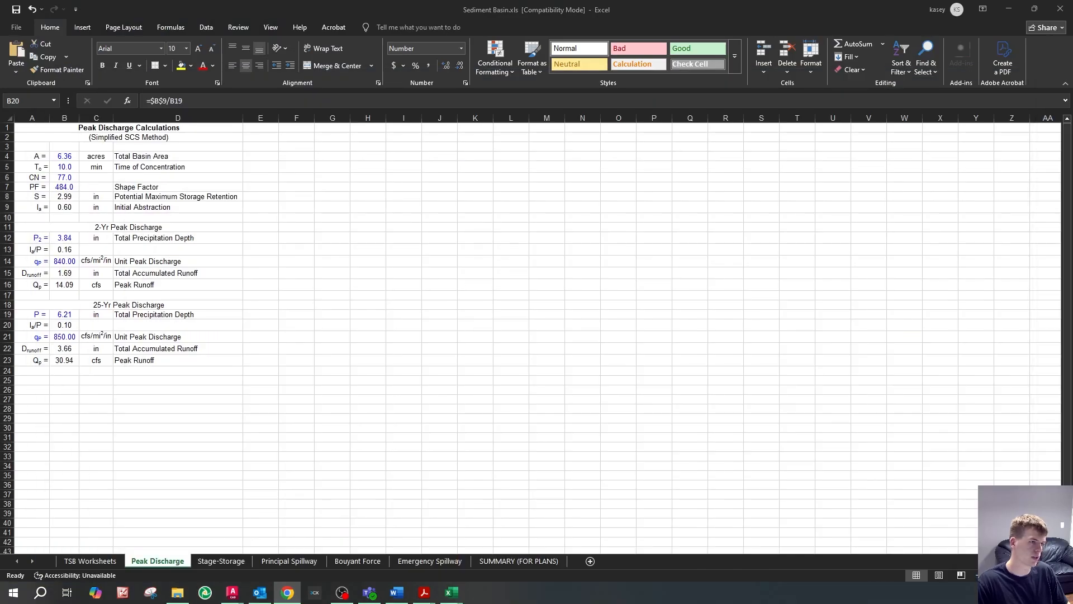
left_click(64, 314)
scroll(221, 326, "down", 1)
scroll(201, 320, "up", 1)
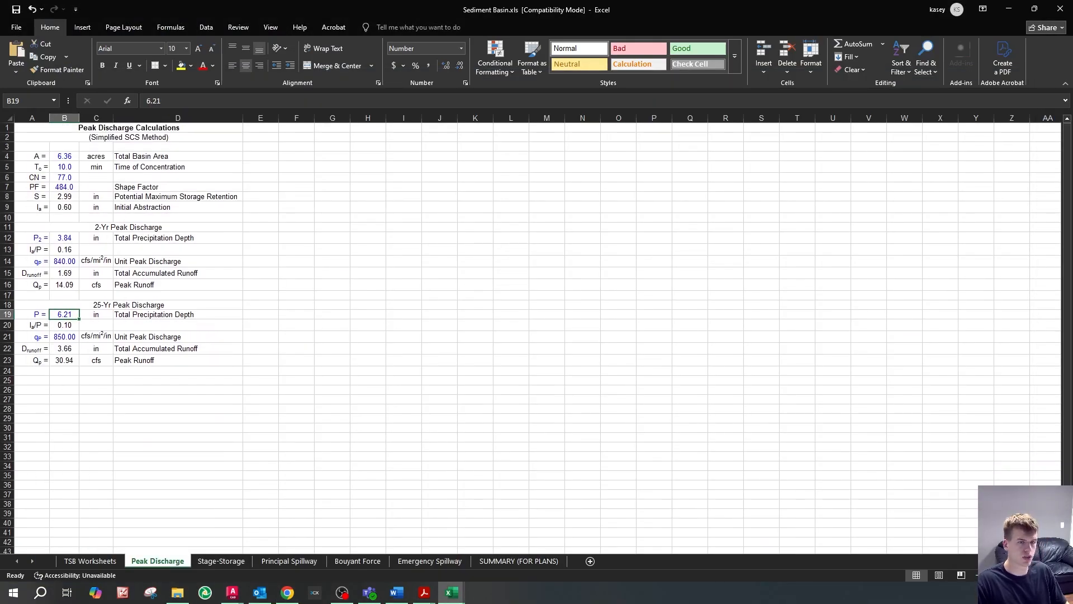
- Look up the NOAA 2-year, 24-hour depth and set the 2-year total precipitation depth to 3.91 in
key("alt+Tab")
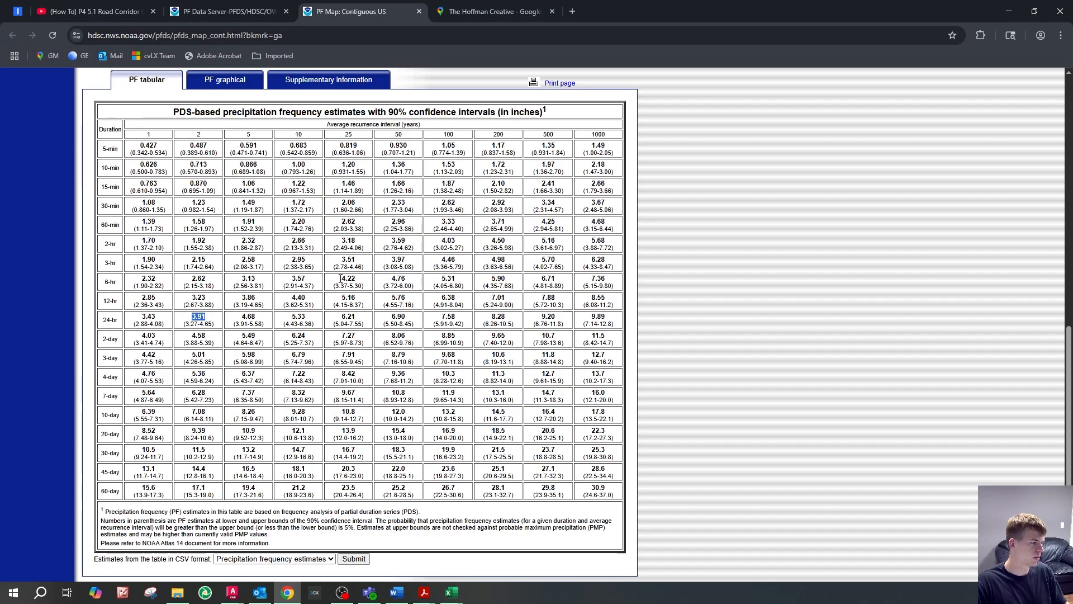
key("alt+Tab")
left_click(64, 237)
type("3.91")
key("Return")
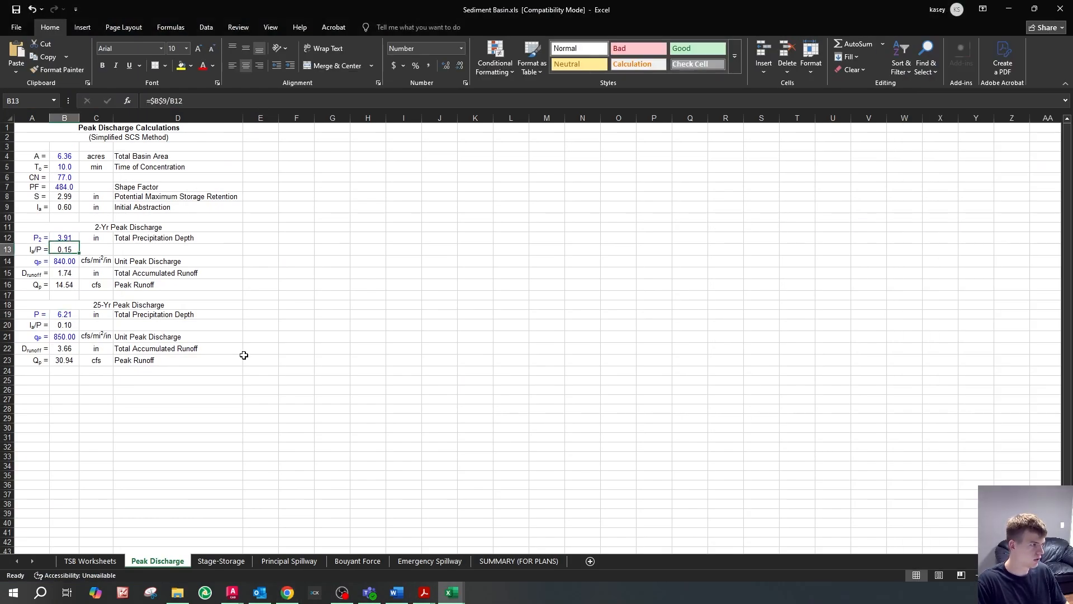
- Set the disturbed area draining to the basin on the temporary sediment basin design data sheet to 6.36 acres
left_click(221, 561)
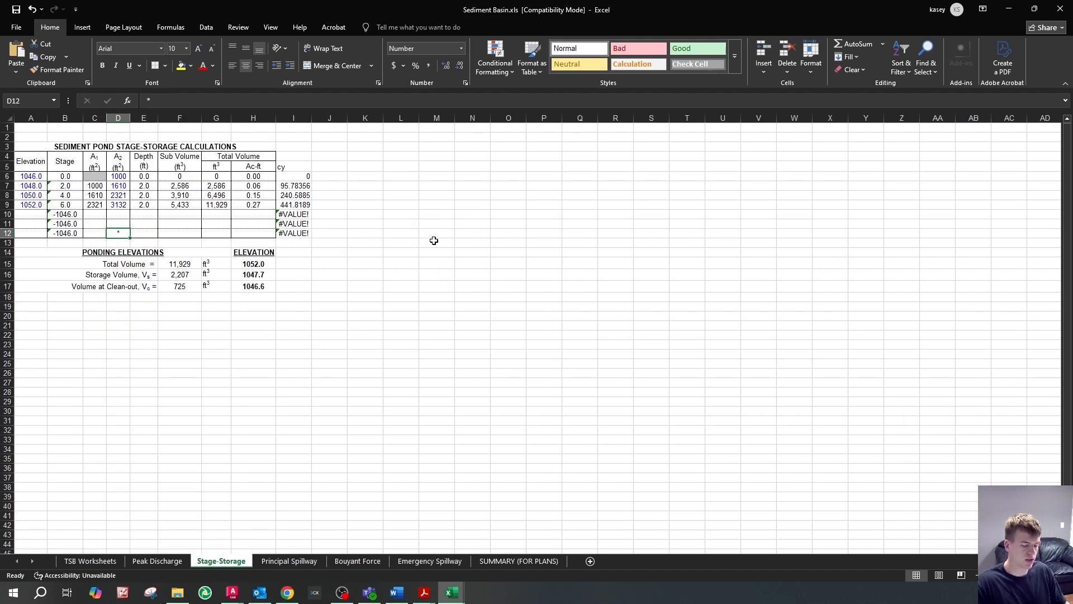
left_click(90, 561)
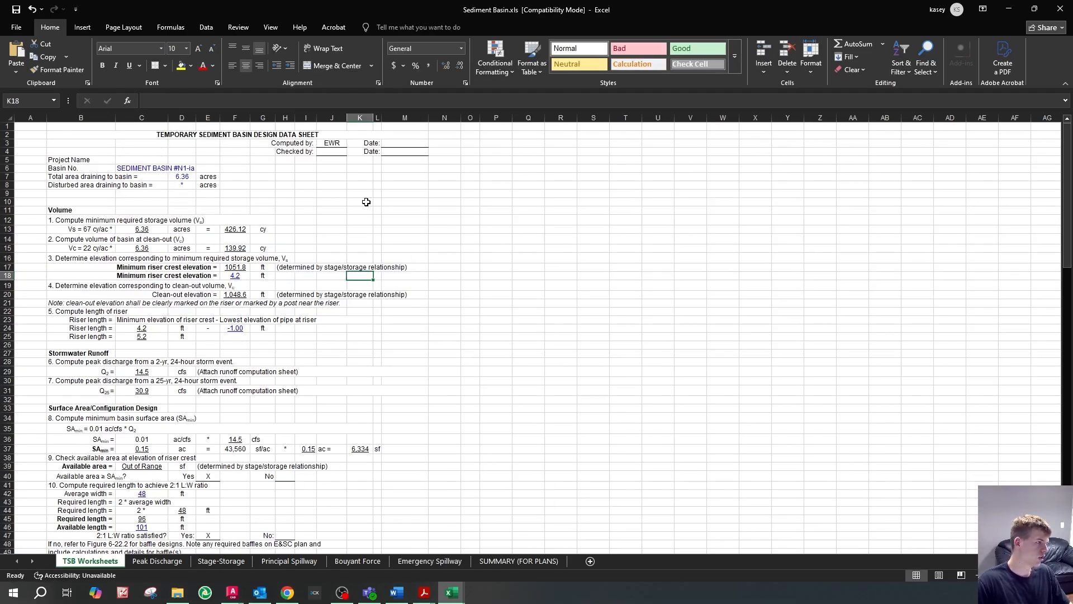
left_click(106, 178)
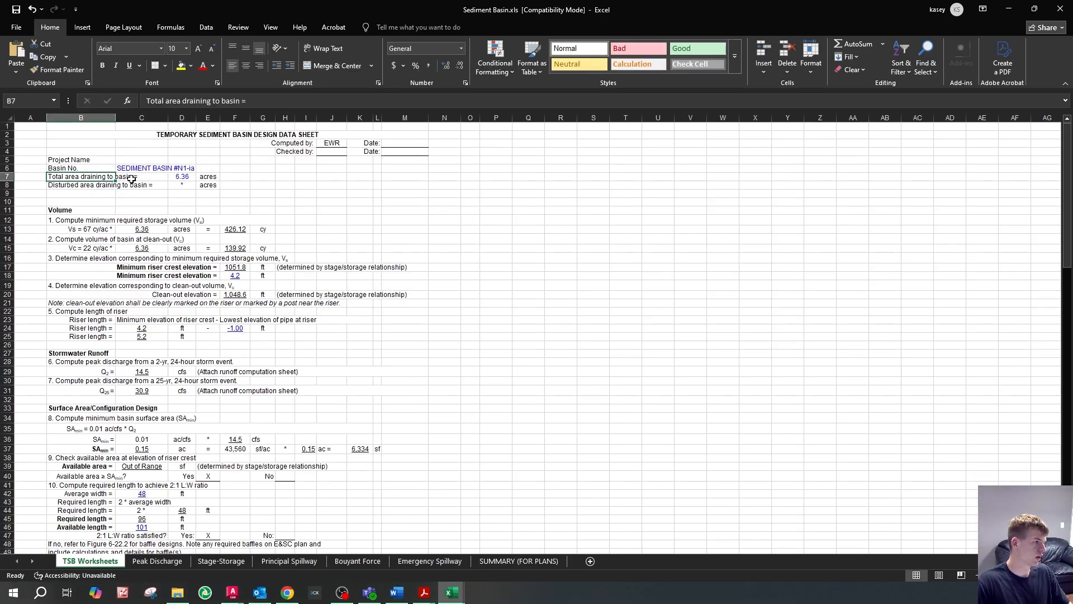
left_click(183, 176)
left_click(188, 186)
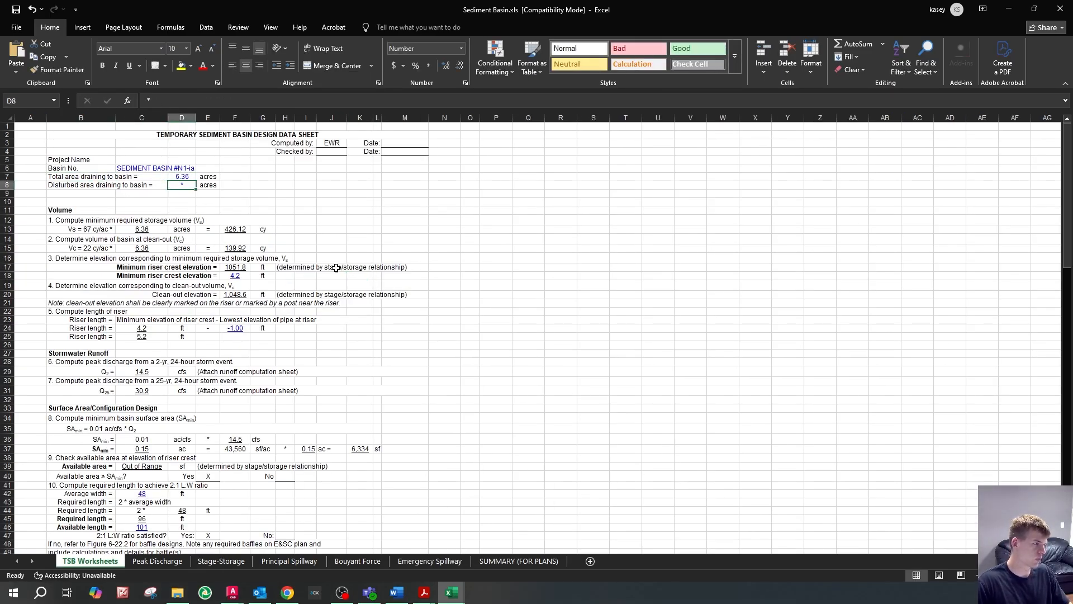
type("6.36")
key("Tab")
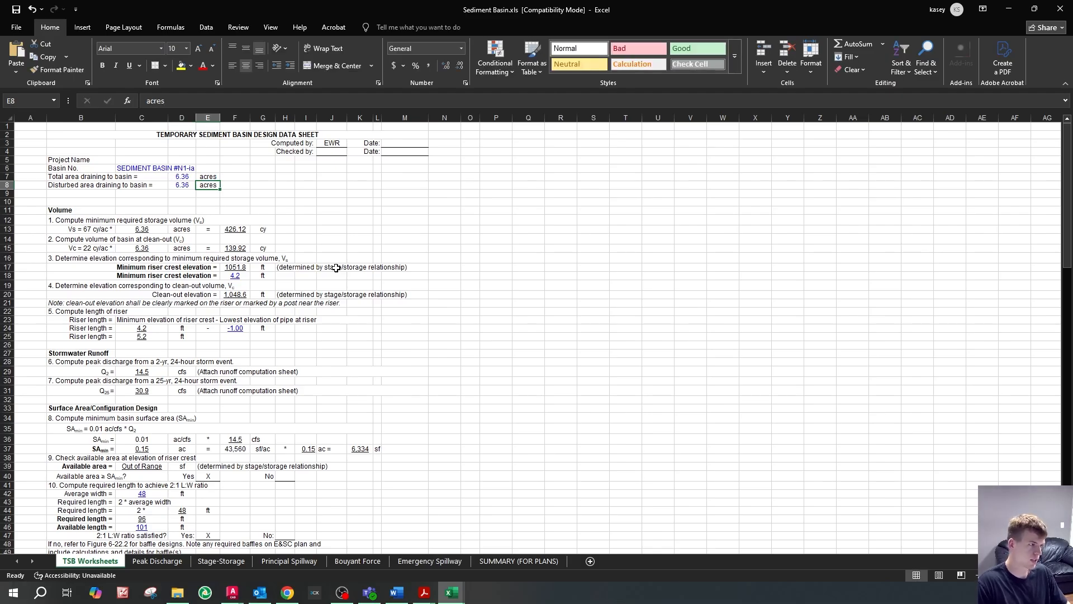
left_click(199, 186)
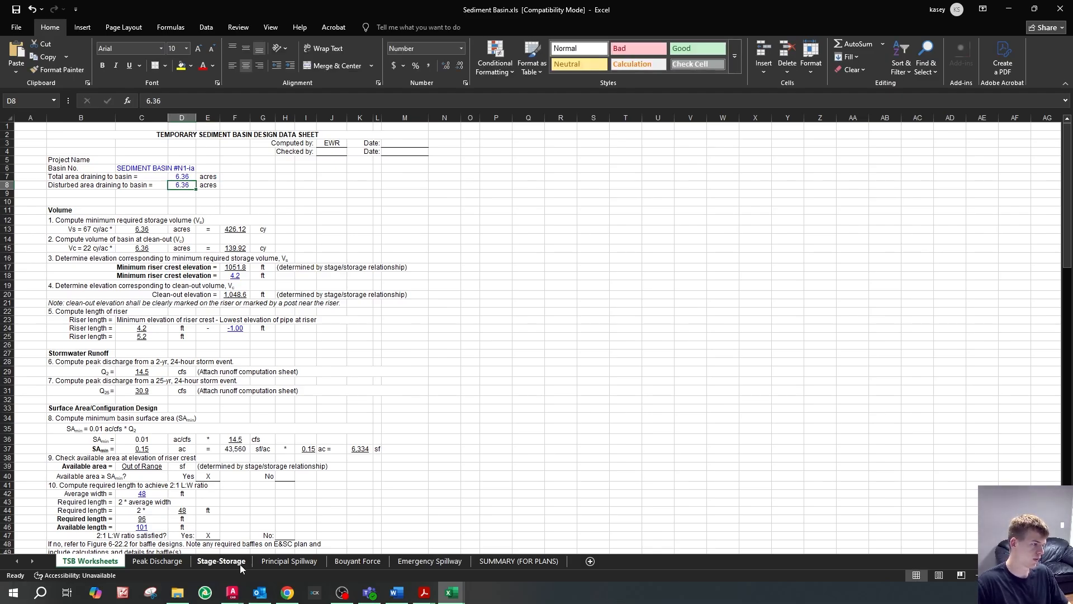
- Check the total, storage and clean-out volume formulas and the clean-out elevation formula on the stage-storage sheet
left_click(226, 562)
left_click(253, 278)
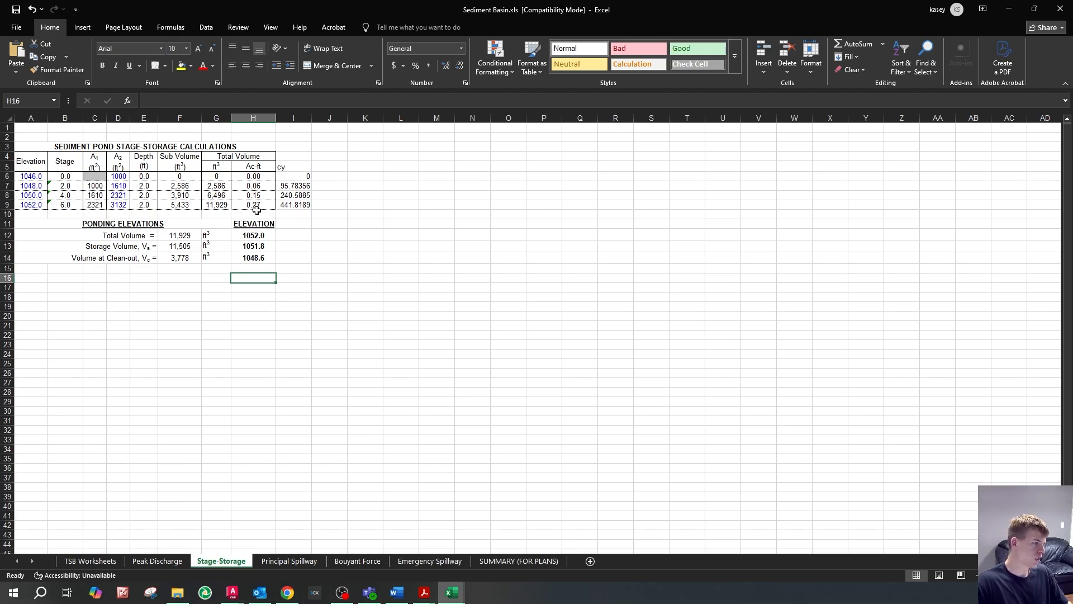
left_click(191, 238)
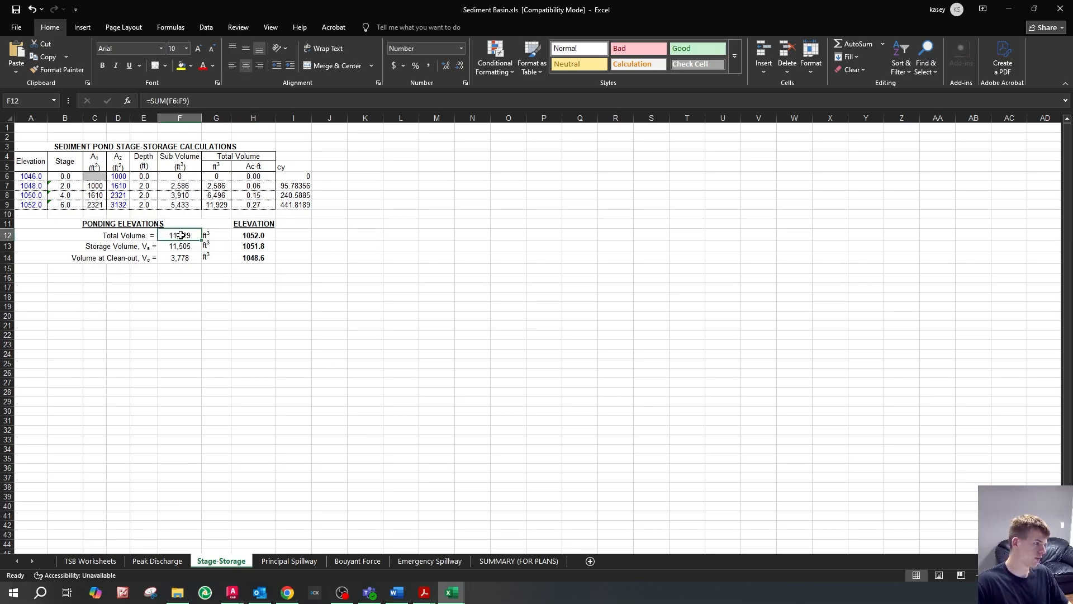
left_click(183, 249)
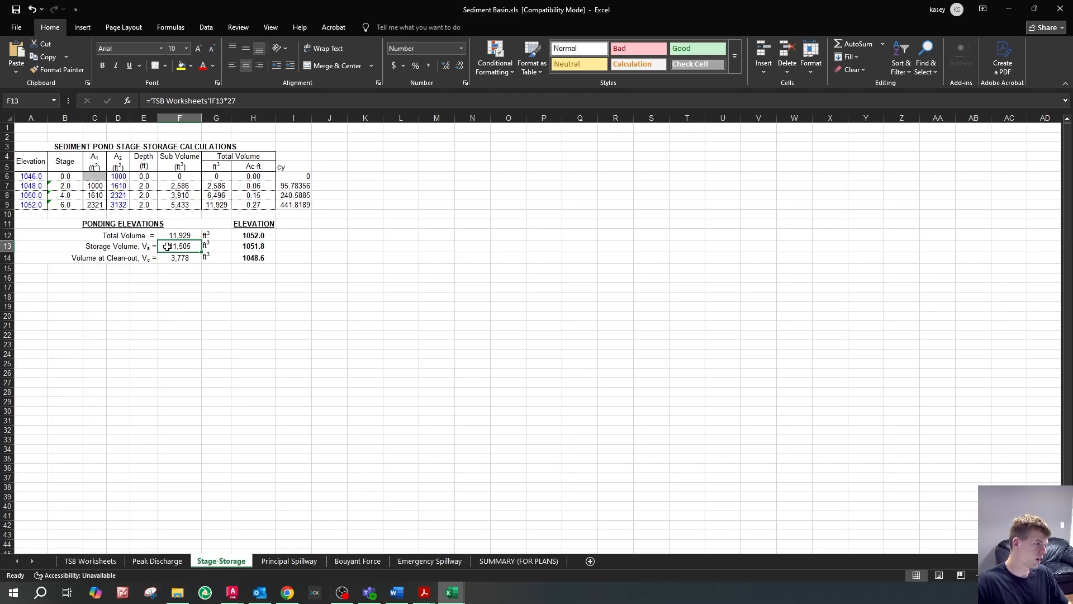
left_click(193, 260)
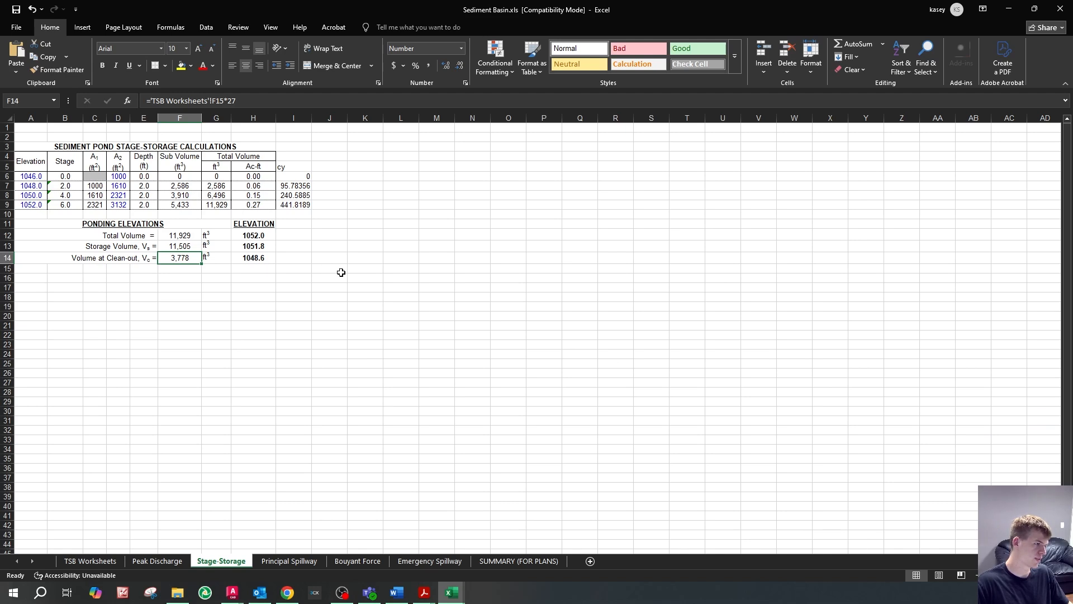
left_click(250, 265)
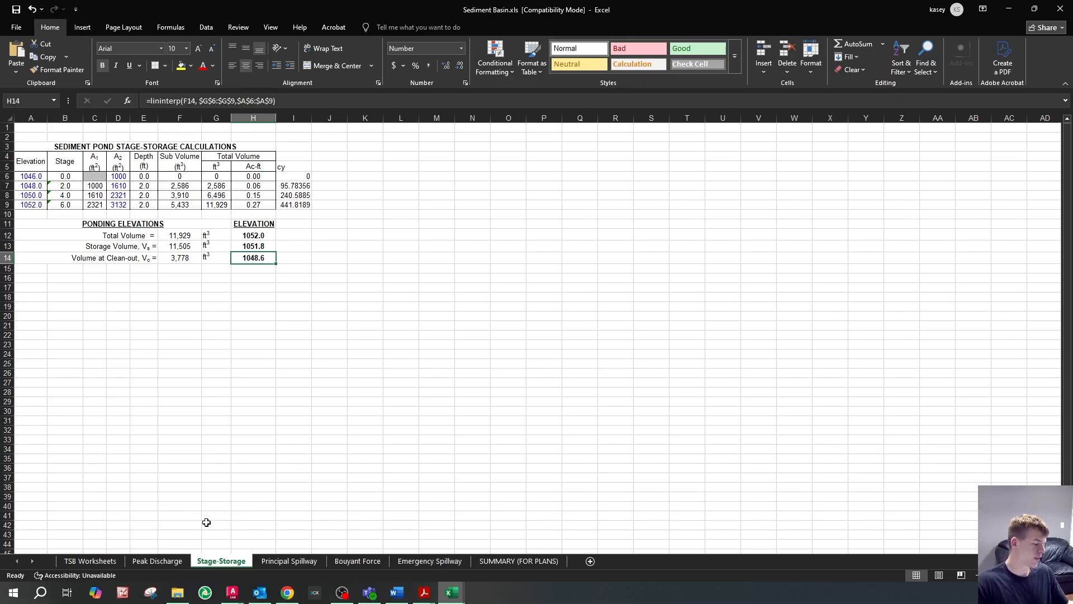
- Review the peak discharge calculations against the design data sheet and the NOAA precipitation source page
left_click(165, 562)
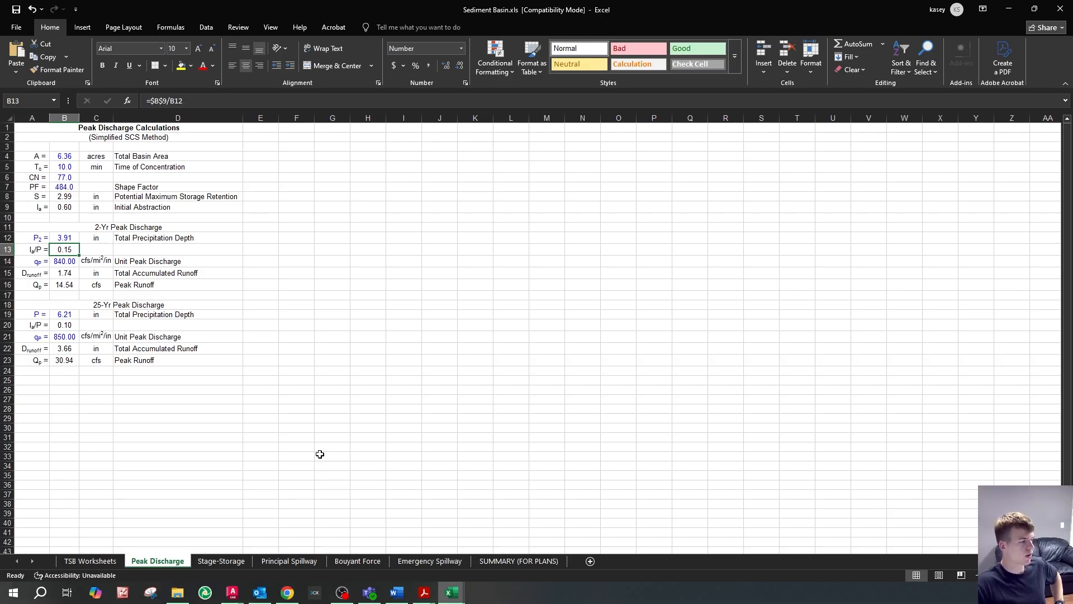
left_click(90, 561)
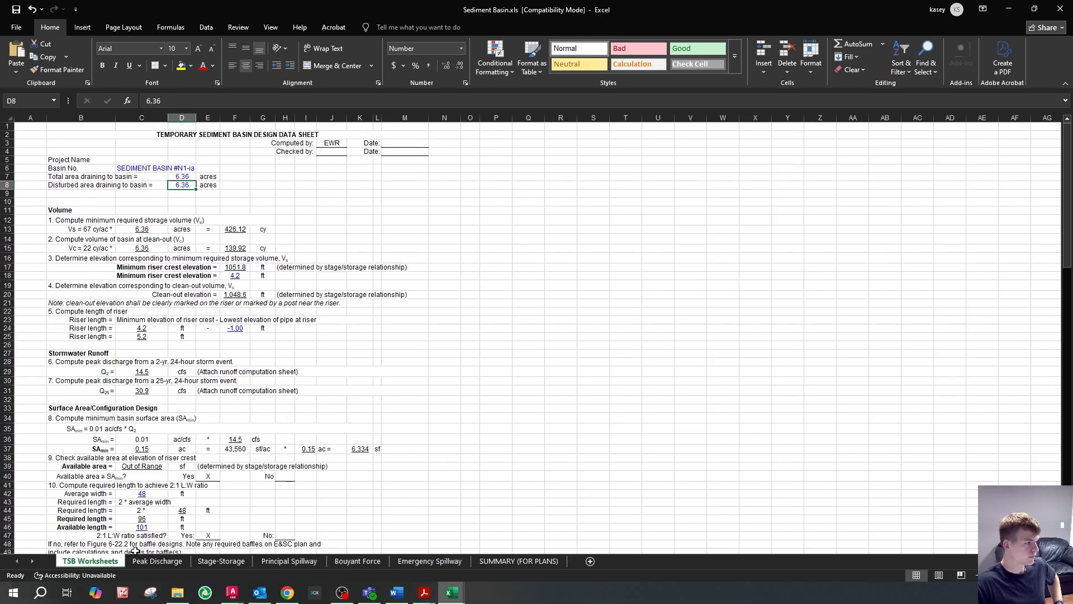
left_click(156, 561)
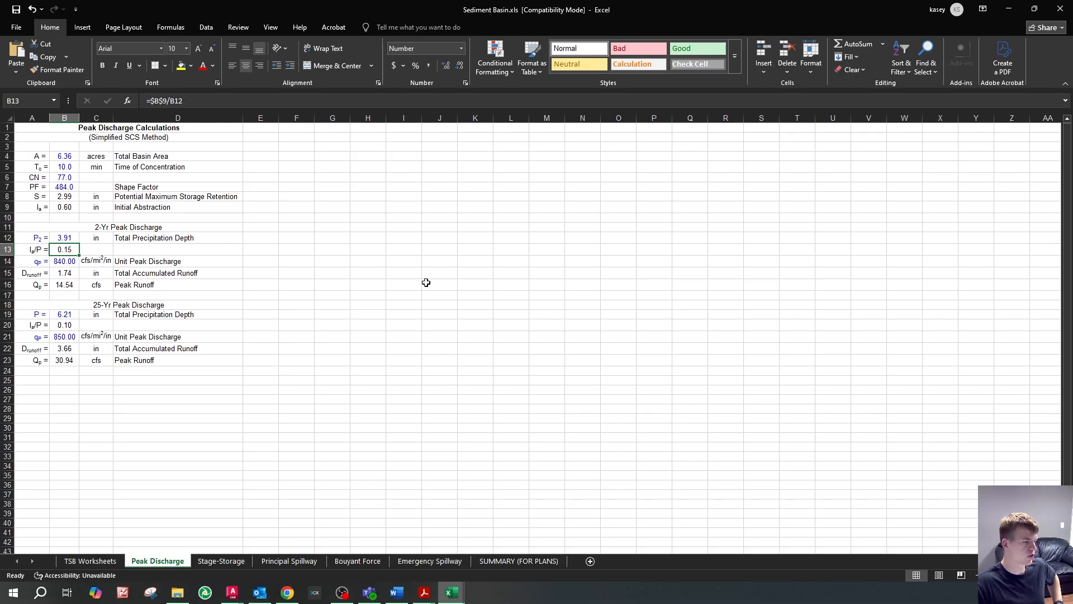
left_click_drag(1072, 240, 605, 24)
scroll(260, 139, "up", 10)
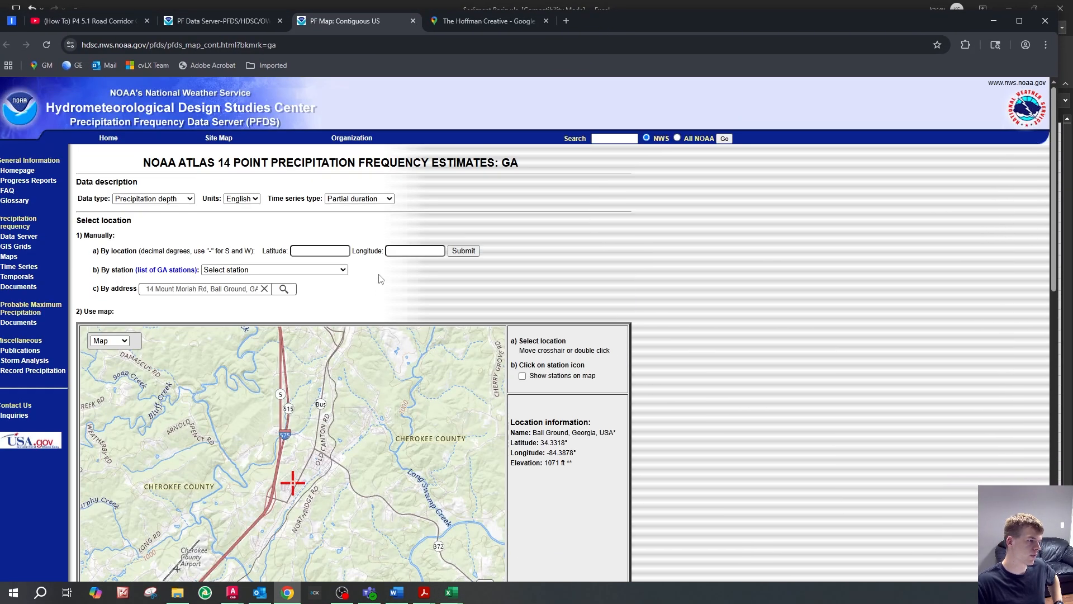
left_click_drag(691, 26, 1072, 168)
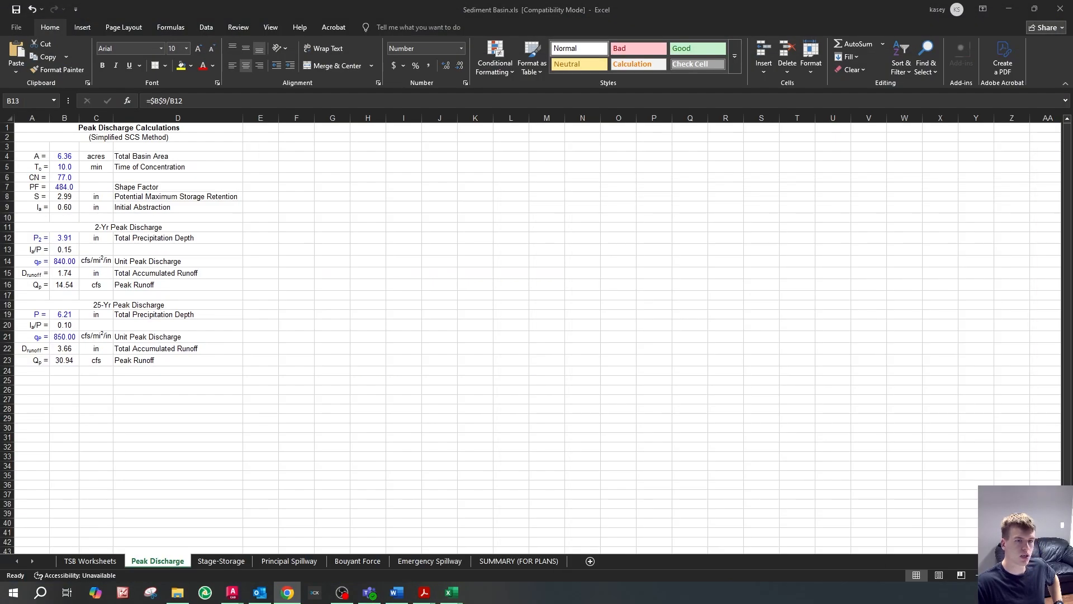
- Fill in the minimum riser crest elevation on the PDF temporary sediment basin design sheet as 1051.8'
left_click(299, 276)
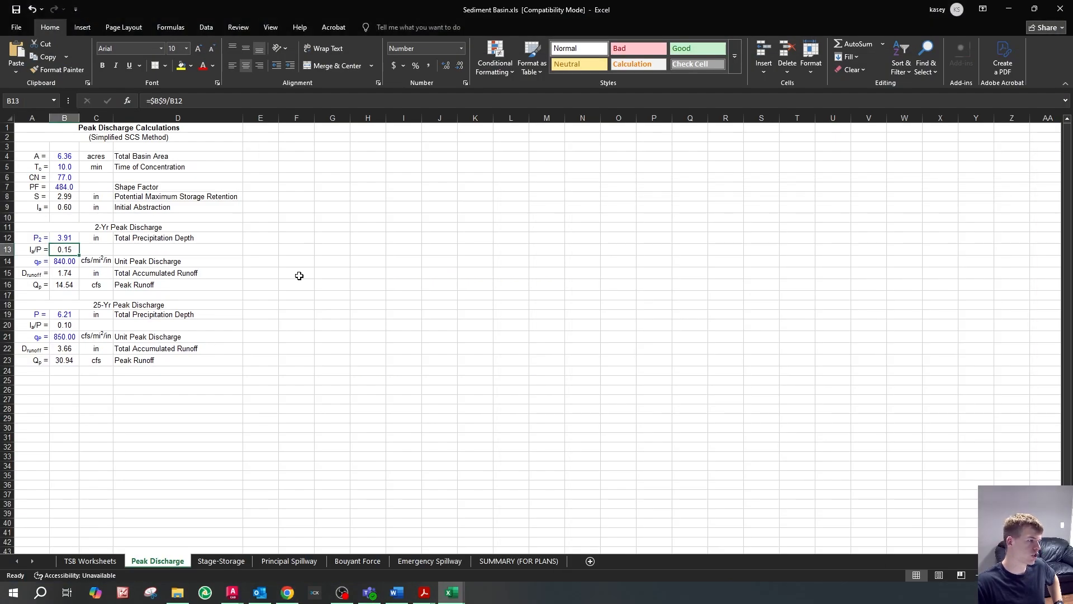
left_click(101, 563)
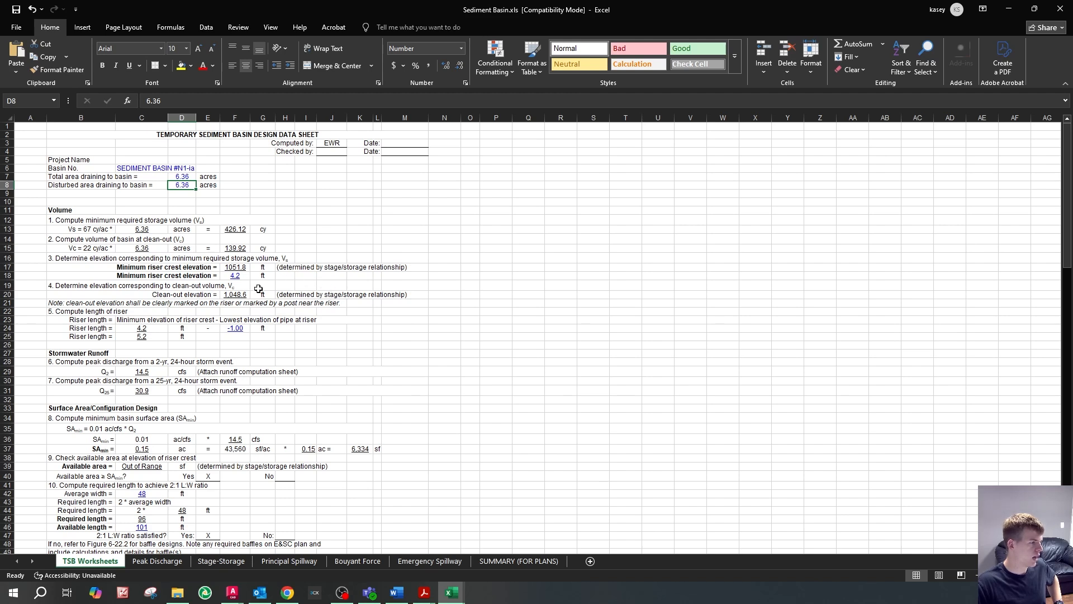
left_click(295, 284)
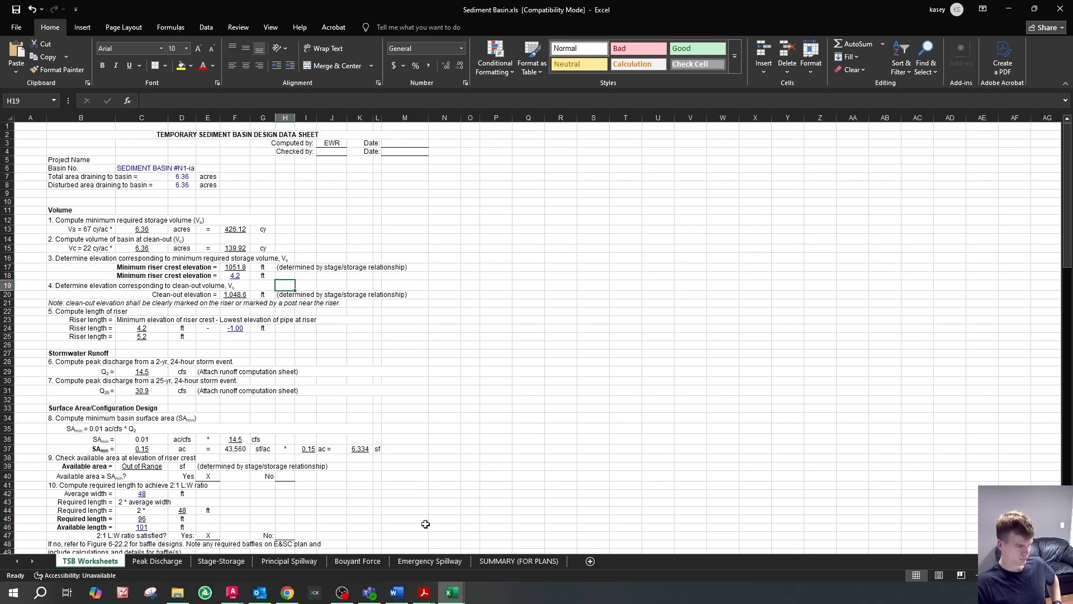
mouse_move(424, 593)
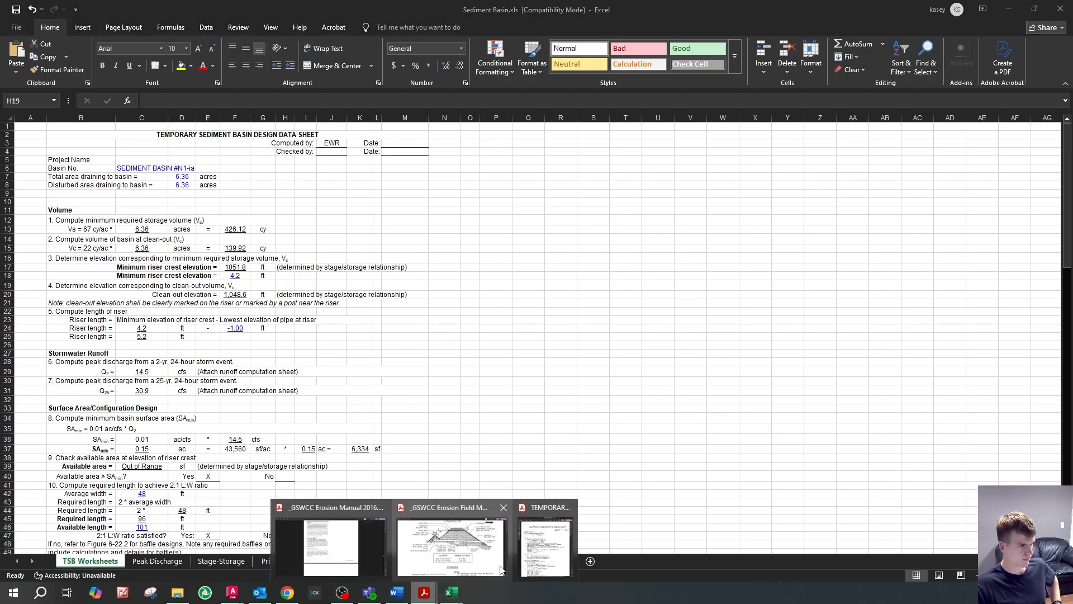
left_click(534, 550)
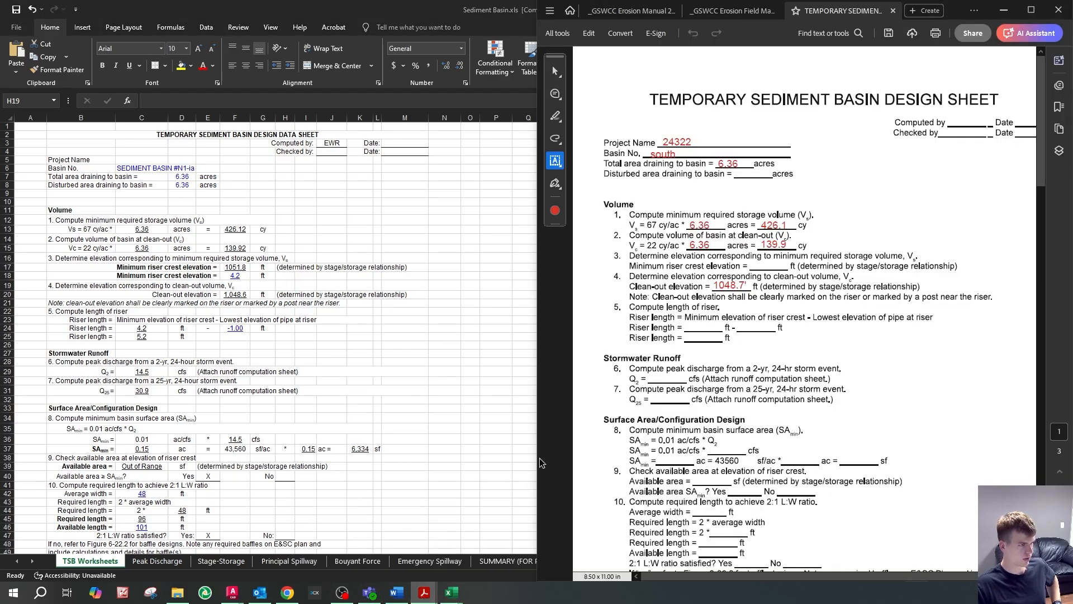
left_click(760, 264)
type("10")
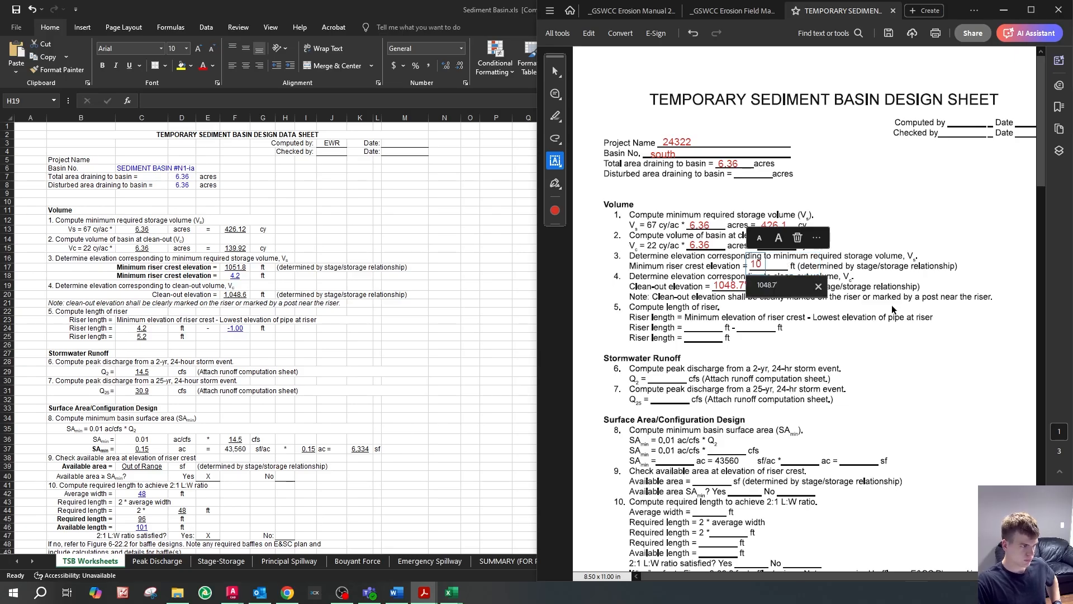
type("51.8'")
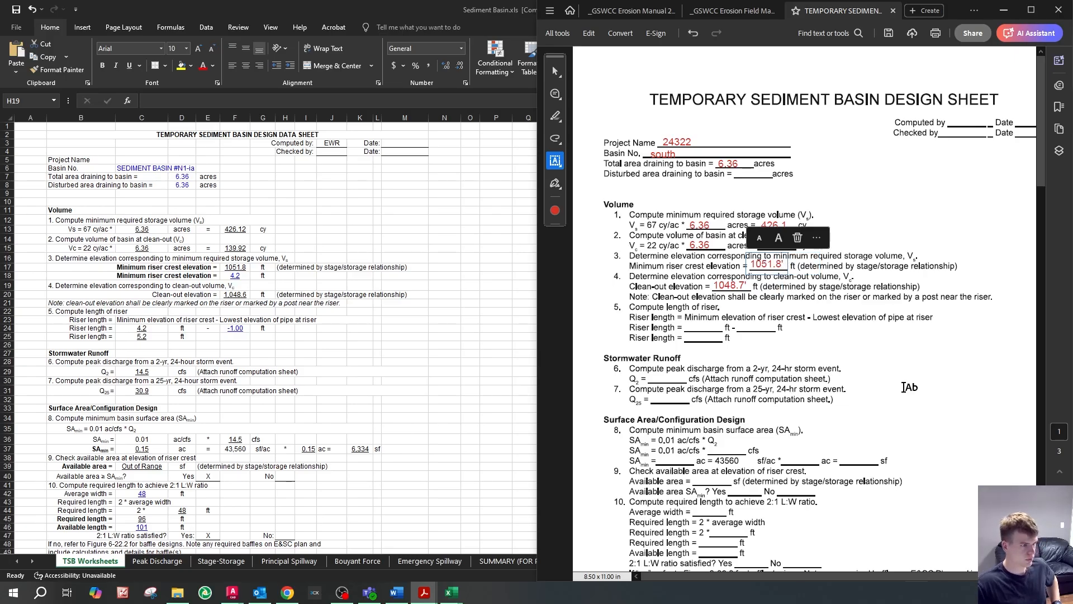
key("Escape")
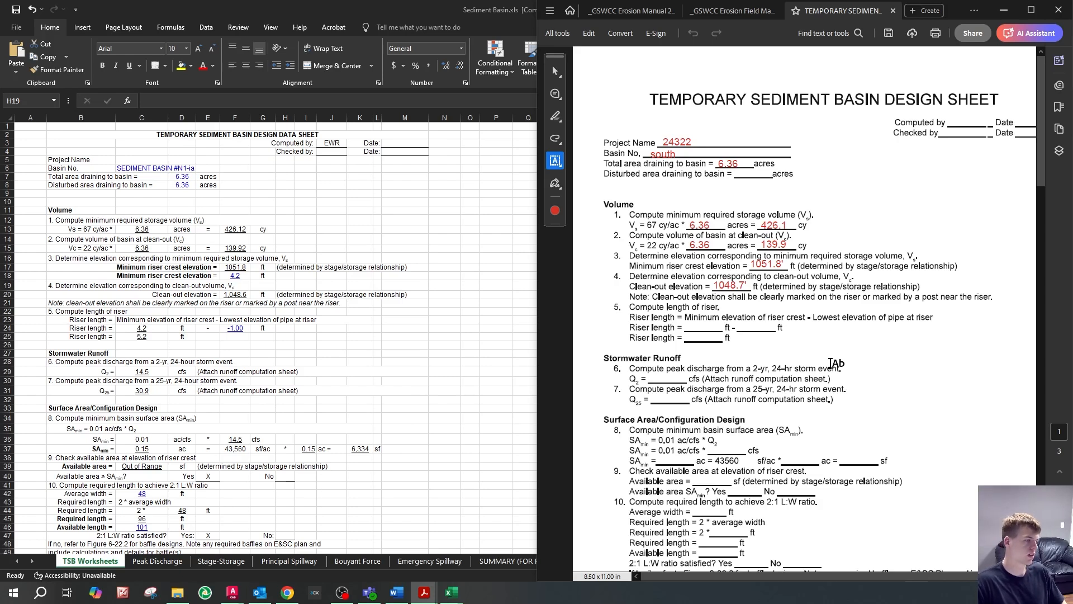
- Check the peak discharge cells on the TSB Worksheets sheet and fill in the PDF's 2-year, 24-hour peak discharge Q2 as 14.5 cfs
scroll(730, 350, "down", 3)
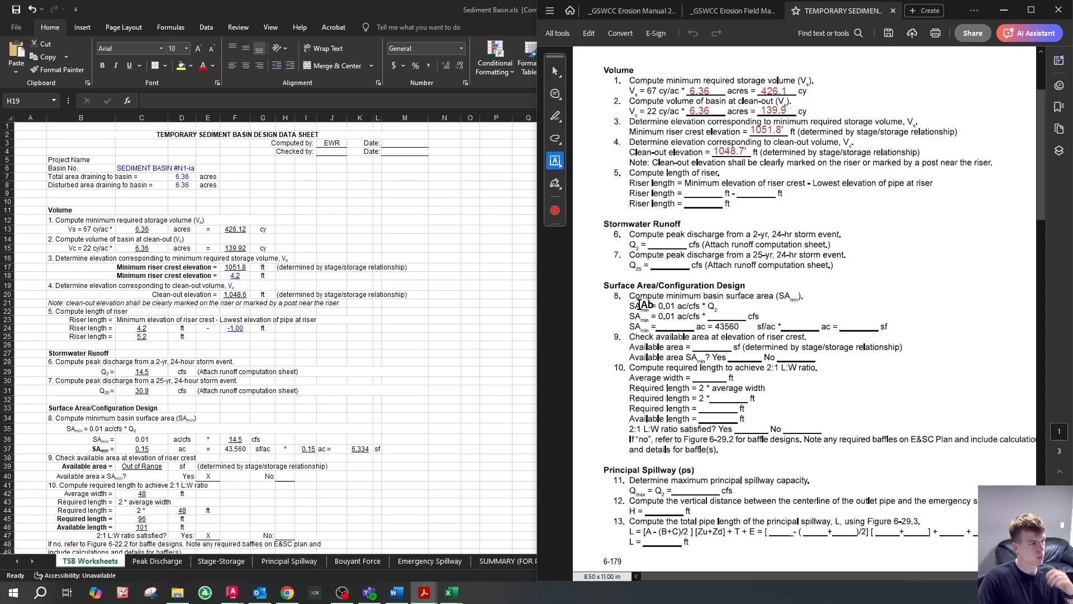
scroll(347, 318, "down", 1)
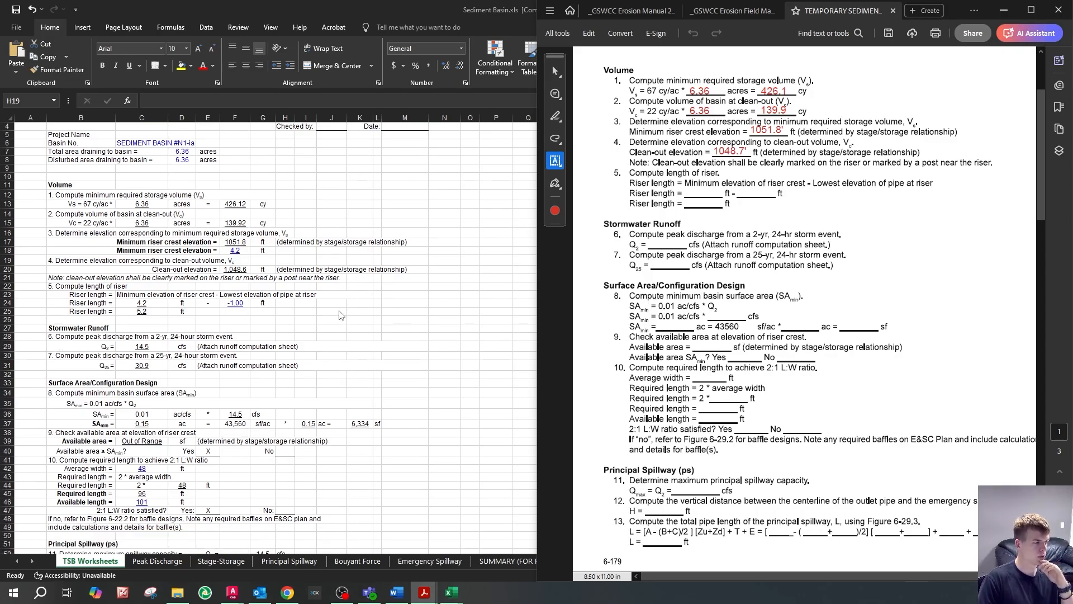
scroll(335, 306, "down", 1)
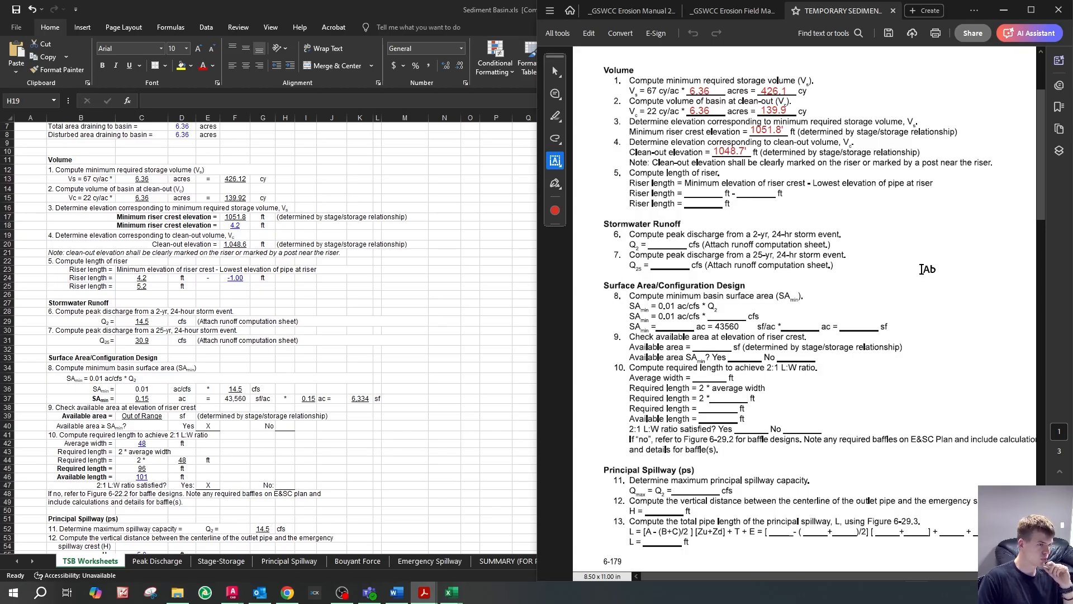
left_click(335, 288)
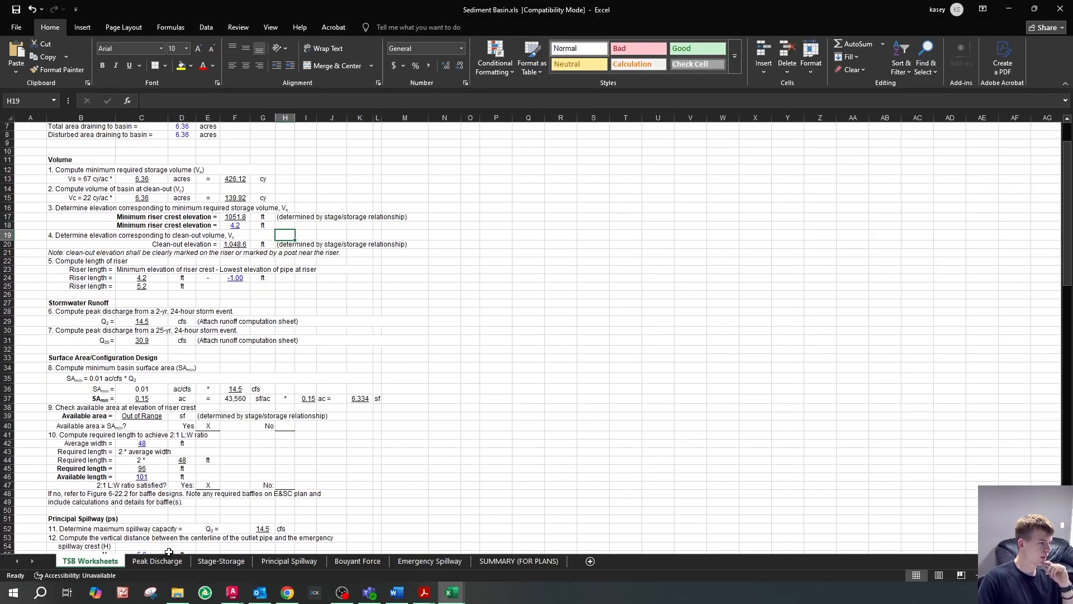
left_click(141, 322)
left_click(142, 341)
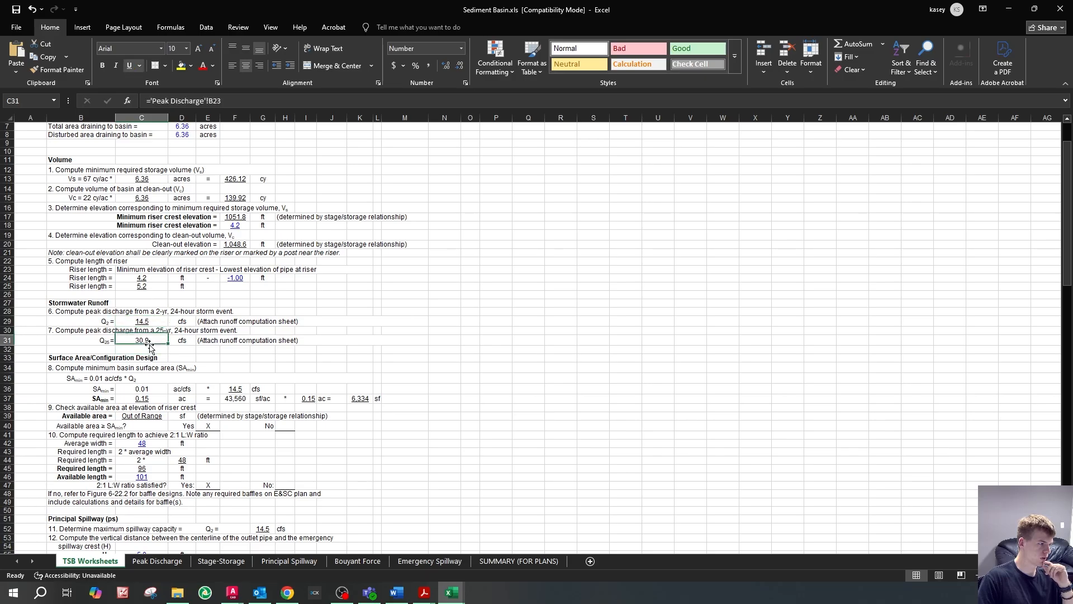
mouse_move(425, 593)
left_click(553, 534)
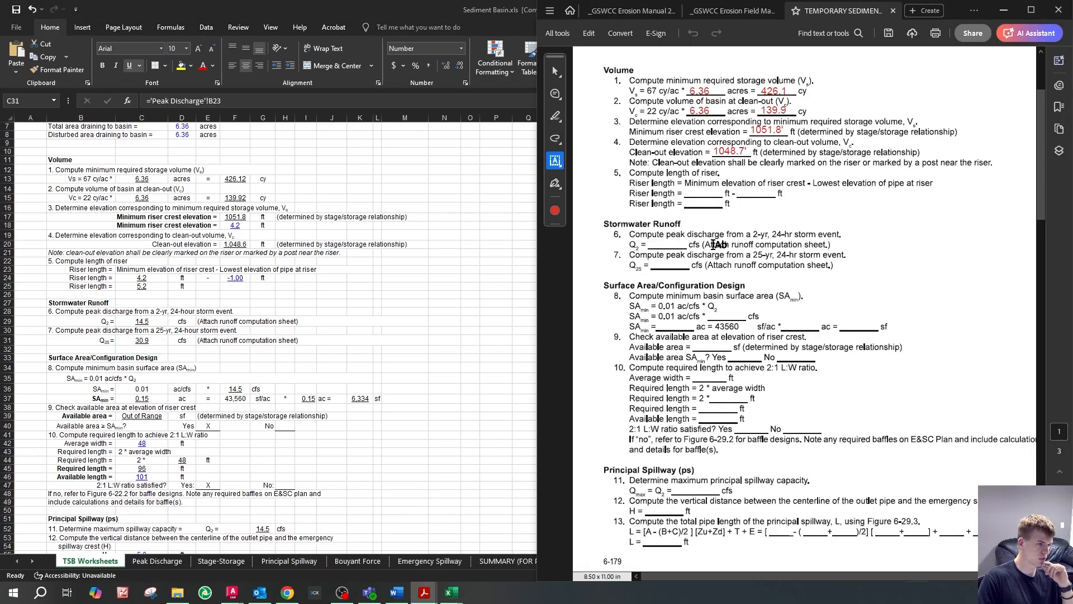
left_click(655, 242)
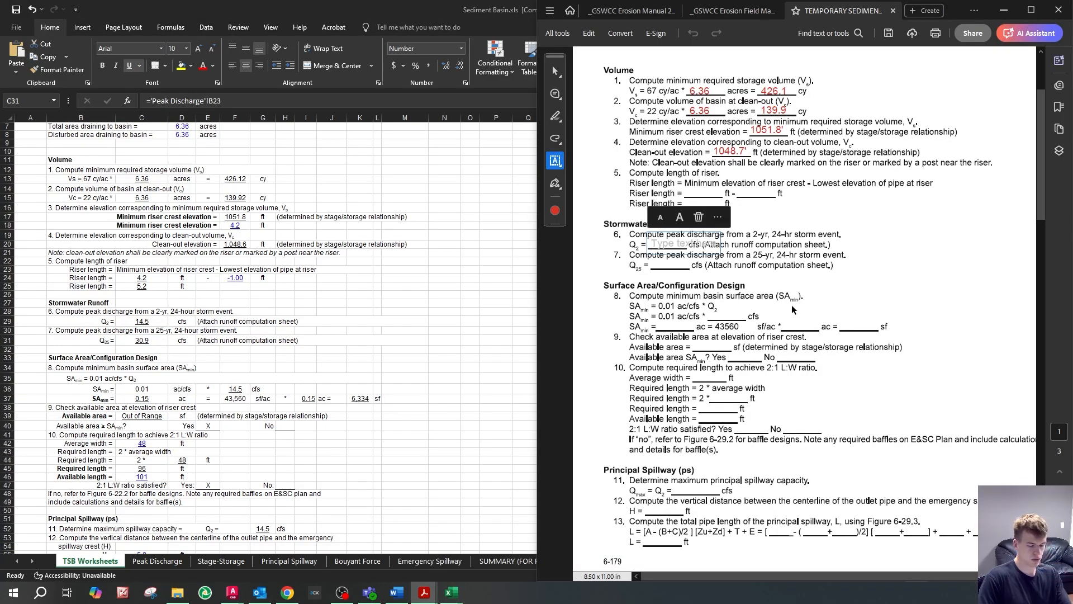
type("14.5")
key("Escape")
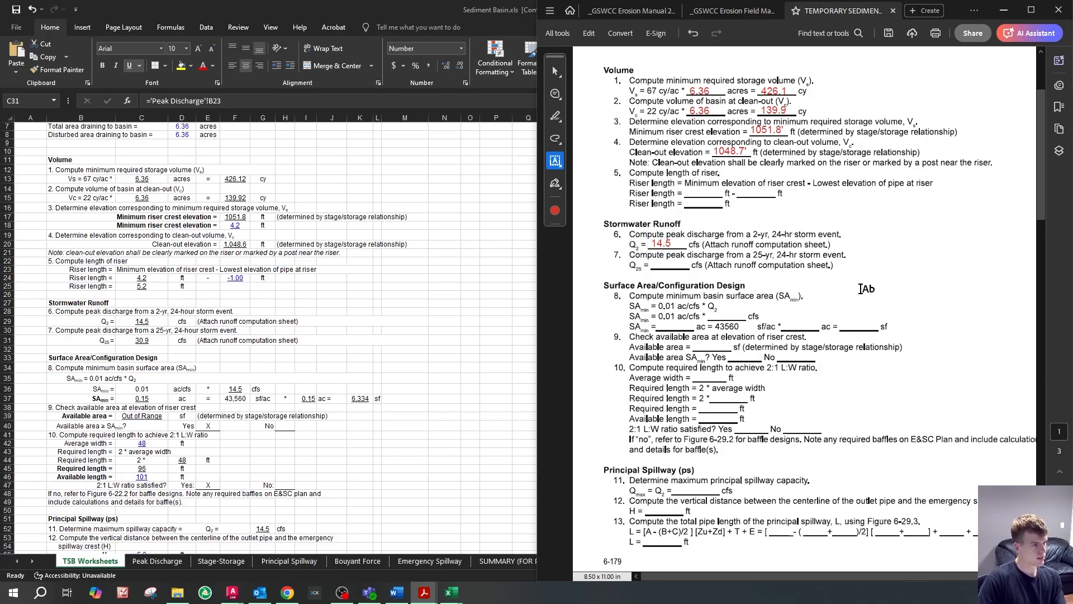
- Fill in the 25-year, 24-hour peak discharge Q25 on the PDF design sheet as 30.9 cfs
left_click(653, 264)
type("30.9")
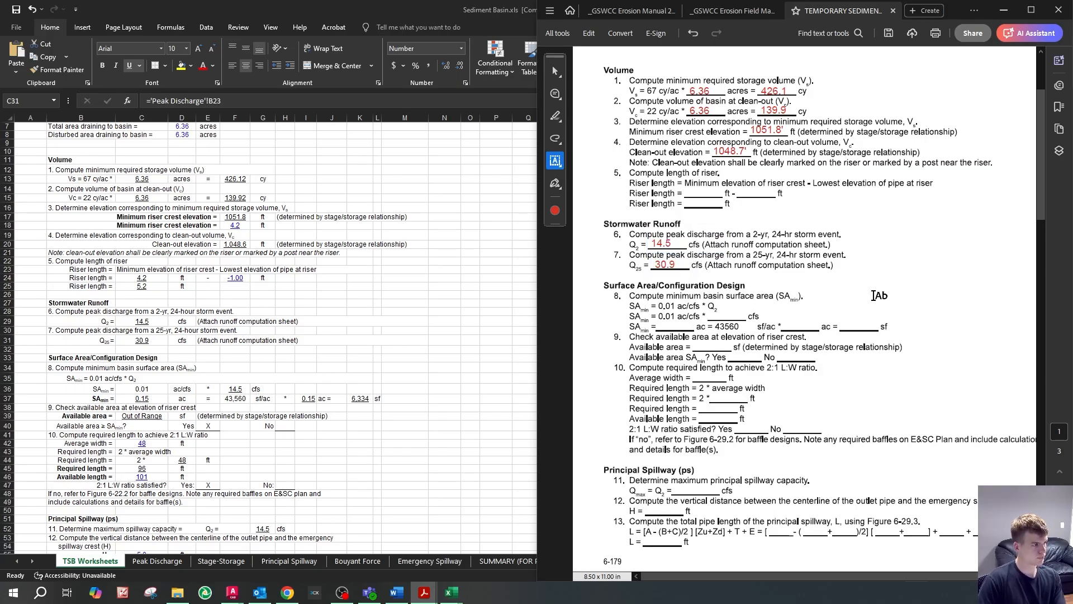
key("Escape")
- Examine the surface area and 2:1 length-to-width section of the TSB Worksheets sheet, including the average width entry
scroll(844, 280, "down", 1)
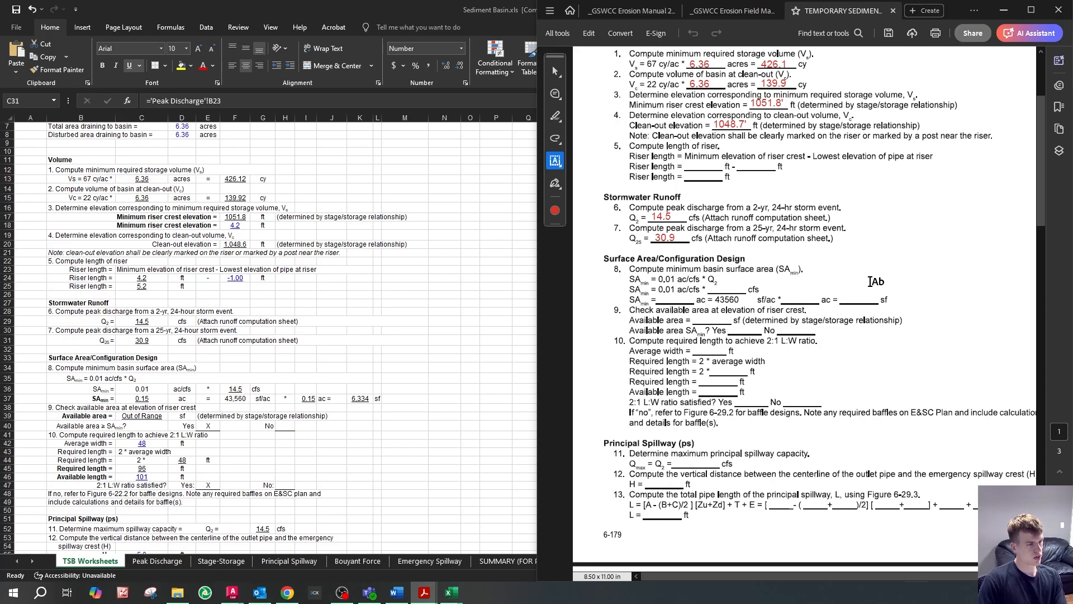
scroll(442, 327, "down", 1)
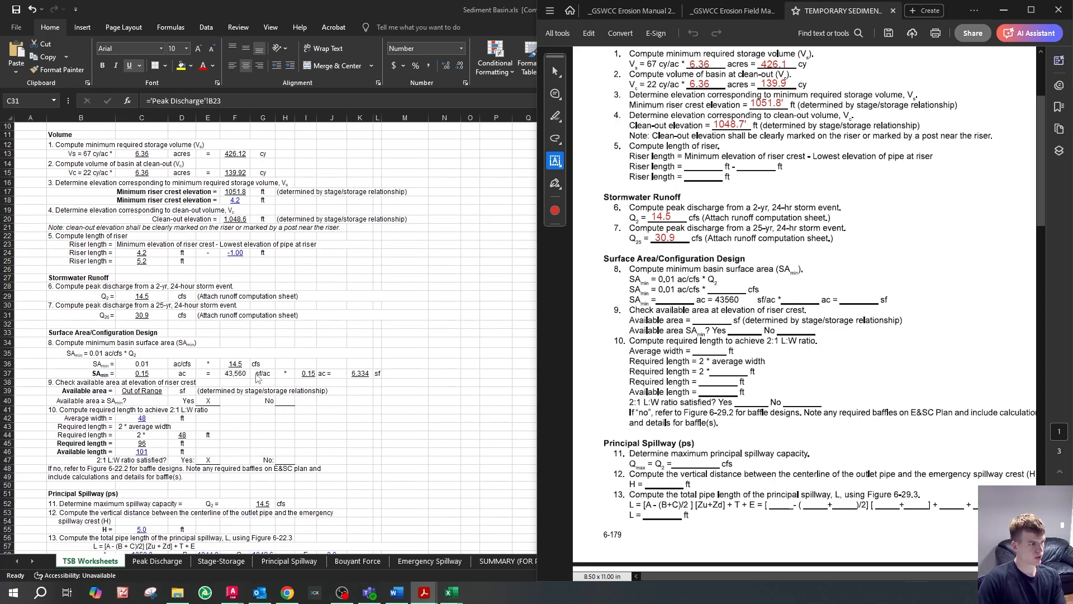
scroll(283, 363, "down", 1)
scroll(284, 362, "down", 1)
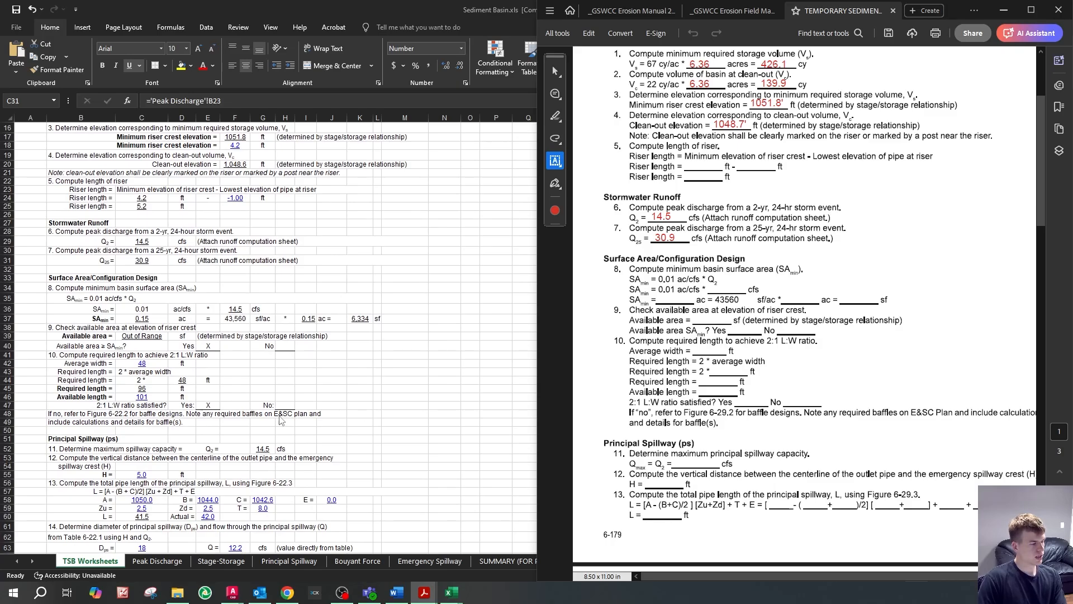
key("super+Up")
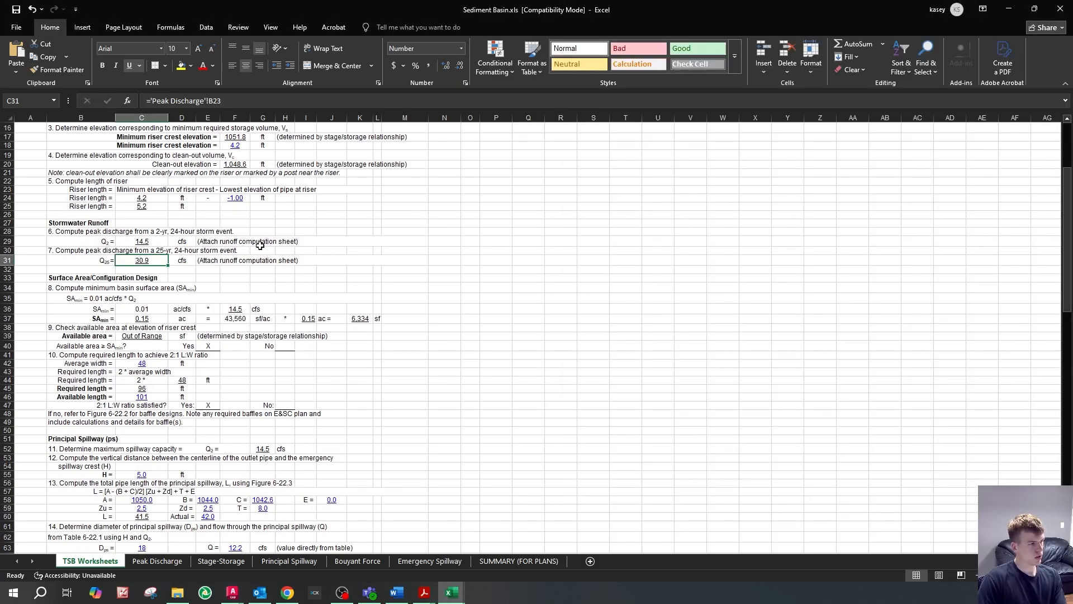
left_click(151, 363)
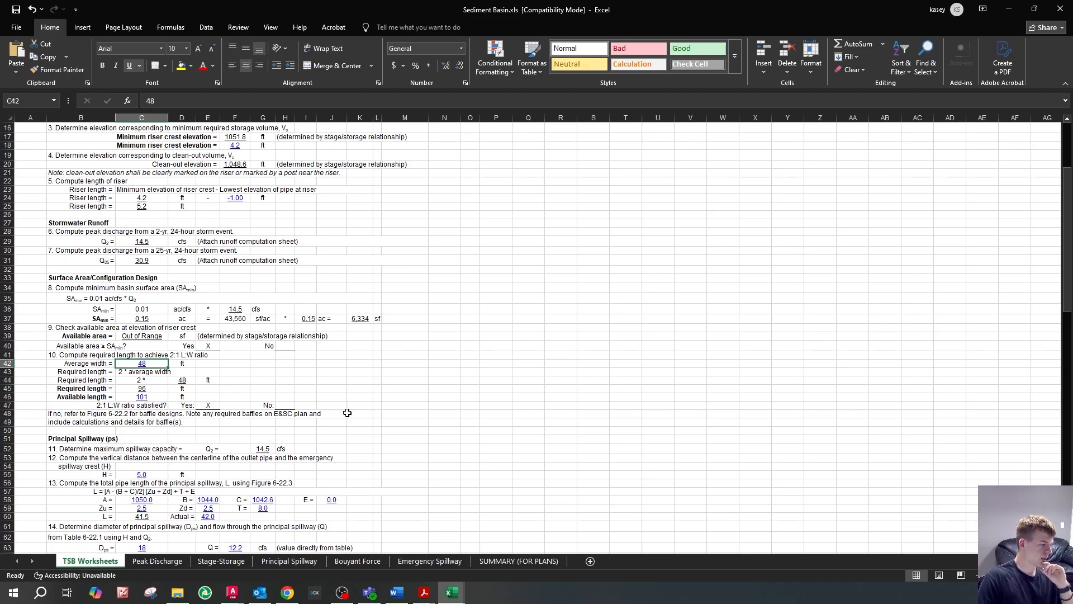
- Switch to the Civil 3D erosion drawing and cancel the pending stage-storage contour selection
mouse_move(232, 592)
left_click(226, 552)
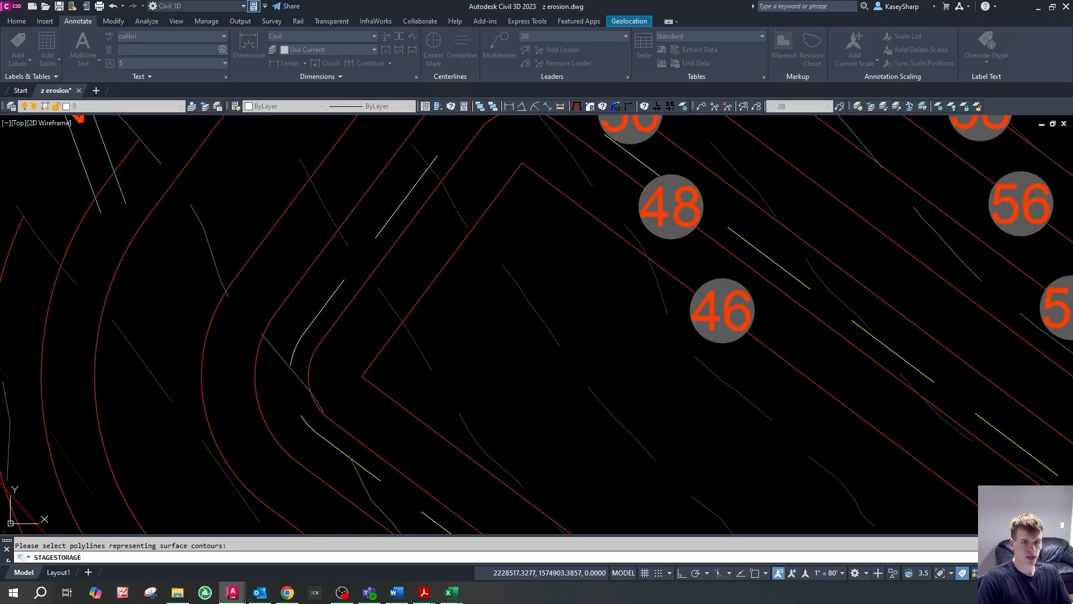
key("Escape")
key("Escape")
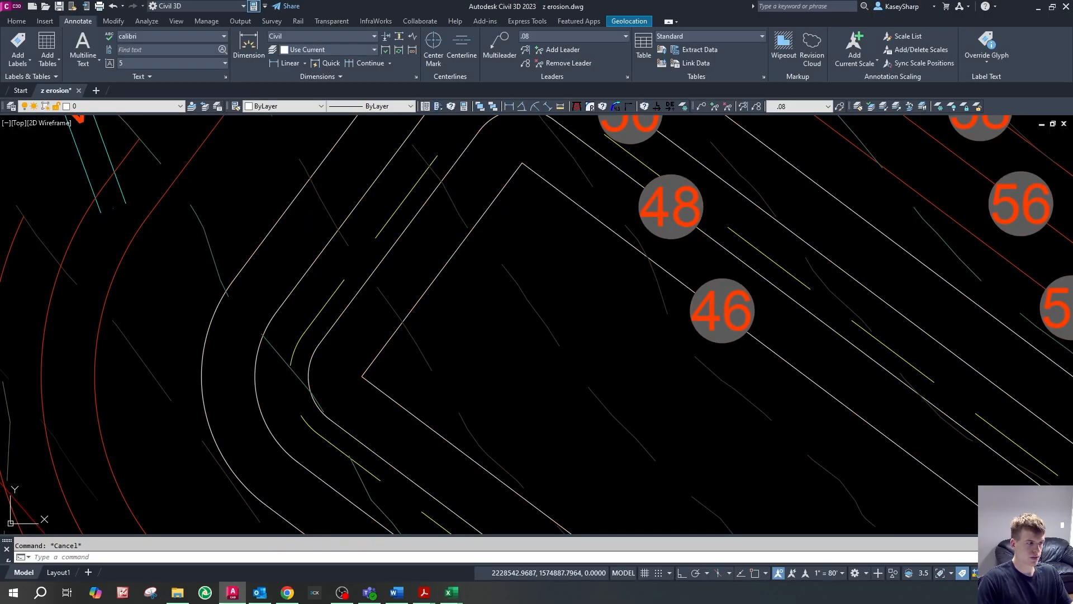
scroll(509, 296, "down", 2)
scroll(455, 247, "down", 4)
scroll(558, 311, "up", 2)
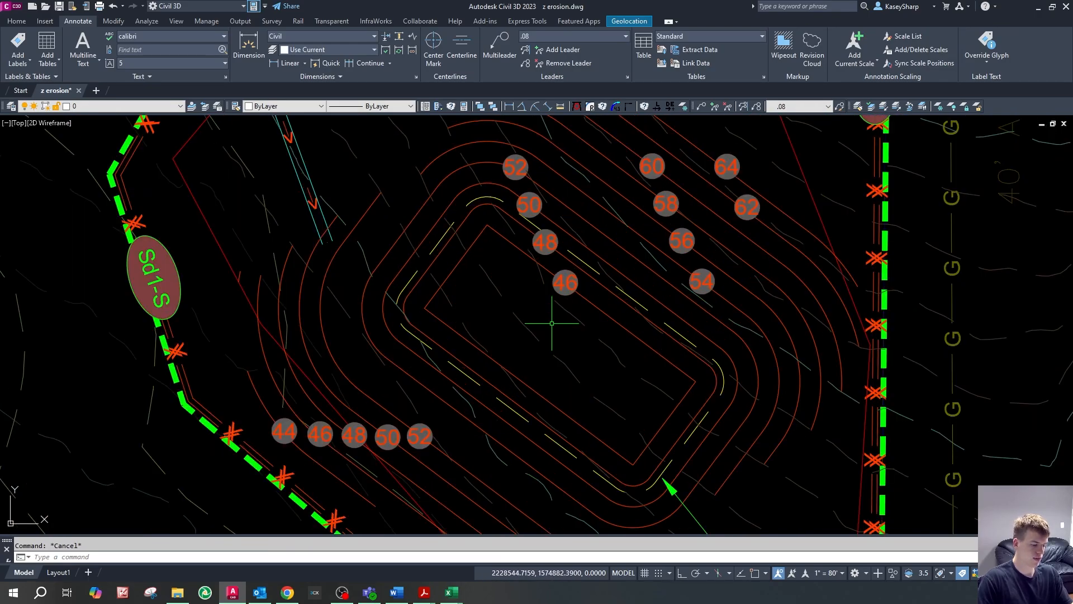
- Sketch a closed four-sided polyline just above the south basin and erase it again
scroll(600, 408, "down", 3)
type("pl")
key("Return")
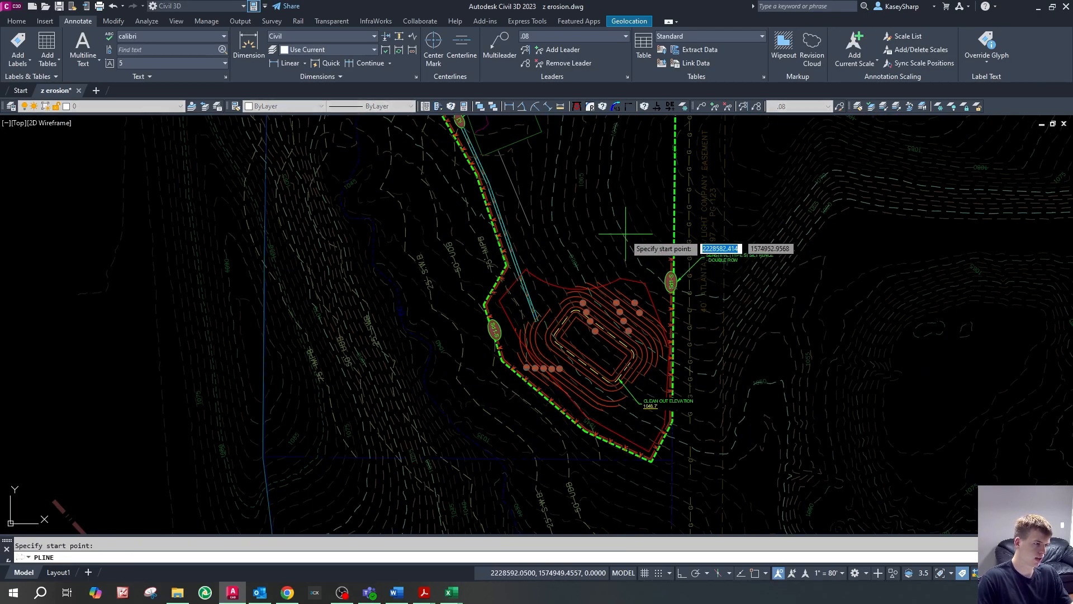
left_click(575, 229)
left_click(623, 175)
left_click(668, 261)
left_click(652, 277)
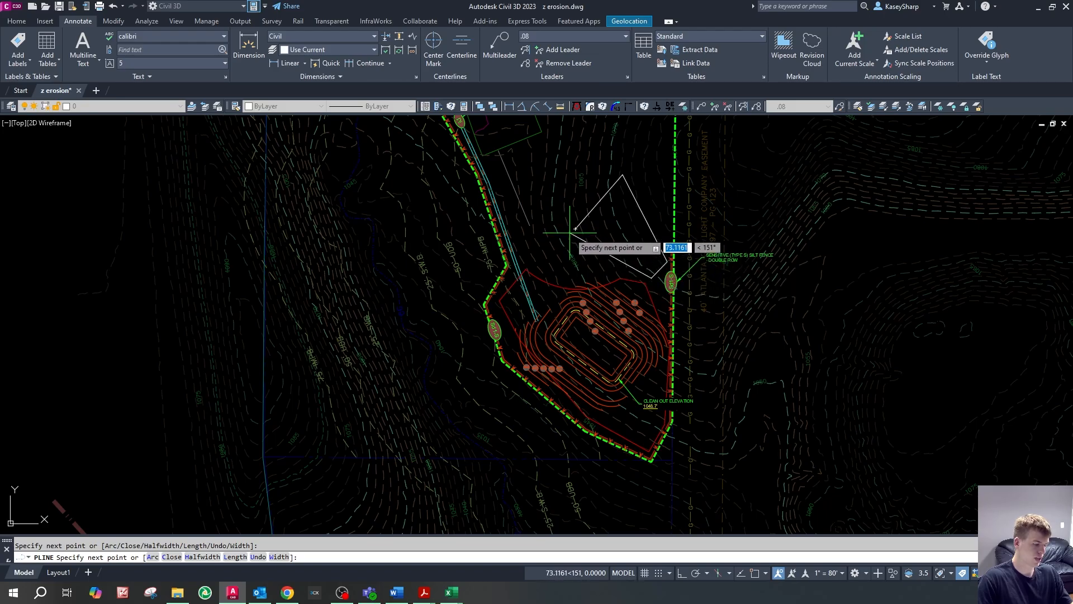
left_click(576, 229)
key("Return")
key("Return")
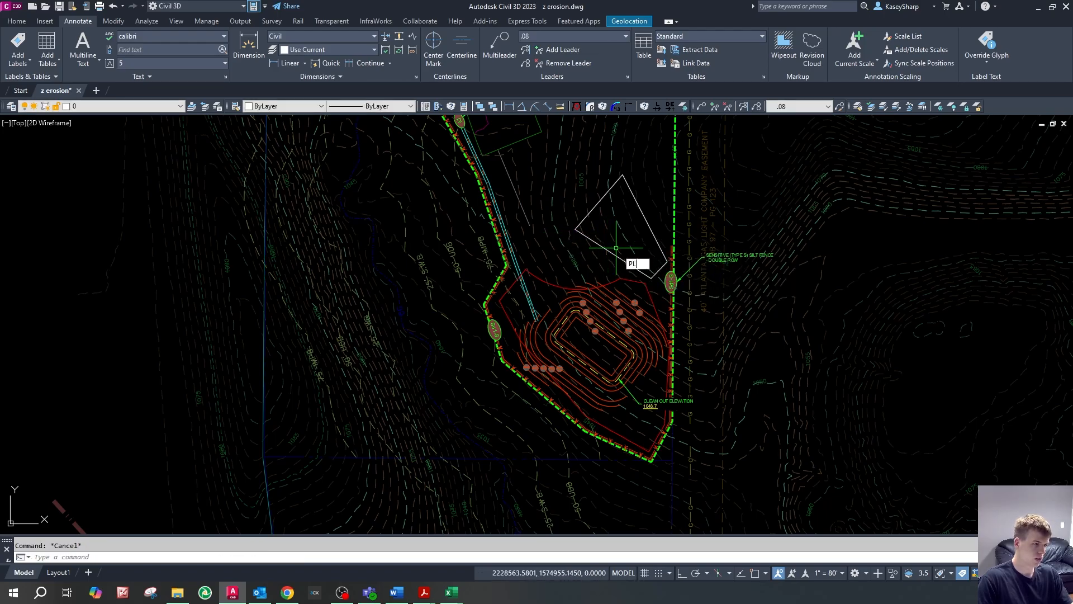
key("Escape")
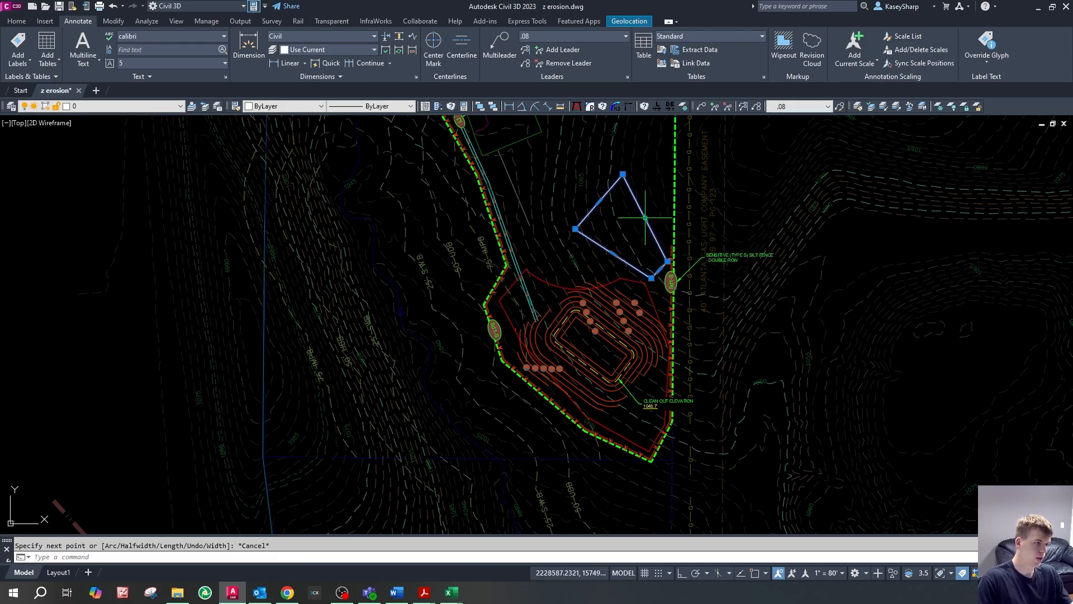
key("Return")
key("Escape")
left_click(650, 228)
key("Delete")
- Measure the lengthwise distance across the south basin floor inside the 46 contour
scroll(637, 336, "up", 8)
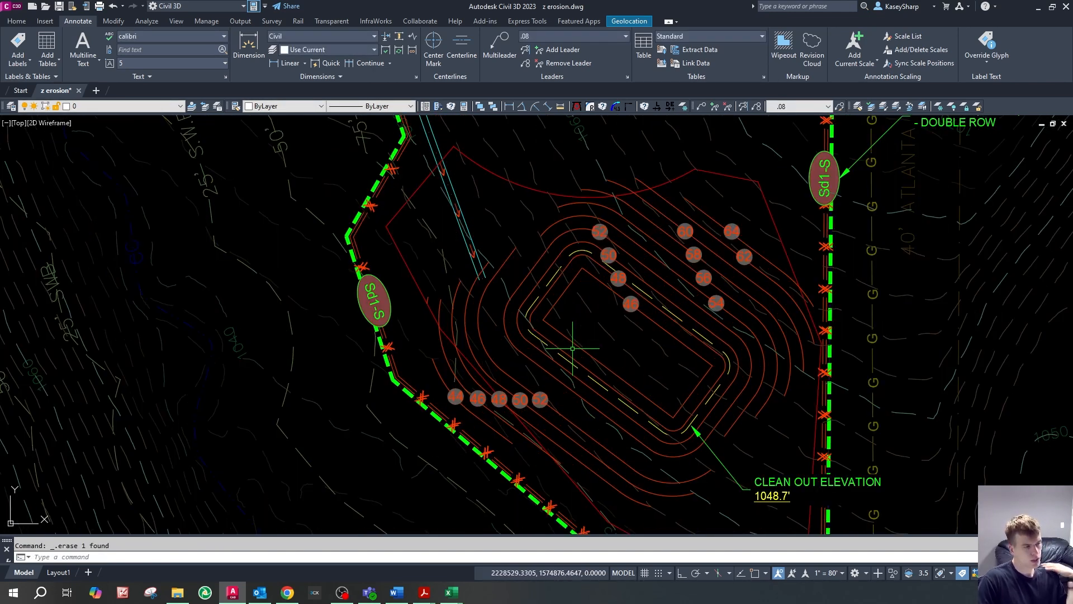
scroll(635, 320, "down", 4)
key("Escape")
scroll(612, 366, "up", 1)
right_click(612, 366)
left_click(643, 247)
left_click(636, 306)
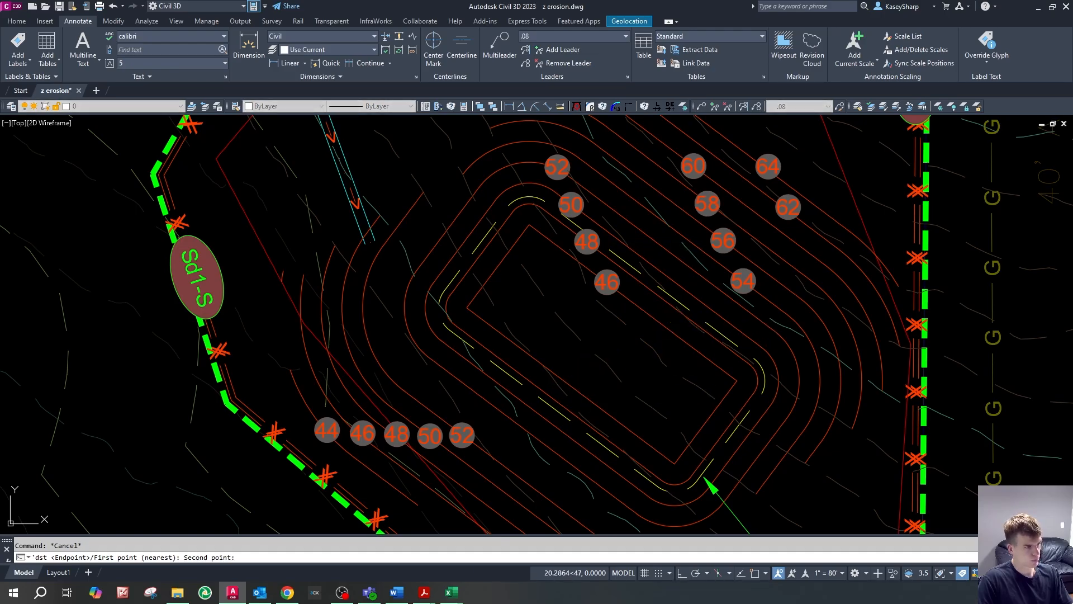
scroll(577, 399, "down", 5)
key("Escape")
scroll(556, 338, "up", 5)
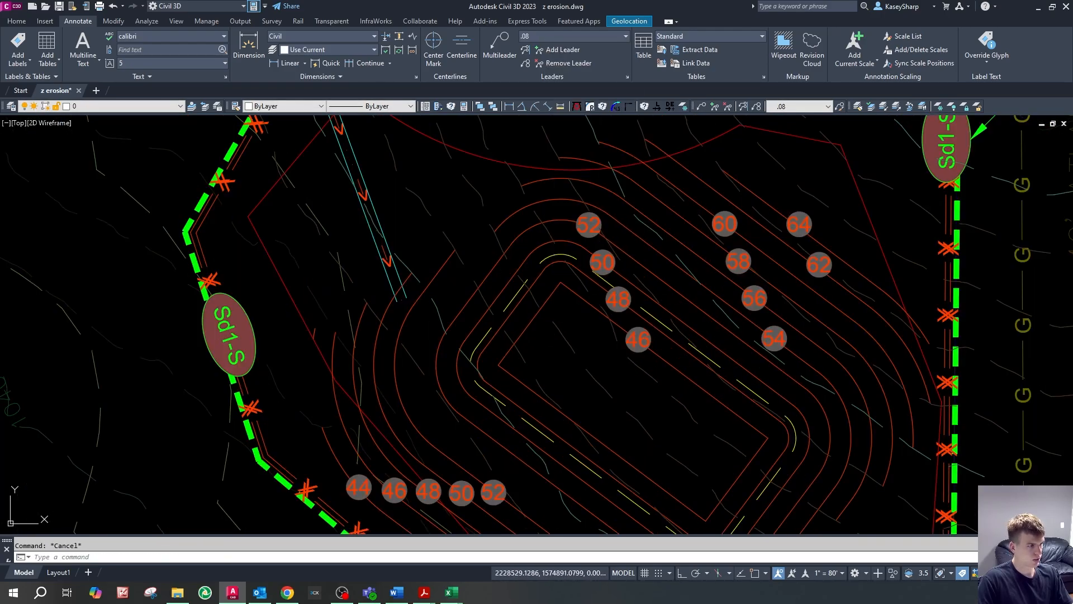
left_click(526, 330)
left_click(732, 485)
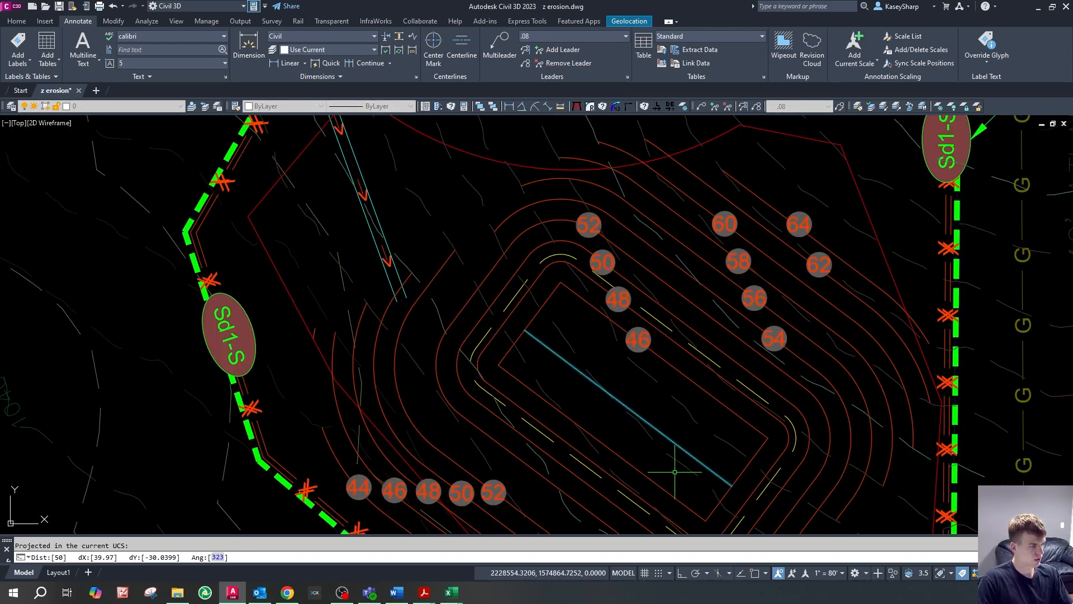
- Switch to the Sediment Basin workbook in Excel and set the item 10 average width to 20 ft
mouse_move(424, 593)
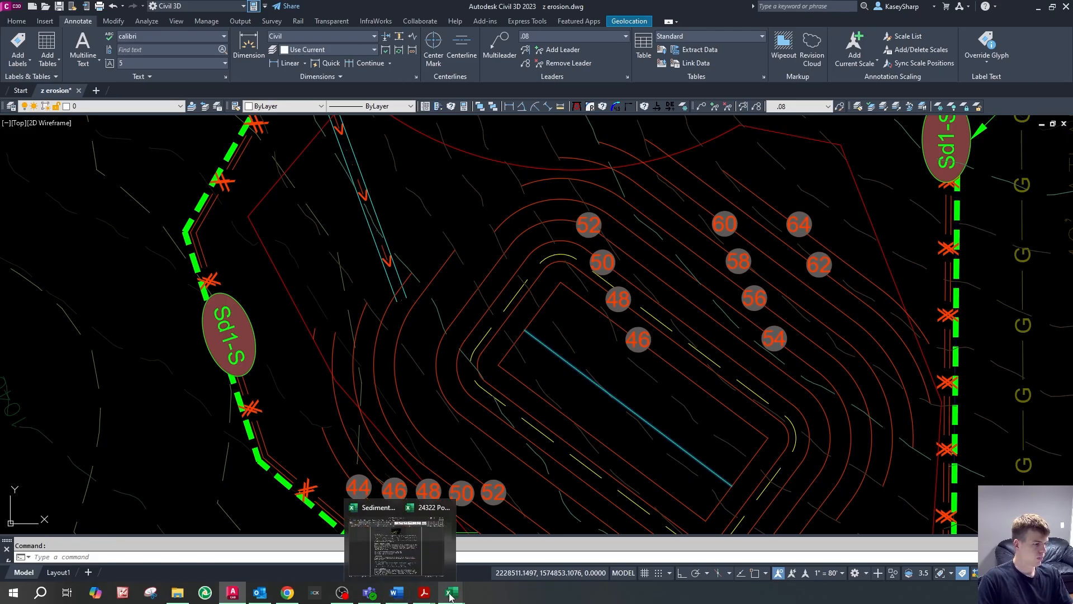
left_click(545, 546)
mouse_move(465, 575)
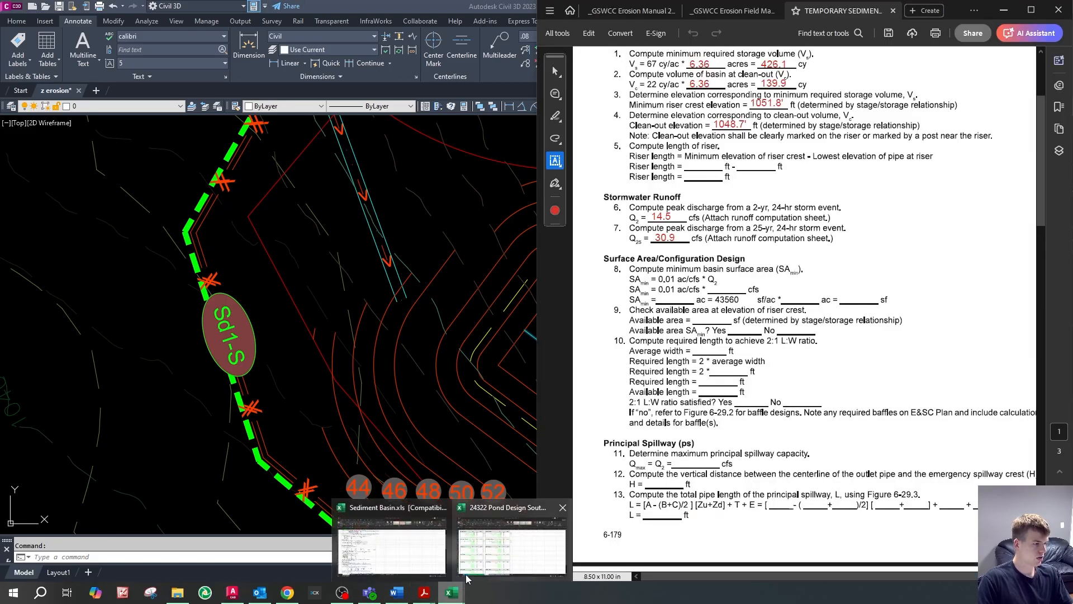
left_click(416, 550)
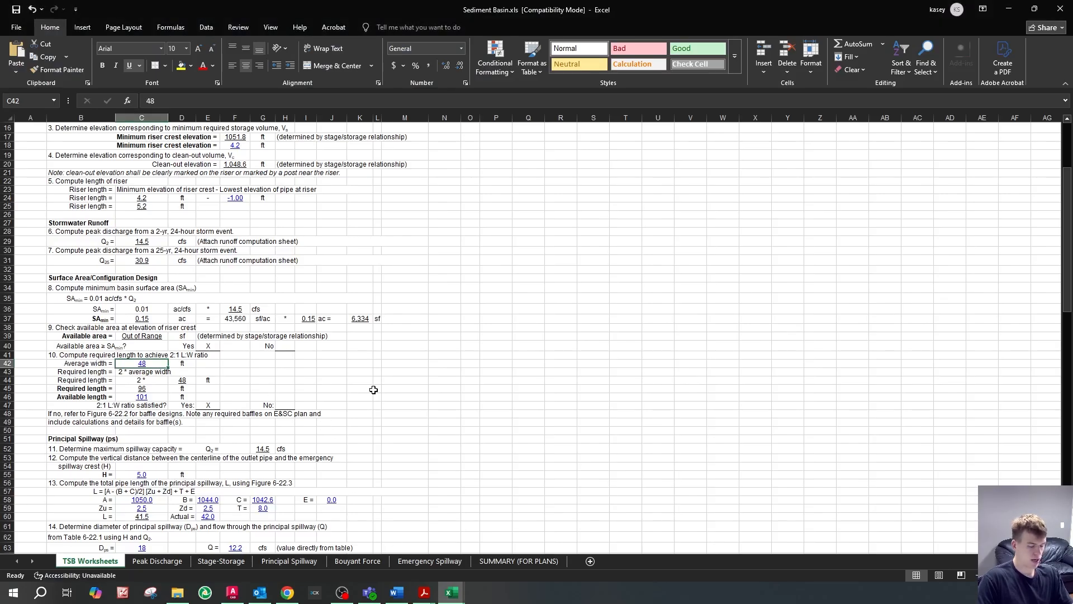
type("20")
key("Return")
key("Down")
key("Down")
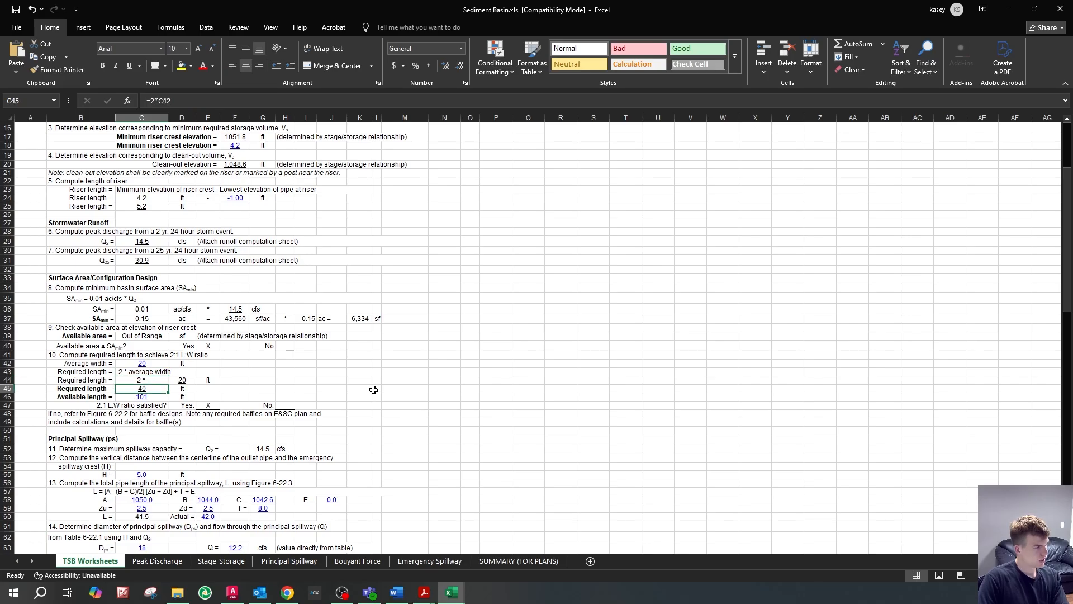
- Set the available length in the 2:1 length-to-width check to 50 ft
key("Down")
key("Up")
key("Down")
type("50")
key("Return")
left_click(182, 405)
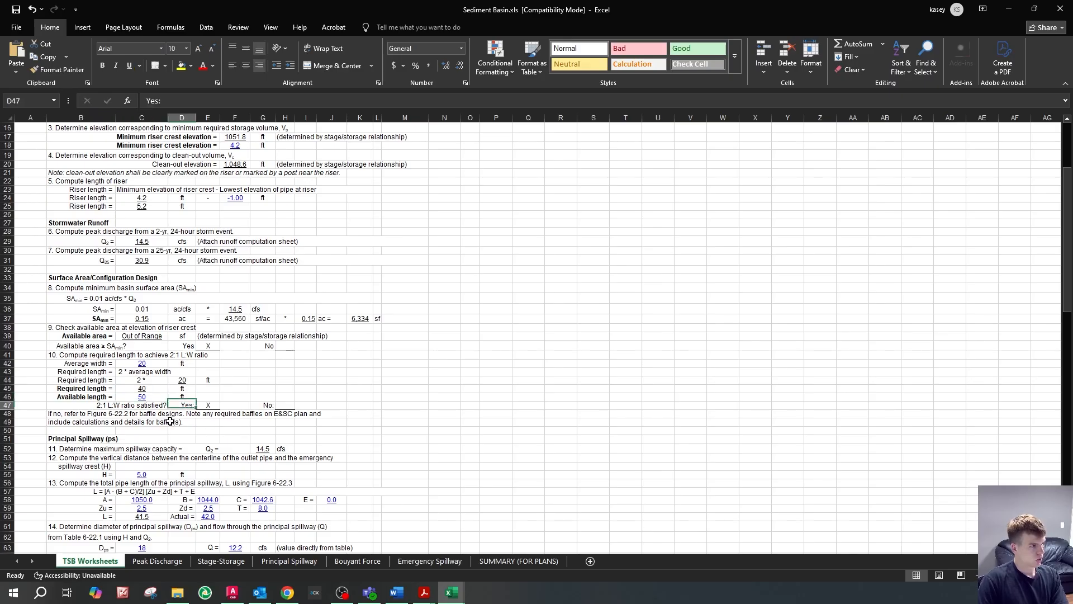
left_click(132, 405)
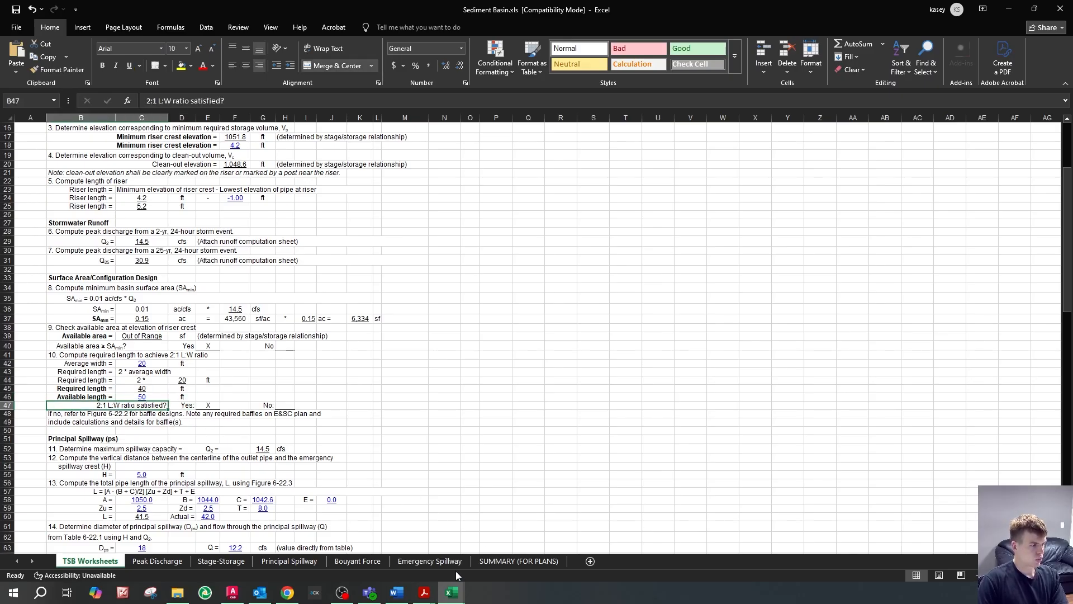
- Switch to the temporary sediment basin design sheet PDF and fill item 8 with 14.5 cfs and .15 ac for the minimum surface area
left_click(555, 532)
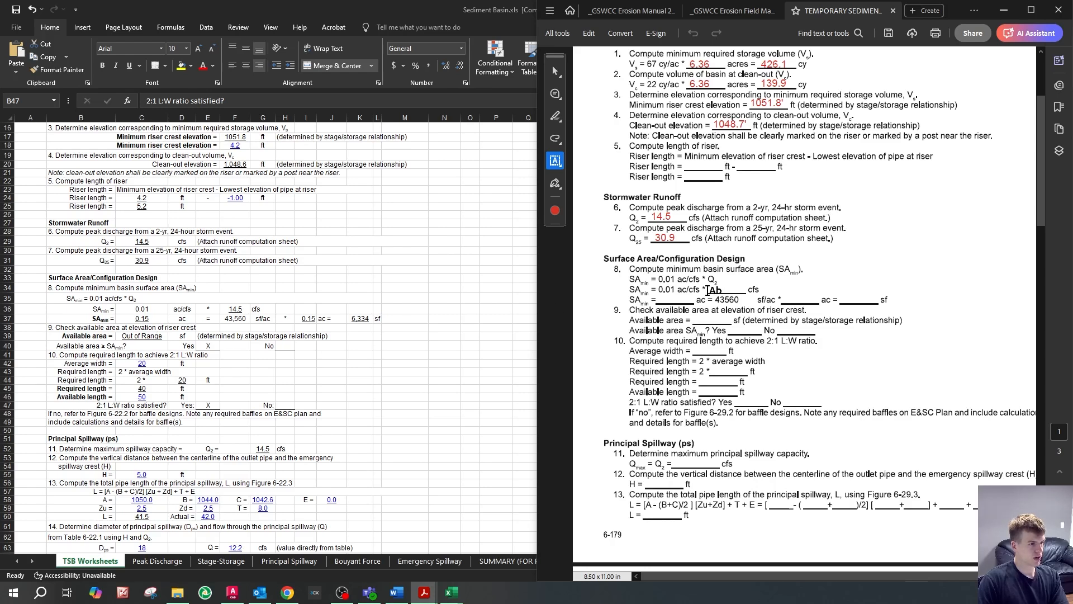
left_click(715, 287)
type("14.5")
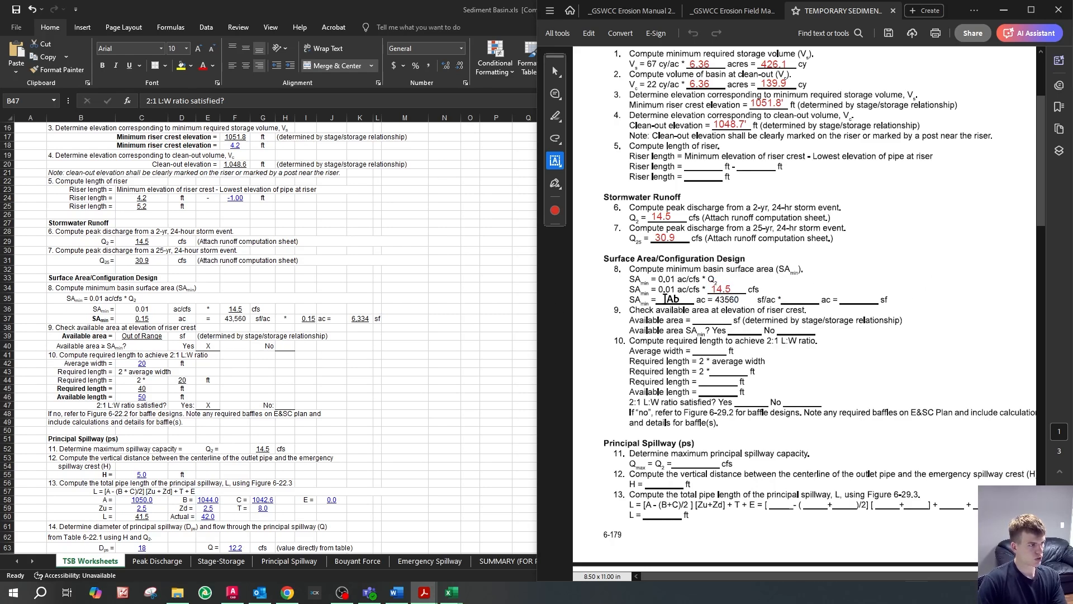
left_click(664, 299)
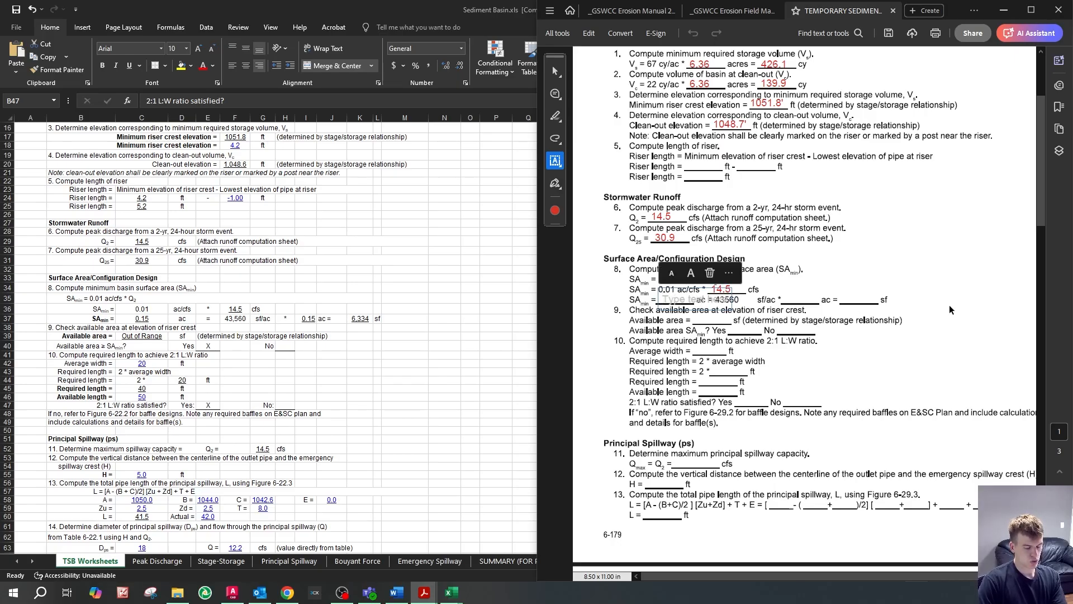
type("43")
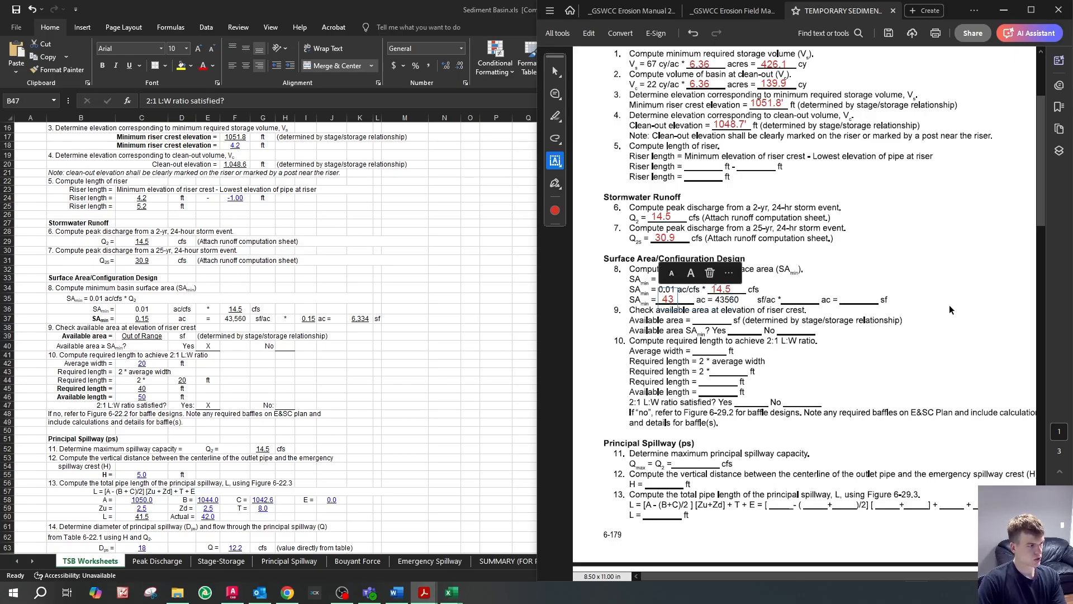
key("BackSpace")
type(".15")
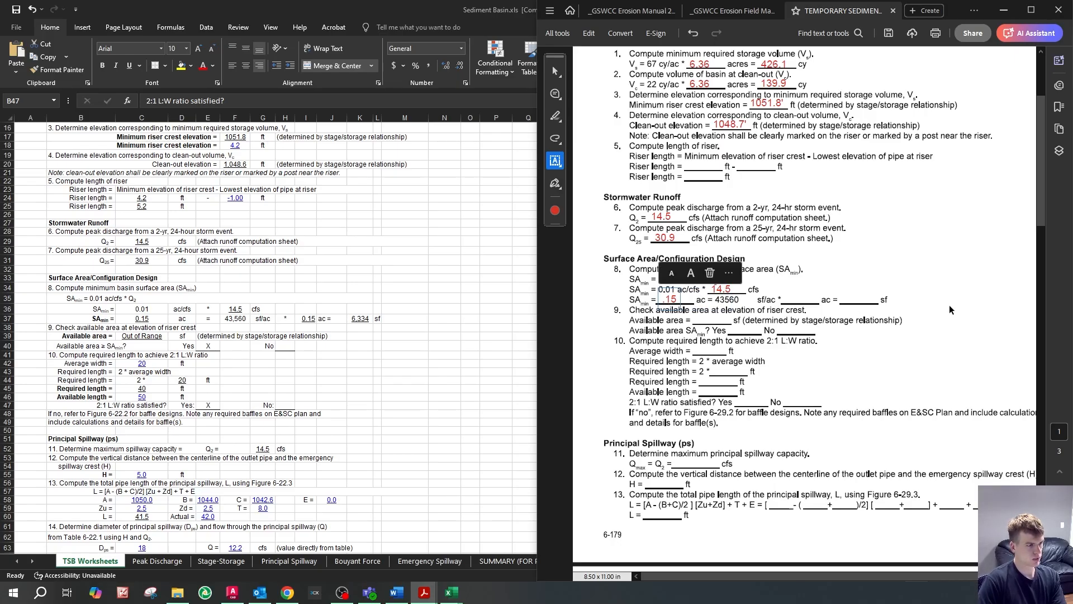
key("Escape")
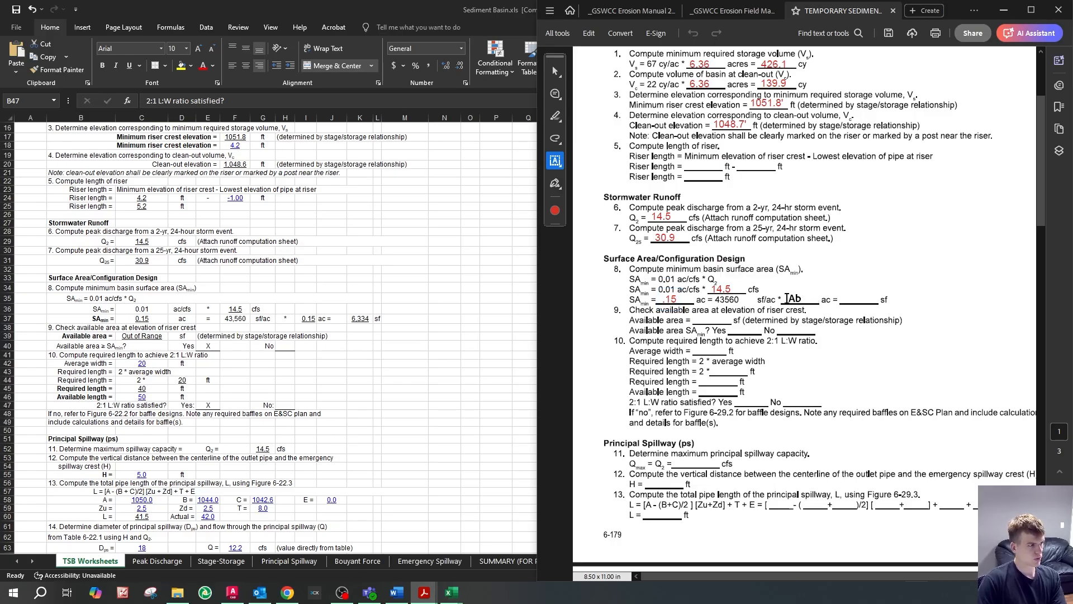
- Complete the item 8 square-foot conversion with .15 ac and 6334 sf
left_click(787, 298)
type(".15")
key("Escape")
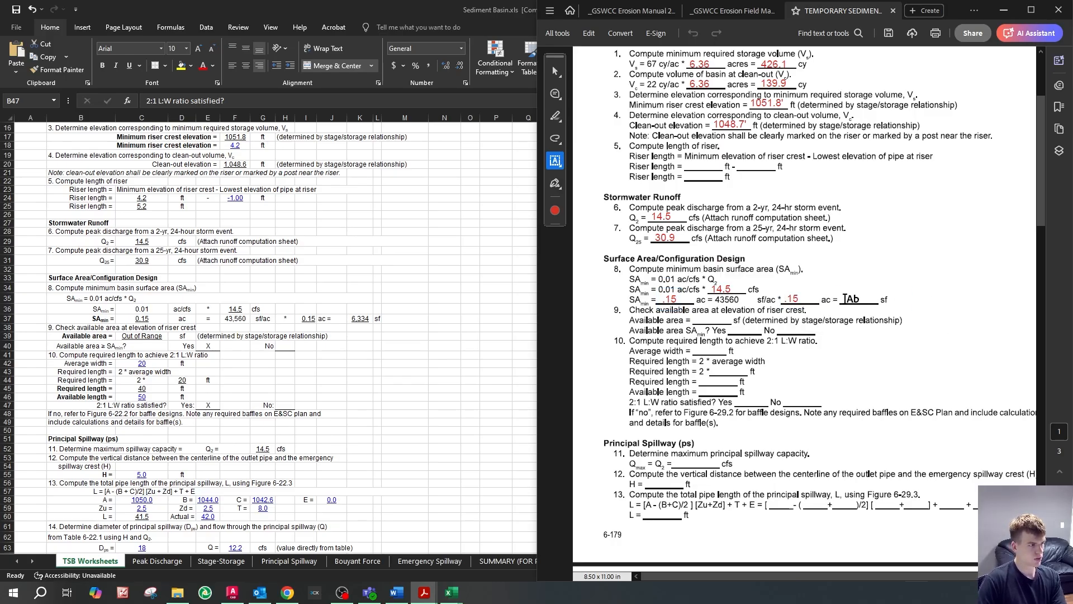
left_click(845, 299)
type("6334")
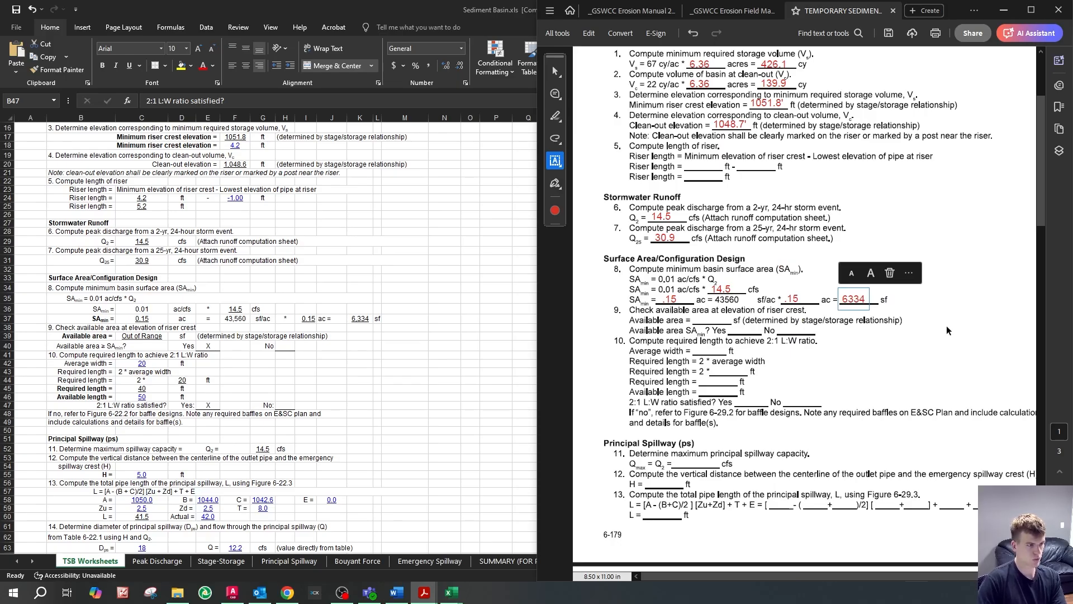
key("Escape")
- Mark the item 9 available surface area check as Yes with a Y, leaving the available area blank
left_click(696, 320)
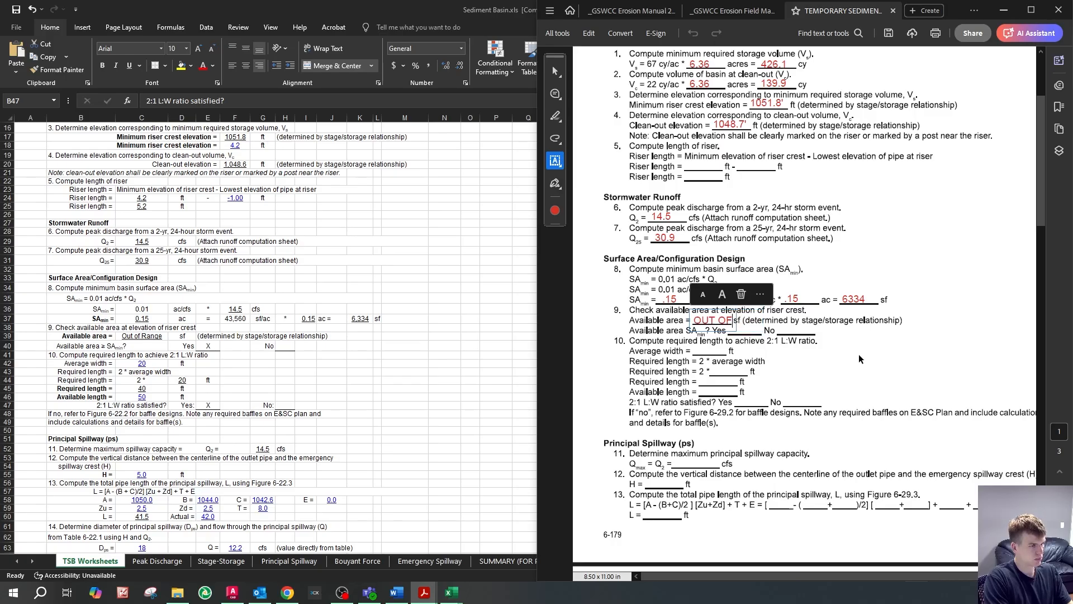
left_click(859, 356)
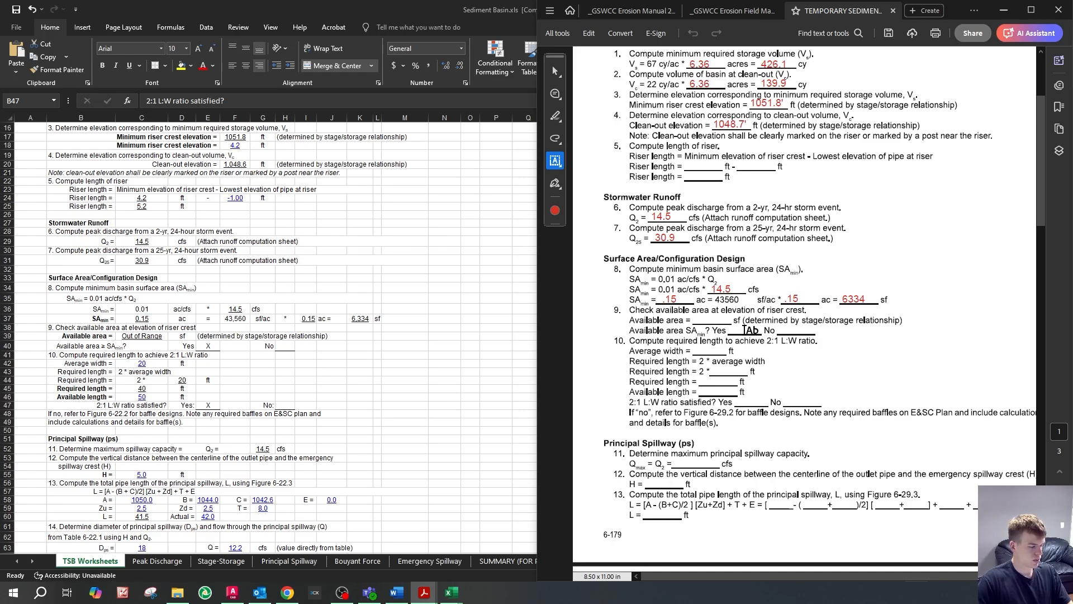
left_click(746, 330)
type("Y")
left_click(872, 342)
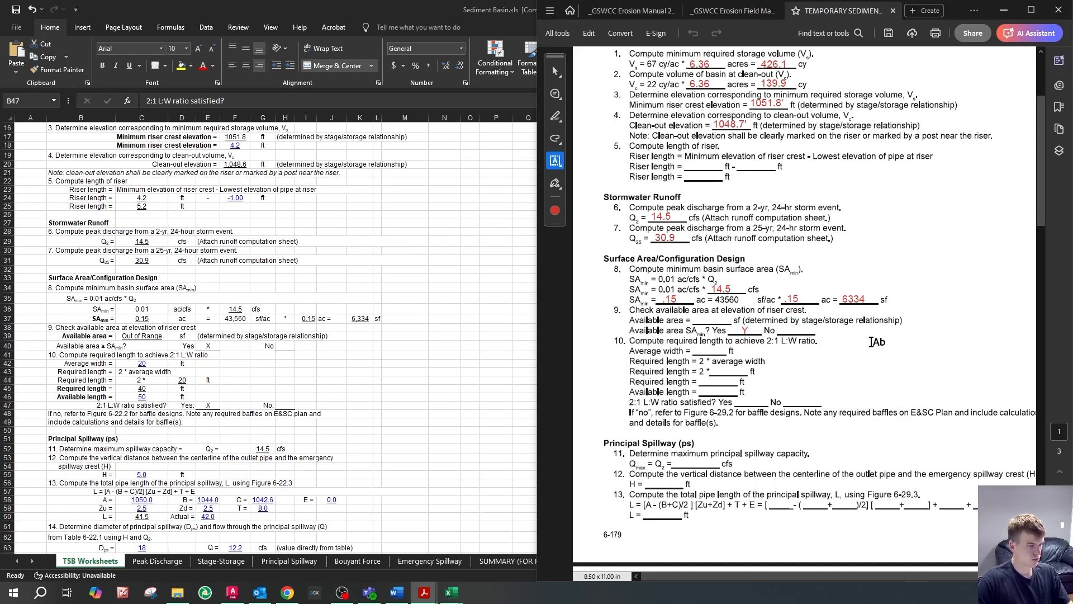
- Fill in item 10's average width as 20 ft and enter 40 in both required length blanks
left_click(706, 350)
type("20")
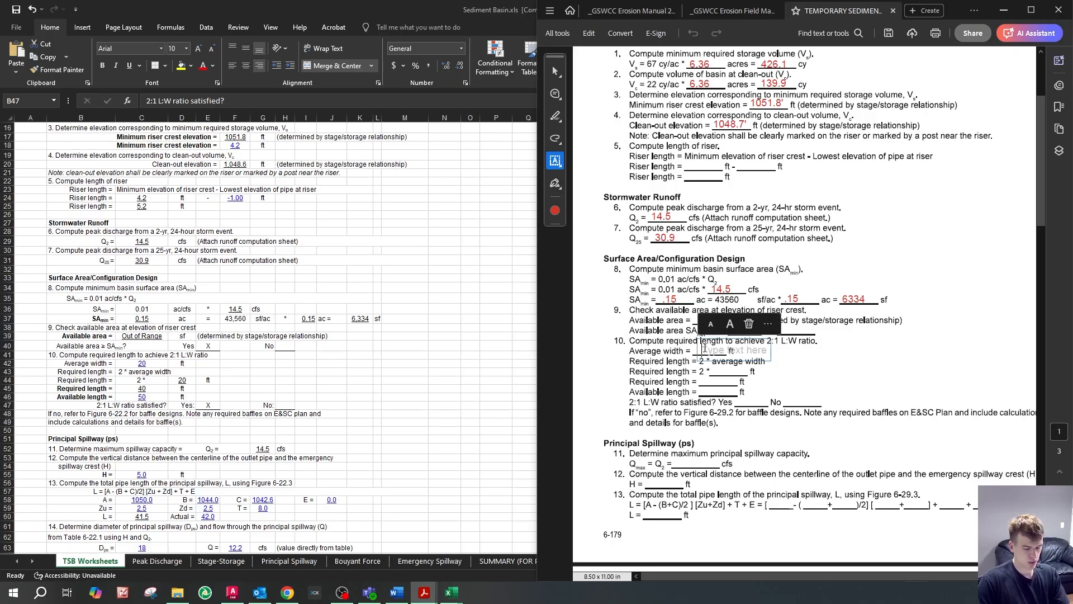
left_click(749, 370)
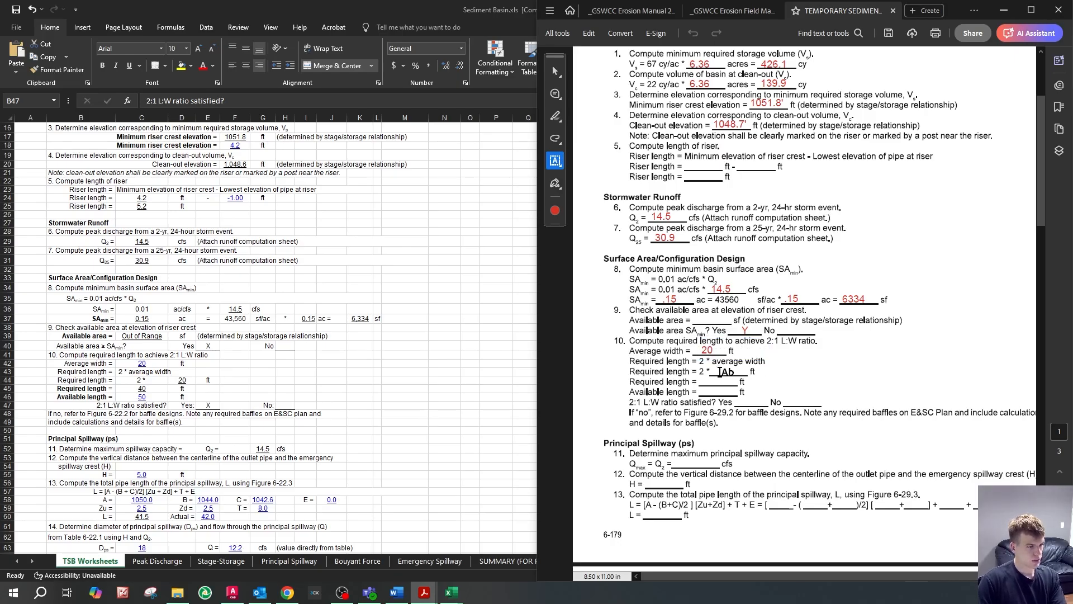
left_click(722, 372)
type("40")
left_click(883, 382)
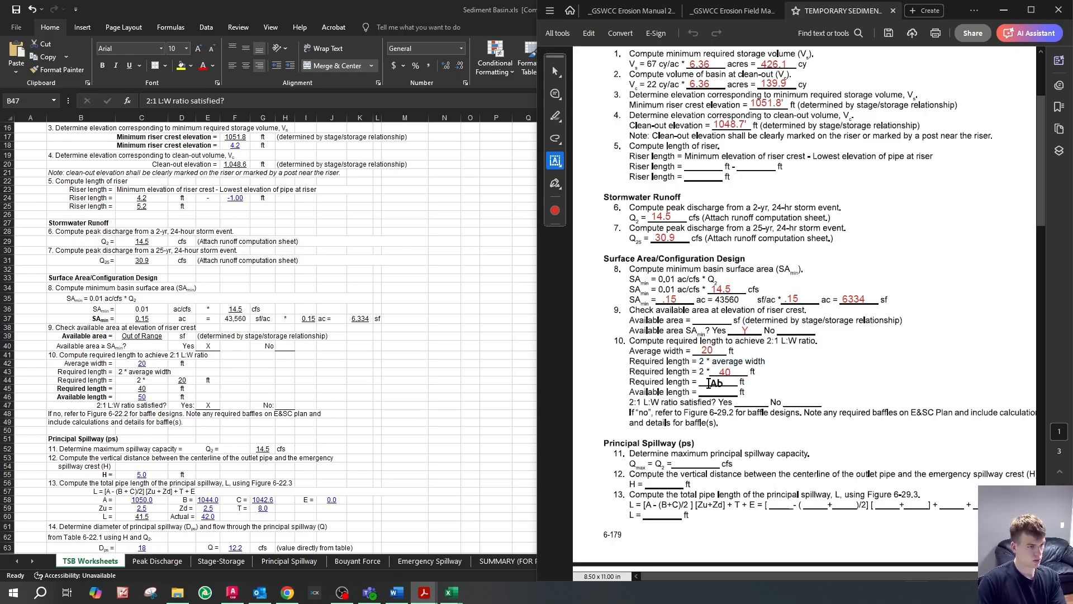
left_click(708, 384)
type("40")
left_click(737, 382)
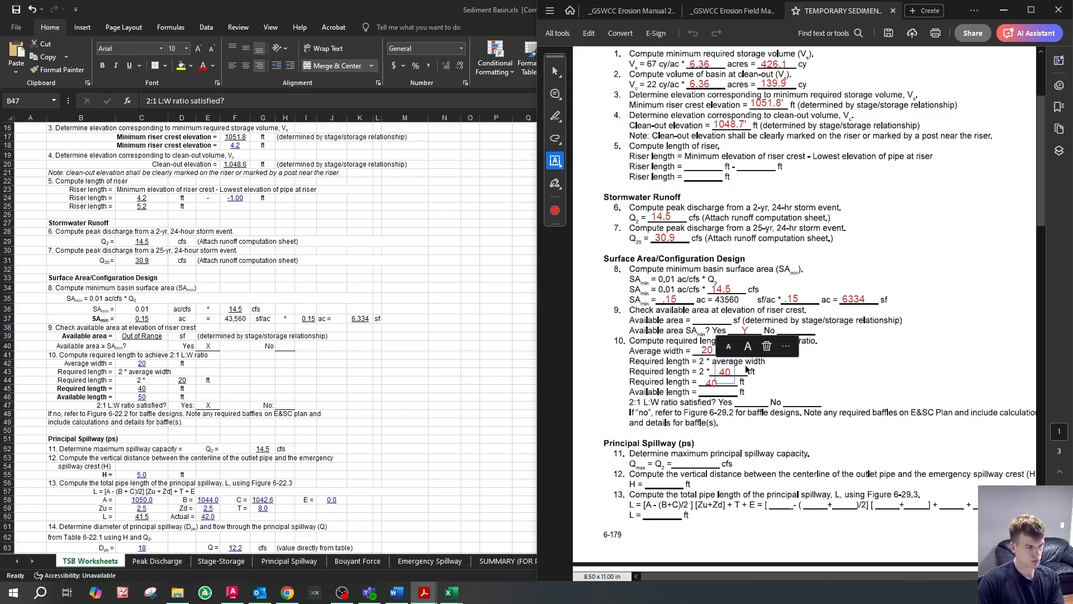
- Replace the required length multiplier in item 10 with 20 and re-enter the required length as 40 ft
left_click(765, 350)
left_click(722, 369)
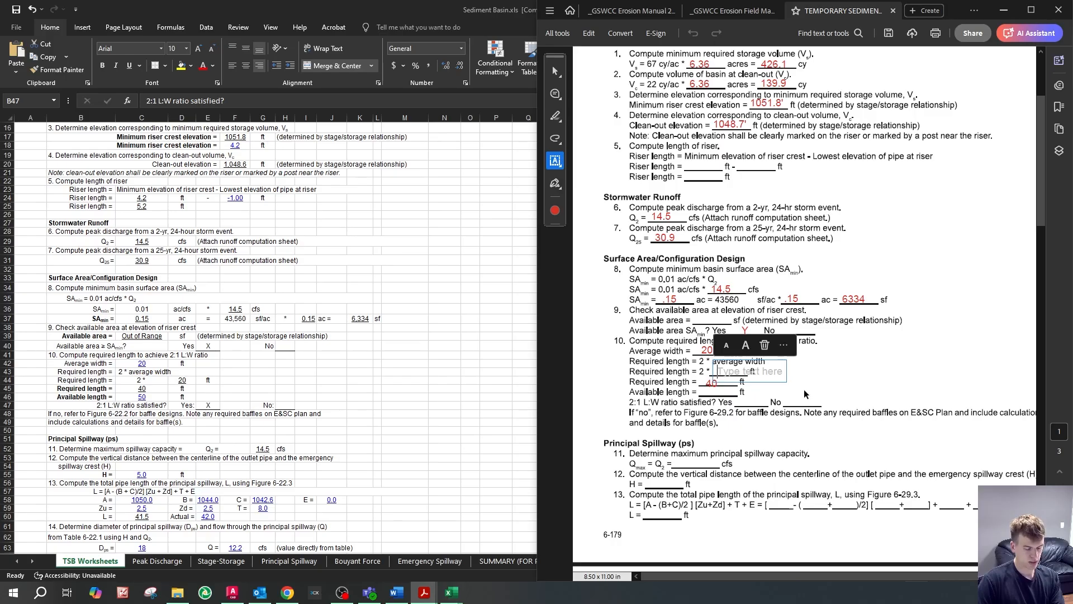
type("20")
left_click(848, 383)
left_click(718, 384)
left_click(755, 358)
left_click(713, 381)
type("40")
left_click(798, 385)
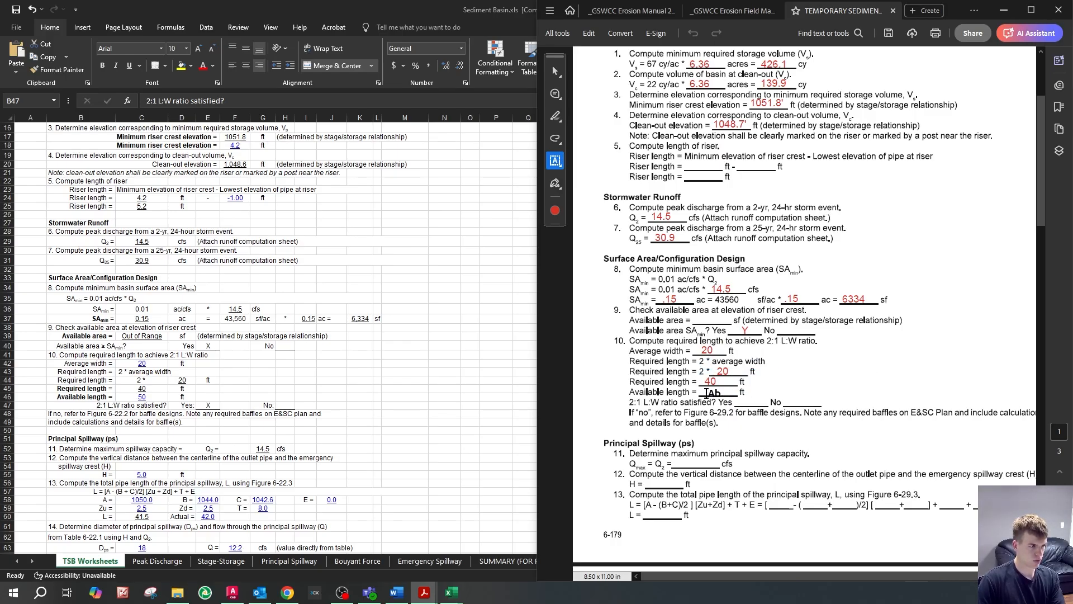
- Fill in item 10's available length as 50 ft and mark the 2:1 L:W ratio satisfied with a Y
left_click(707, 392)
type("50")
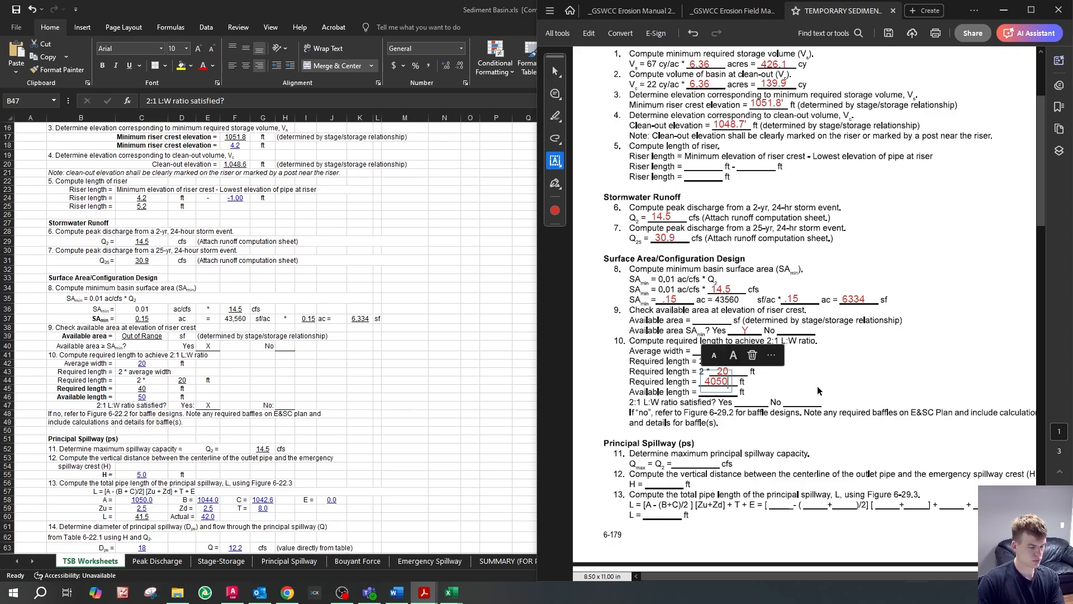
key("BackSpace")
key("BackSpace")
left_click(721, 392)
type("50")
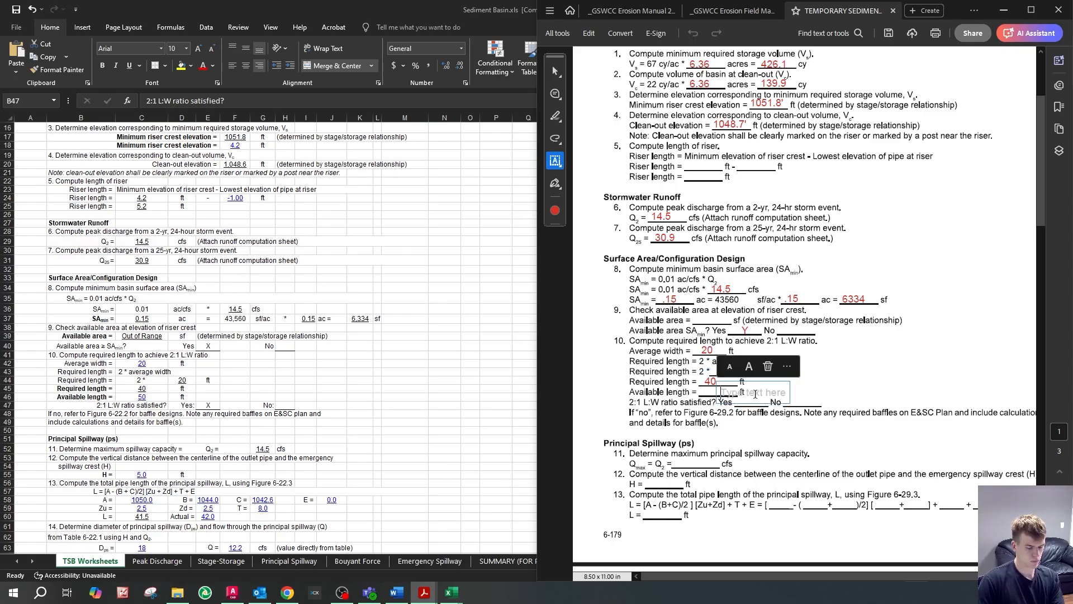
left_click(871, 392)
left_click(745, 402)
type("Y")
left_click(859, 450)
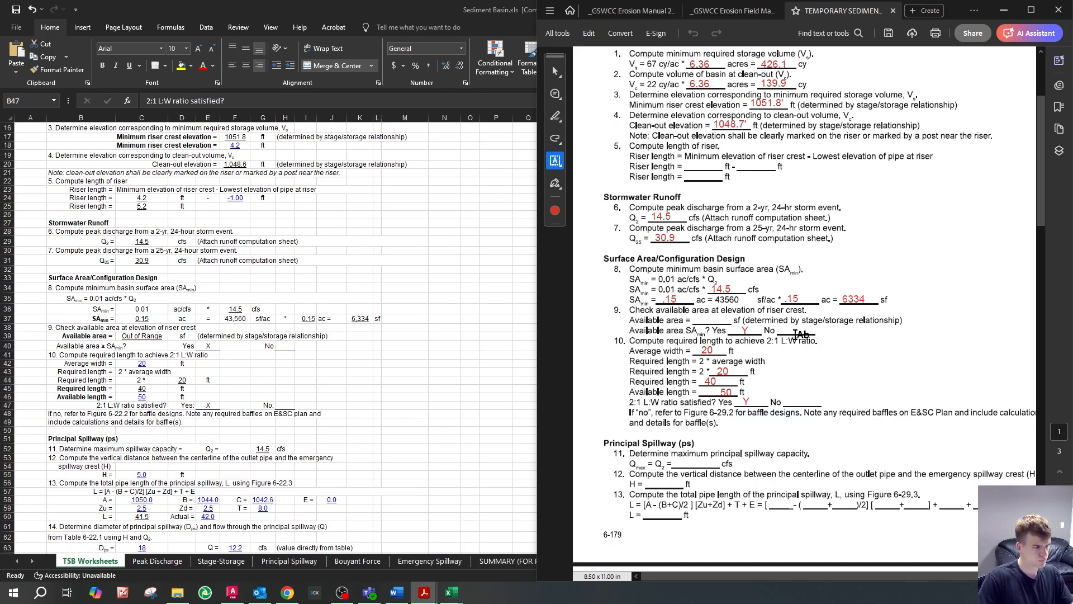
- Enter 14.5 cfs as the maximum principal spillway capacity in item 11 of the design sheet
scroll(800, 335, "down", 3)
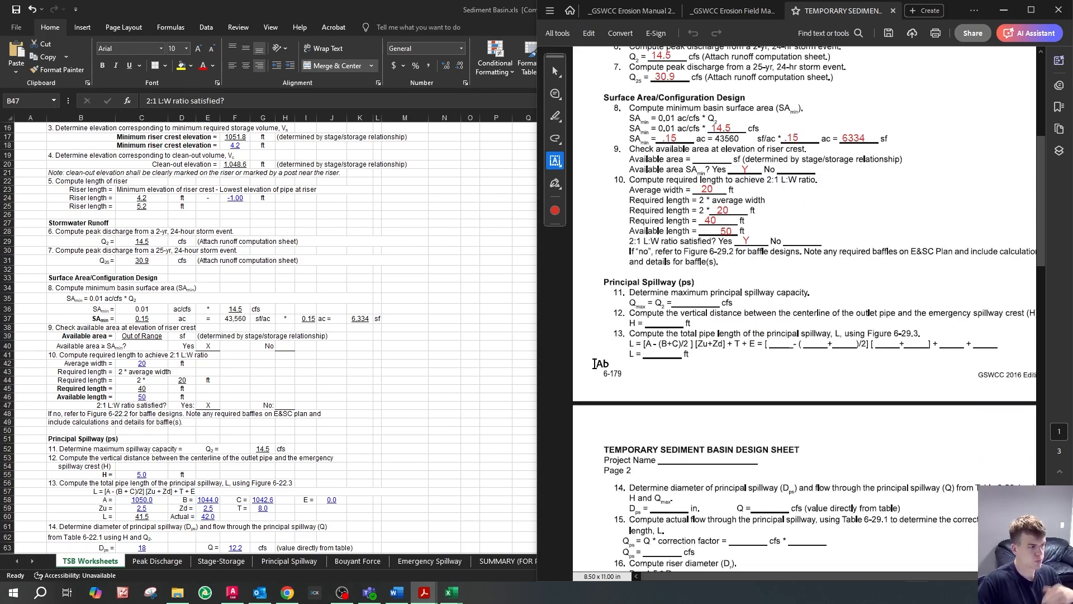
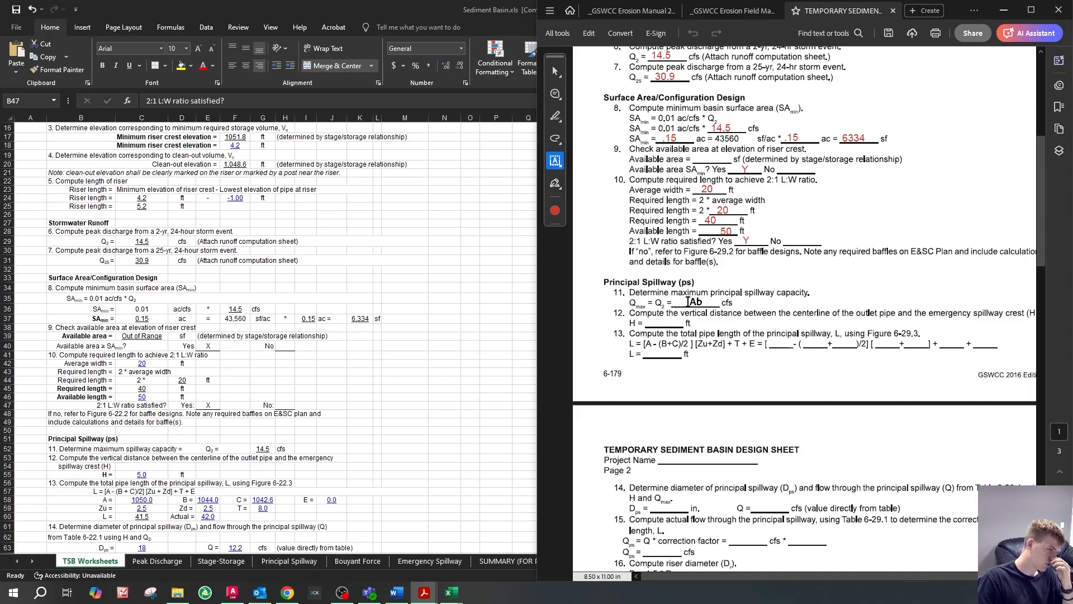
left_click(689, 302)
type("14.5")
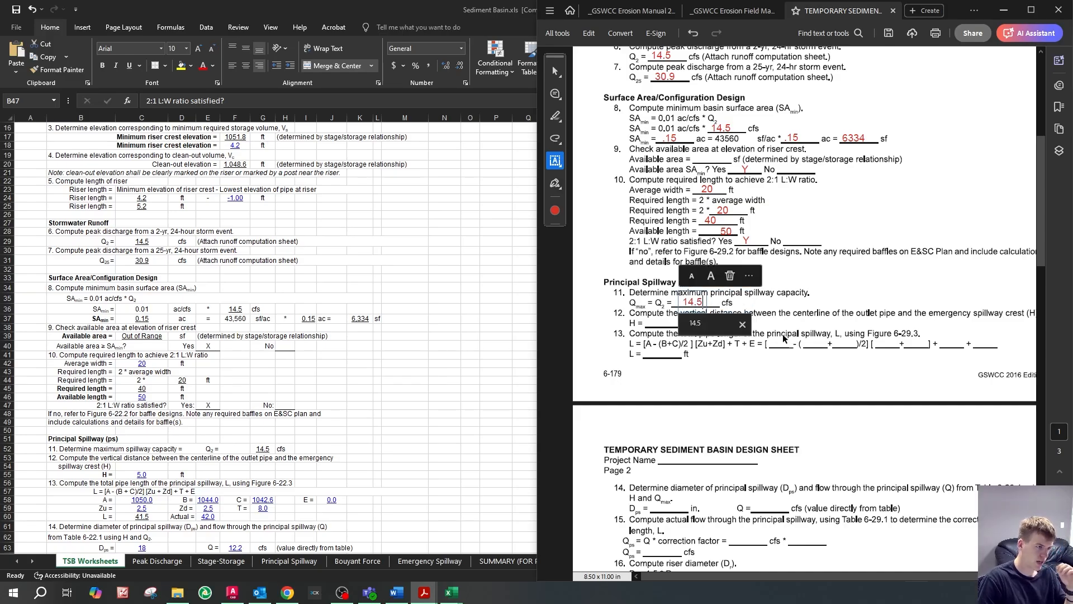
left_click(868, 283)
- Compare the spreadsheet's principal spillway entries, including the vertical distance H, with items 12 and 13 of the design sheet
scroll(372, 318, "down", 4)
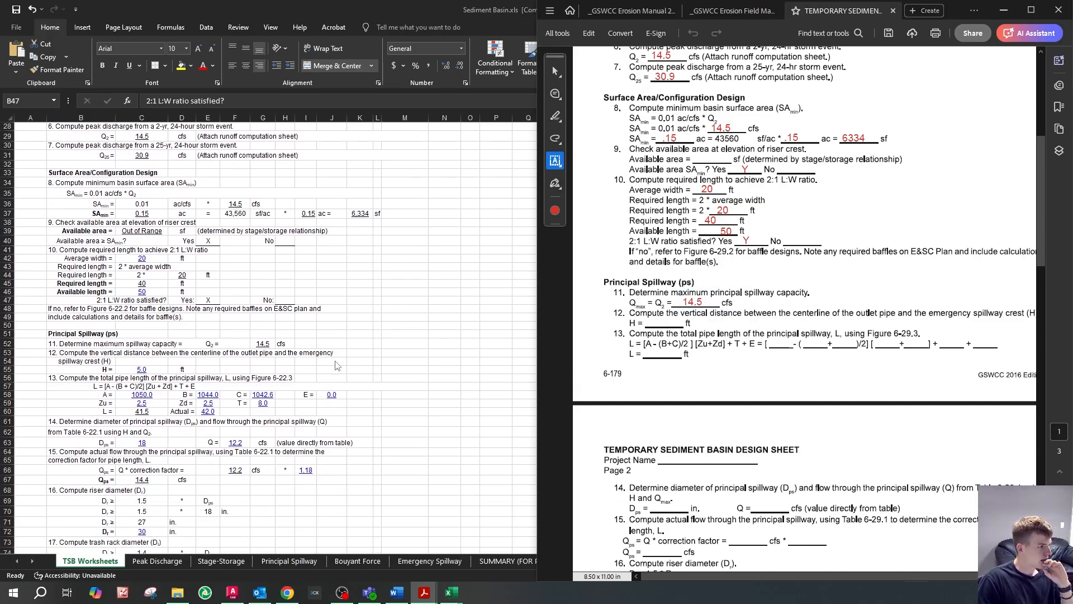
left_click(371, 345)
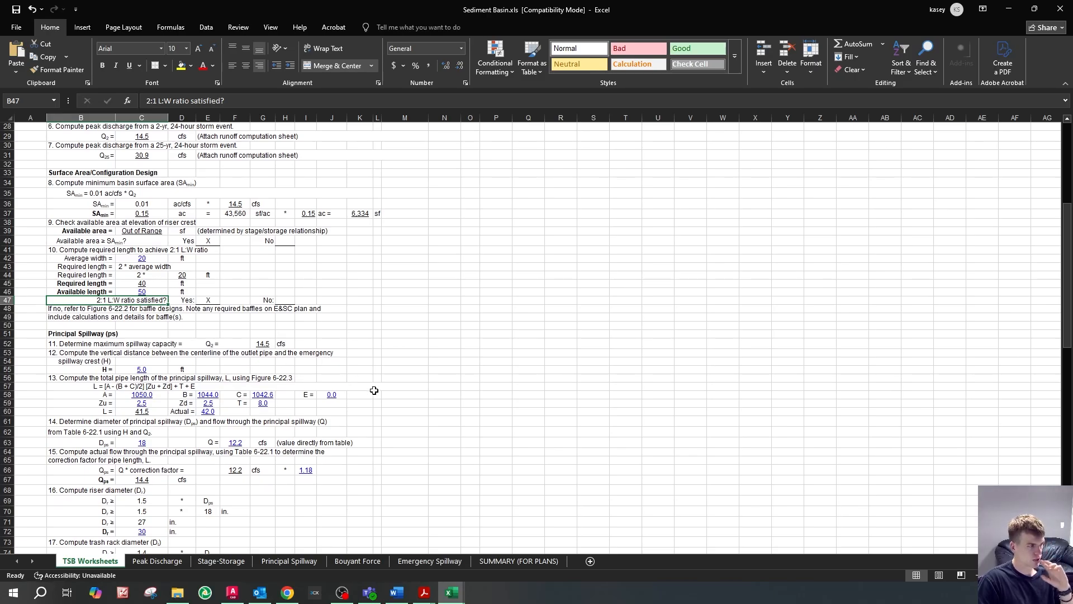
left_click(152, 370)
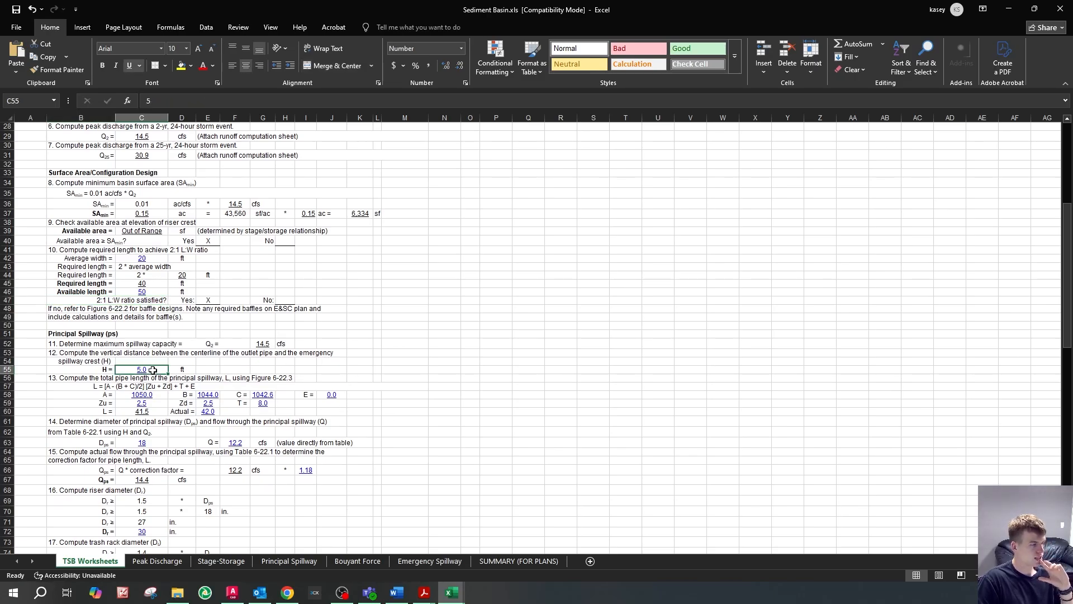
mouse_move(425, 592)
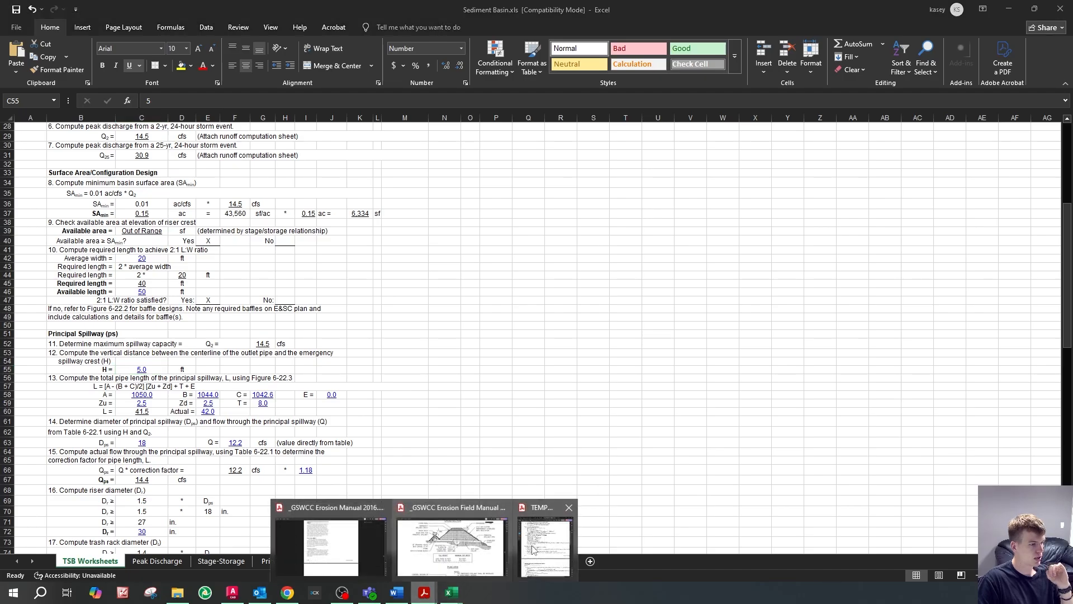
left_click(548, 543)
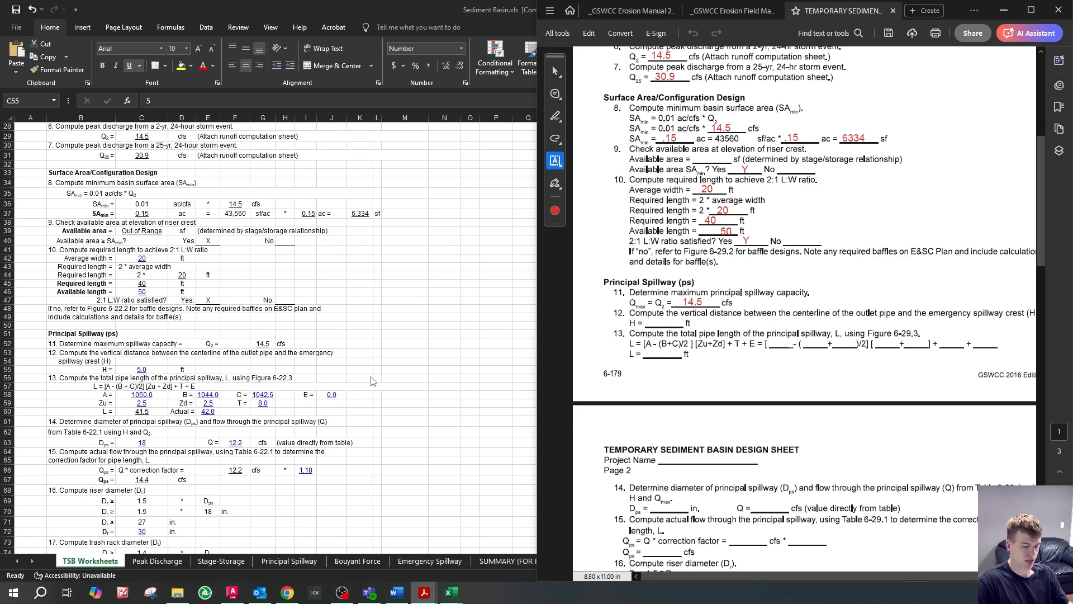
- Switch to the Civil 3D erosion drawing and examine the contours around the south basin
left_click(232, 593)
scroll(425, 330, "down", 3)
scroll(419, 329, "up", 3)
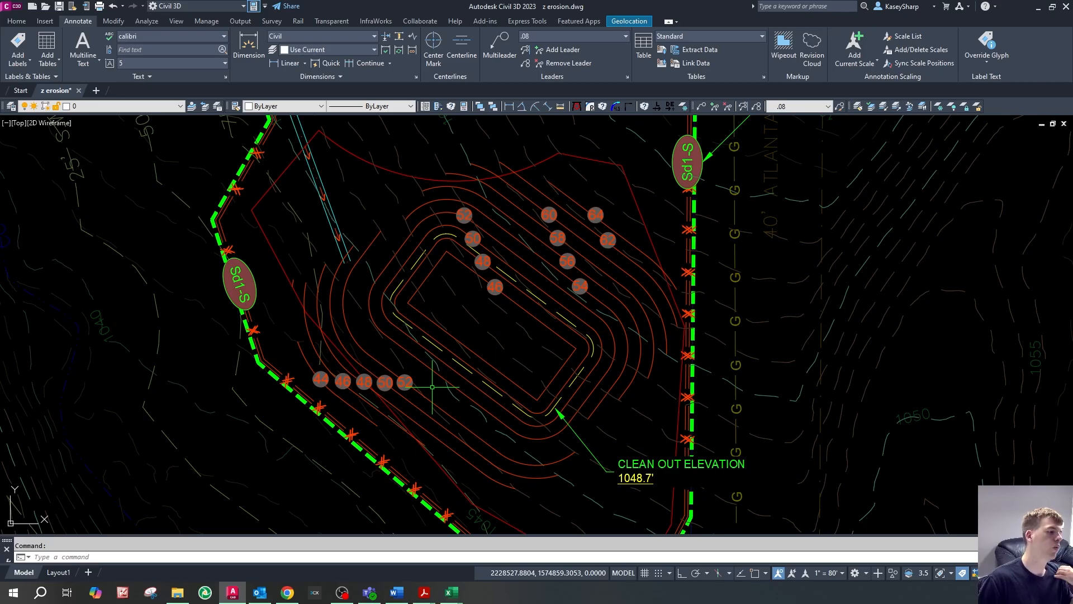
- Draw a straight polyline from the south basin's southwest floor edge southwest across the embankment contours to their outer side
scroll(434, 387, "down", 4)
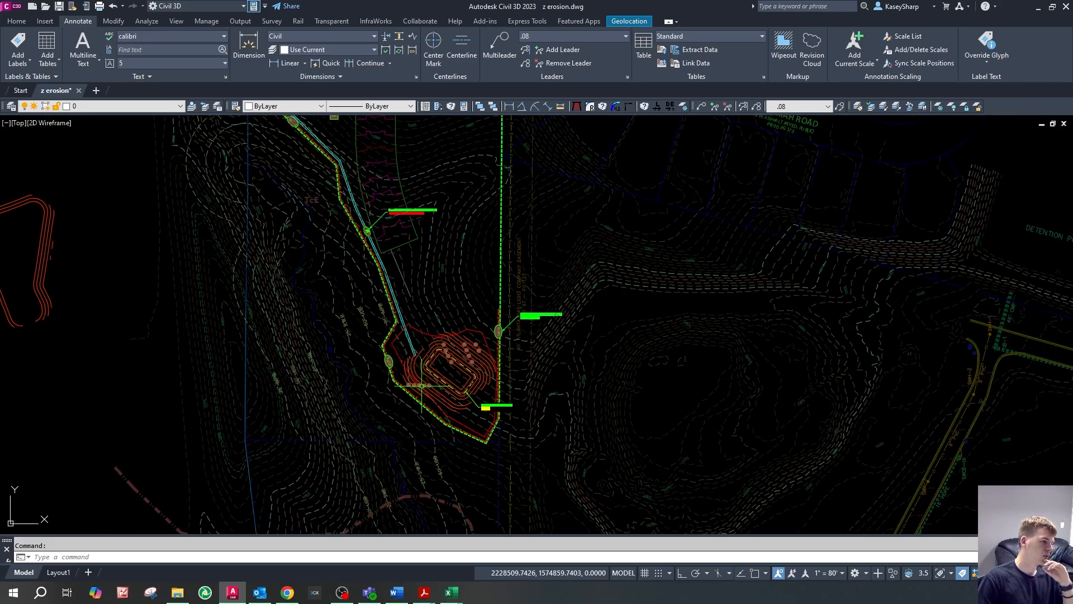
scroll(422, 386, "up", 5)
scroll(429, 381, "down", 4)
scroll(436, 375, "up", 3)
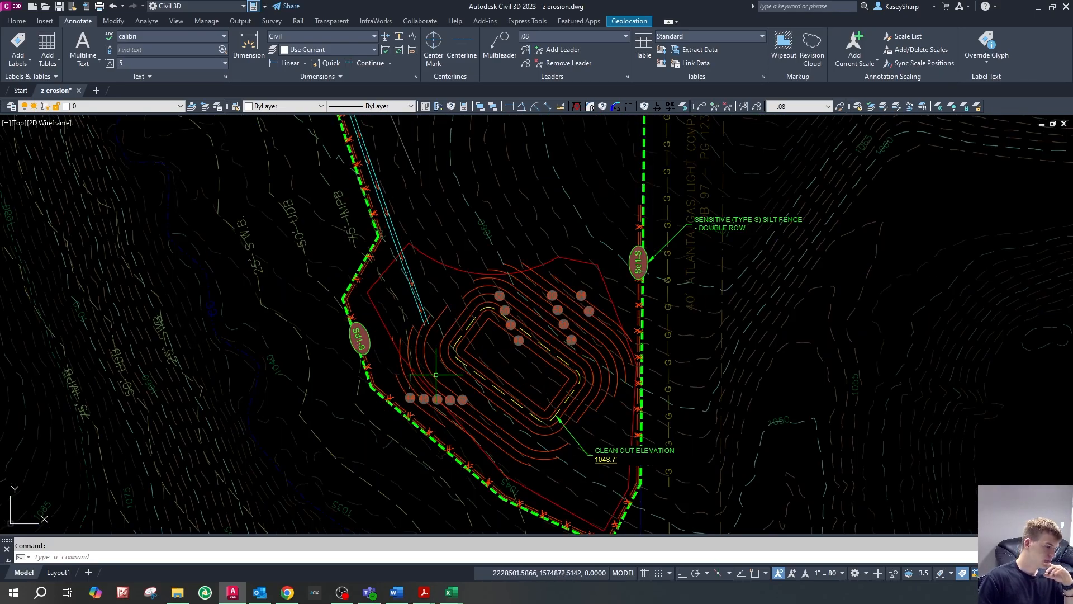
scroll(436, 375, "down", 1)
scroll(456, 383, "up", 6)
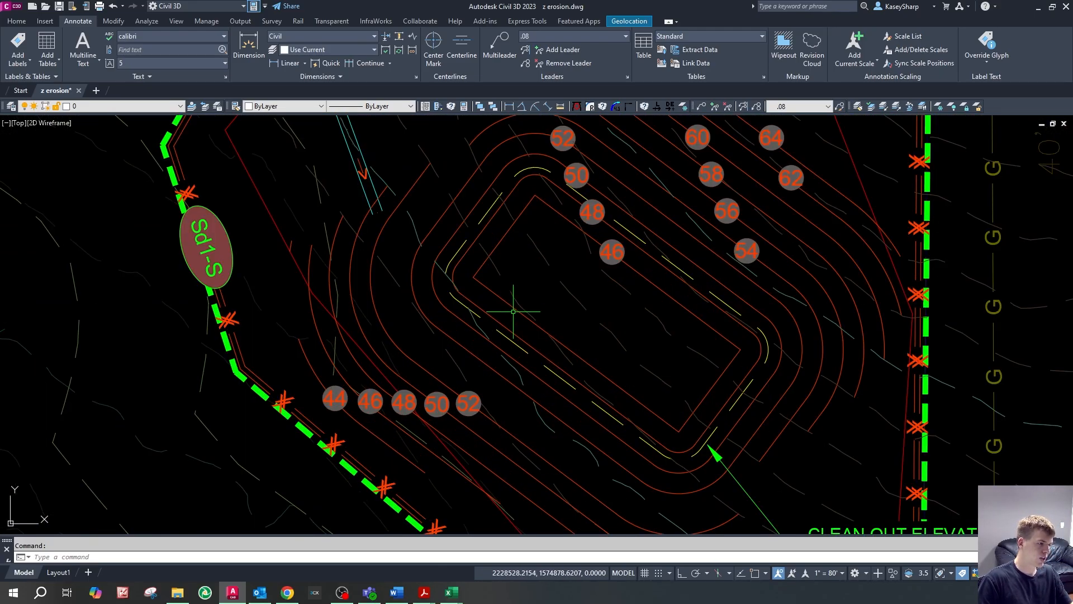
scroll(482, 377, "down", 3)
scroll(427, 402, "up", 4)
key("Escape")
scroll(424, 409, "down", 2)
scroll(449, 365, "up", 3)
type("pl")
key("Return")
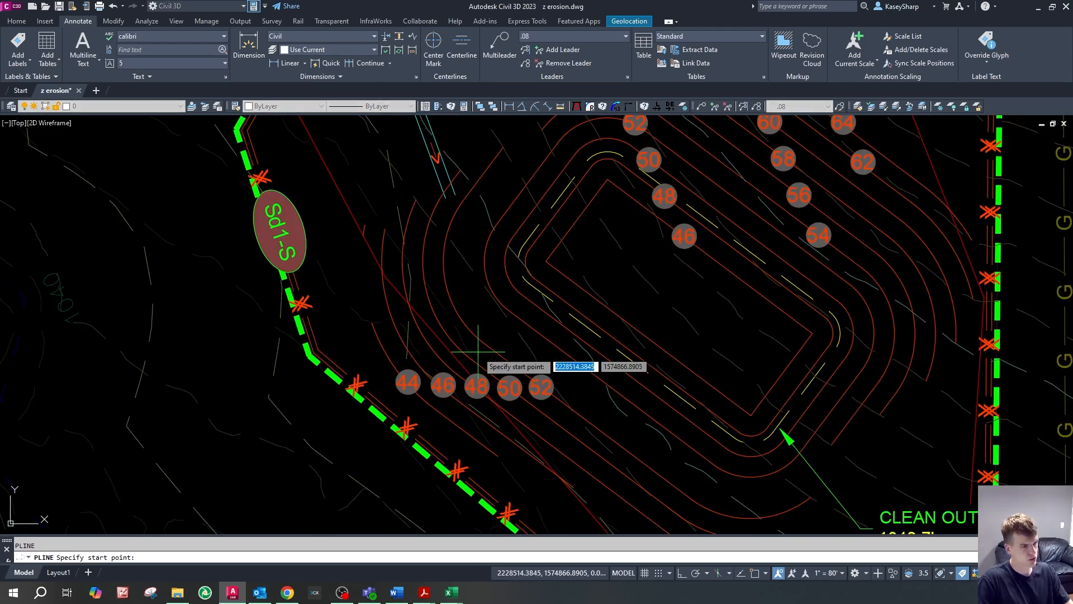
scroll(492, 364, "down", 3)
scroll(524, 364, "up", 5)
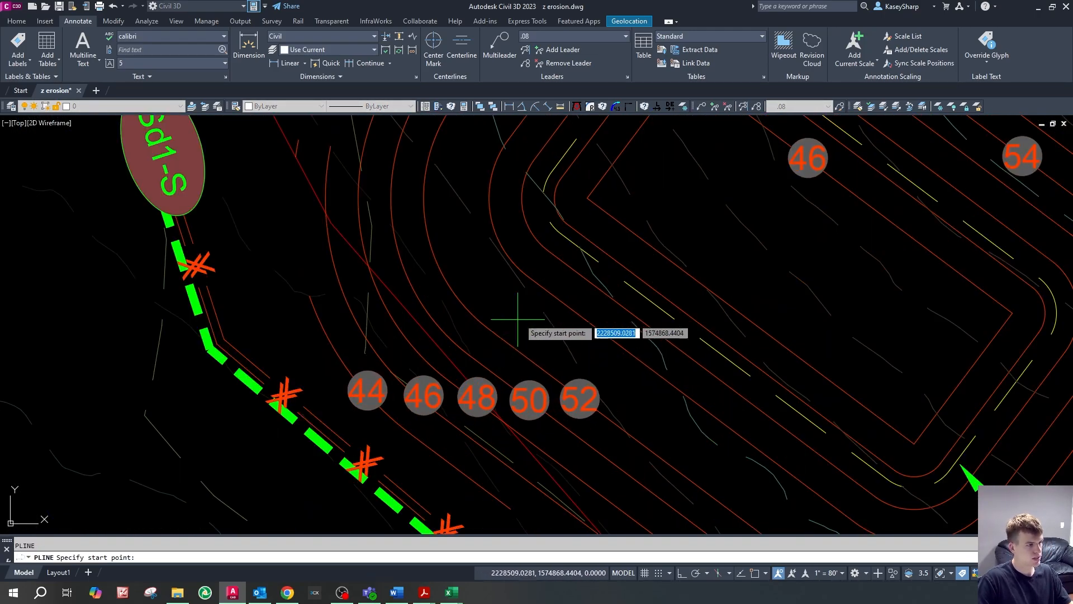
left_click(650, 229)
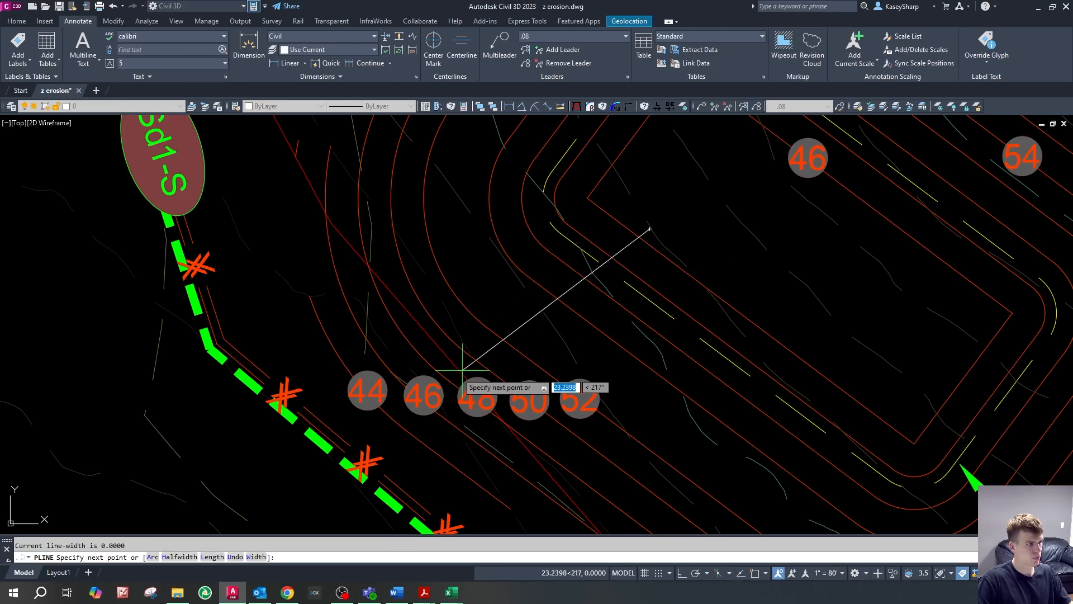
left_click(363, 418)
key("Escape")
left_click(385, 396)
left_click(424, 397)
left_click(476, 398)
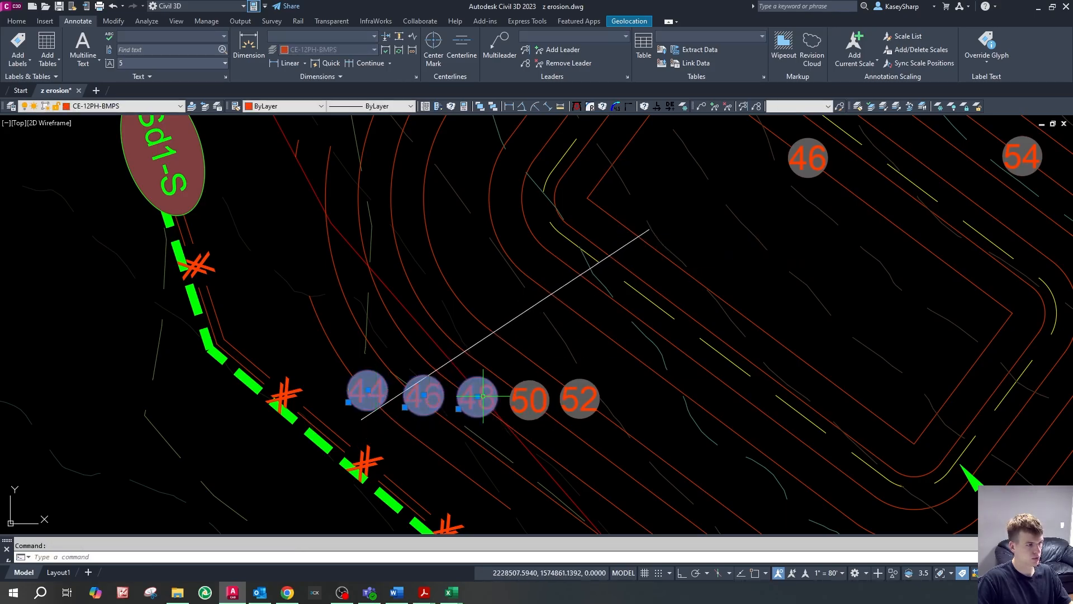
left_click(529, 401)
left_click(575, 401)
key("Escape")
- Move the 44, 46 and 48 labels on the basin's southwest side together to the northwest ends of their contours
left_click(477, 398)
left_click(425, 396)
left_click(362, 390)
type("m")
key("Return")
left_click(534, 464)
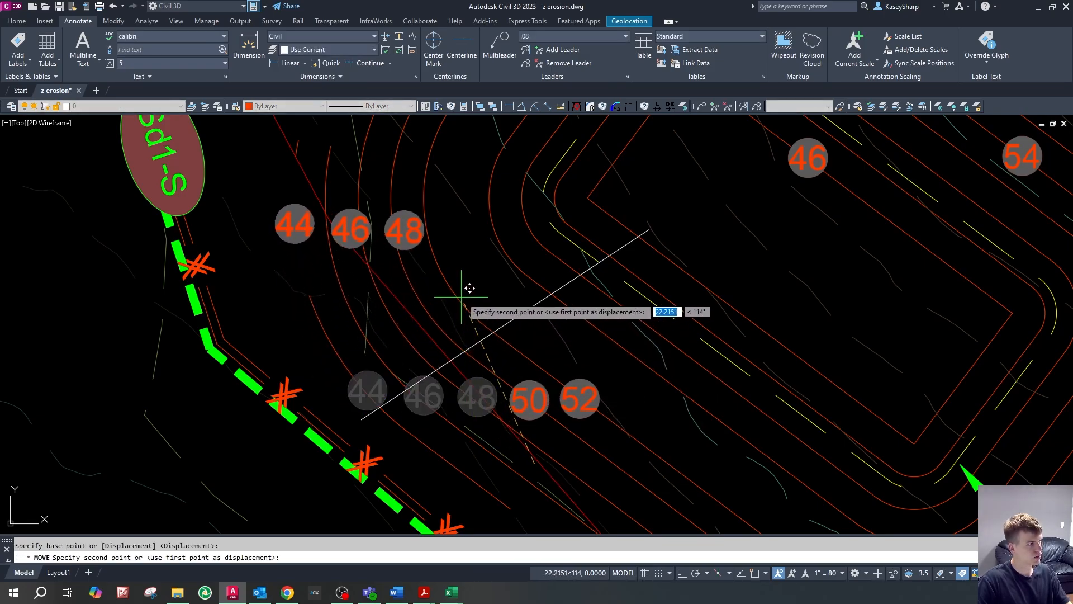
scroll(486, 369, "down", 4)
scroll(493, 284, "up", 4)
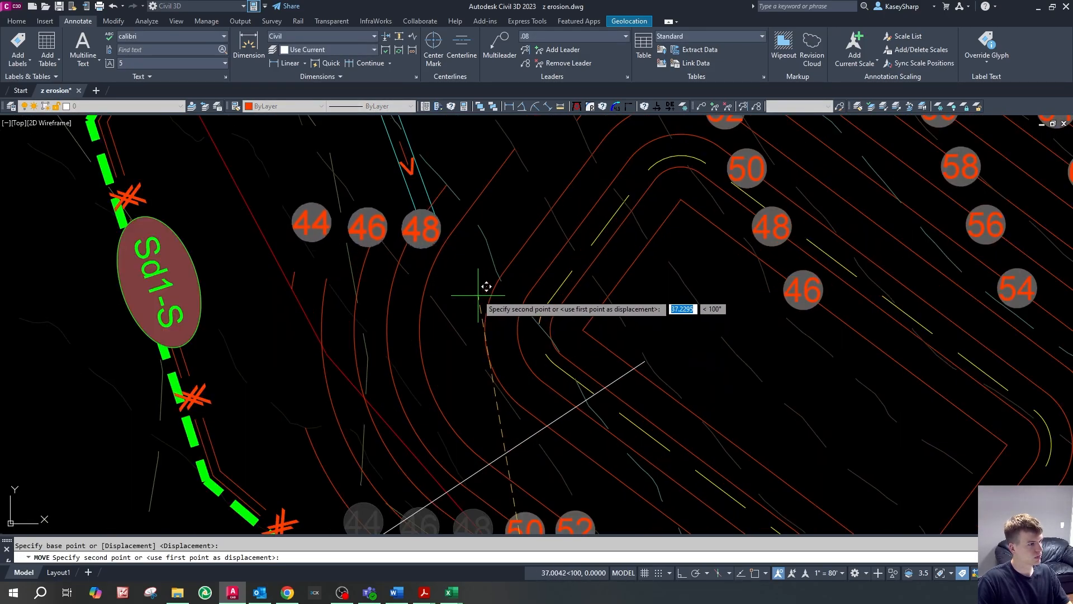
left_click(470, 310)
- Move the relocated 46 and 44 labels individually onto their own contour lines
left_click(351, 254)
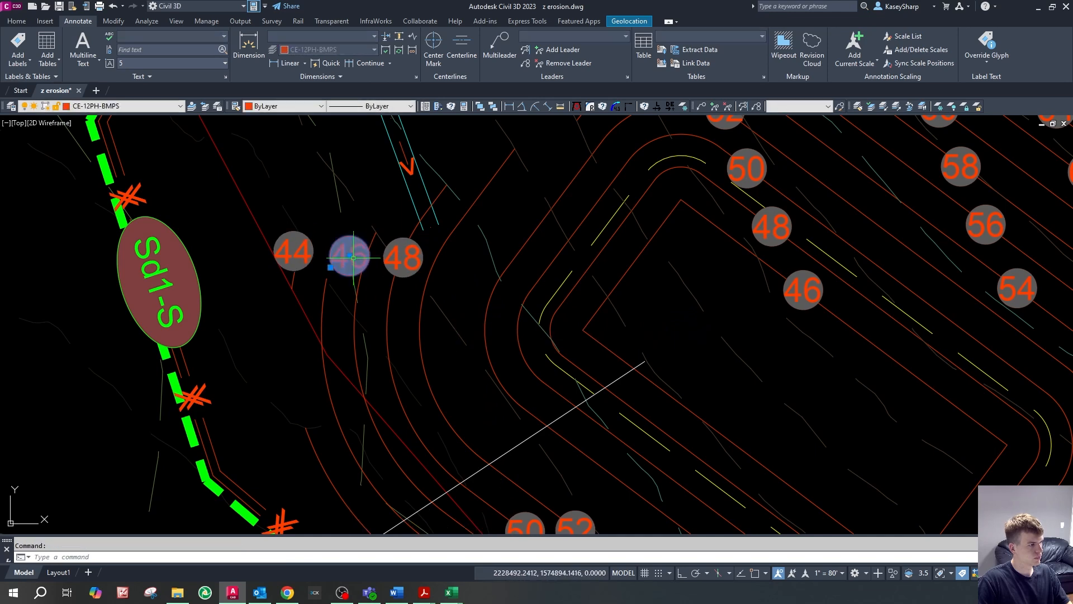
left_click(349, 256)
left_click(363, 298)
left_click(293, 251)
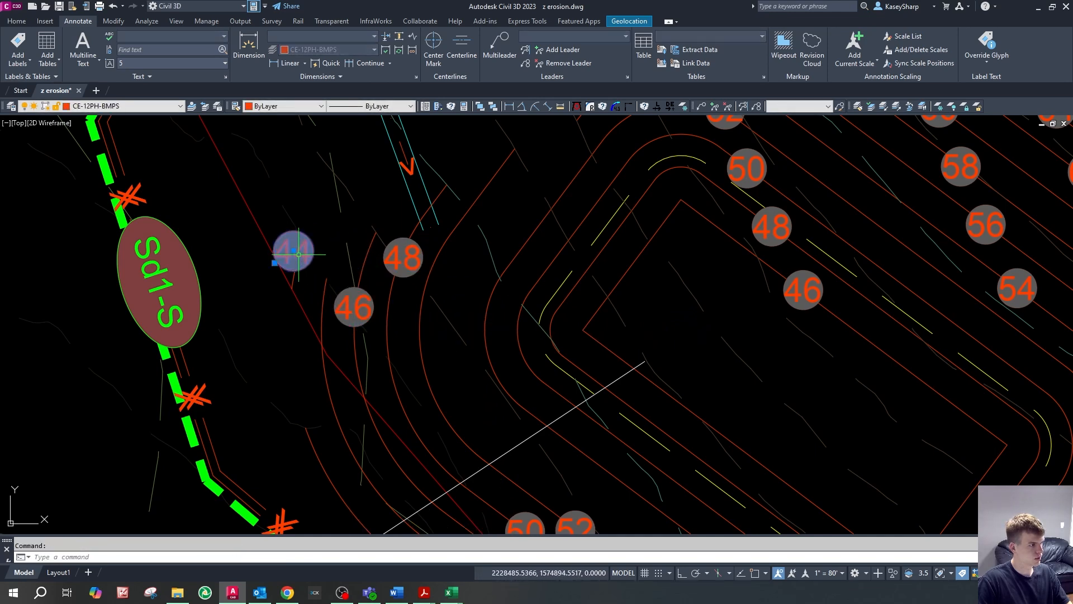
left_click(294, 251)
left_click(337, 364)
key("Escape")
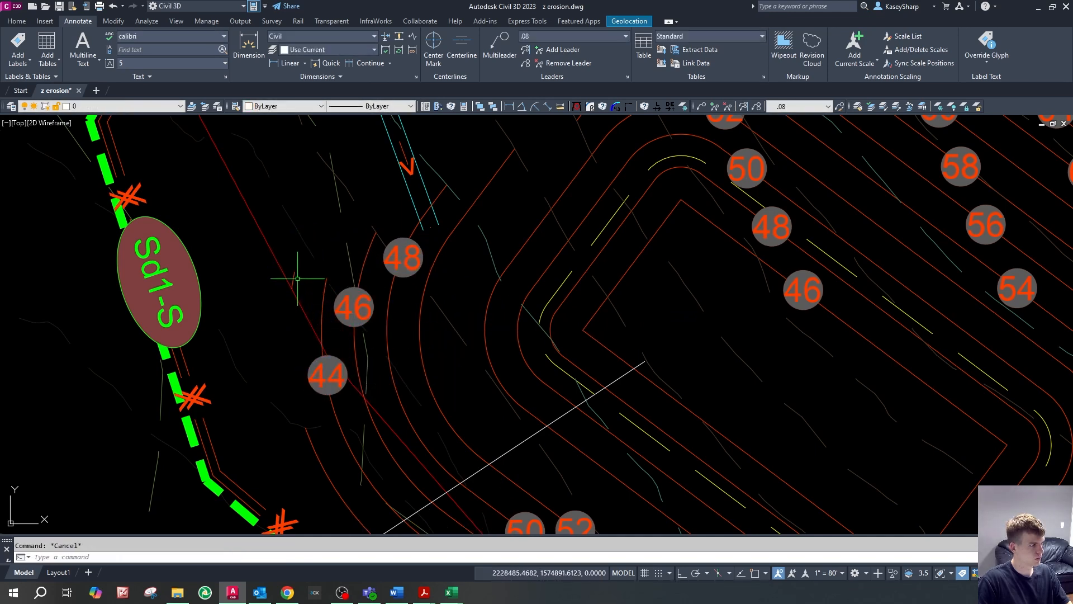
- Delete the short stray contour segment just northwest of the relocated 44 label
left_click(314, 288)
key("Escape")
scroll(294, 268, "up", 3)
left_click(302, 289)
left_click(276, 273)
key("Delete")
- Delete the two cyan edge lines running along the diversion channel toward the south basin
scroll(396, 399, "down", 5)
scroll(405, 395, "up", 5)
mouse_move(392, 353)
left_mouse_down()
mouse_move(371, 370)
mouse_move(388, 381)
left_mouse_up()
scroll(443, 361, "down", 4)
key("Escape")
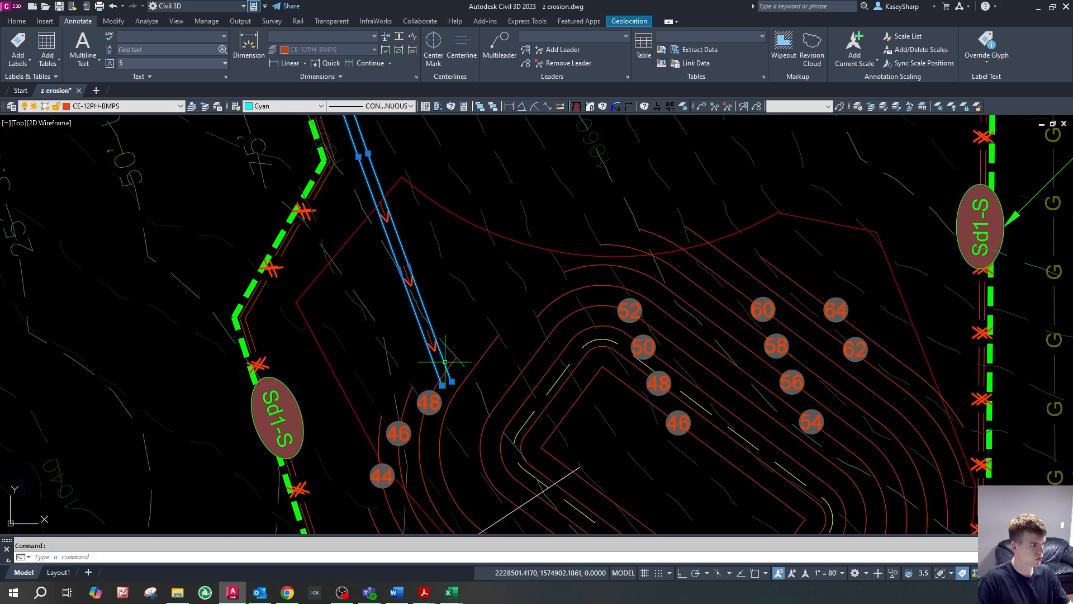
key("Delete")
- Stretch the south end of the diversion flow line so that it discharges inside the south basin's northwest corner
left_click(435, 347)
left_click(446, 383)
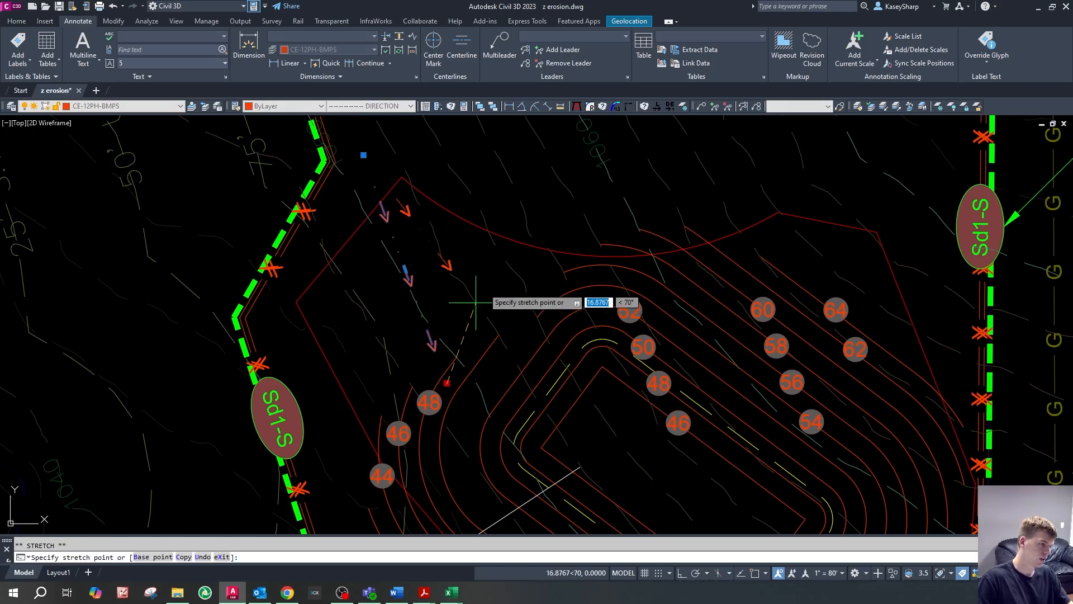
scroll(491, 277, "up", 4)
scroll(585, 341, "down", 4)
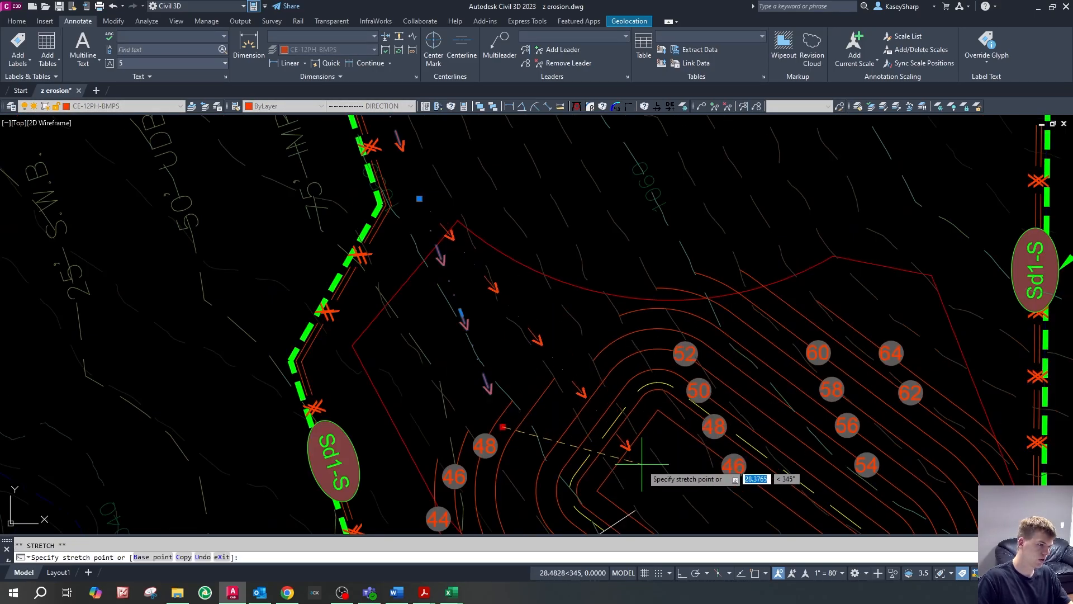
left_click(641, 467)
scroll(578, 372, "up", 2)
key("Escape")
scroll(607, 412, "down", 2)
- Shift the diversion flow line's bend just north of the basin eastward, away from the silt fence
scroll(602, 396, "down", 1)
left_click(500, 313)
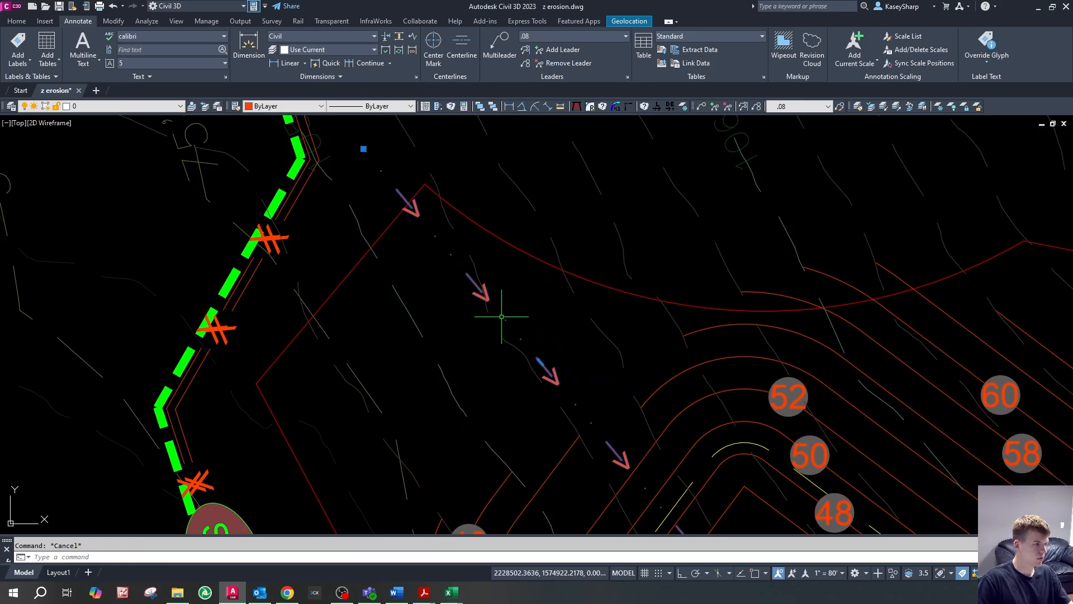
scroll(479, 289, "down", 2)
left_click(474, 285)
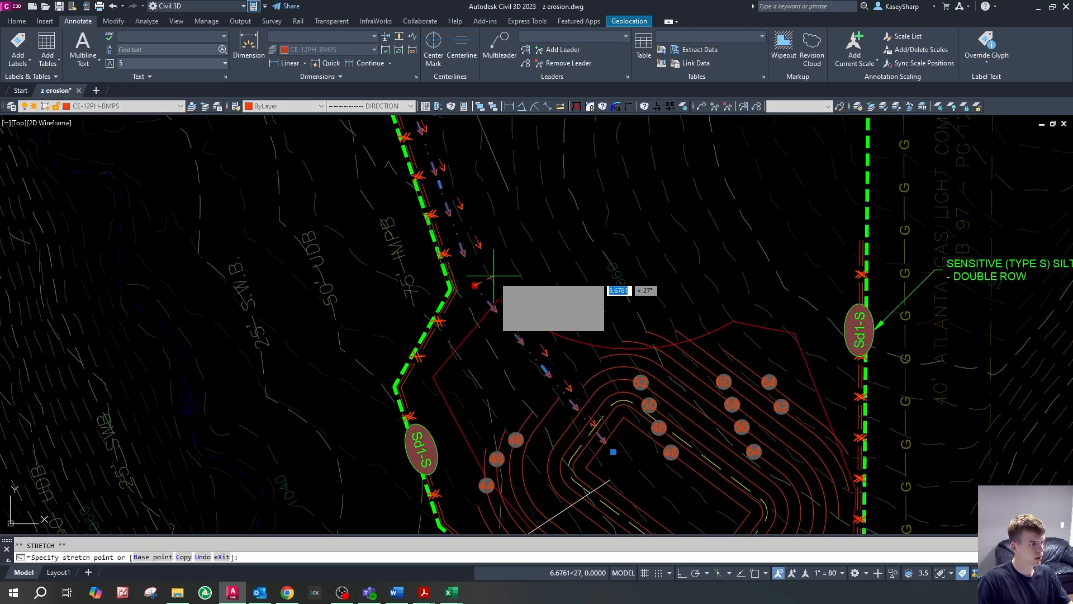
scroll(516, 379, "down", 3)
scroll(485, 244, "up", 4)
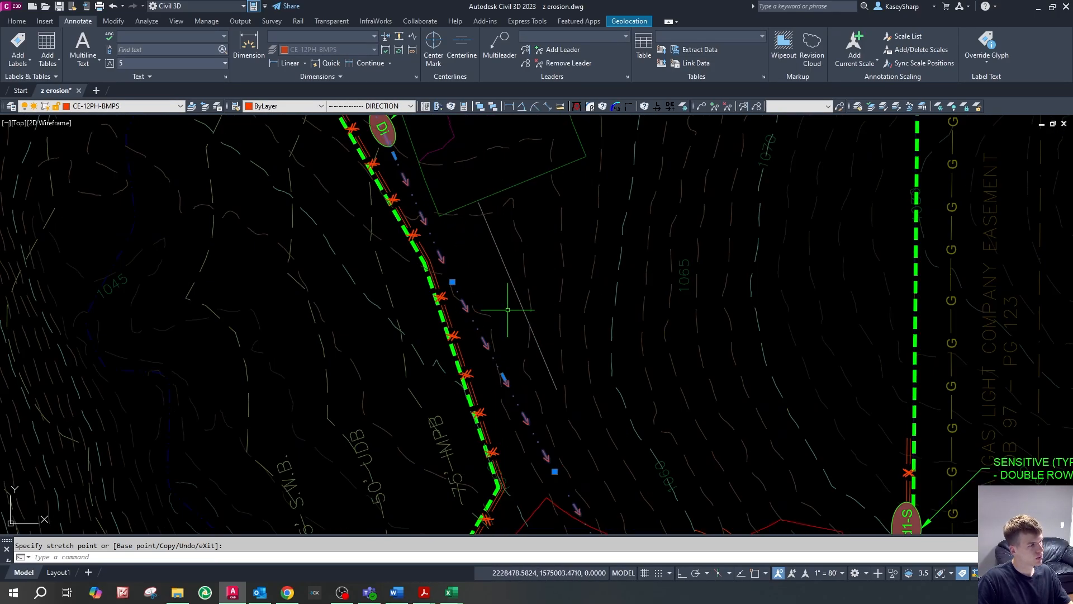
- Shift the diversion flow line's next two upstream vertices, south and north of the Di symbol, eastward away from the silt fence
left_click(454, 282)
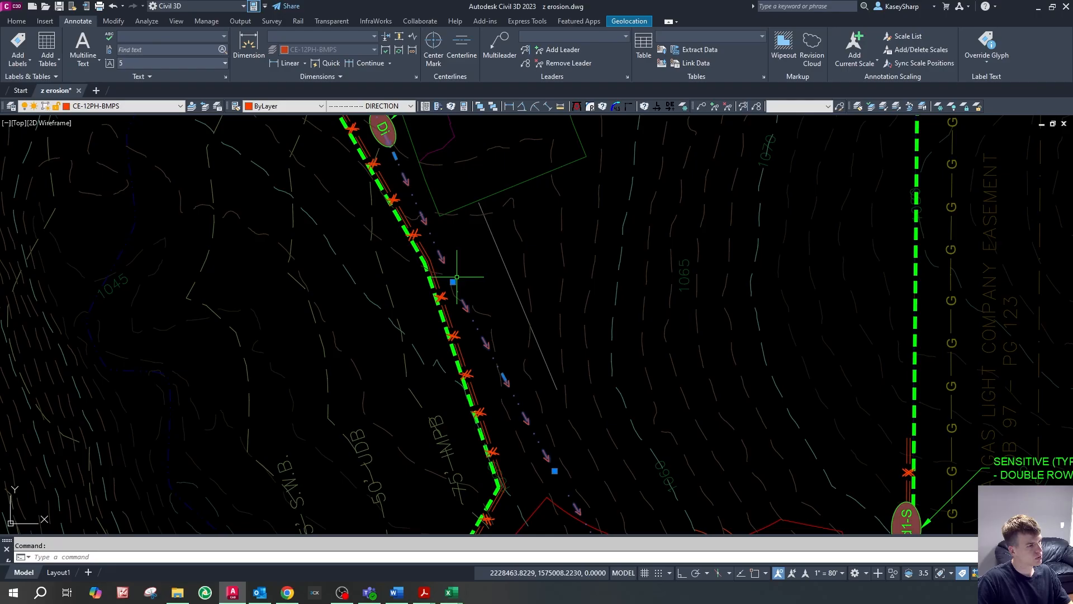
left_click(488, 261)
scroll(498, 301, "down", 4)
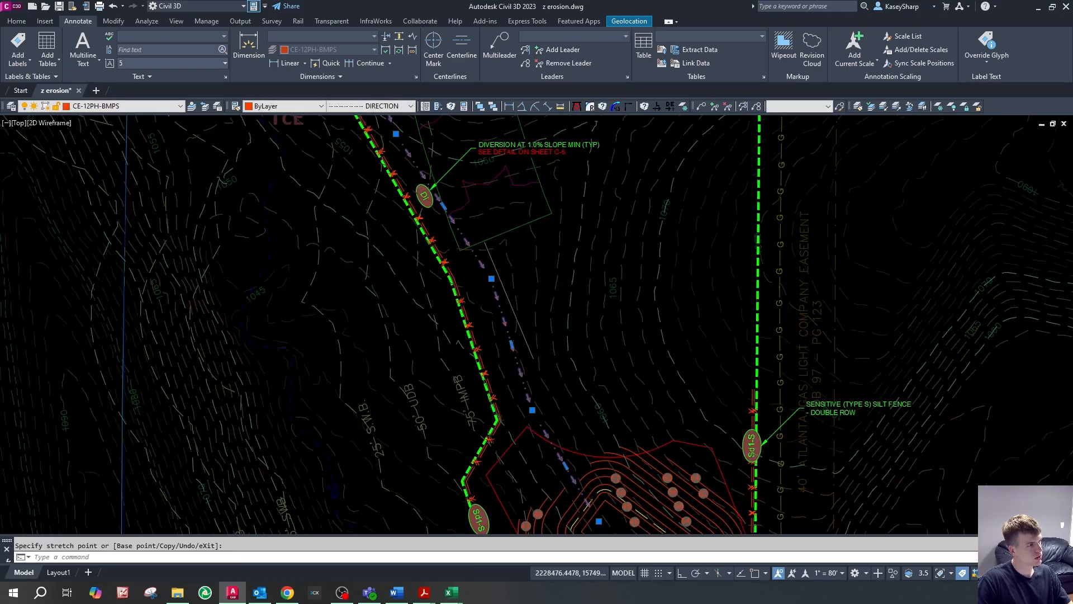
scroll(479, 251, "up", 6)
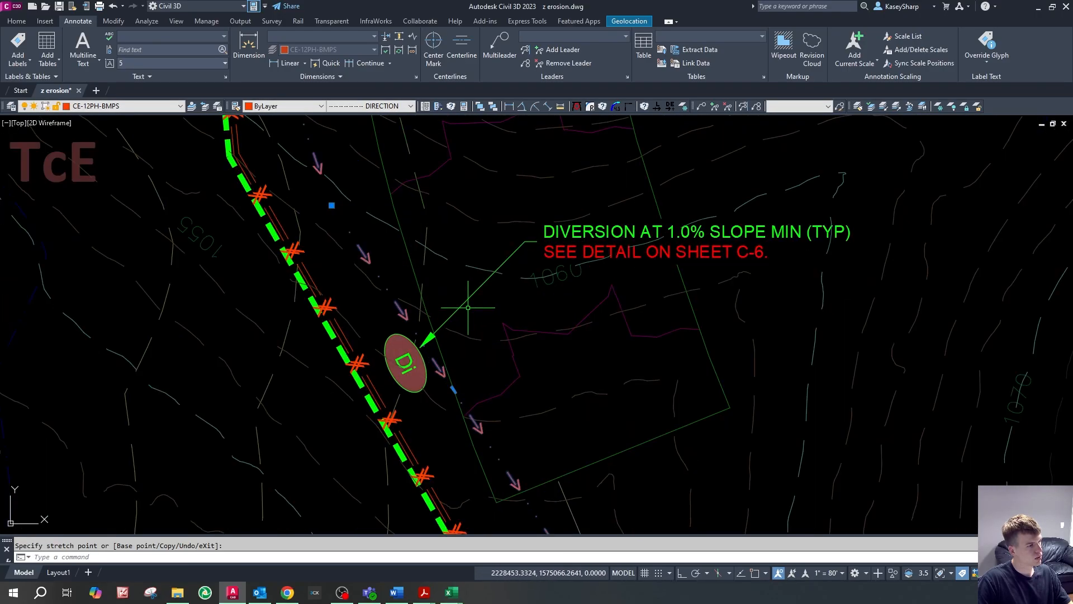
left_click(332, 205)
key("Escape")
key("Escape")
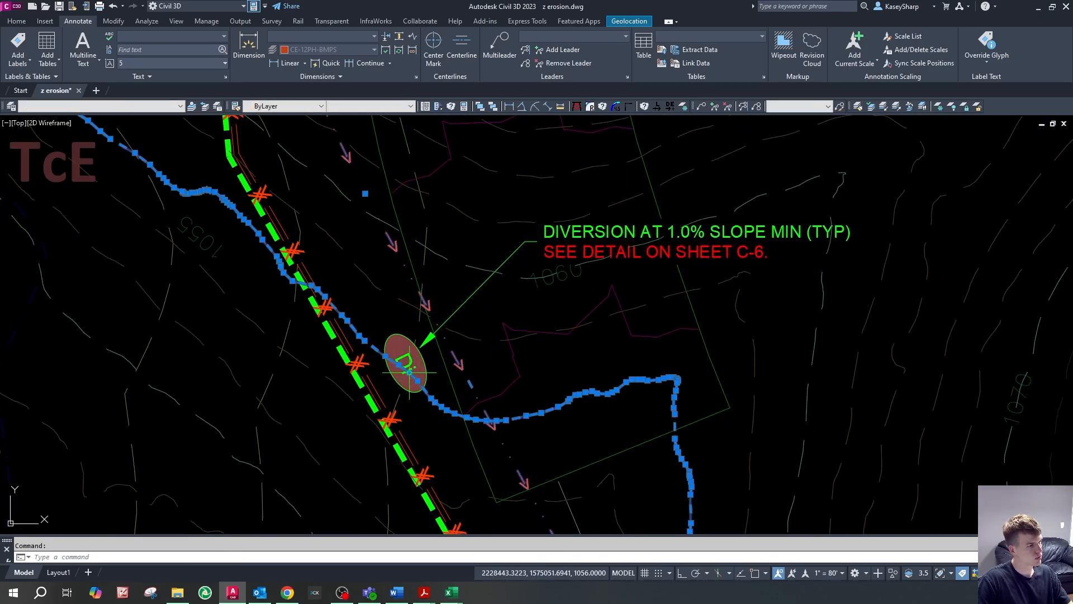
- Move the Di symbol and its diversion callout northeast onto the realigned flow line
left_click(409, 362)
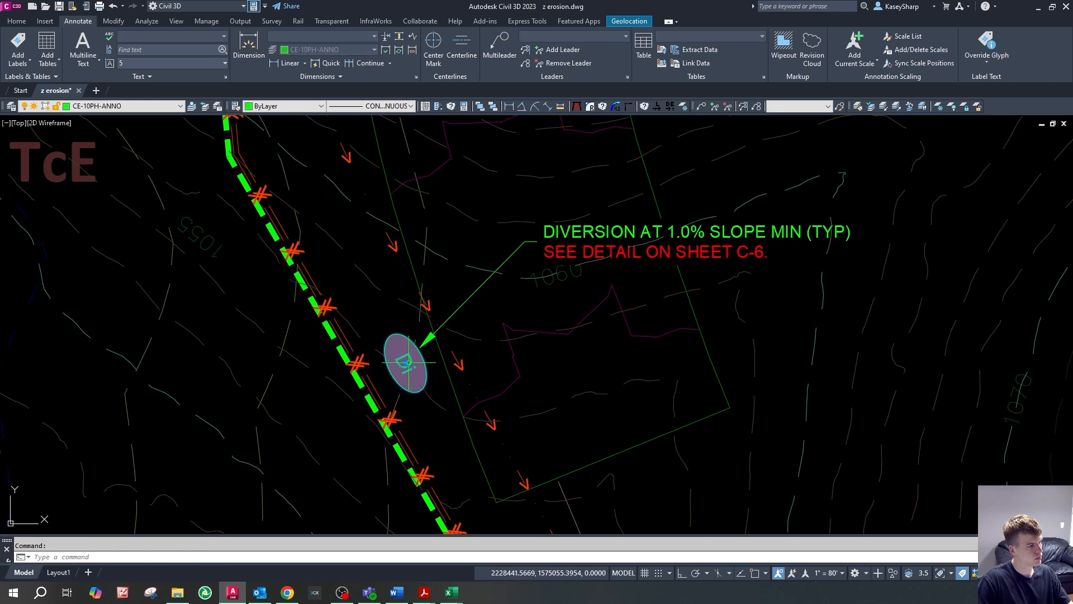
left_click(463, 306)
type("m")
key("space")
left_click(504, 336)
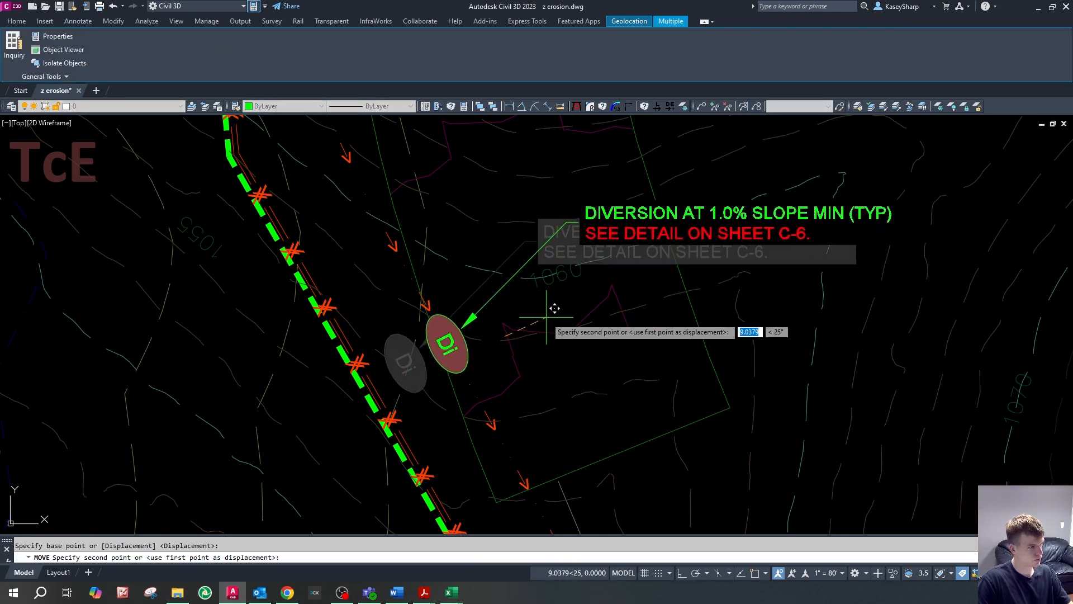
key("Escape")
- Offset the diversion flow line by 1 to both sides
key("Return")
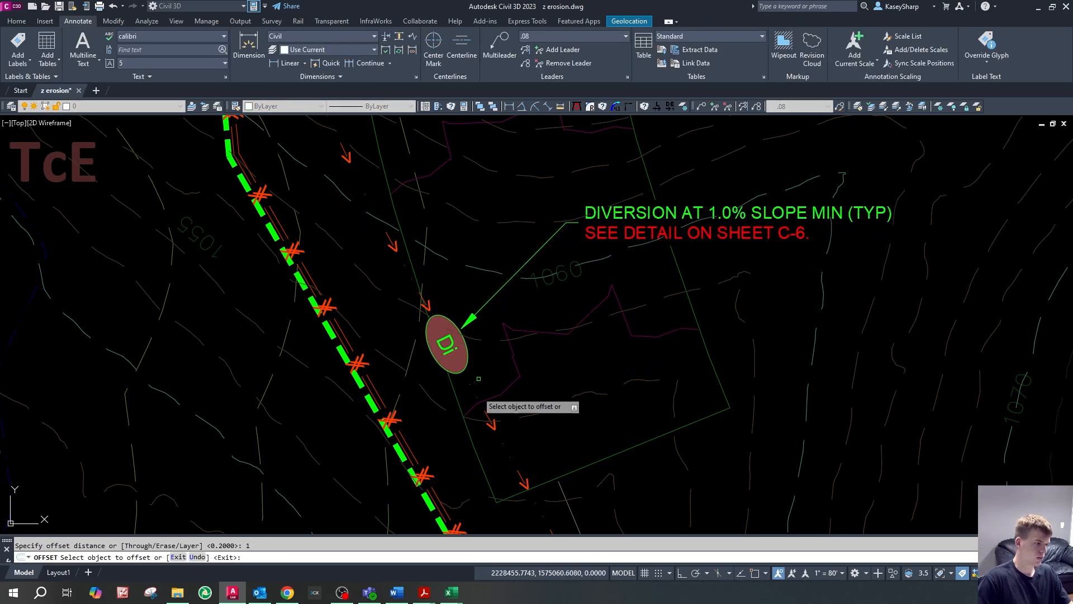
left_click(487, 411)
left_click(488, 388)
key("Escape")
- Set the two offset diversion lines to the Continuous linetype and cyan colour
scroll(488, 389, "up", 6)
left_click(483, 391)
left_click(445, 397)
left_click(421, 413)
left_click(401, 420)
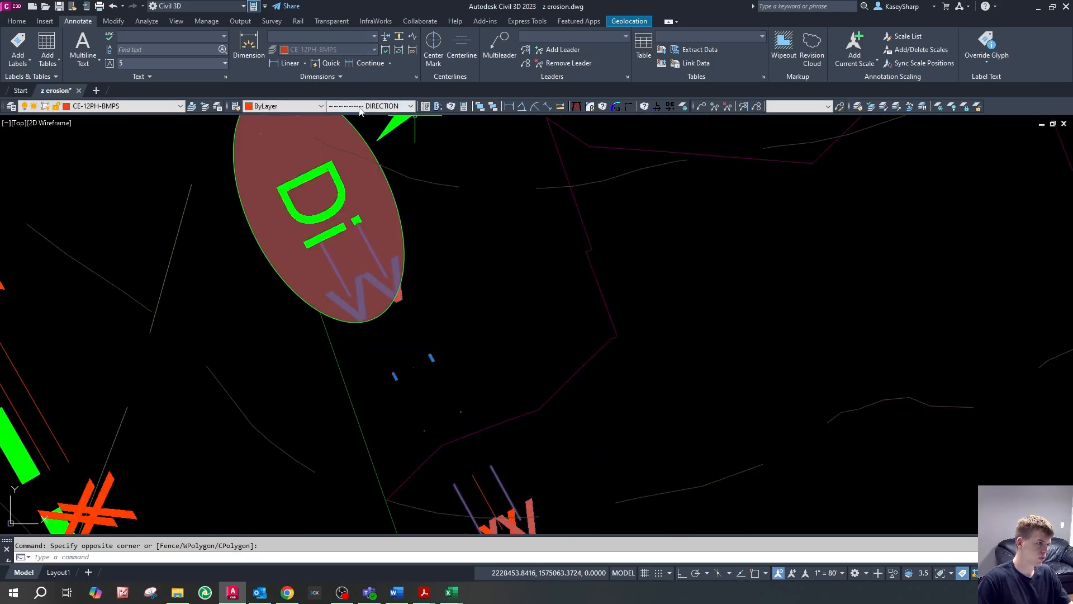
left_click(378, 106)
left_click(386, 144)
left_click(285, 106)
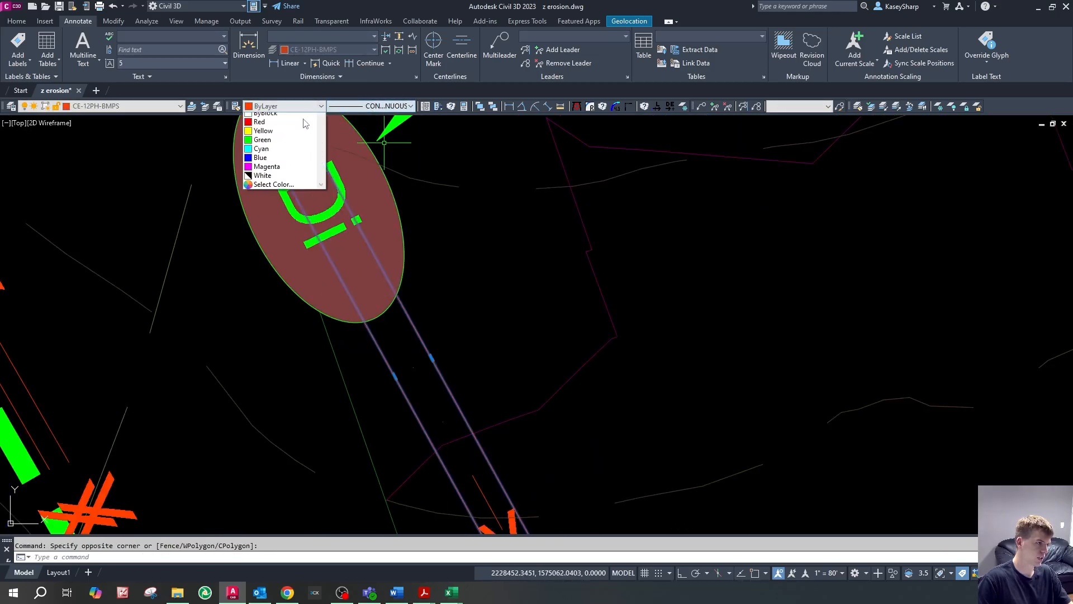
left_click(269, 168)
key("Escape")
- Delete the red boundary outline surrounding the south basin
scroll(270, 168, "down", 10)
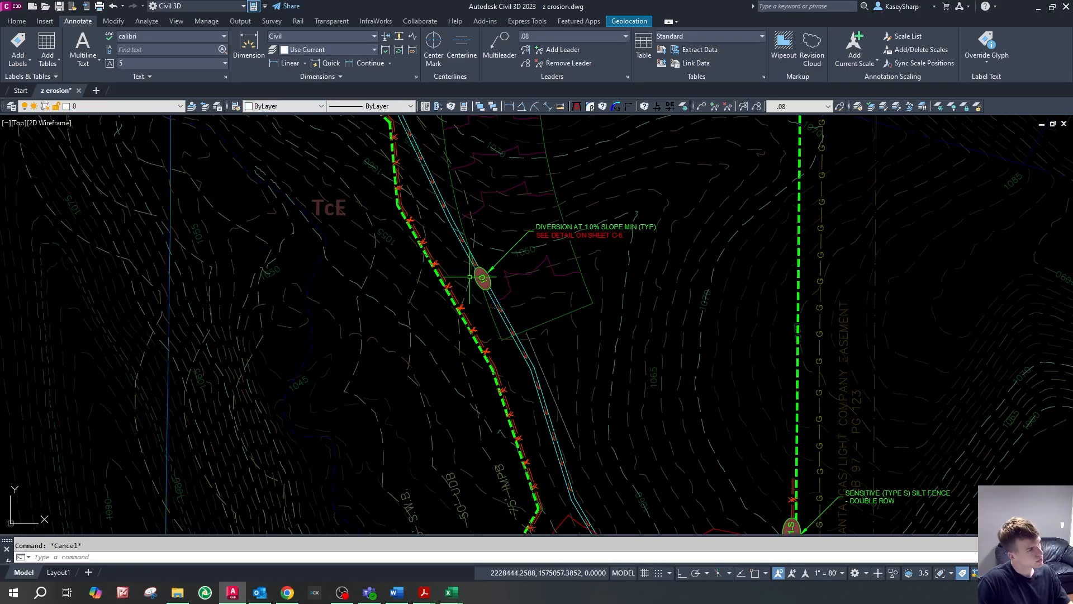
scroll(503, 398, "up", 4)
scroll(503, 398, "up", 2)
scroll(492, 376, "down", 3)
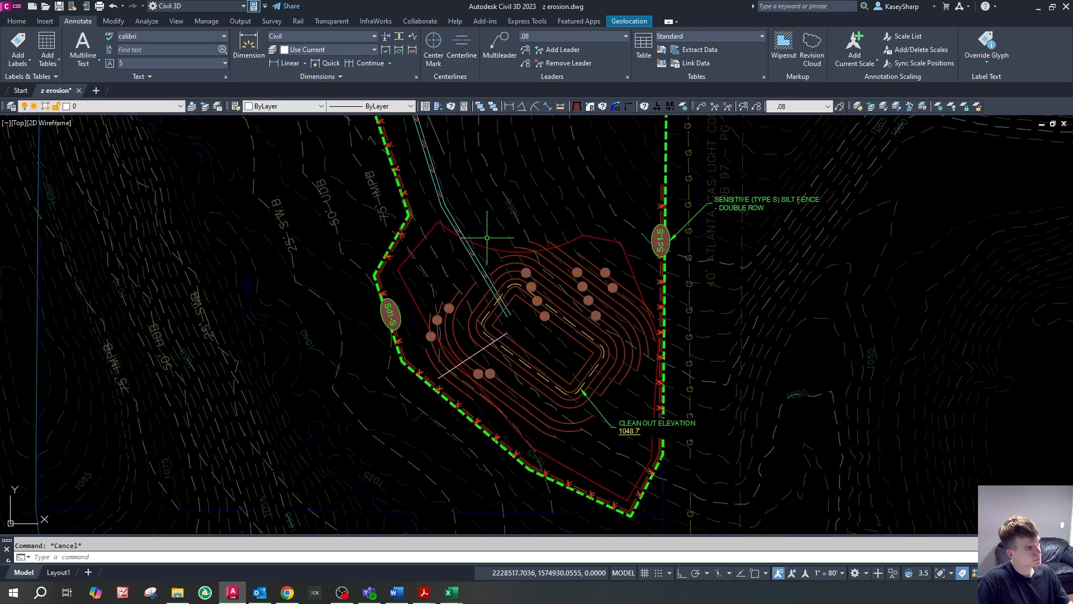
scroll(480, 266, "up", 5)
left_click(463, 272)
key("Delete")
scroll(463, 272, "down", 5)
scroll(474, 270, "up", 2)
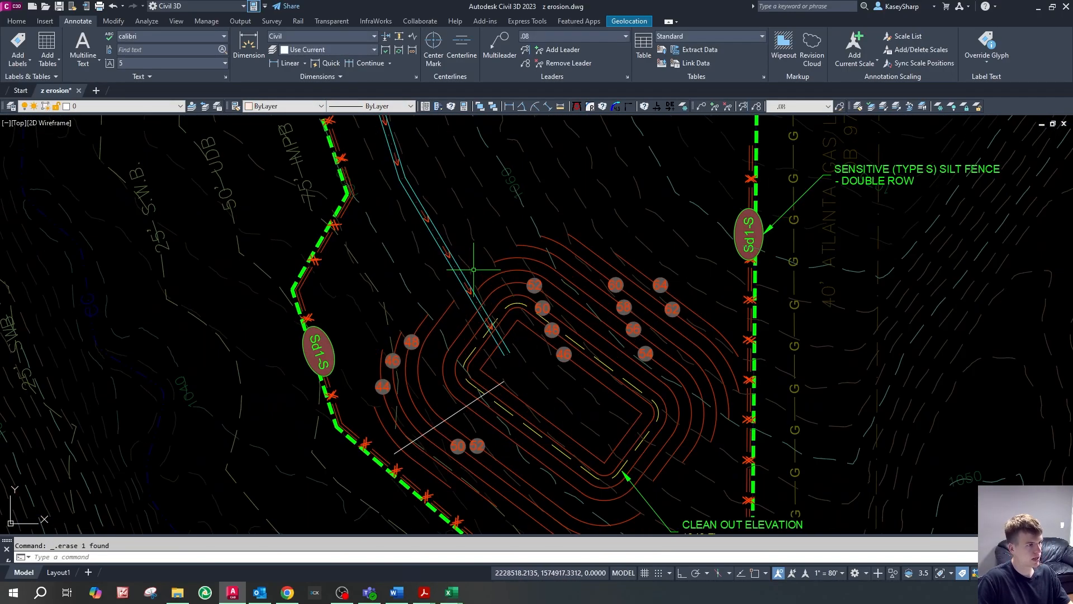
key("Escape")
- Copy the Sd3 symbol and the temporary sediment basin #N2-ic storage callout from the Phase I legend
scroll(549, 323, "down", 12)
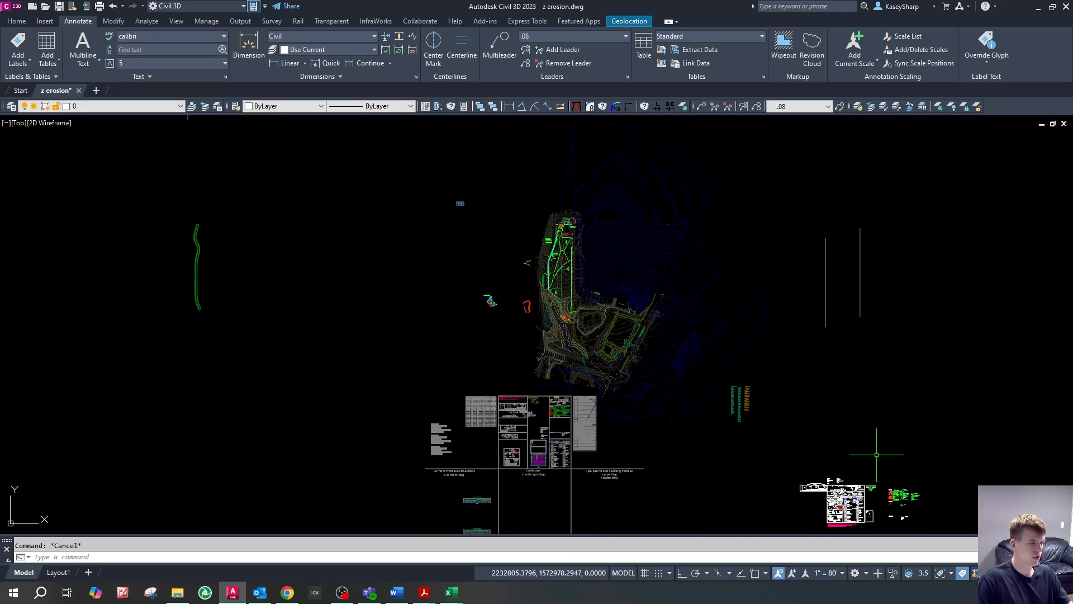
scroll(855, 525, "up", 6)
scroll(629, 370, "down", 2)
scroll(1026, 375, "up", 6)
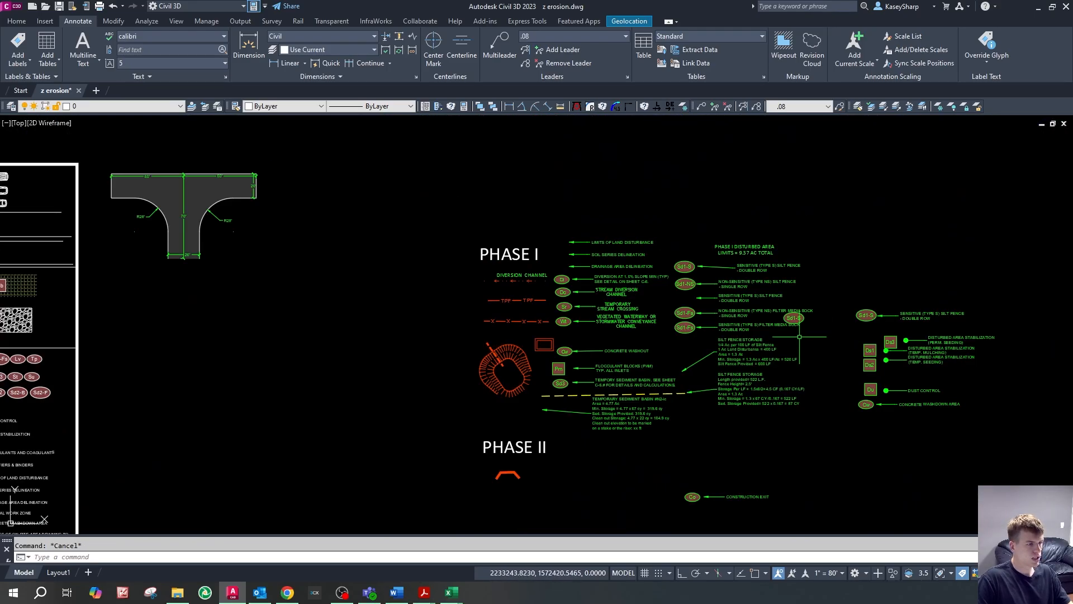
scroll(801, 337, "up", 2)
scroll(423, 414, "up", 3)
left_click(427, 432)
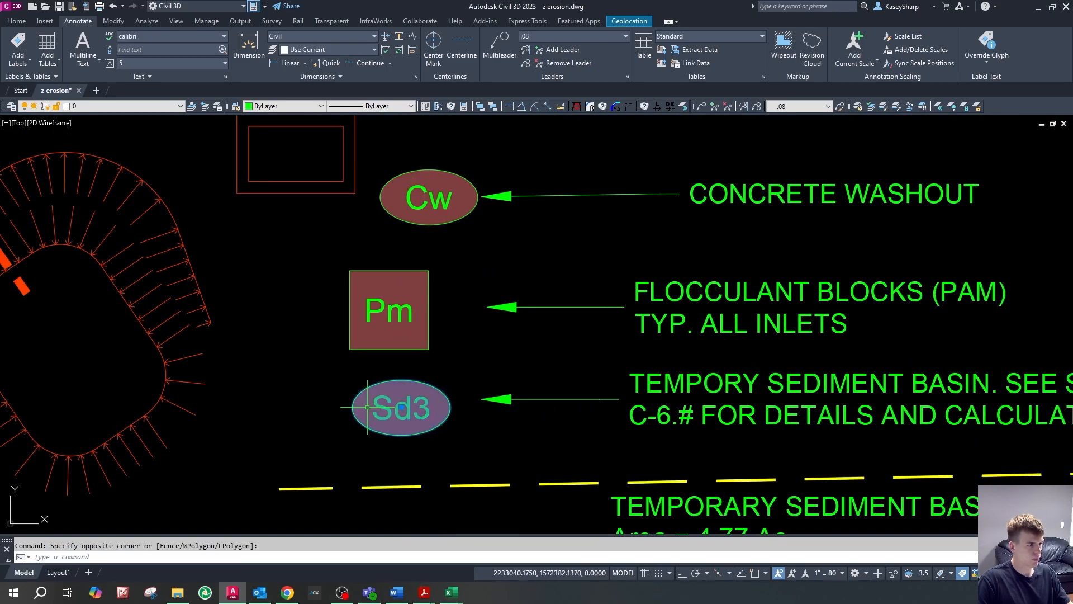
left_click(358, 406)
scroll(356, 406, "down", 2)
scroll(612, 432, "up", 4)
scroll(446, 340, "down", 3)
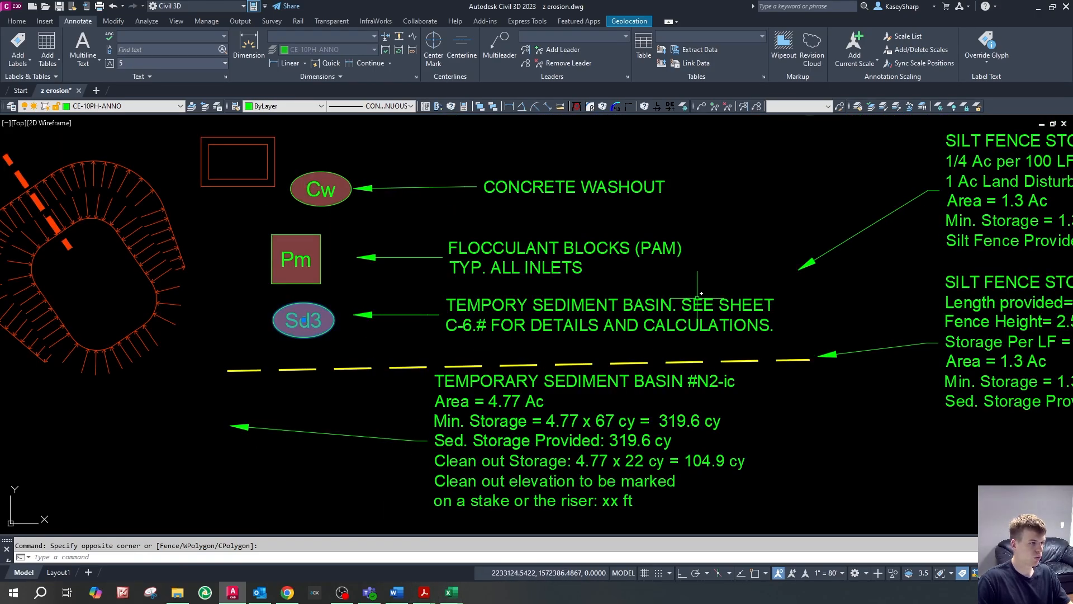
left_click(576, 457)
left_click(363, 406)
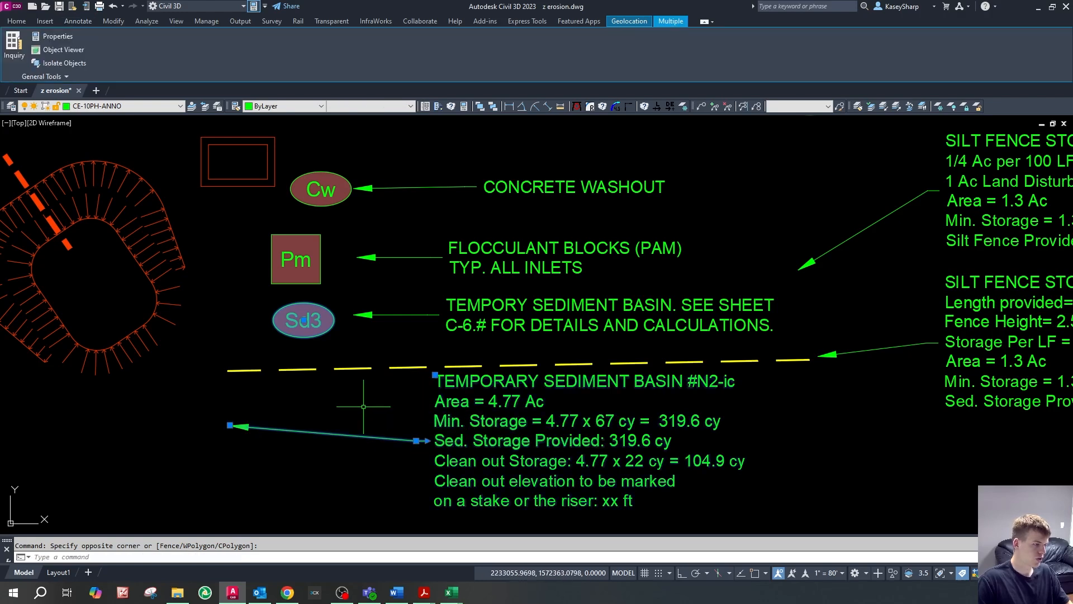
key("Escape")
- Paste the copied Sd3 symbol and storage callout over the south basin, with the symbol inside the basin floor
scroll(524, 342, "down", 10)
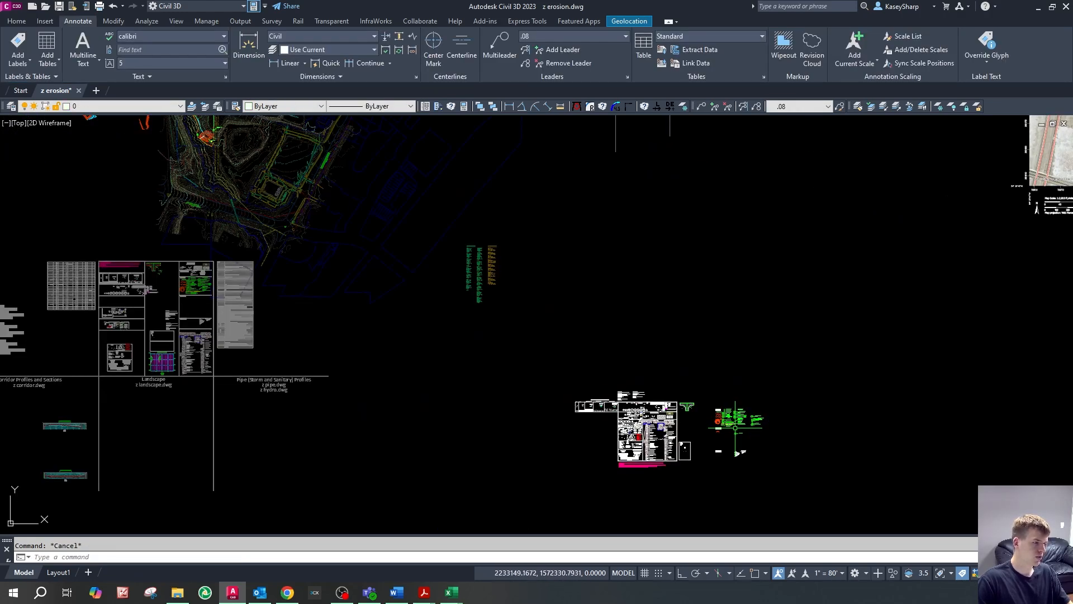
scroll(372, 244, "up", 5)
scroll(459, 323, "up", 5)
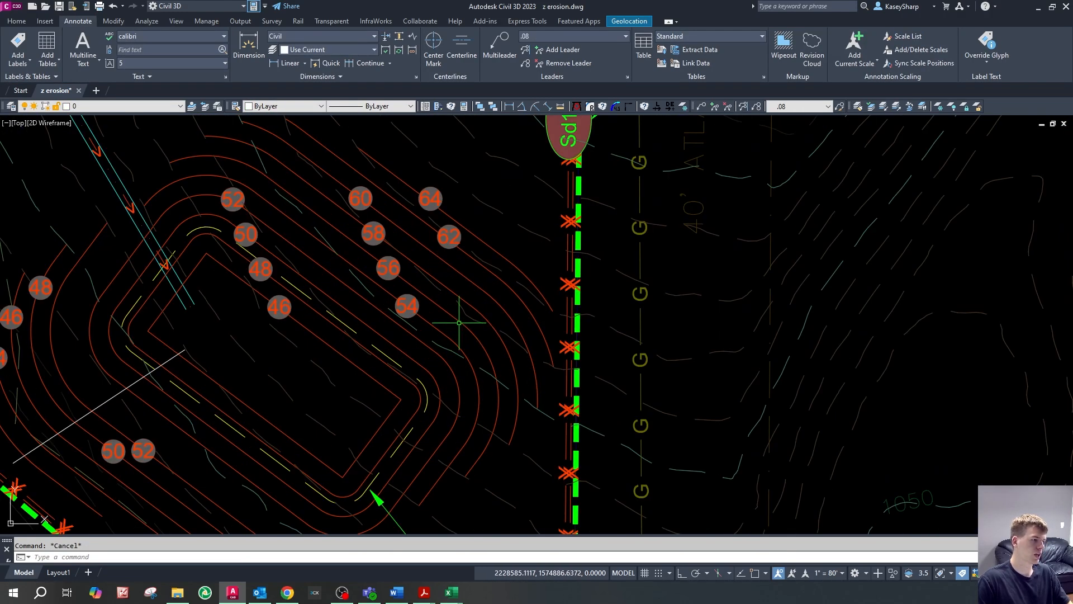
key("ctrl+v")
scroll(263, 436, "down", 4)
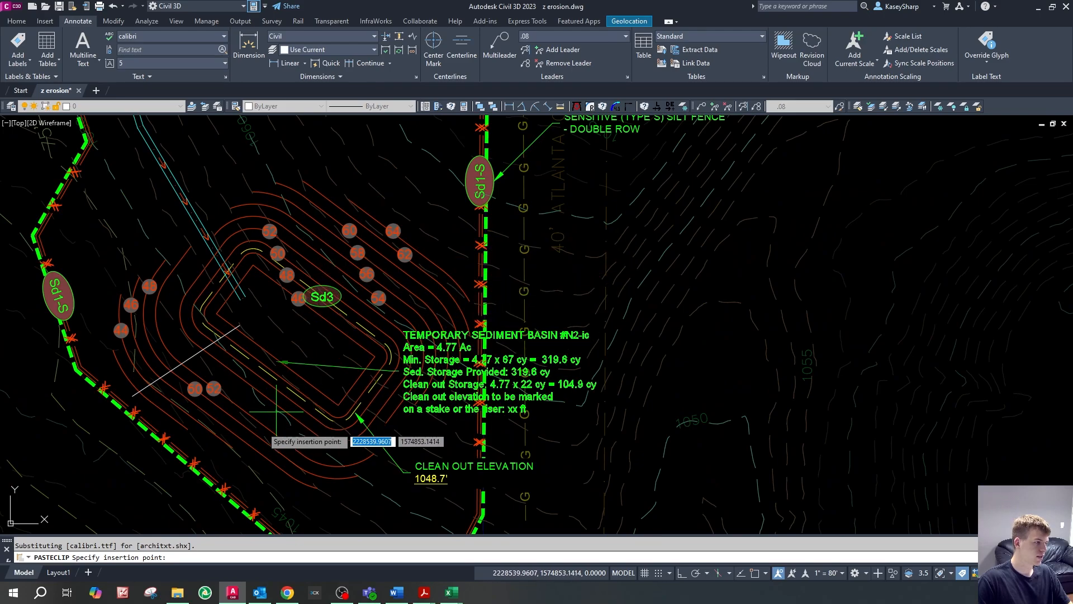
left_click(251, 452)
left_click(401, 406)
key("Escape")
- Point the storage callout's leader at the Sd3 symbol and move its text east beyond the silt fence
left_click(259, 402)
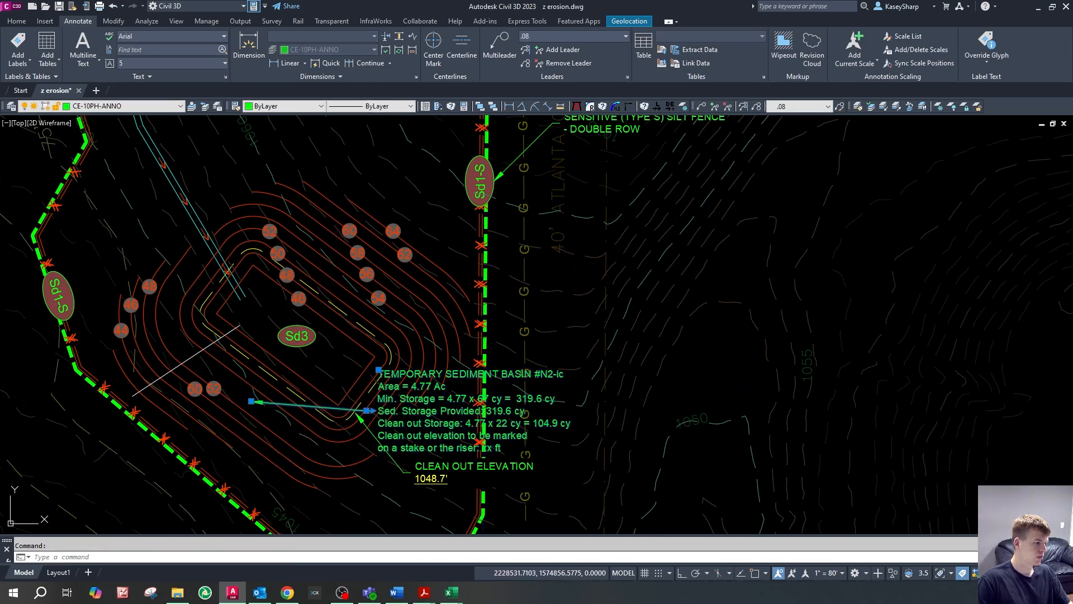
left_click(251, 401)
scroll(318, 357, "up", 6)
left_click(314, 344)
scroll(305, 340, "down", 2)
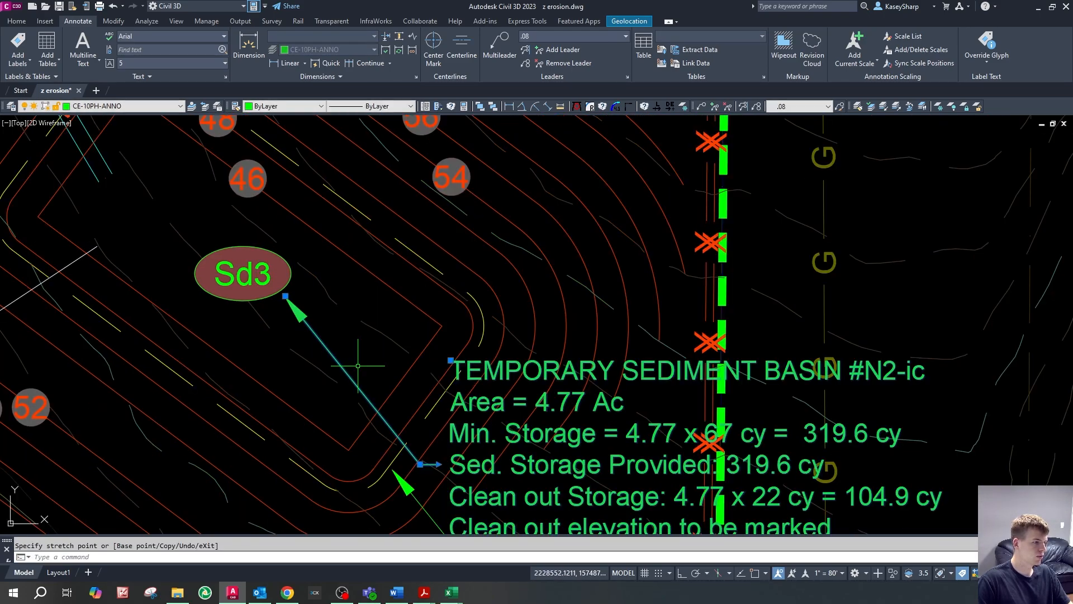
scroll(358, 366, "down", 2)
left_click(420, 464)
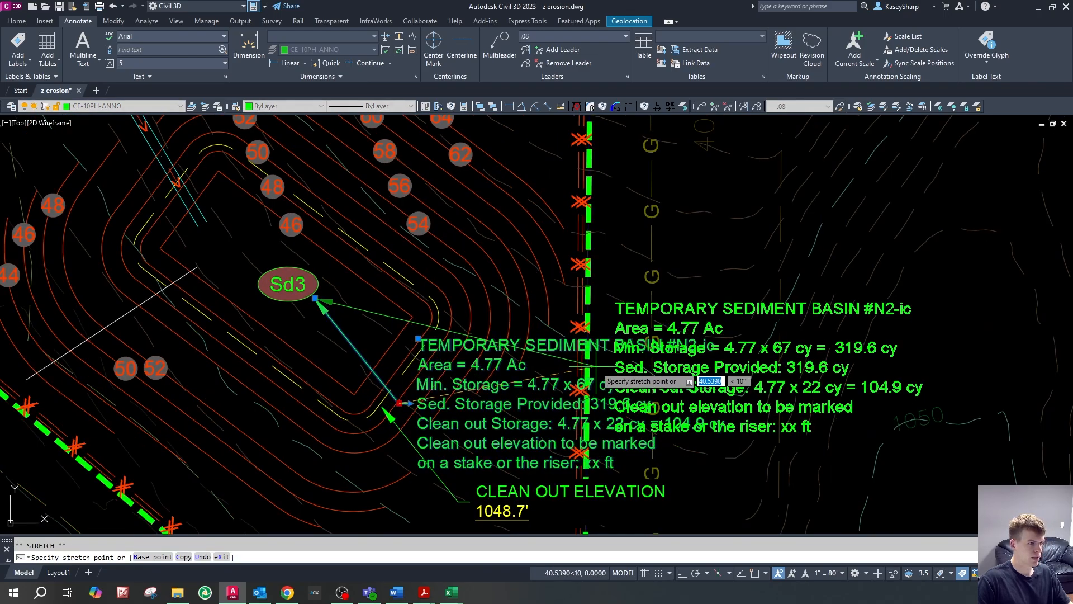
left_click(616, 386)
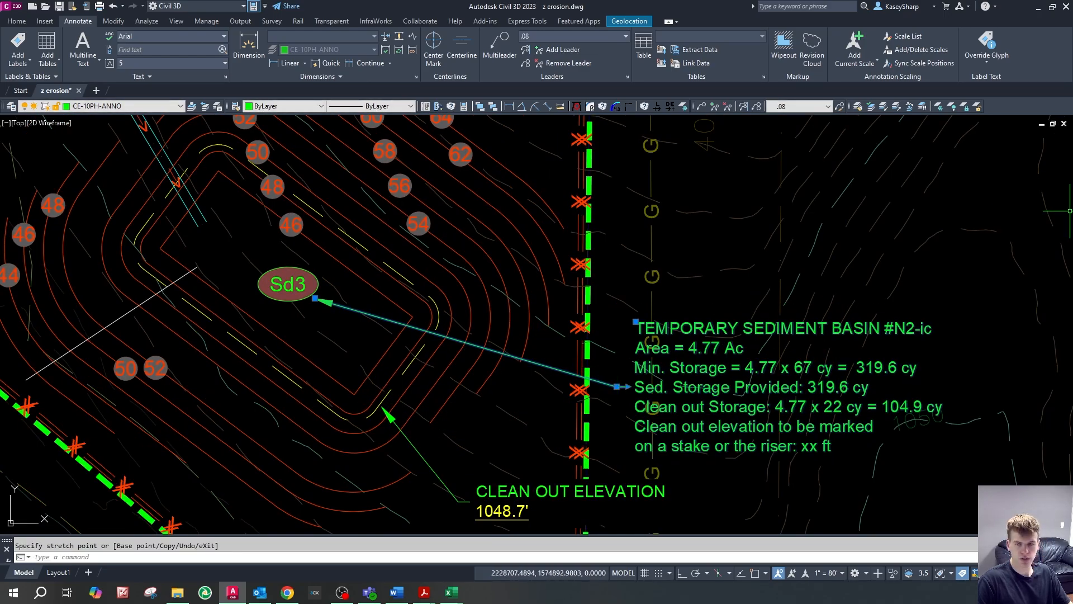
key("Escape")
key("Escape")
- Set the area in the temporary sediment basin callout to 6.36 Ac
scroll(744, 313, "down", 4)
scroll(662, 335, "up", 6)
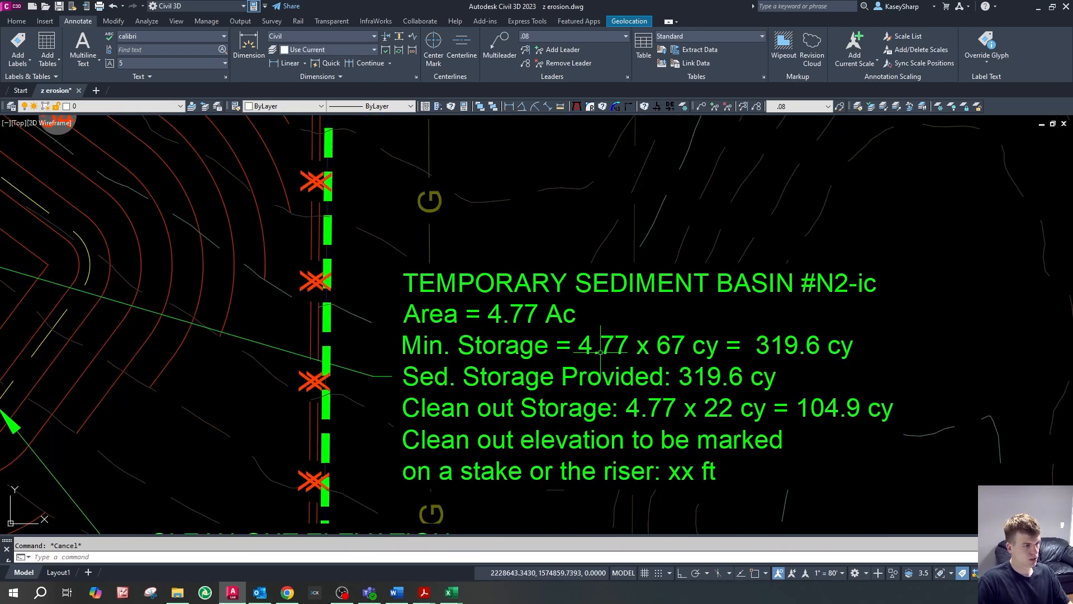
double_click(587, 347)
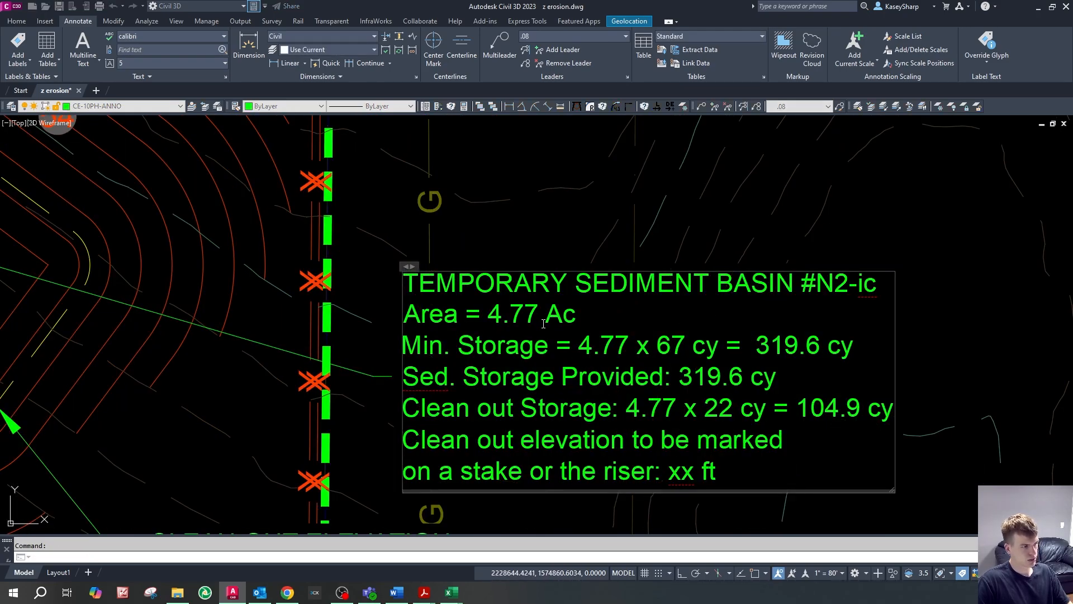
key("BackSpace")
key("BackSpace")
key("BackSpace")
key("BackSpace")
type("6.36")
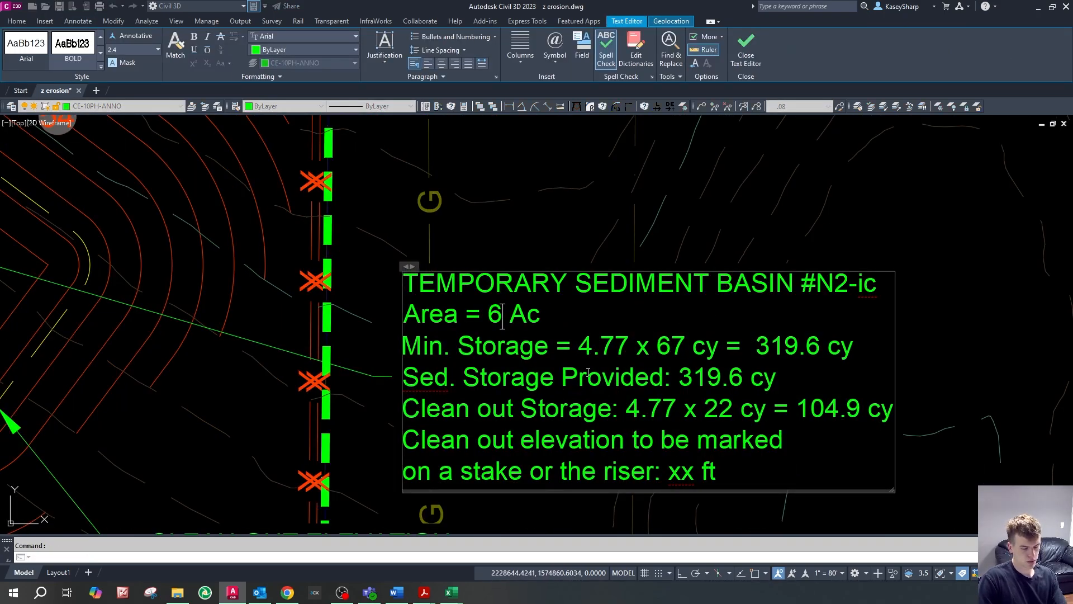
- Update the callout's minimum storage line to 6.36 x 67 cy = 426.1 cy
left_click(629, 348)
key("BackSpace")
key("BackSpace")
key("BackSpace")
key("BackSpace")
type("6.36")
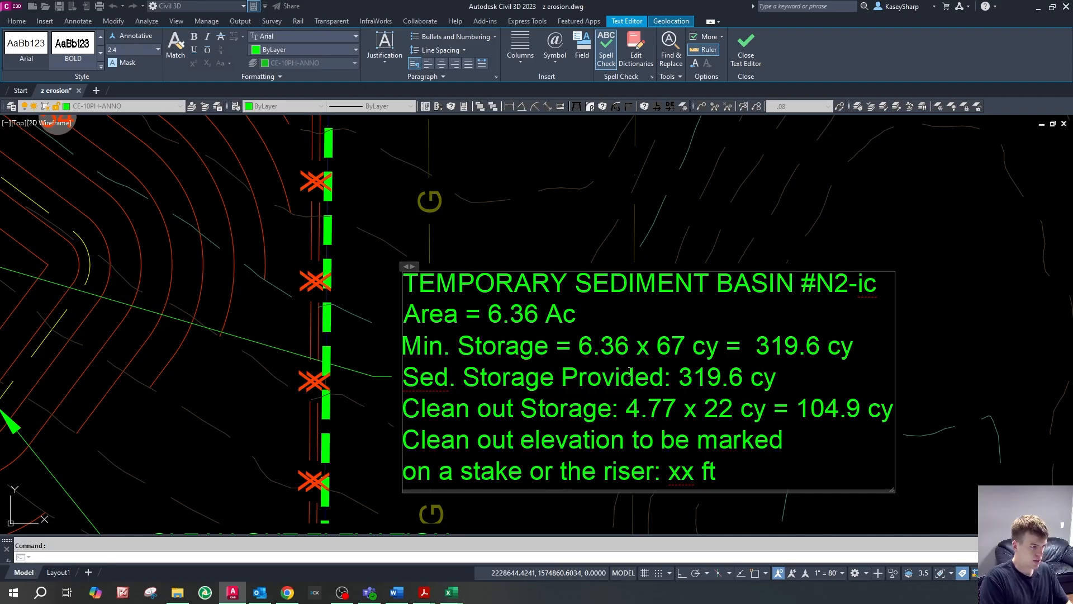
left_click_drag(819, 348, 775, 346)
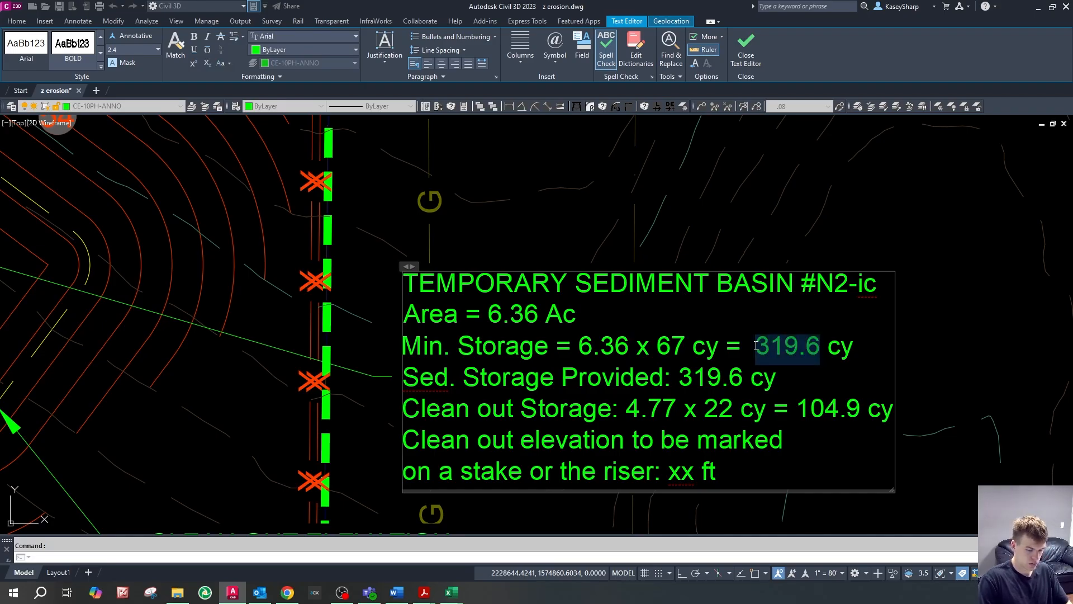
type("426.1")
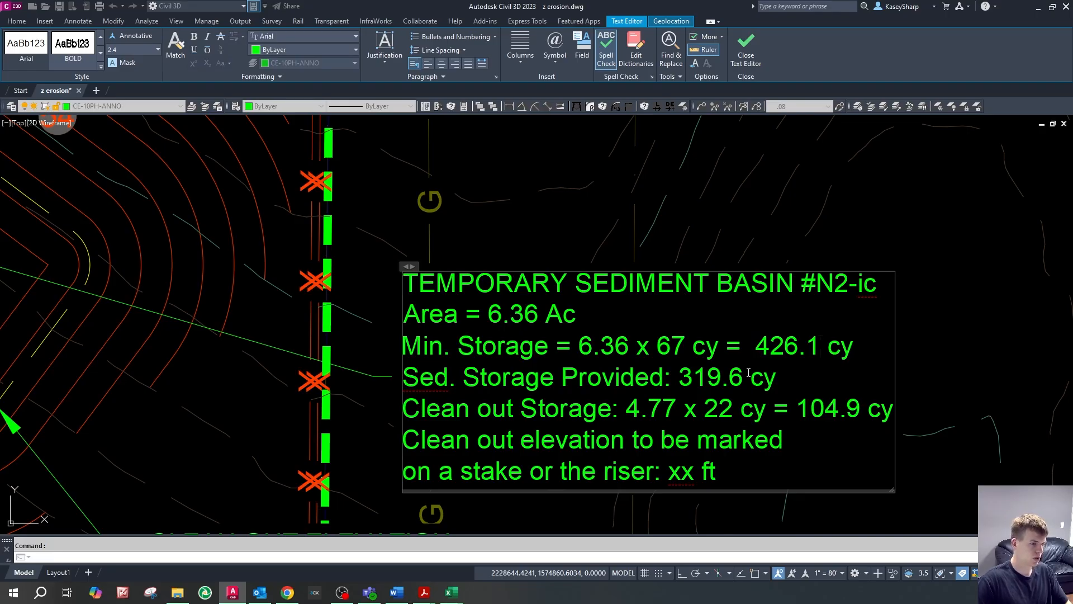
- Set the sediment storage provided to 440.7 cy and the clean out storage to 6.36 x 22 cy = 139.9 cy
left_click_drag(732, 376, 675, 375)
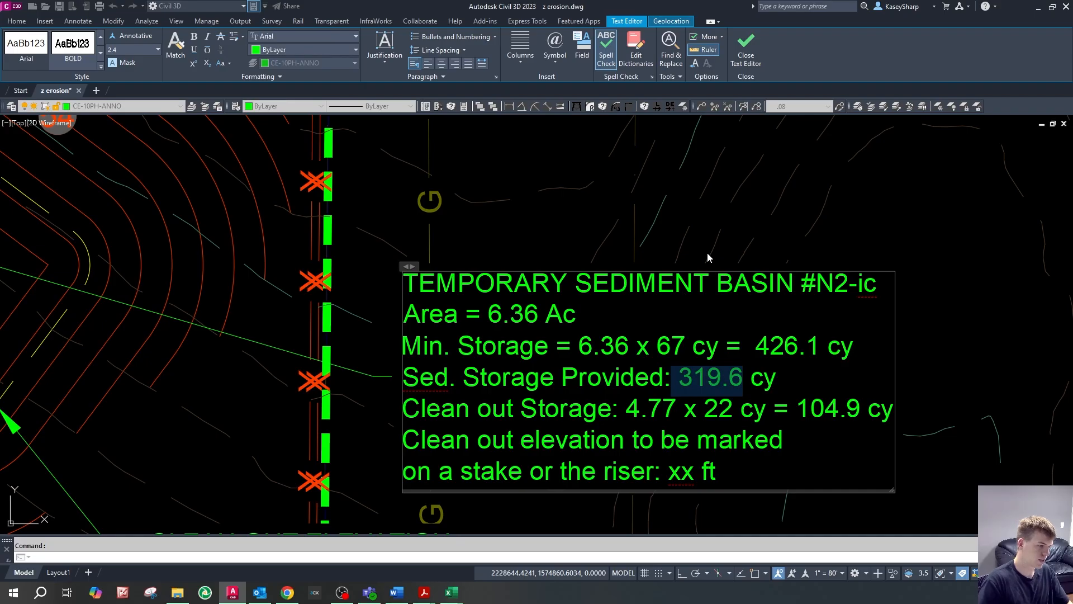
type("440.7")
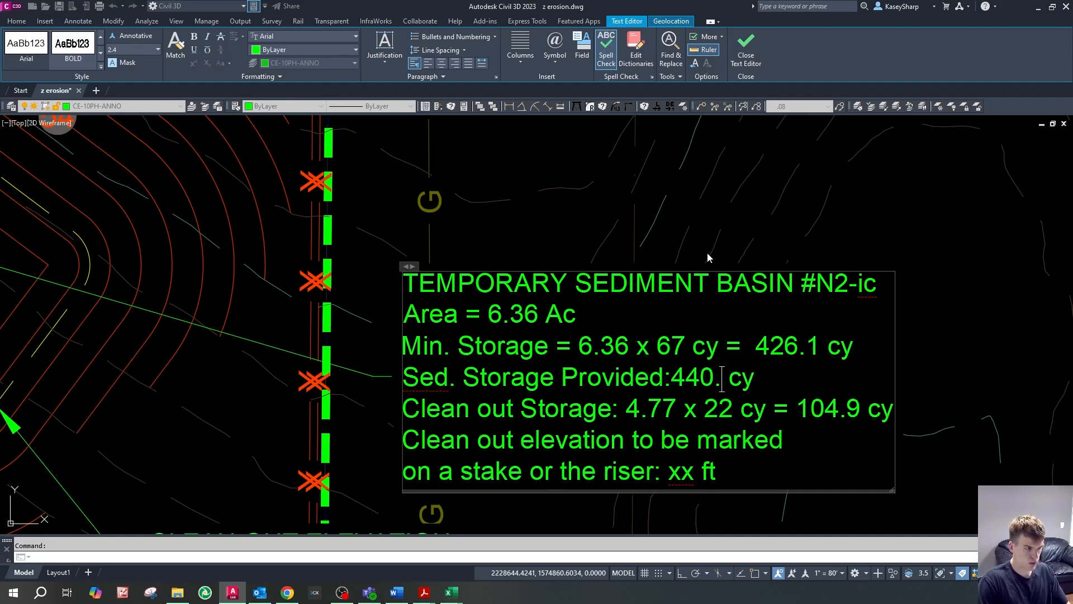
left_click(670, 377)
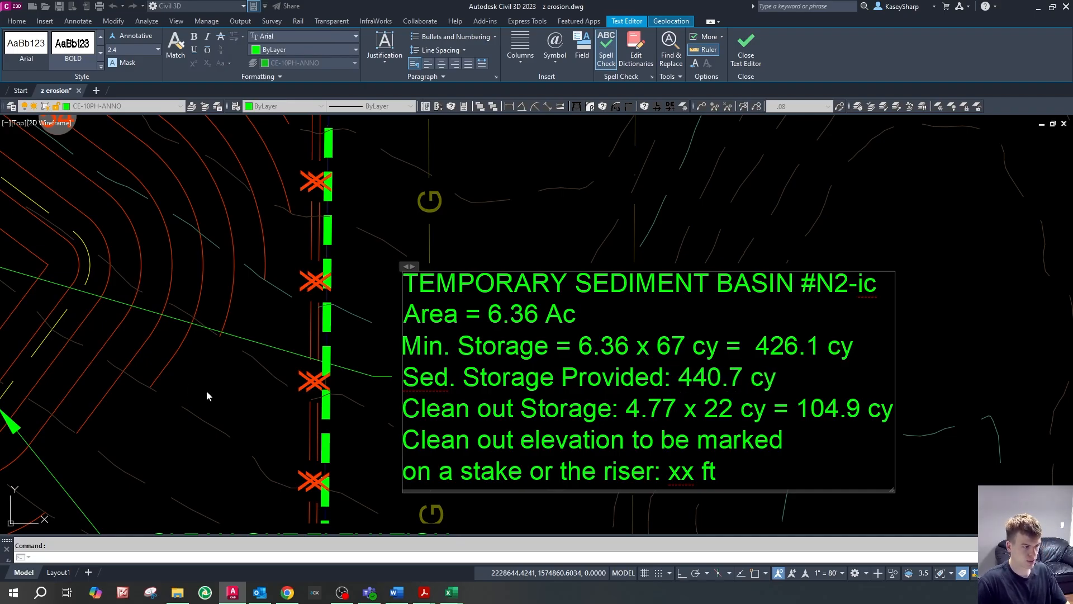
left_click_drag(679, 409, 627, 407)
type("6.36")
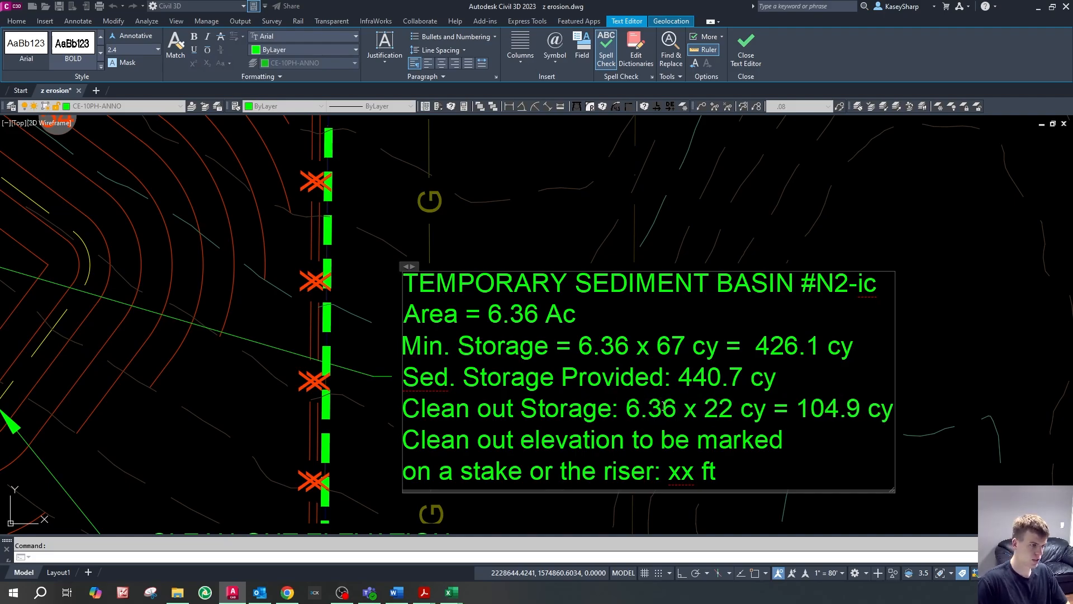
left_click_drag(856, 413, 806, 411)
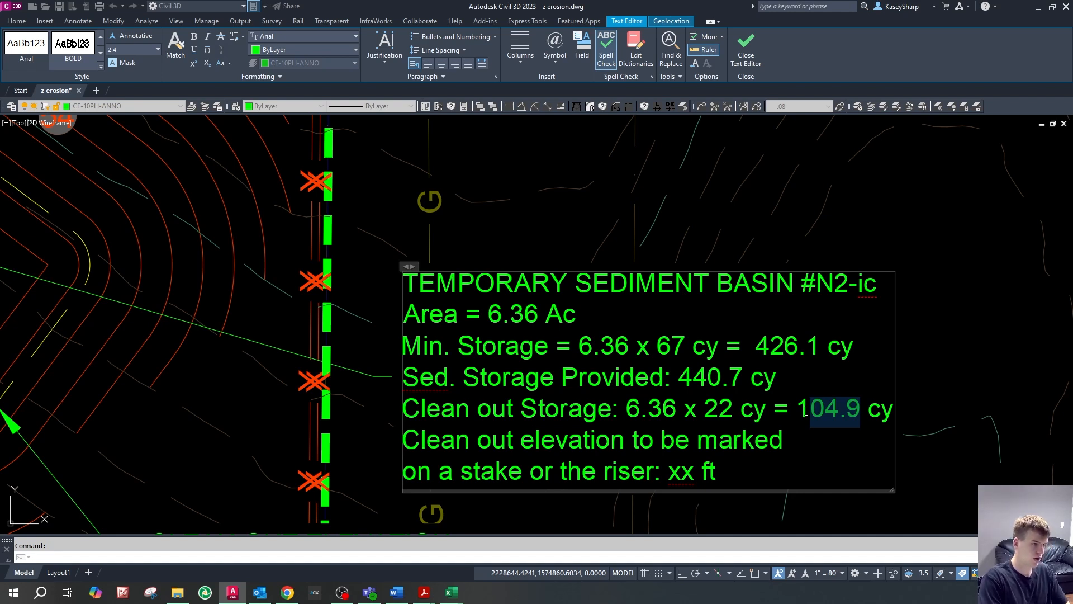
key("BackSpace")
key("BackSpace")
type("139.9")
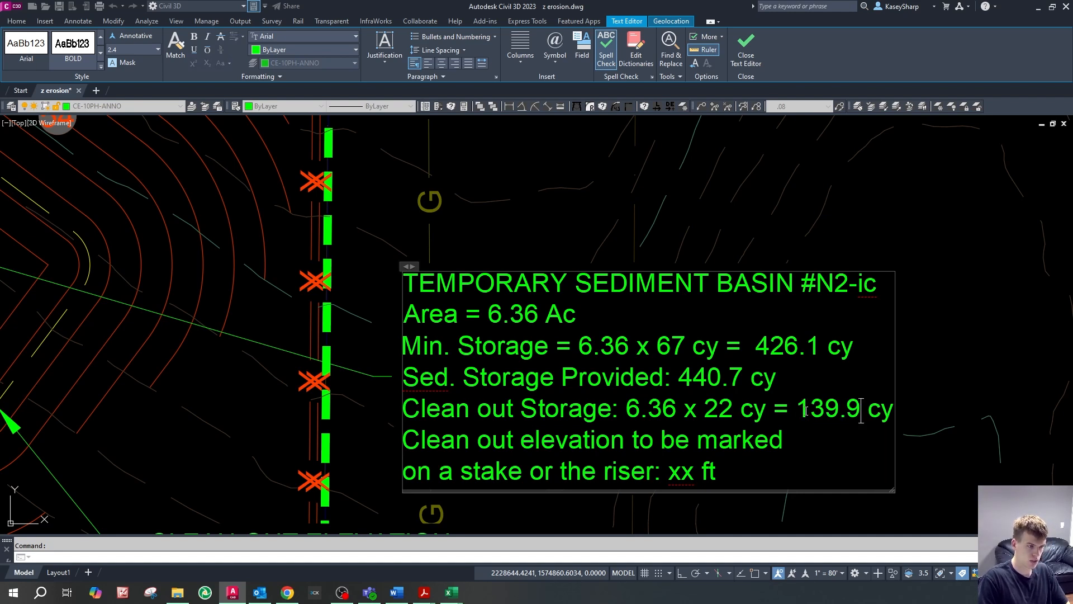
- Replace the callout's xx ft clean out elevation placeholder with 1048.7' in yellow, underlined text
scroll(706, 438, "down", 2)
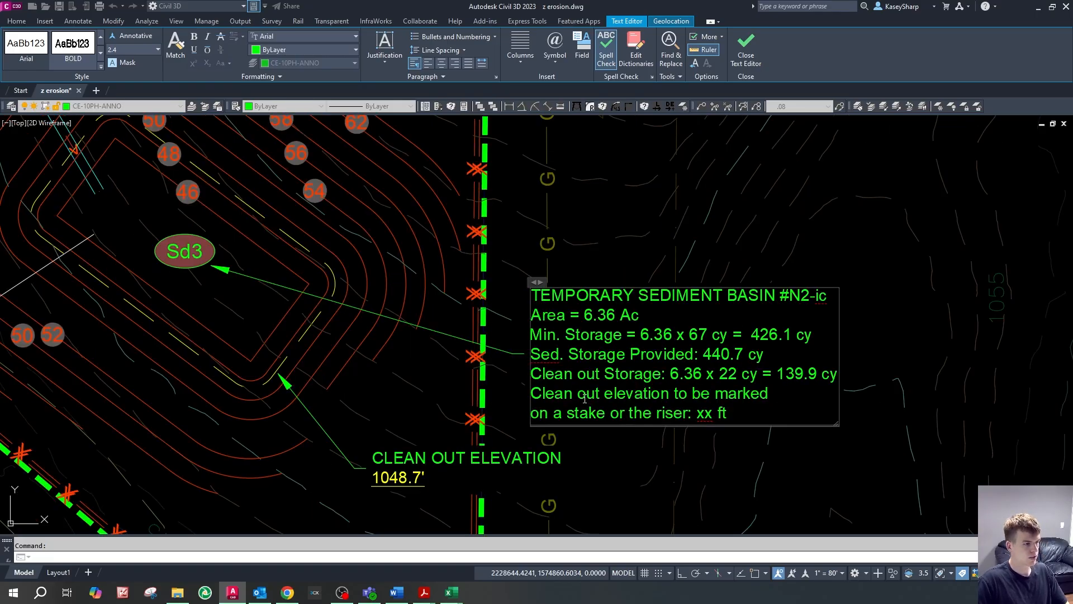
scroll(585, 399, "up", 2)
scroll(600, 414, "down", 2)
scroll(715, 408, "up", 2)
double_click(686, 403)
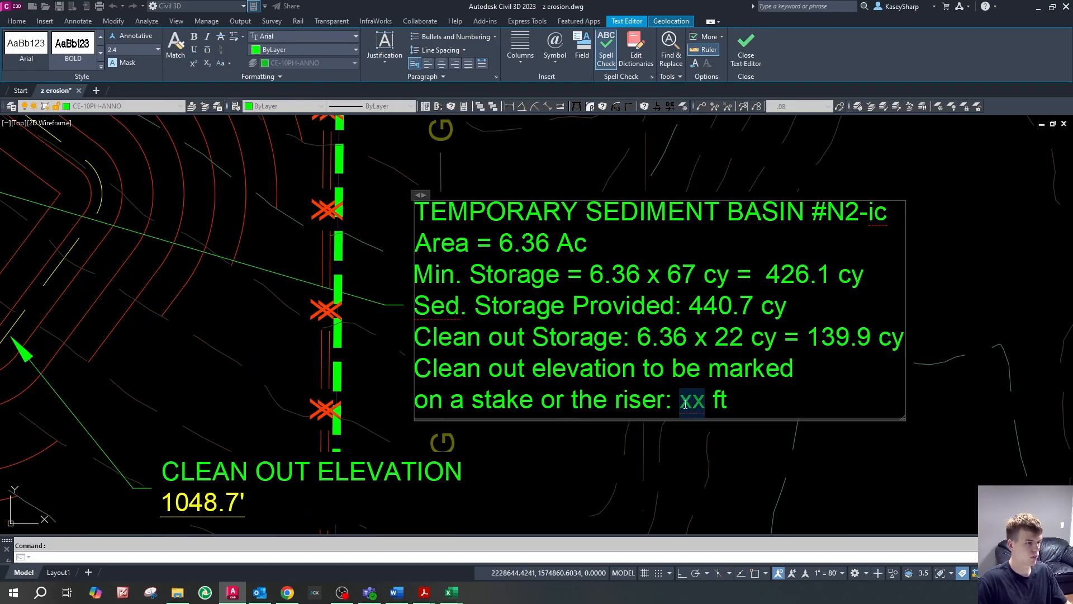
left_click(310, 52)
left_click(268, 161)
key("ctrl+u")
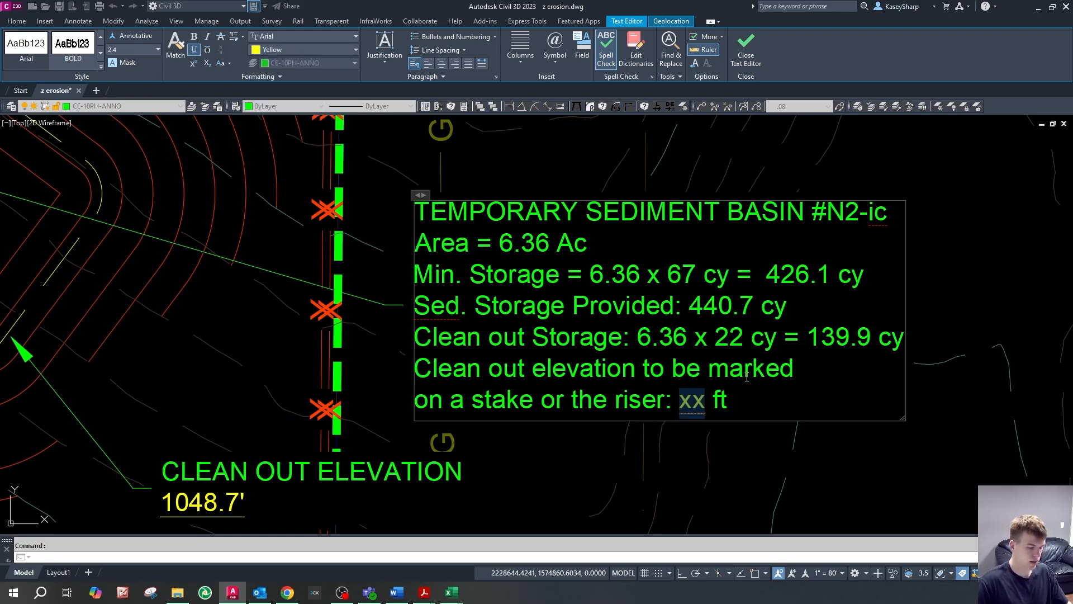
type("1048.7'")
key("Delete")
key("Delete")
key("Delete")
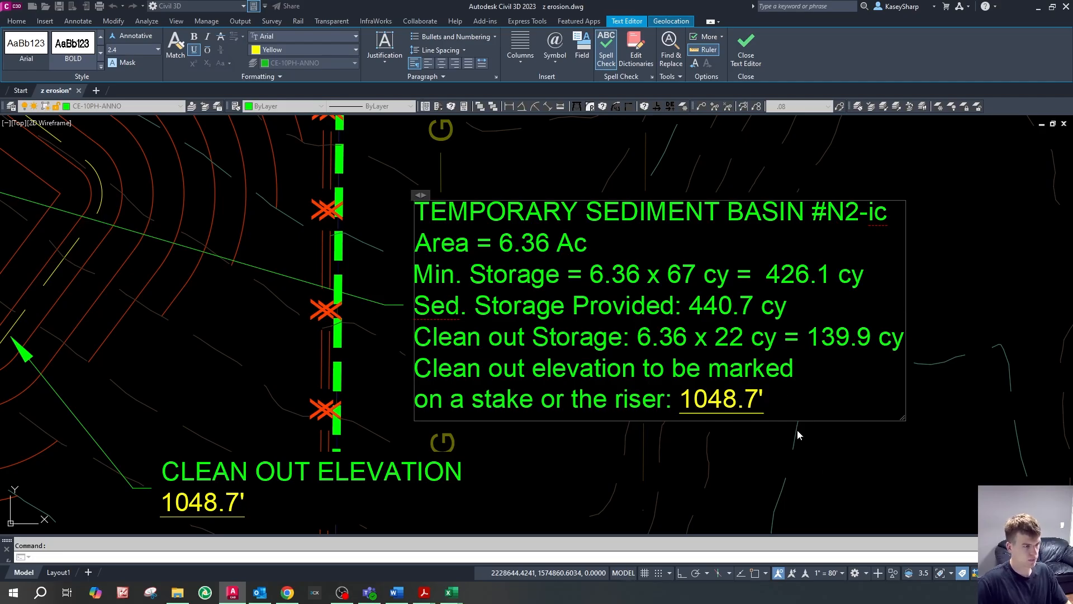
key("ctrl+Return")
scroll(807, 361, "down", 6)
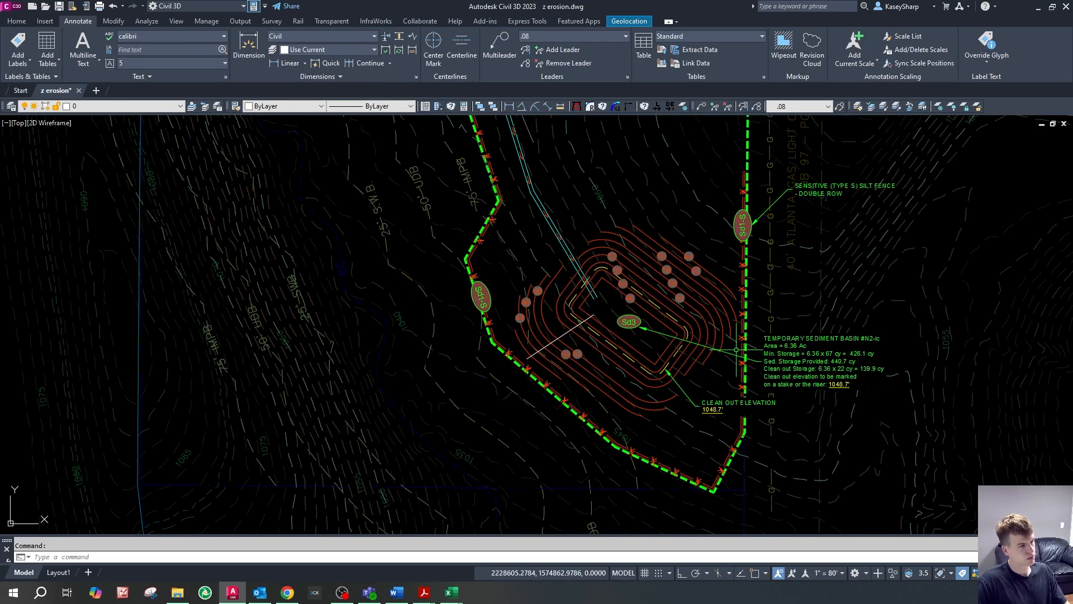
- Nudge the arrow tip of the storage callout's leader beside the Sd3 symbol
scroll(836, 429, "up", 2)
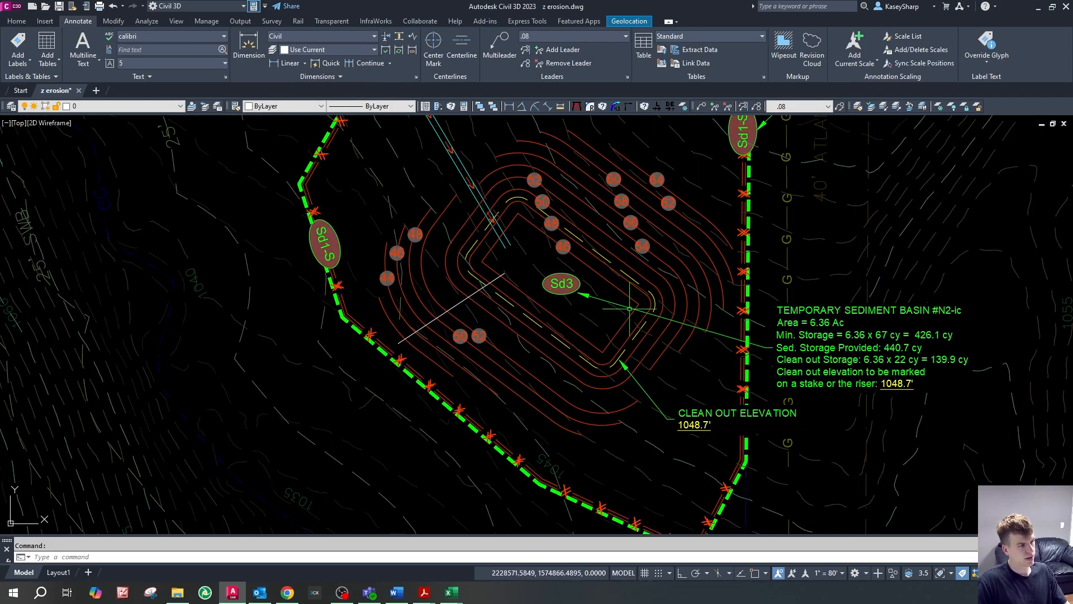
left_click(593, 297)
scroll(593, 301, "up", 2)
scroll(592, 301, "up", 2)
left_click(569, 288)
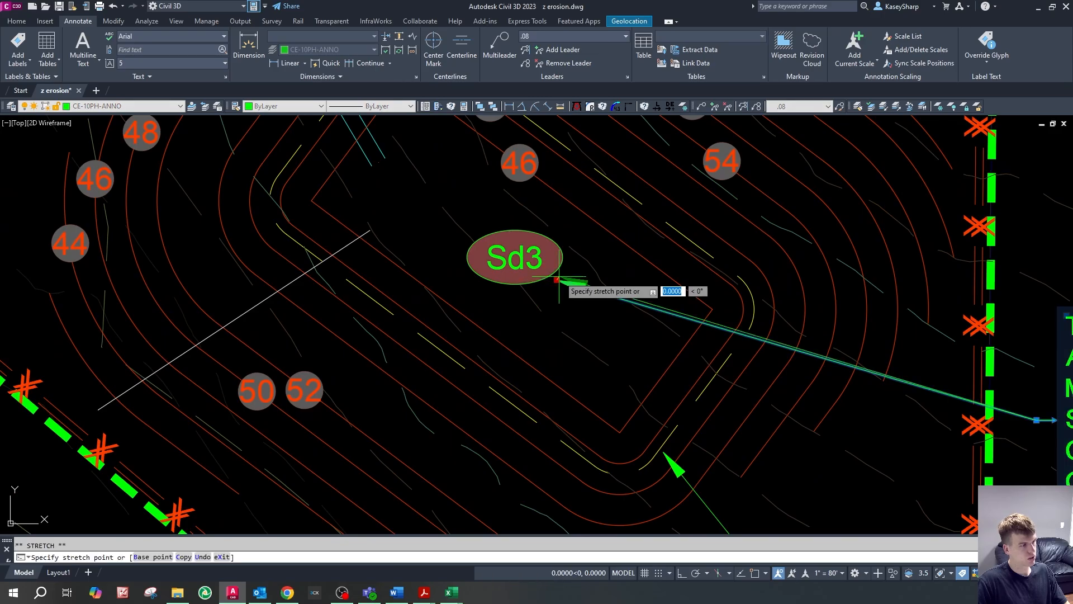
scroll(568, 335, "down", 5)
scroll(568, 334, "up", 5)
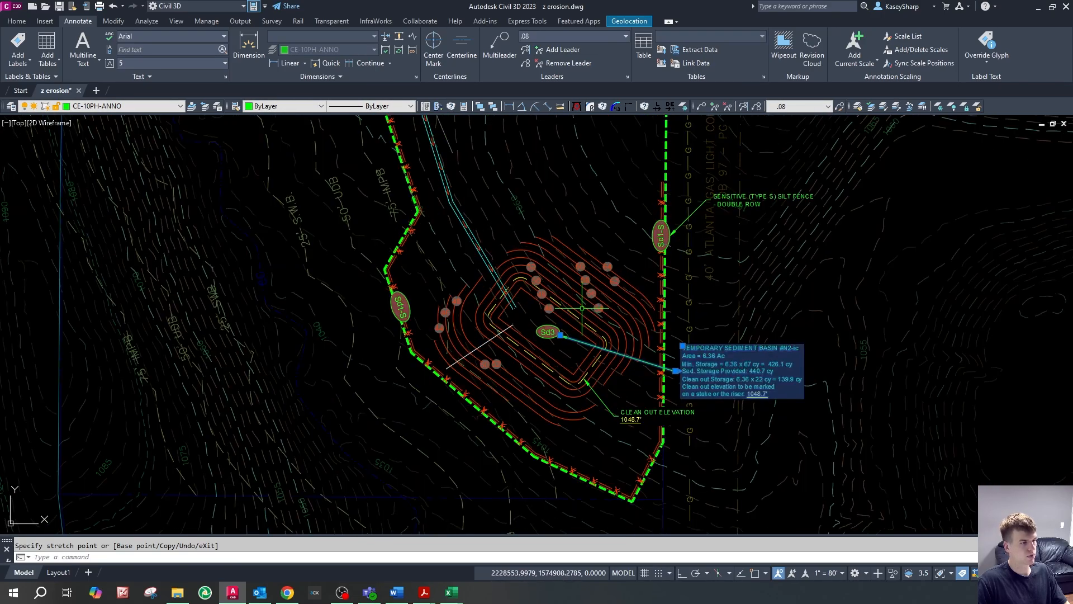
key("Escape")
scroll(568, 334, "down", 5)
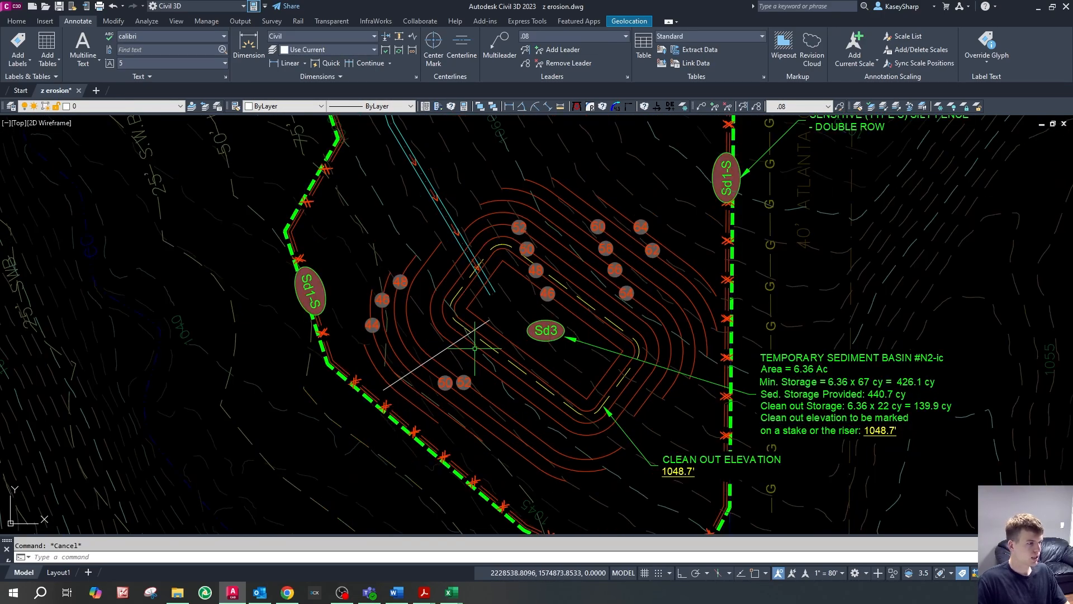
scroll(431, 348, "up", 5)
left_click(359, 360)
scroll(524, 364, "down", 2)
scroll(500, 379, "up", 4)
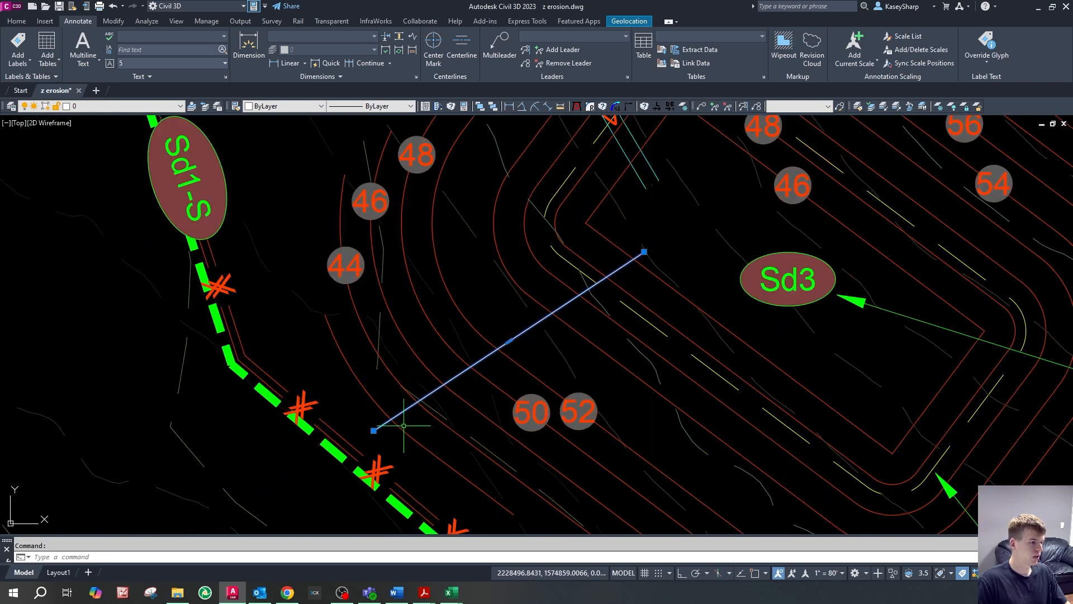
left_click(452, 398)
scroll(597, 341, "down", 5)
scroll(615, 337, "up", 5)
key("Escape")
- Run the 33 command to switch which drawing layers are displayed around the basin
scroll(482, 336, "down", 4)
type("33")
key("Return")
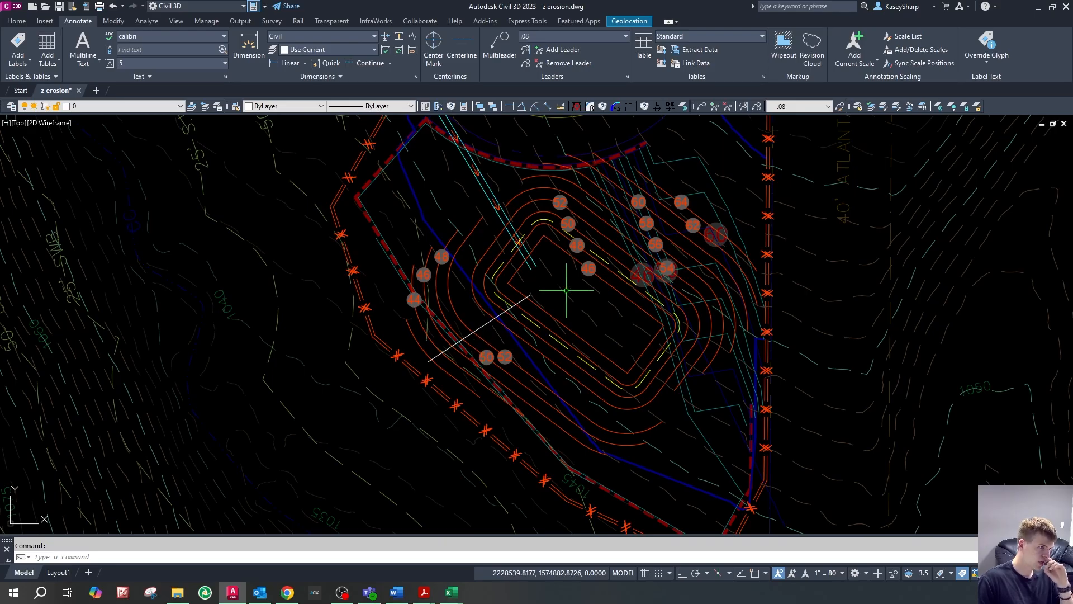
- Run the layer display command with option 1 to bring back the erosion symbols, callouts and silt fence around the basin
scroll(566, 290, "down", 2)
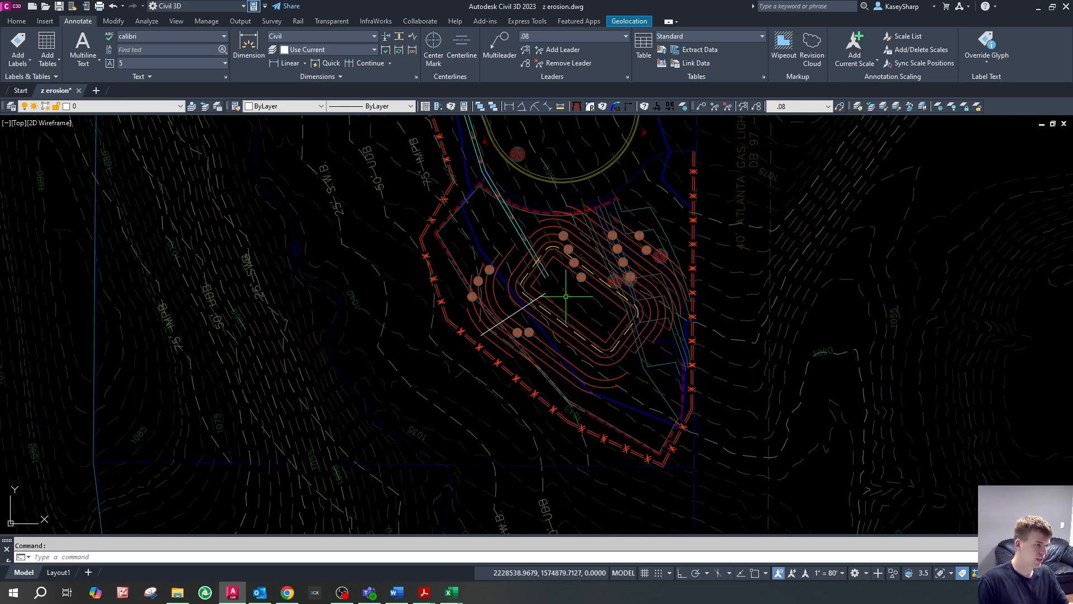
scroll(519, 317, "up", 3)
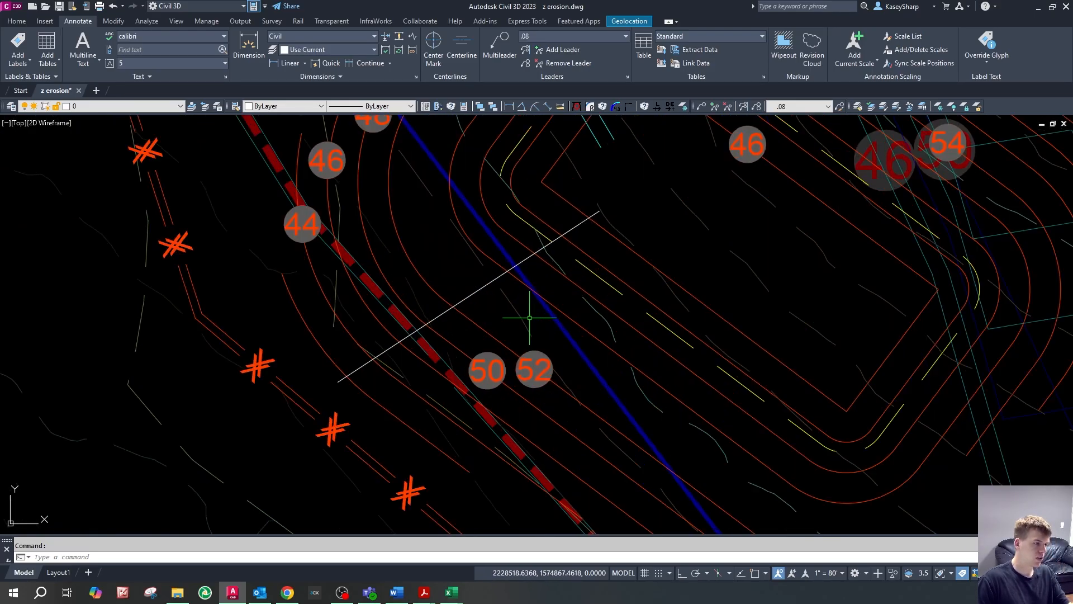
scroll(626, 311, "down", 3)
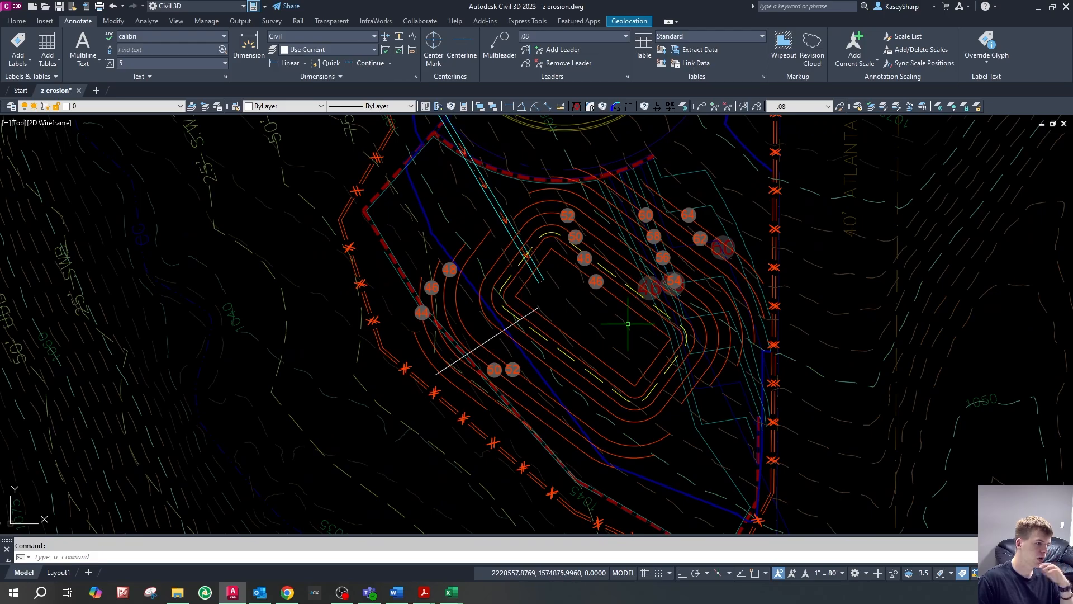
scroll(618, 355, "up", 2)
scroll(618, 348, "down", 1)
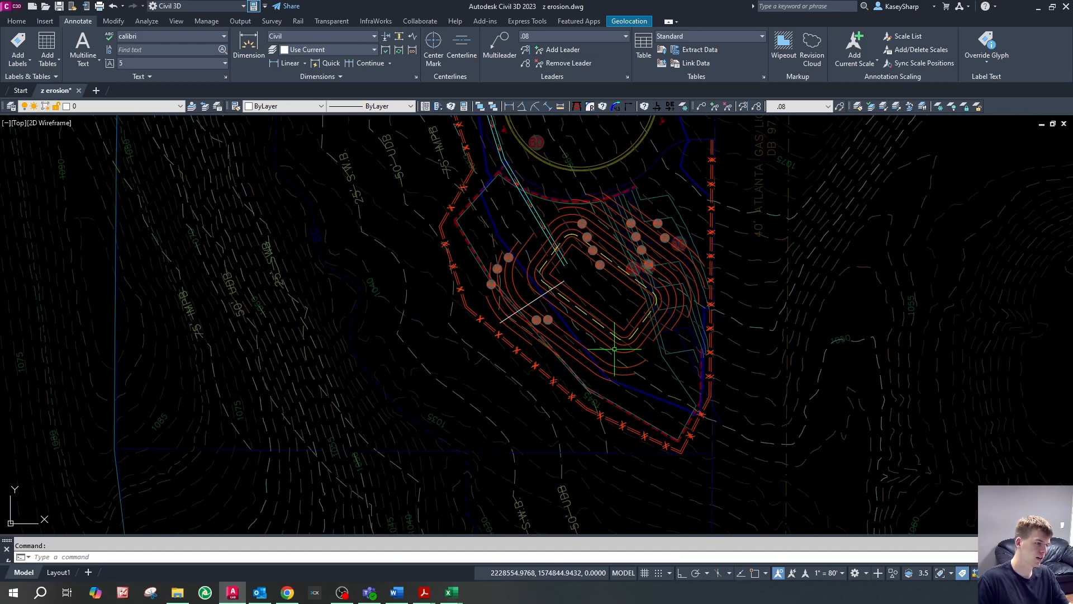
scroll(587, 283, "up", 3)
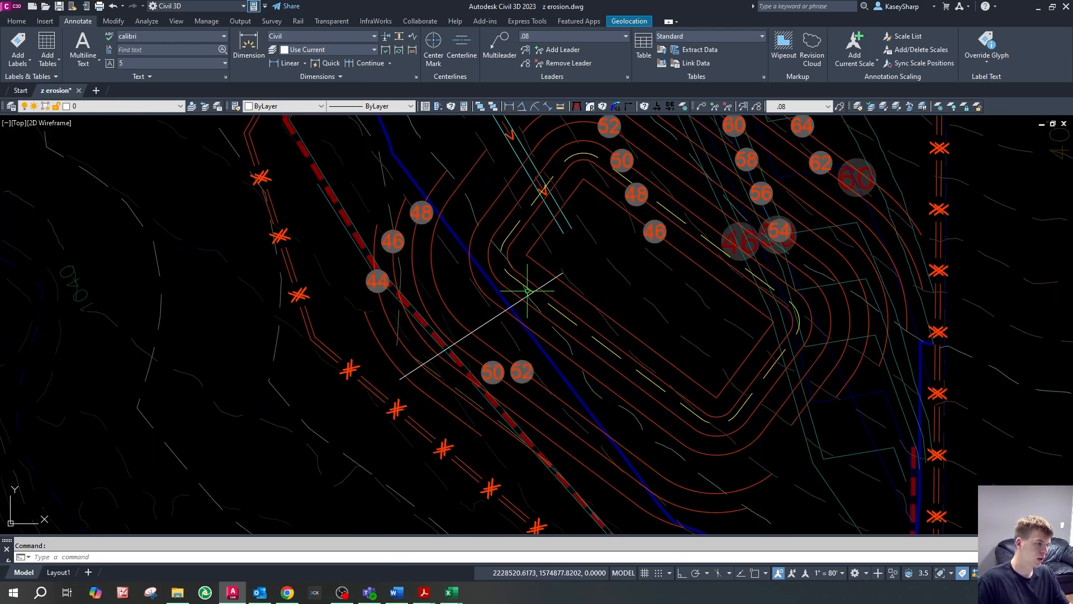
key("Return")
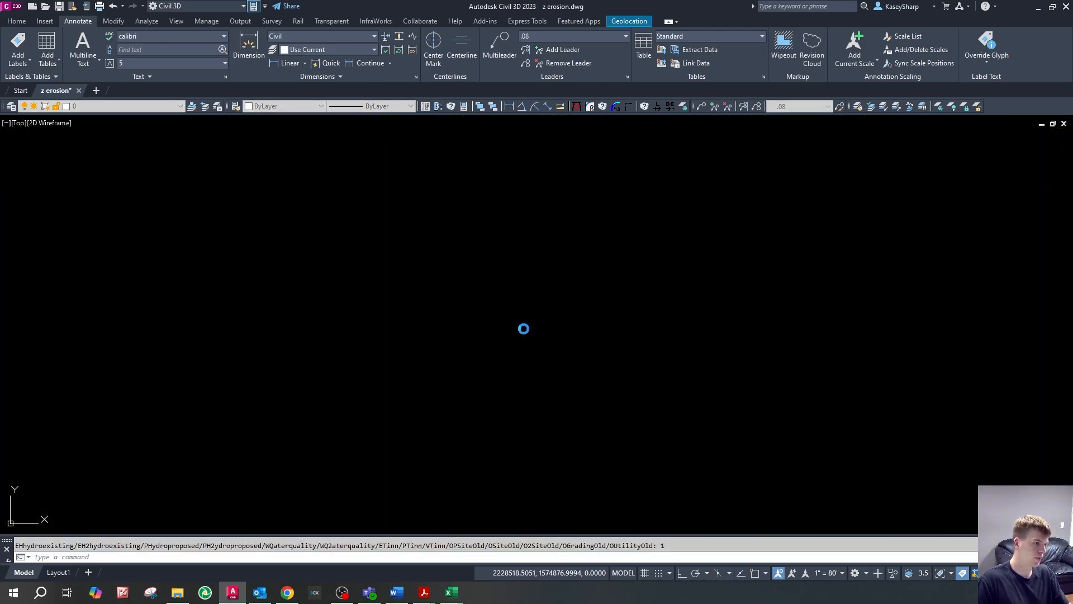
key("Escape")
- Set the width of the outlet pipe polyline running southwest from the basin floor to 1.5
left_click(485, 323)
scroll(559, 302, "down", 3)
scroll(615, 296, "up", 3)
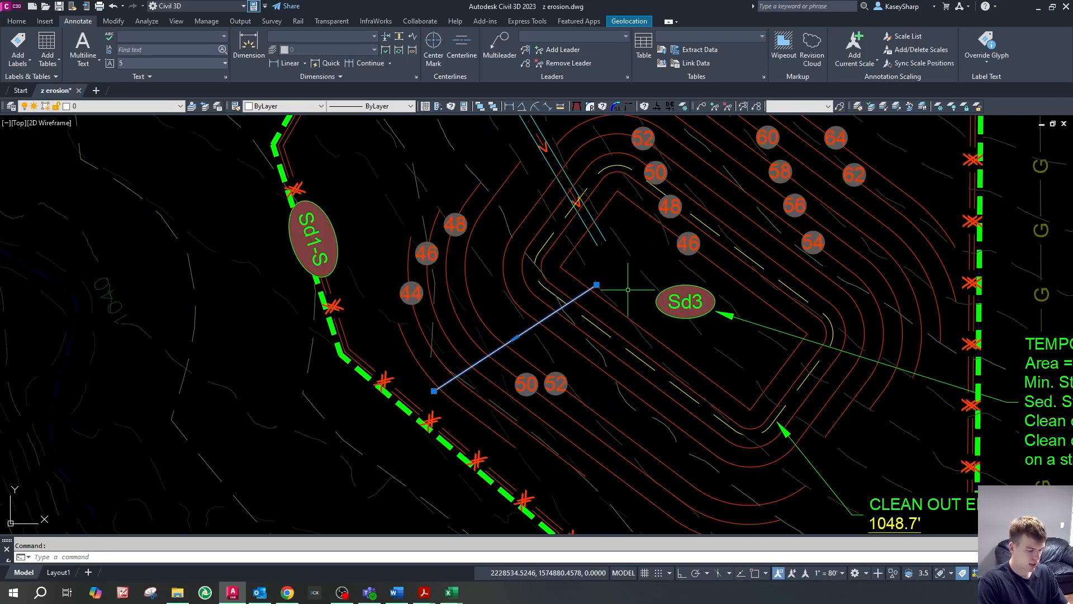
type("pw")
key("Return")
type("1.5")
key("Return")
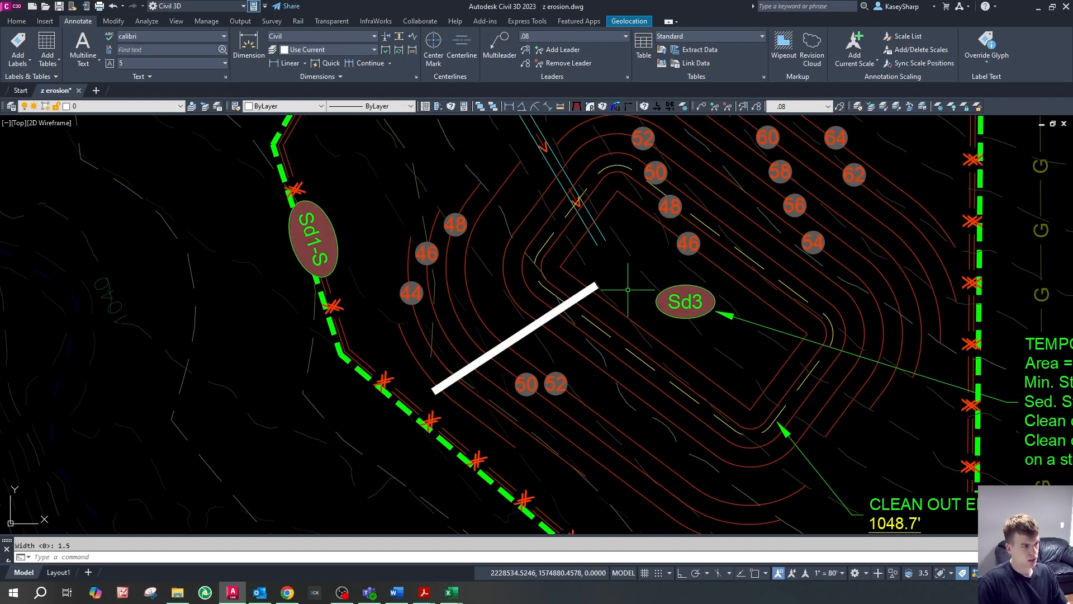
scroll(625, 289, "up", 2)
key("Escape")
- Set the outlet pipe polyline's width to 1
left_click(578, 282)
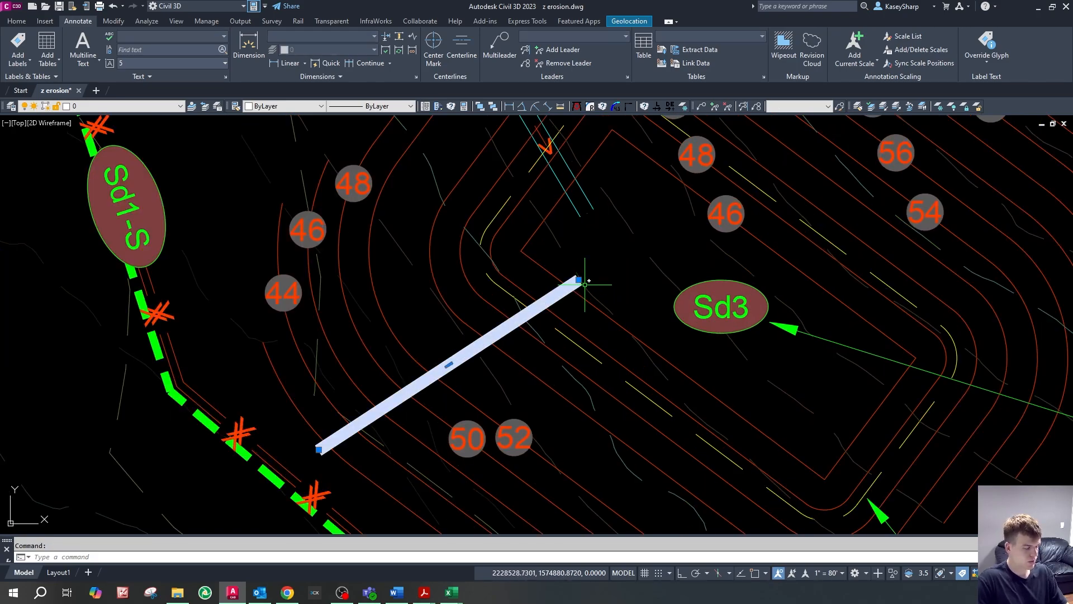
type("pw")
key("Return")
type("1")
key("Return")
key("Escape")
- Match the outlet pipe polyline to the basin linework on layer CE-12PH-BMPS and give it the DASHED linetype
left_click(562, 287)
type("ma")
key("Return")
left_click(557, 277)
key("Escape")
left_click(557, 291)
left_click(386, 107)
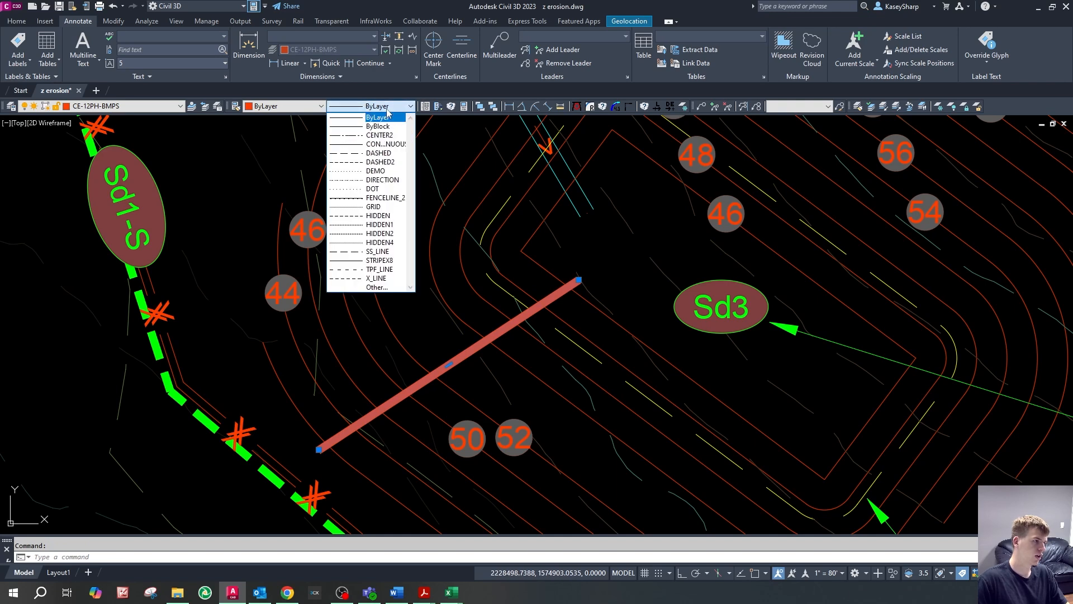
left_click(378, 153)
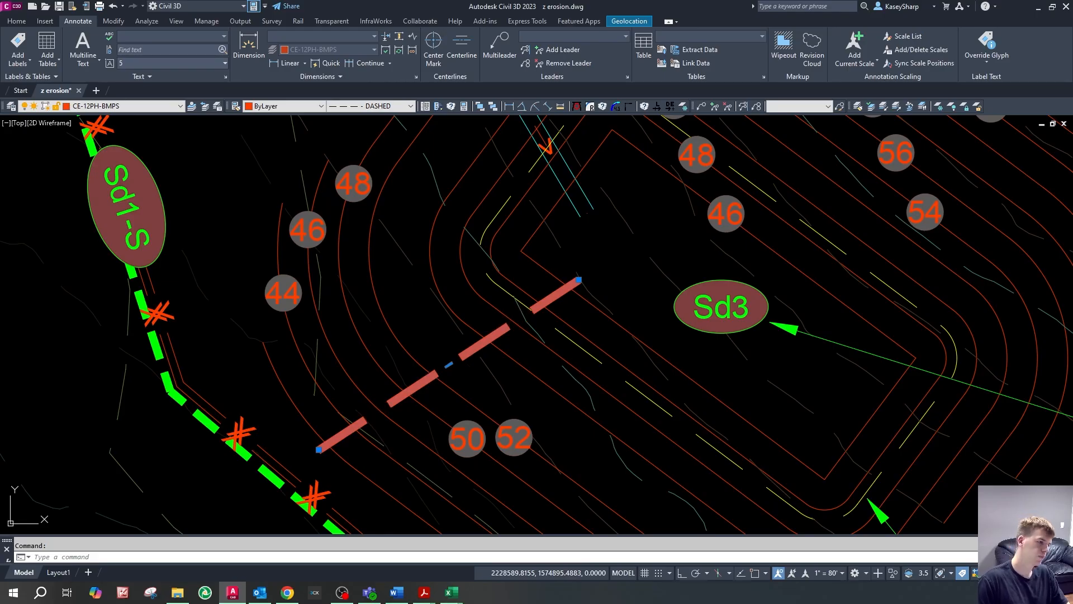
- Run PLO on the dashed outlet pipe polyline to add parallel outlines along both of its sides
key("Escape")
scroll(459, 384, "up", 2)
type("PLO")
key("Return")
left_click(463, 344)
key("Return")
key("Escape")
scroll(472, 362, "down", 5)
scroll(536, 274, "up", 6)
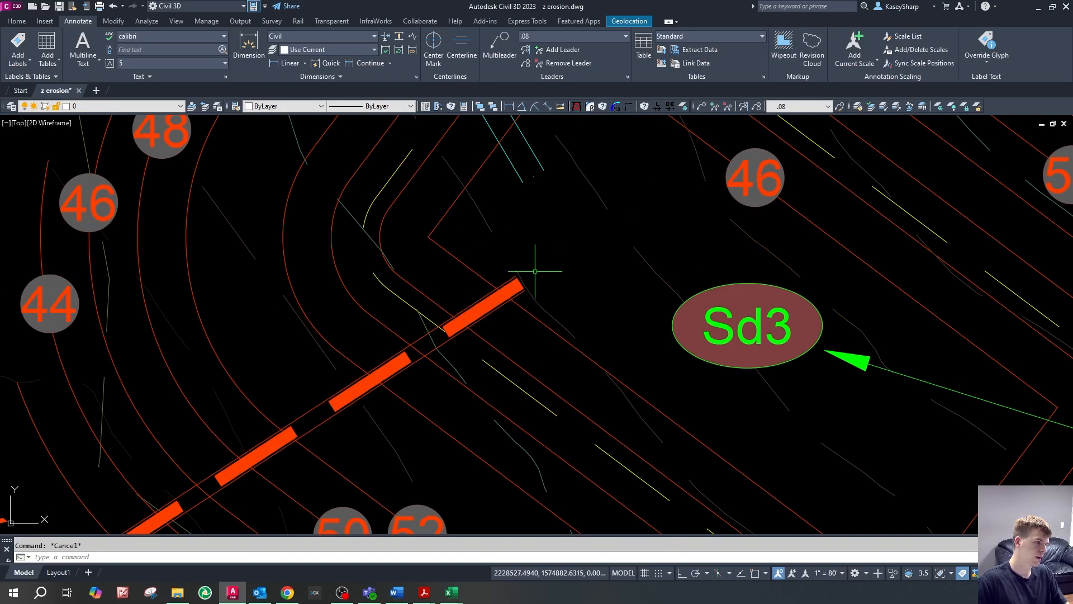
- Draw a small riser circle centred on the basin end of the outlet pipe
type("c")
key("Return")
left_click(509, 285)
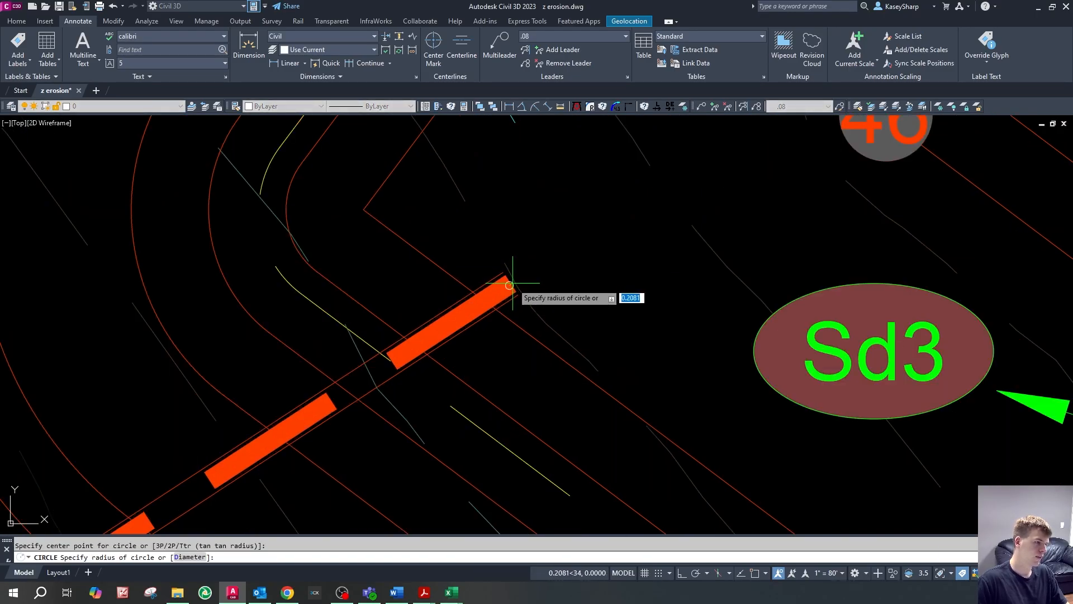
key("Escape")
scroll(591, 265, "down", 4)
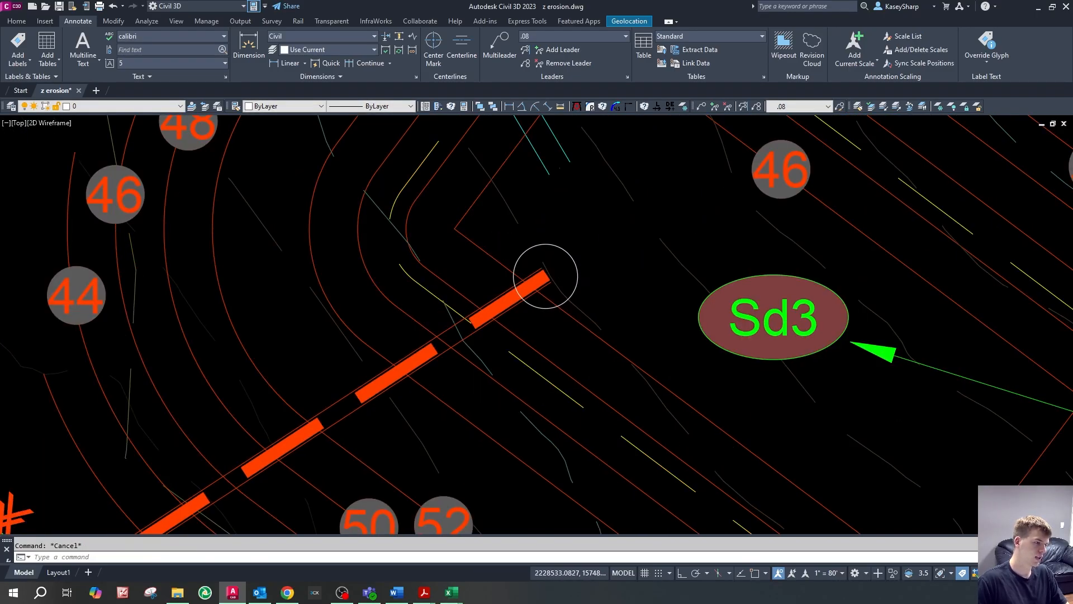
- Match the riser circle's properties to the outlet pipe linework on layer CE-12PH-BMPS
left_click(598, 265)
scroll(577, 274, "up", 4)
type("ma")
key("Return")
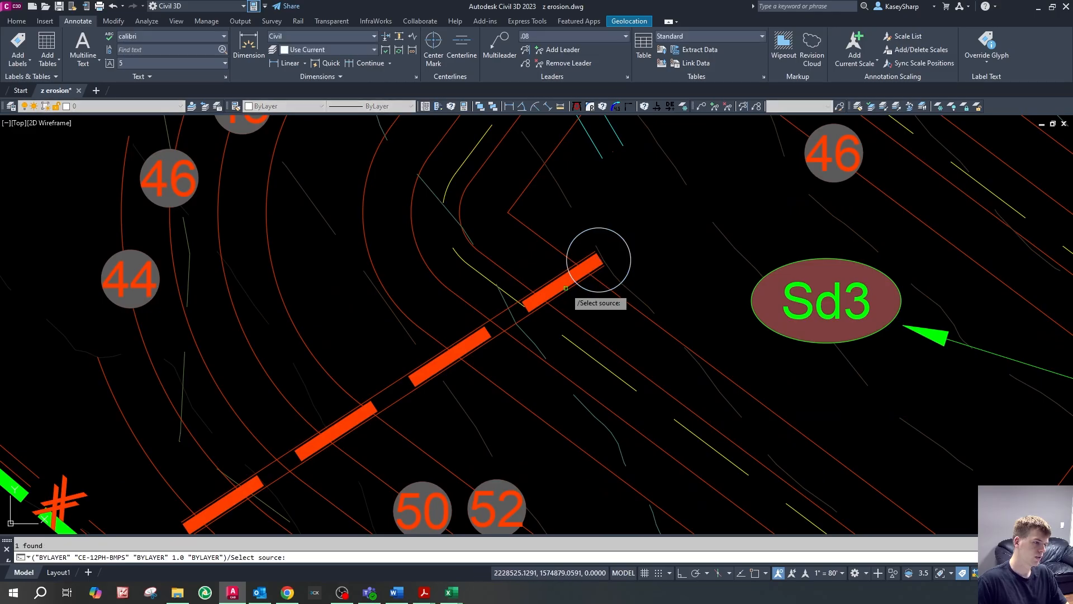
key("Escape")
- Examine the Phase I erosion legend and the library of erosion control symbols and callouts outside the plan
scroll(537, 291, "down", 10)
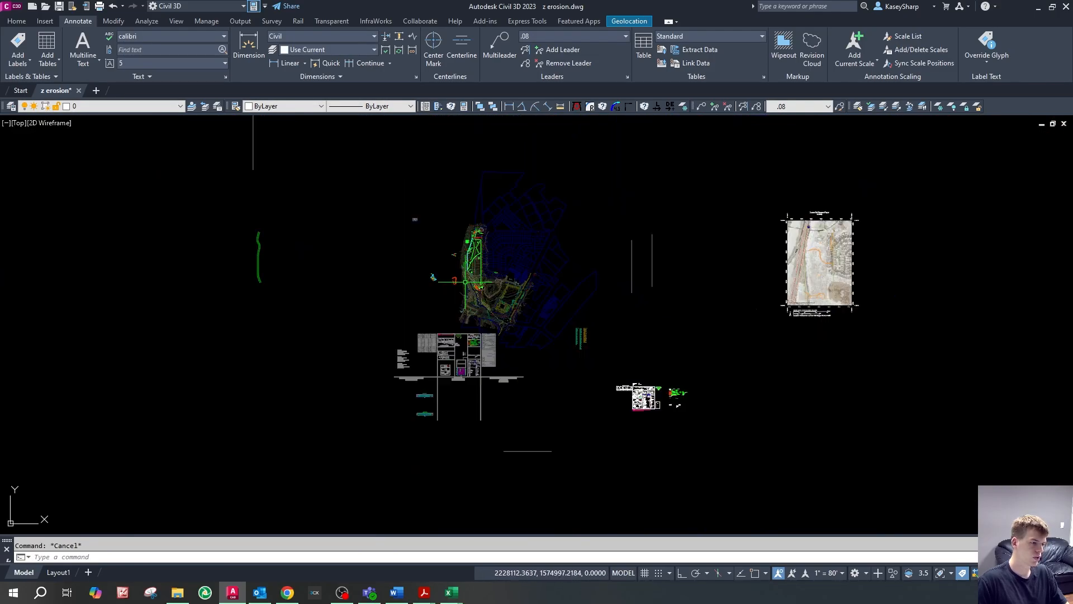
scroll(580, 352, "up", 10)
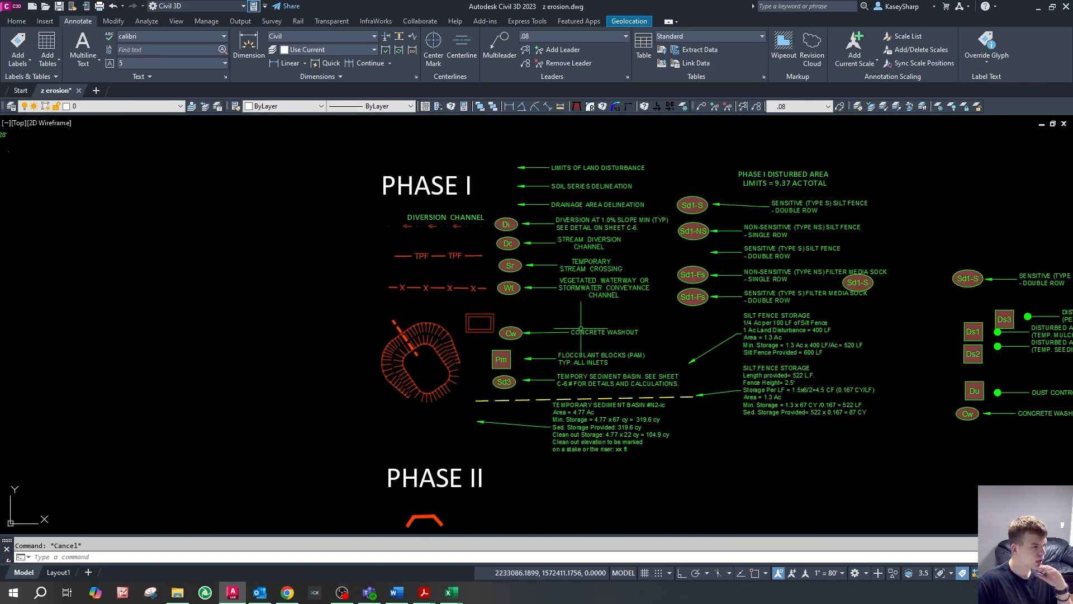
scroll(699, 303, "up", 2)
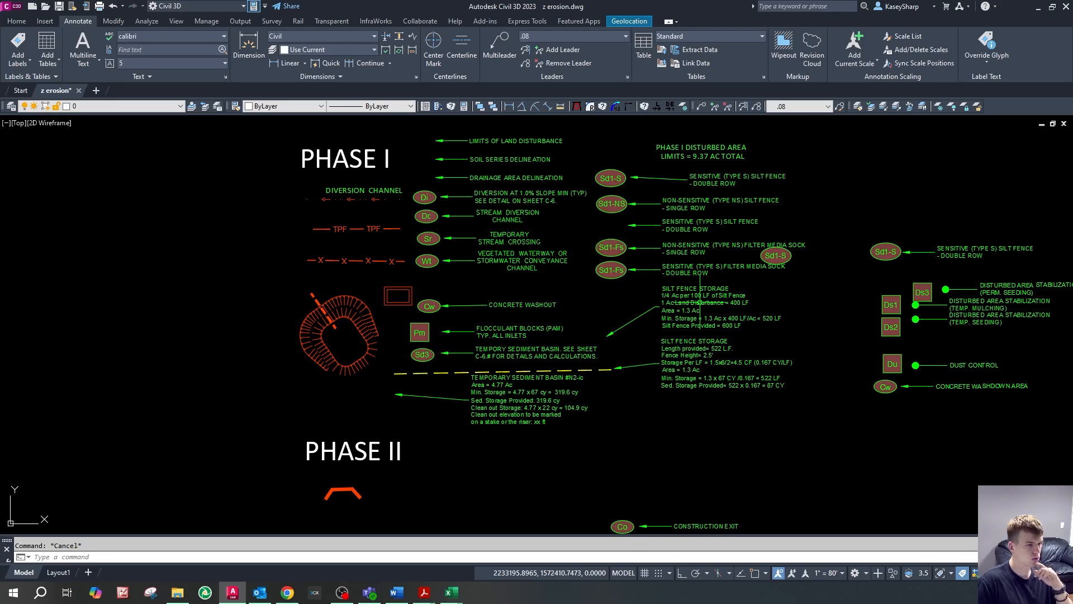
scroll(693, 303, "down", 2)
scroll(632, 252, "up", 2)
scroll(704, 249, "down", 6)
scroll(503, 289, "up", 4)
scroll(827, 173, "down", 3)
scroll(625, 242, "up", 4)
scroll(544, 307, "down", 2)
scroll(561, 259, "up", 2)
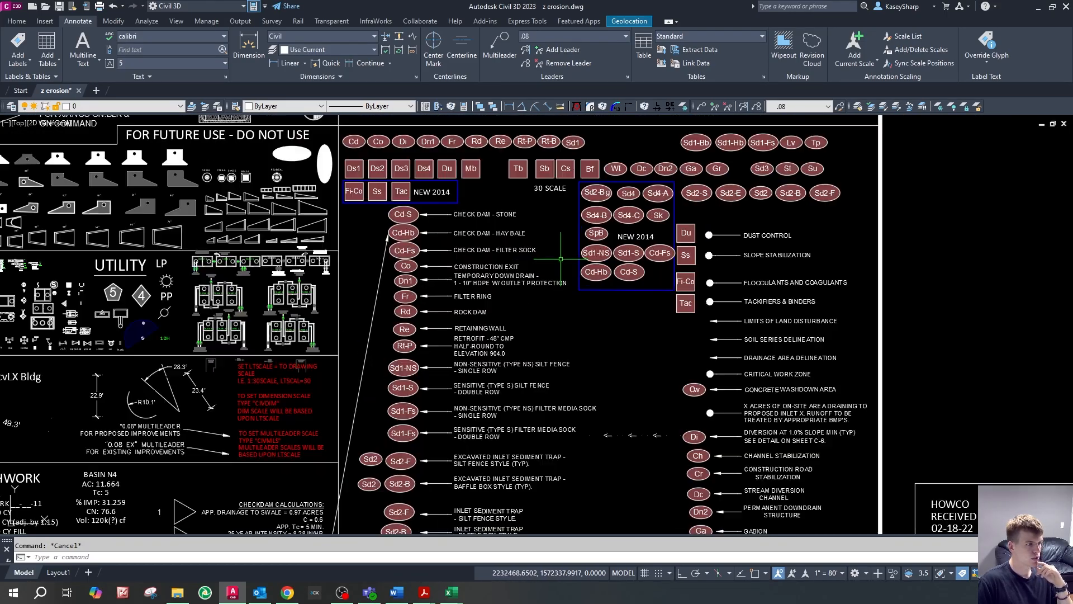
- Switch to the PDF design sheet and the Sediment Basin workbook to review the remaining blanks and the riser length calculation
key("alt+Tab")
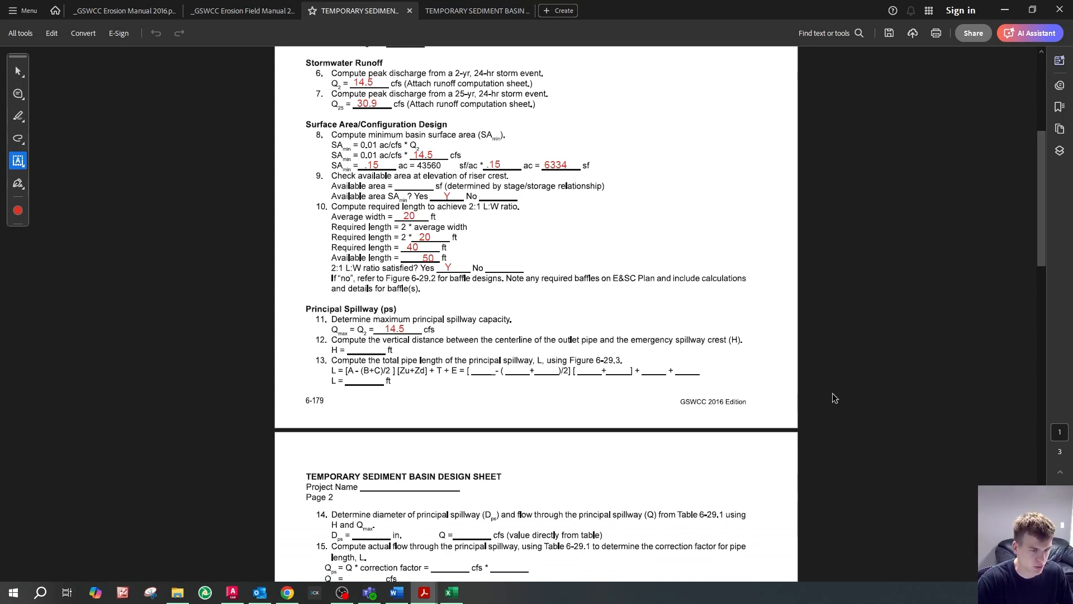
scroll(568, 399, "down", 18)
scroll(615, 292, "up", 2)
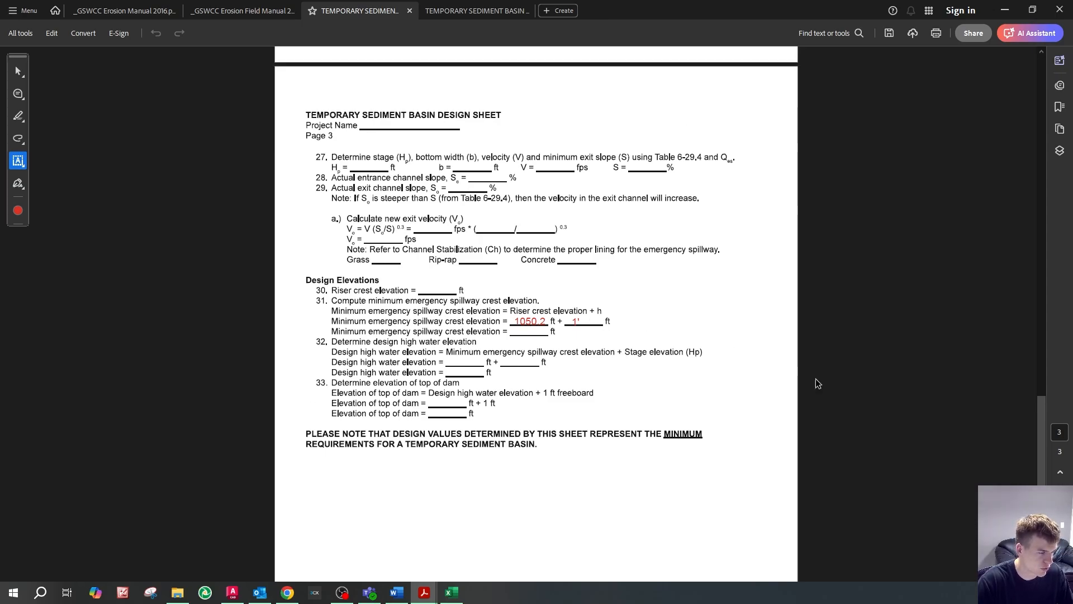
left_click_drag(1042, 435, 1040, 134)
scroll(559, 275, "up", 5)
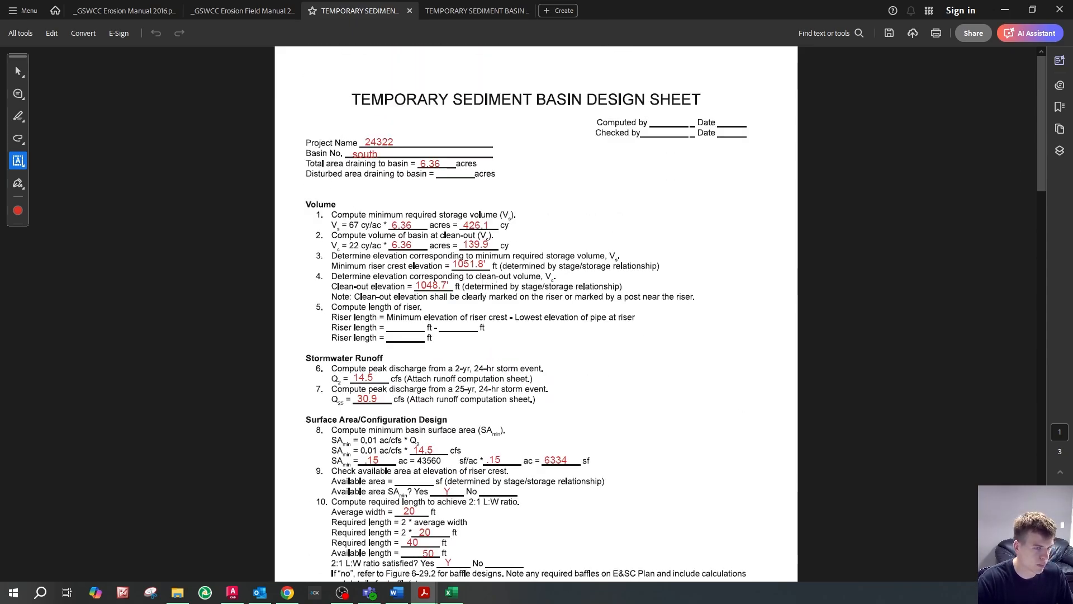
left_click(452, 592)
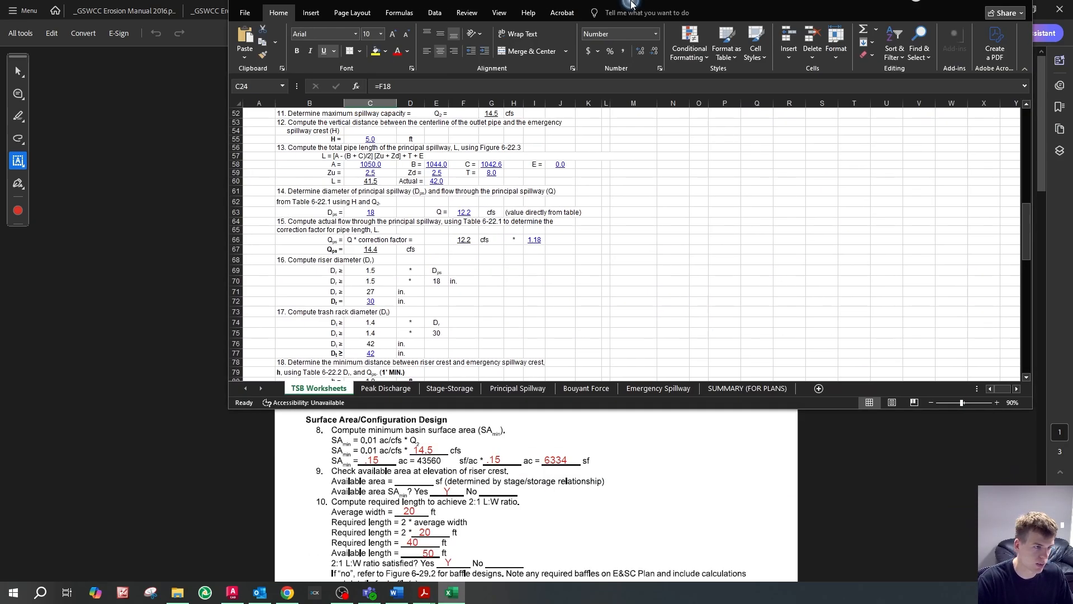
scroll(261, 369, "down", 1)
scroll(262, 369, "up", 18)
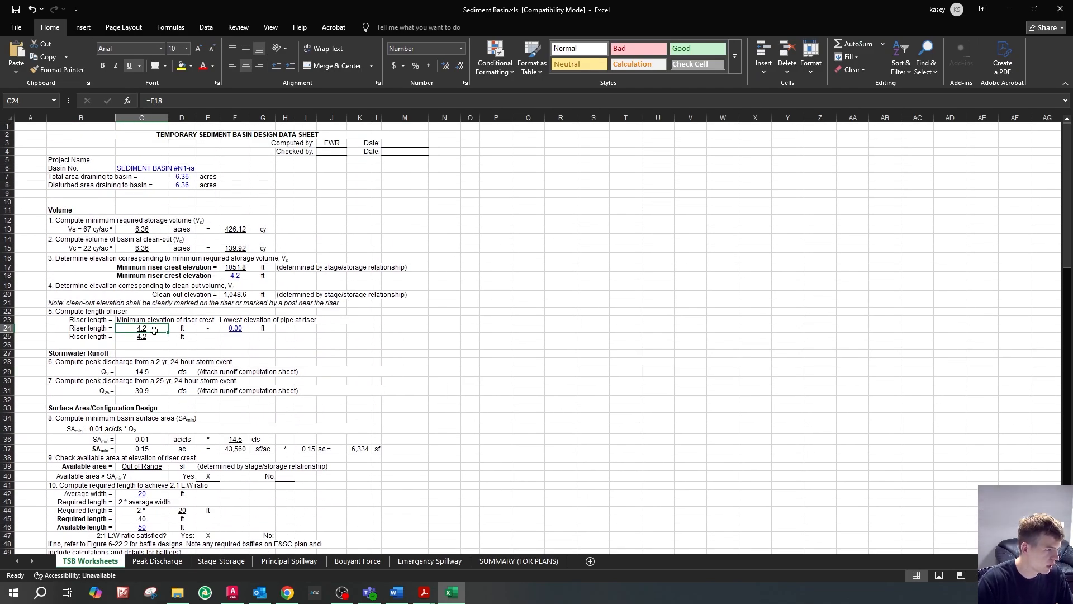
left_click(243, 332)
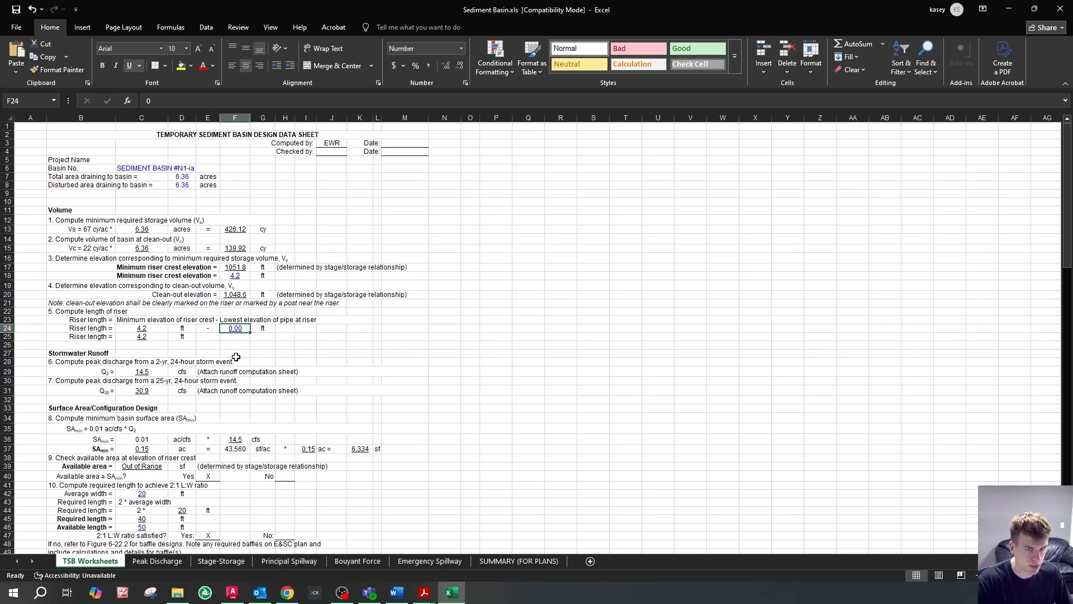
- Switch back to the Civil 3D drawing and examine the riser circle, outlet pipe end and surrounding basin contours
left_click(232, 593)
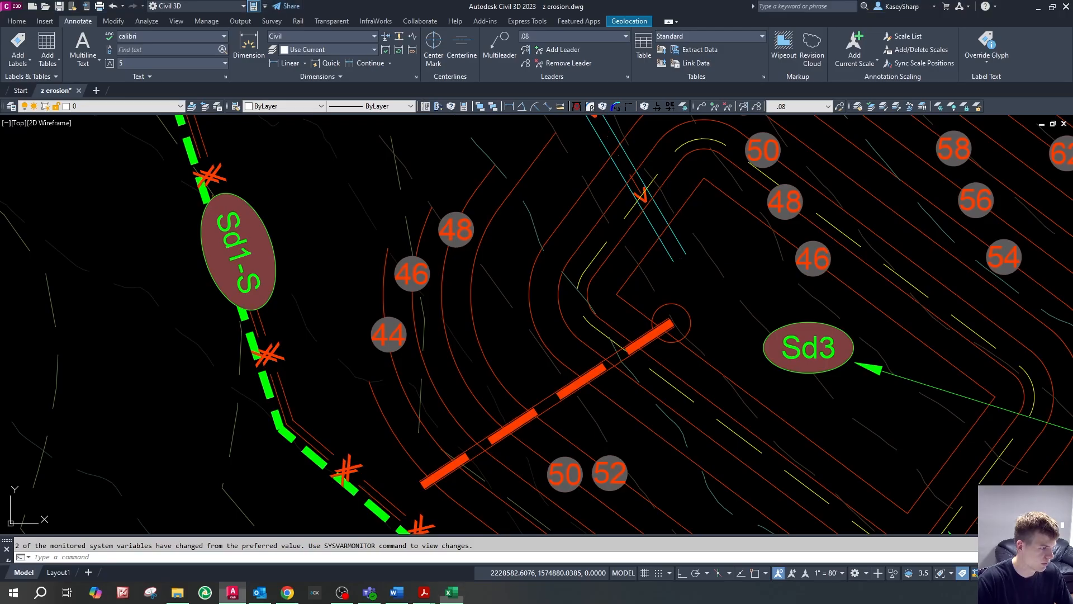
scroll(672, 324, "up", 6)
scroll(672, 323, "up", 4)
key("Escape")
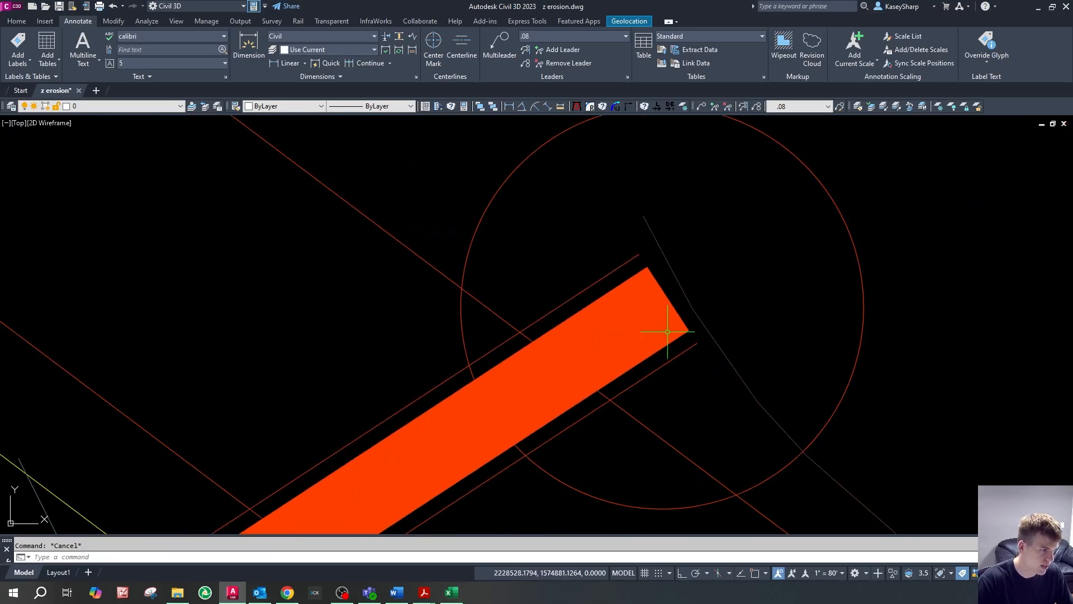
scroll(664, 364, "down", 9)
scroll(537, 366, "up", 2)
scroll(509, 386, "down", 4)
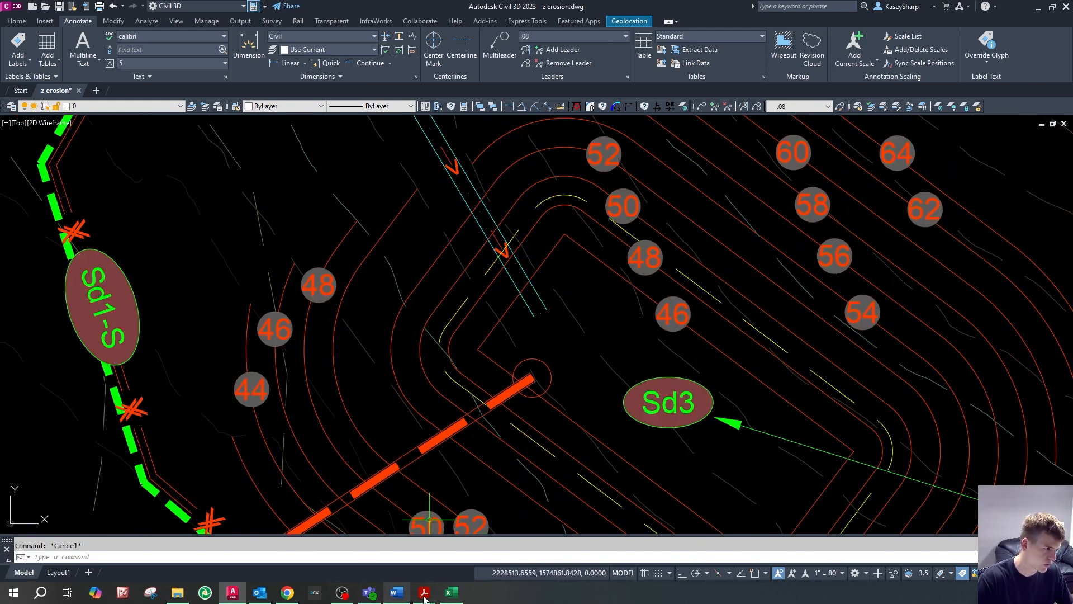
- Switch to the Sediment Basin workbook and set the second minimum riser crest elevation on the TSB Worksheets sheet to 5.8 ft
left_click(452, 592)
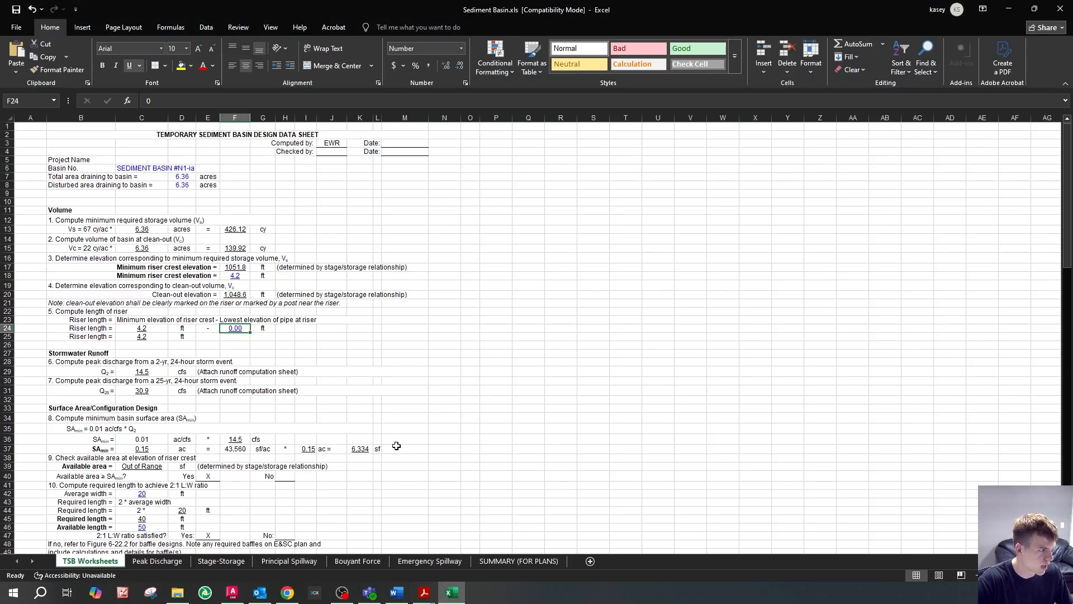
left_click(245, 276)
left_click(337, 286)
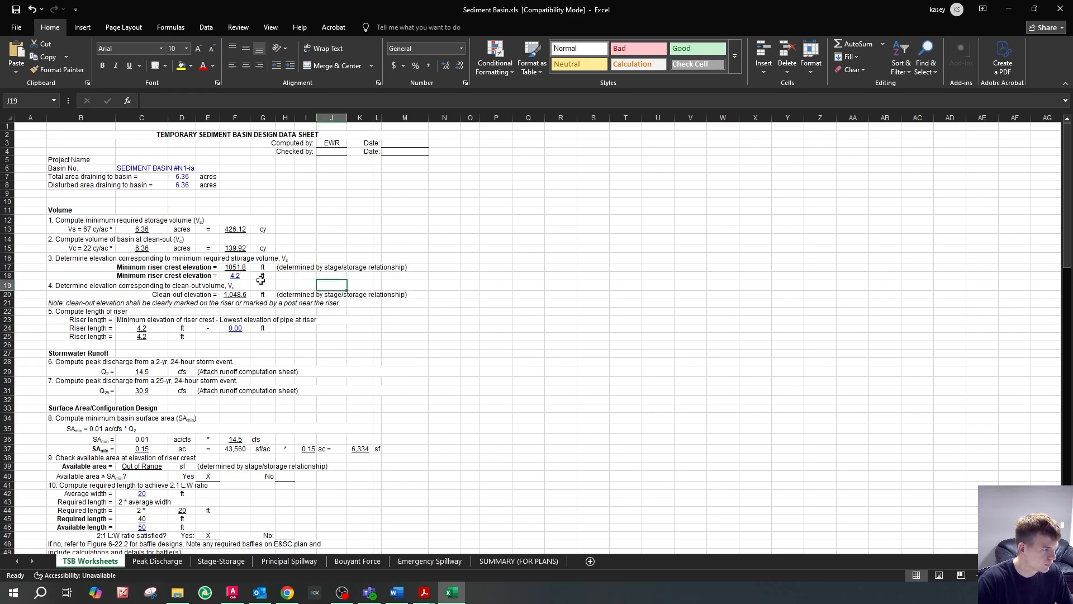
left_click(241, 278)
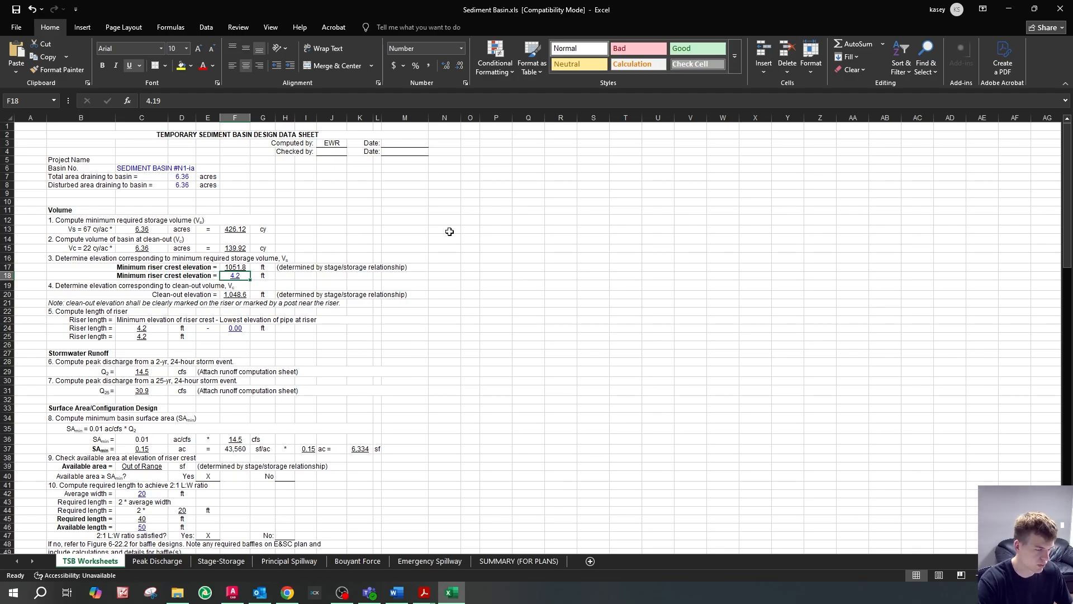
key("Delete")
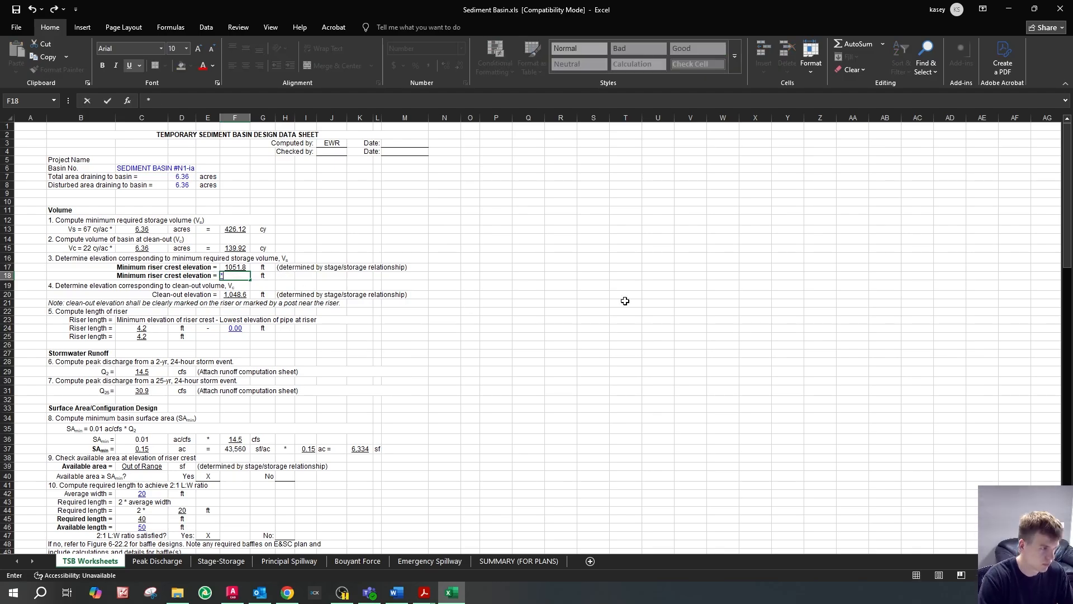
left_click(625, 303)
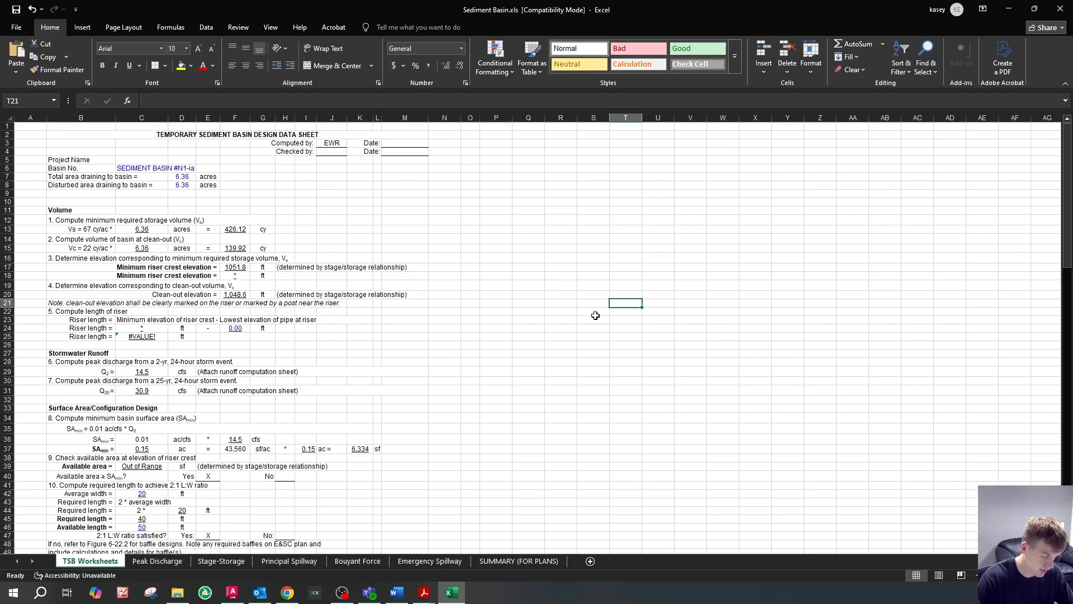
left_click(236, 275)
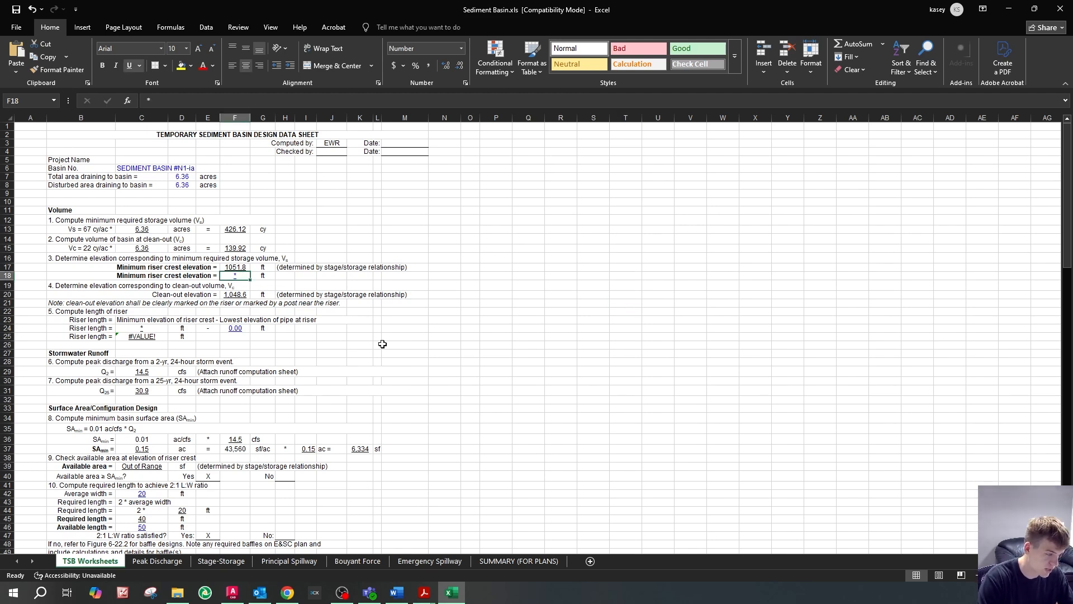
type("5")
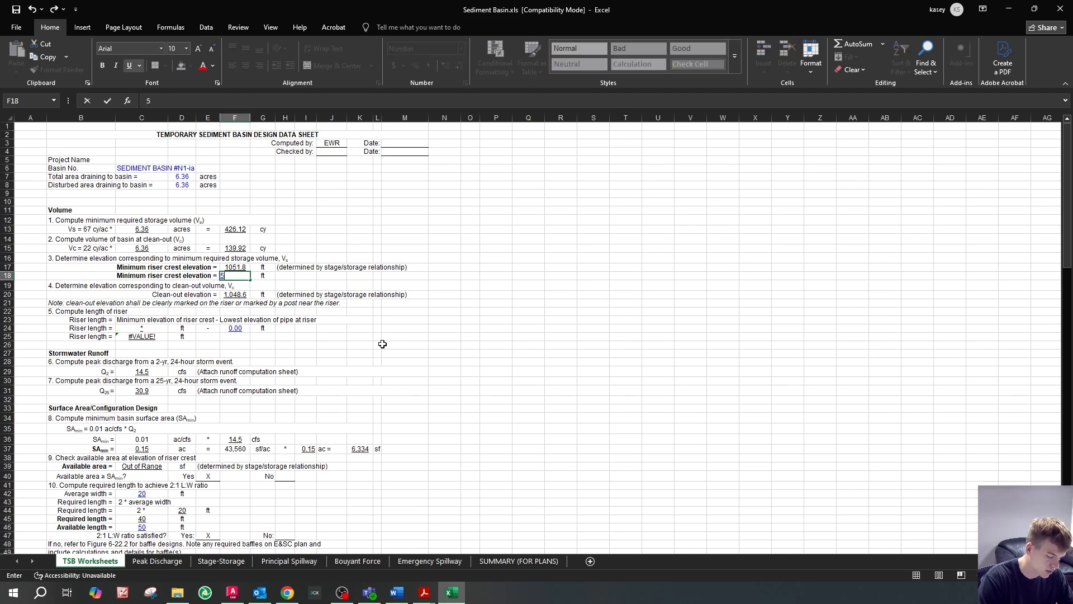
type(".8")
key("Return")
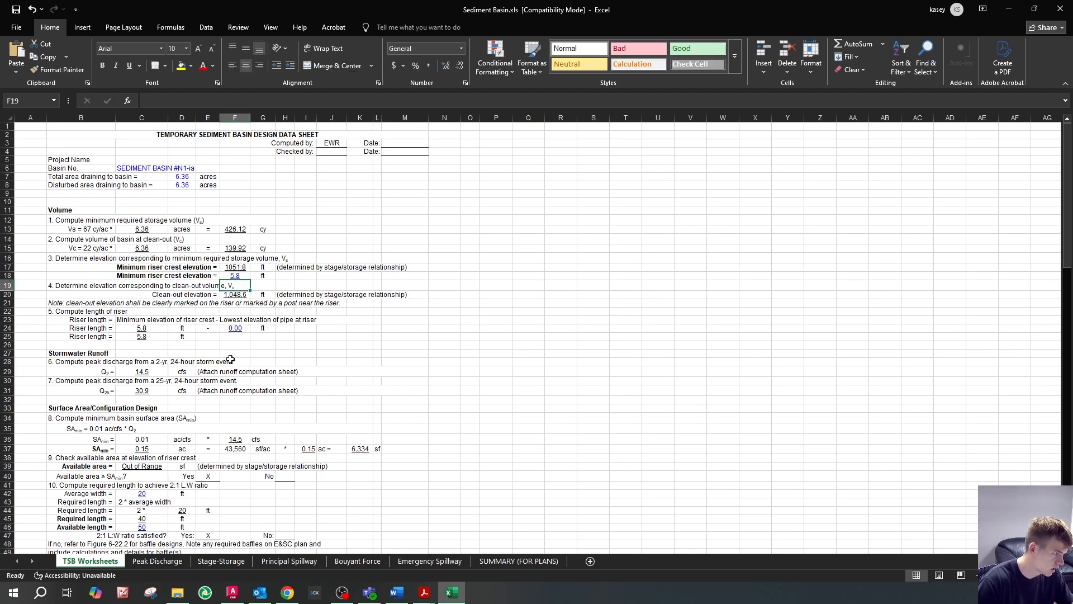
- Review the riser length, anti-seep collar, emergency spillway and design elevation calculations on the TSB Worksheets sheet
left_click(155, 336)
scroll(329, 259, "down", 20)
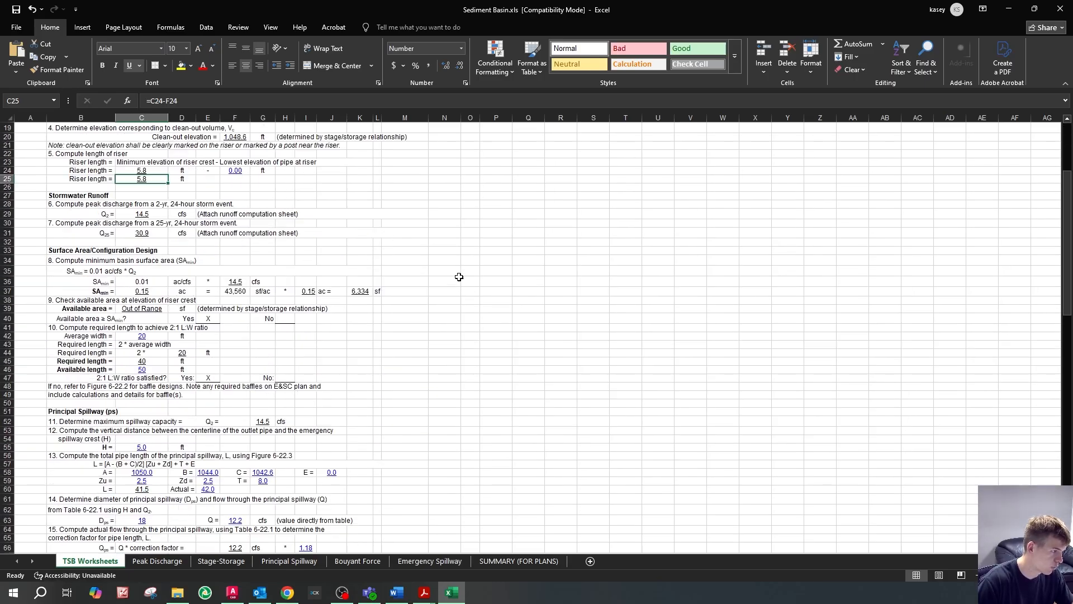
scroll(507, 331, "down", 18)
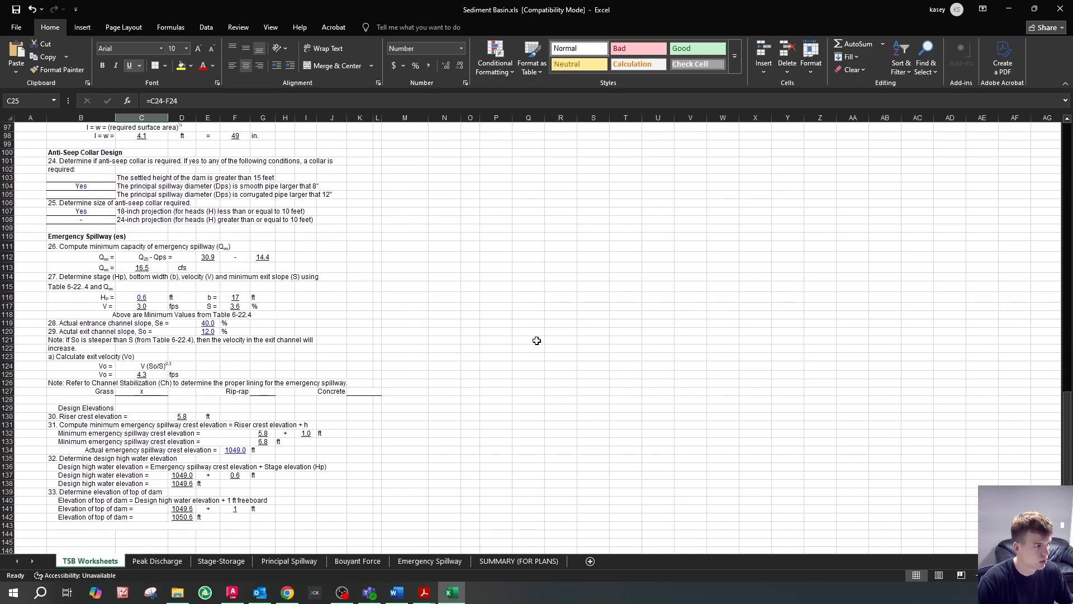
scroll(531, 354, "up", 8)
scroll(530, 356, "up", 1)
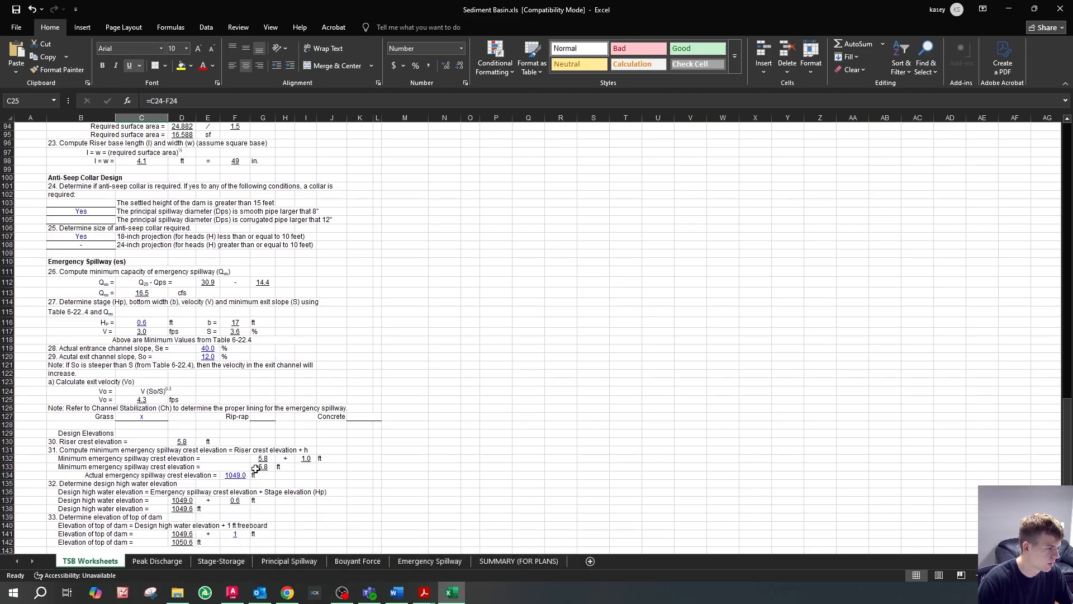
scroll(213, 403, "down", 1)
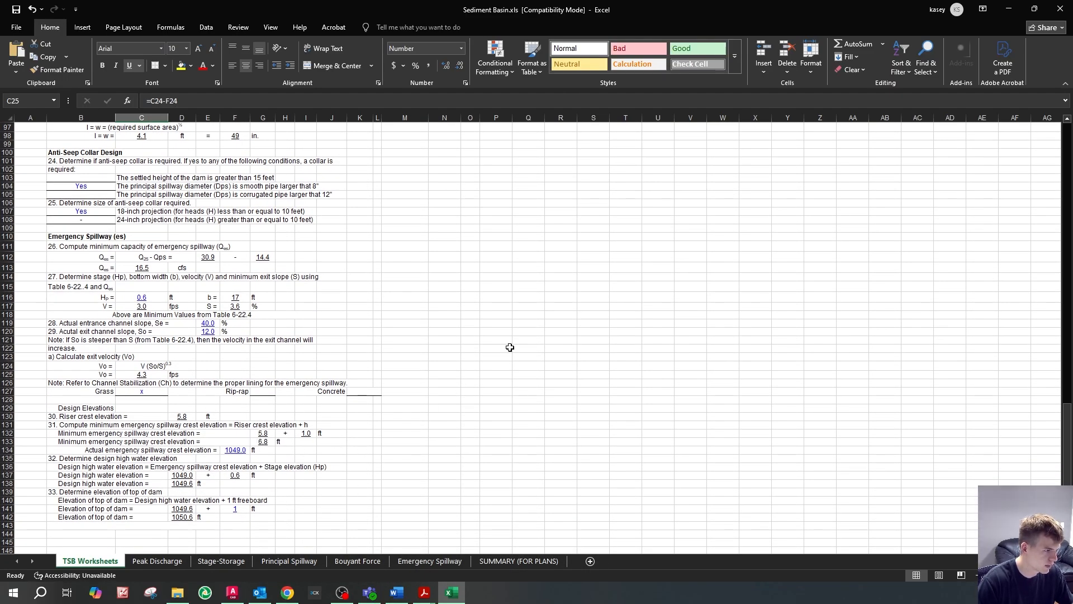
scroll(414, 416, "down", 1)
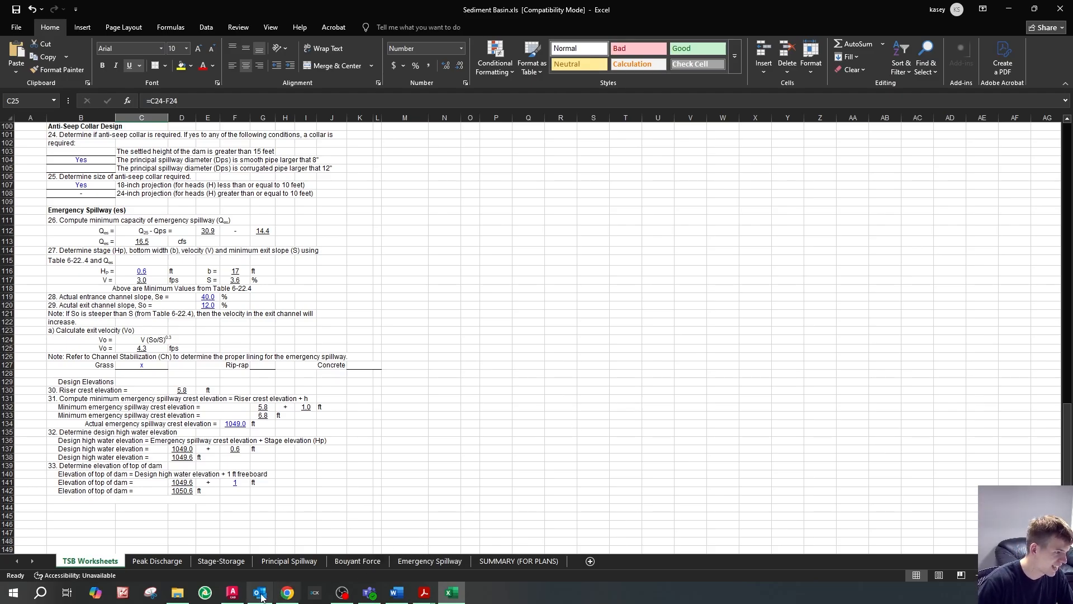
- Switch to the Civil 3D drawing and examine the sediment basin's contours, labels, riser circle and outlet pipe
left_click(232, 592)
scroll(503, 289, "up", 5)
scroll(479, 288, "down", 3)
scroll(487, 364, "up", 4)
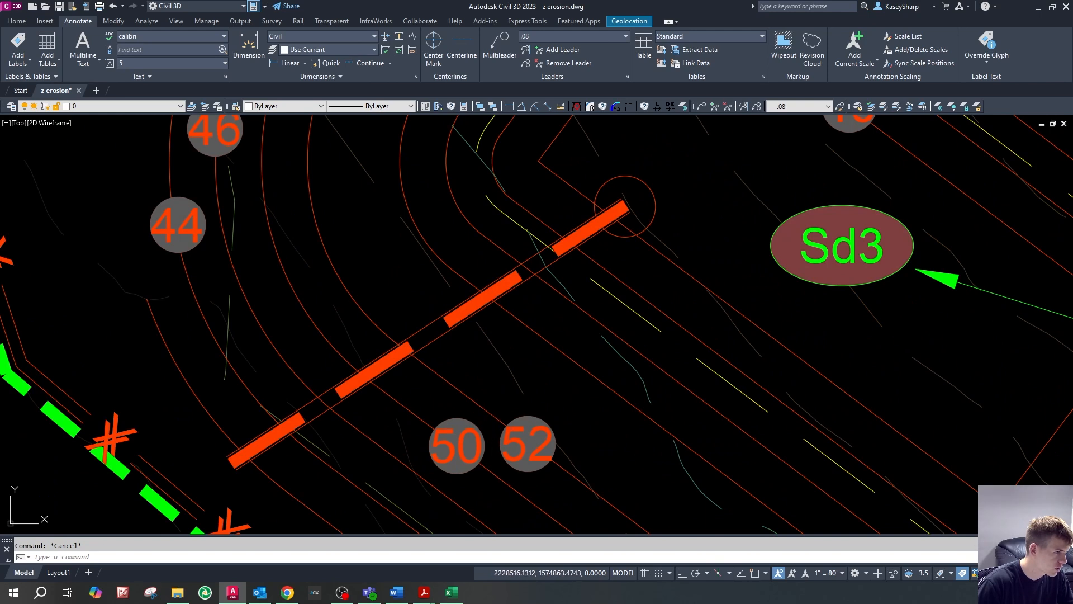
left_click(517, 434)
scroll(517, 434, "down", 4)
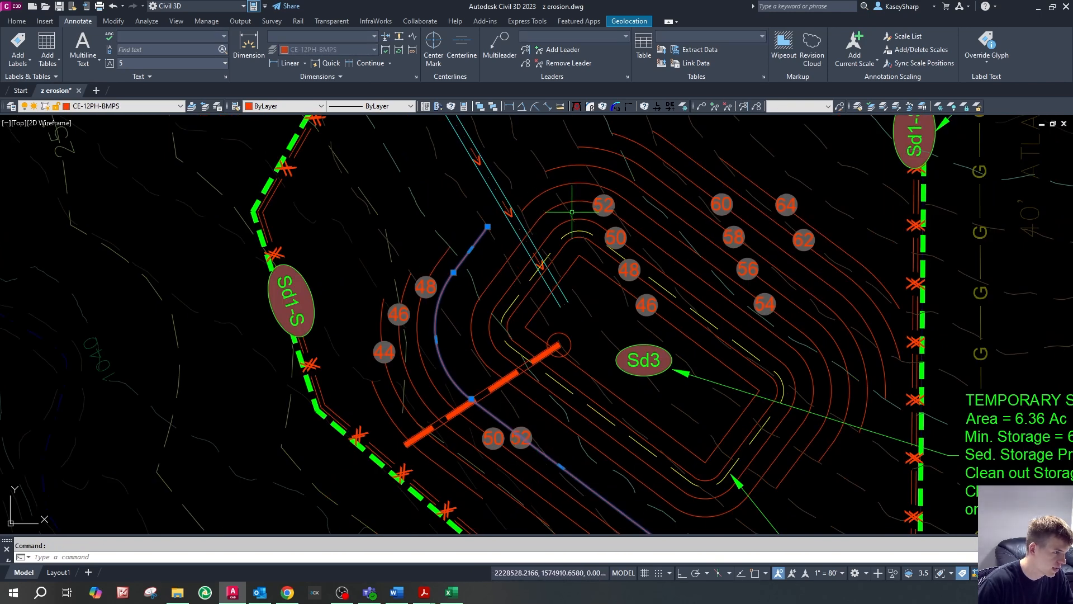
key("Escape")
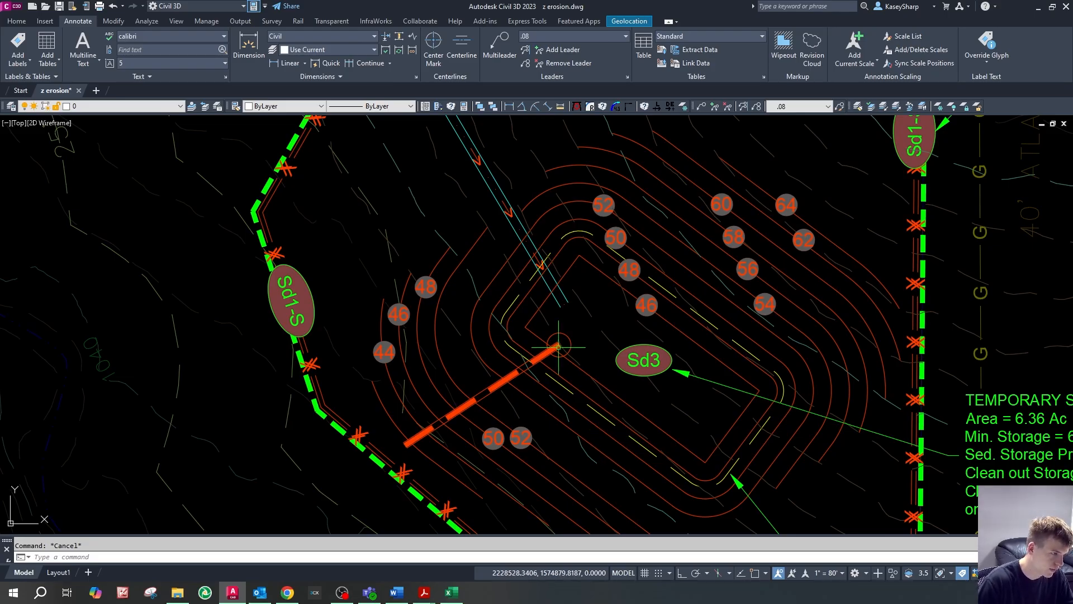
scroll(559, 358, "down", 4)
scroll(560, 366, "up", 4)
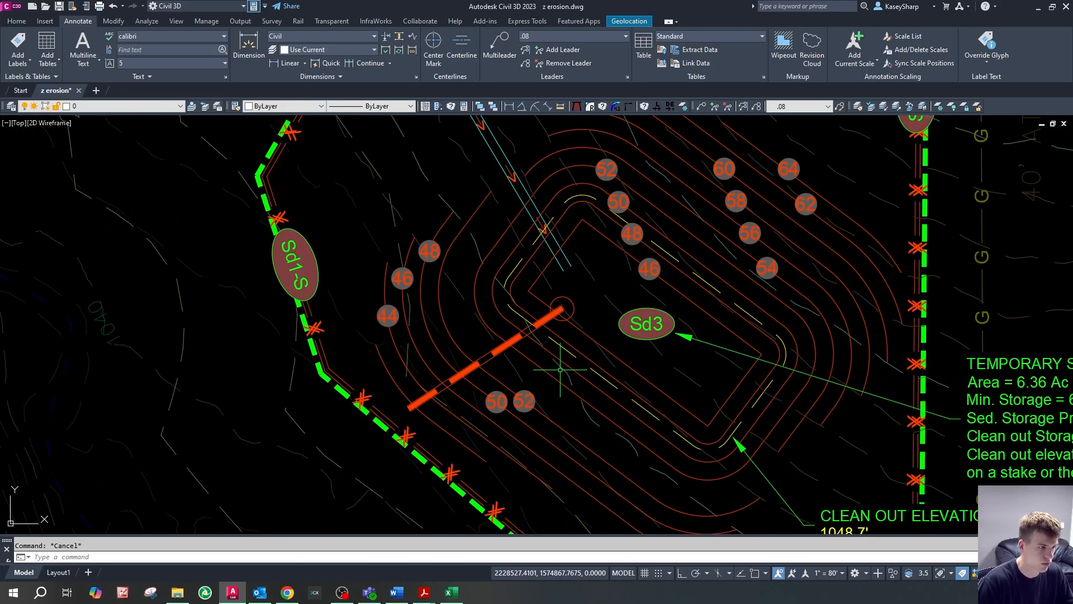
scroll(560, 369, "down", 5)
scroll(560, 372, "up", 7)
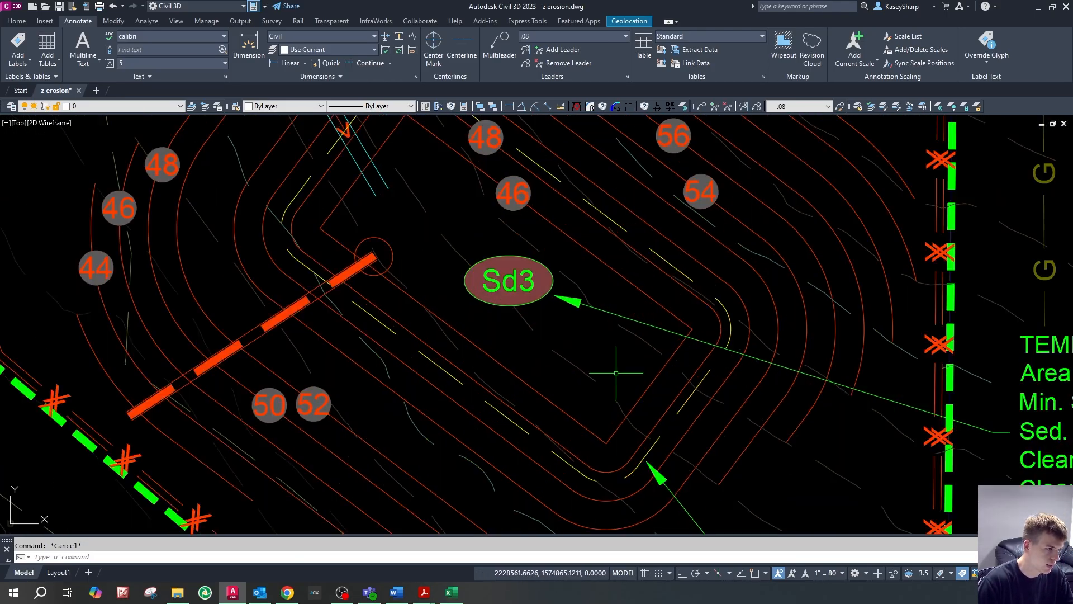
scroll(624, 349, "down", 5)
scroll(629, 372, "up", 4)
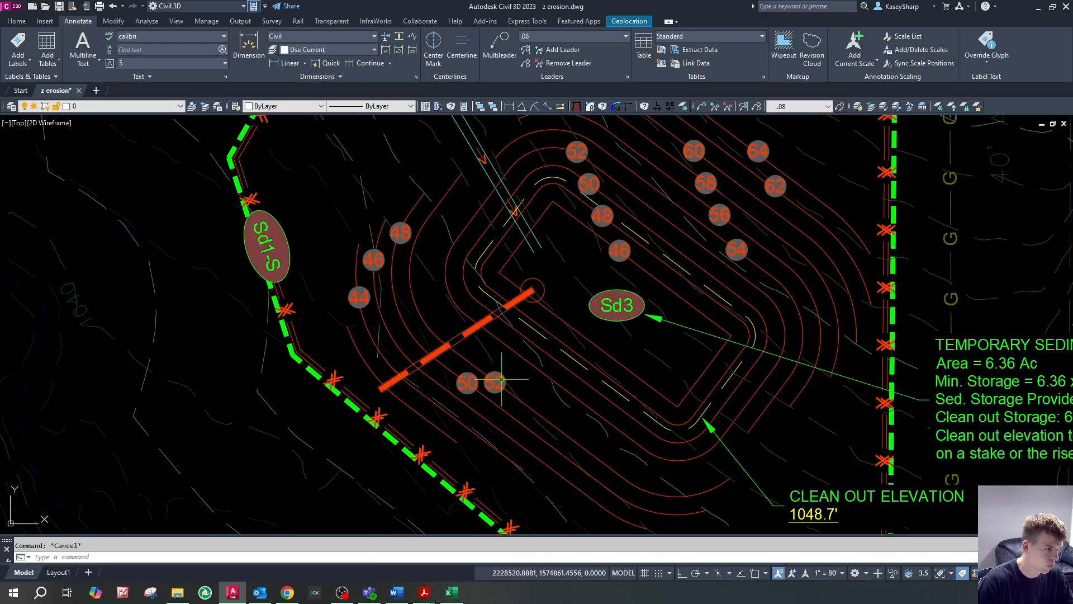
scroll(502, 379, "up", 1)
scroll(456, 386, "down", 2)
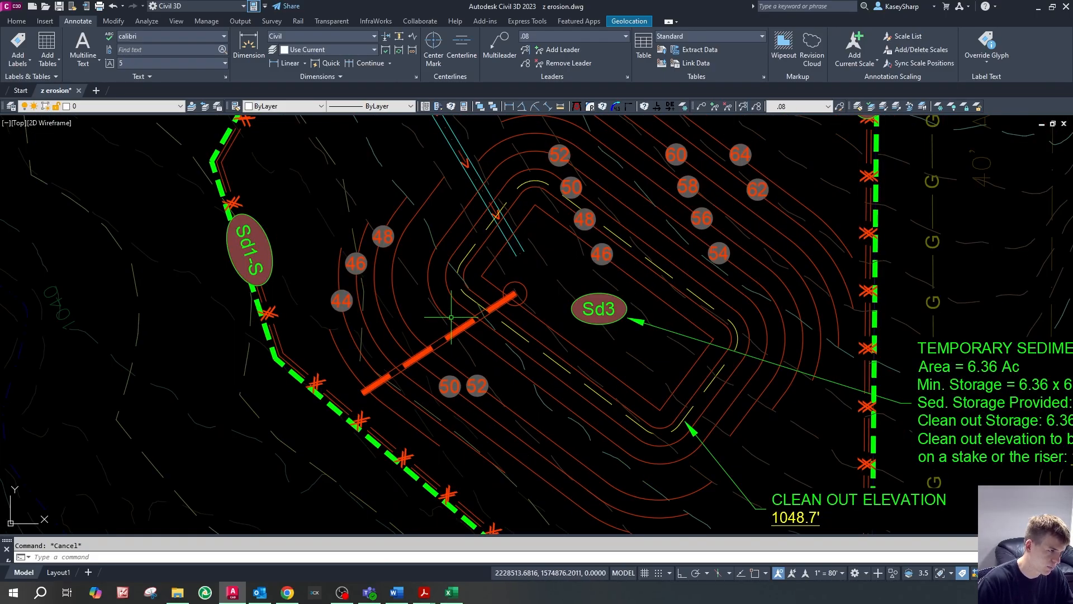
scroll(450, 318, "down", 1)
scroll(556, 302, "up", 5)
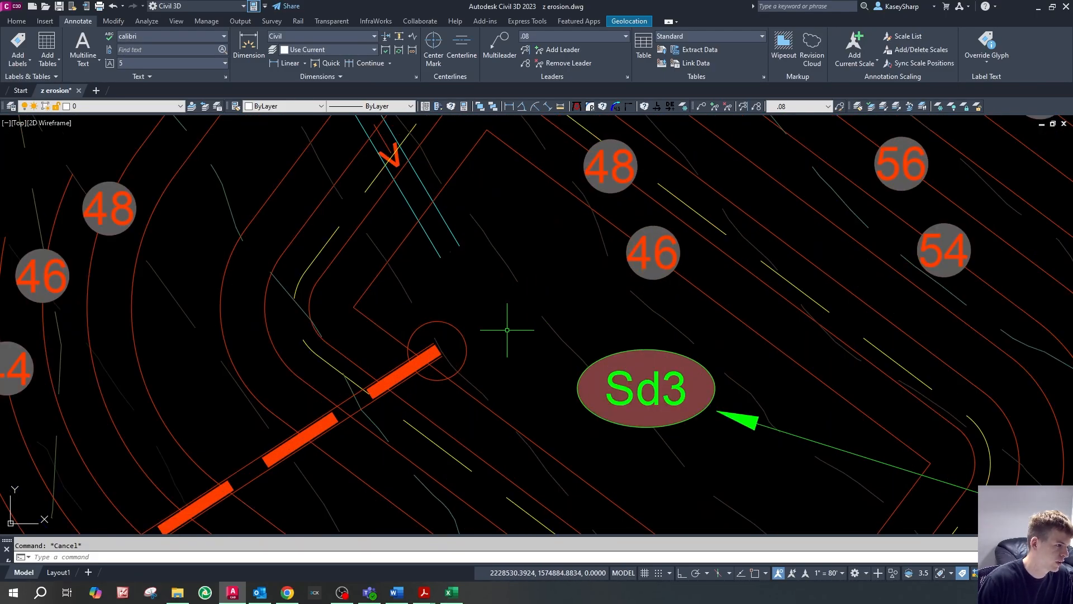
scroll(554, 305, "down", 3)
scroll(529, 319, "up", 2)
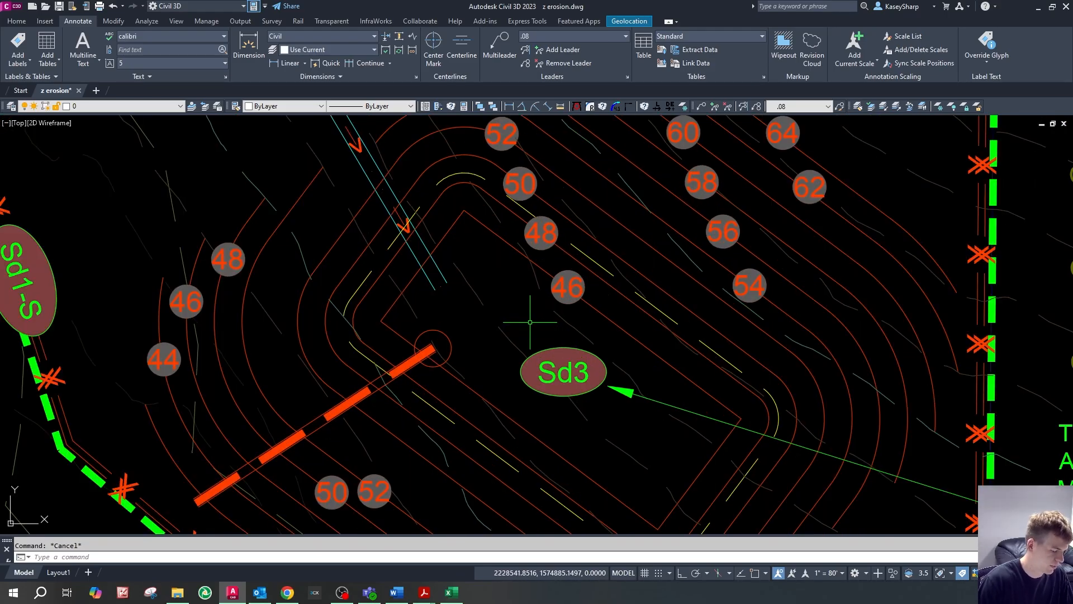
- Offset the basin's innermost 46 contour inward and give the new contour an elevation of 1044 ft
type("o")
key("Return")
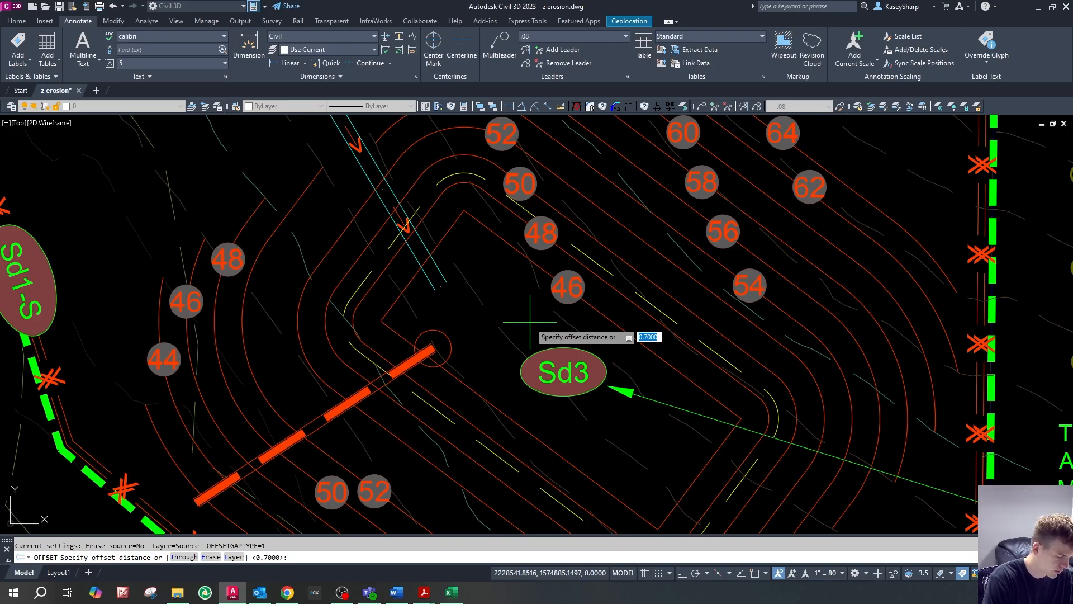
type("3")
key("Return")
left_click(504, 412)
left_click(527, 387)
key("Return")
left_click(503, 378)
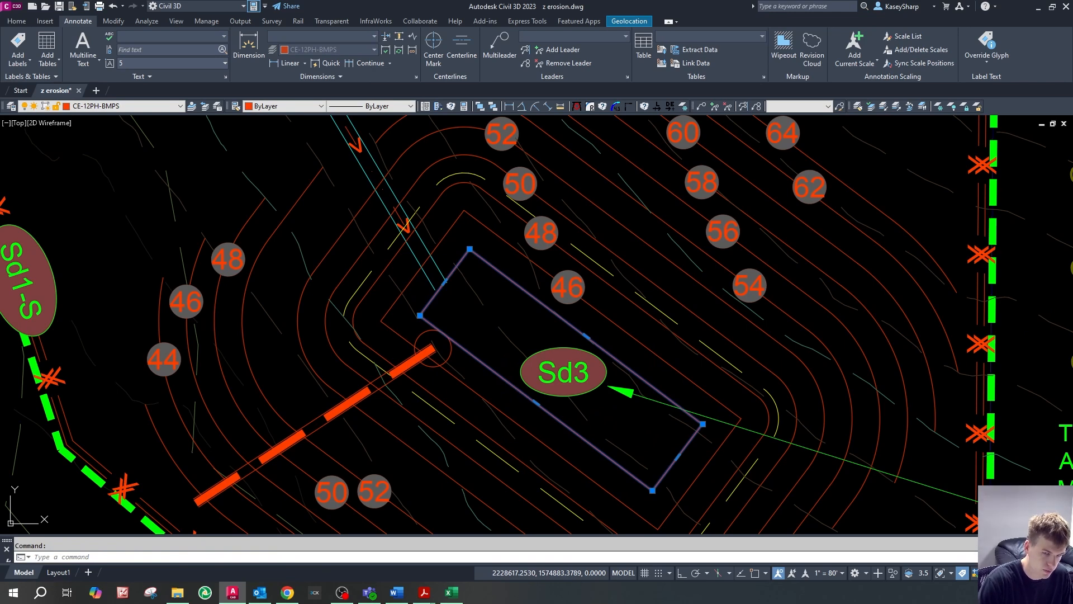
key("Escape")
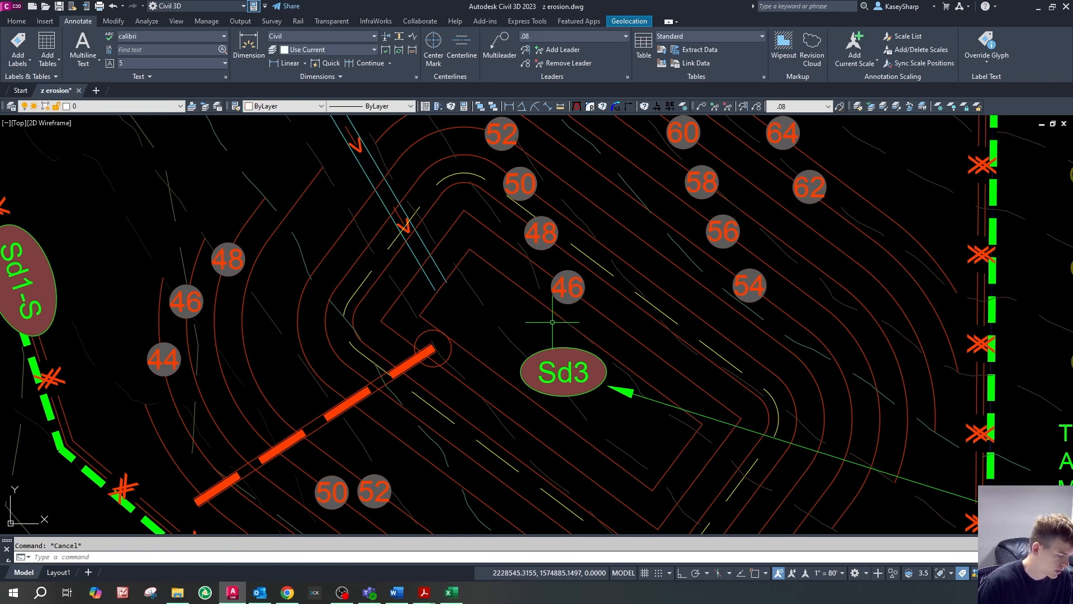
- Copy the 46 contour label to the new inner contour beside the Sd3 symbol and change its number to 44
scroll(578, 345, "up", 2)
left_click(562, 253)
key("ctrl+c")
key("ctrl+v")
left_click(635, 405)
double_click(660, 376)
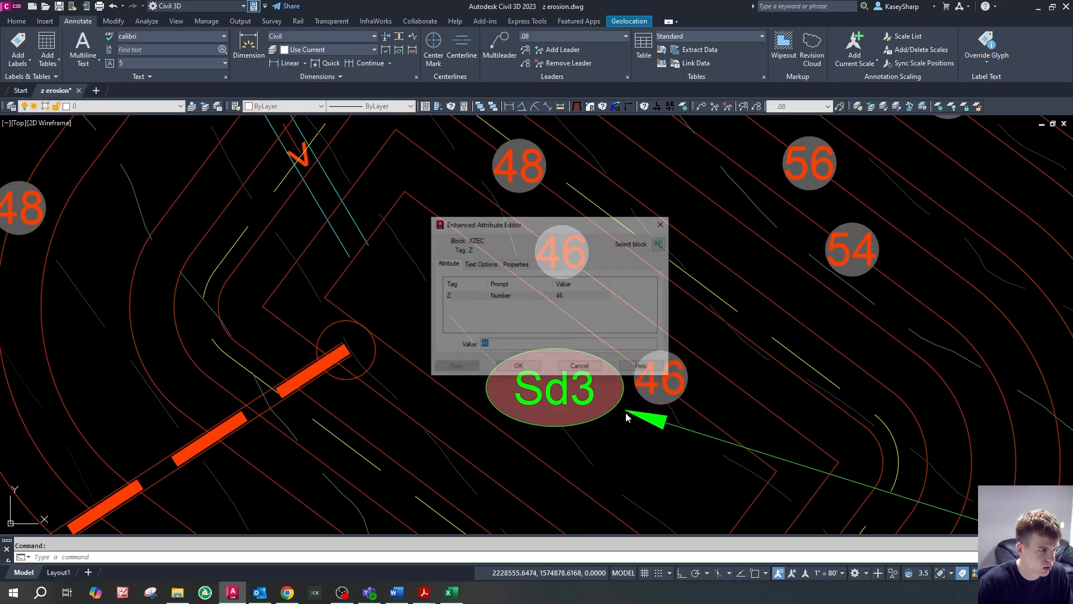
type("44")
key("Return")
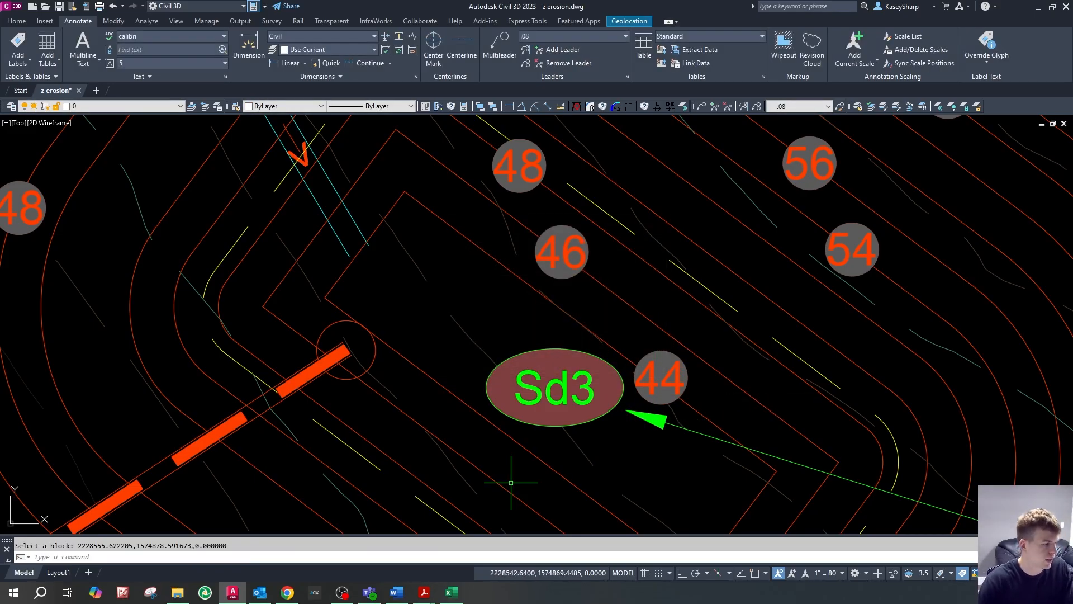
- Run STAGESTORAGE and define the basin from its contour polylines between elevations 1044 and 1052, leaving out the next outer contour
scroll(506, 447, "down", 2)
key("Escape")
type("stagestorage")
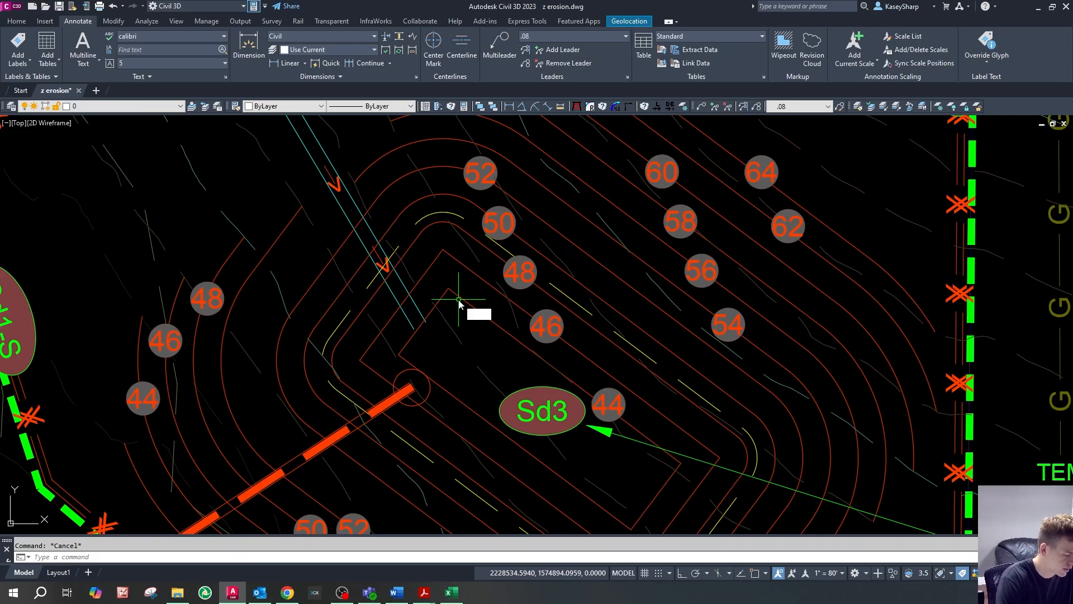
key("Return")
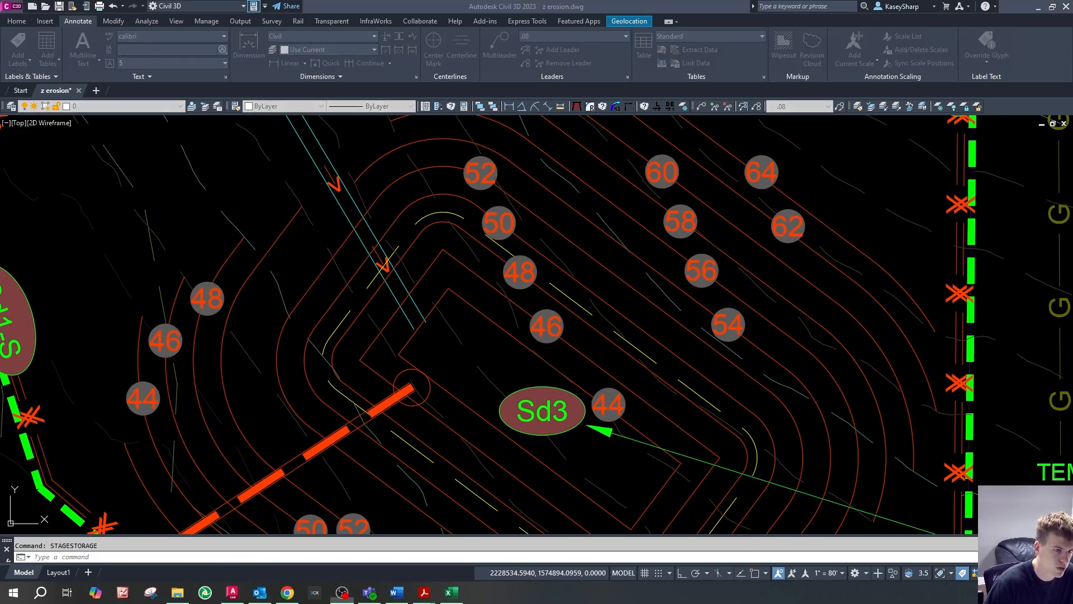
scroll(410, 242, "up", 2)
mouse_move(469, 329)
left_mouse_down()
mouse_move(412, 203)
mouse_move(323, 129)
left_mouse_up()
scroll(411, 224, "down", 3)
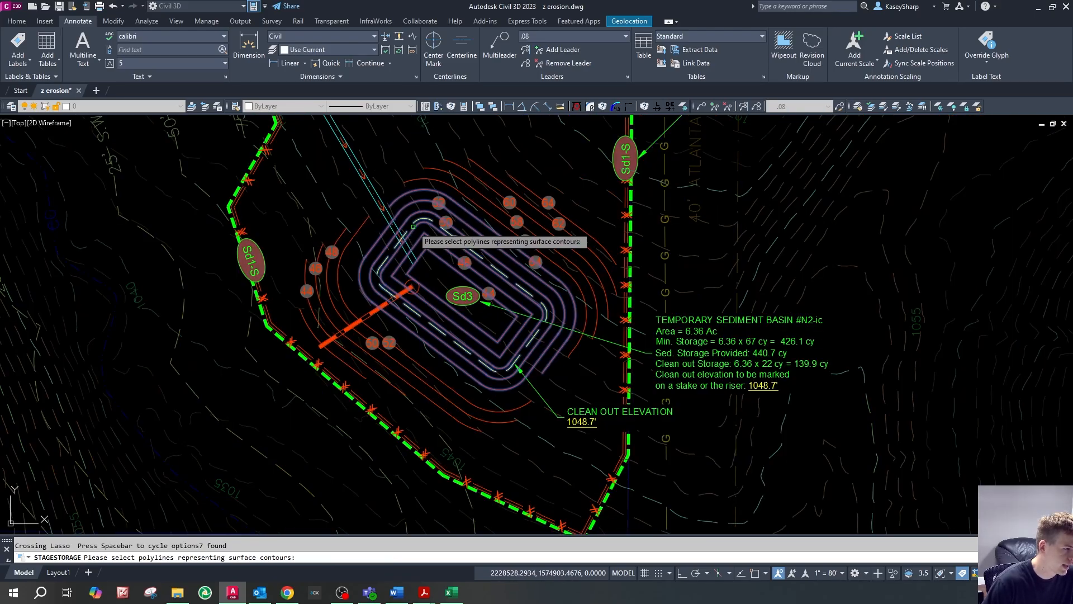
scroll(405, 202, "up", 1)
left_click_drag(406, 203, 397, 188, "shift")
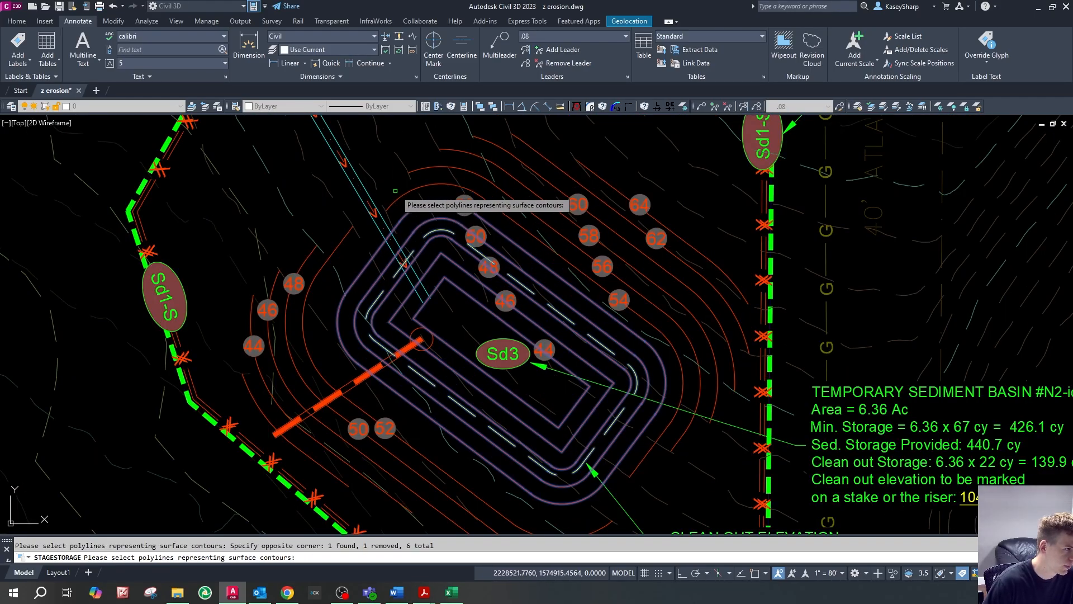
key("Return")
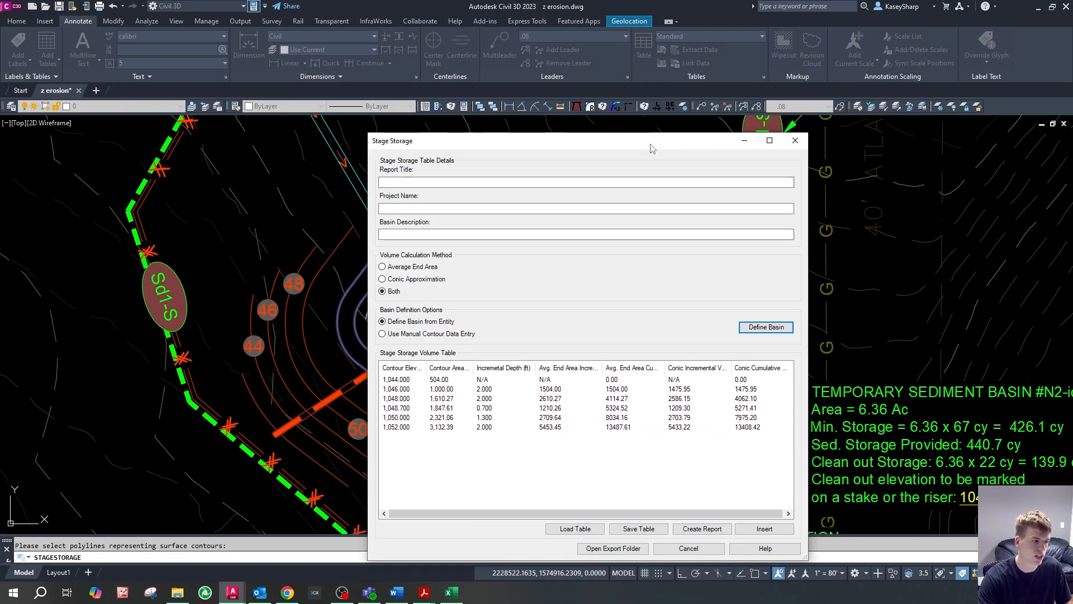
- Compare the Stage Storage volume table with the elevations and areas on the workbook's Stage-Storage sheet
left_click_drag(614, 140, 1072, 171)
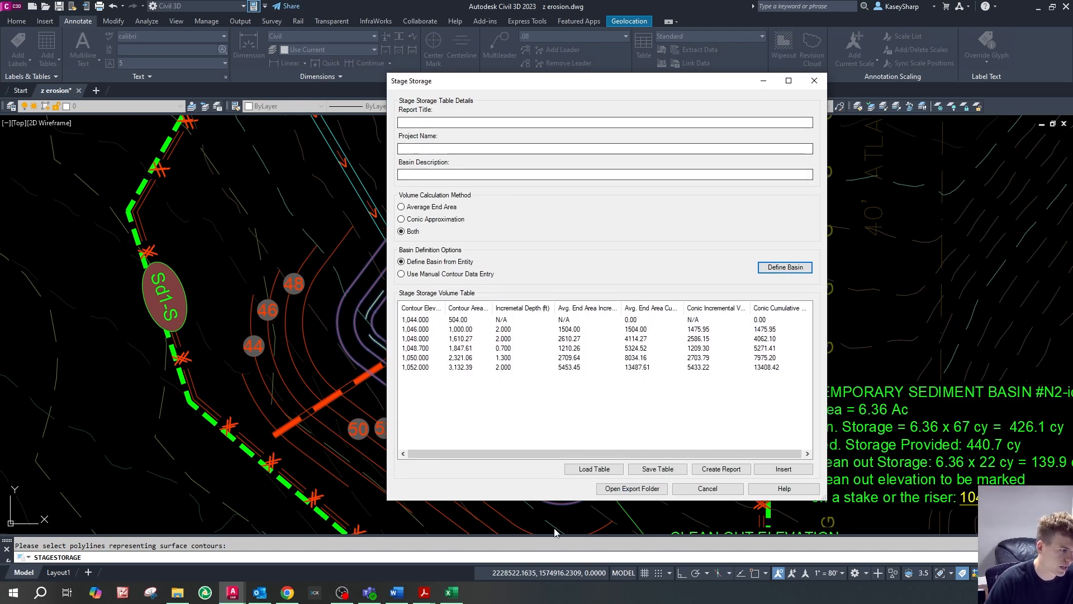
left_click(452, 592)
key("ctrl+Page_Down")
key("ctrl+Page_Down")
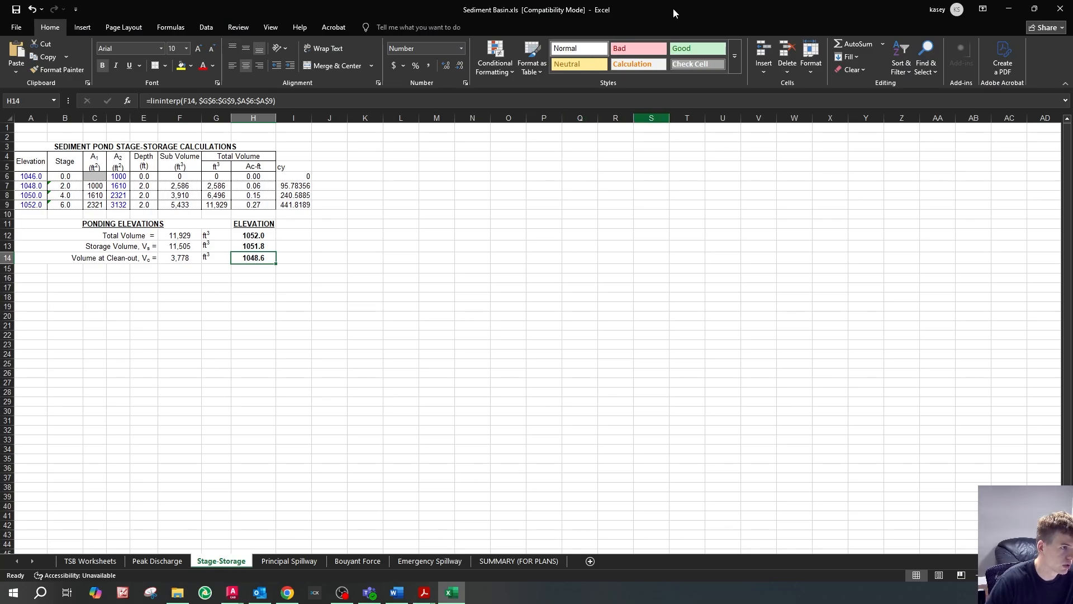
key("alt+Tab")
key("alt+Tab")
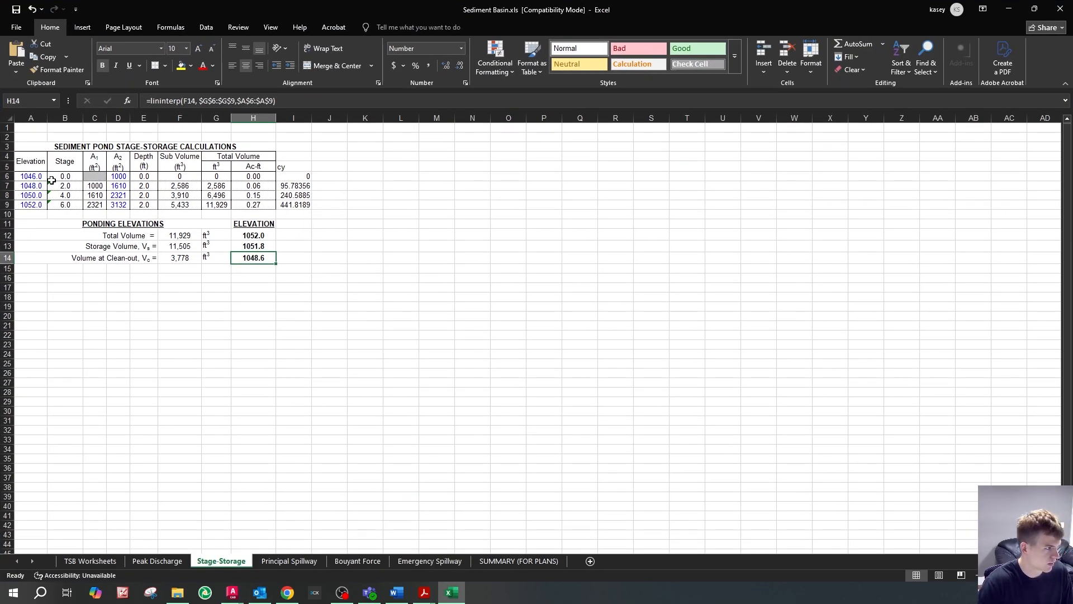
- Set the Stage-Storage table's four elevations to 1044, 1046, 1048 and 1050
left_click(34, 177)
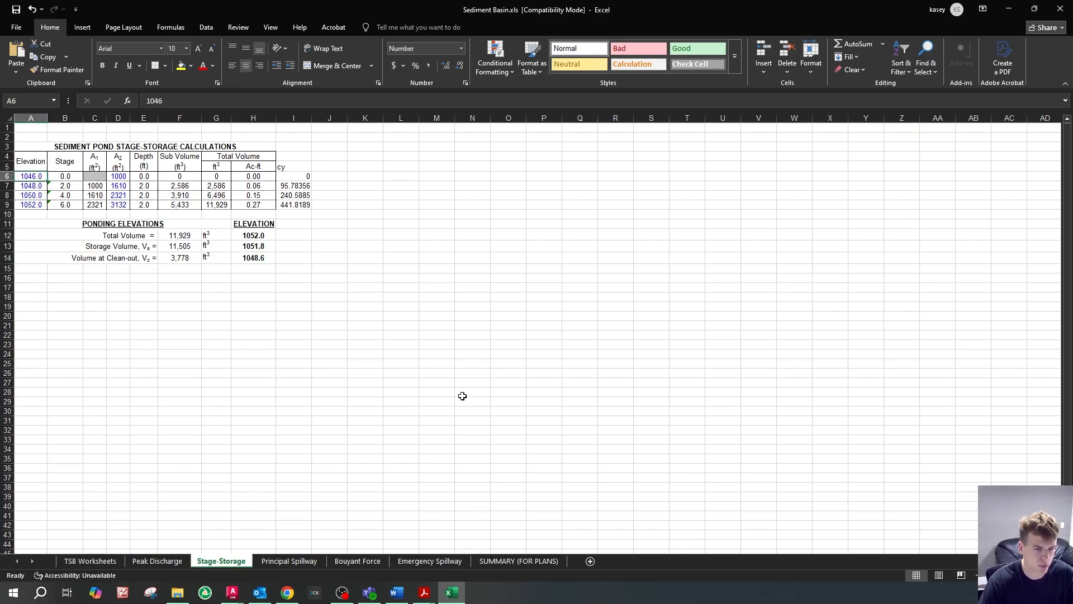
type("1044")
key("Return")
type("1046")
key("Return")
type("1048")
key("Return")
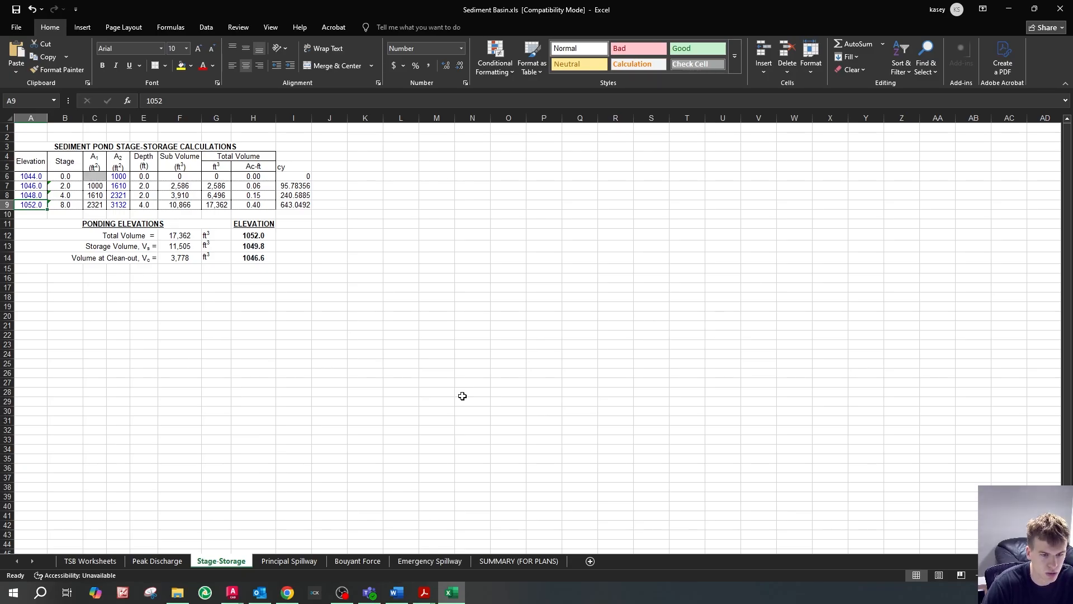
type("1050")
key("Return")
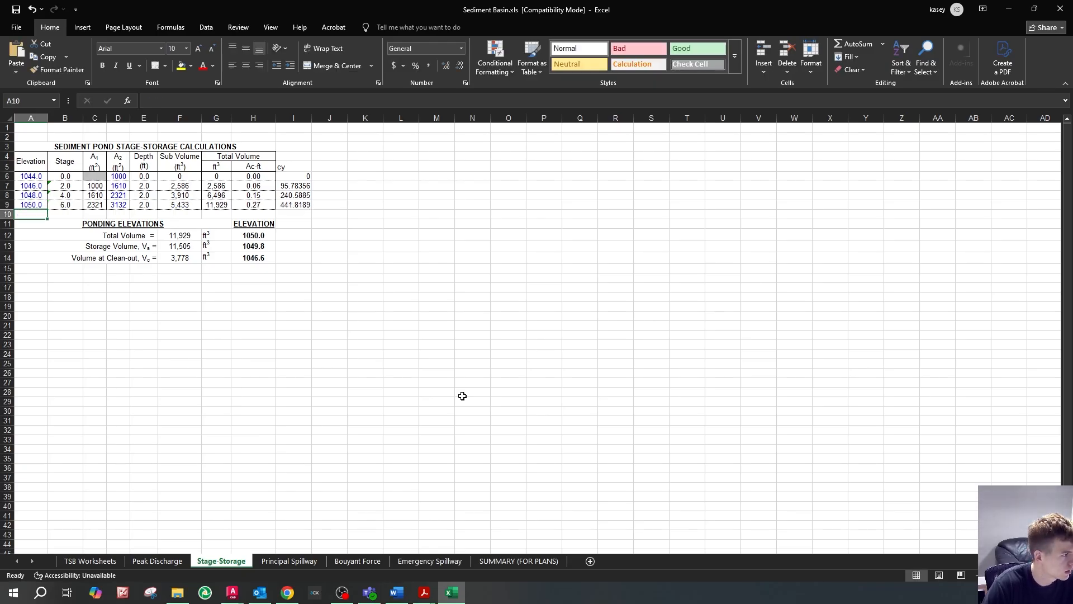
- Insert a row below the 1050 elevation and enter 1052 as its elevation
right_click(7, 214)
left_click(71, 313)
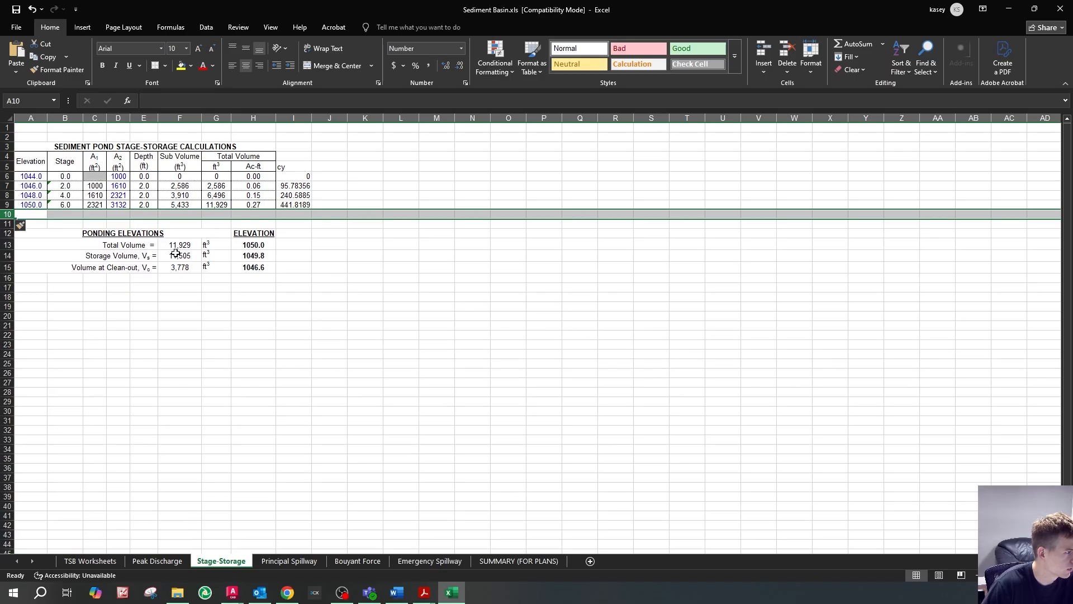
left_click(43, 217)
type("1052")
key("Return")
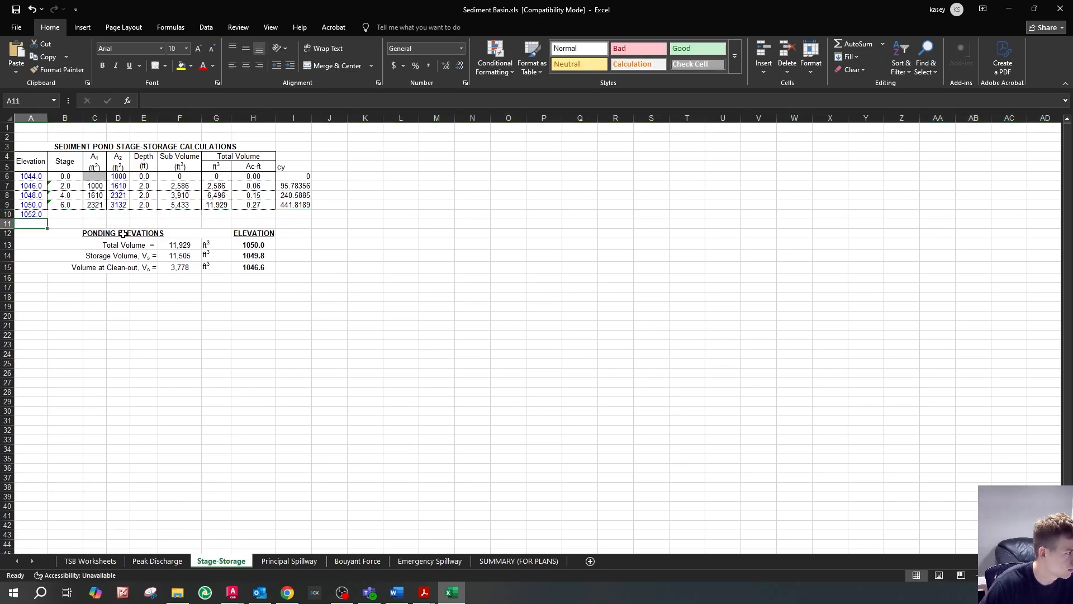
- Try to extend the Stage column into the 1052 row and check the 1050 row's stage formula
left_click_drag(69, 178, 85, 219)
left_click(73, 196)
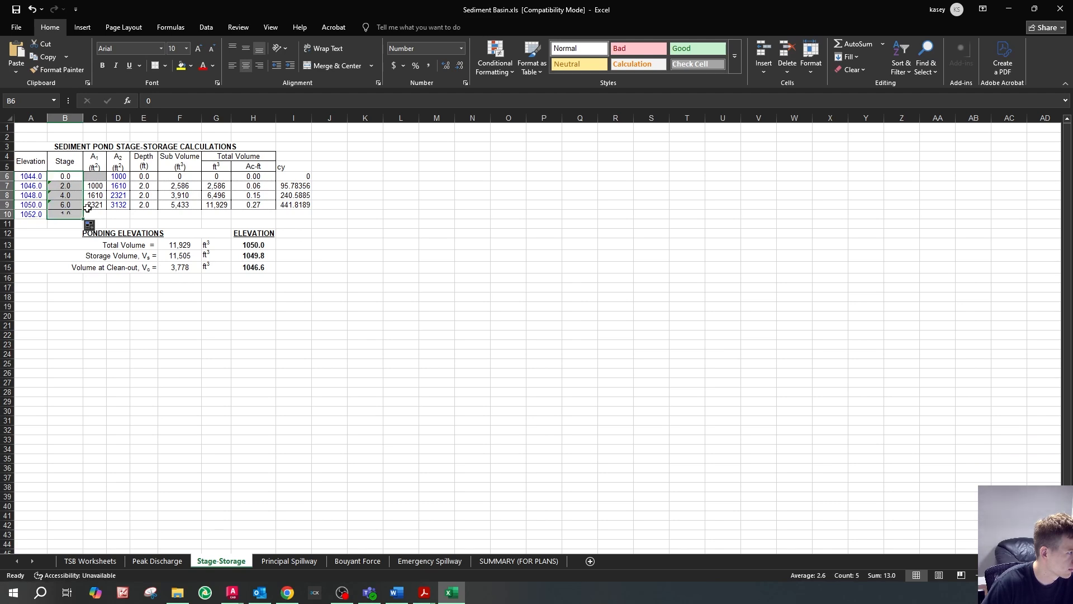
left_click(73, 213)
left_click(72, 207)
left_click(188, 102)
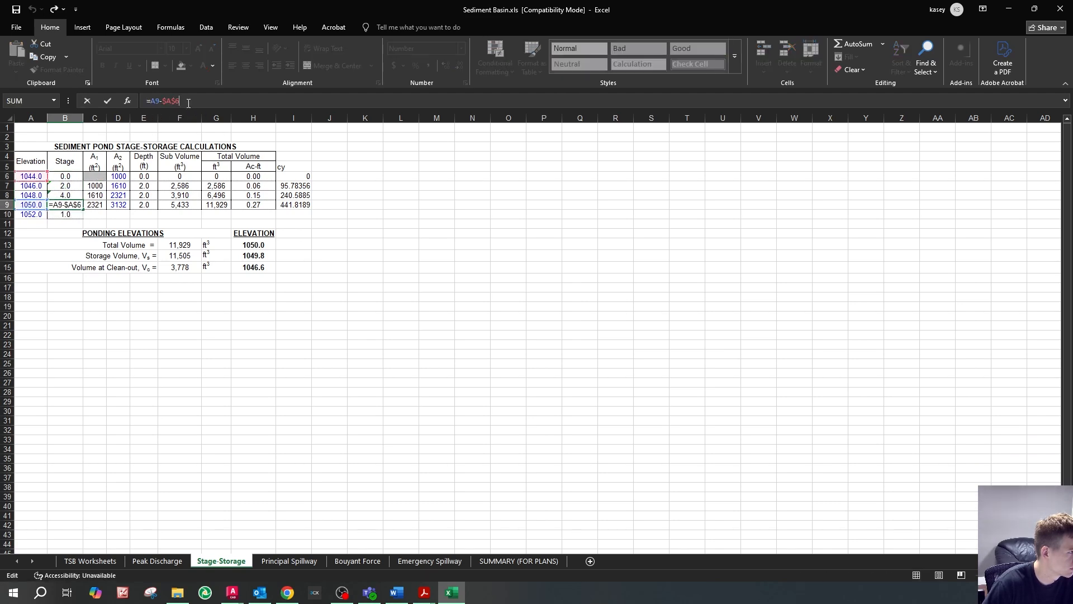
key("Escape")
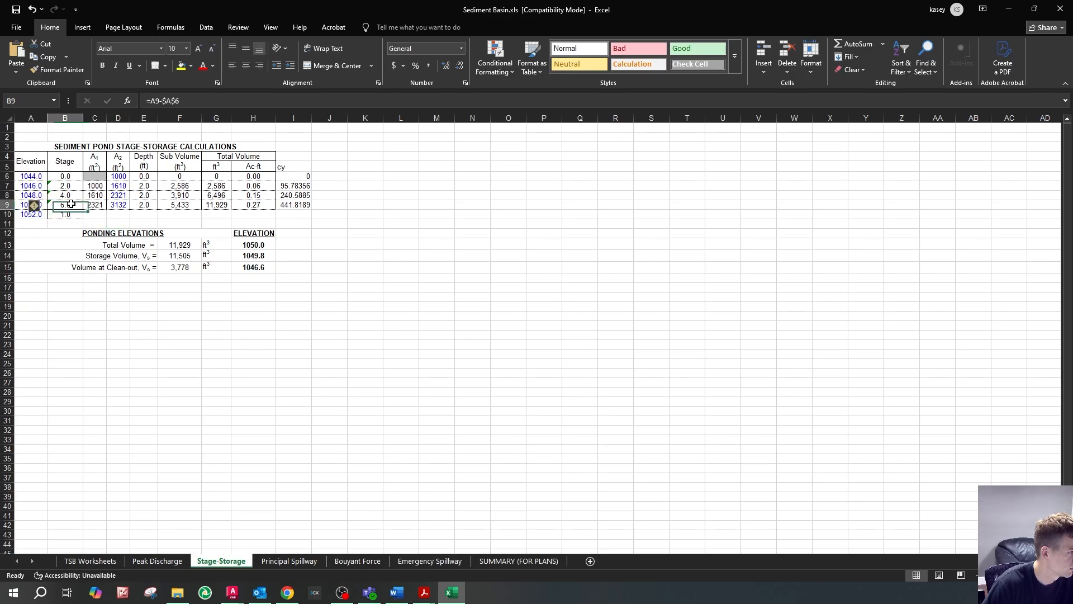
- Enter A1 areas of 504 for the 1044 elevation and 1000 for the 1046 elevation
left_click_drag(119, 177, 126, 204)
left_click(180, 186)
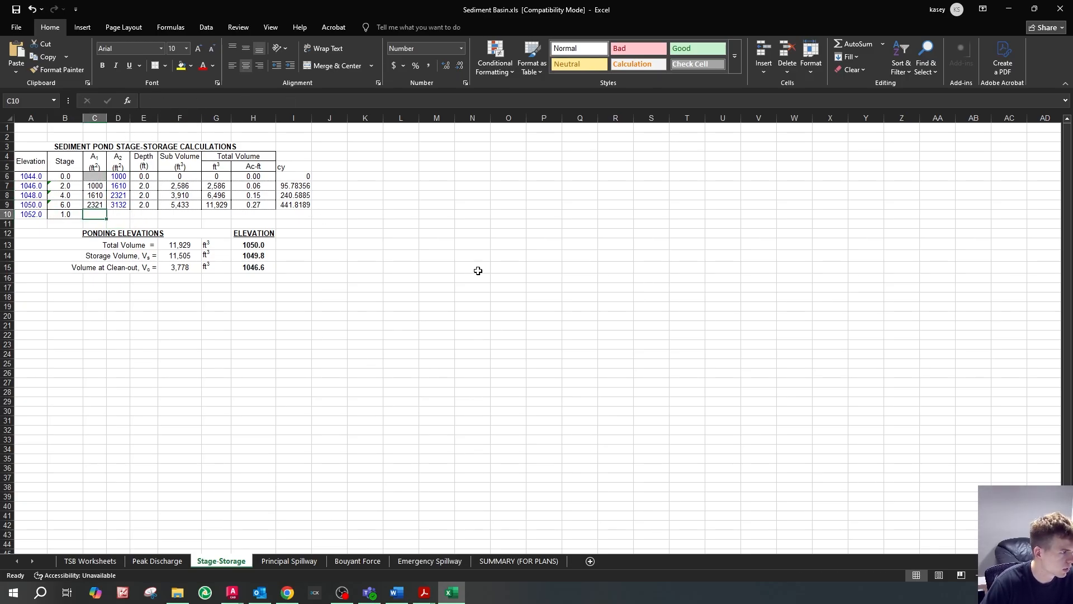
left_click(98, 176)
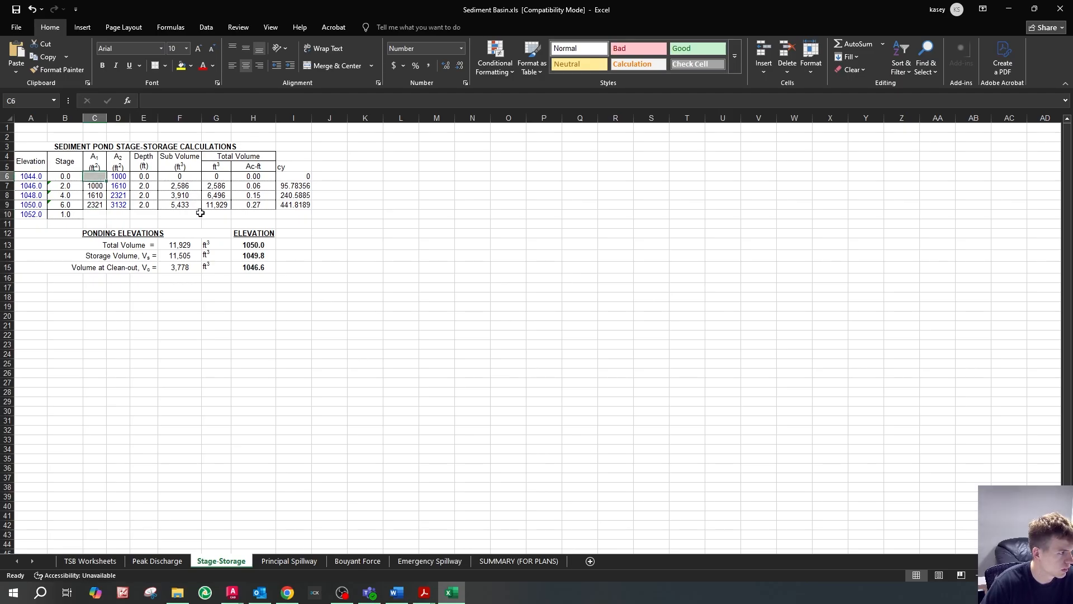
left_click(100, 193)
left_click(92, 178)
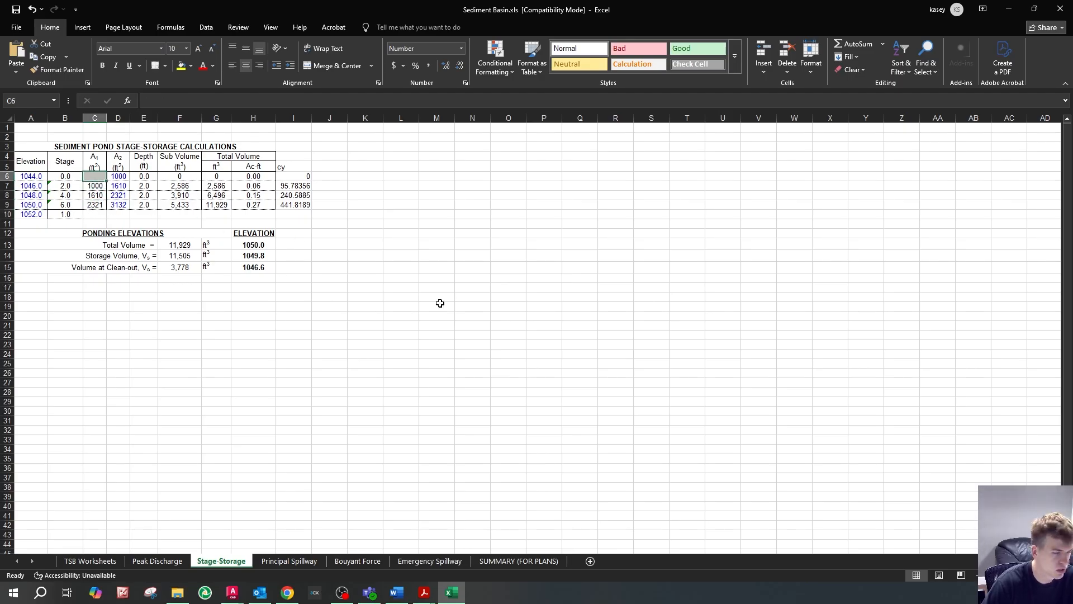
type("504")
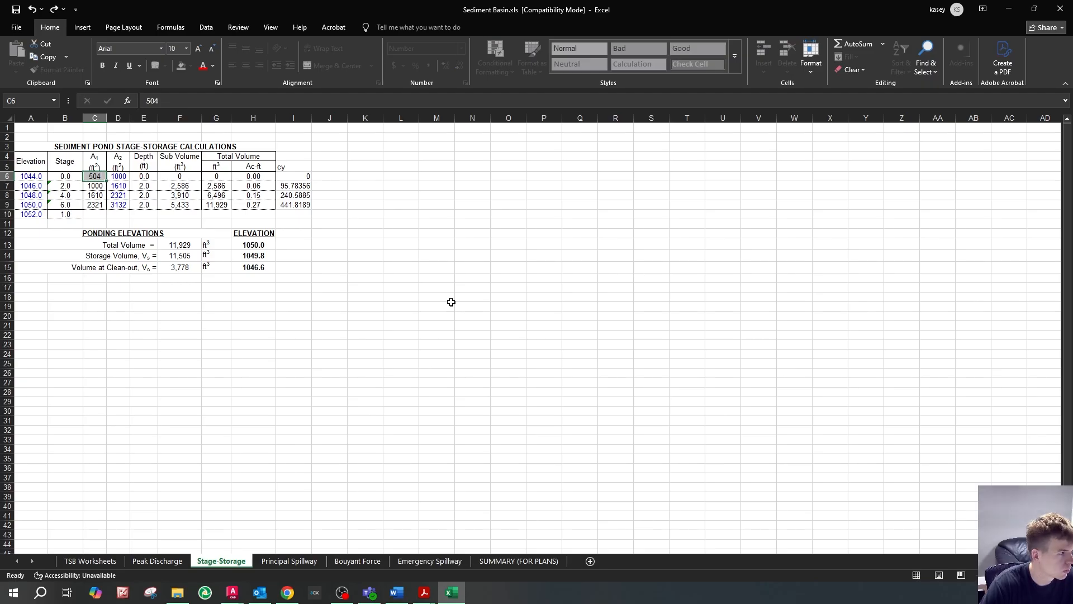
key("Return")
type("1000")
key("Return")
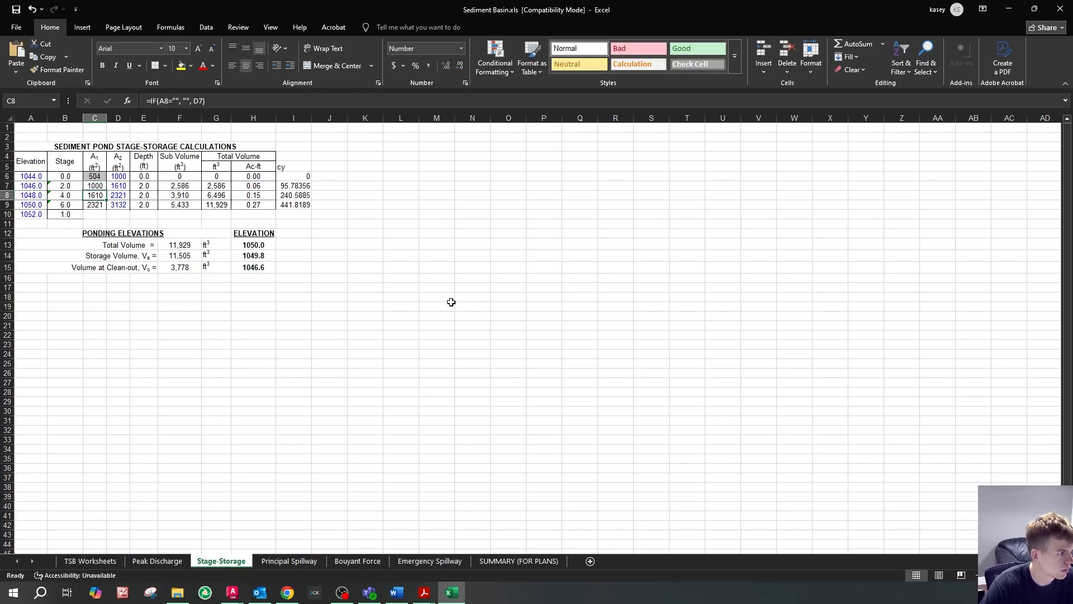
- Enter 3132 as both the A1 and A2 areas of the 1052 row
key("Down")
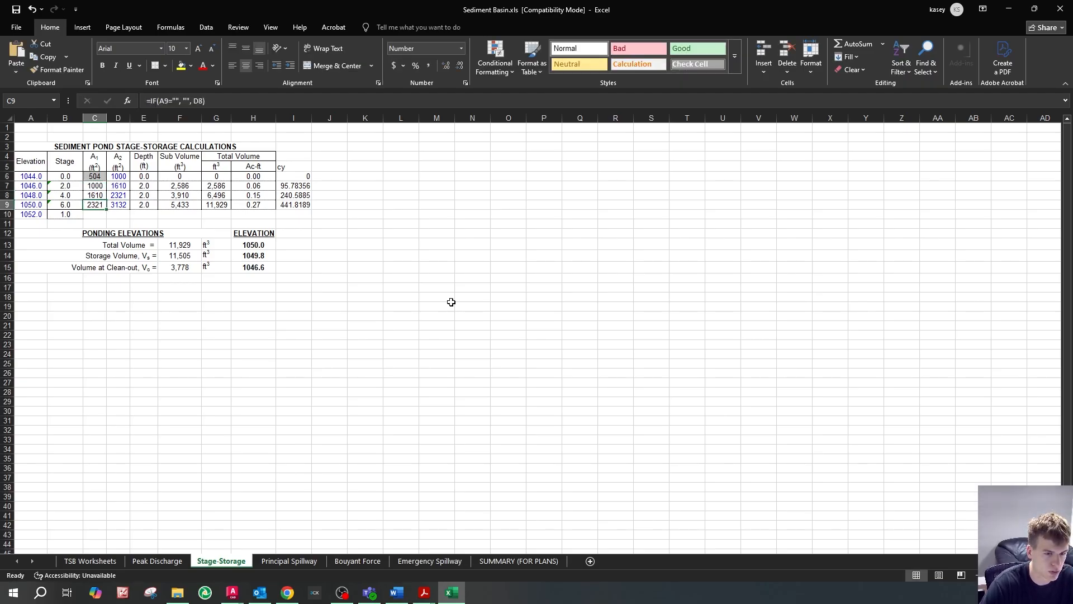
key("Down")
type("3132")
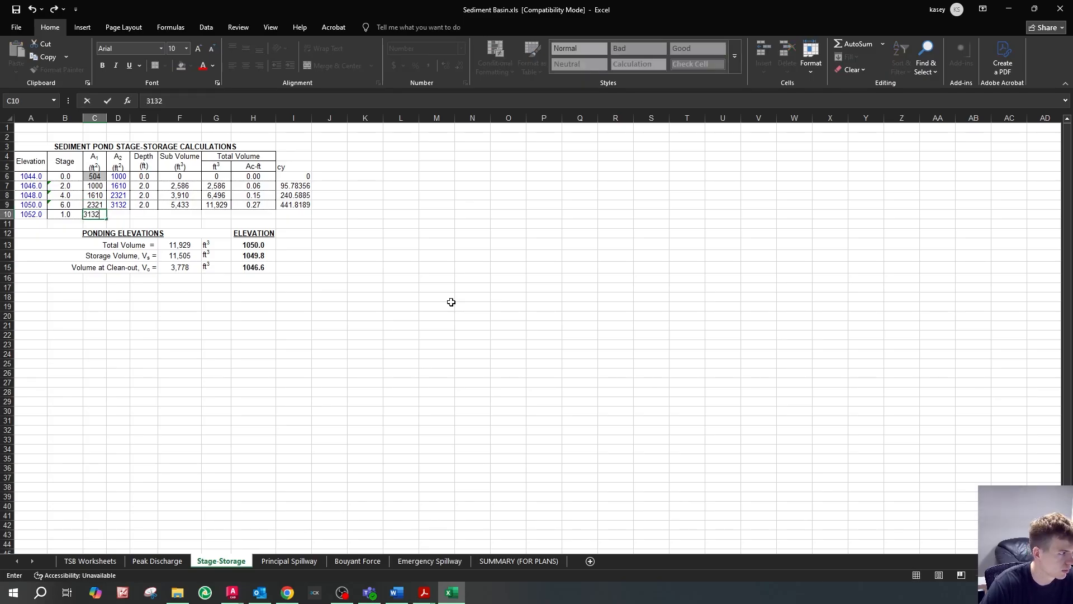
key("Return")
key("Up")
key("Right")
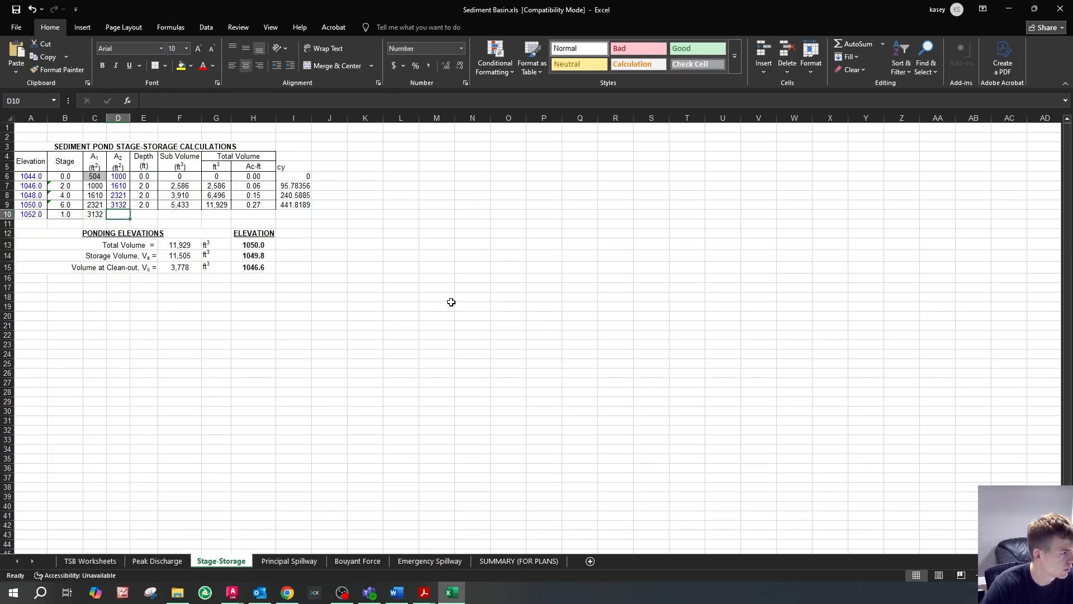
type("3132")
key("Left")
key("Up")
key("F2")
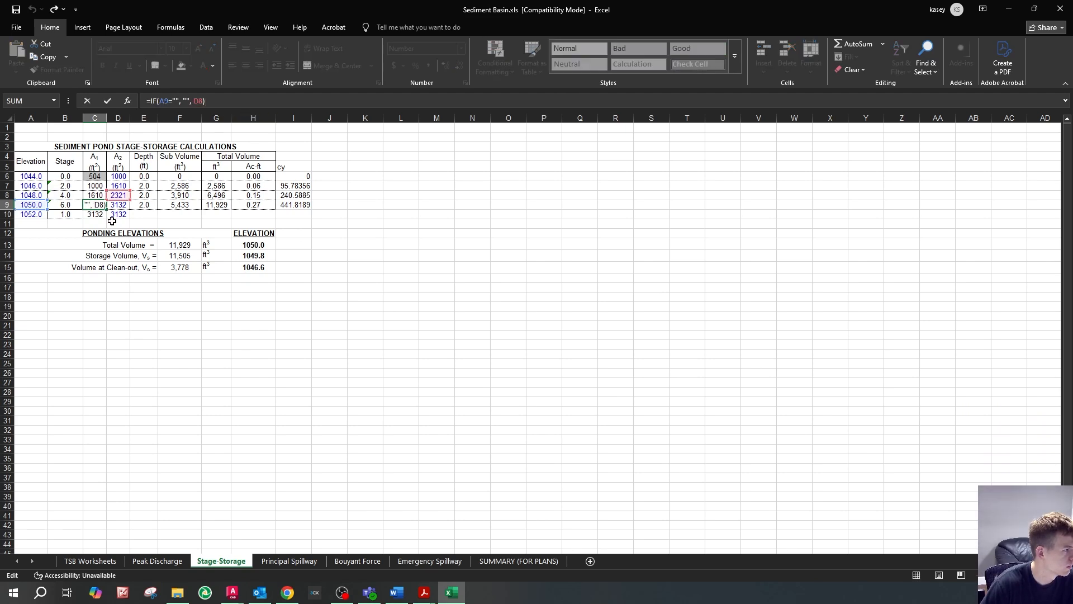
key("BackSpace")
key("BackSpace")
key("BackSpace")
key("BackSpace")
key("BackSpace")
key("BackSpace")
key("BackSpace")
key("BackSpace")
key("BackSpace")
key("BackSpace")
key("BackSpace")
key("BackSpace")
key("BackSpace")
key("BackSpace")
key("BackSpace")
key("BackSpace")
key("BackSpace")
left_click(98, 215)
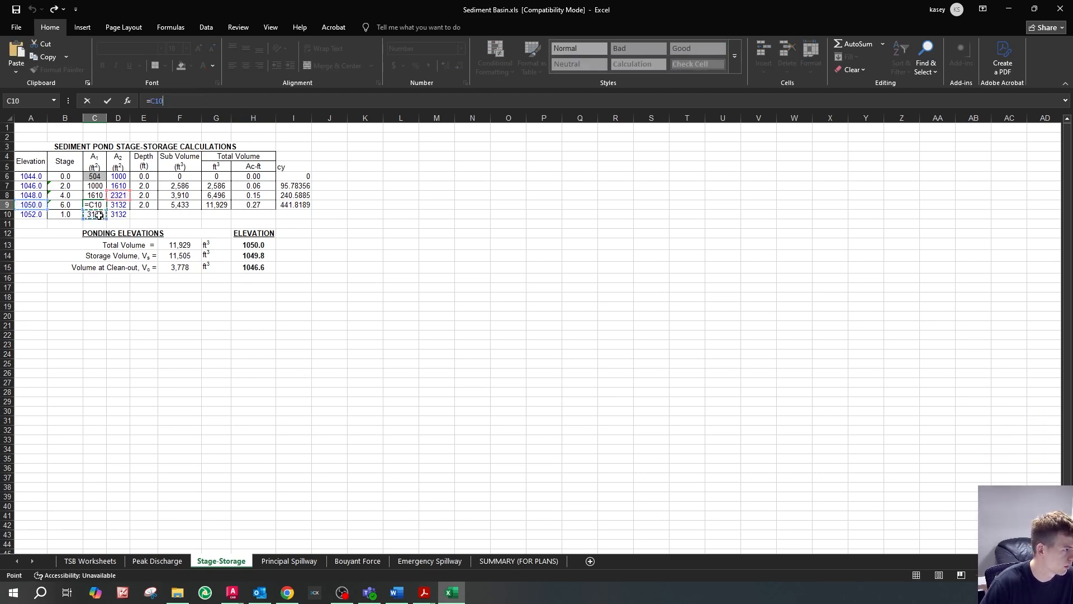
key("Escape")
- Replace the 1052 row's A1 area with the formula =IF(A10="", "", D9)
left_click(94, 217)
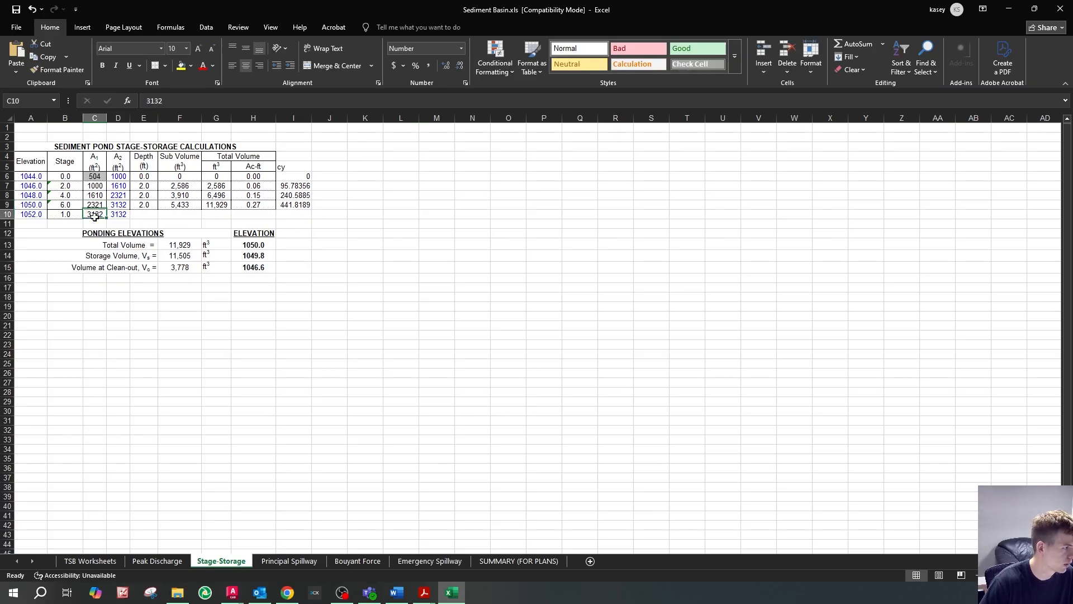
left_click(146, 101)
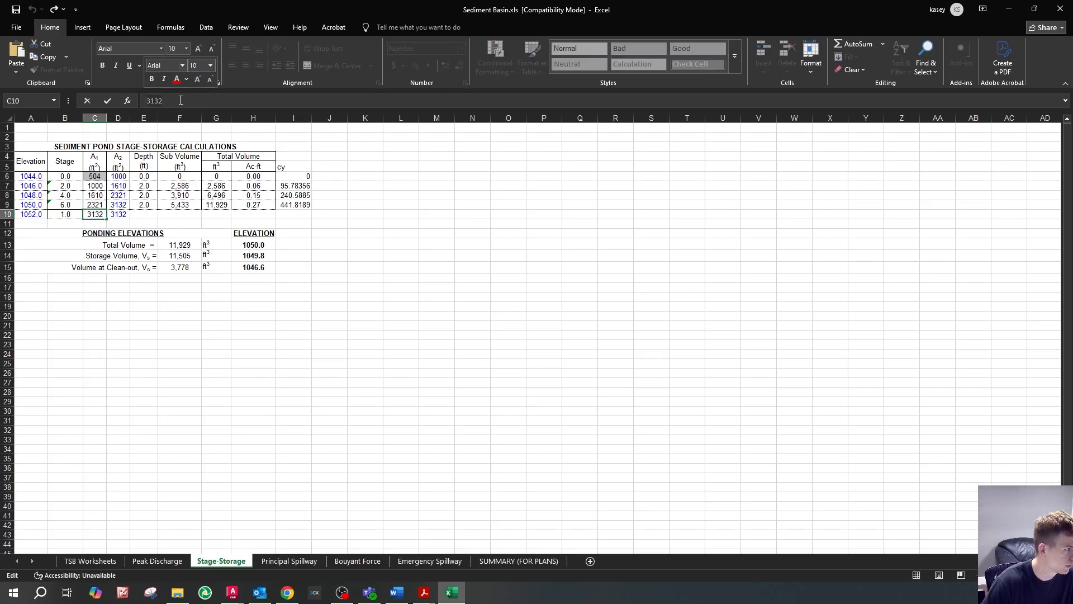
type("IF(A9=\"\", \"\", D8)")
left_click(165, 101)
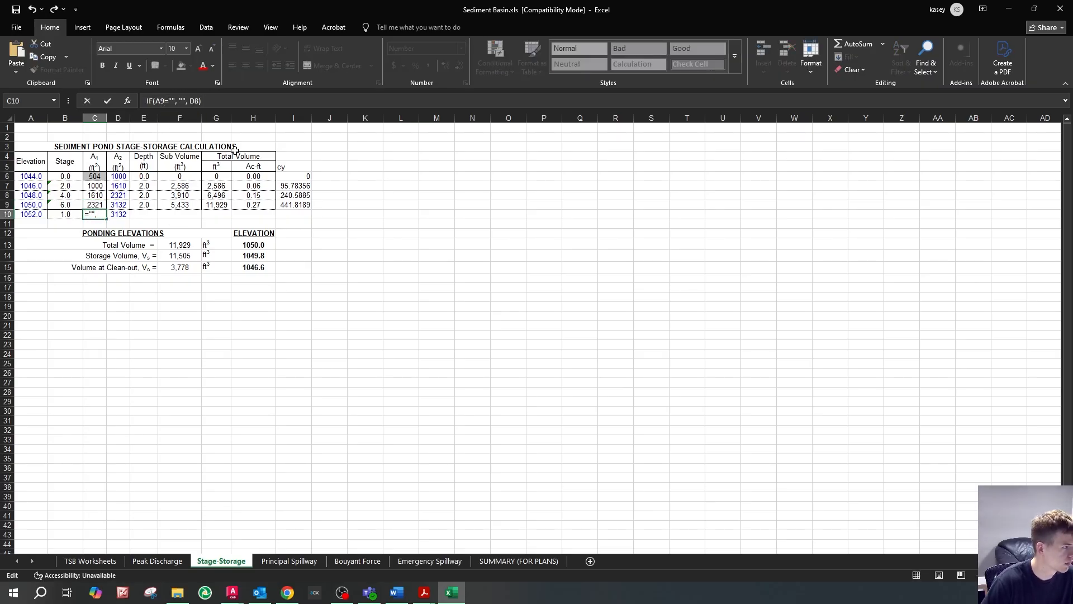
type("10")
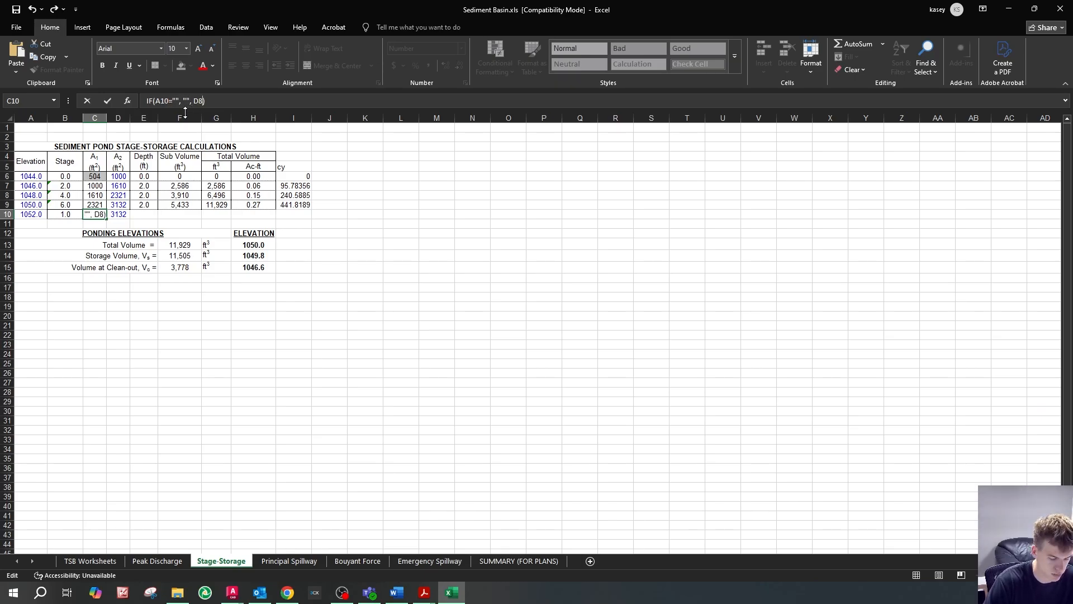
key("Return")
left_click(100, 214)
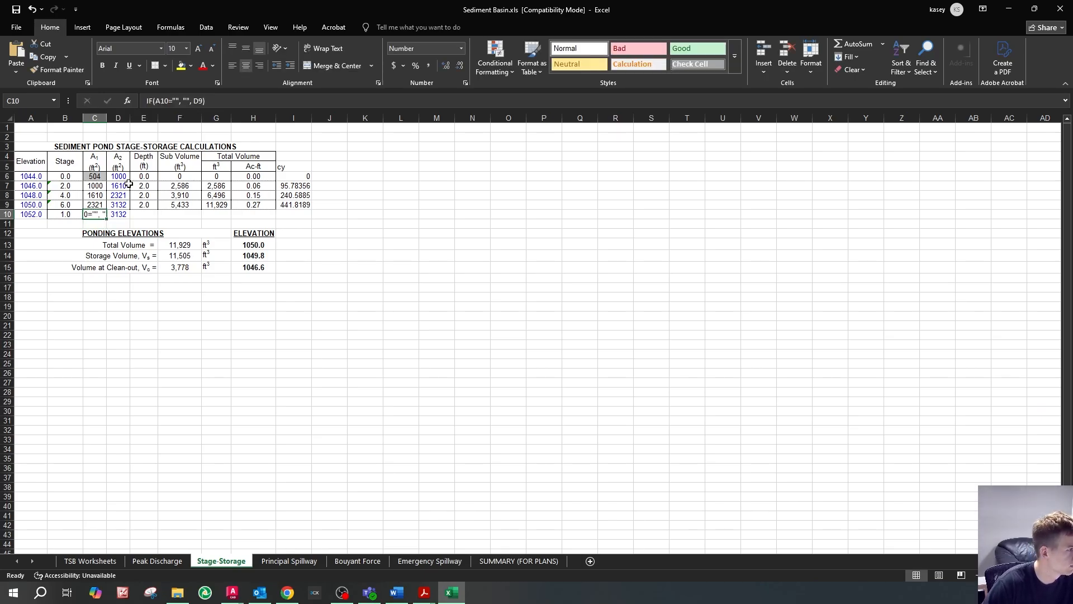
left_click(147, 103)
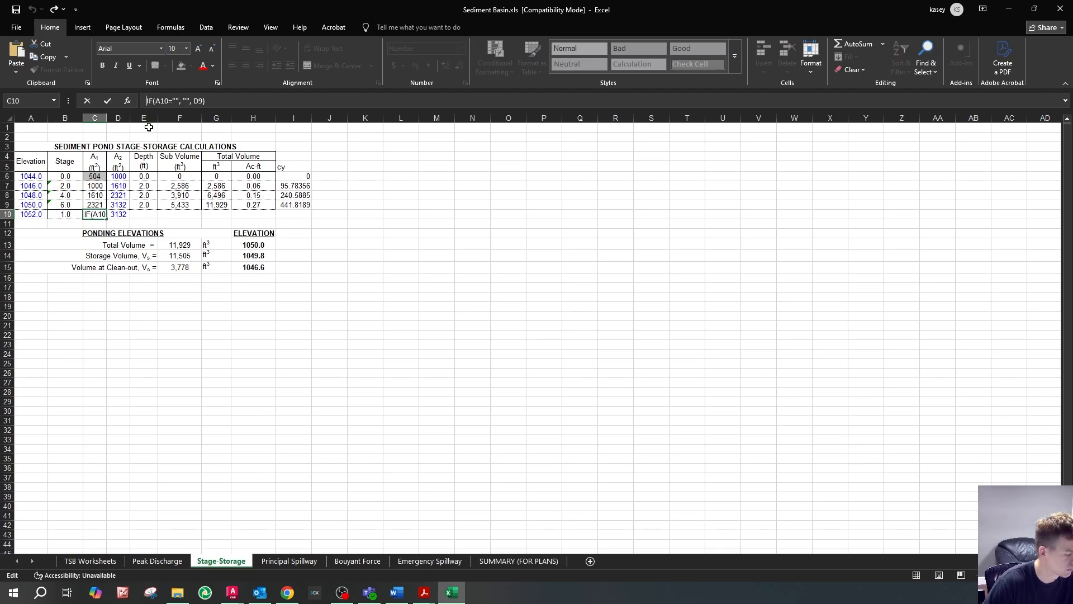
type("=")
key("Return")
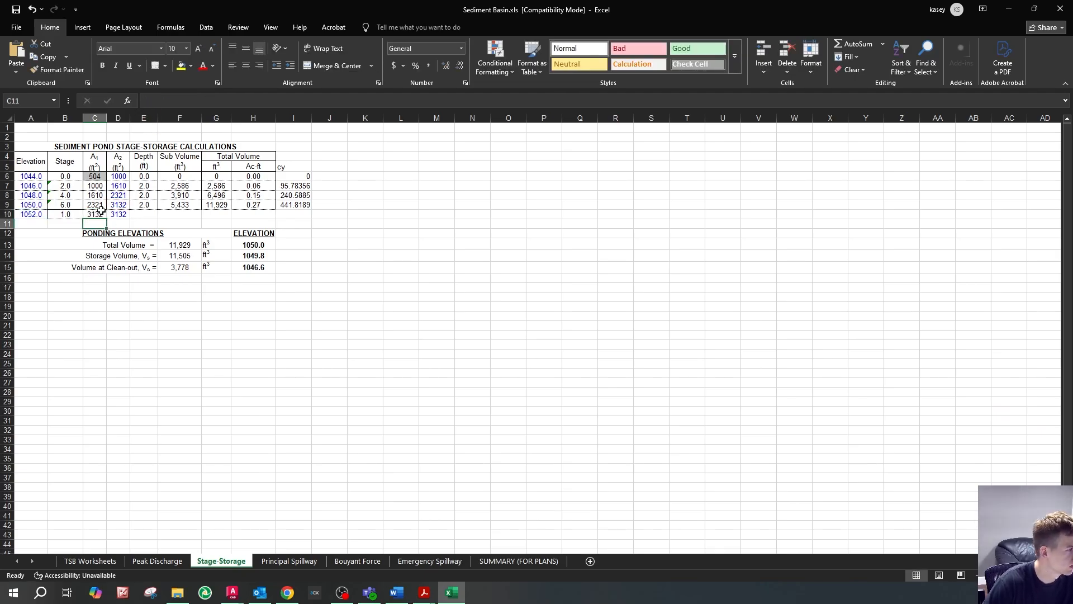
- Copy the 1050 row's stage formula into the 1052 row and adapt it to =A10-$A$7
left_click(65, 215)
left_click(65, 205)
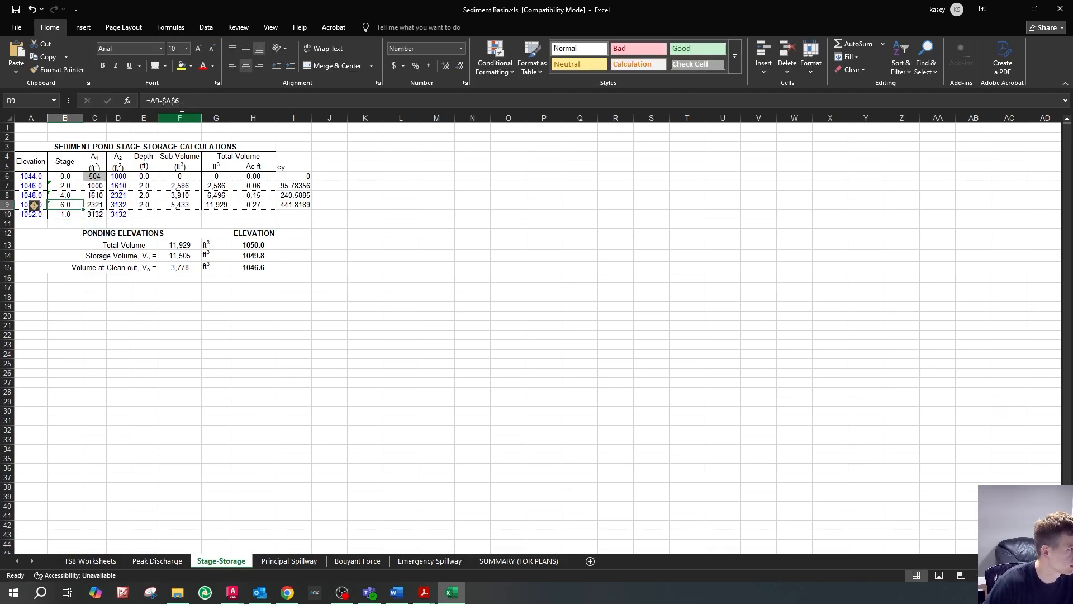
left_click(190, 103)
left_click_drag(190, 103, 153, 102)
key("ctrl+c")
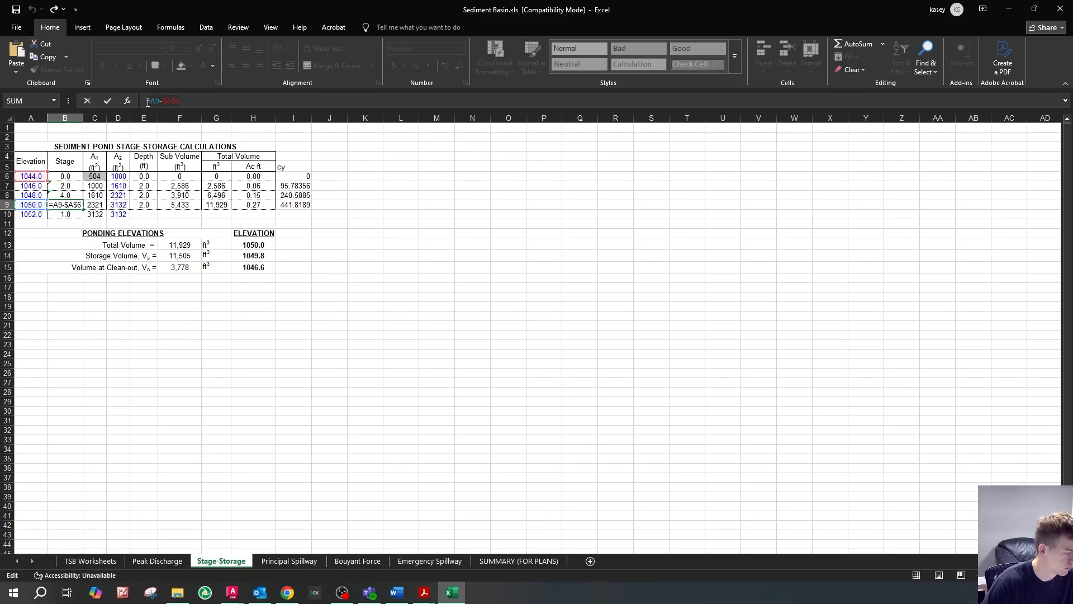
key("Return")
type("1")
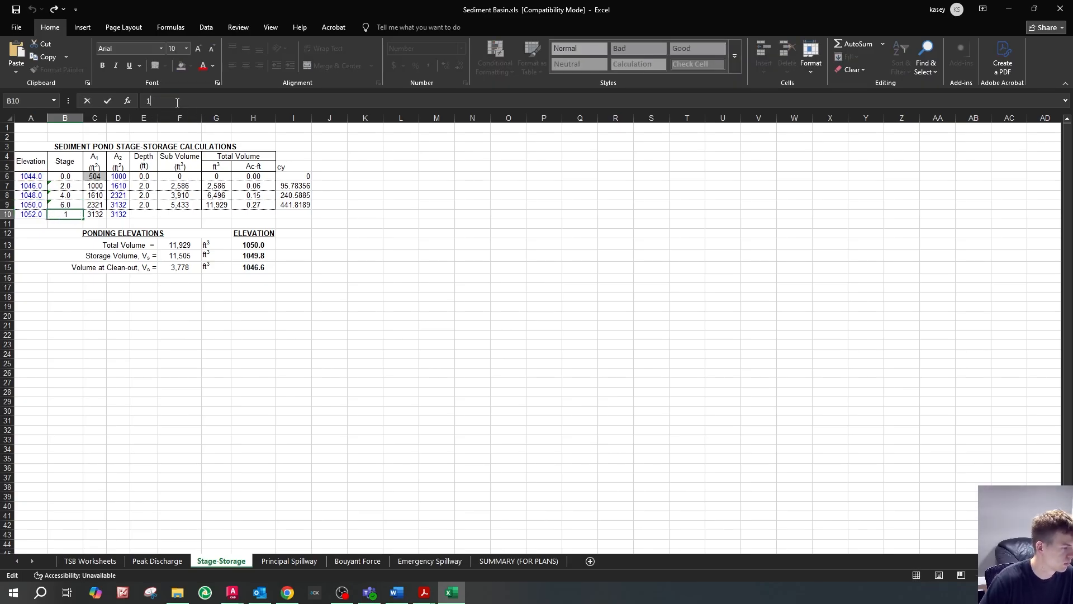
type("=")
key("ctrl+v")
left_click(157, 102)
key("BackSpace")
type("10")
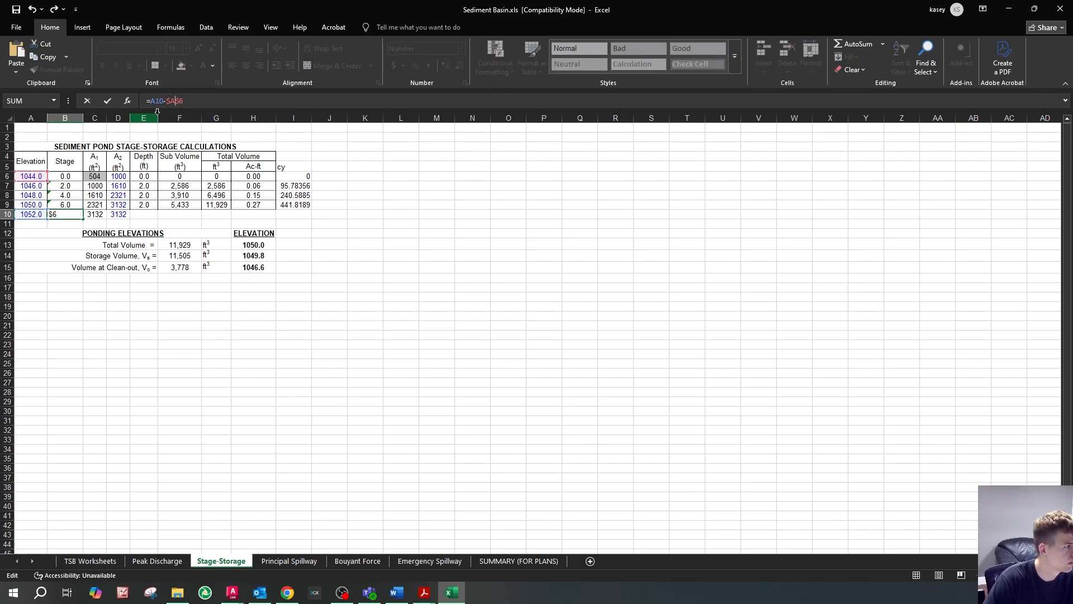
key("Return")
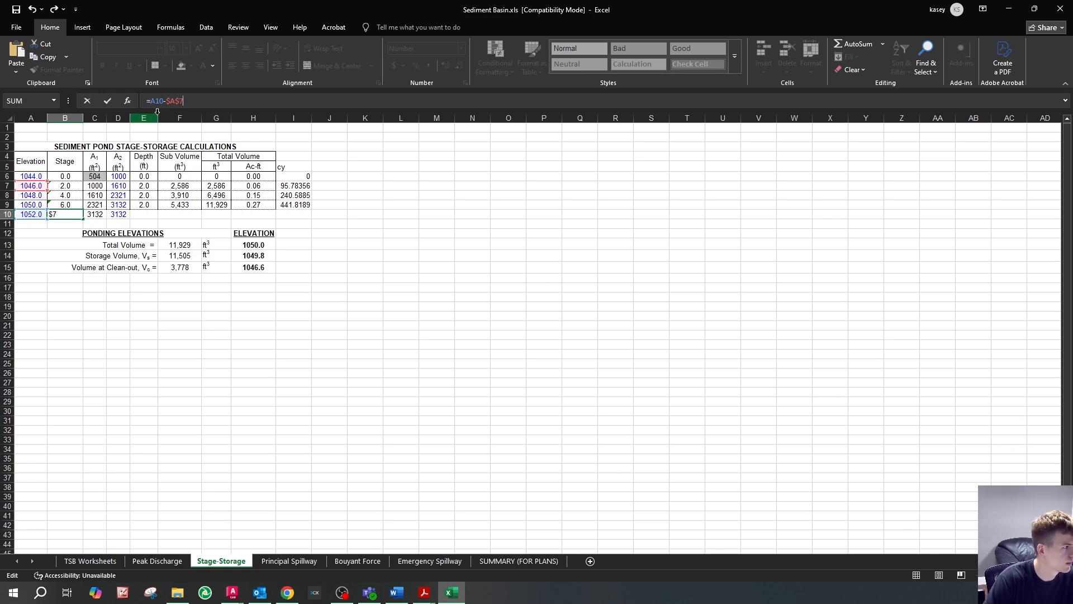
- Correct the 1052 row's stage formula so that it subtracts the first elevation in $A$6
left_click(68, 214)
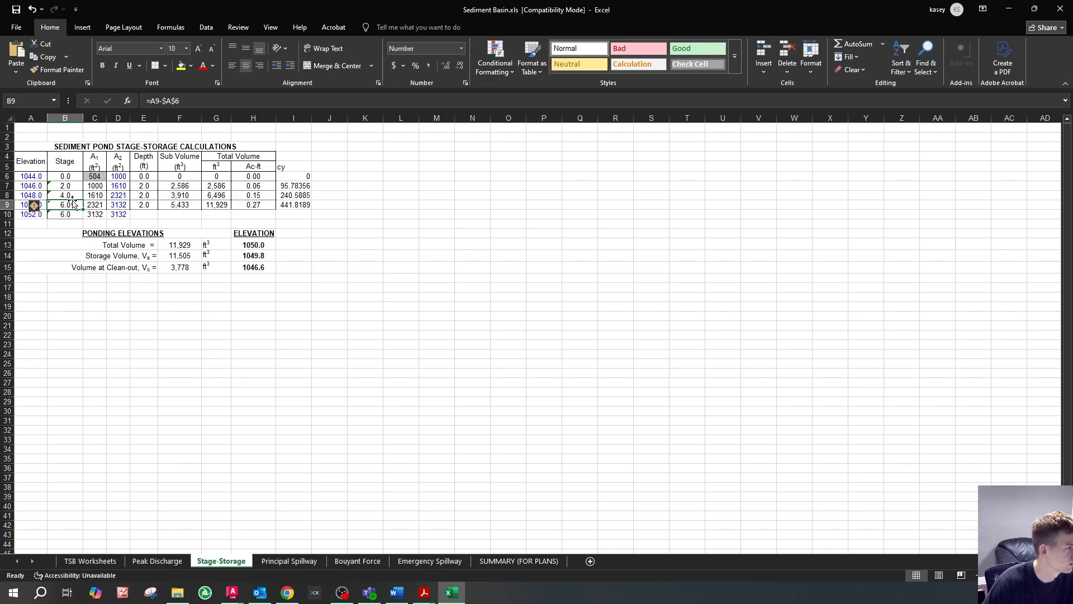
left_click(183, 105)
key("BackSpace")
key("BackSpace")
key("BackSpace")
key("BackSpace")
key("ctrl+z")
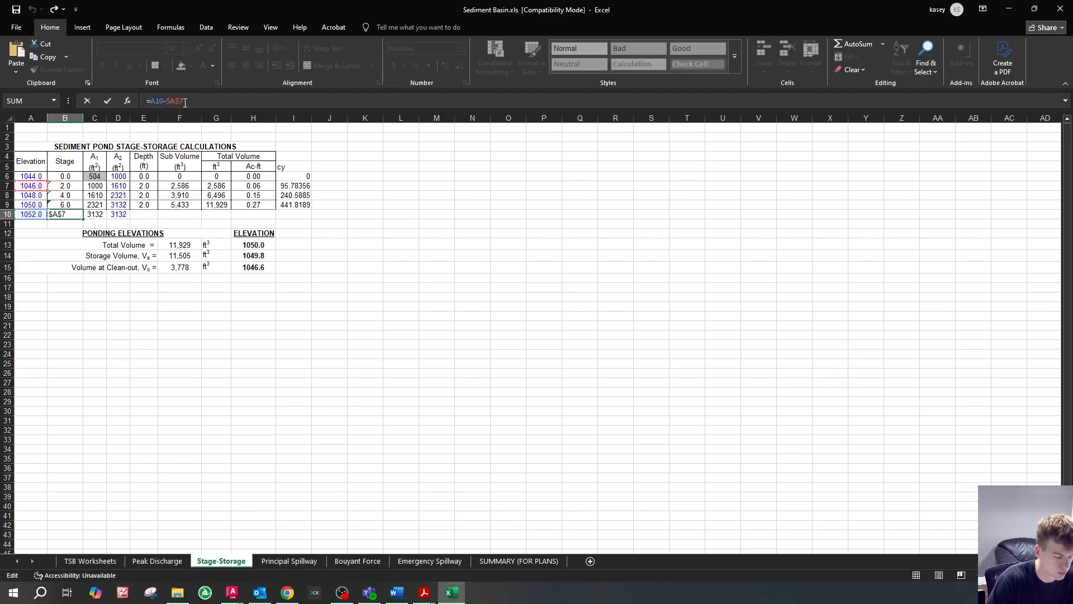
key("Return")
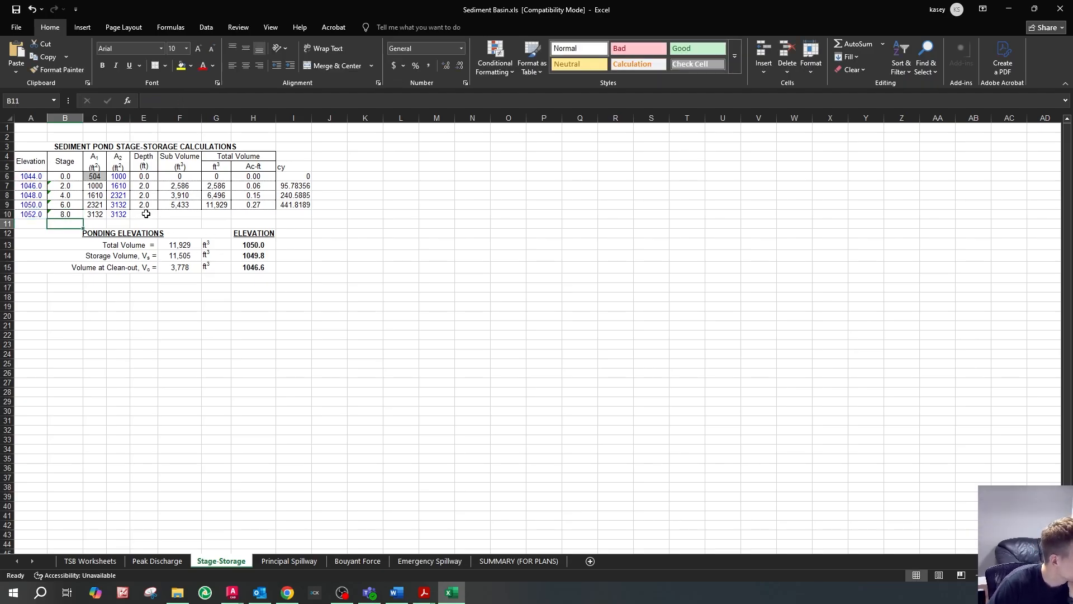
- Set the 1052 row's depth to 2 and copy the 1050 row's sub volume formula into the 1052 row
left_click(146, 214)
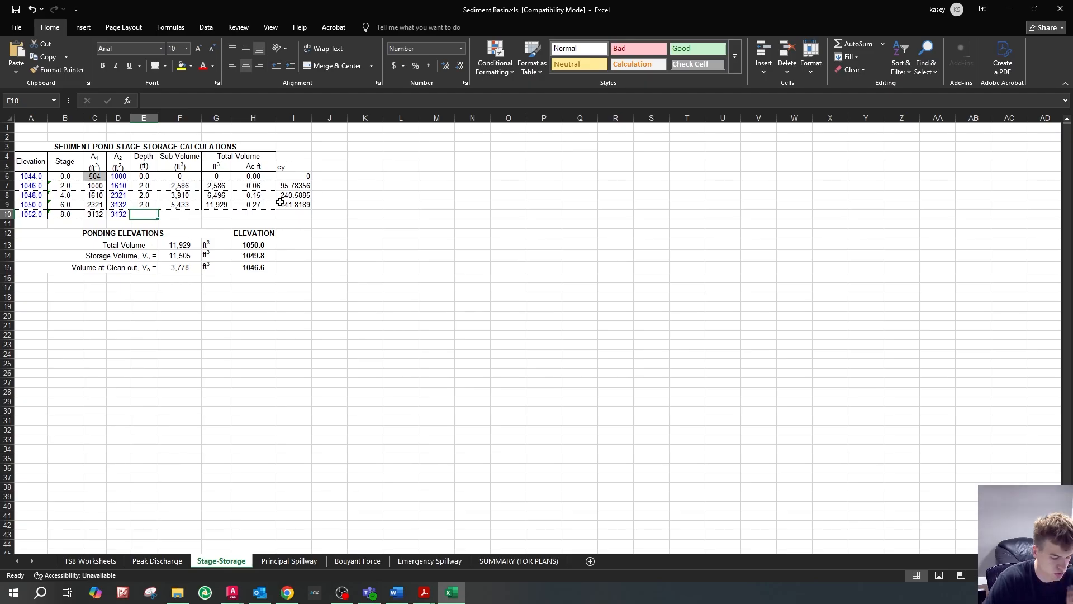
key("ctrl+d")
key("Up")
key("Right")
left_click(320, 104)
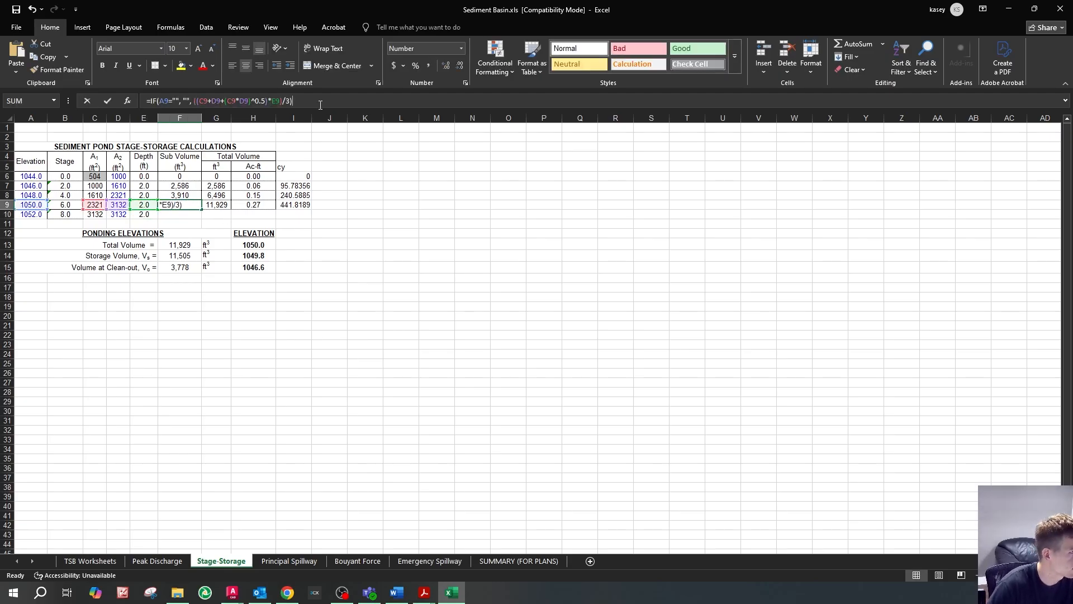
left_click(149, 102)
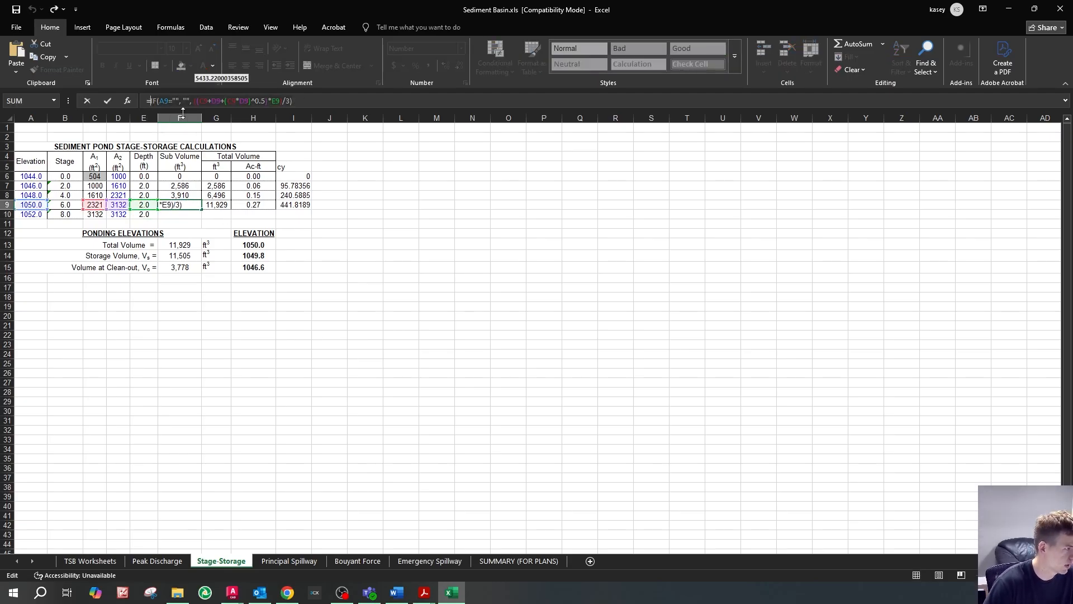
key("Return")
left_click(250, 101)
type("IF(A9=\"\", \"\", ((C9+D9+(C9*D9)^0.5)*E9)/3)")
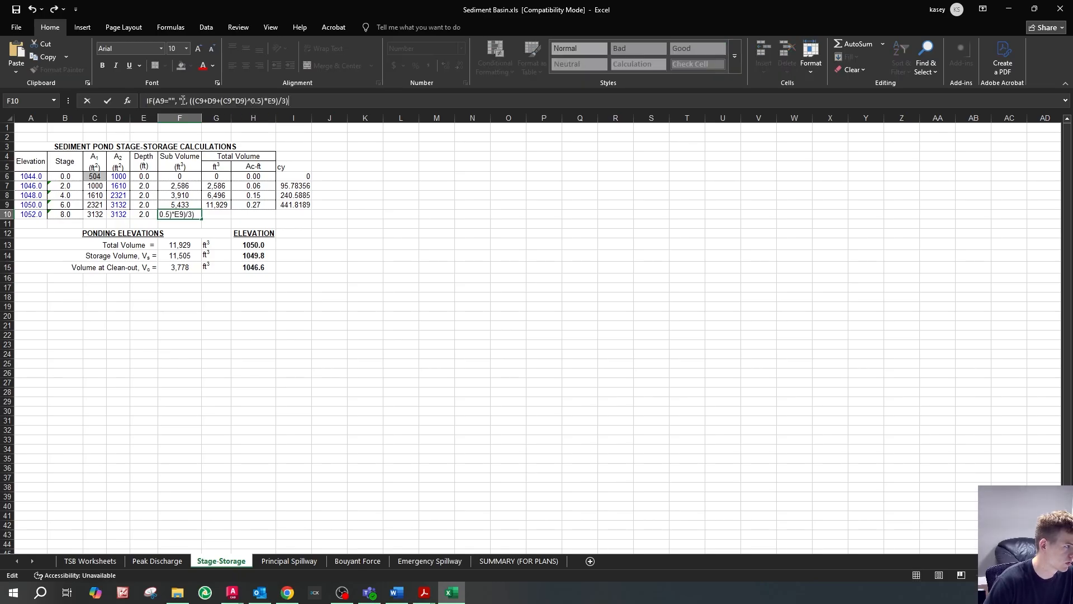
- Adapt the 1052 row's sub volume formula to =IF(A10="", "", ((C10+D10+(C10*D10)^0.5)*E10)/3)
left_click(163, 101)
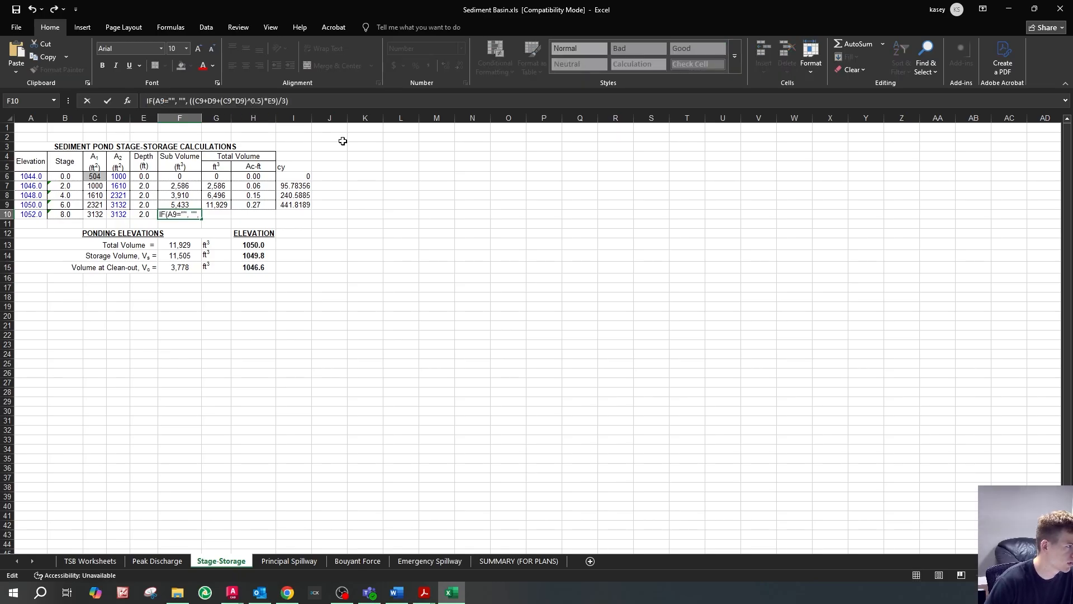
key("BackSpace")
type("10")
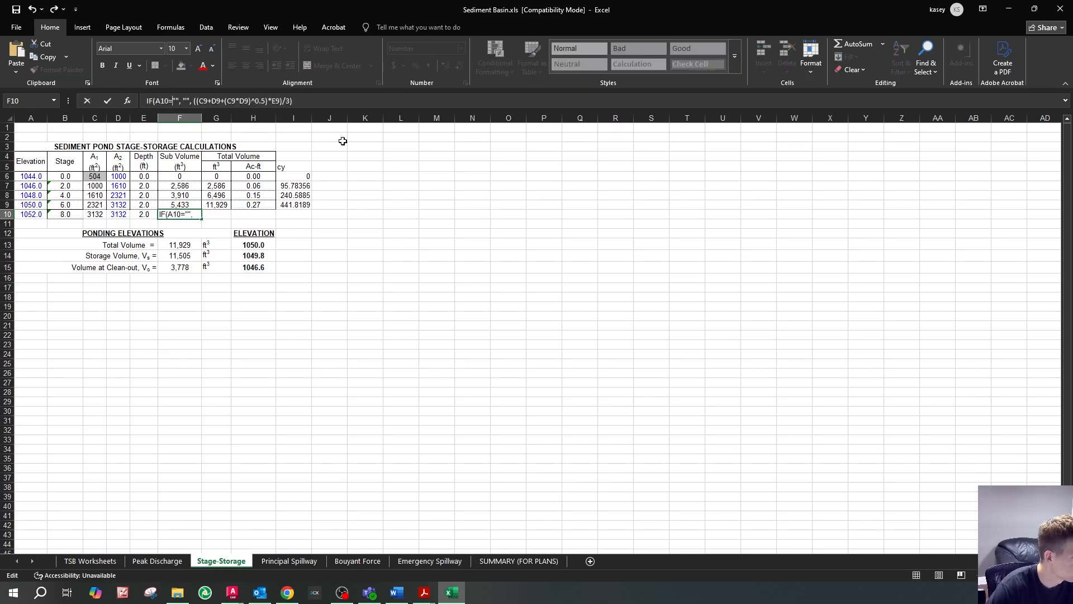
key("Right")
key("Right")
key("Right")
key("Right")
key("BackSpace")
type("10")
key("Right")
key("Right")
key("Right")
key("BackSpace")
type("10")
key("Right")
key("BackSpace")
type("10")
key("Right")
key("Right")
type("10")
key("Right")
key("Right")
key("Right")
key("BackSpace")
type("10")
left_click(149, 102)
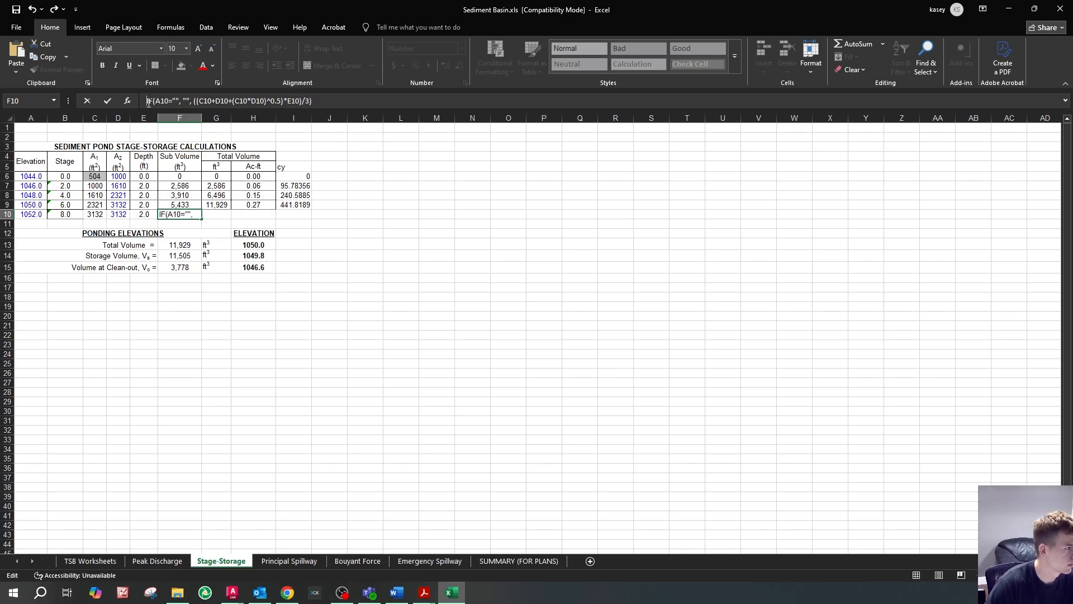
key("Return")
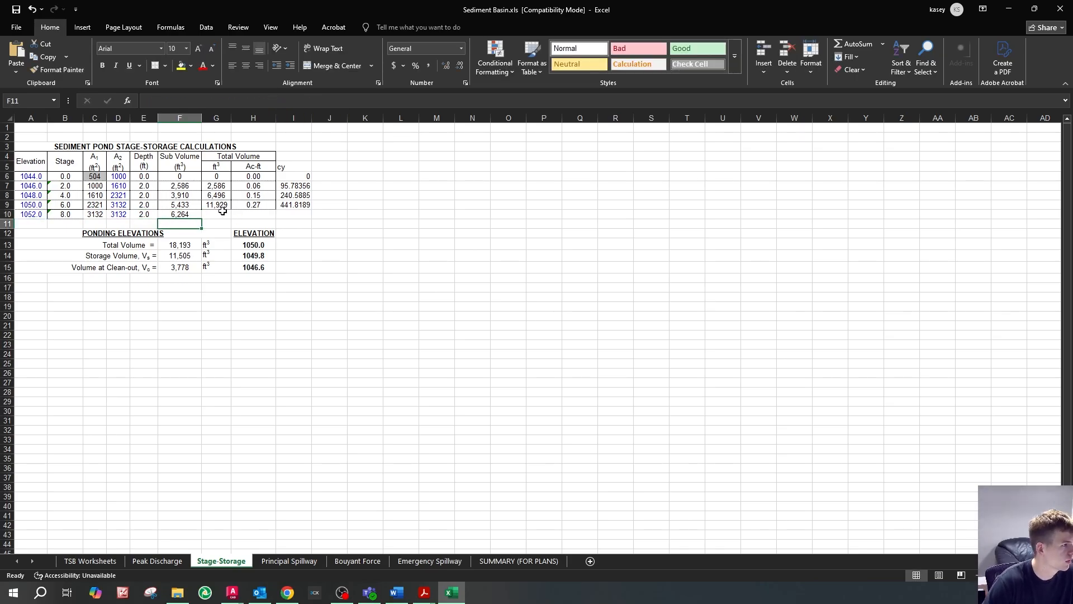
- Copy the 1050 row's total volume formula in cubic feet into the 1052 row
left_click(222, 213)
left_click(224, 205)
key("F2")
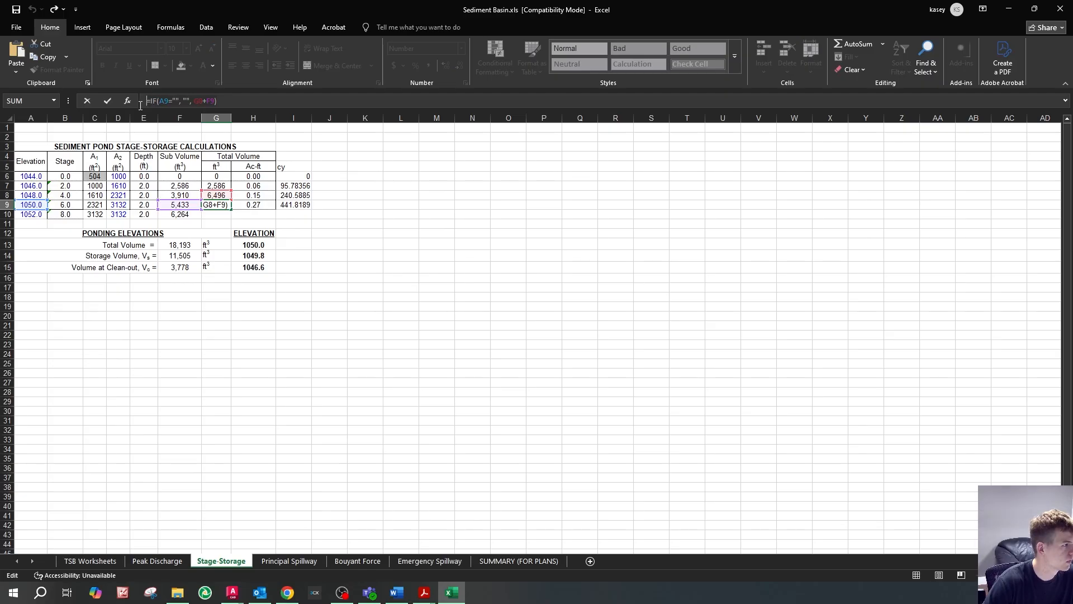
key("Return")
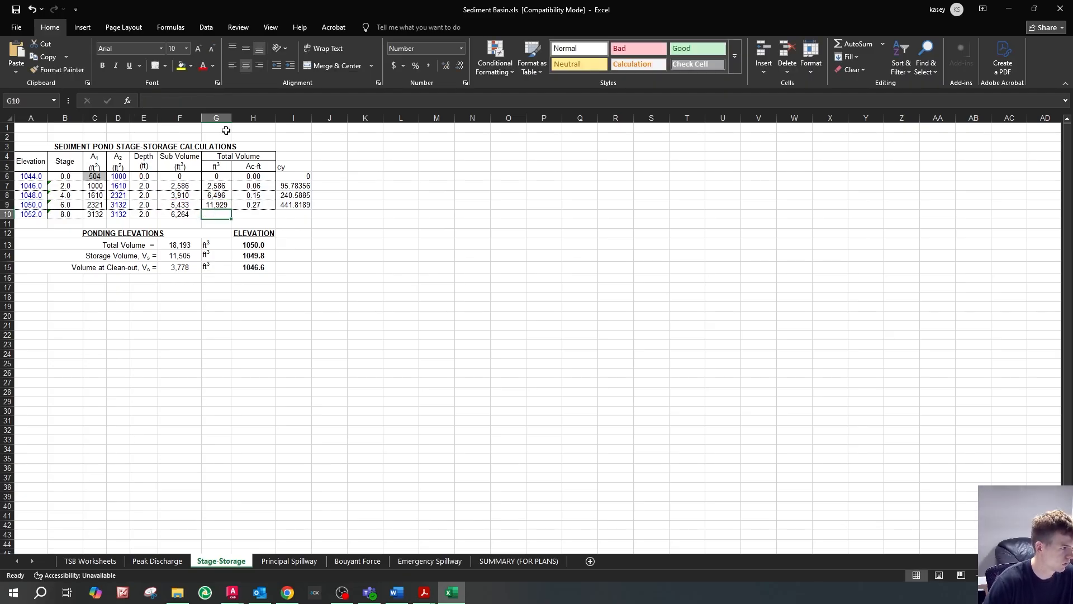
left_click(224, 103)
type("=IF(A9=\"\", \"\", G8+F9)")
- Adapt the 1052 row's total volume formula to =IF(A10="", "", G9+F10)
left_click(169, 102)
key("BackSpace")
type("10")
key("Right")
key("Right")
key("Right")
key("Right")
key("Right")
key("Right")
key("Right")
key("Right")
key("Right")
key("Right")
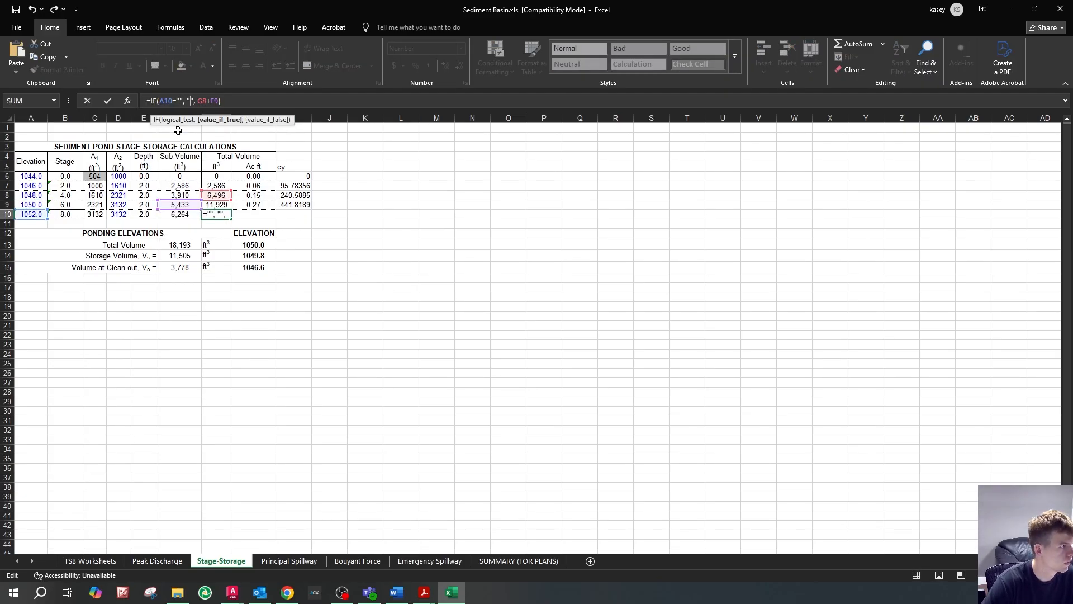
key("BackSpace")
type("9")
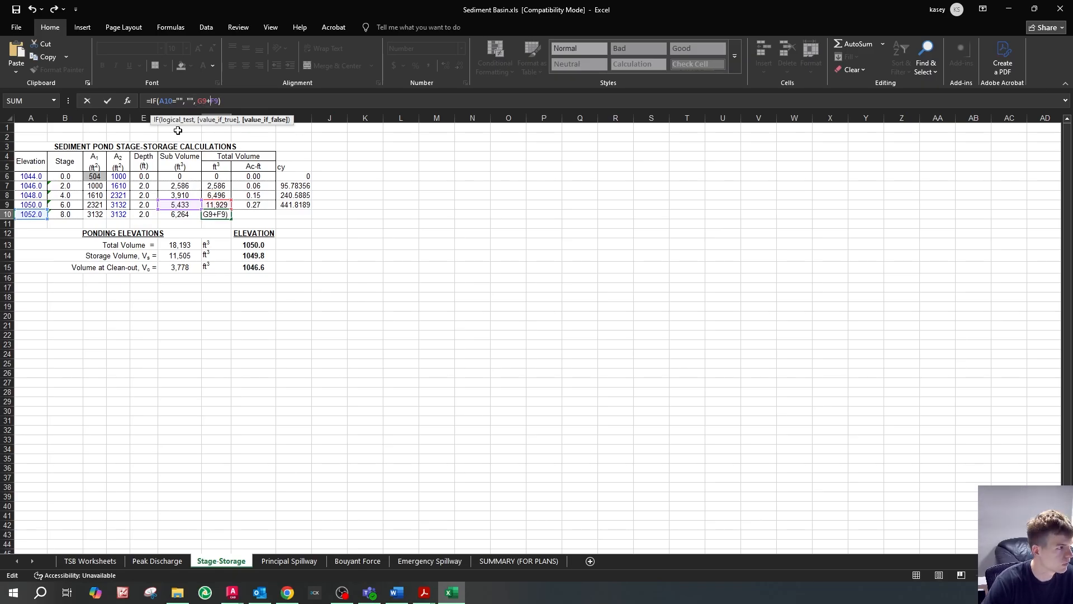
key("BackSpace")
type("10")
key("Return")
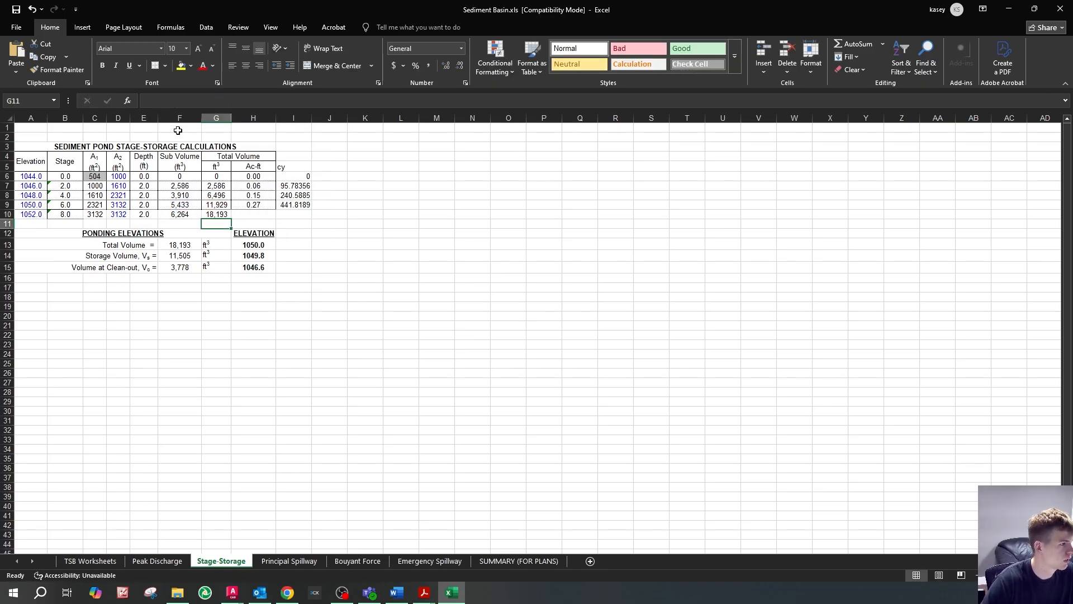
left_click(218, 214)
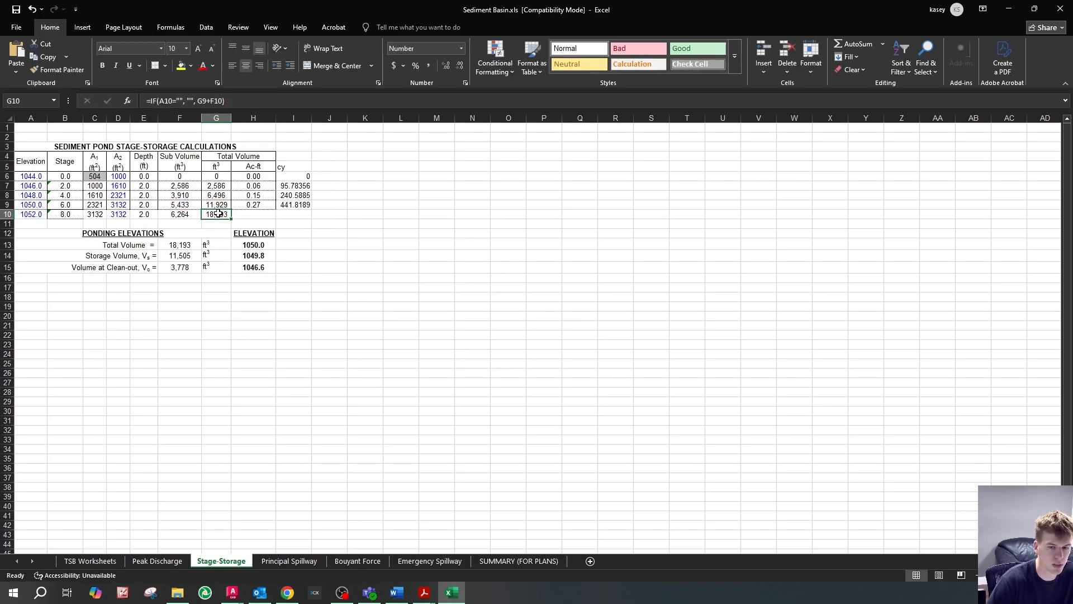
left_click(252, 214)
left_click(257, 193)
left_click(255, 204)
left_click(212, 214)
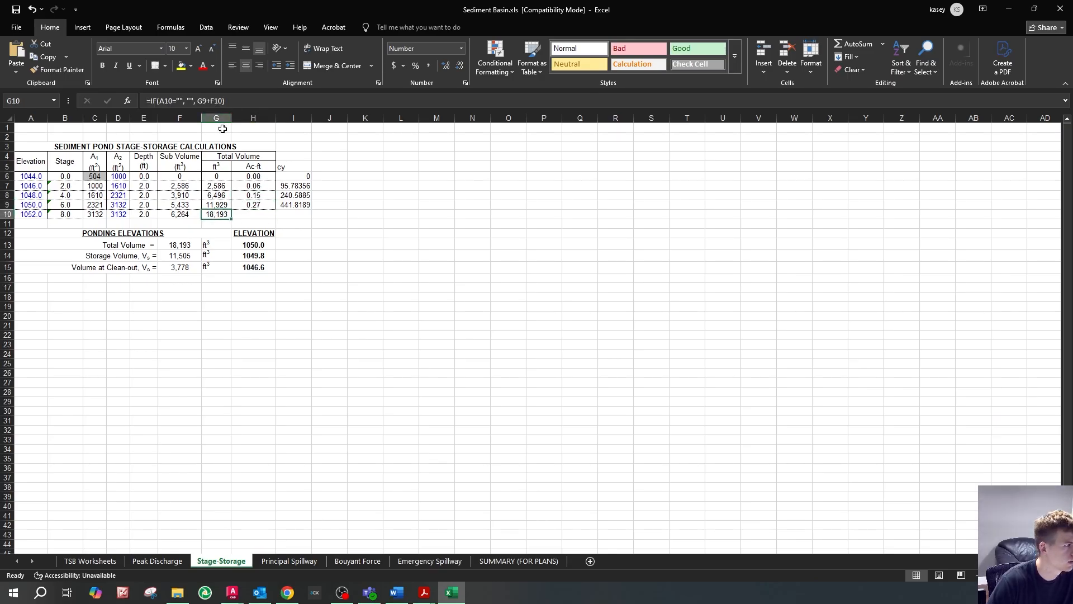
left_click(123, 214)
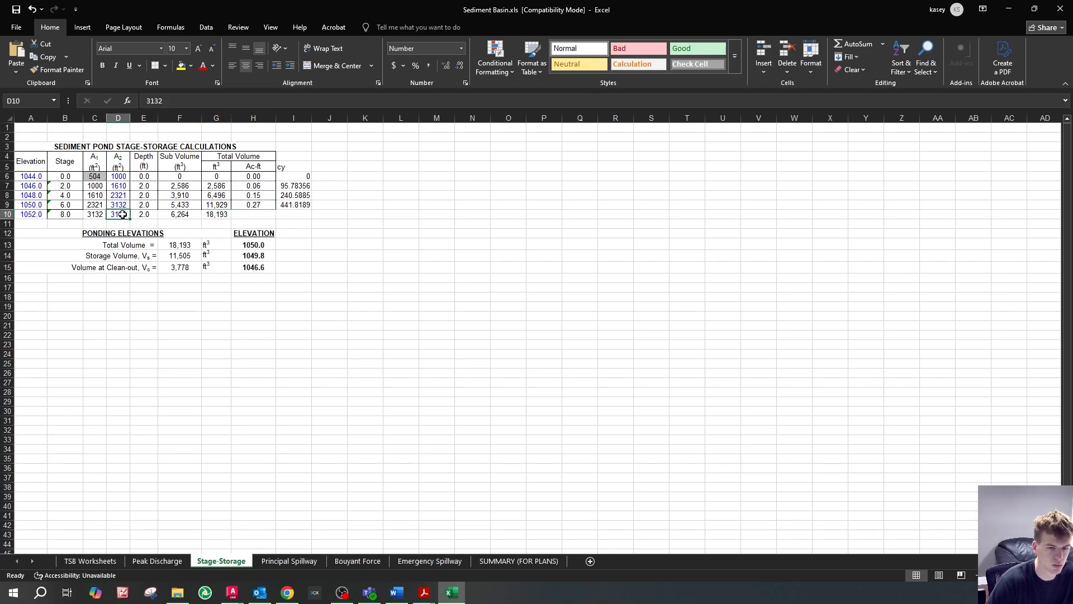
- Set the 1044 row's A2 area to 504
left_click(121, 176)
type("504")
key("Return")
key("Left")
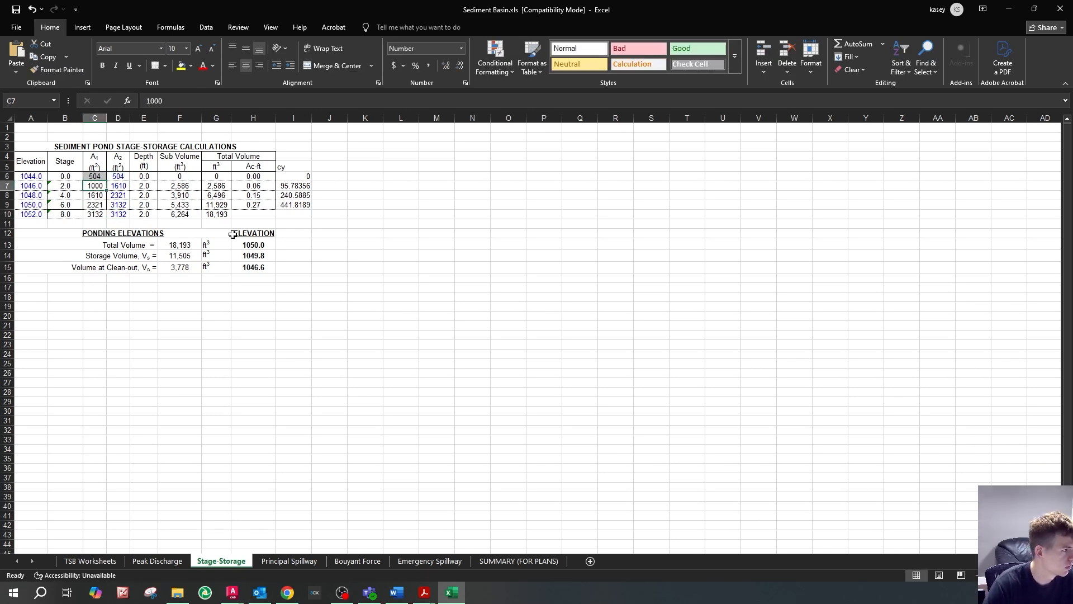
- Replace the 1044 row's A1 area with a copy of the 1048 row's formula, =IF(A8="", "", D7)
left_click(104, 194)
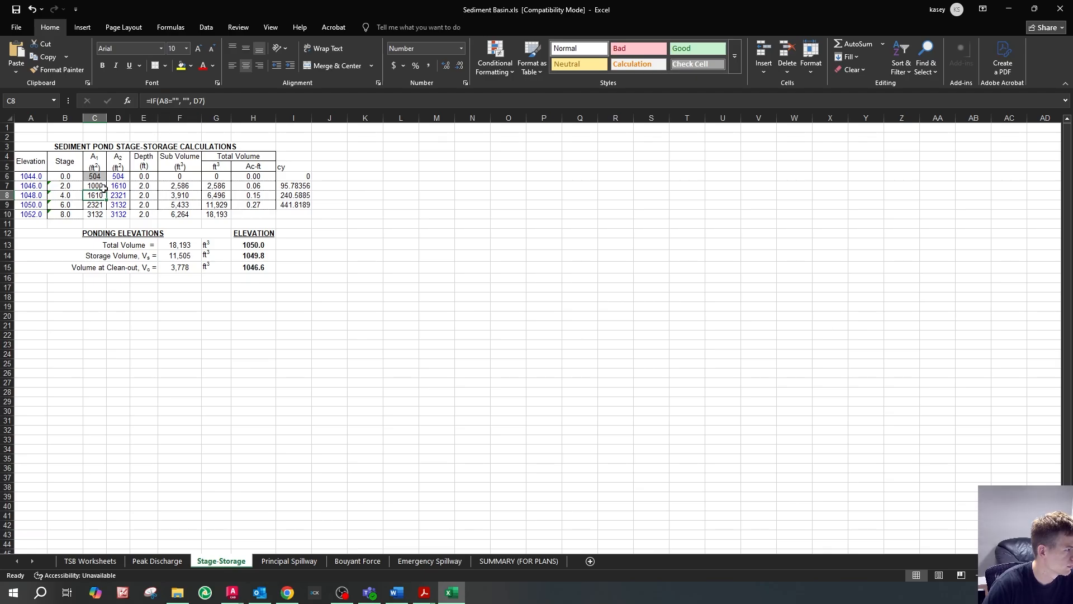
left_click(228, 104)
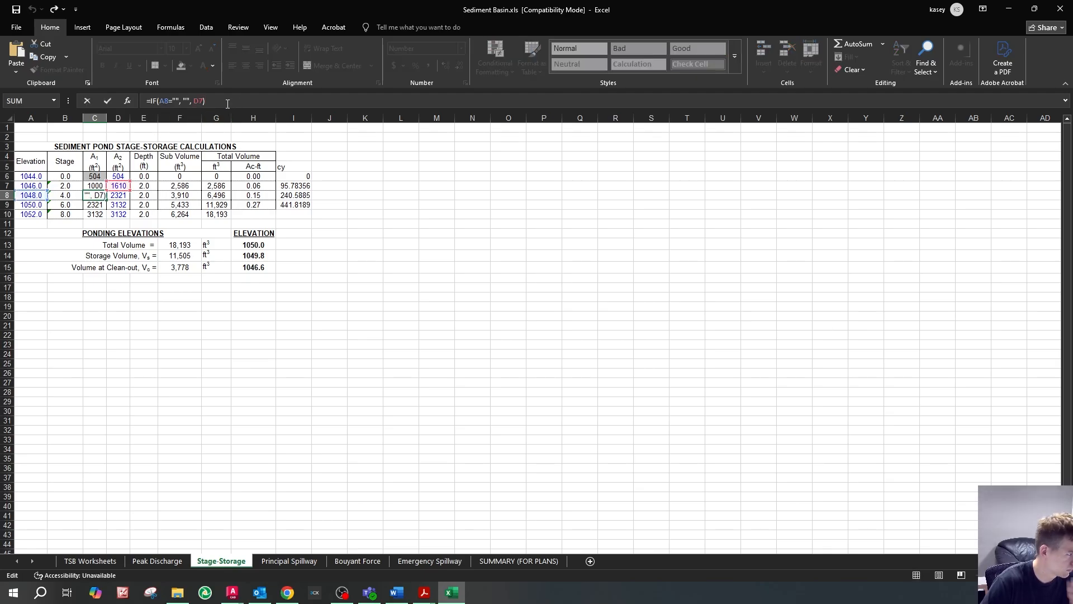
left_click_drag(164, 103, 150, 103)
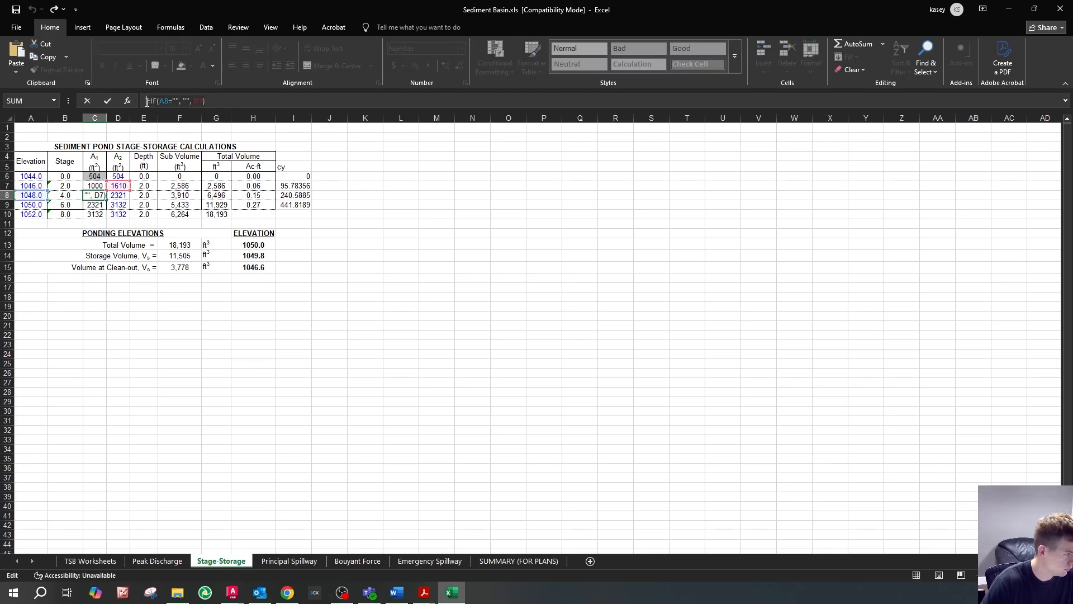
key("Return")
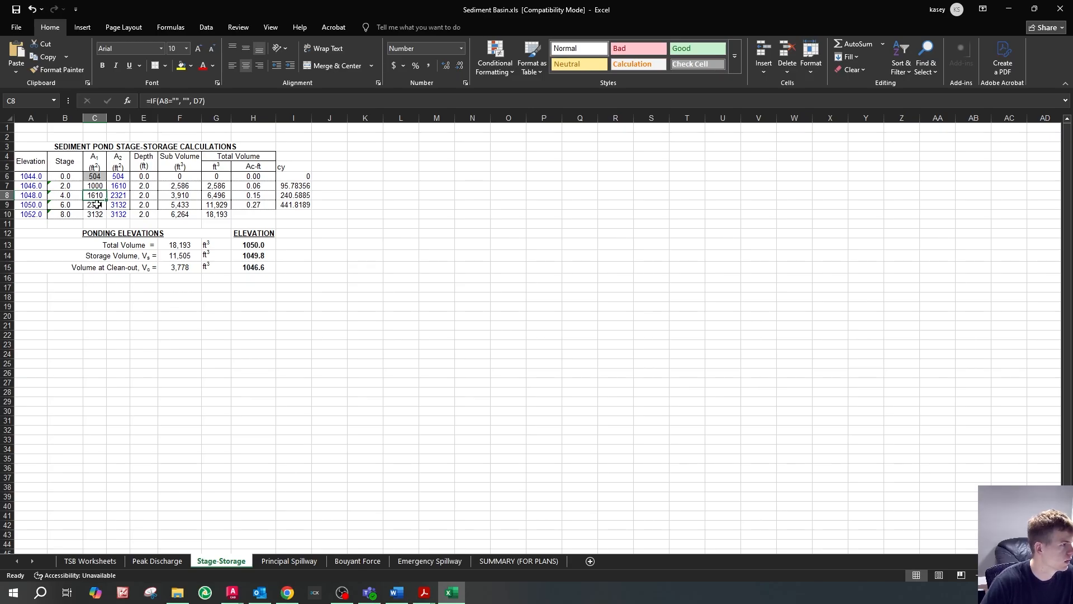
left_click(95, 177)
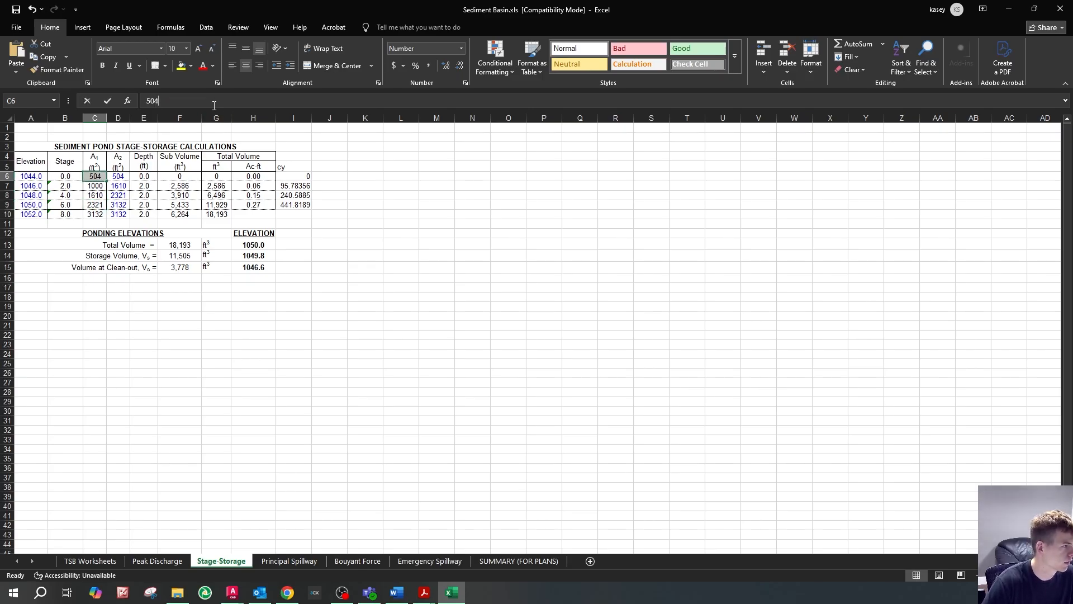
type("5")
key("BackSpace")
type("=IF(A8=\"\", \"\", D7)")
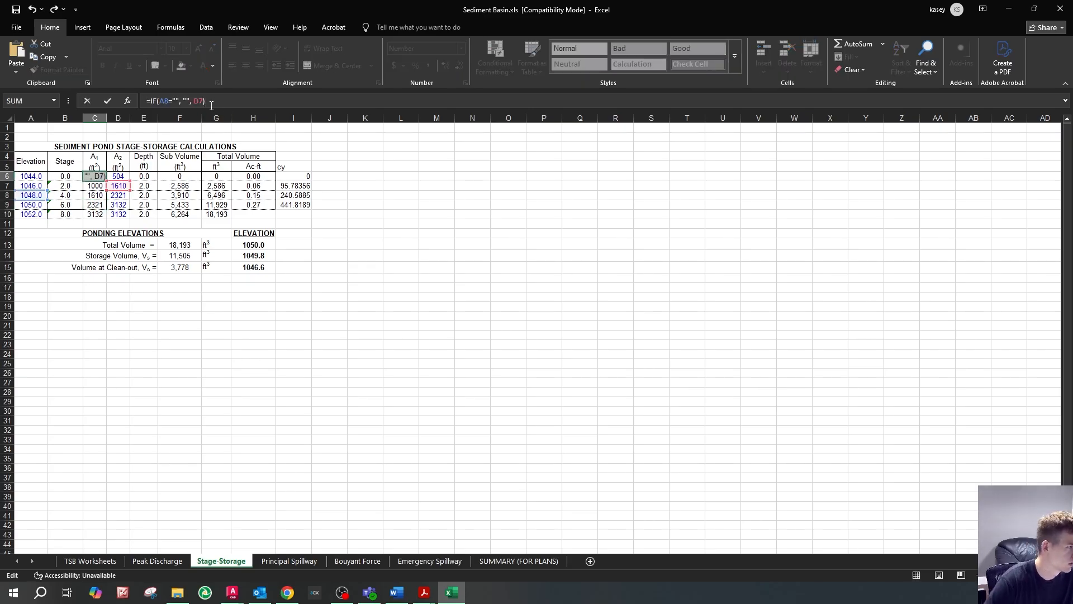
- Adapt the 1044 row's A1 formula so that it tests A6 and refers to the A2 cell one row above
double_click(163, 101)
type("A6")
key("Right")
key("Right")
key("Right")
key("Right")
key("Right")
key("Right")
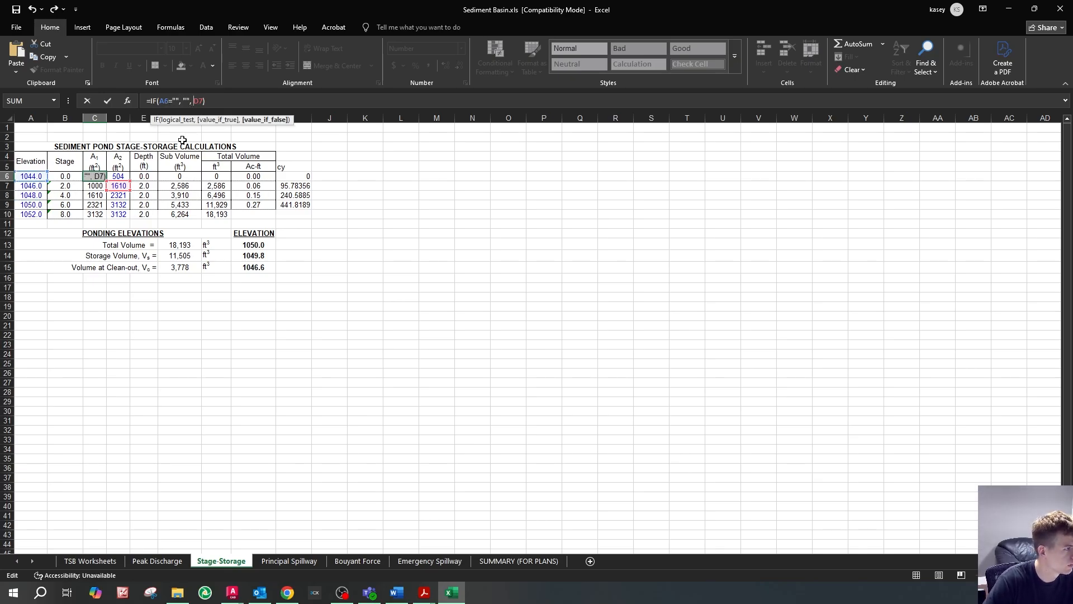
key("Return")
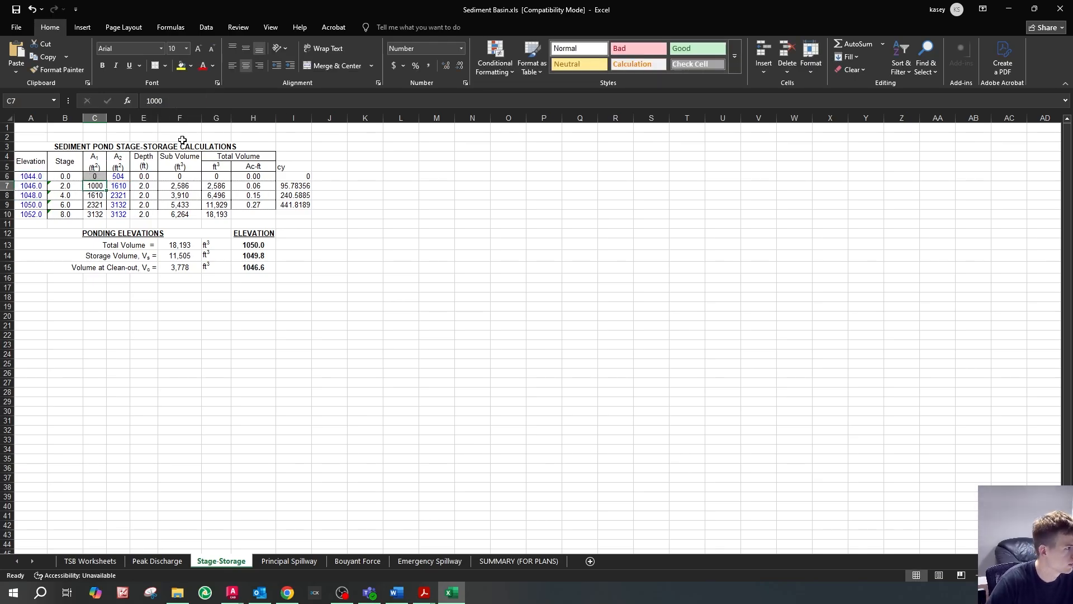
- Replace the 1046 row's A1 area with the same IF formula, testing A7 and returning the 1044 row's A2 area
left_click(199, 101)
left_click_drag(198, 101, 134, 103)
type("=IF(A8=\"\", \"\", D7)")
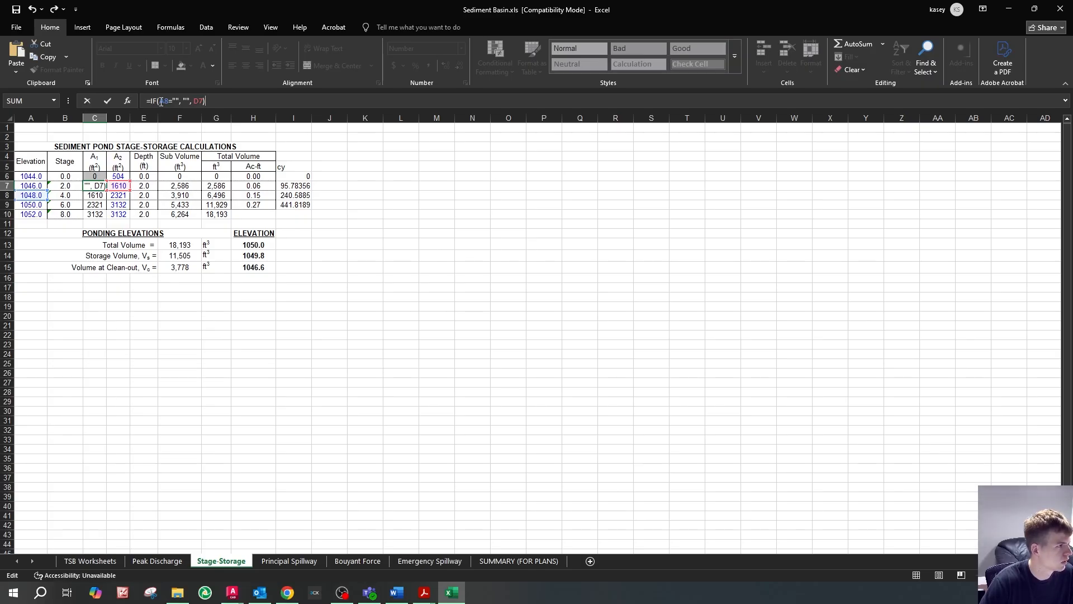
left_click(165, 102)
key("Delete")
type("7")
key("Right")
key("Right")
key("Right")
key("Right")
key("Right")
key("Right")
key("Right")
key("Right")
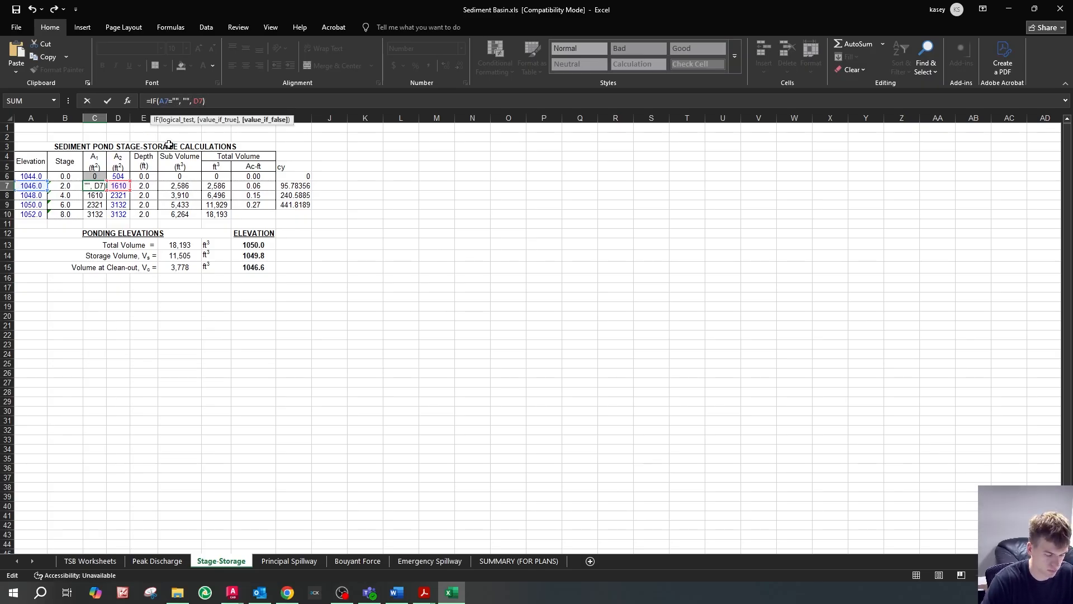
key("Return")
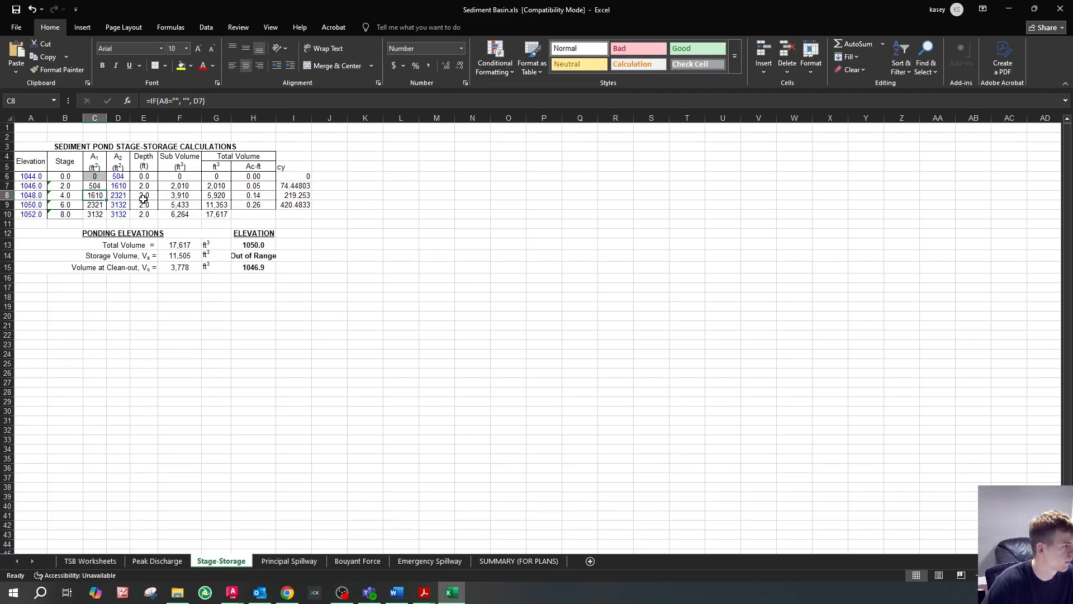
- Set the A2 areas of the 1046, 1048 and 1050 rows to 1000, 1610 and 2321
left_click(124, 186)
left_click(122, 176)
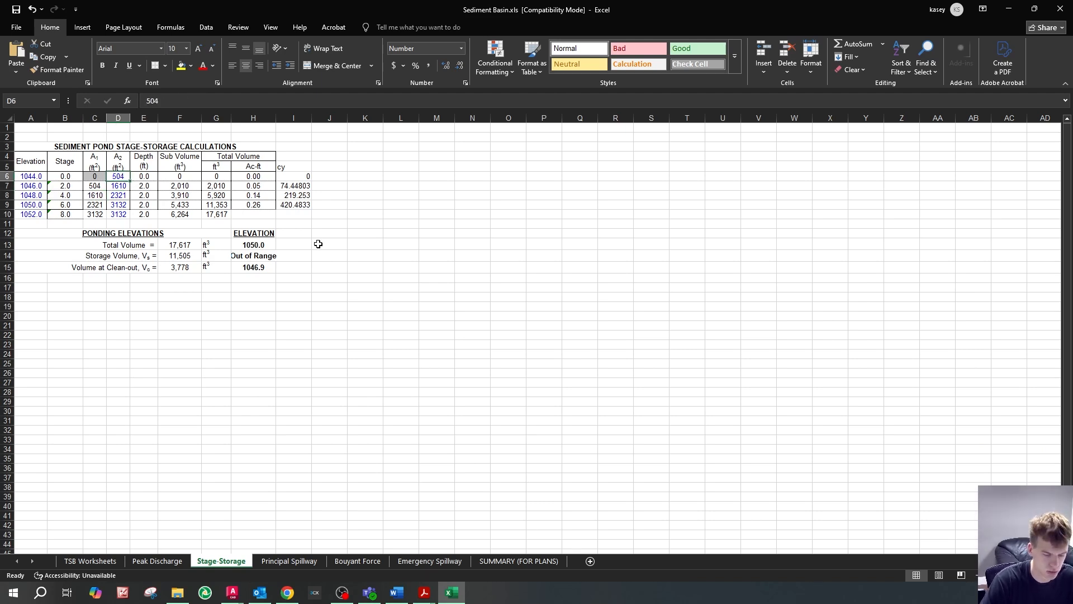
key("Down")
type("1000")
key("Return")
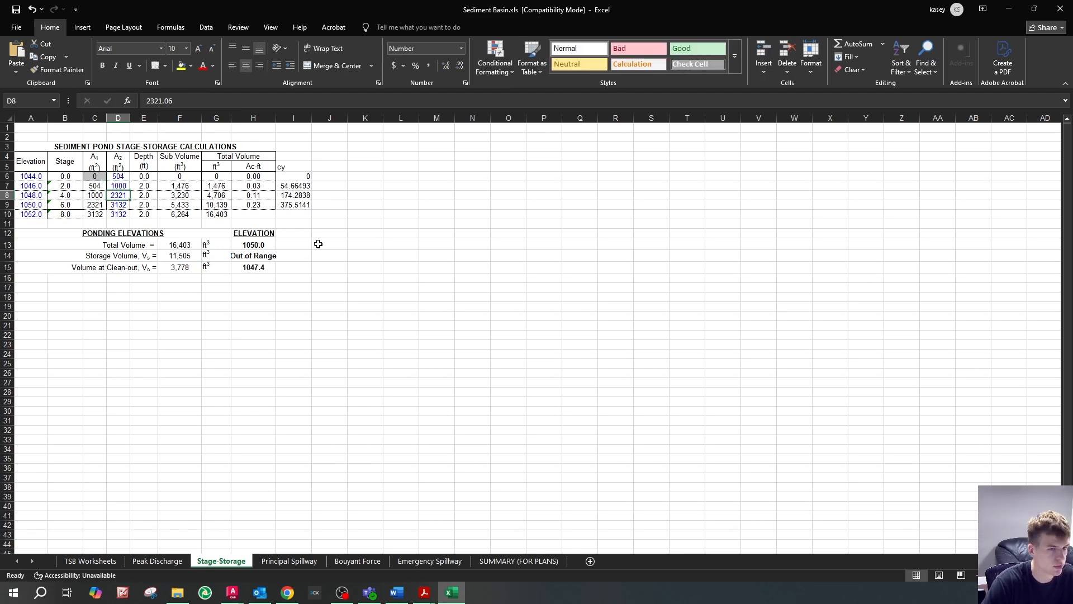
type("1610")
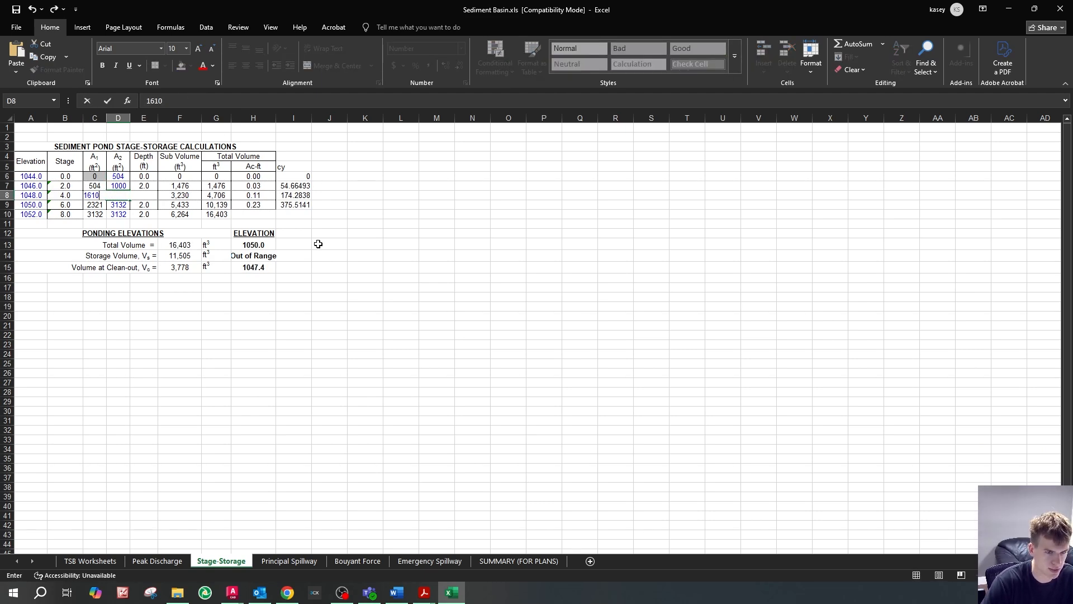
key("Return")
type("2321")
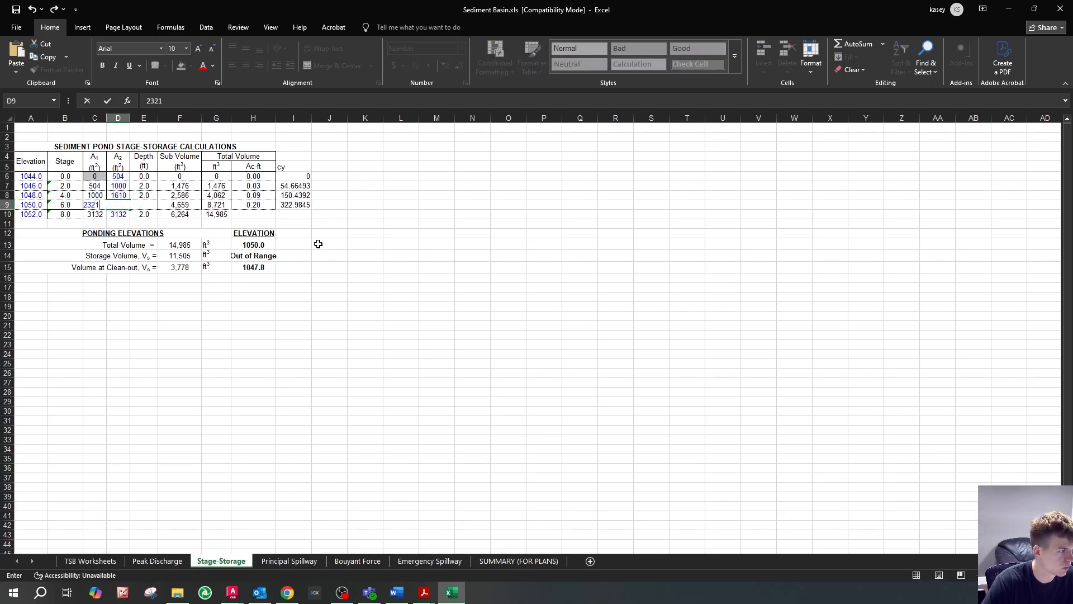
key("Return")
- View the sediment basin's contours in Civil 3D and return to the stage-storage table in Excel
key("Right")
key("Right")
key("Right")
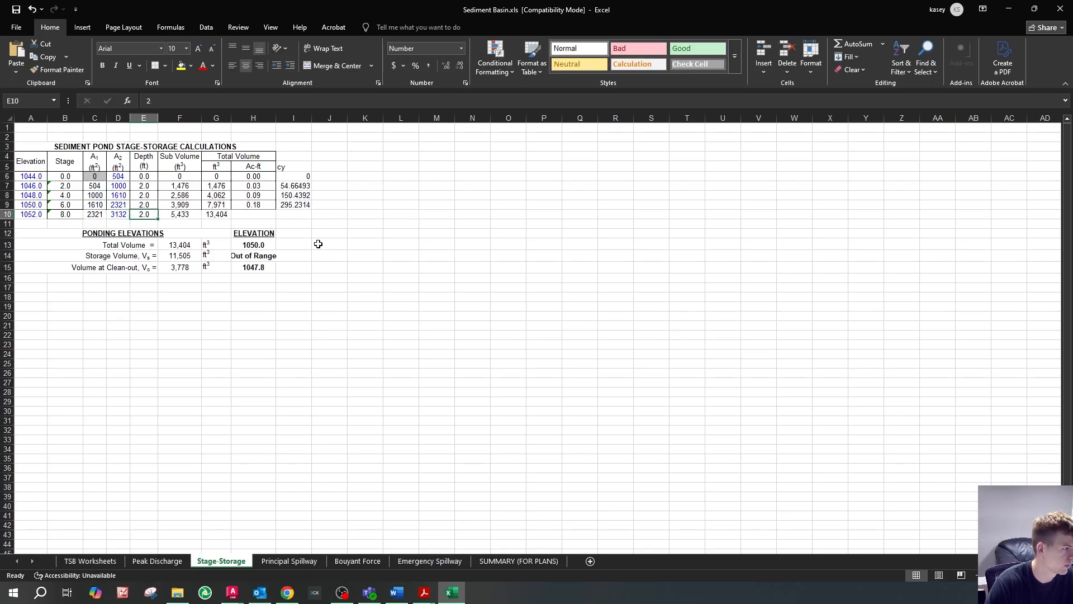
key("alt+Tab")
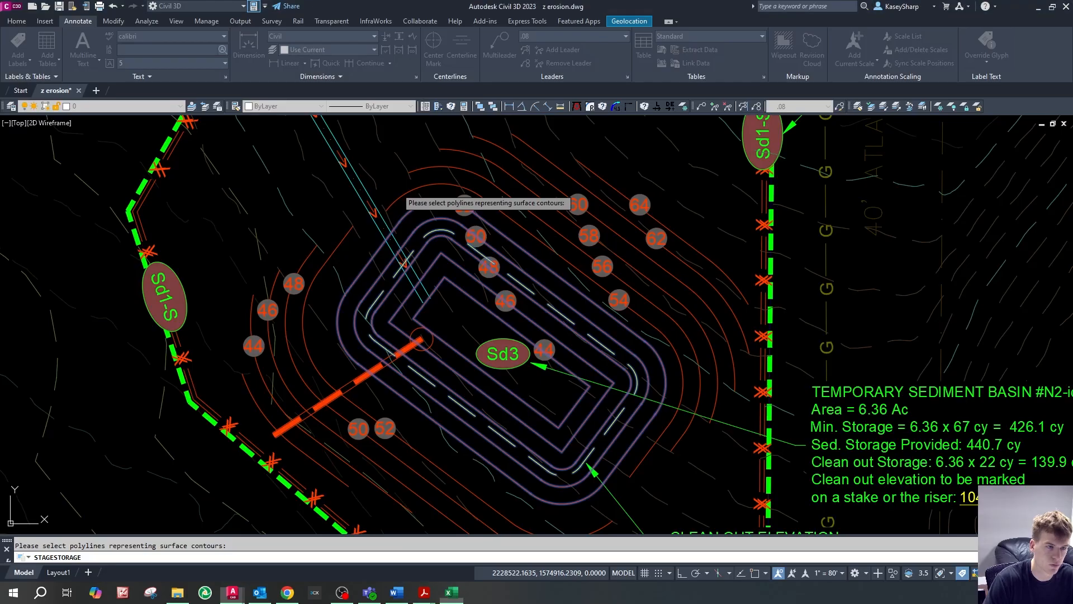
left_click_drag(533, 81, 1072, 135)
key("alt+Tab")
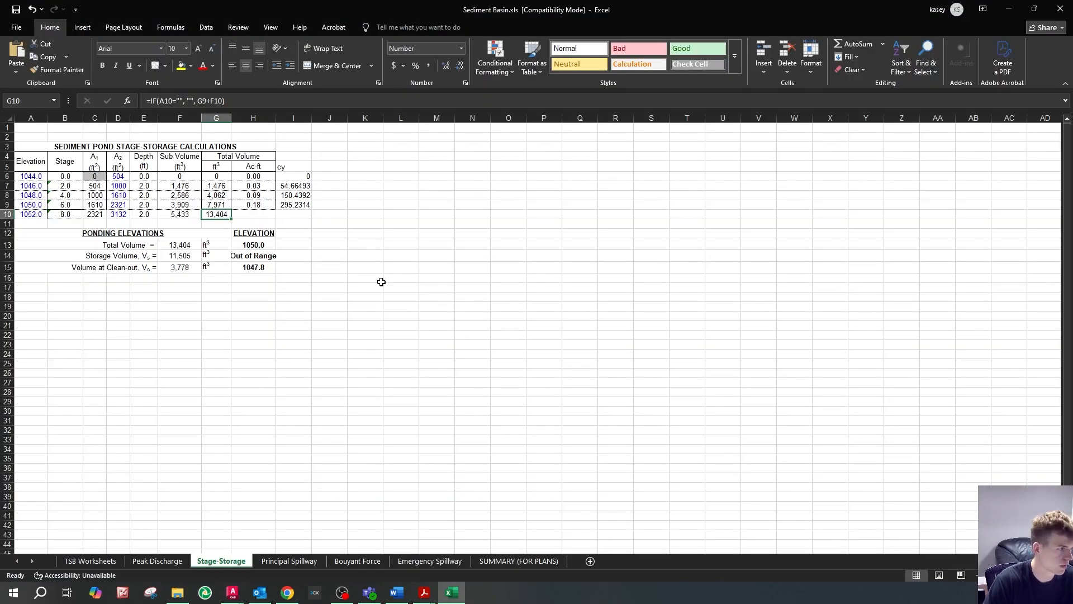
- Calculate the 1052 row's cubic-yard volume in the cy column with the formula =G10/27
left_click(376, 222)
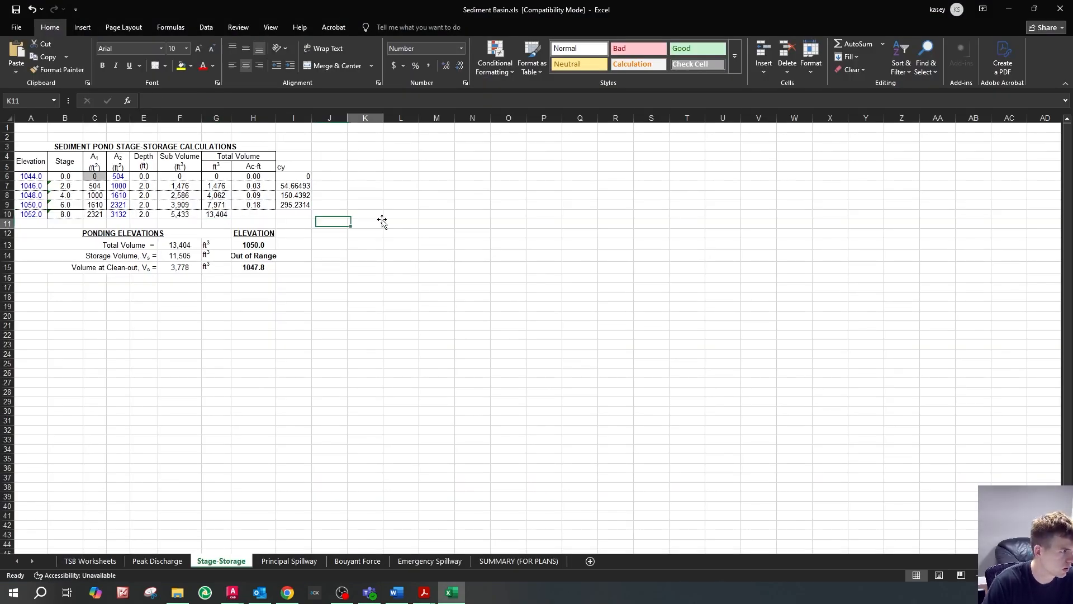
left_click(297, 197)
key("Down")
left_click(300, 197)
left_click(294, 215)
left_click(175, 107)
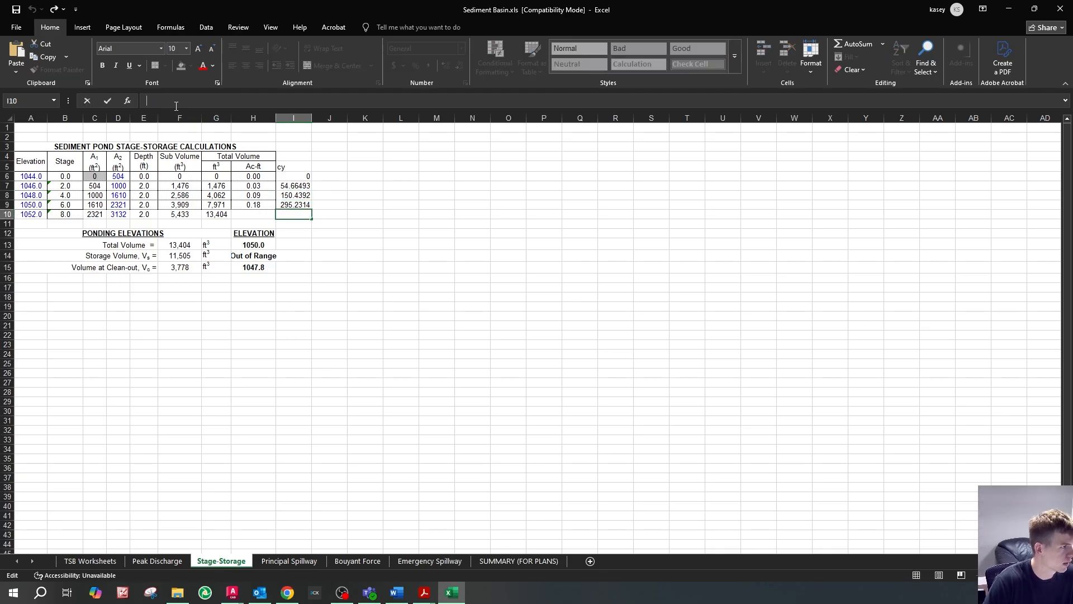
type("=g1")
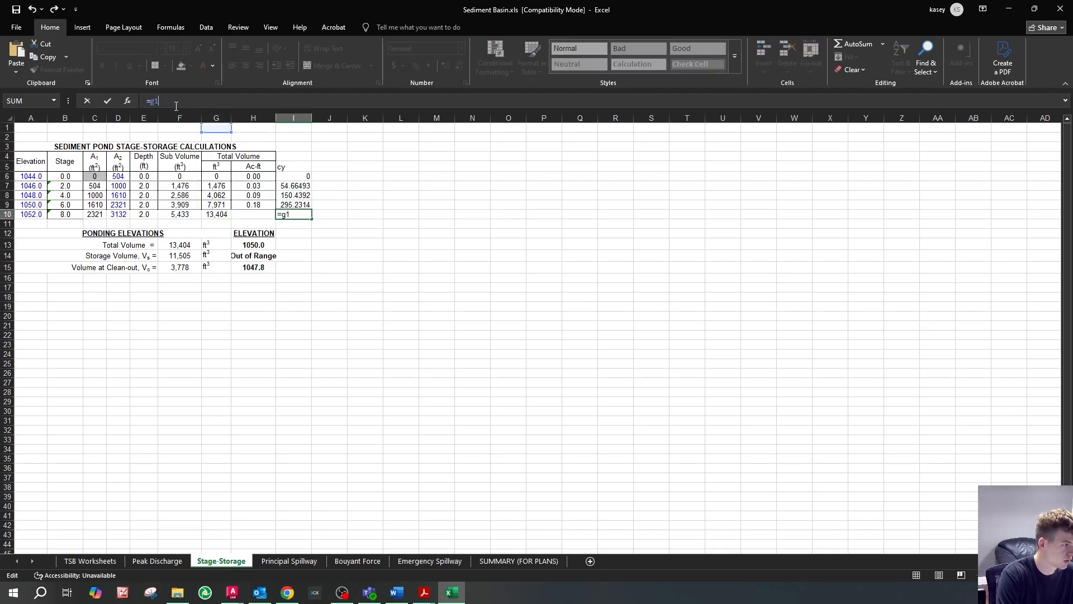
type("0/27")
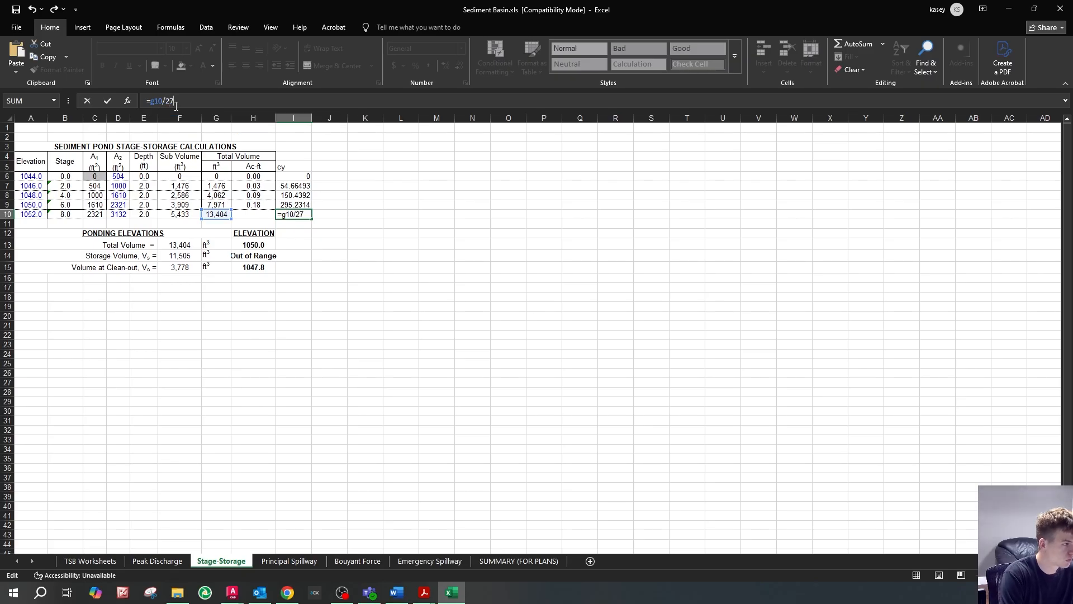
key("Return")
- Extend the volume range in the Storage Volume elevation's lininterp formula to $G$6:$G$10
left_click(267, 213)
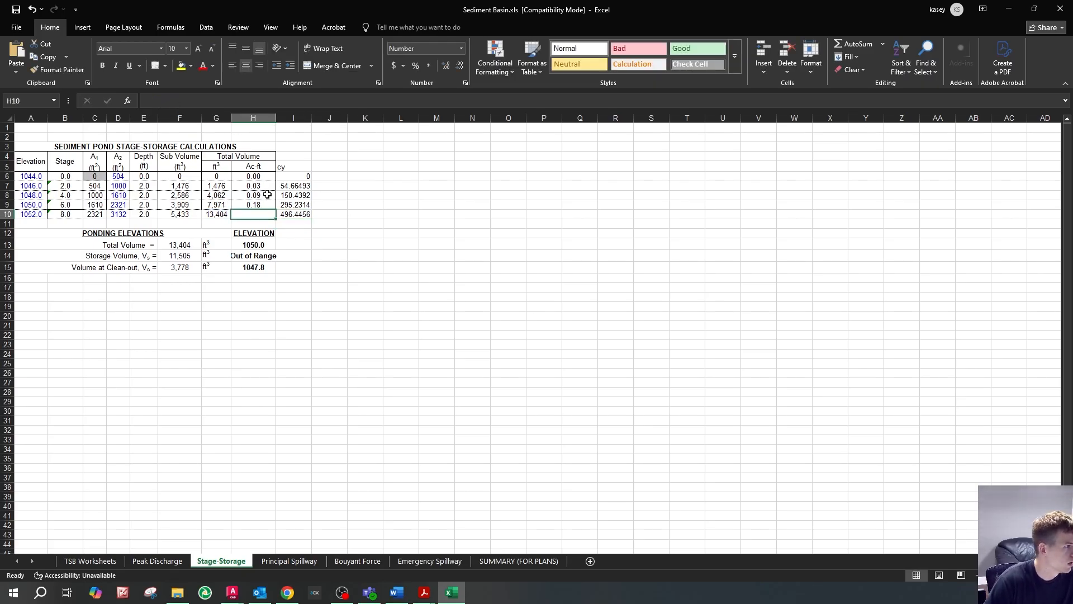
left_click(258, 257)
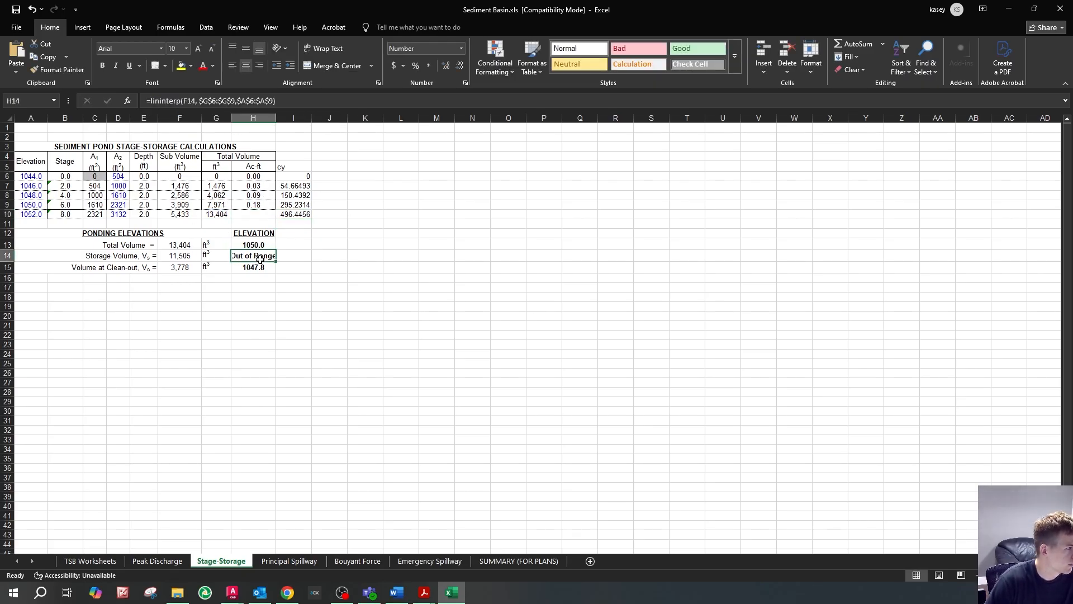
left_click(304, 103)
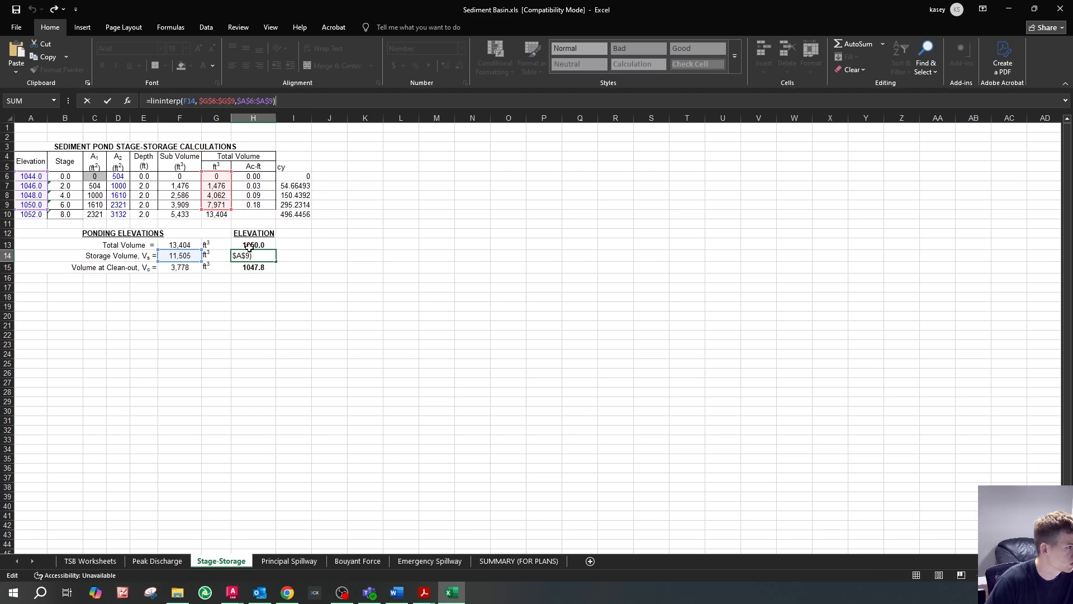
left_click_drag(231, 209, 231, 219)
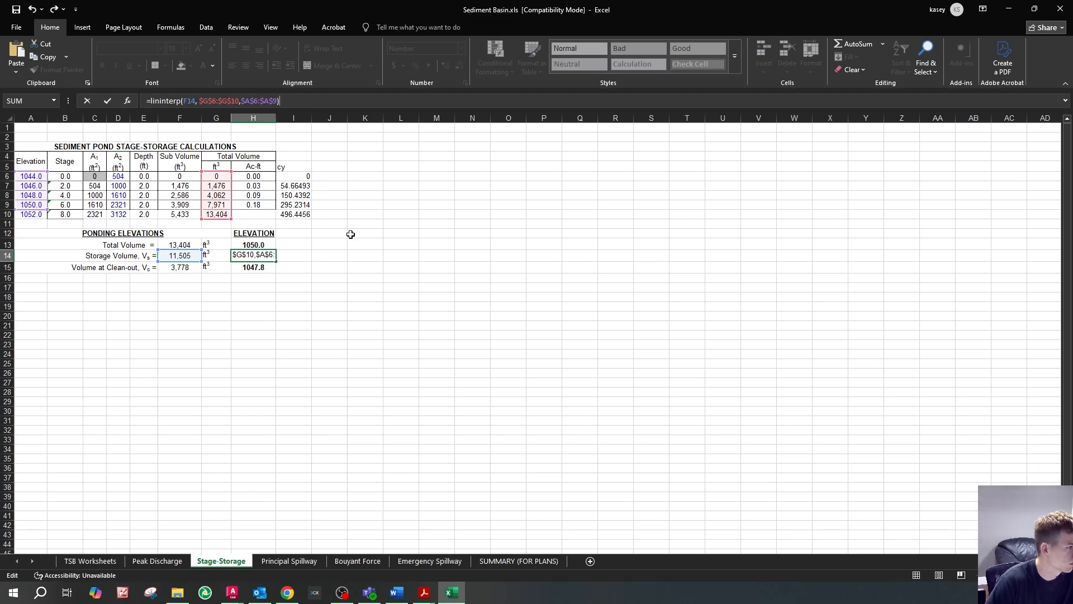
key("Return")
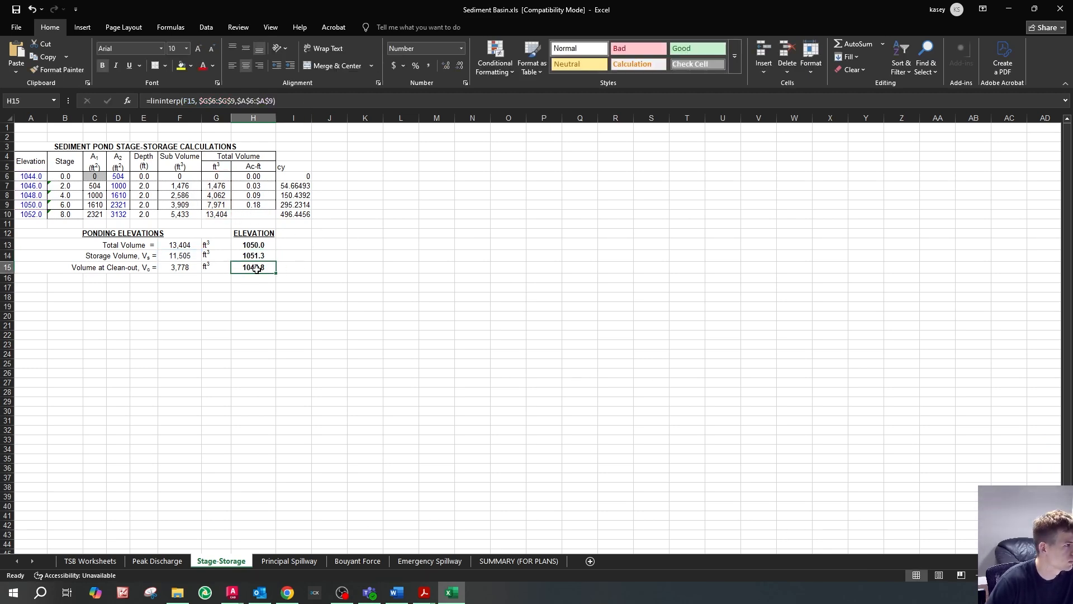
- Extend the volume range in the Volume at Clean-out elevation's lininterp formula to include the 1052 row
key("F2")
left_click_drag(229, 210, 225, 177)
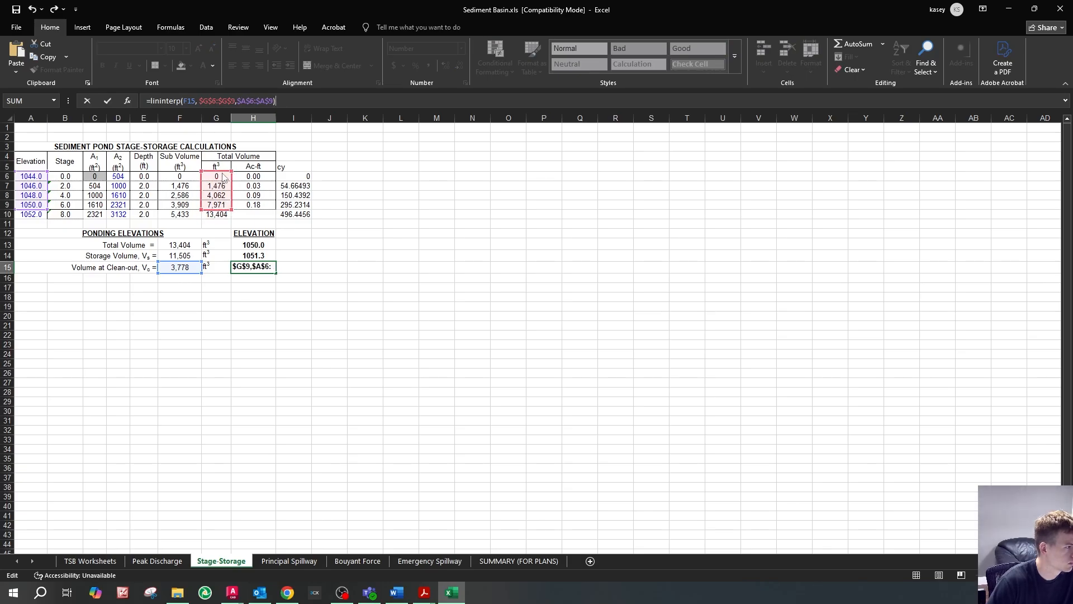
key("ctrl+Return")
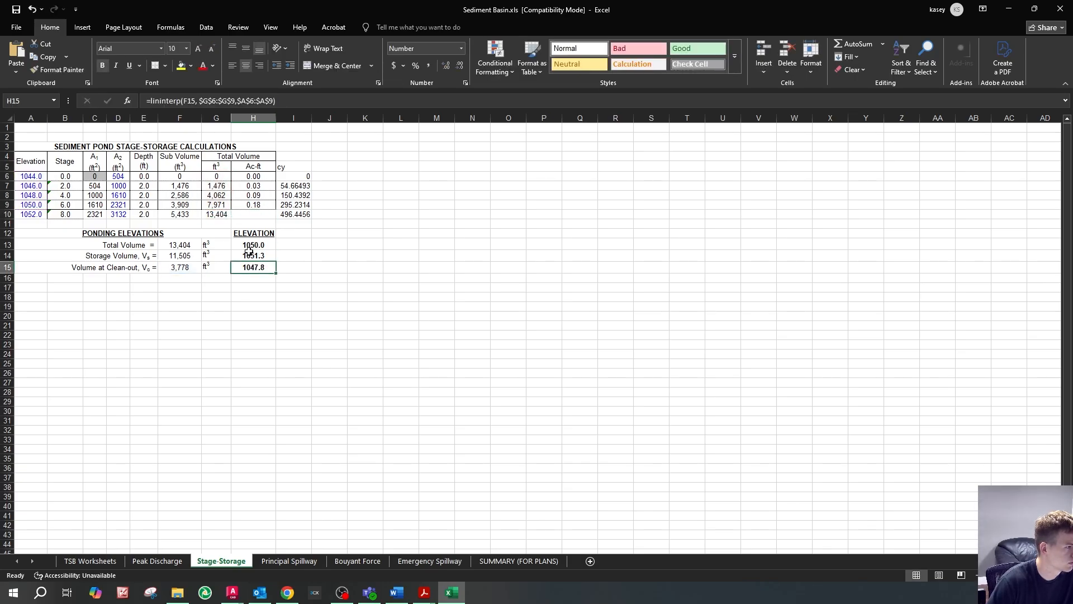
key("F2")
left_click_drag(231, 209, 229, 217)
key("ctrl+Return")
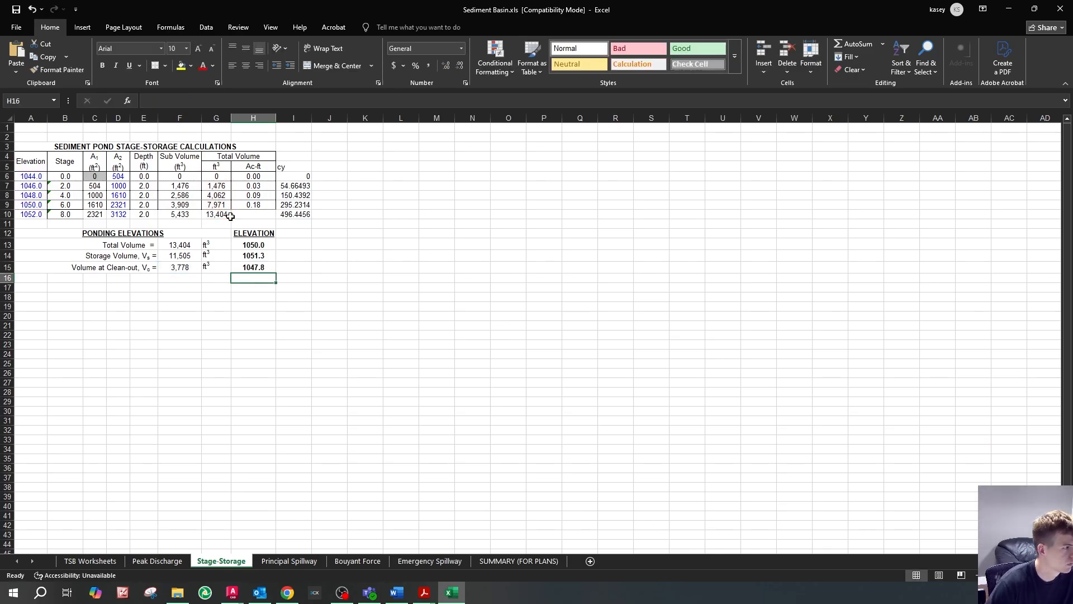
- Extend the volume range in the Total Volume elevation's LOOKUP formula to include the 1052 row
left_click(254, 246)
key("F2")
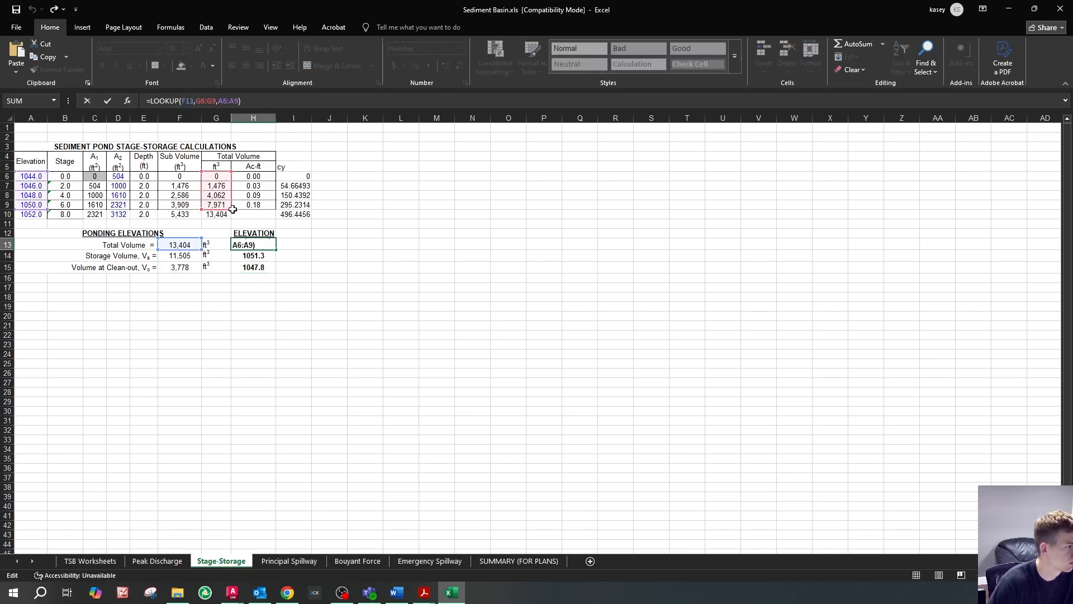
left_click_drag(230, 209, 232, 218)
key("ctrl+Return")
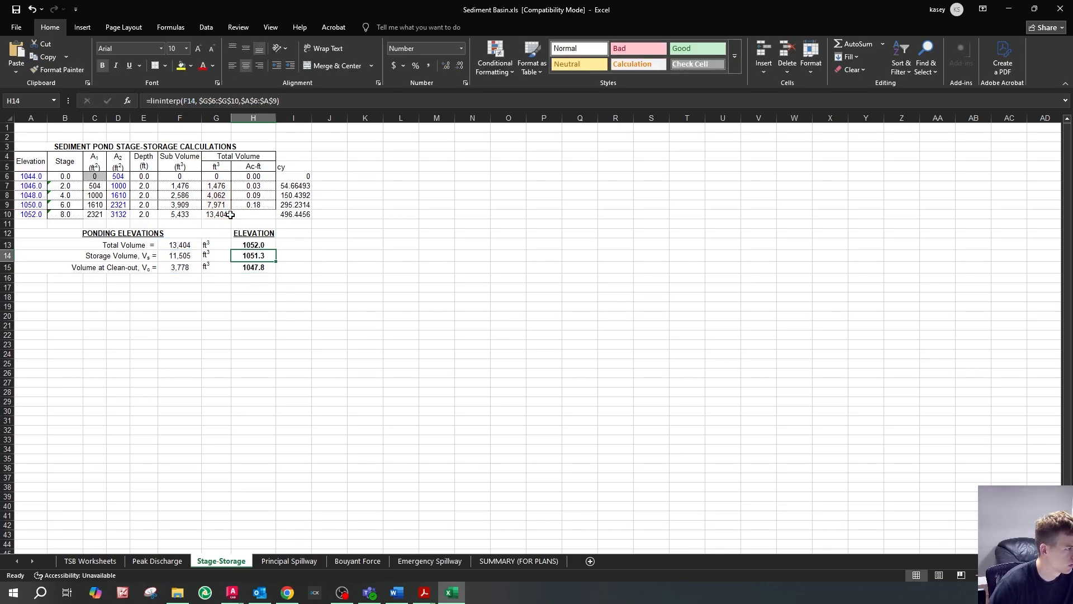
left_click(302, 242)
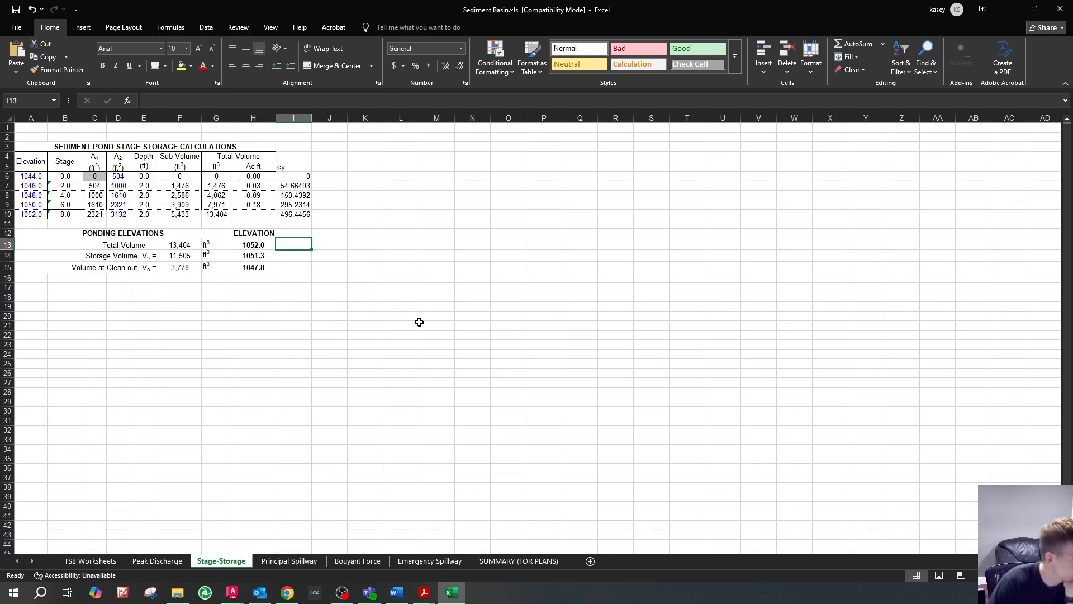
- Set the second minimum riser crest elevation on the TSB Worksheets sheet to 7.3 ft
left_click(134, 561)
left_click(90, 560)
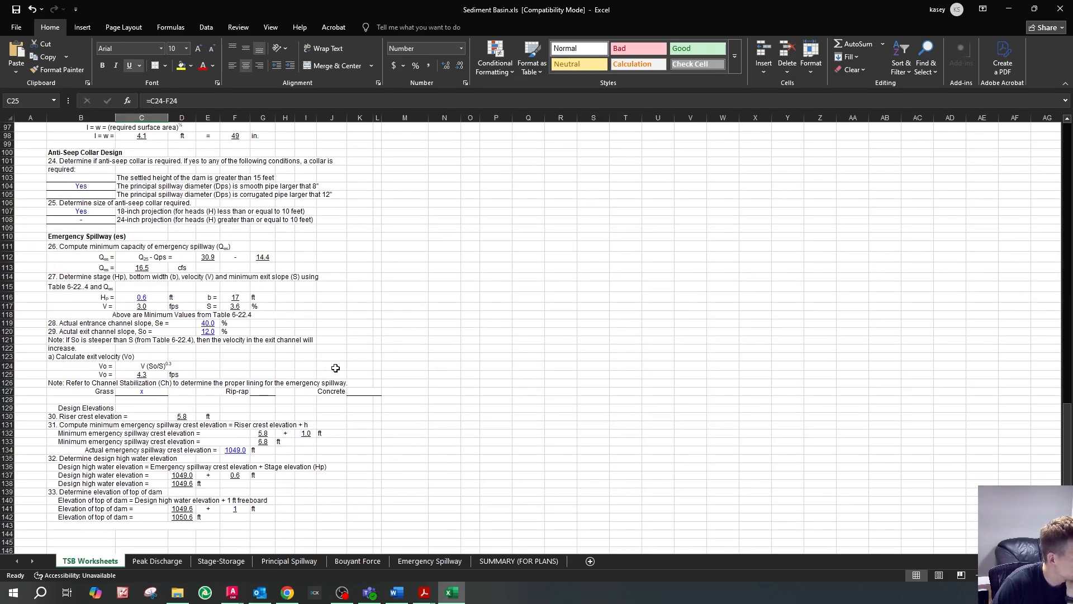
scroll(329, 380, "up", 20)
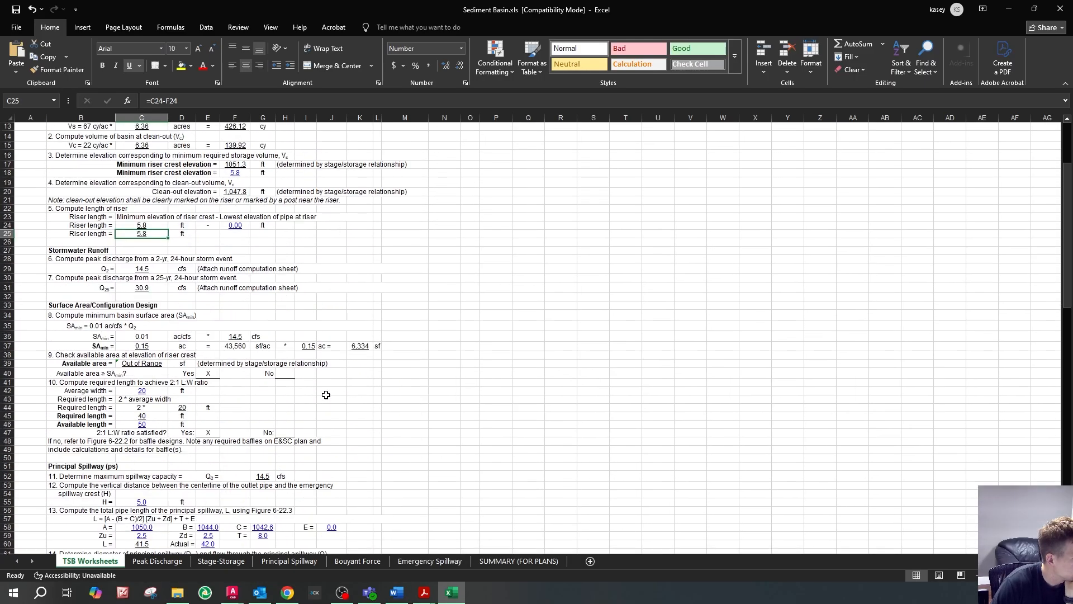
scroll(326, 394, "up", 4)
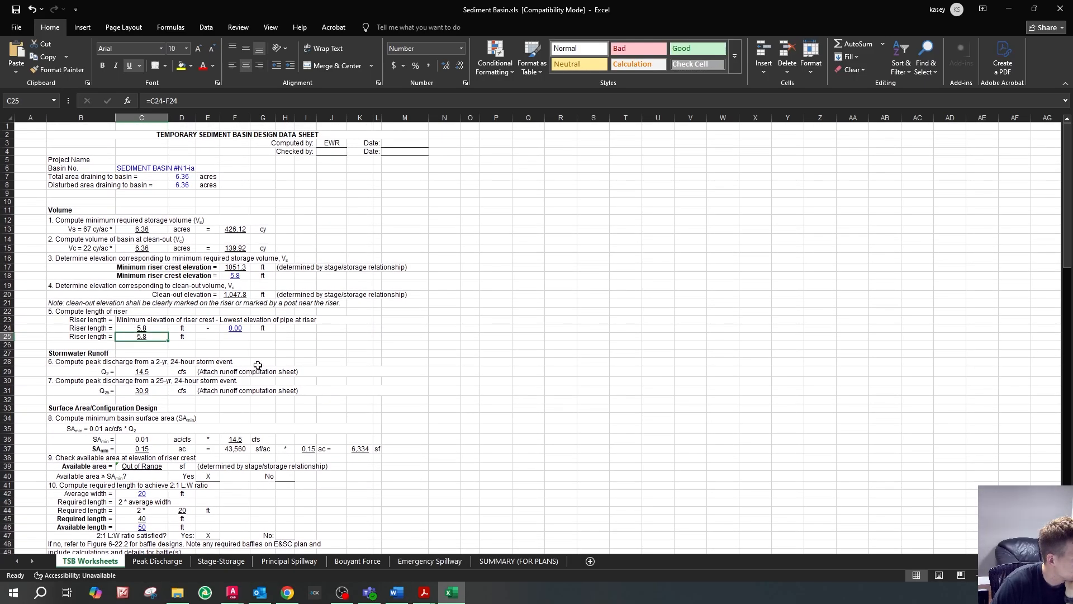
left_click(238, 277)
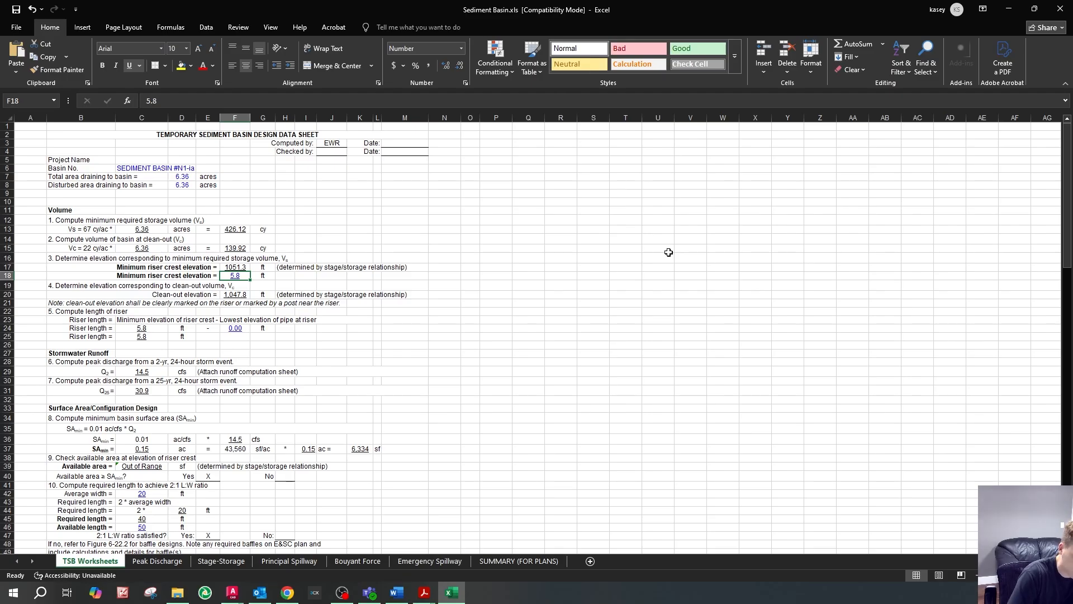
type("7.3")
key("Return")
key("Down")
key("Down")
key("Down")
key("Down")
- Check the minimum emergency spillway crest elevation calculation in the worksheet's Design Elevations section
scroll(669, 252, "down", 20)
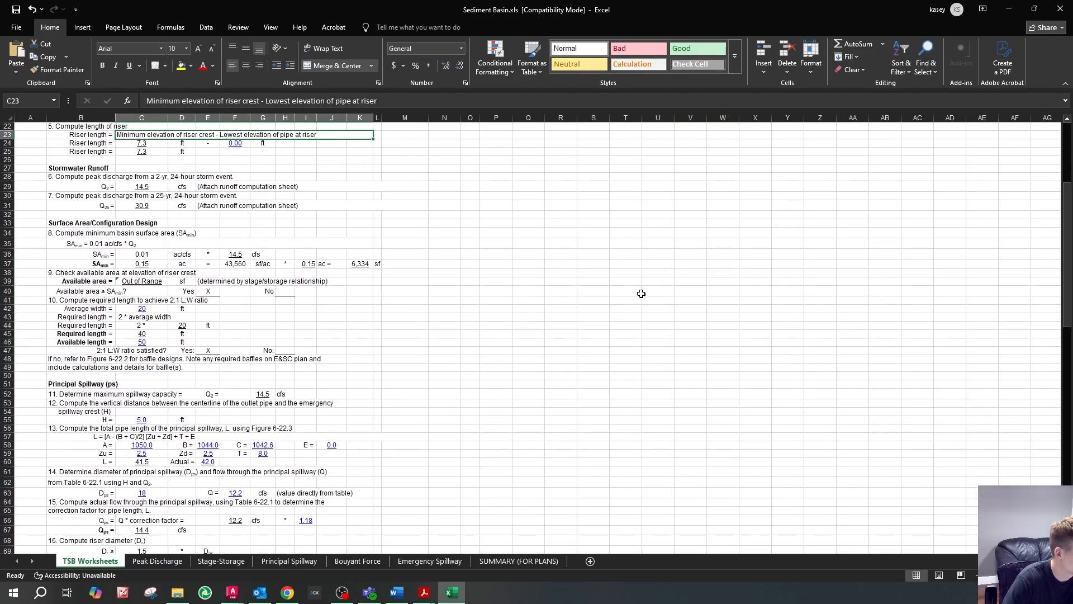
scroll(622, 338, "down", 5)
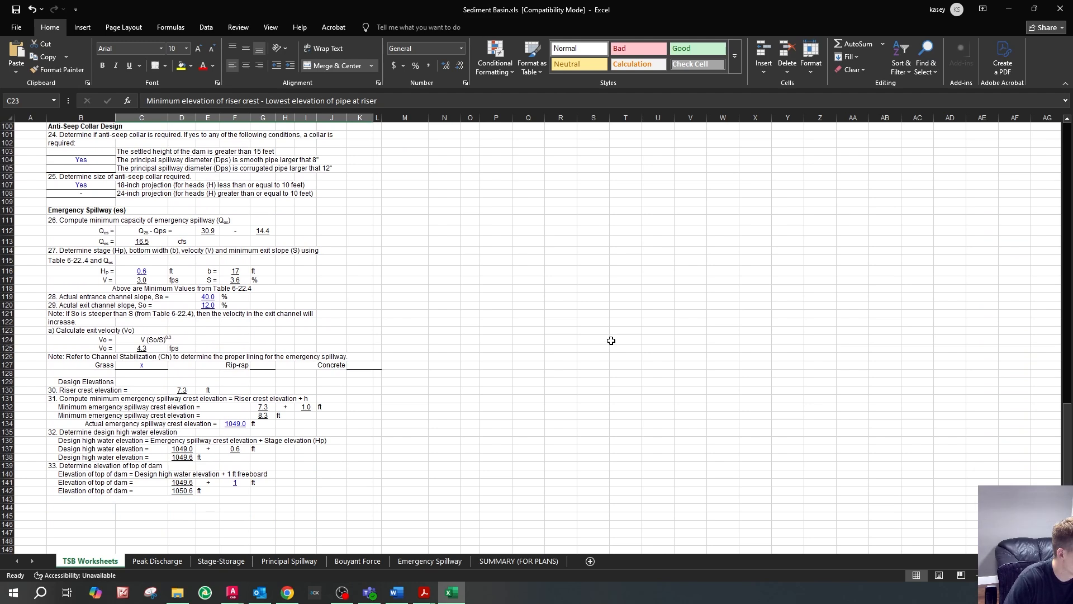
left_click(306, 357)
left_click(272, 365)
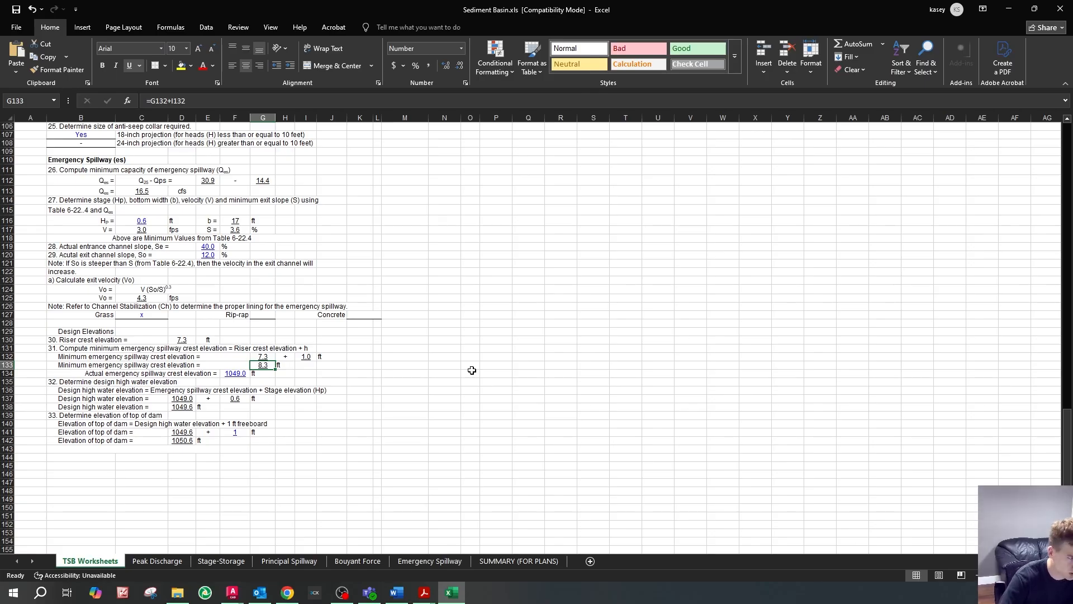
- Switch to Civil 3D, cancel the stage-storage polyline selection, and examine the sediment basin's contours, labels and clean-out notes
mouse_move(233, 592)
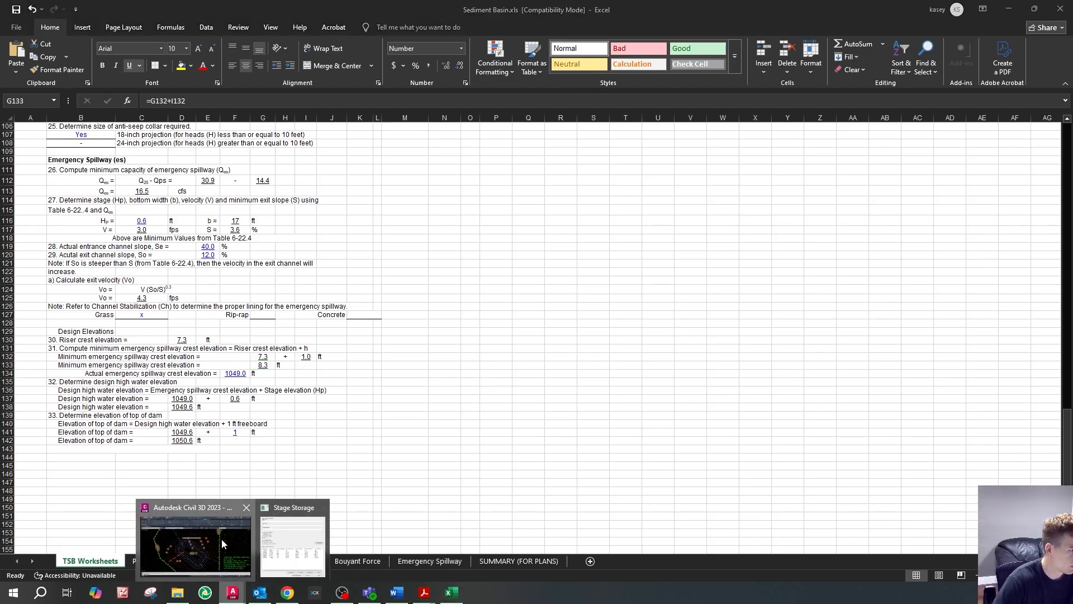
left_click(222, 544)
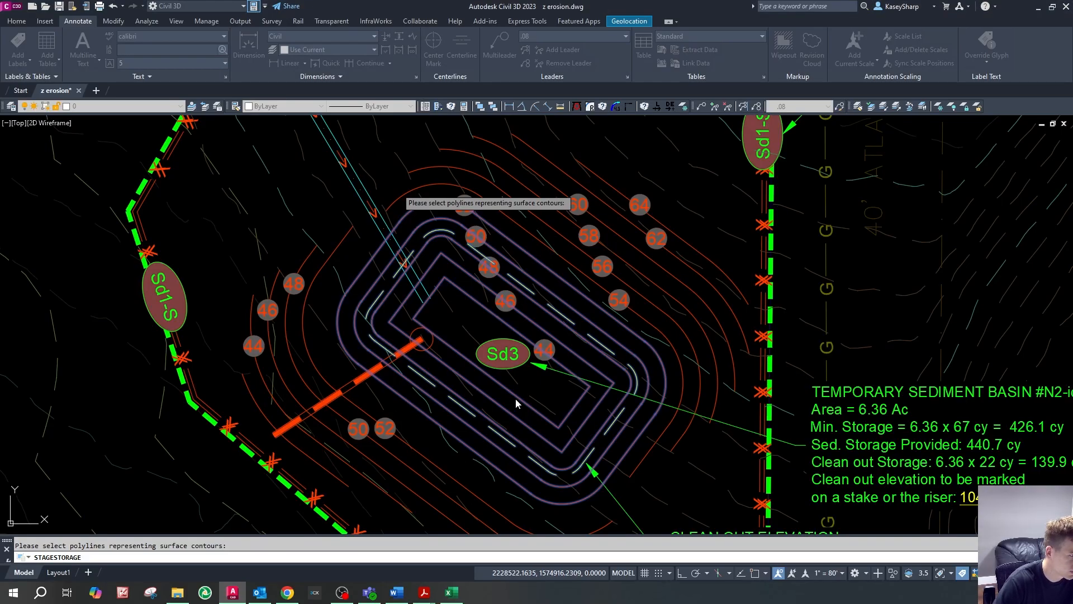
key("Escape")
scroll(516, 400, "up", 2)
scroll(516, 399, "down", 4)
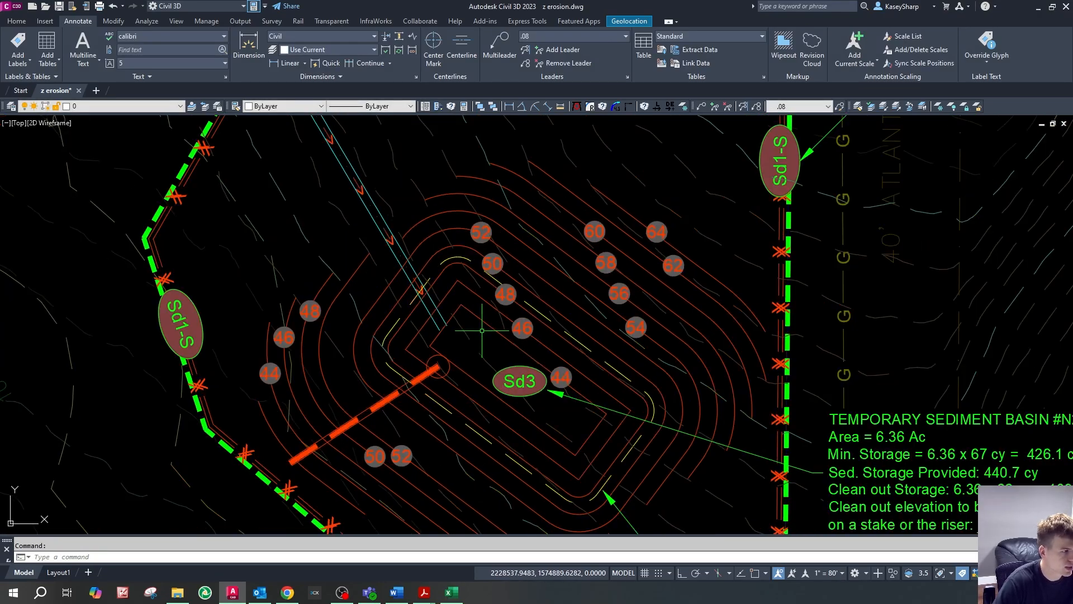
scroll(511, 361, "up", 2)
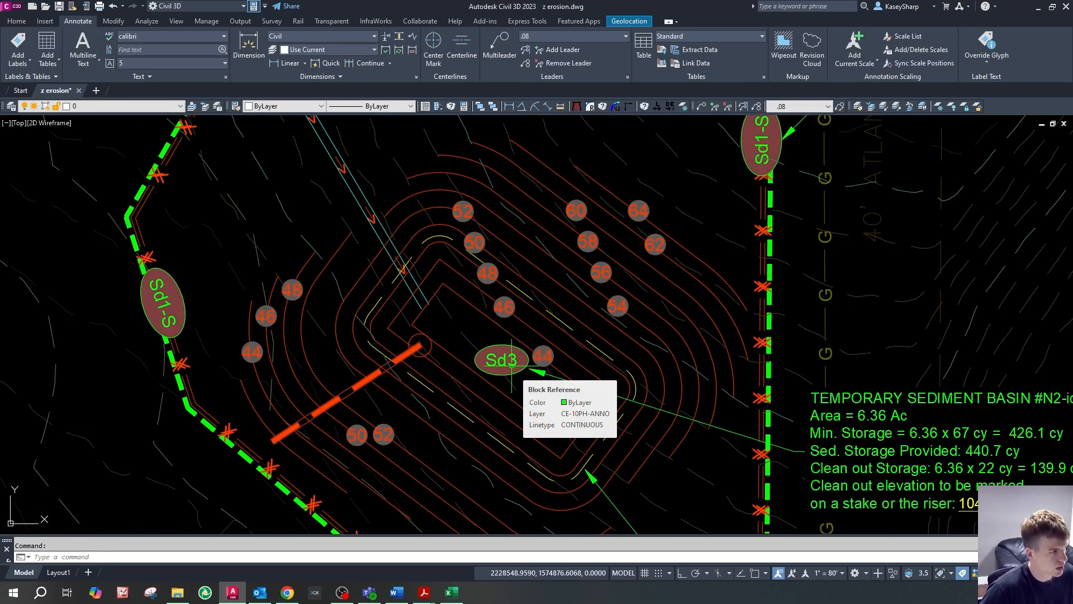
scroll(555, 312, "down", 3)
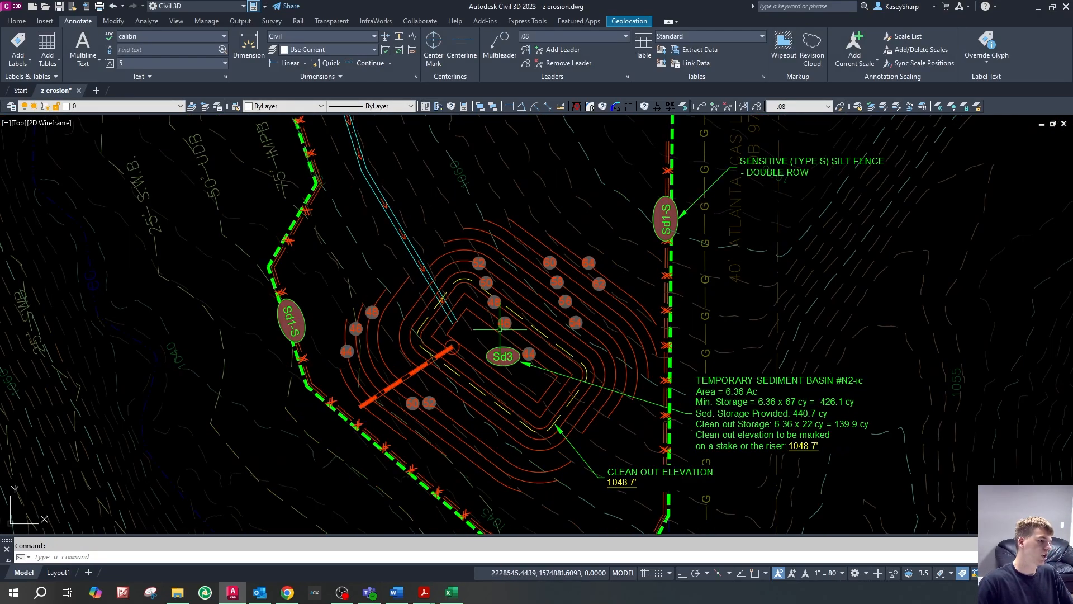
scroll(528, 259, "up", 3)
scroll(472, 280, "down", 3)
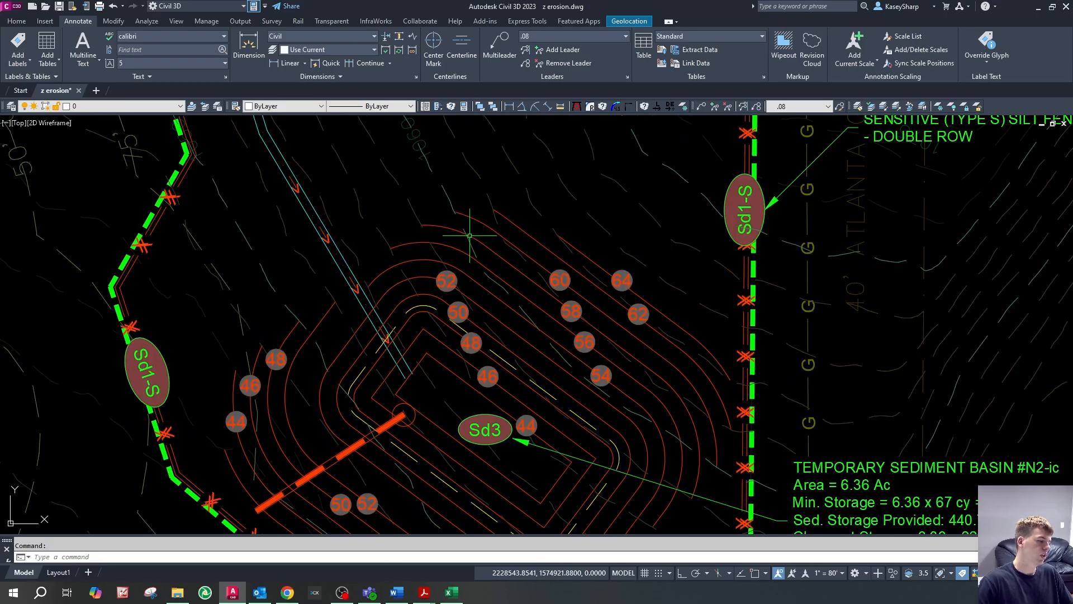
scroll(473, 246, "up", 3)
scroll(457, 359, "down", 3)
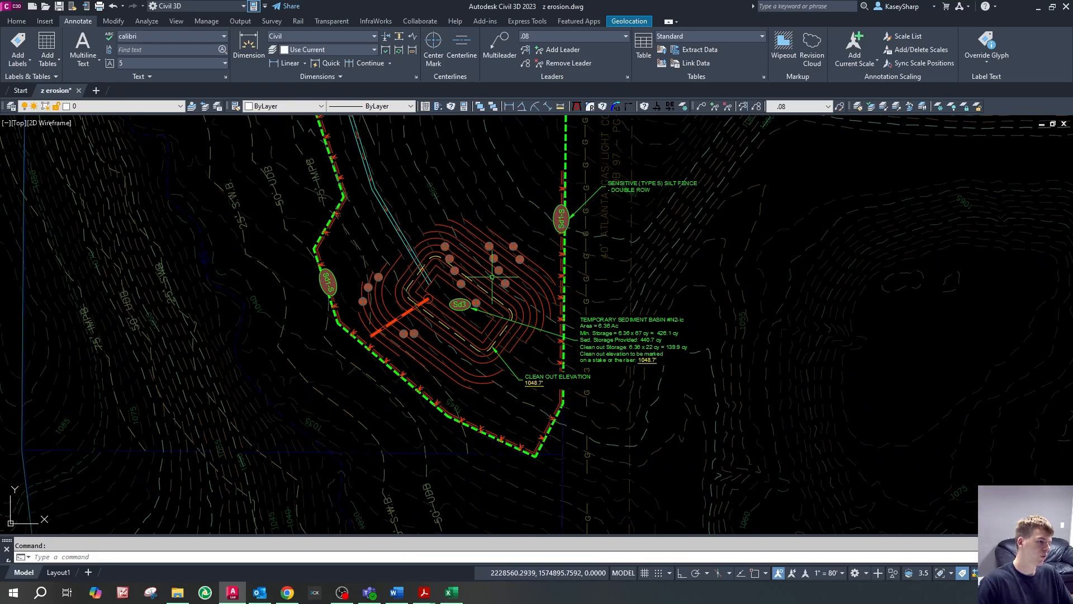
scroll(401, 370, "up", 3)
key("Escape")
scroll(401, 369, "up", 3)
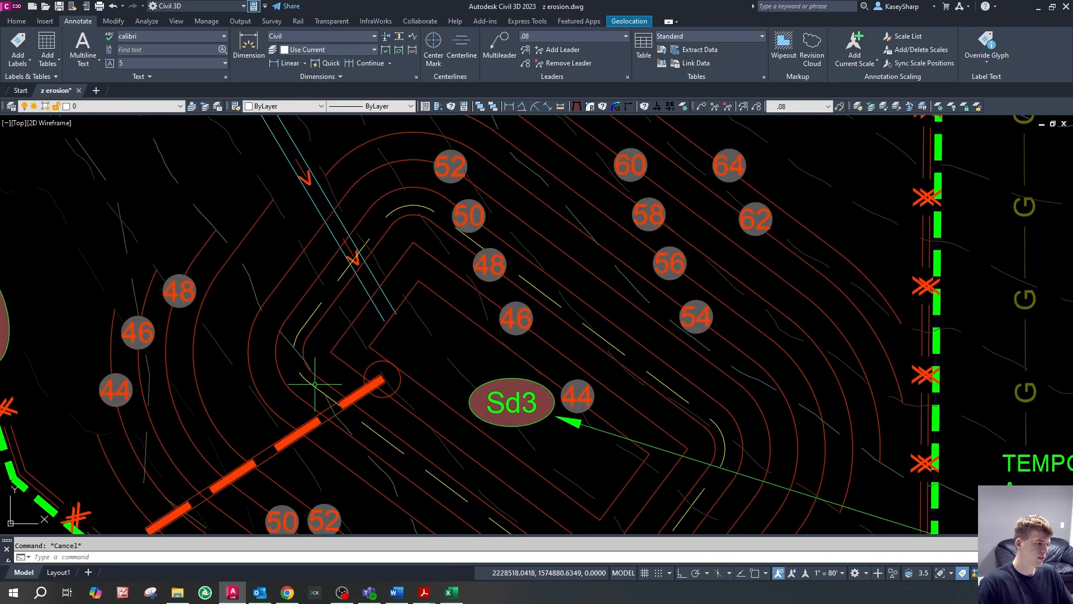
scroll(354, 350, "down", 3)
scroll(351, 408, "up", 5)
scroll(398, 374, "down", 5)
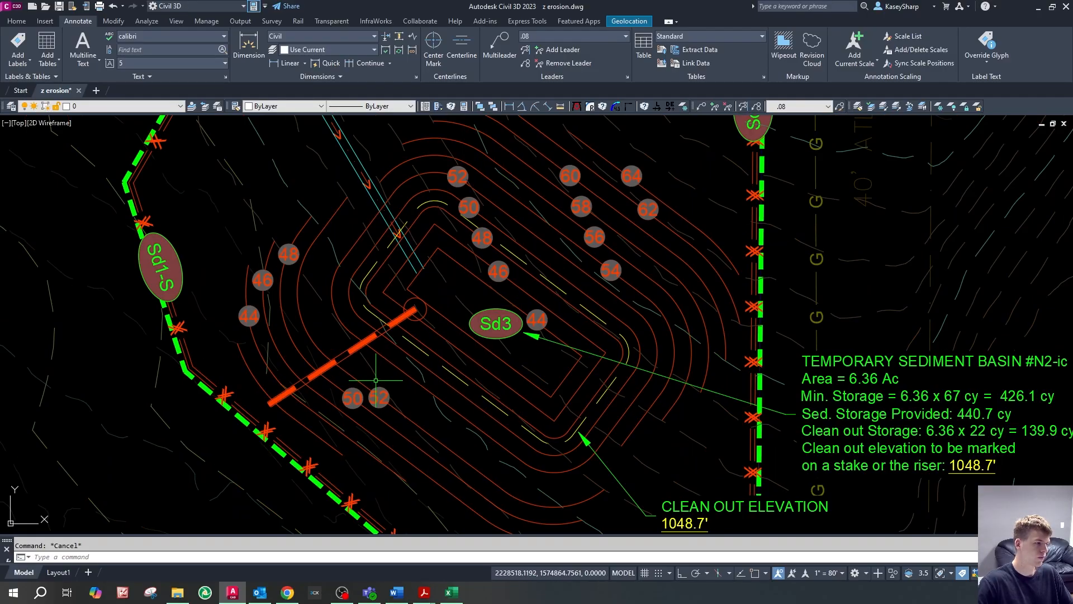
scroll(424, 315, "up", 3)
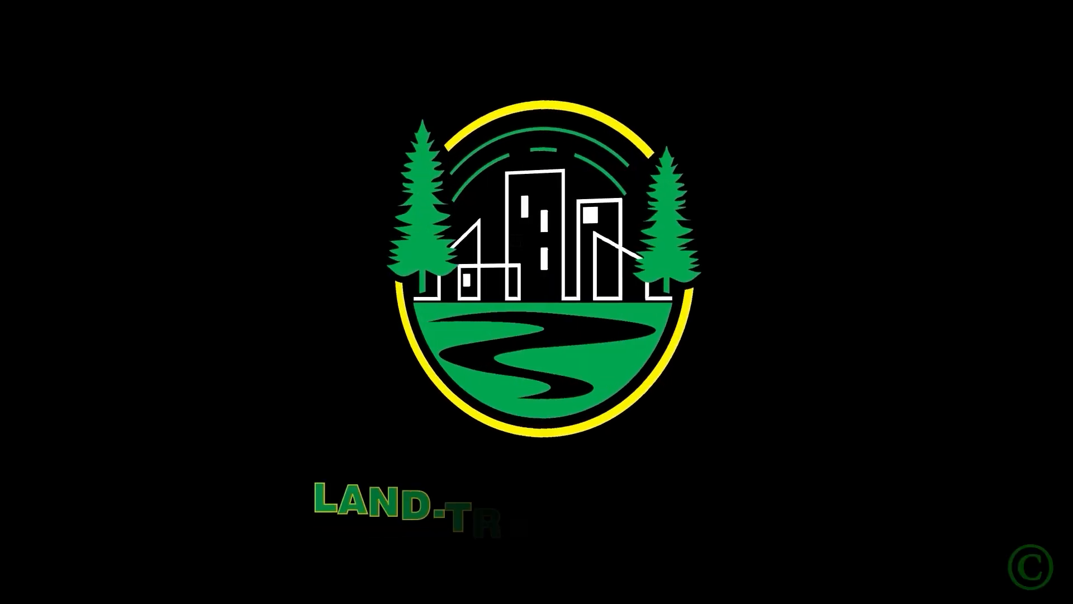